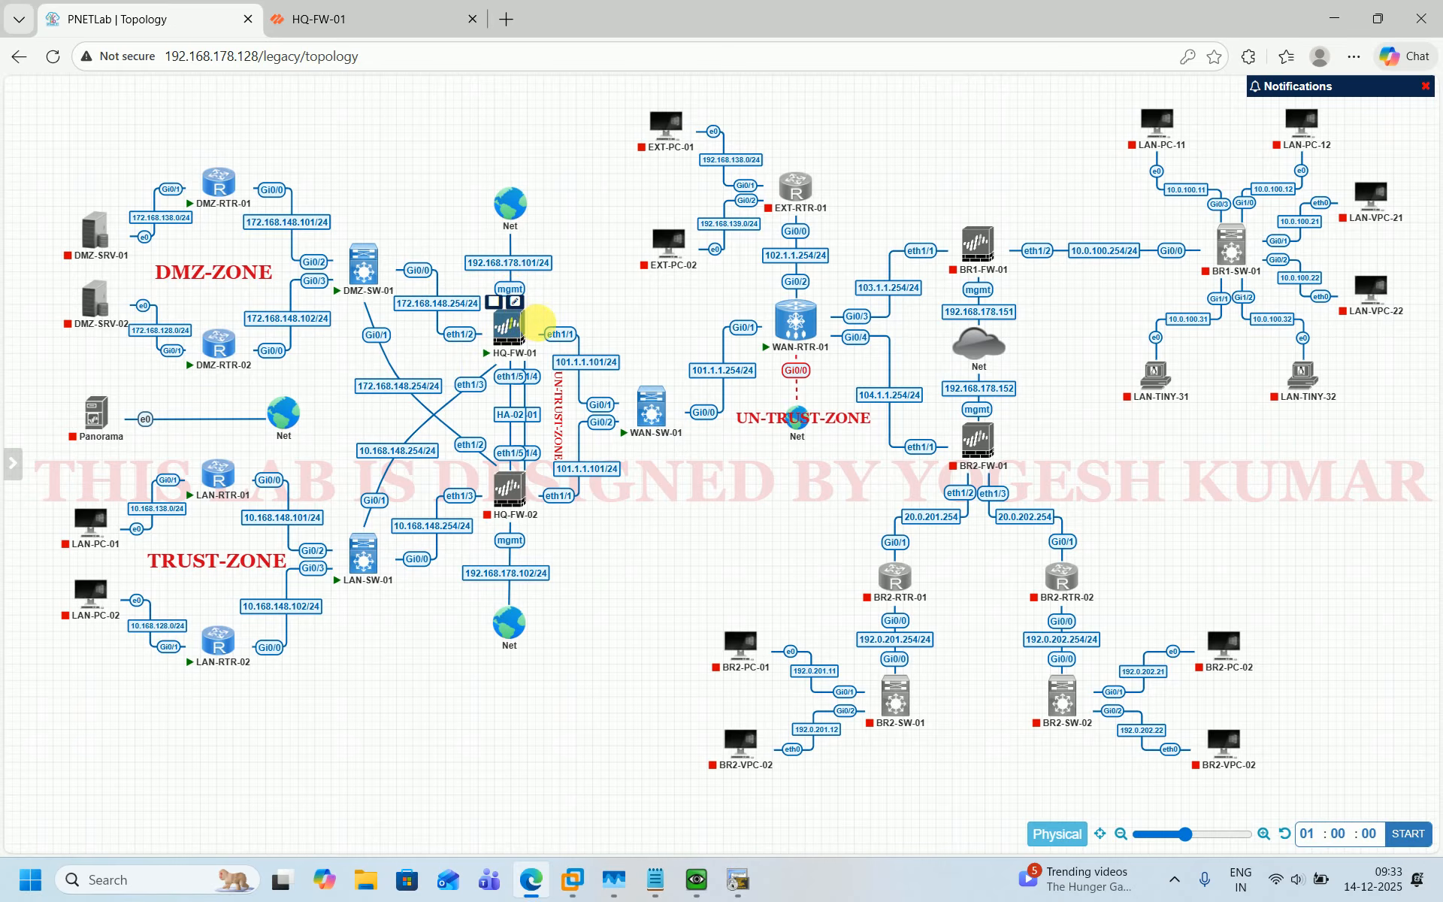
mouse_move(499, 333)
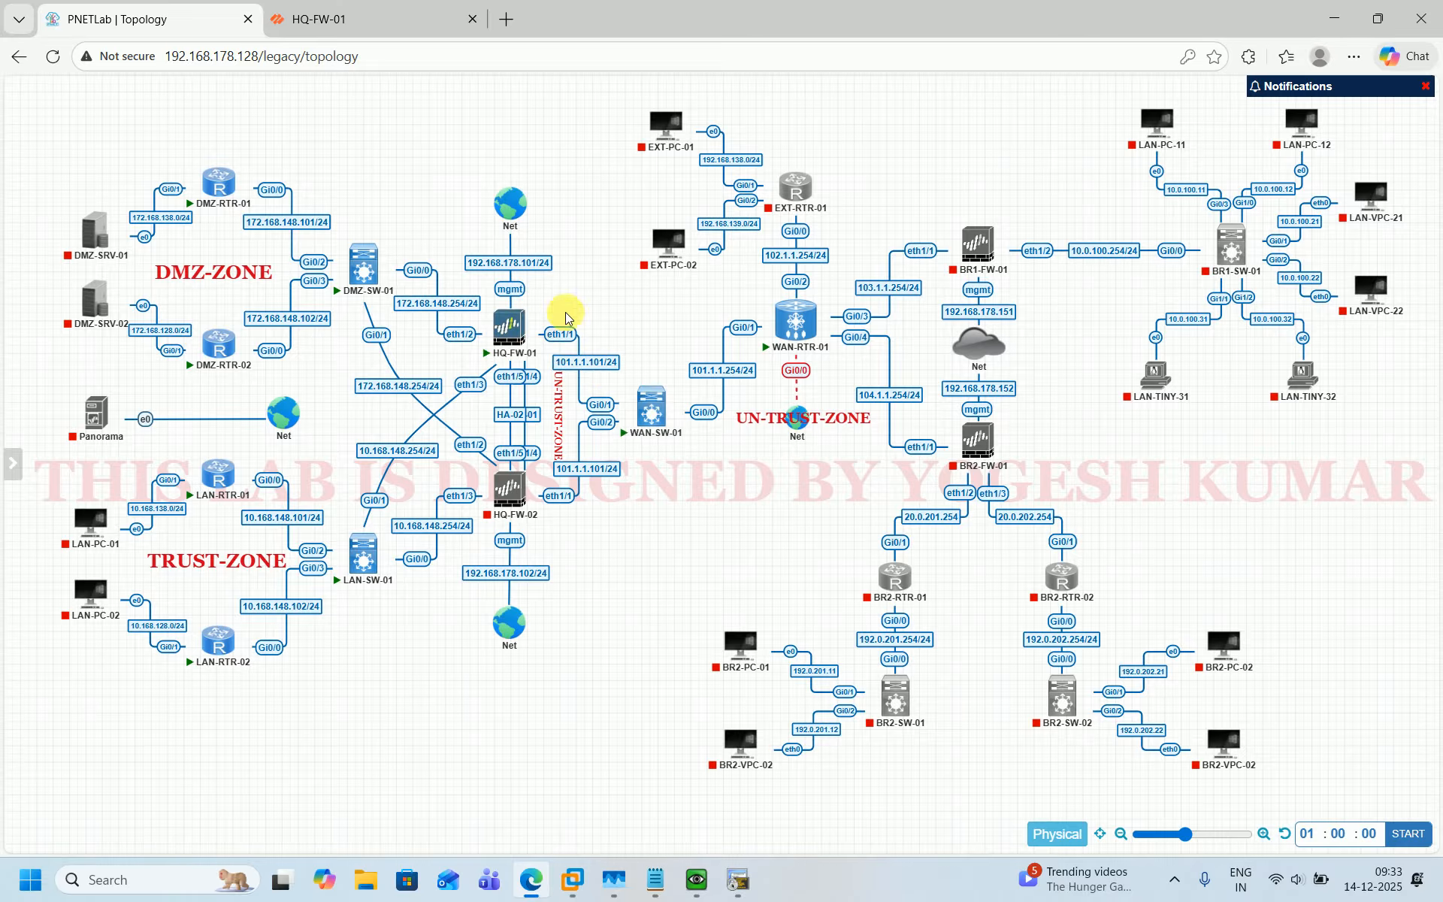
left_click(394, 9)
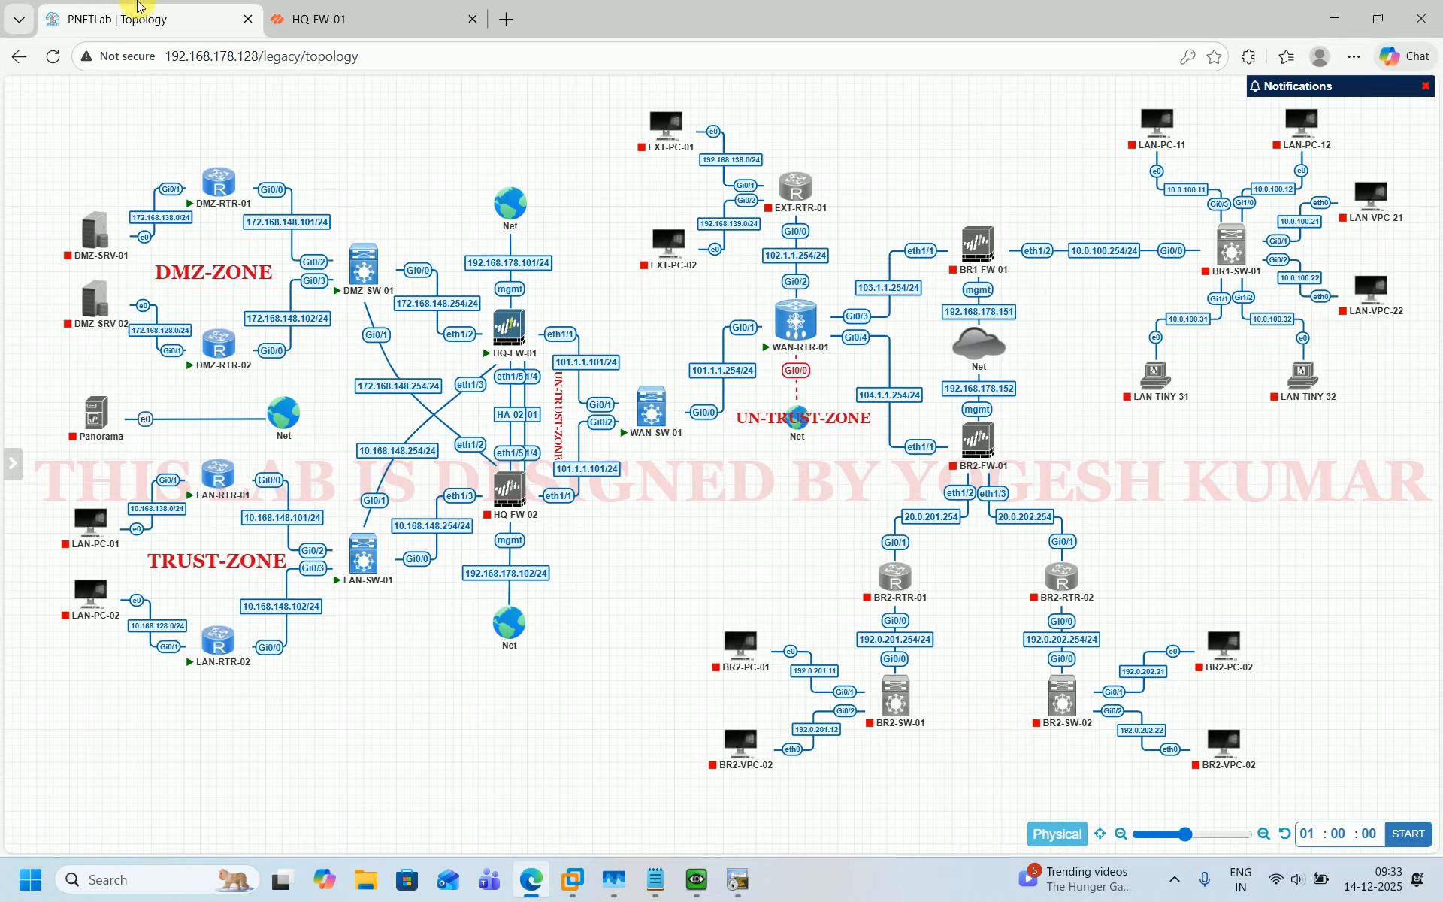
left_click(181, 18)
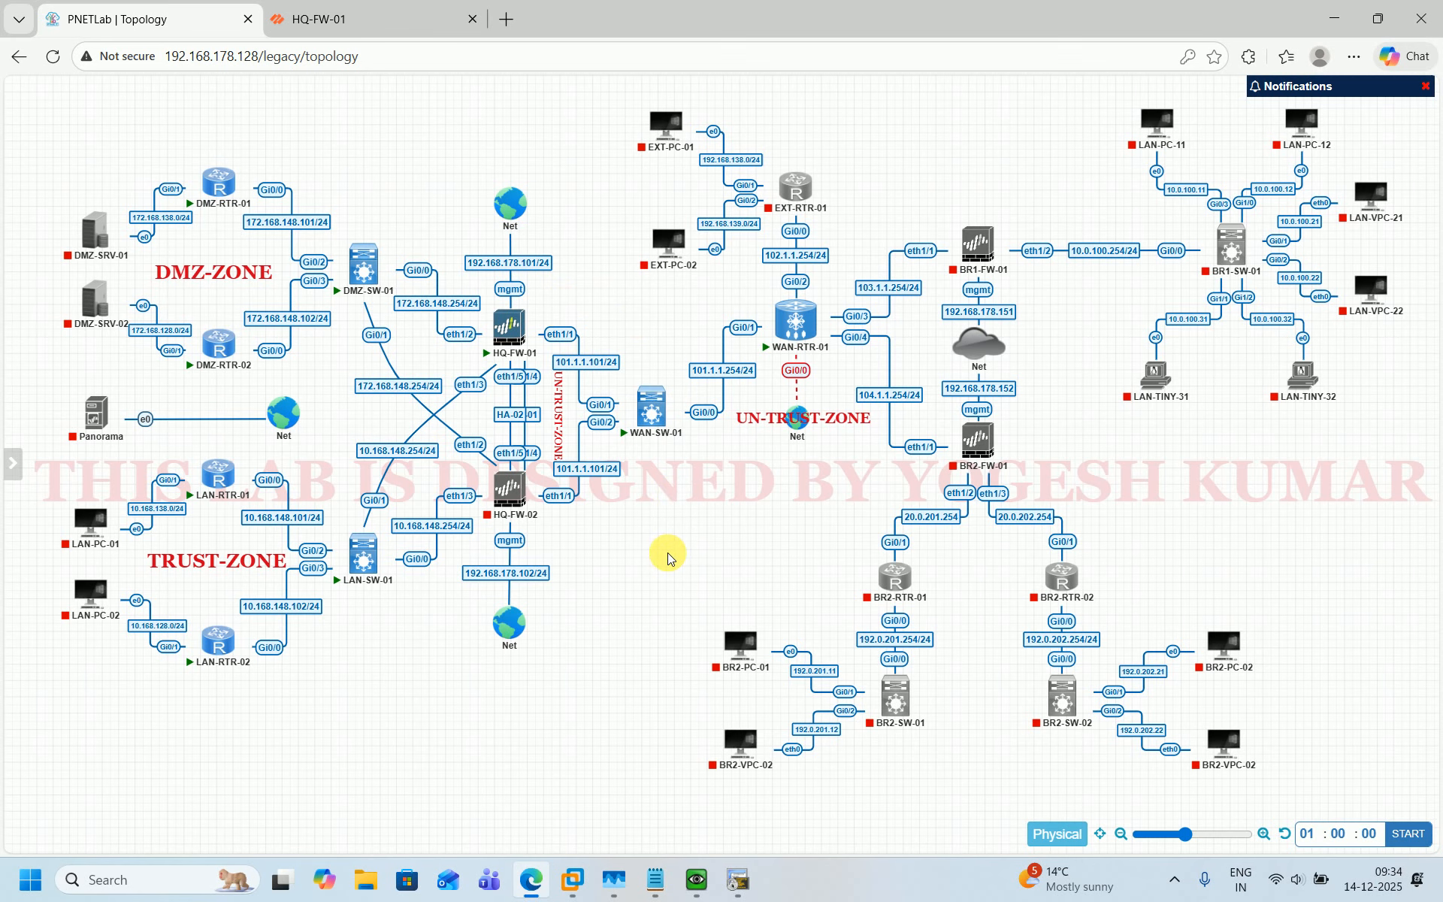
Add the entries '2. DYNAMIC IP' and '3. STATIC -' under DIPP in the S-NAT notes.
left_click(648, 883)
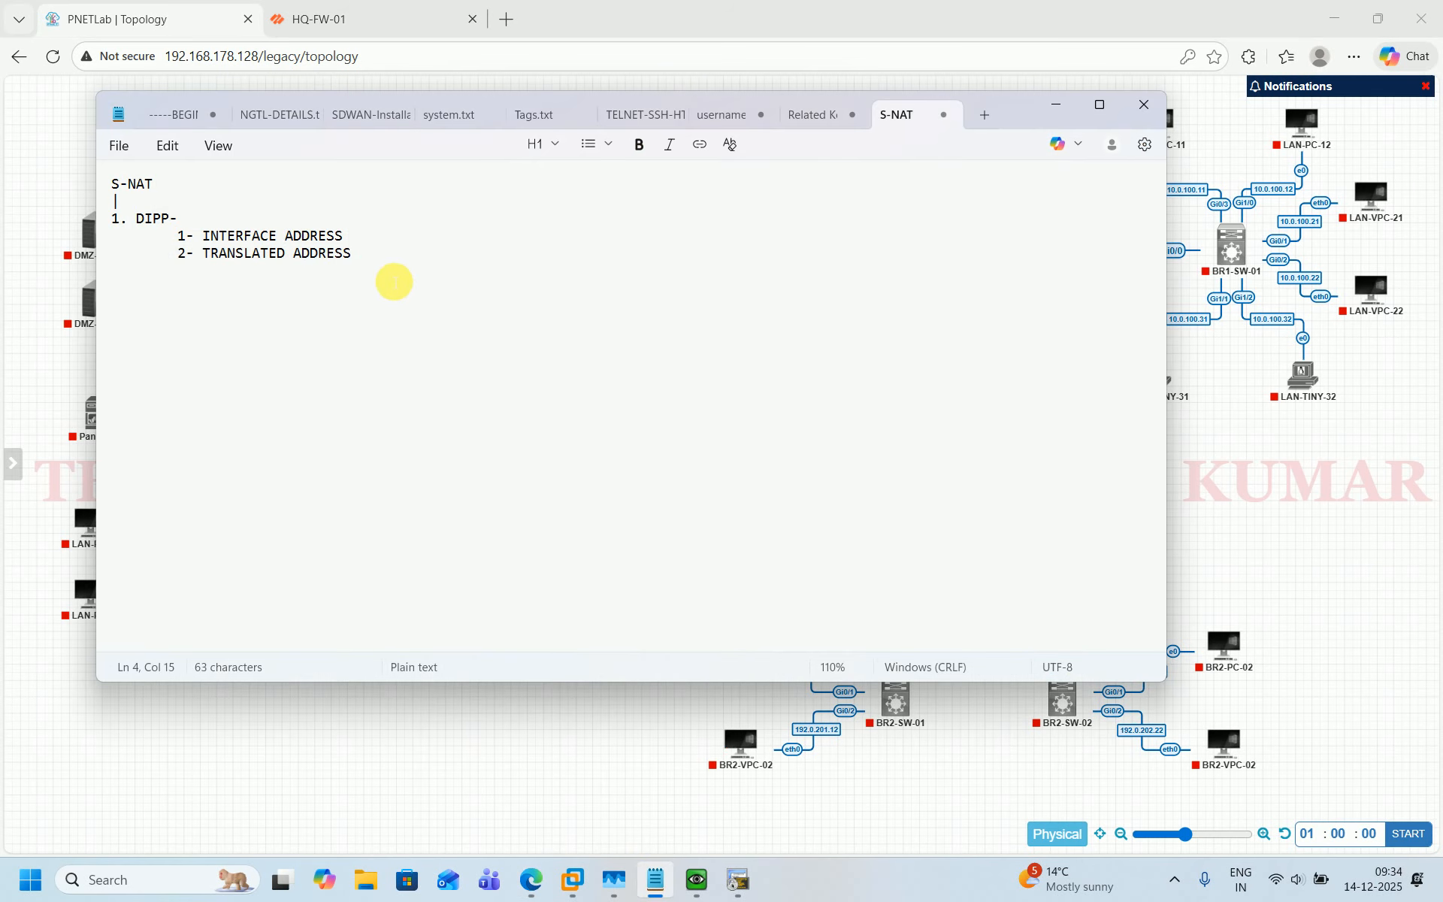
key("Return")
type("2. DYN")
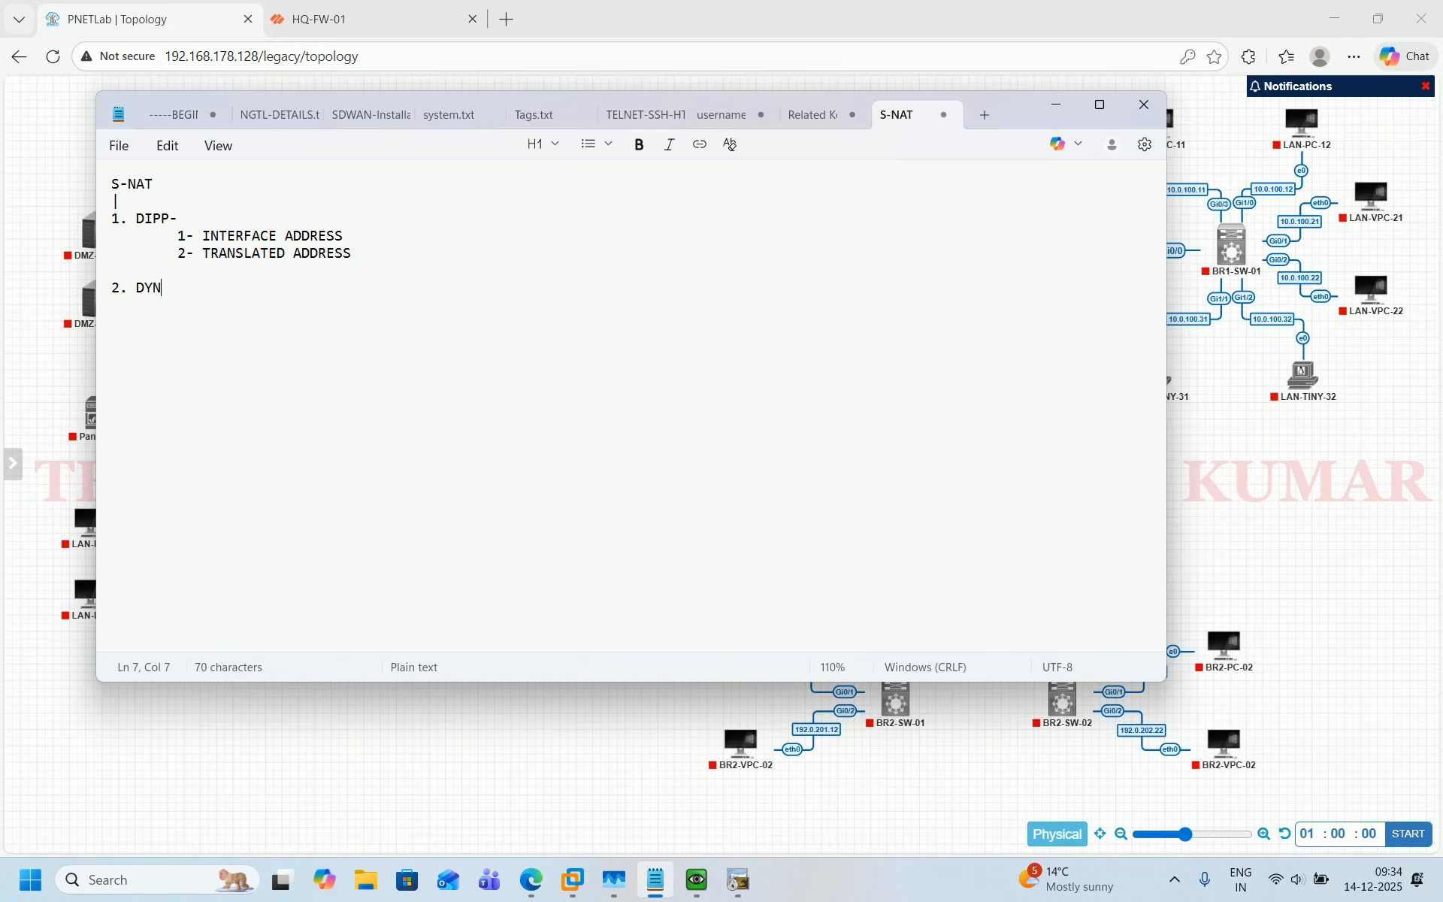
type("AMIC NA")
key("BackSpace")
key("BackSpace")
type("IP ")
type("3. ")
type("STATI")
type("C")
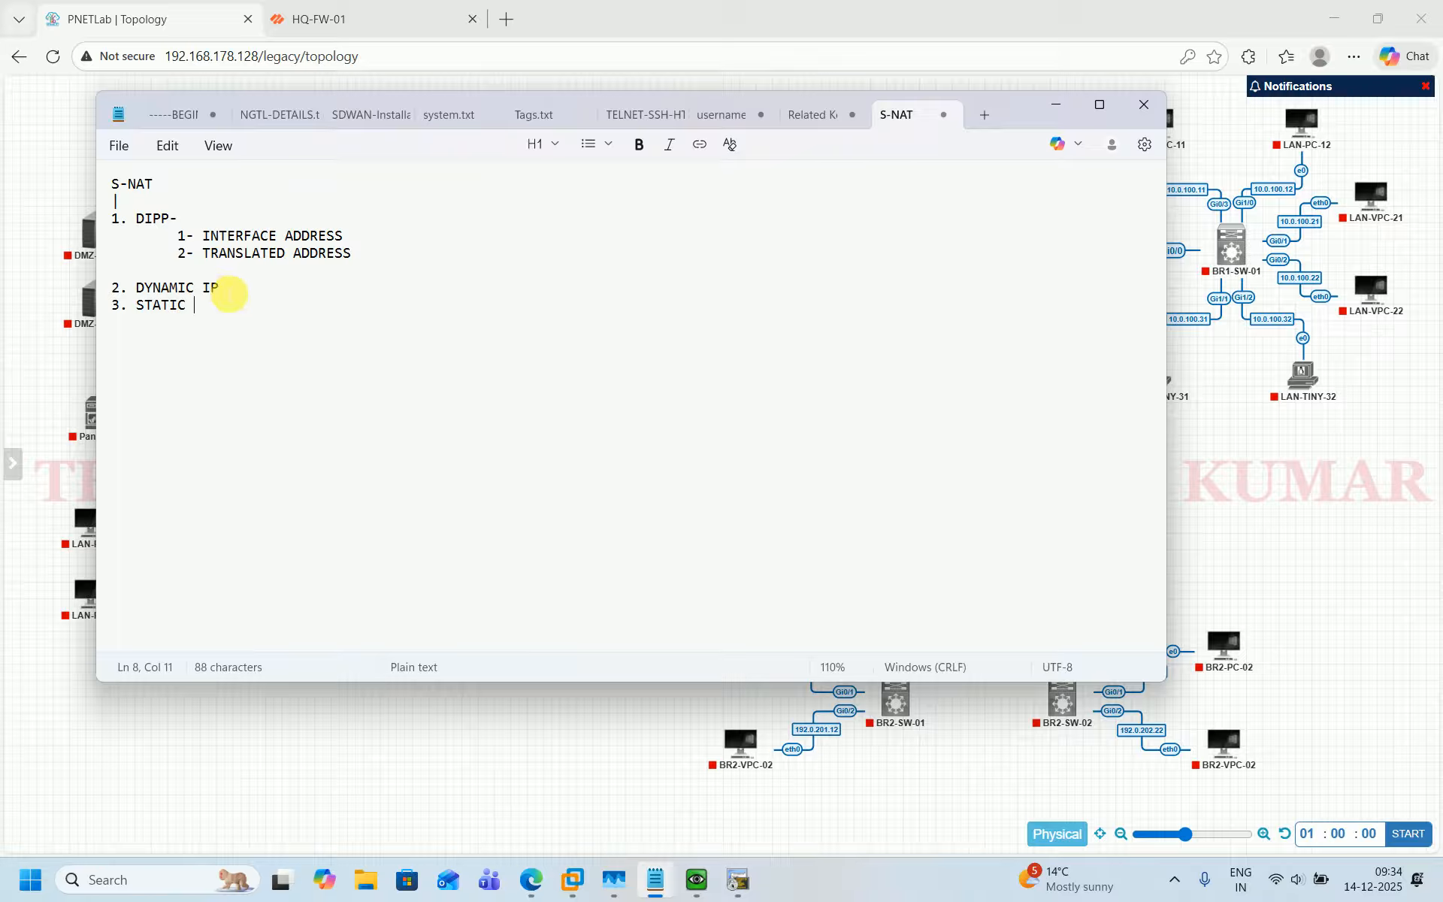
left_click(234, 289)
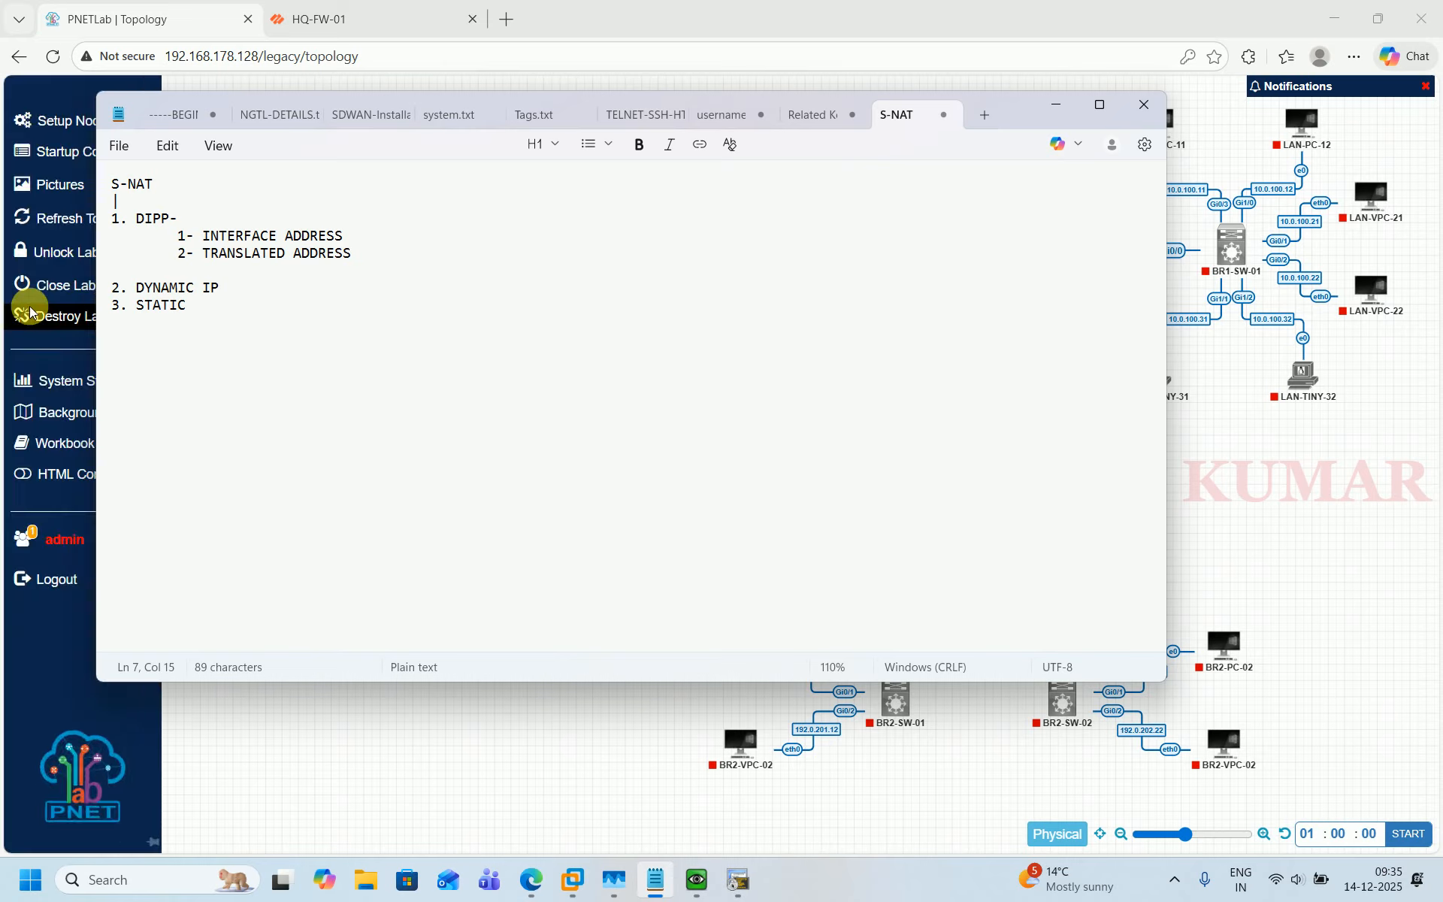
type("-")
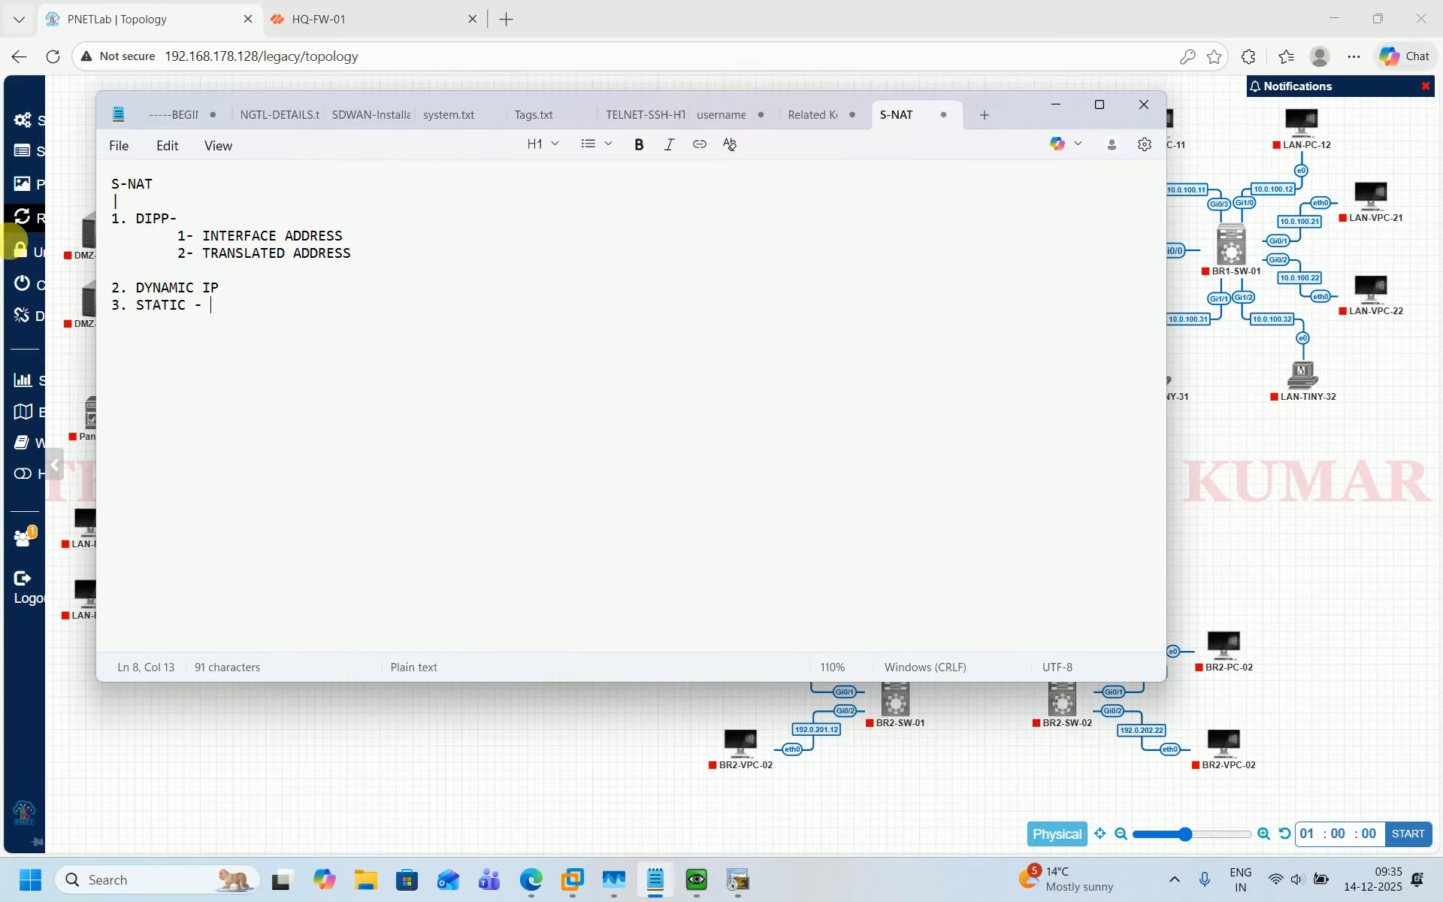
Highlight the list of three source NAT types in the S-NAT notes.
left_click(451, 724)
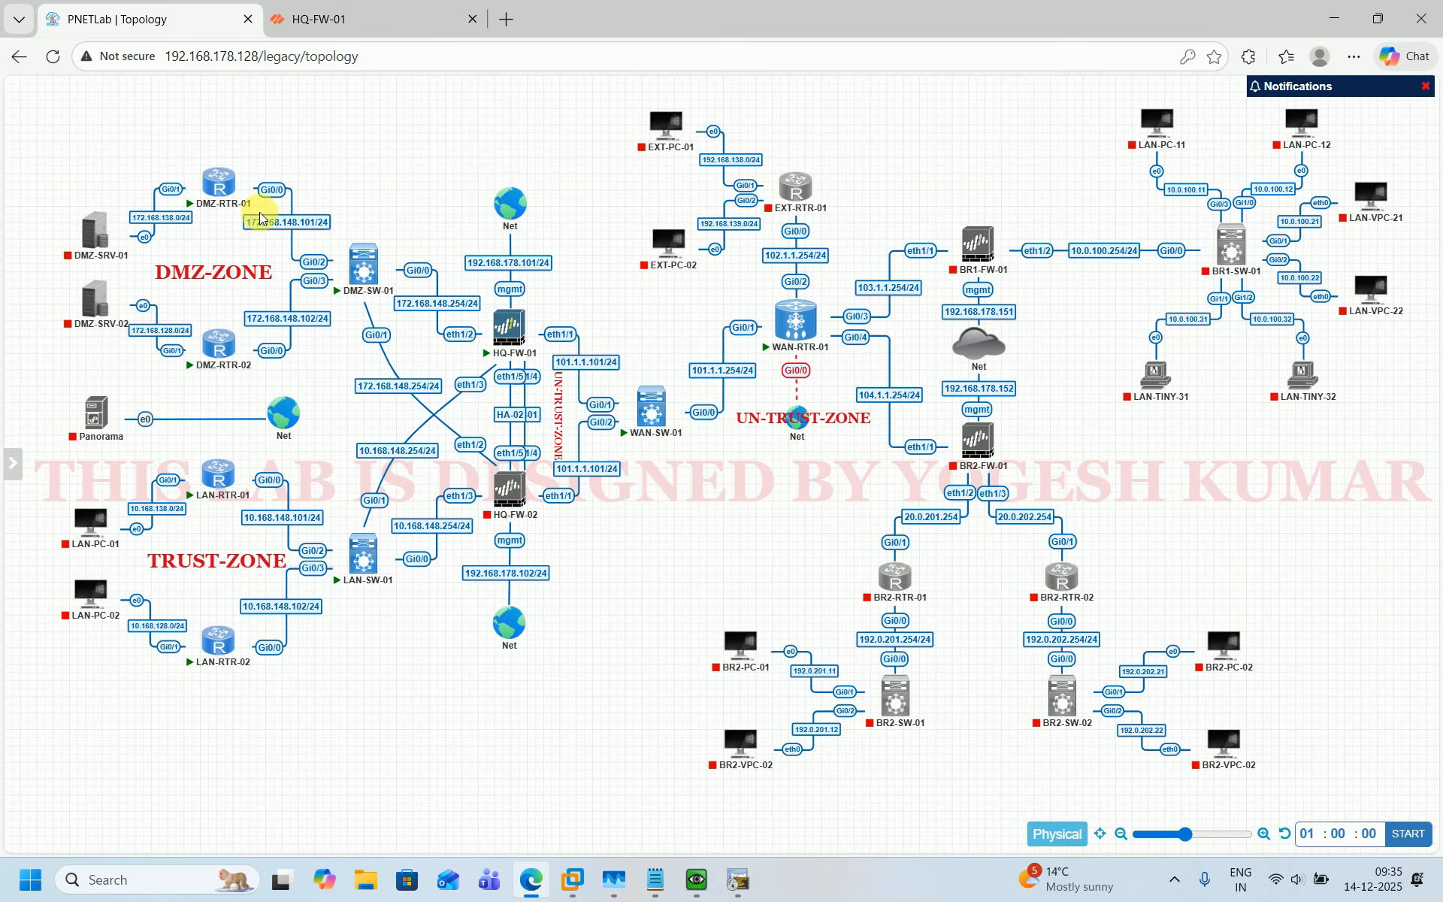
mouse_move(229, 180)
mouse_move(572, 879)
left_click(656, 879)
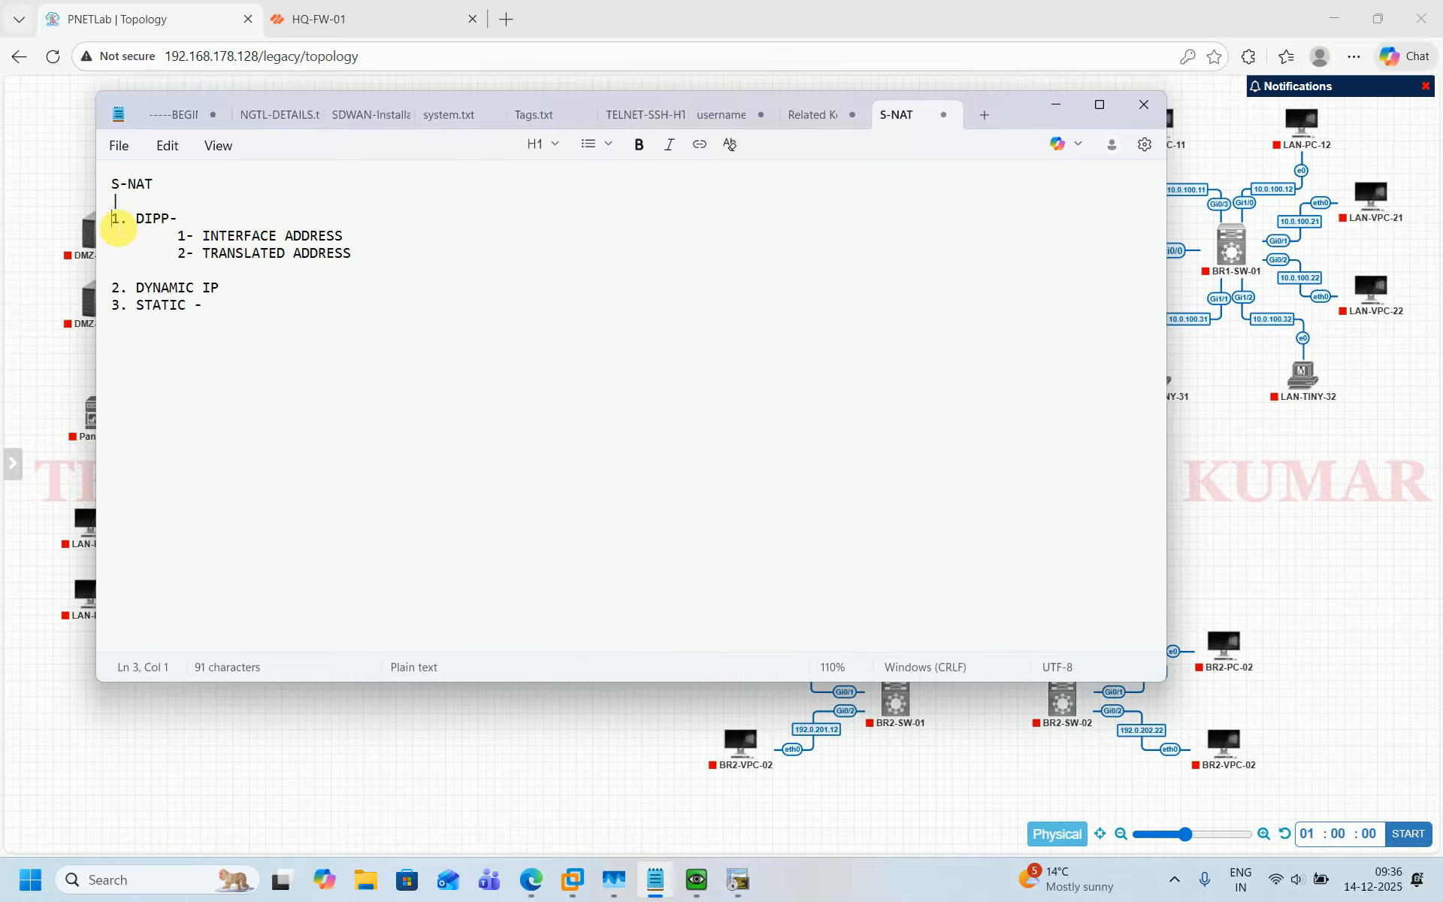
left_click_drag(118, 228, 206, 341)
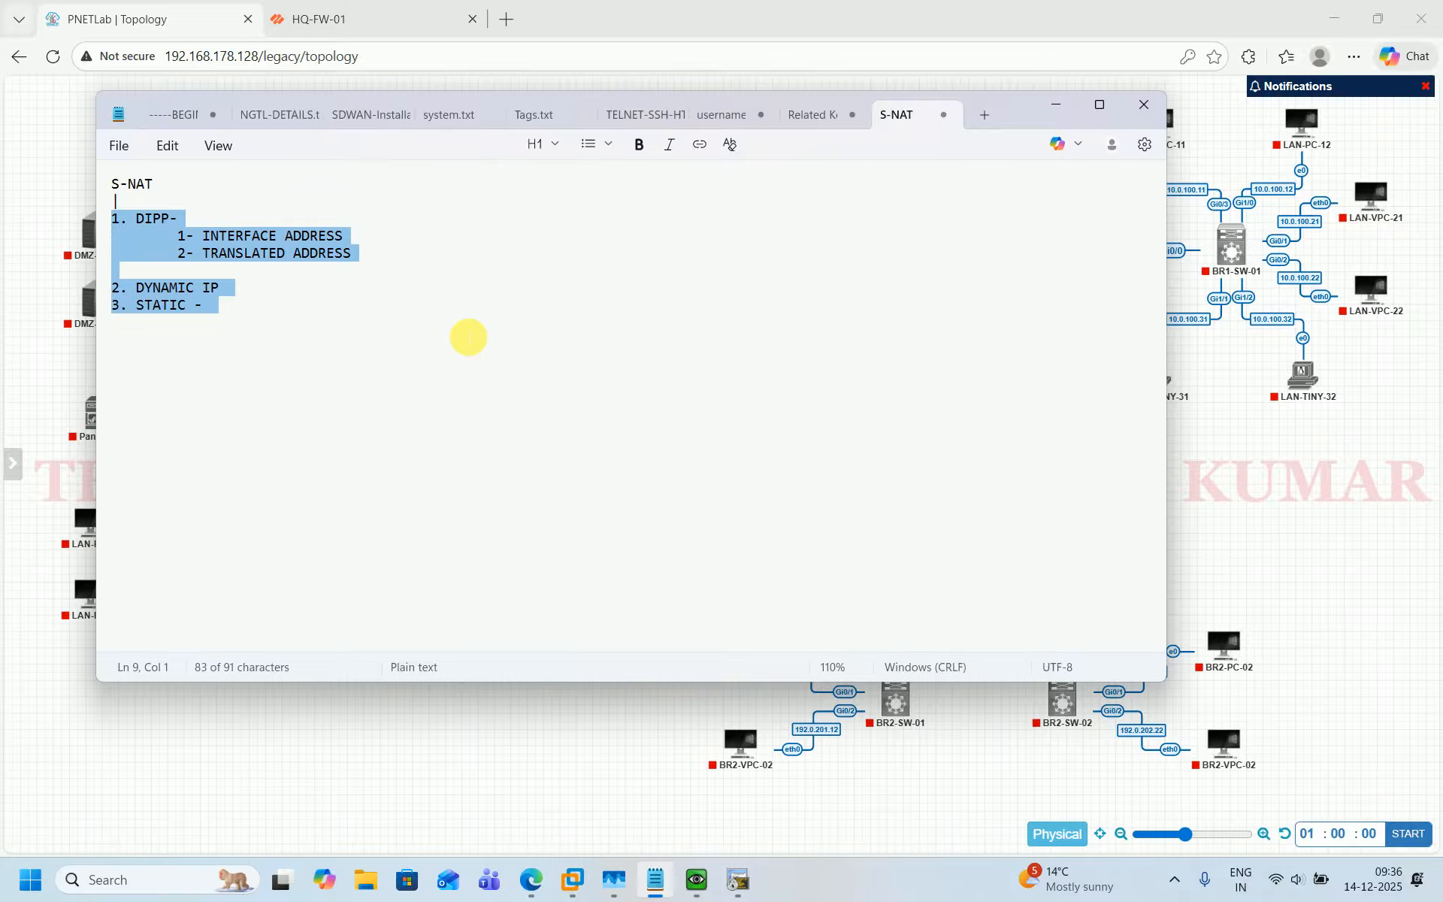
Open the HQ-FW-01 console window from the topology and close it again.
left_click(439, 739)
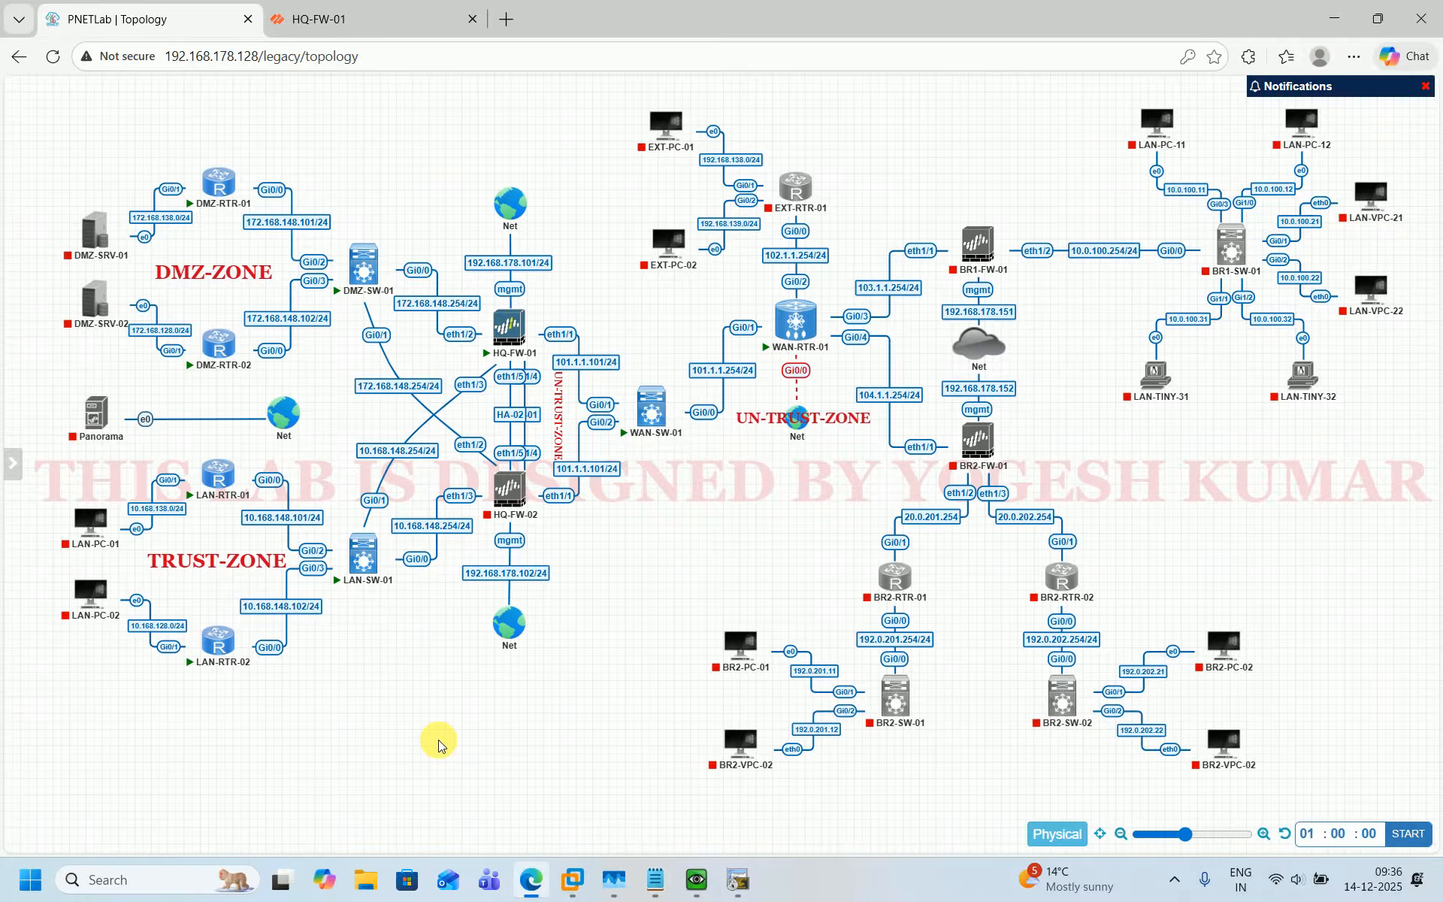
left_click(696, 878)
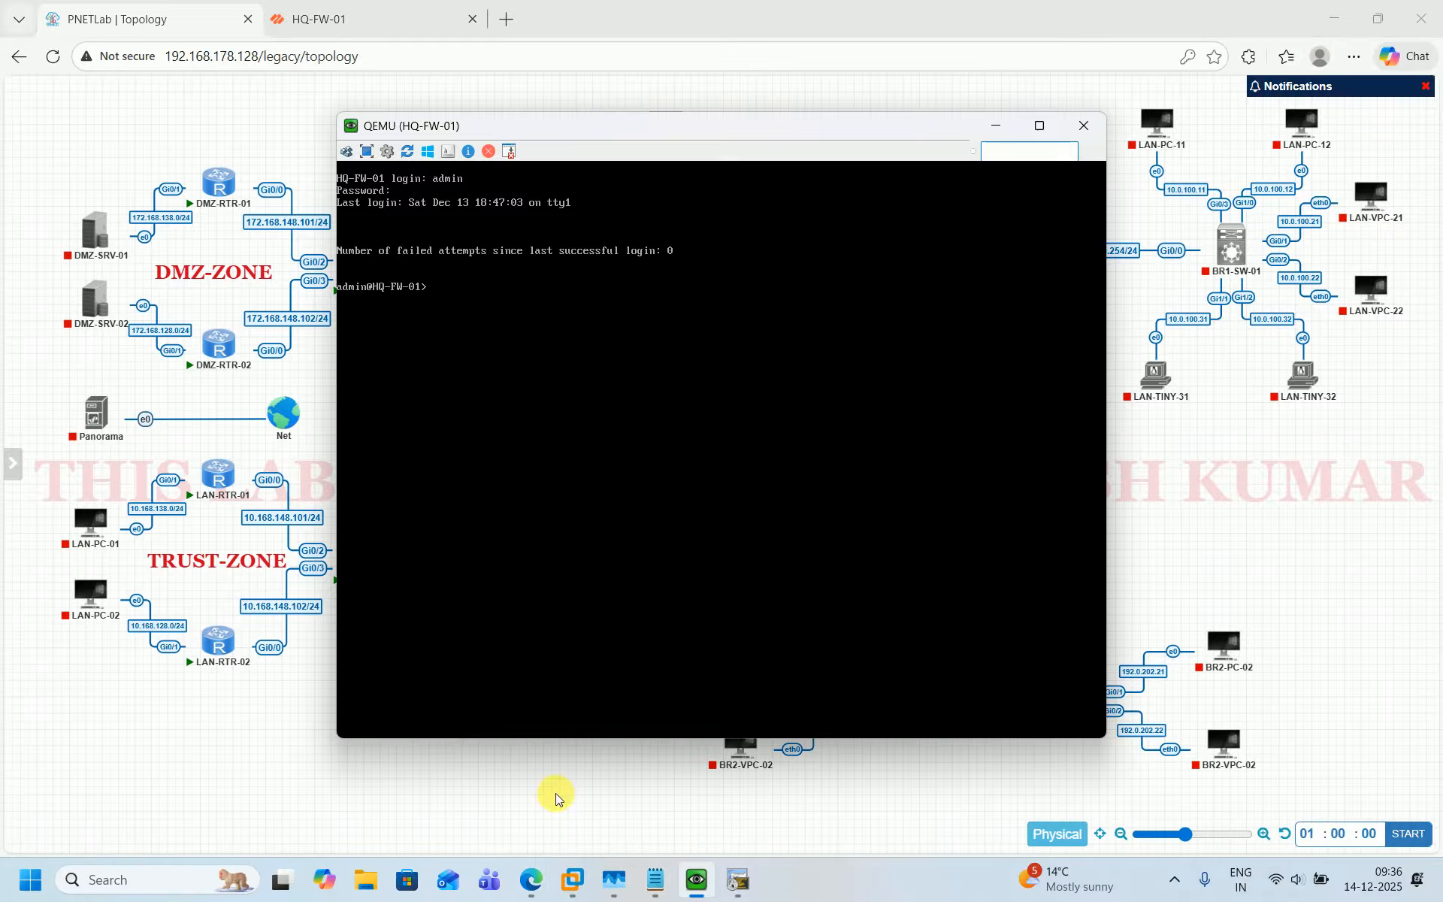
left_click(568, 831)
Highlight the '1- INTERFACE ADDRESS' line under DIPP in the S-NAT notes.
left_click(656, 877)
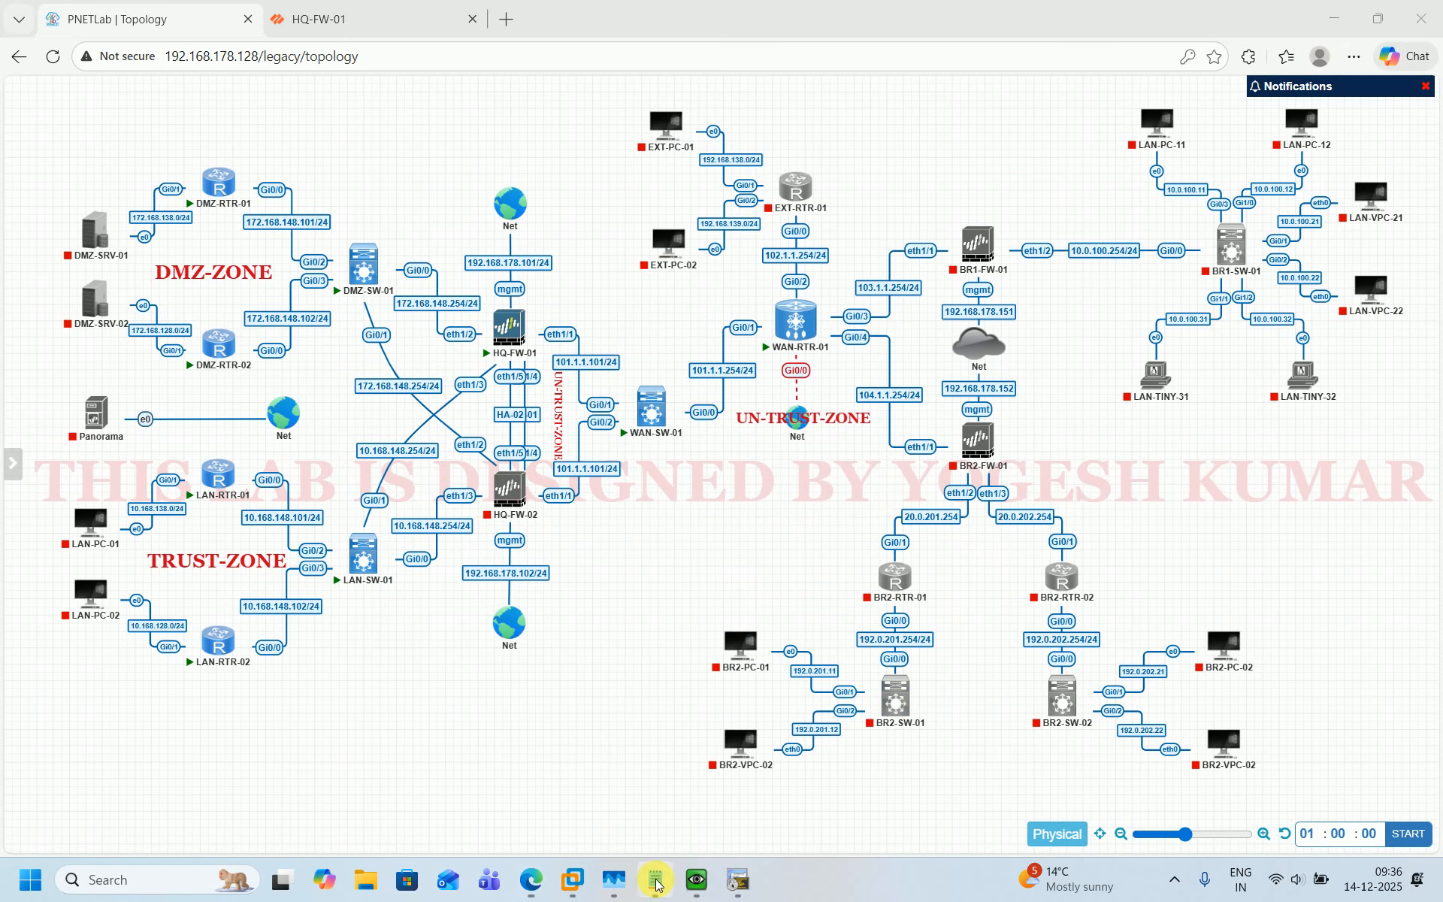
left_click(304, 415)
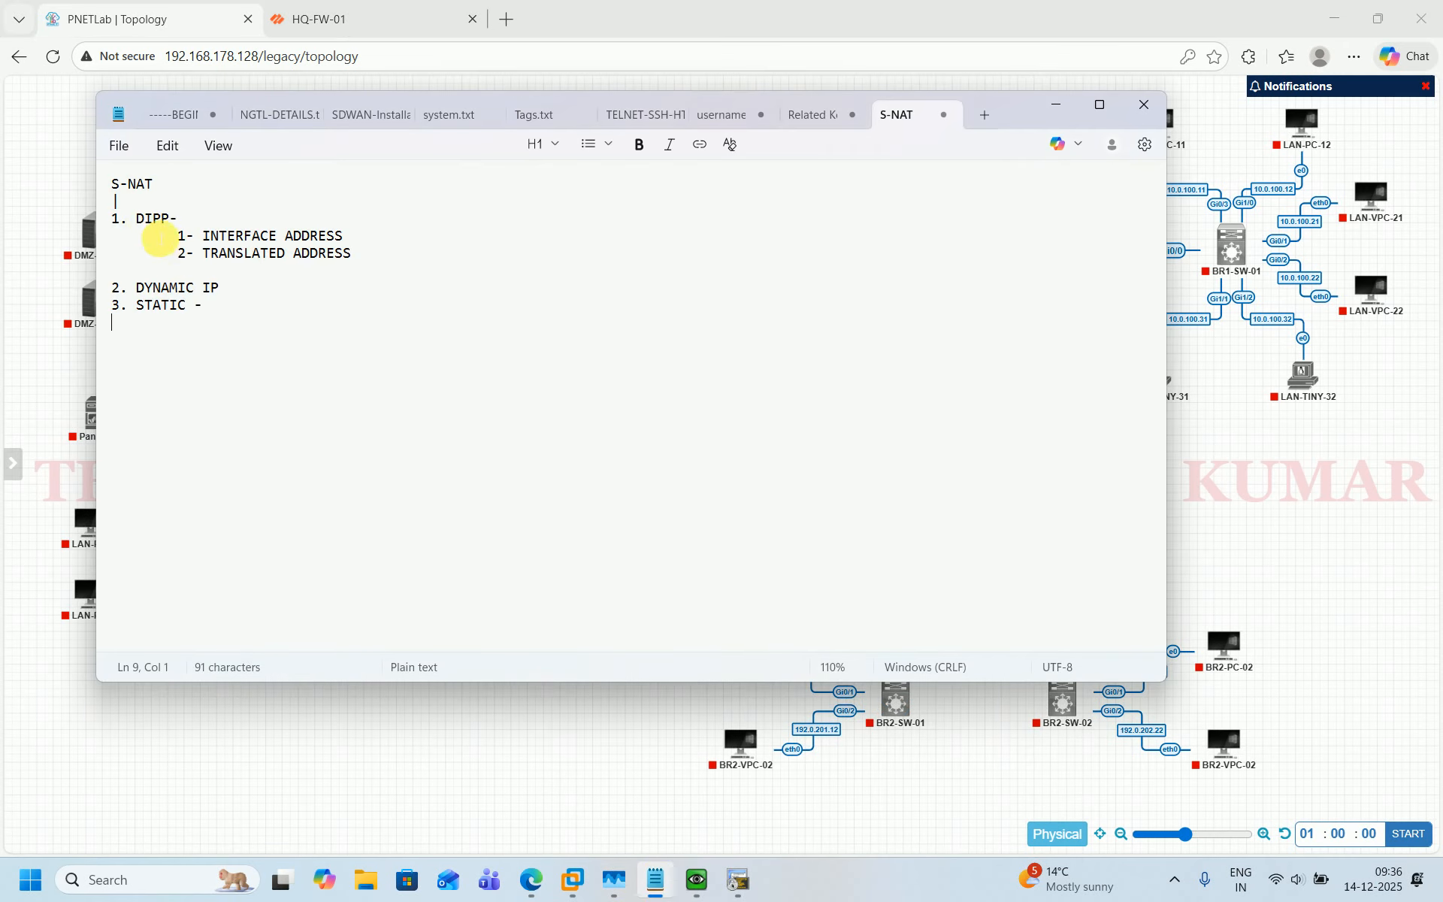
left_click_drag(179, 238, 380, 229)
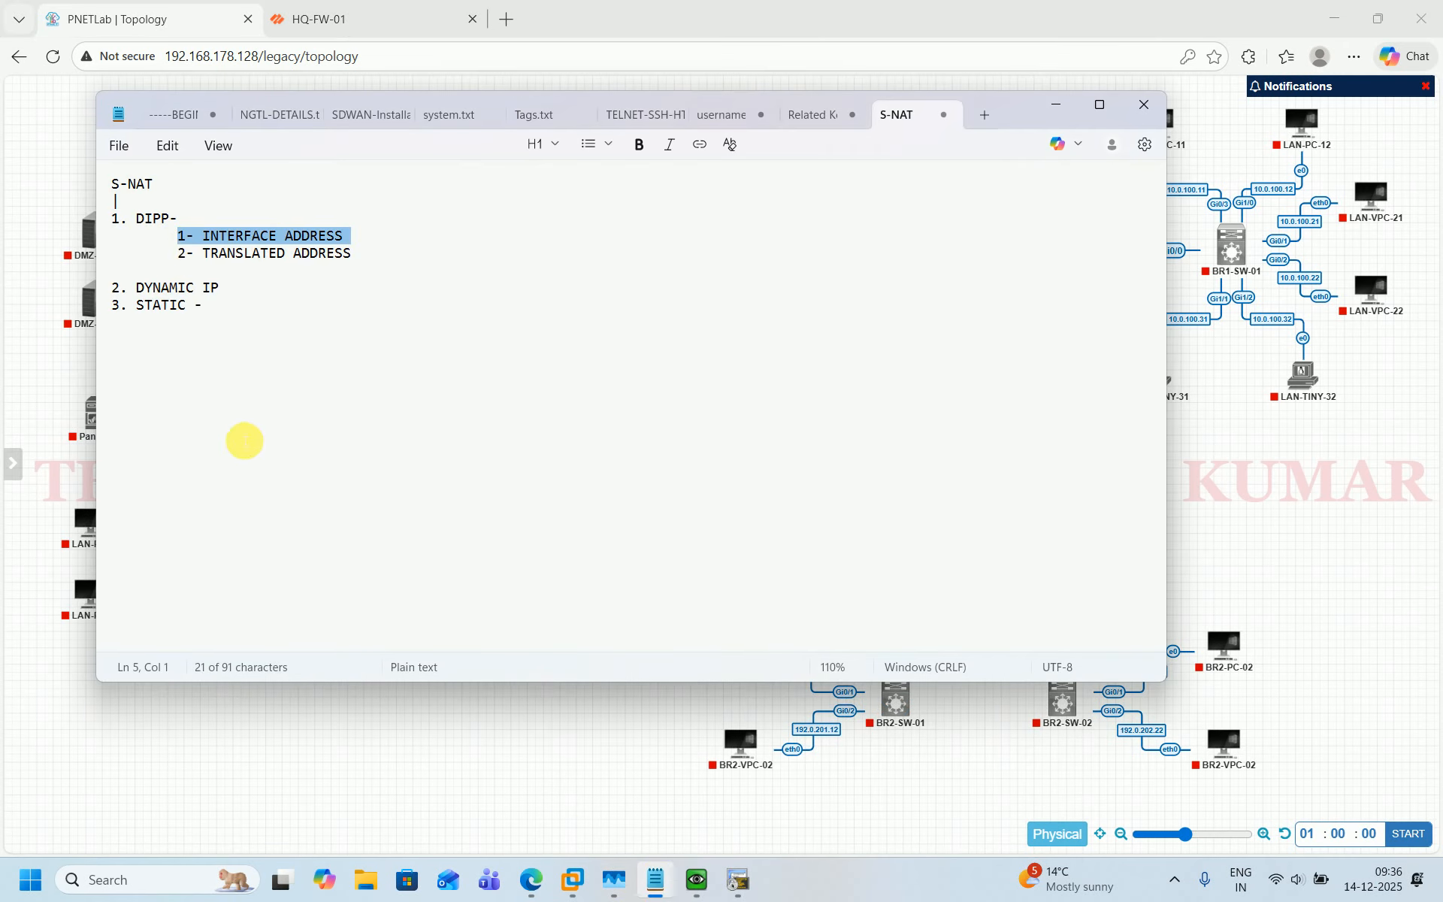
left_click(417, 741)
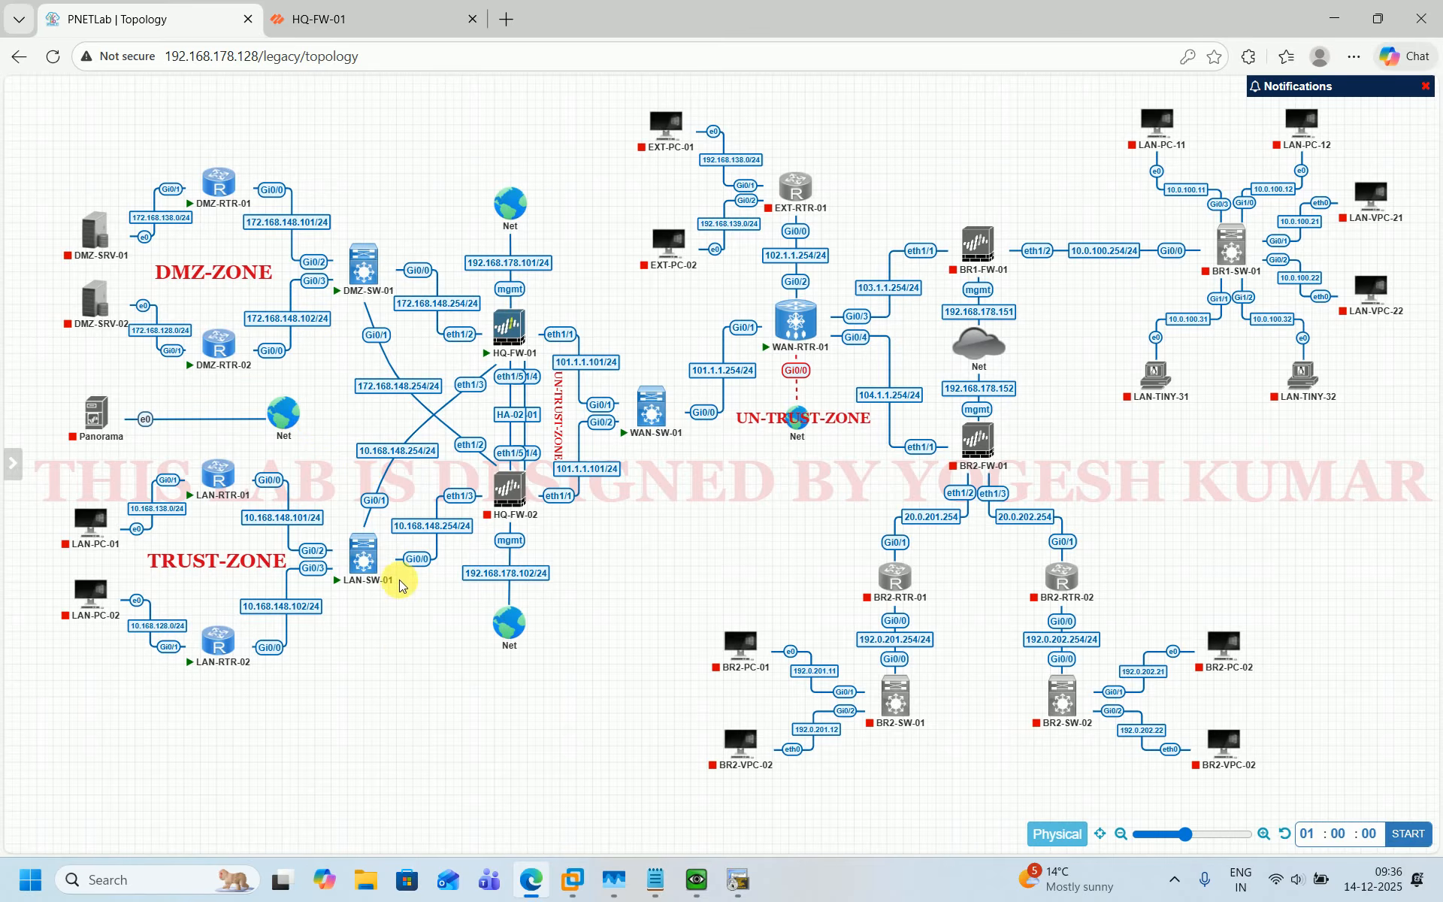
On DMZ-RTR-01, rerun the ping to 8.8.8.8 sourced from 172.168.138.254.
left_click(738, 887)
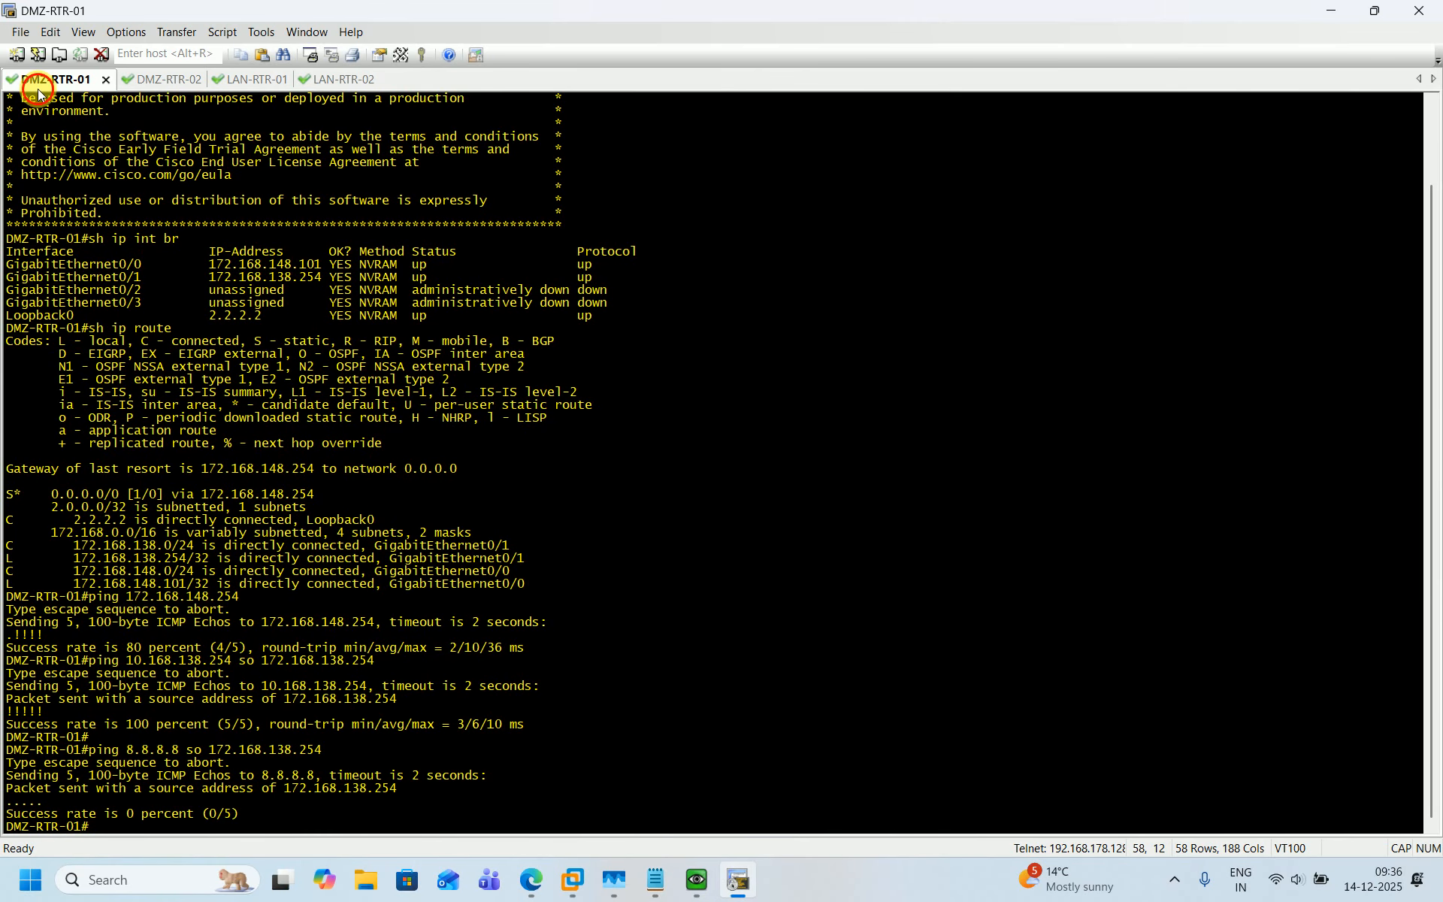
key("Return")
key("Return")
key("Return")
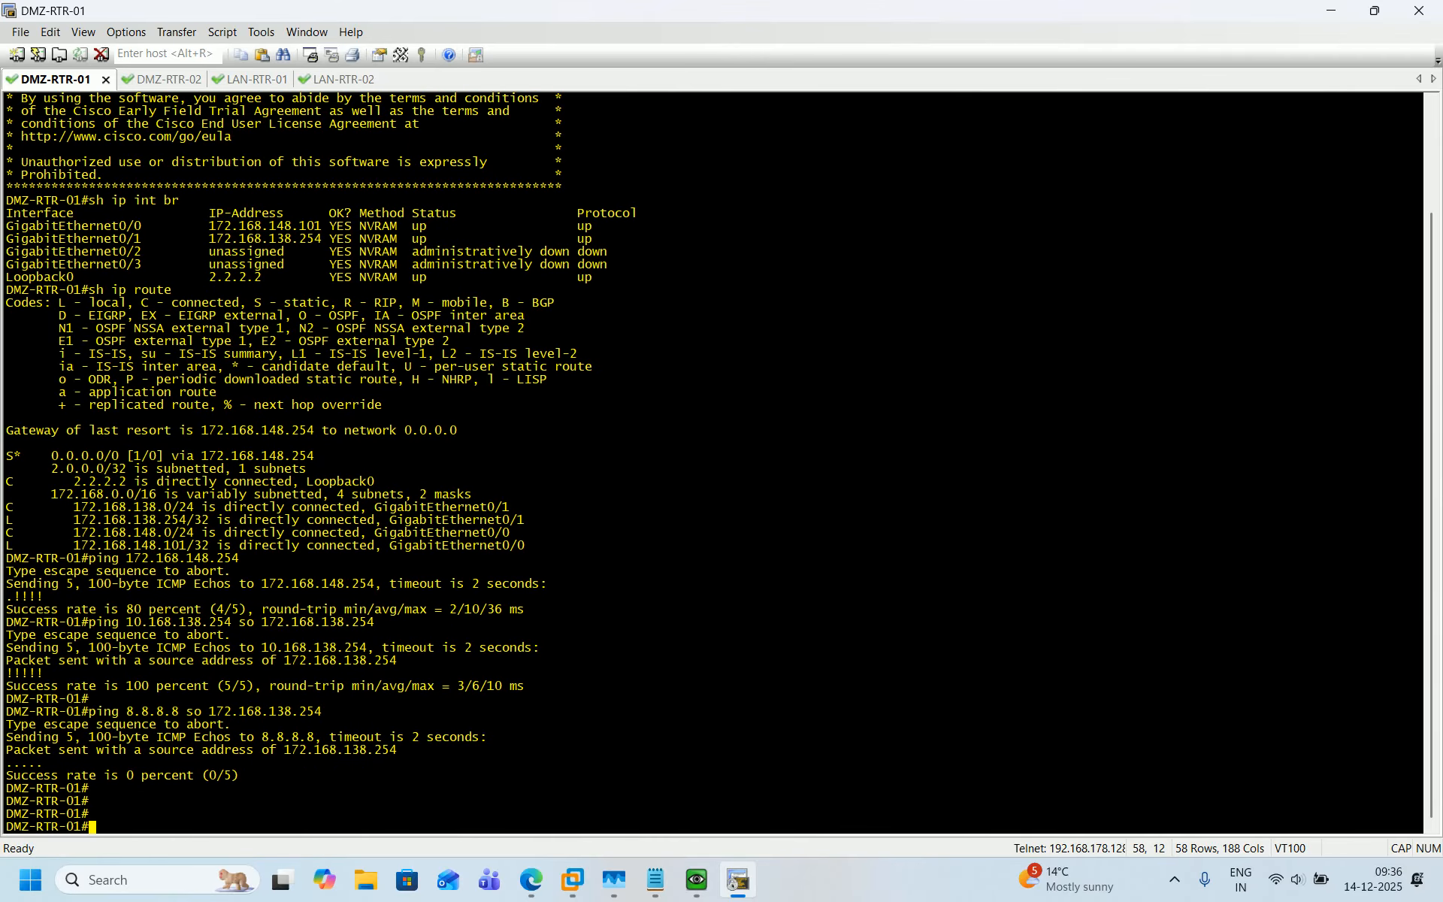
key("Up")
key("Return")
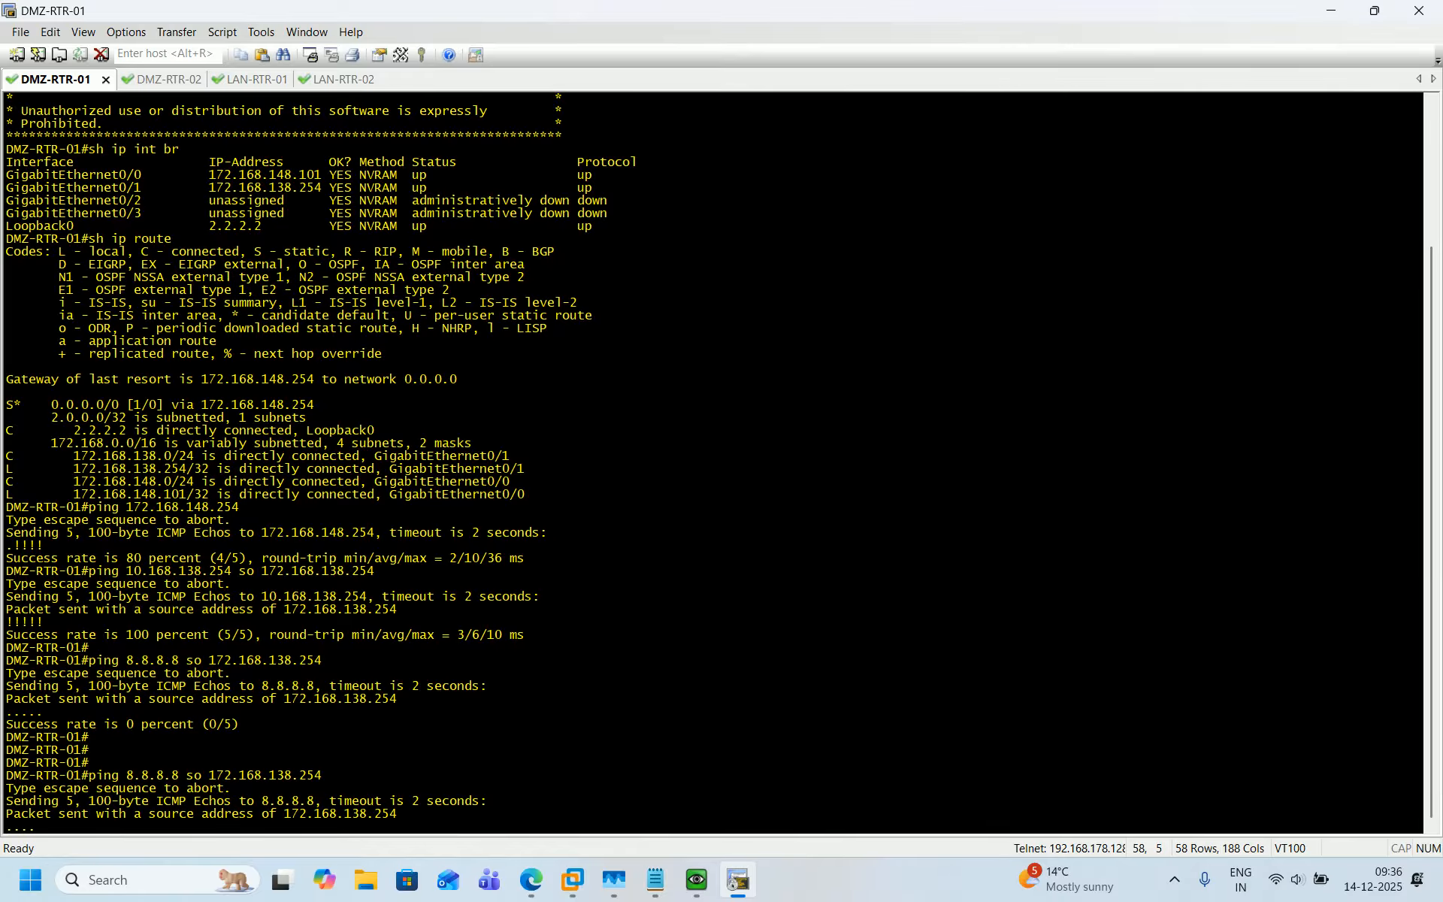
Review the topology, then open the HQ-FW-01 firewall web interface and view its security policy rules.
left_click(536, 885)
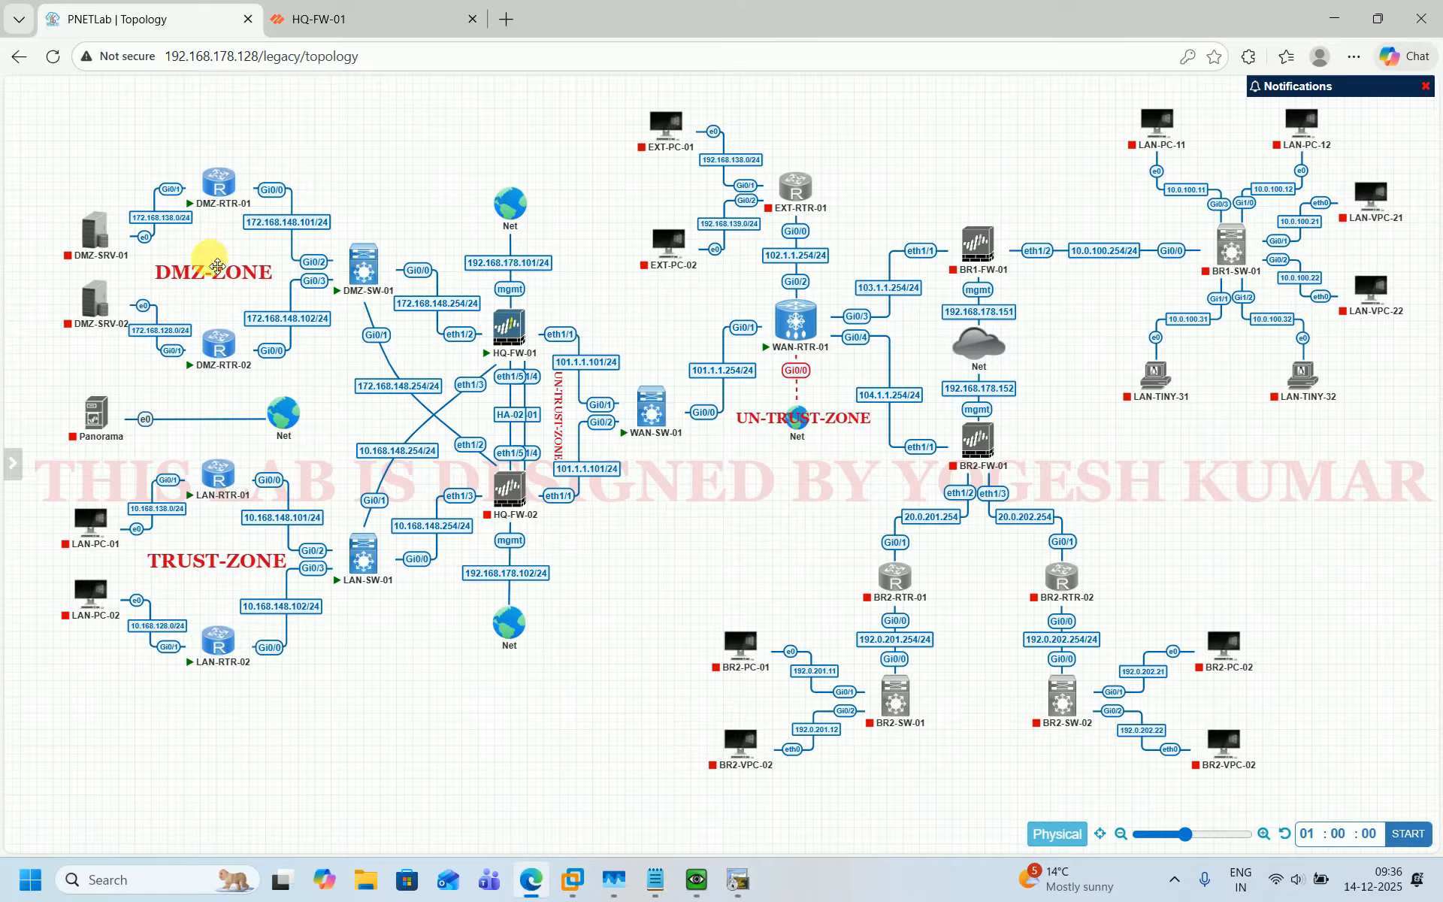
mouse_move(209, 213)
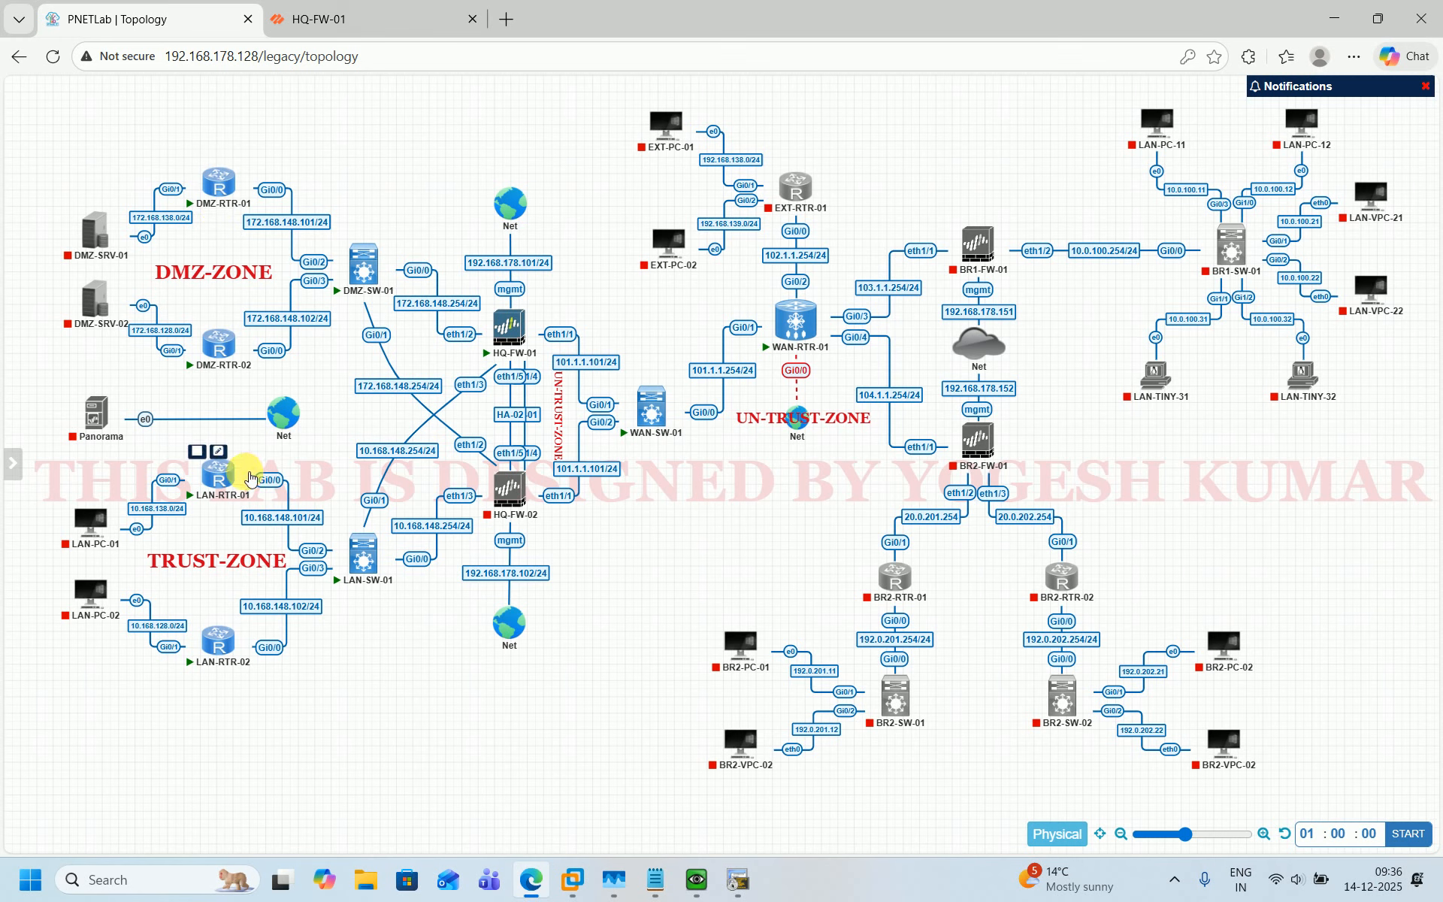
mouse_move(220, 352)
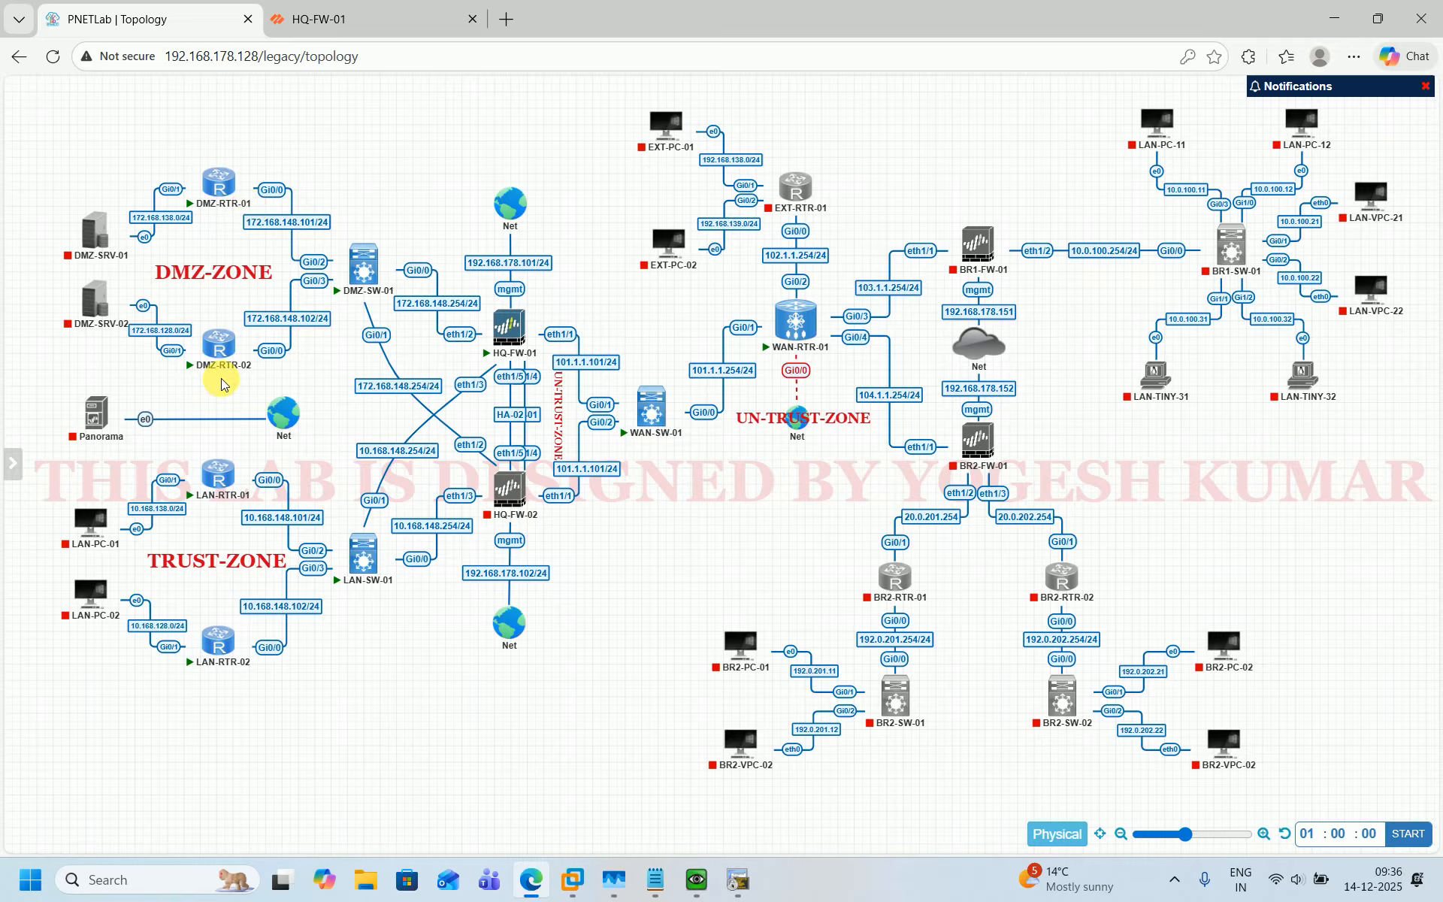
mouse_move(238, 664)
left_click(415, 17)
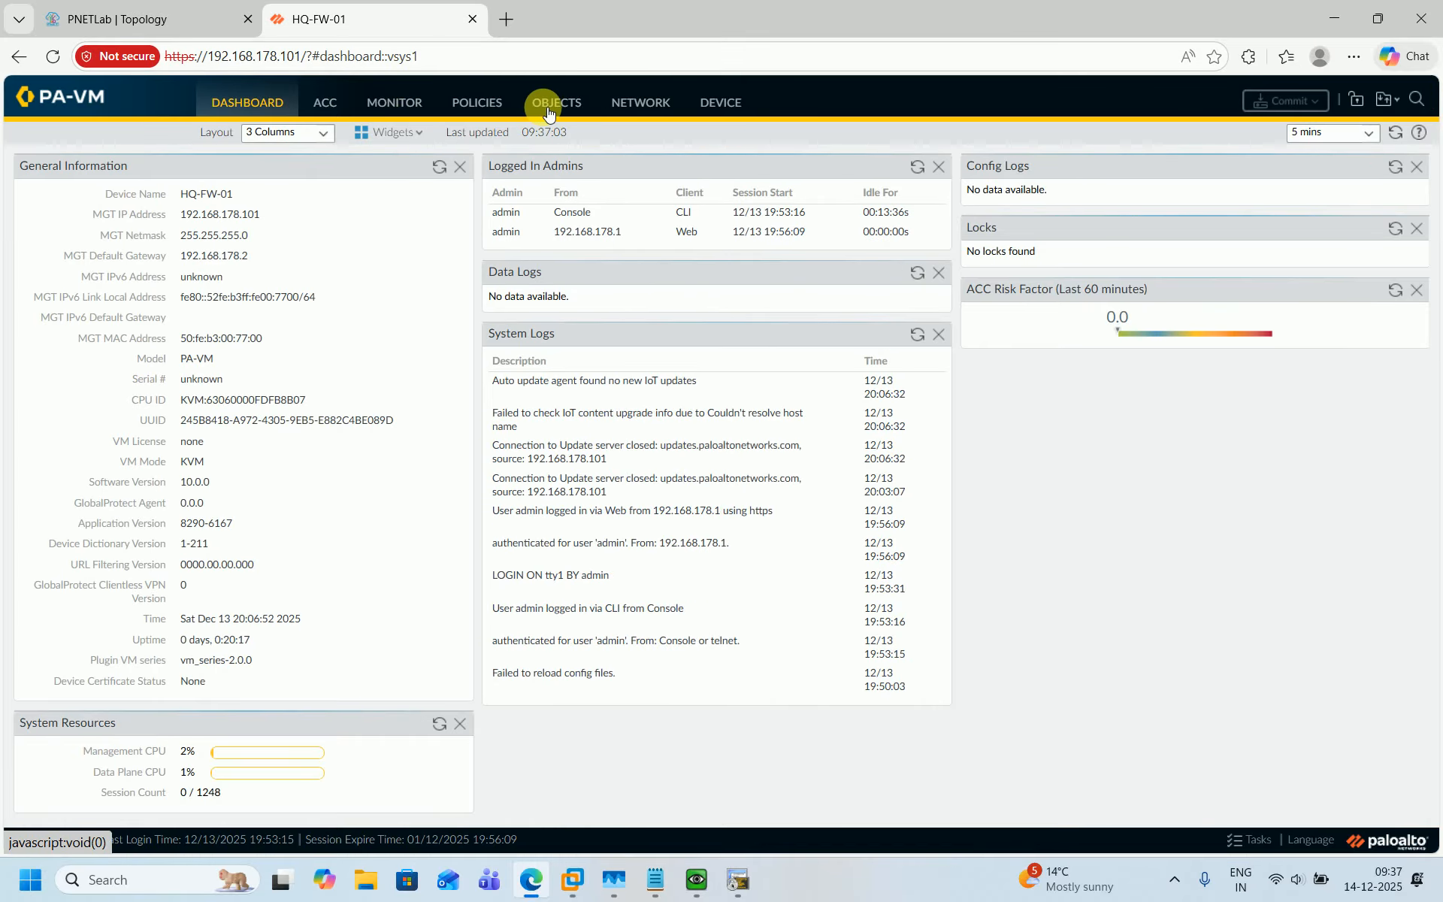
left_click(481, 102)
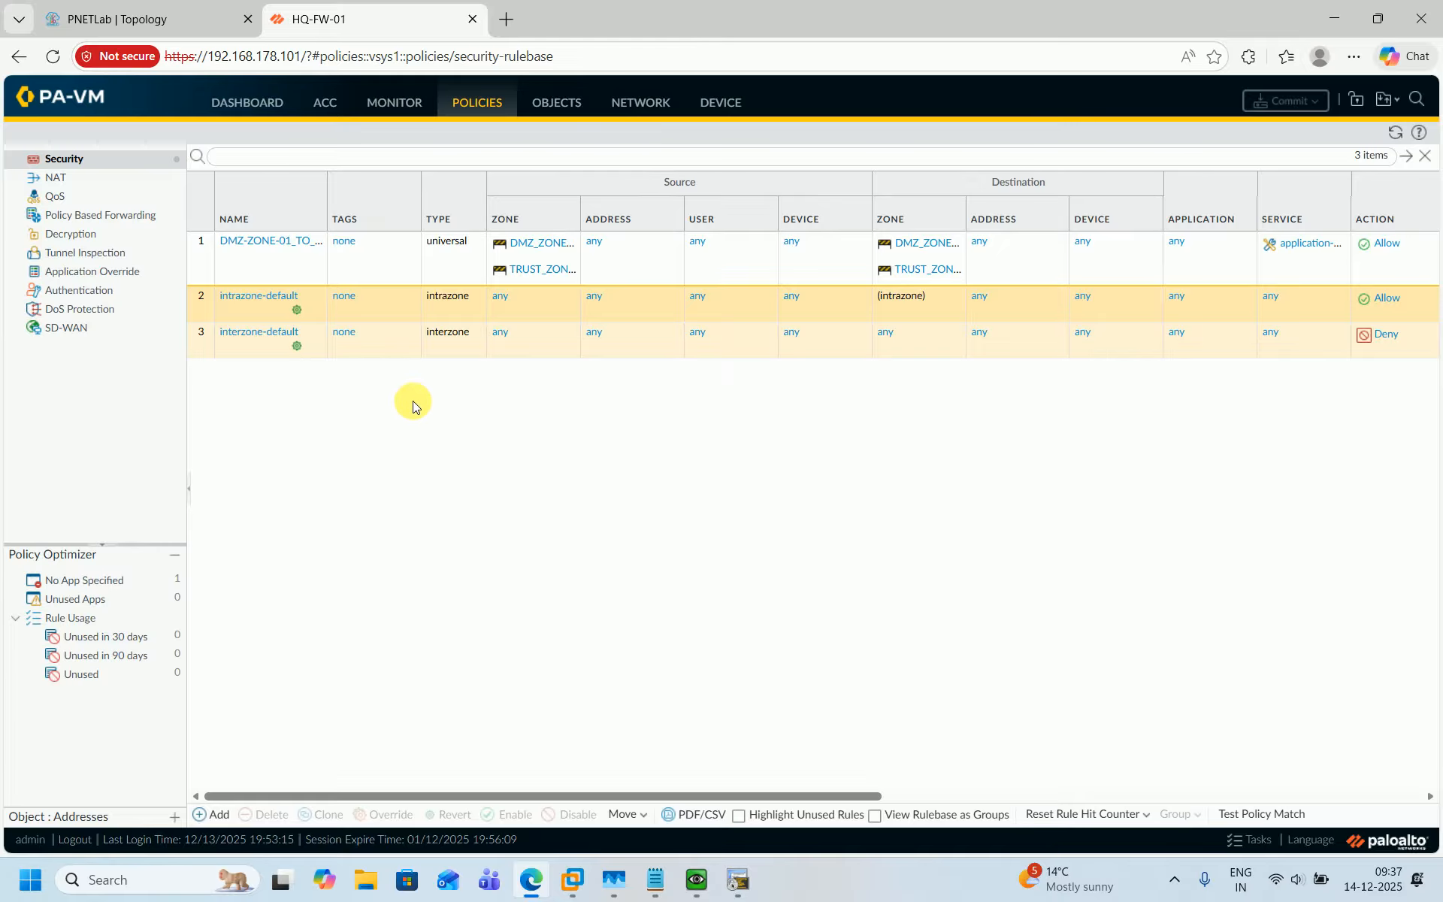
left_click(103, 6)
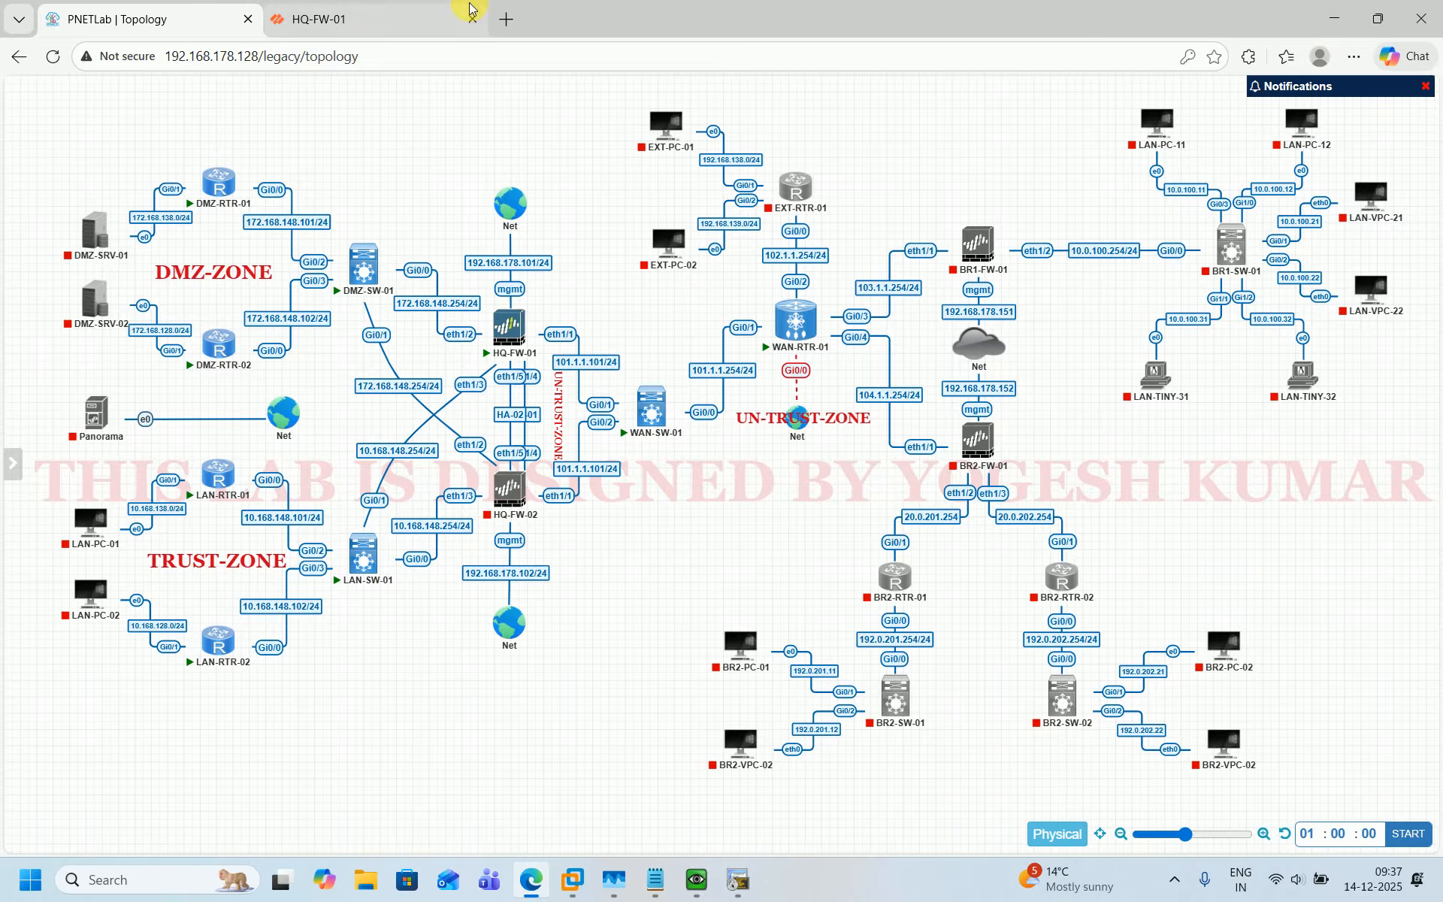
left_click(369, 15)
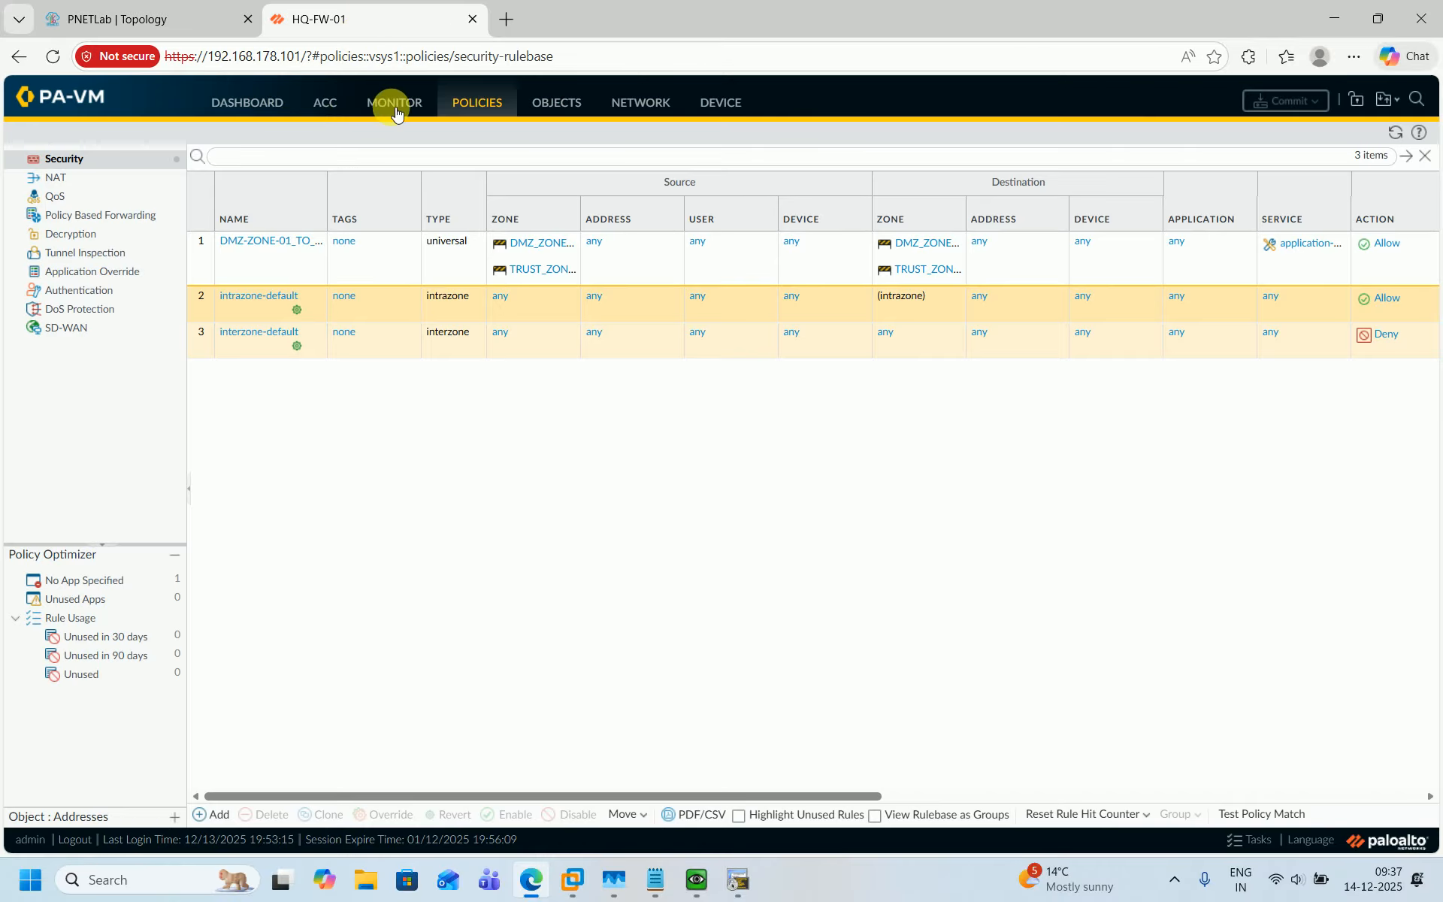
Add a new NAT policy rule named S-NAT-DIPP-INTERFACE.
left_click(73, 184)
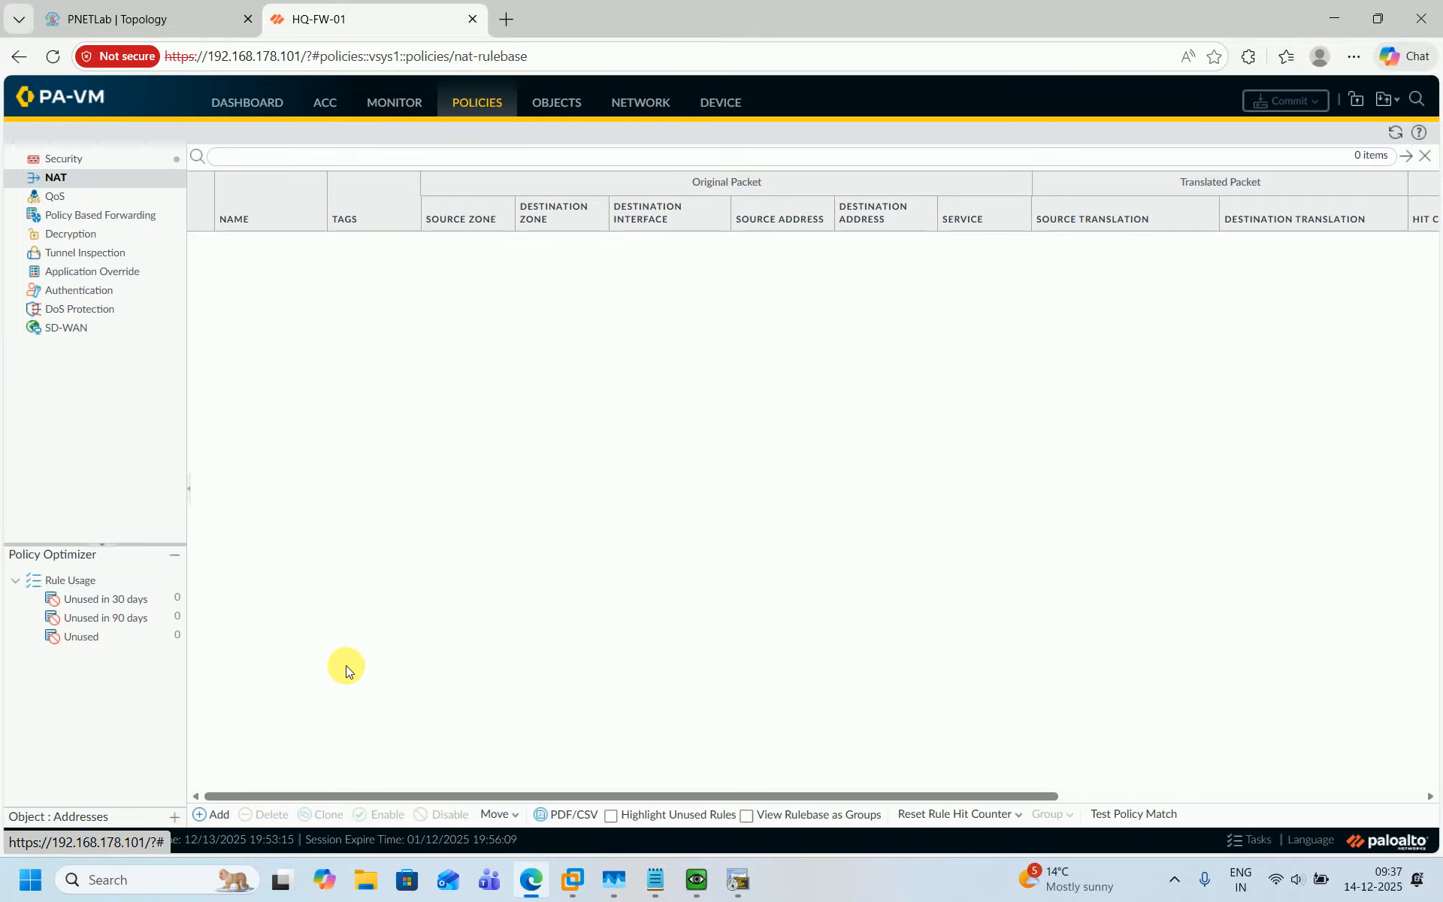
left_click(212, 812)
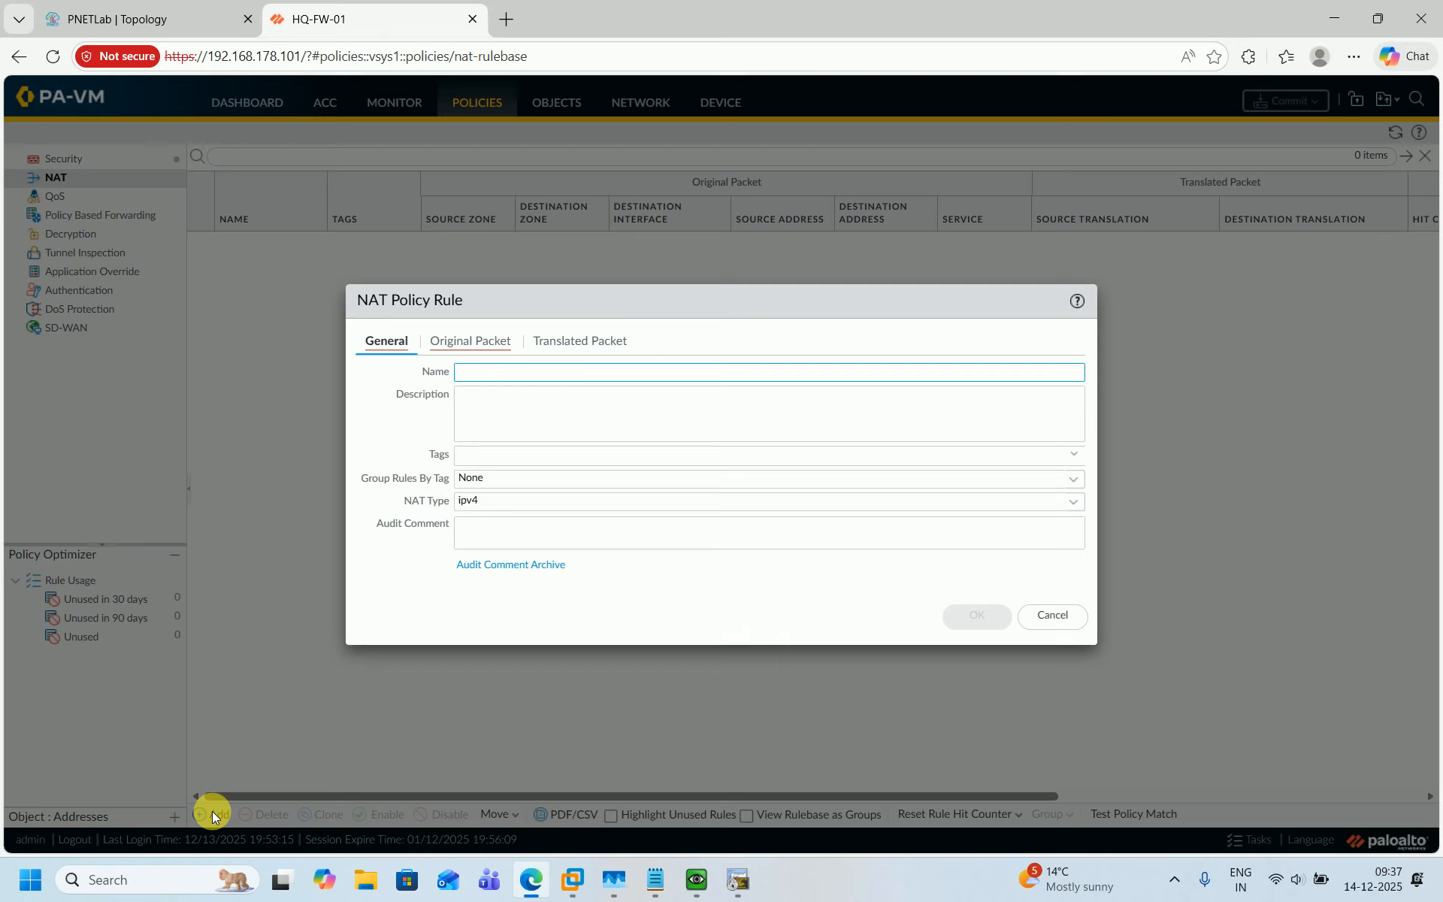
type("S-NAT-DIPP-INTERFACE")
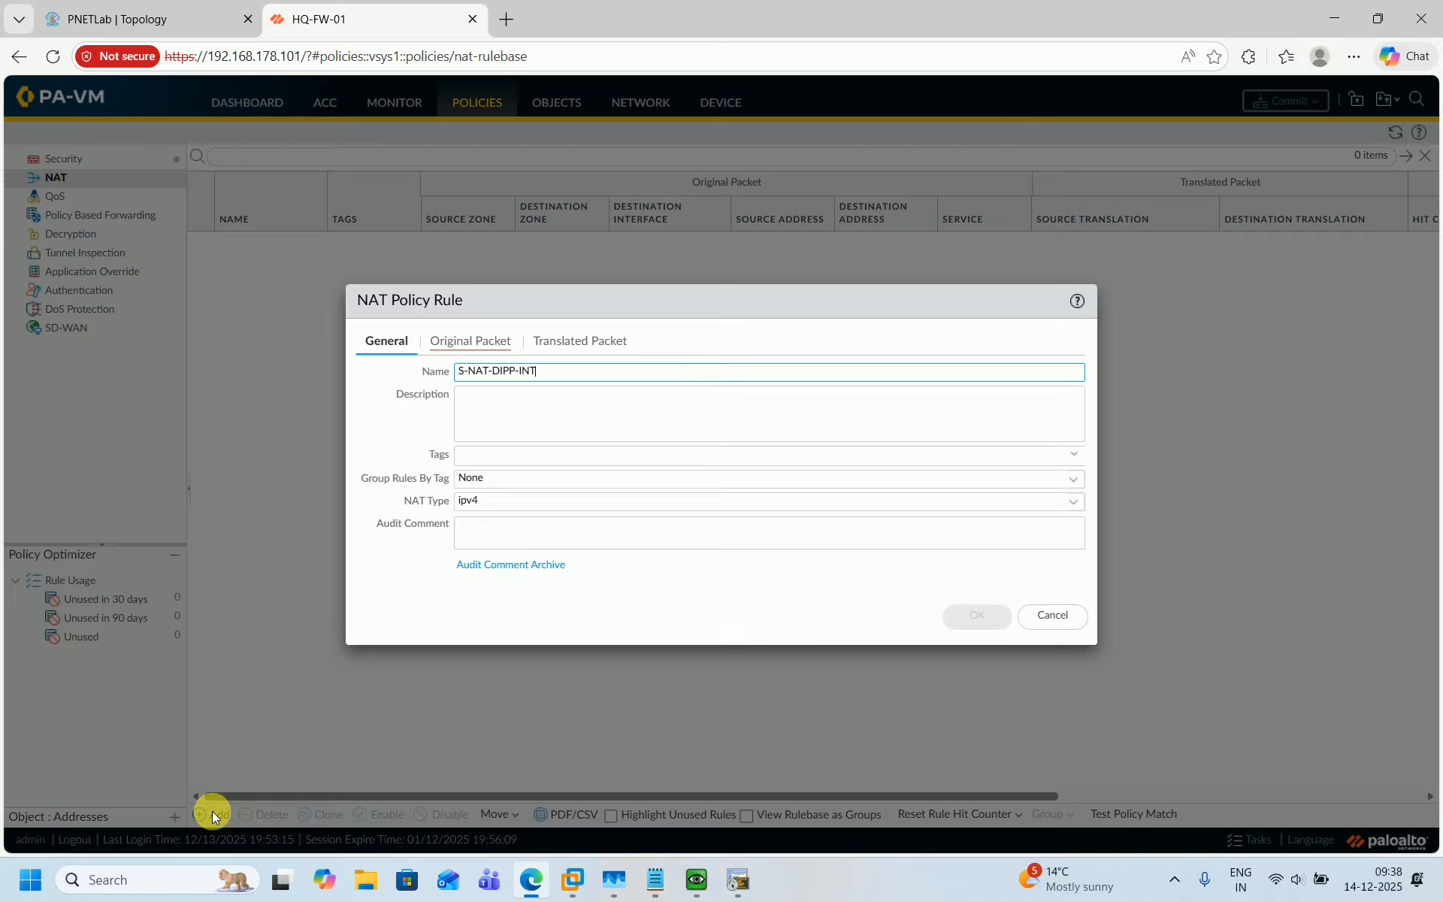
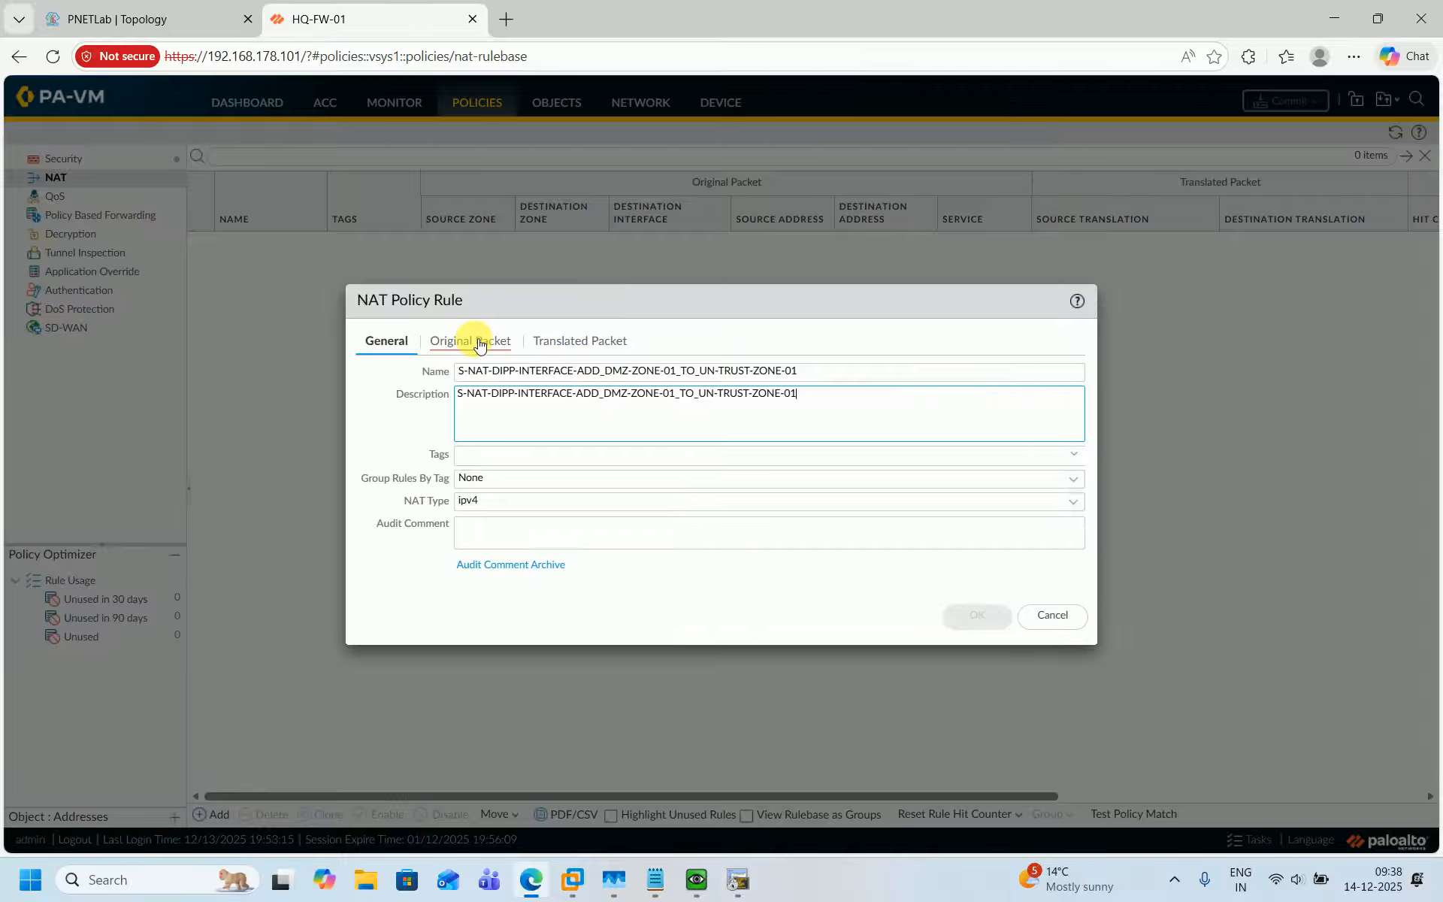
In the rule's original packet settings, add DMZ_ZONE-01 as the source zone.
left_click(473, 339)
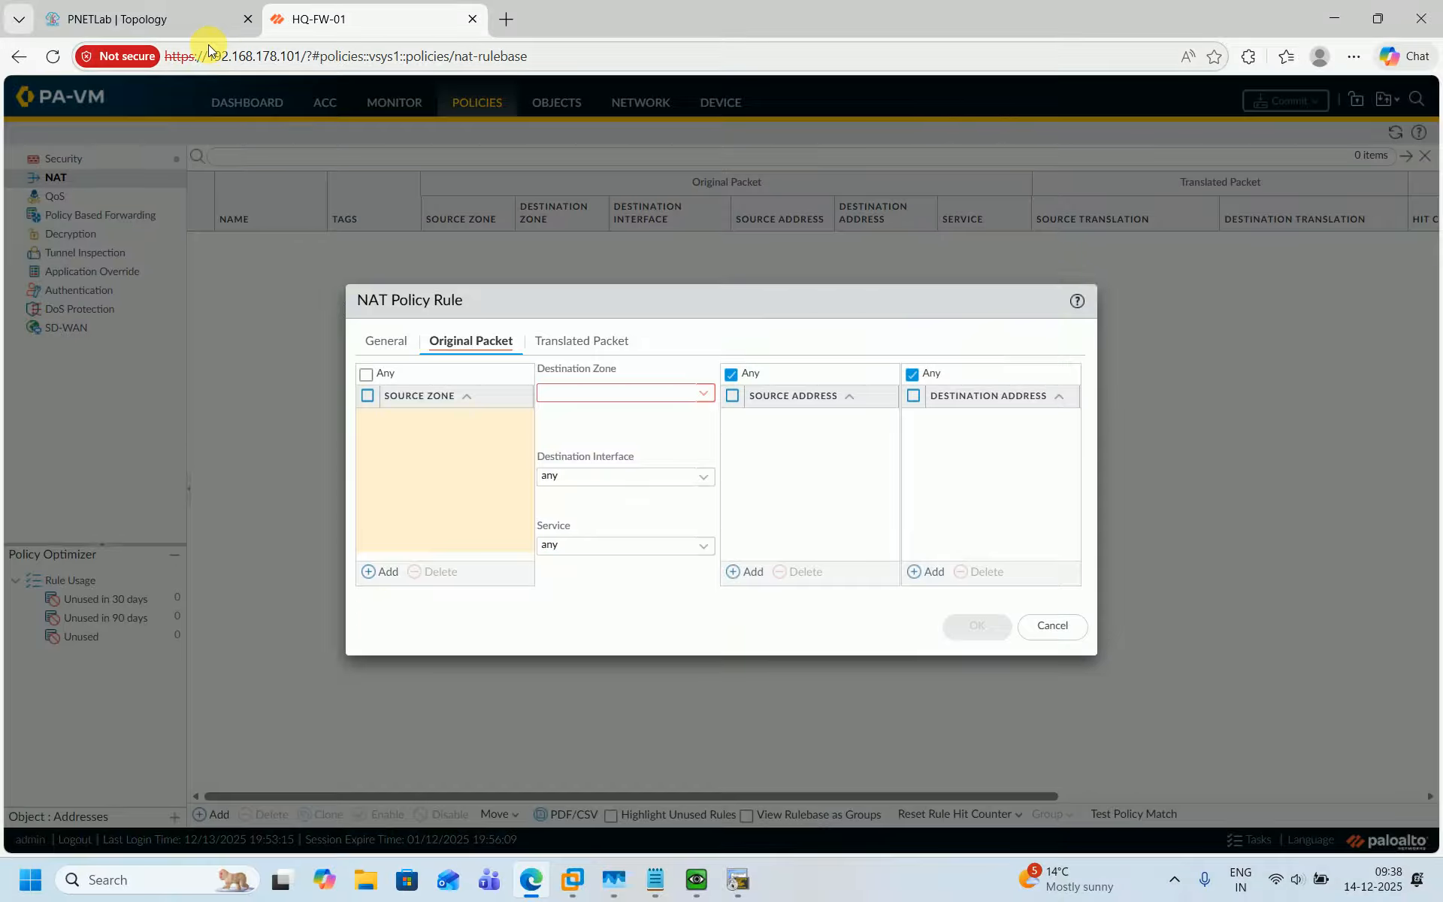
left_click(182, 15)
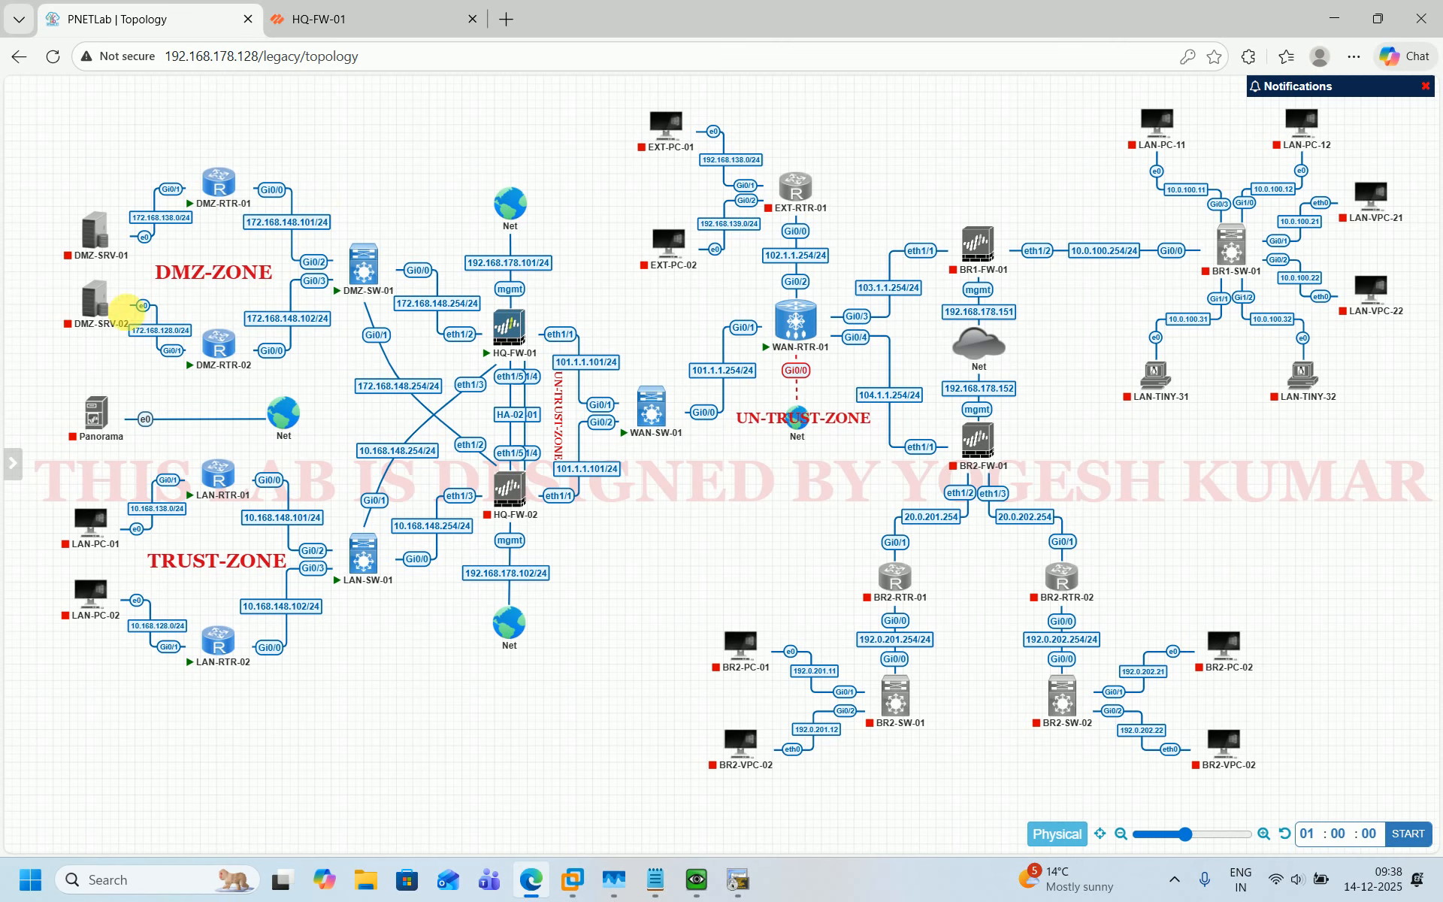
left_click(338, 19)
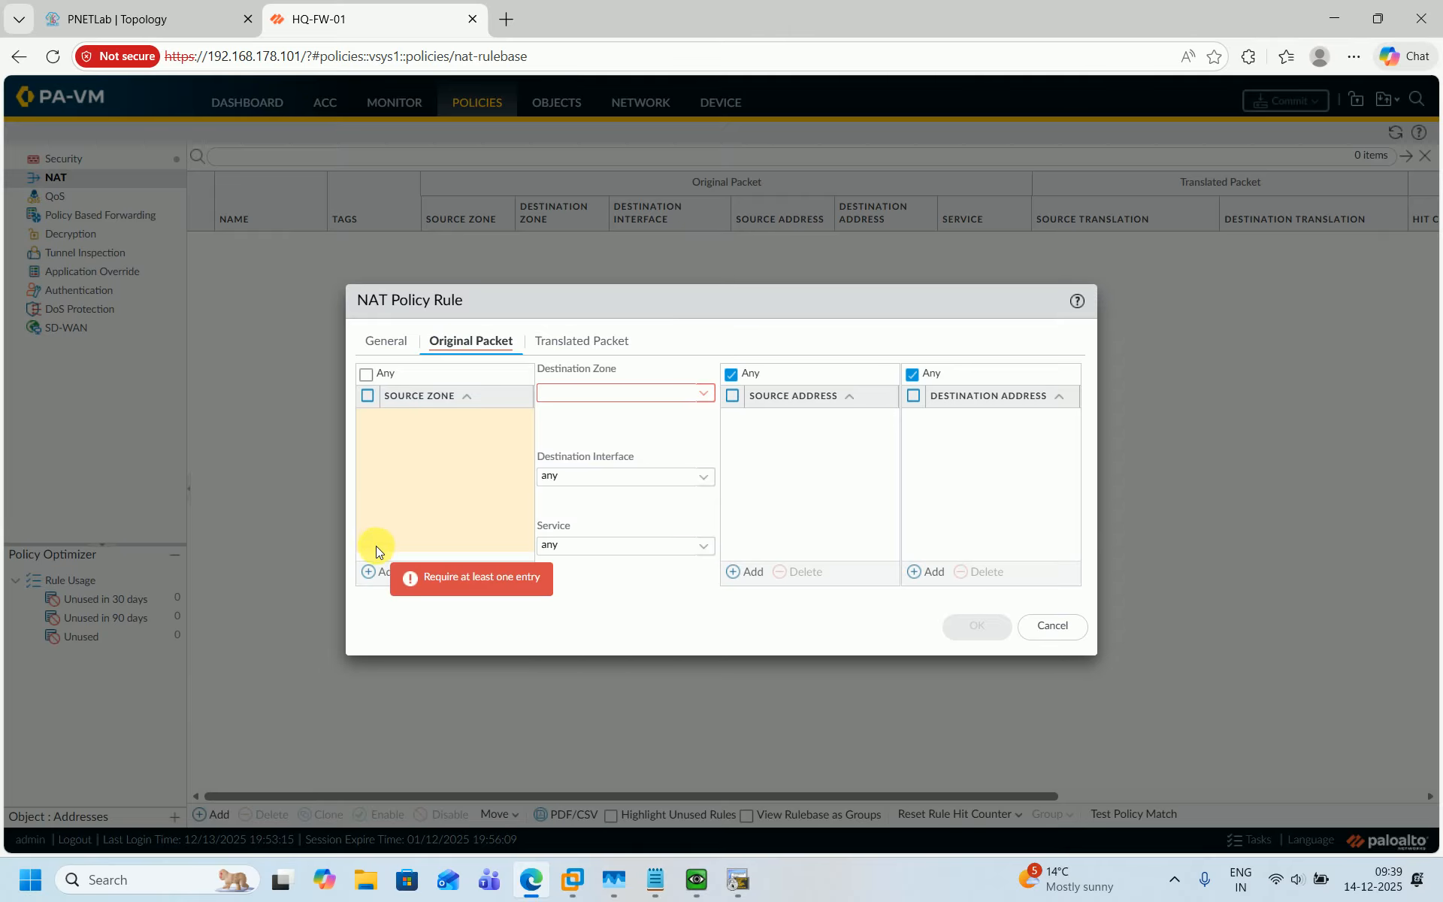
left_click(378, 572)
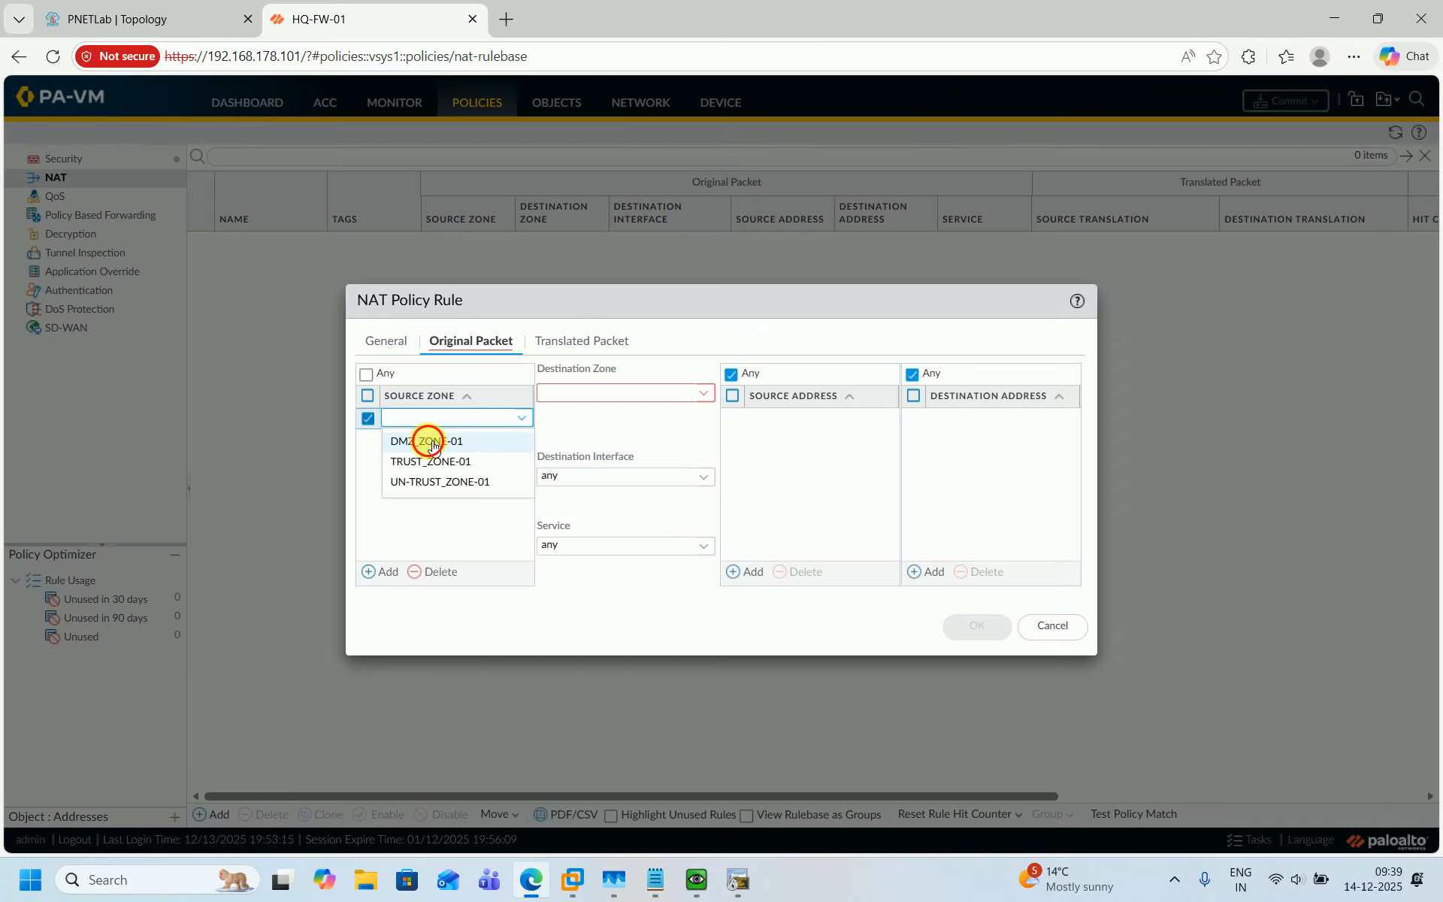
left_click(426, 441)
left_click(427, 441)
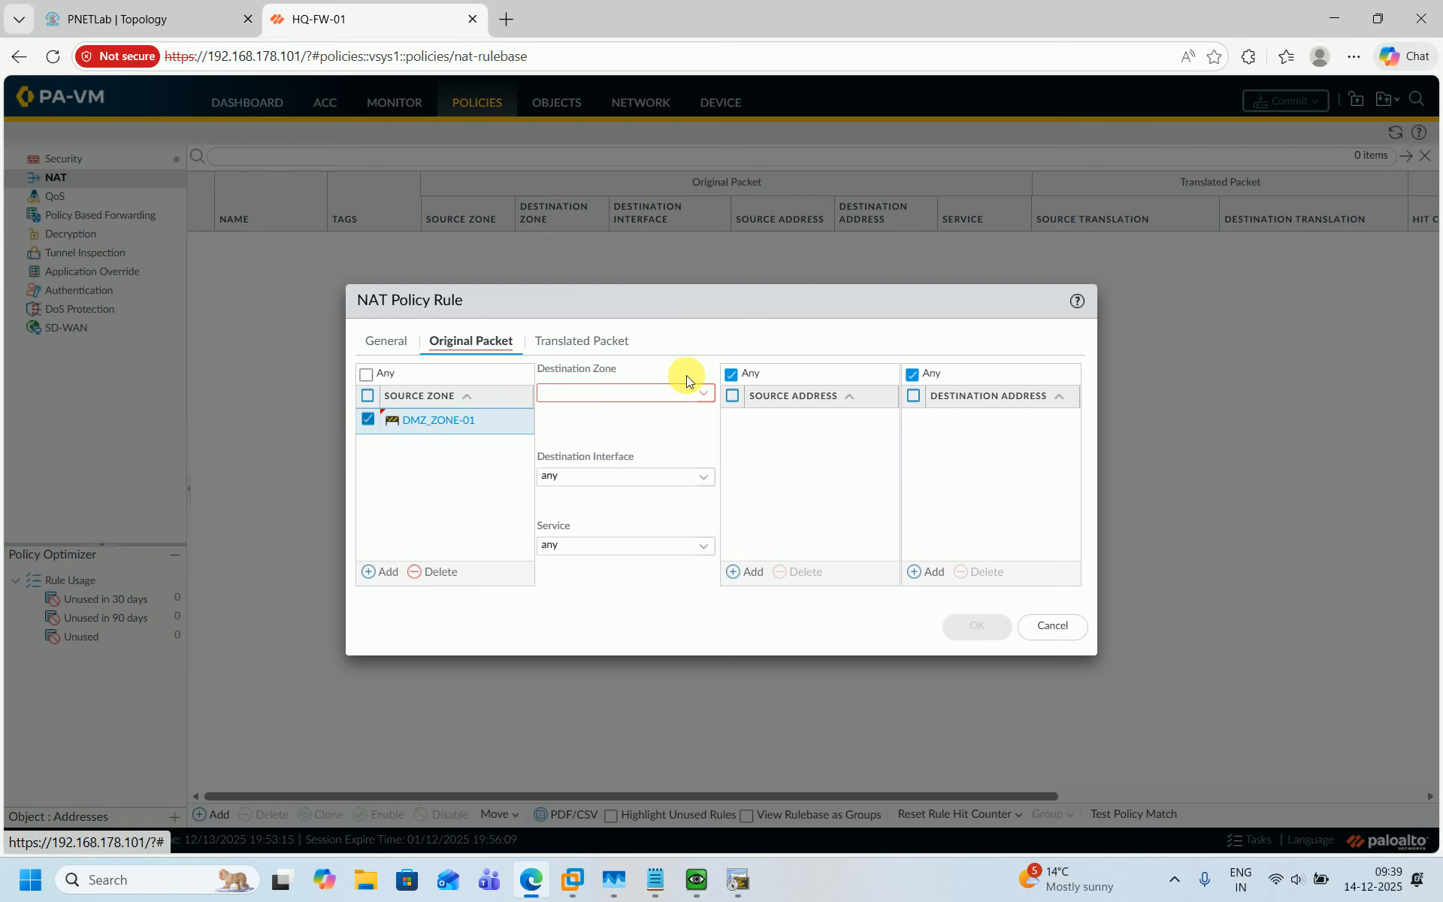
Set the destination zone to UN-TRUST_ZONE-01.
left_click(256, 15)
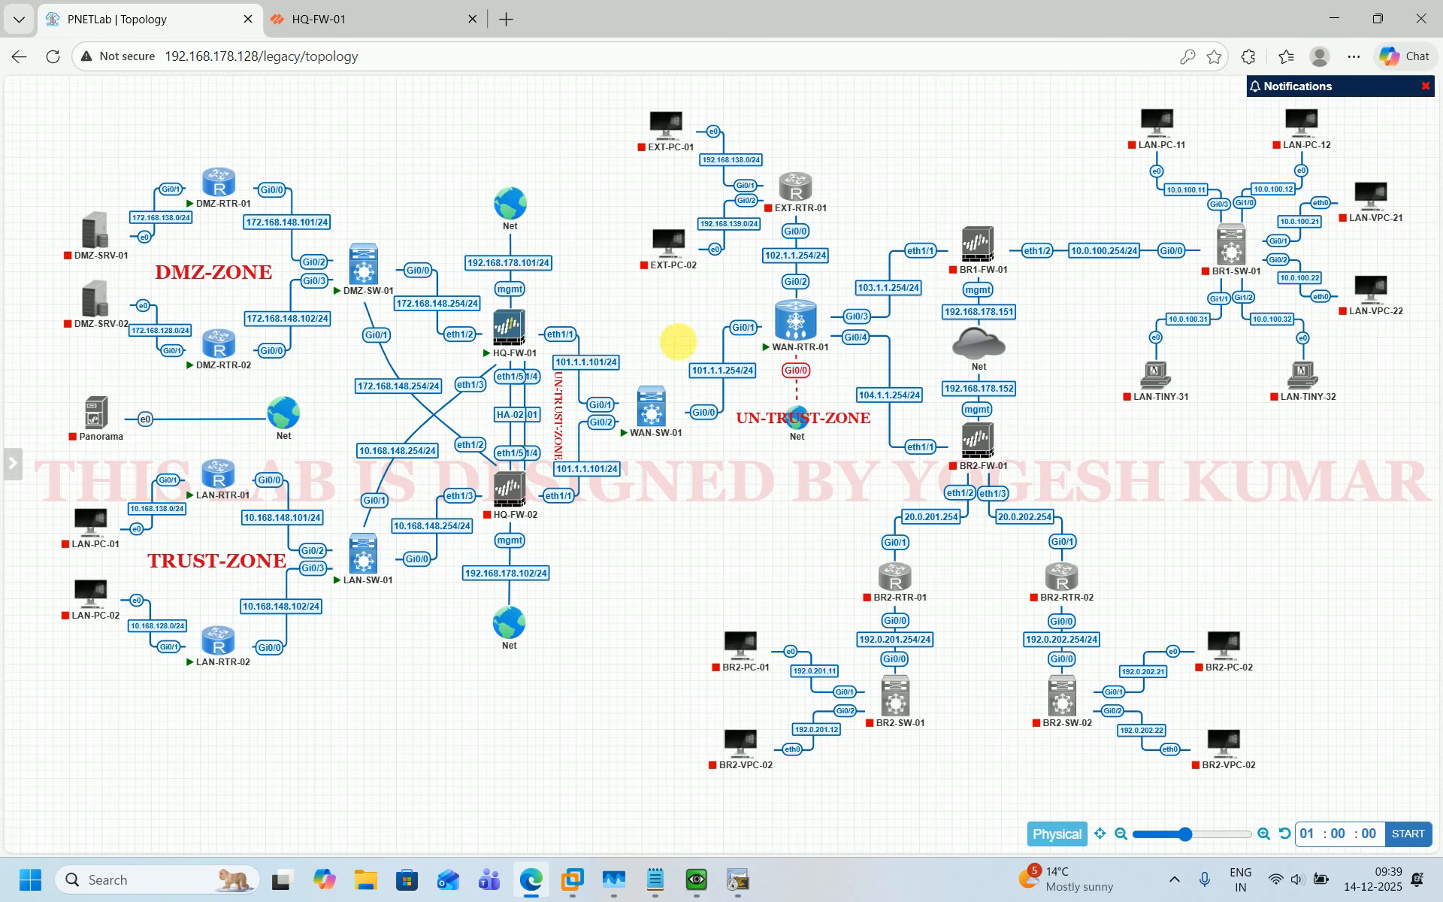
left_click(340, 7)
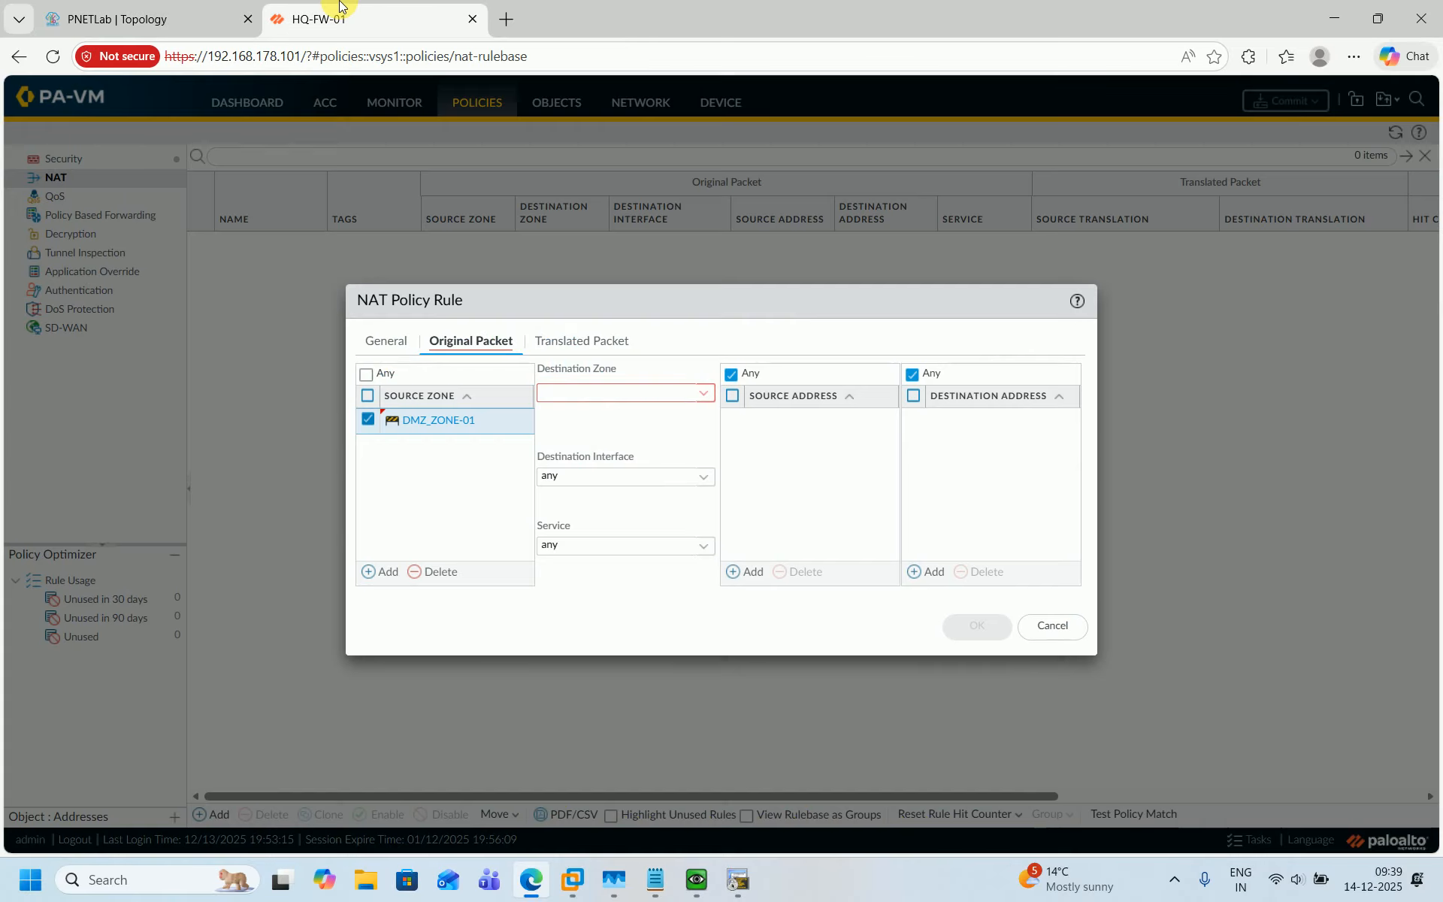
left_click(708, 393)
left_click(570, 457)
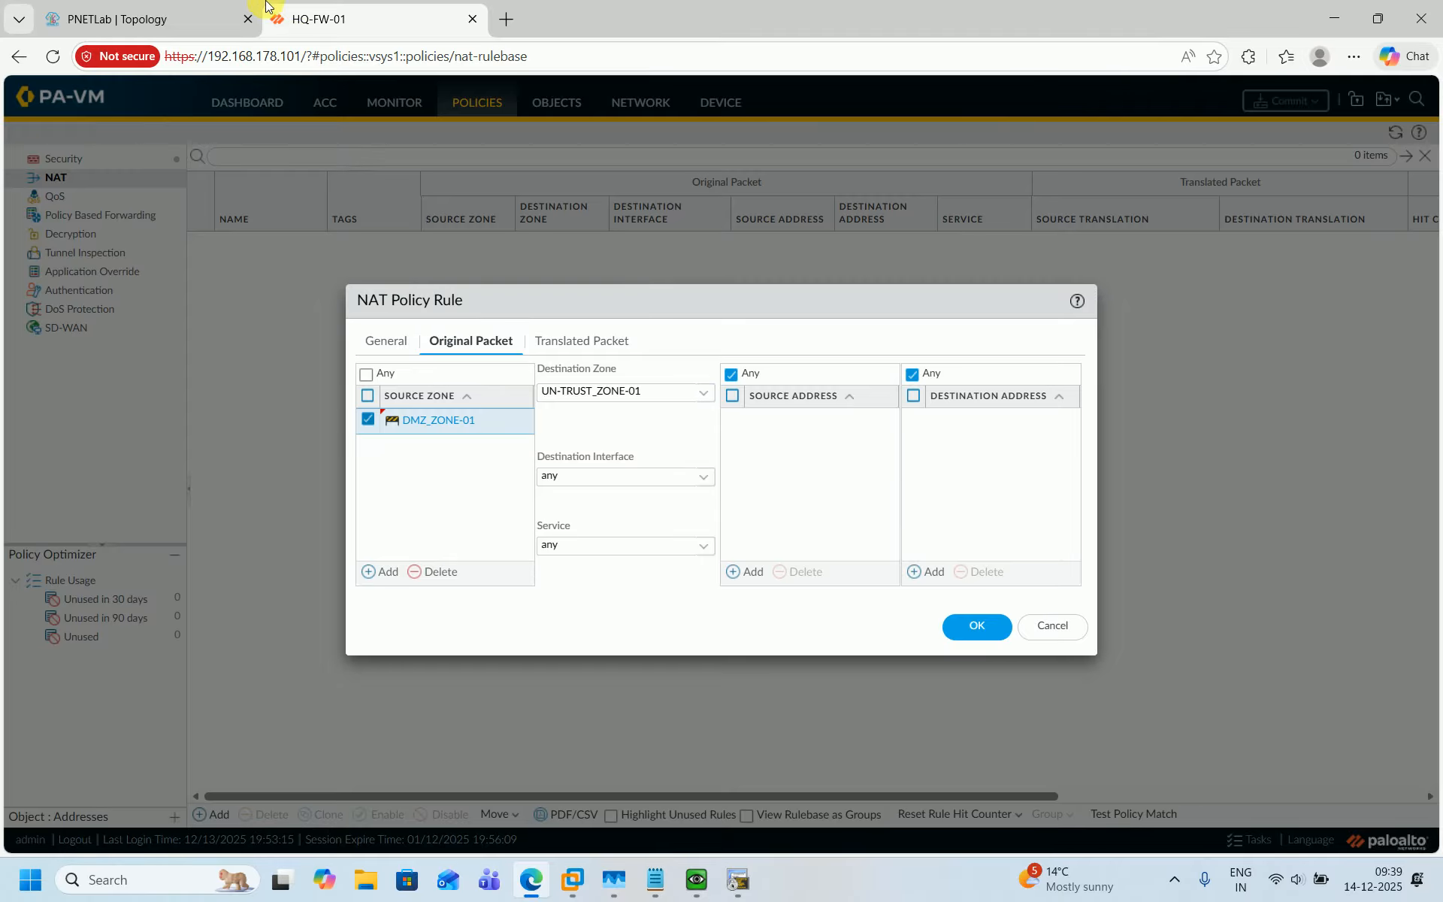
Set the destination interface to ethernet1/1.
left_click(218, 18)
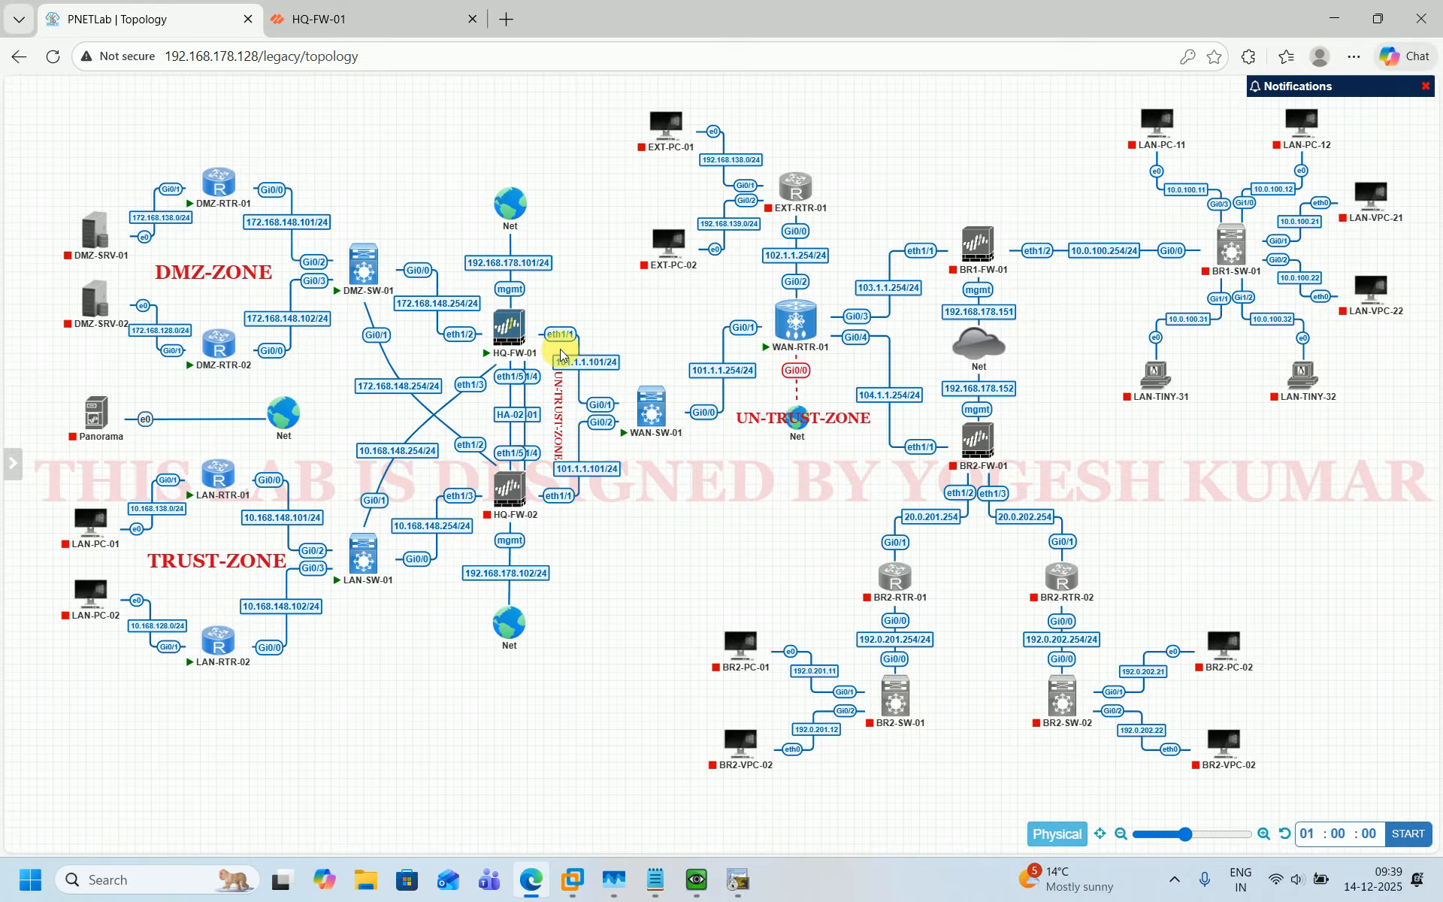
left_click(333, 18)
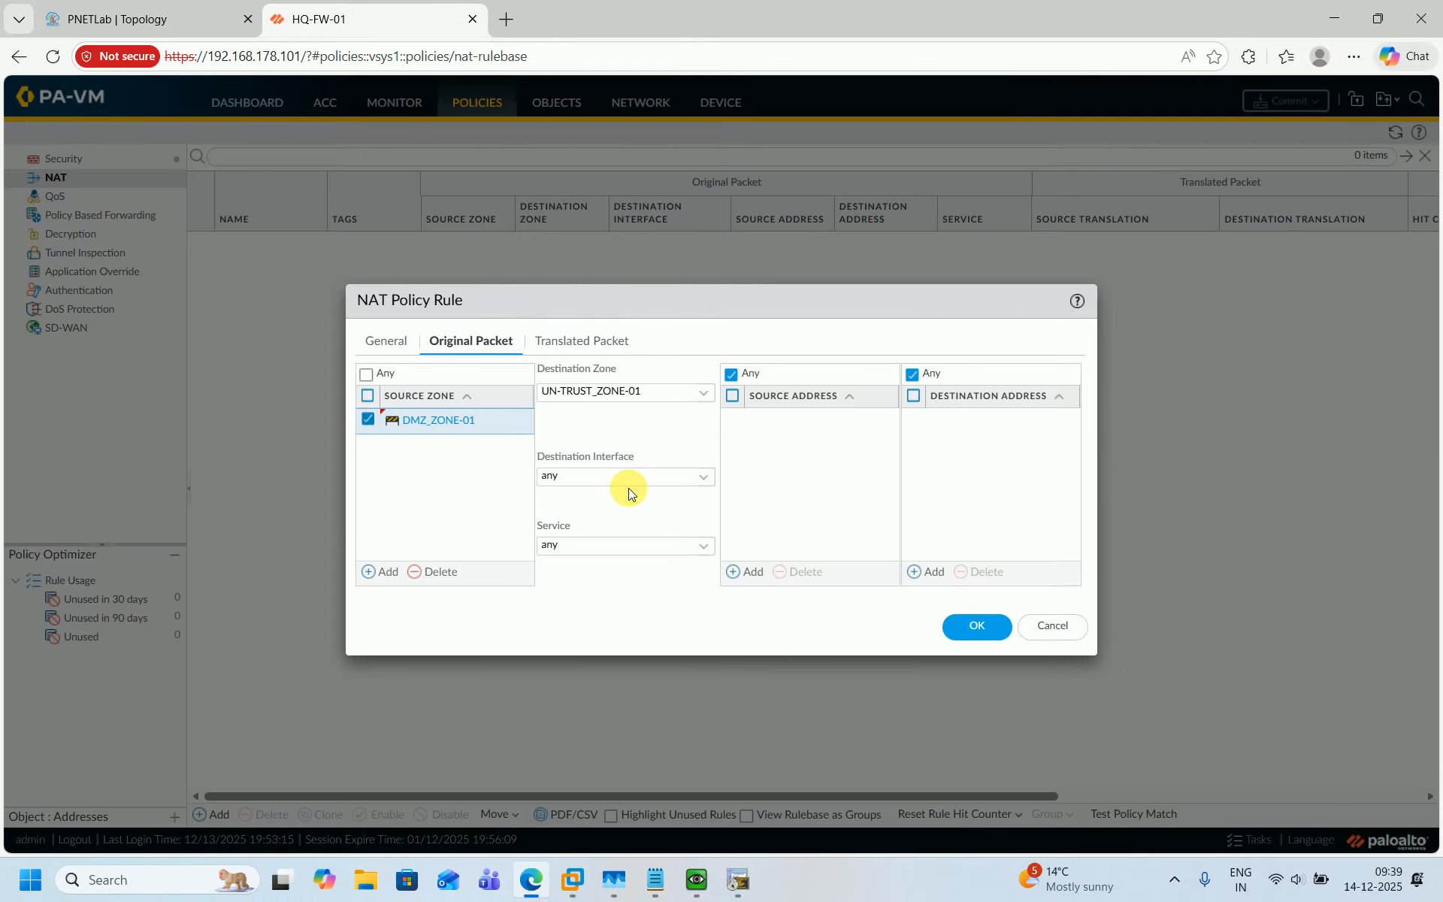
left_click(703, 483)
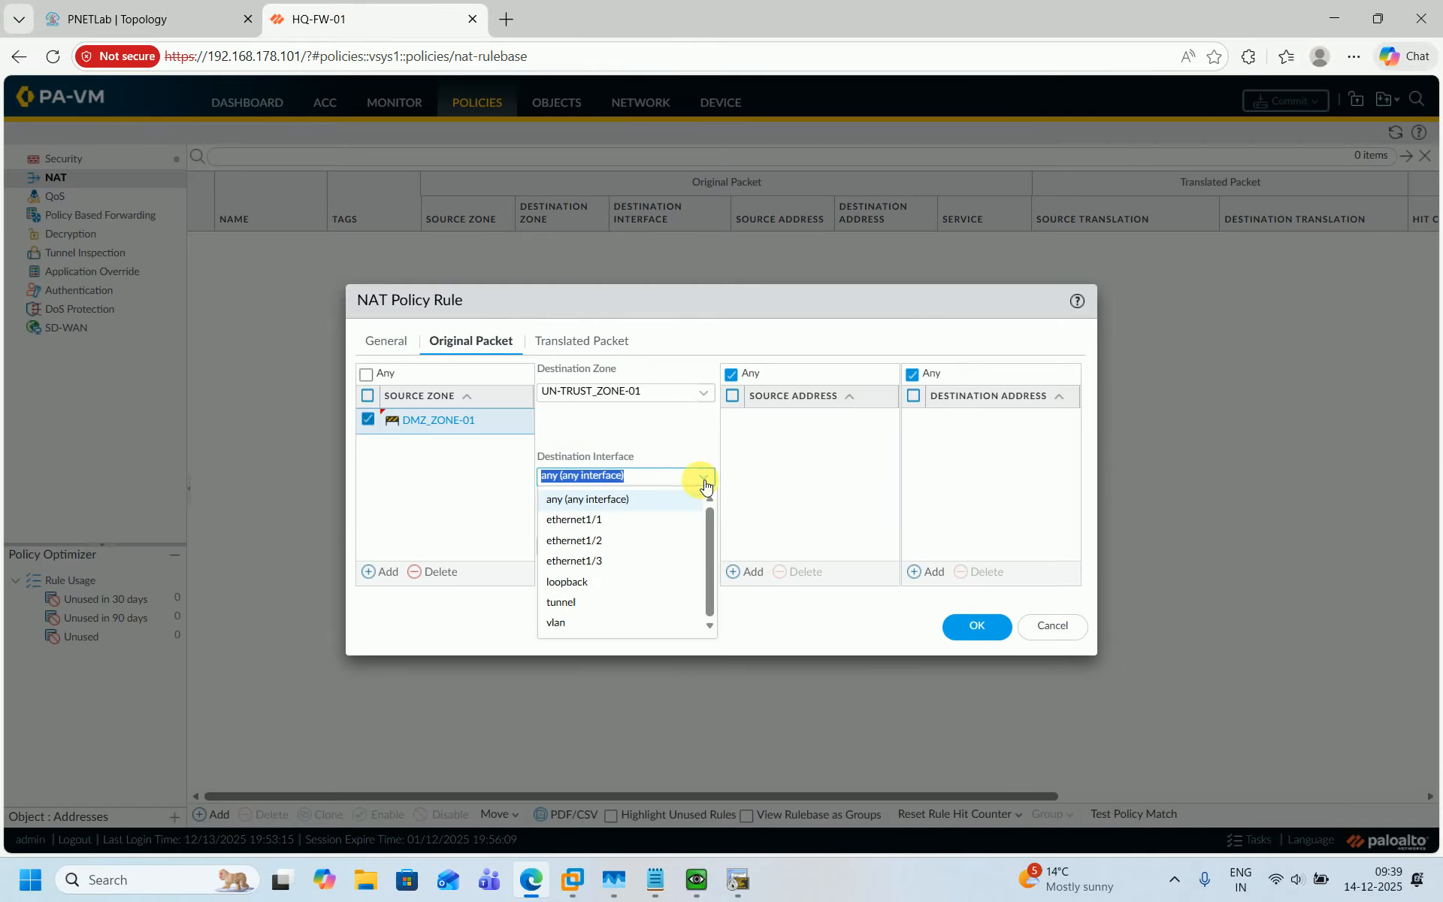
left_click(583, 519)
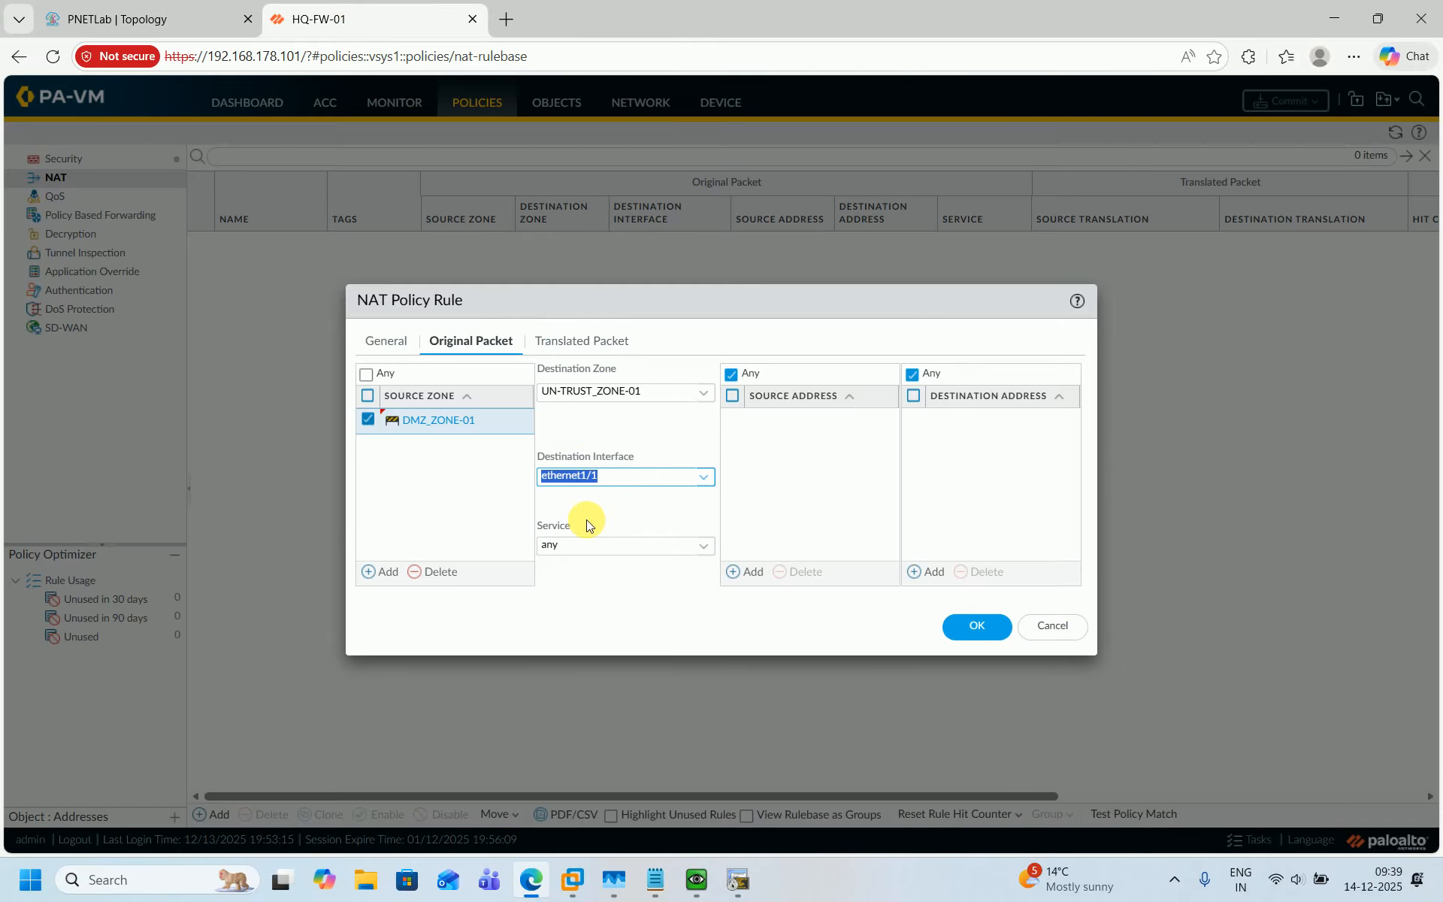
left_click(469, 517)
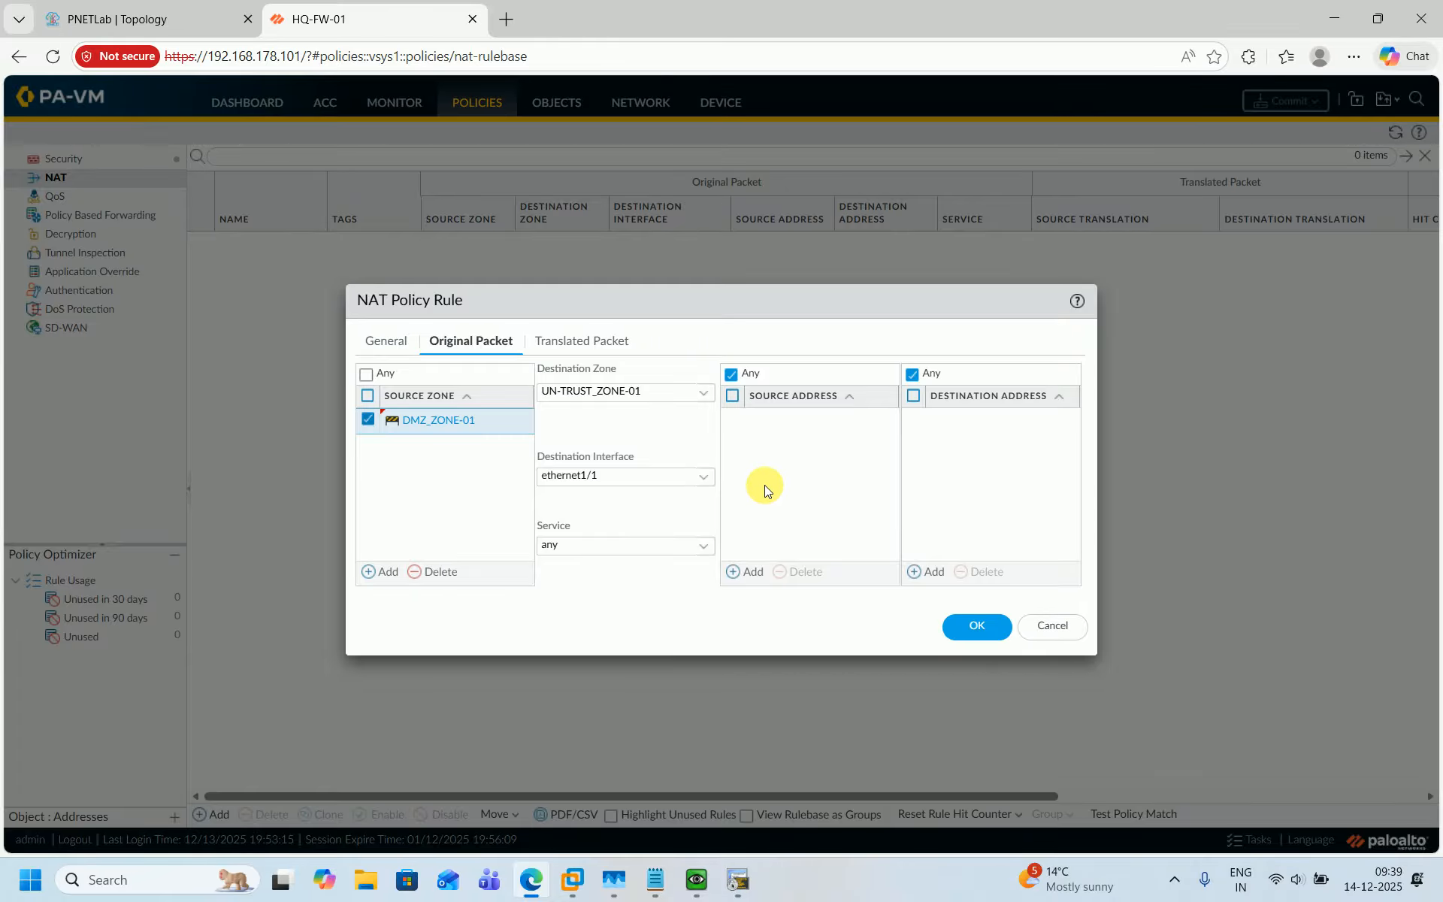
In the translated packet settings, set the source translation type to Dynamic IP And Port.
left_click(177, 18)
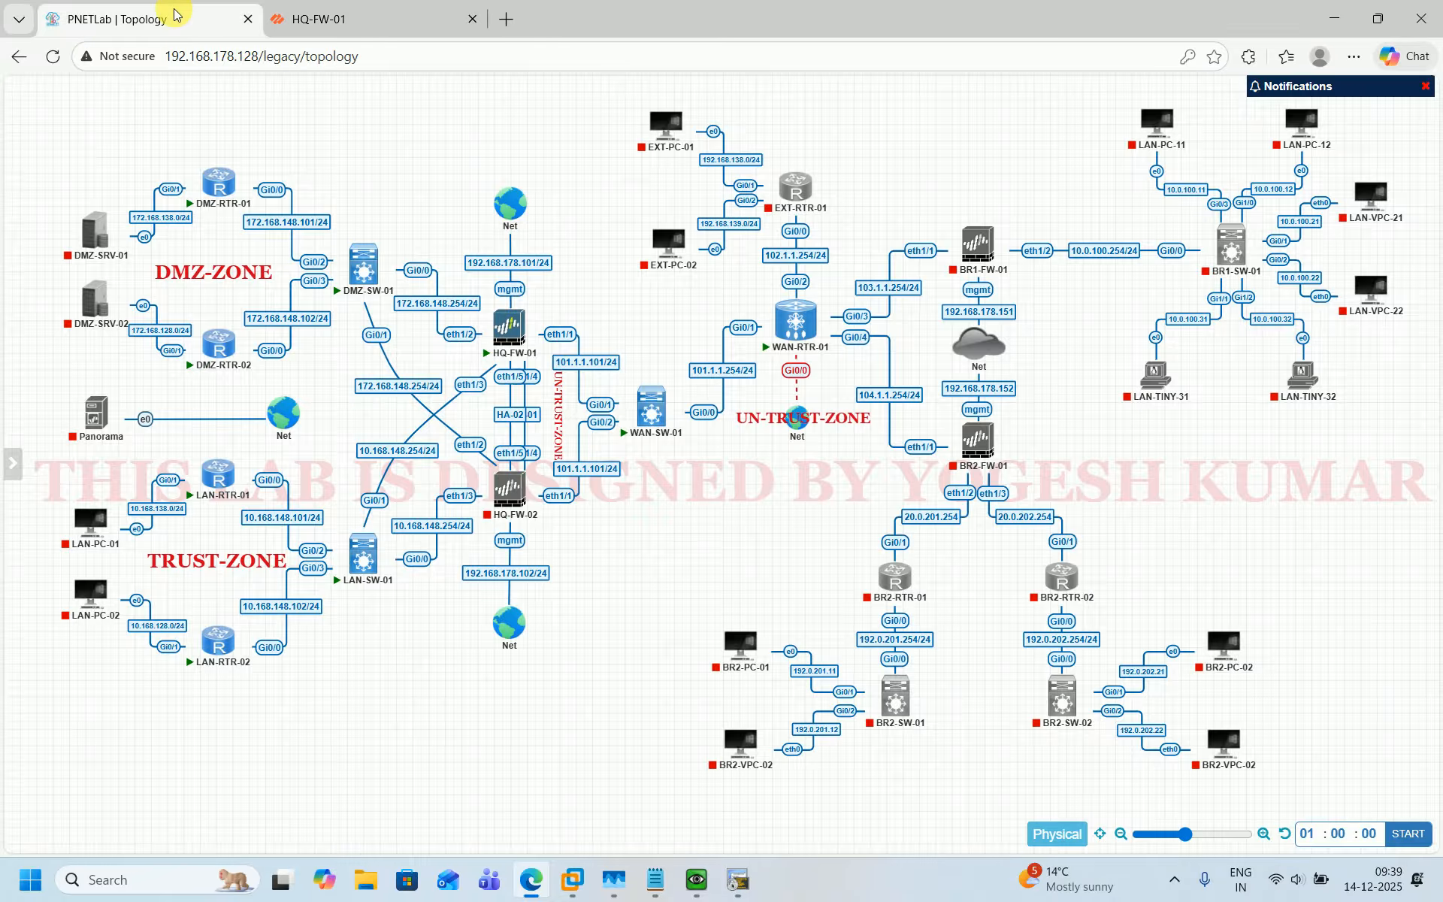
mouse_move(218, 211)
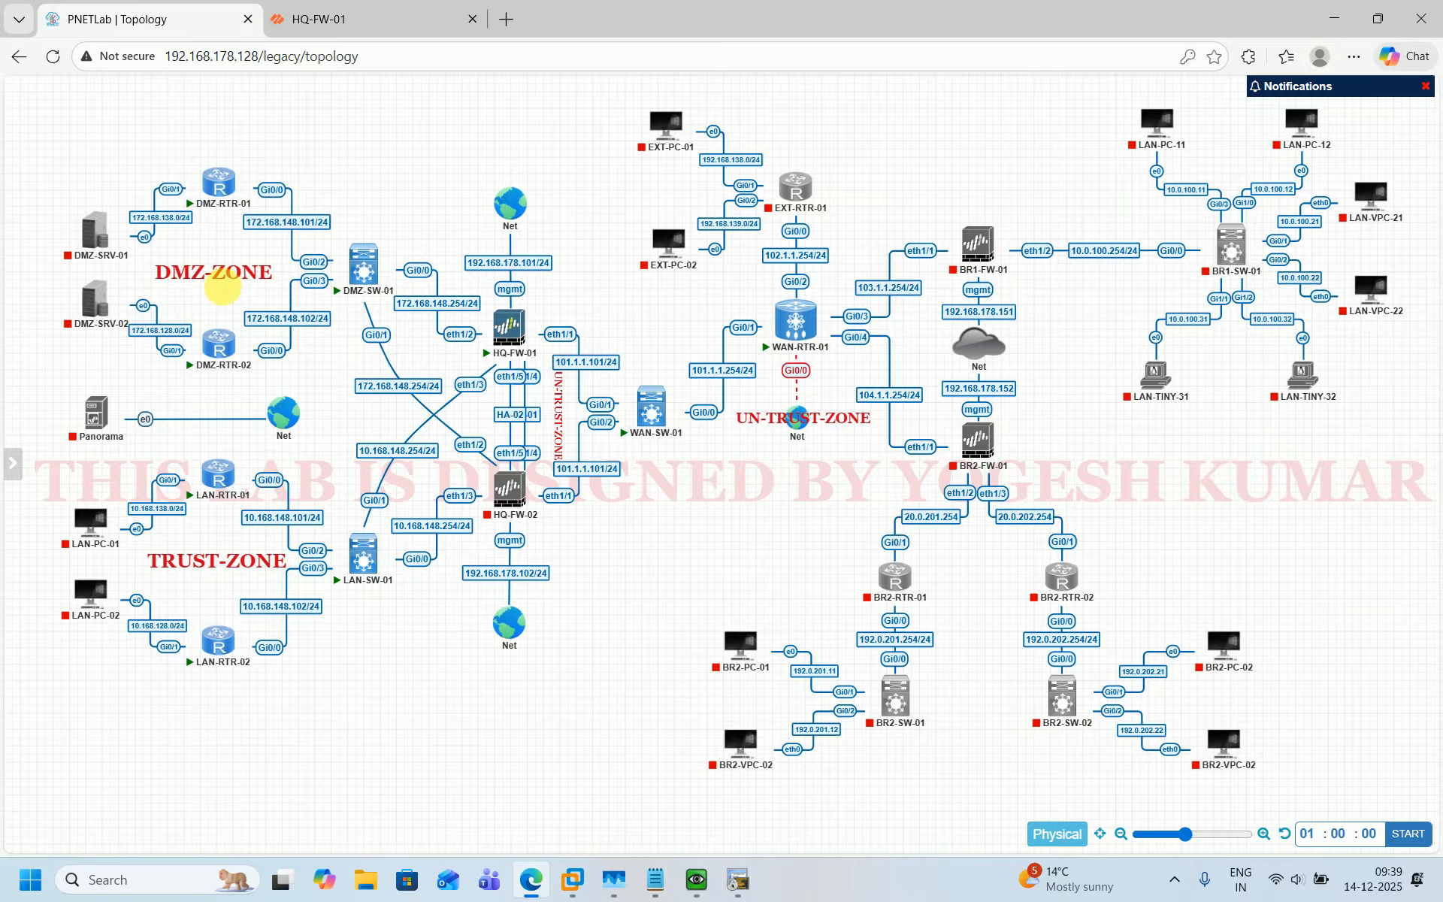
left_click(381, 15)
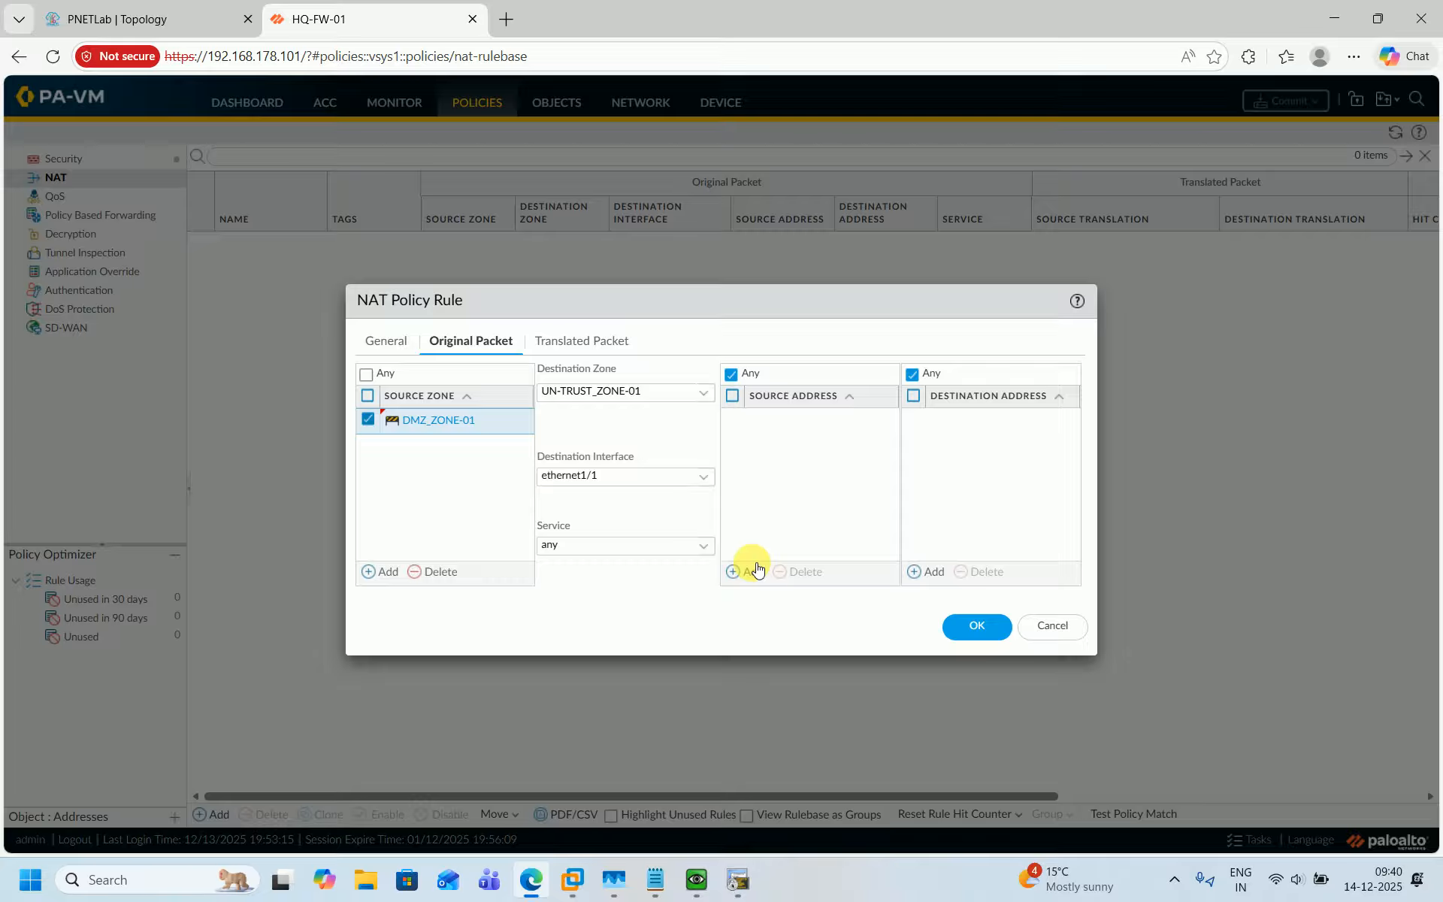
left_click(598, 342)
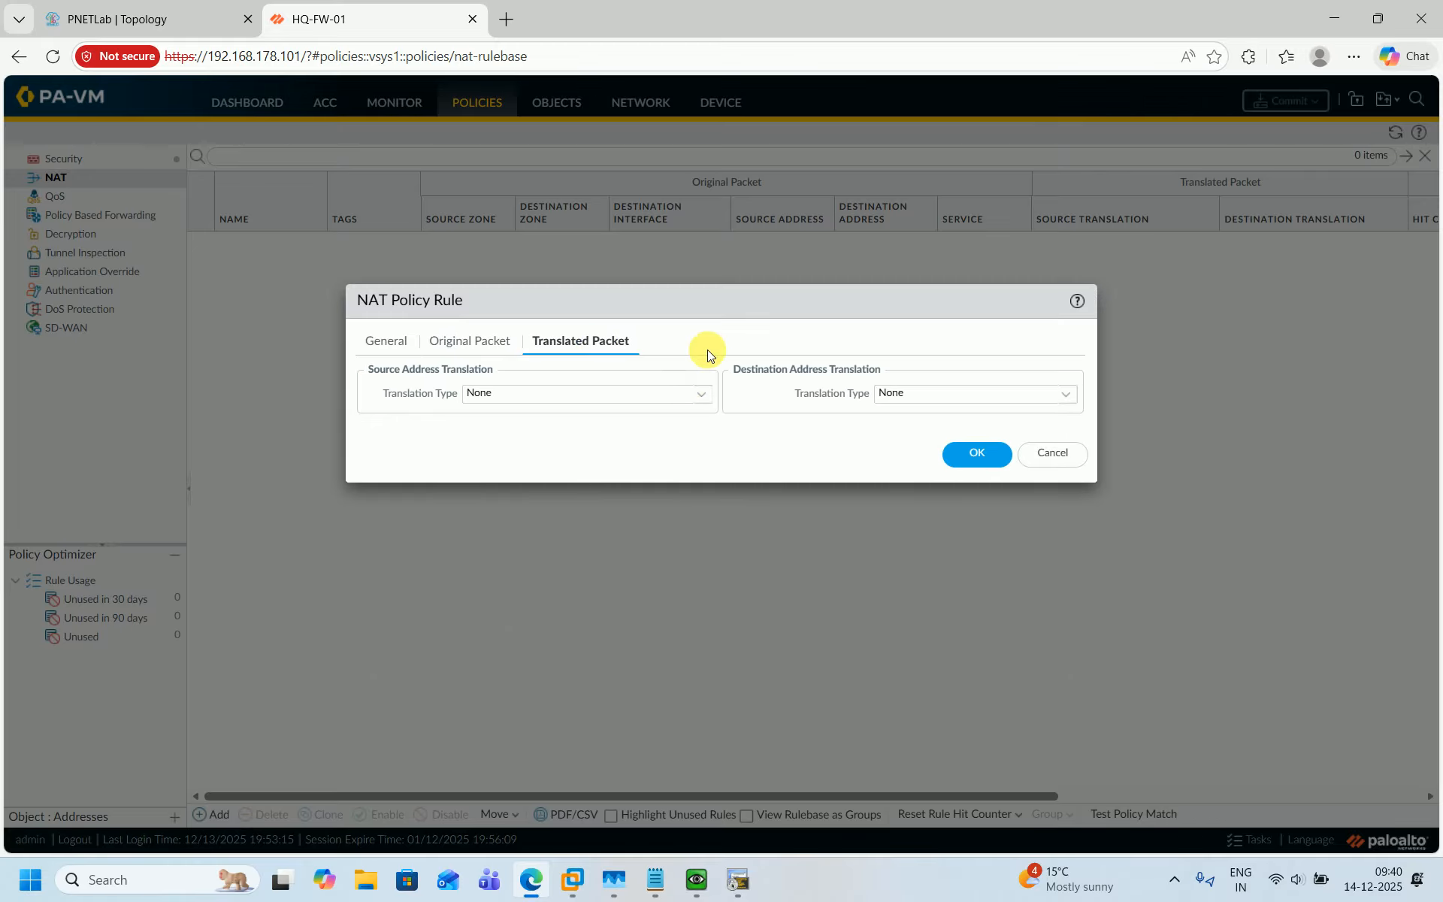
left_click(707, 400)
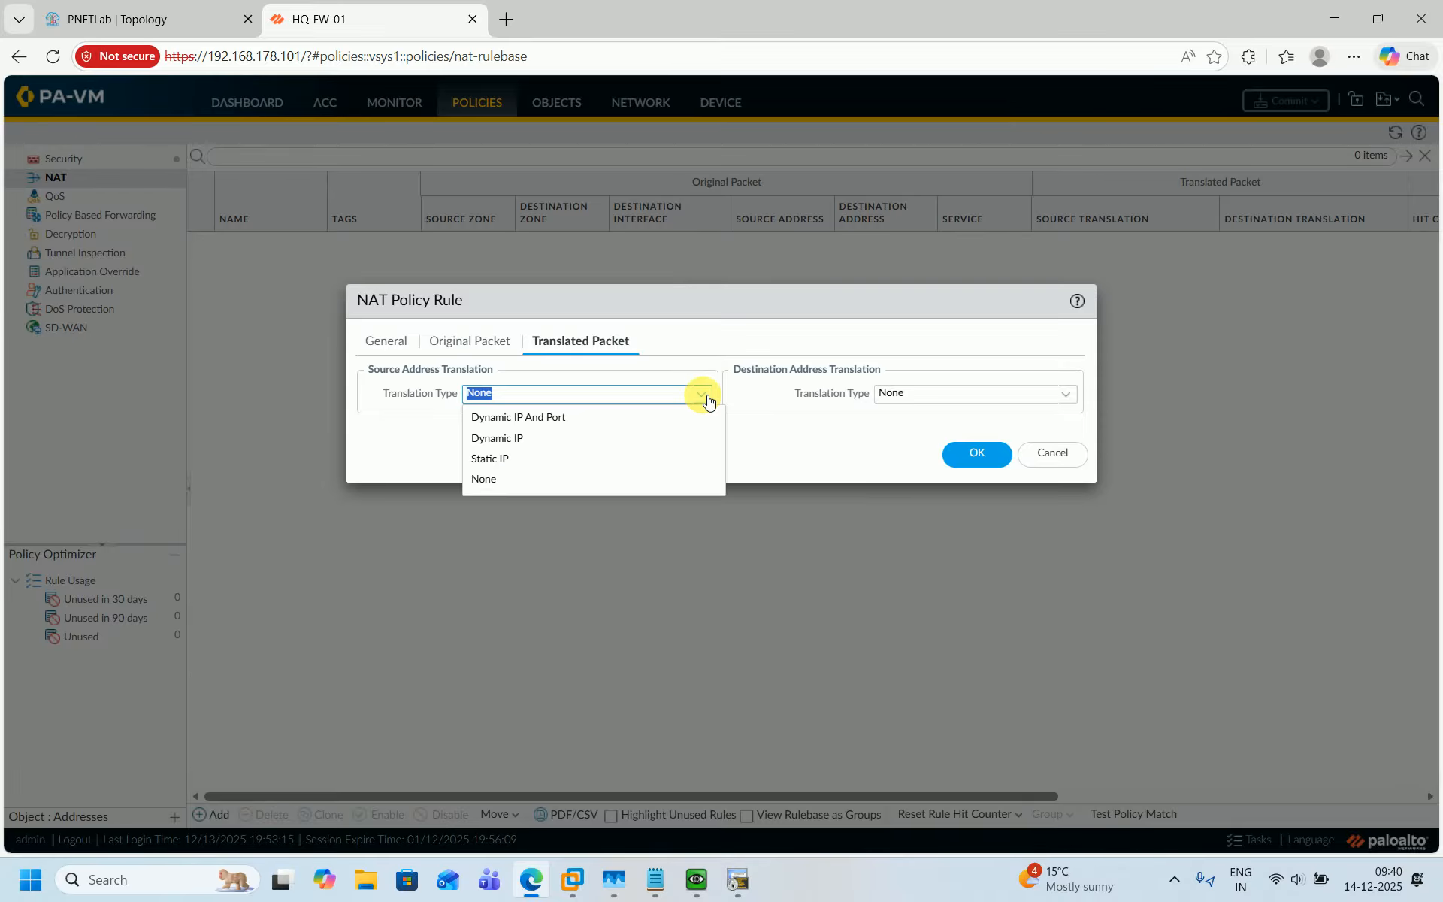
left_click(576, 426)
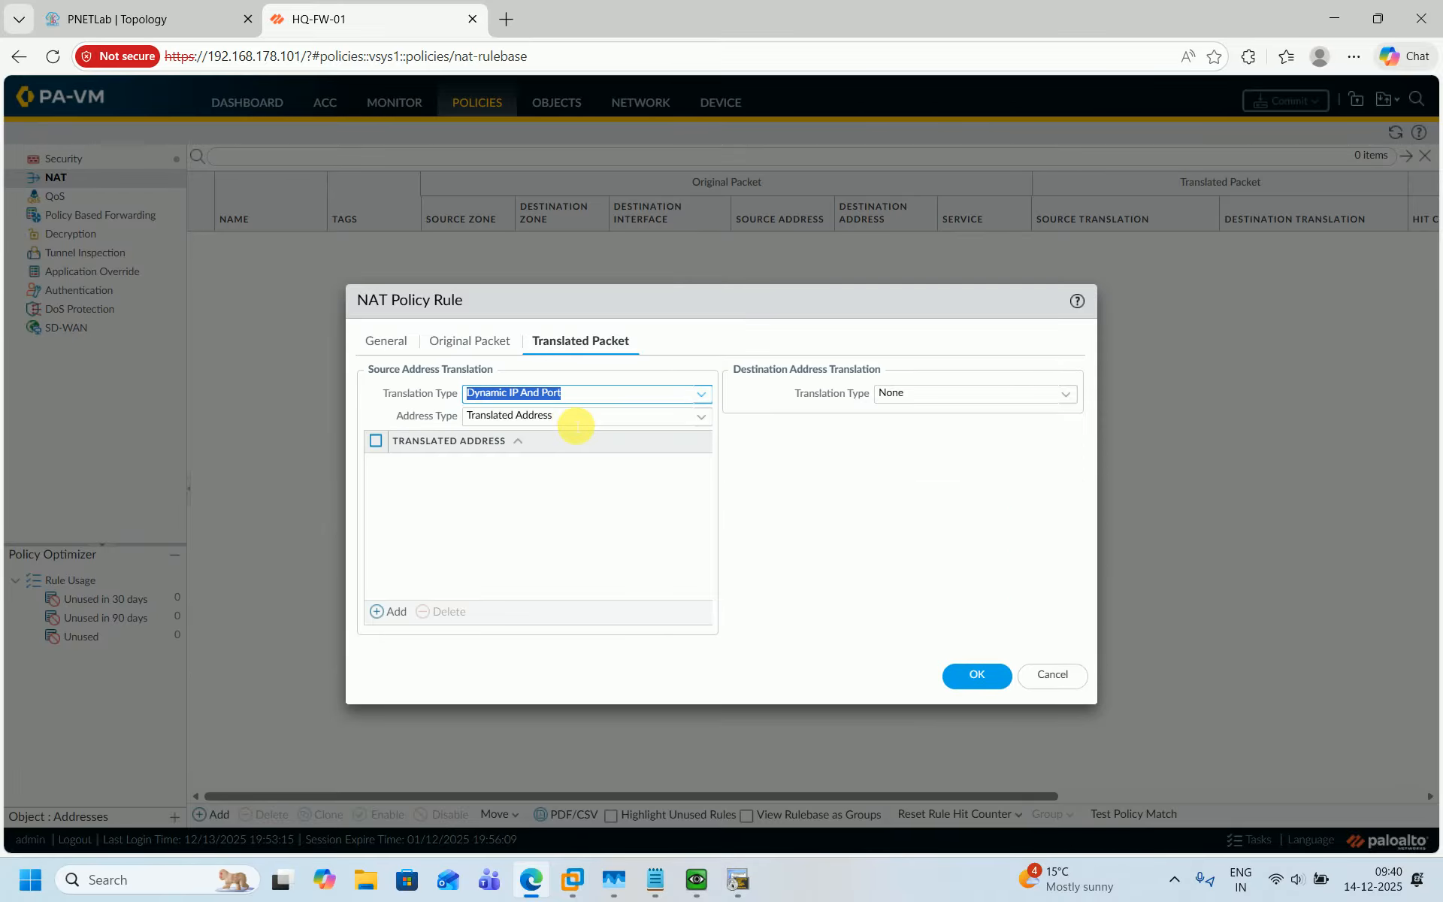
Translate to the interface address of ethernet1/1 with IP 101.1.1.101/24 and save the NAT rule.
left_click(701, 418)
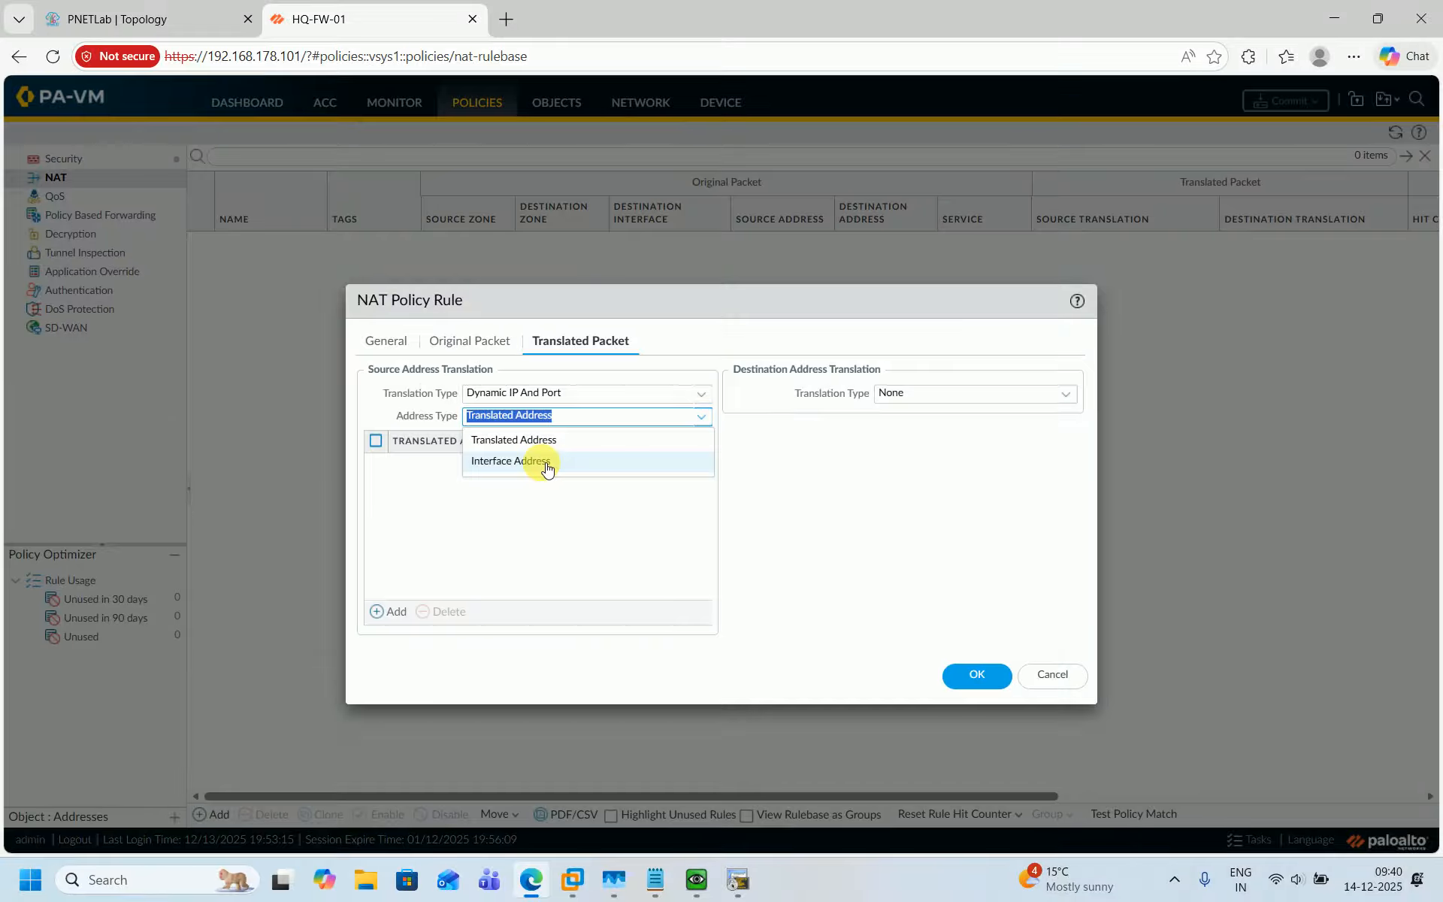
left_click(547, 466)
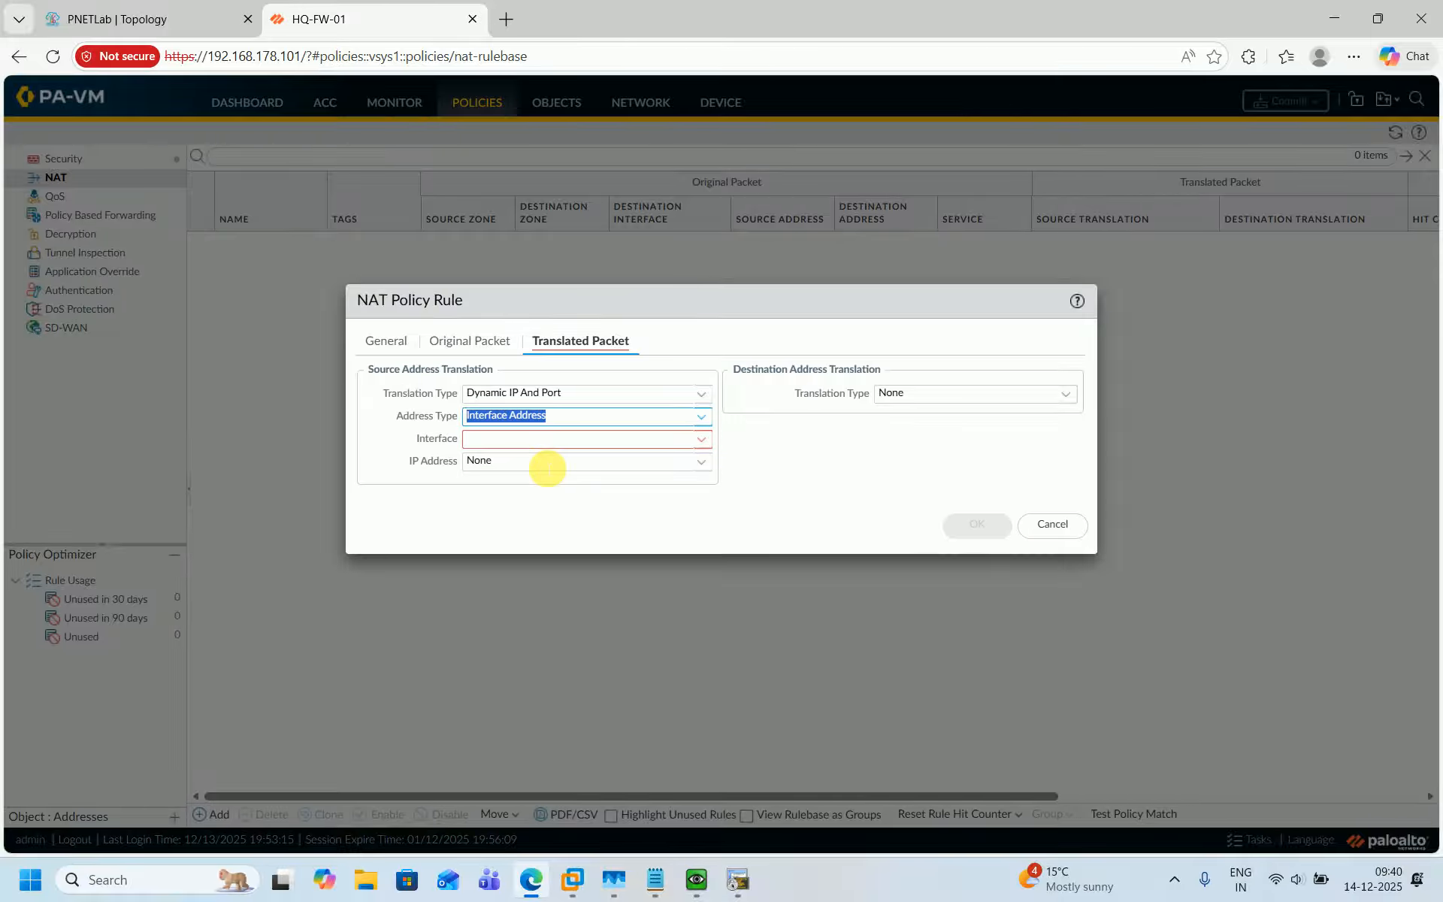
left_click(703, 440)
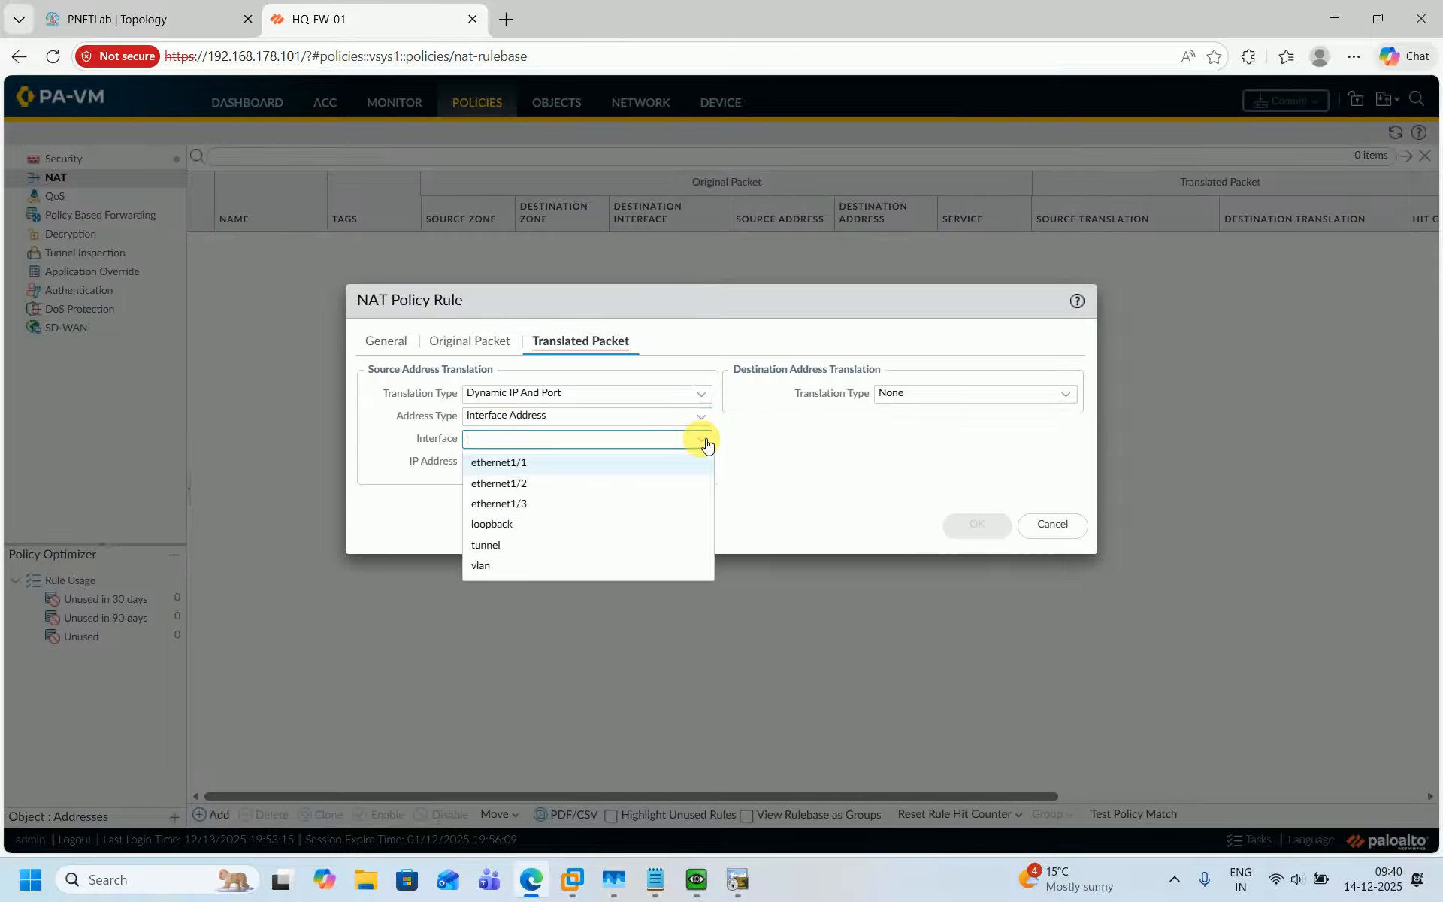
left_click(519, 463)
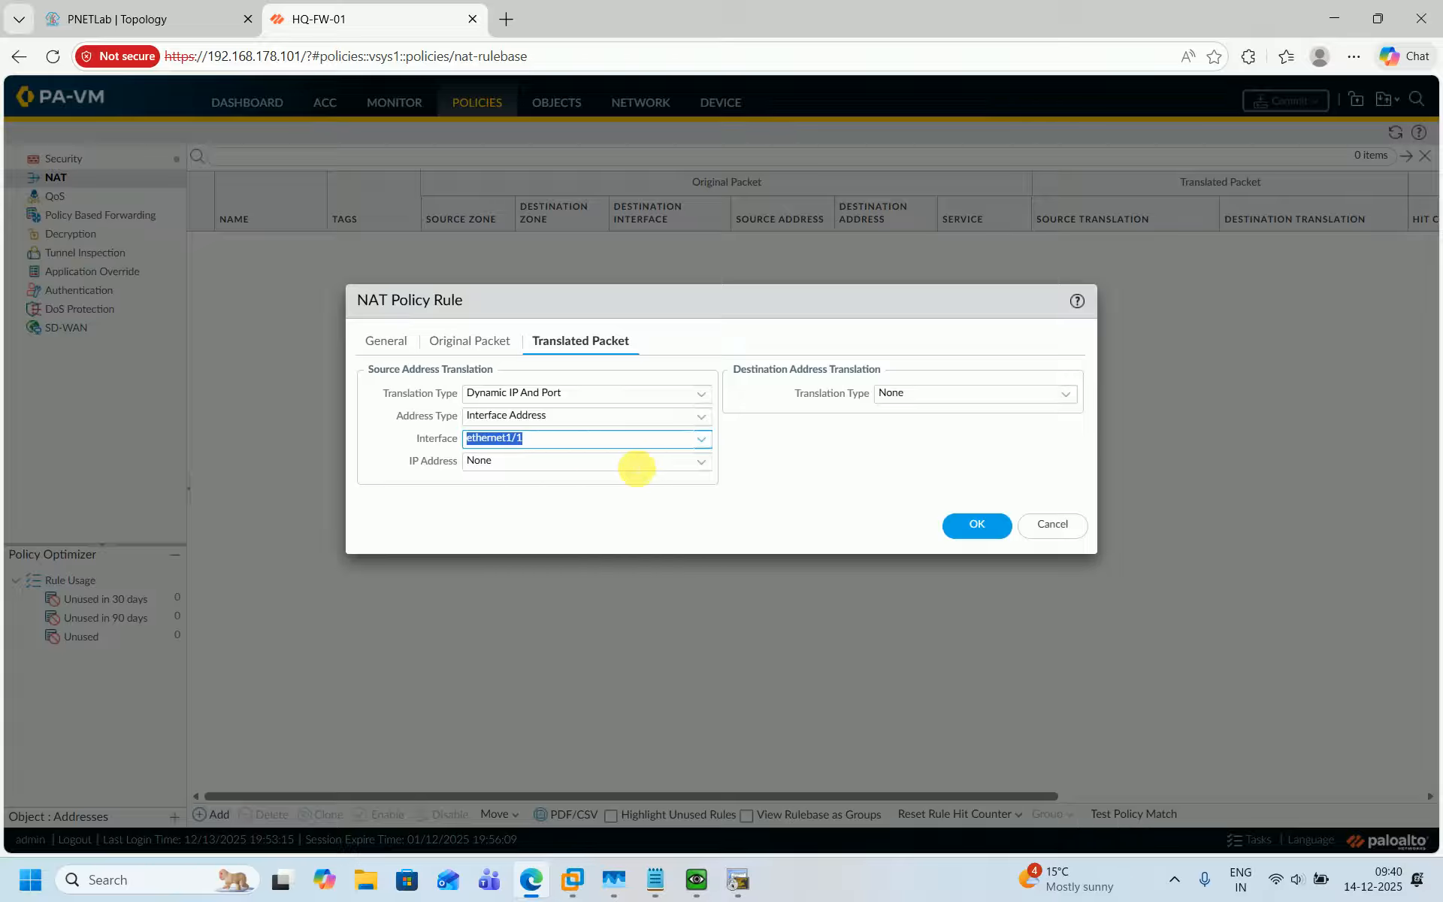
left_click(701, 464)
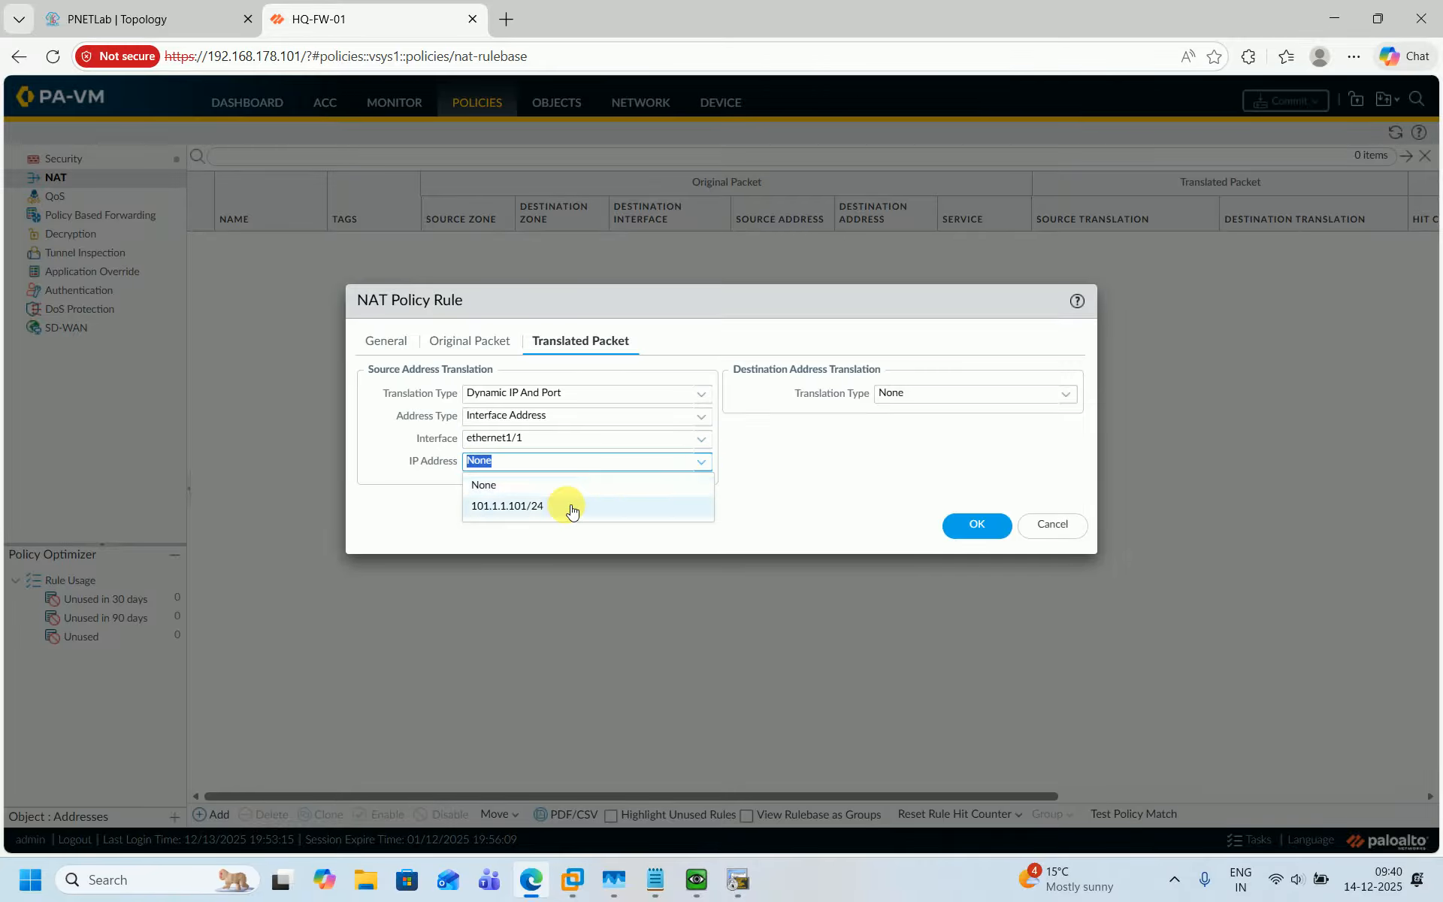
left_click(568, 509)
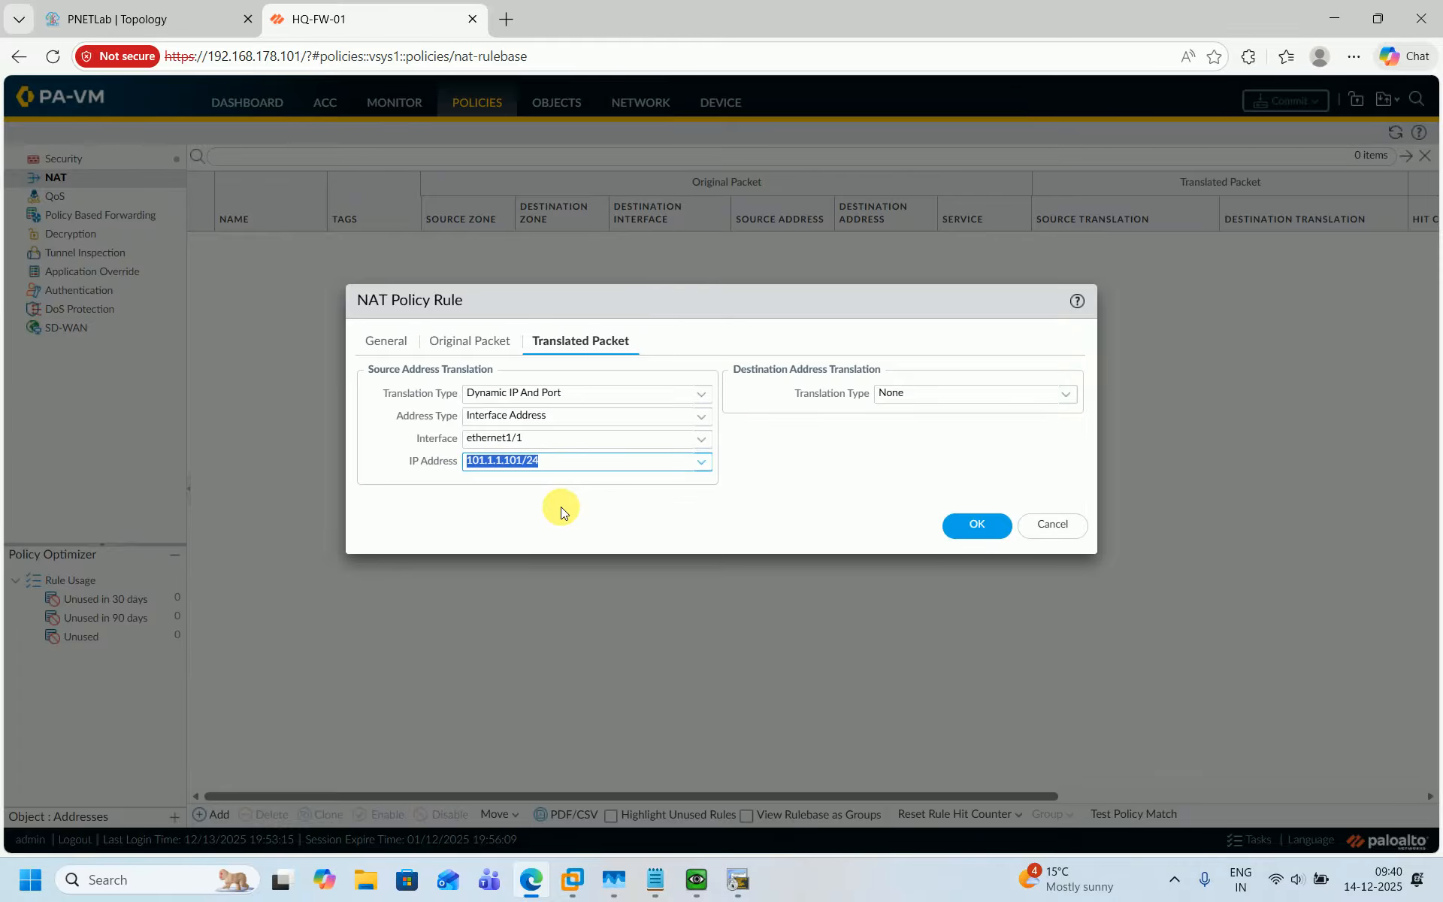
left_click(964, 530)
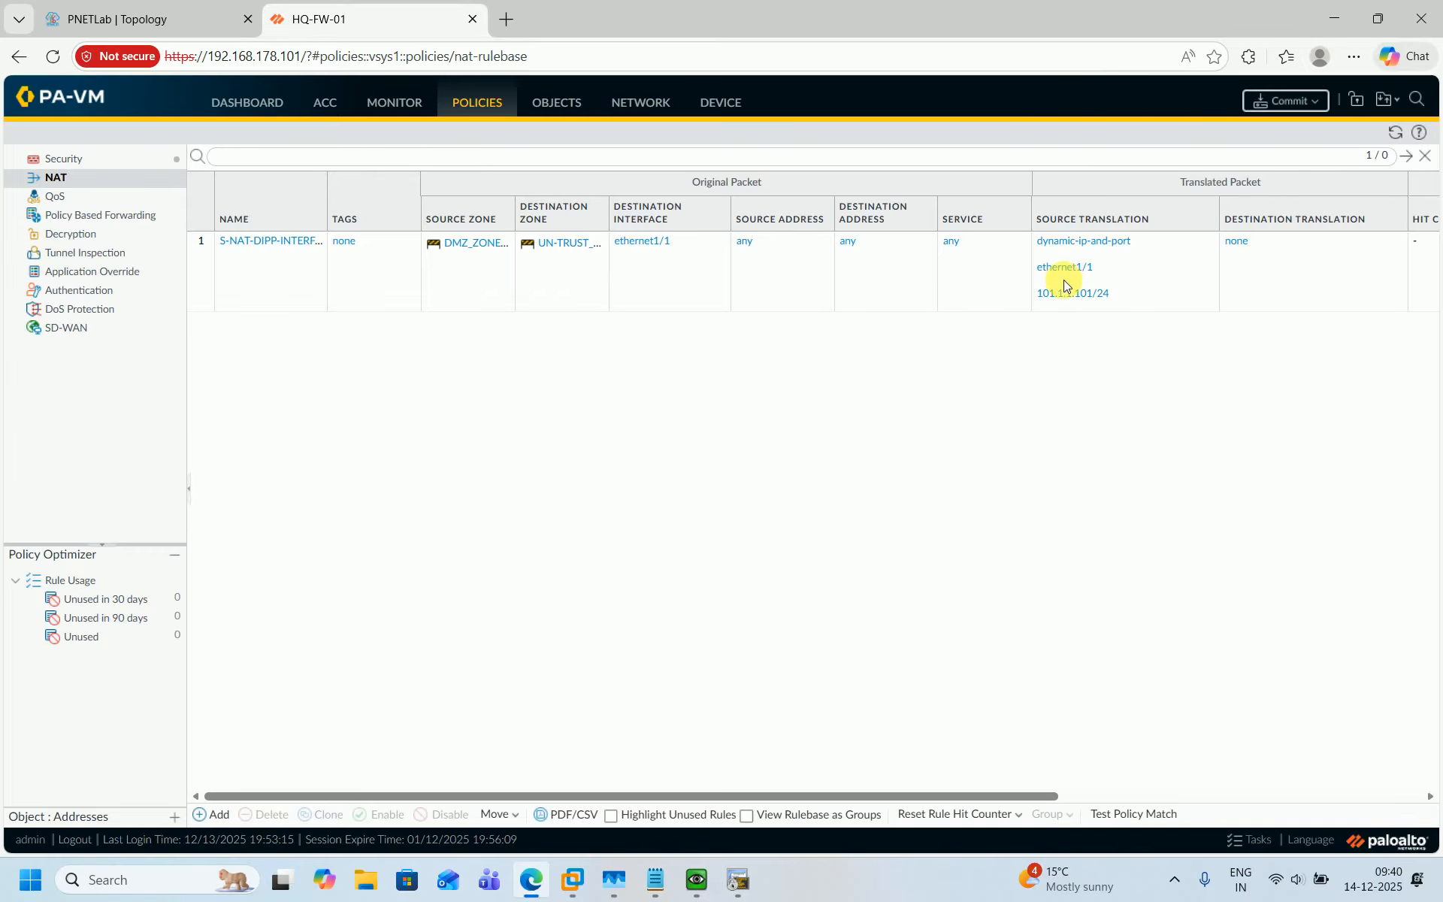
Add another NAT rule named and described S-NAT-DIPP-INTERFACE-ADD_TRUST-ZONE-01_TO_UN-TRUST-ZONE-01.
left_click(136, 25)
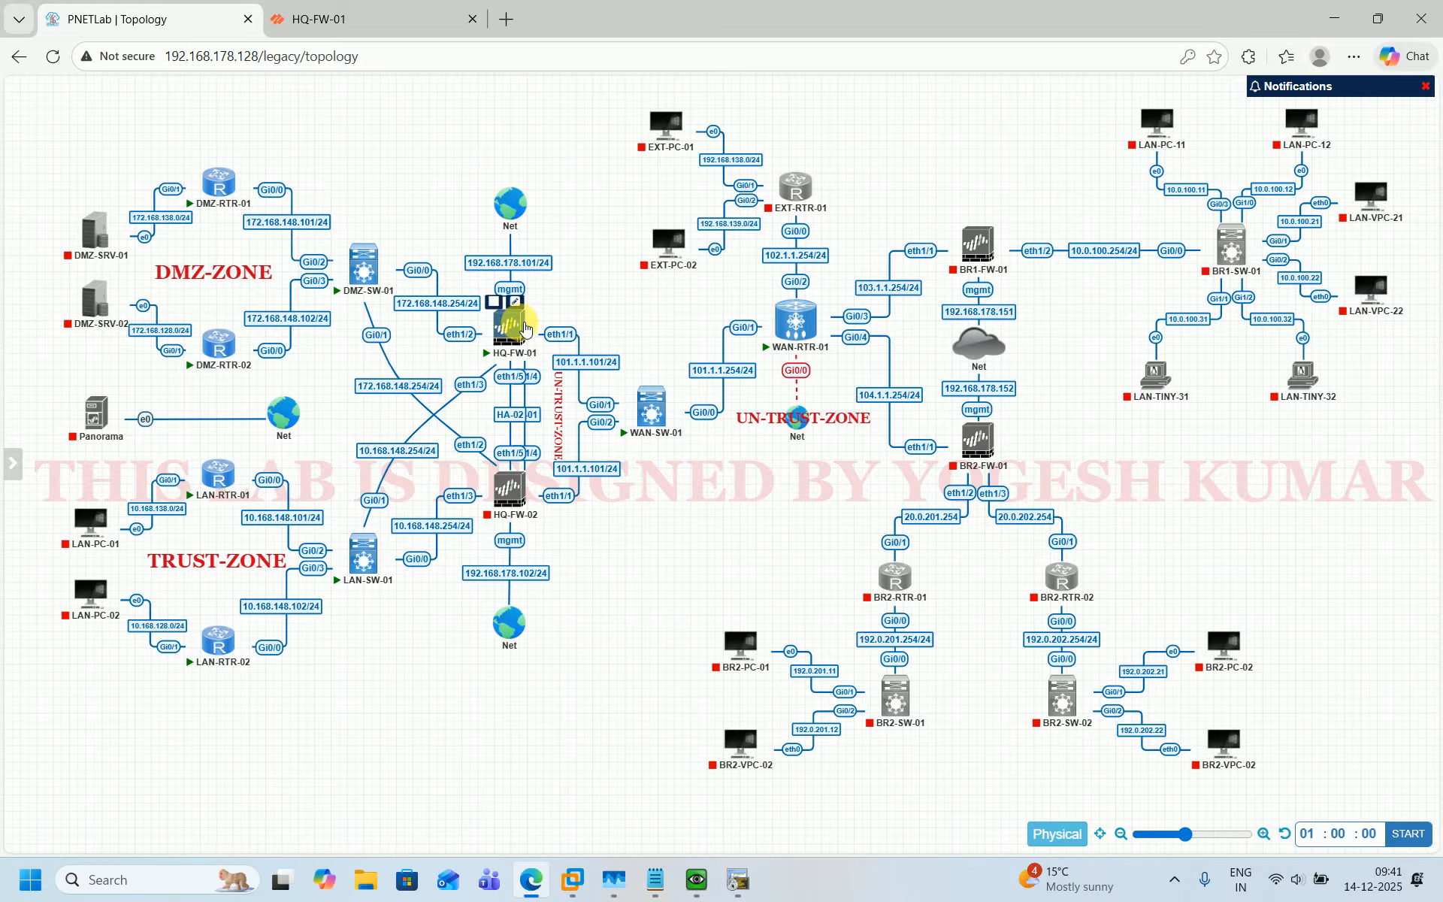
mouse_move(523, 328)
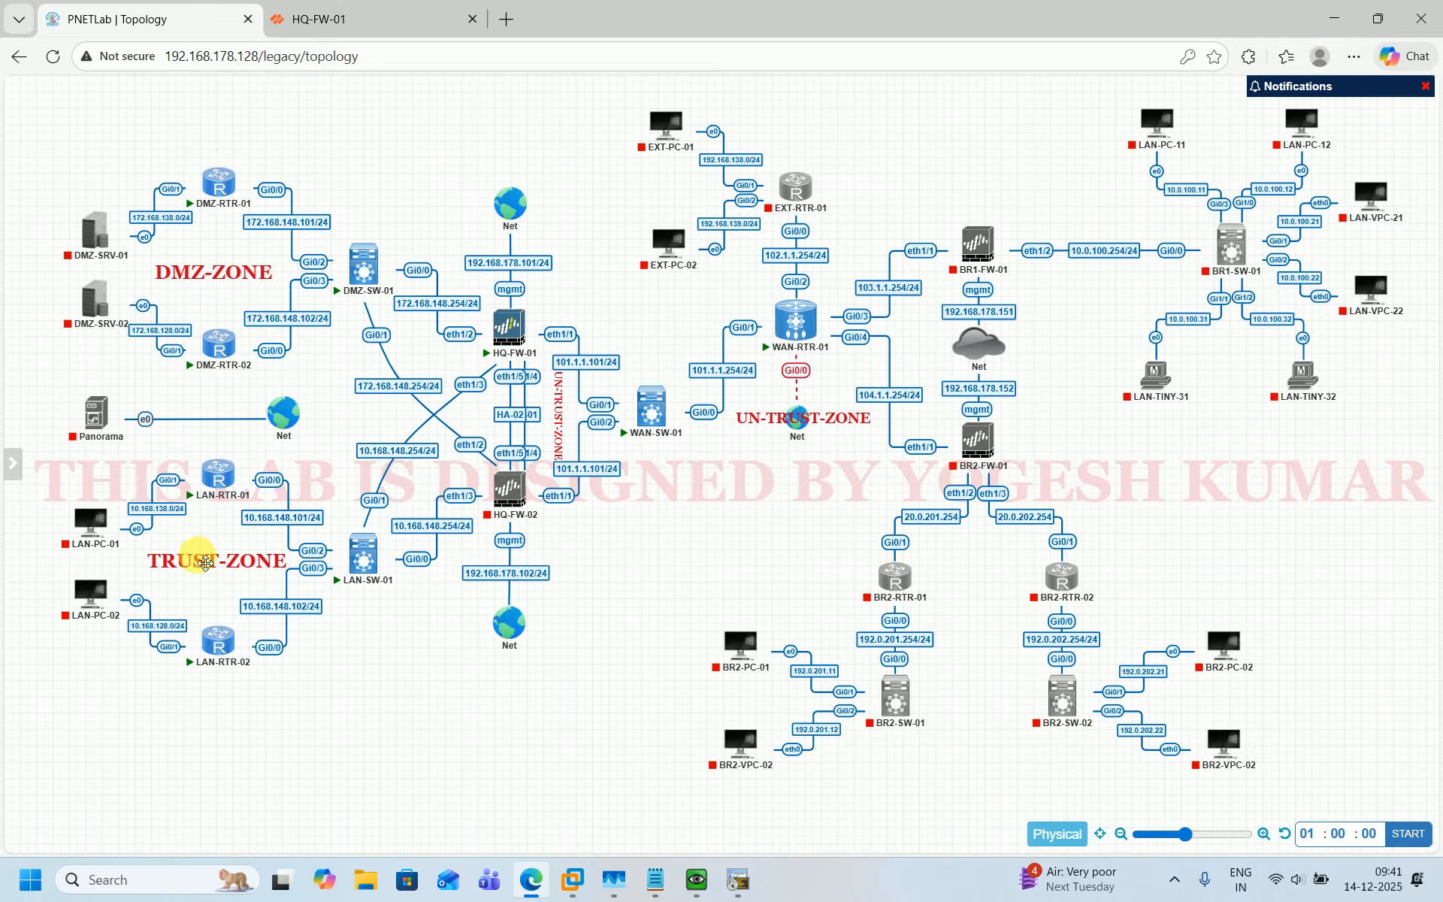
left_click(368, 21)
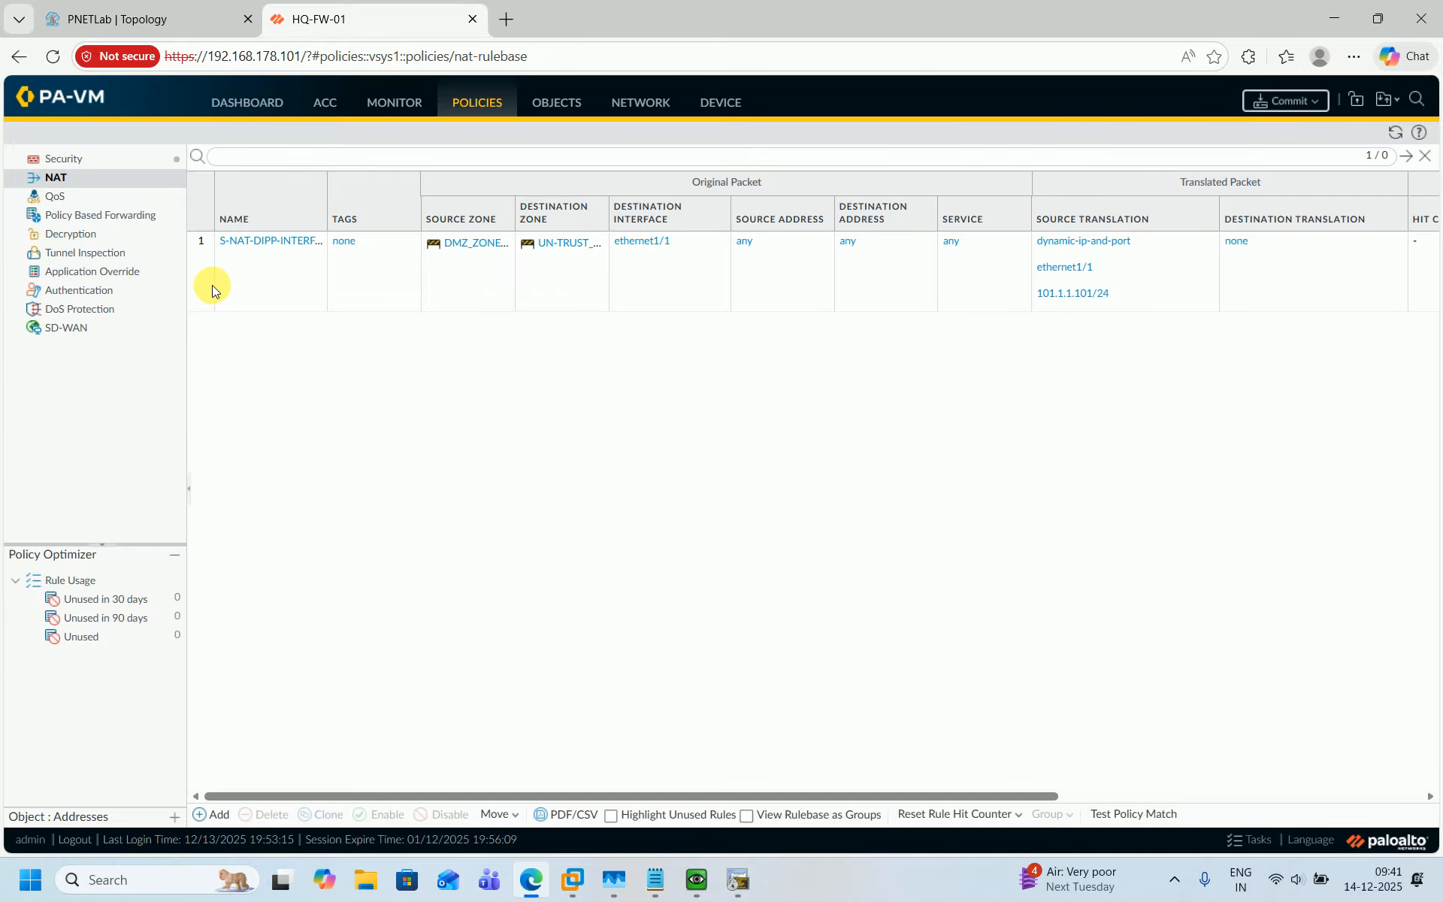
left_click(210, 819)
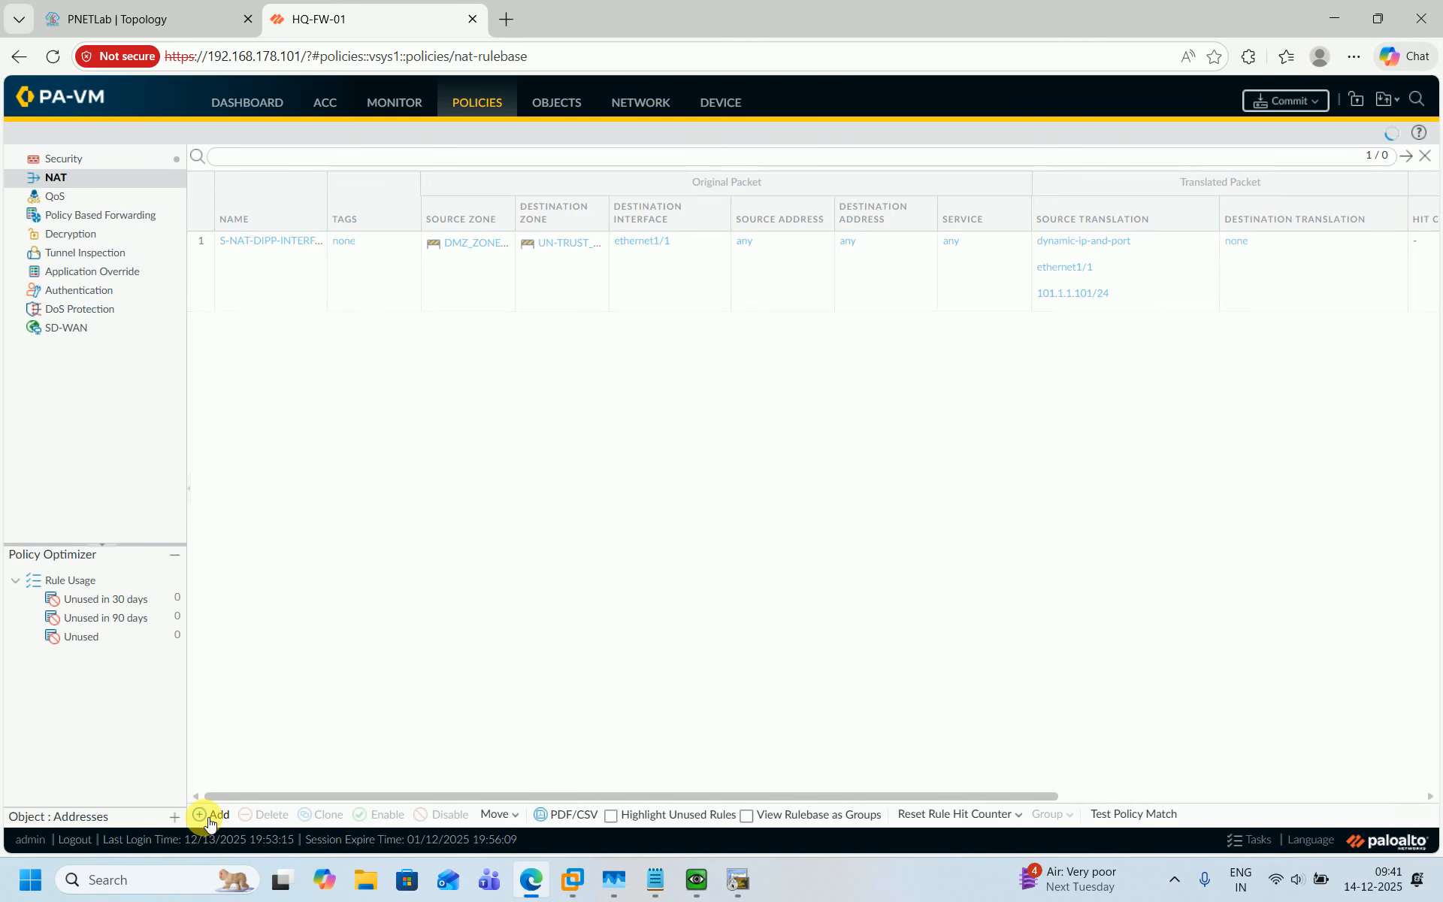
type("S-NAT-DIPP-INTERFACE-ADD_DMZ-ZONE-01_TO_UN-TRUST-ZONE-01")
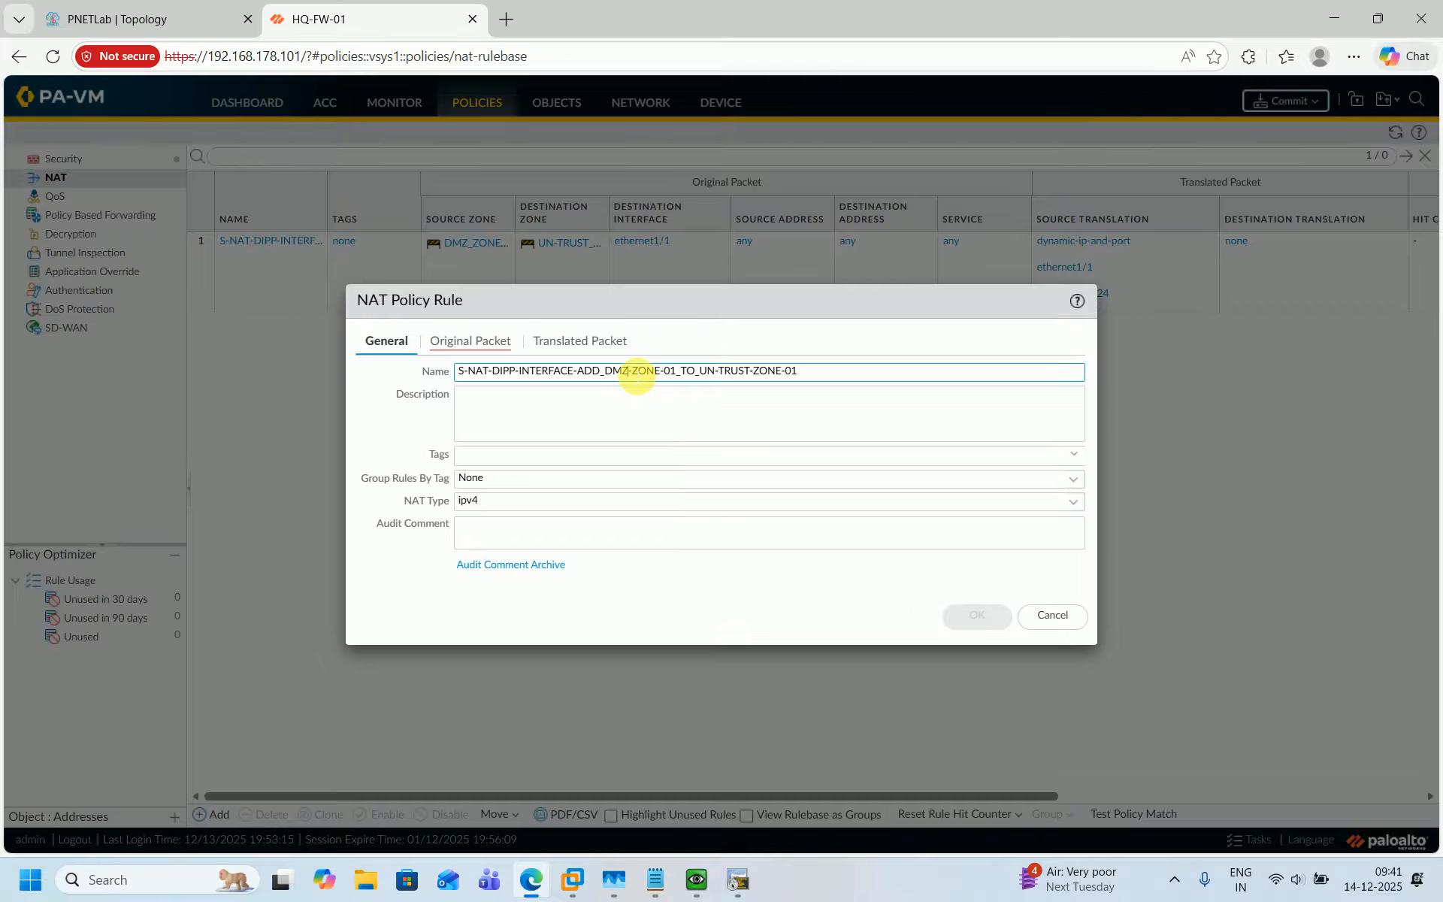
key("BackSpace")
key("BackSpace")
key("BackSpace")
type("TRUST")
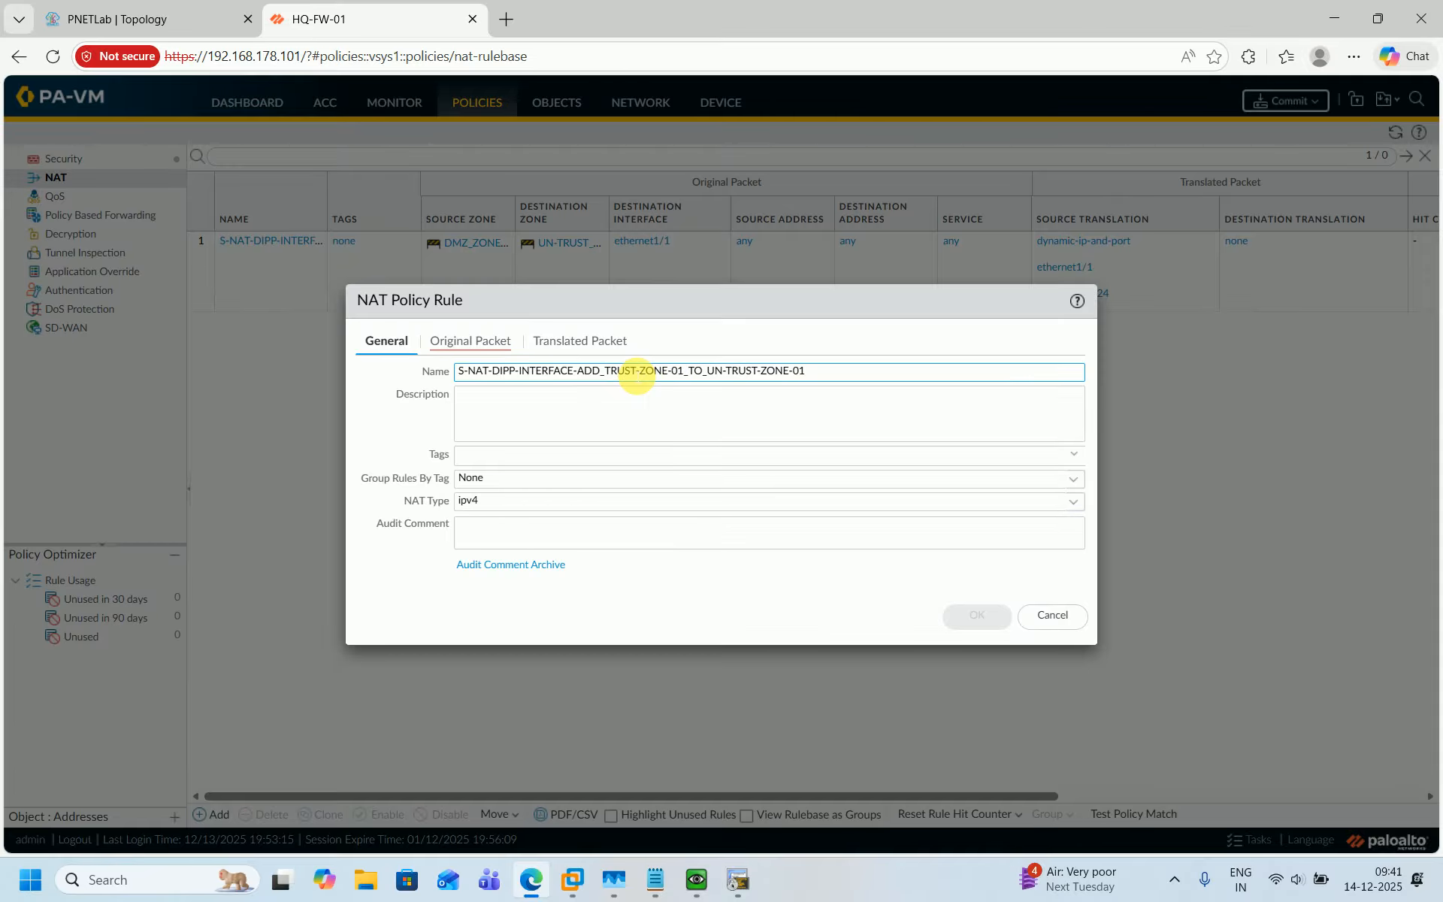
key("ctrl+a")
key("ctrl+c")
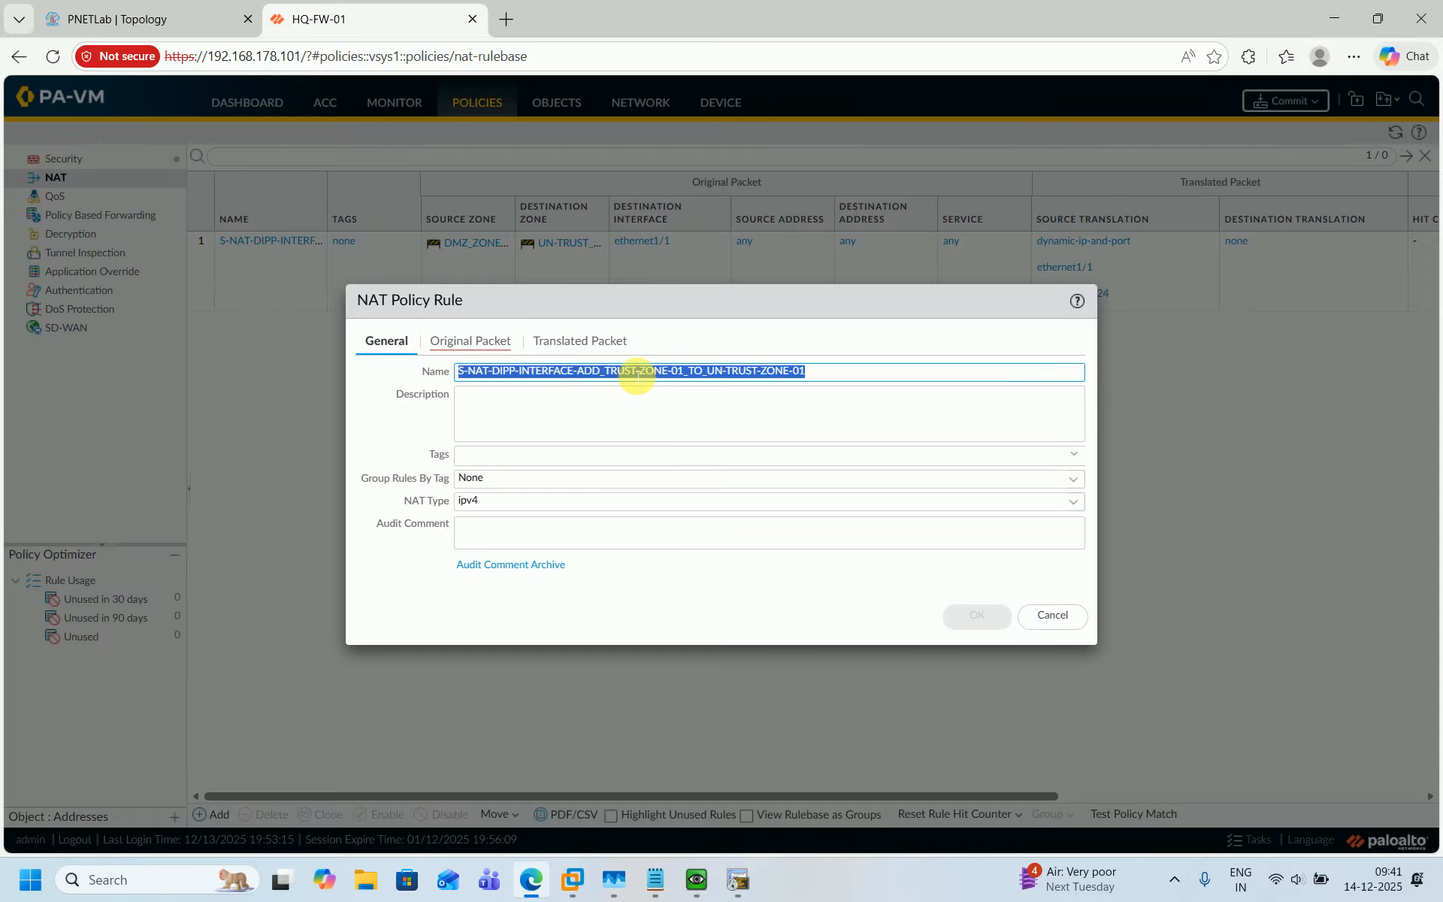
left_click(594, 425)
key("ctrl+v")
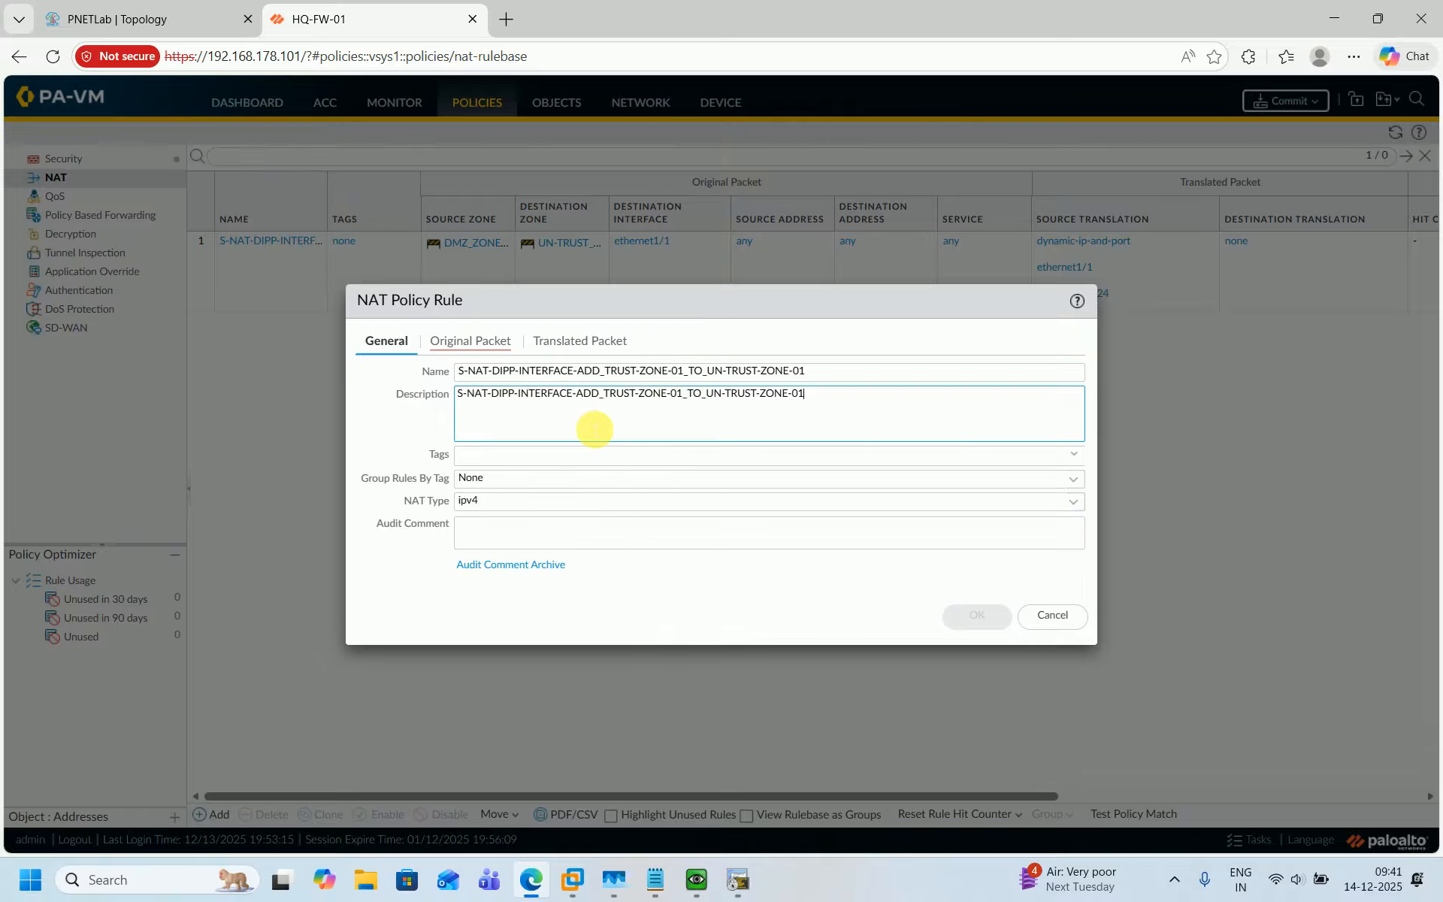
Add TRUST_ZONE-01 as the new rule's source zone.
left_click(493, 343)
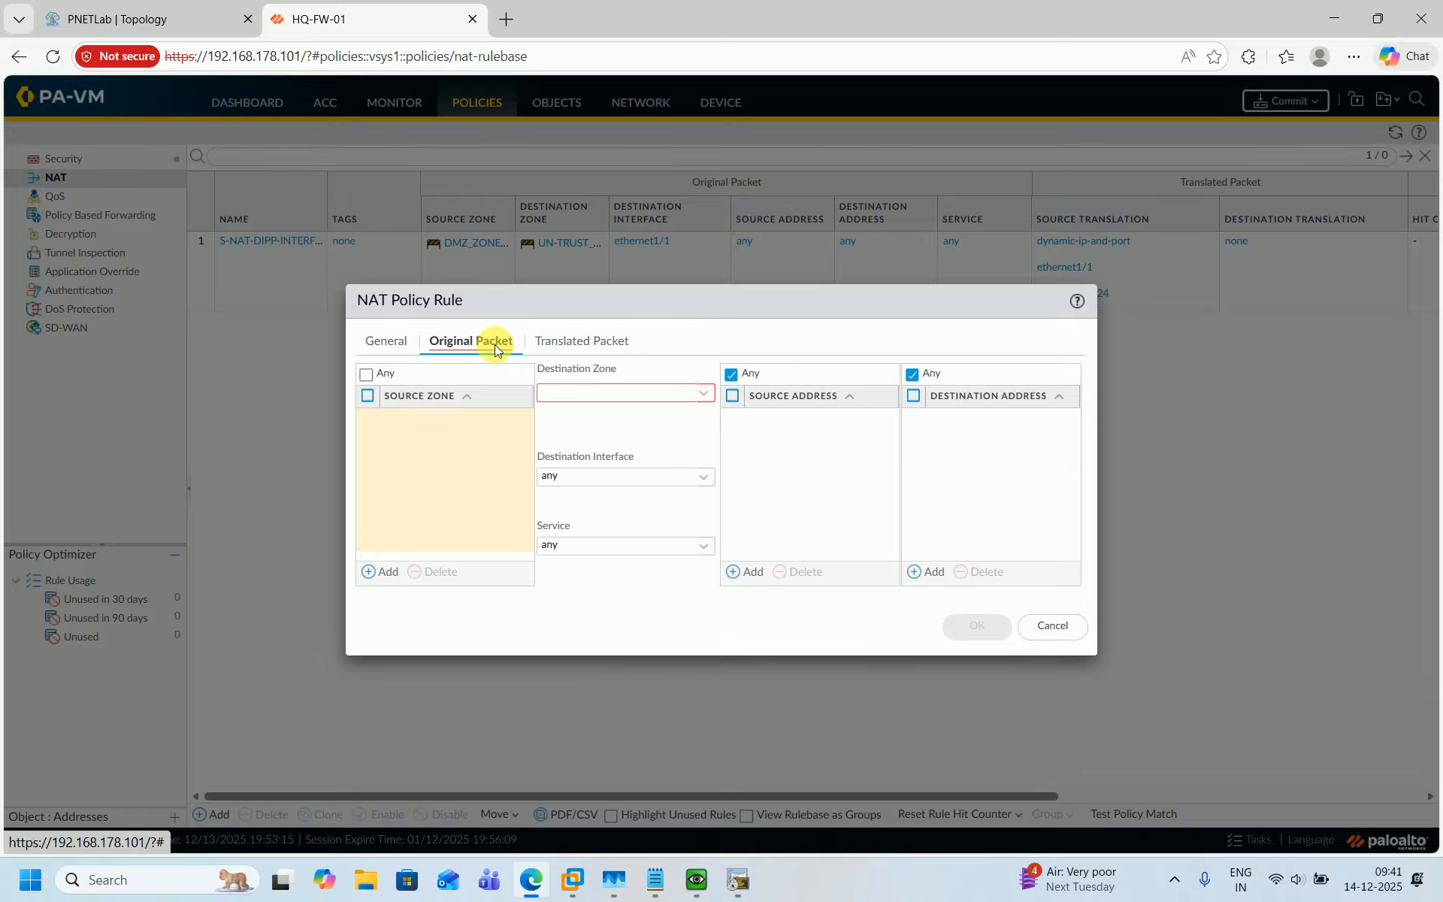
left_click(377, 573)
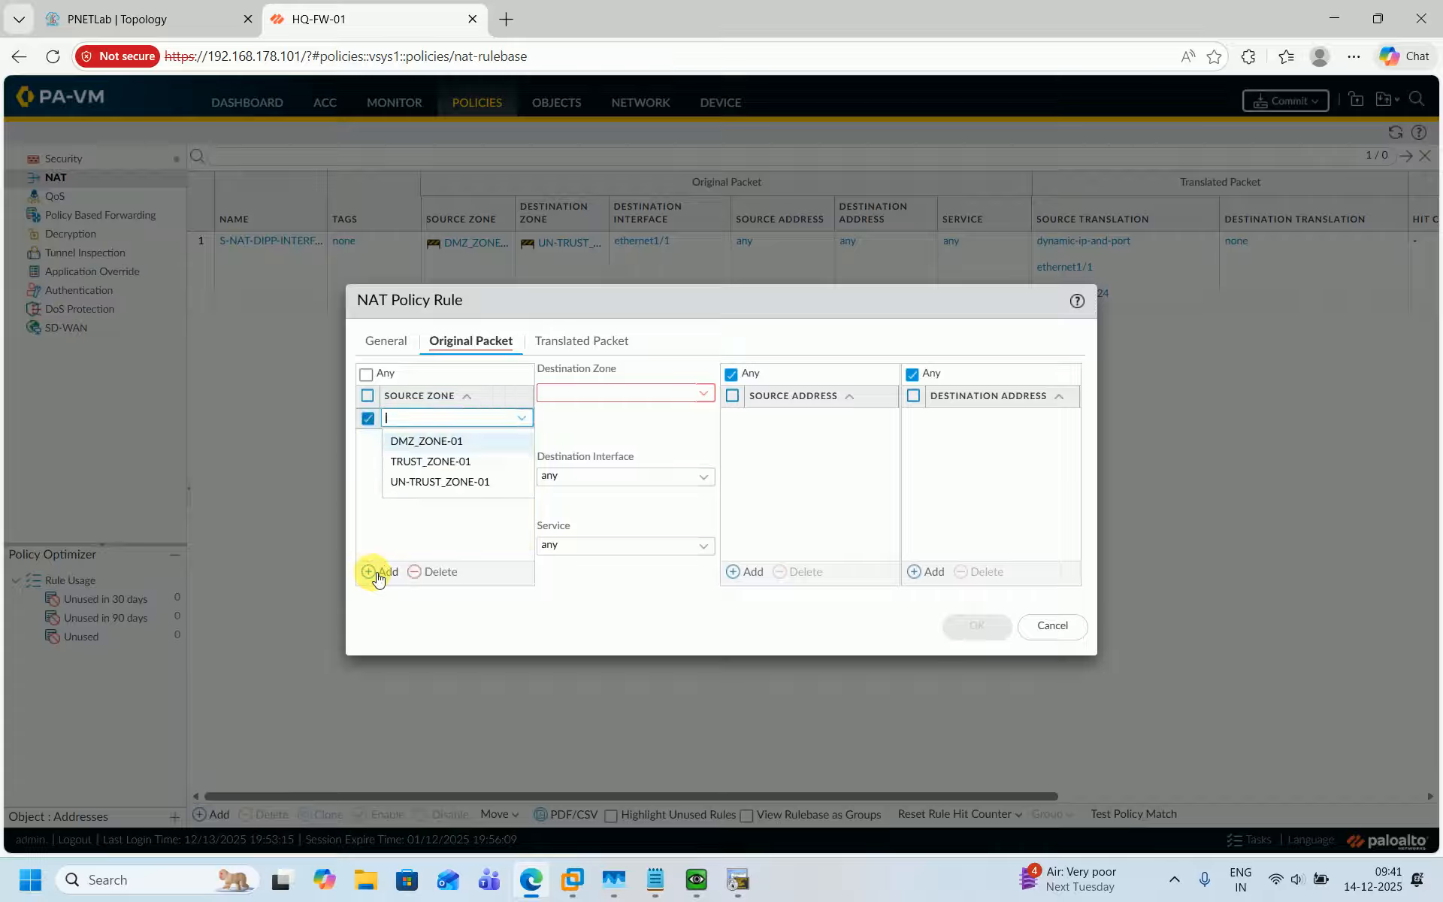
left_click(430, 461)
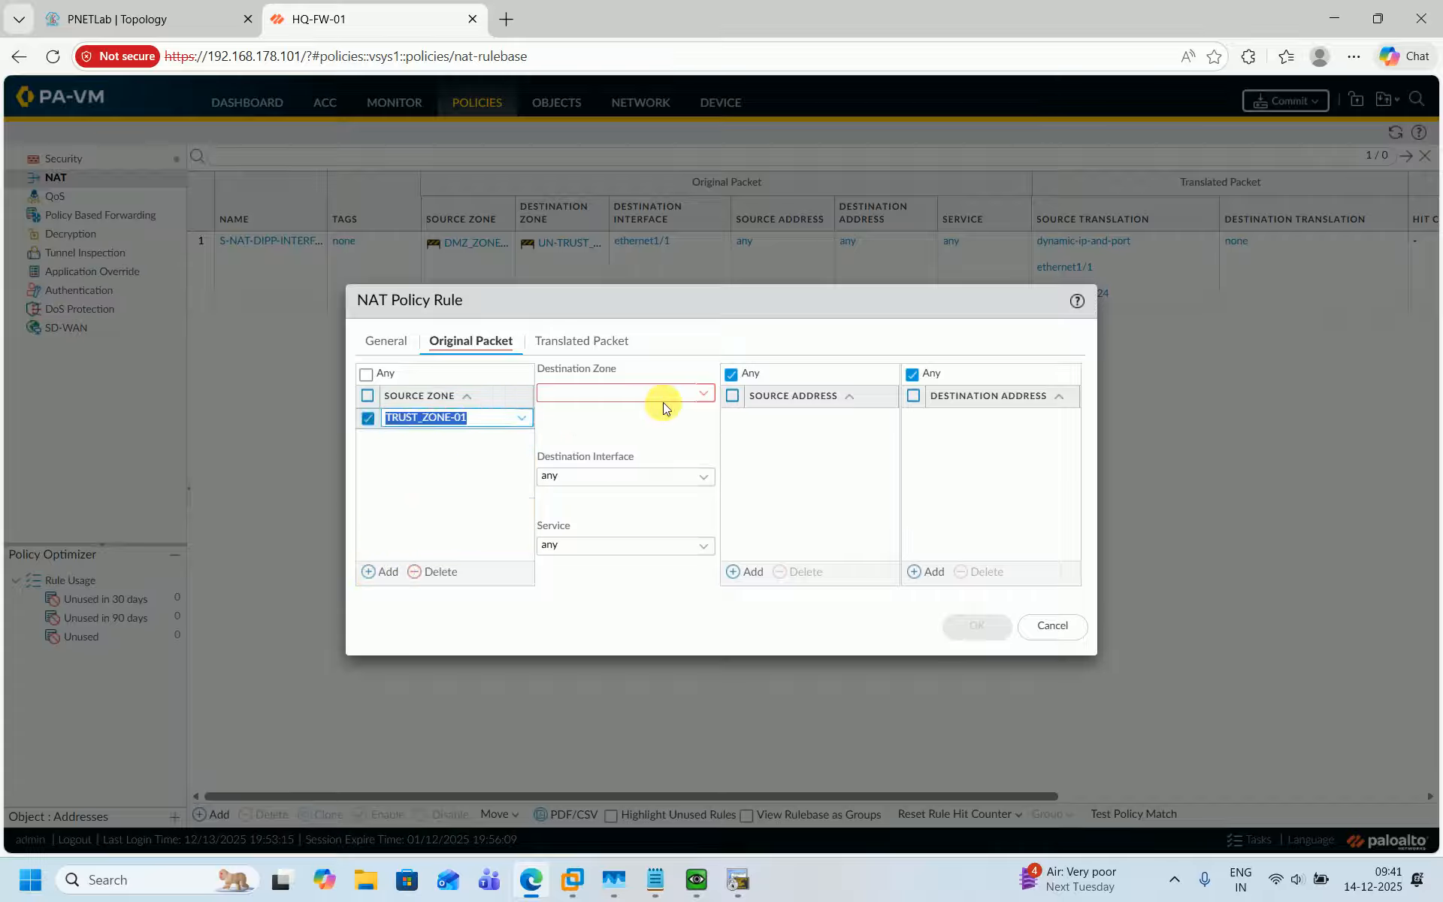
Set the destination zone to UN-TRUST_ZONE-01 and open the destination interface choices.
left_click(702, 393)
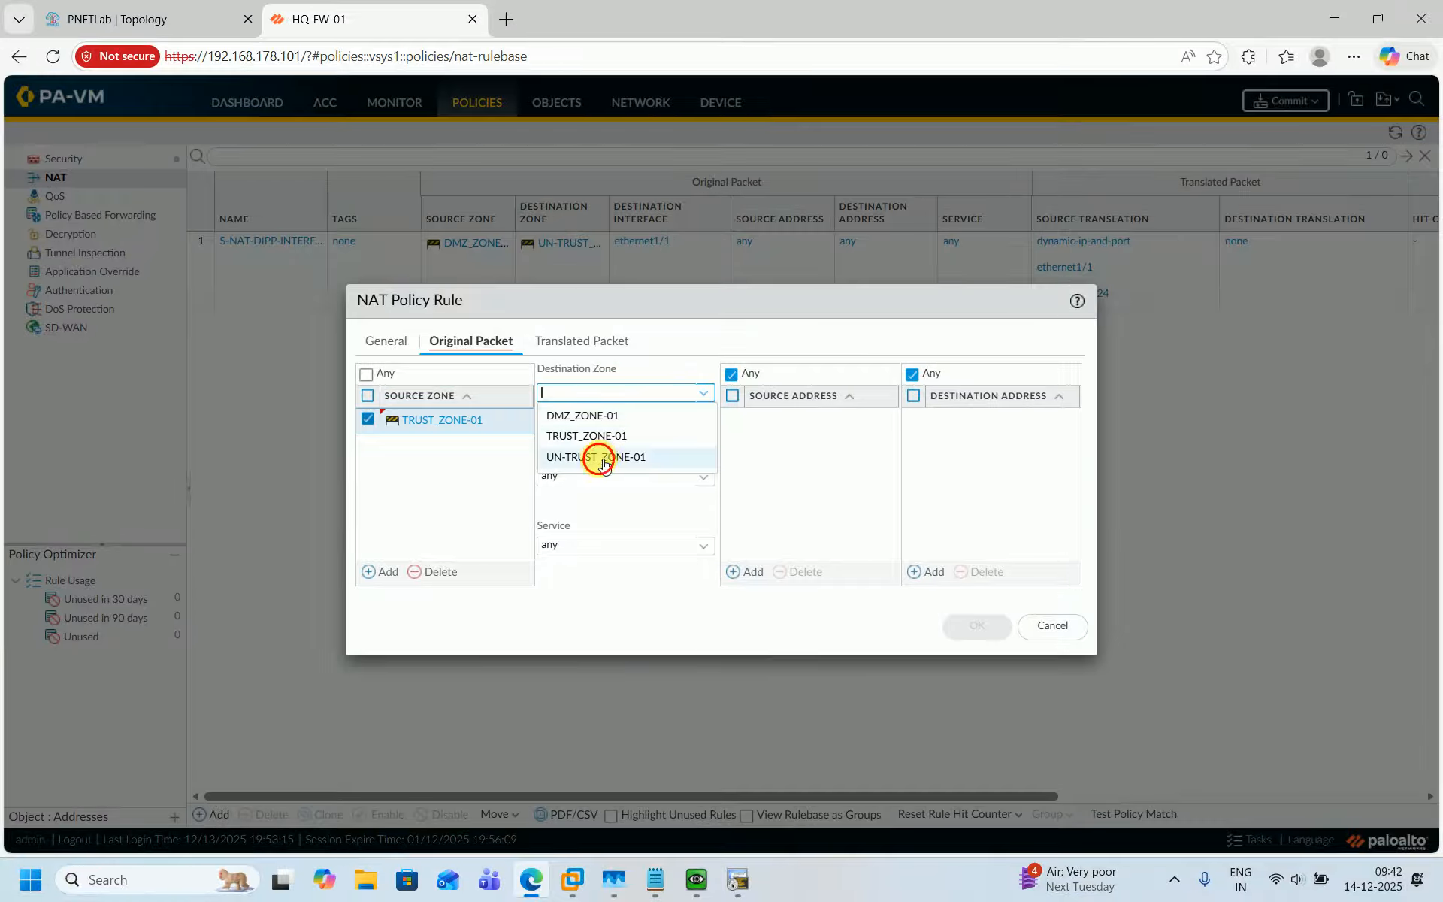
left_click(613, 457)
left_click(710, 485)
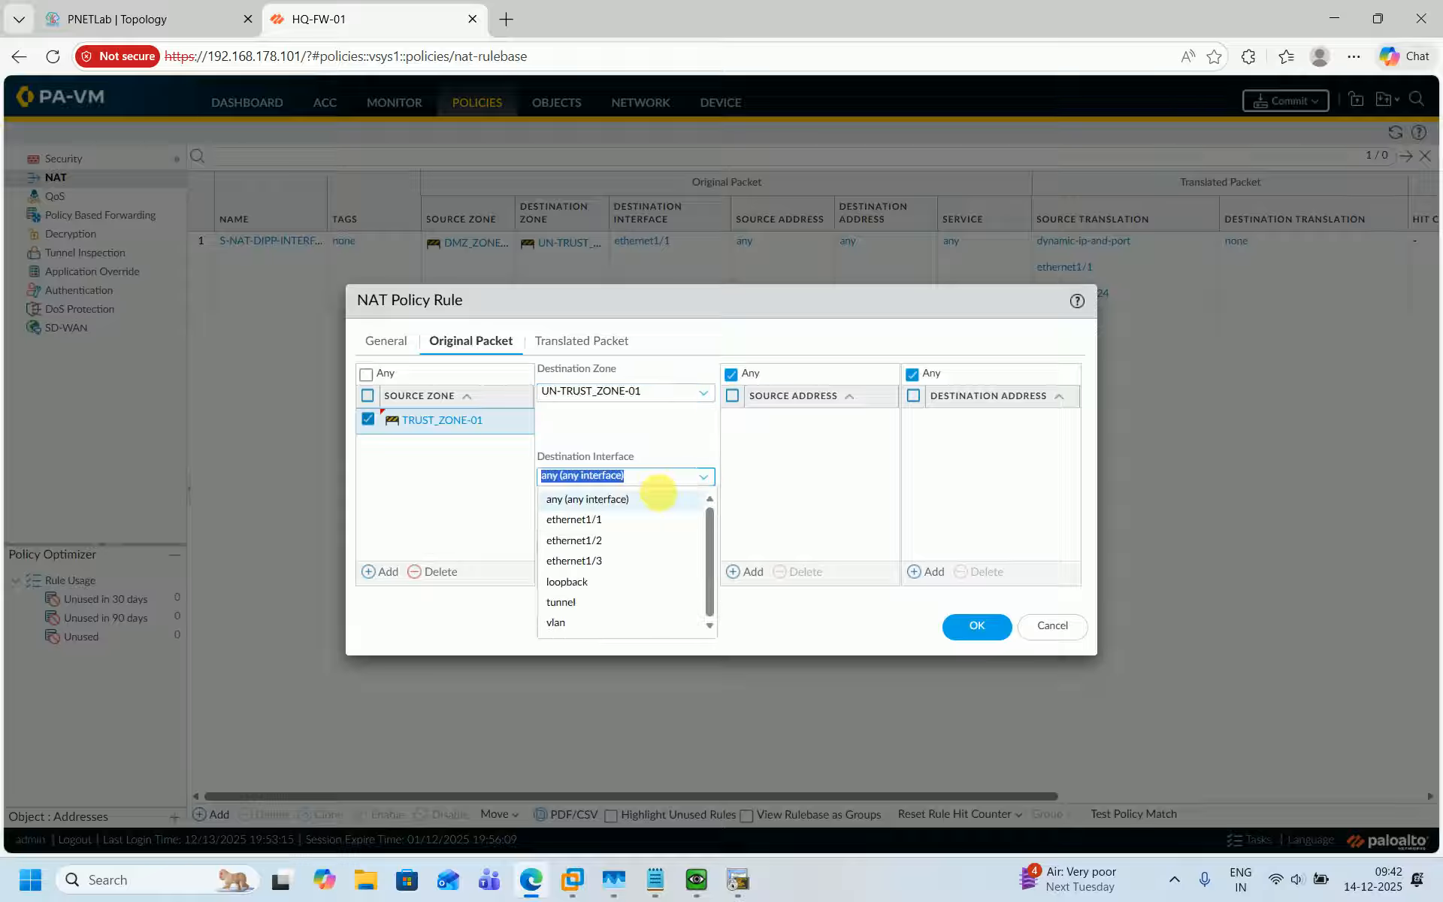
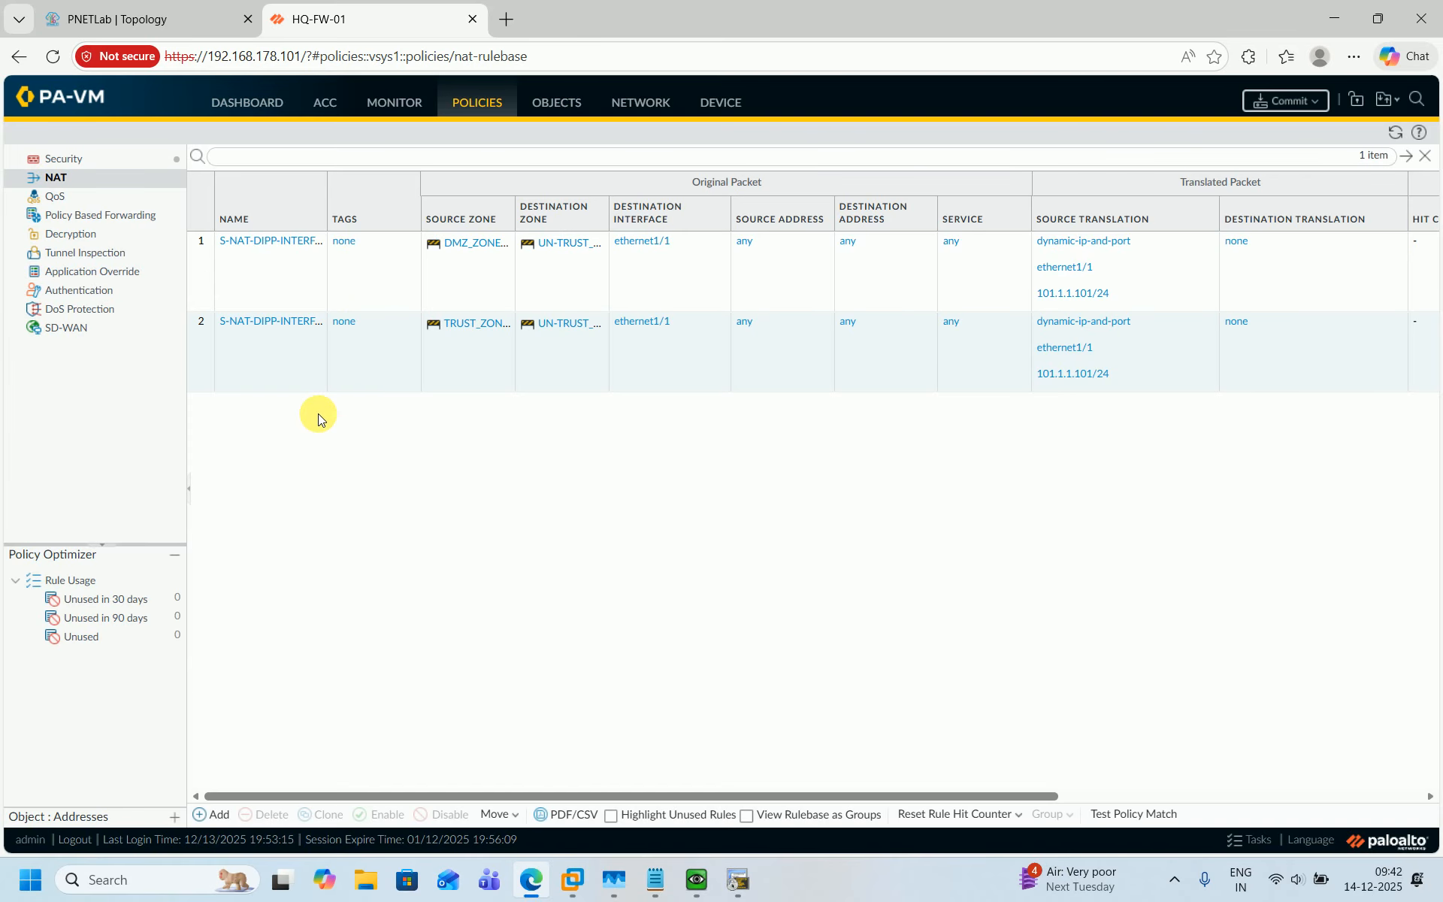
Add a security policy rule named and described DMZ-ZONE-01-AND-TRUST-ZONE-01_TO_UN-TRUST-ZONE-01.
left_click(119, 162)
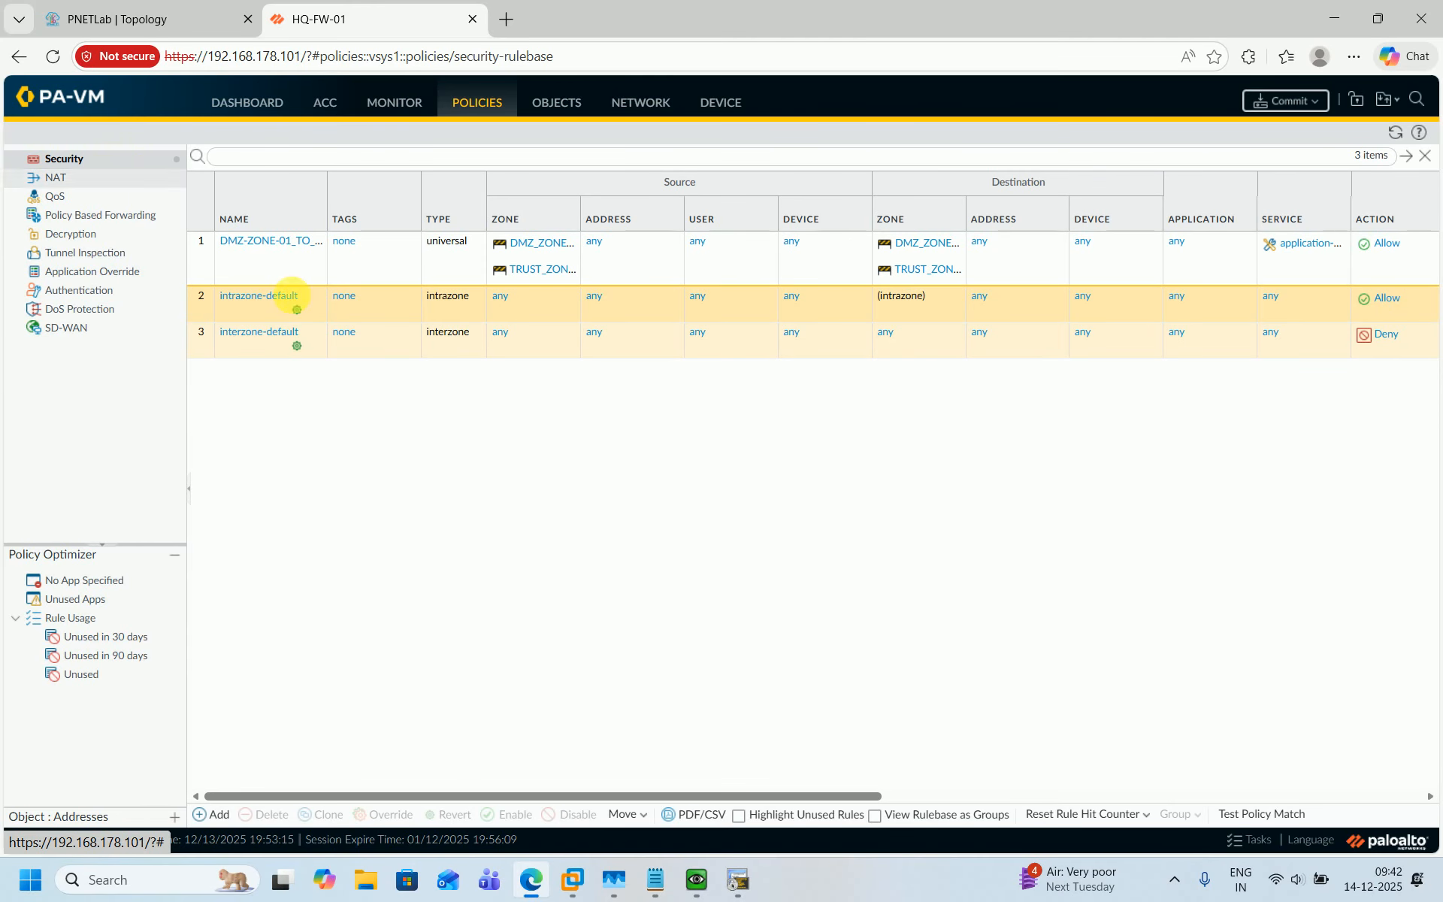
left_click(220, 814)
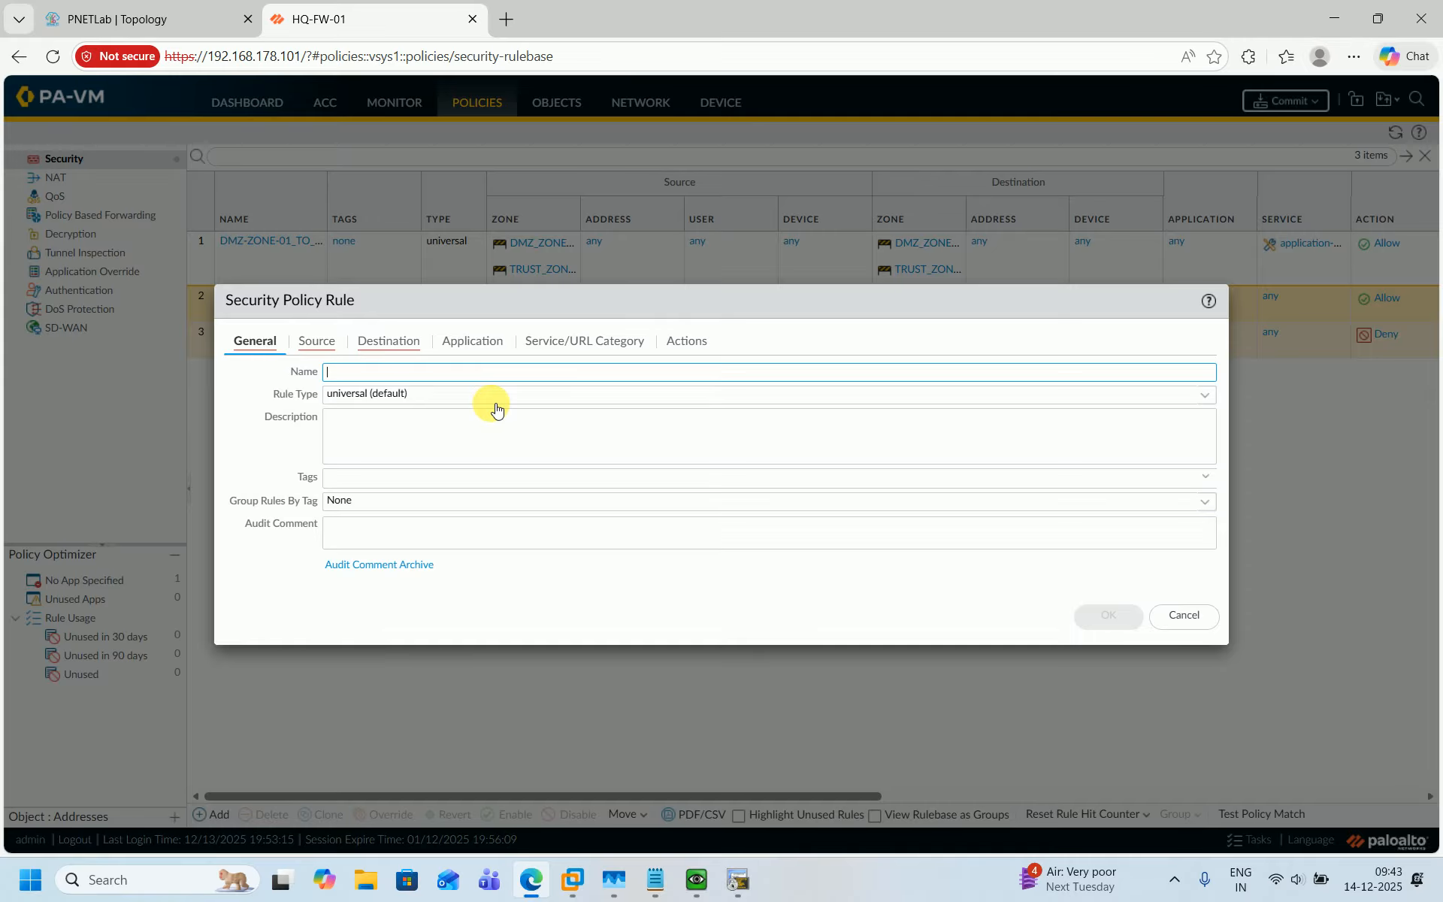
type("S-NAT-DIPP-INTERFACE-ADD_TRUST-ZONE-01_TO_UN-TRUST-ZONE-01")
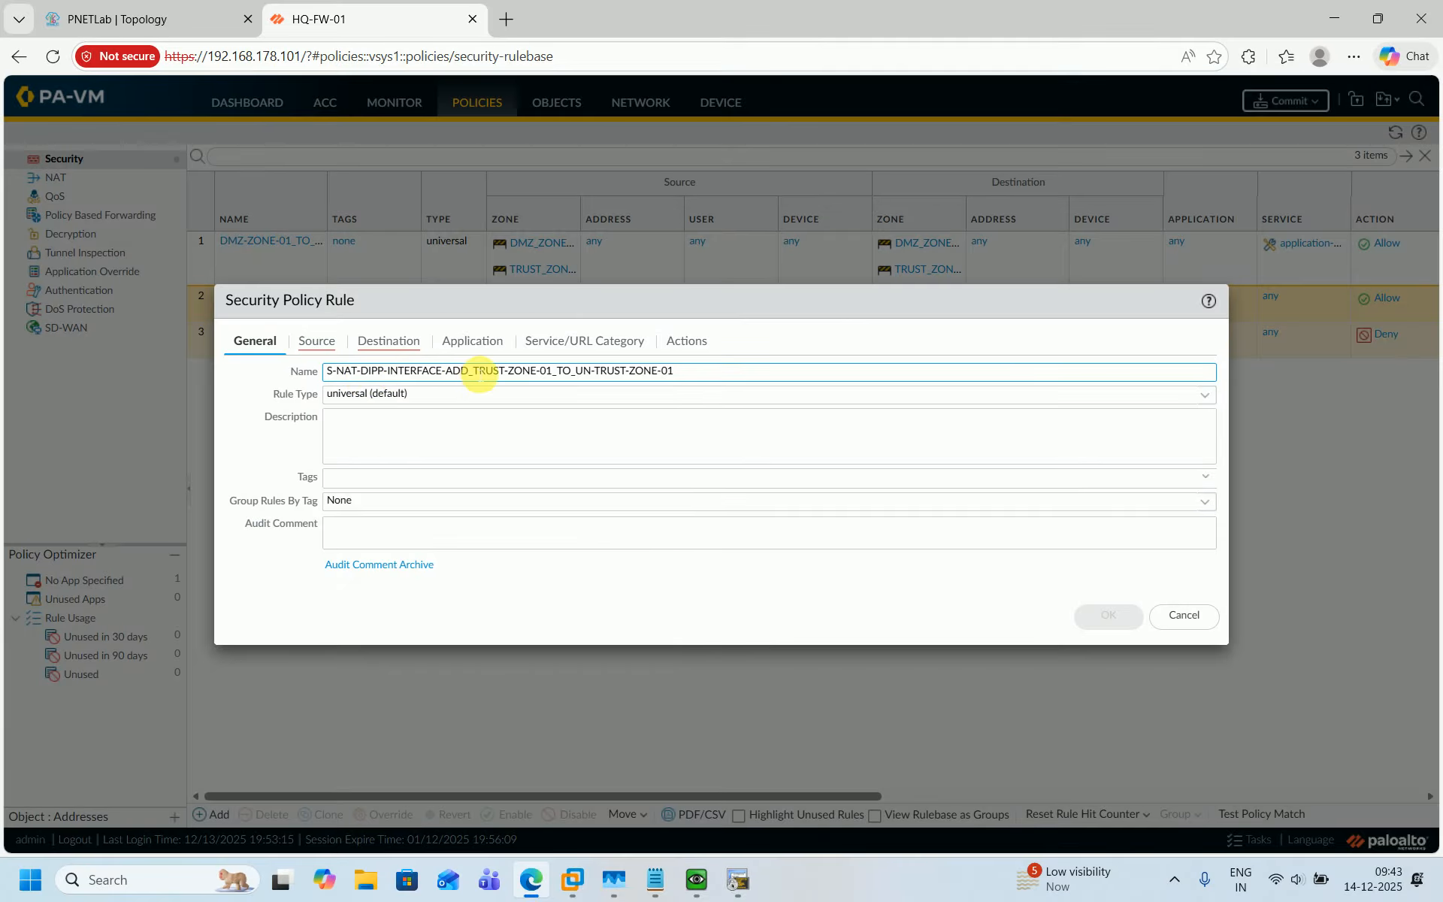
left_click_drag(480, 374, 293, 380)
key("BackSpace")
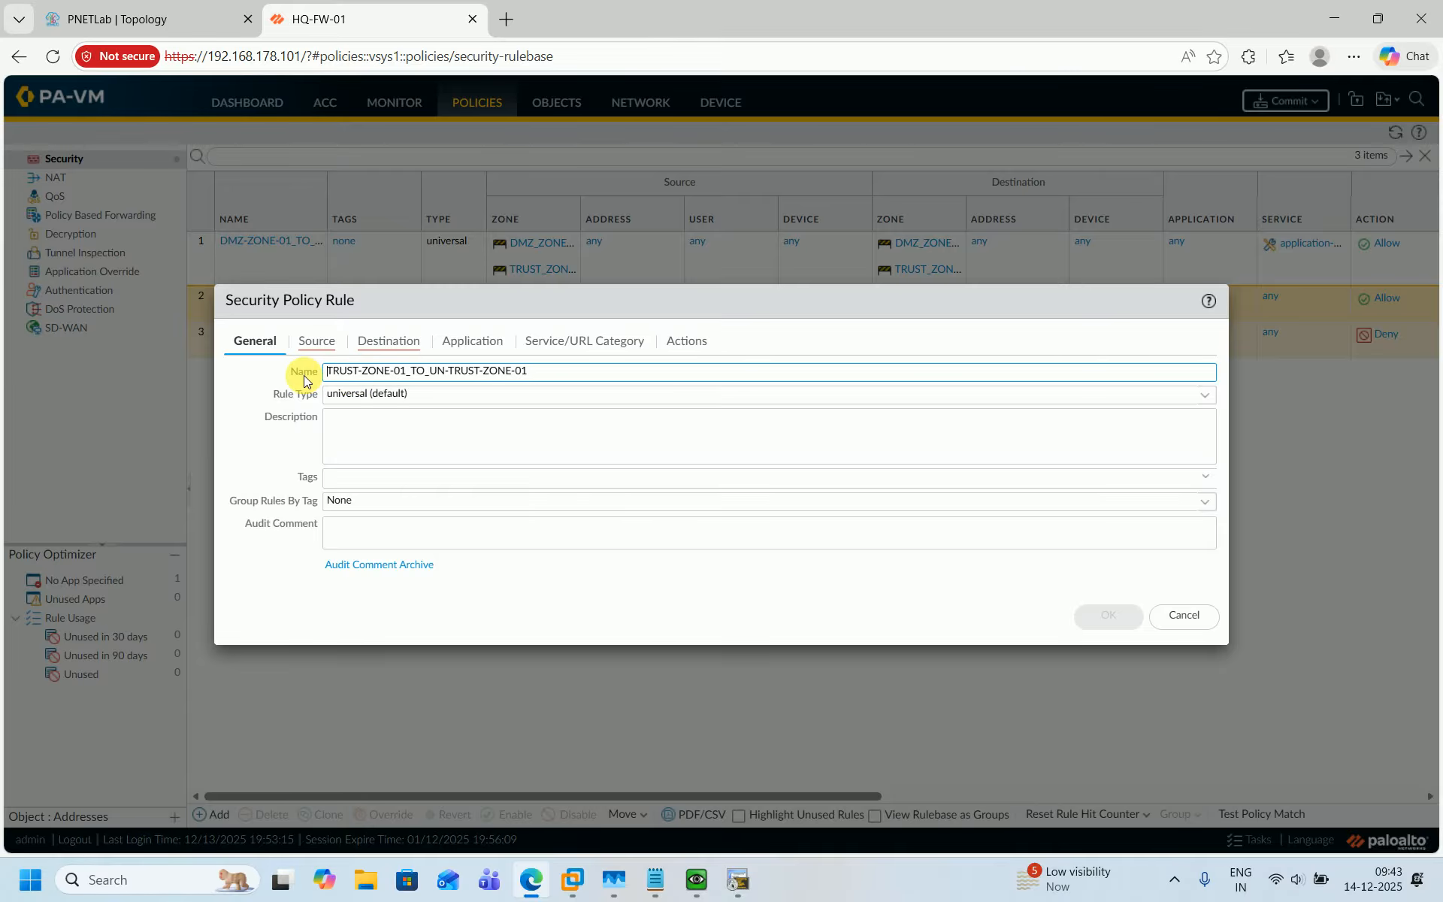
type("DMZ-Z")
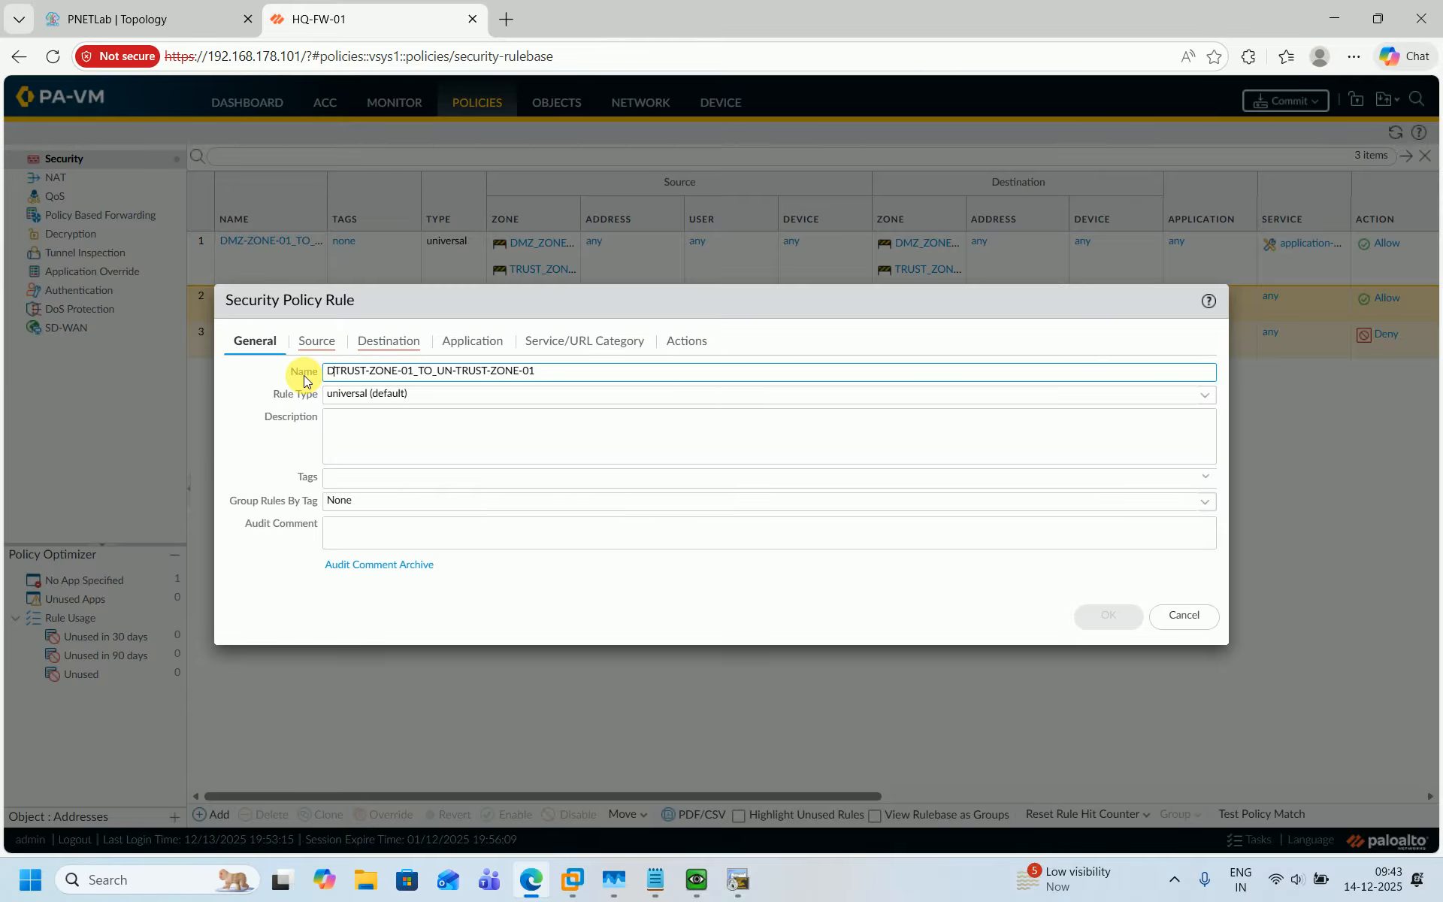
type("ONE-")
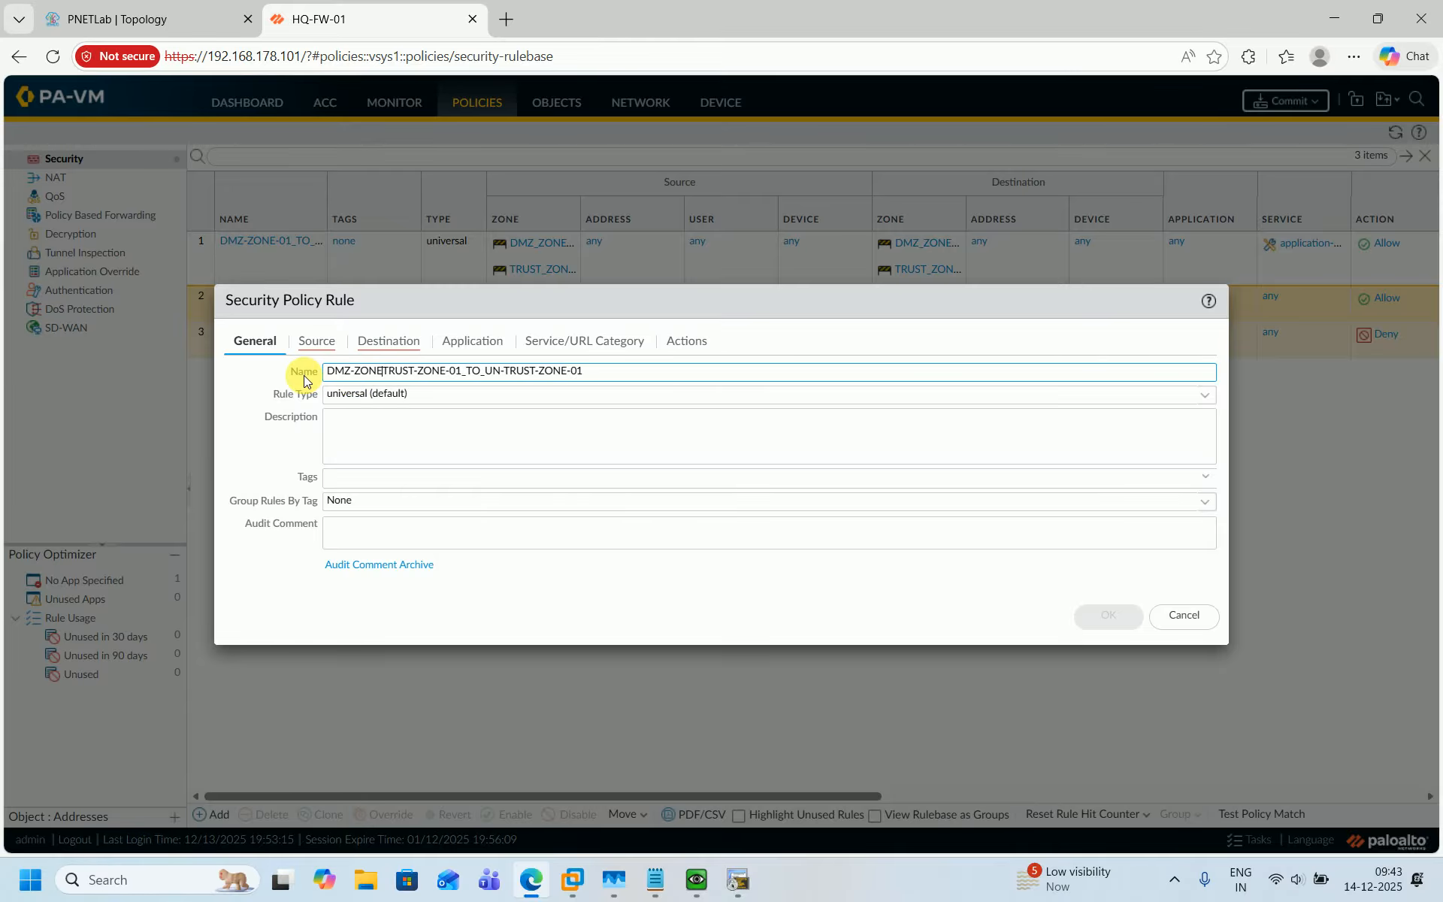
type("01")
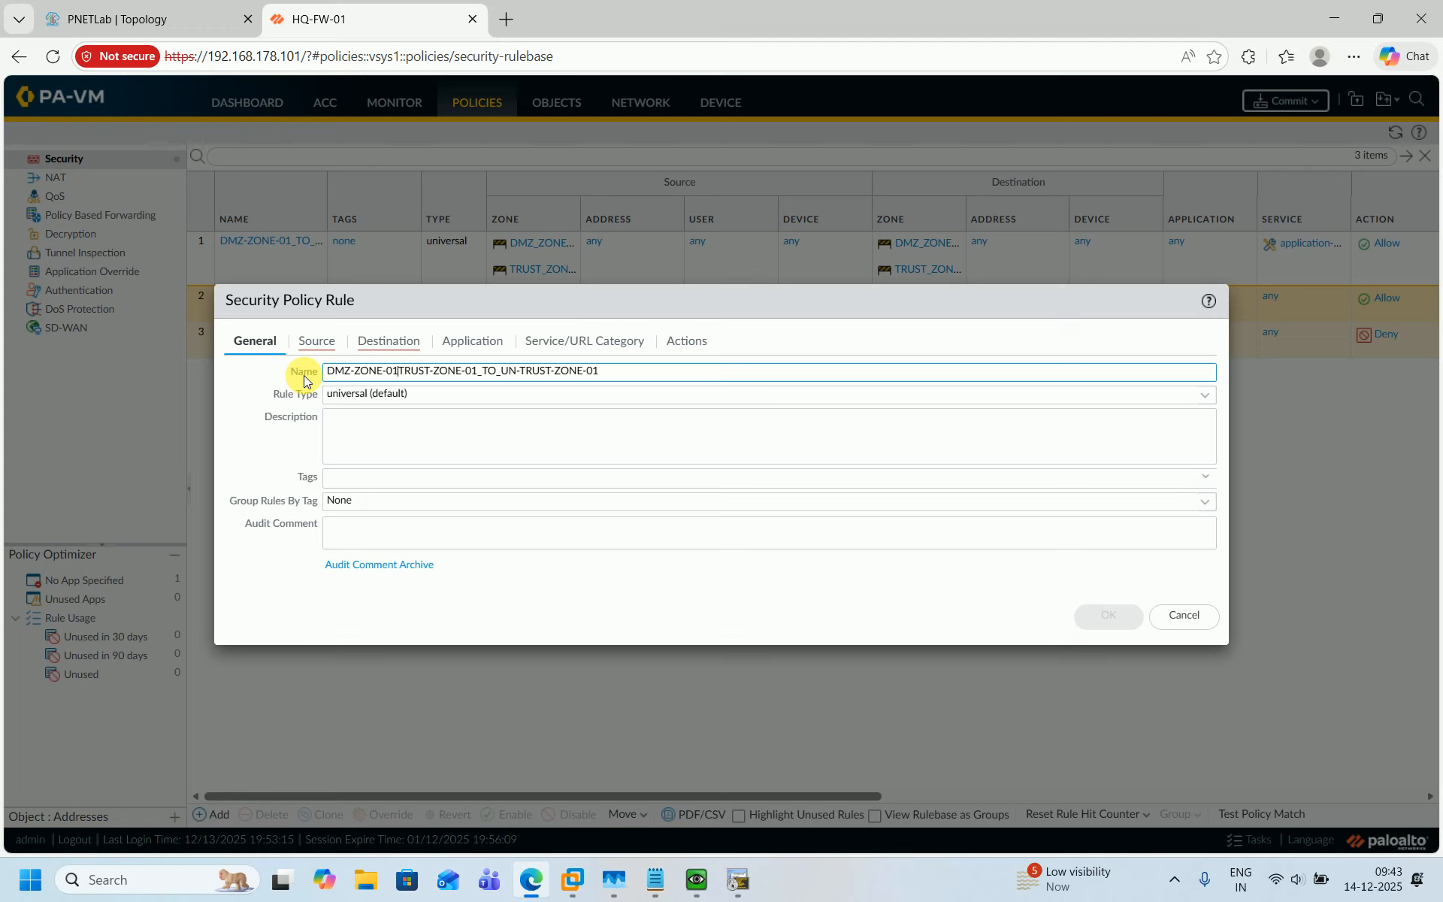
type("-AND-")
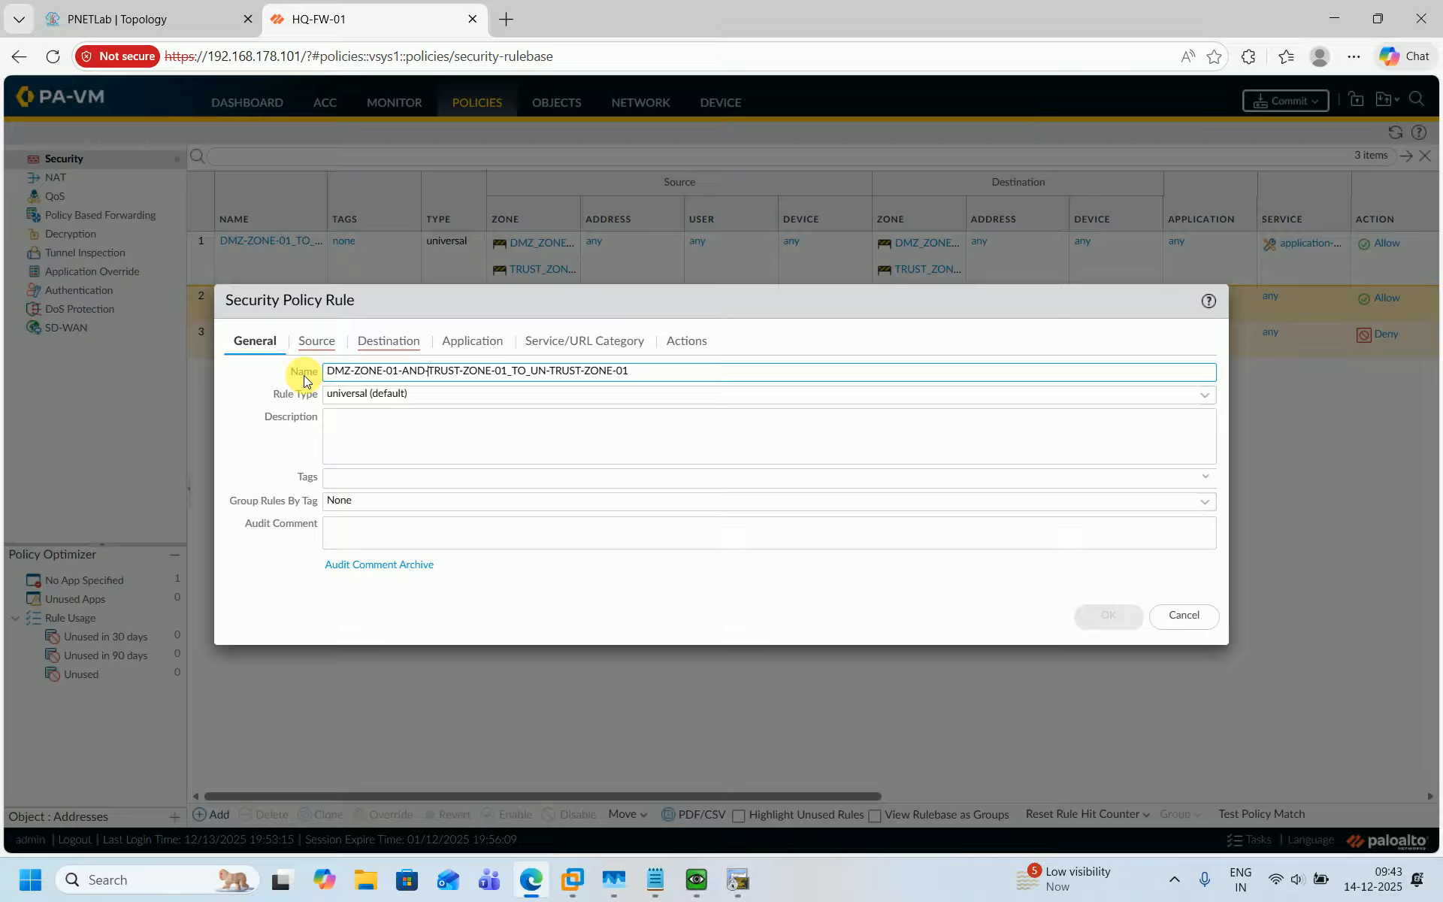
key("ctrl+a")
key("ctrl+c")
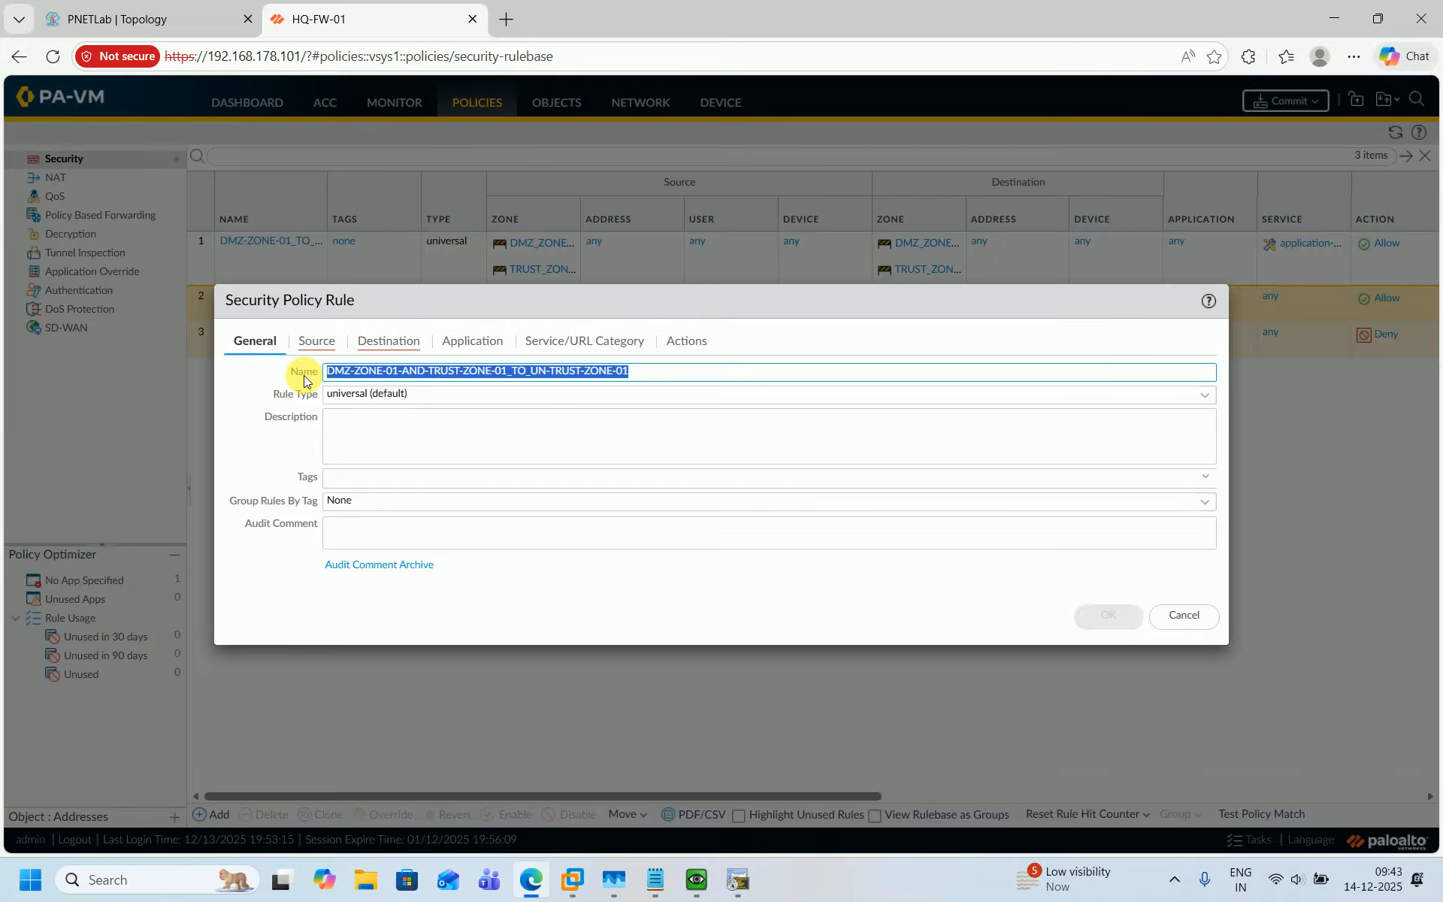
left_click(405, 441)
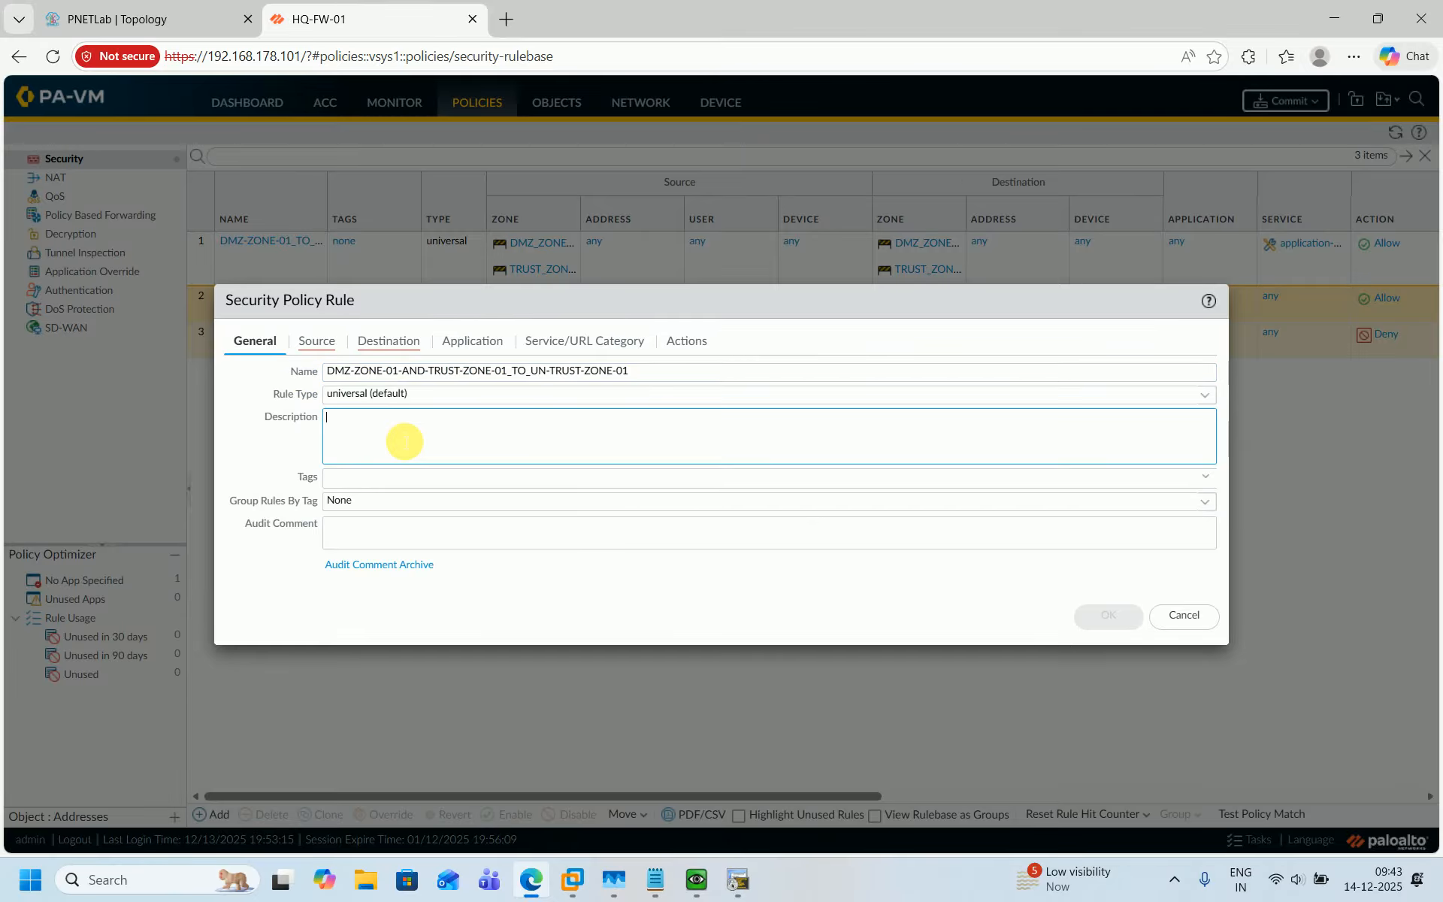
key("ctrl+v")
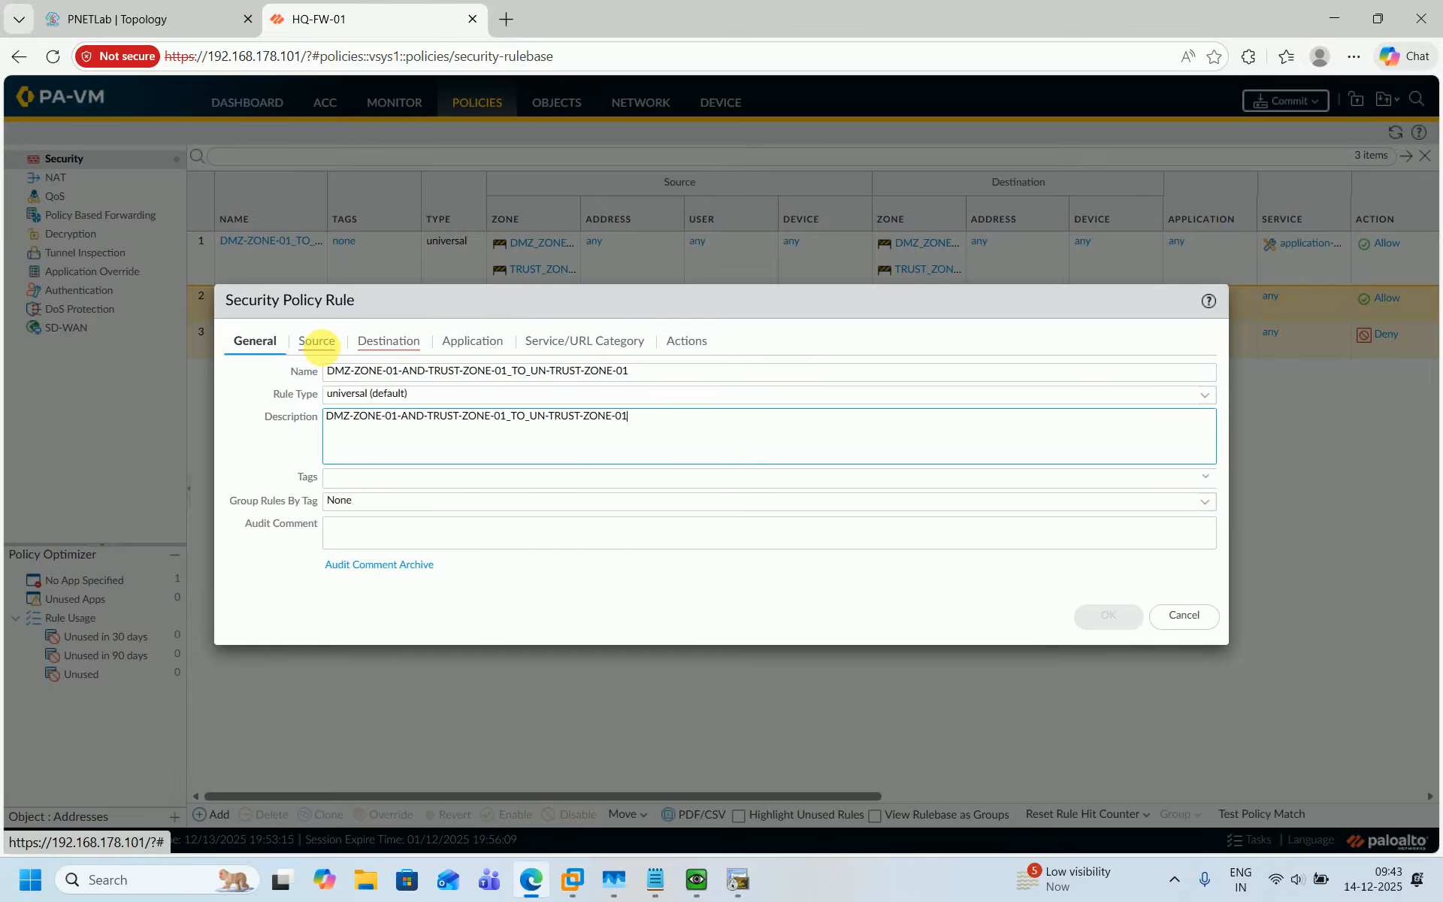
Add DMZ_ZONE-01 and TRUST_ZONE-01 as the rule's source zones.
left_click(316, 340)
left_click(247, 569)
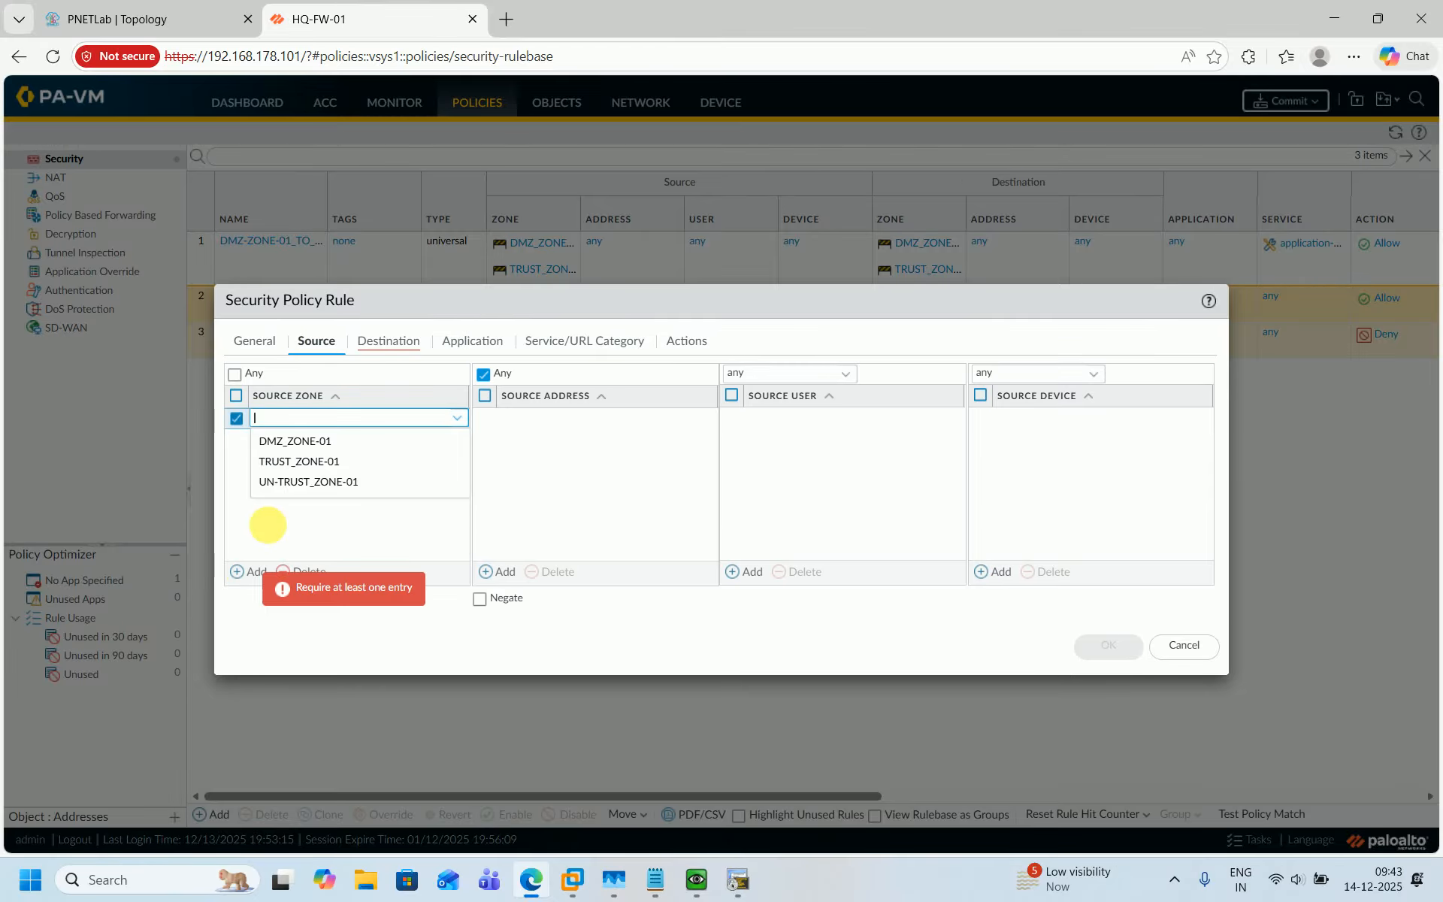
left_click(302, 443)
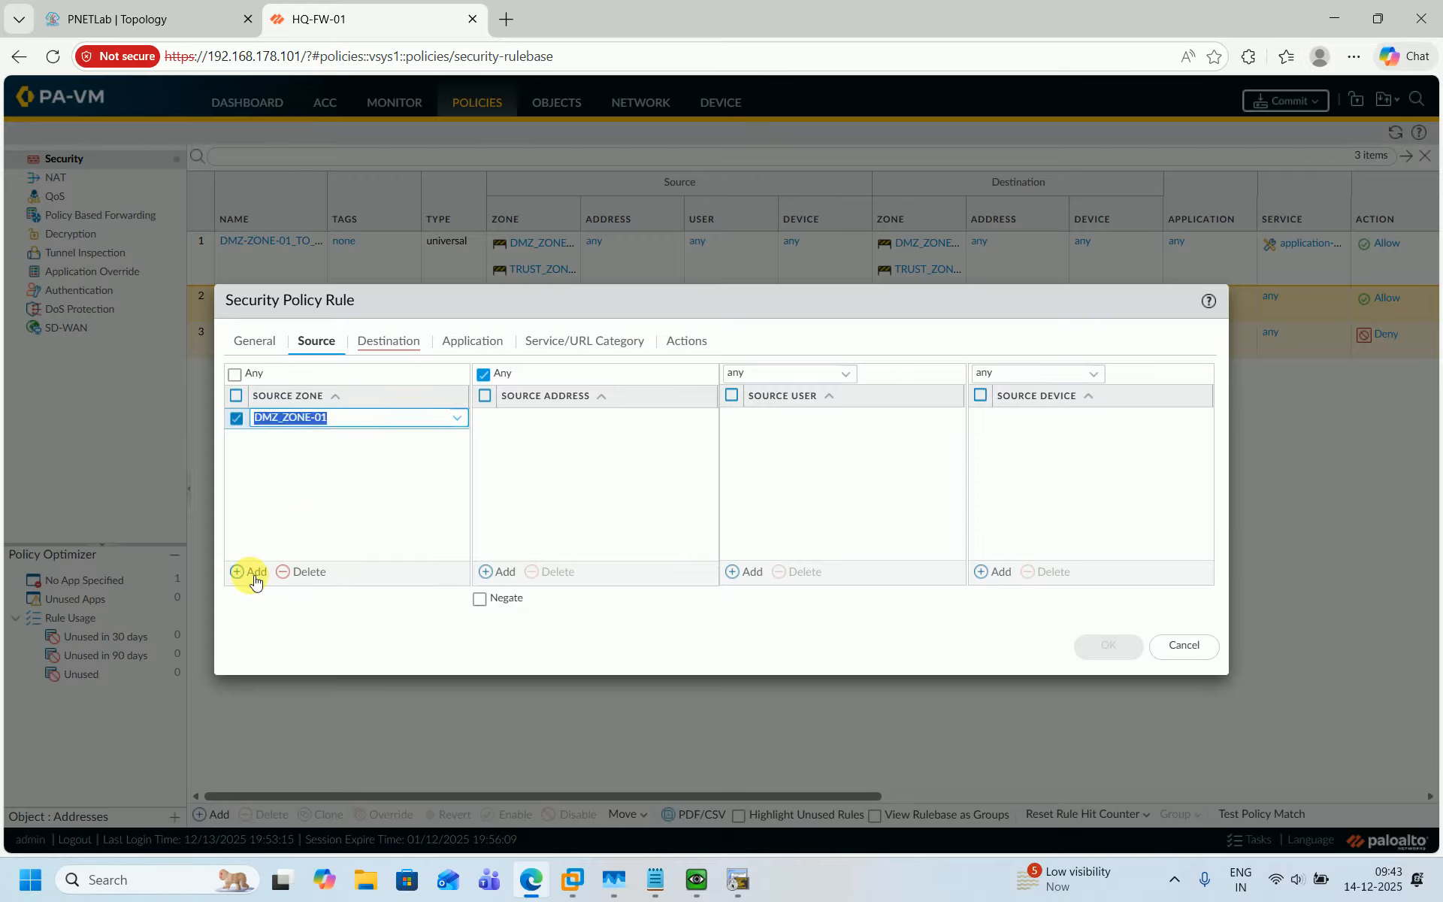
left_click(251, 571)
left_click(315, 487)
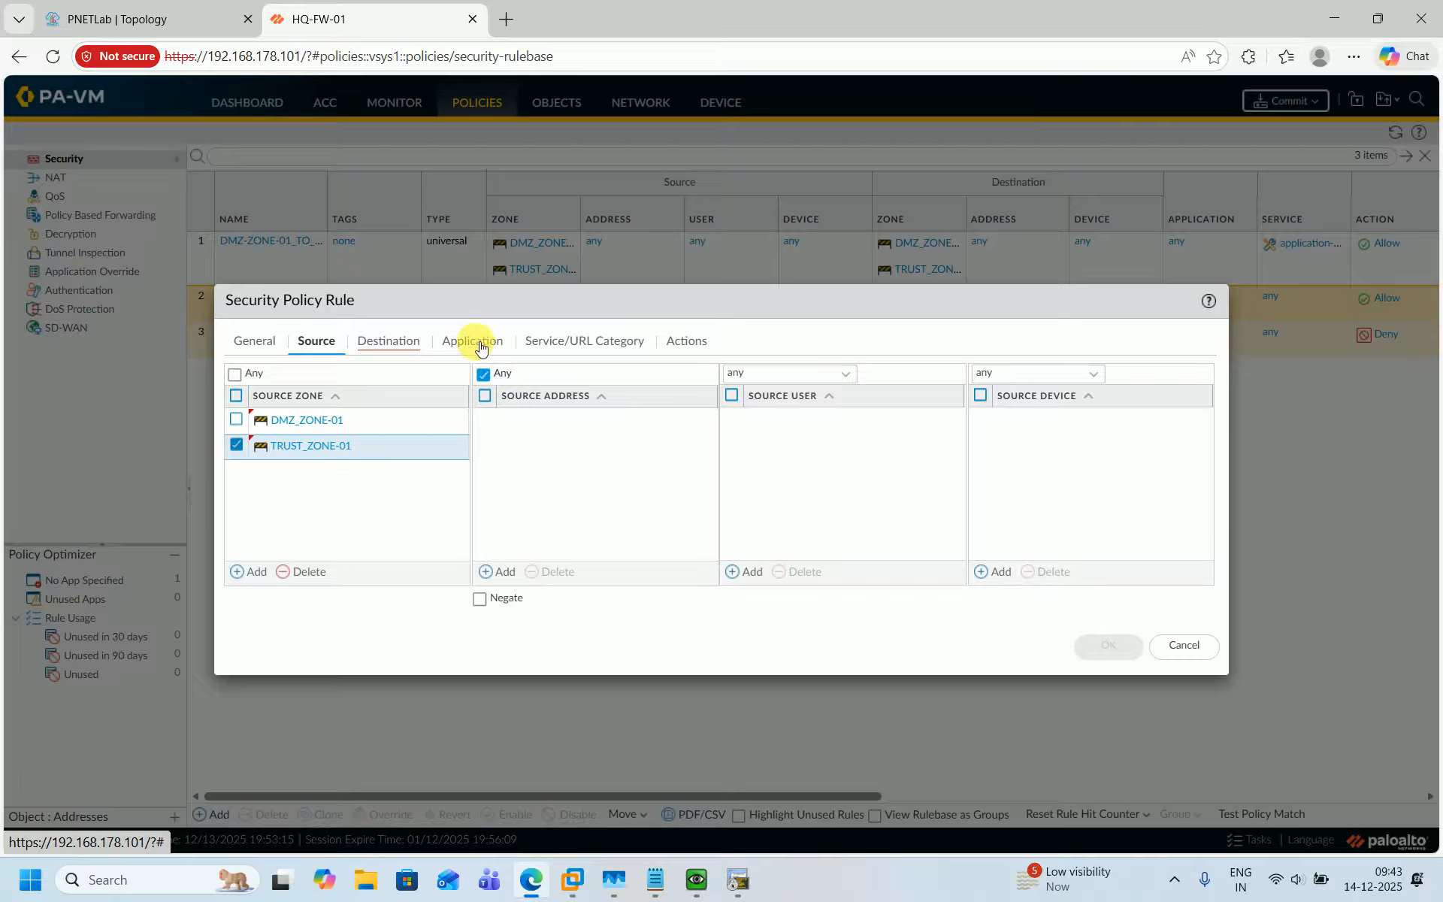
Set the rule's destination zone to UN-TRUST_ZONE-01, review the other settings and save the rule.
left_click(381, 354)
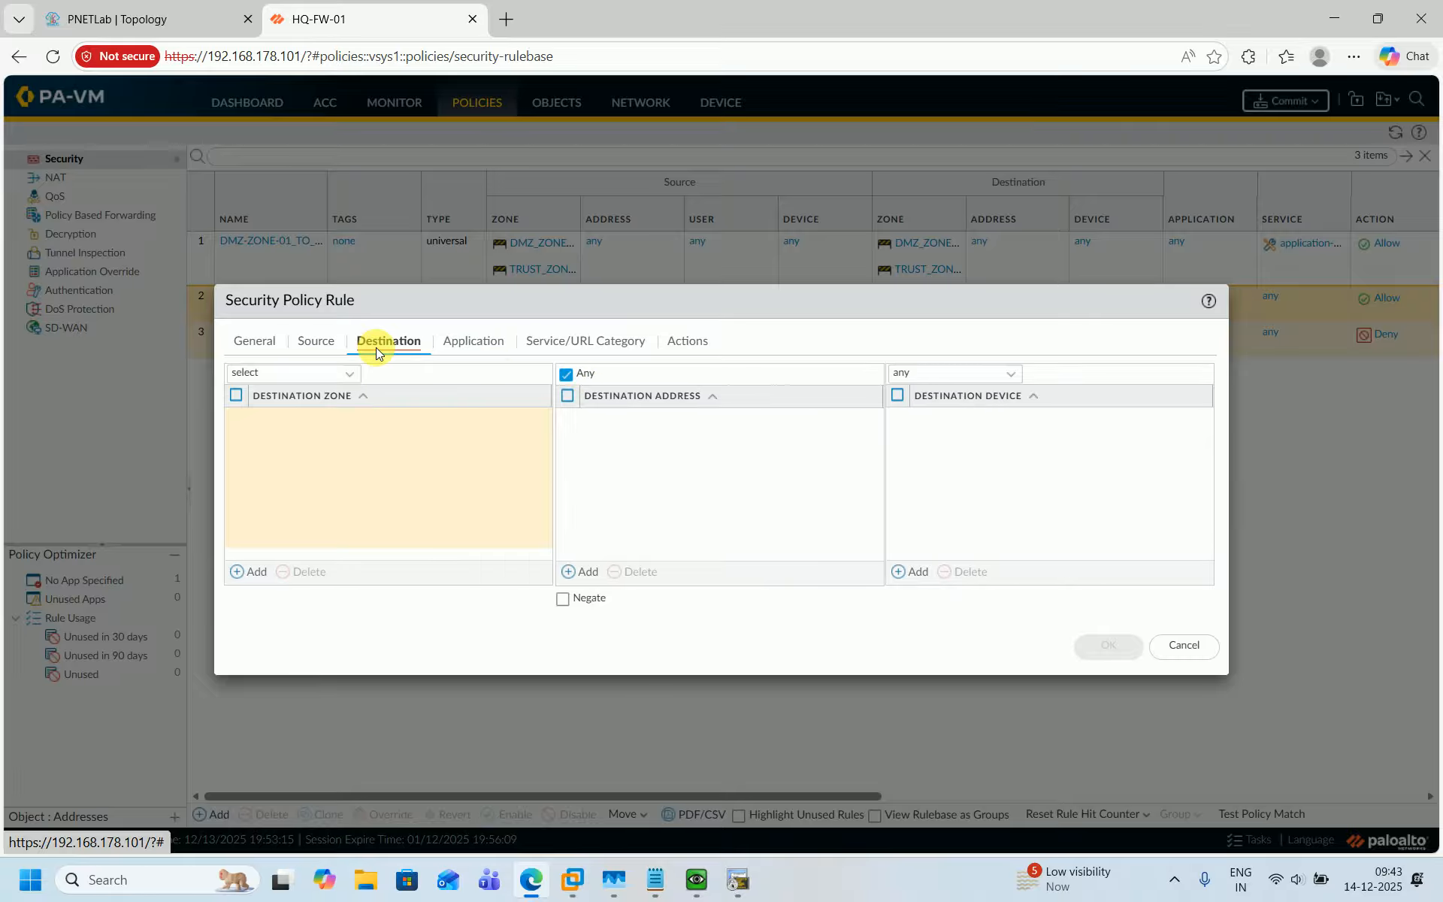
left_click(255, 572)
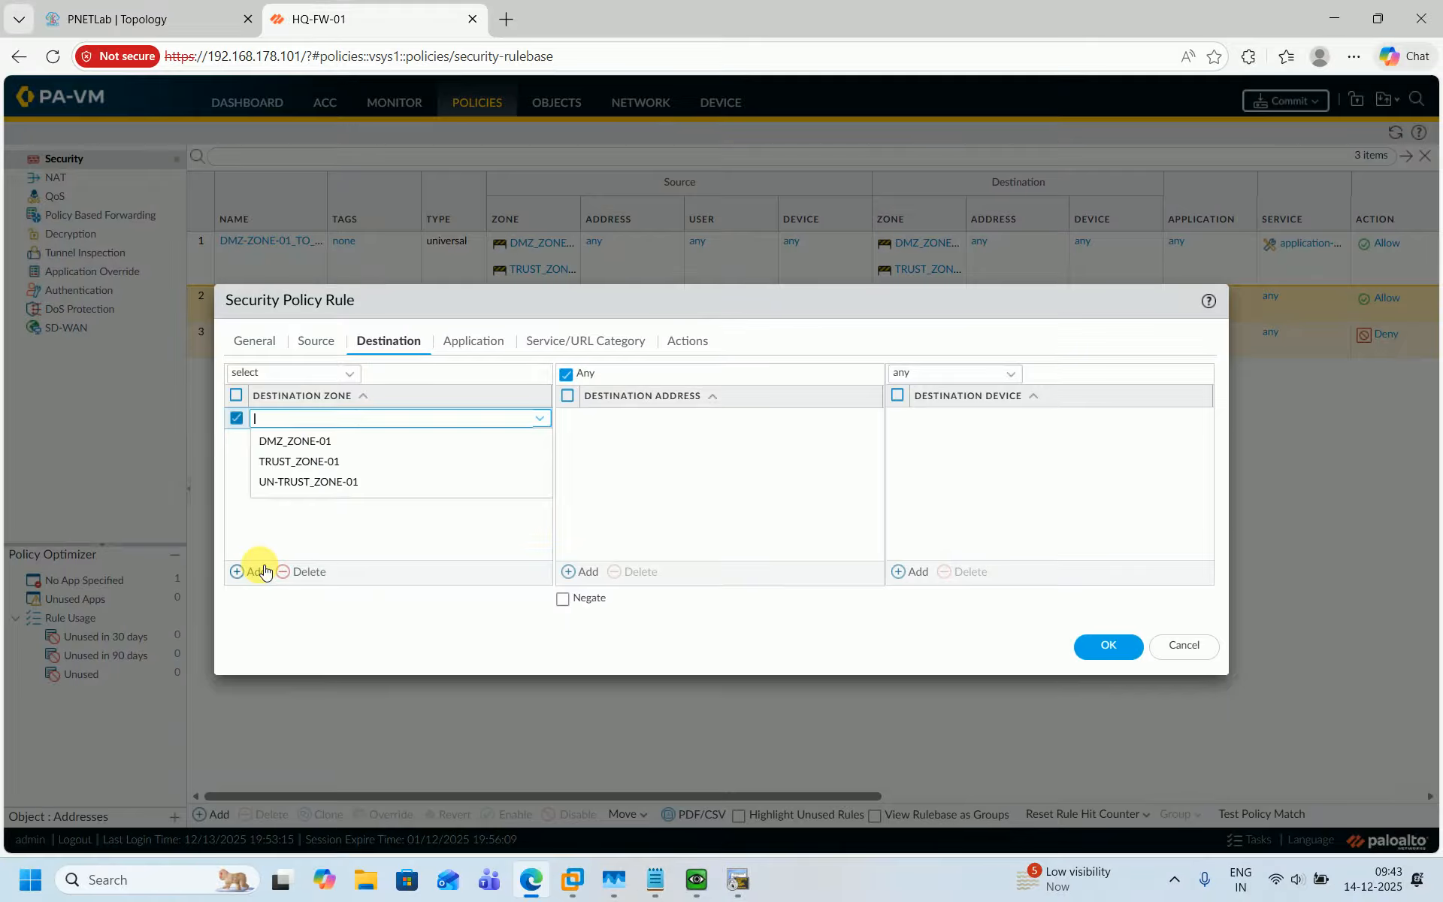
left_click(286, 481)
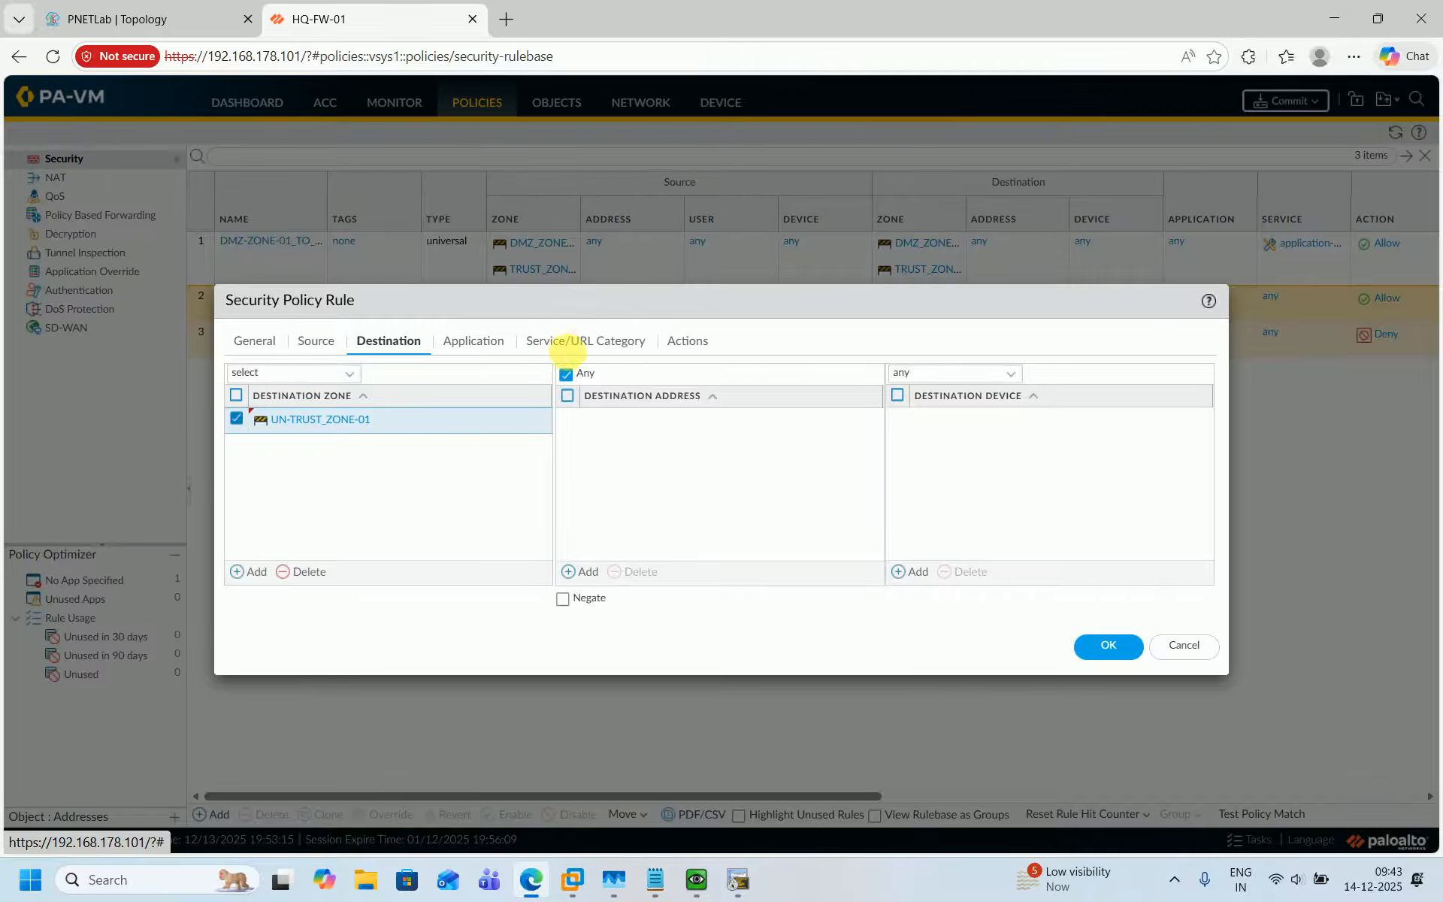
left_click(564, 344)
left_click(481, 342)
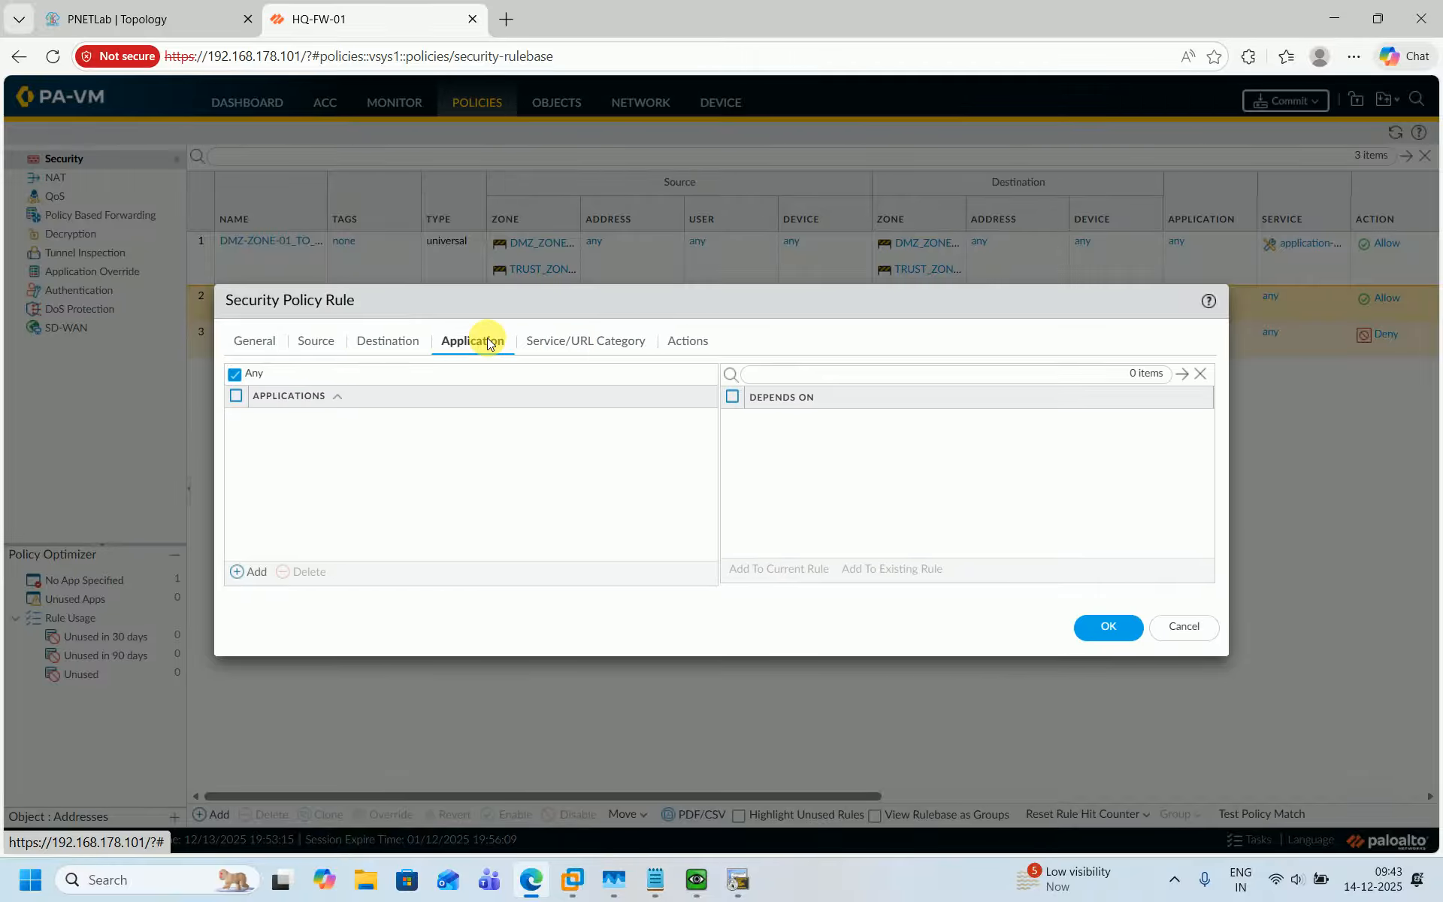
left_click(320, 343)
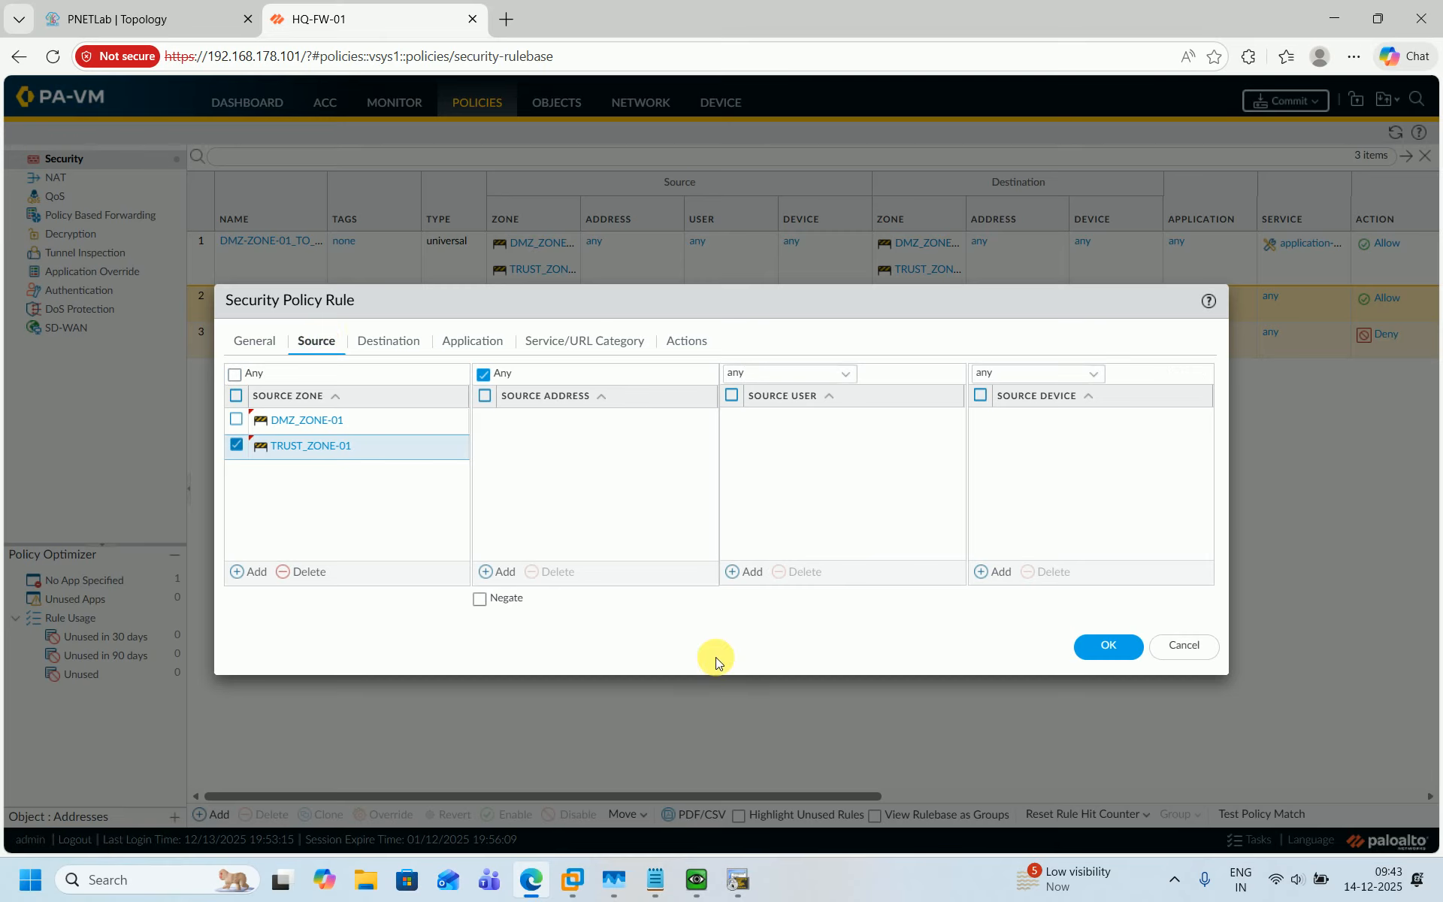
left_click(1125, 648)
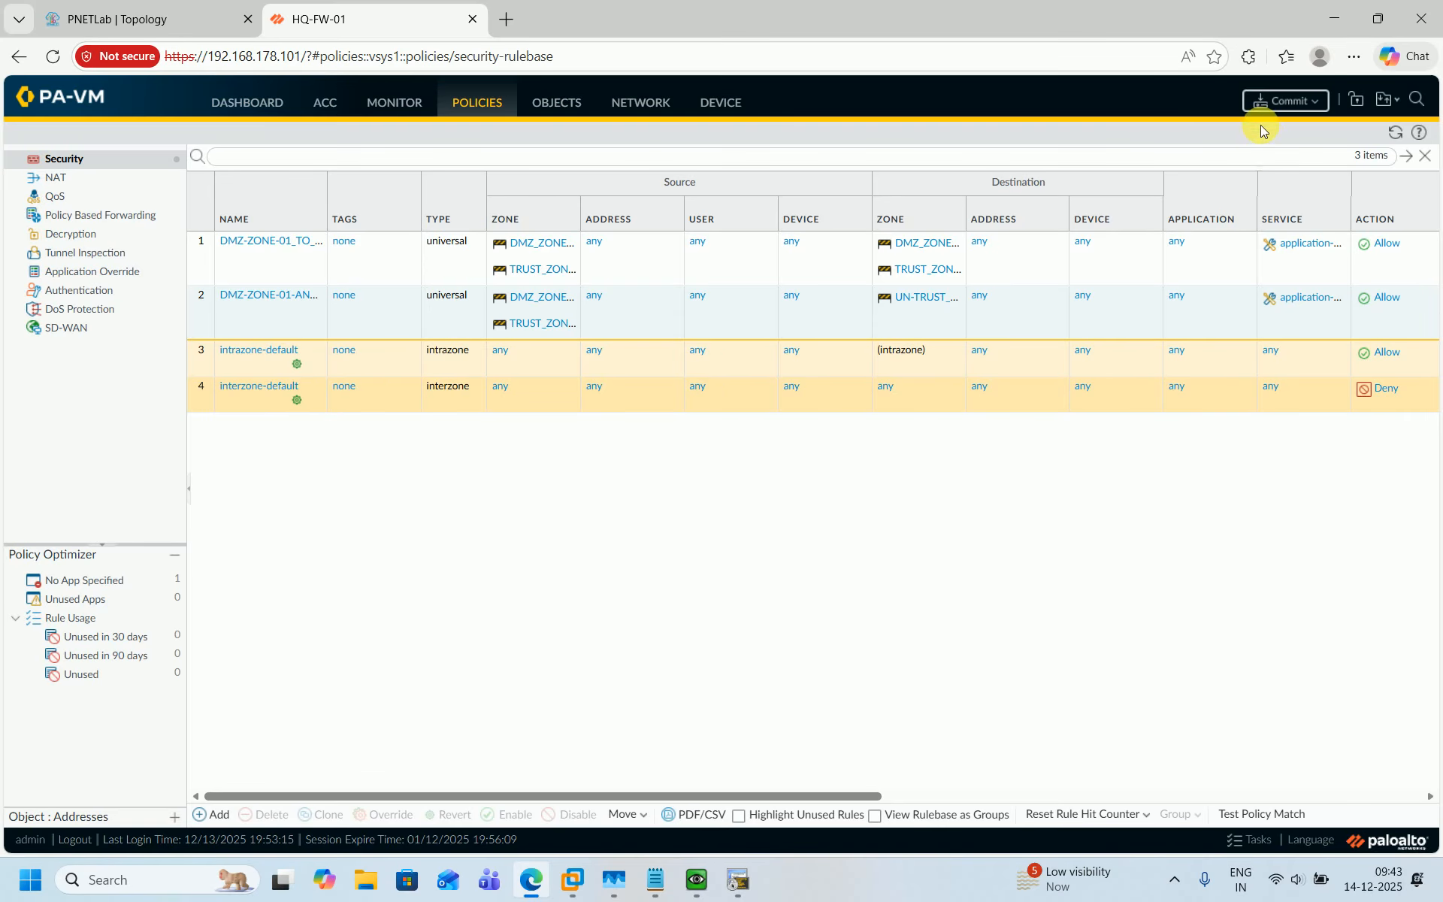
Commit all configuration changes to the firewall.
left_click(1270, 106)
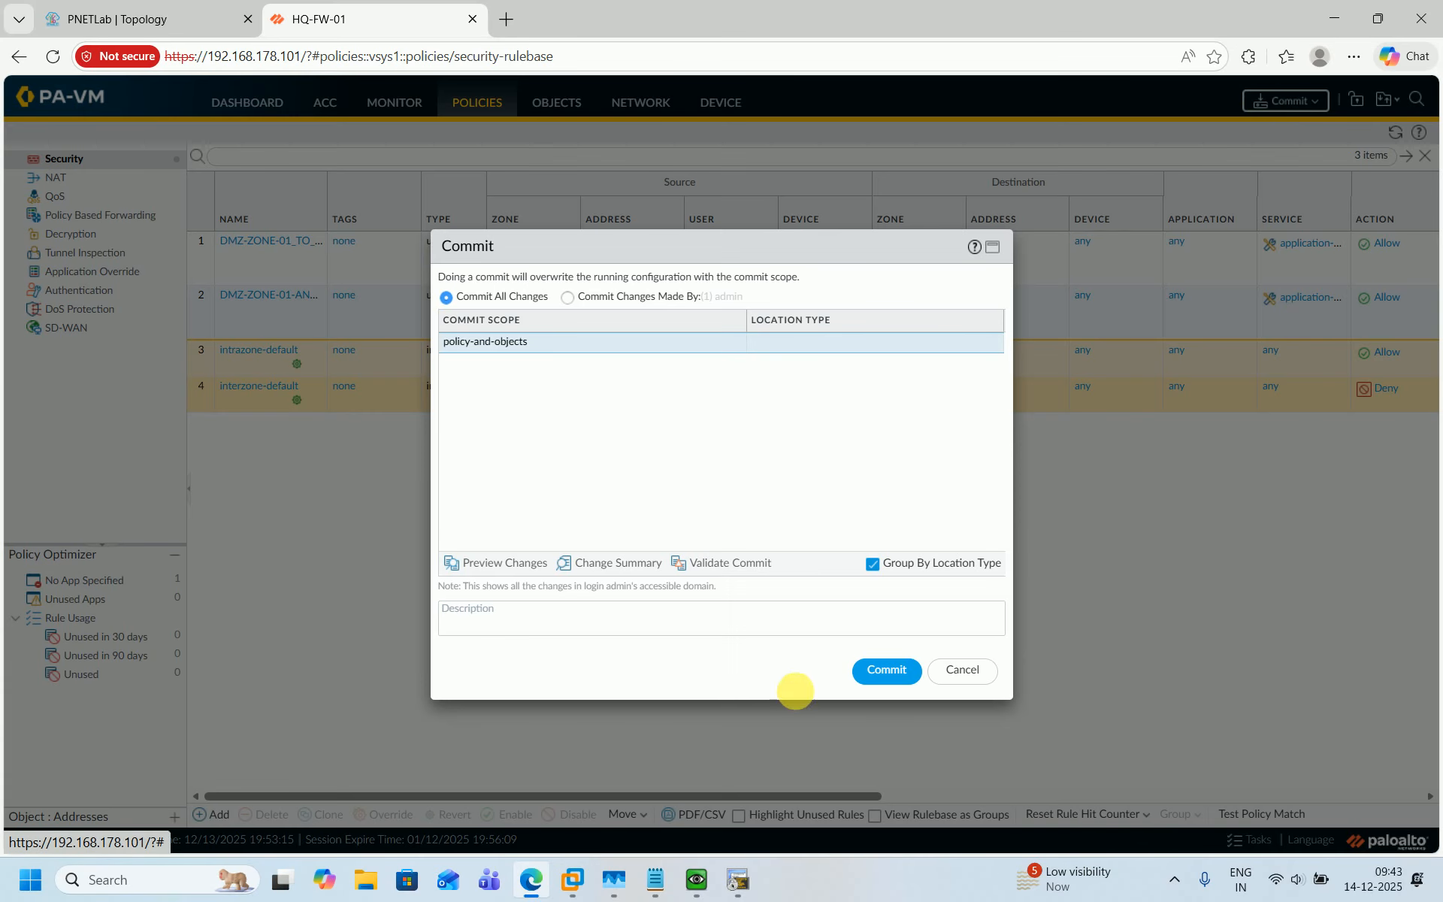
left_click(885, 686)
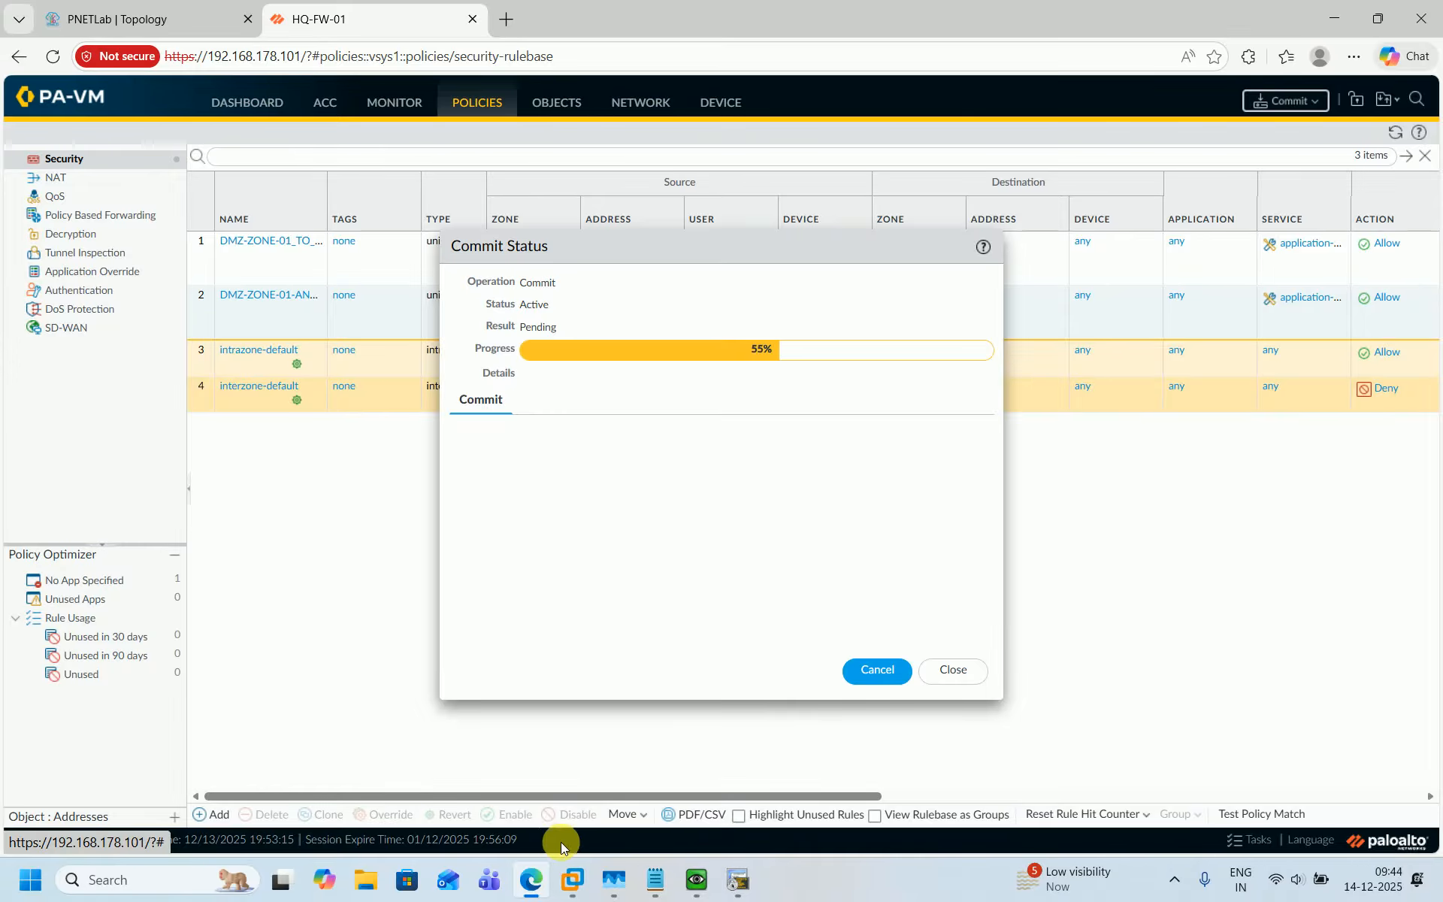
Review the interface, route and ping output in each router's terminal session.
left_click(735, 888)
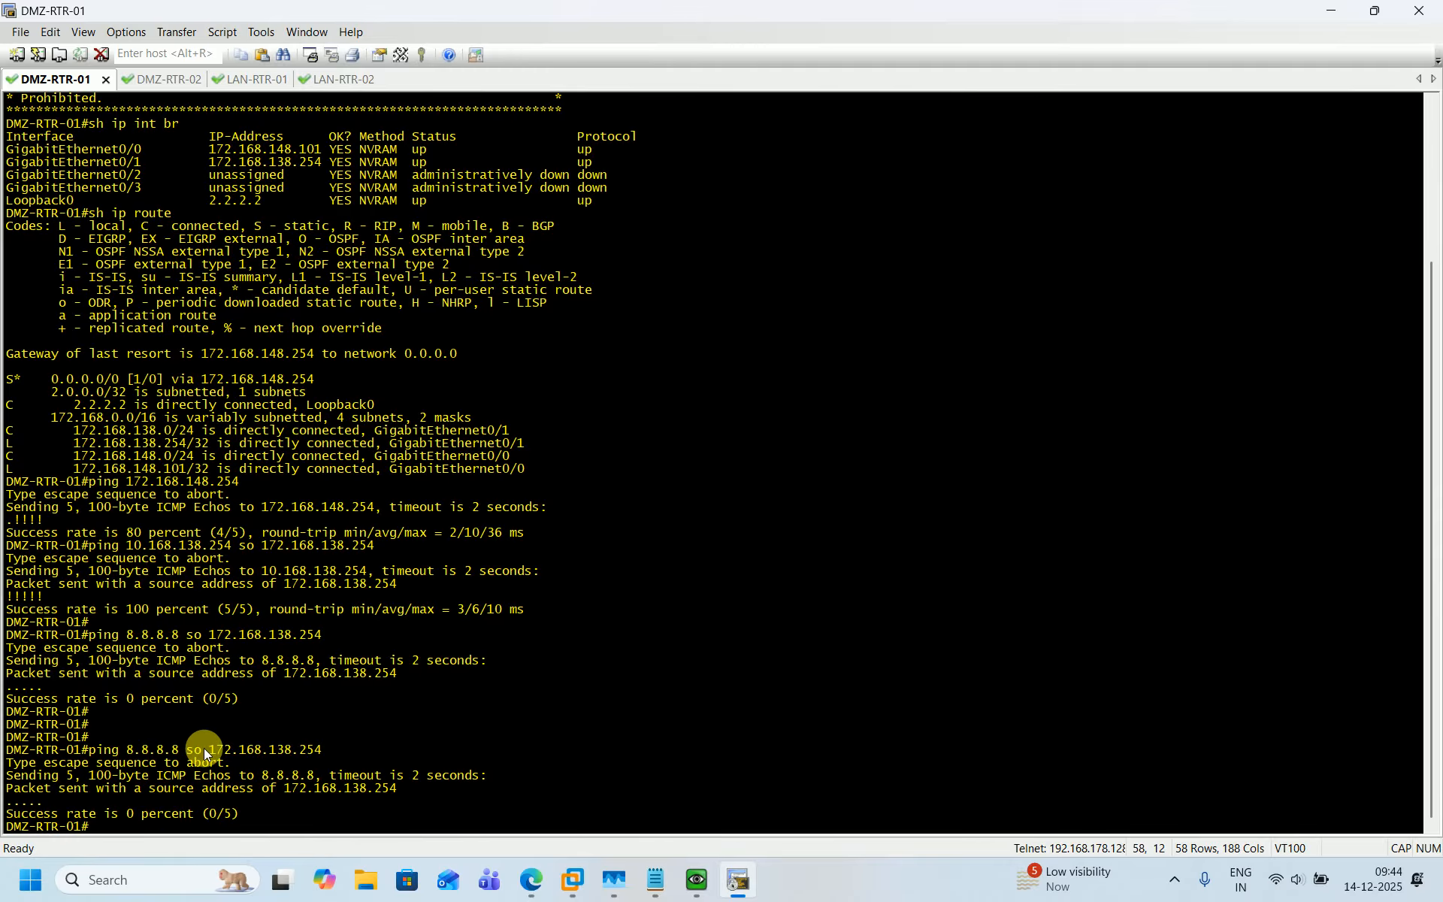
left_click(158, 78)
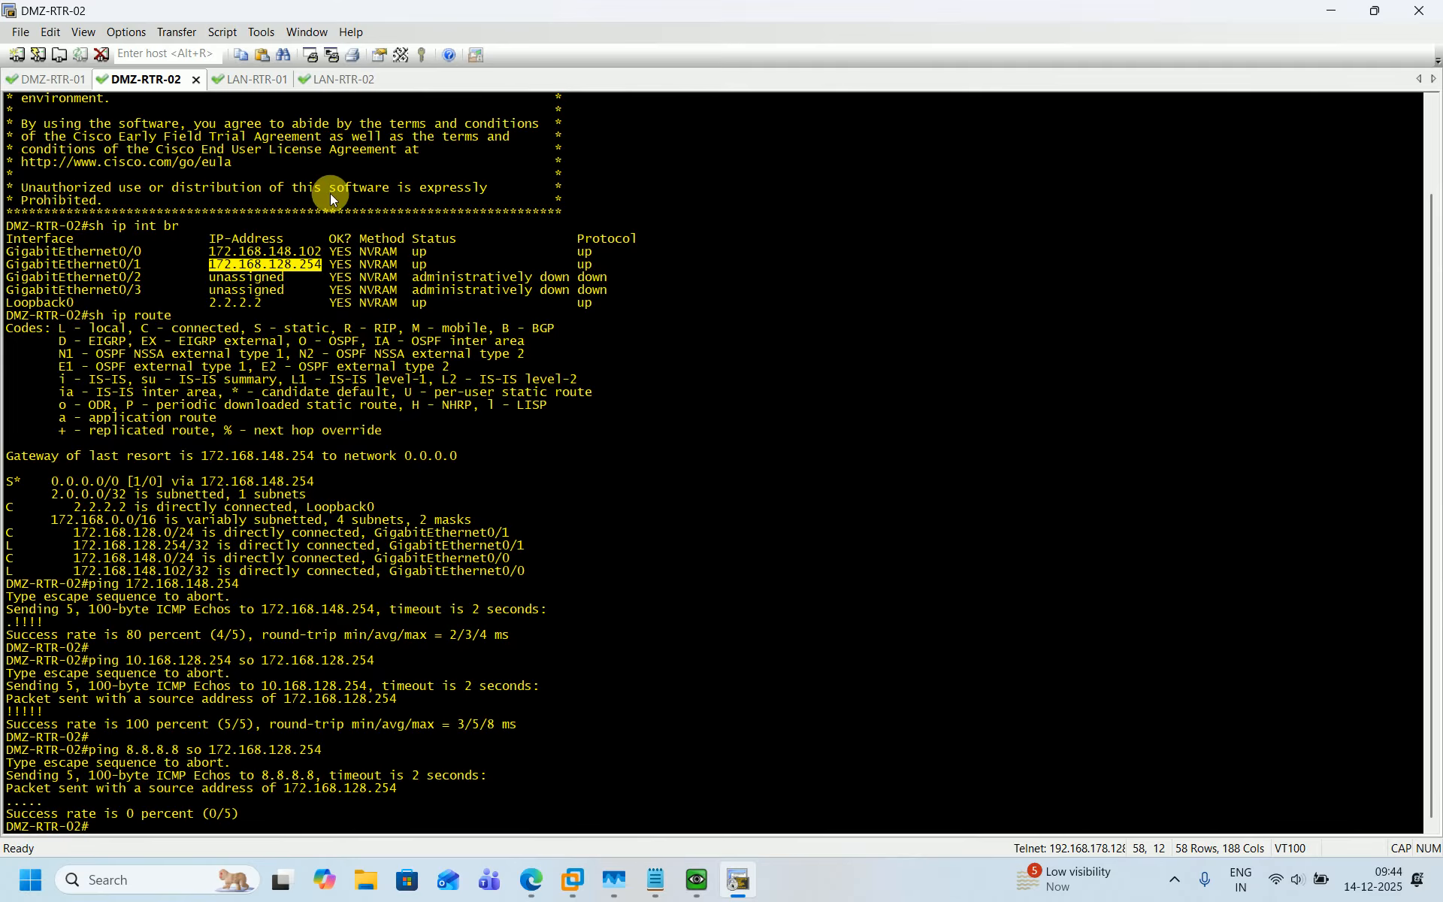
left_click(269, 78)
left_click(347, 82)
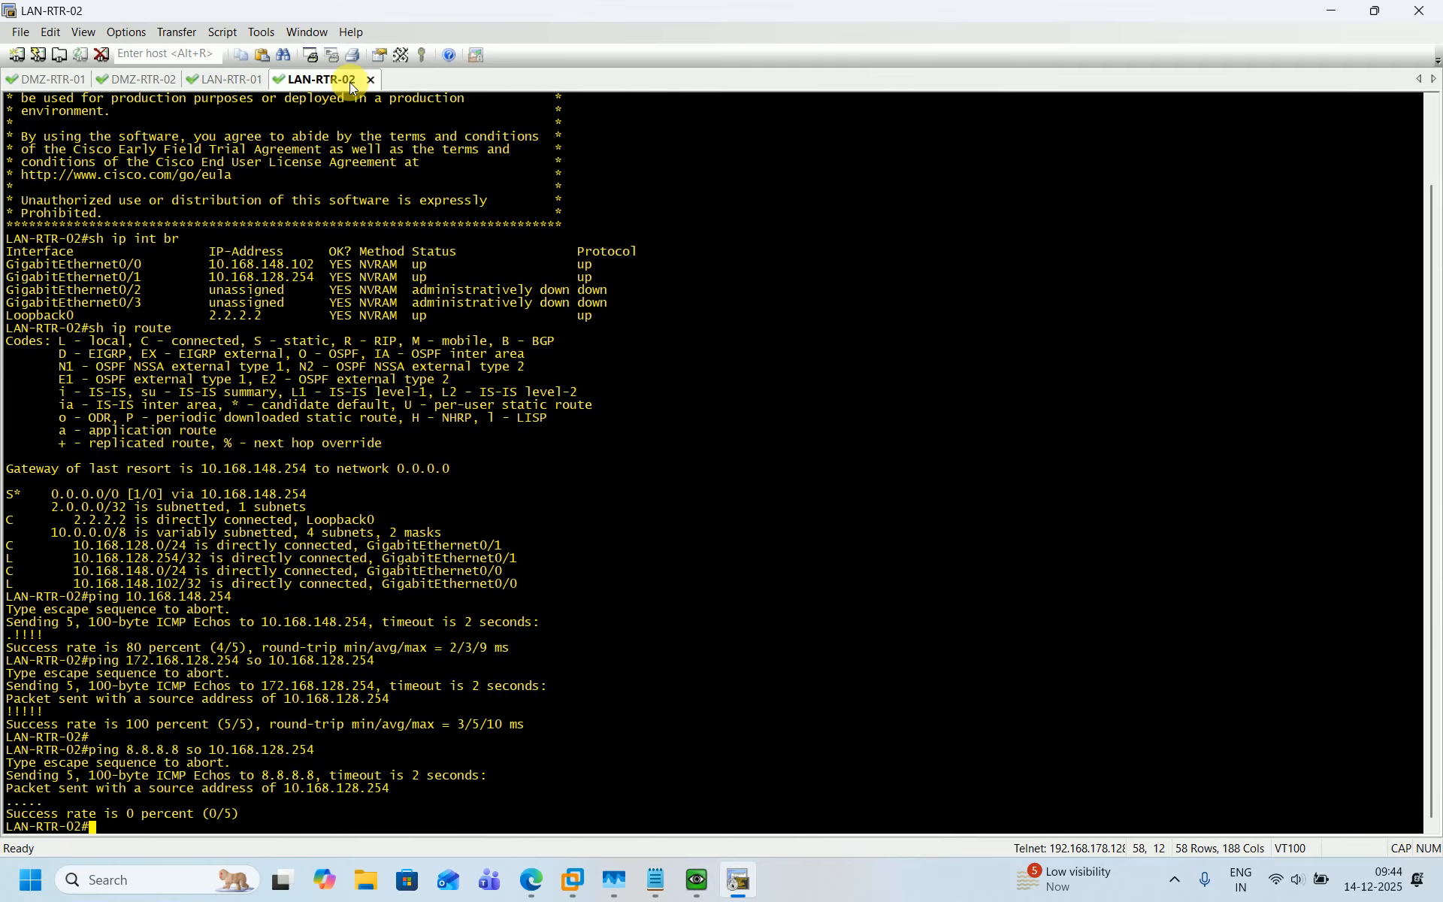
left_click(61, 80)
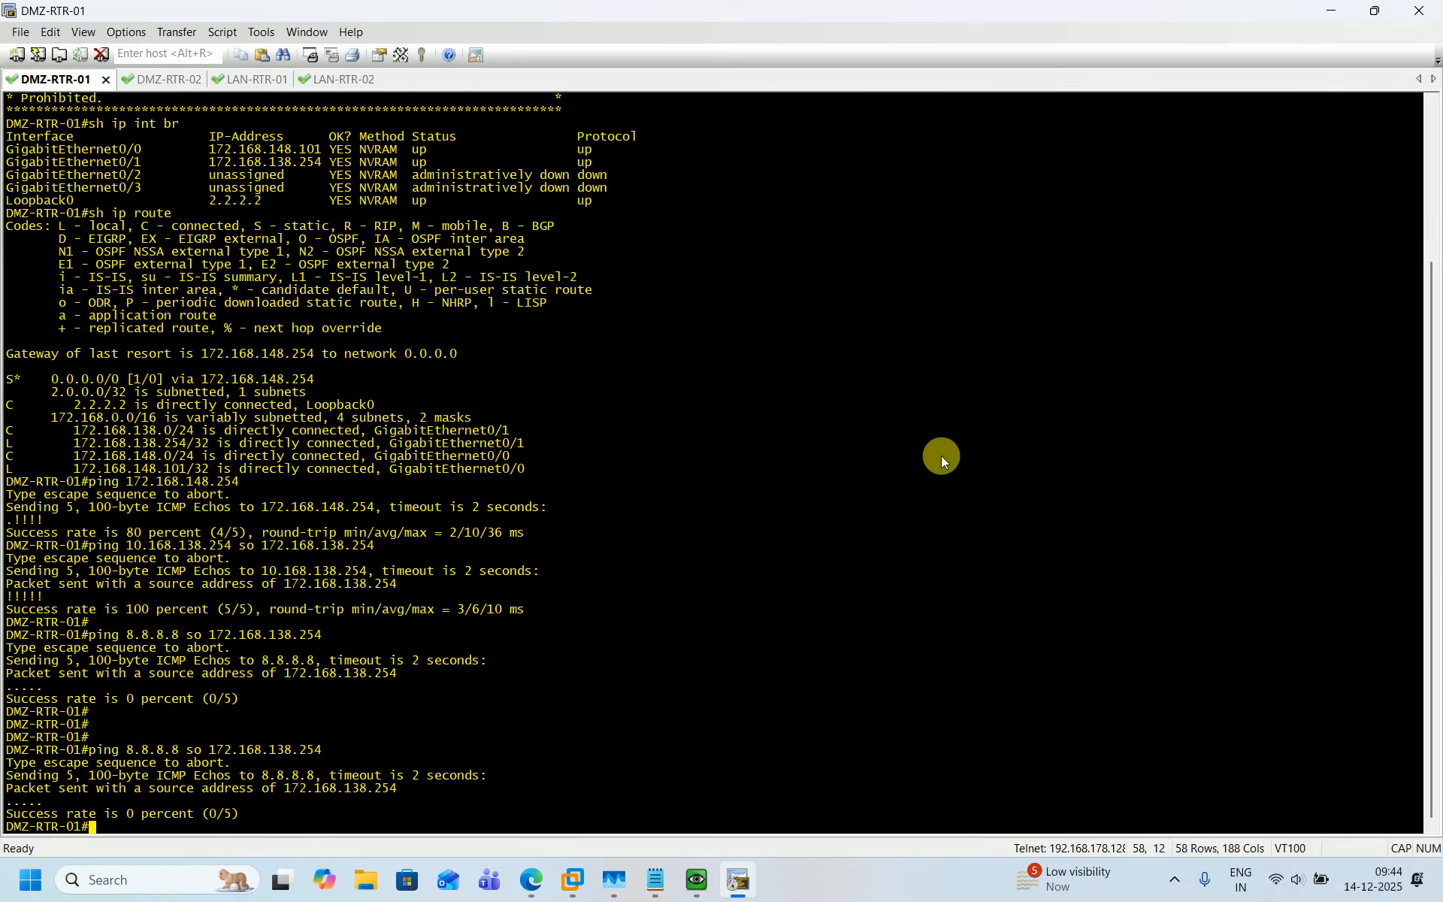
Close the commit status and run show session all in the firewall's QEMU console.
left_click(532, 886)
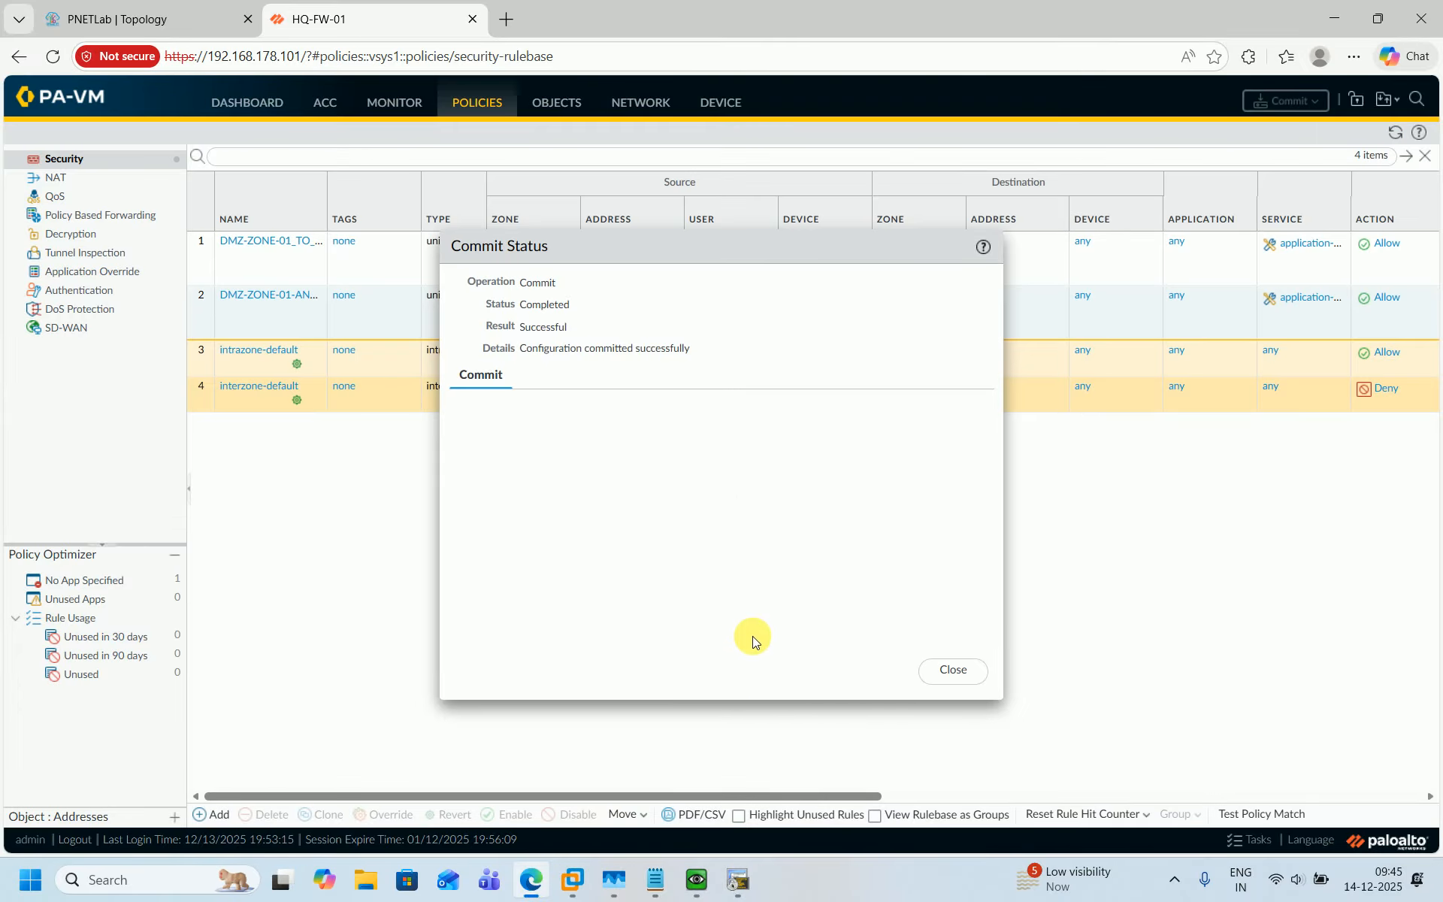
left_click(944, 676)
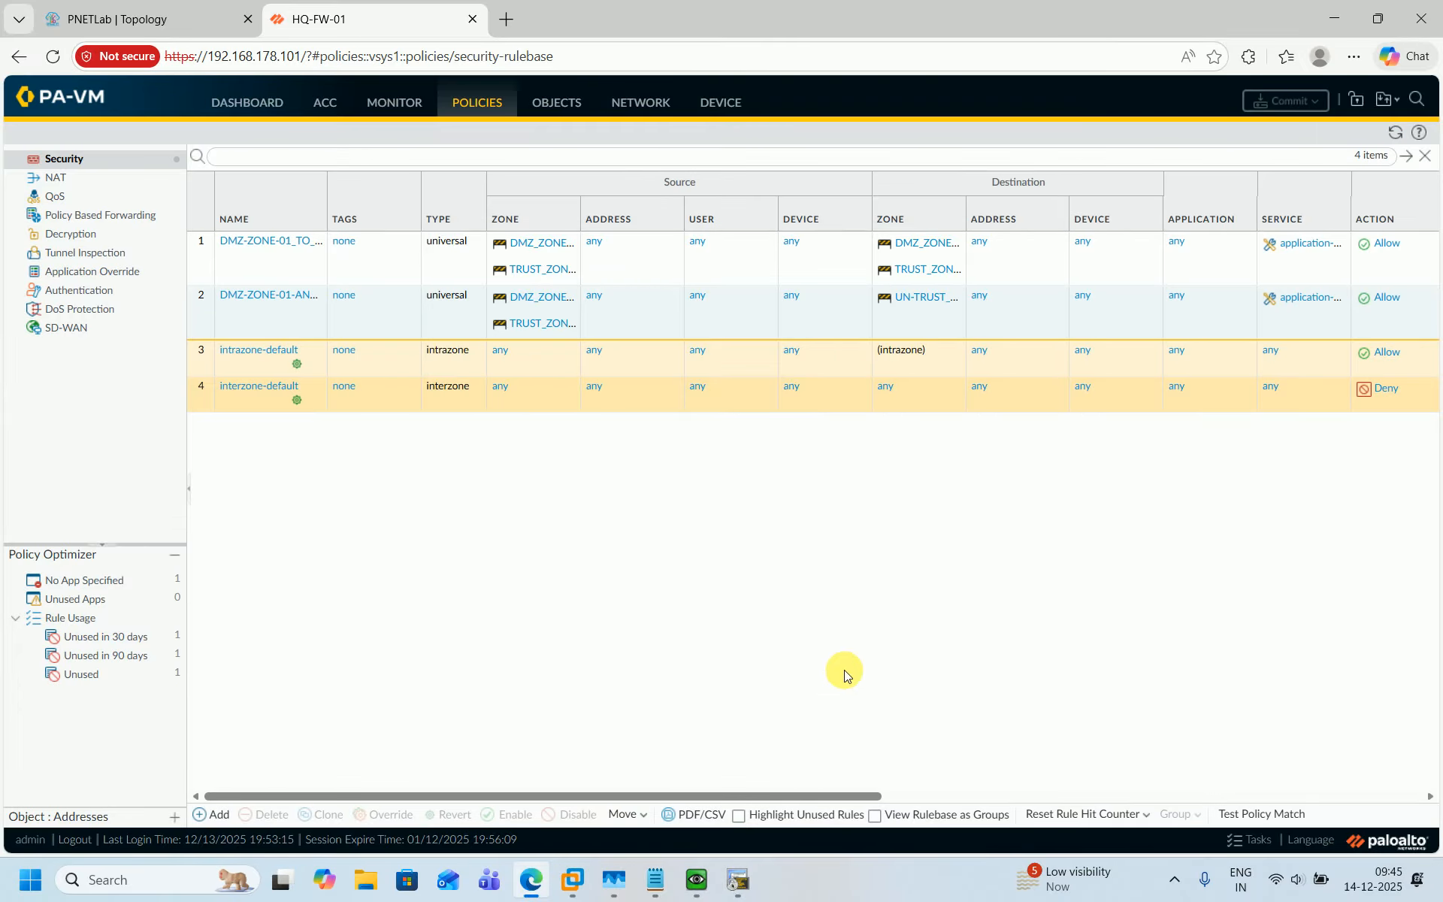
left_click(684, 881)
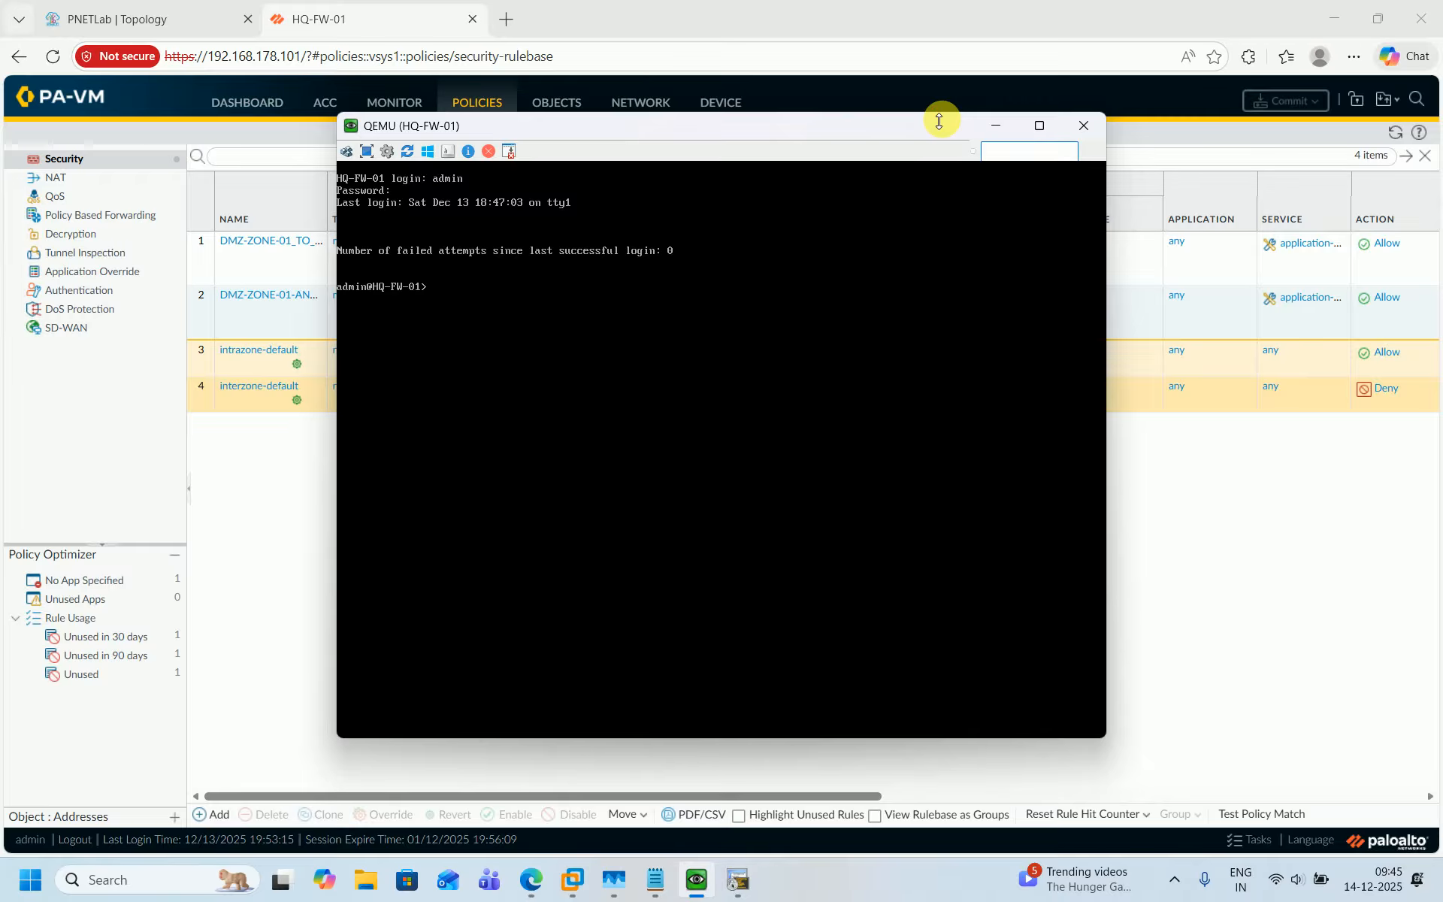
left_click_drag(938, 120, 938, 195)
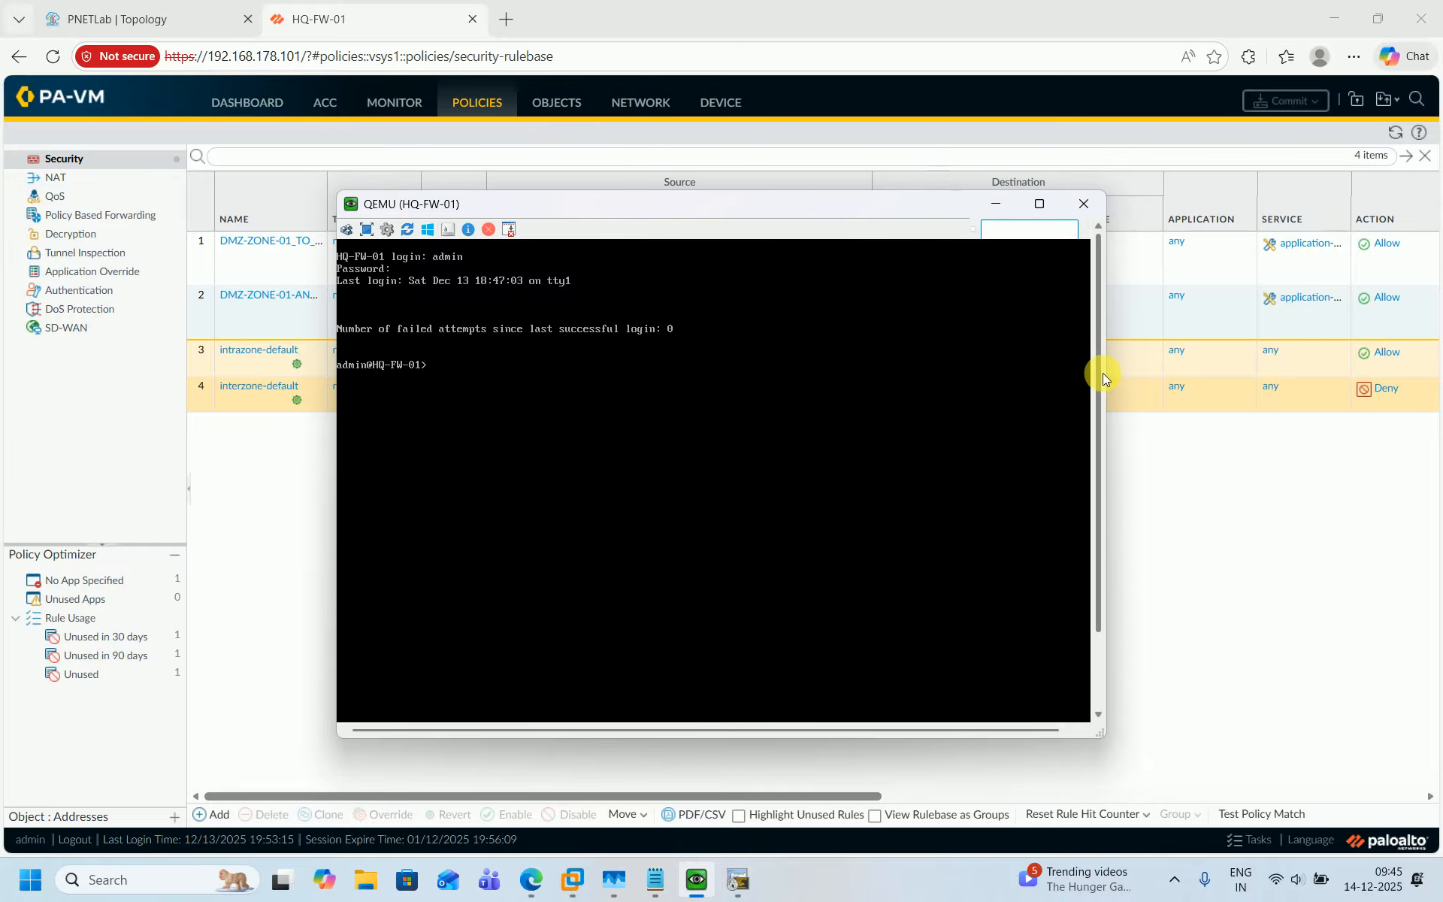
left_click_drag(1103, 373, 1121, 378)
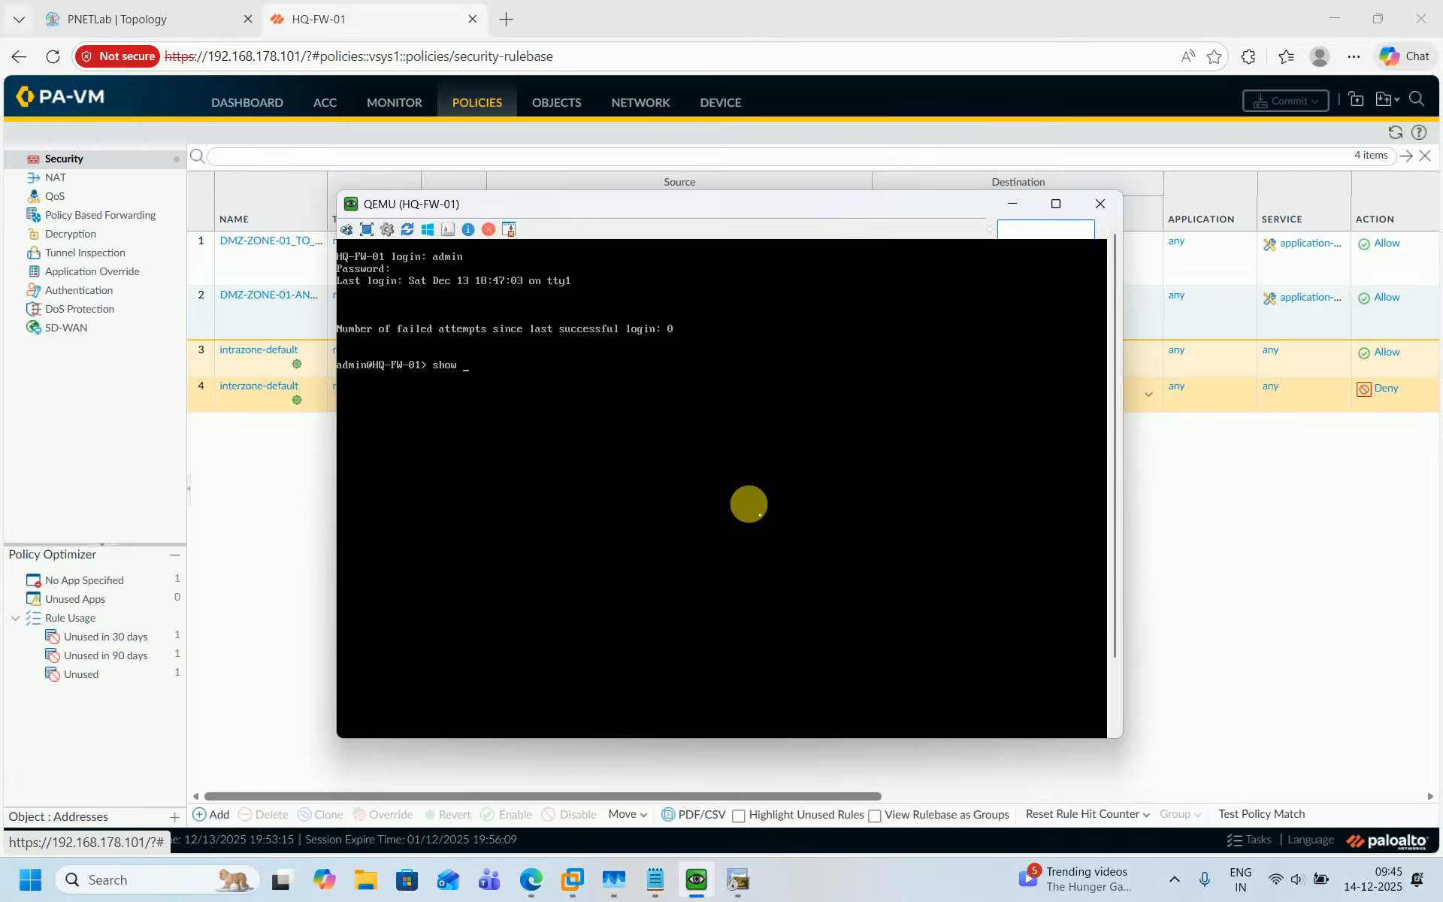
type("sion all")
key("Return")
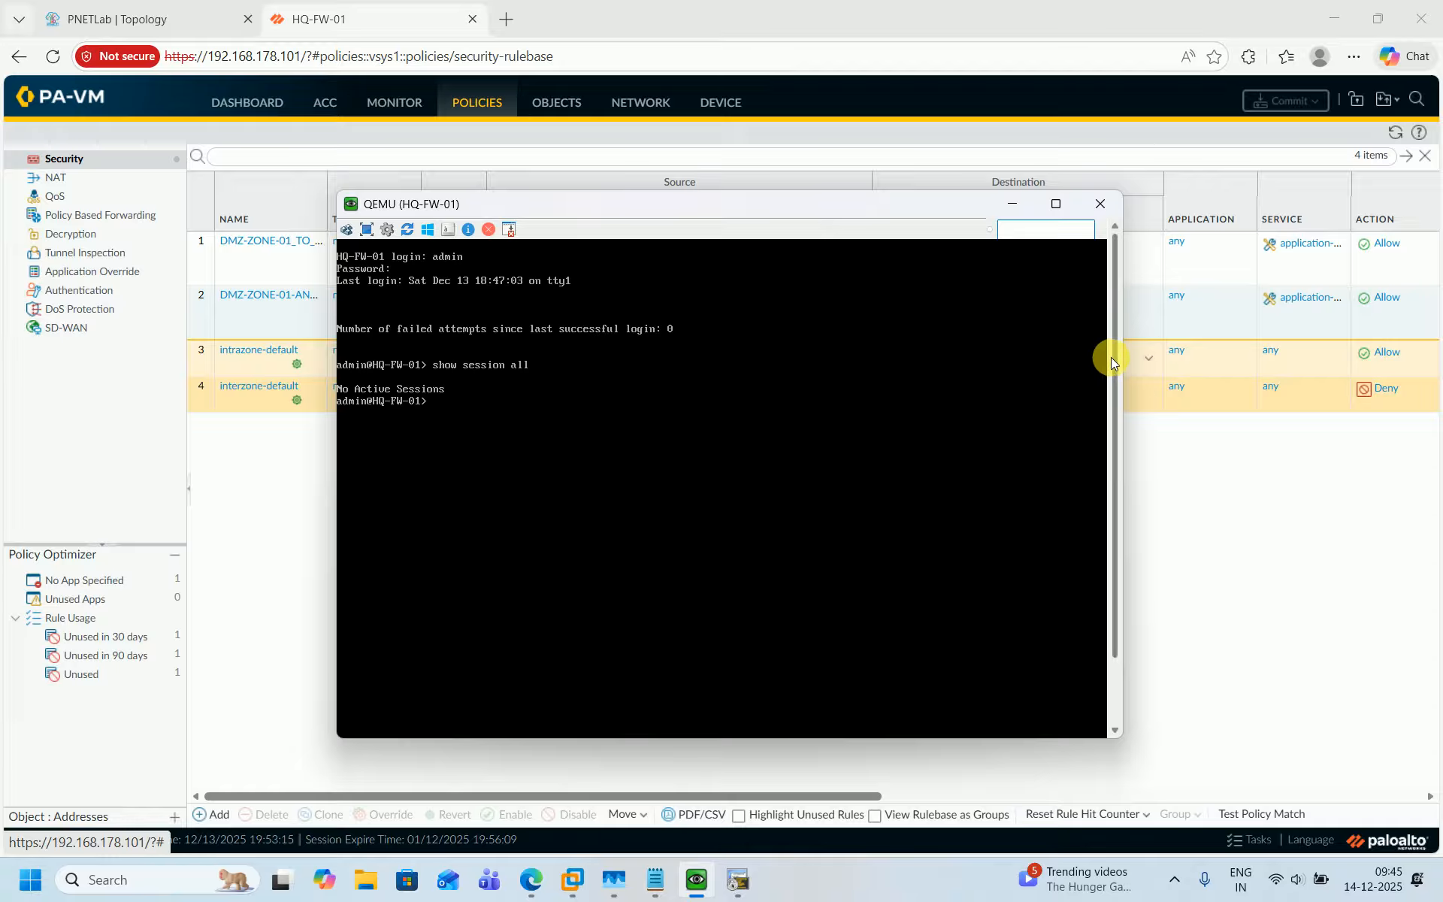
Ping 8.8.8.8 from DMZ-RTR-01 using source address 172.168.138.254.
left_click_drag(1114, 351, 1107, 461)
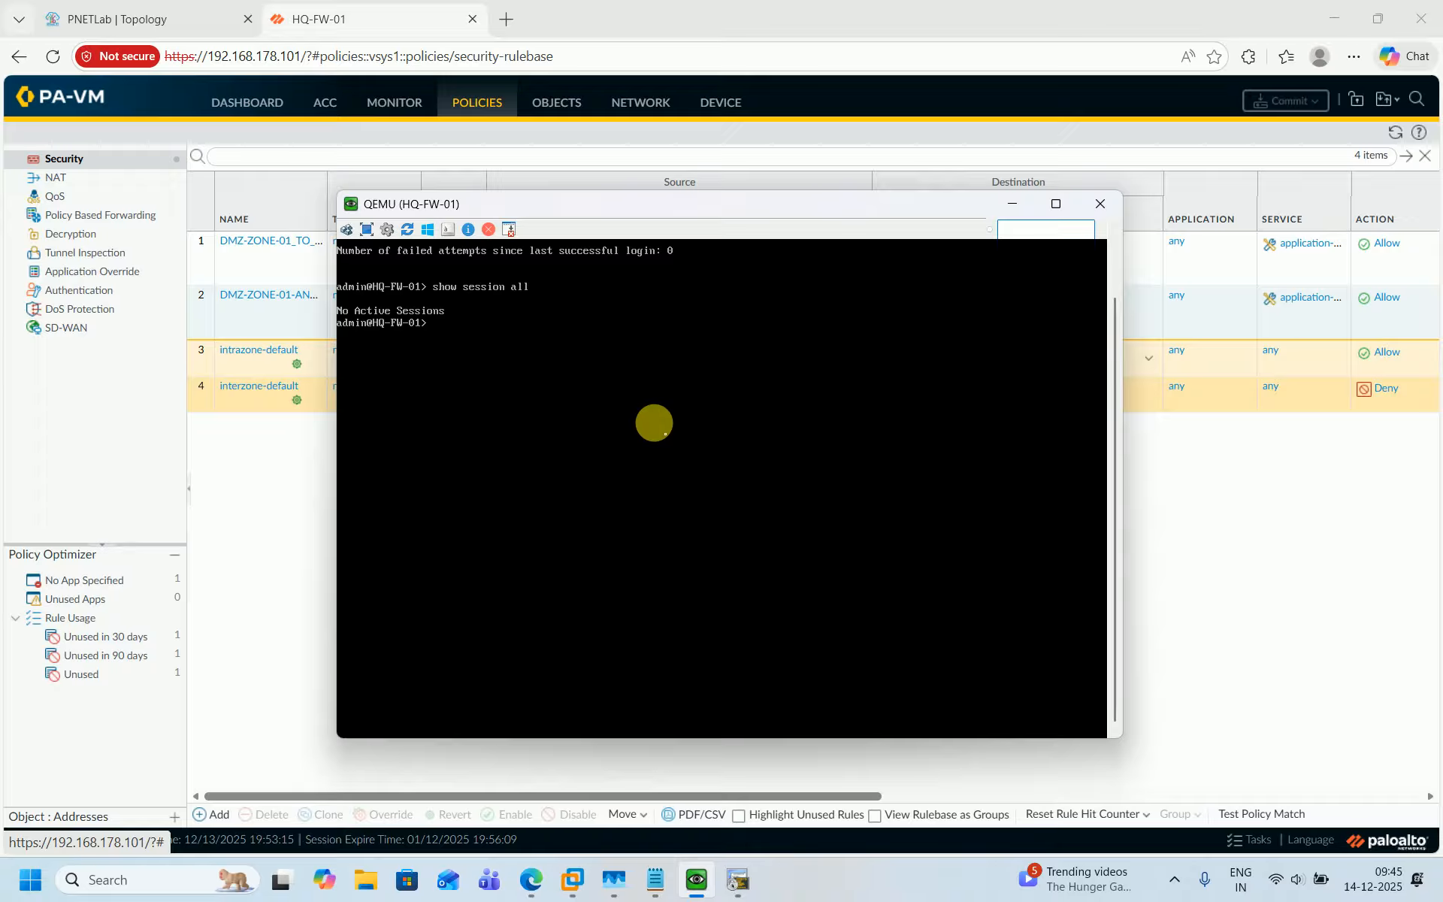
key("Up")
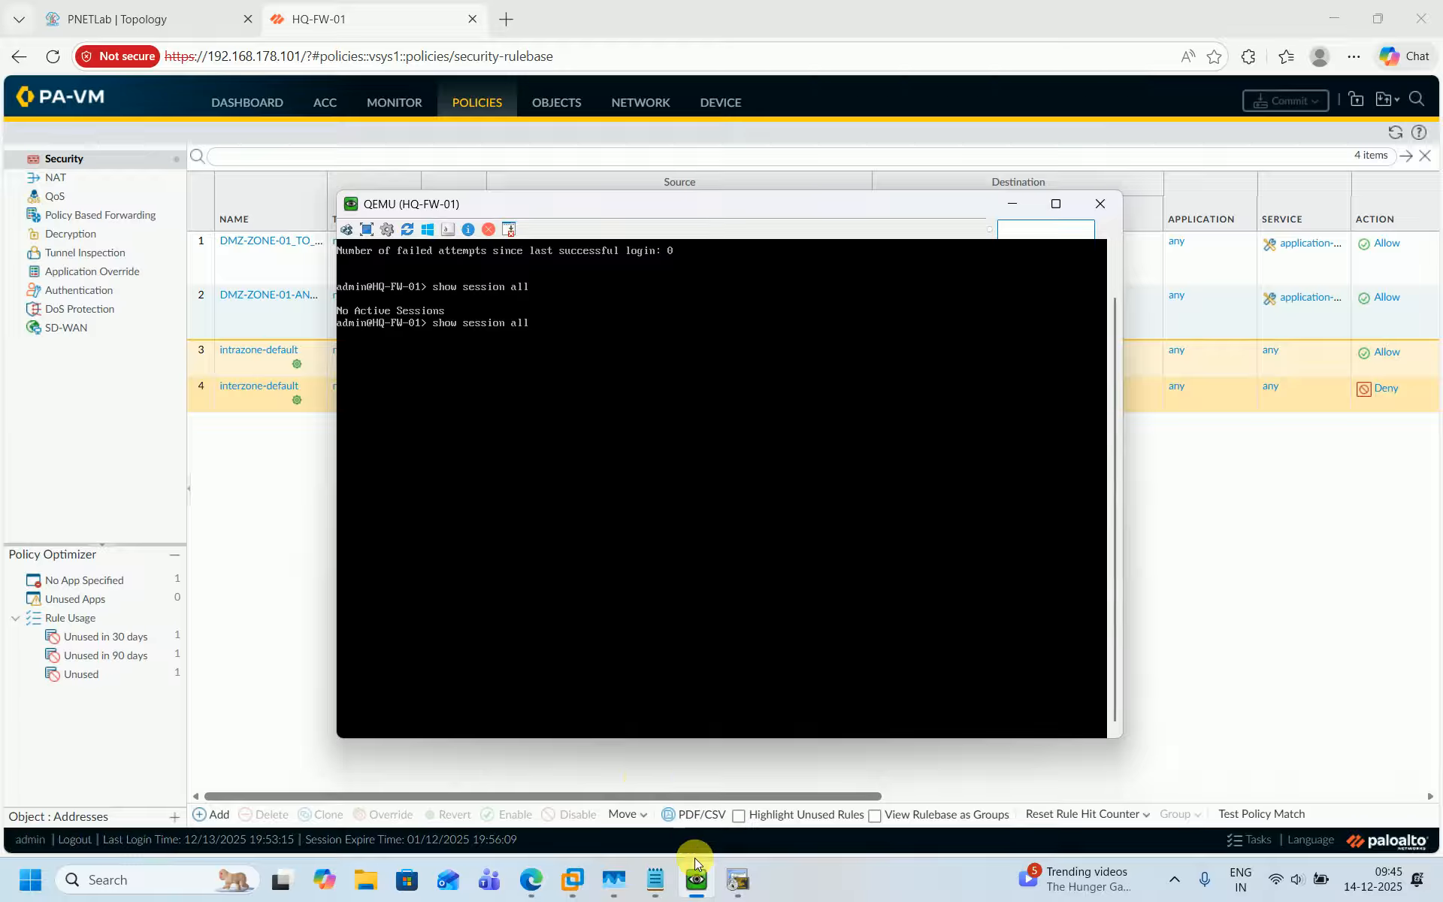
left_click(735, 883)
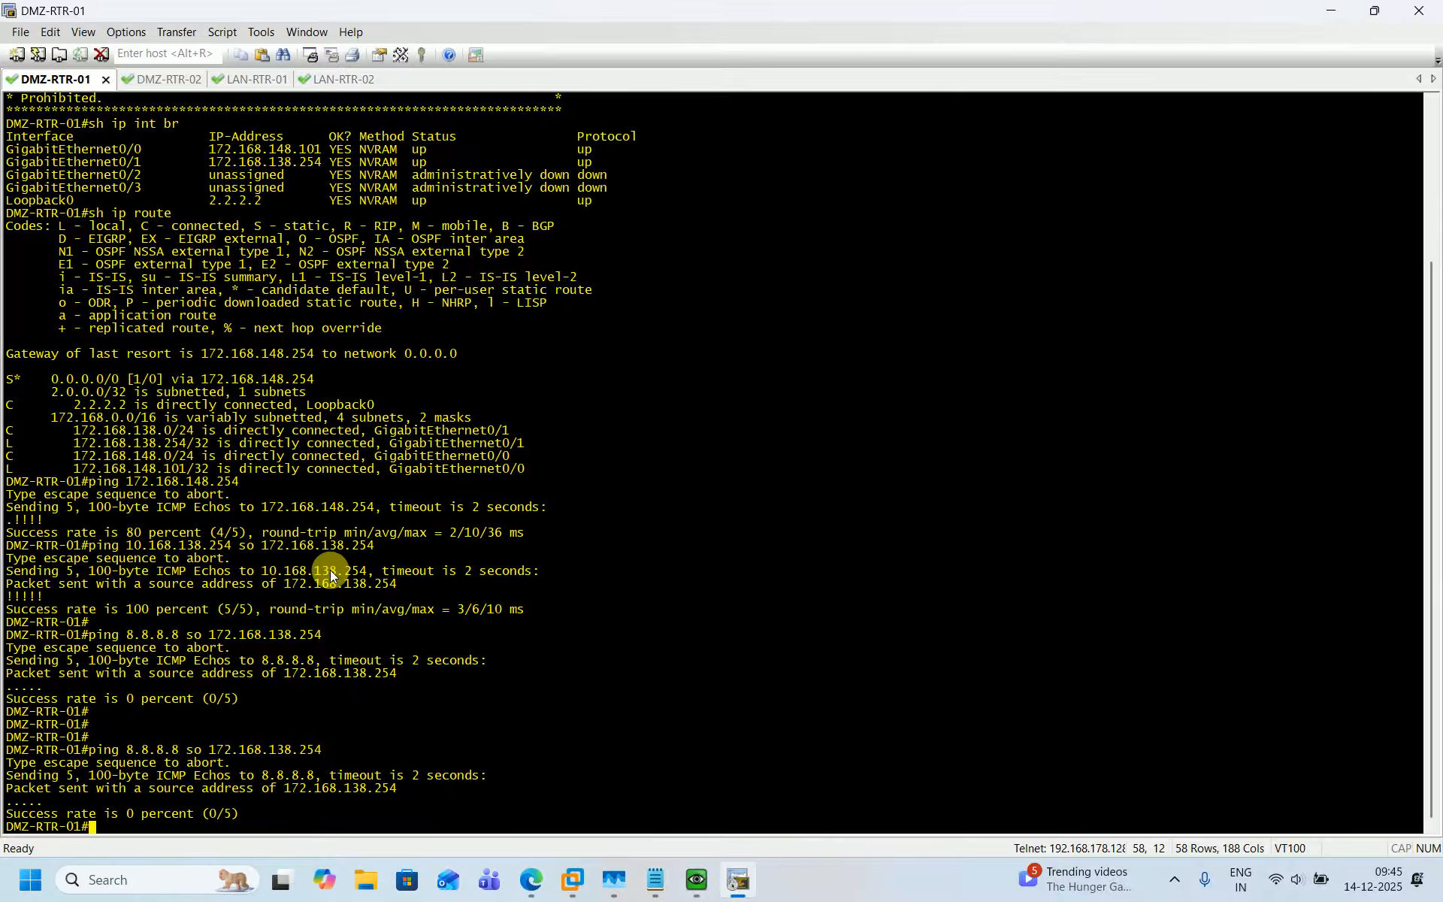
key("Return")
key("Return")
key("Return")
key("Return")
key("Return")
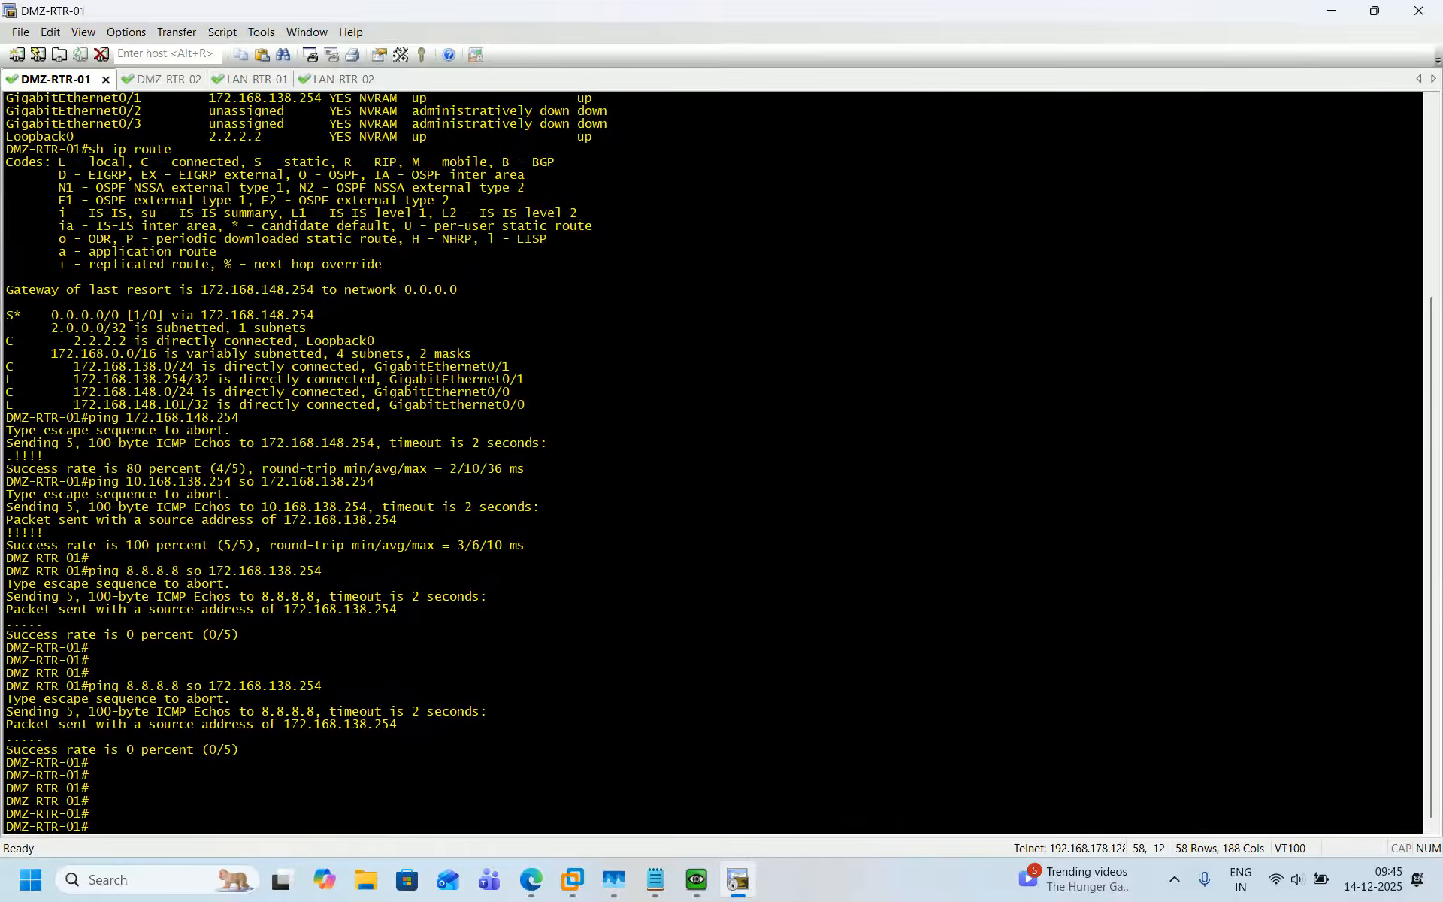
key("Up")
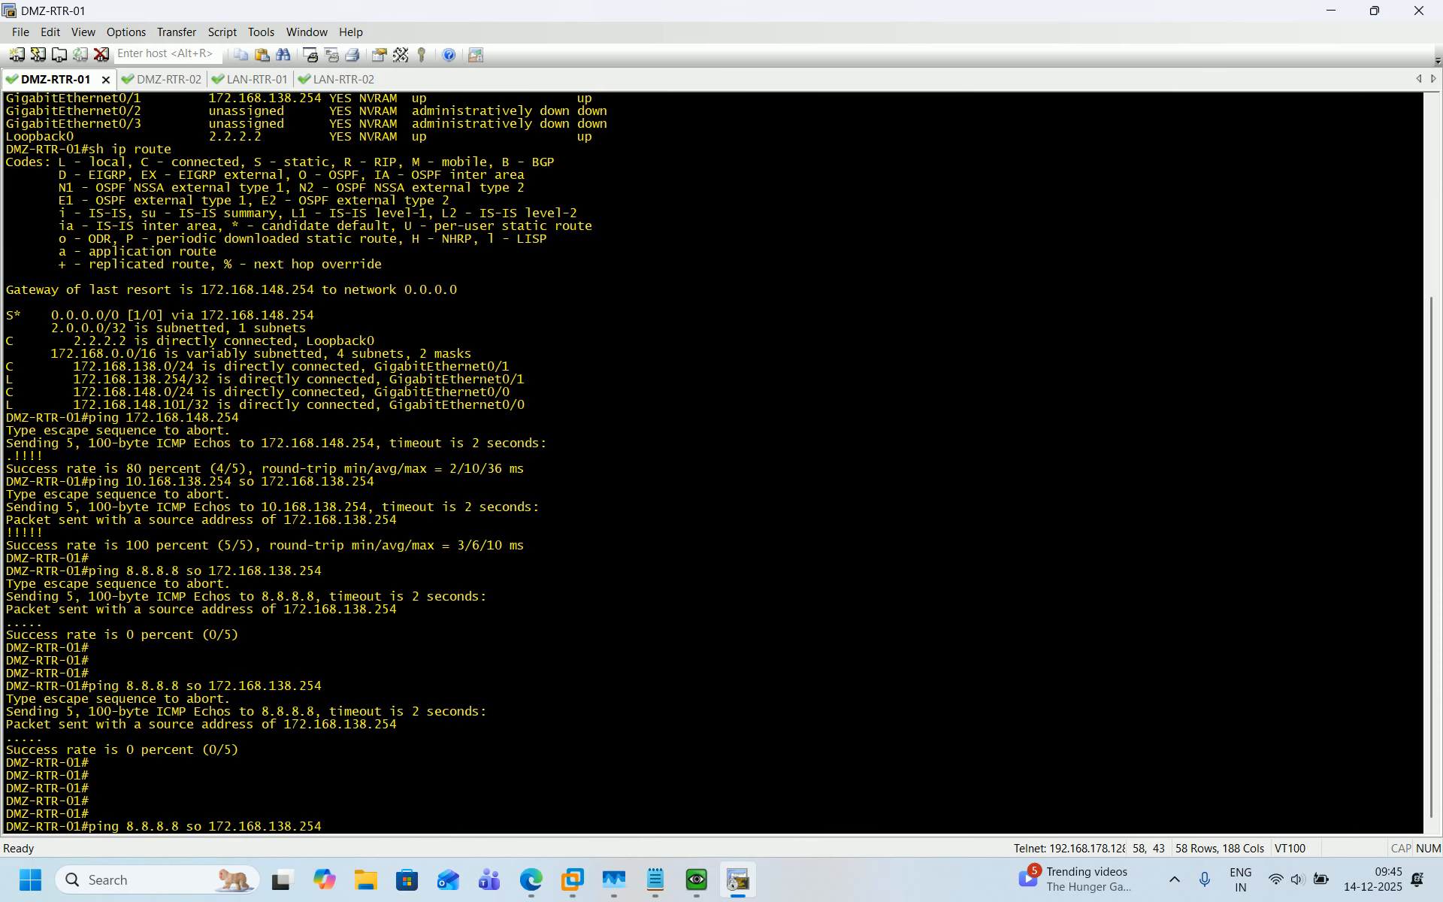
key("Return")
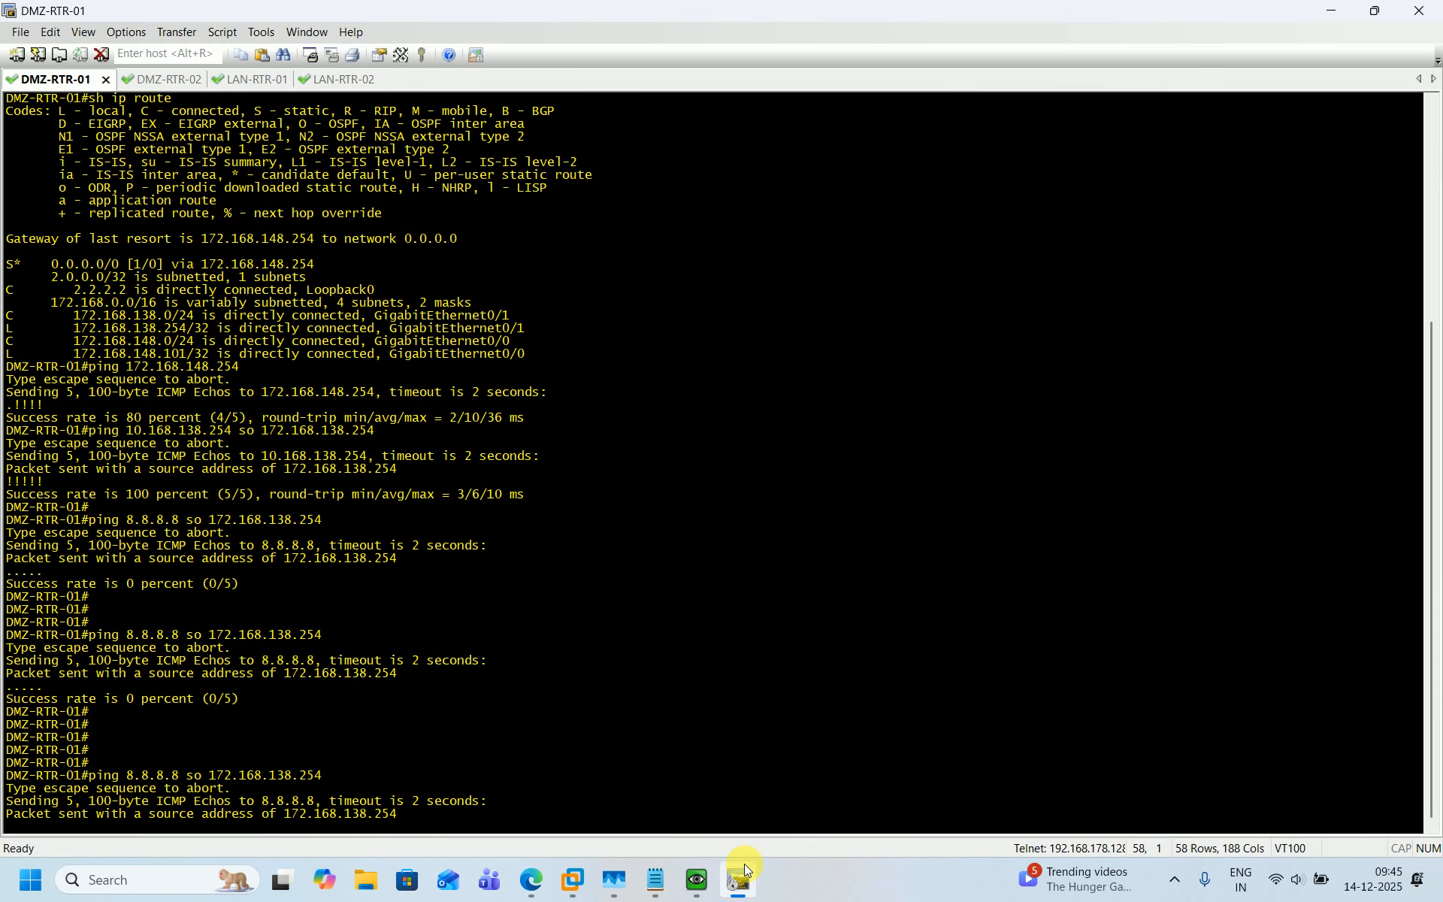
Run show session all again in the firewall's QEMU console.
mouse_move(744, 869)
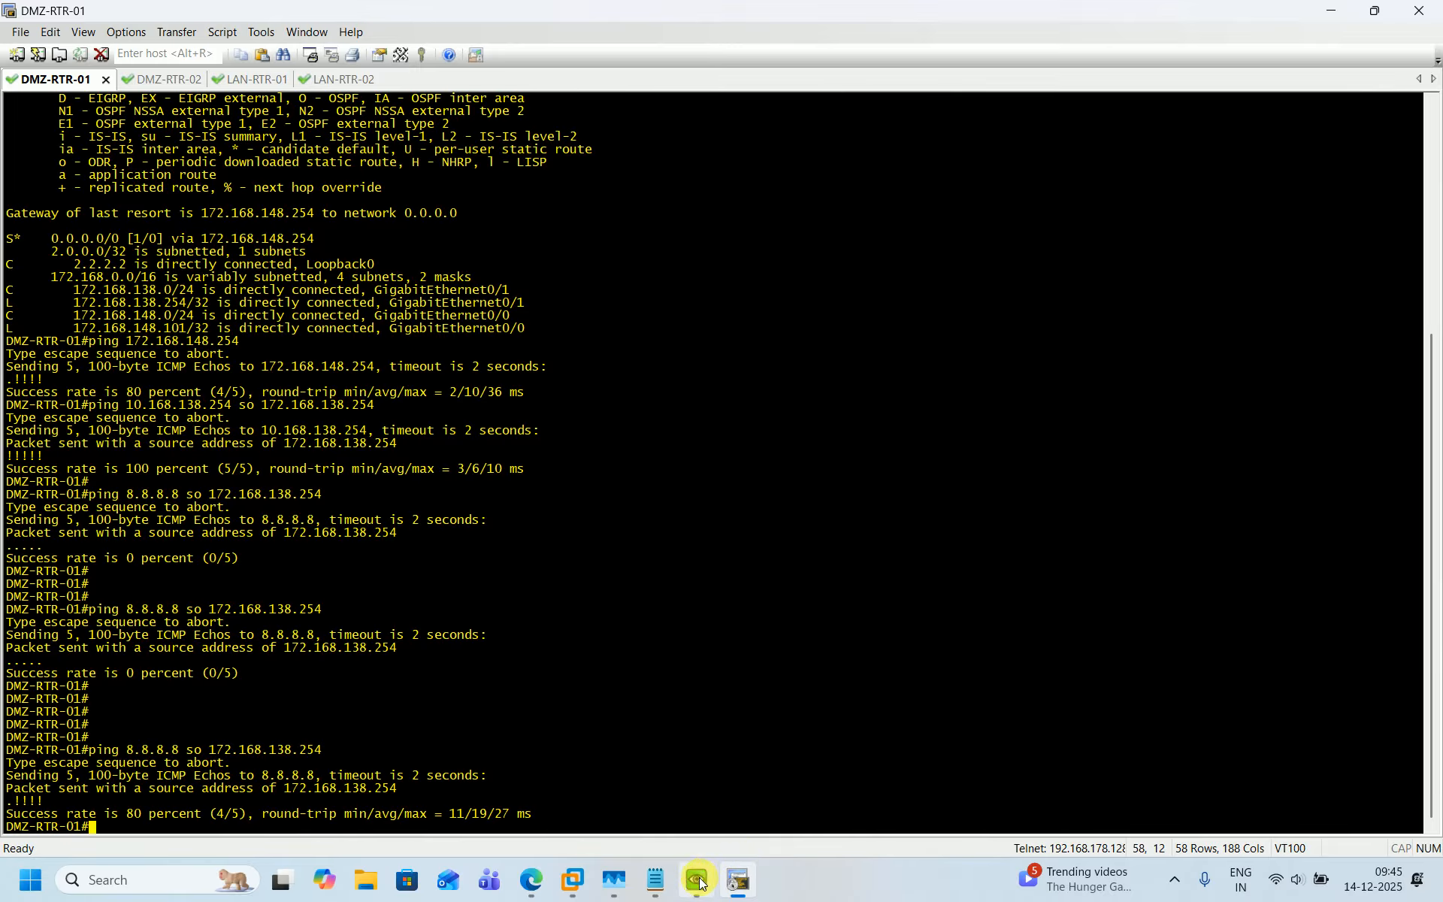
left_click(698, 879)
key("Return")
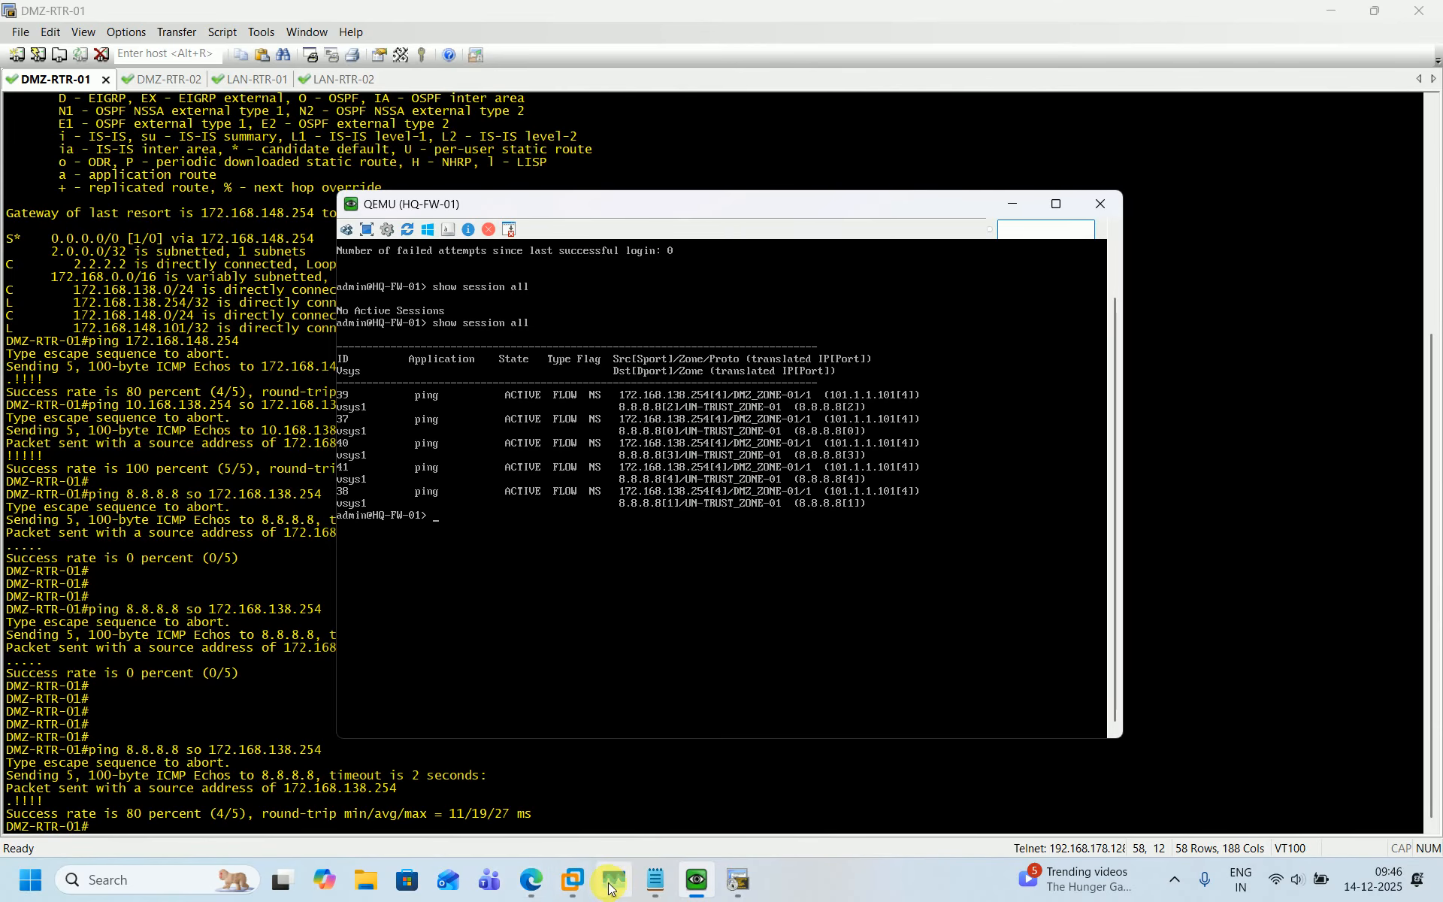
Open the Session Browser under Monitor in the firewall web interface and refresh it.
left_click(531, 883)
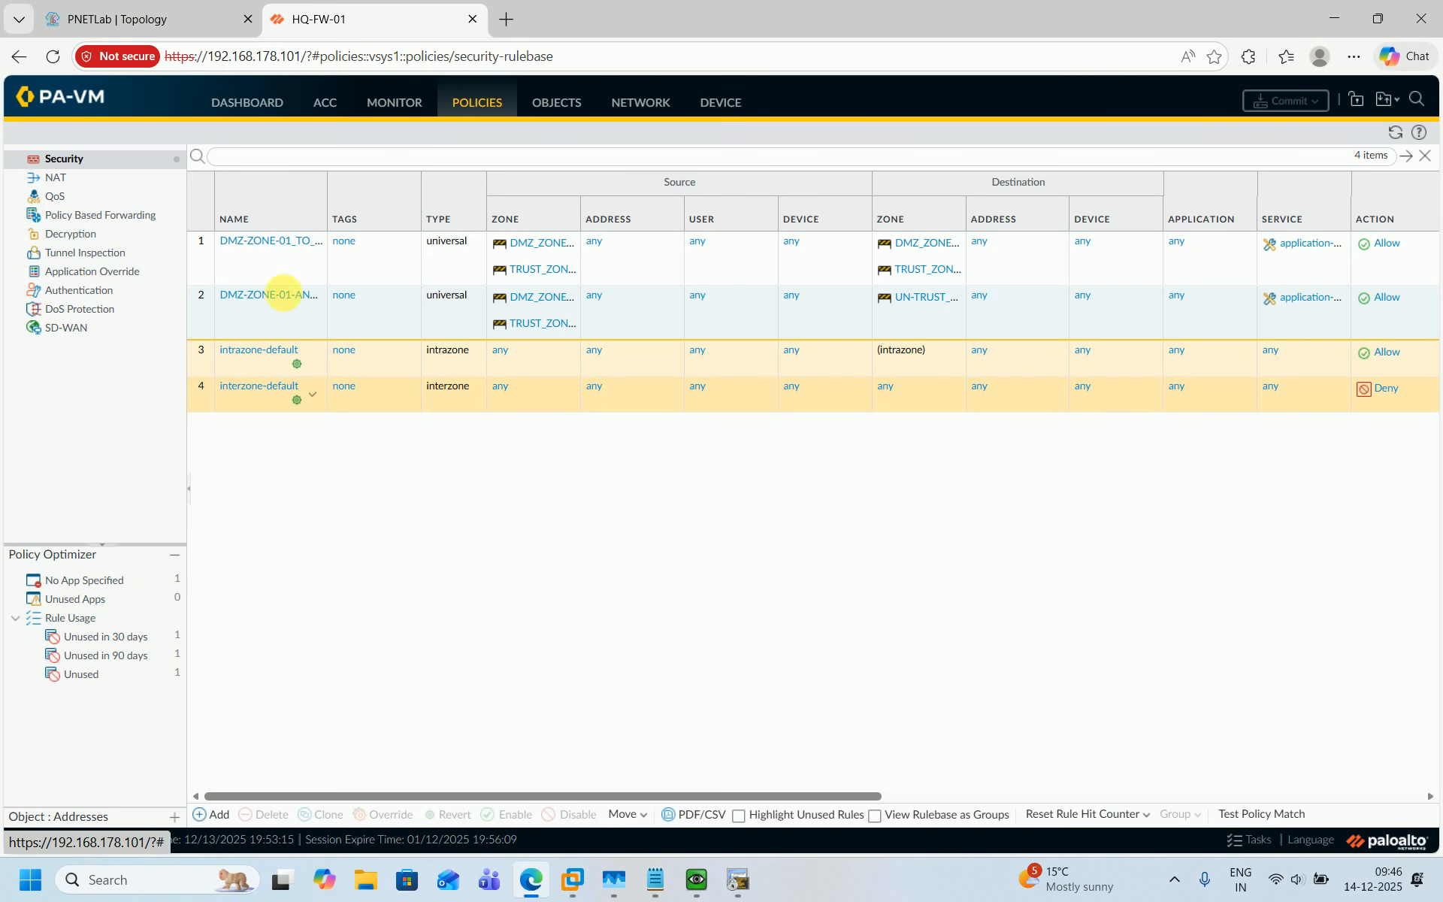
left_click(415, 104)
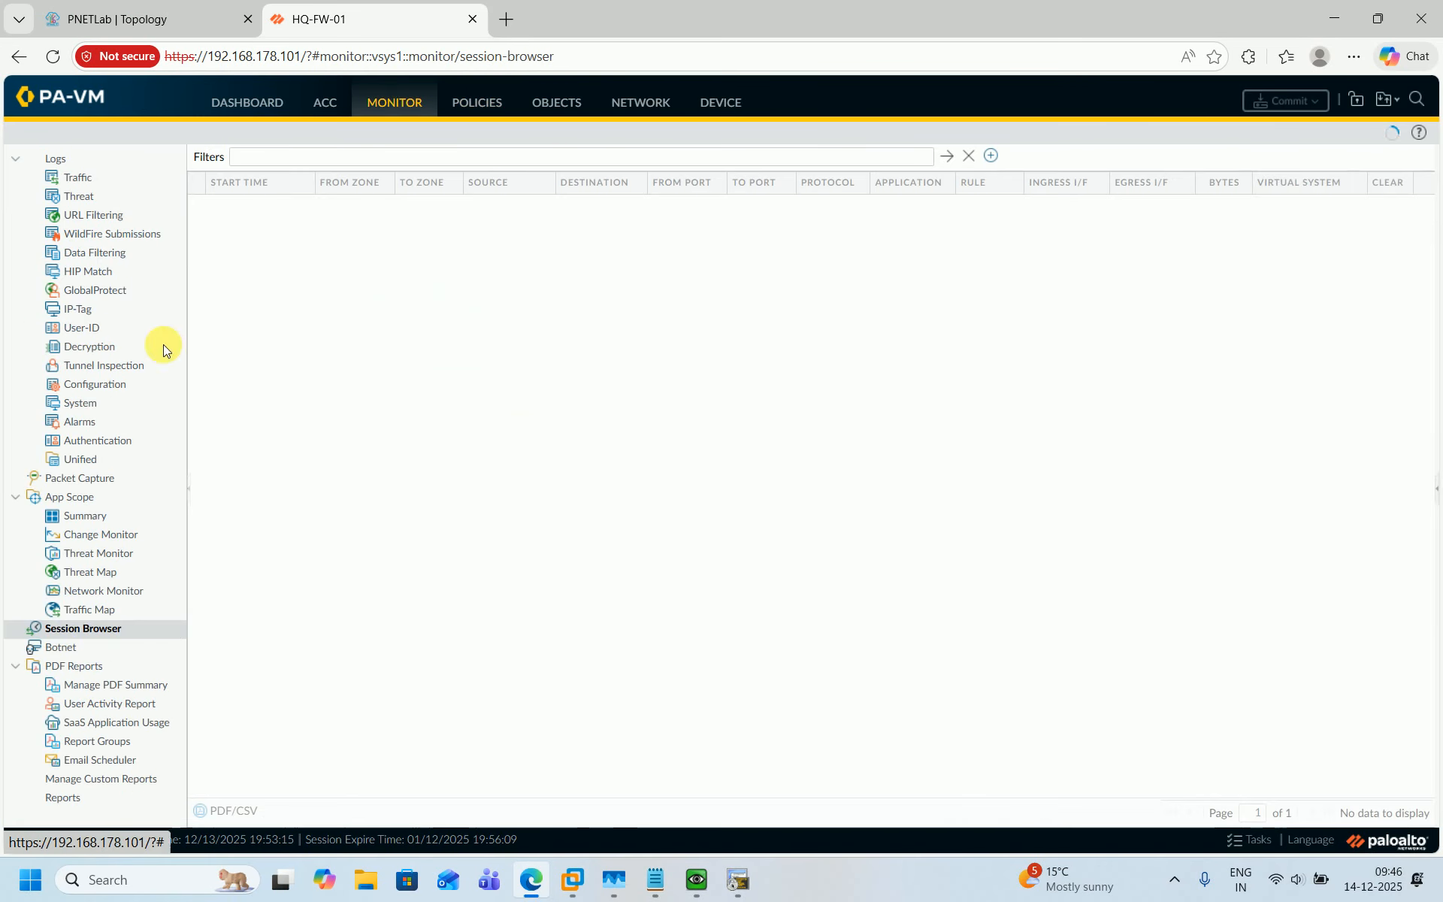
left_click(89, 631)
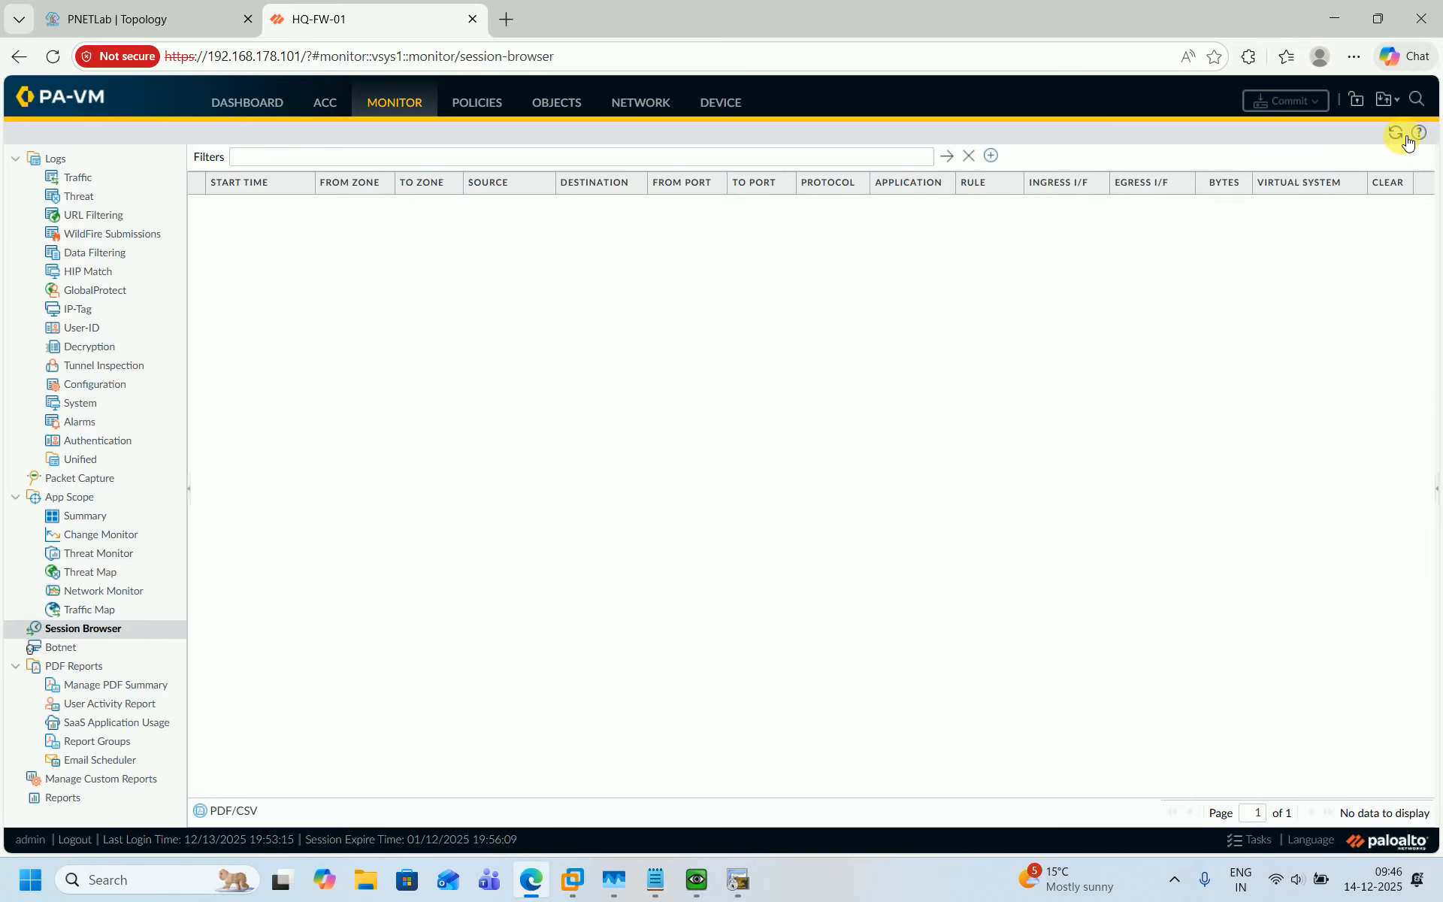
left_click(1404, 138)
Repeat the ping to 8.8.8.8 from DMZ-RTR-01 sourced from 172.168.138.254.
left_click(737, 879)
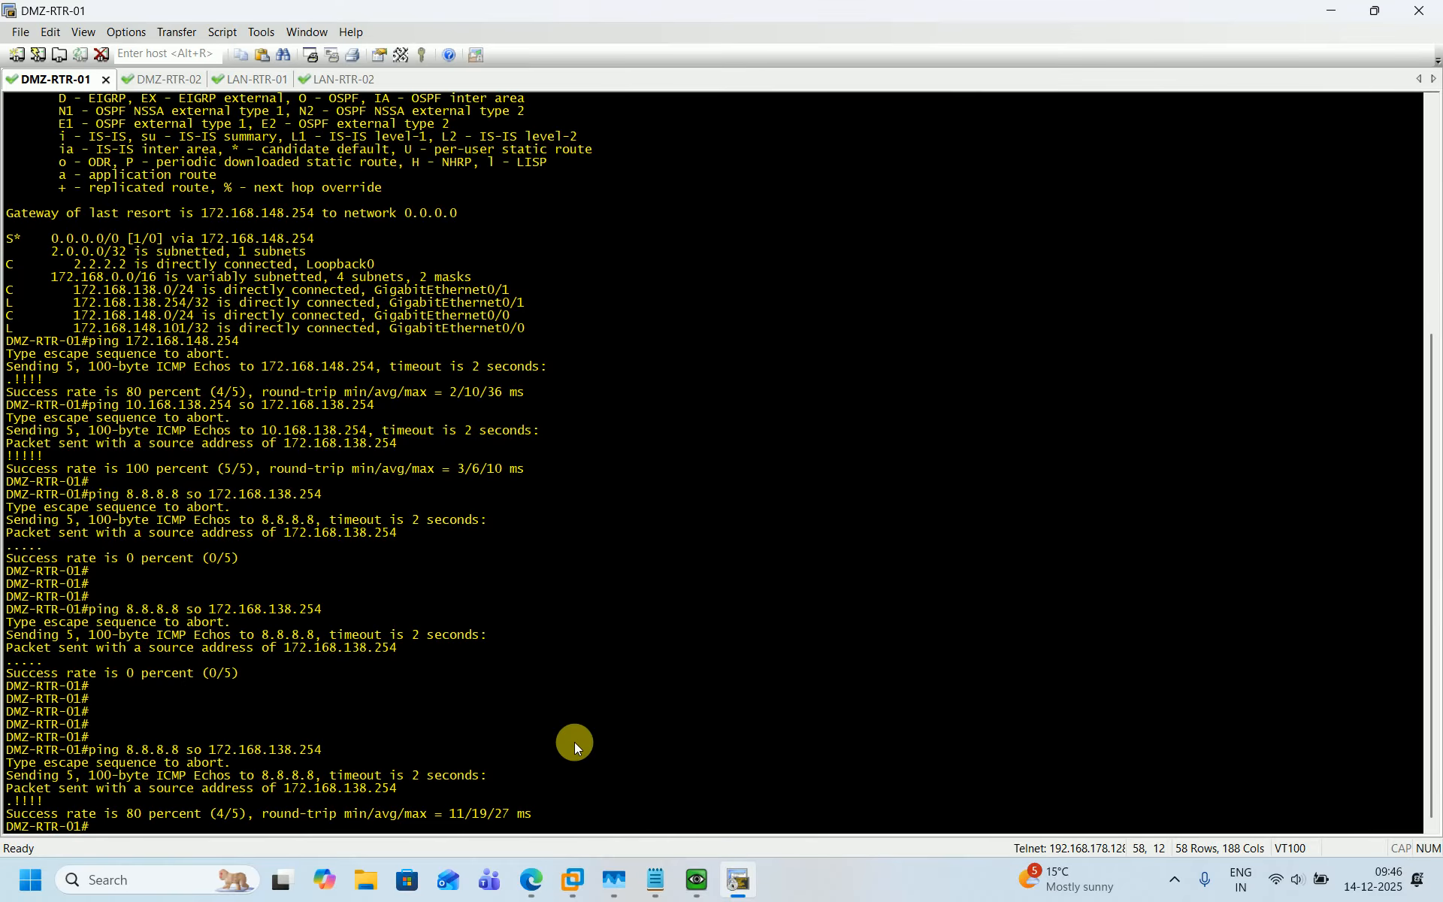
key("Return")
key("Return")
key("Return")
key("Up")
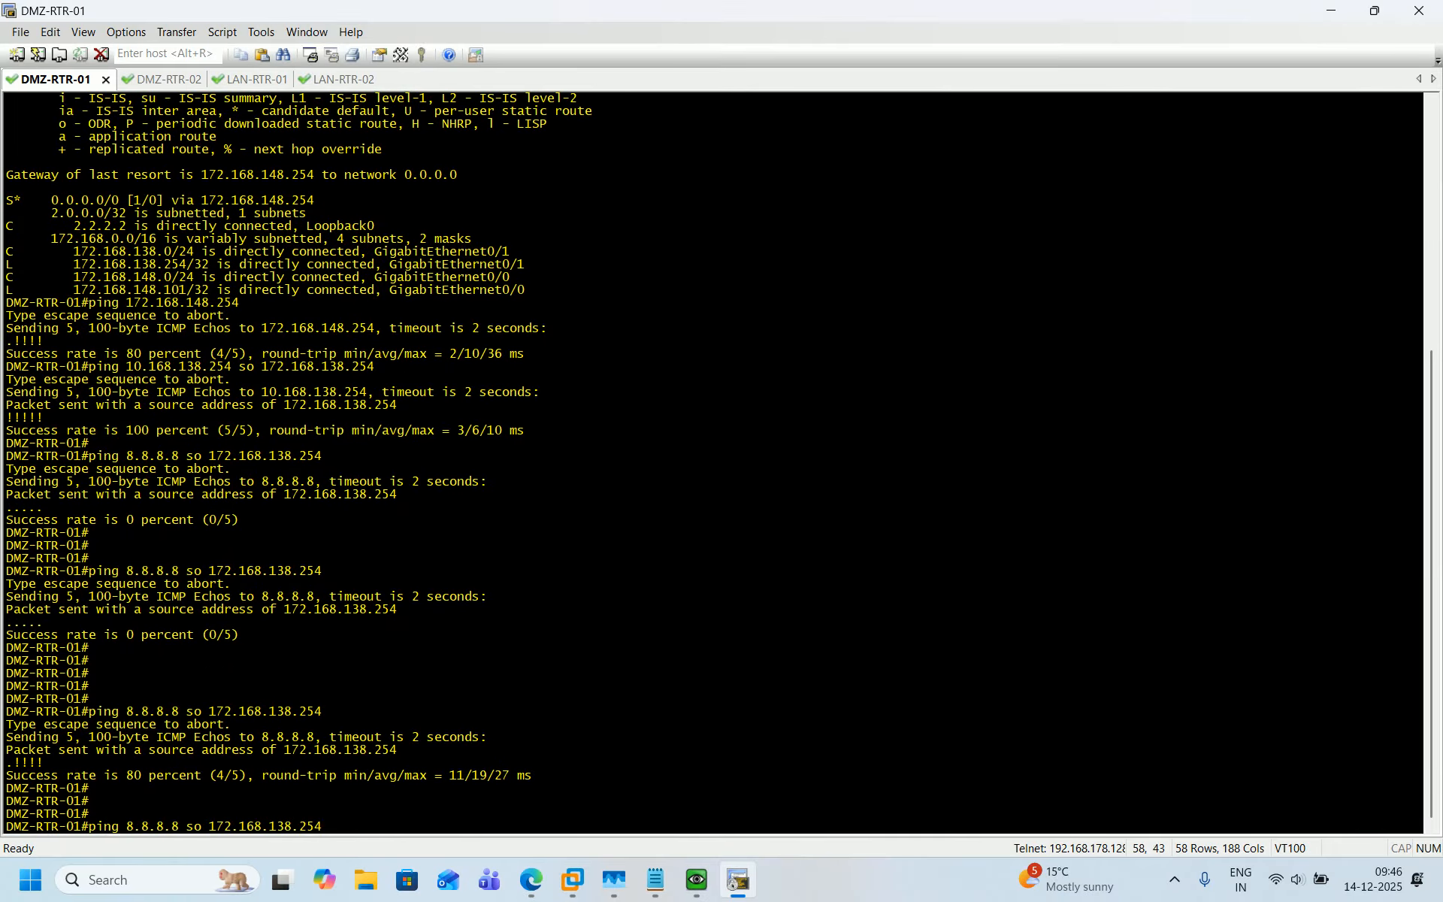
key("Return")
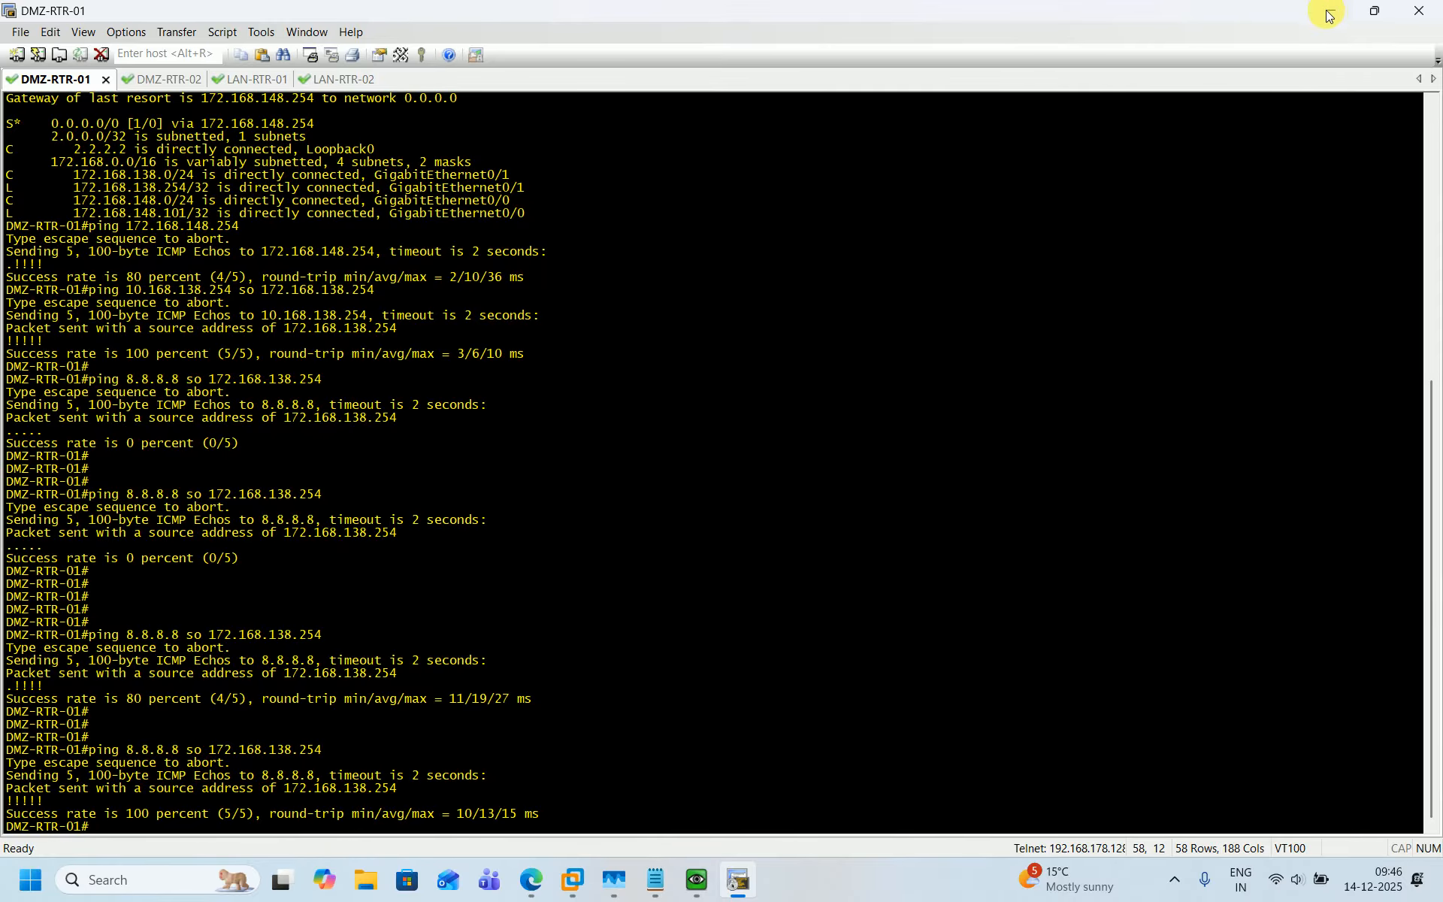
Refresh the Session Browser and expand the first ping session's details.
left_click(1331, 14)
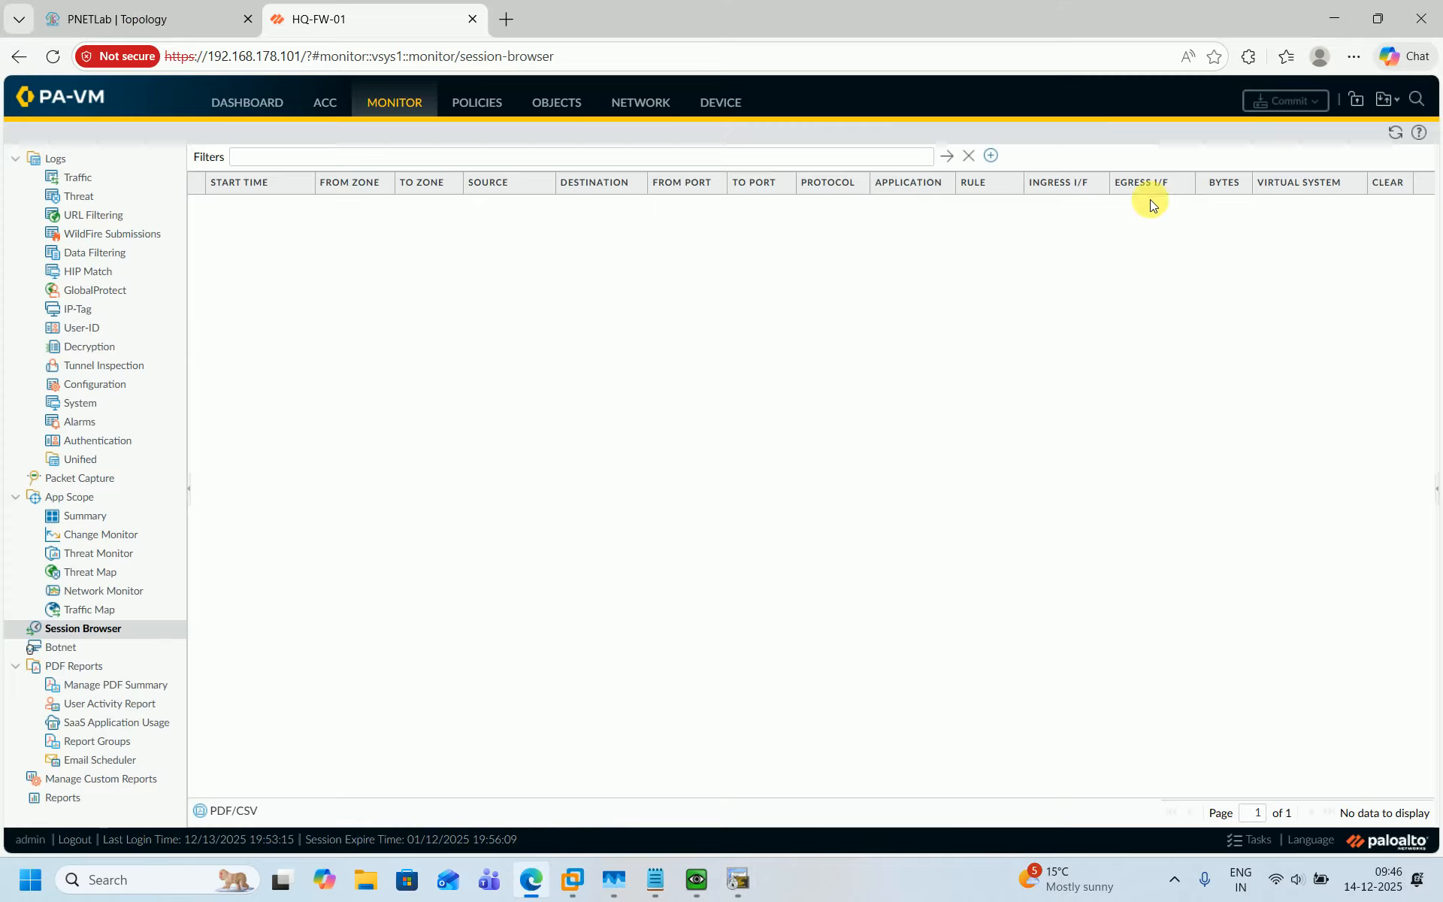
left_click(1397, 134)
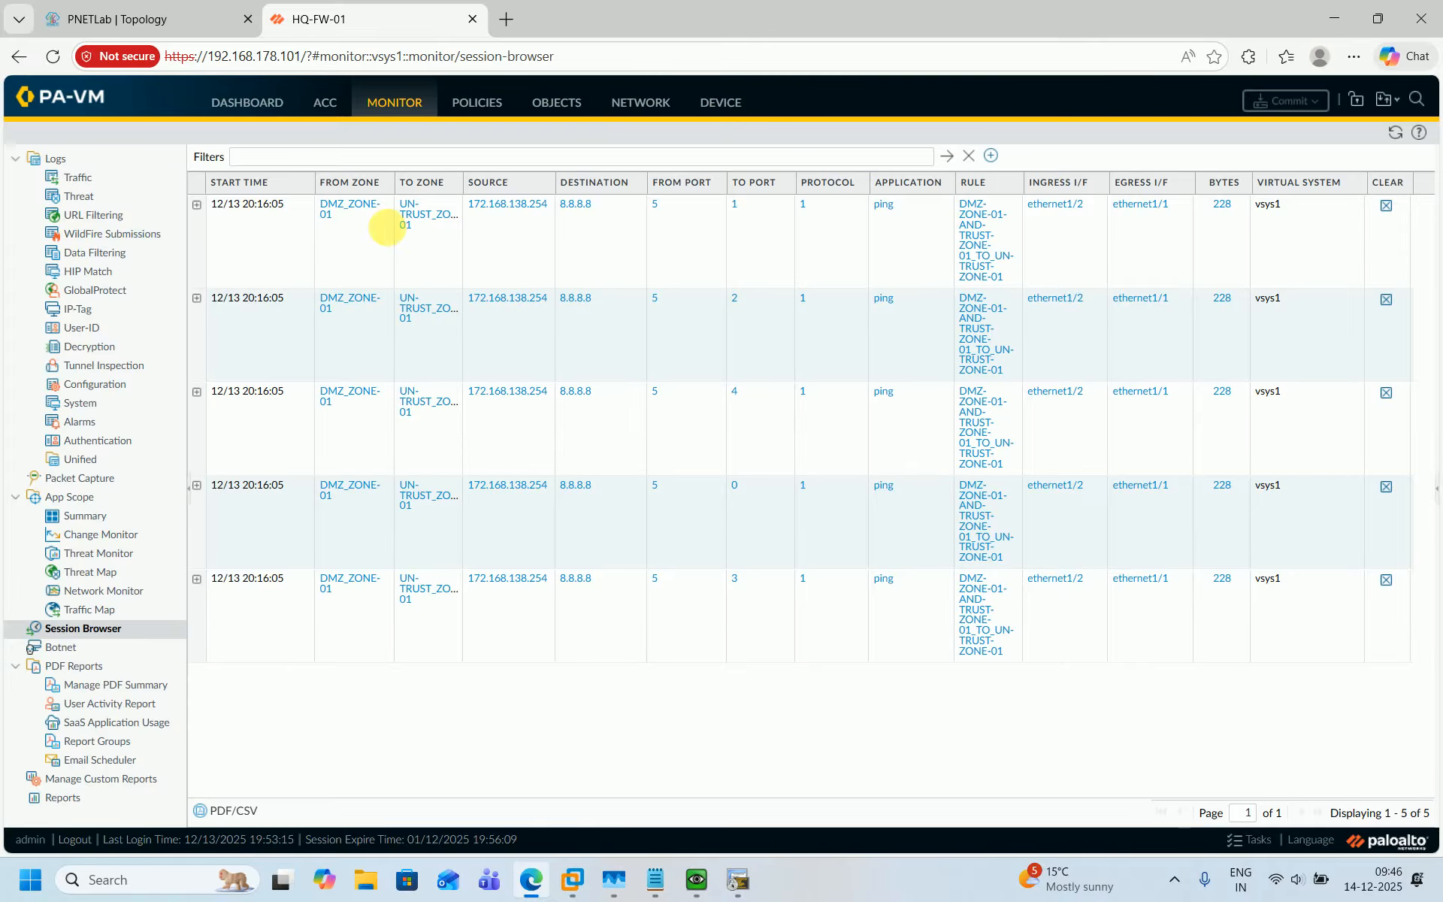
left_click(197, 205)
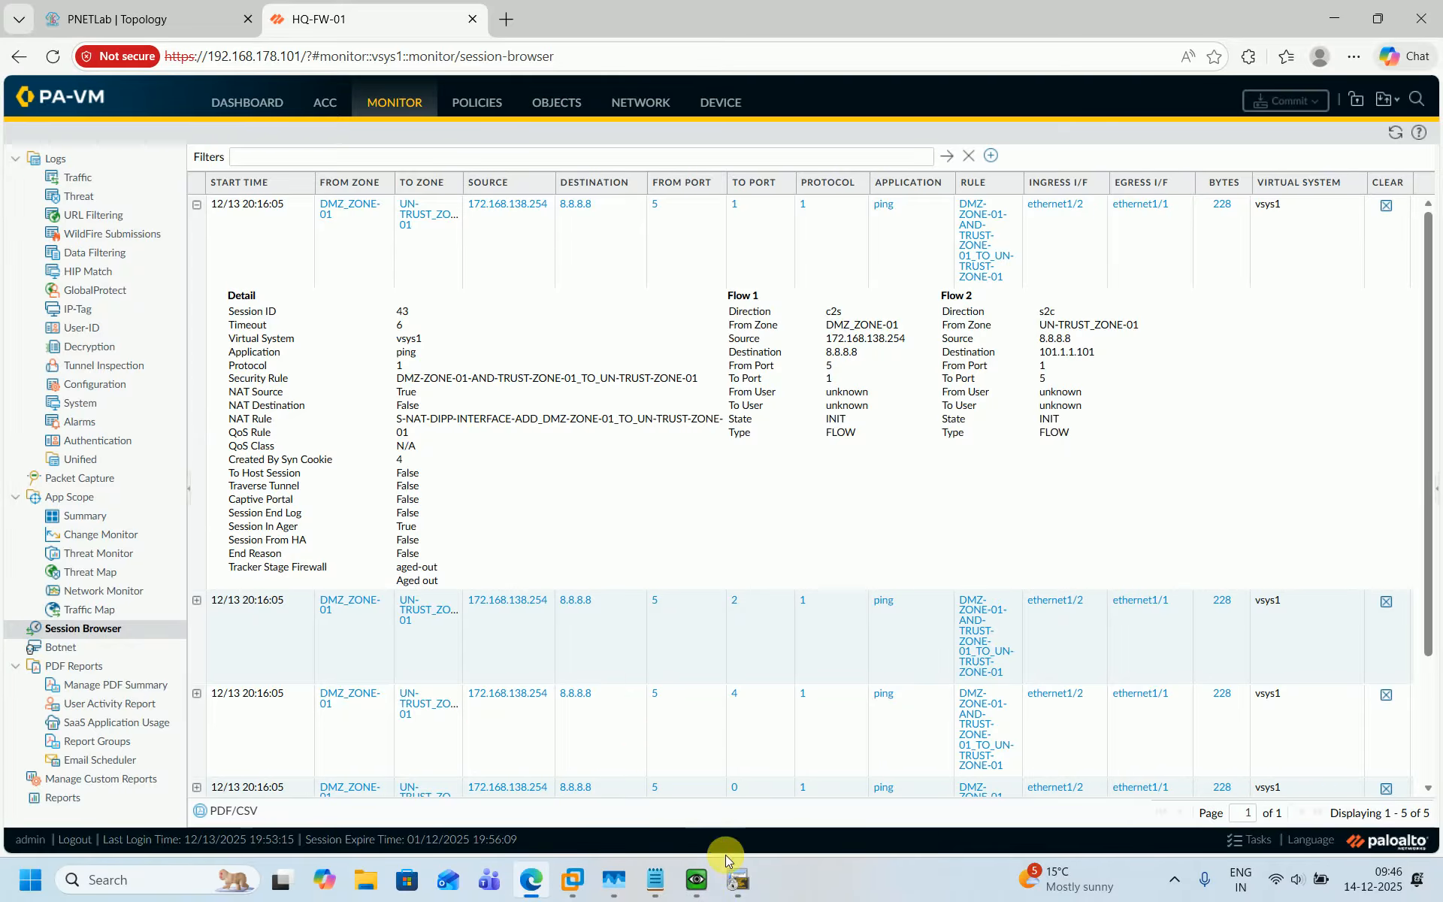
Review the DMZ-RTR-01 ping results alongside the expanded session details.
left_click(738, 879)
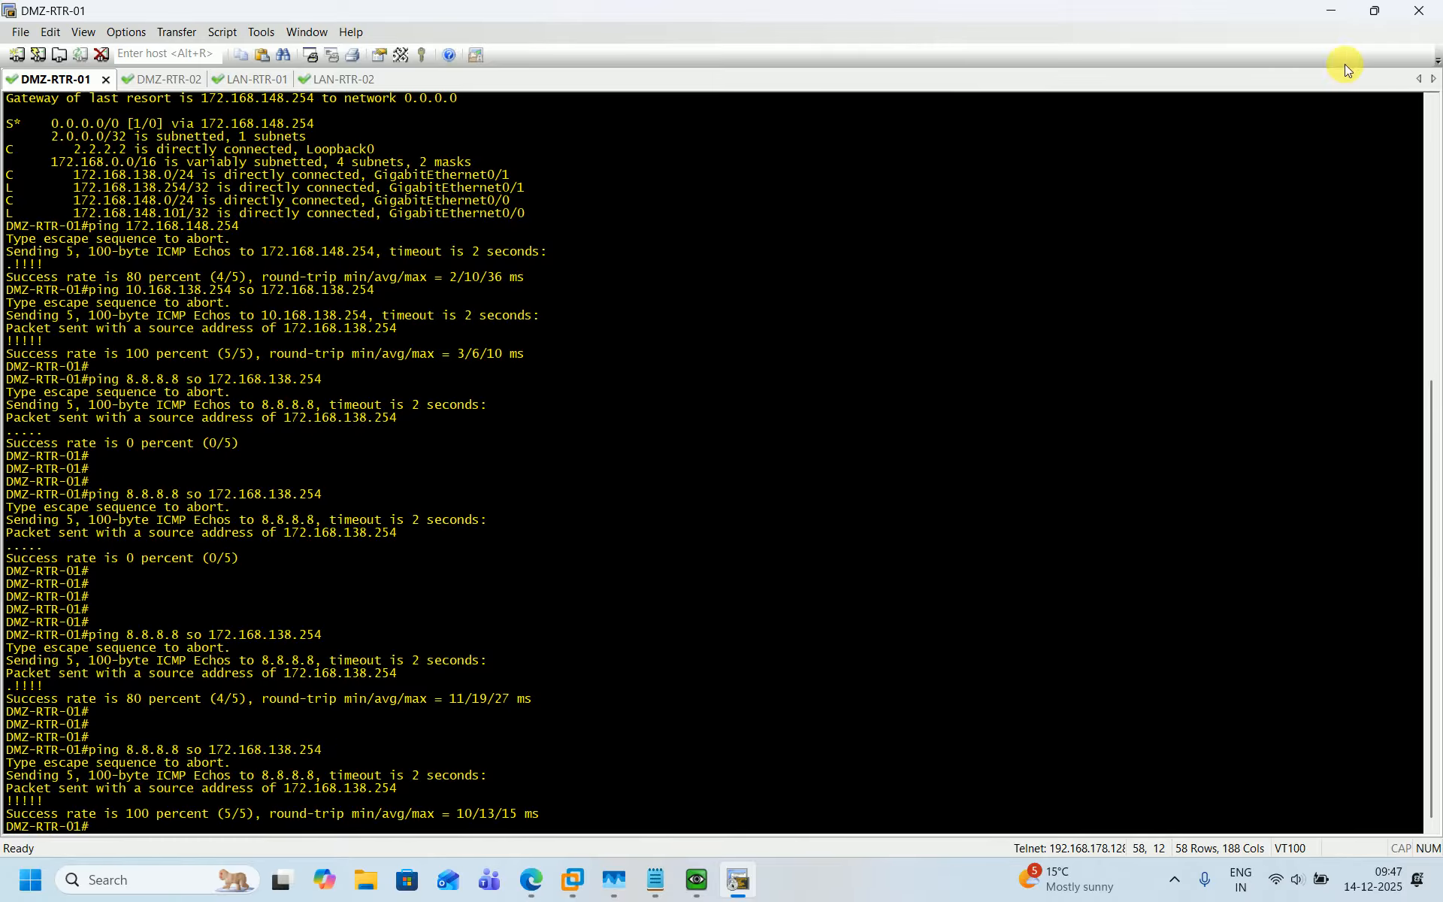
left_click(1331, 12)
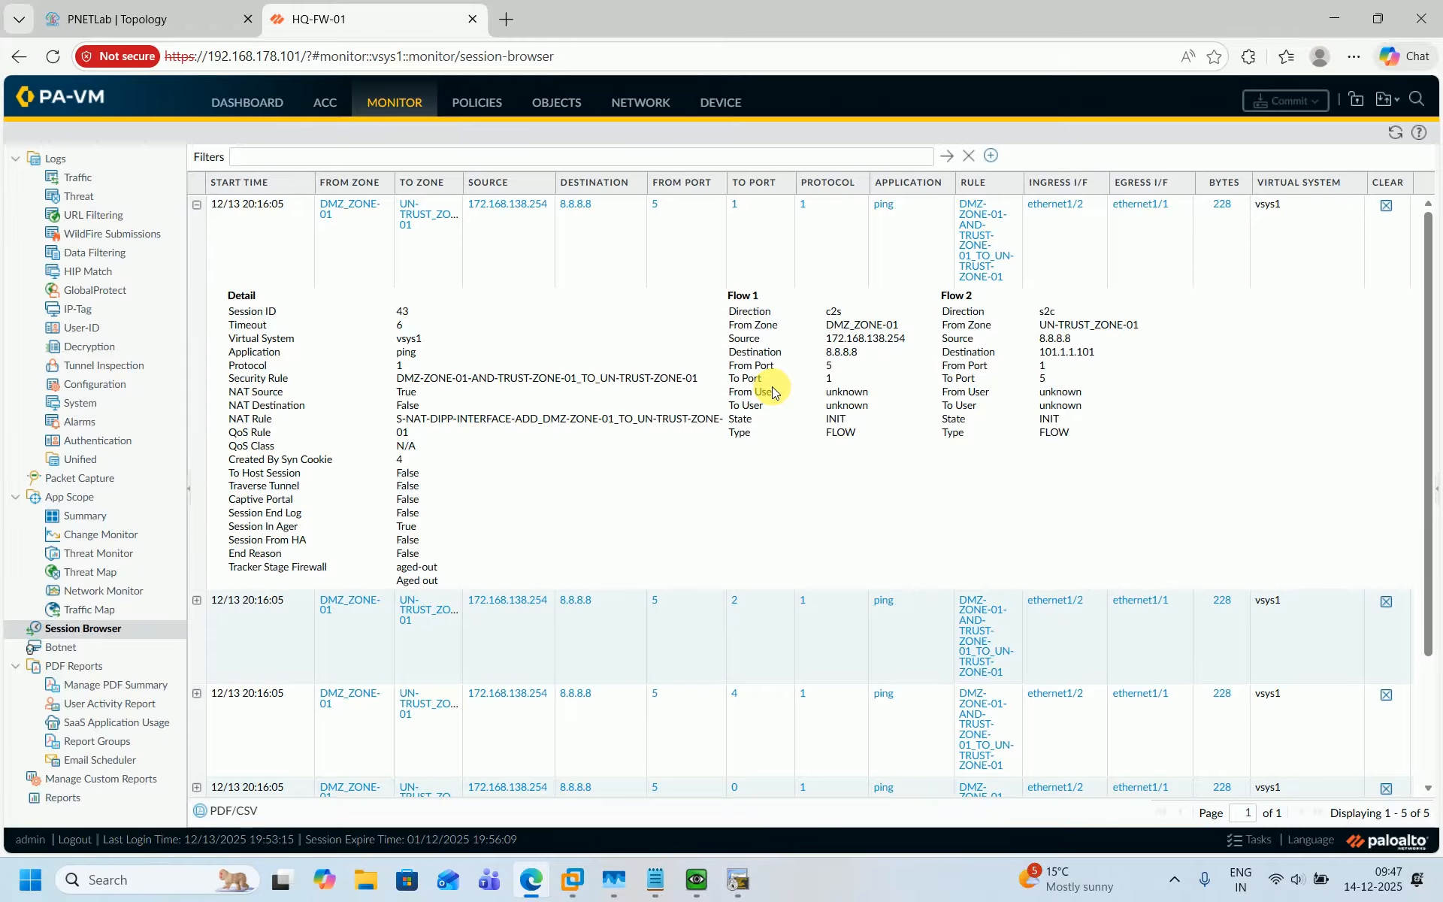
left_click(741, 284)
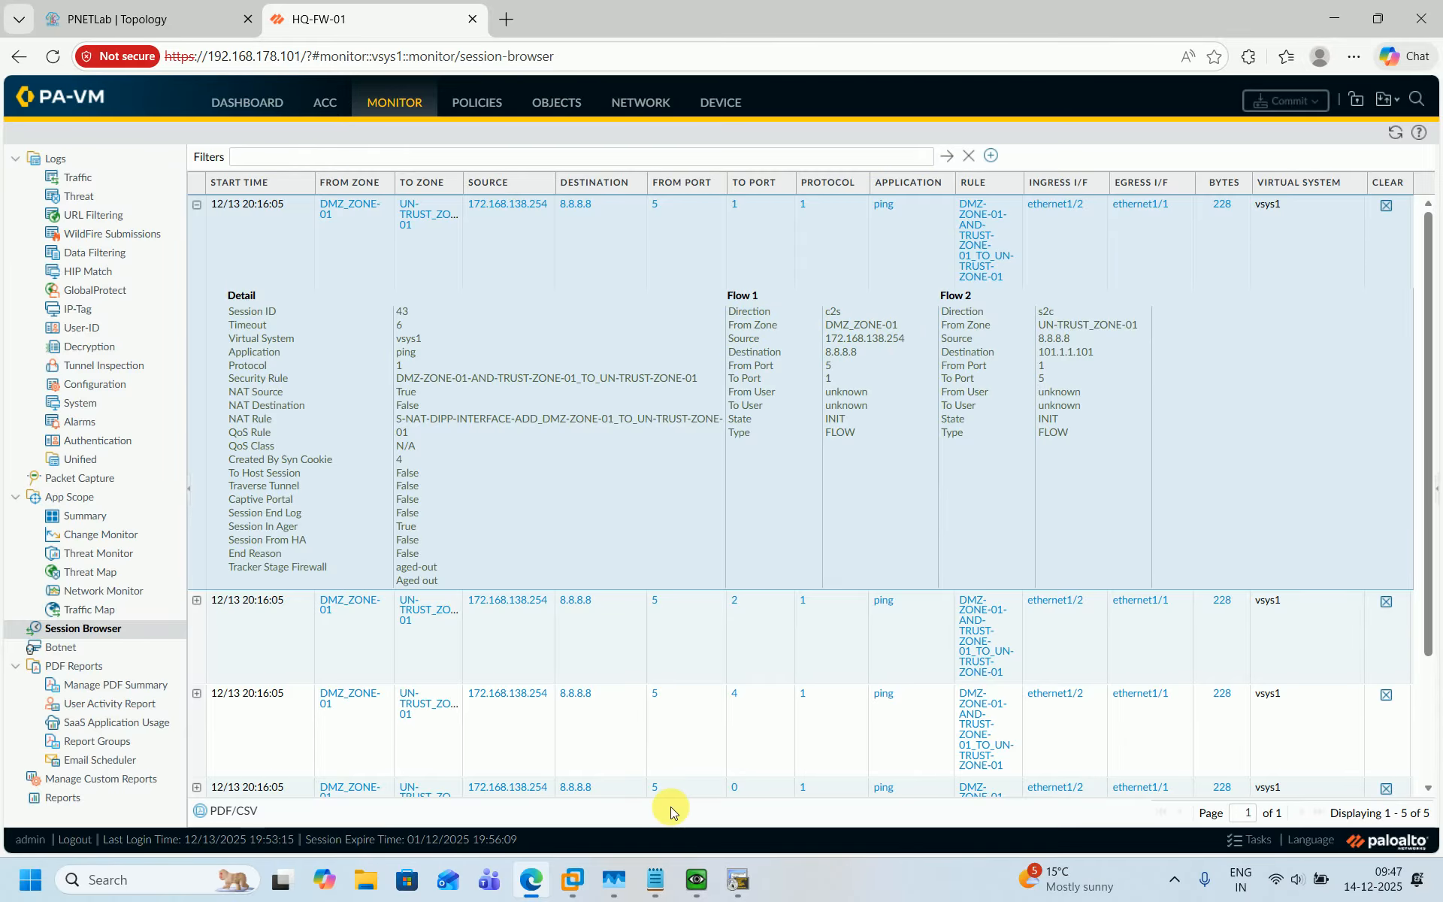
left_click(735, 893)
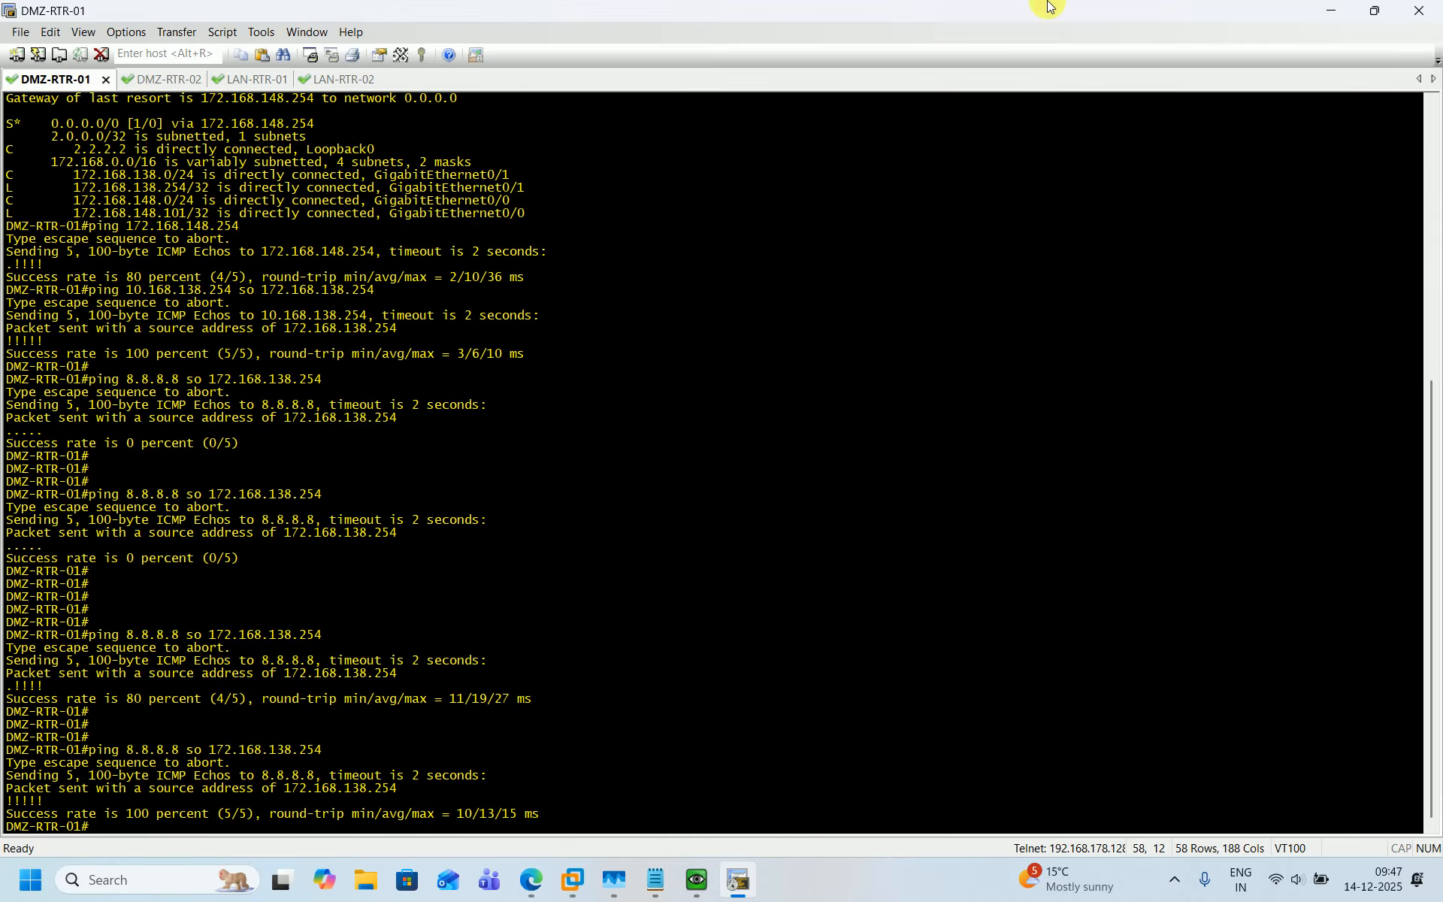
left_click(1334, 12)
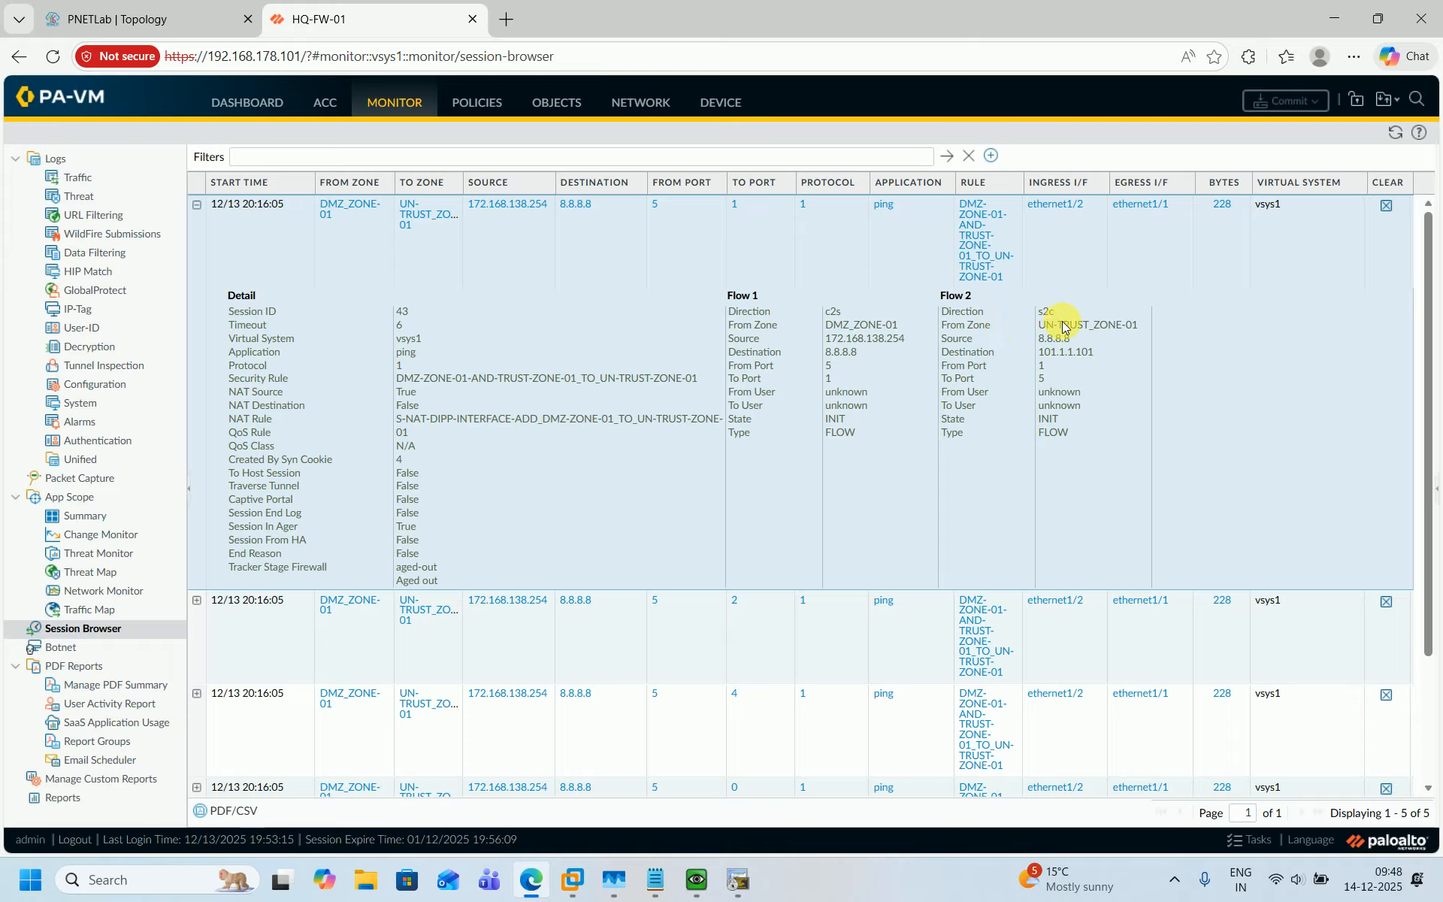
Compare the lab topology diagram with the session details, then collapse the expanded session.
left_click(194, 16)
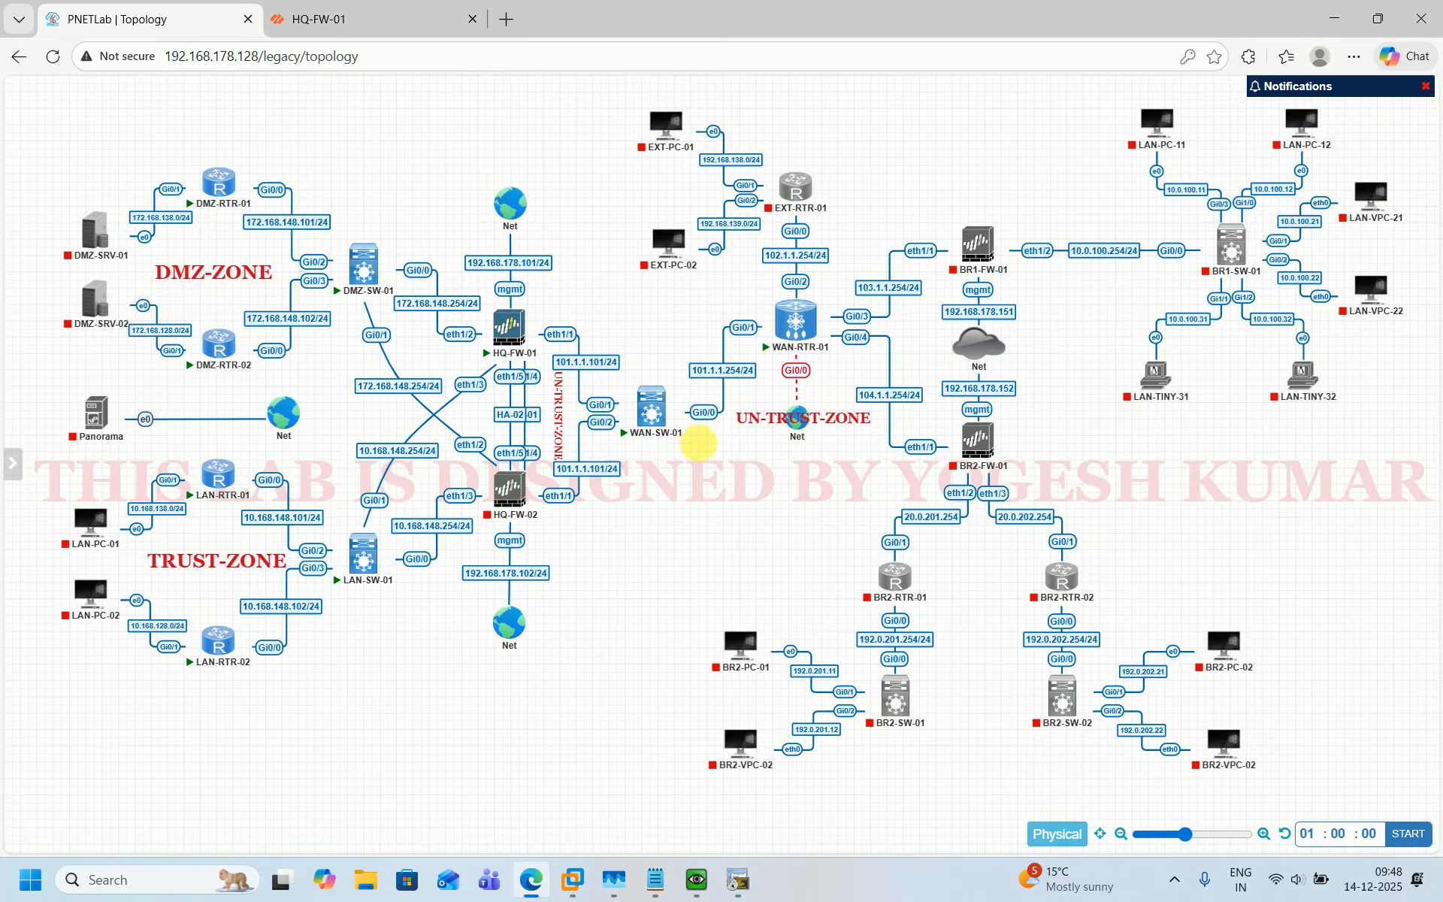
left_click(367, 6)
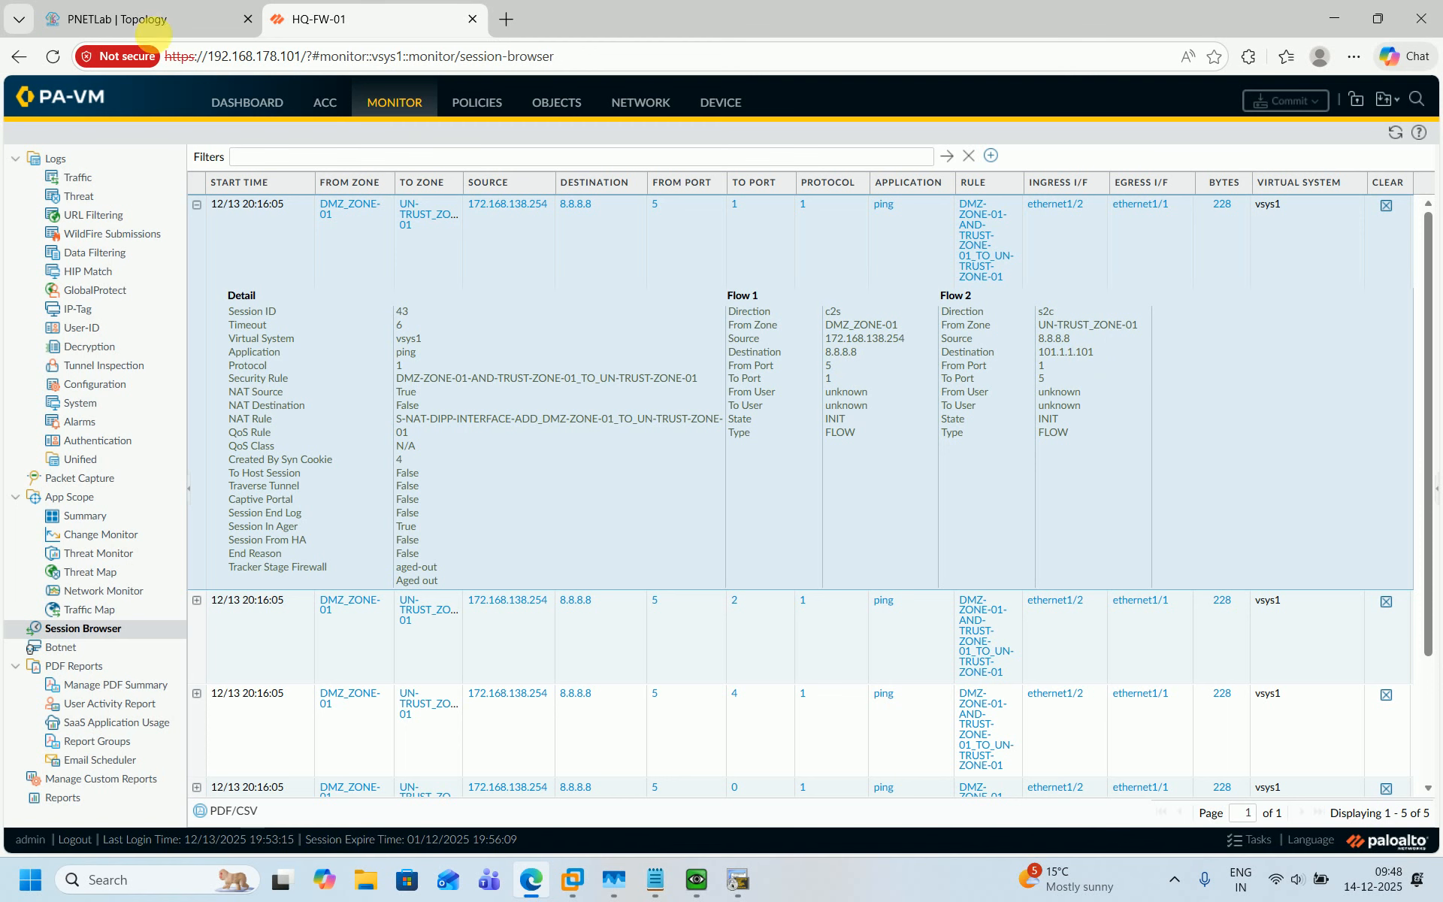
left_click(139, 19)
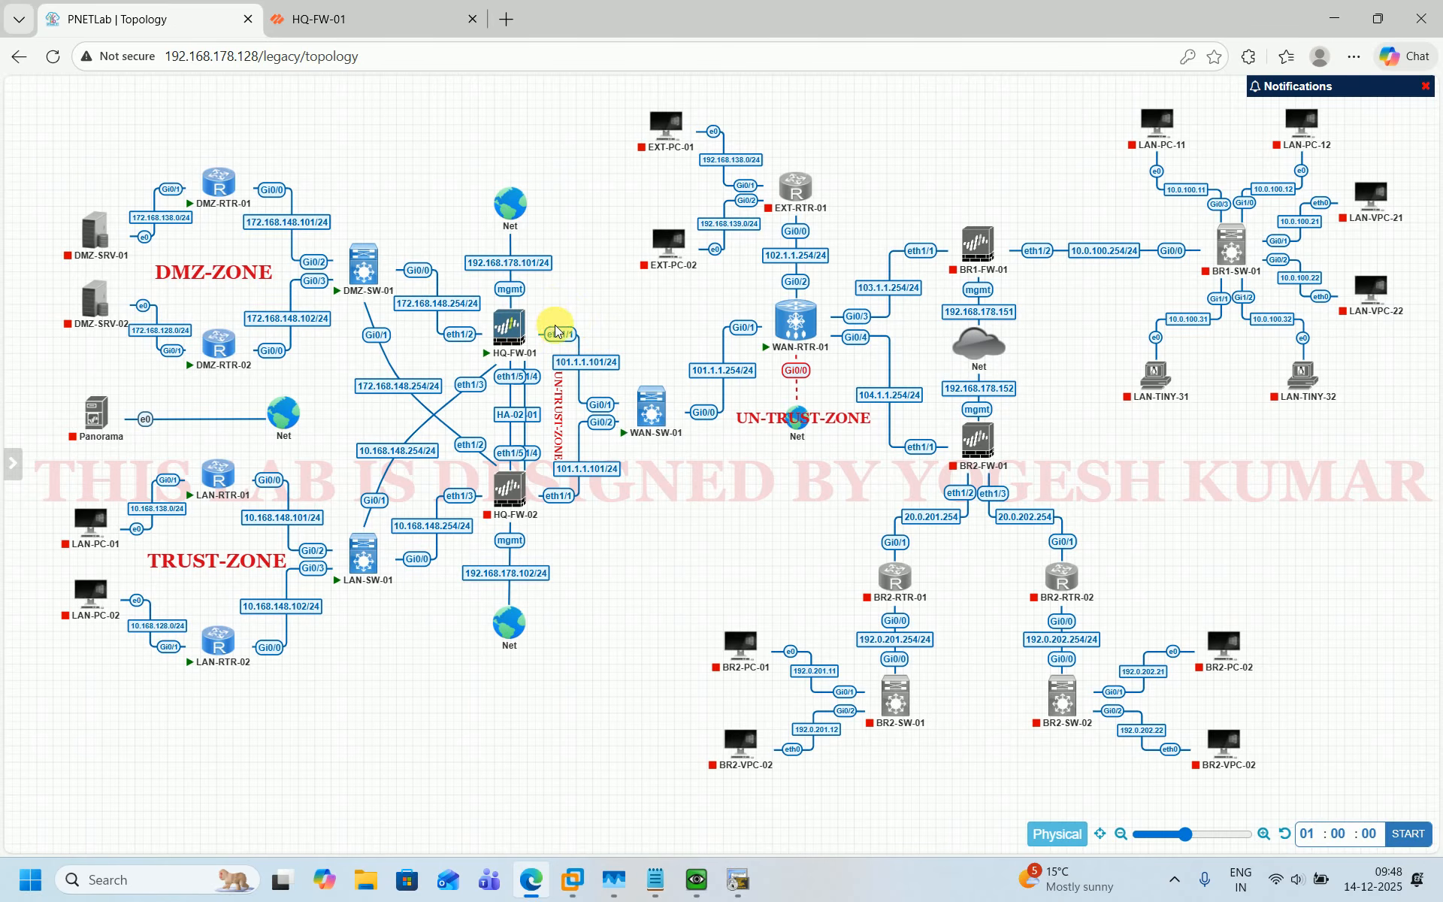
mouse_move(544, 338)
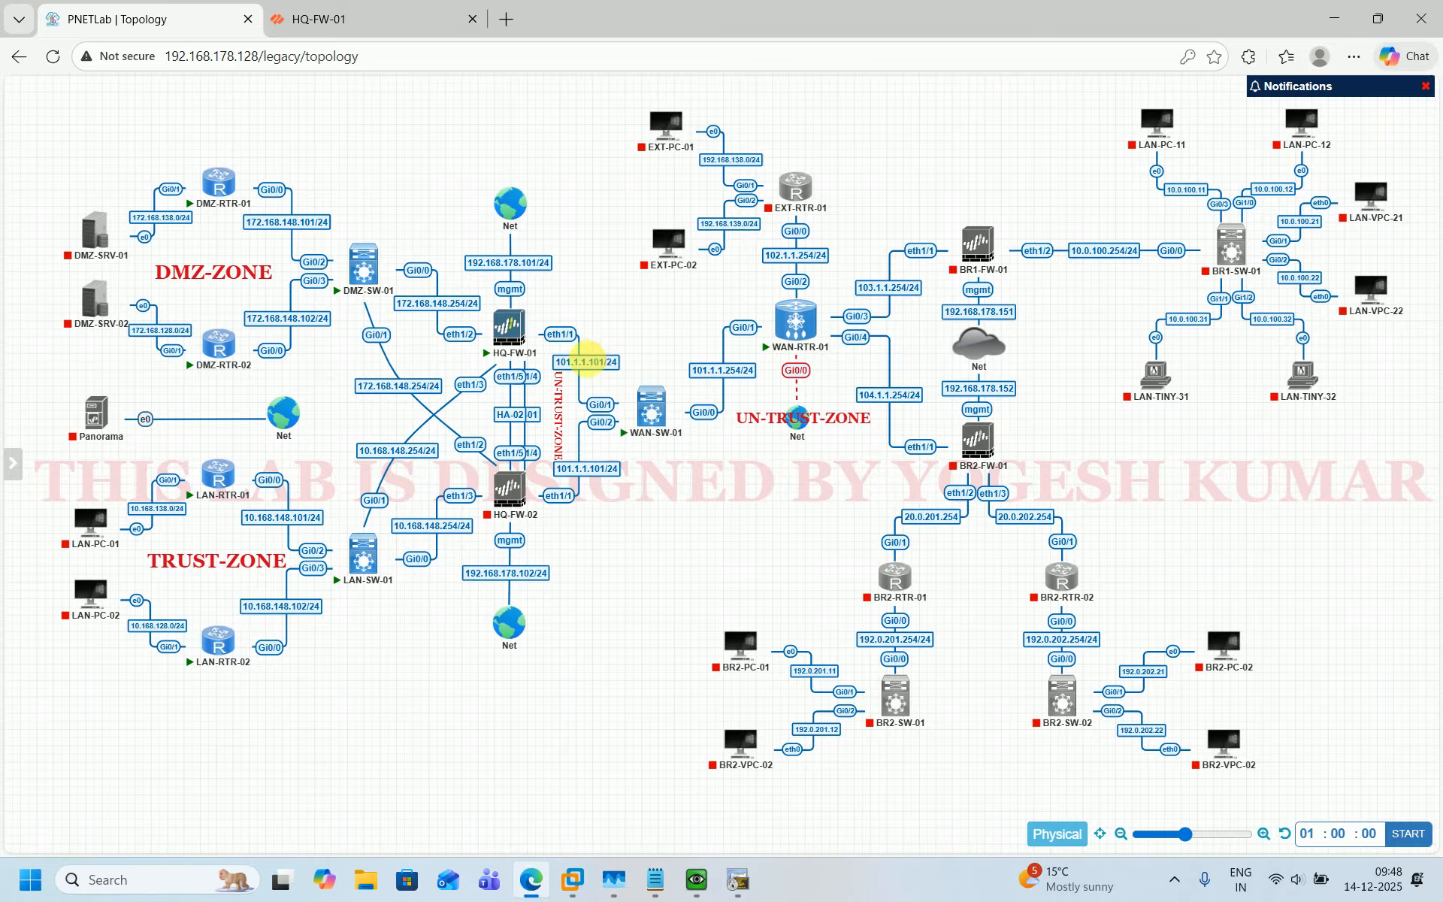
left_click(382, 30)
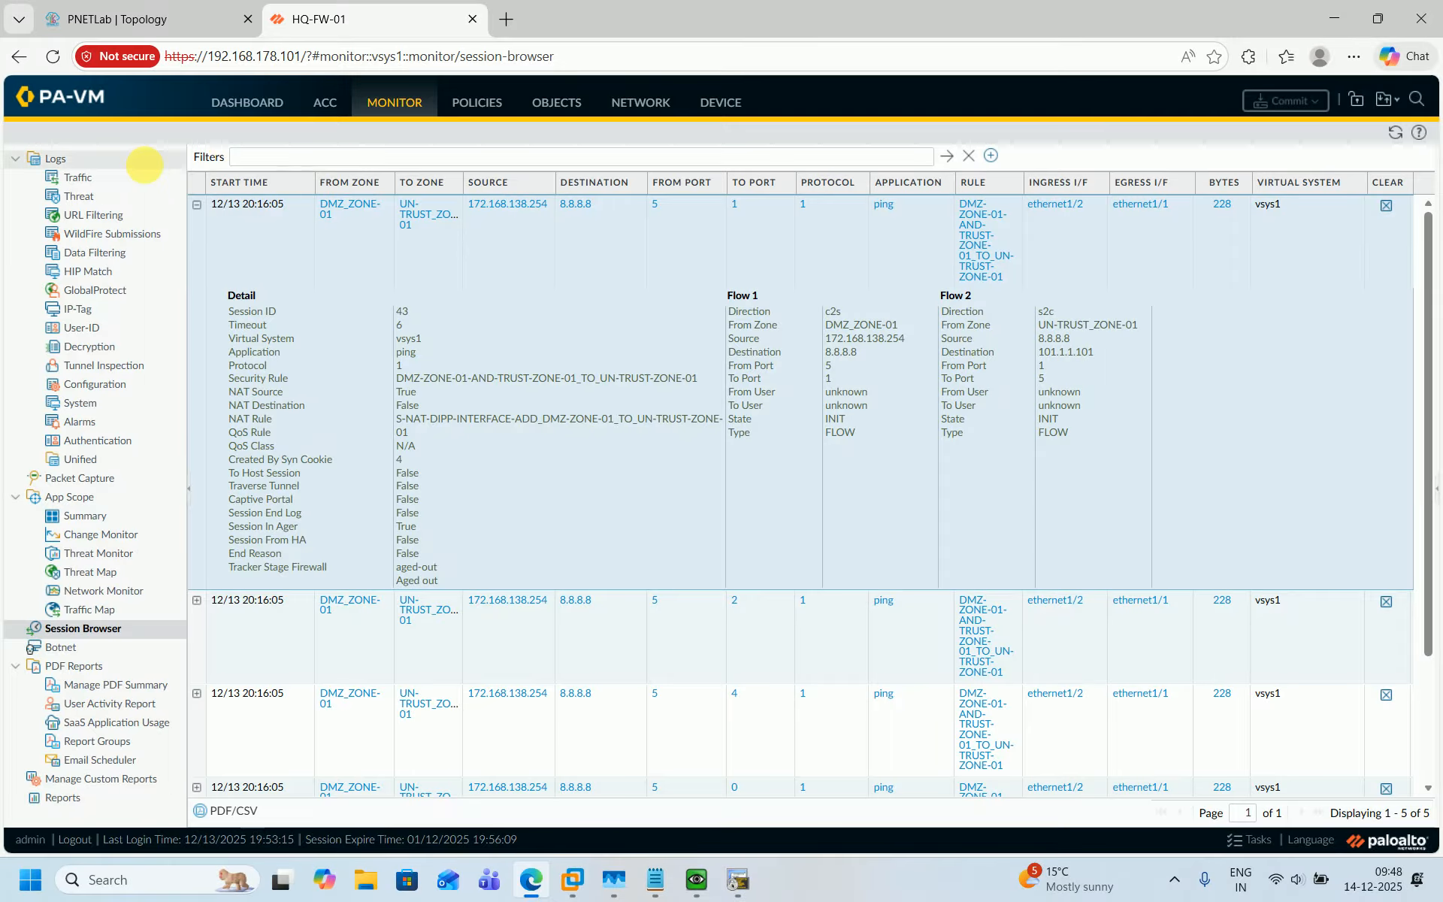
left_click(196, 206)
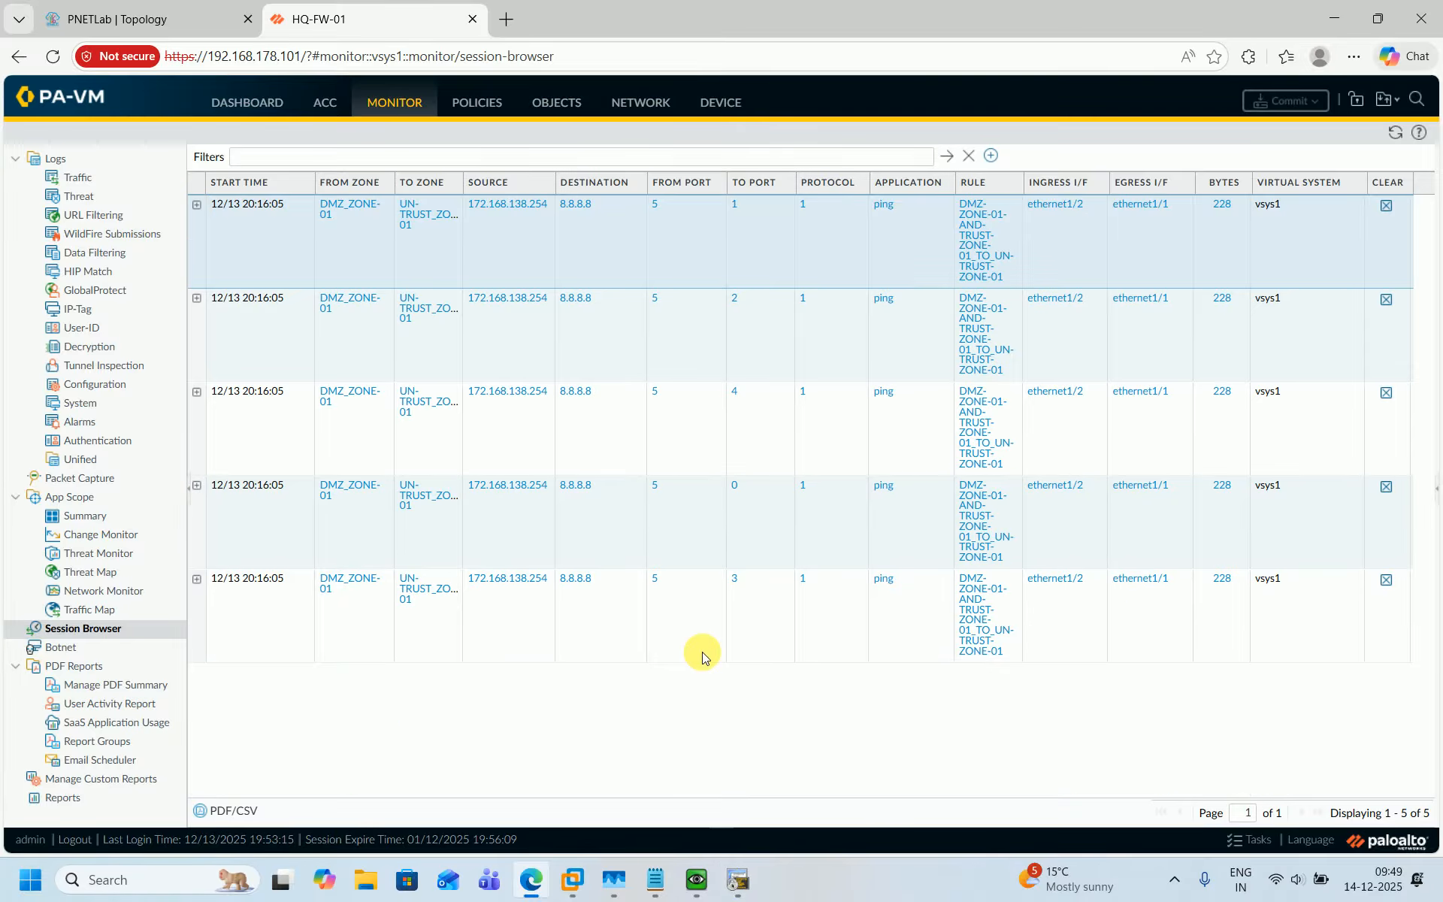
left_click(127, 8)
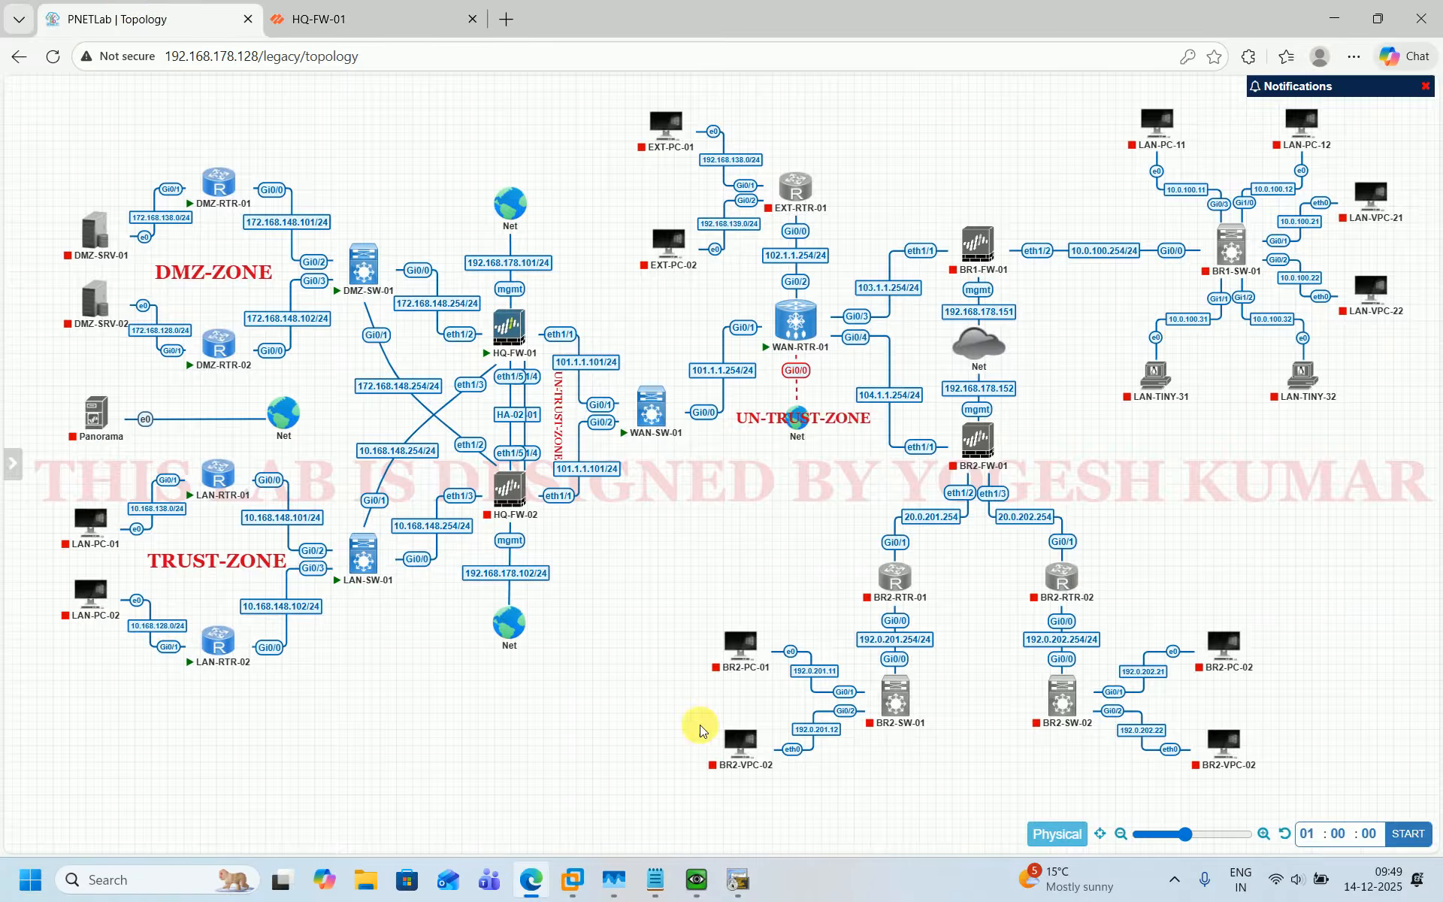
Open the HQ-FW-01 console and recall the show session all command.
left_click(697, 880)
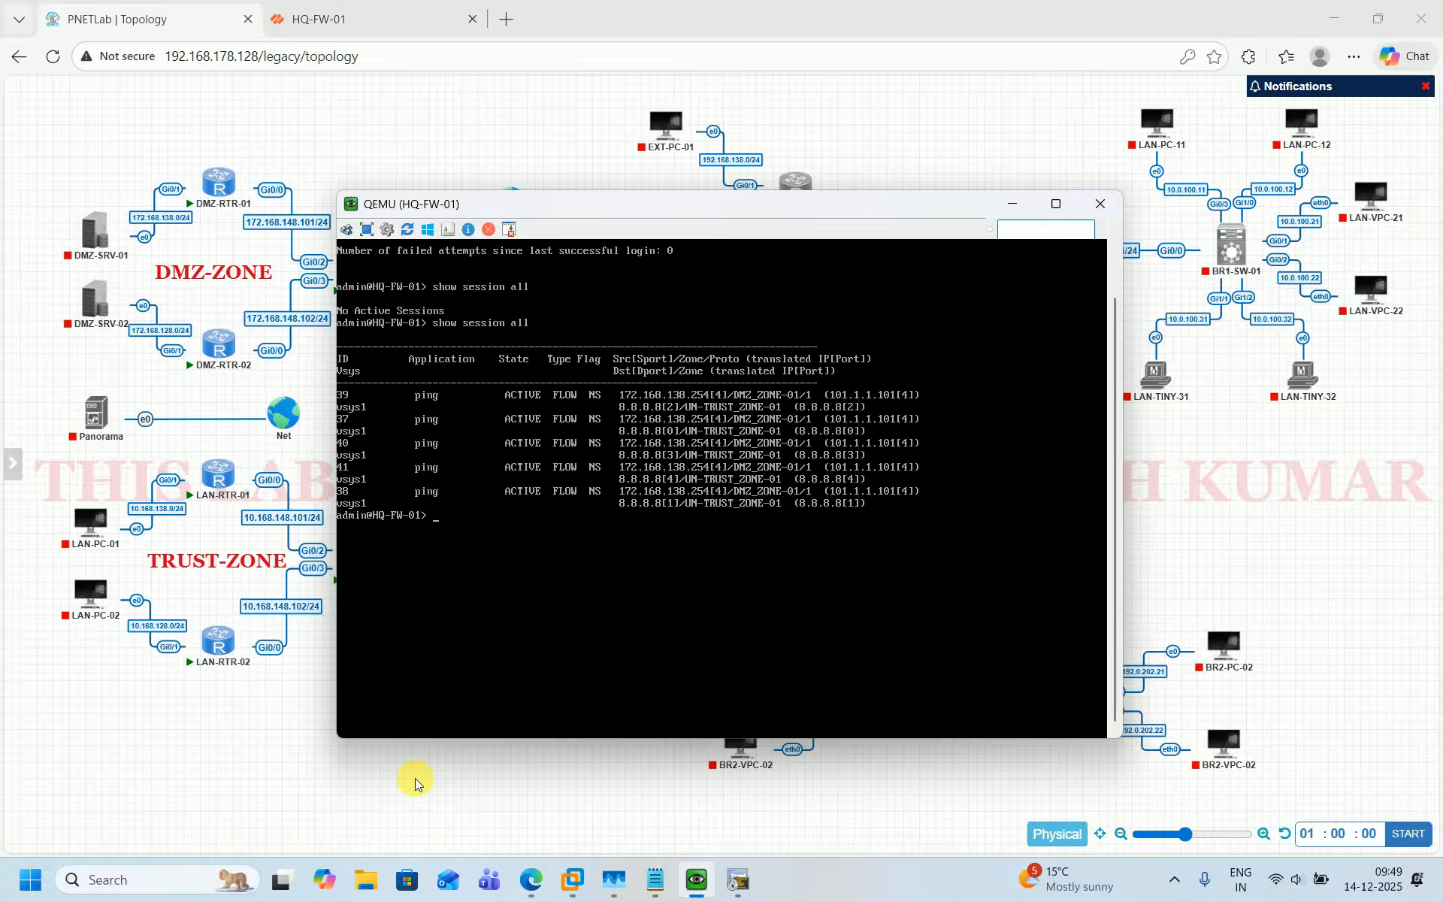
left_click(396, 806)
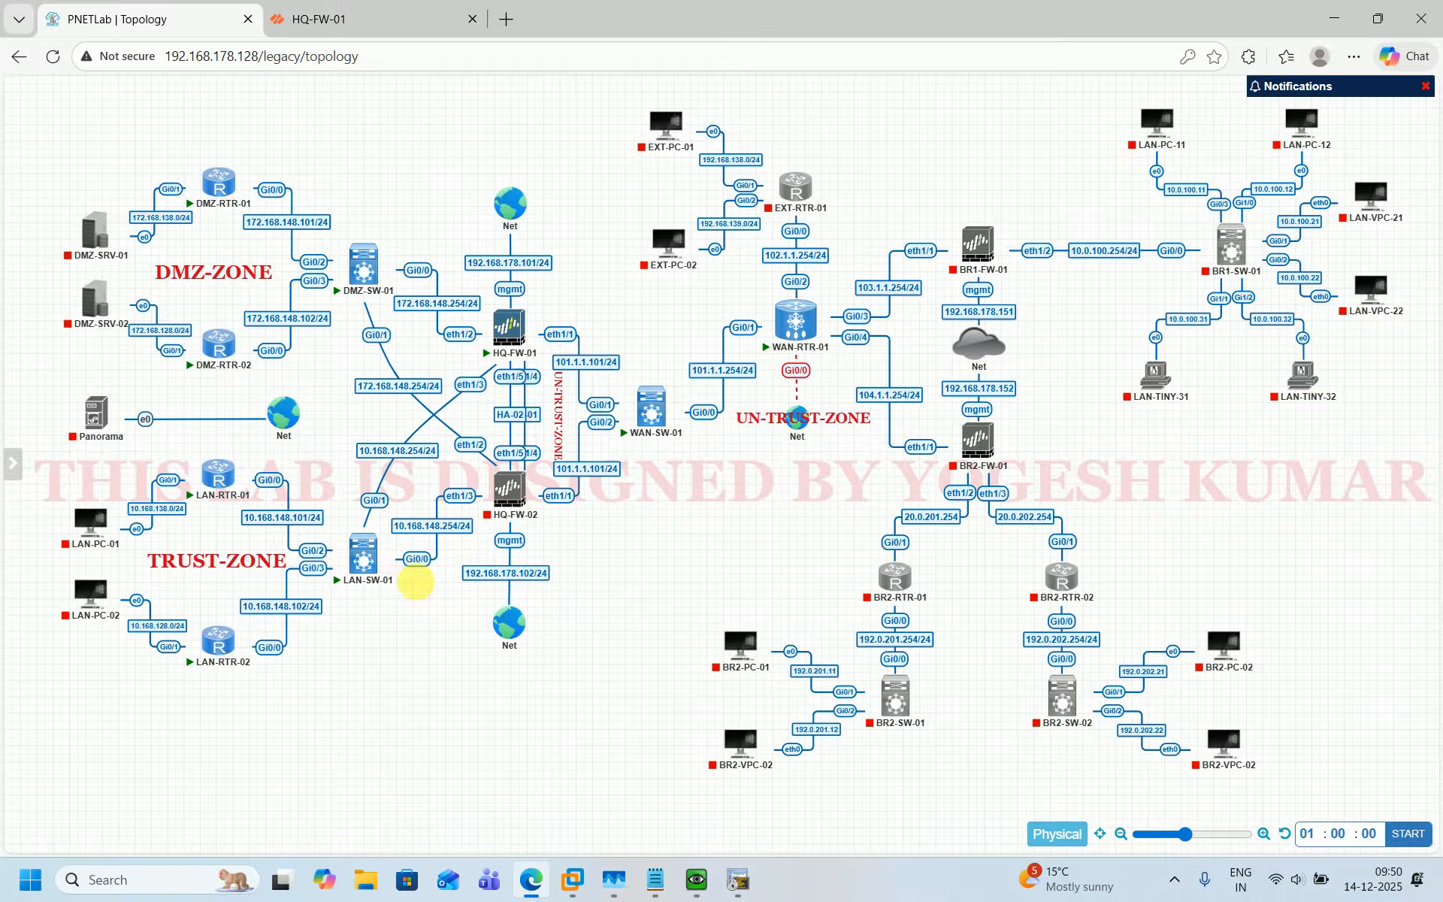
left_click(682, 877)
key("Return")
key("Return")
key("Return")
key("Return")
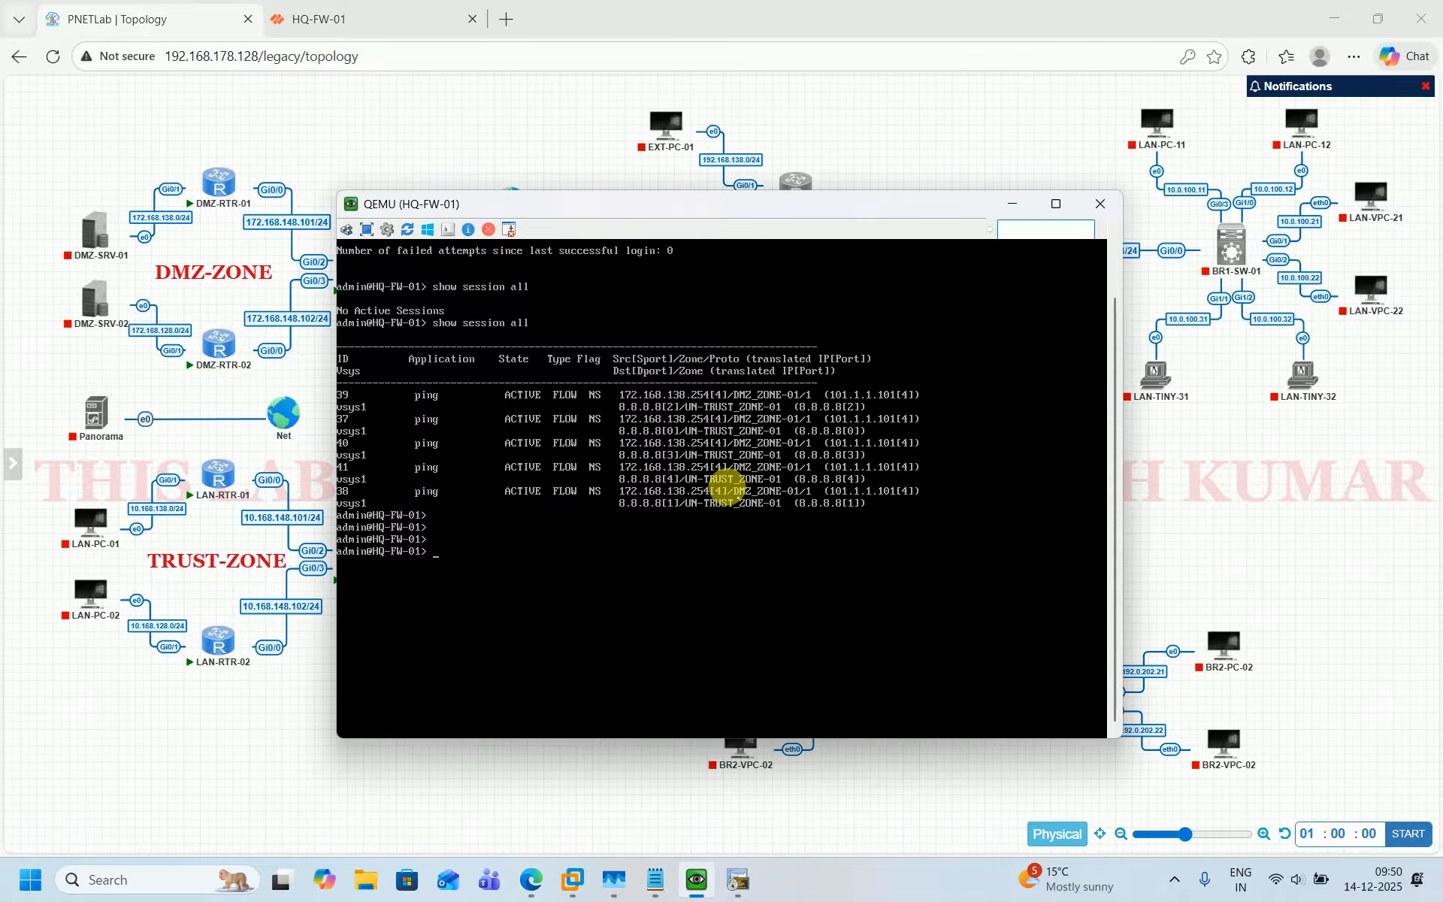
key("Up")
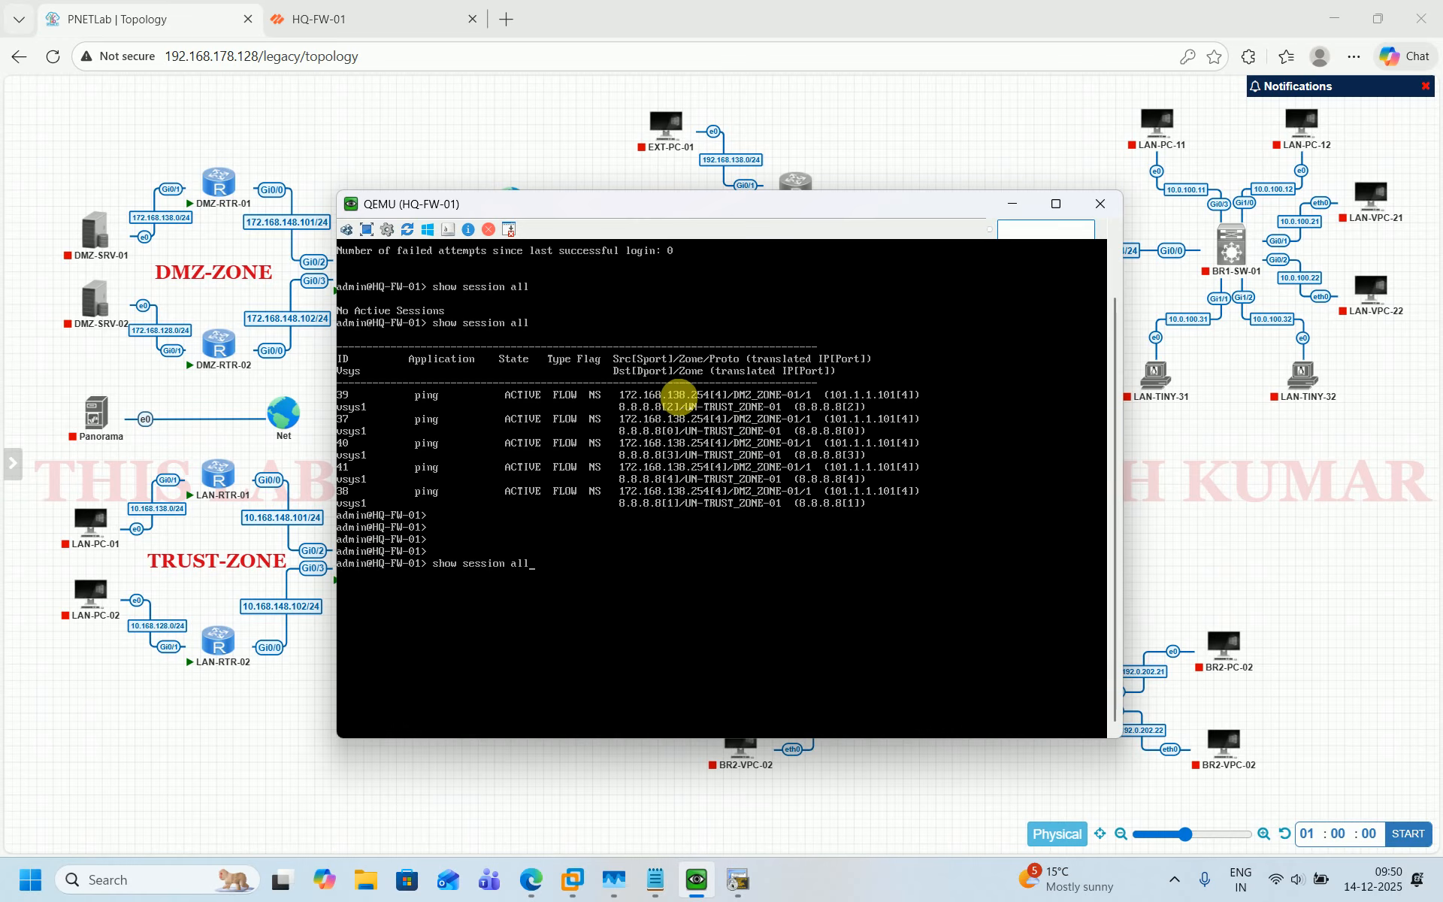
left_click(1056, 203)
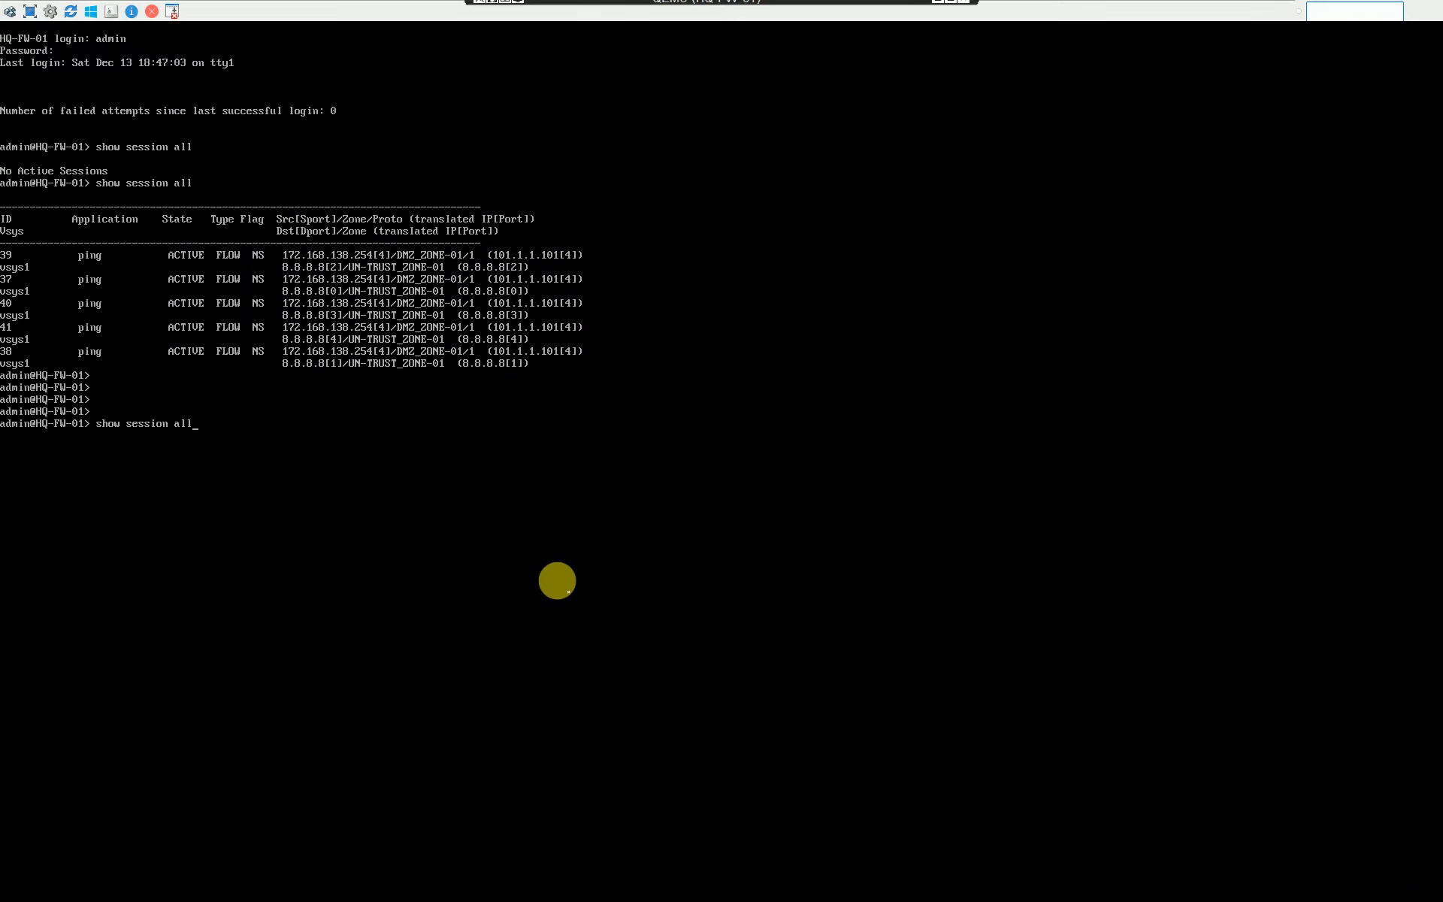
mouse_move(896, 7)
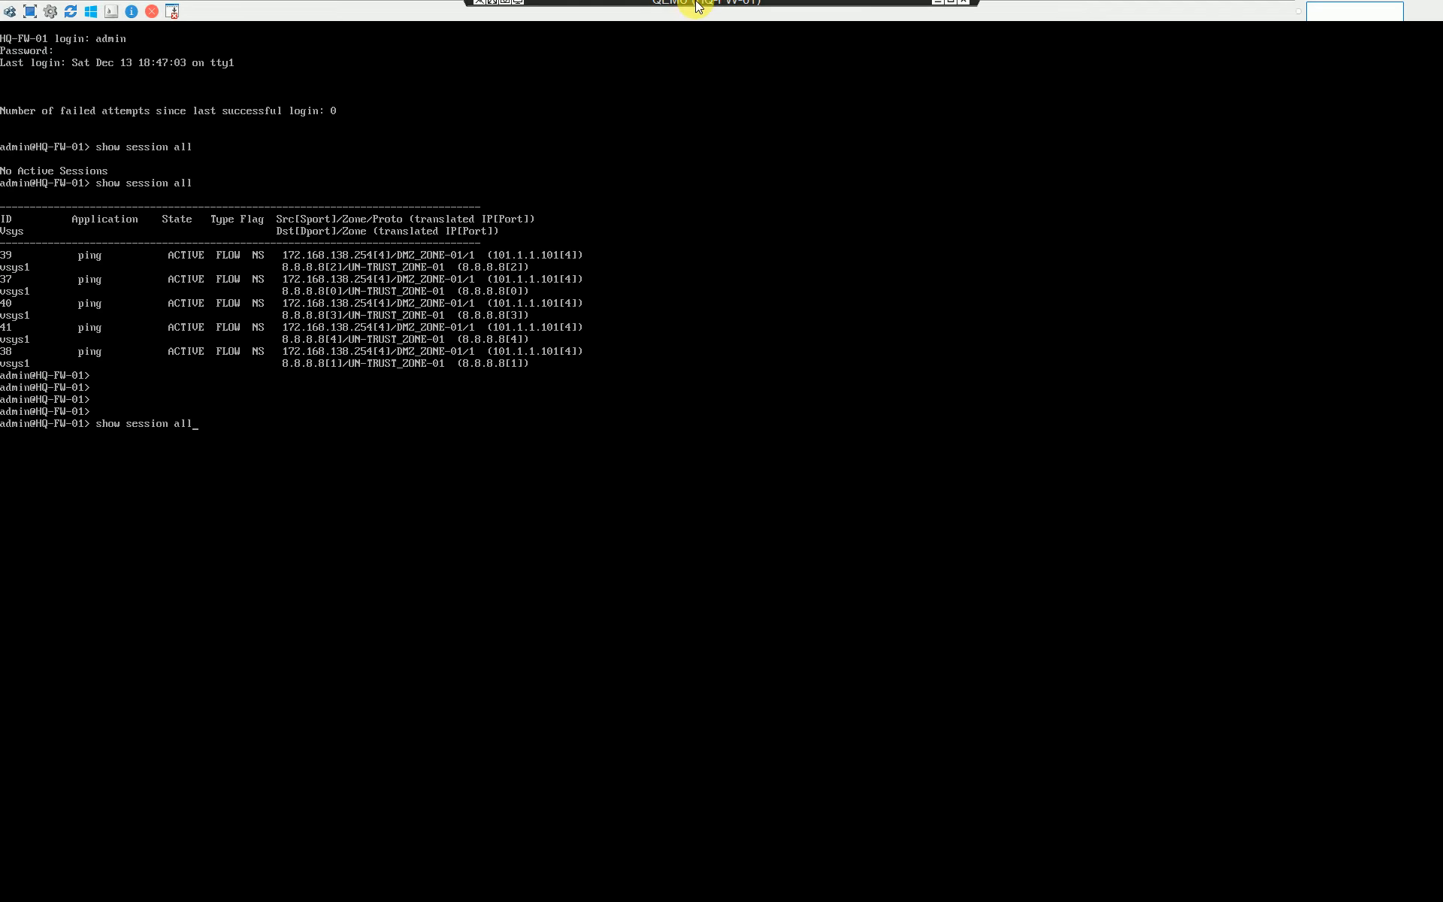
left_click(950, 9)
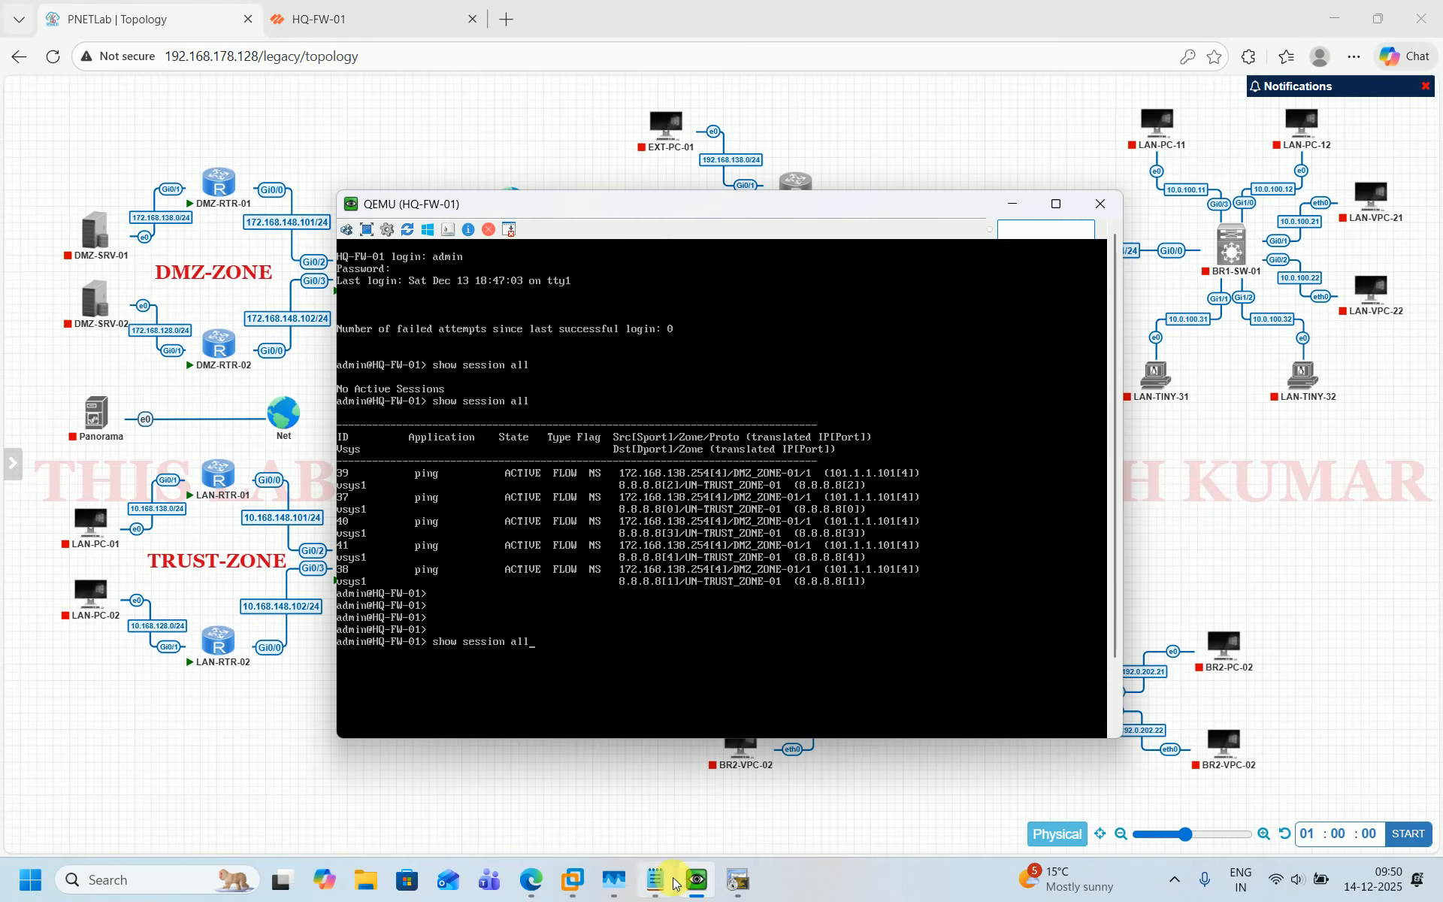
Repeat the ping to 8.8.8.8 from LAN-RTR-01 sourced from 10.168.138.254.
left_click(738, 880)
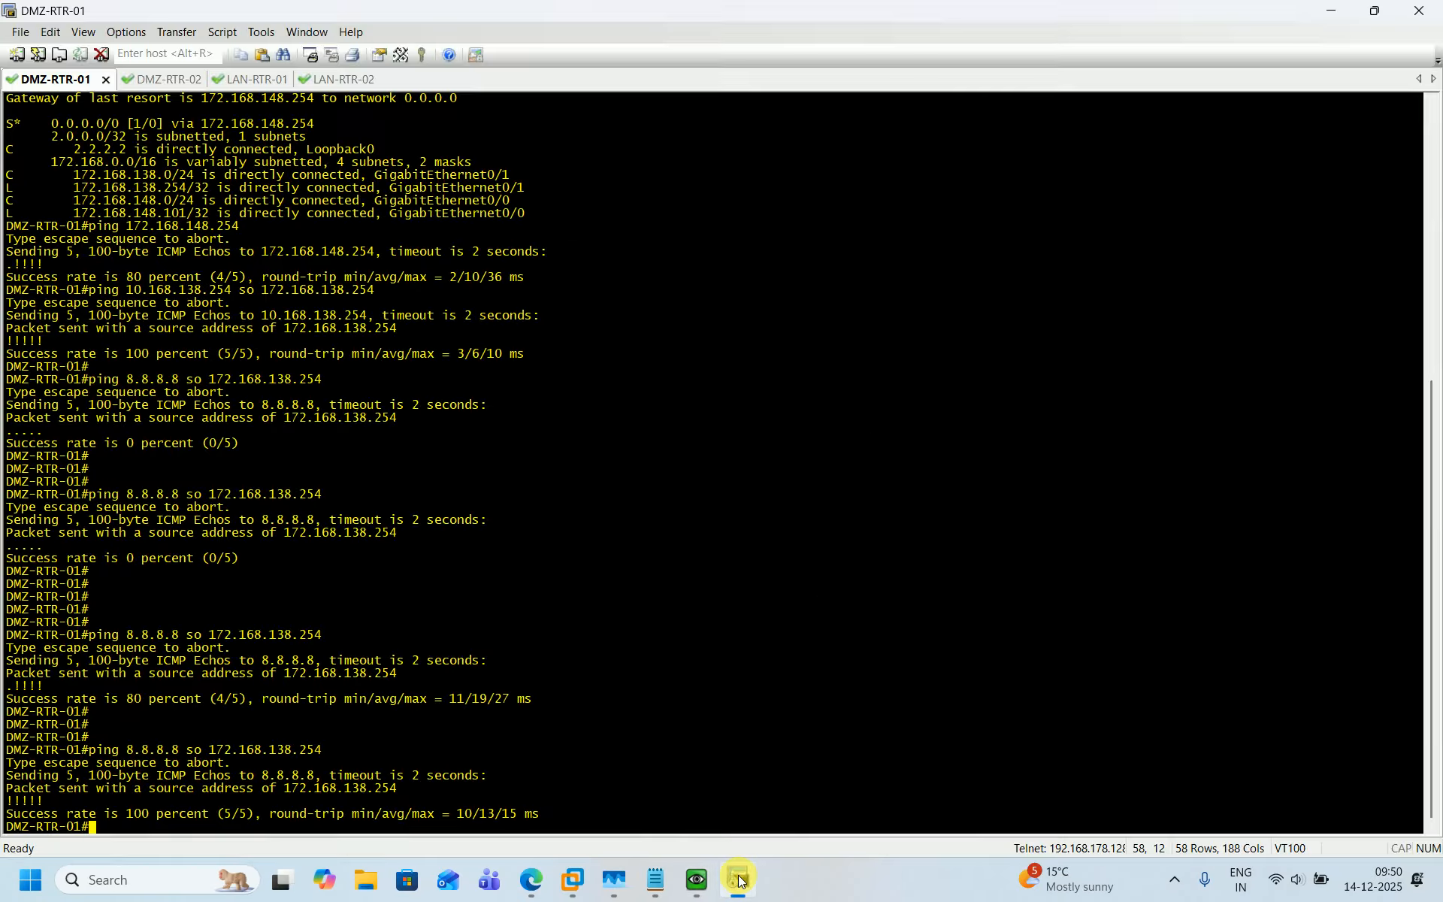
left_click(241, 80)
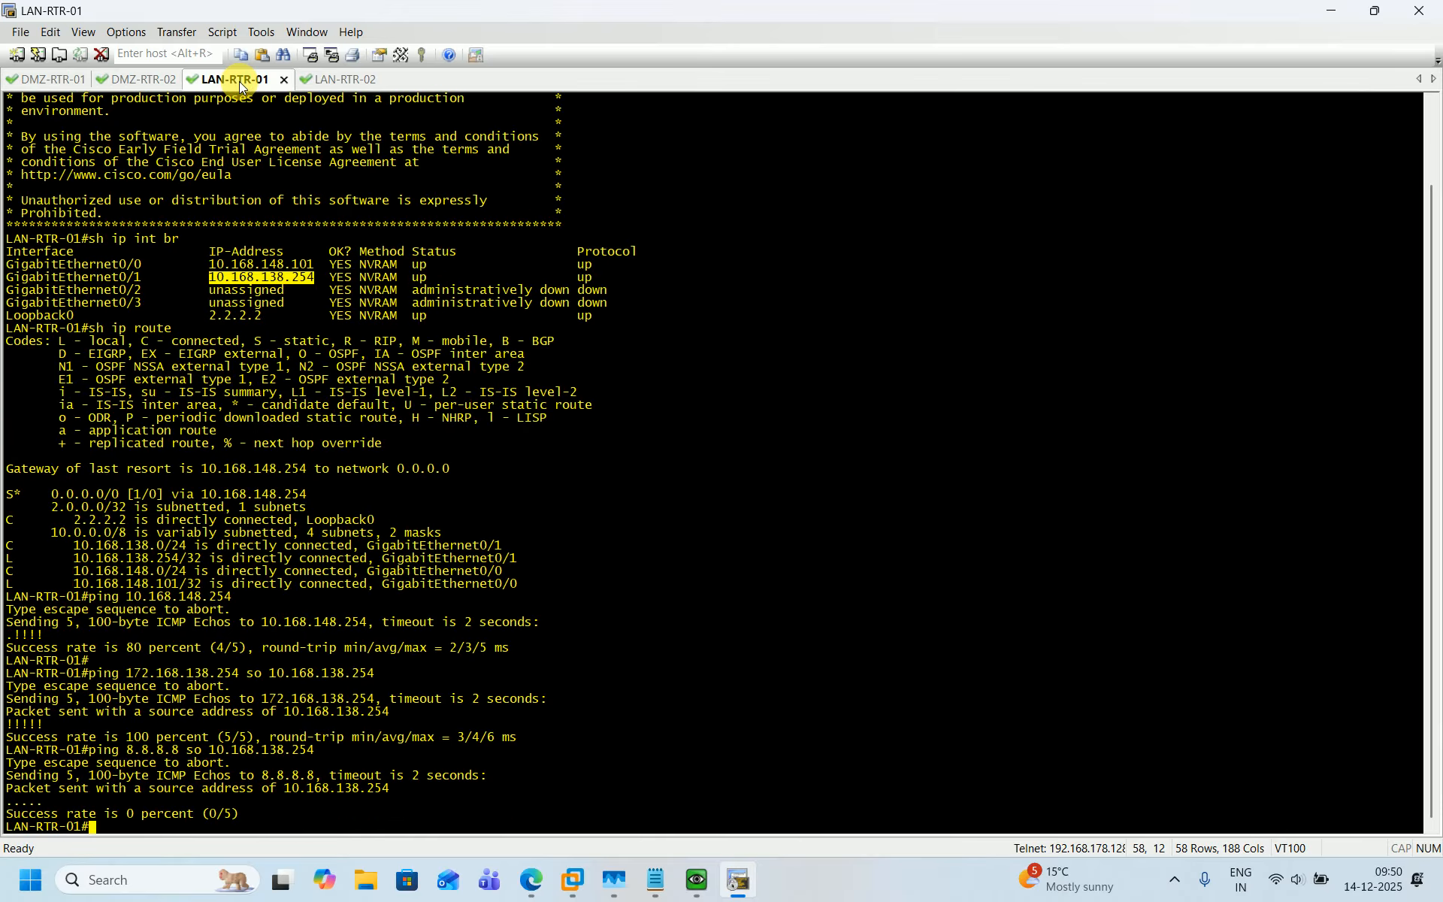
key("Return")
key("Return")
key("Return")
key("Up")
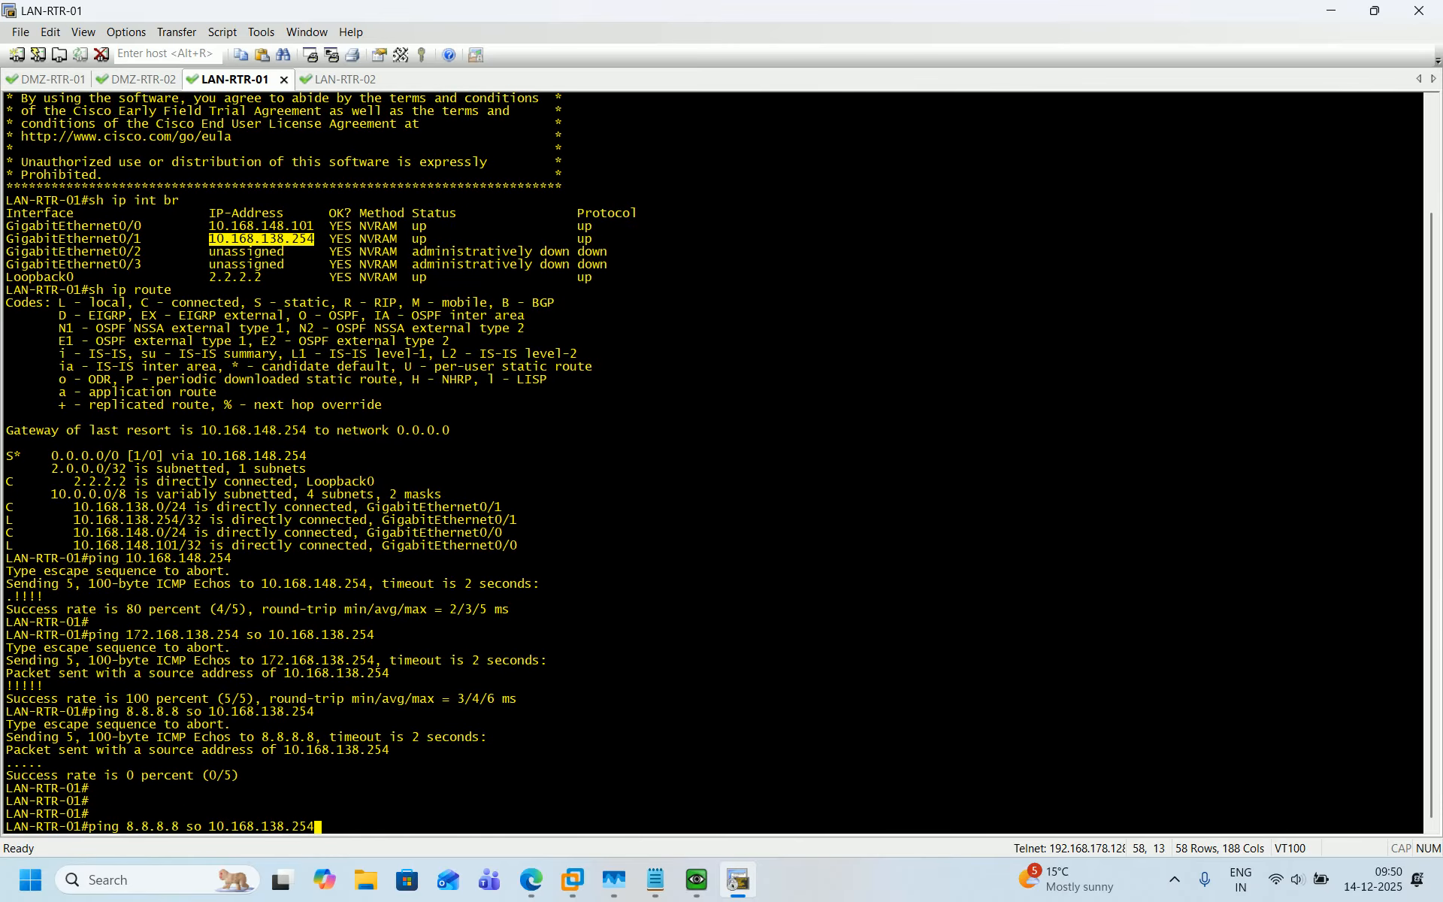
key("Return")
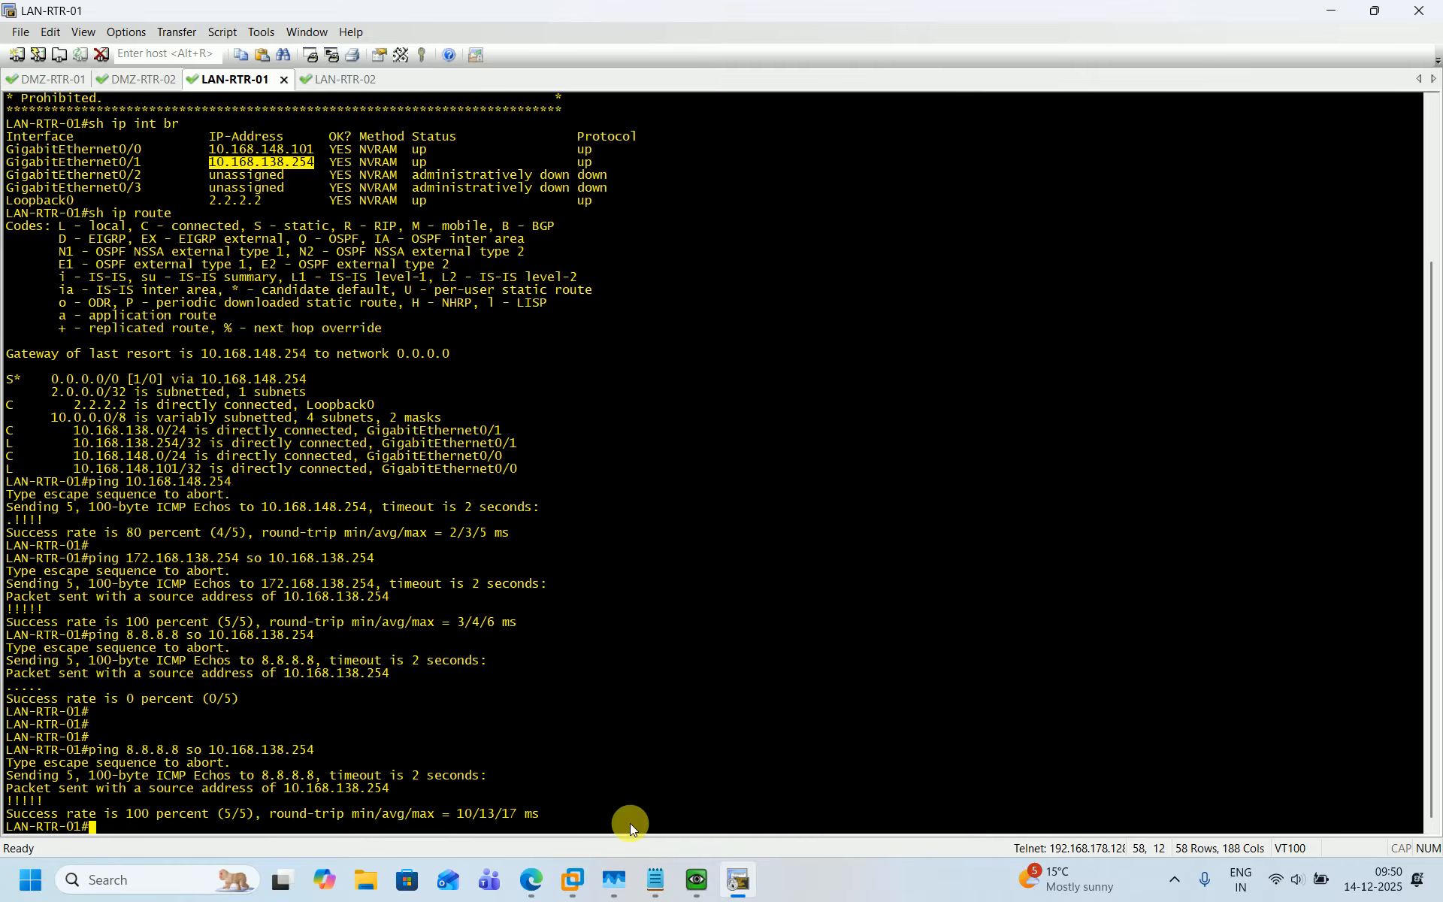
Review the HQ-FW-01 console session table for the Trust zone ping sessions.
left_click(698, 881)
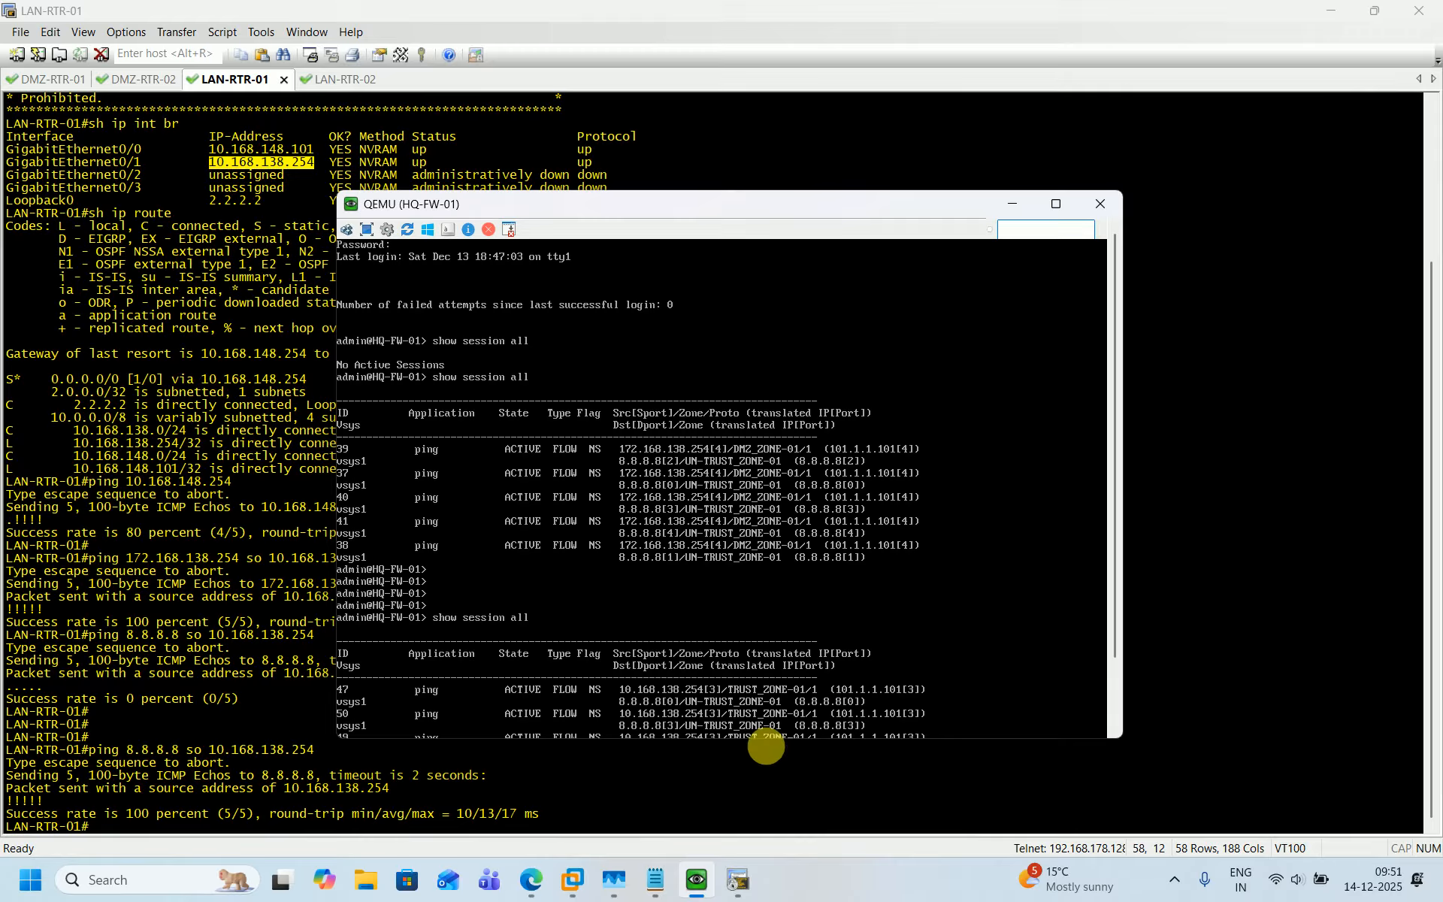
left_click(612, 786)
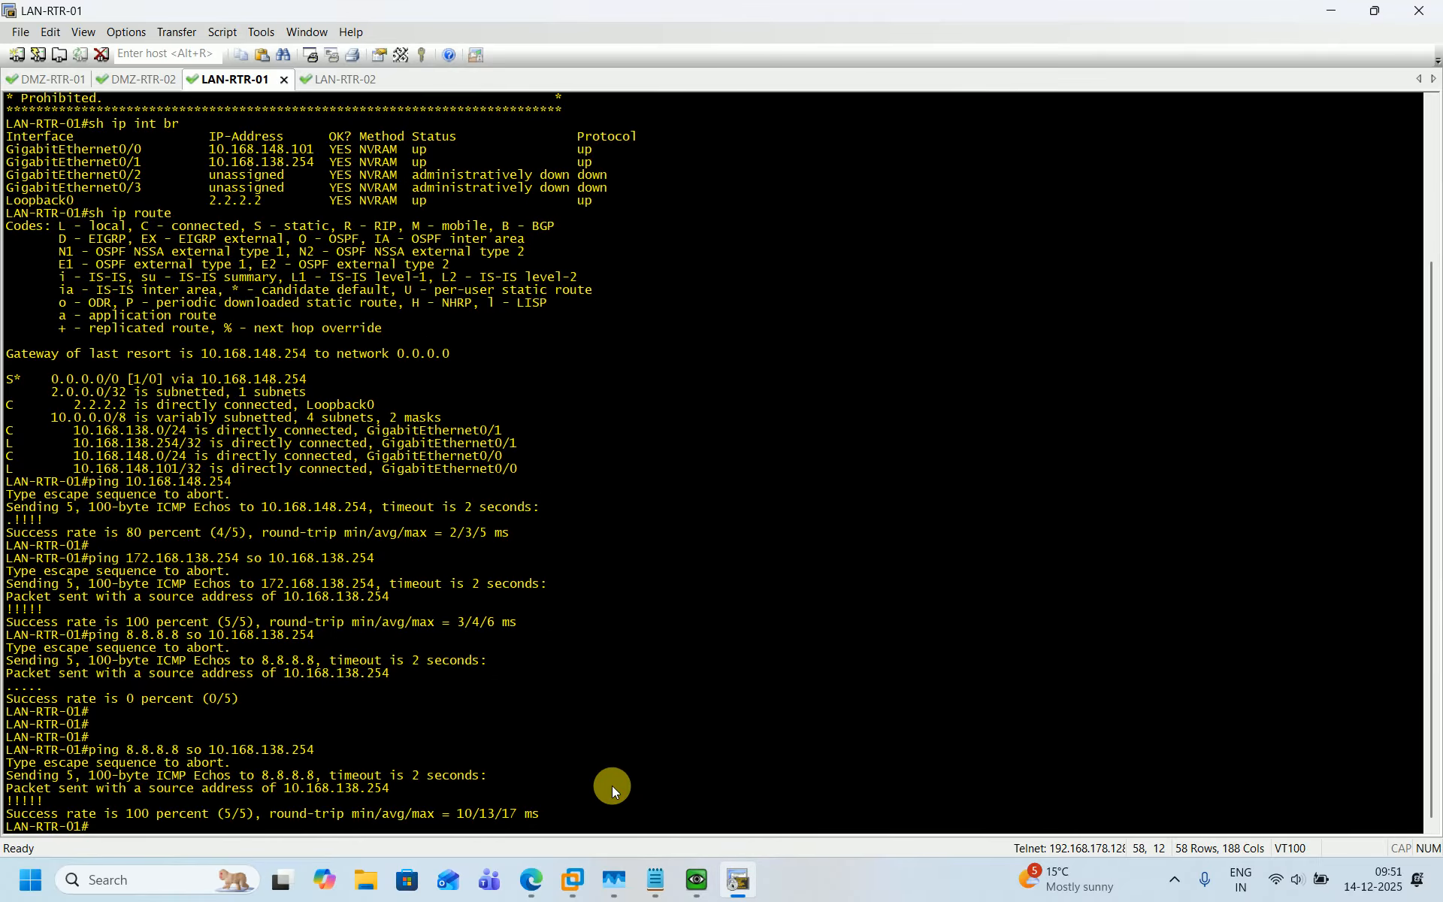
left_click(576, 892)
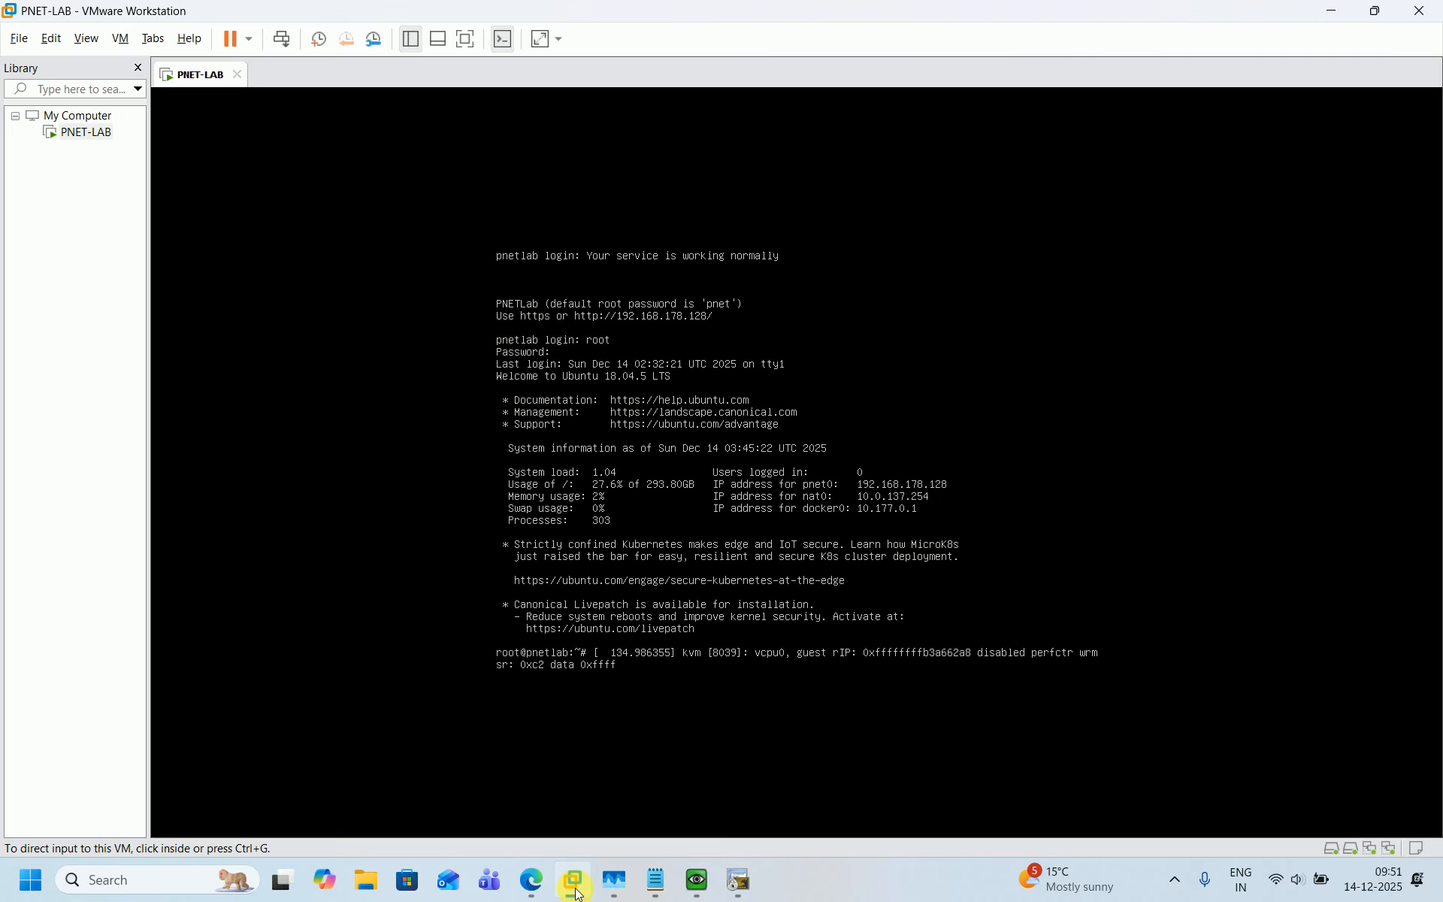
left_click(576, 892)
mouse_move(711, 889)
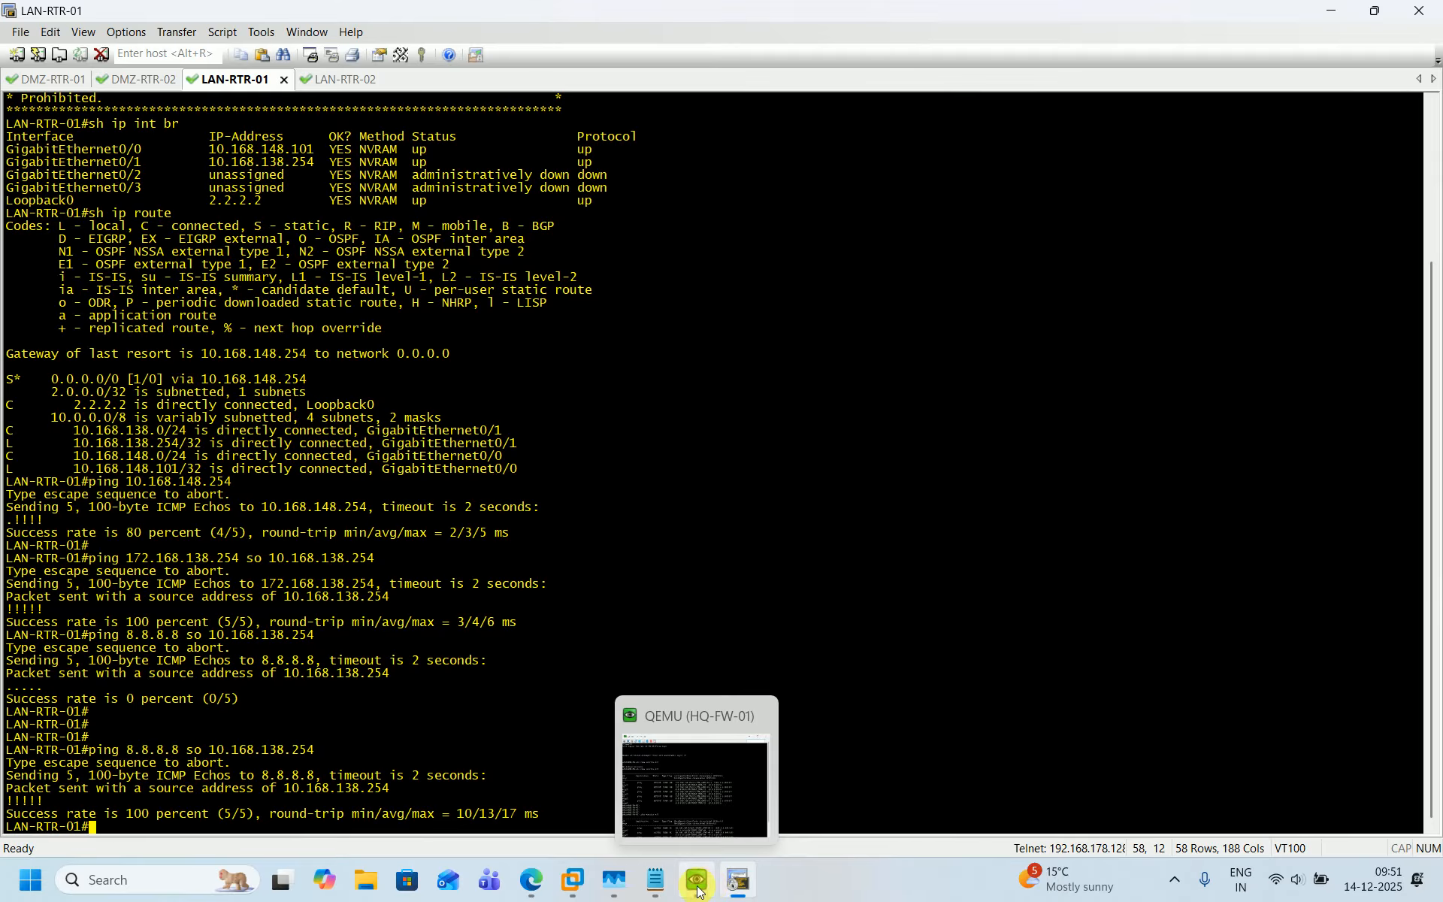
left_click(542, 884)
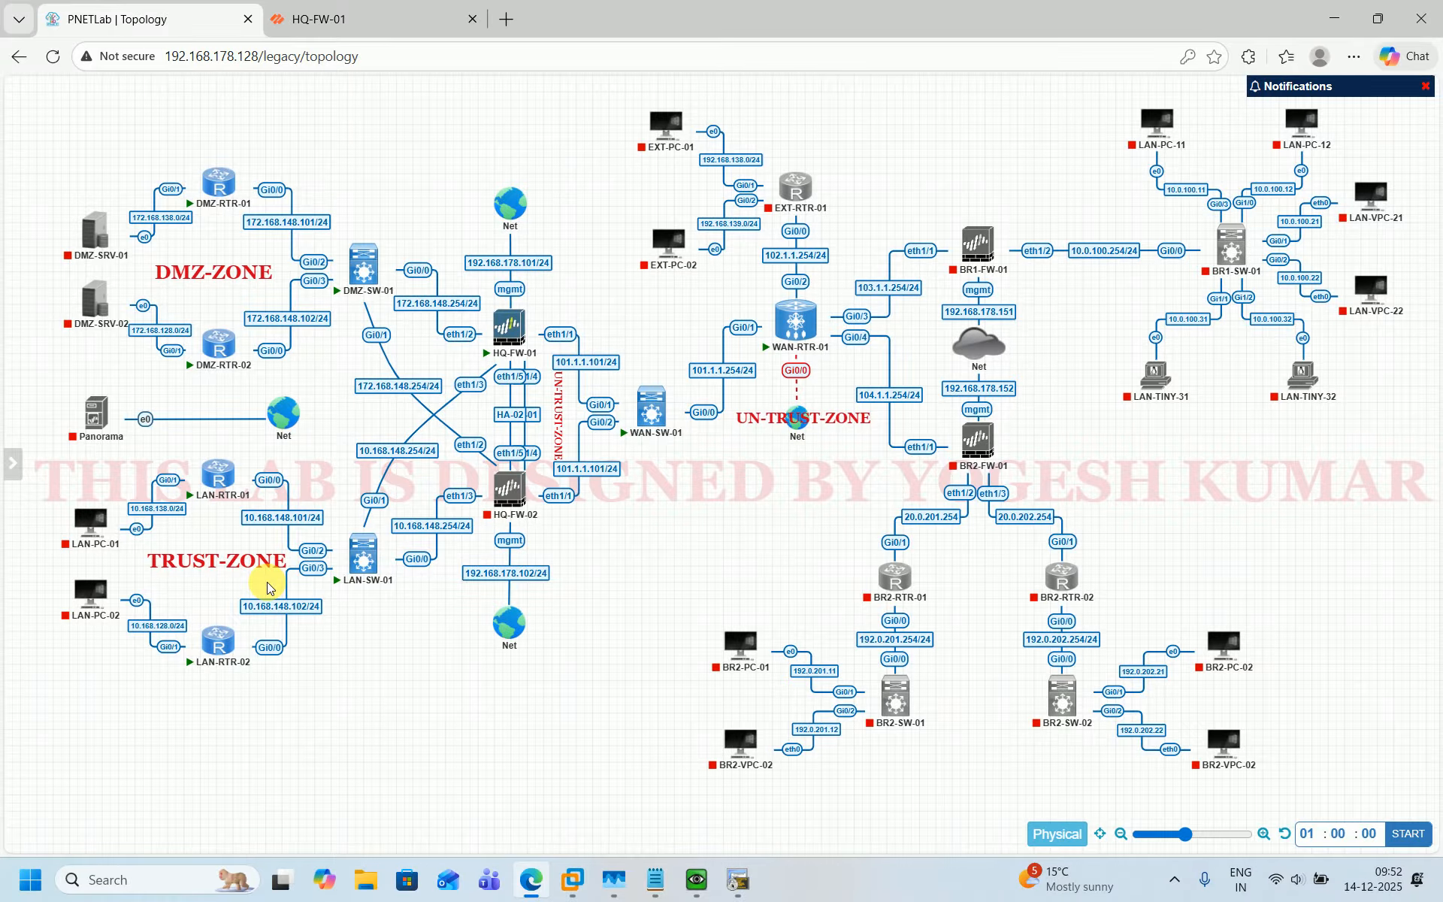
Open the firewall's NAT rulebase and copy the name of the Trust zone source NAT rule, cancelling its dialog.
left_click(350, 30)
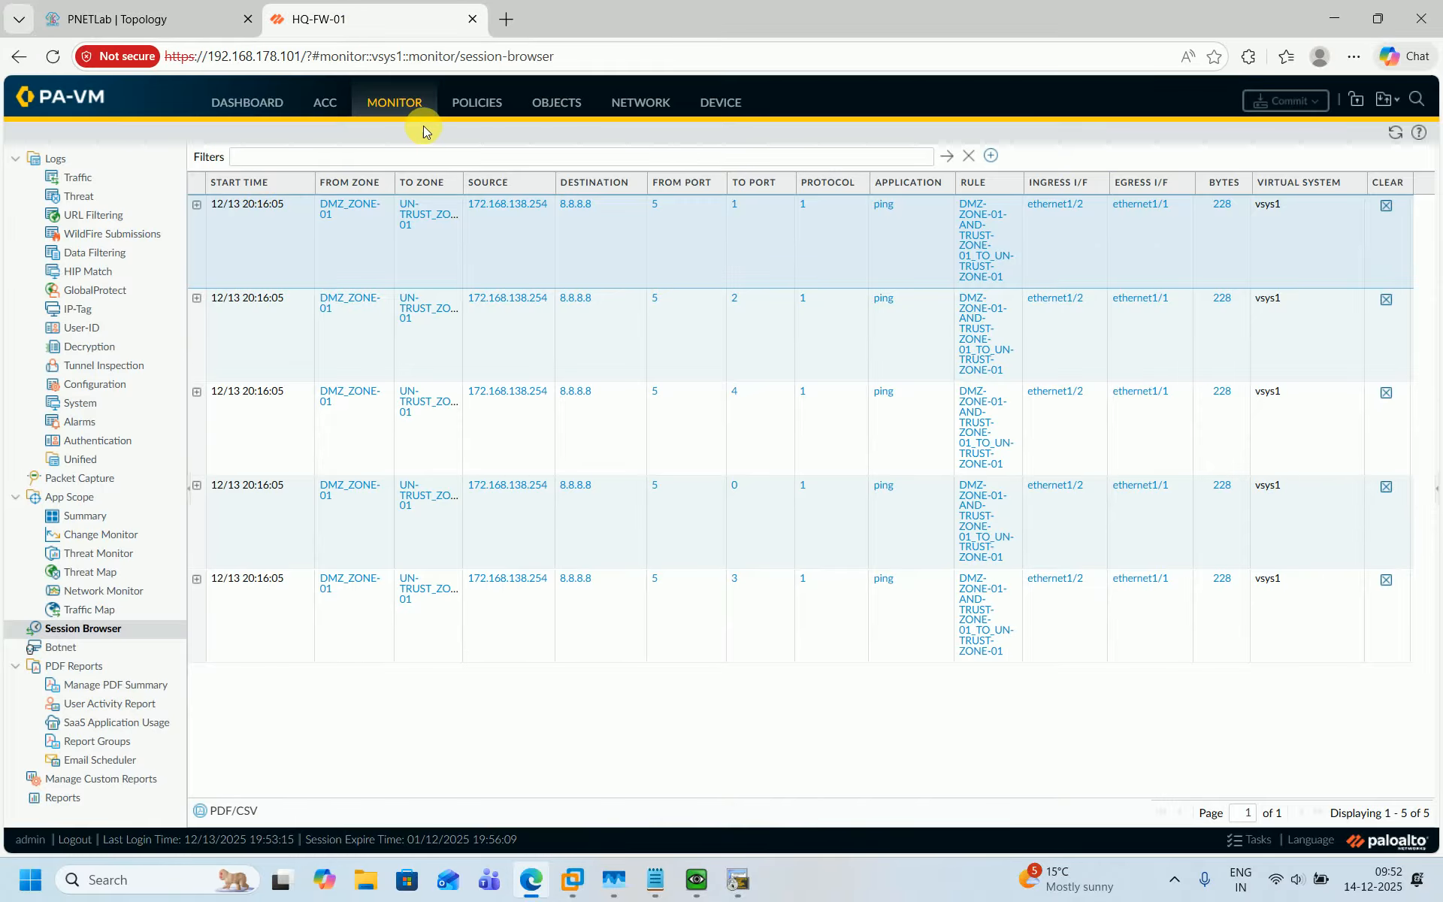
left_click(465, 113)
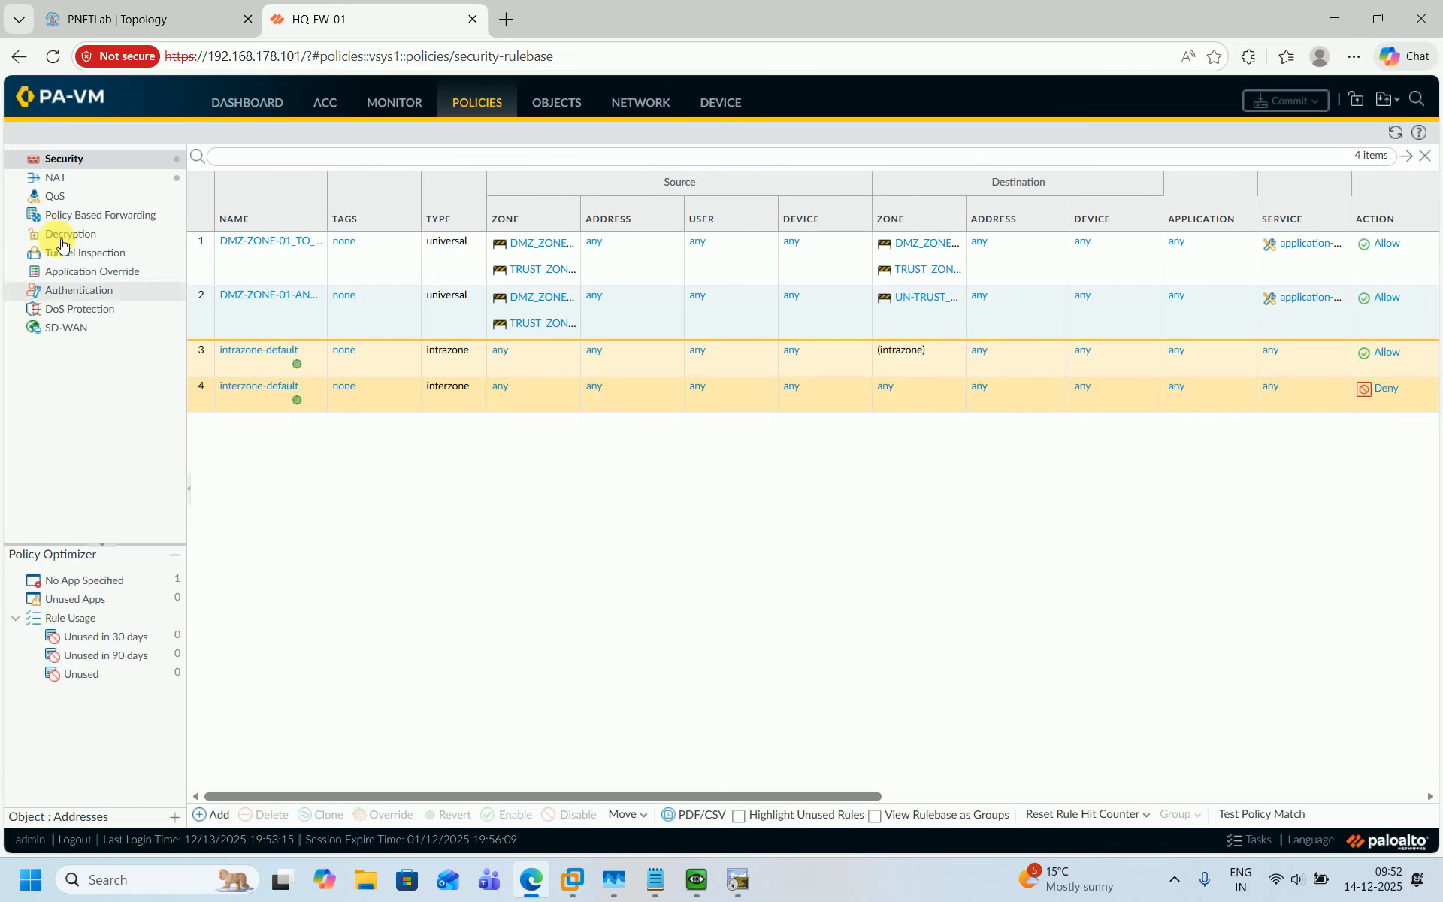
left_click(55, 180)
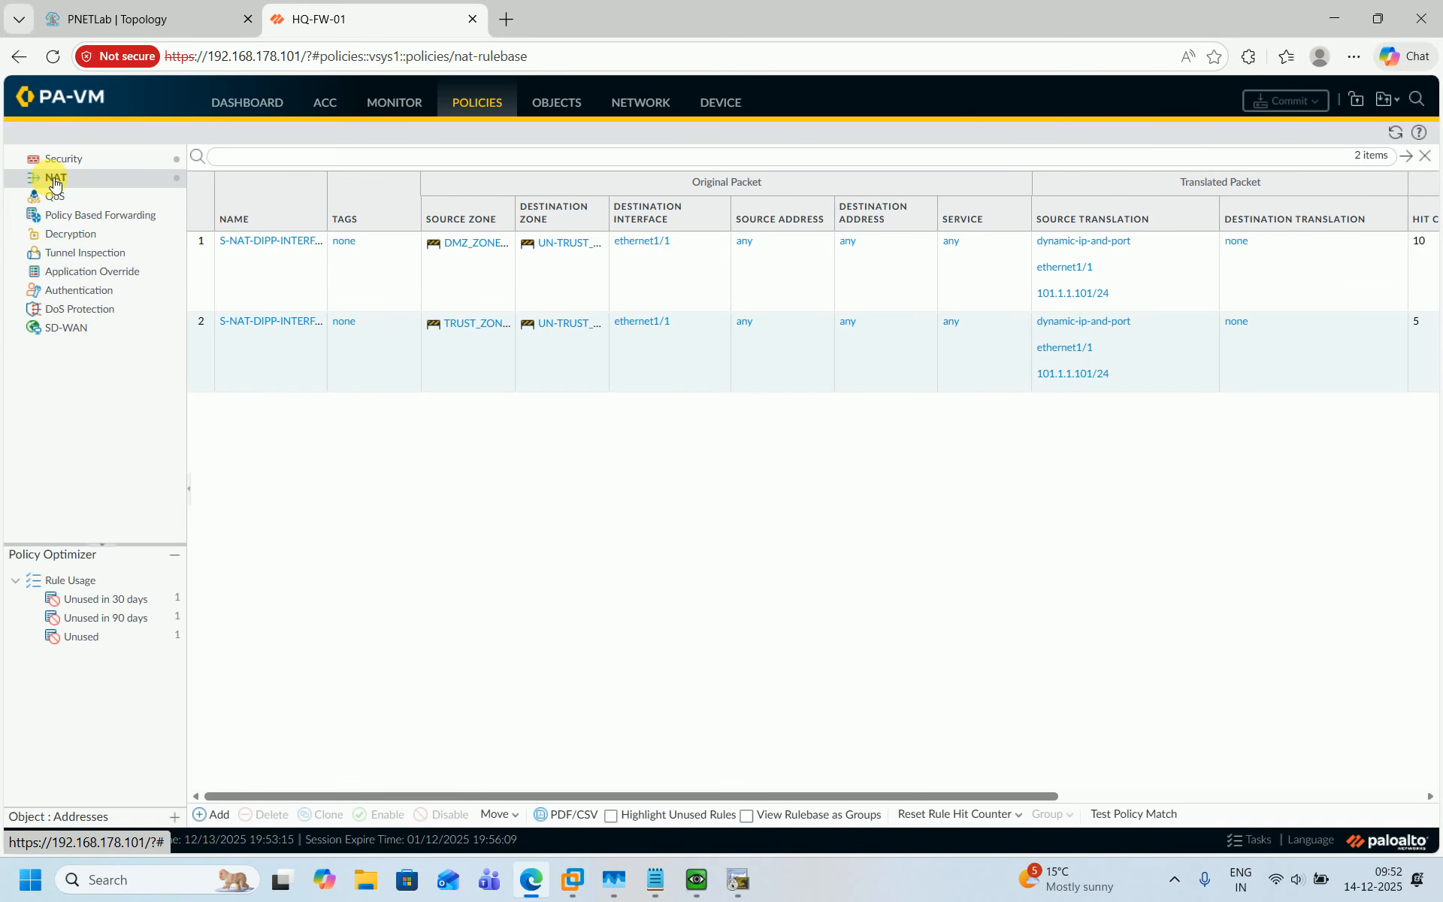
left_click(260, 323)
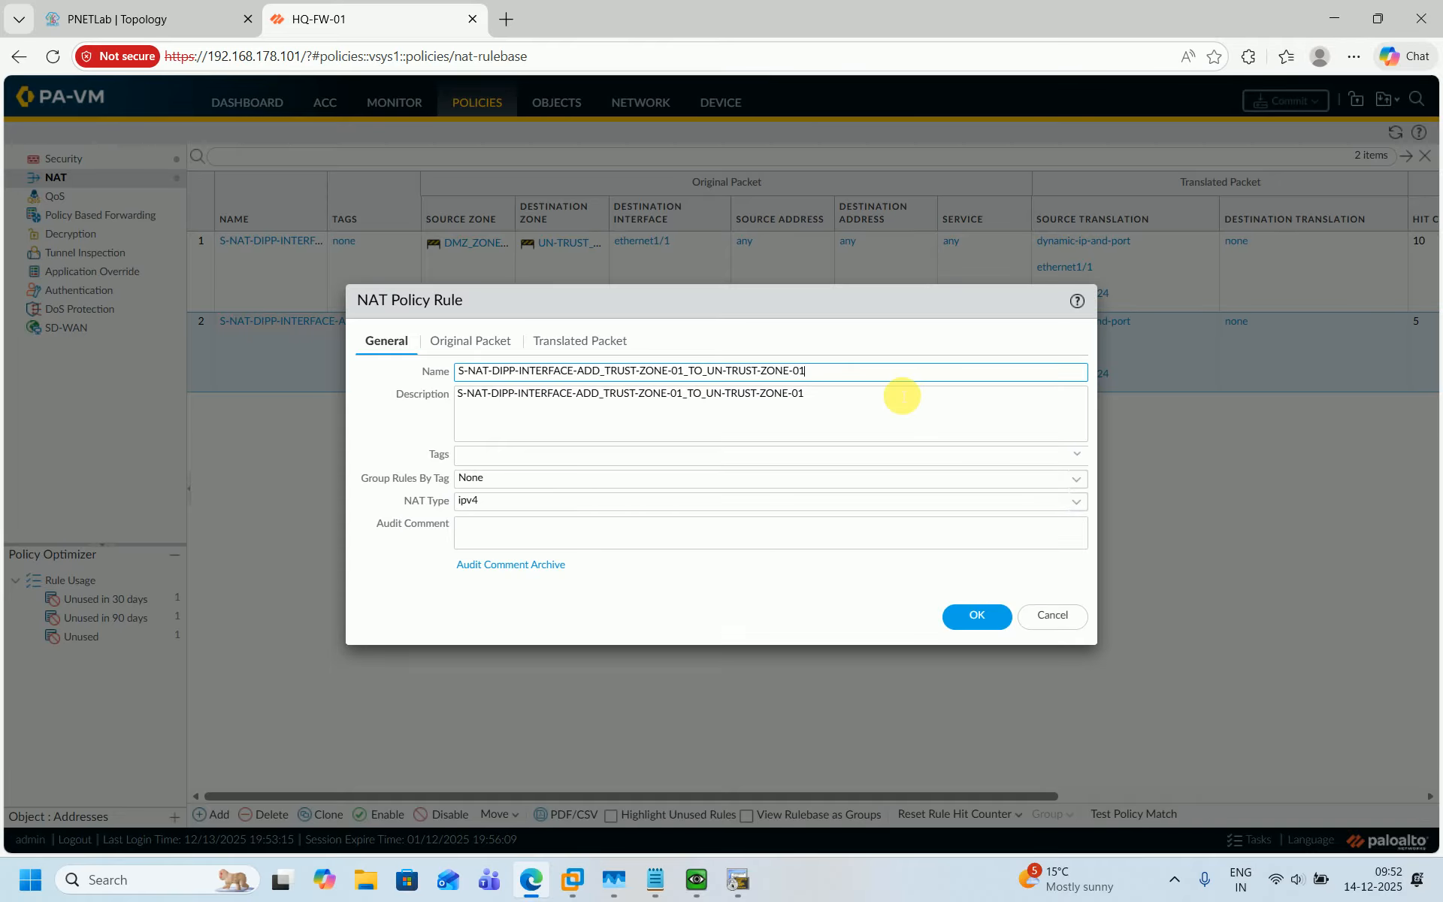
key("ctrl+a")
key("ctrl+c")
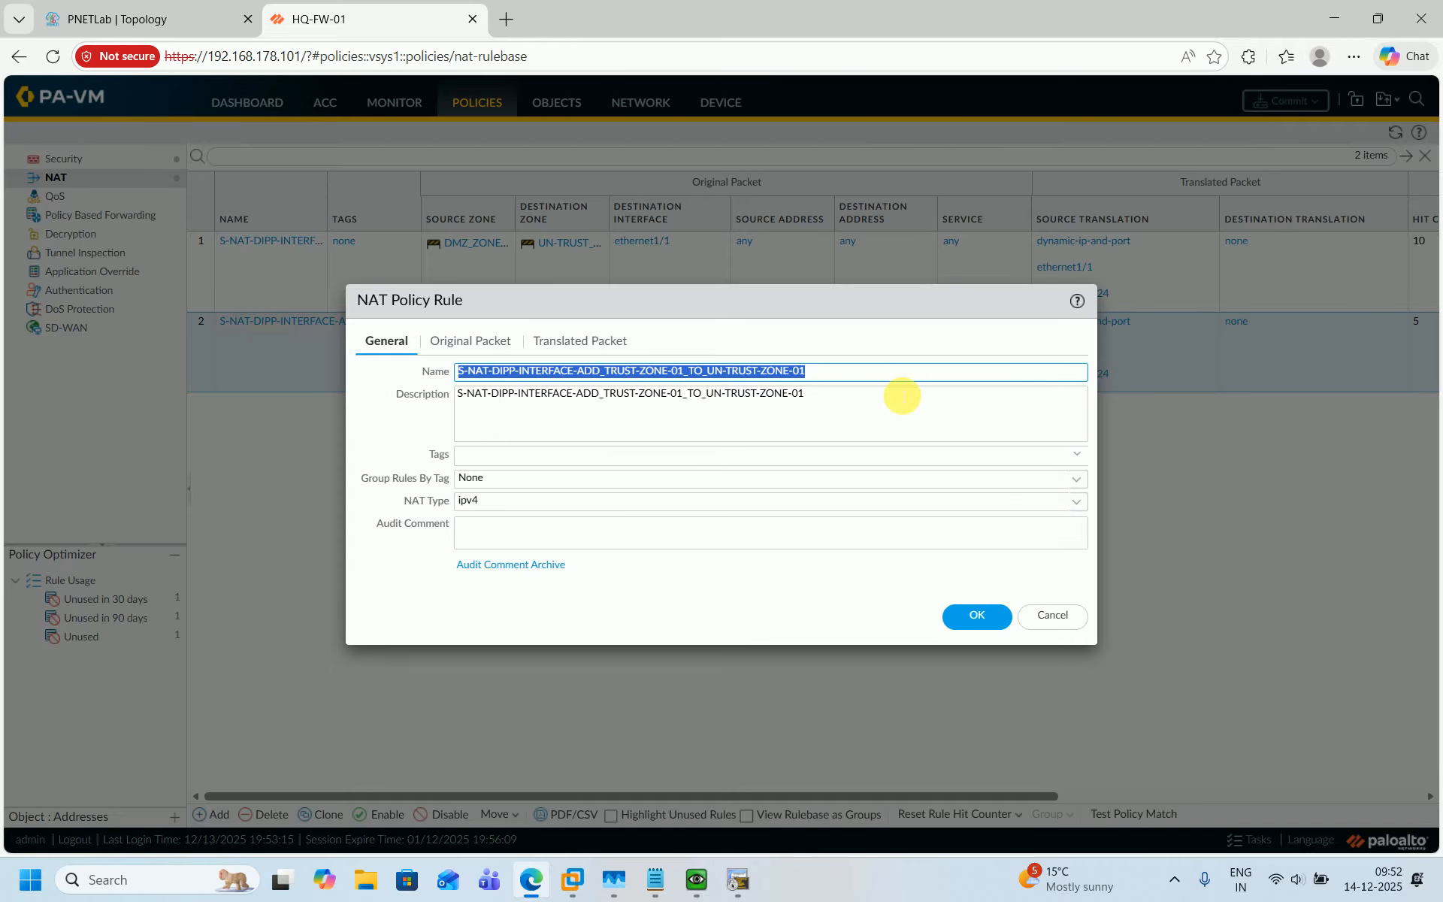
left_click(1052, 620)
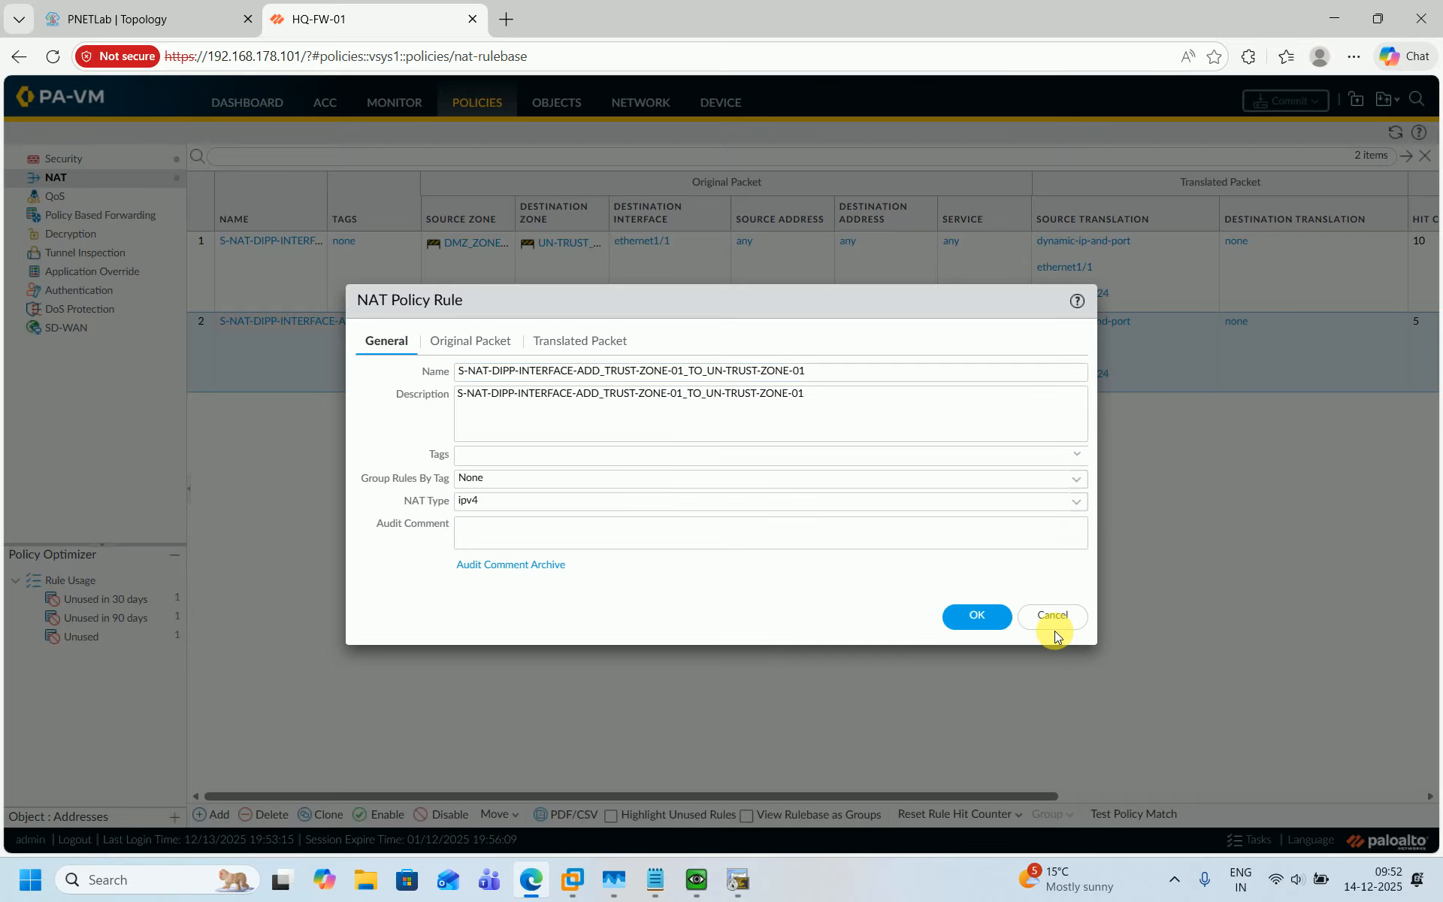
left_click(1053, 624)
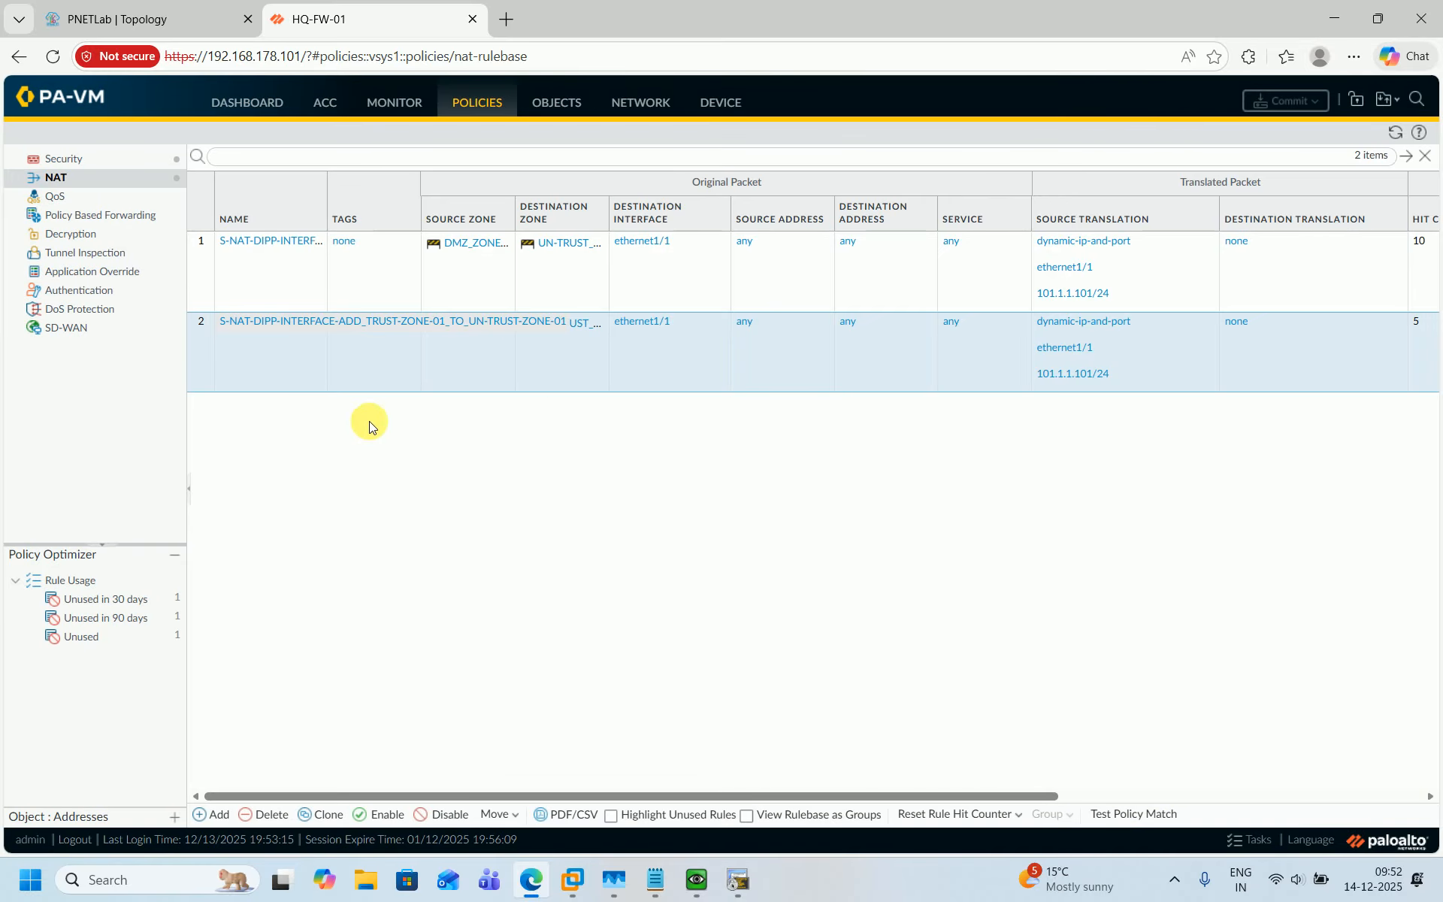
Select both existing NAT rules and disable them.
left_click(213, 266)
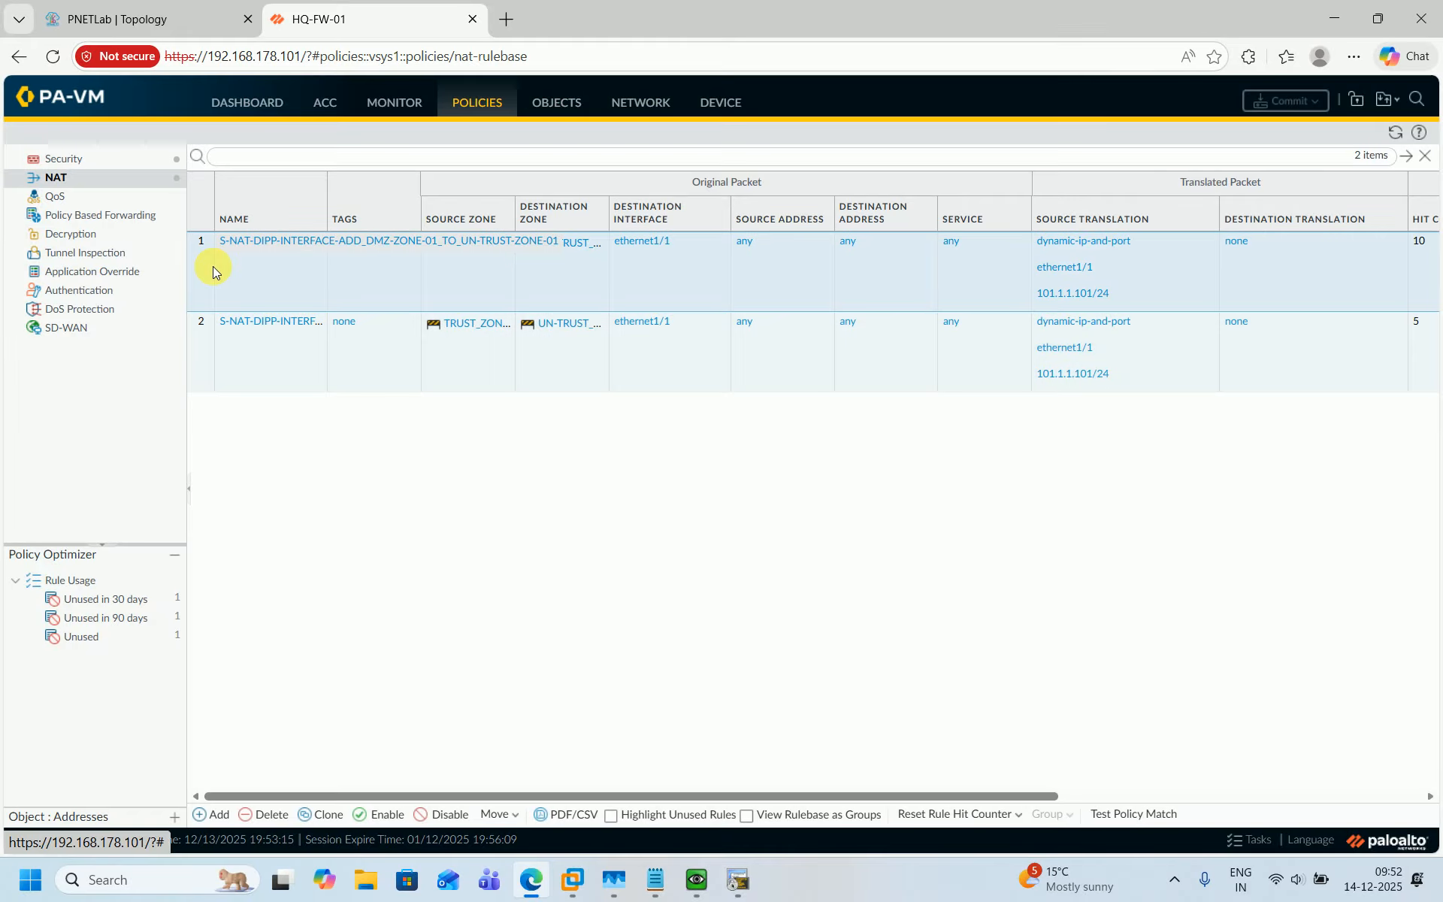
left_click(204, 343, "ctrl")
left_click(449, 816)
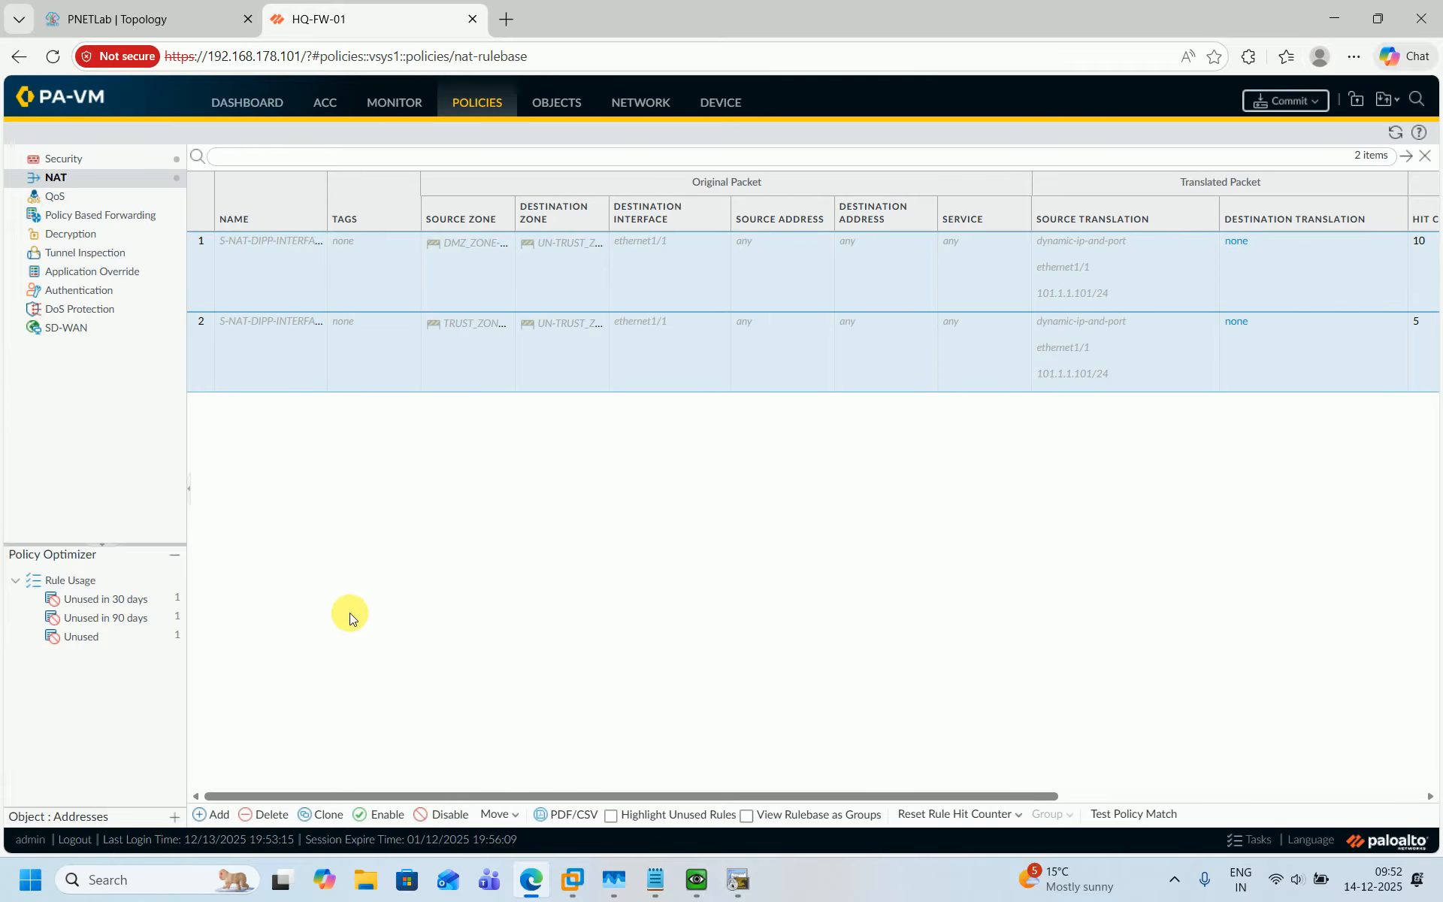
Add a new NAT rule named S-NAT-DIPP-TRANSLATED-ADD_DMZ-ZONE-01_TO_UN-TRUST-ZONE-01.
left_click(212, 814)
key("ctrl+v")
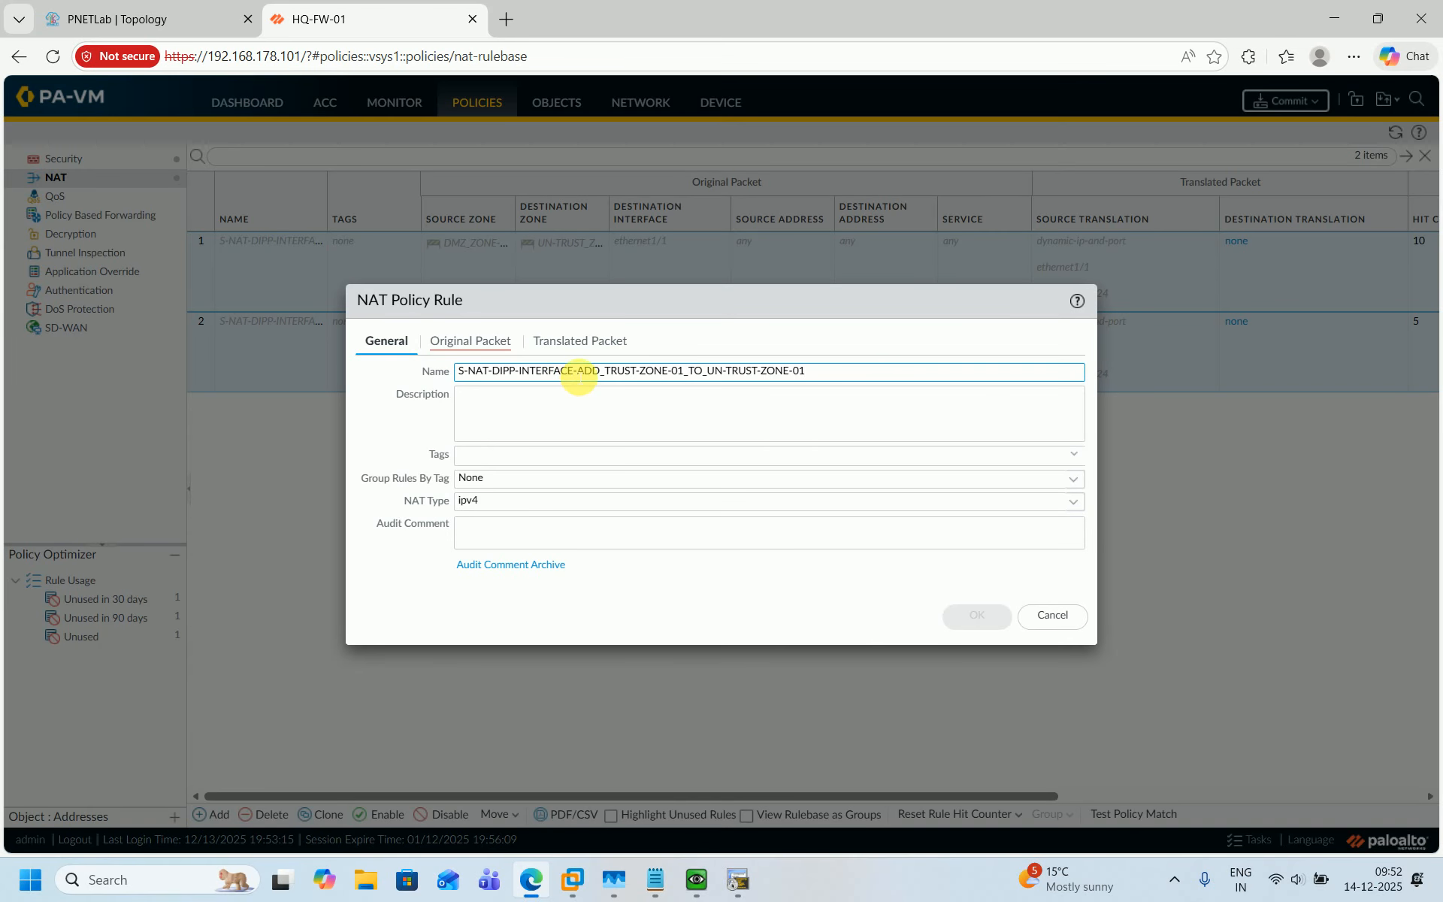
key("BackSpace")
key("BackSpace")
key("BackSpace")
key("BackSpace")
key("BackSpace")
key("BackSpace")
key("BackSpace")
key("BackSpace")
key("BackSpace")
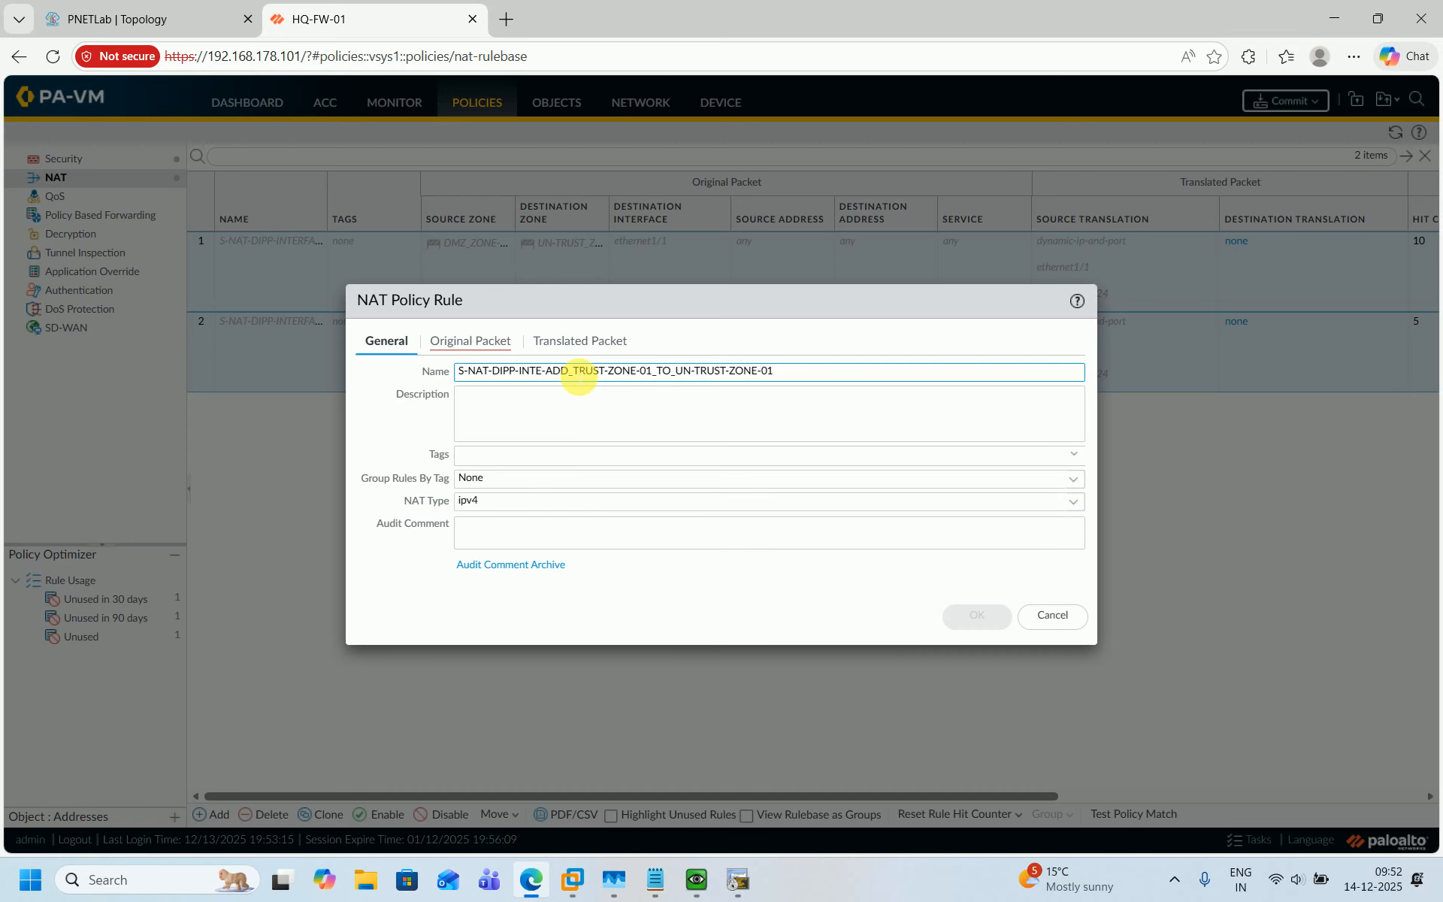
key("BackSpace")
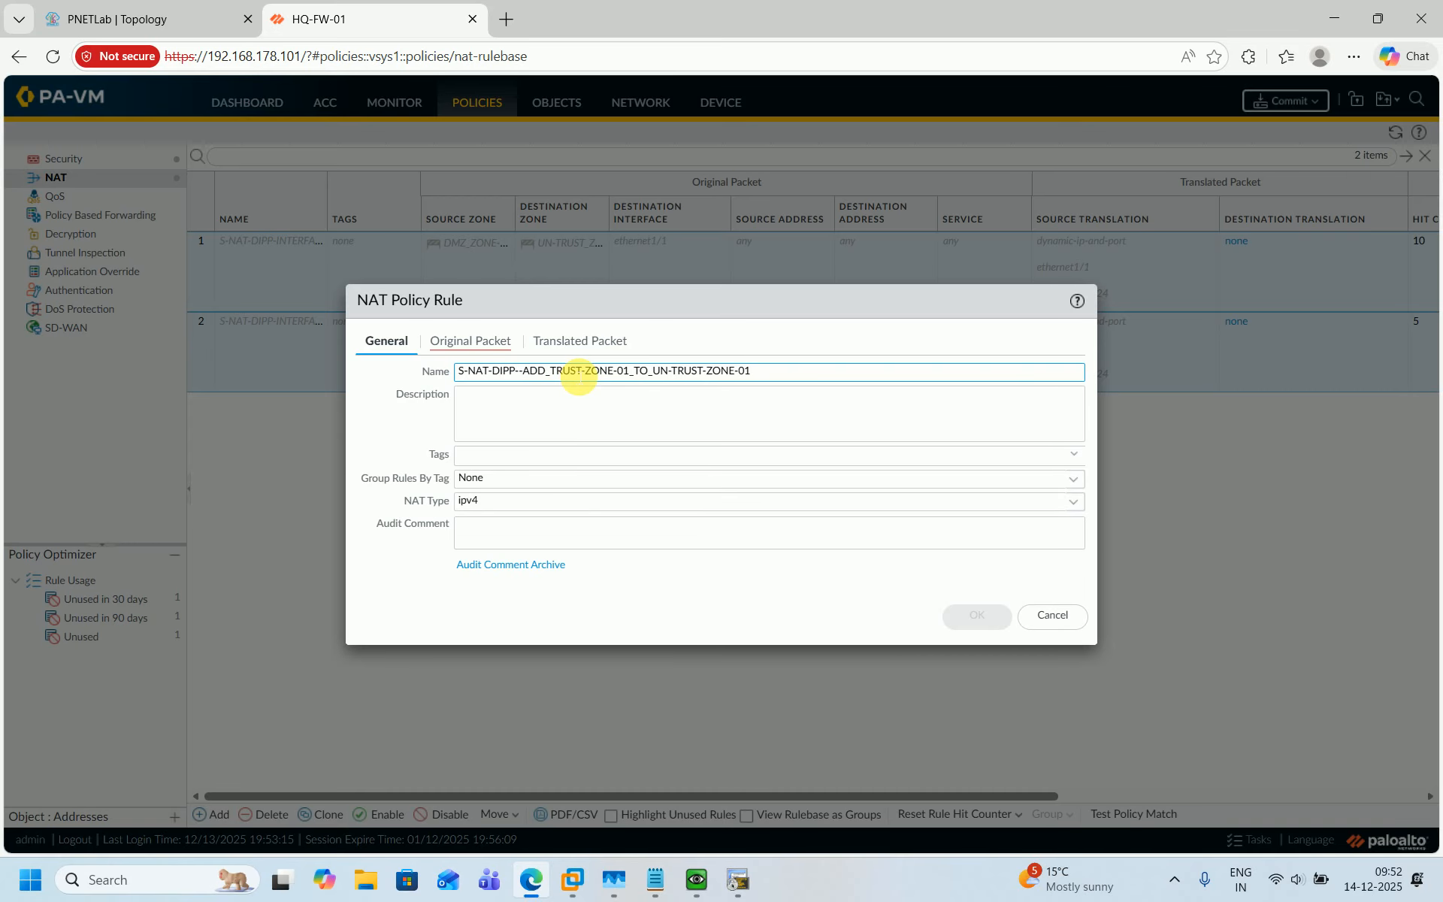
type("TR")
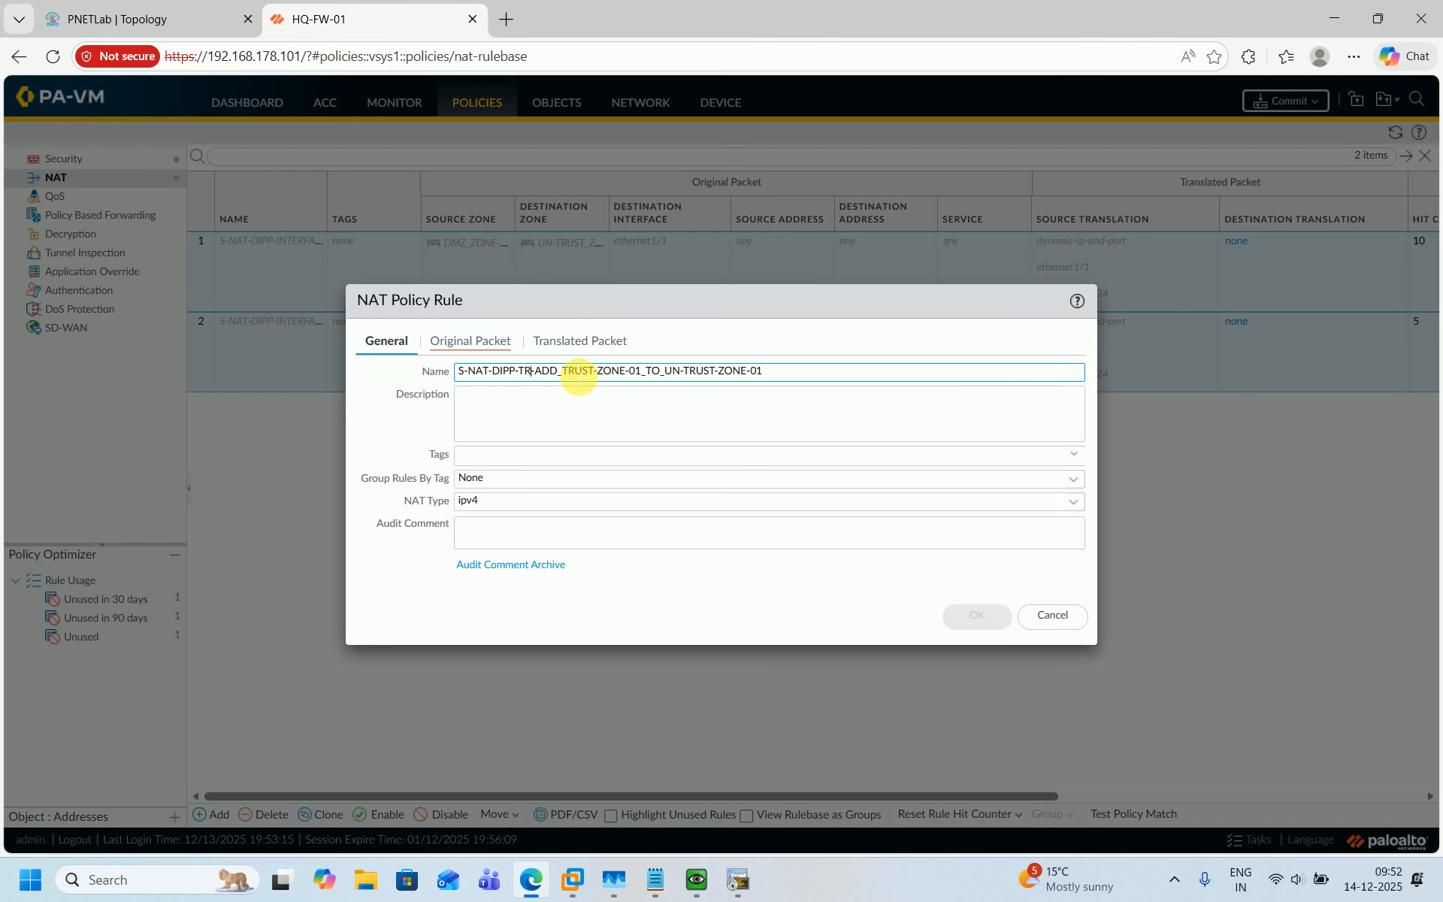
type("ANSLAT")
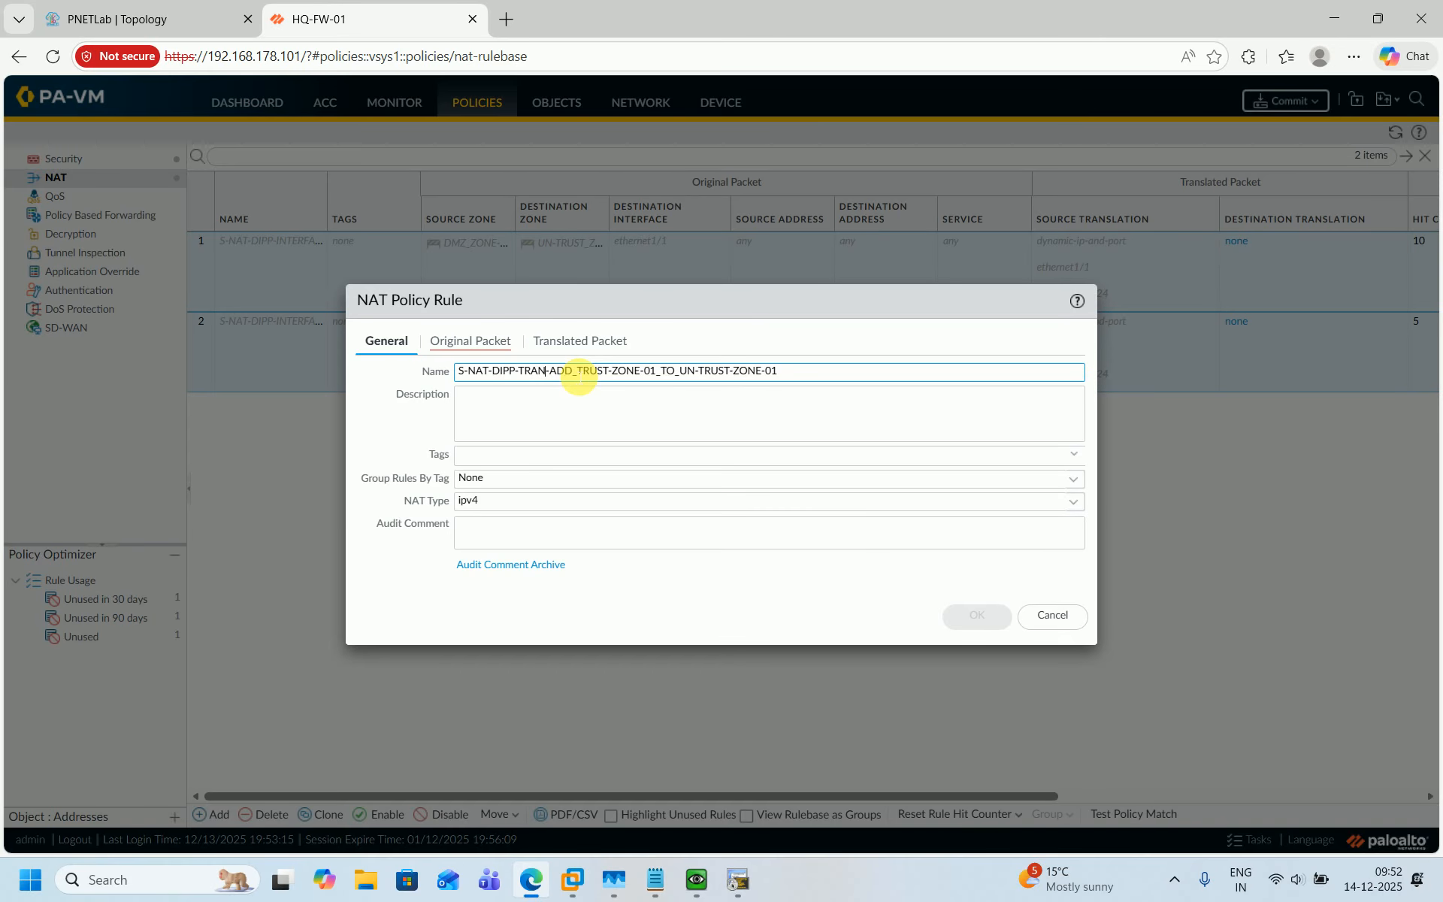
type("ED")
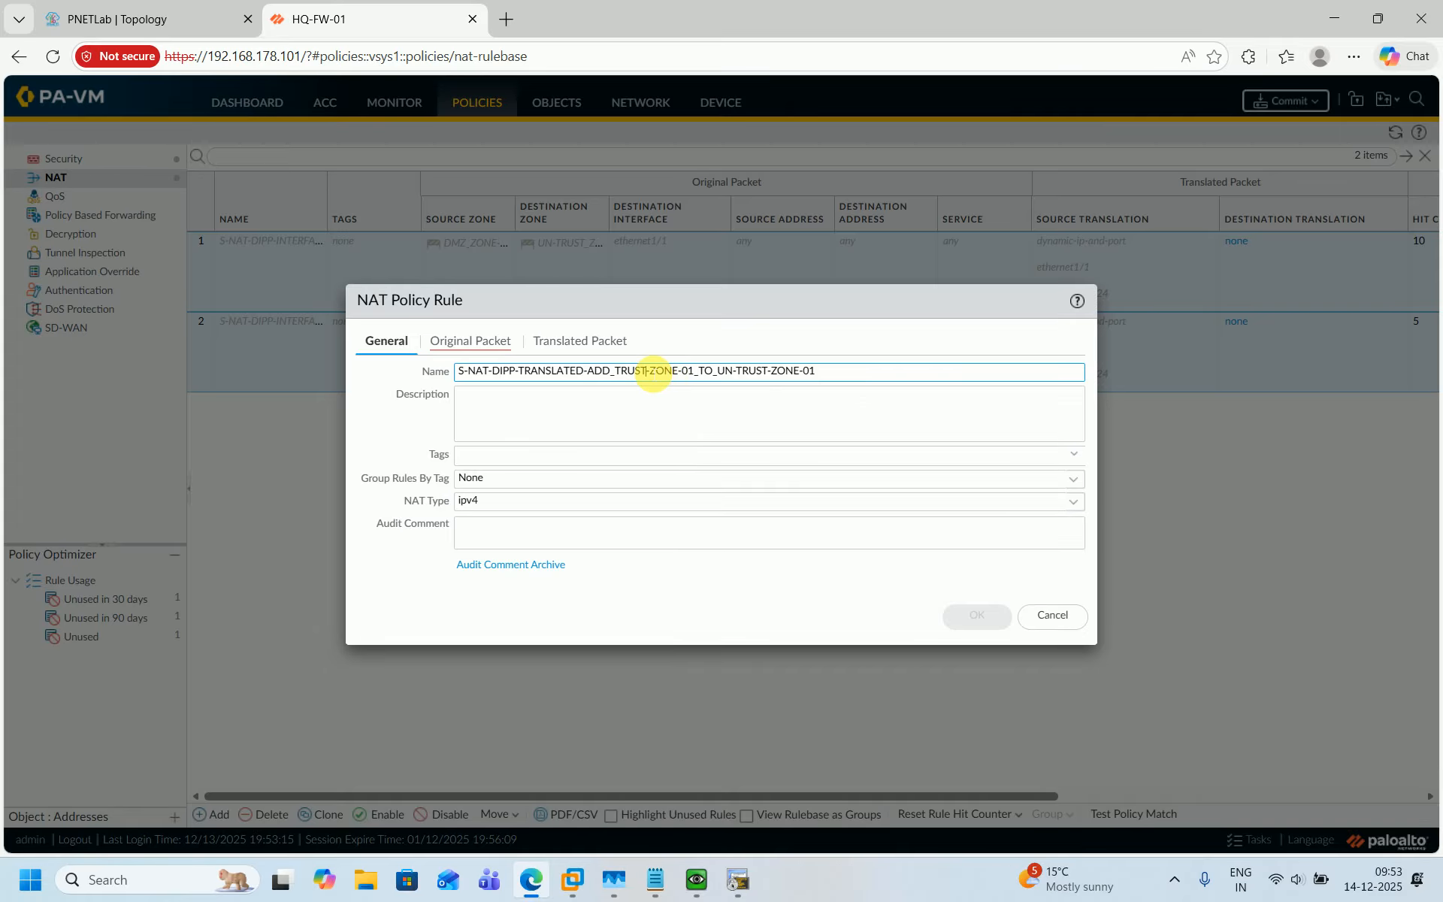
key("BackSpace")
key("BackSpace")
key("BackSpace")
key("BackSpace")
key("BackSpace")
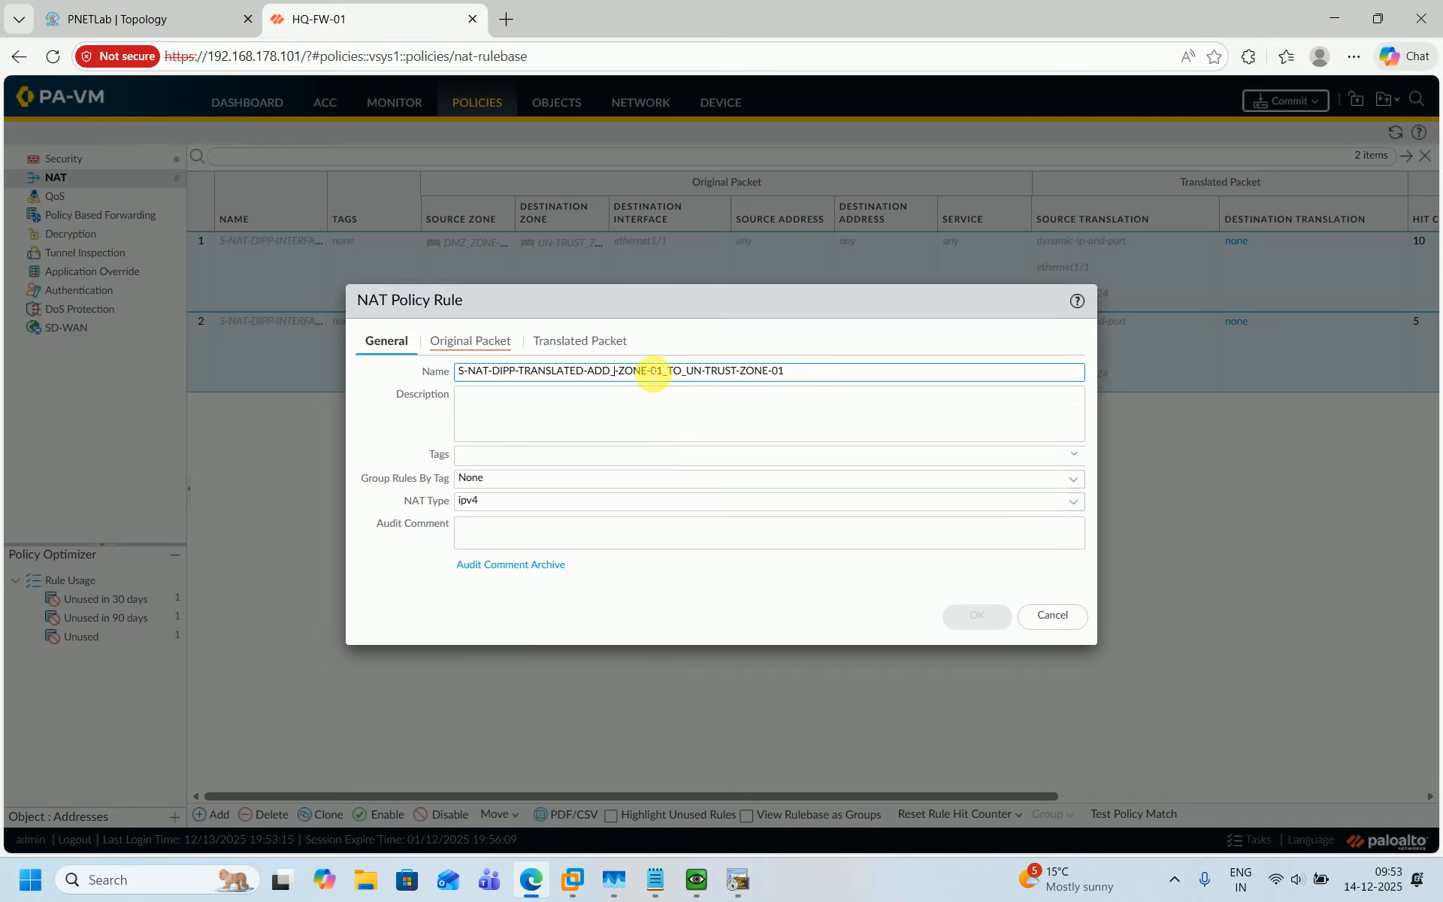
type("DMZ")
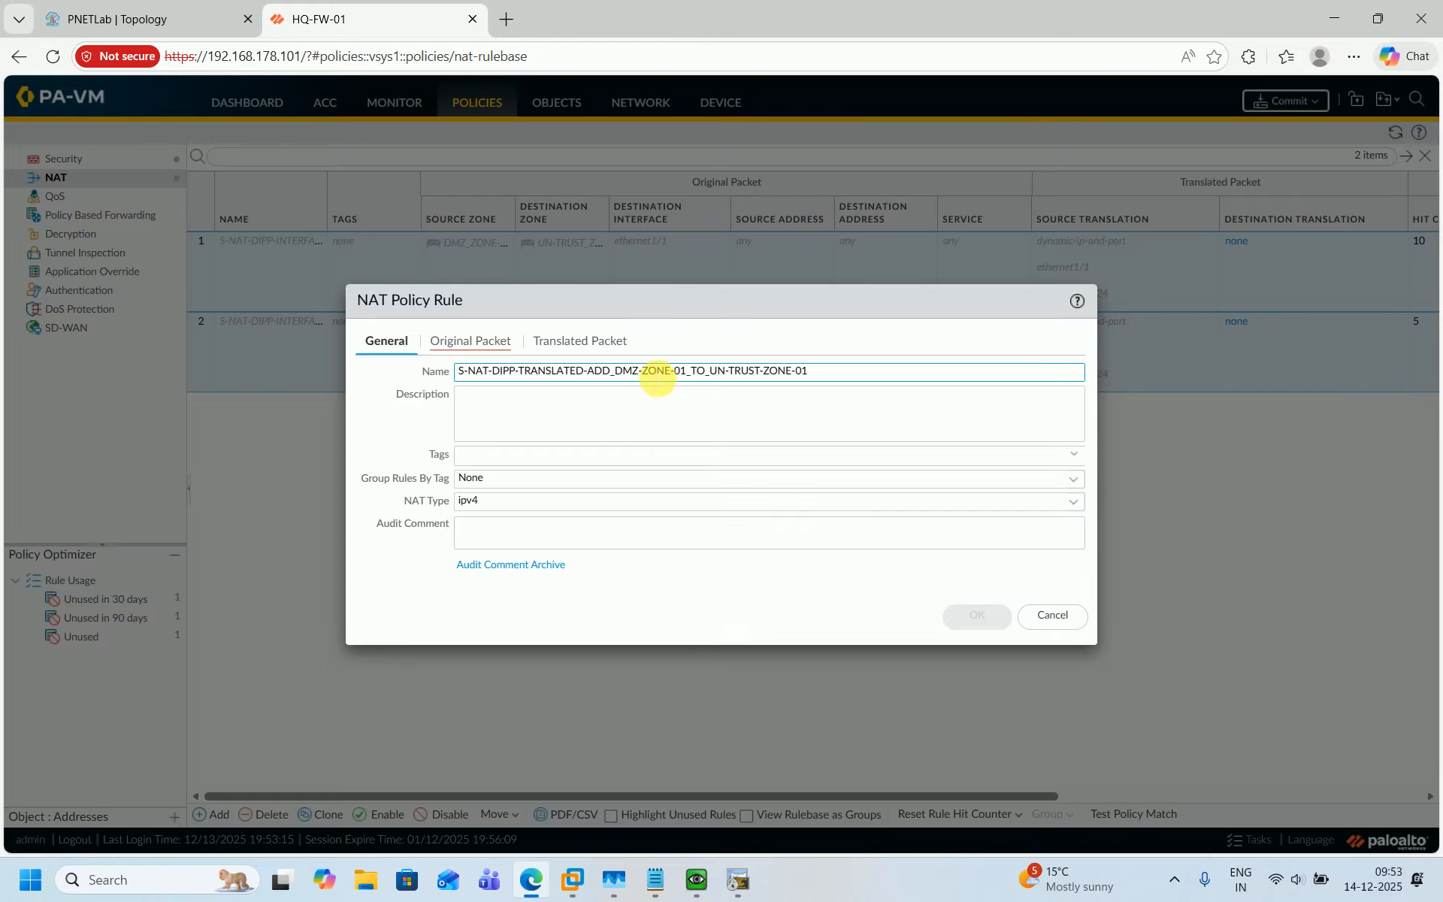
Copy the rule name into its description.
key("ctrl+a")
key("ctrl+c")
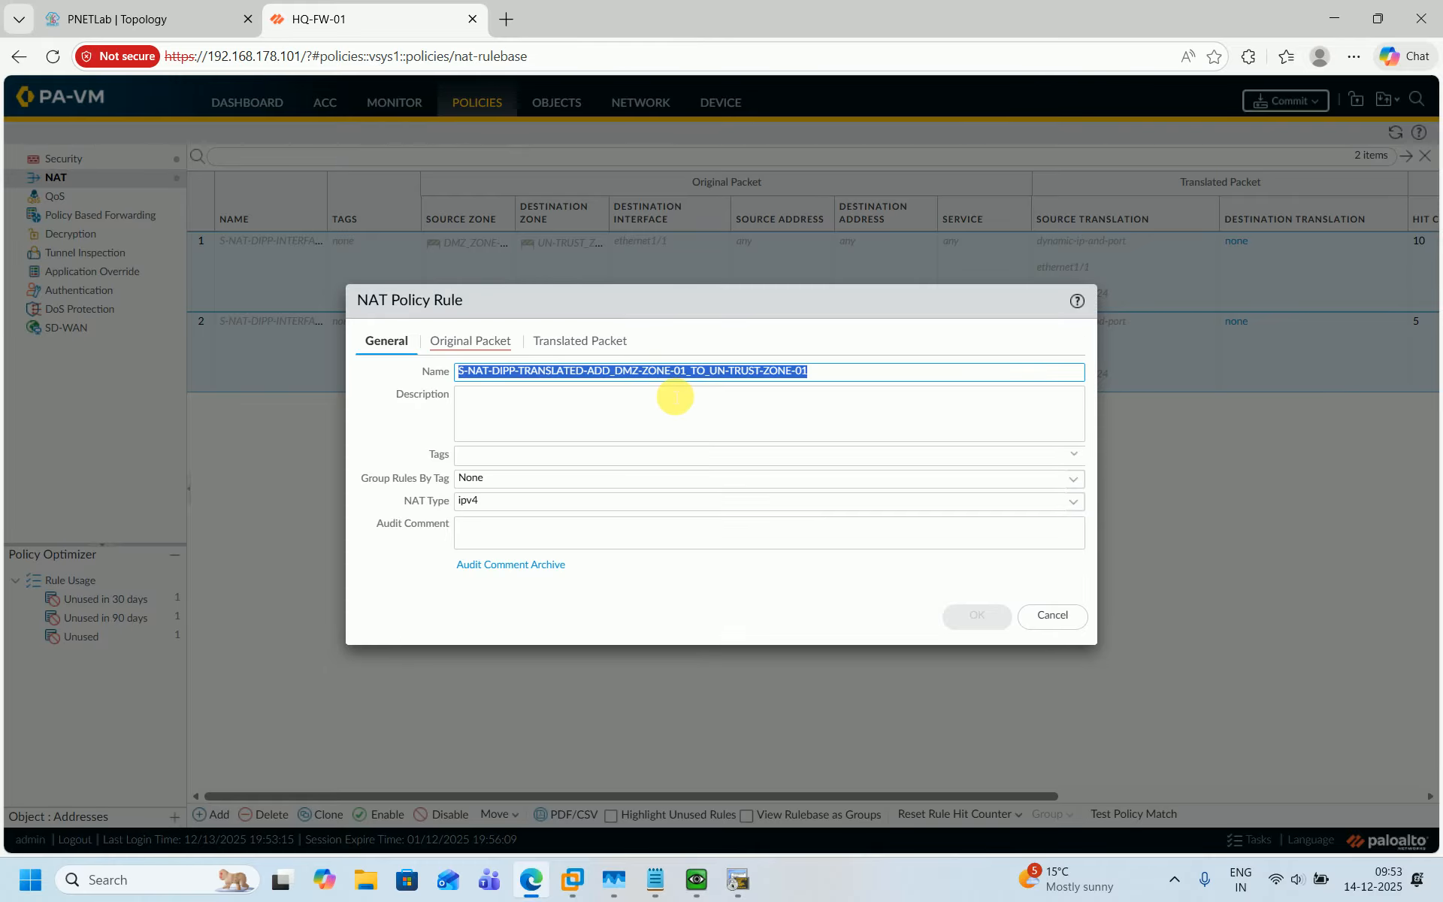
left_click(675, 397)
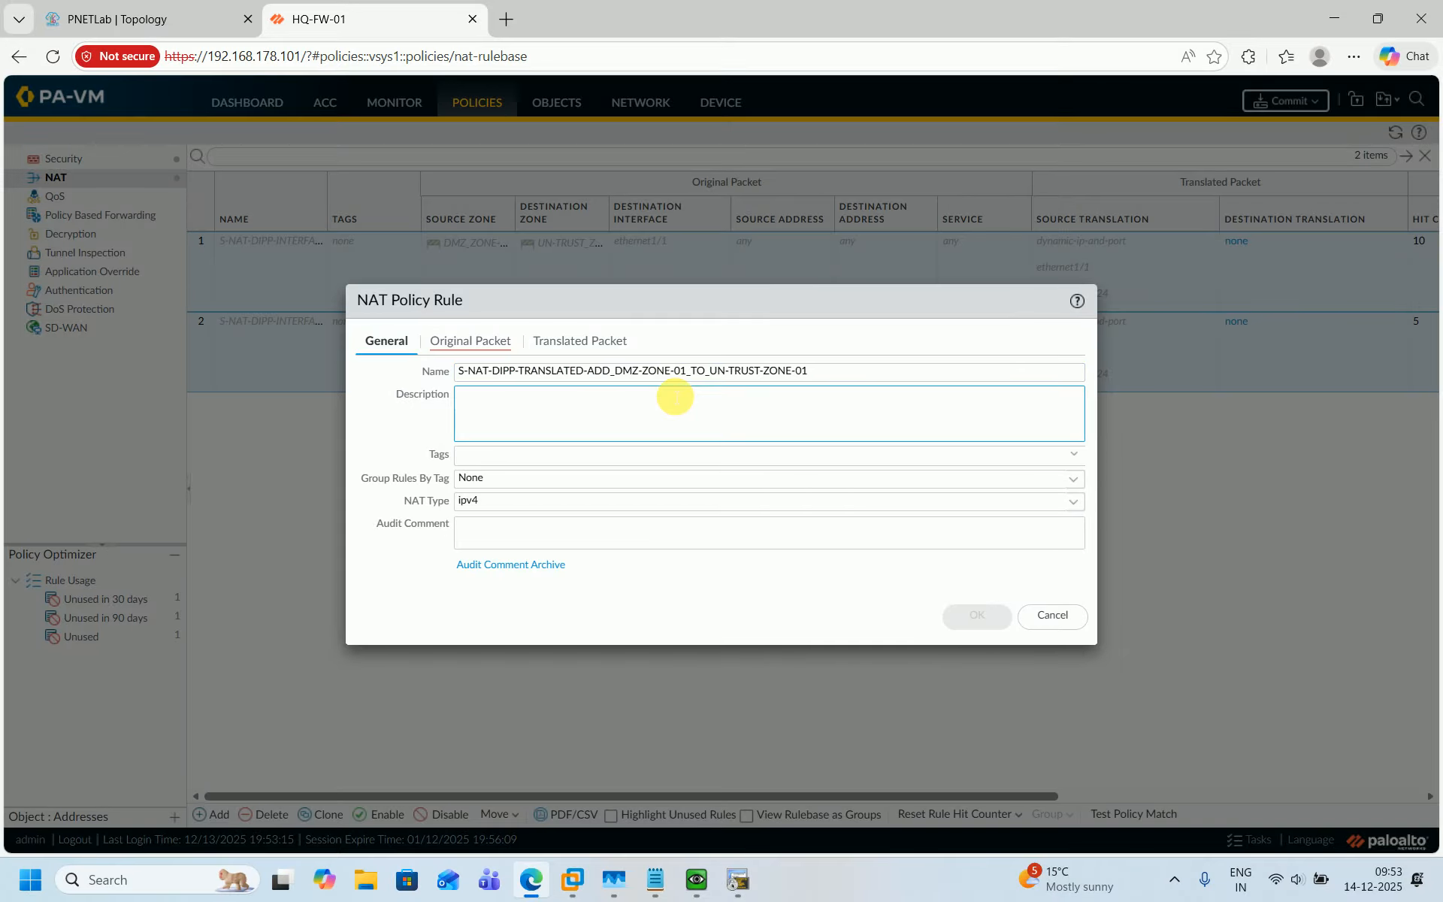
key("ctrl+v")
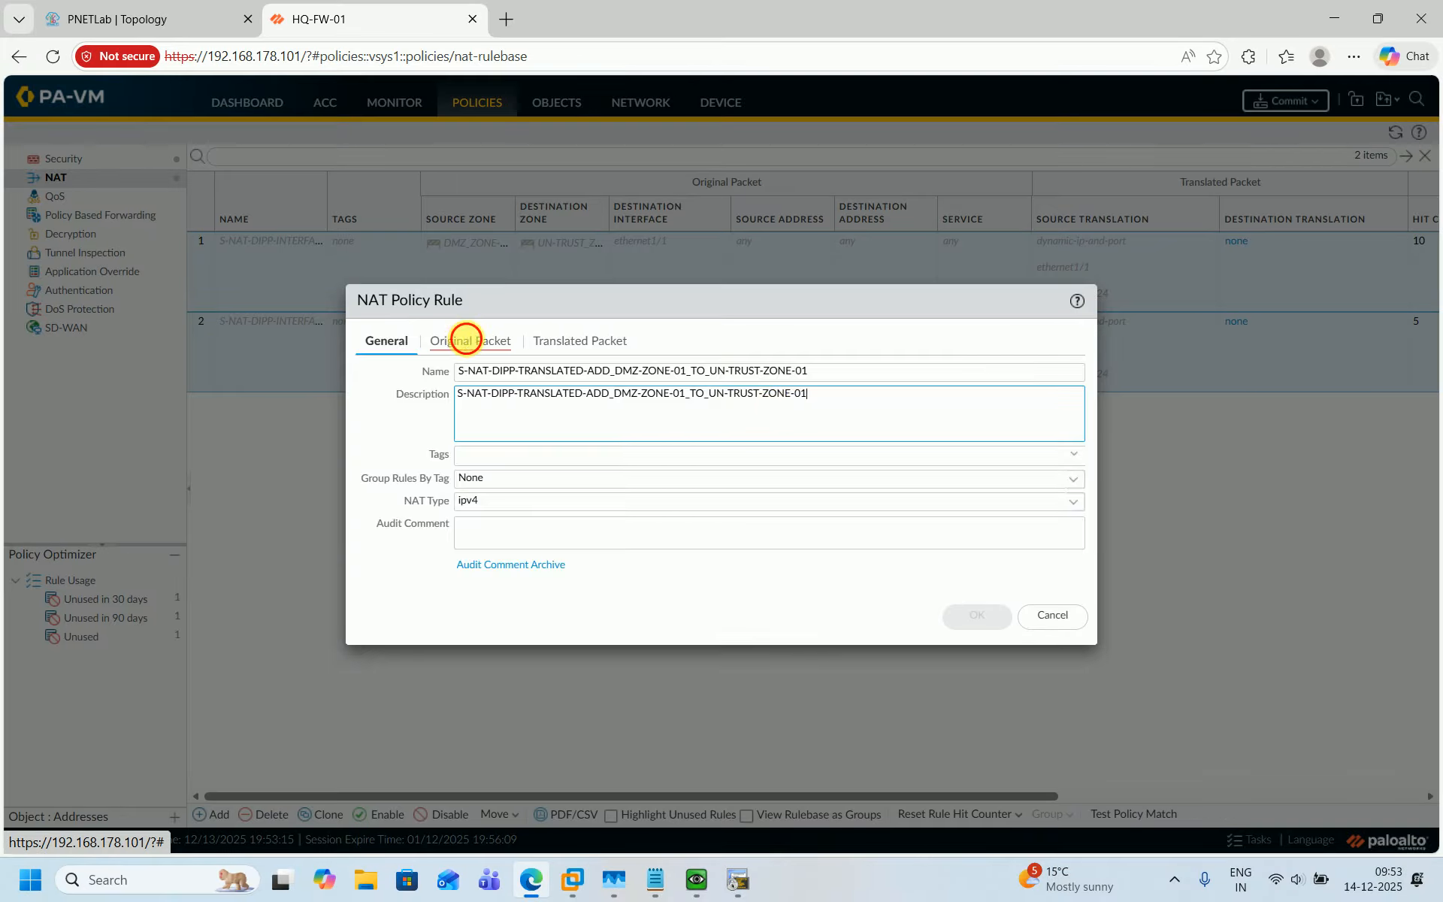
Set the original packet's source zone to DMZ_ZONE-01, destination zone to UN-TRUST_ZONE-01 and destination interface to ethernet1/1.
left_click(466, 339)
left_click(373, 573)
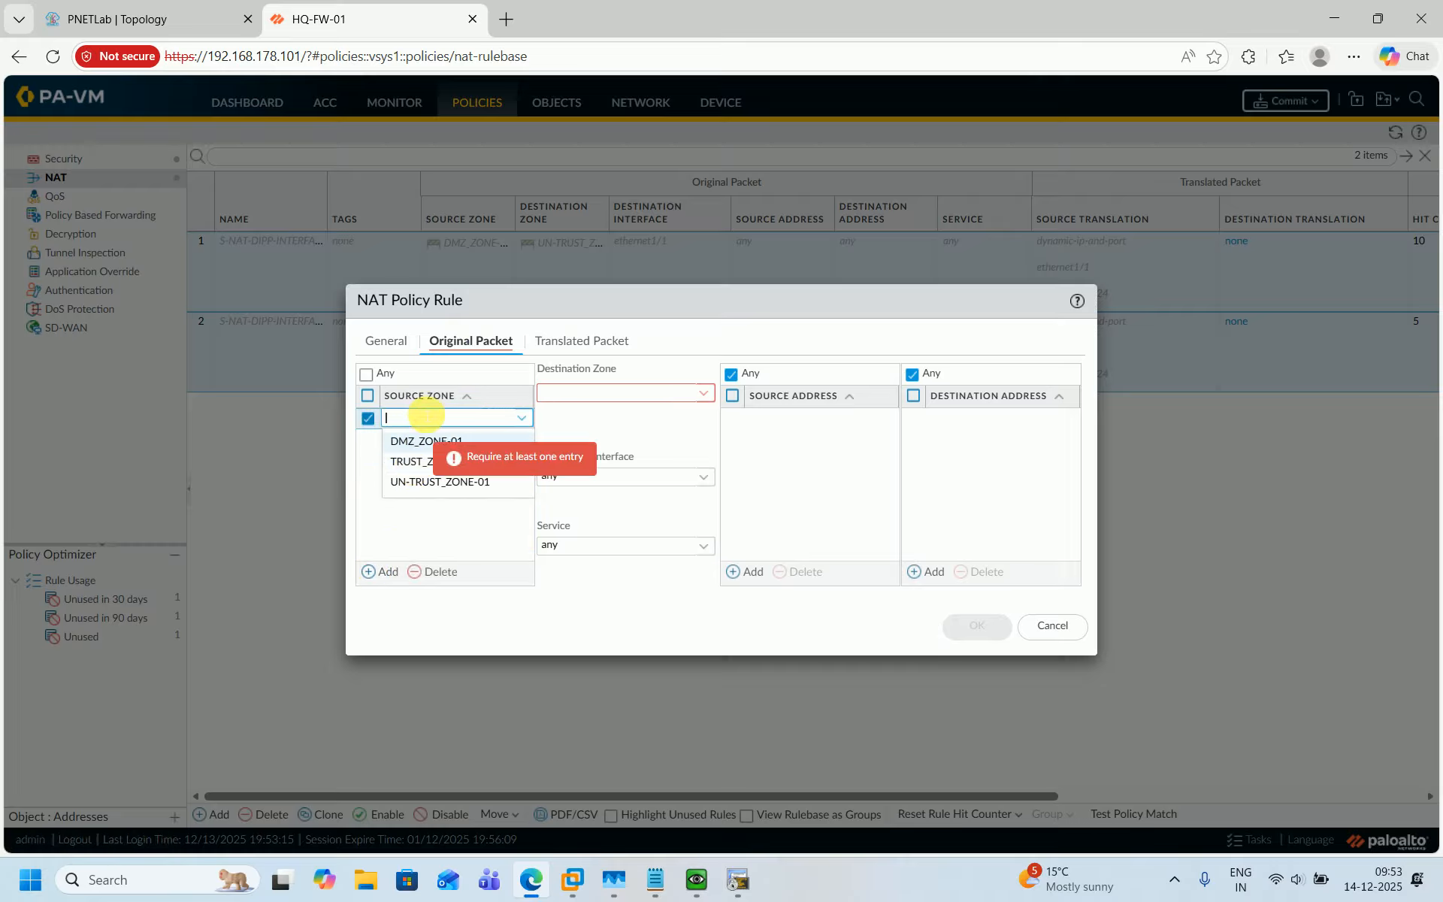
left_click(421, 445)
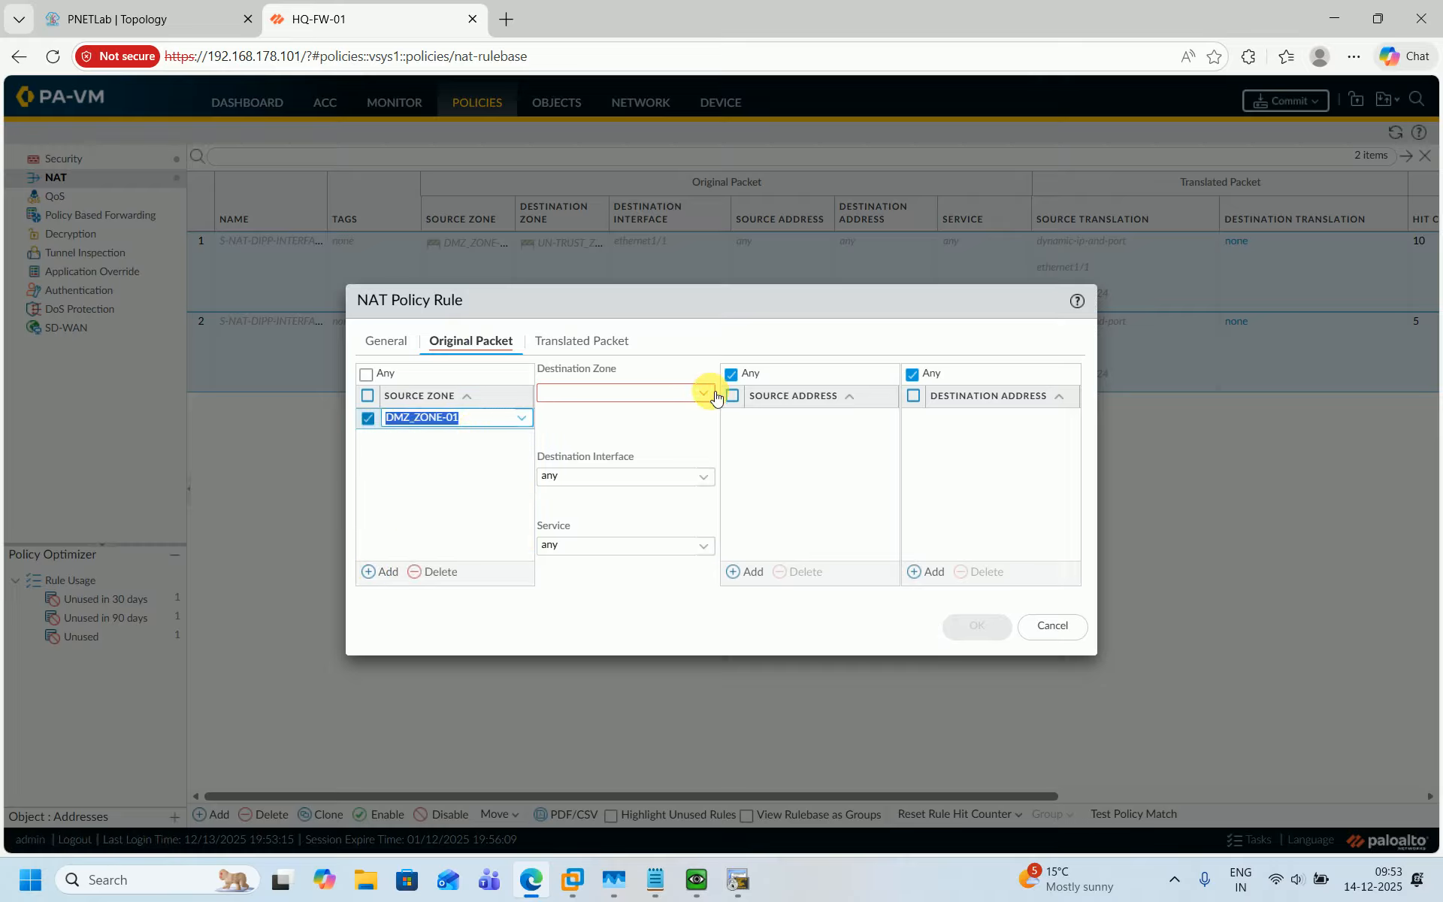
left_click(705, 392)
left_click(583, 457)
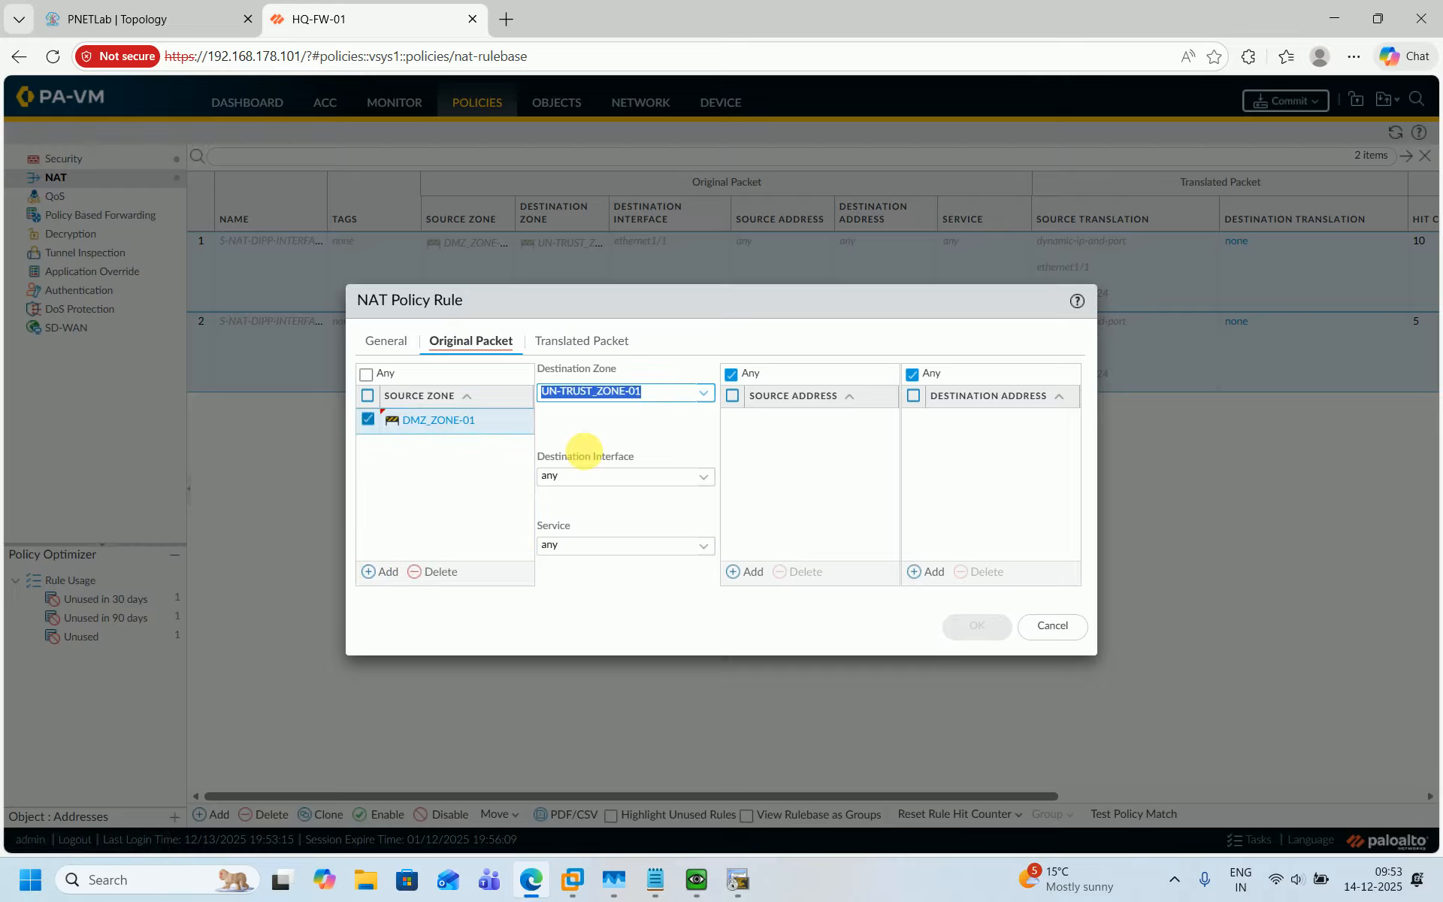
left_click(712, 481)
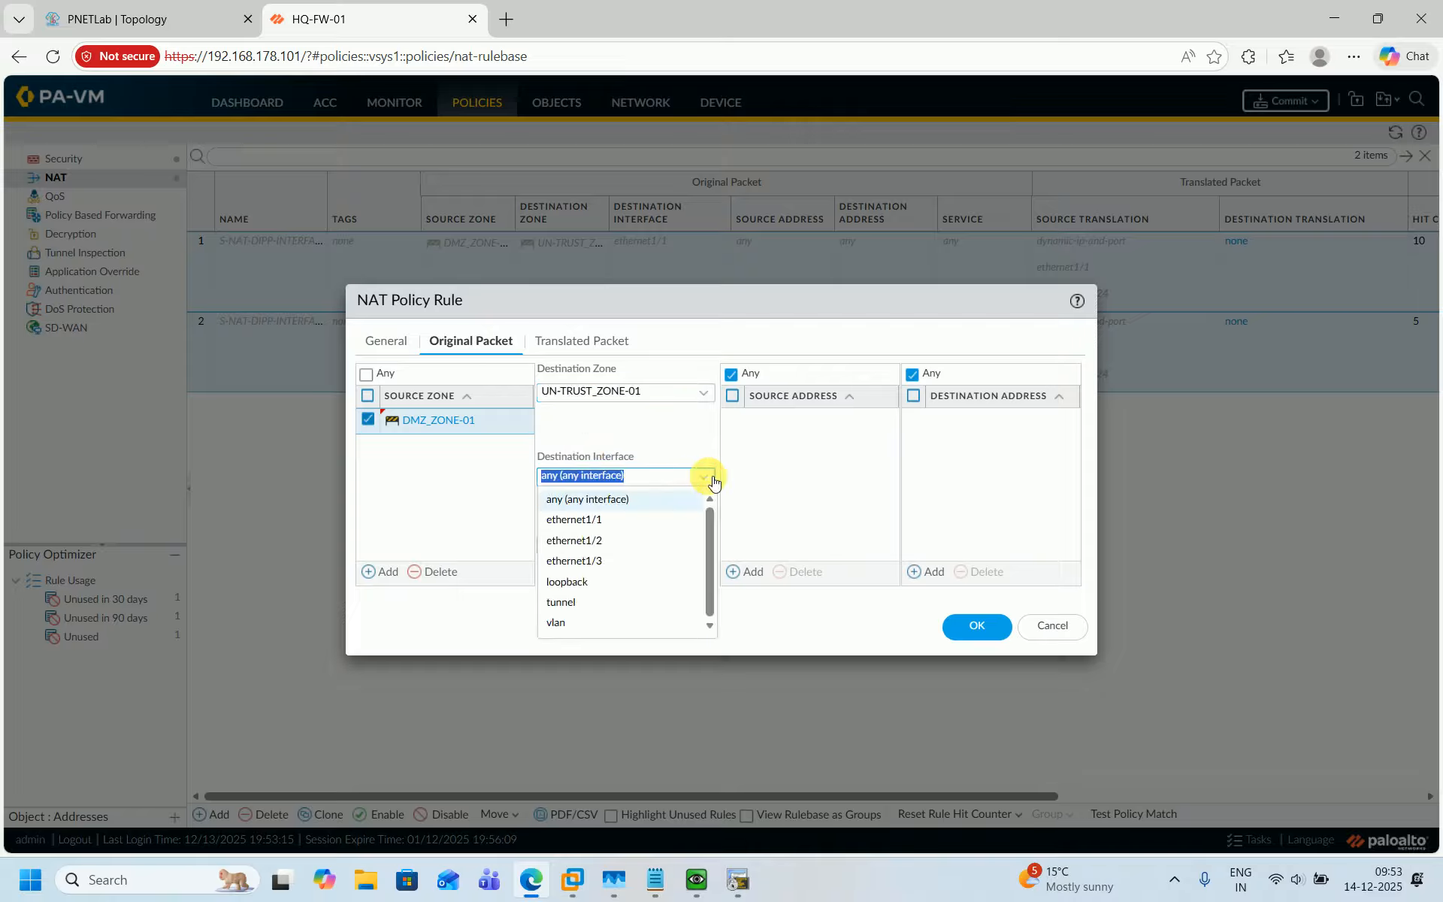
left_click(609, 524)
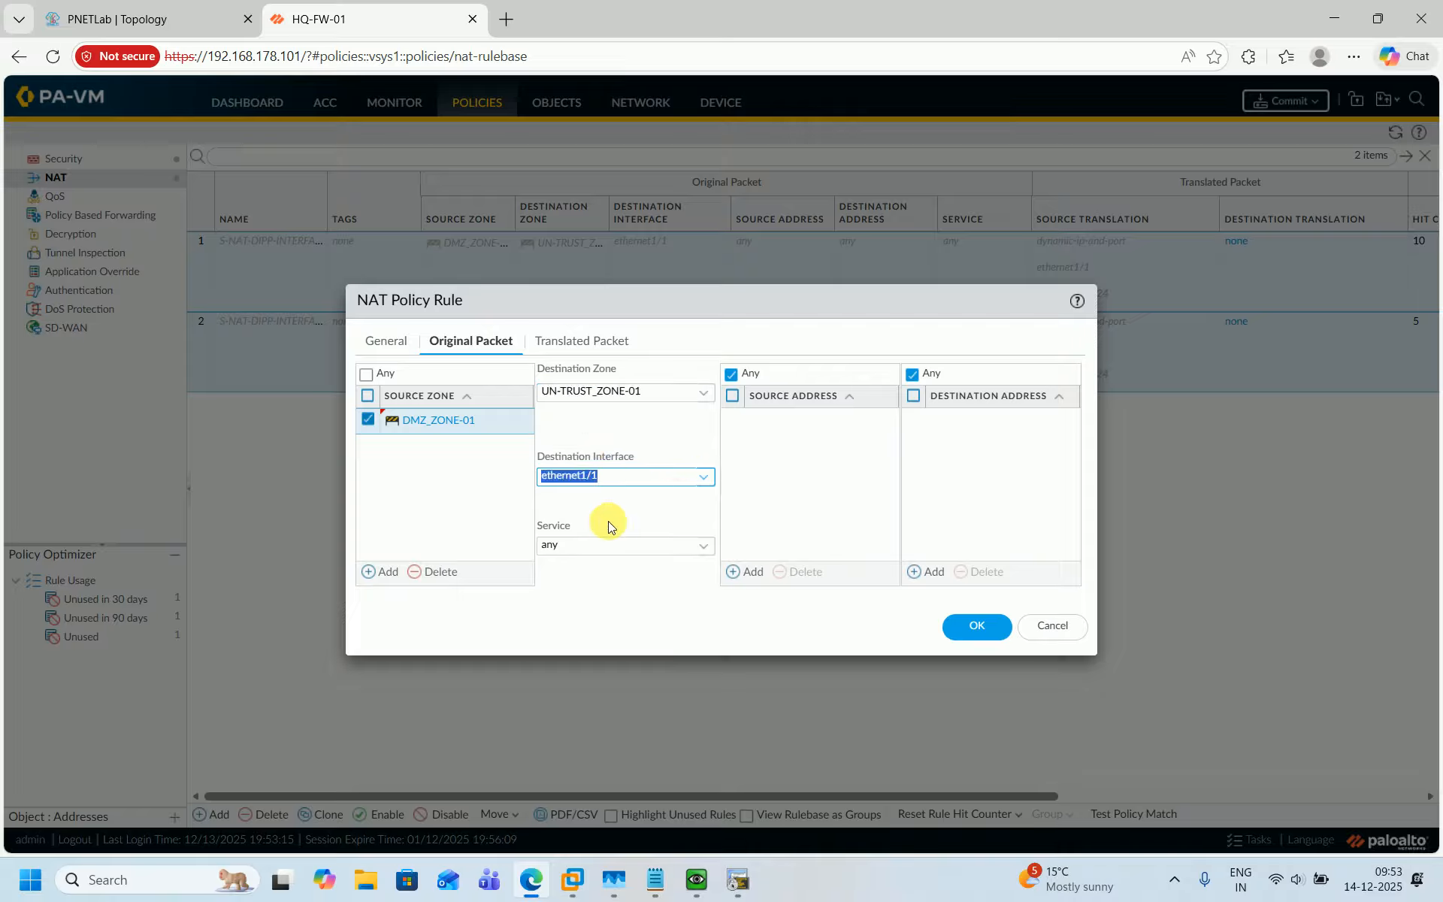
left_click(409, 506)
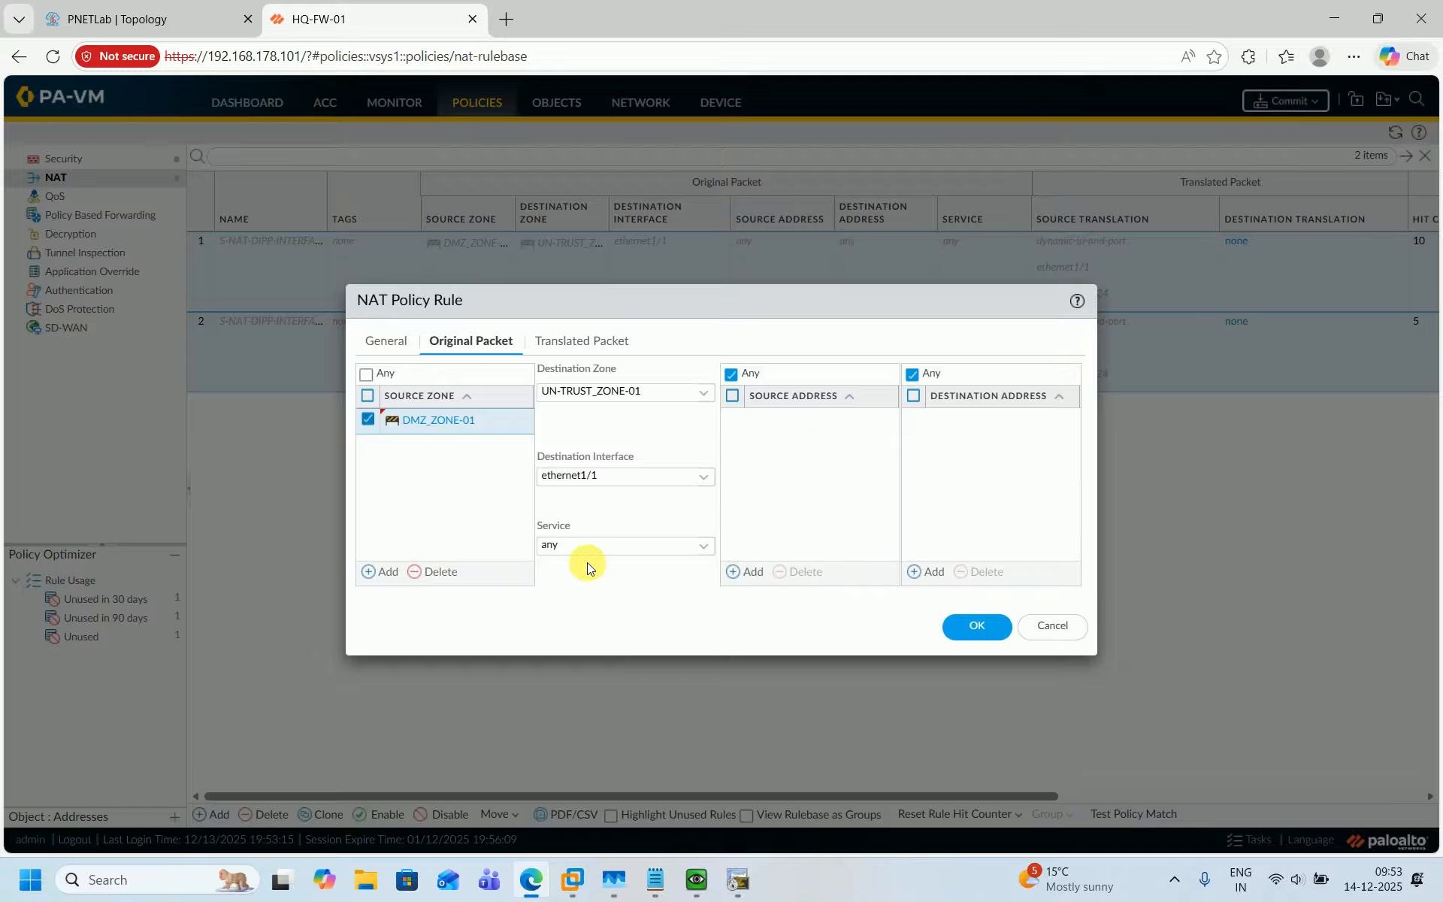
left_click(569, 340)
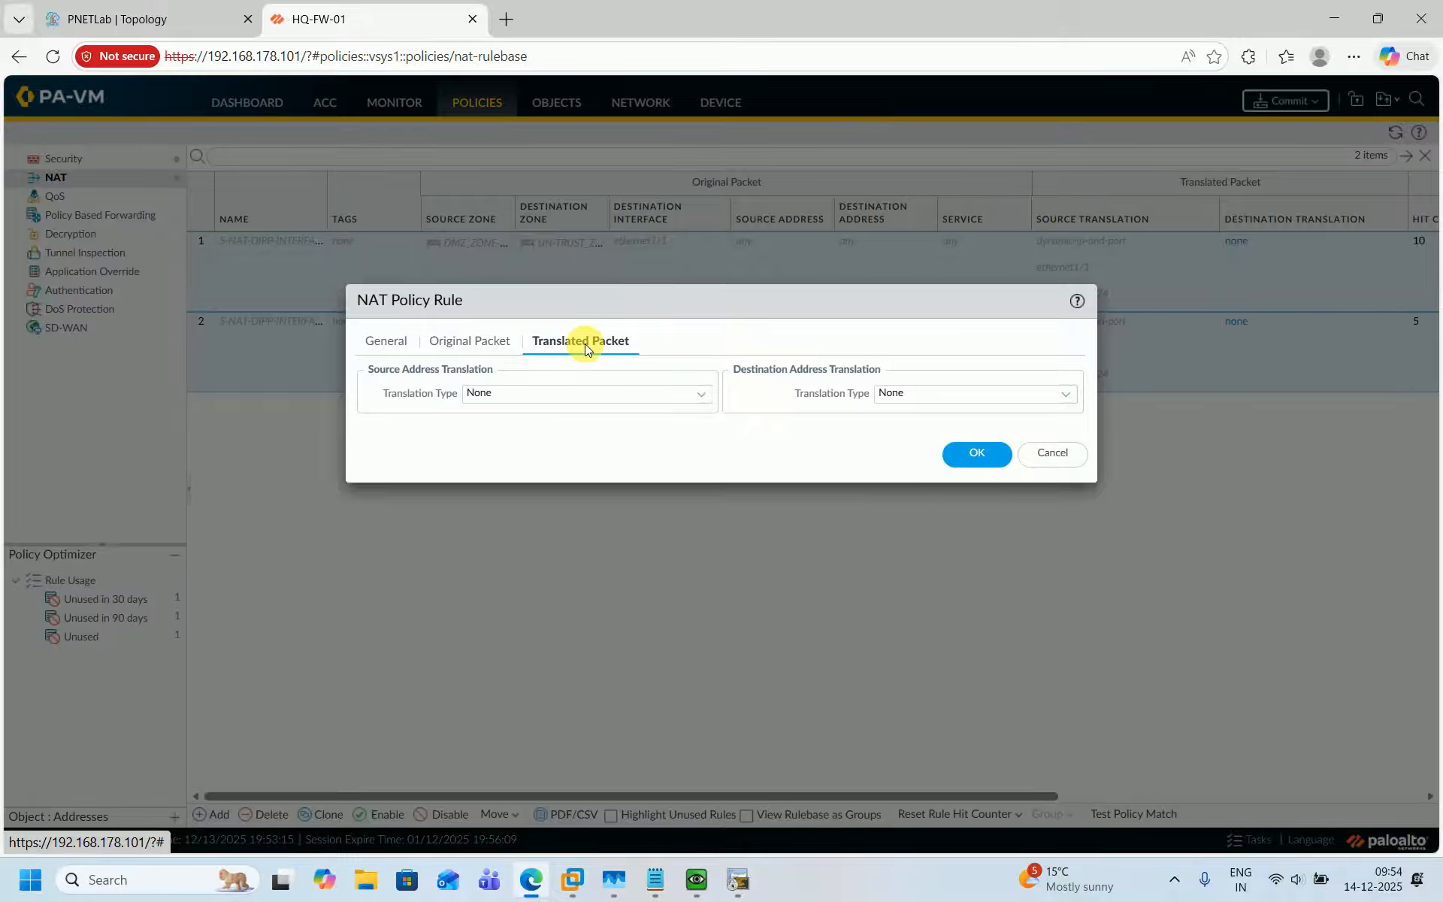
Set the rule's source translation to Dynamic IP And Port with translated address 101.1.1.111 and save the rule.
left_click(705, 397)
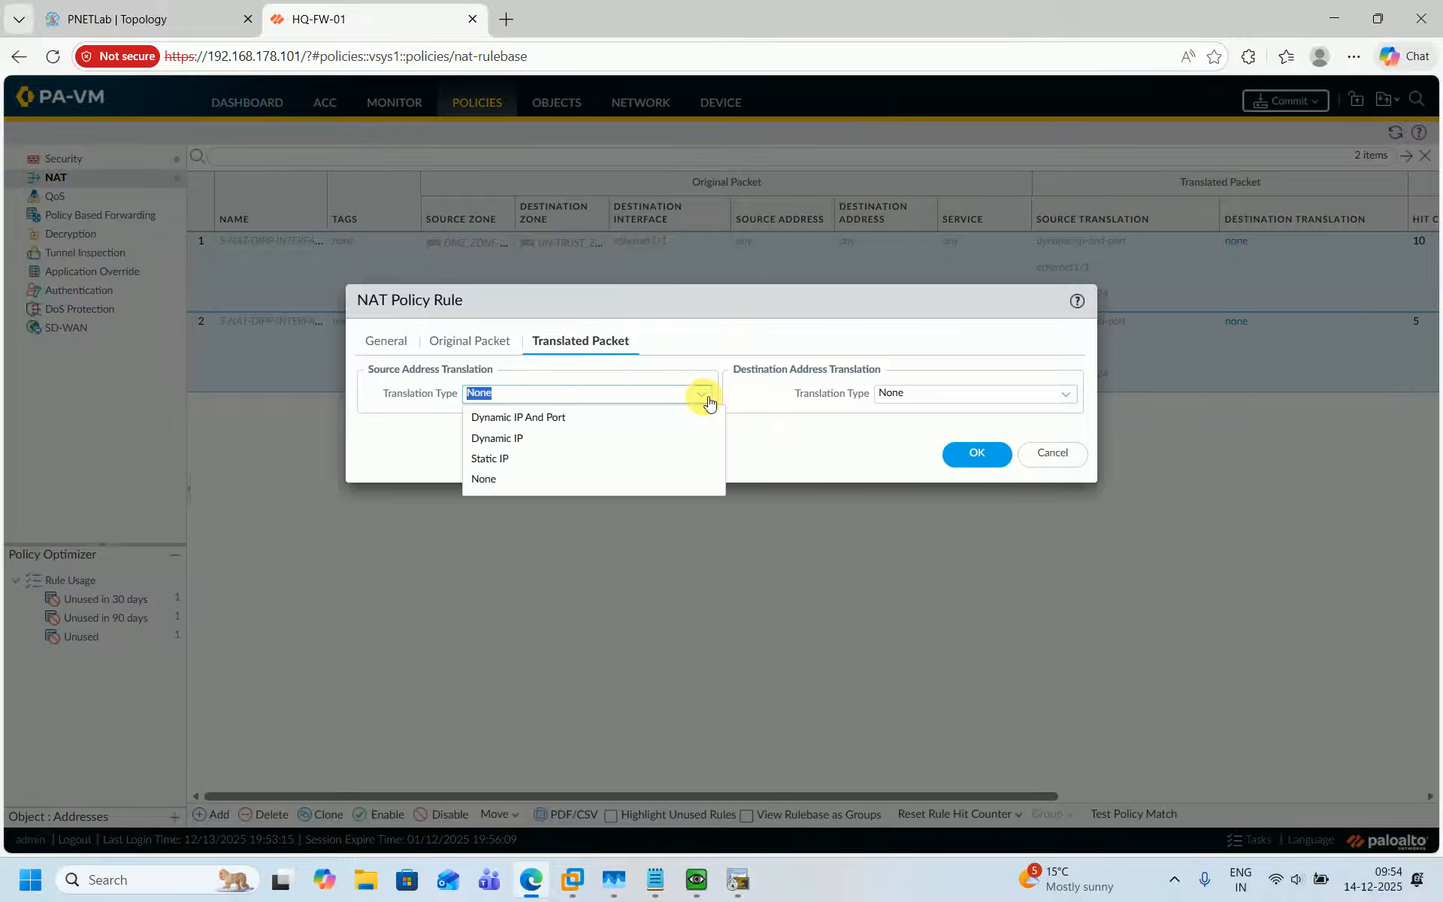
left_click(573, 417)
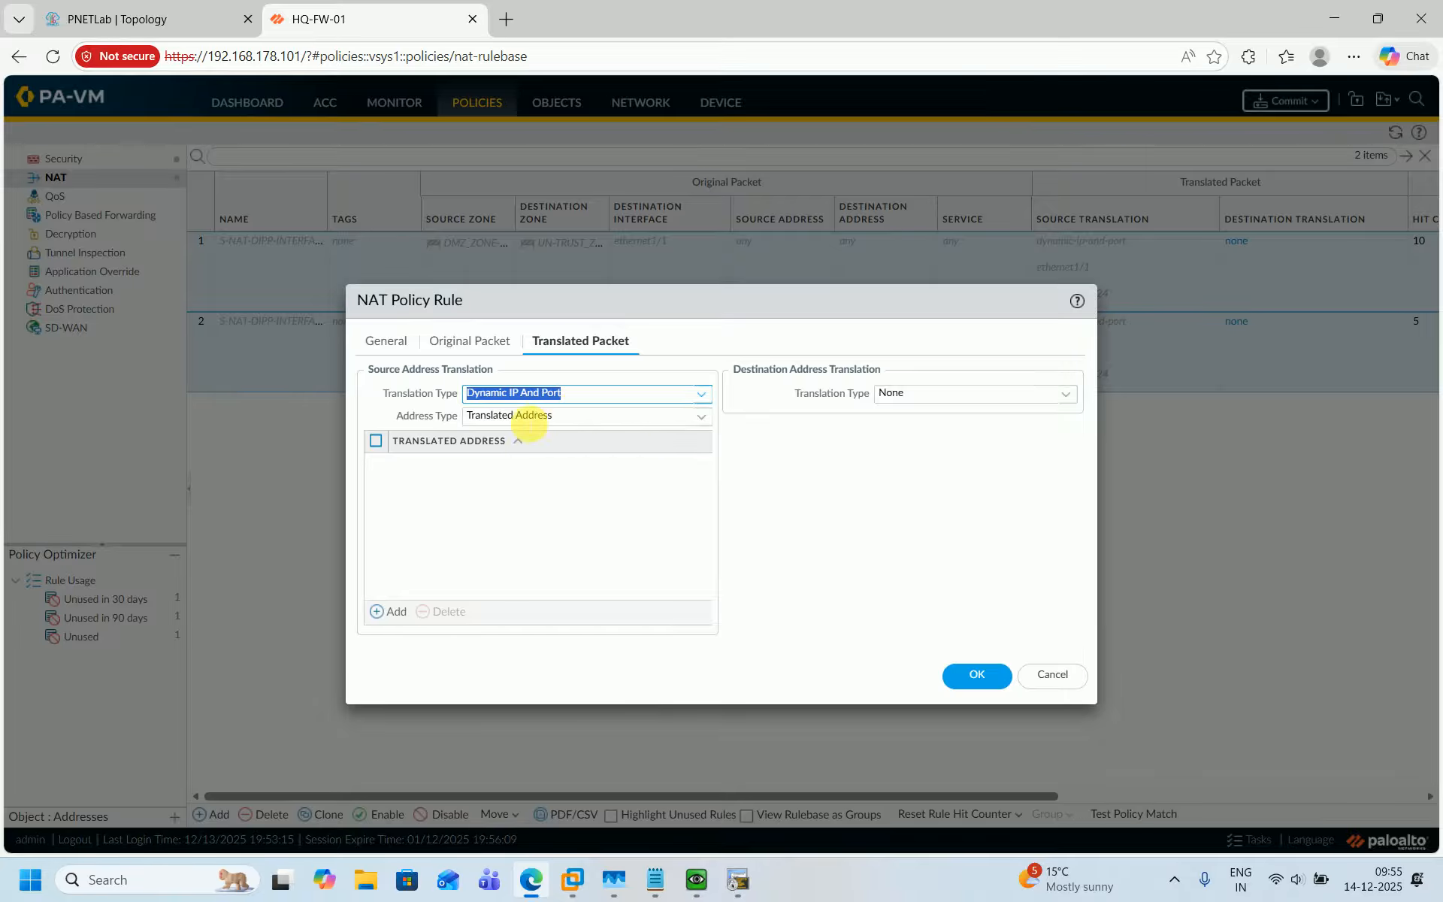
left_click(423, 529)
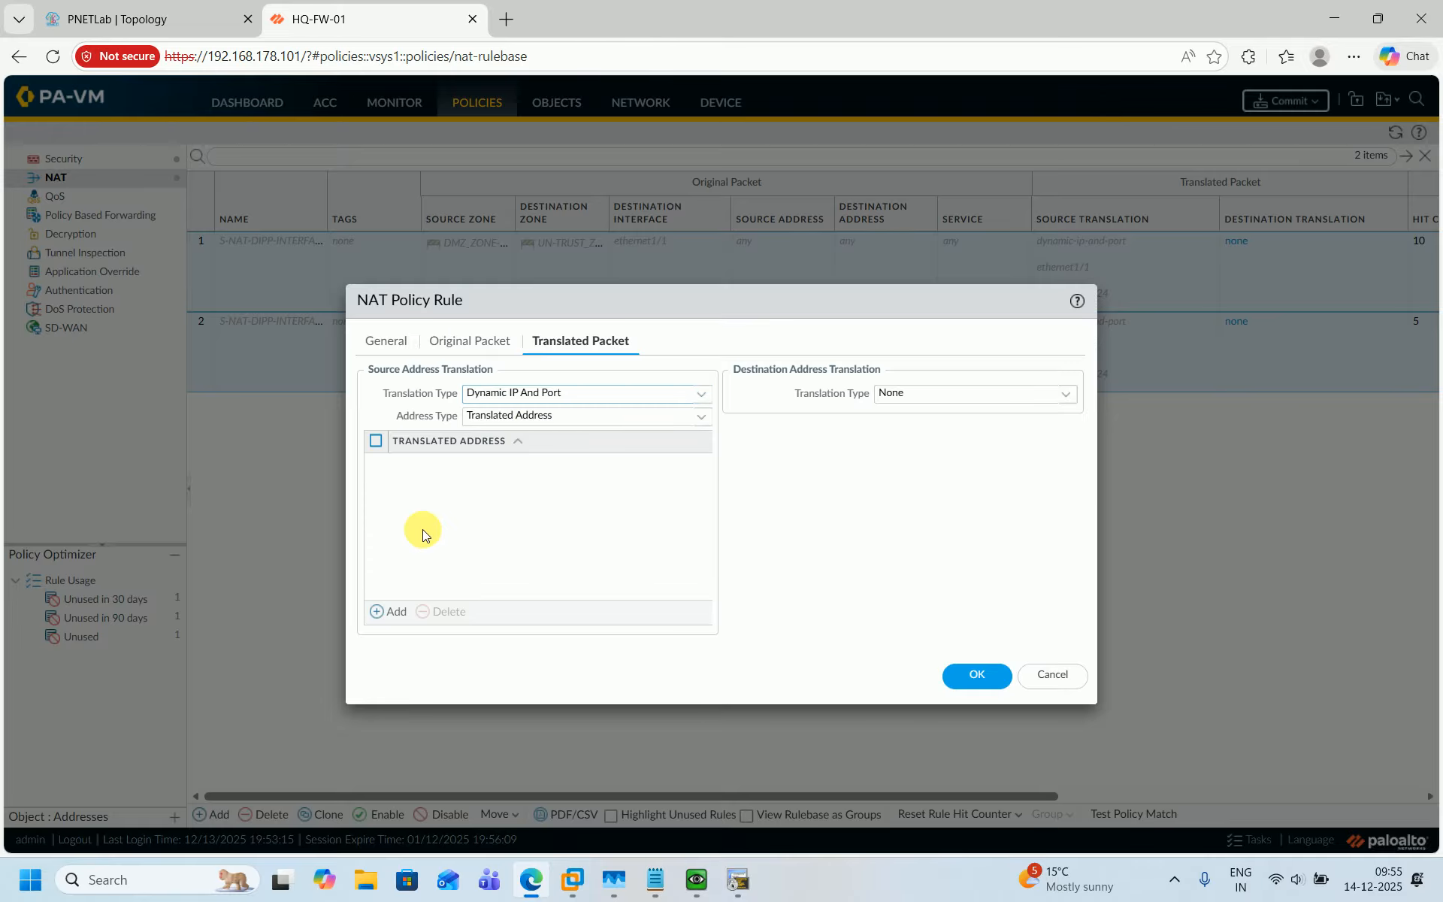
left_click(403, 611)
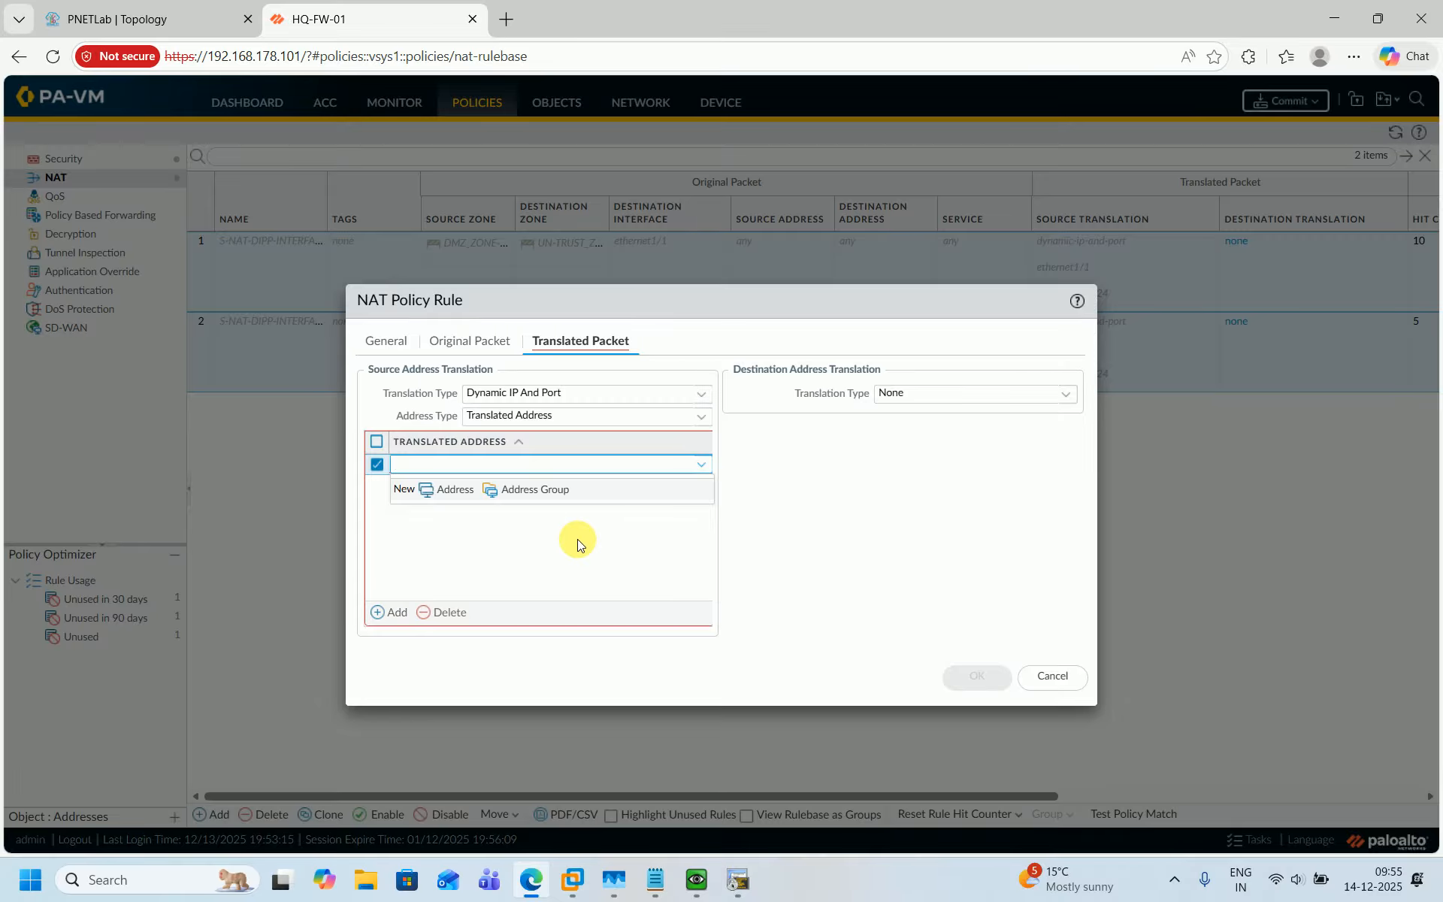
left_click(122, 6)
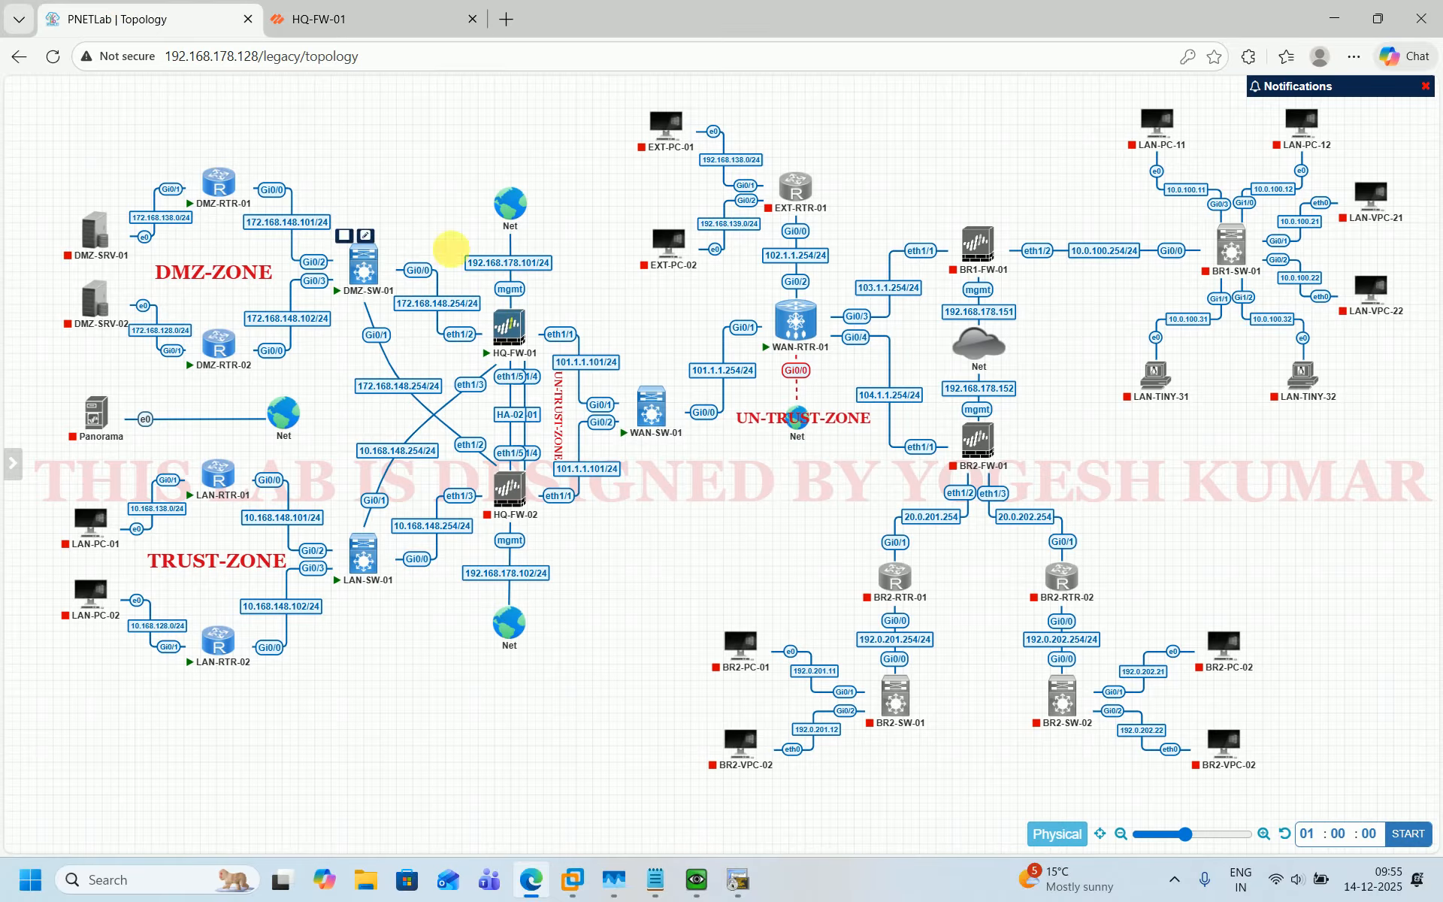
left_click(316, 7)
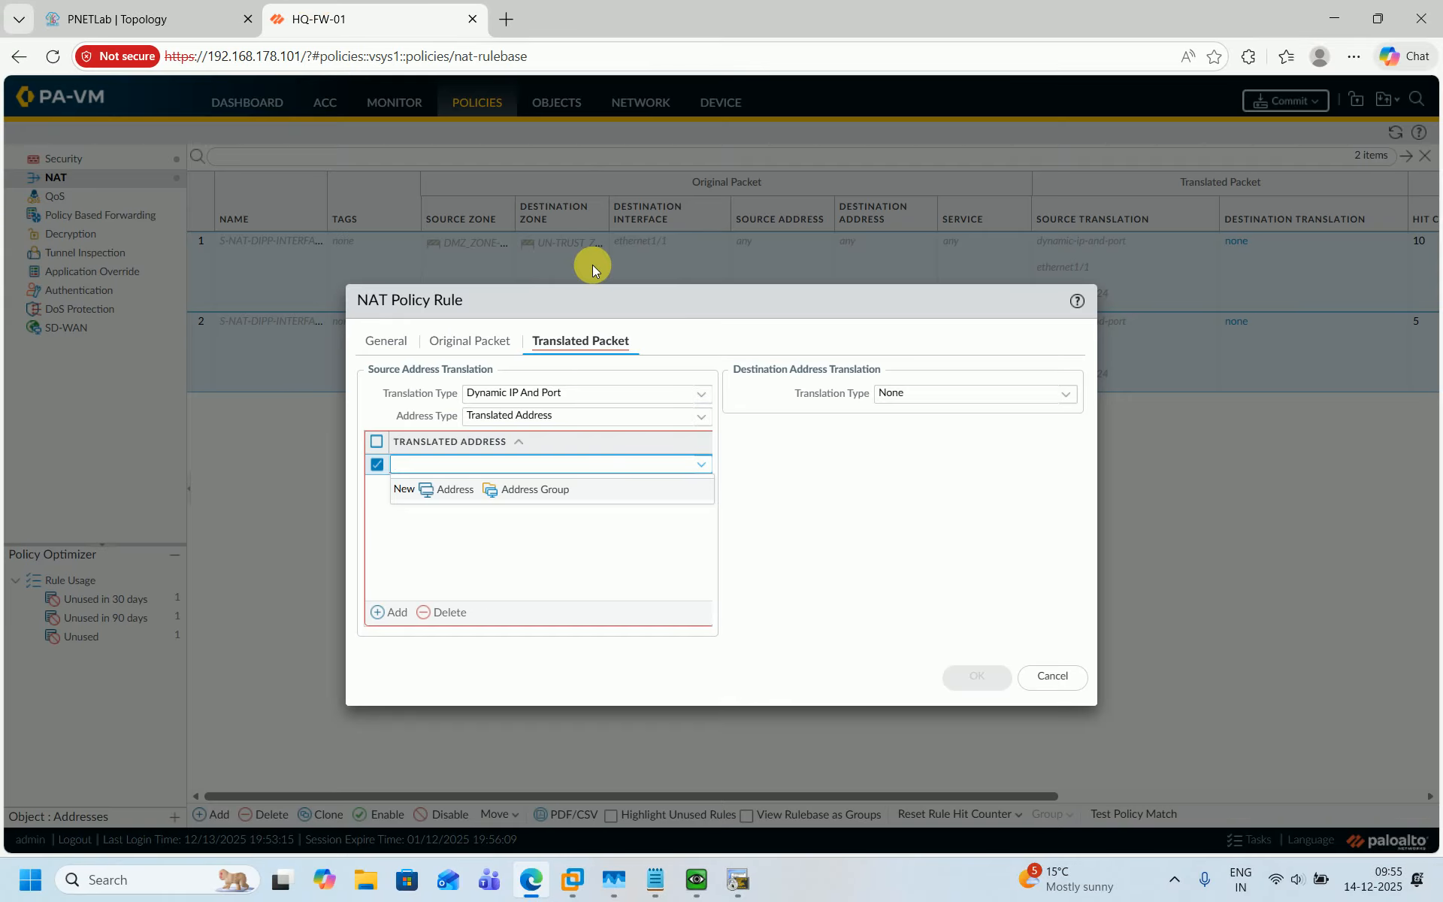
type("101.1.1.111")
left_click(860, 495)
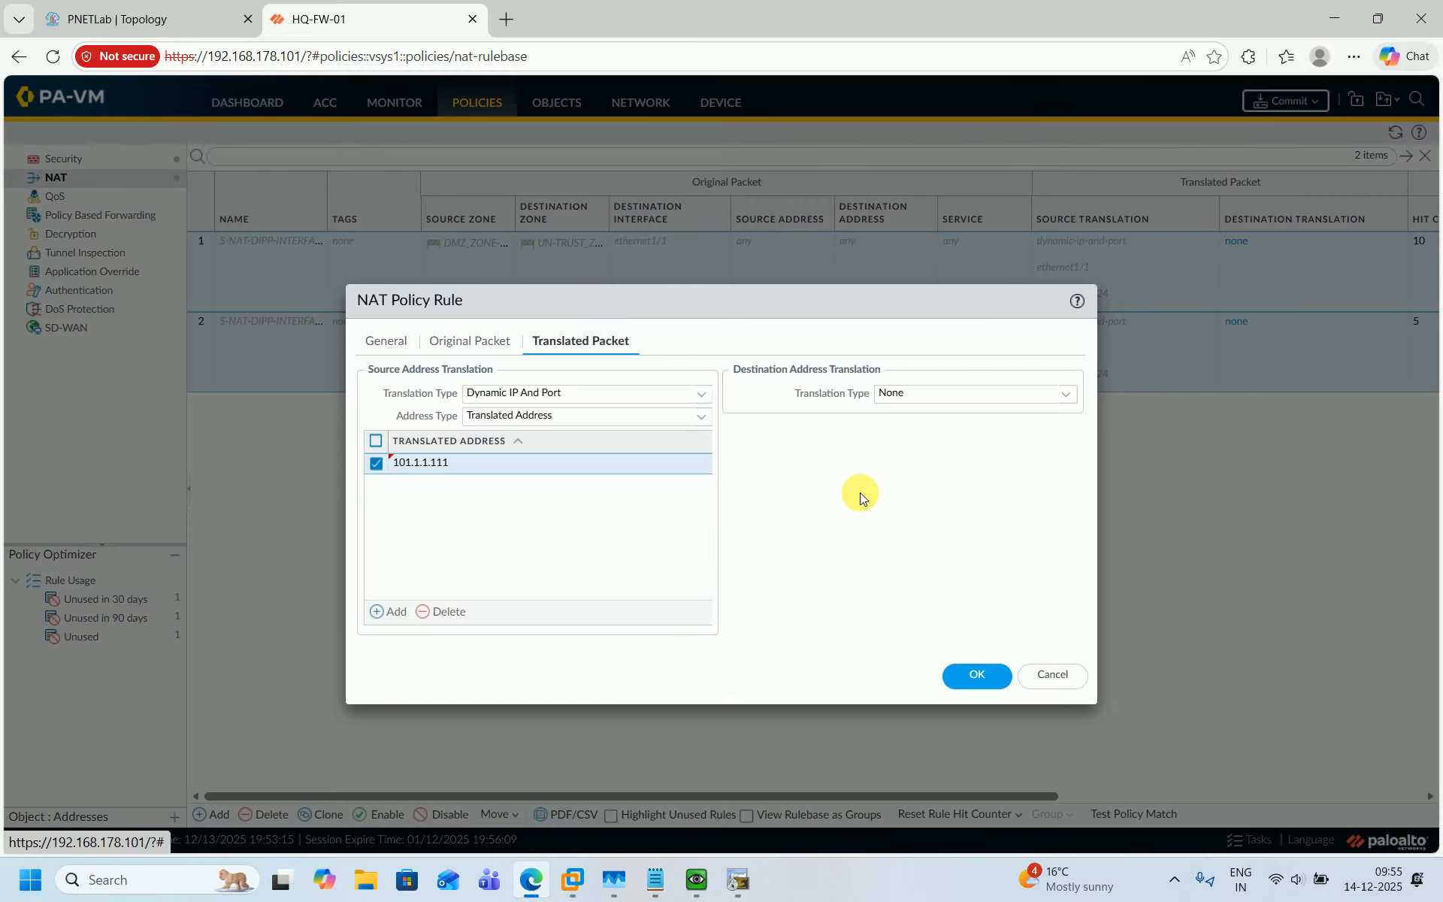
left_click(977, 669)
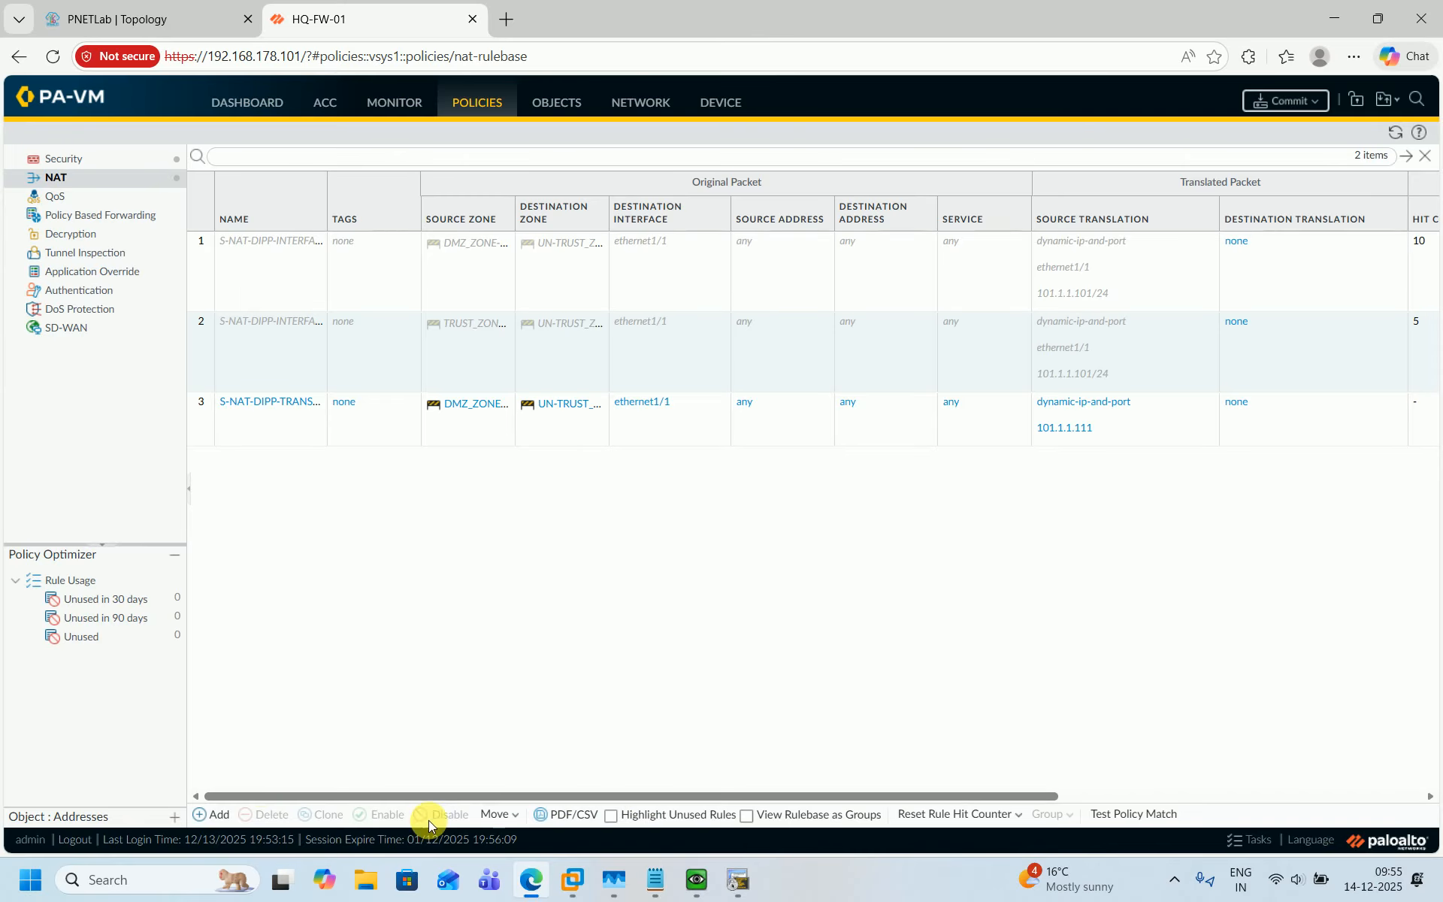
Add a new NAT rule named S-NAT-DIPP-TRANSLATED-ADD_TRUST-ZONE-01_TO_UN-TRUST-ZONE-01.
left_click(214, 814)
type("S-NAT-DIPP-TRANSLATED-ADD_DMZ-ZONE-01_TO_UN-TRUST-ZONE-01")
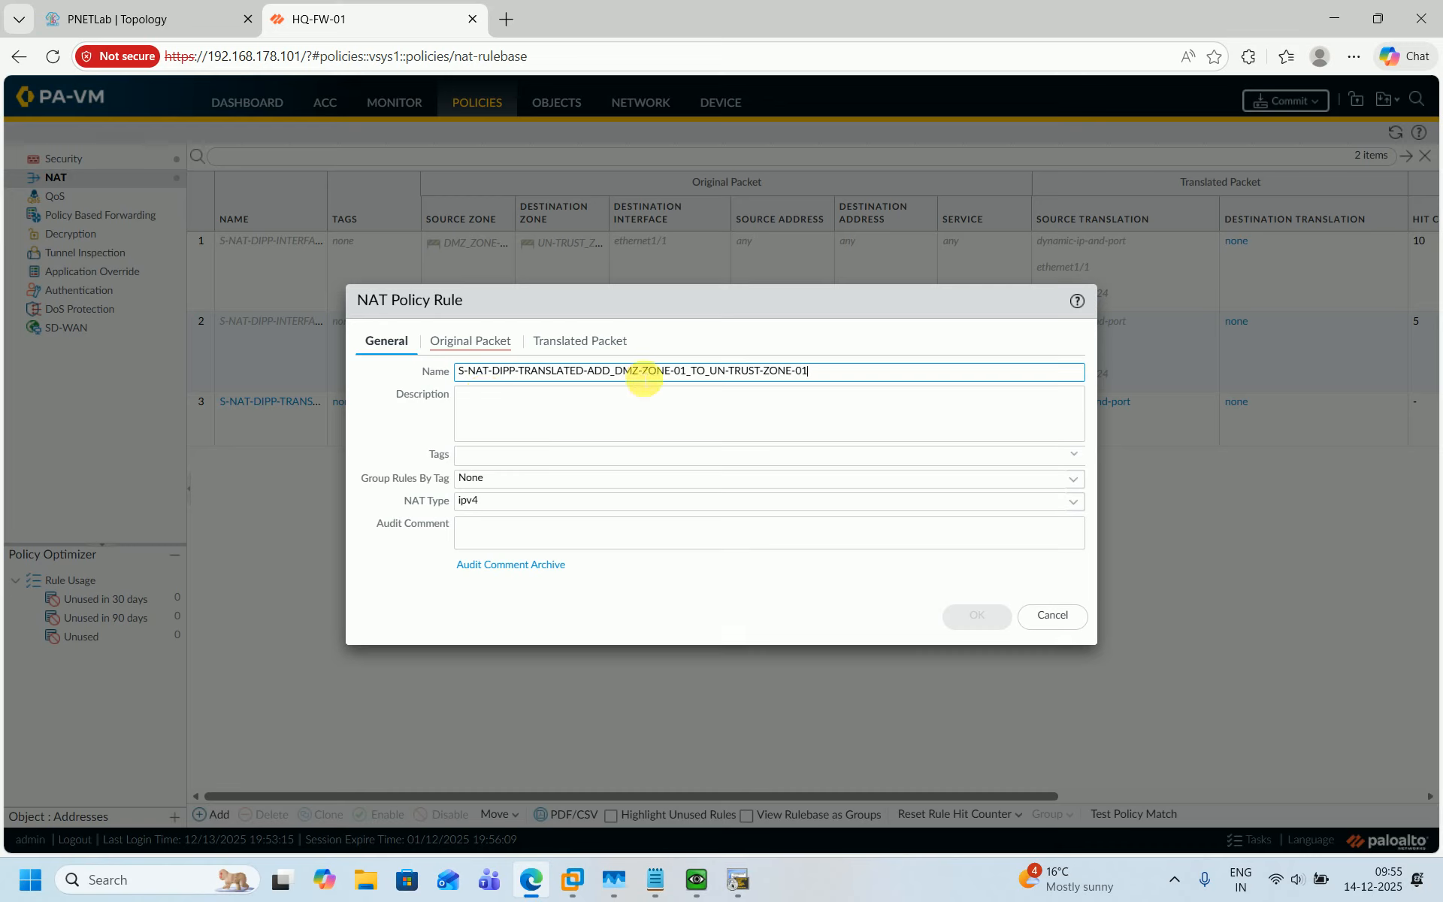
key("BackSpace")
key("BackSpace")
key("BackSpace")
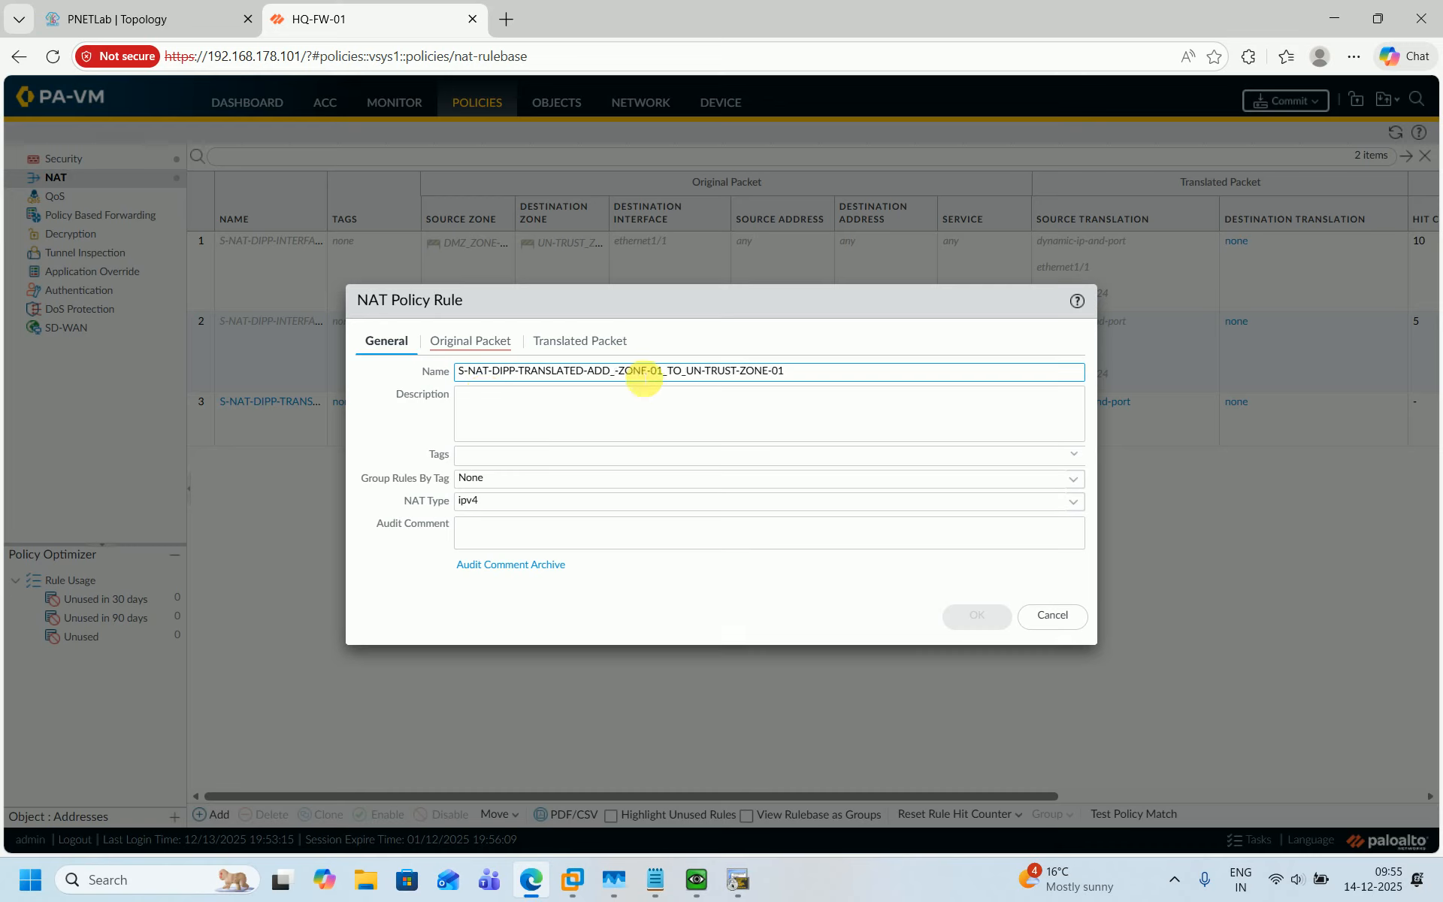
type("TRUST")
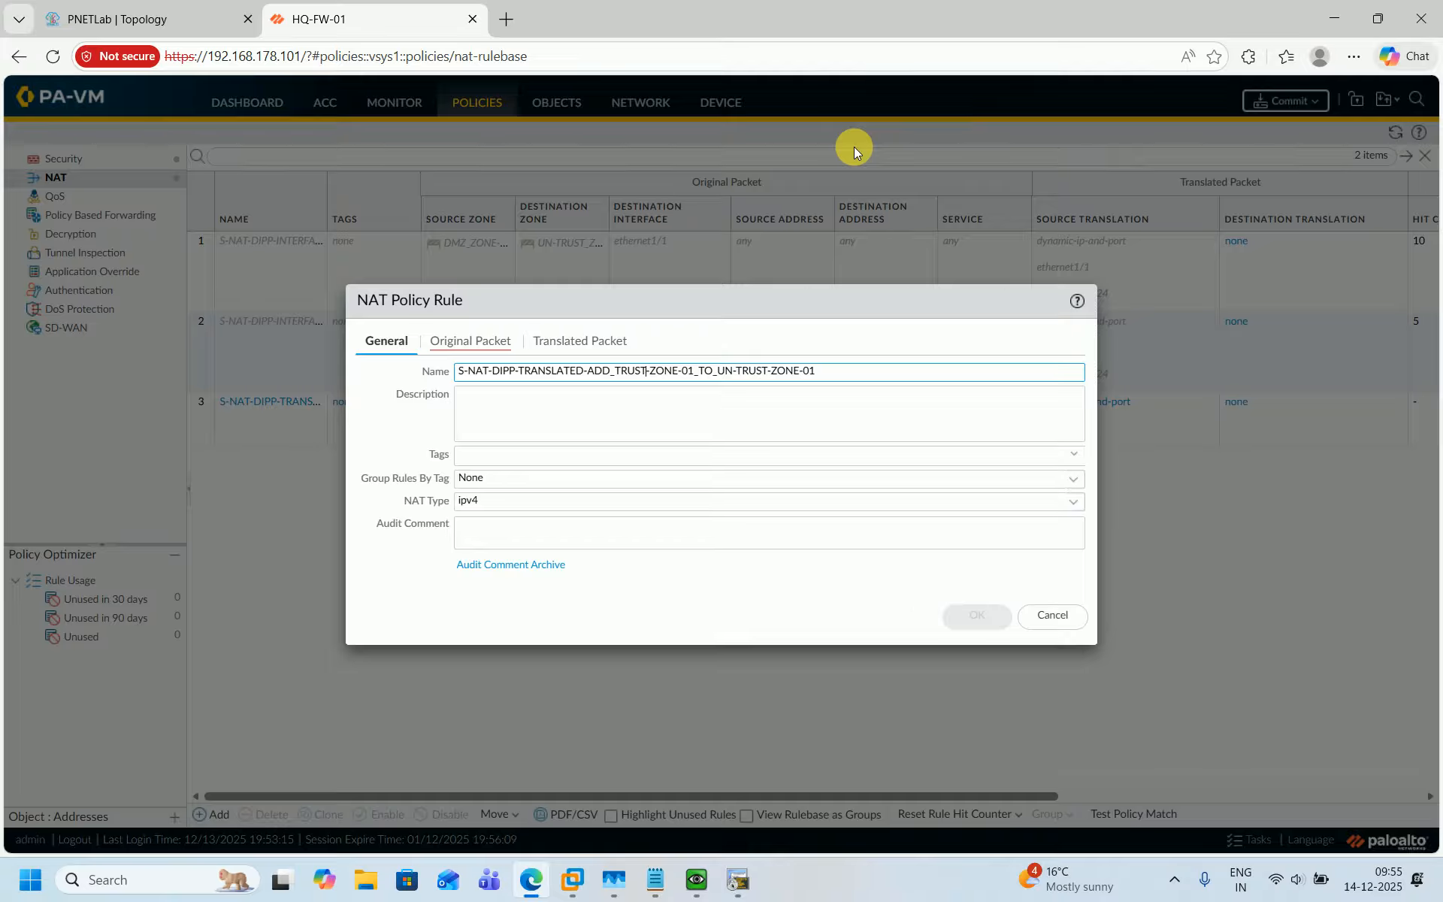
Copy the rule name into its description.
key("ctrl+a")
key("ctrl+c")
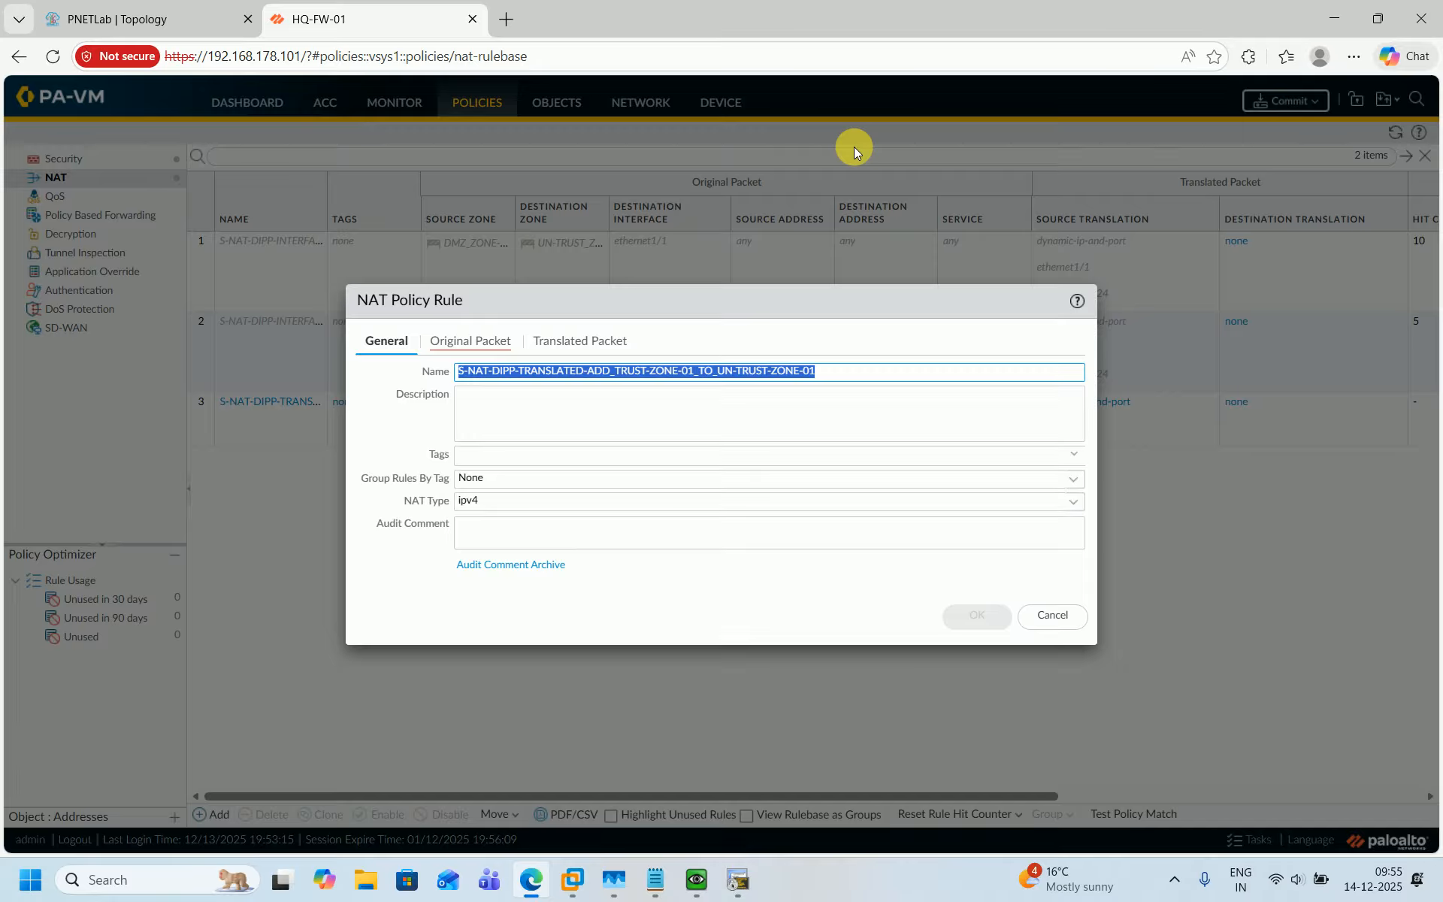
left_click(686, 396)
key("ctrl+v")
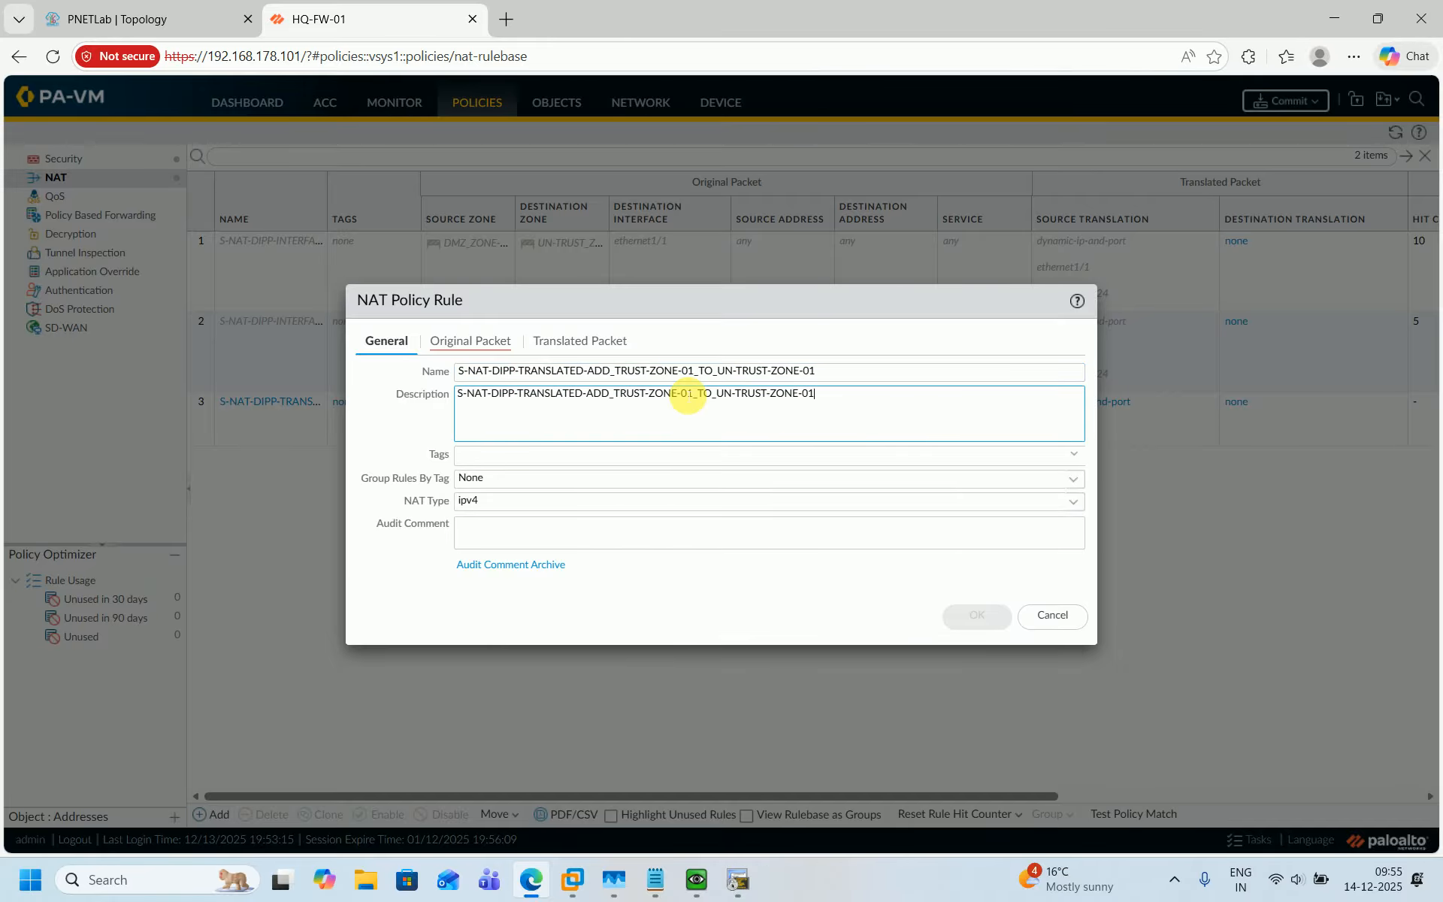
Set the original packet's source zone to TRUST_ZONE-01, destination zone to UN-TRUST_ZONE-01 and destination interface to ethernet1/1.
left_click(461, 345)
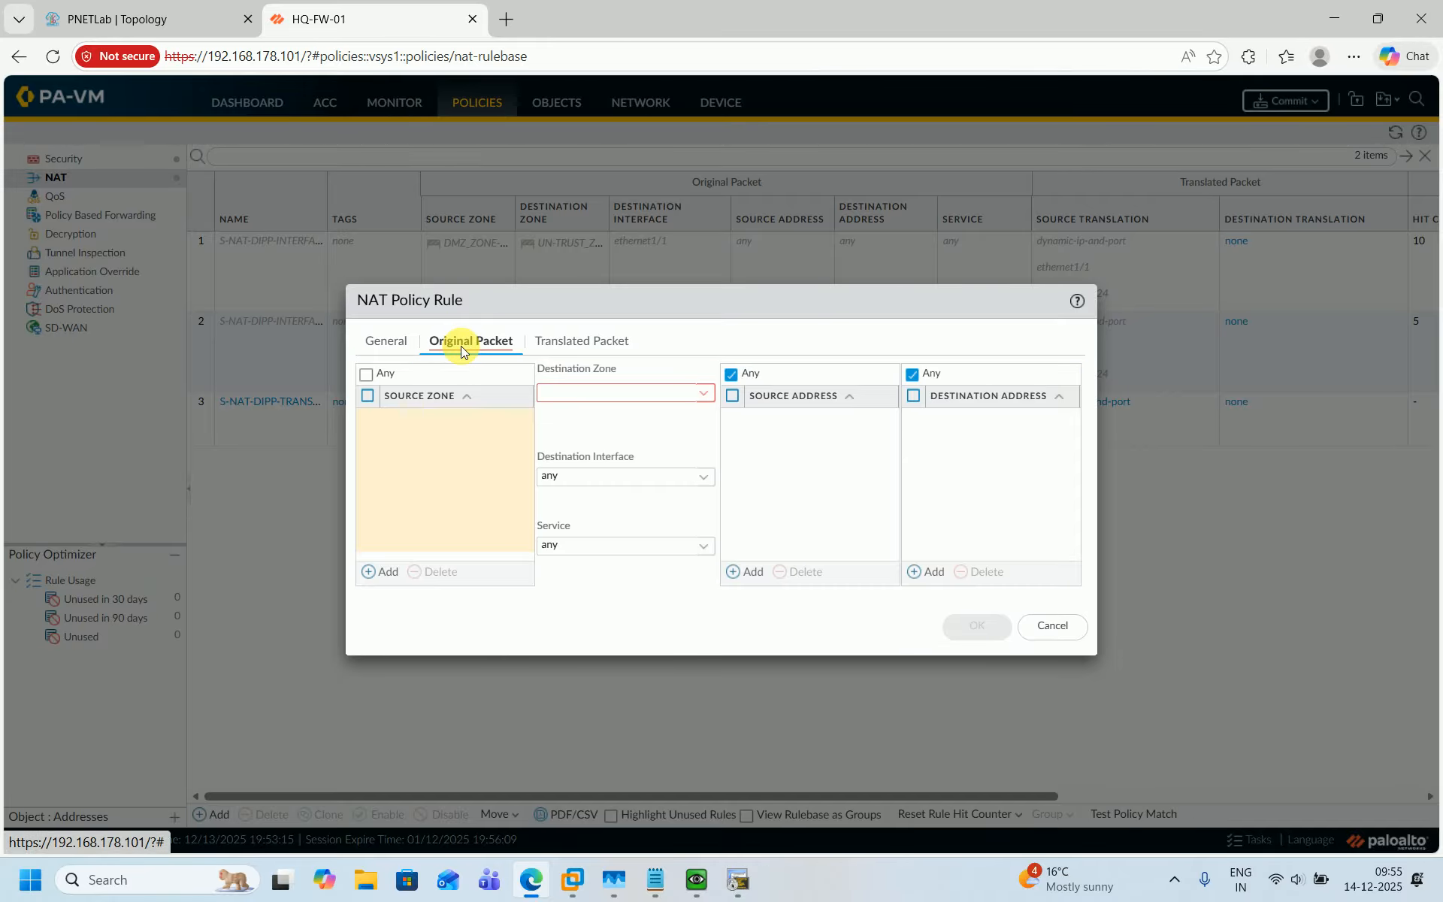
left_click(382, 572)
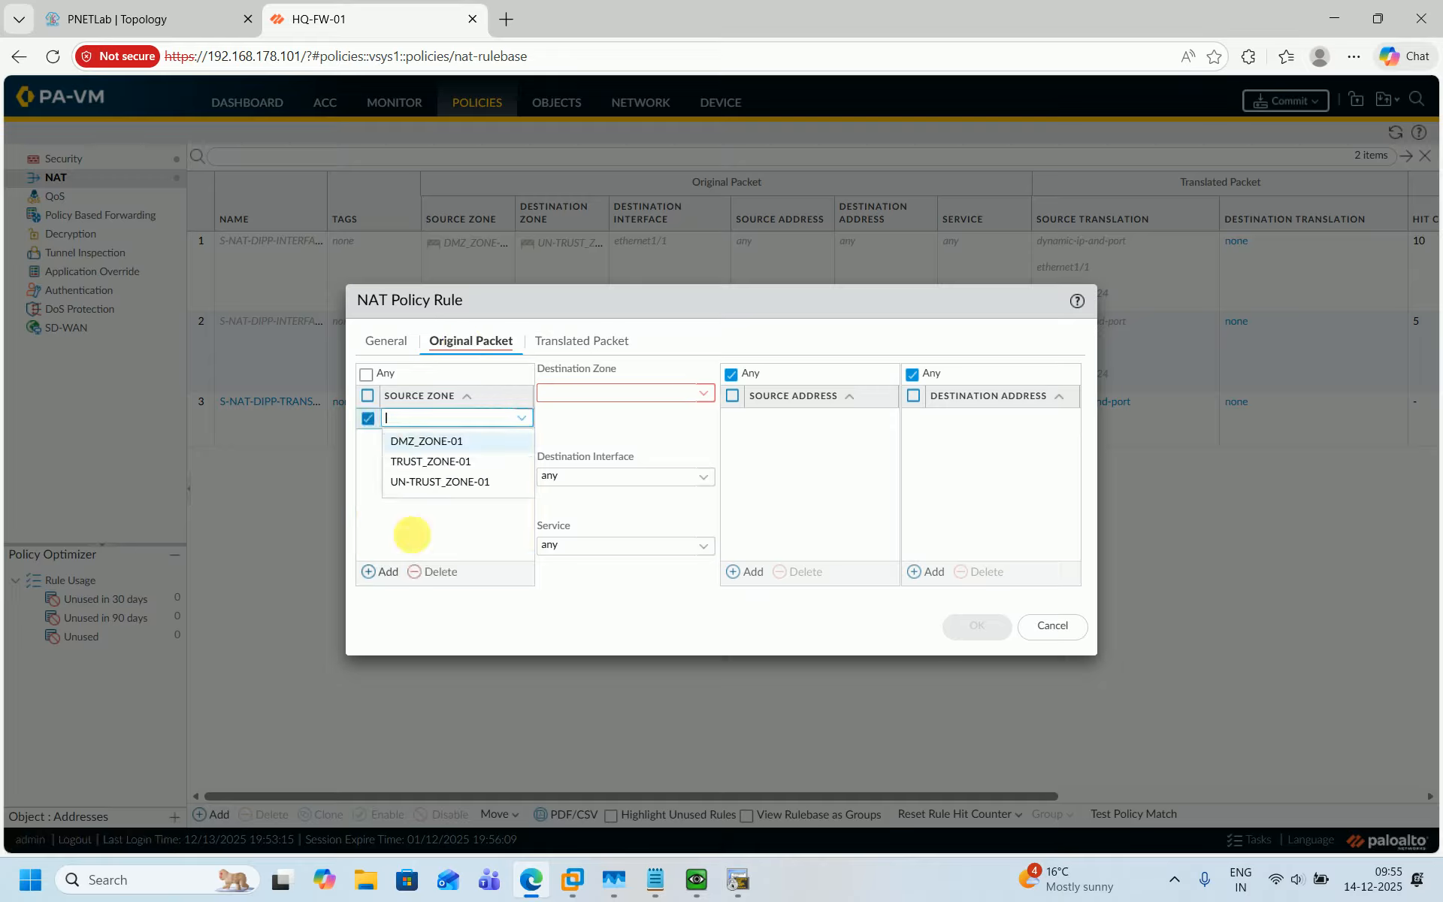
left_click(421, 461)
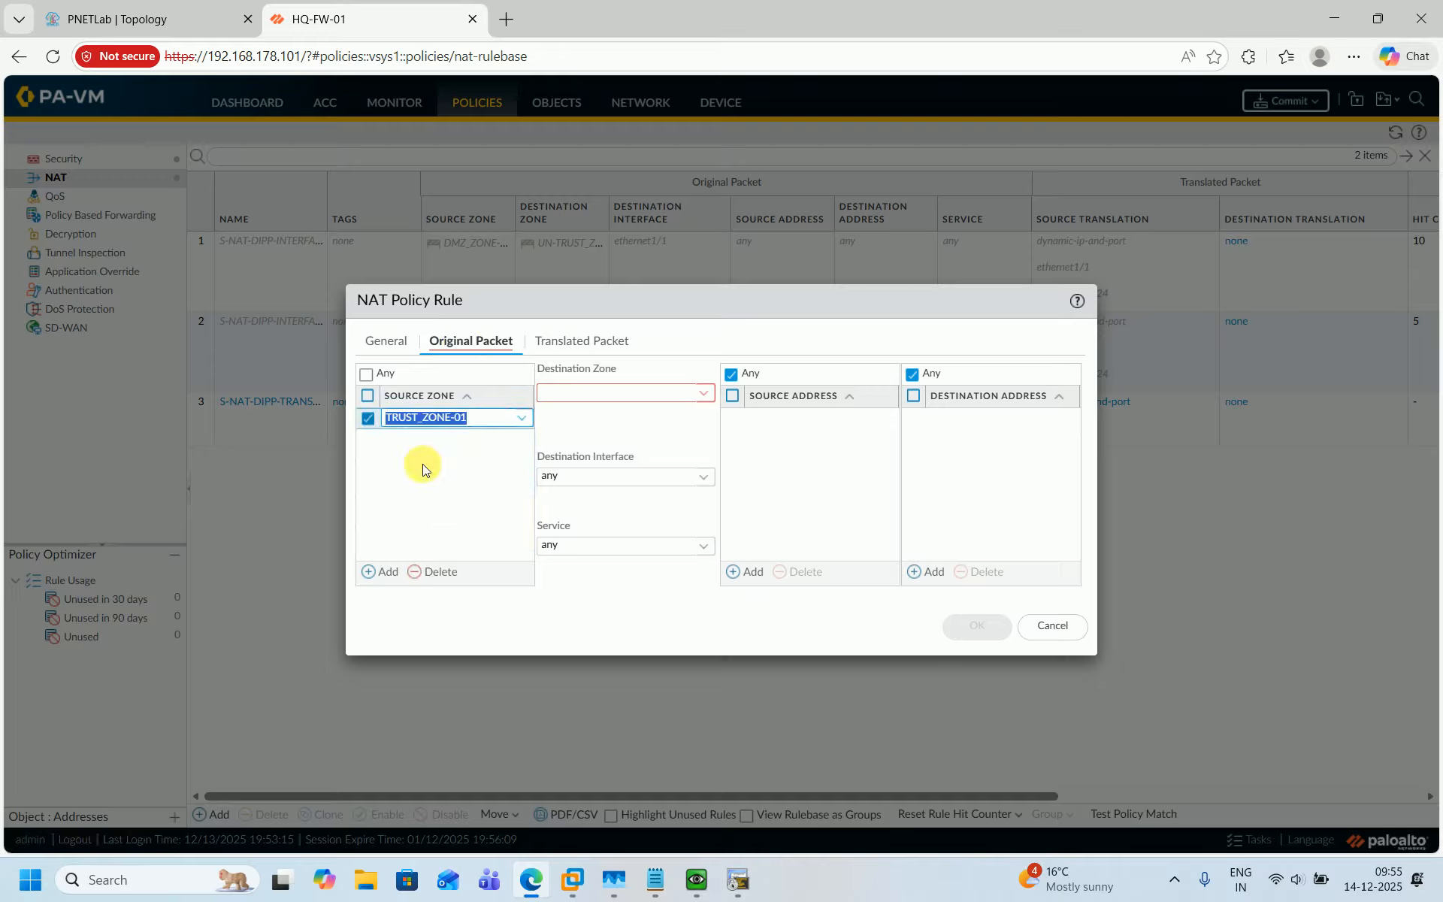
left_click(706, 397)
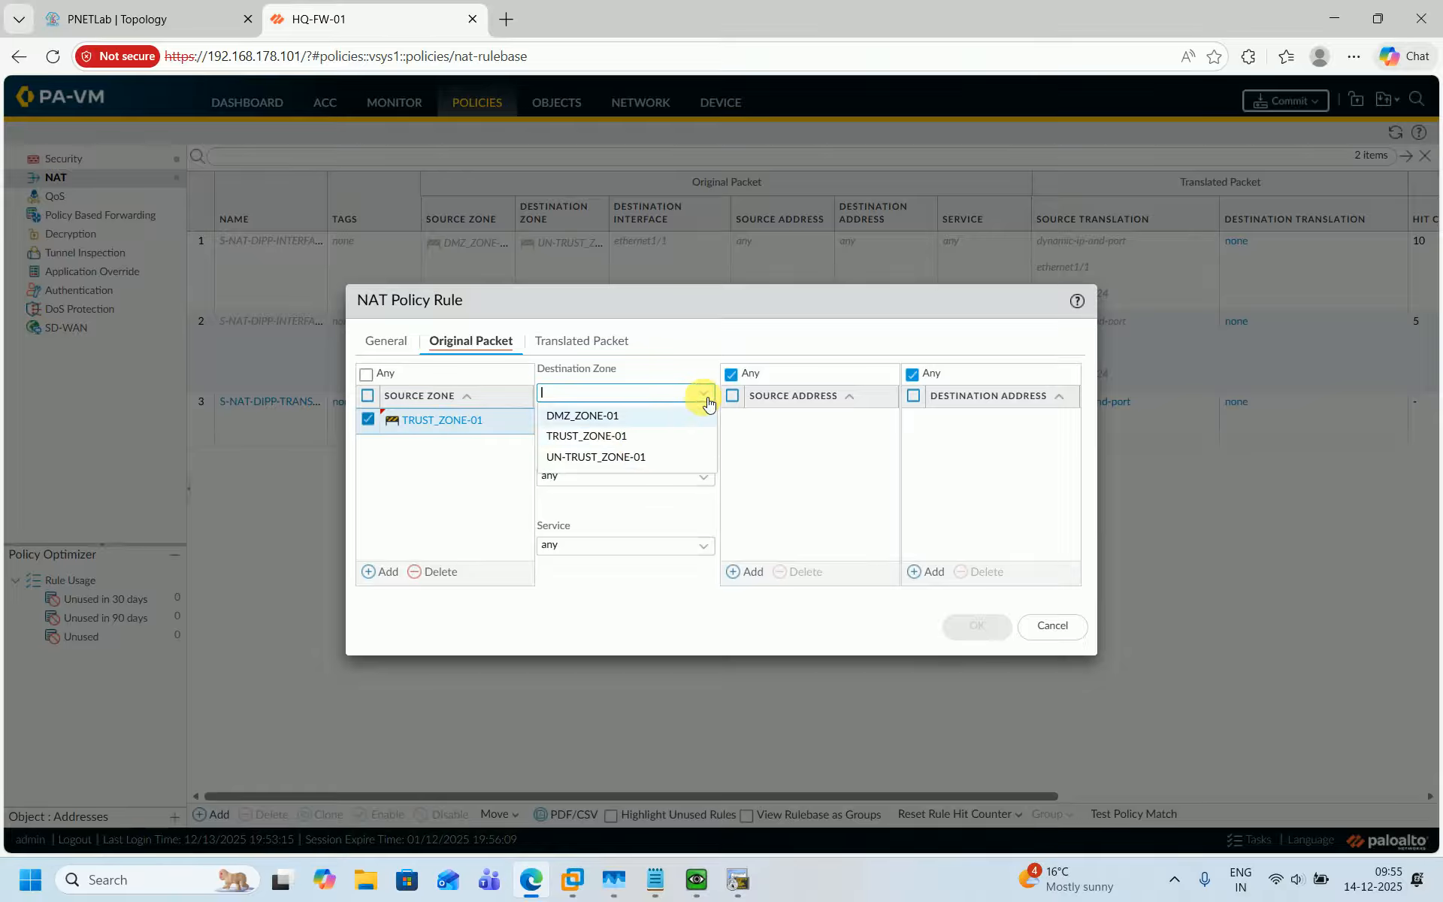
left_click(610, 456)
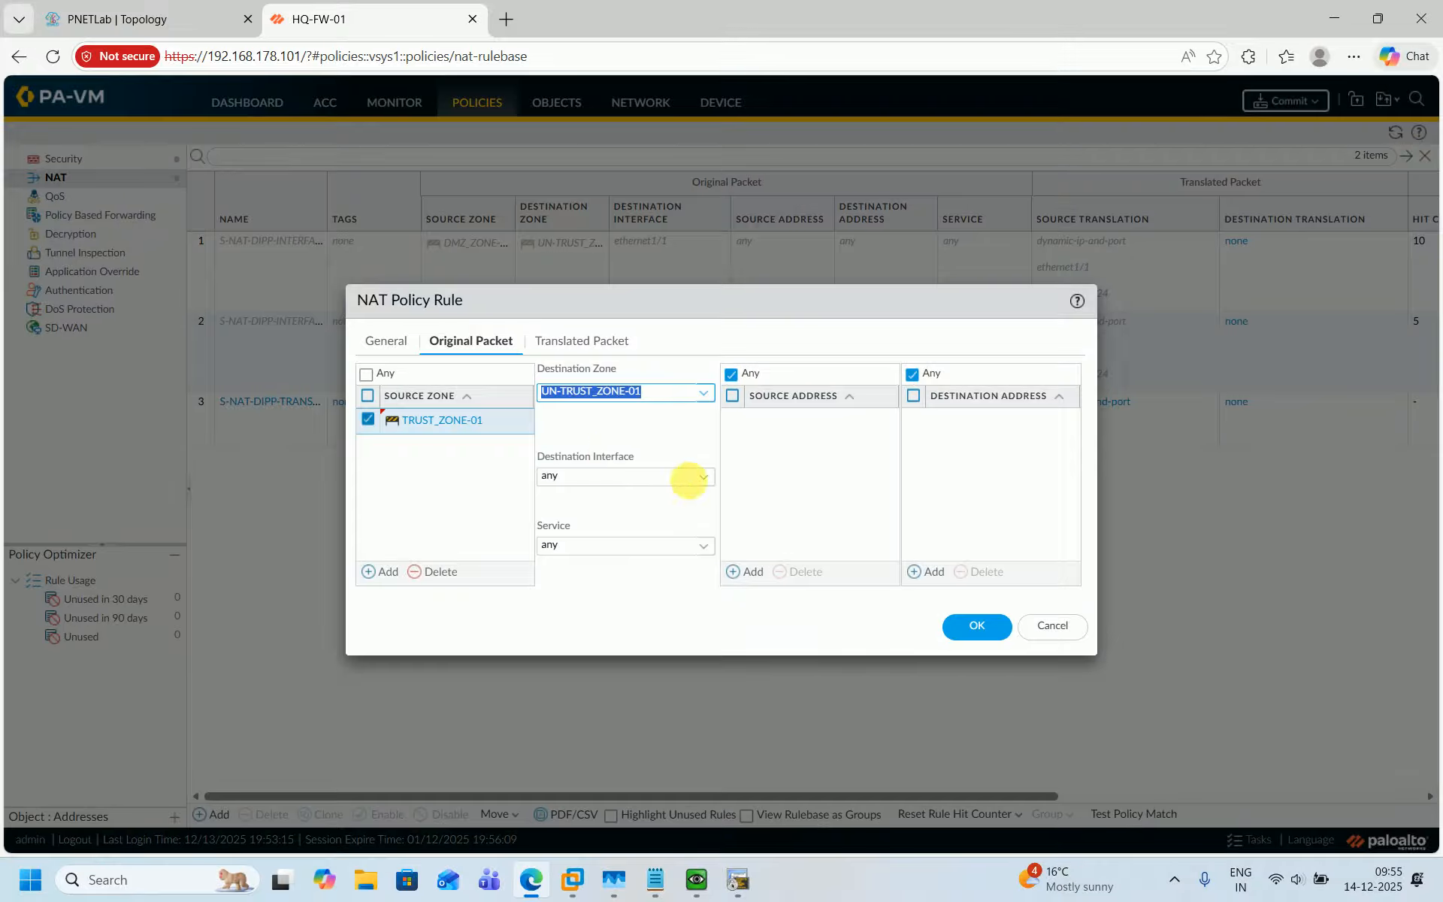
left_click(706, 477)
left_click(609, 522)
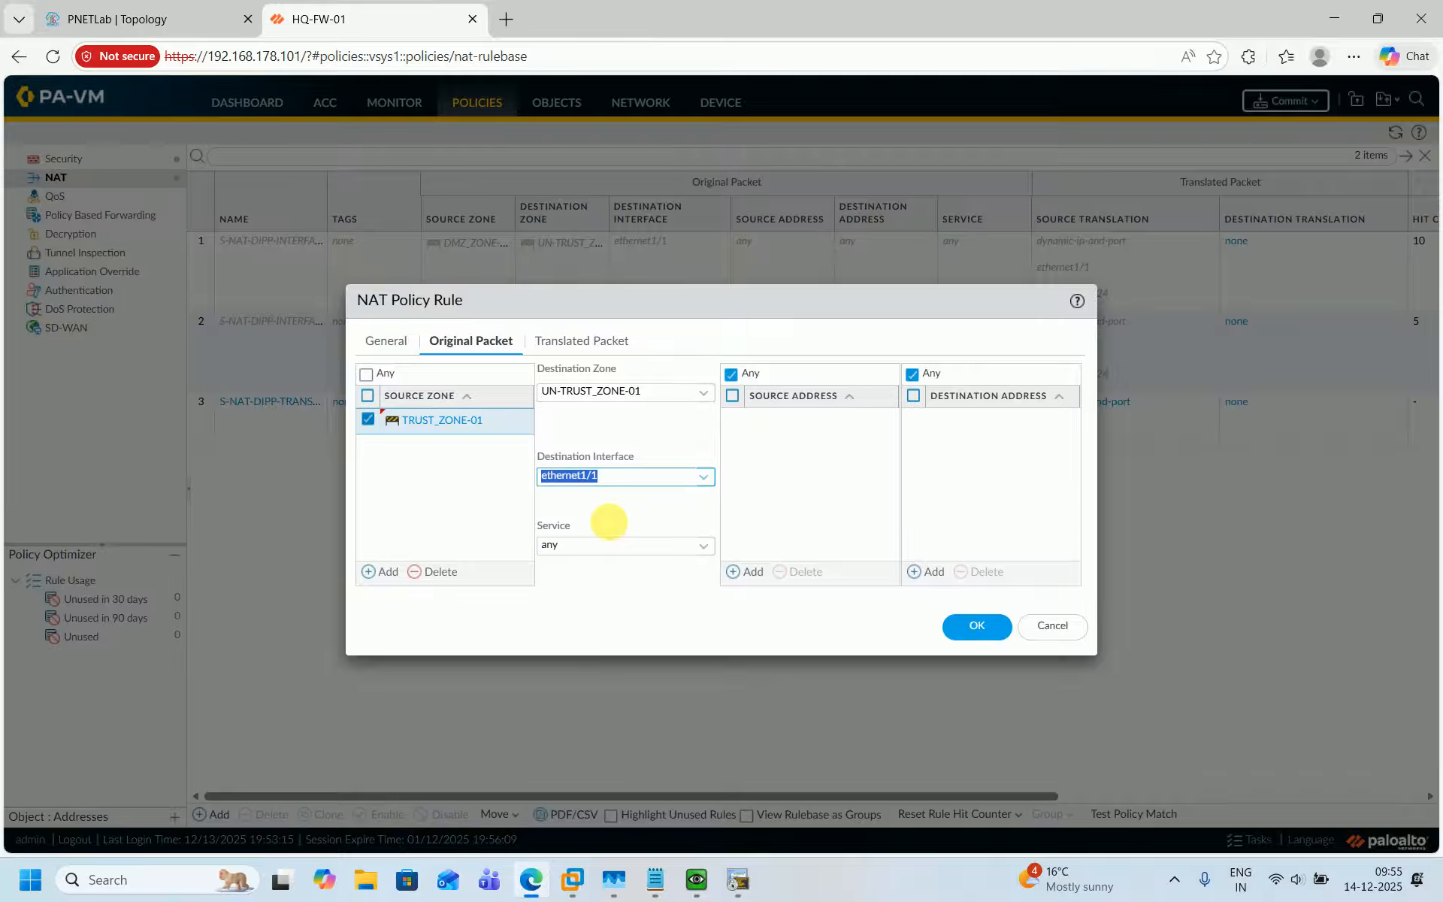
Set source translation to Dynamic IP And Port with translated address 101.1.1.112 and save the rule.
left_click(581, 341)
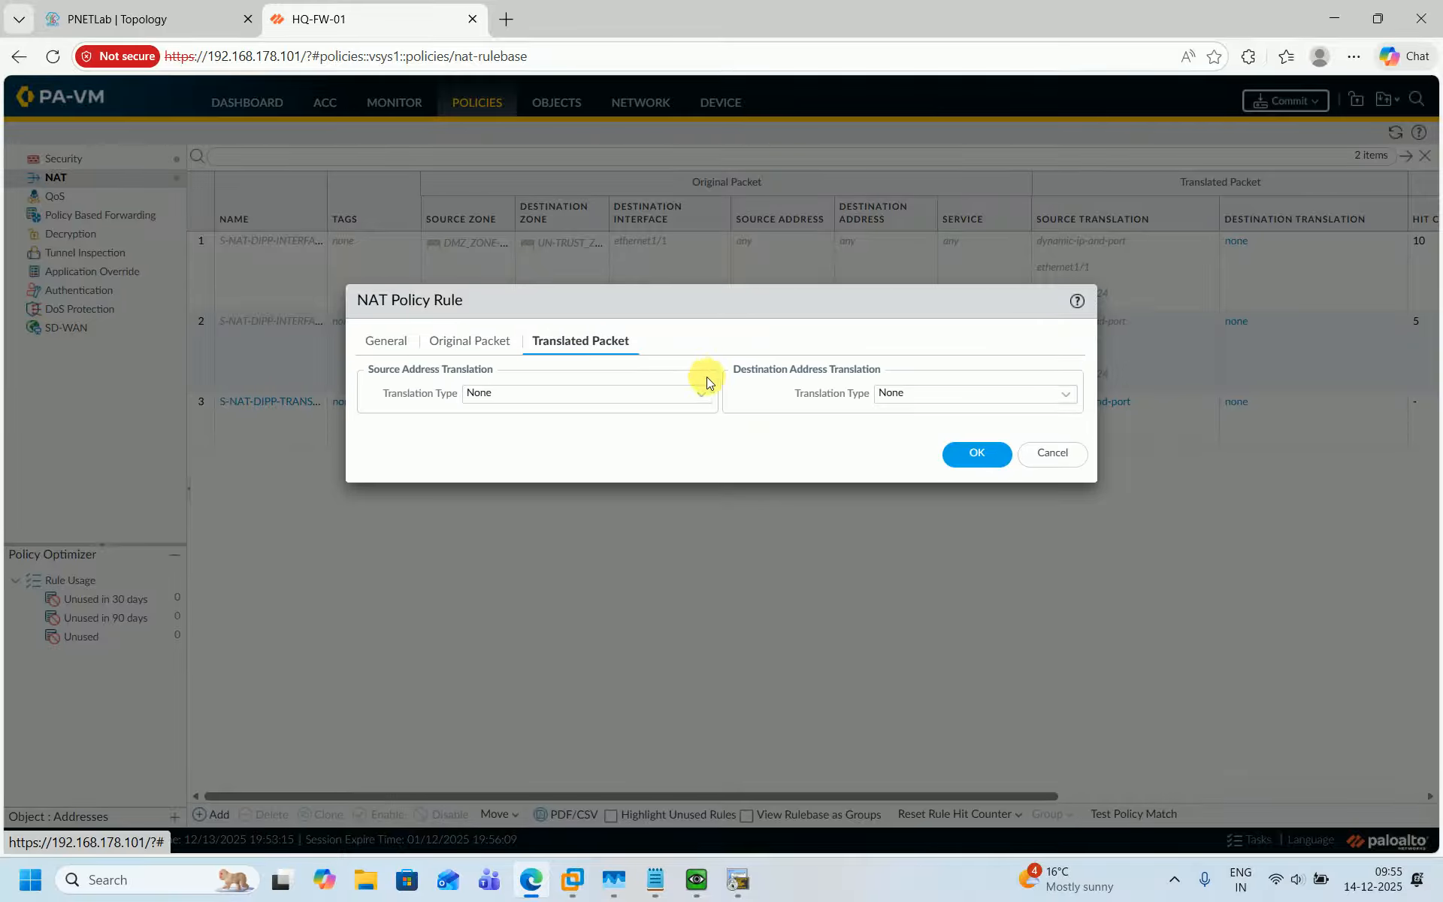
left_click(696, 393)
left_click(540, 414)
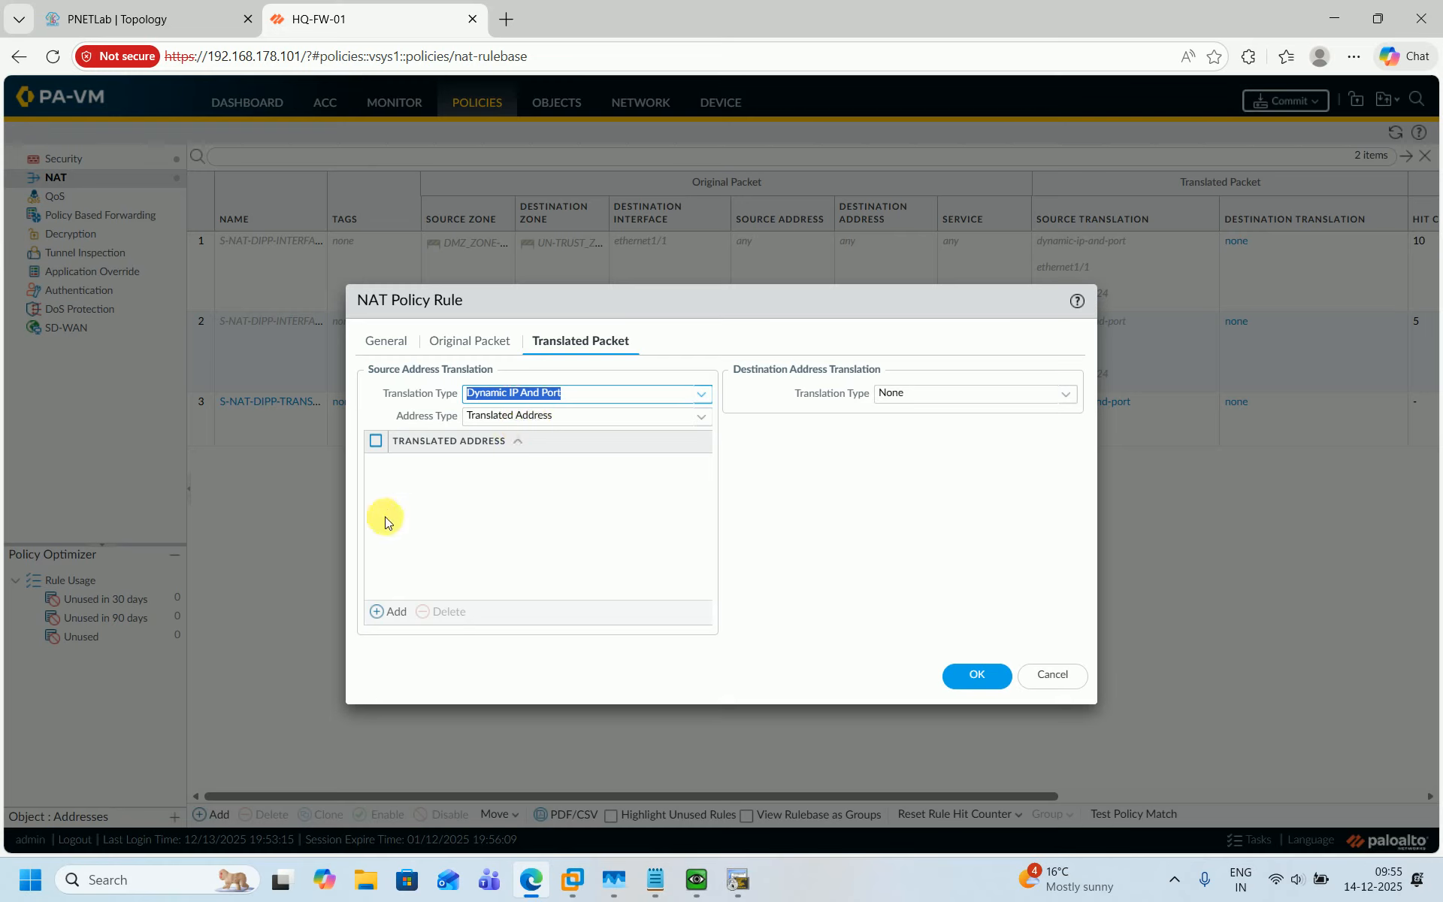
left_click(388, 611)
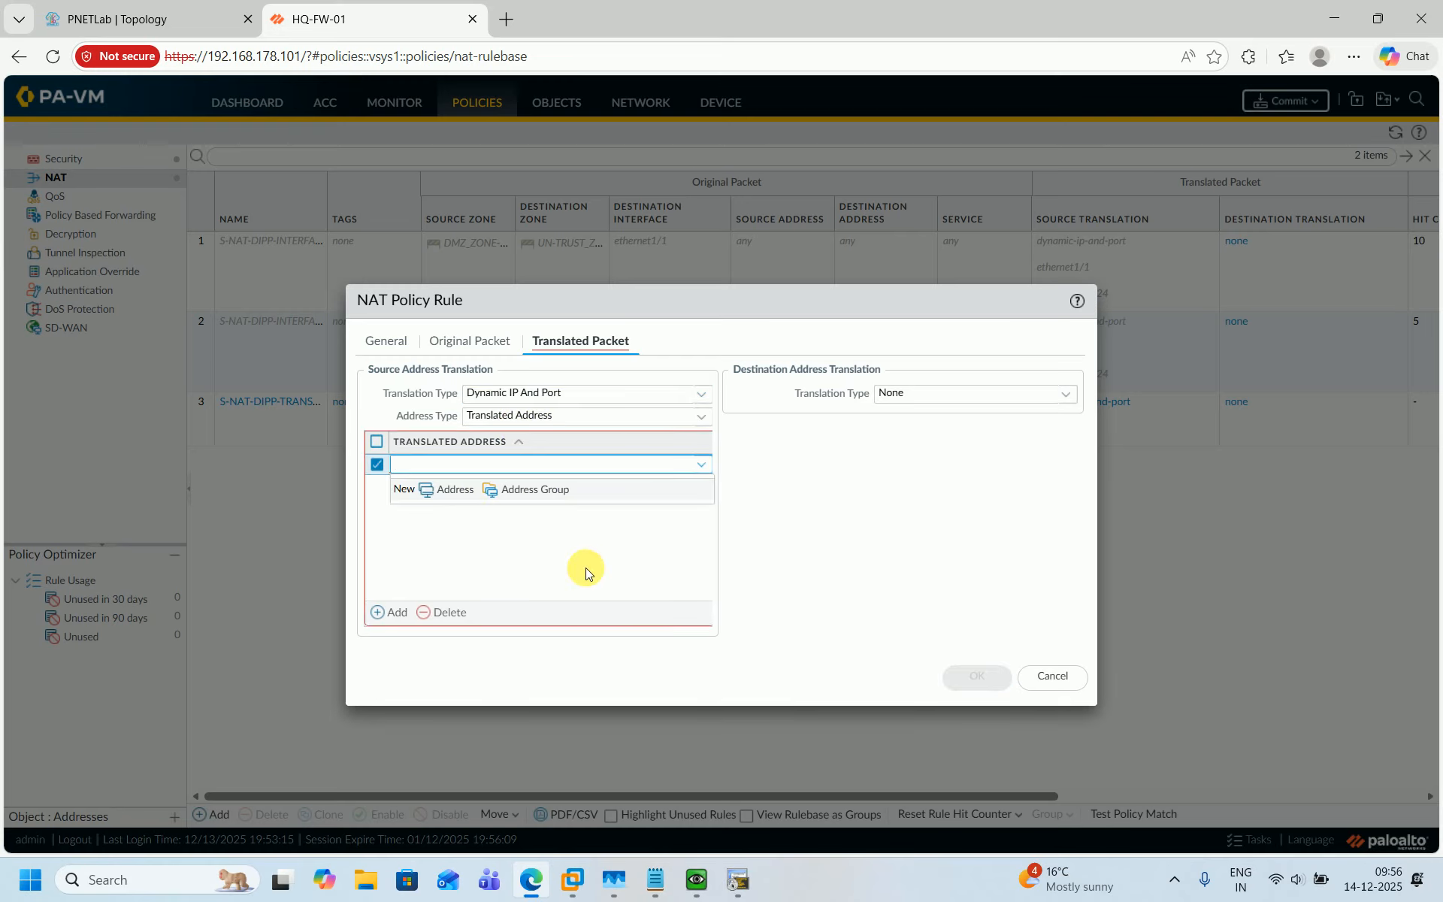
type("101.1.1.112")
left_click(843, 572)
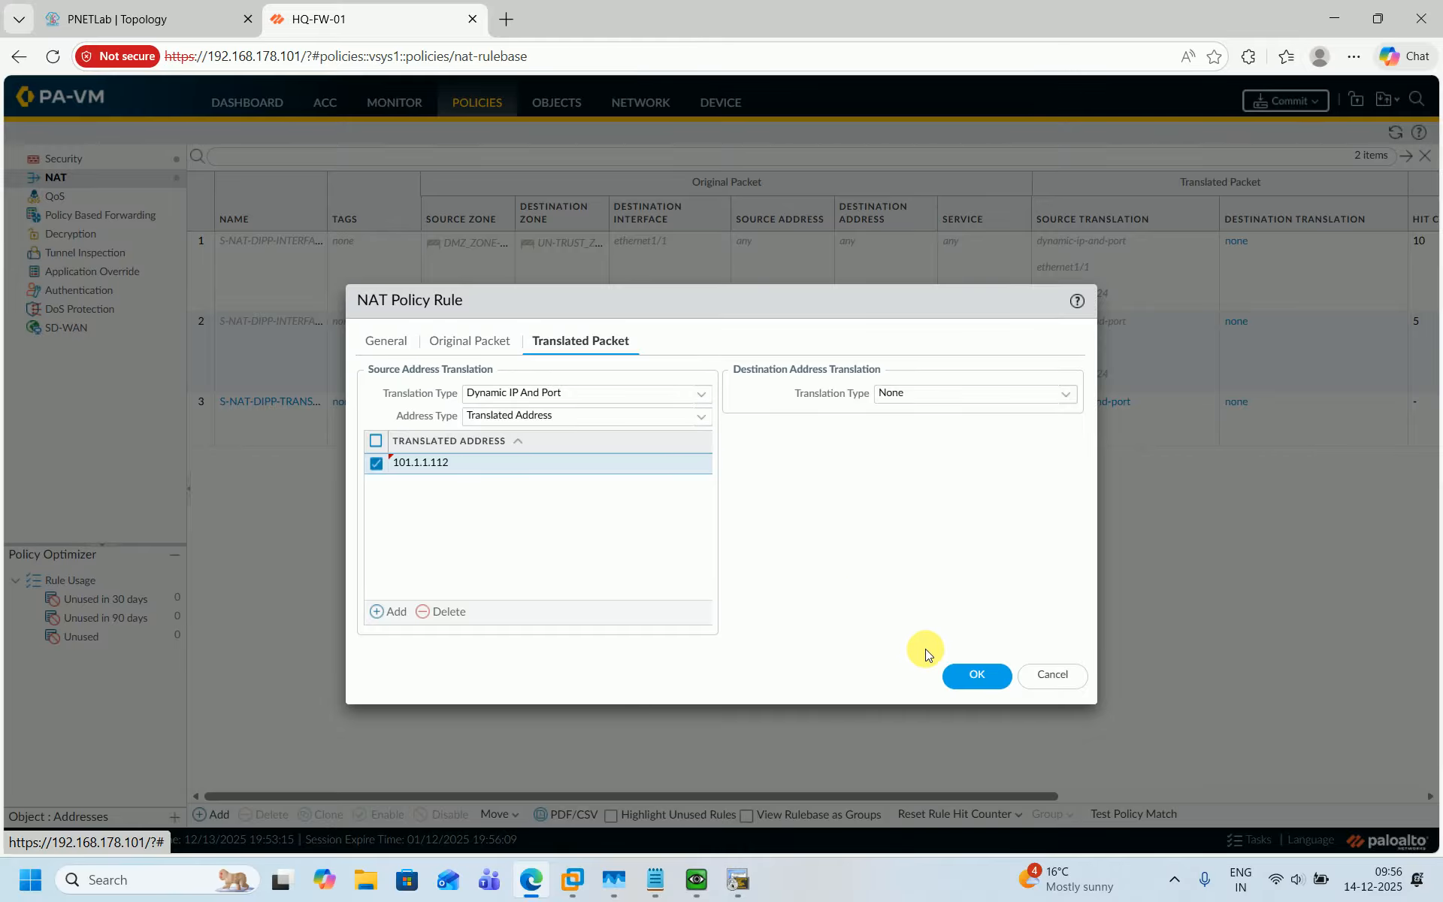
left_click(969, 671)
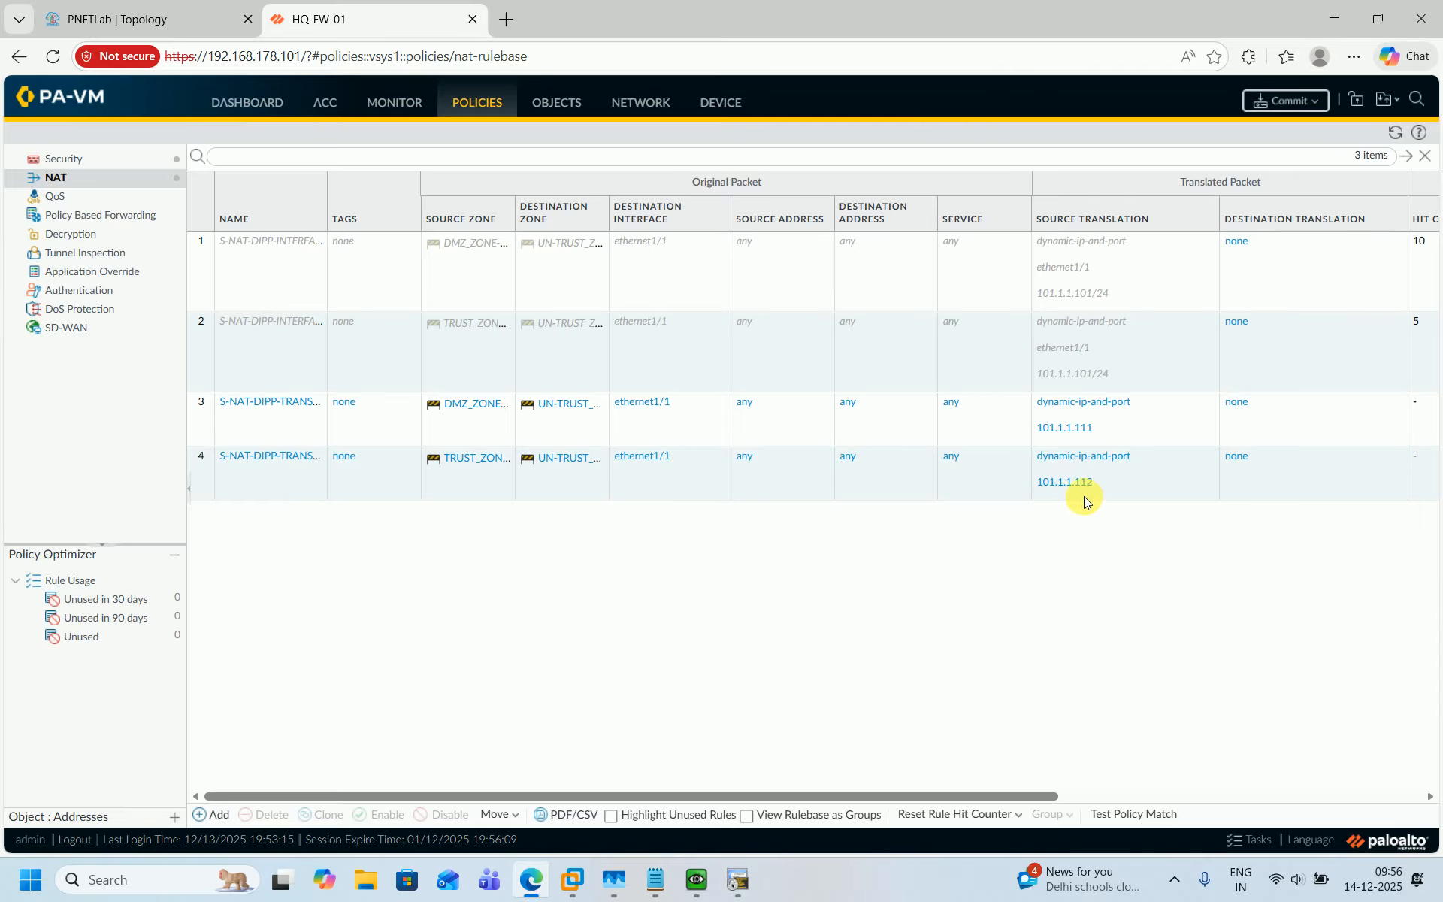
Commit all changes to the firewall and close the commit status.
left_click(1280, 111)
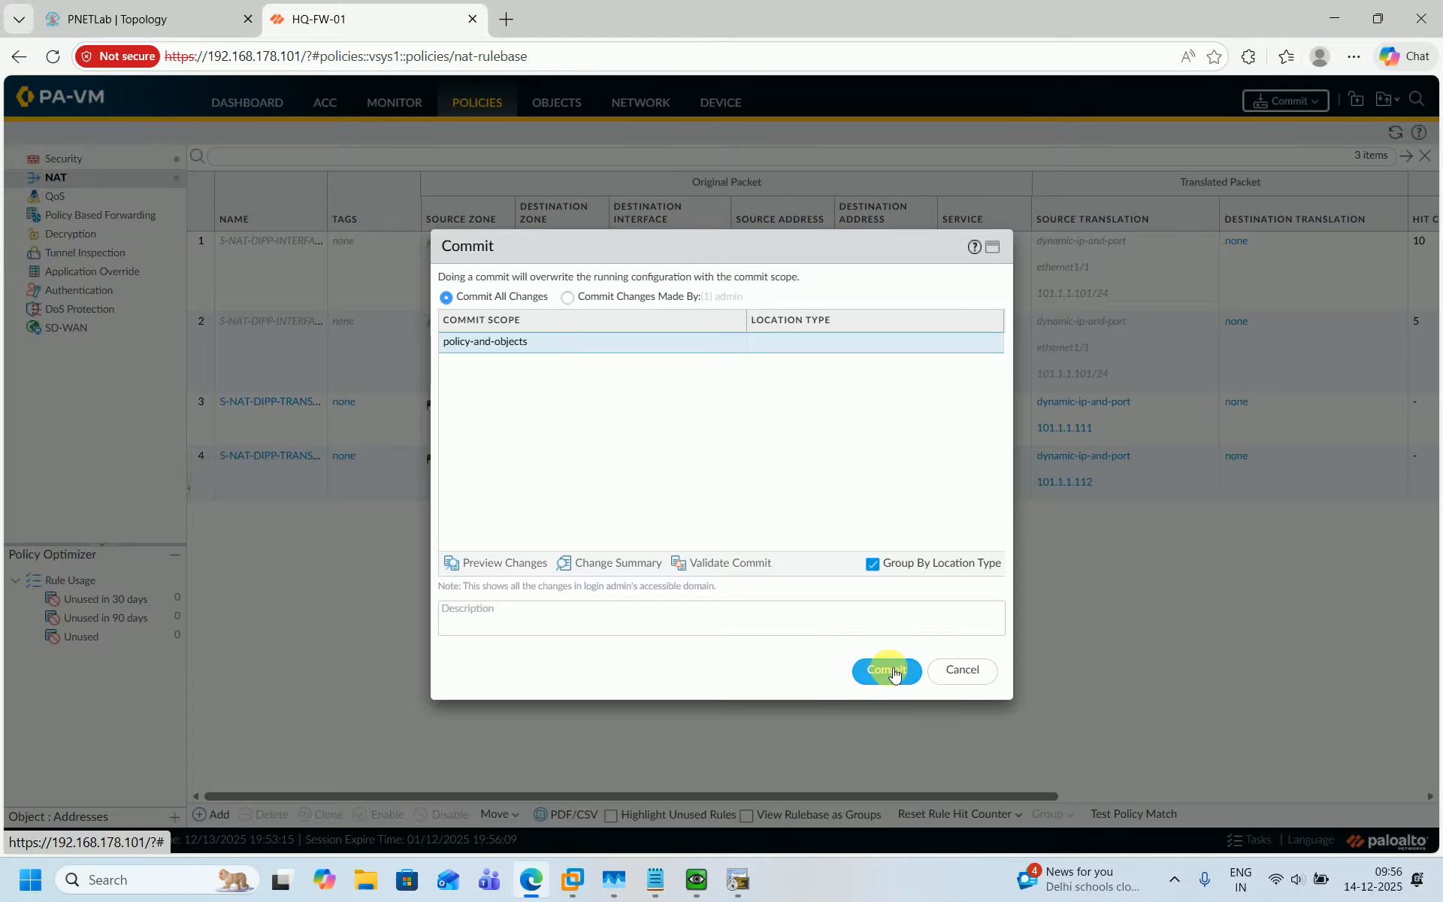
left_click(890, 671)
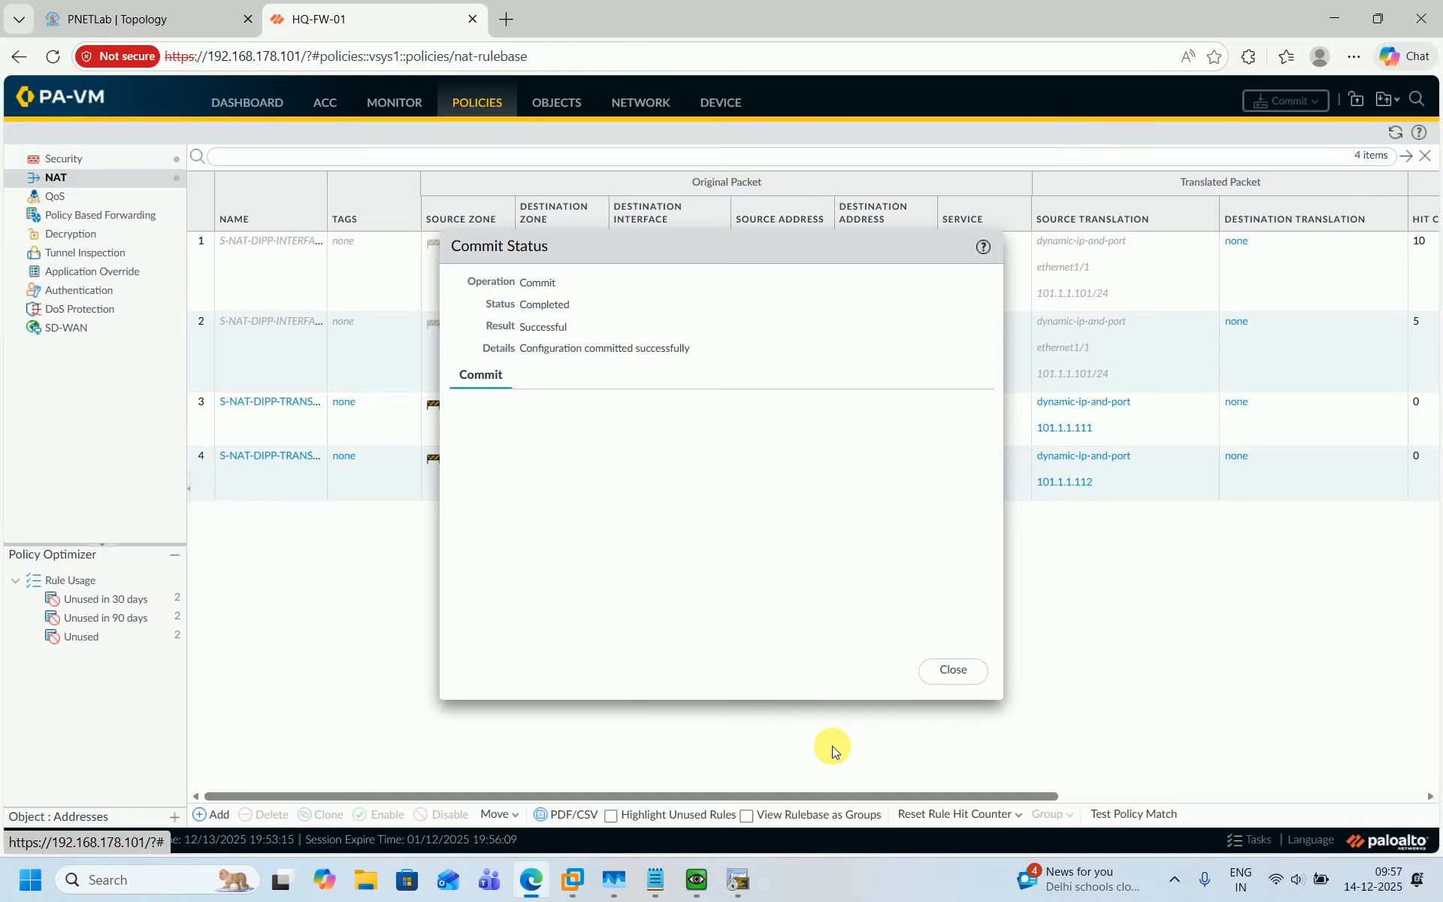
left_click(956, 671)
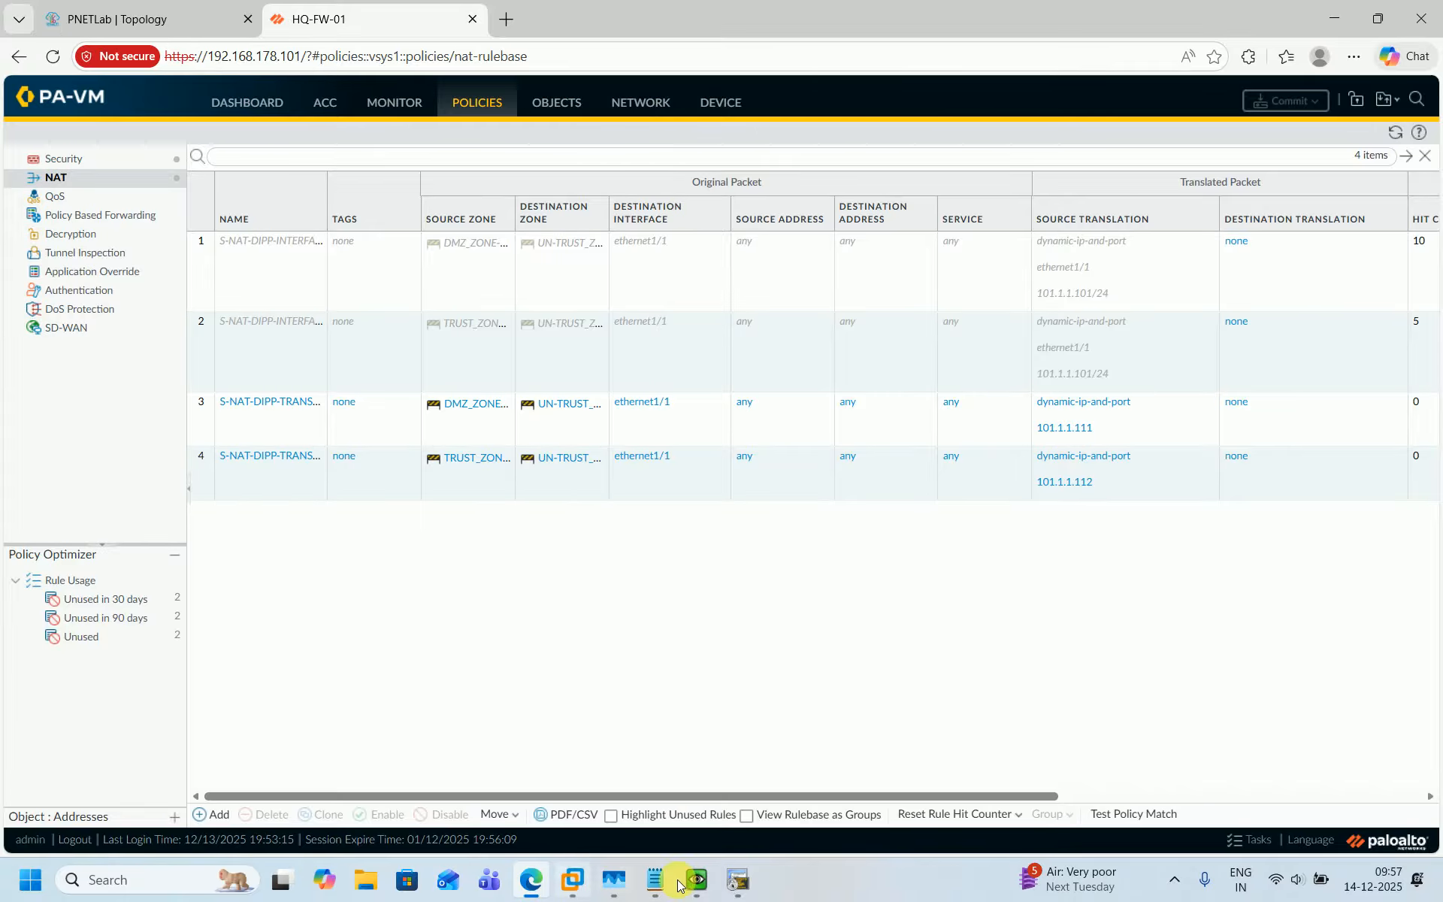
Review the active sessions in the HQ-FW-01 console.
left_click(717, 876)
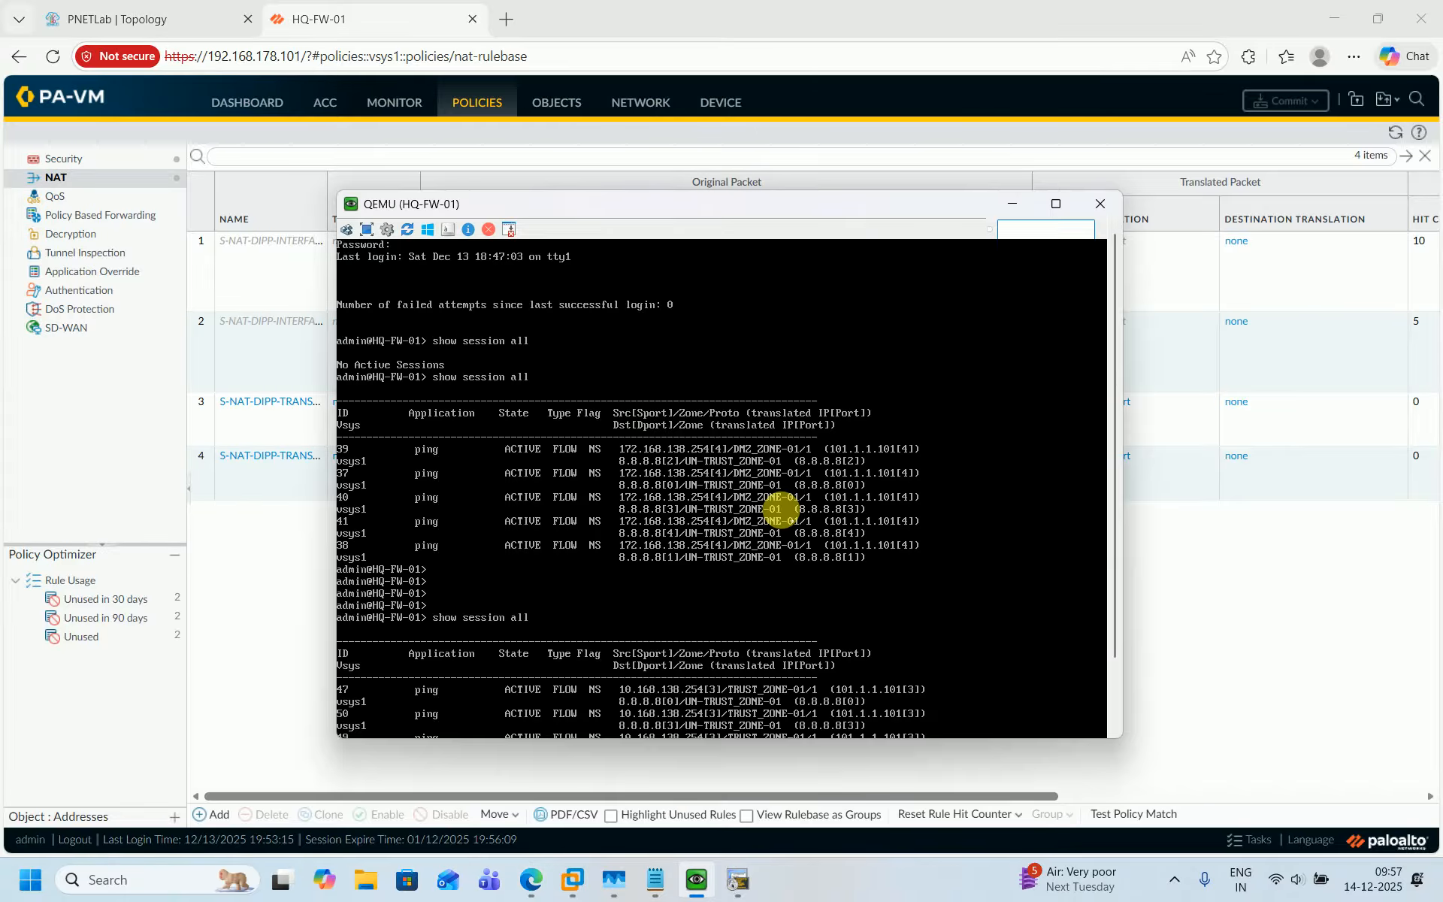
key("Return")
key("Return")
key("Return")
key("Return")
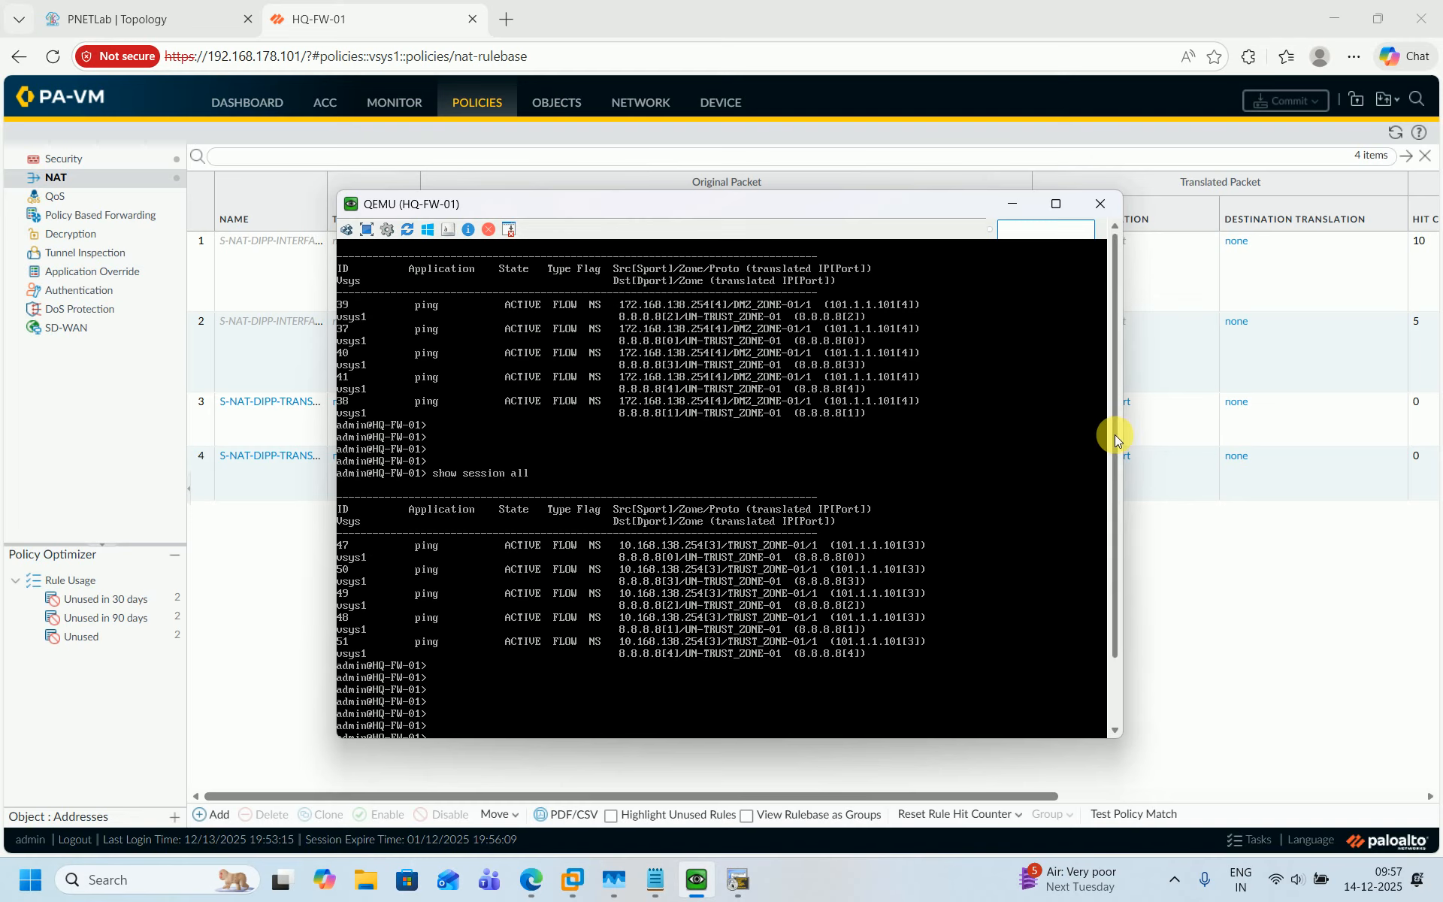
left_click_drag(1115, 435, 1112, 565)
key("Return")
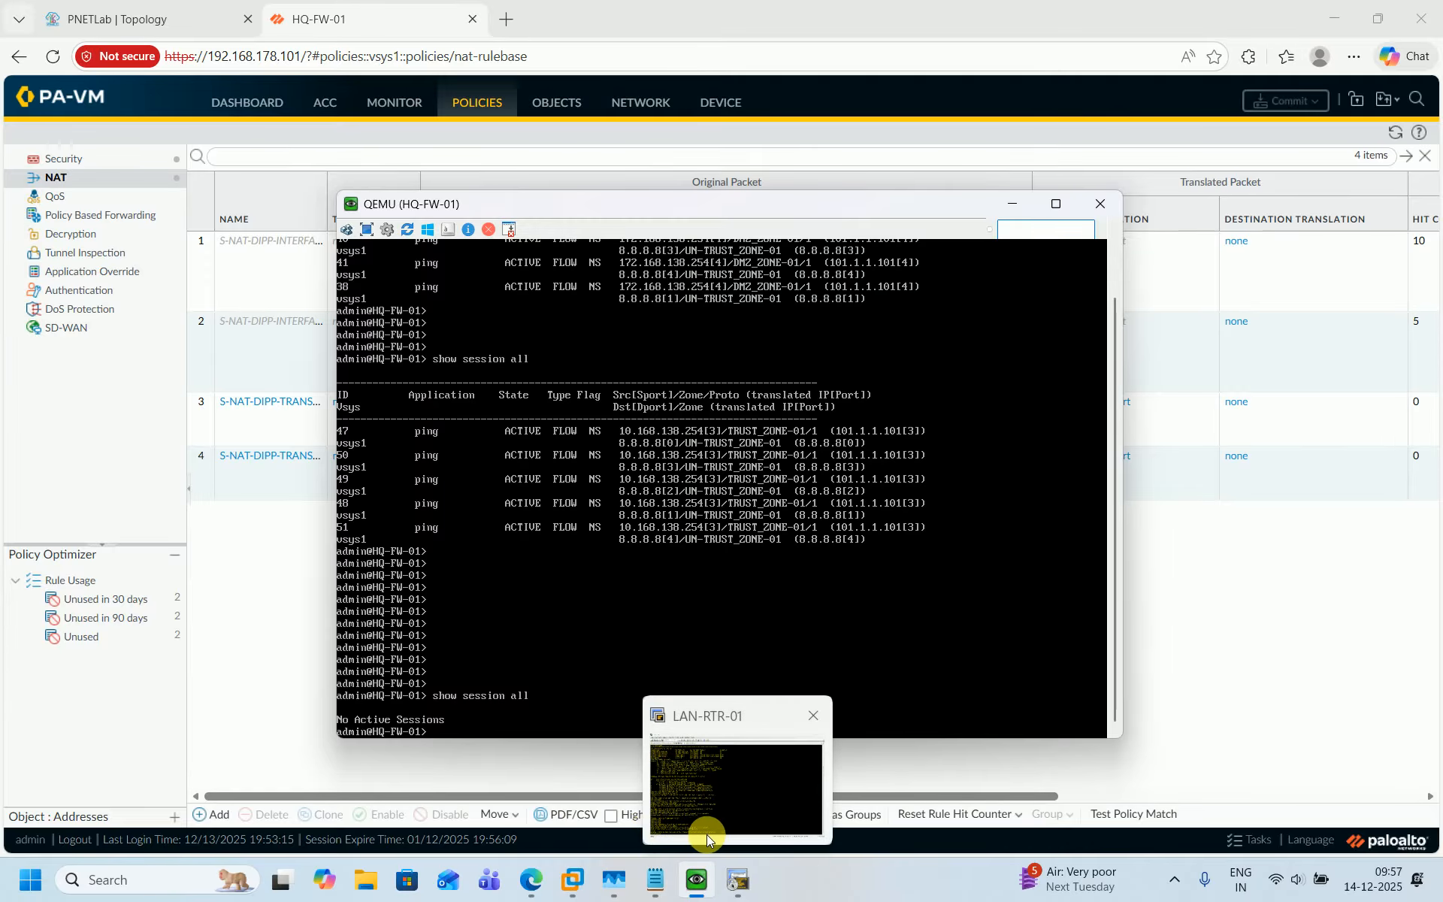
Ping 8.8.8.8 from DMZ-RTR-01 with source 172.168.138.254 and bring the firewall console back up.
left_click(738, 879)
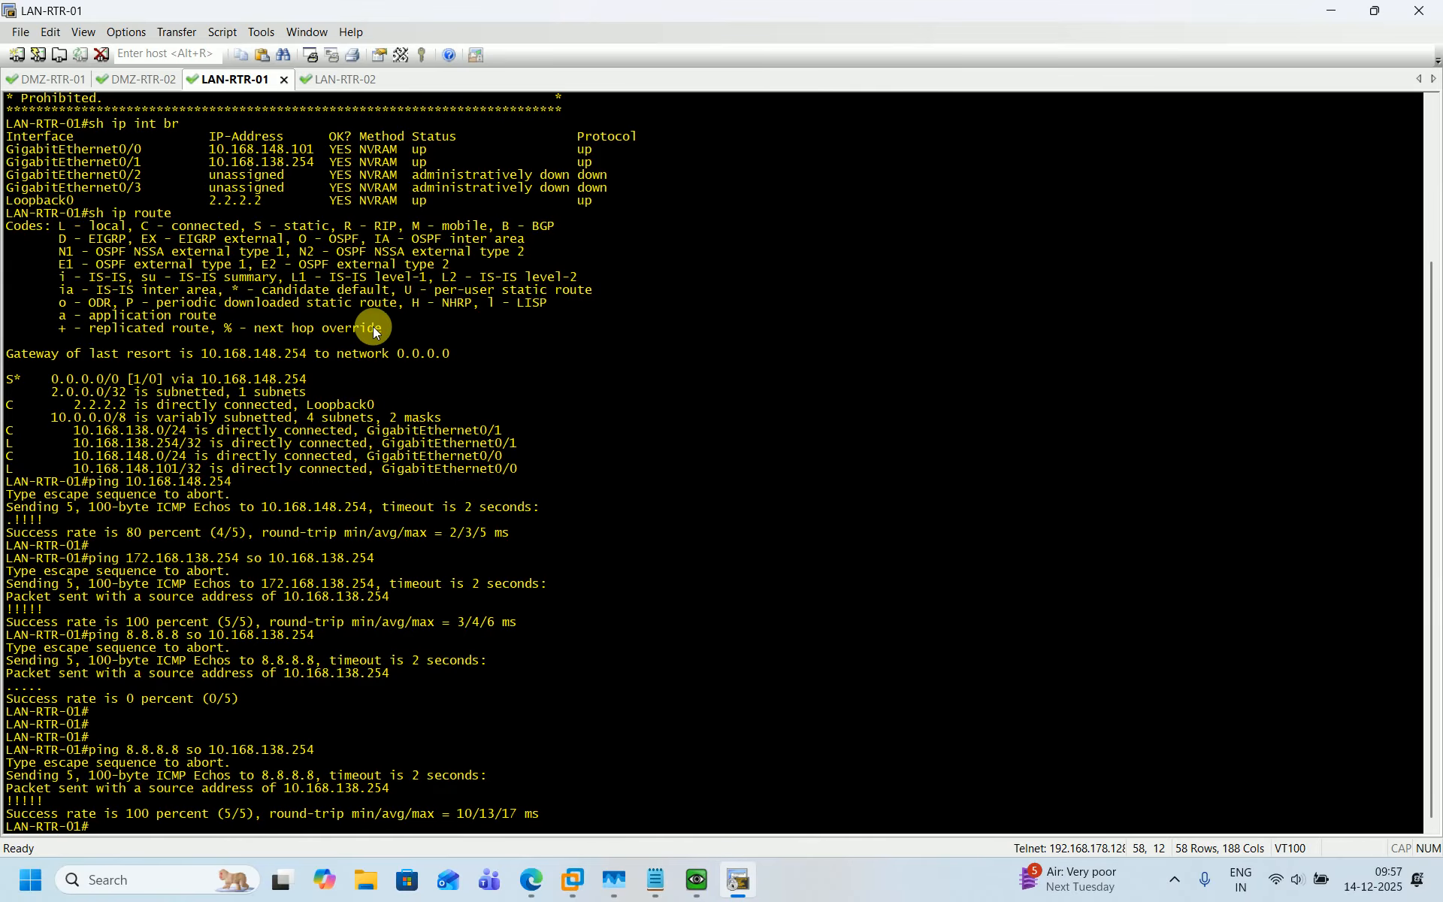
left_click(48, 79)
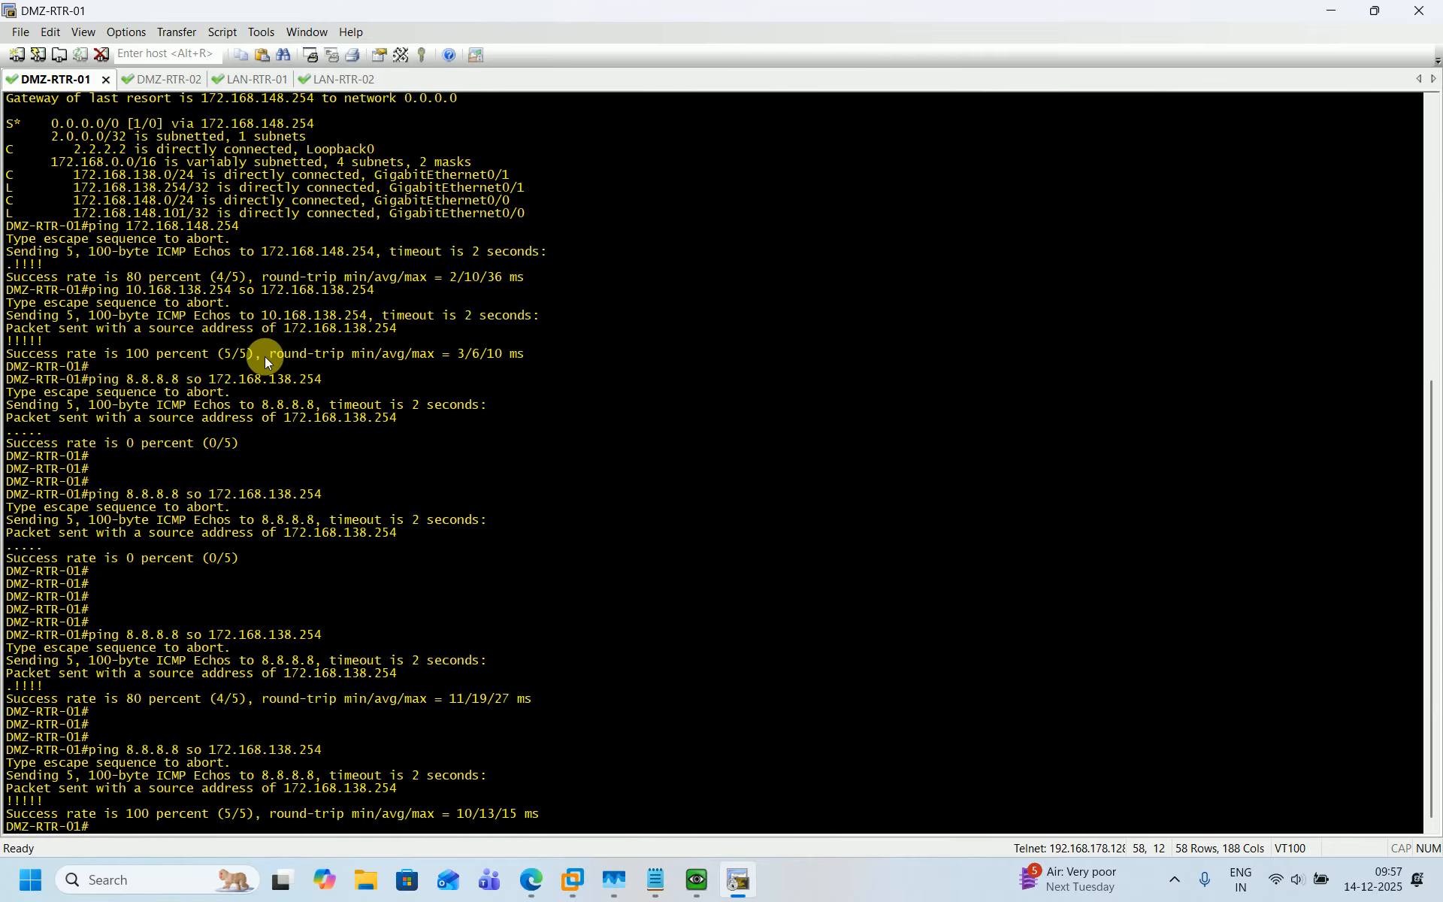
key("Return")
key("Return")
key("Return")
key("Return")
key("Return")
key("Return")
key("Return")
key("Return")
key("Return")
key("Return")
key("Return")
key("Return")
key("Return")
key("Return")
key("Return")
key("Return")
key("Return")
key("Return")
key("Up")
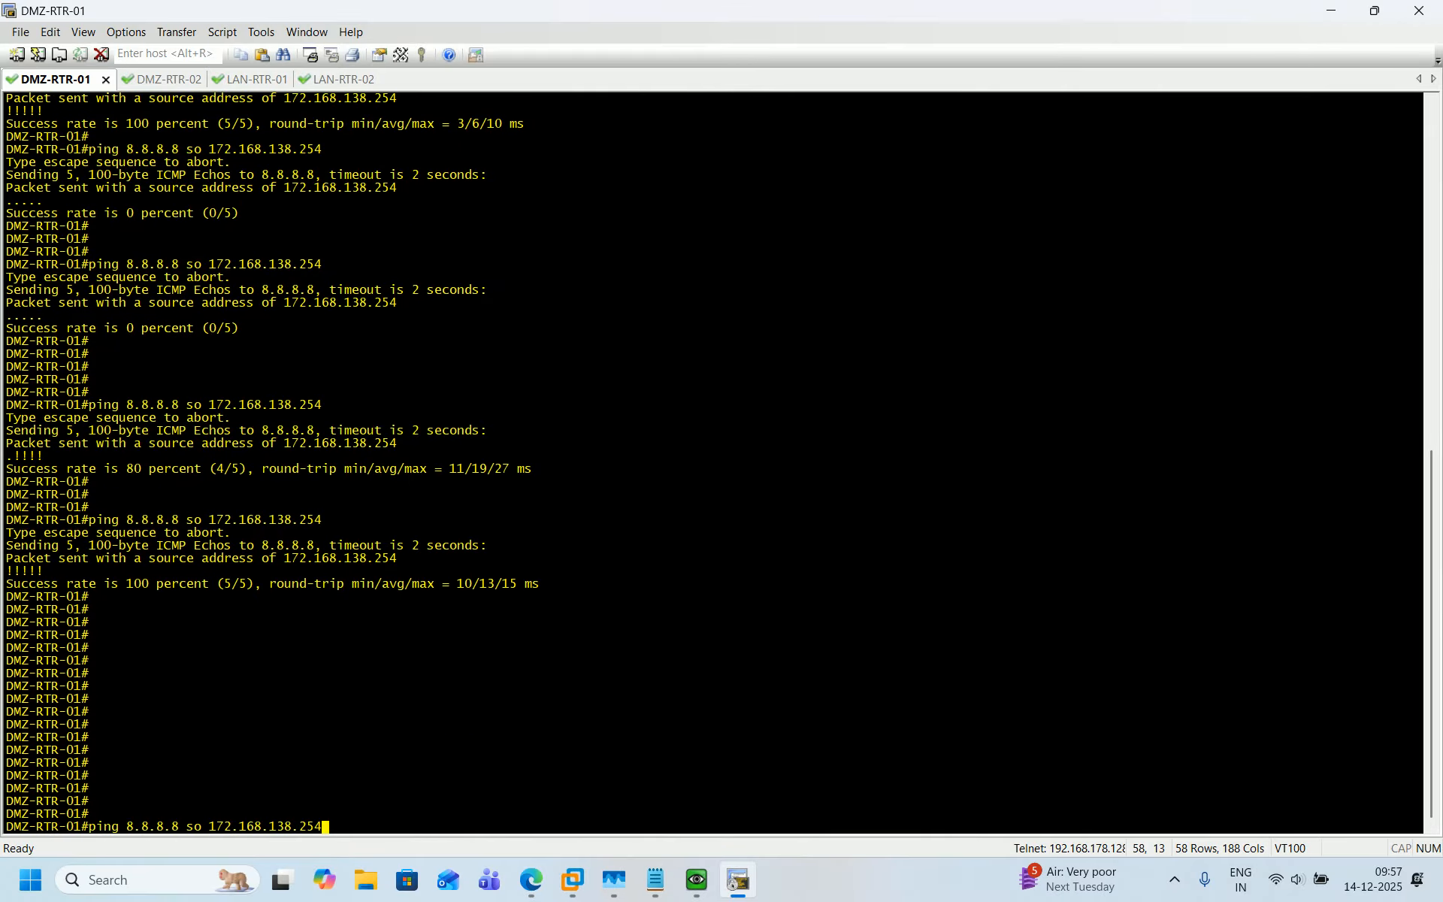
key("Return")
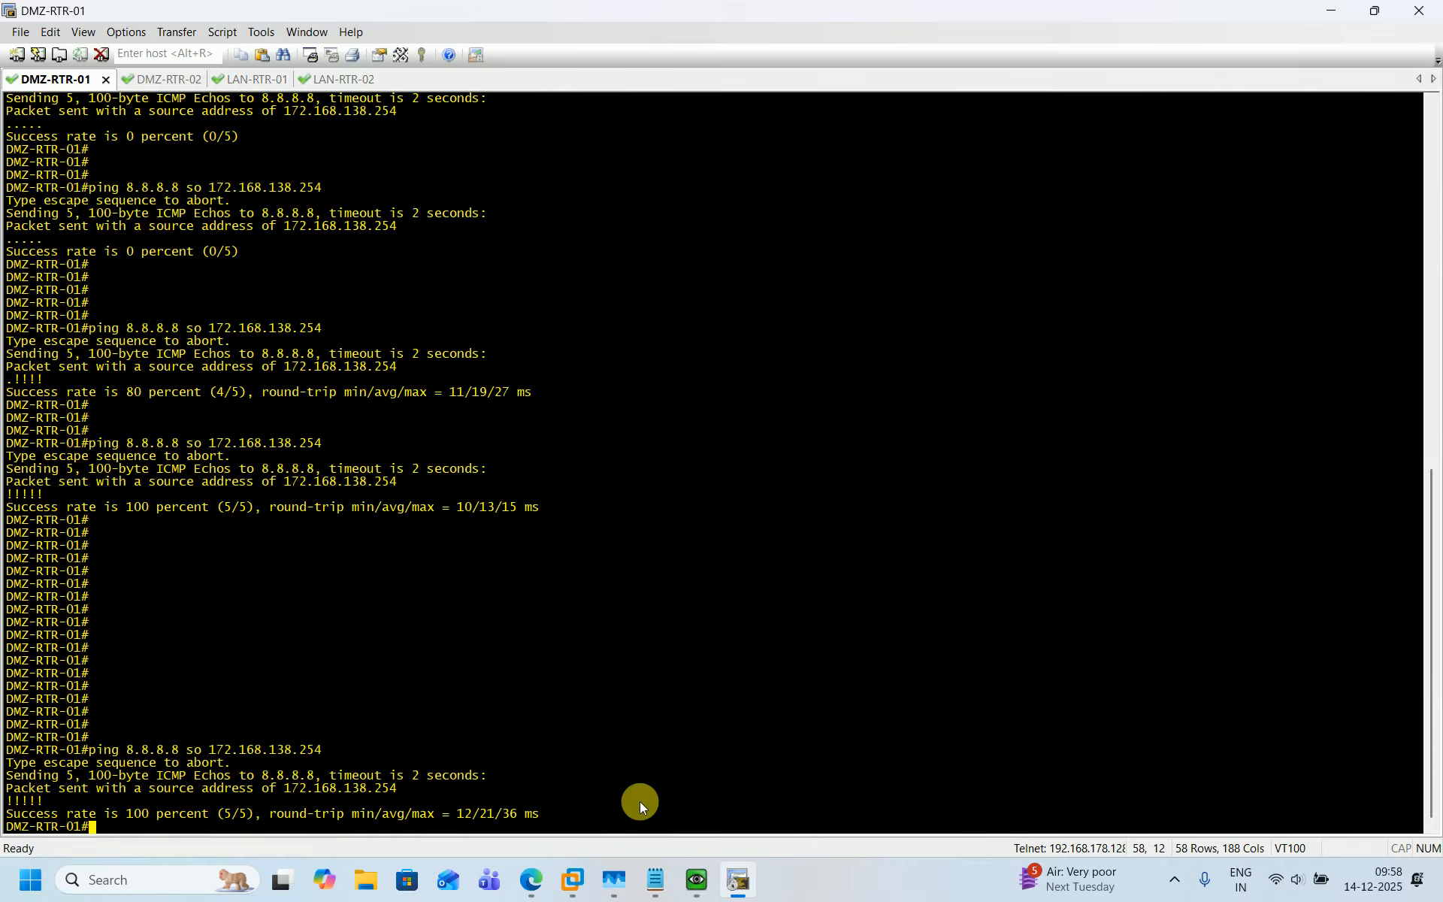
left_click(697, 883)
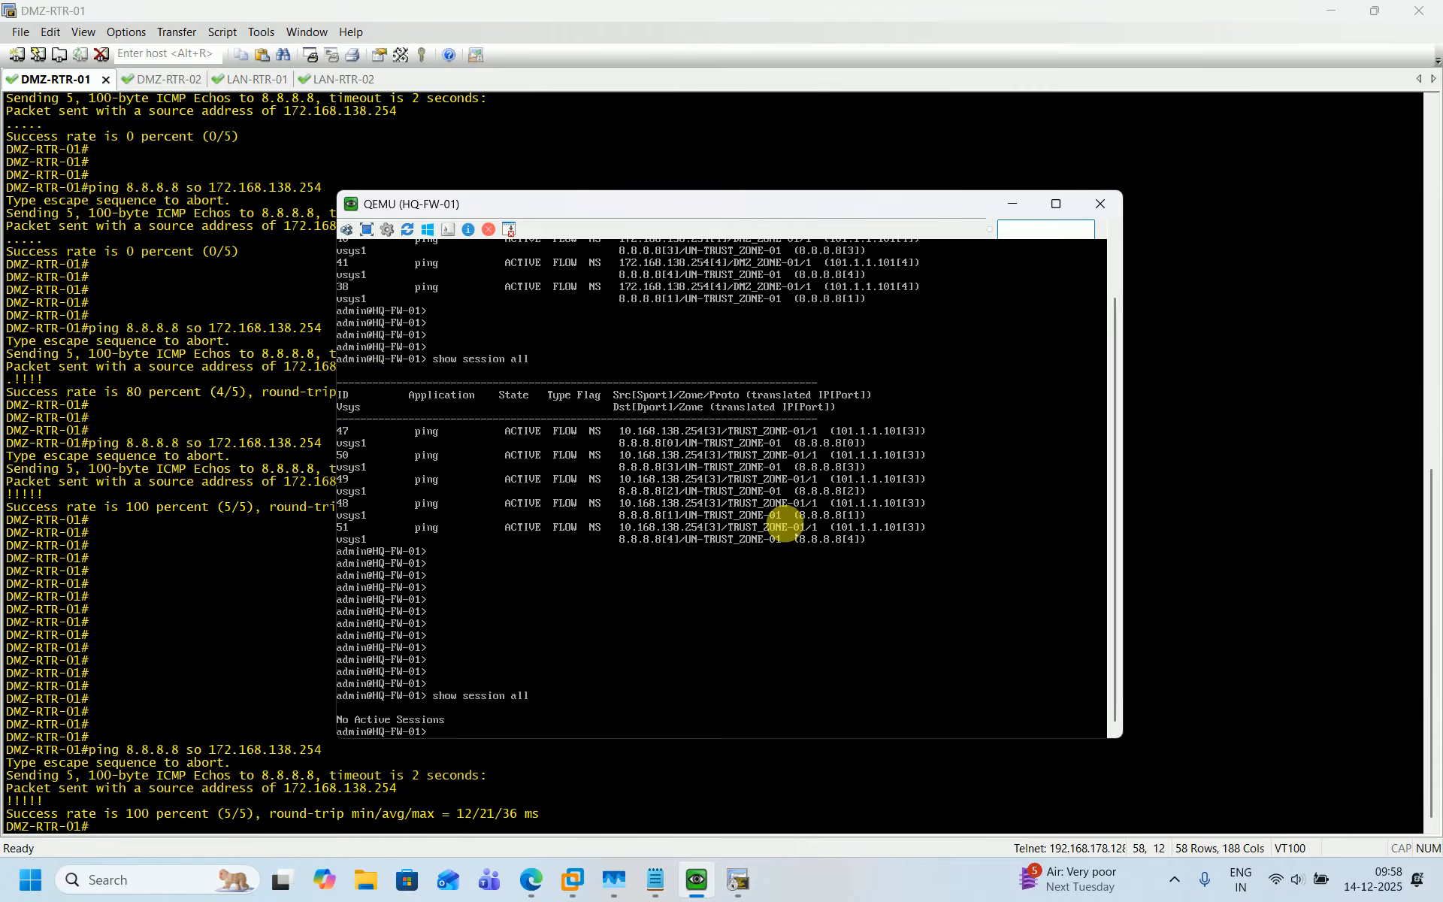
Re-run show session all in the HQ-FW-01 console to check the translated DMZ ping sessions.
key("Up")
key("Return")
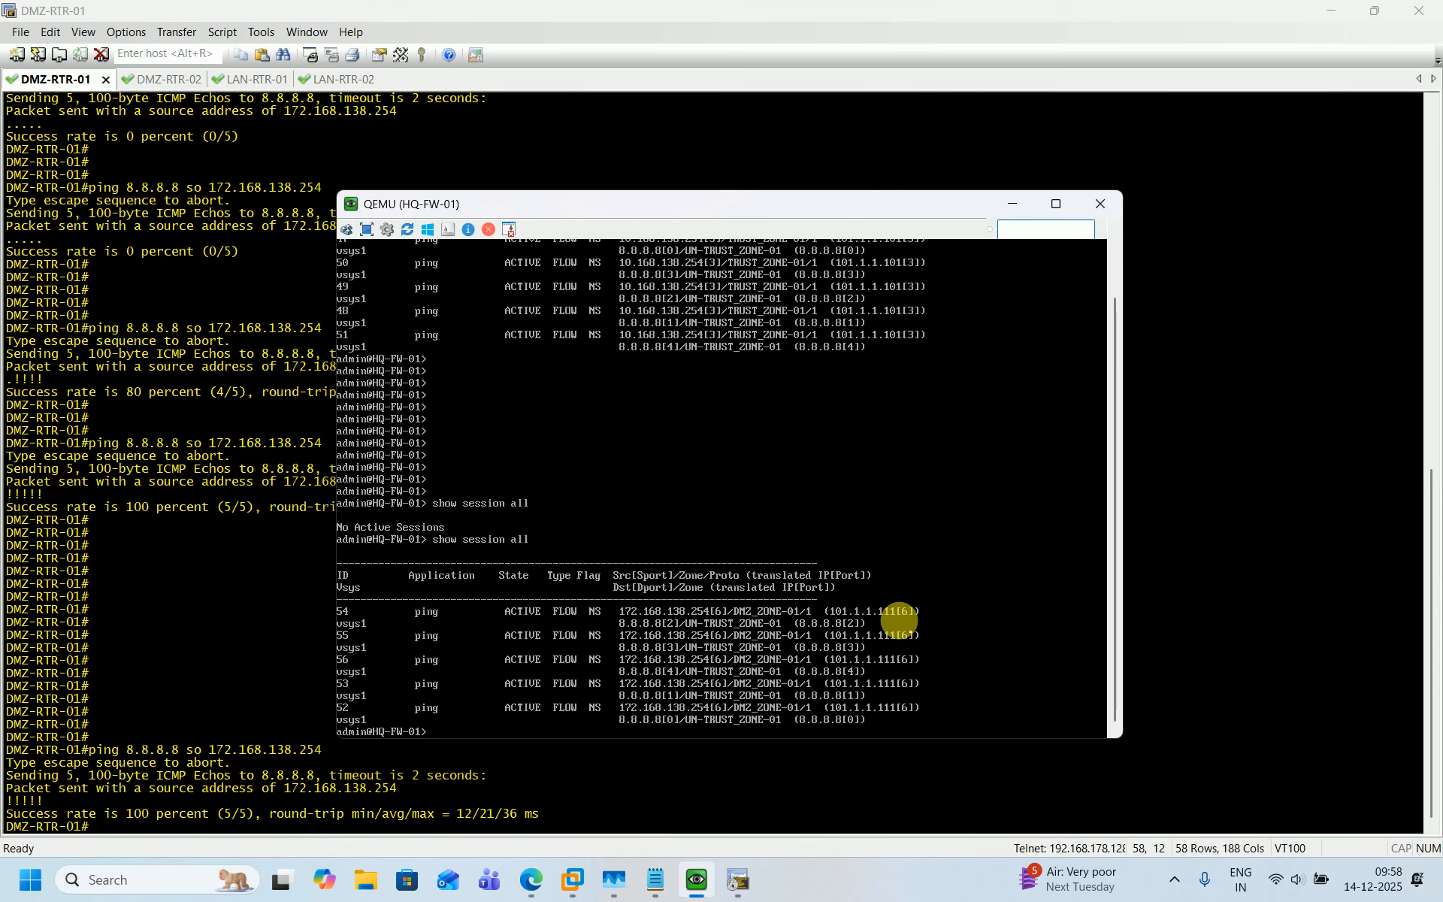
Open the firewall's Session Browser in the web interface and refresh it.
left_click(531, 879)
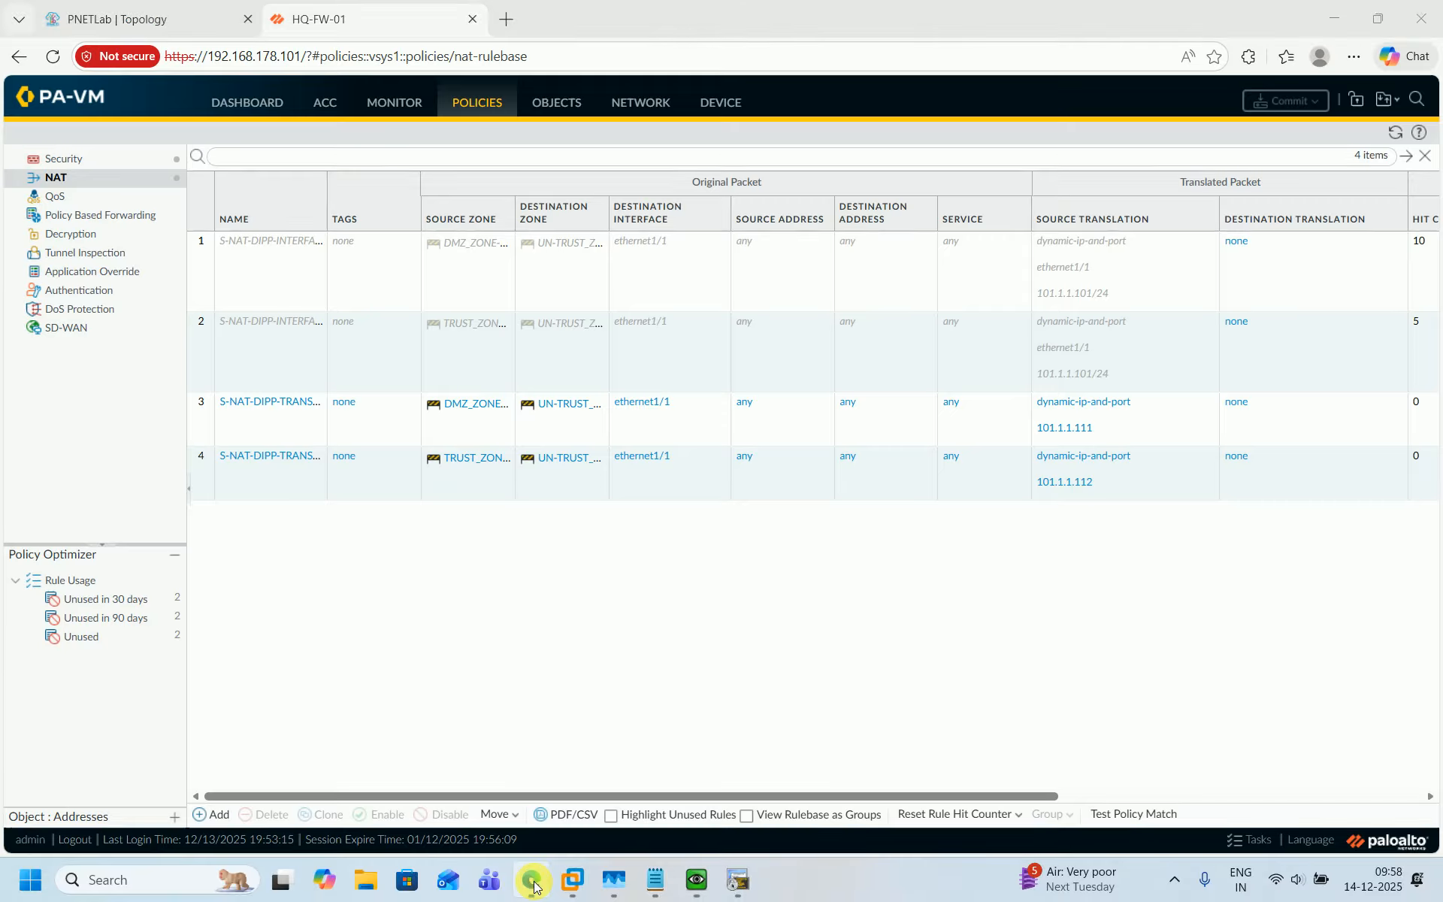
left_click(392, 102)
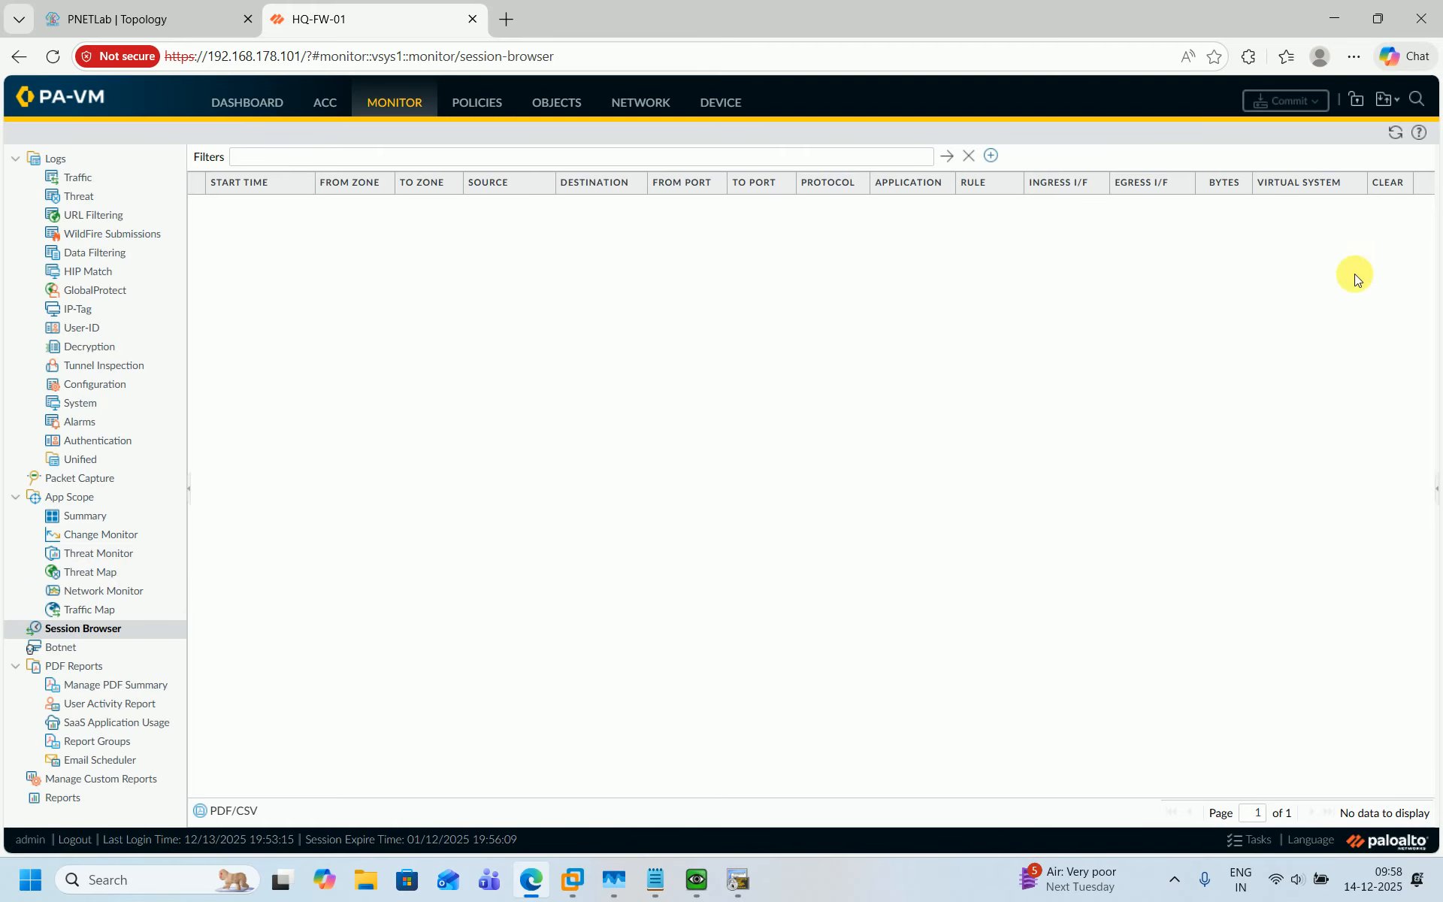
left_click(1396, 134)
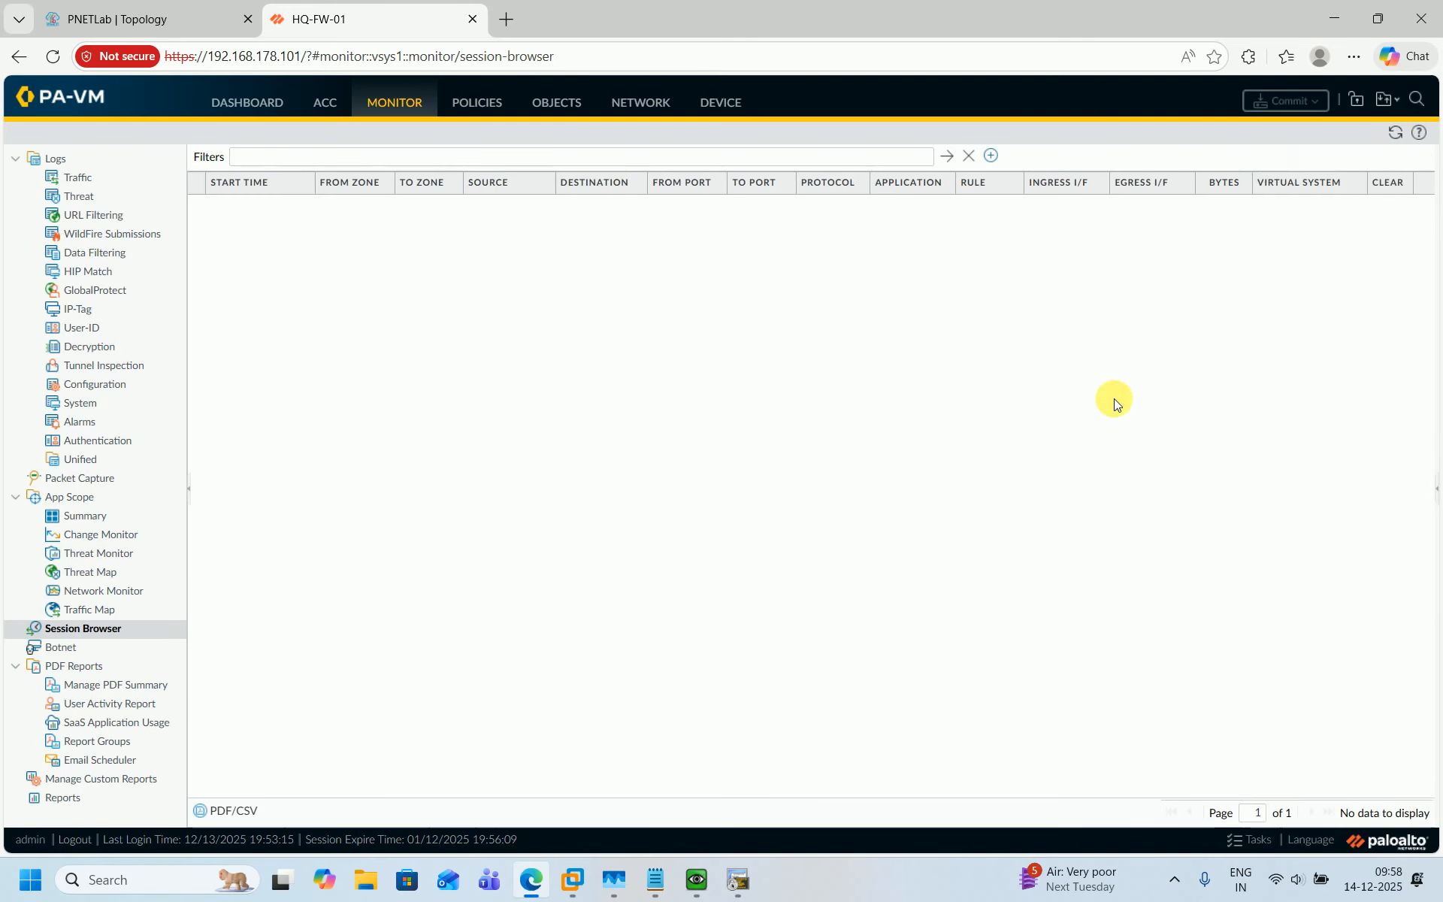
Repeat the ping to 8.8.8.8 from DMZ-RTR-01 with source 172.168.138.254.
left_click(737, 883)
key("Up")
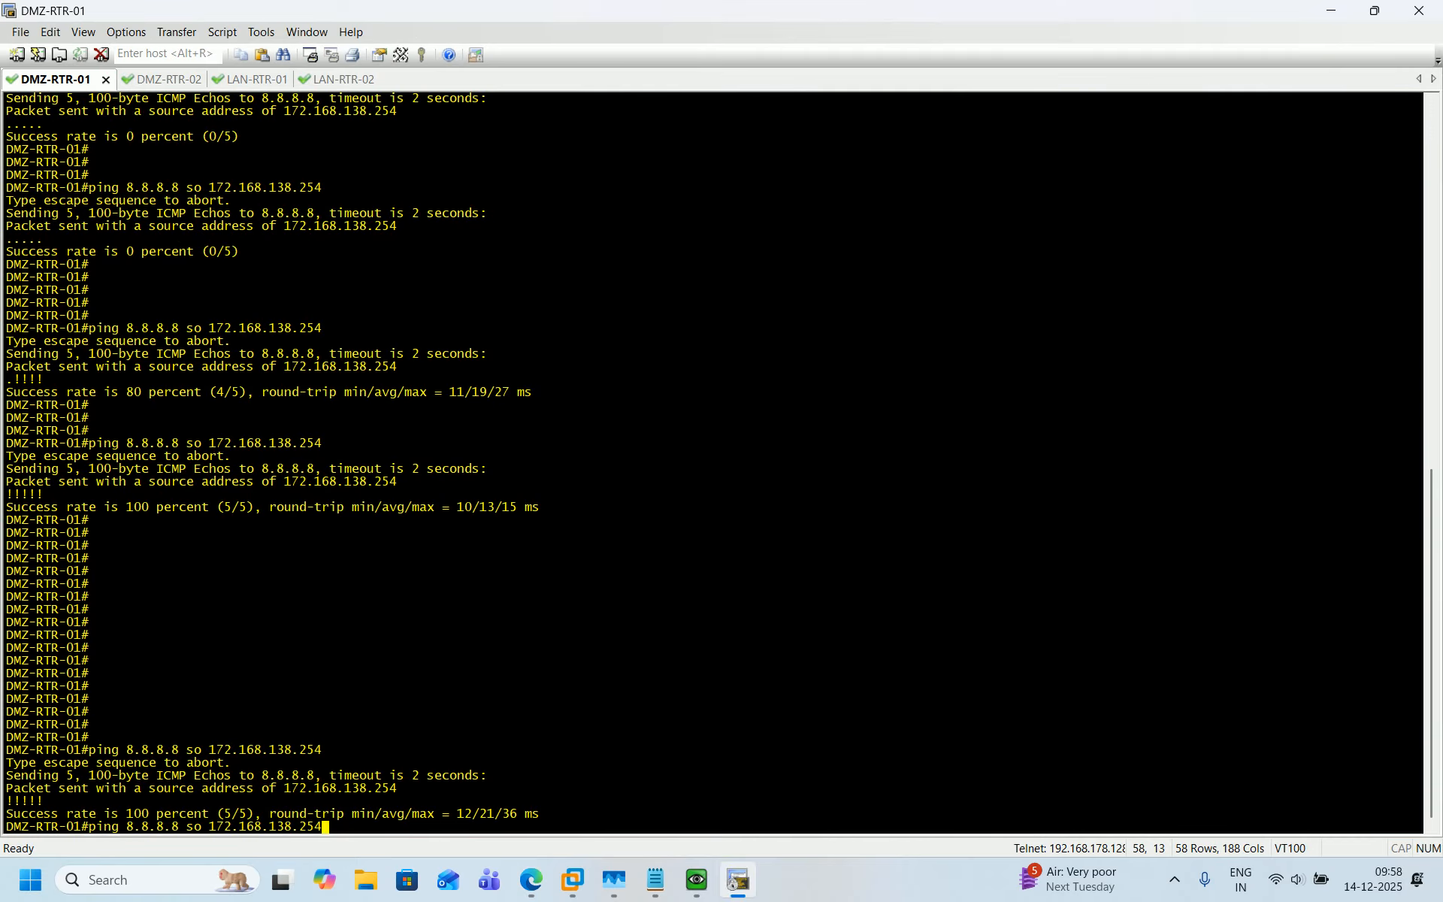
key("Return")
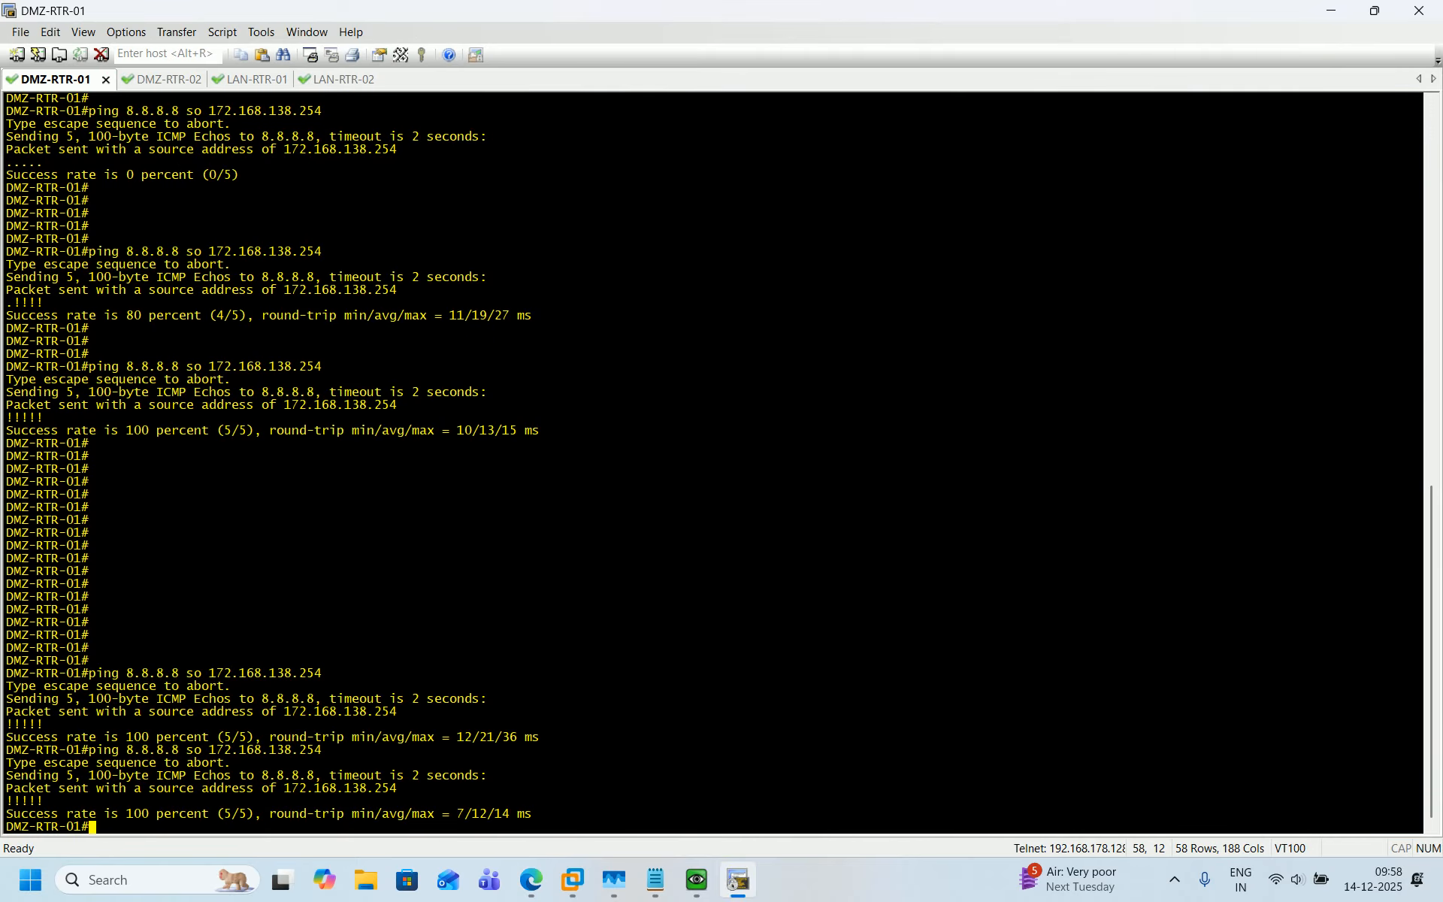
left_click(1332, 15)
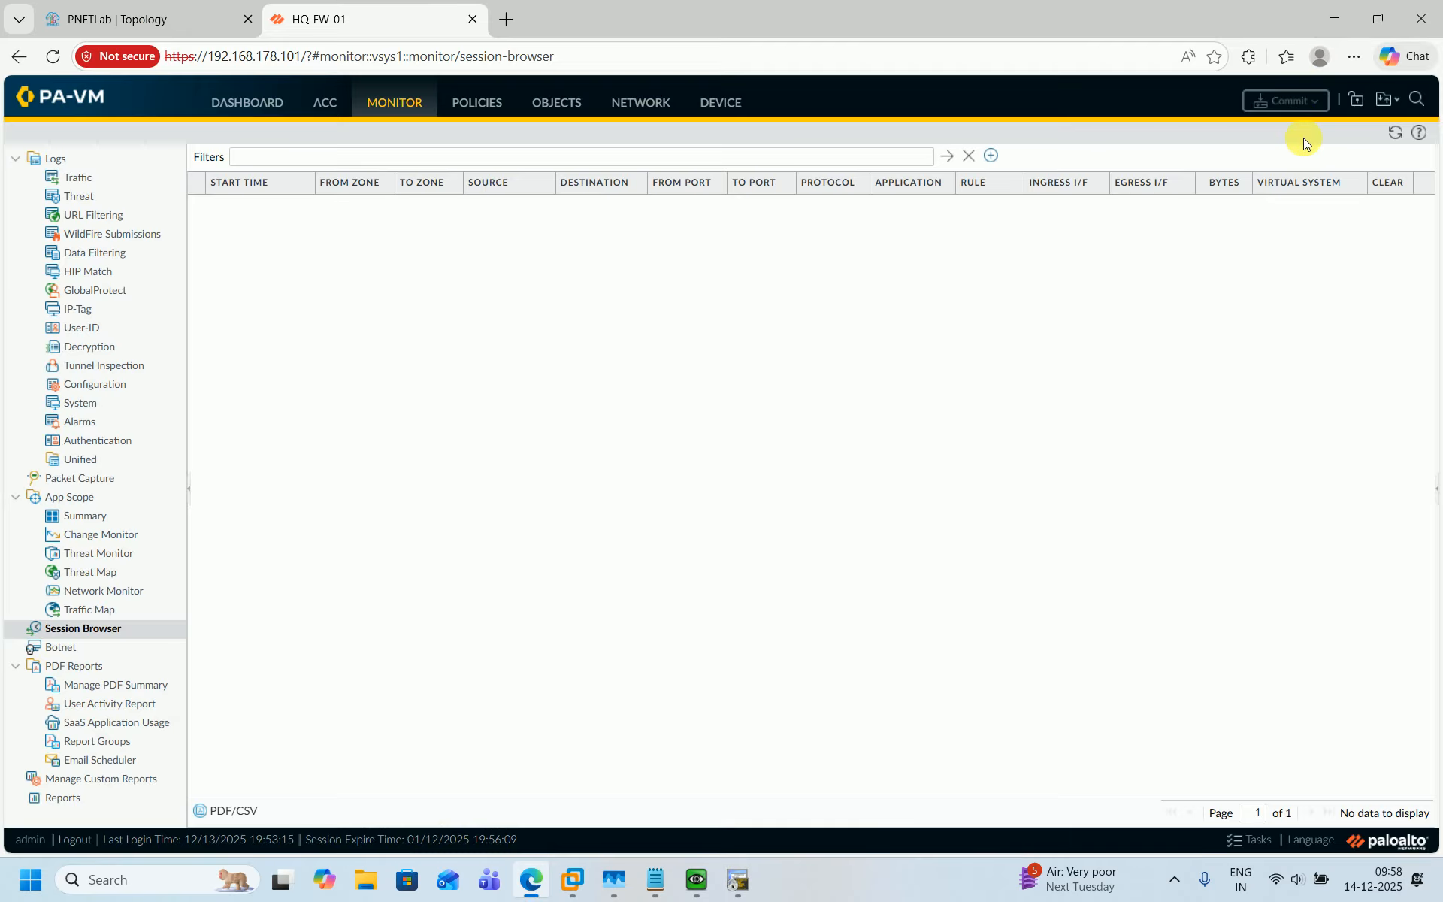
Refresh the Session Browser and inspect the details of the first DMZ ping session.
left_click(1397, 135)
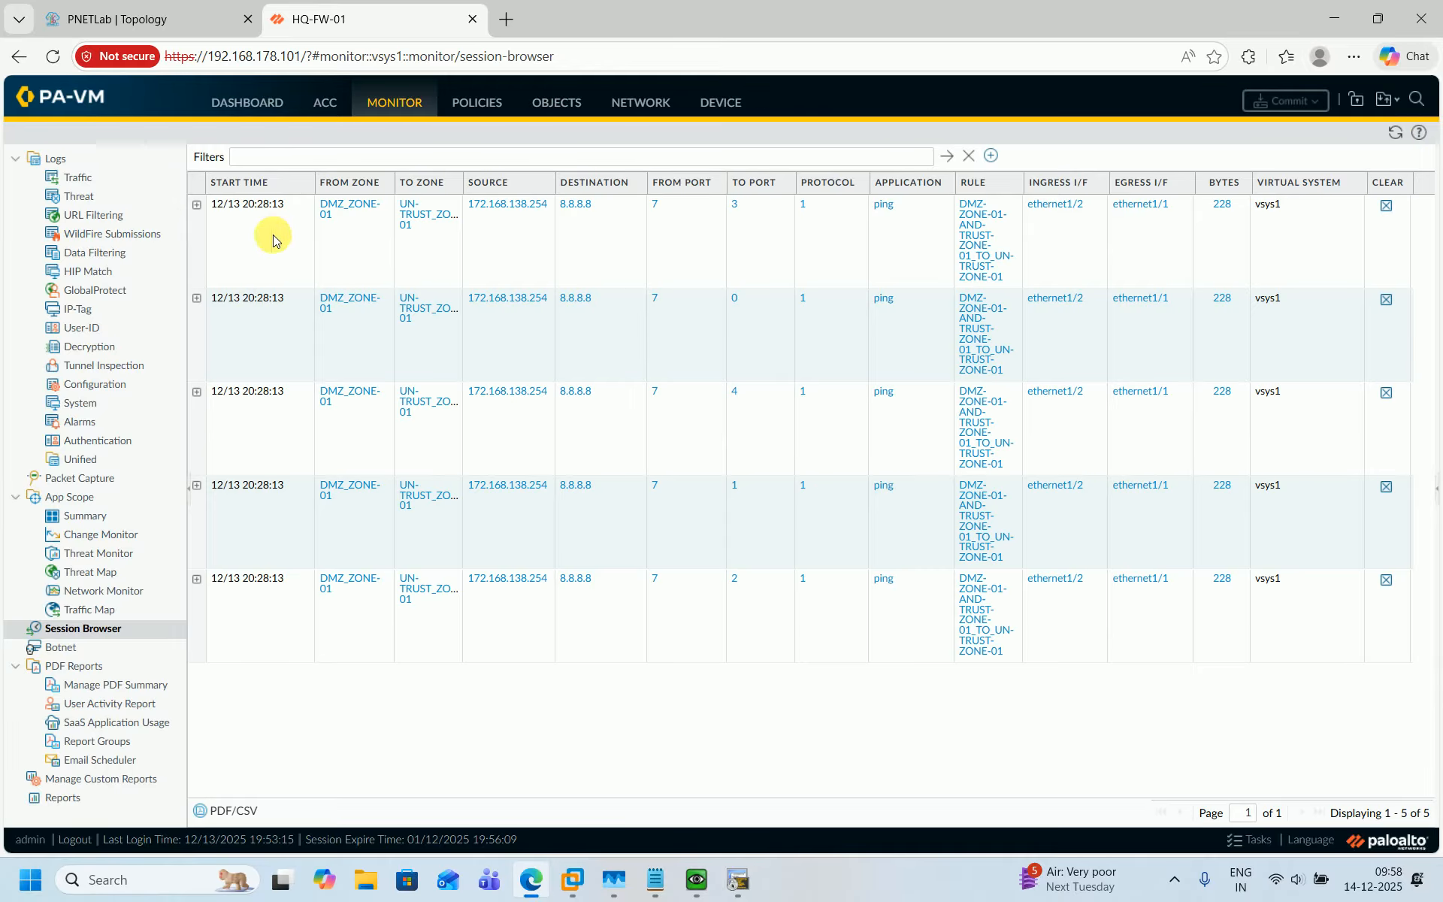
left_click(197, 205)
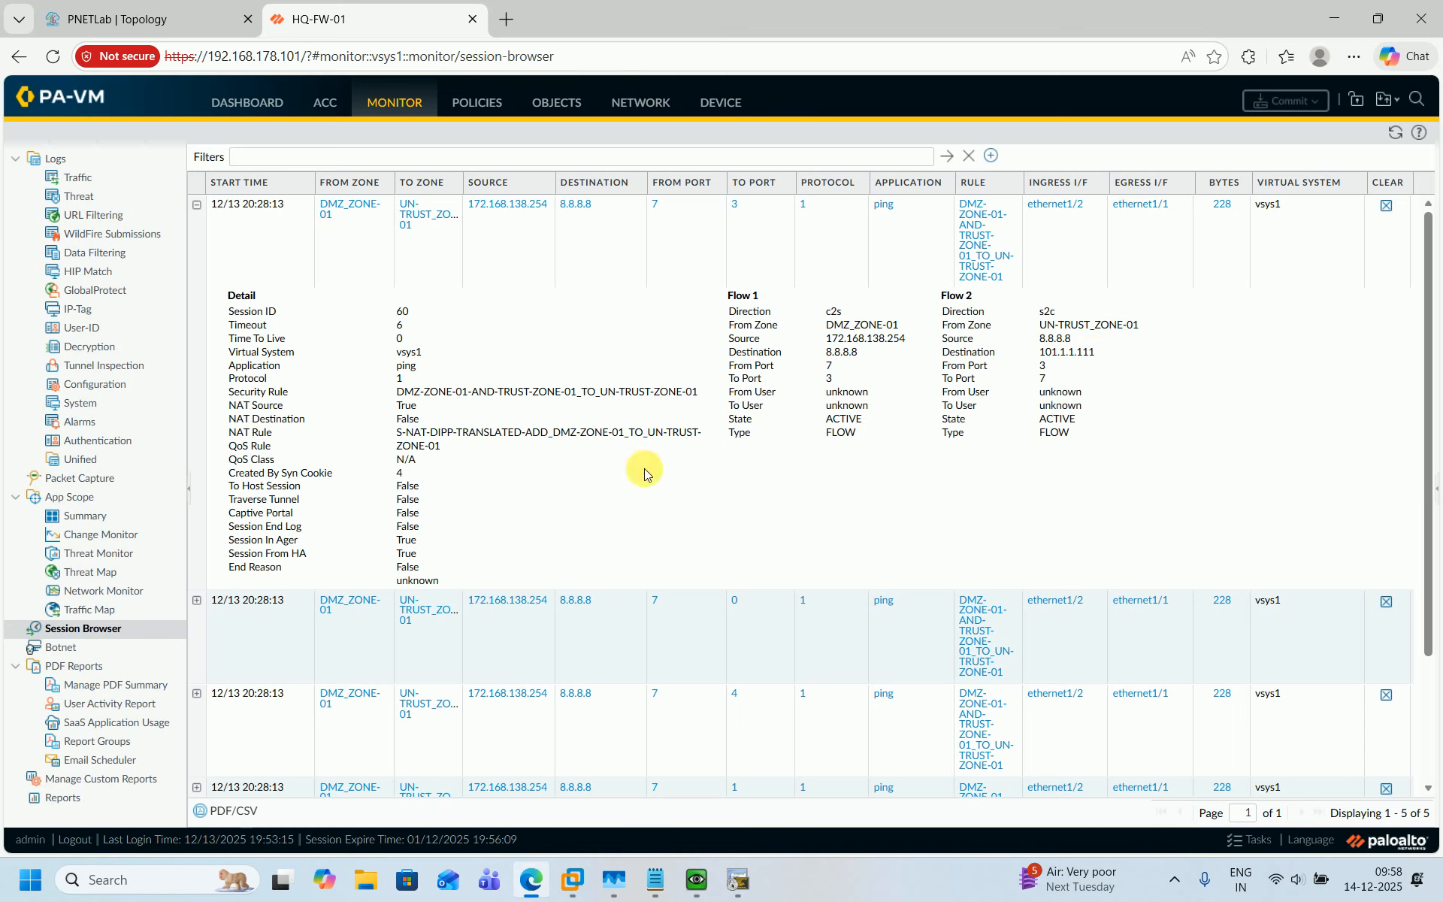
left_click(197, 205)
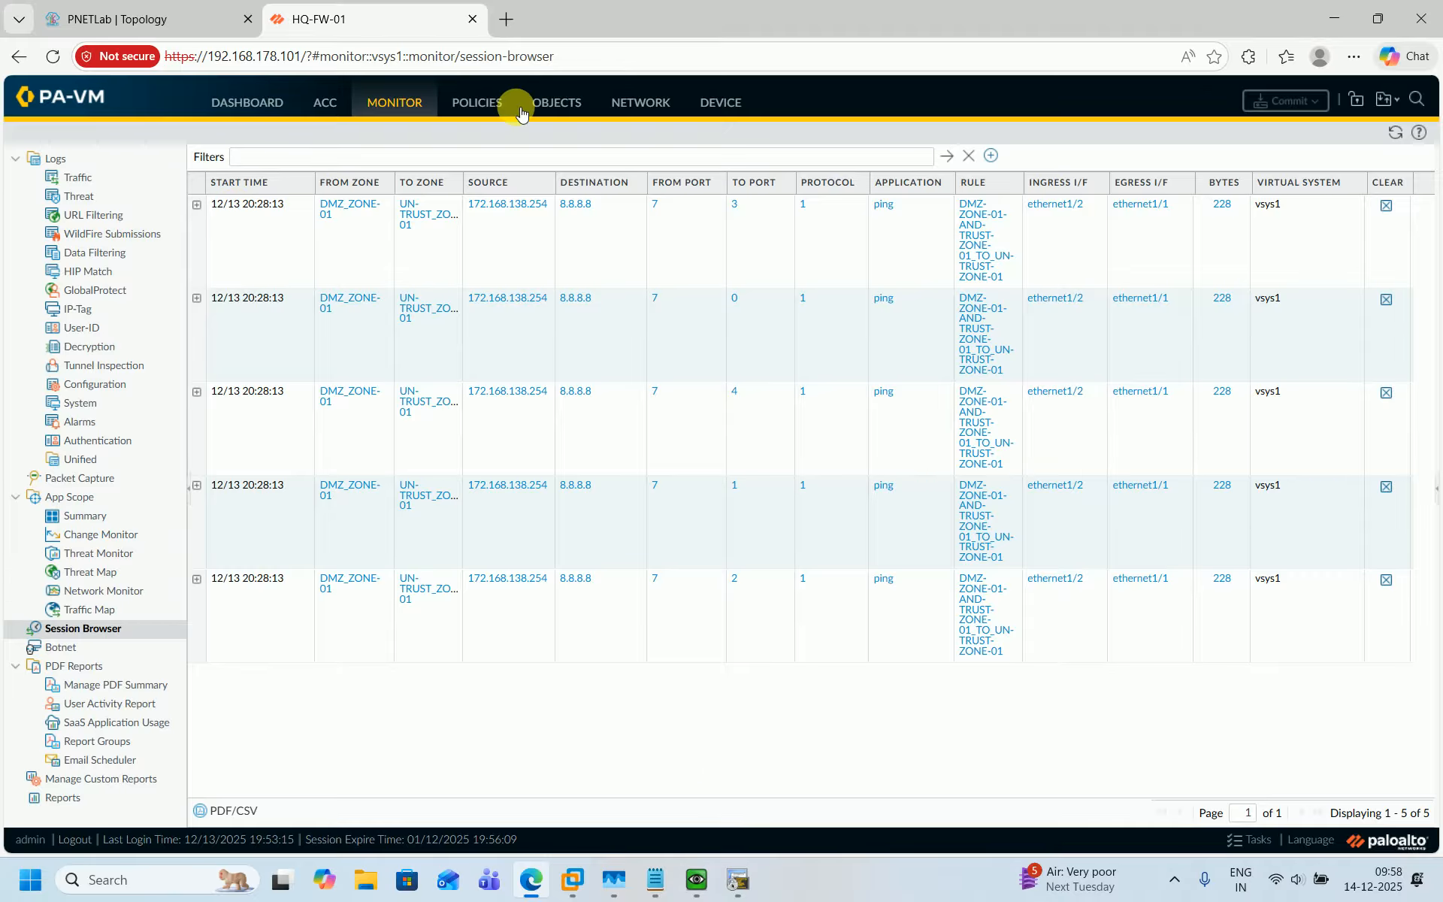
left_click(162, 19)
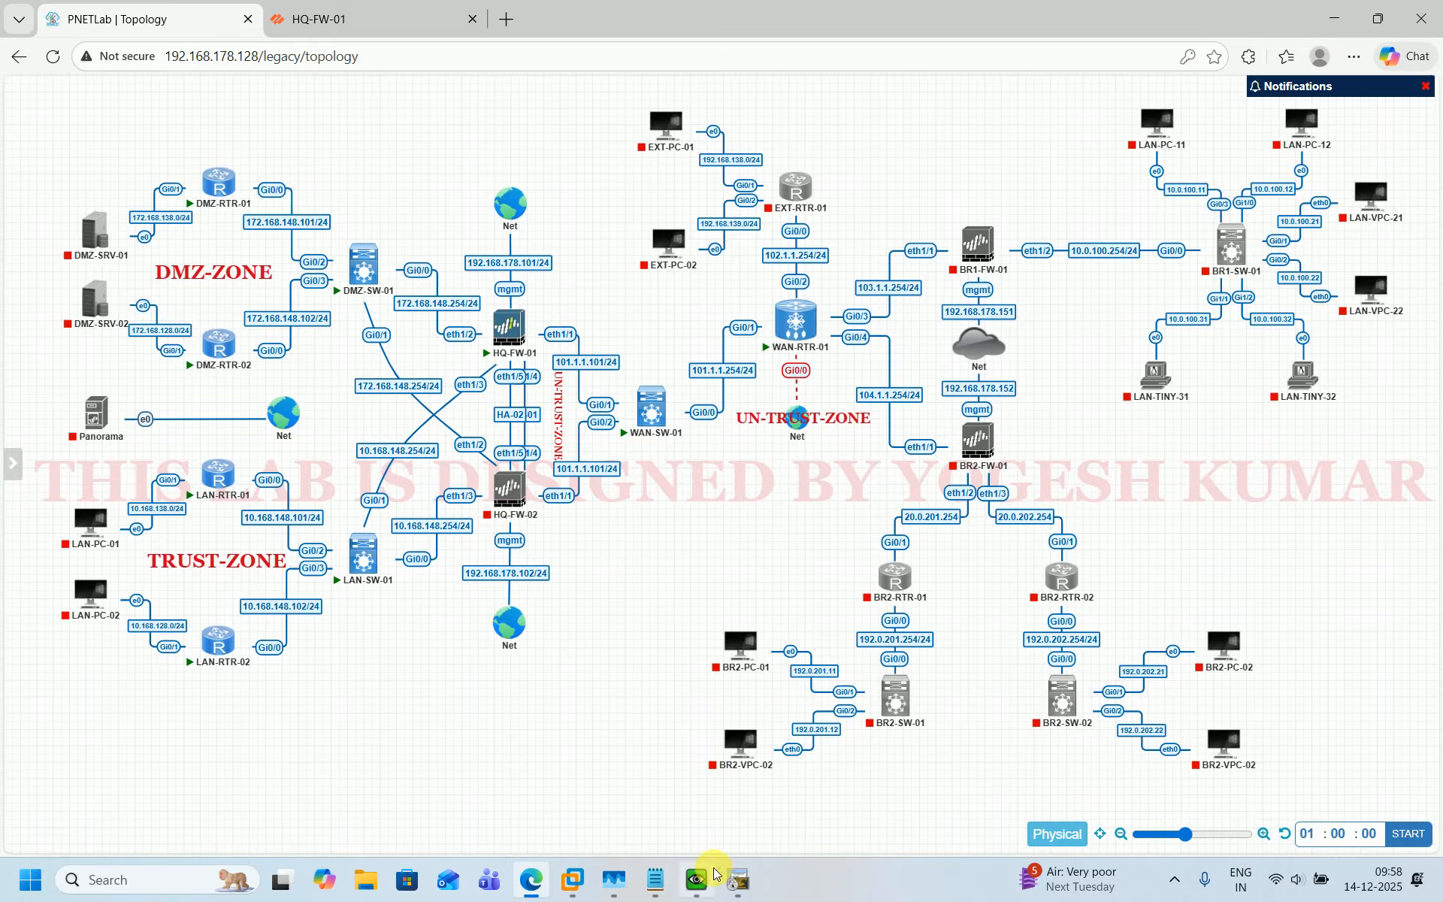
left_click(310, 13)
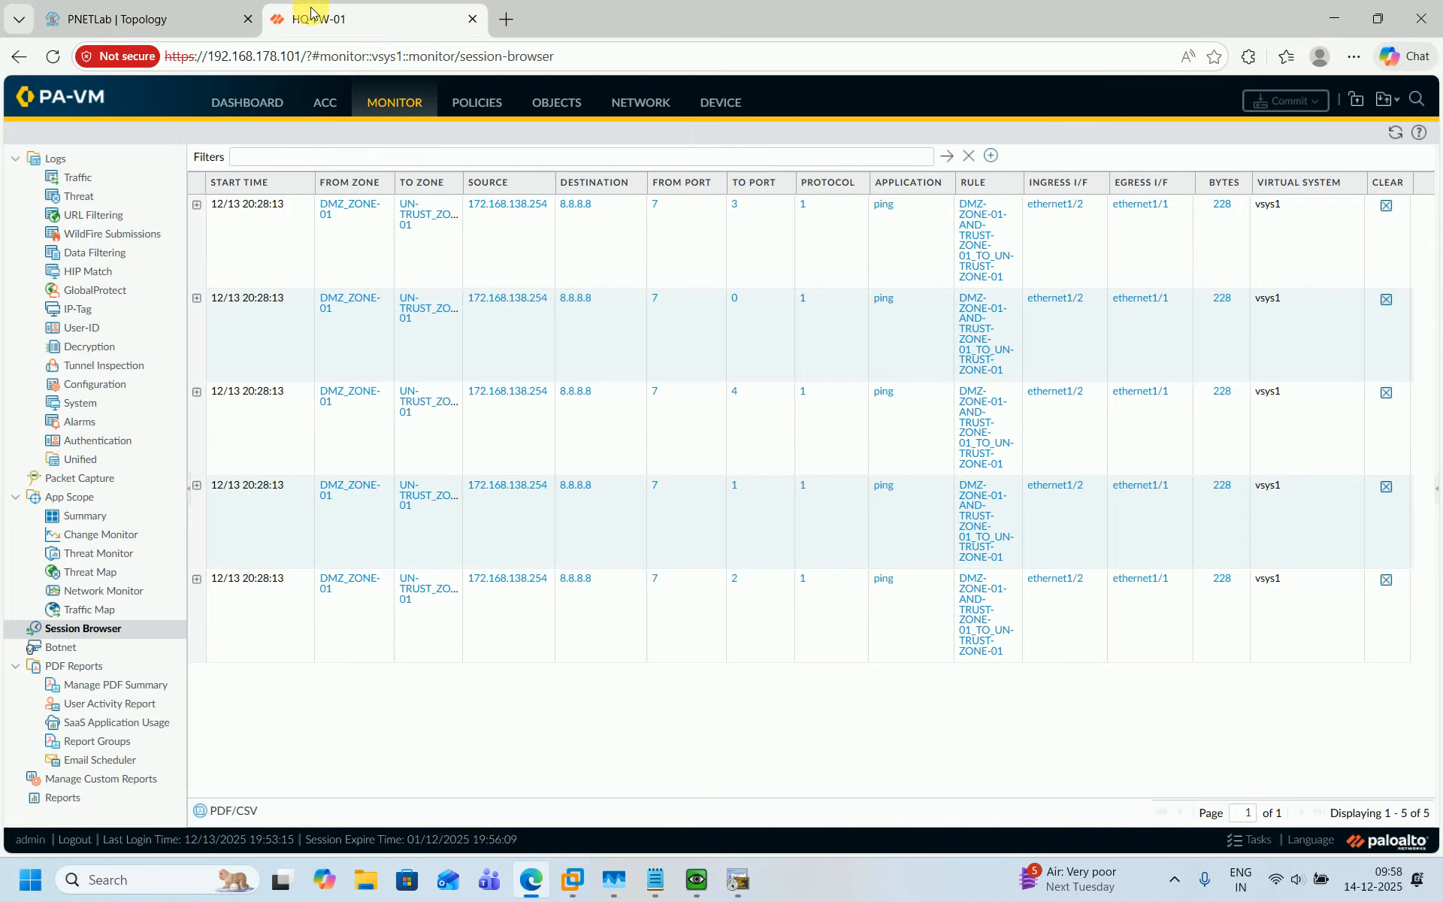
Run show session all again in the HQ-FW-01 console.
left_click(696, 890)
key("Up")
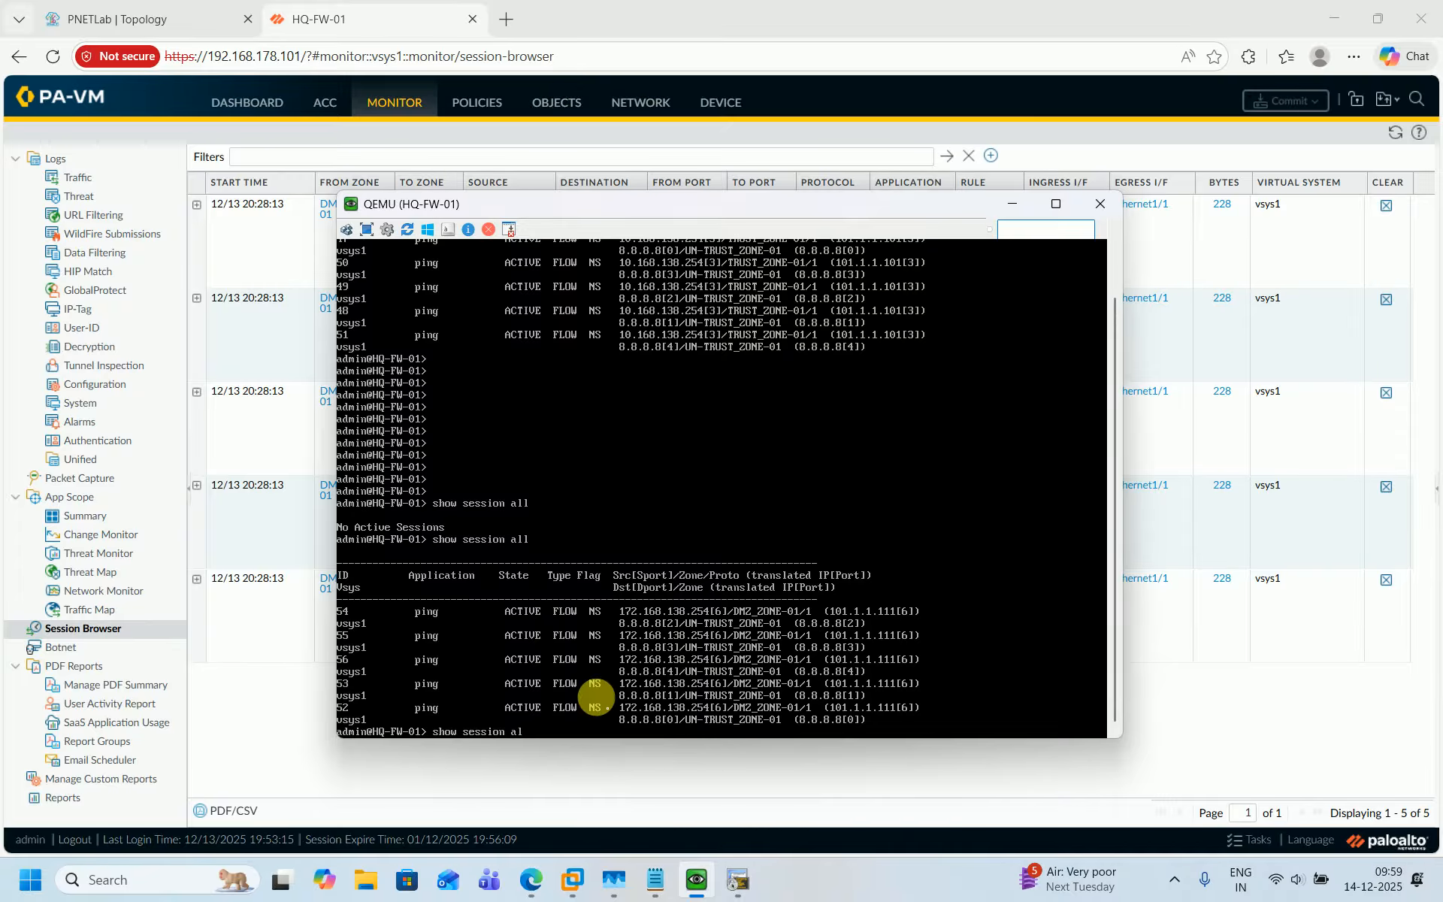
key("BackSpace")
key("BackSpace")
key("BackSpace")
key("BackSpace")
key("BackSpace")
key("BackSpace")
key("BackSpace")
key("BackSpace")
key("BackSpace")
key("BackSpace")
key("BackSpace")
key("BackSpace")
key("BackSpace")
key("BackSpace")
key("BackSpace")
key("Return")
key("Up")
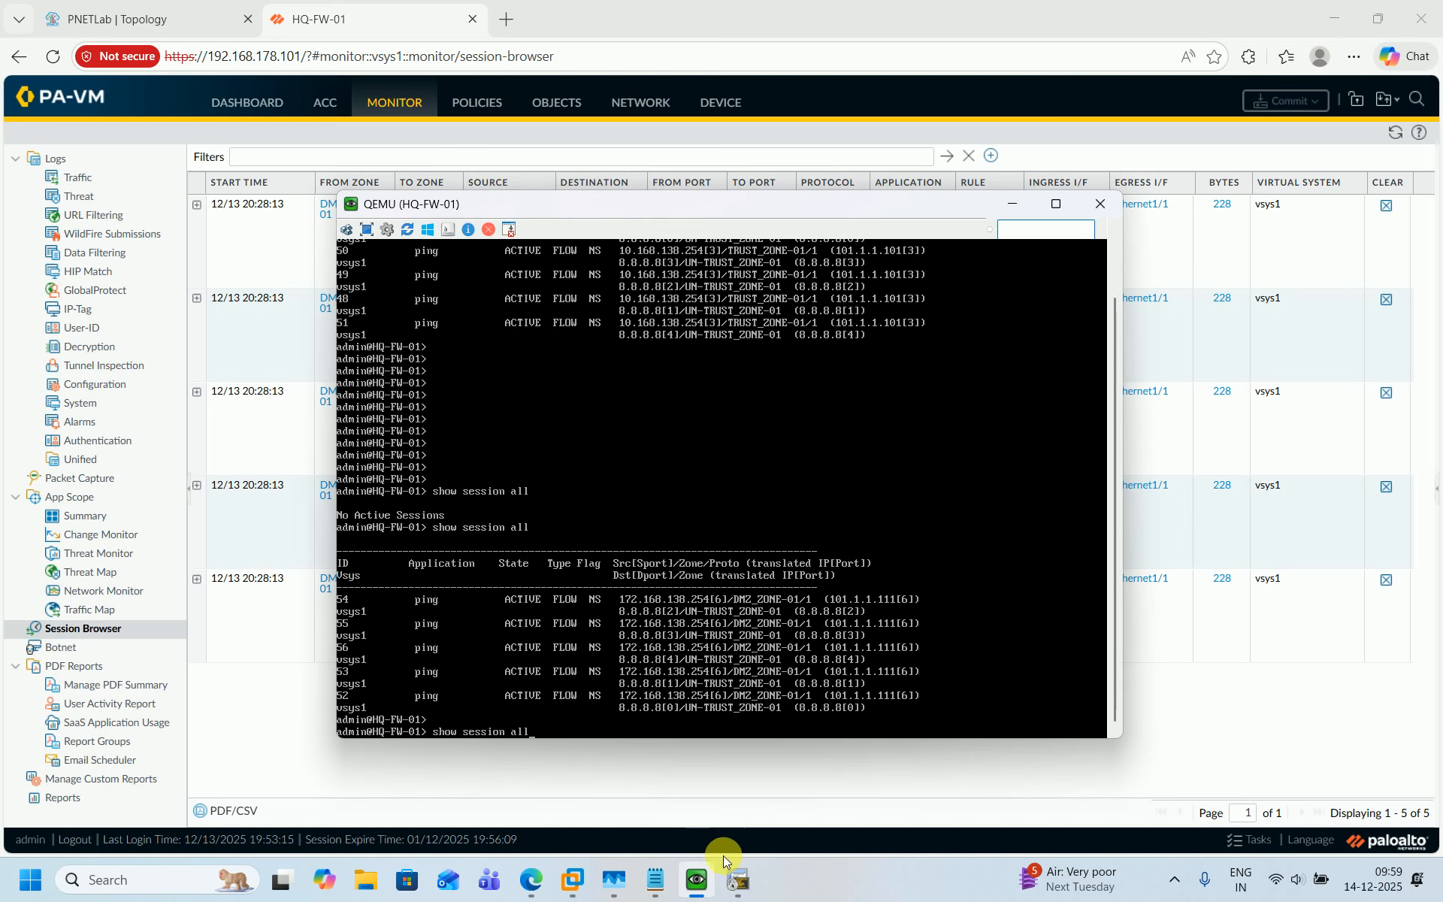
Ping 8.8.8.8 from LAN-RTR-01 with source 10.168.138.254.
left_click(737, 880)
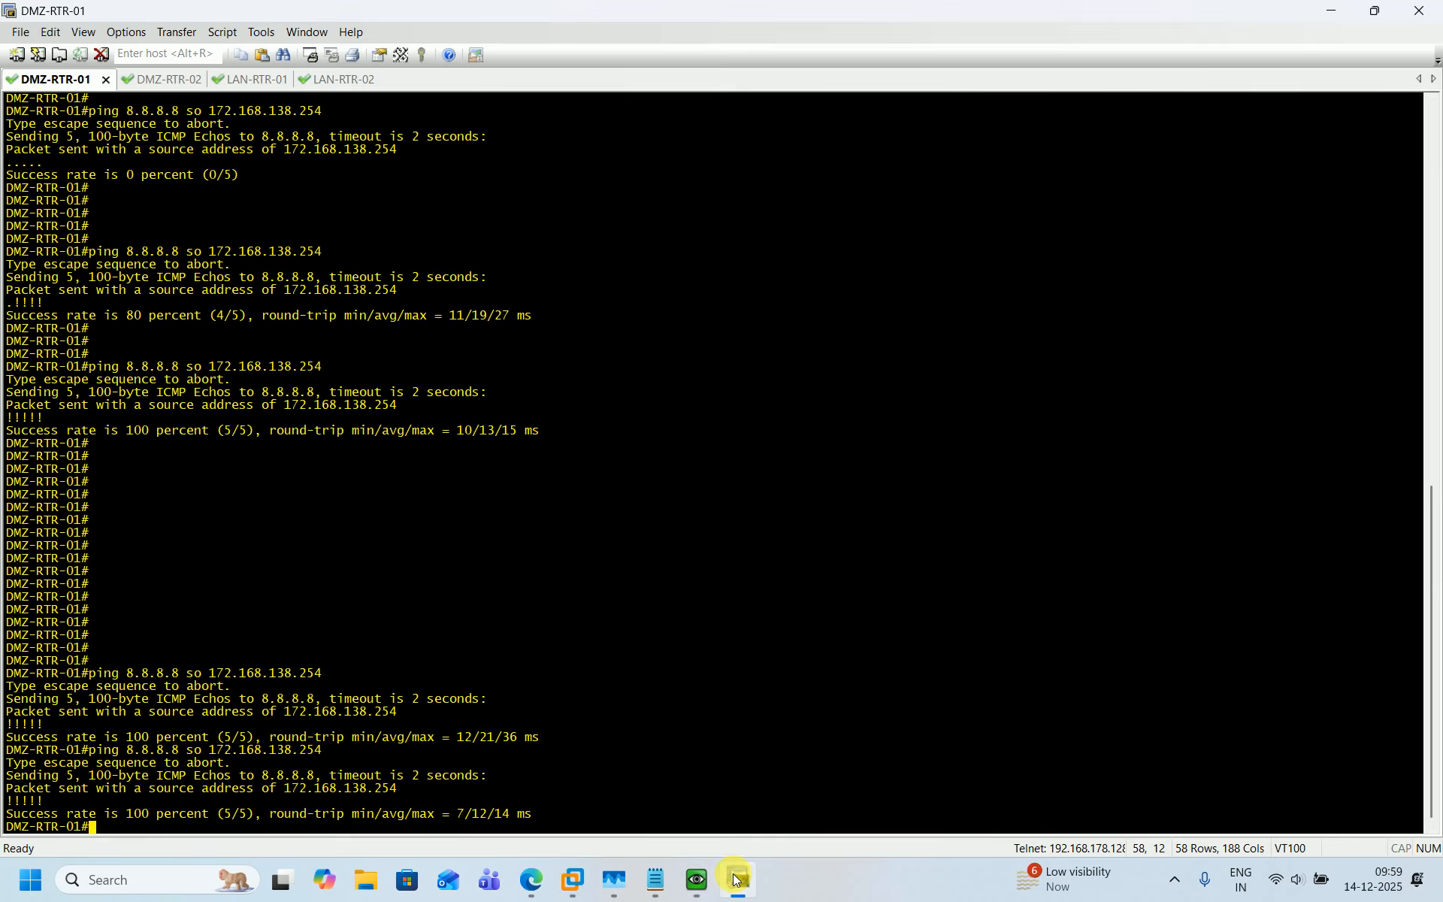
left_click(258, 86)
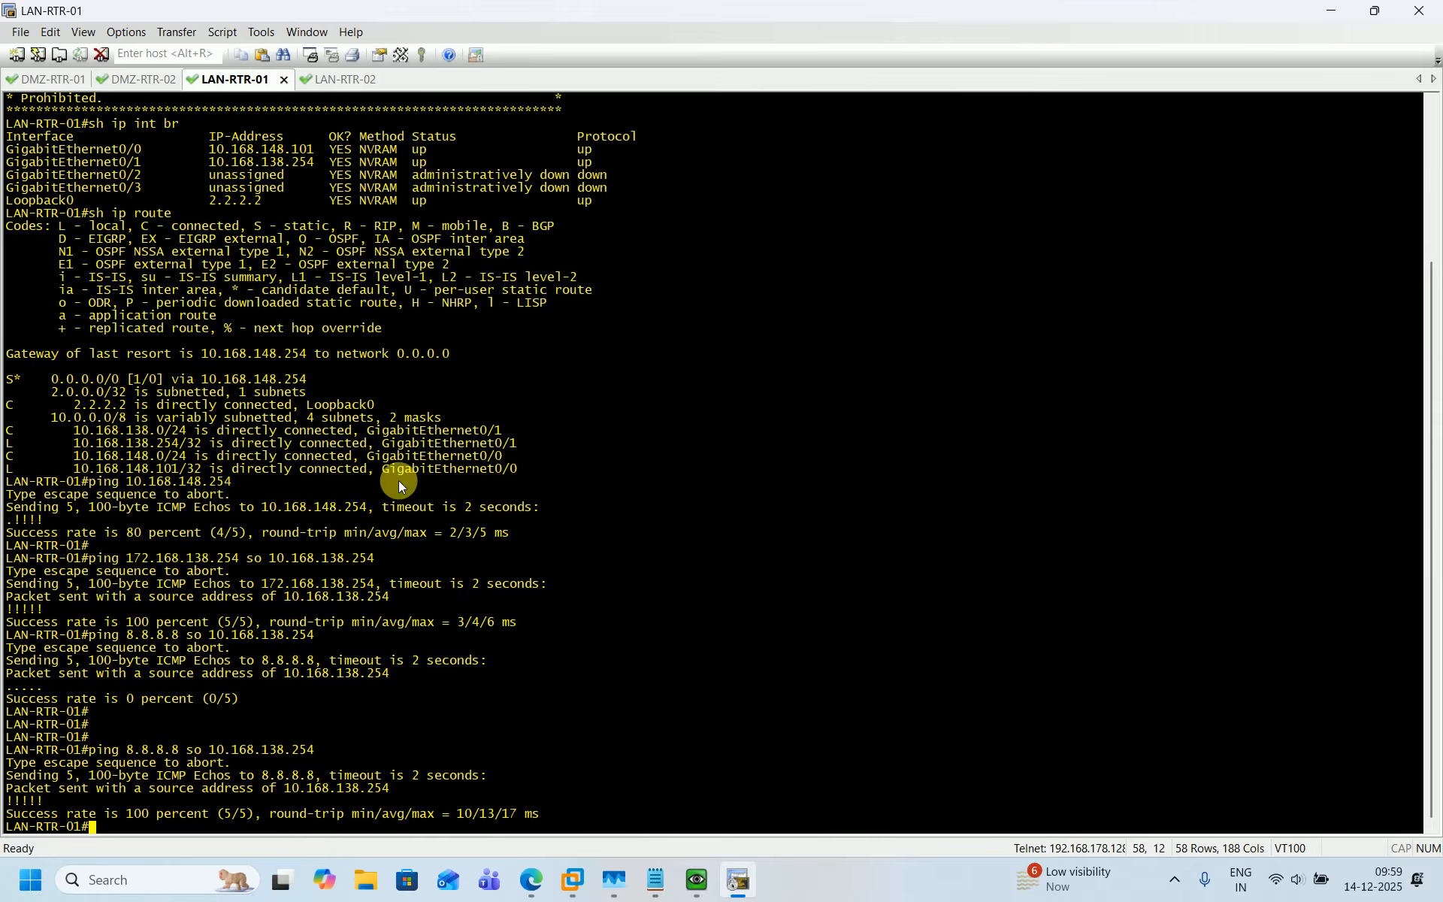
key("Return")
key("Return")
key("Return")
key("Up")
key("Return")
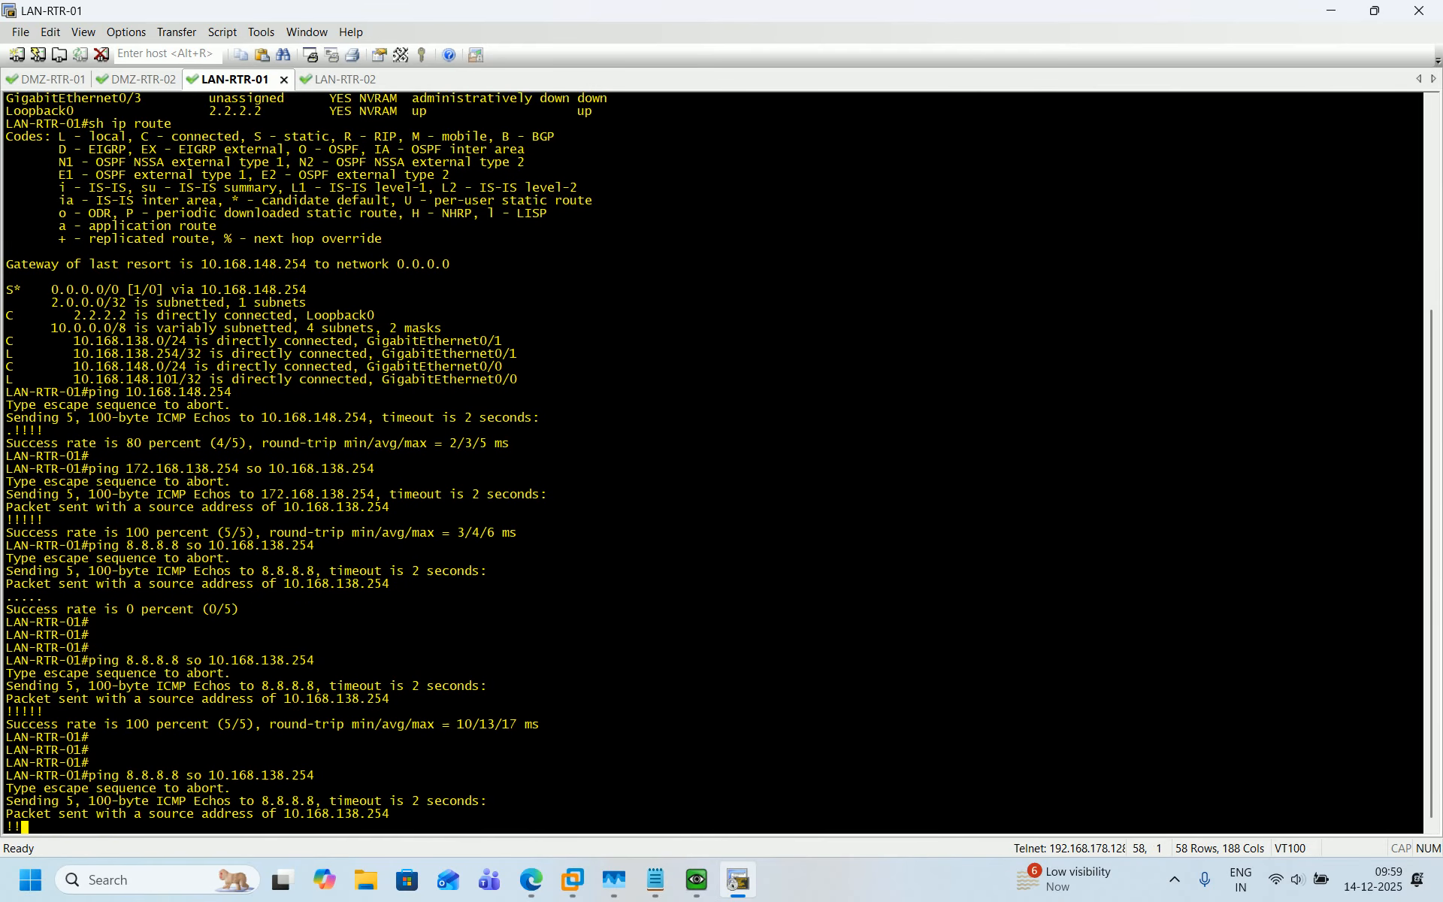
left_click(1342, 16)
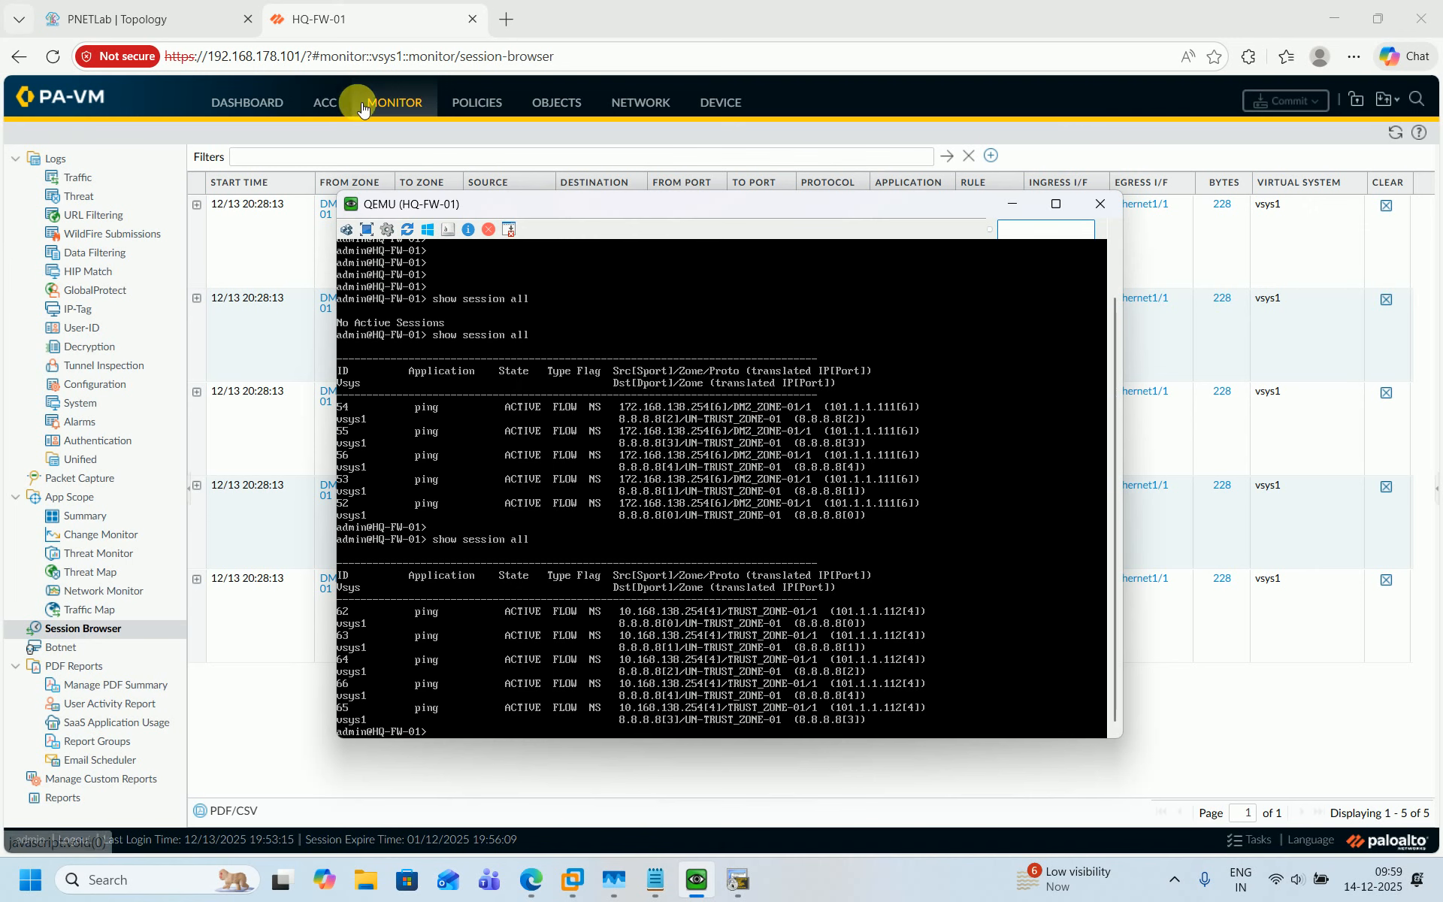
Review the hit counts of the source NAT rules in the NAT rulebase.
left_click(464, 102)
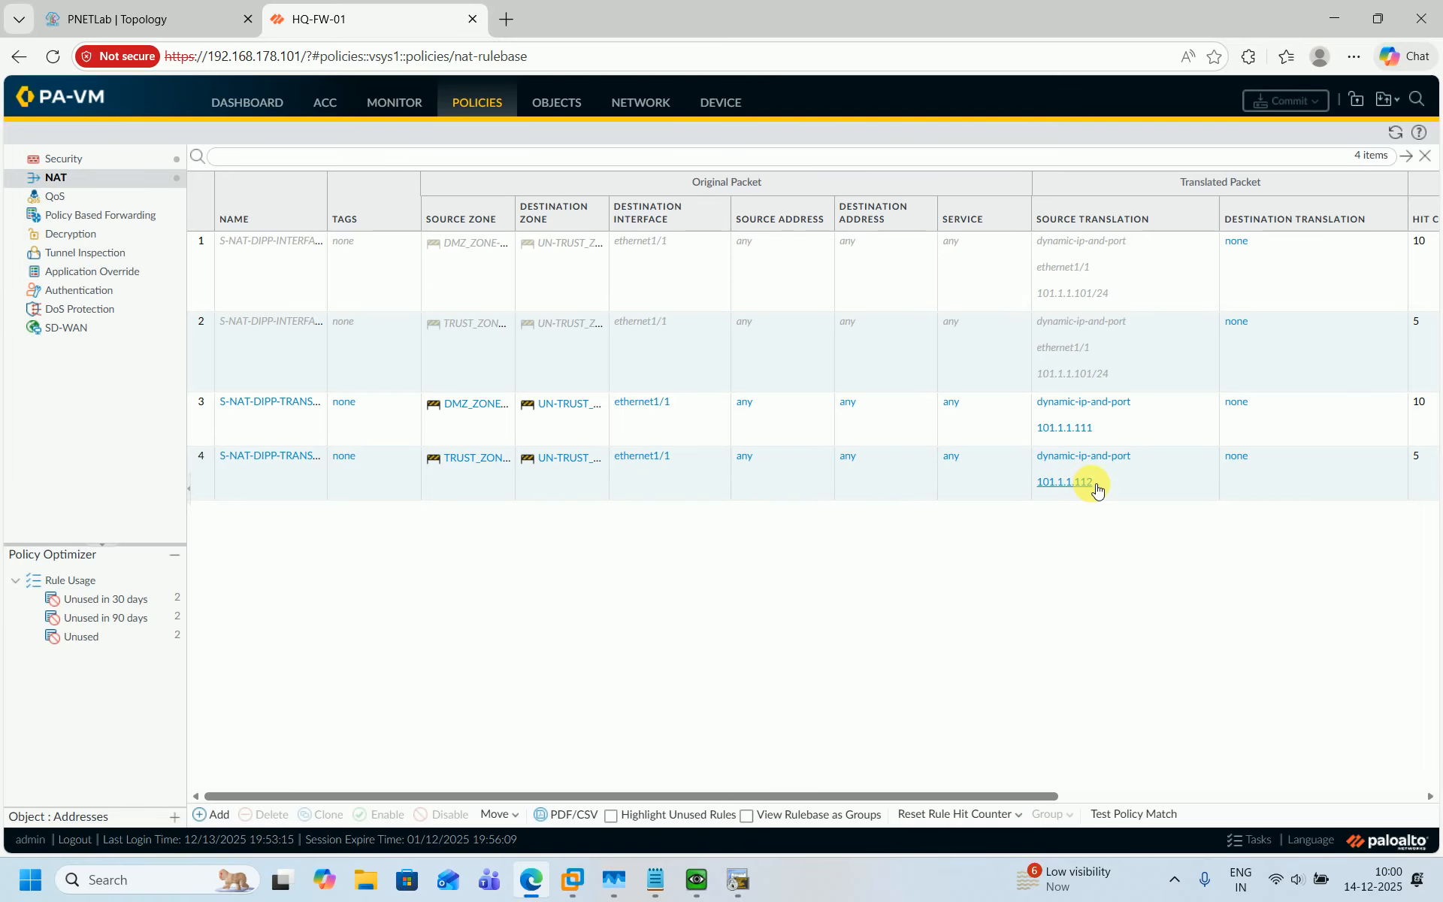
left_click(727, 891)
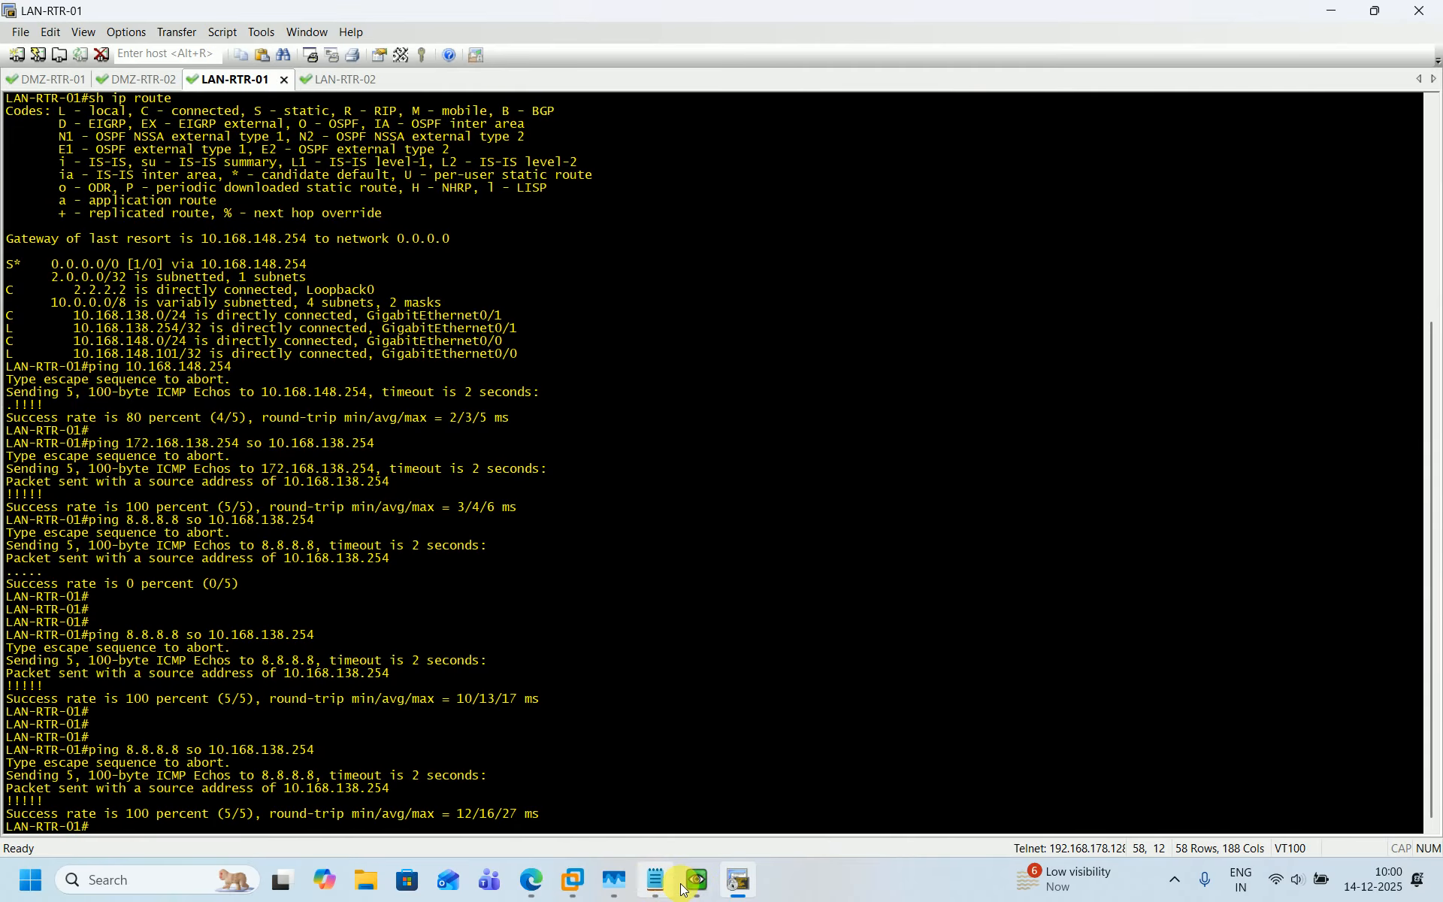
left_click(725, 886)
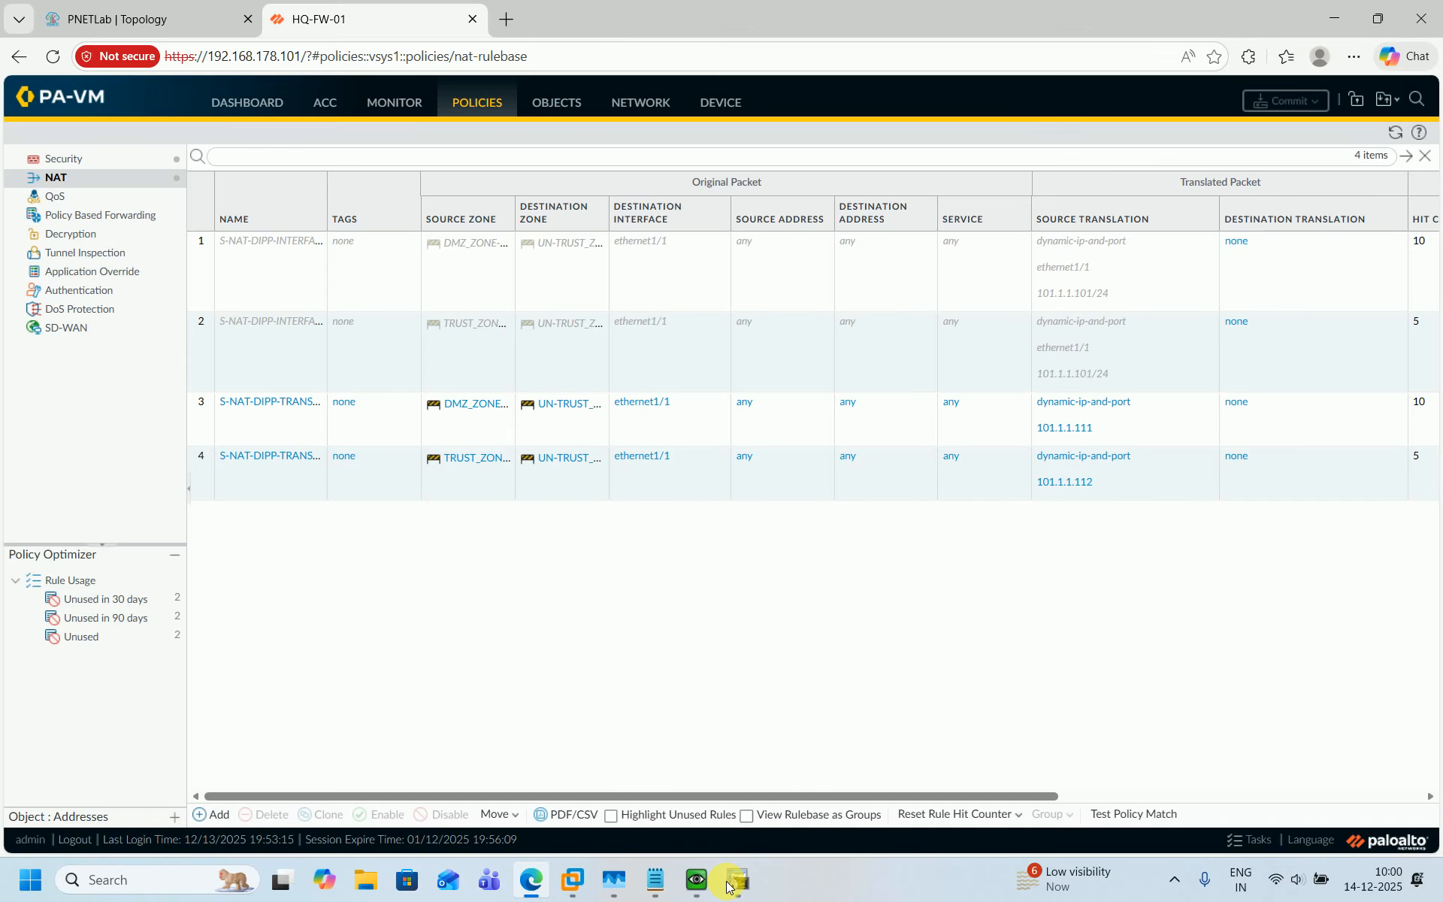
Open the S-NAT notes and review the DIPP and DYNAMIC IP items.
left_click(187, 15)
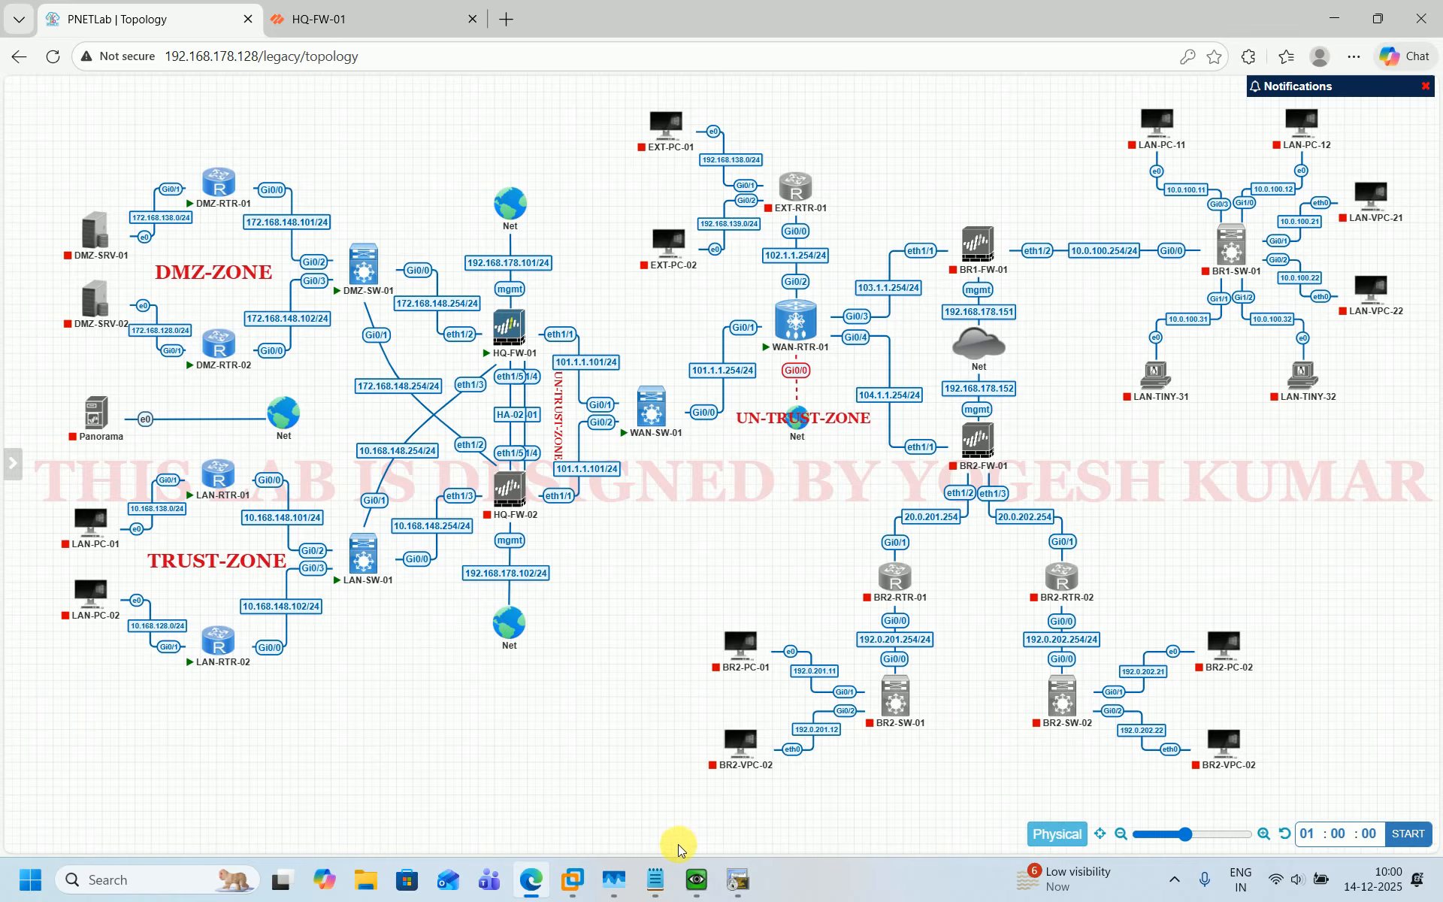
left_click(655, 876)
left_click(376, 170)
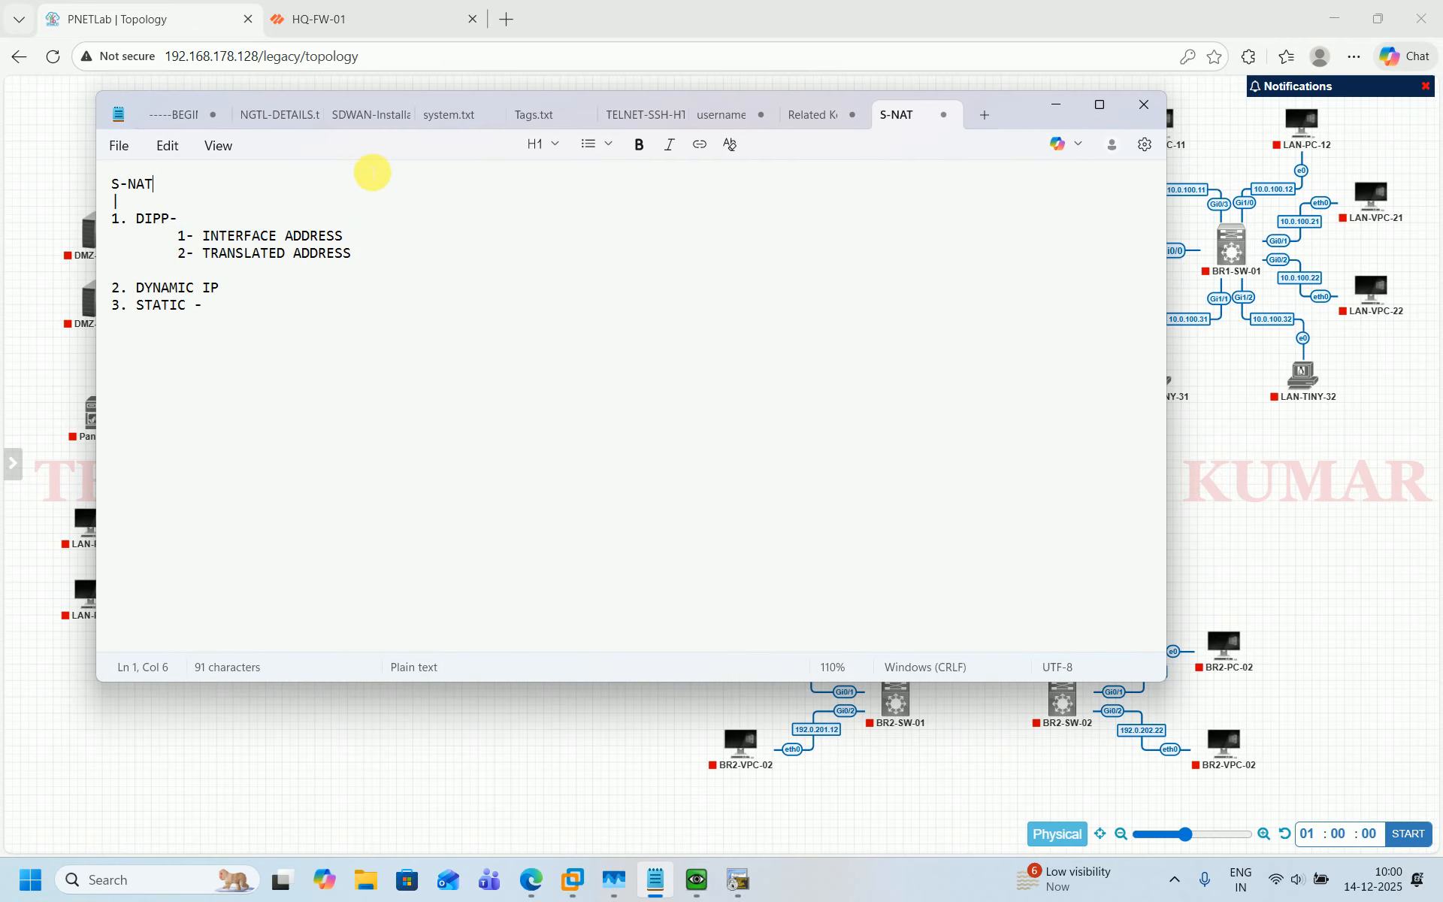
left_click_drag(142, 220, 381, 265)
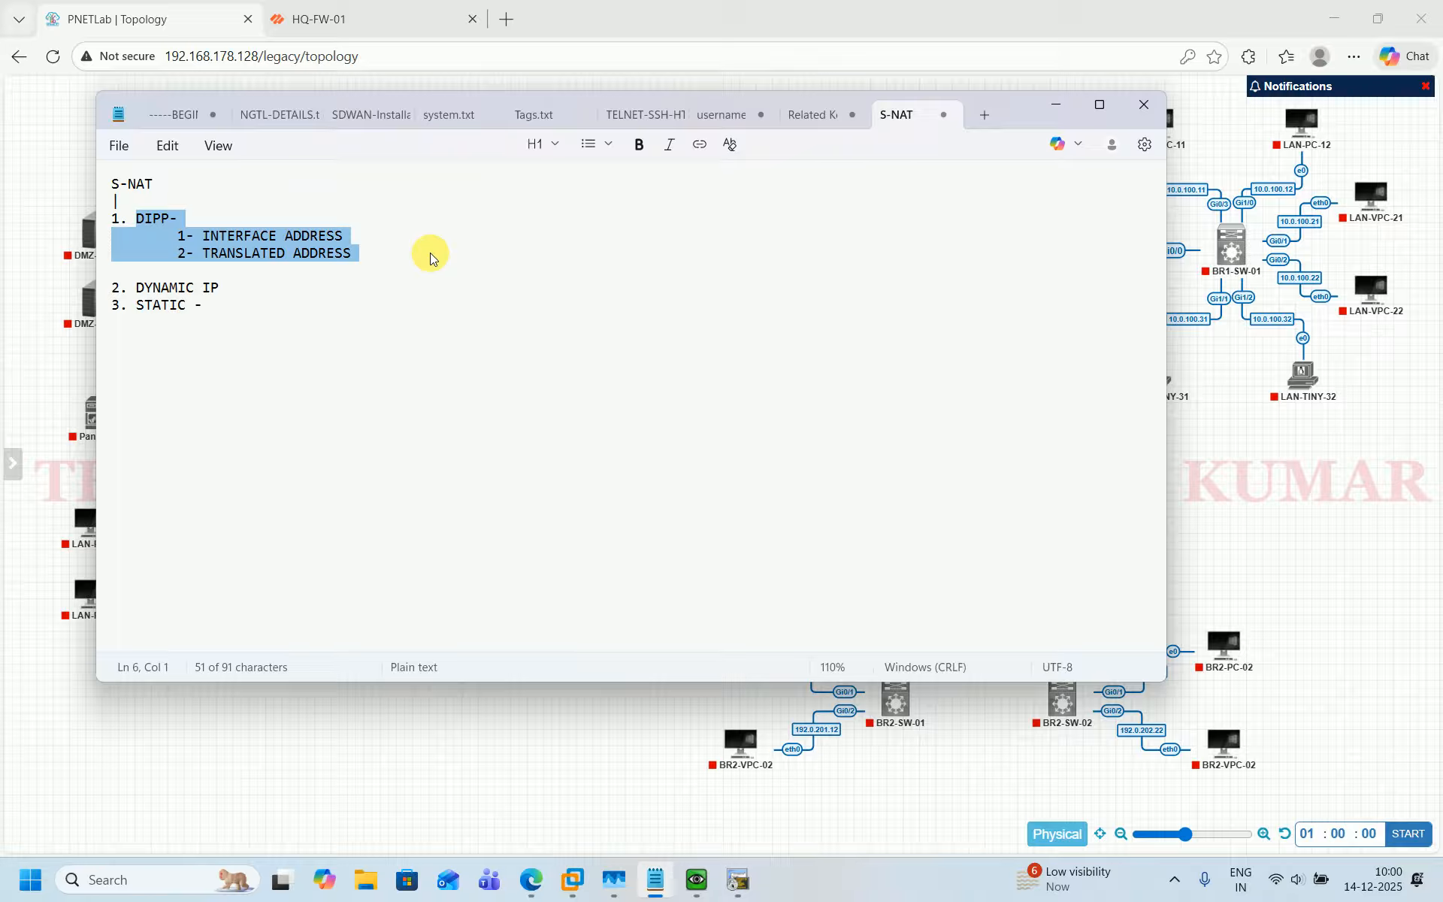
left_click(141, 292)
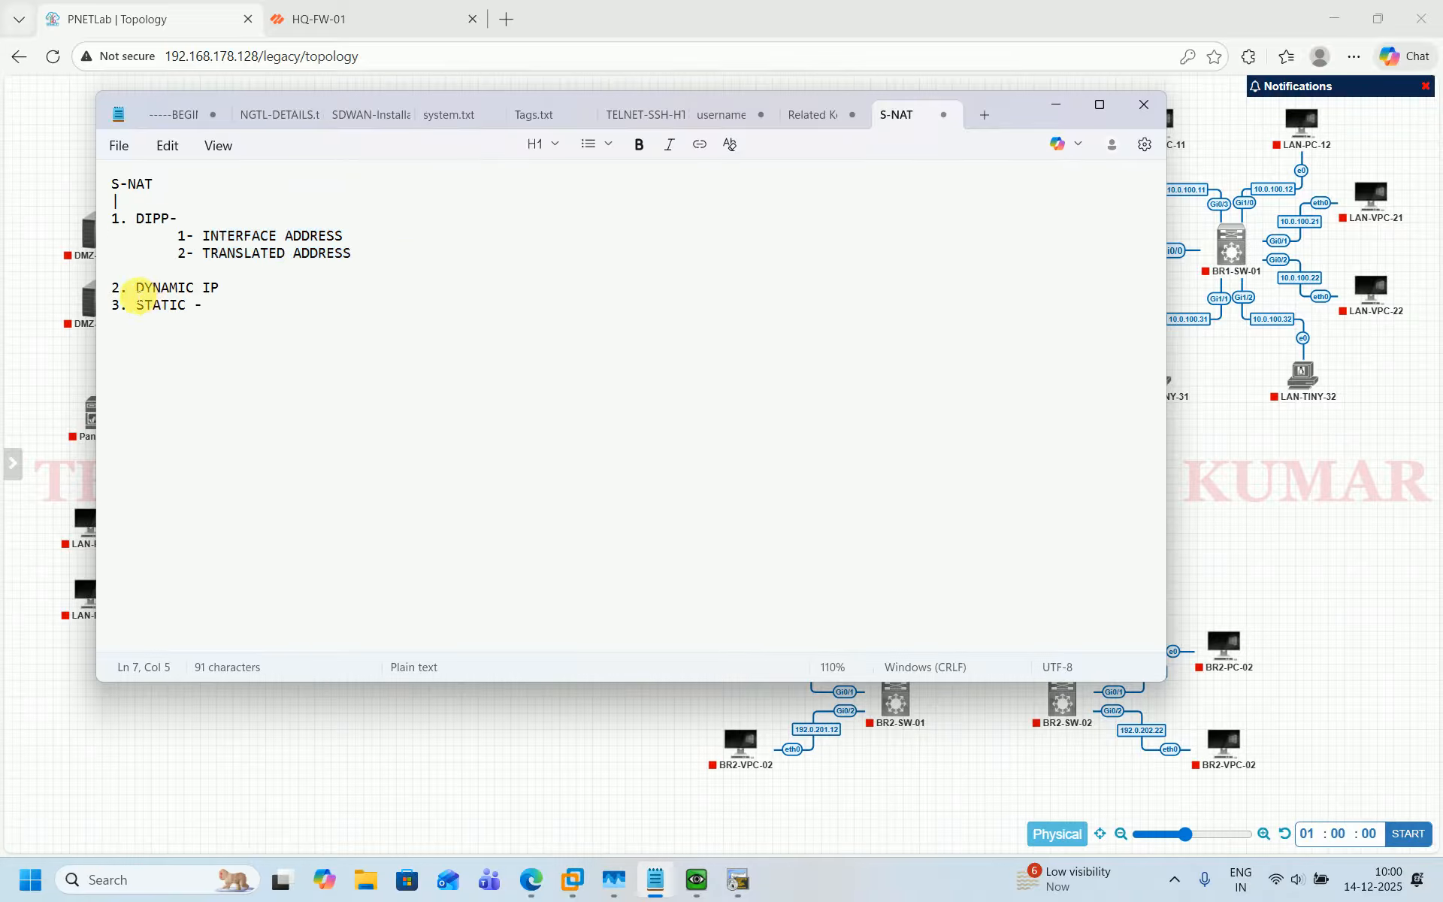
left_click_drag(129, 291, 232, 290)
left_click(230, 294)
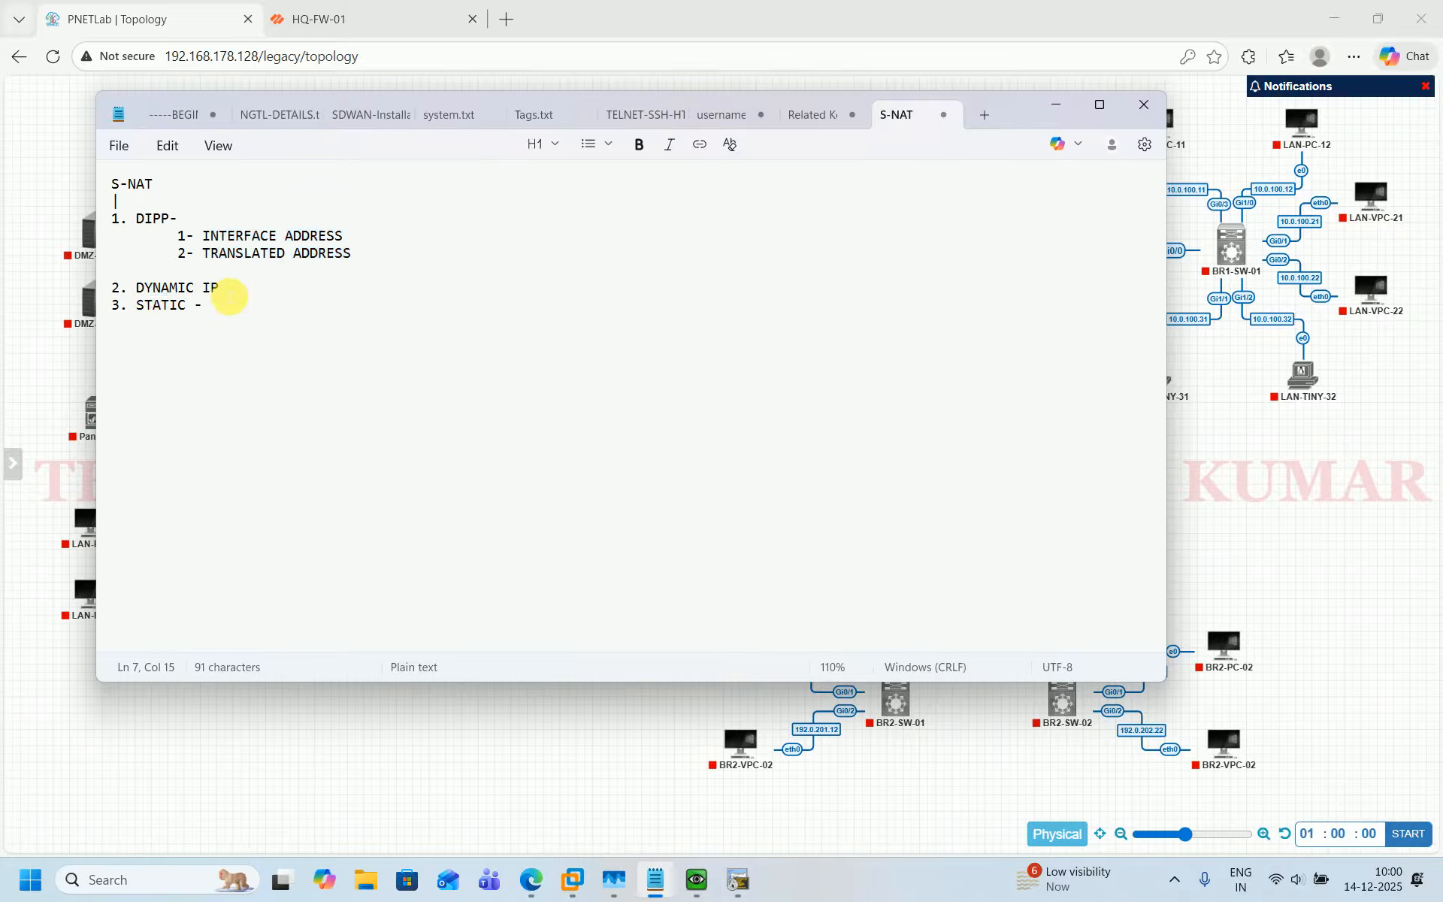
Append " - (DMZ-101.1.1.111-101.1.1.119, TRUST-101.1.1." to the DYNAMIC IP line of the S-NAT notes.
type("-")
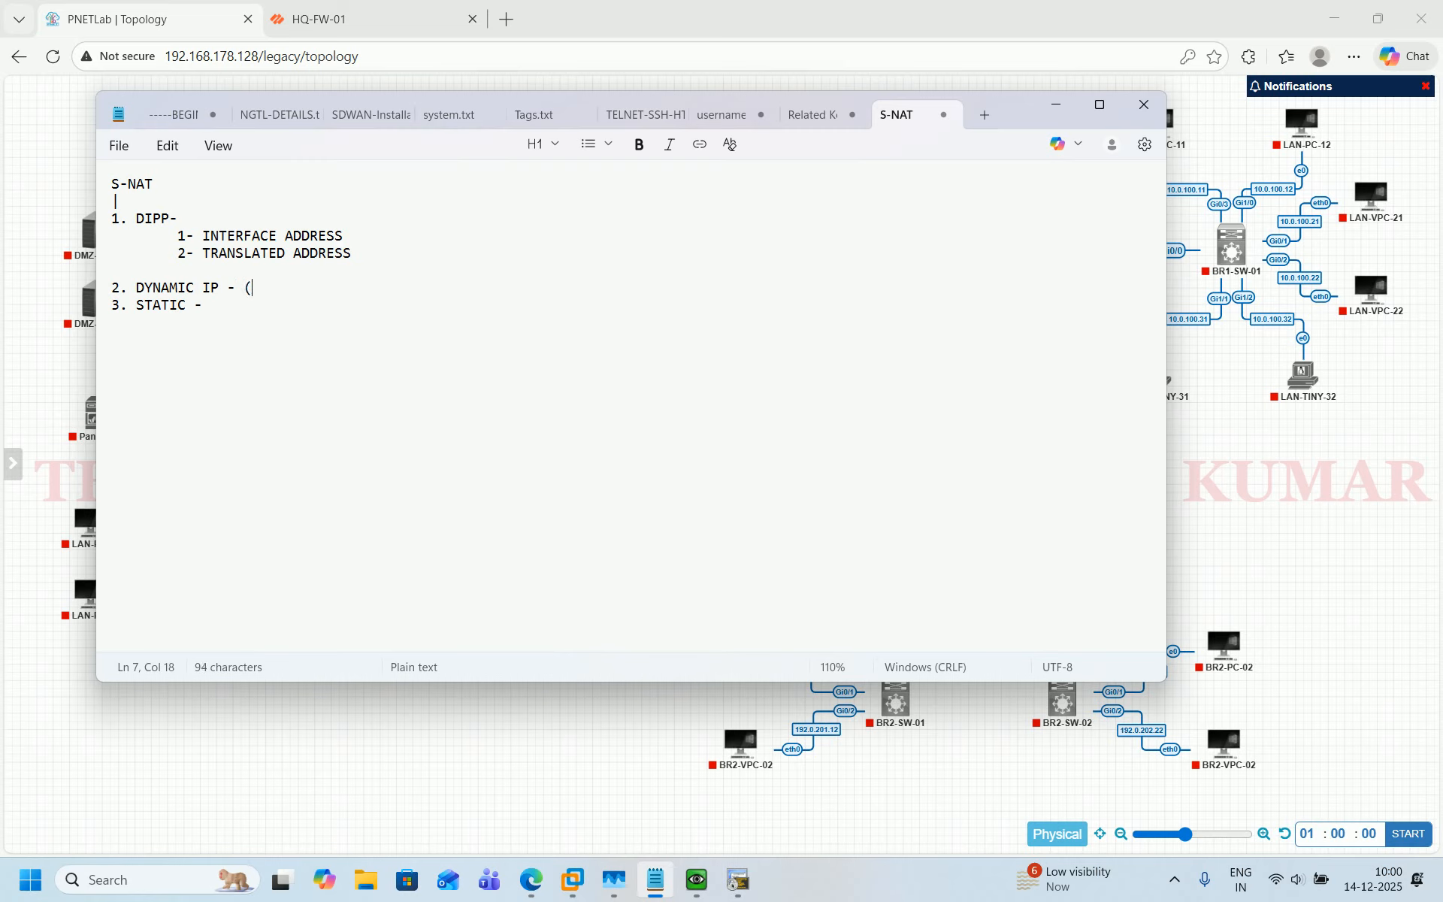
type(" (101")
key("BackSpace")
type("MZ-101.1.1.1")
key("BackSpace")
key("BackSpace")
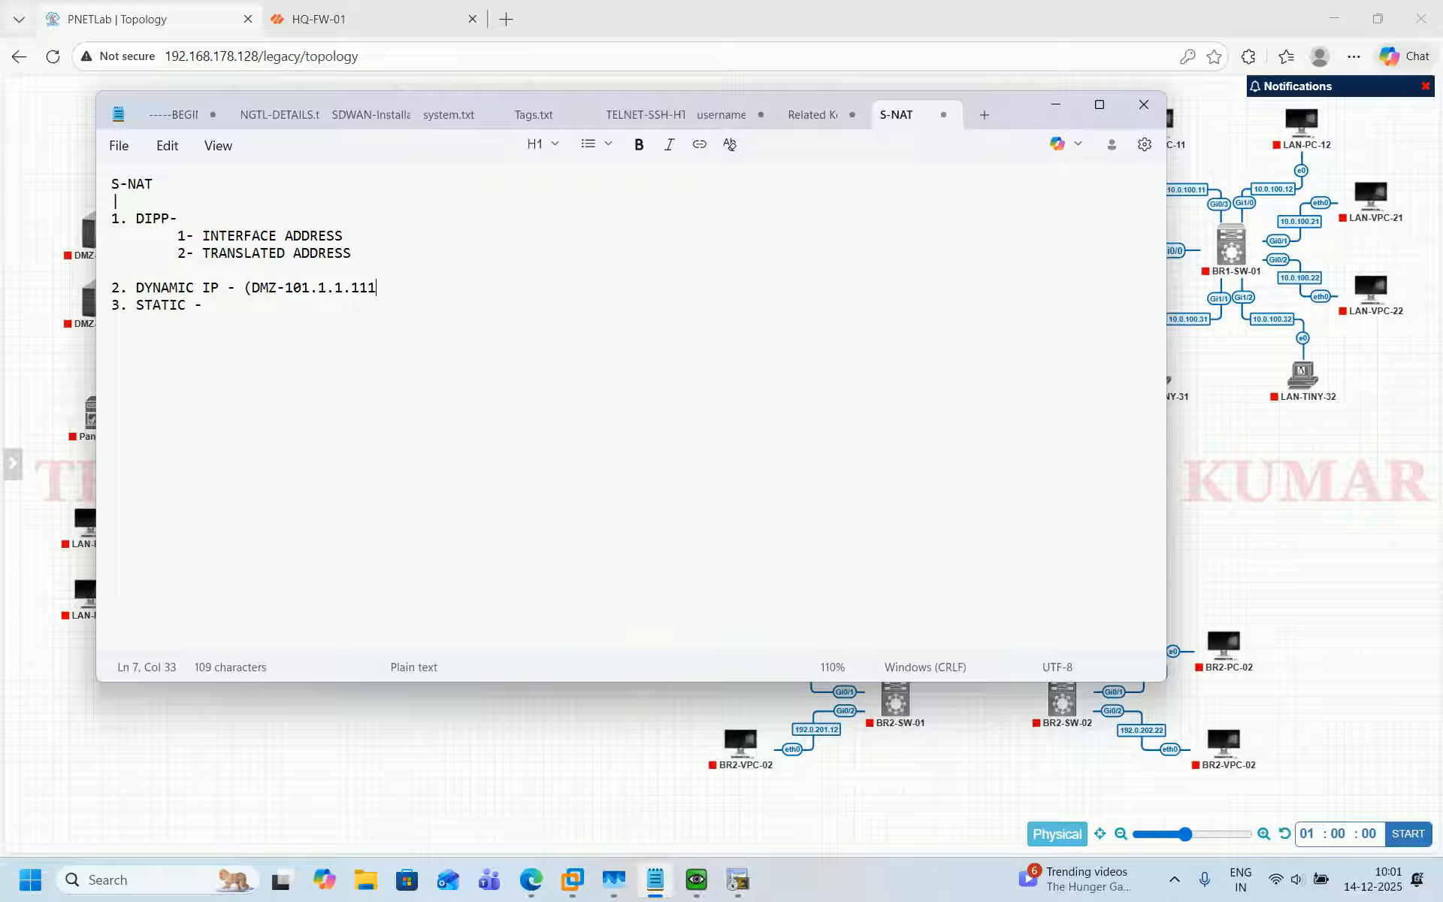
type("11-101.1.1.119, TRU")
type("101.1.1.")
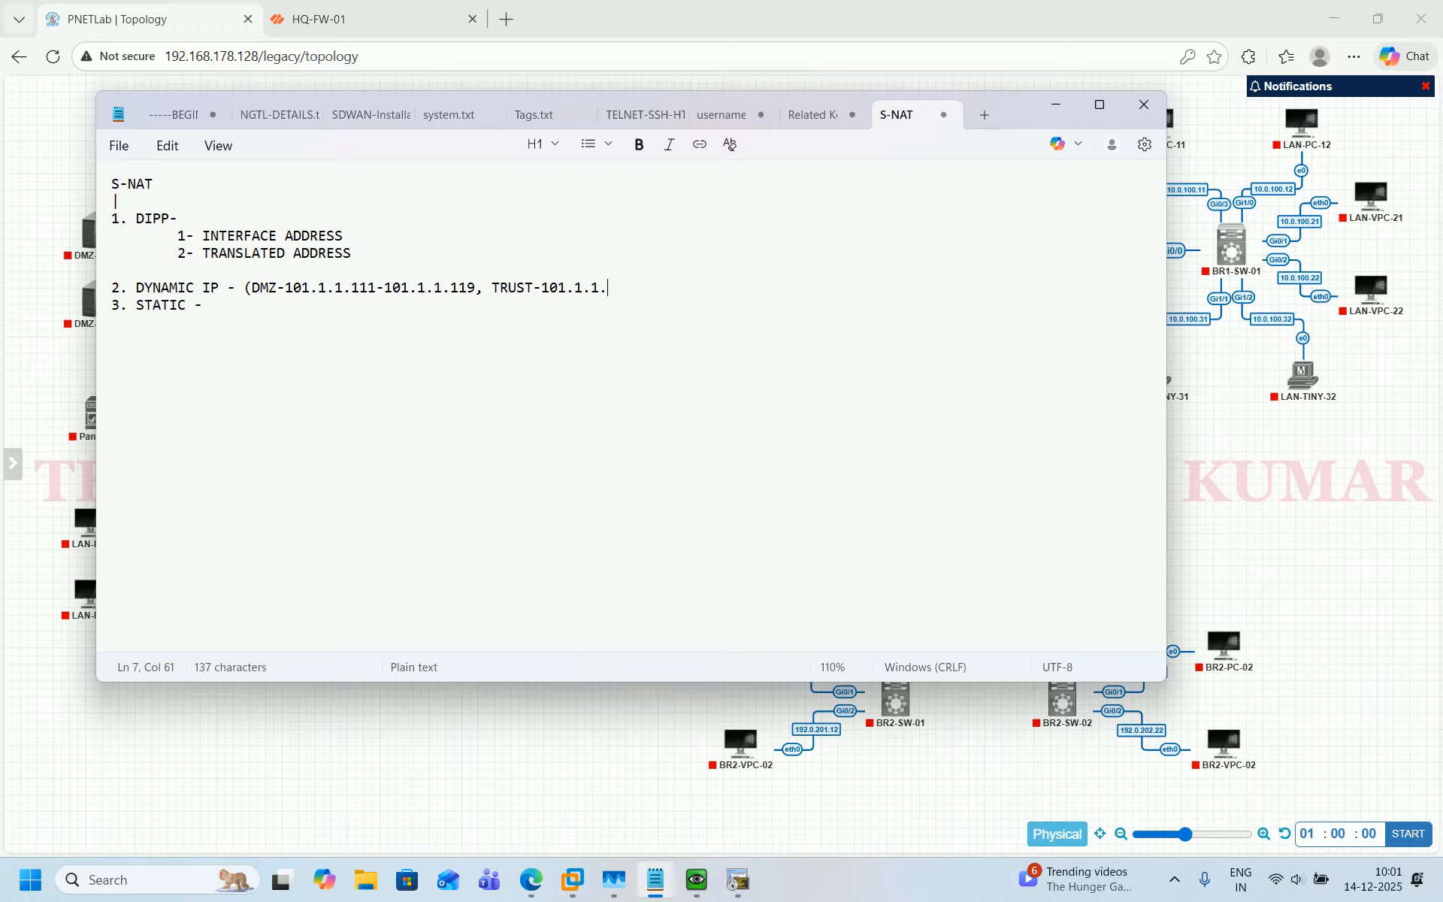
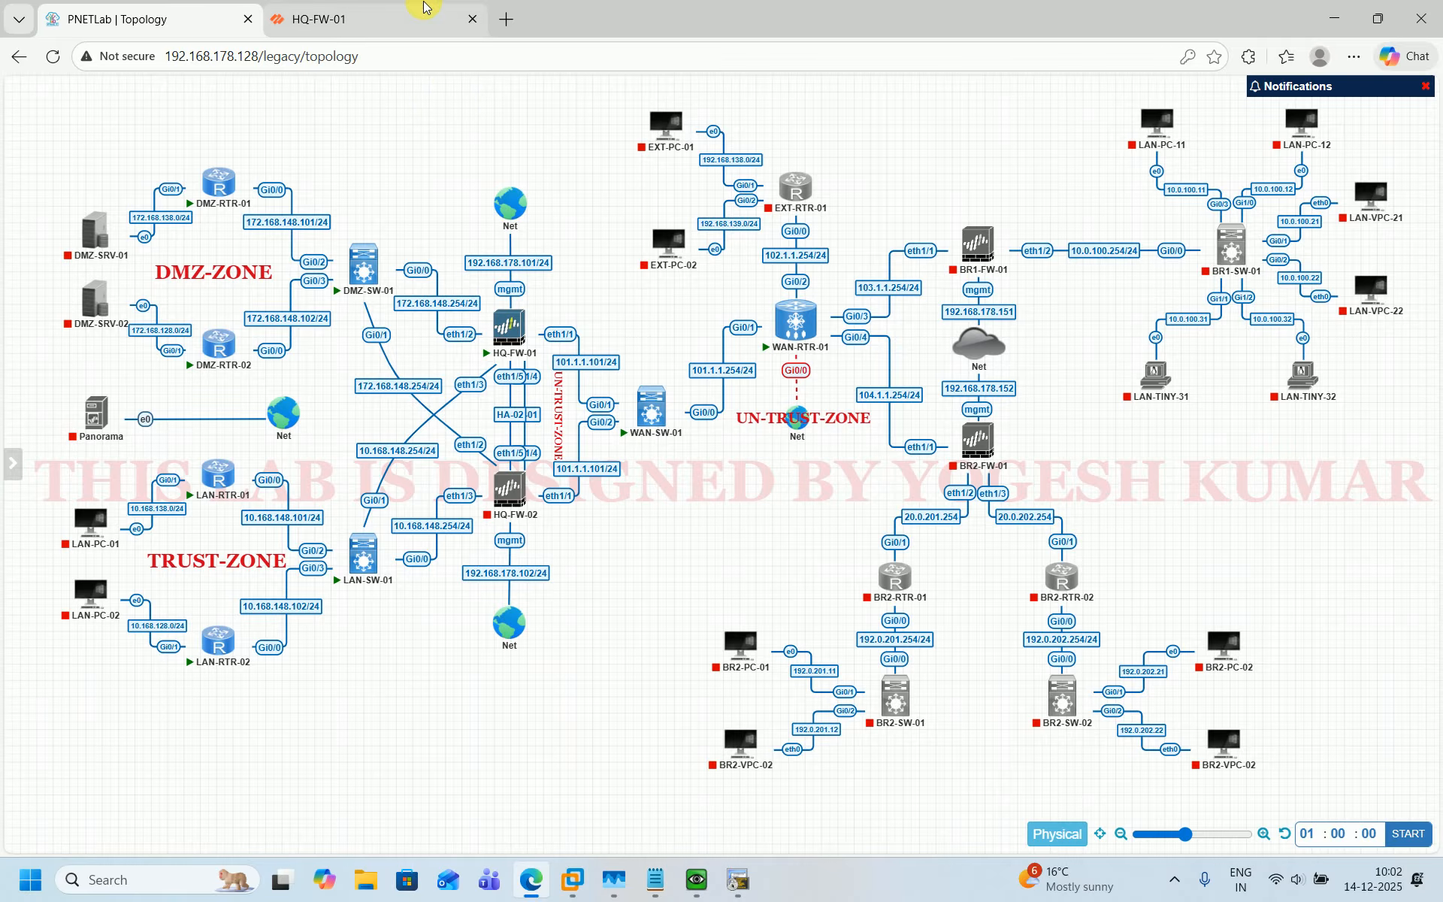
Copy the name of the DMZ DIPP translated-address NAT rule without changing the rule.
left_click(353, 19)
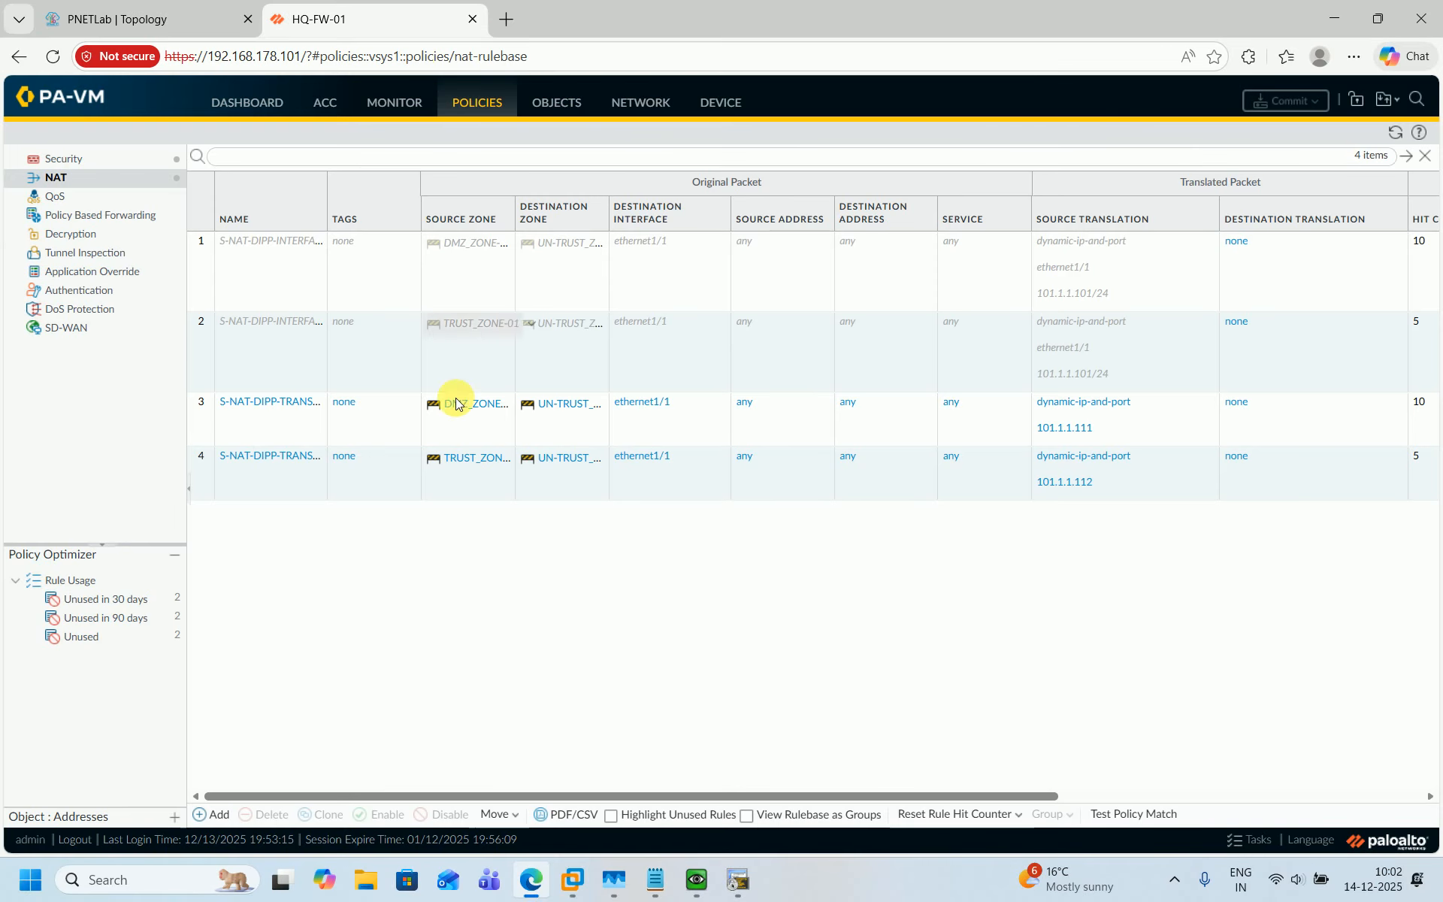
left_click(257, 399)
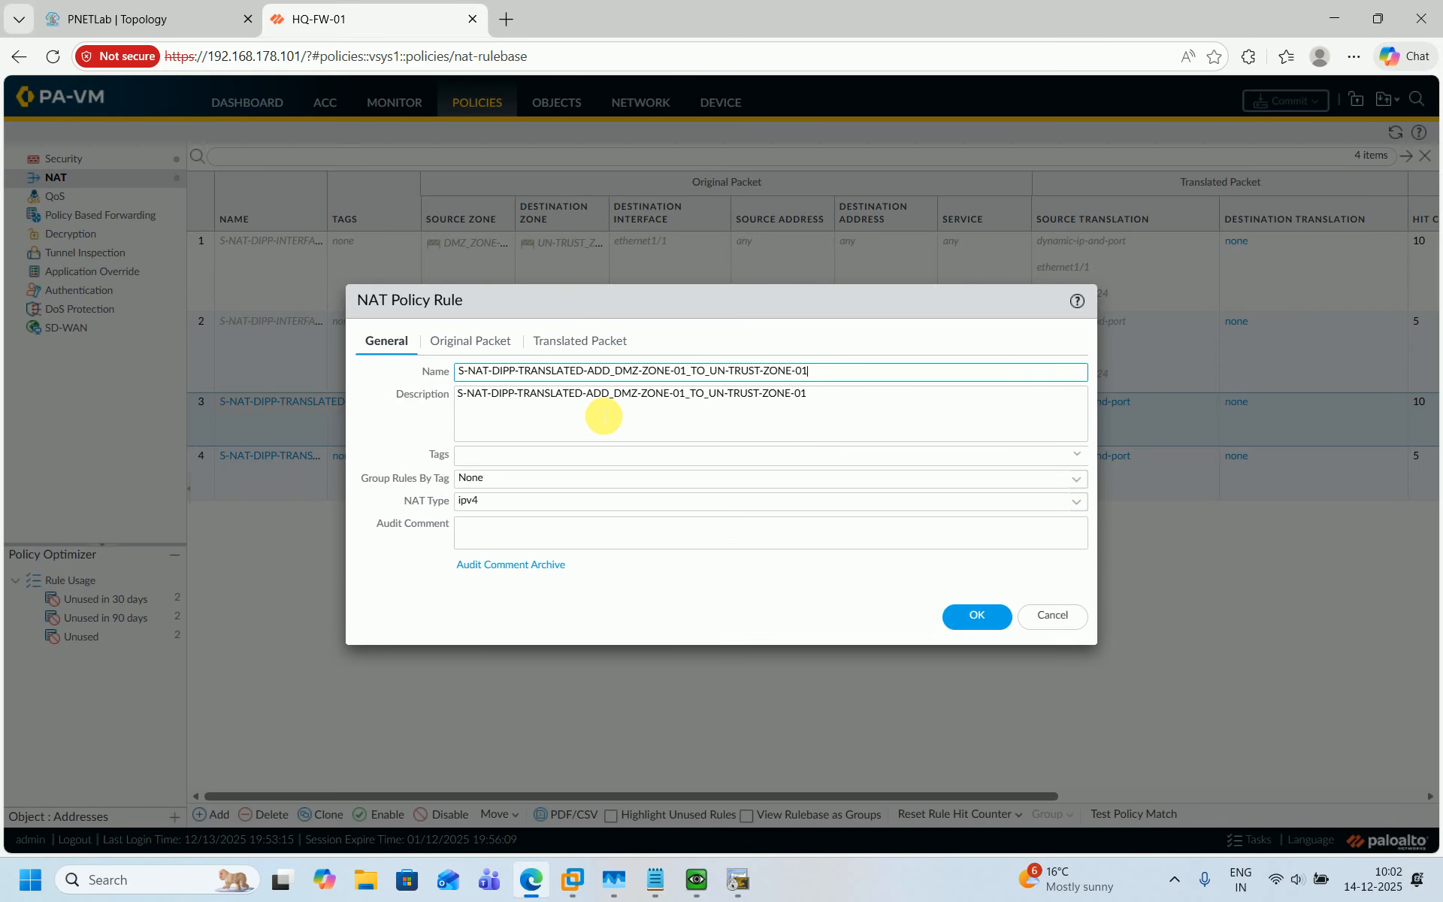
key("ctrl+a")
key("ctrl+c")
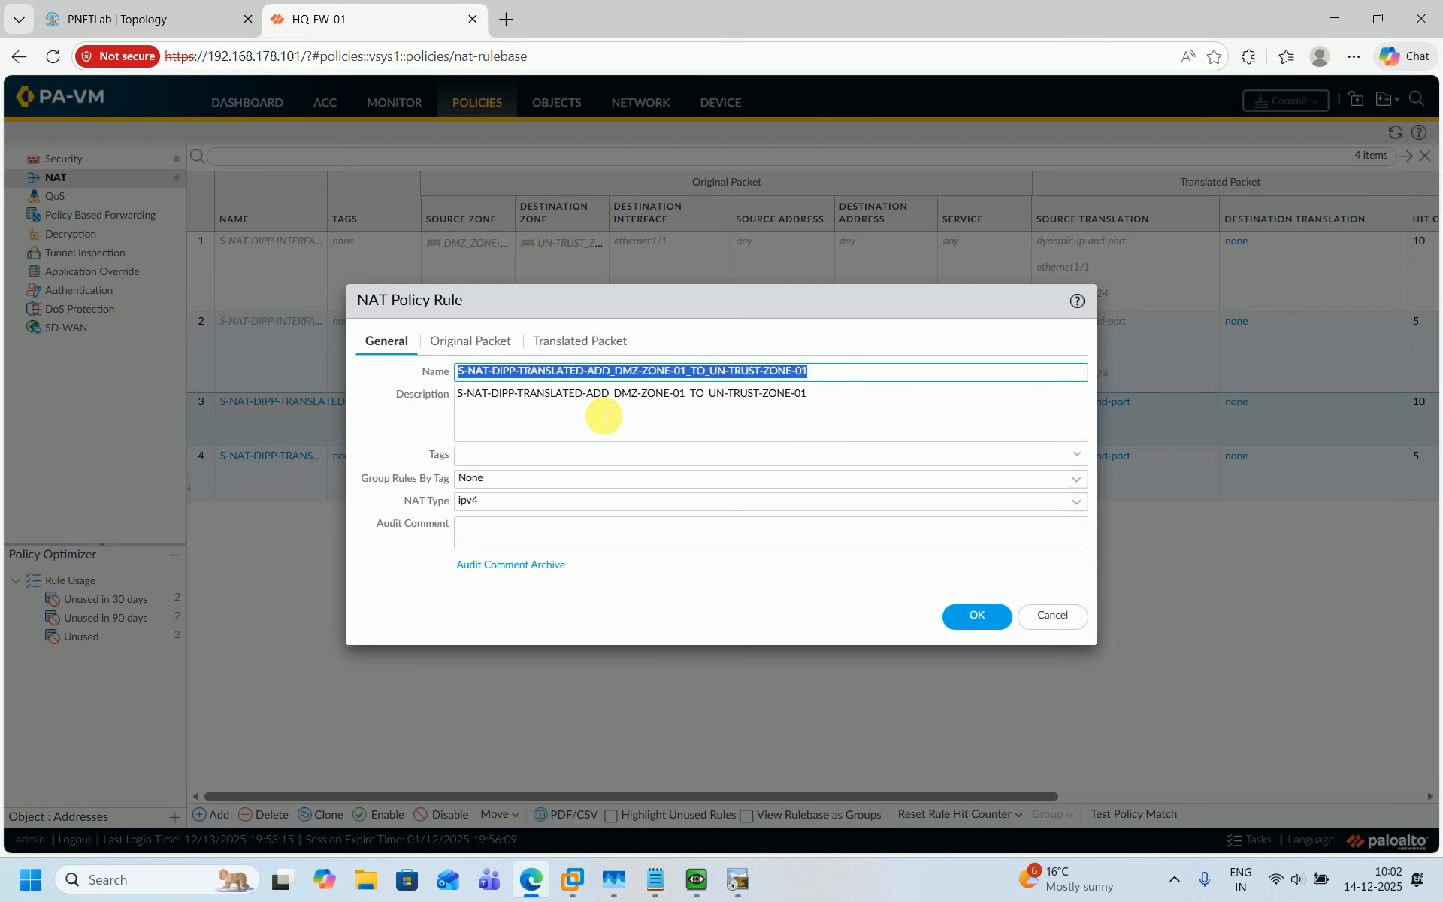
left_click(1050, 614)
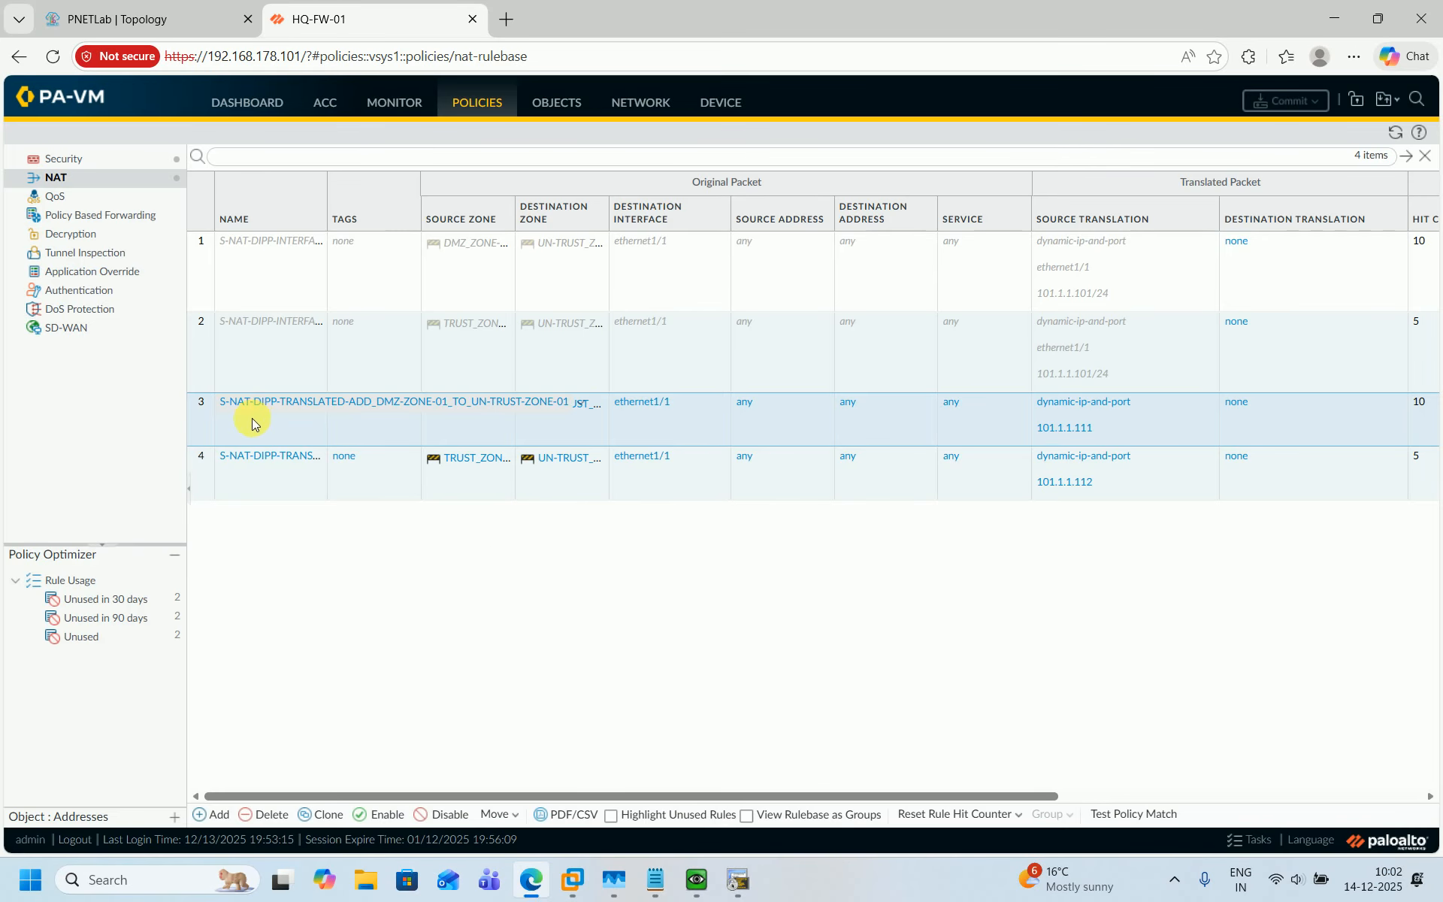
Disable both DIPP translated-address NAT rules for the DMZ and Trust zones.
left_click(206, 476, "ctrl")
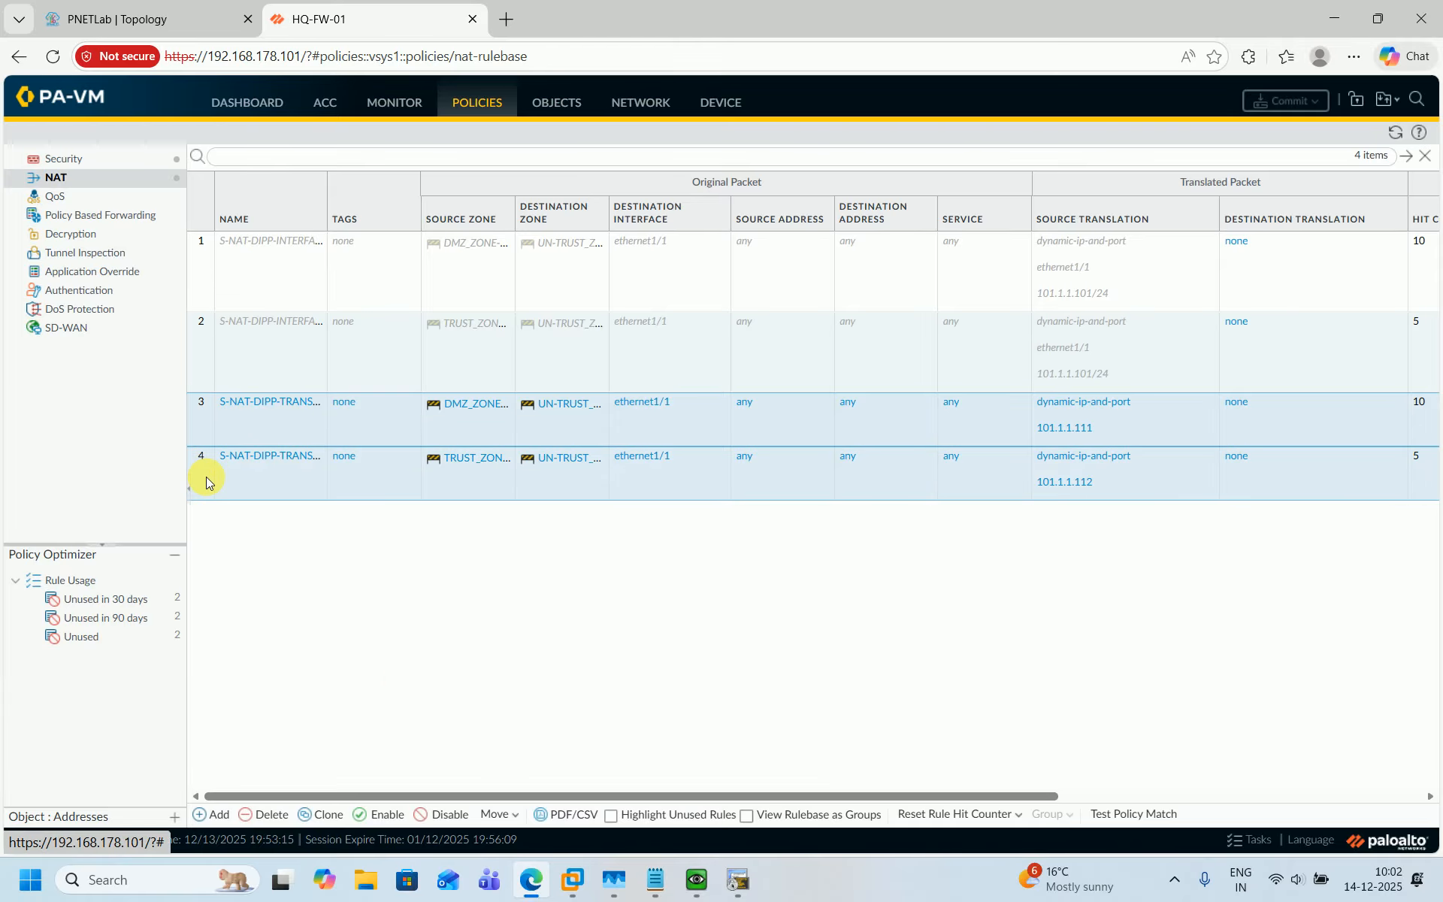
left_click(449, 814)
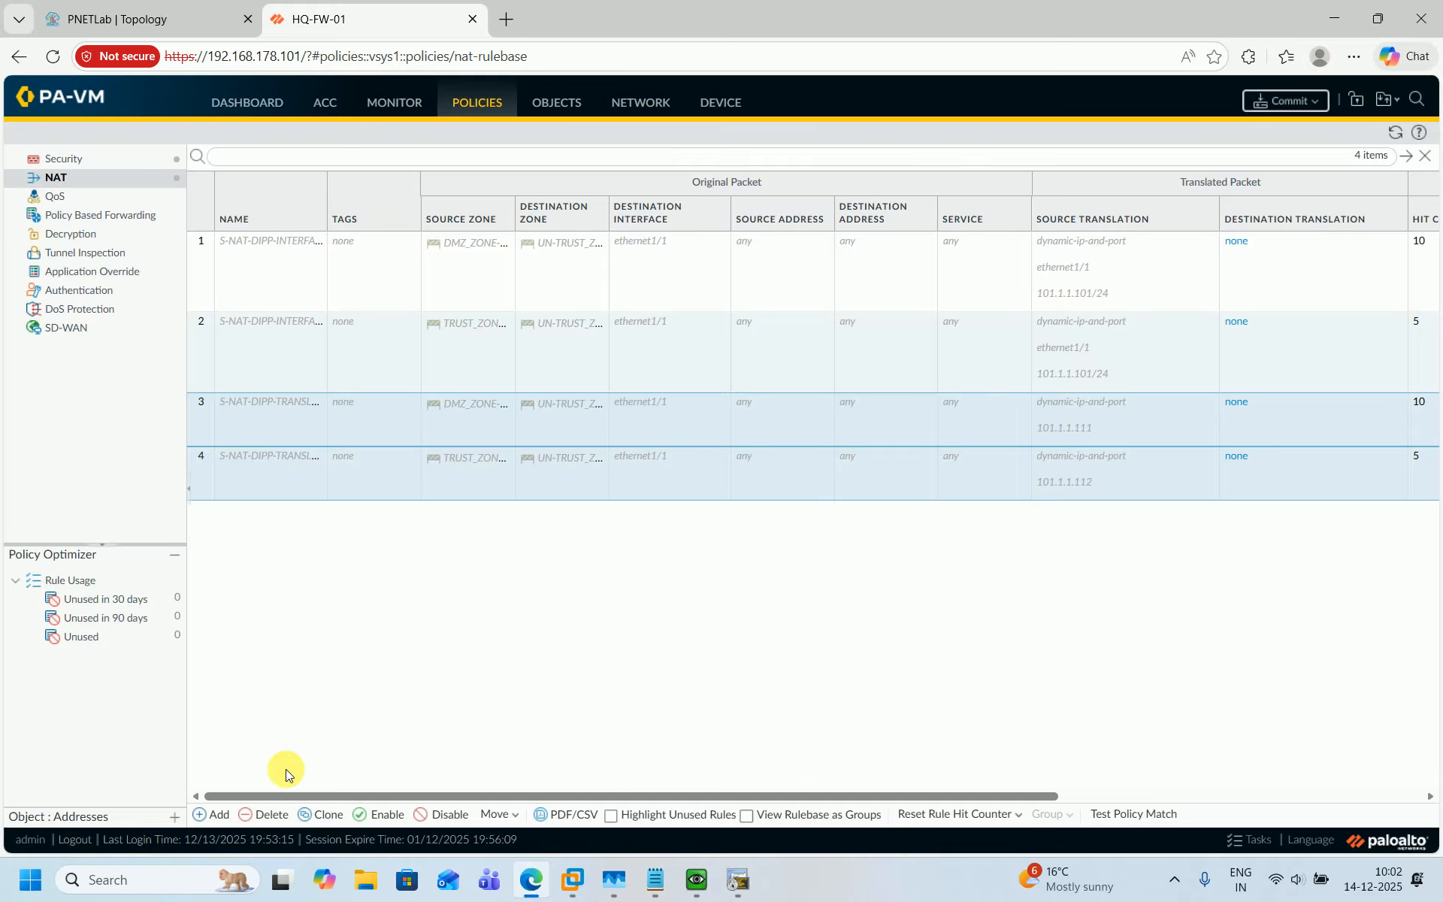
Add a new NAT rule named S-NAT-DYNAMIC-IP-TRANSLATED-ADD_DMZ-ZONE-01_TO_UN-TRUST-ZONE-01 from the copied name.
left_click(218, 814)
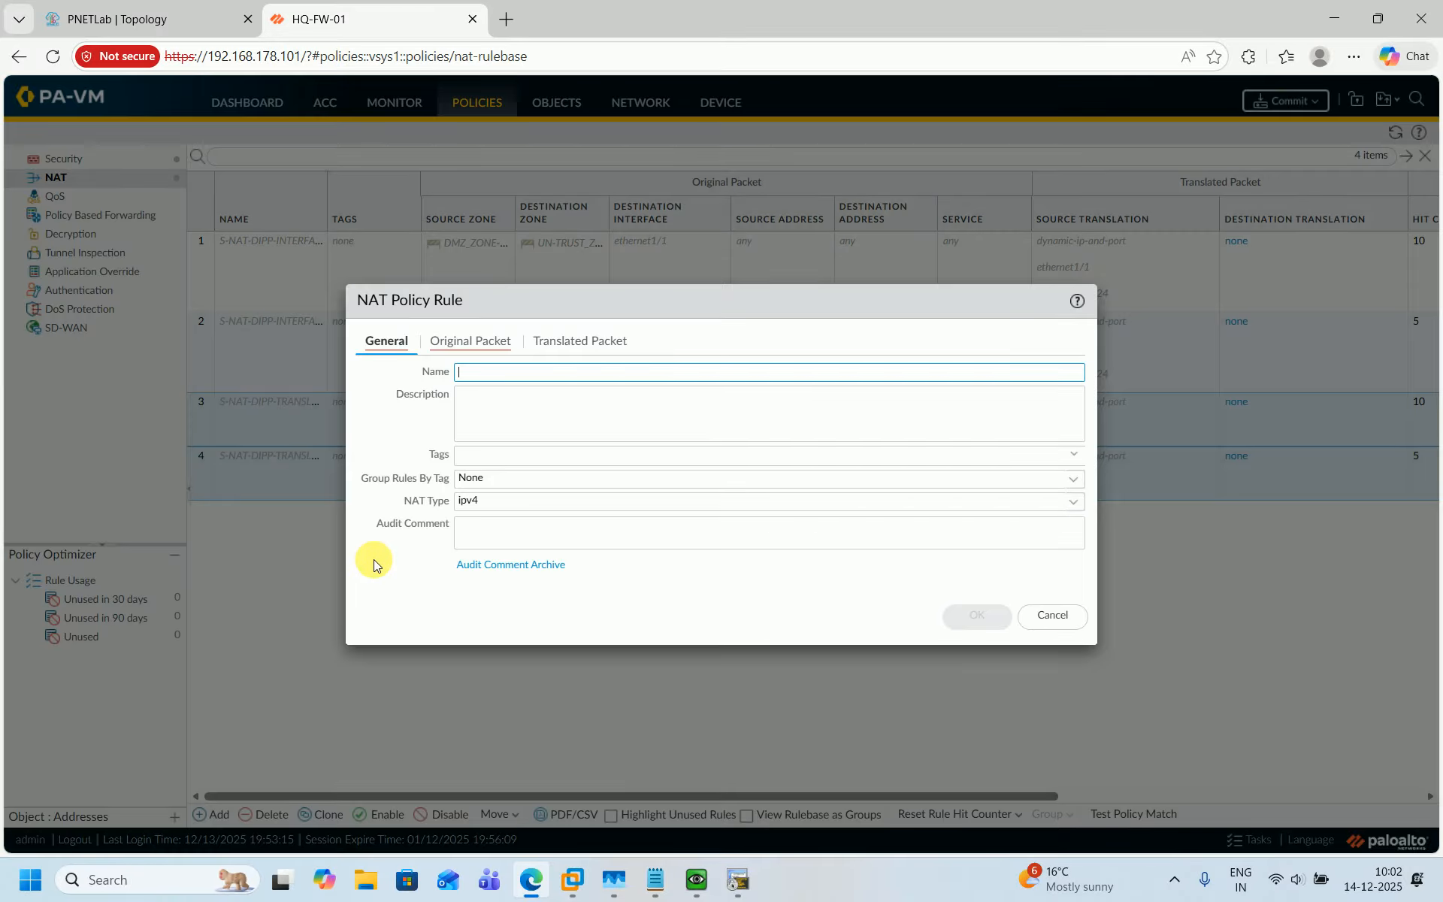
key("ctrl+v")
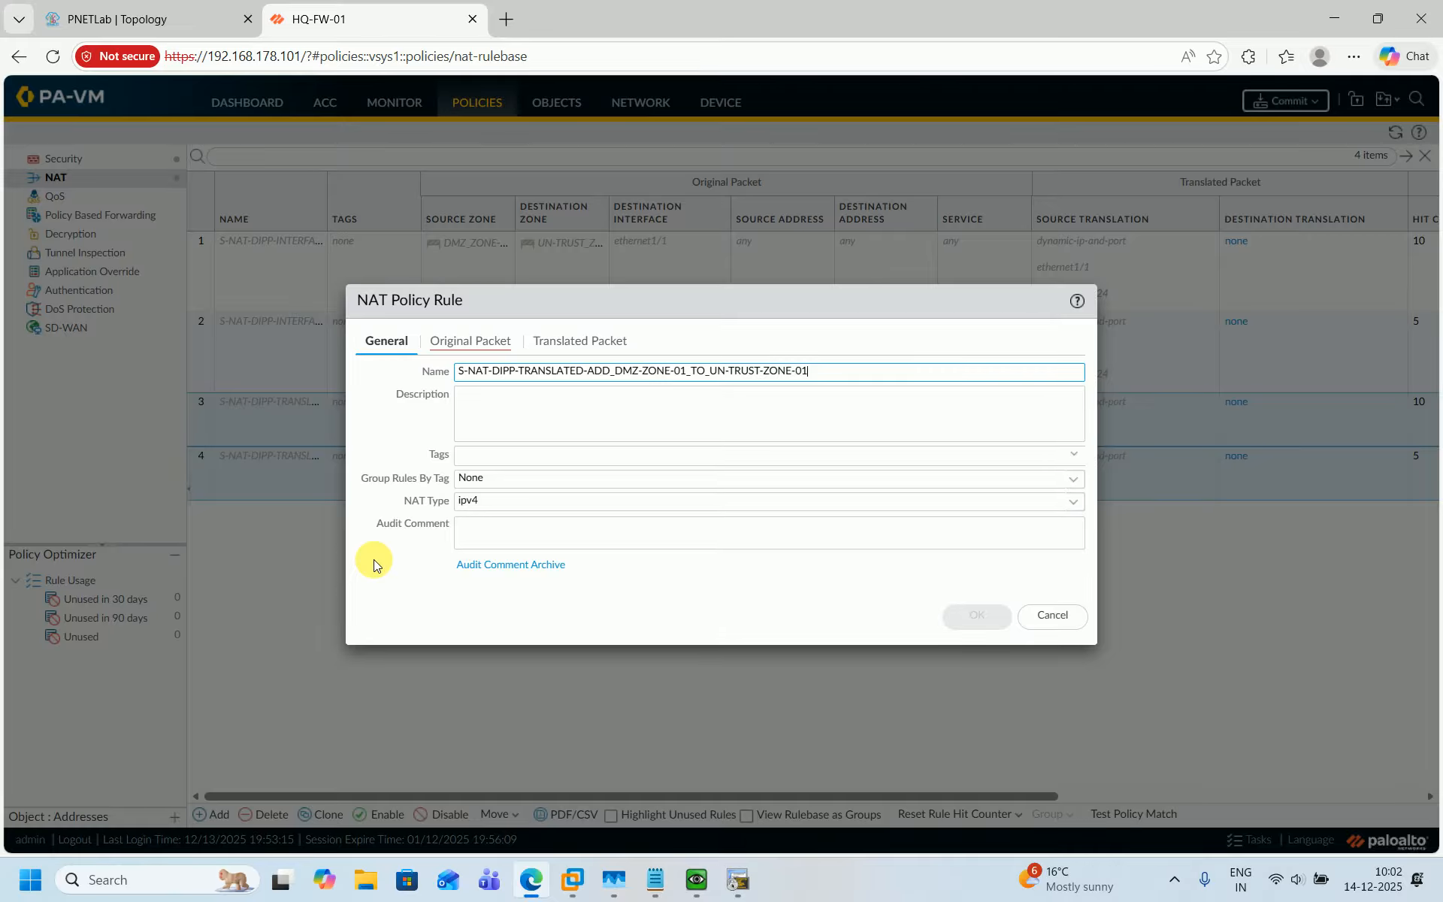
left_click(519, 370)
key("BackSpace")
key("BackSpace")
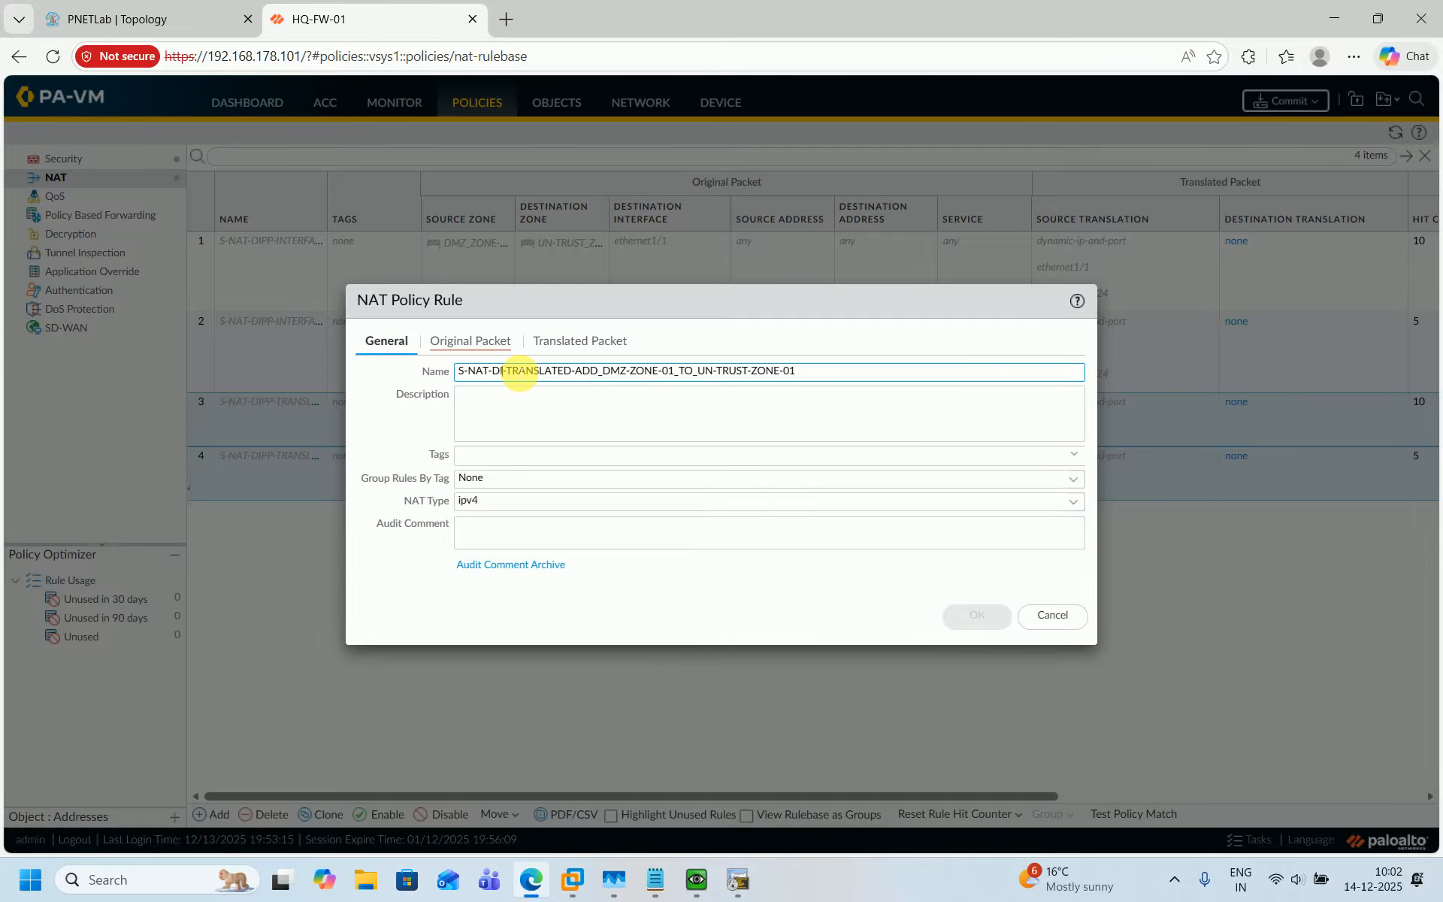
key("BackSpace")
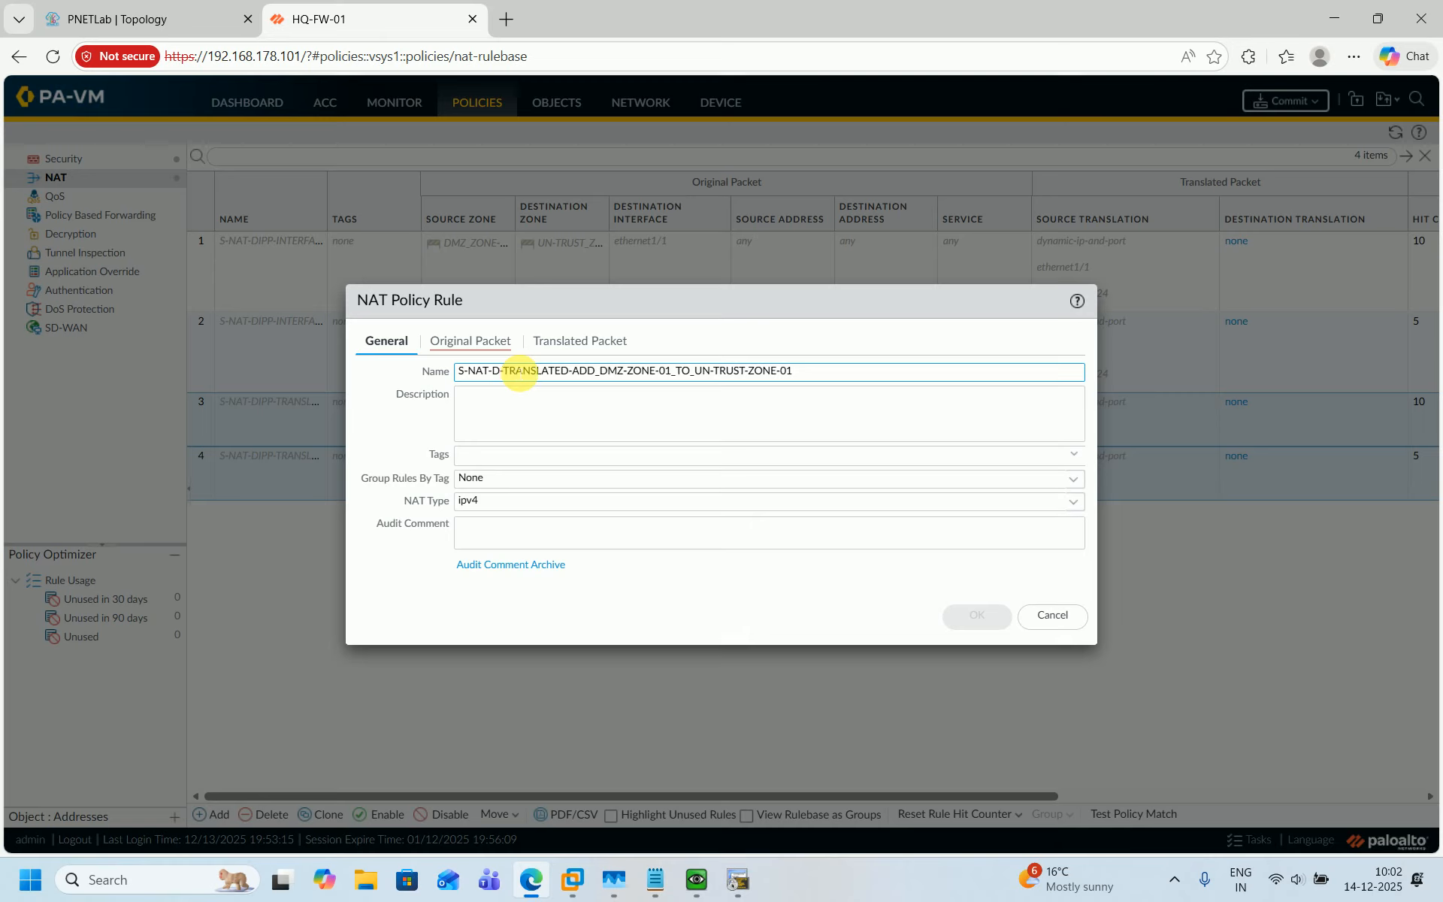
type("Y")
type("NAMIC")
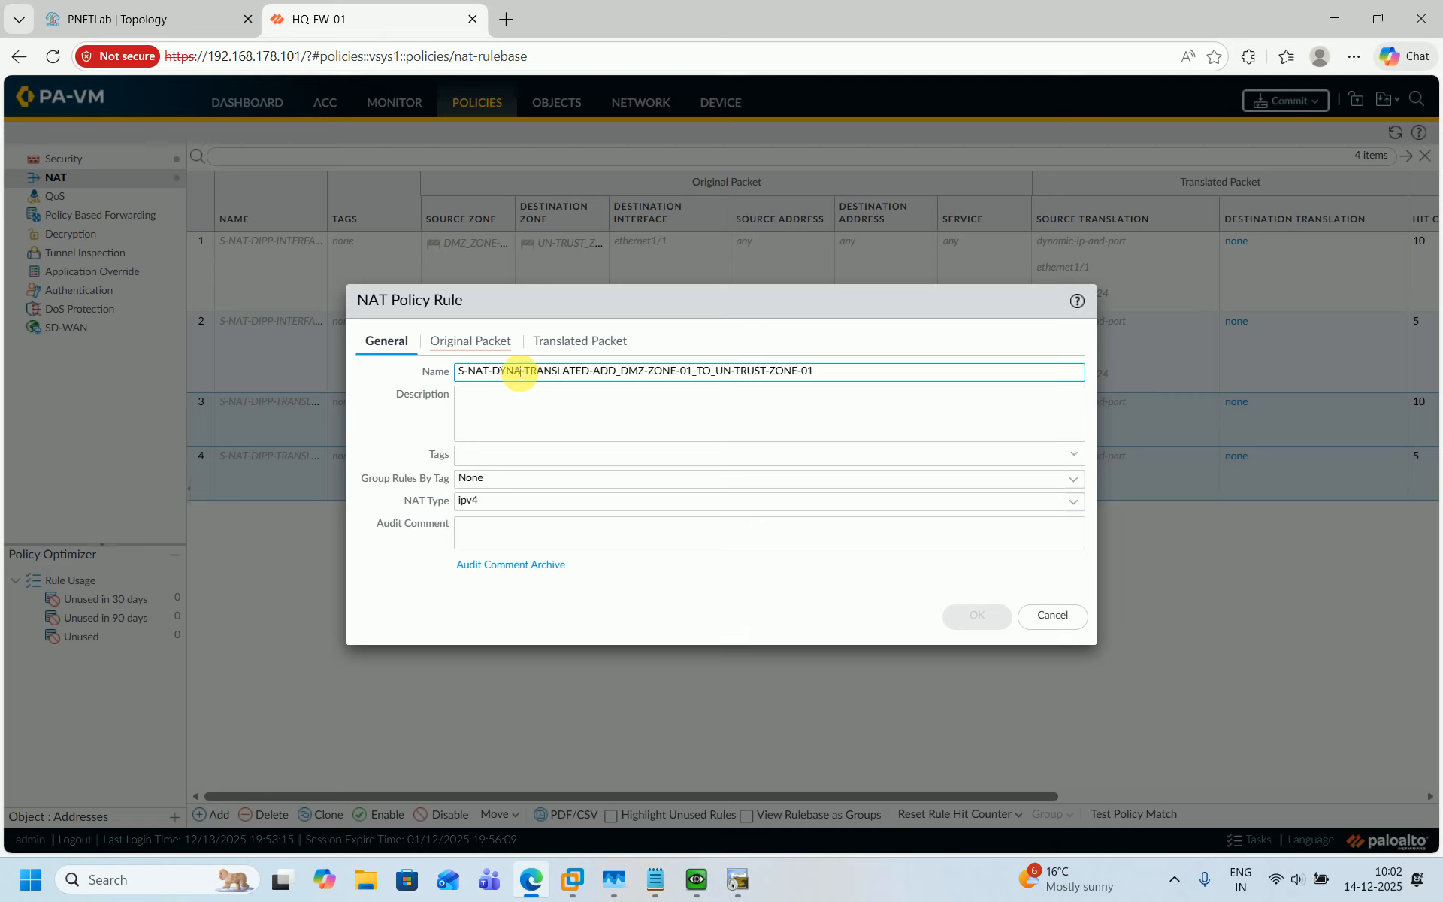
type("-IP")
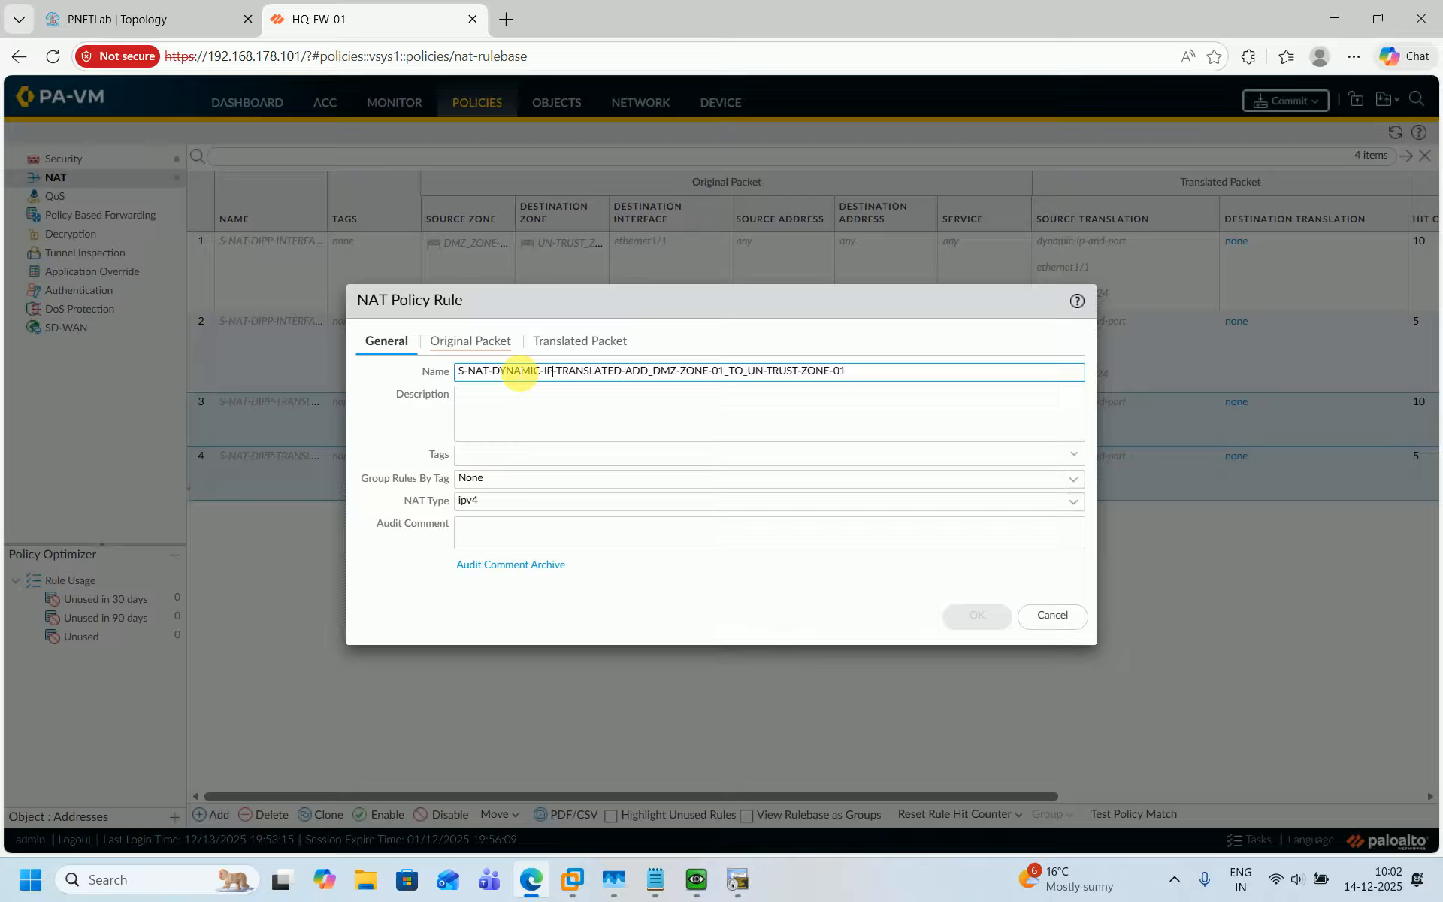
key("Delete")
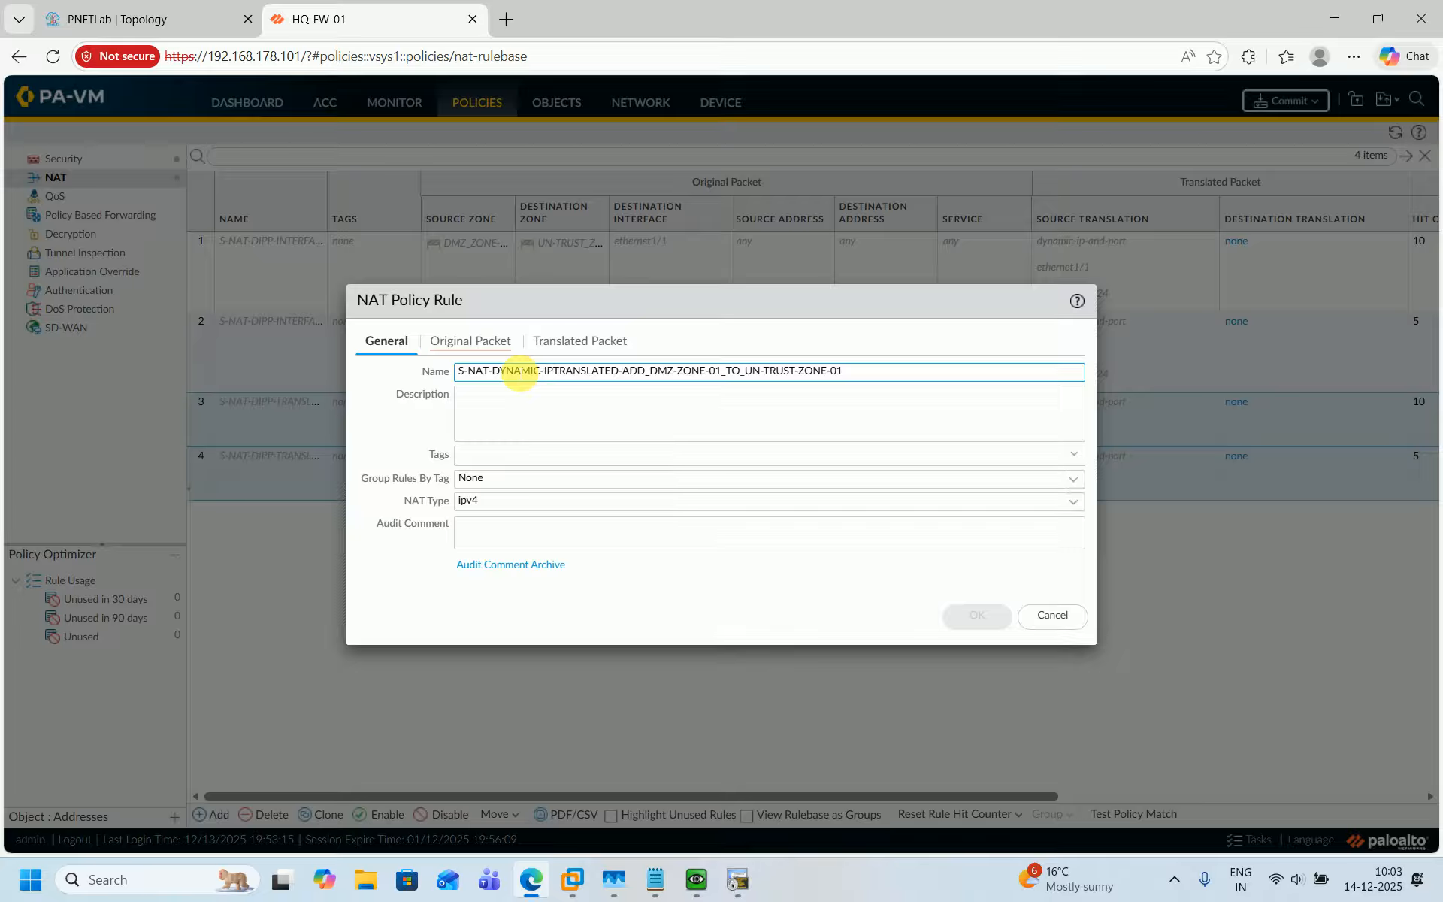
type("-")
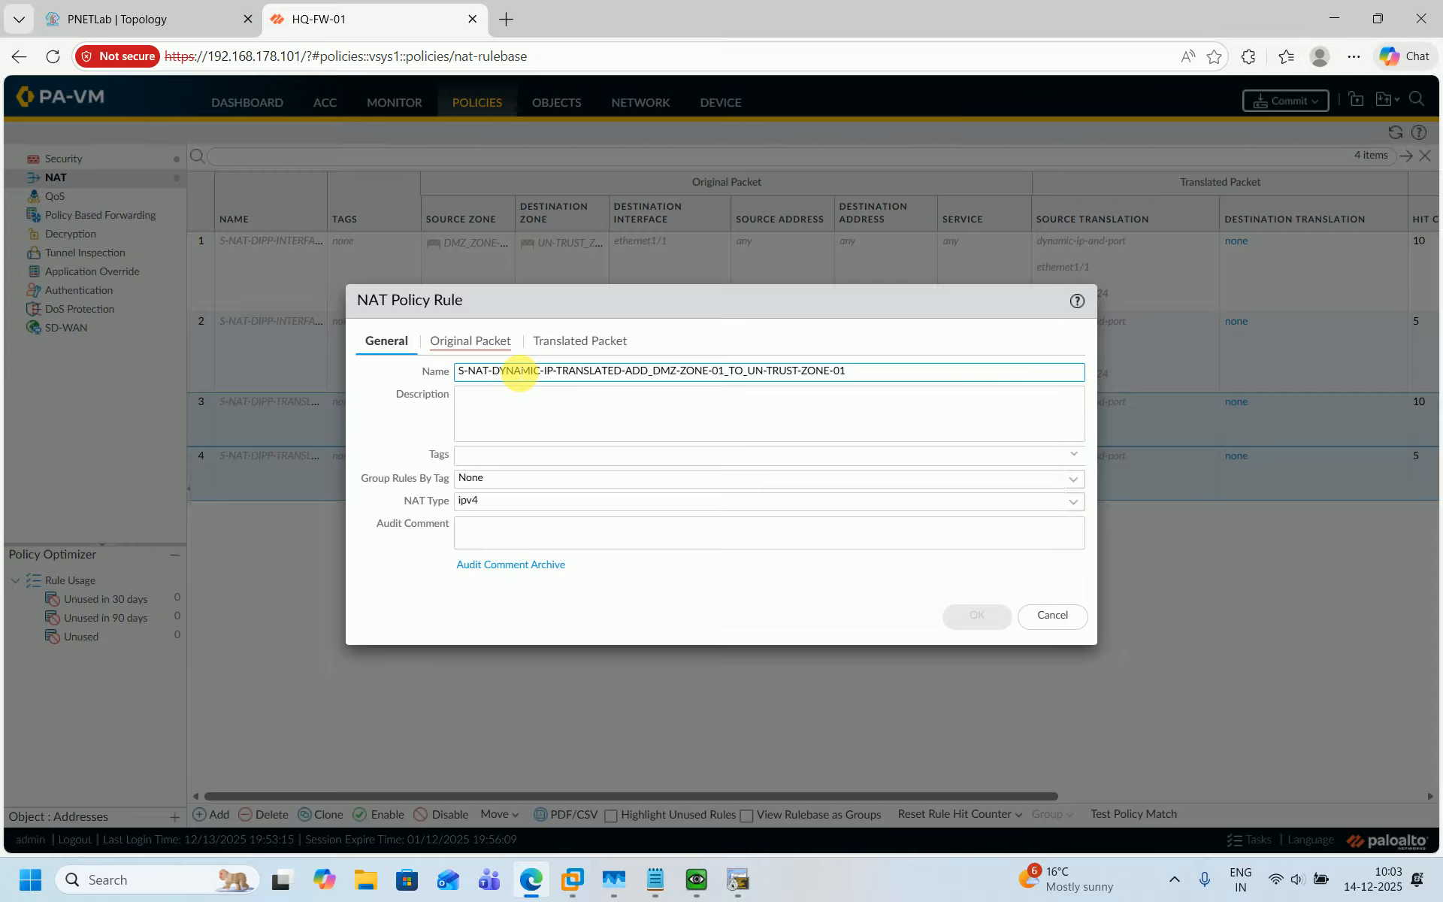
Check the S-NAT notes and shorten the rule name to S-NAT-DYNAMIC-IP_DMZ-ZONE-01_TO_UN-TRUST-ZONE-01.
left_click(651, 887)
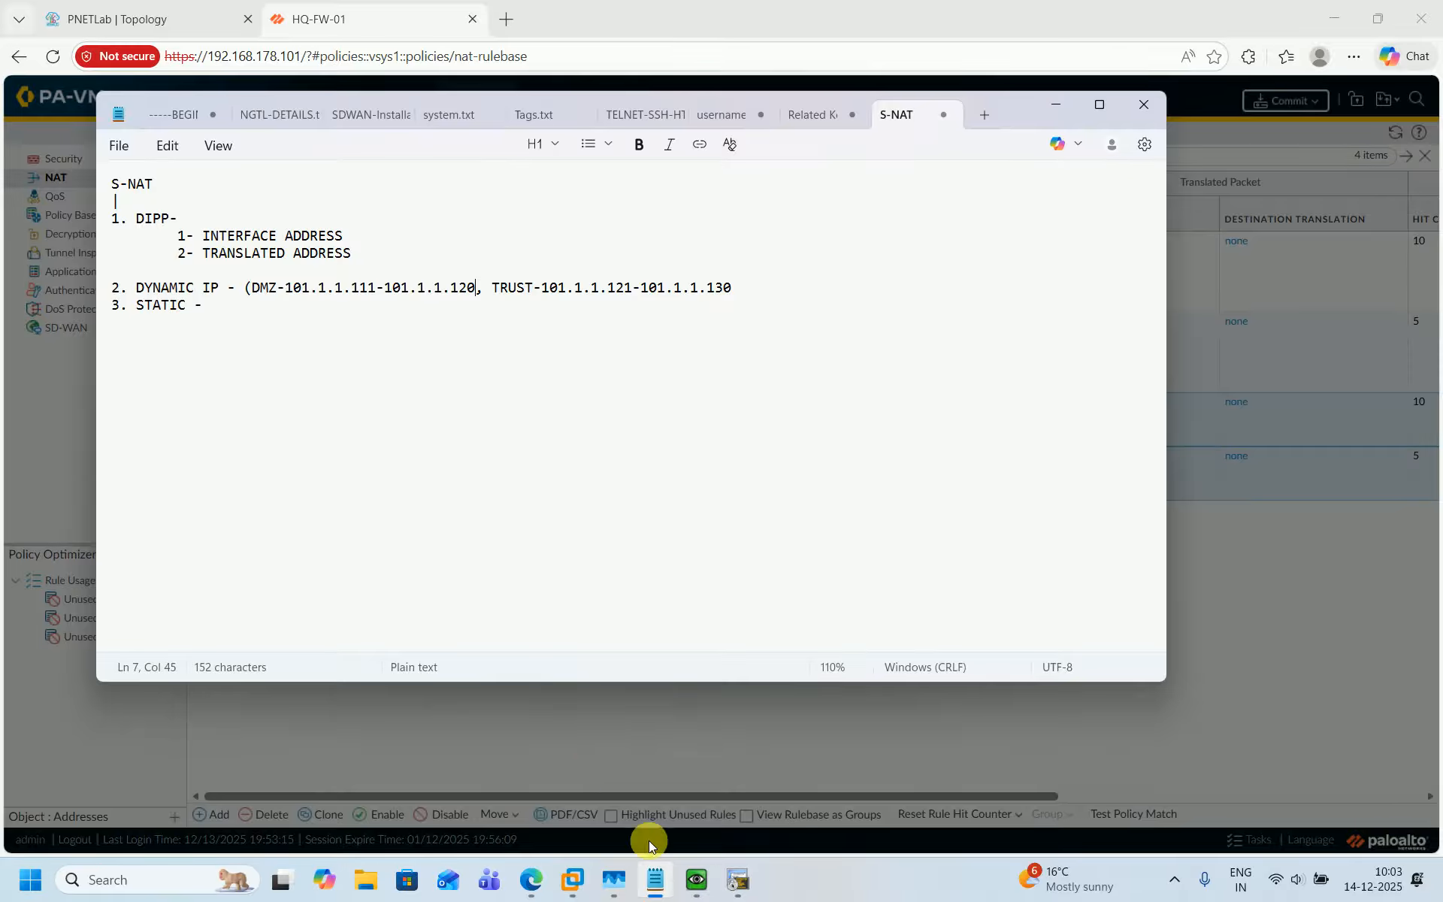
left_click(650, 895)
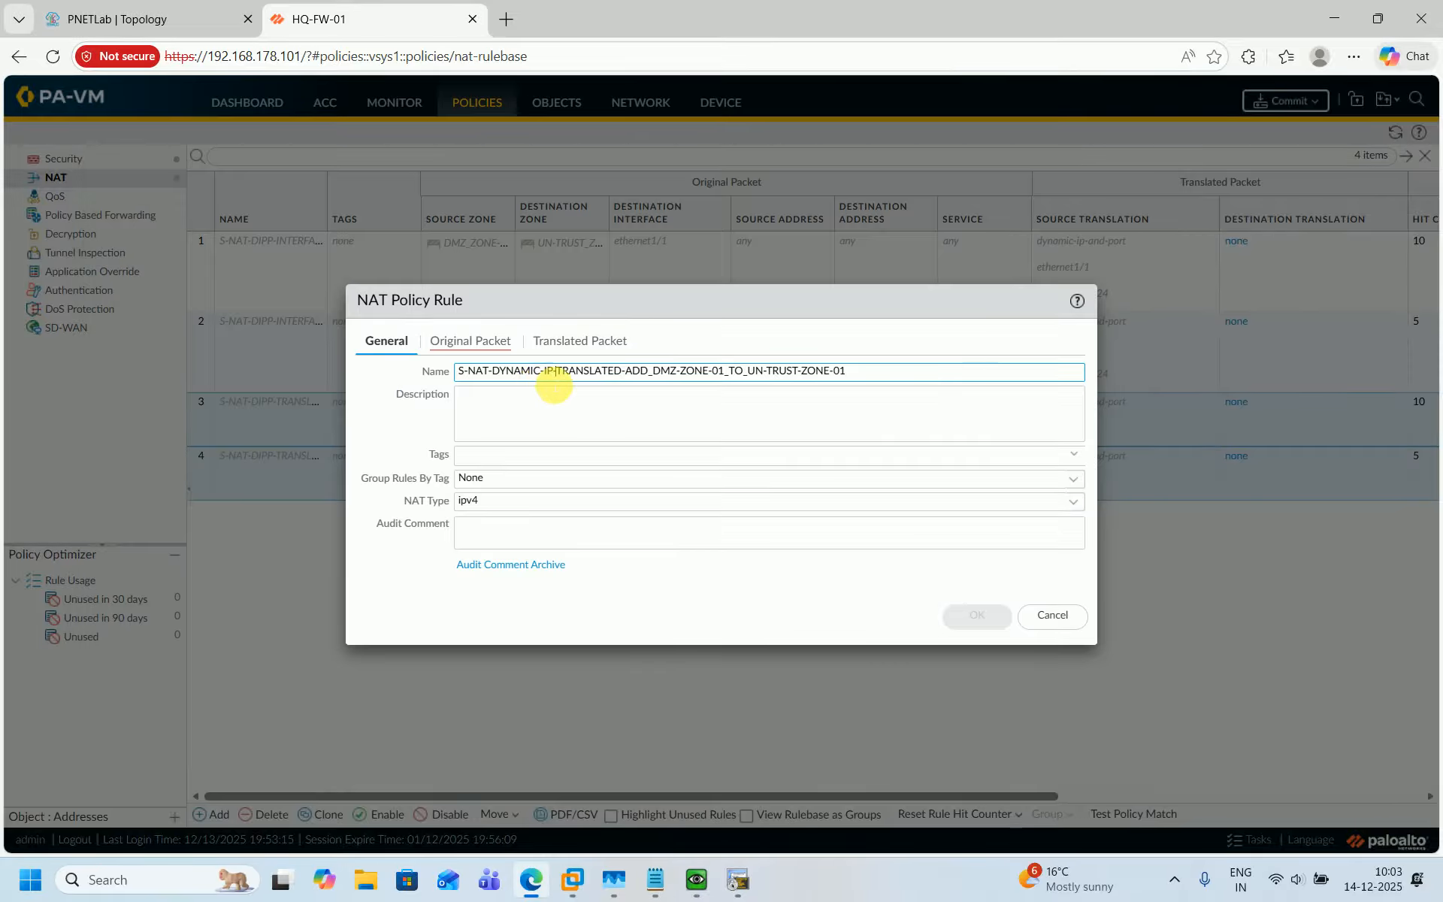
left_click(558, 372)
left_click_drag(565, 376, 654, 378)
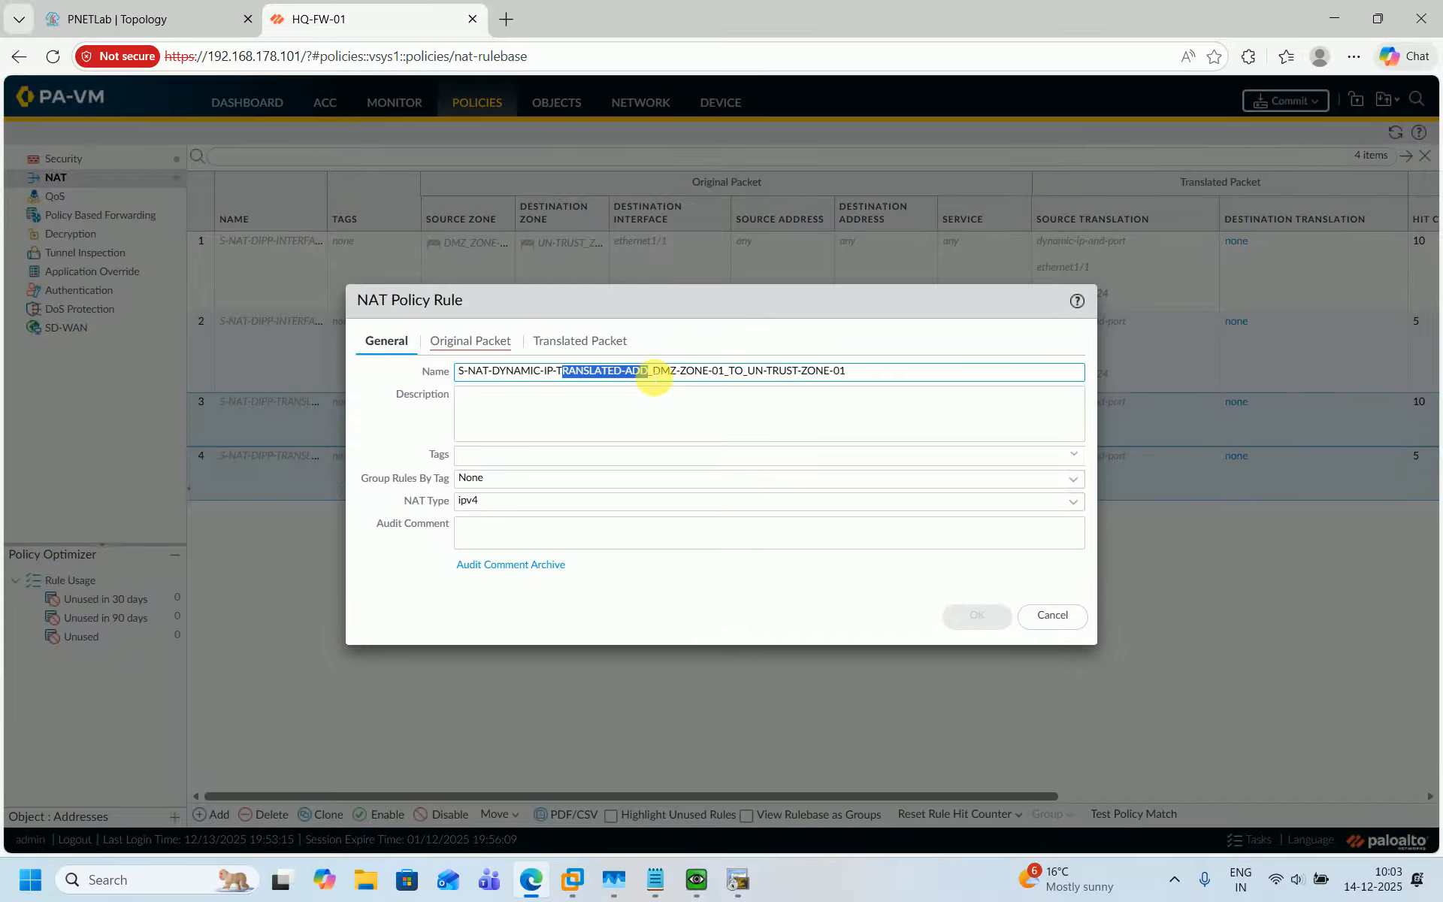
key("BackSpace")
key("BackSpace")
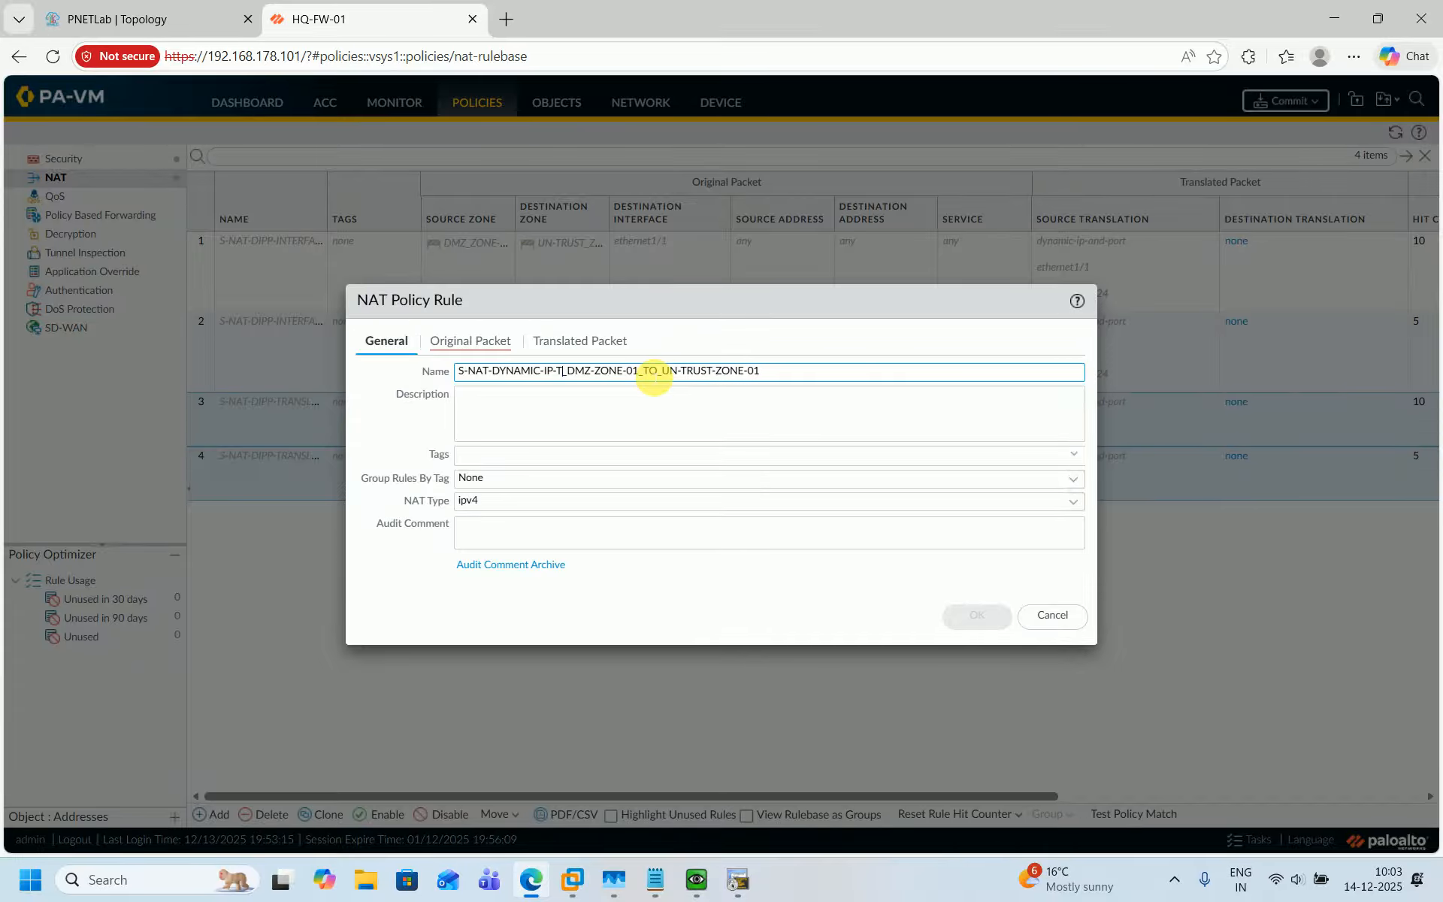
key("BackSpace")
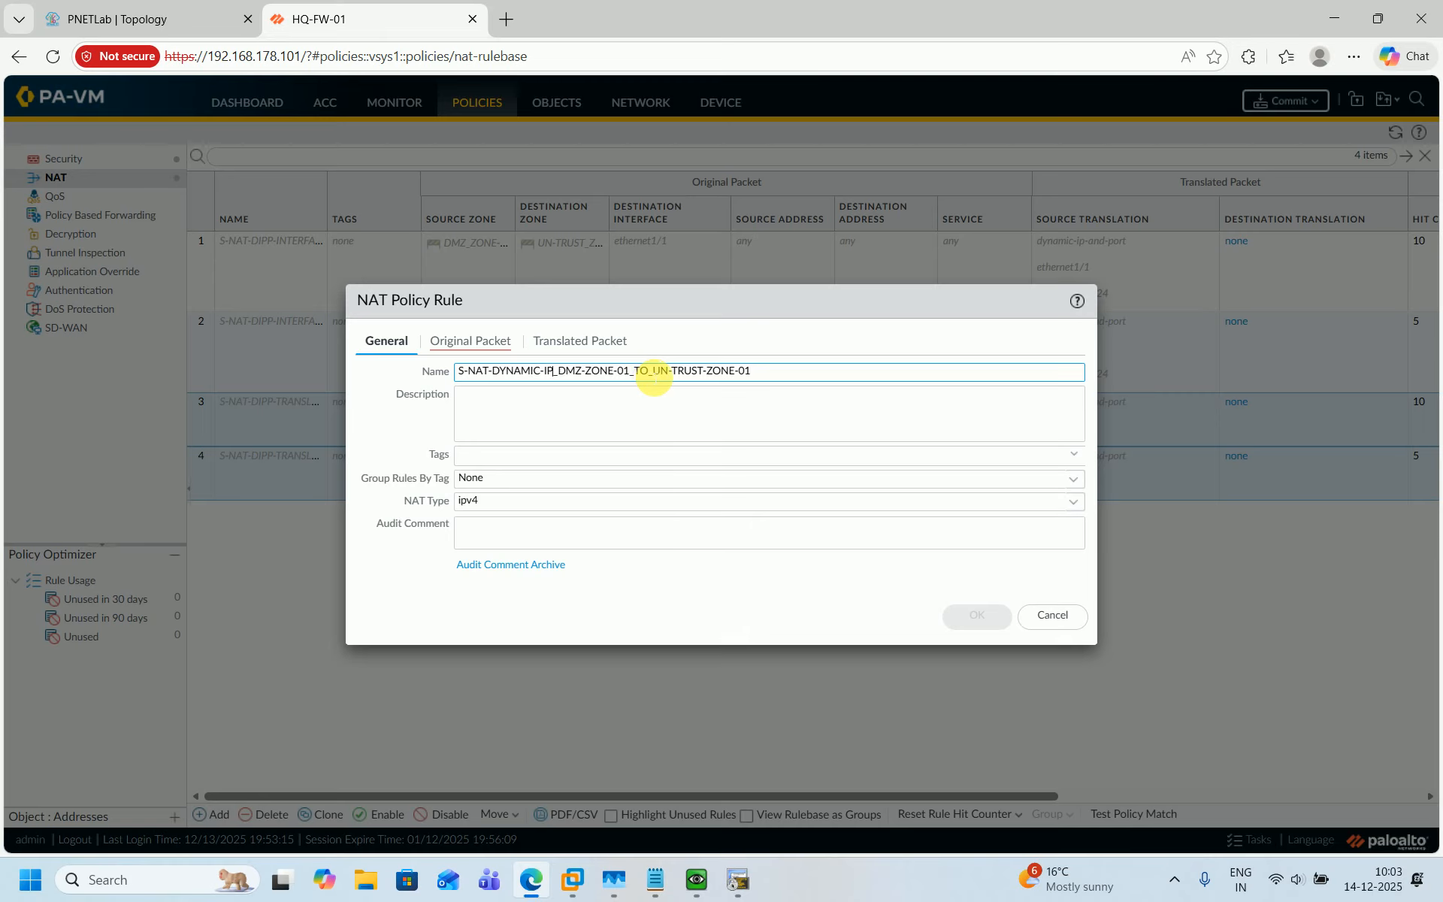
Copy the rule name into the description field and glance at the S-NAT notes.
key("ctrl+a")
key("ctrl+c")
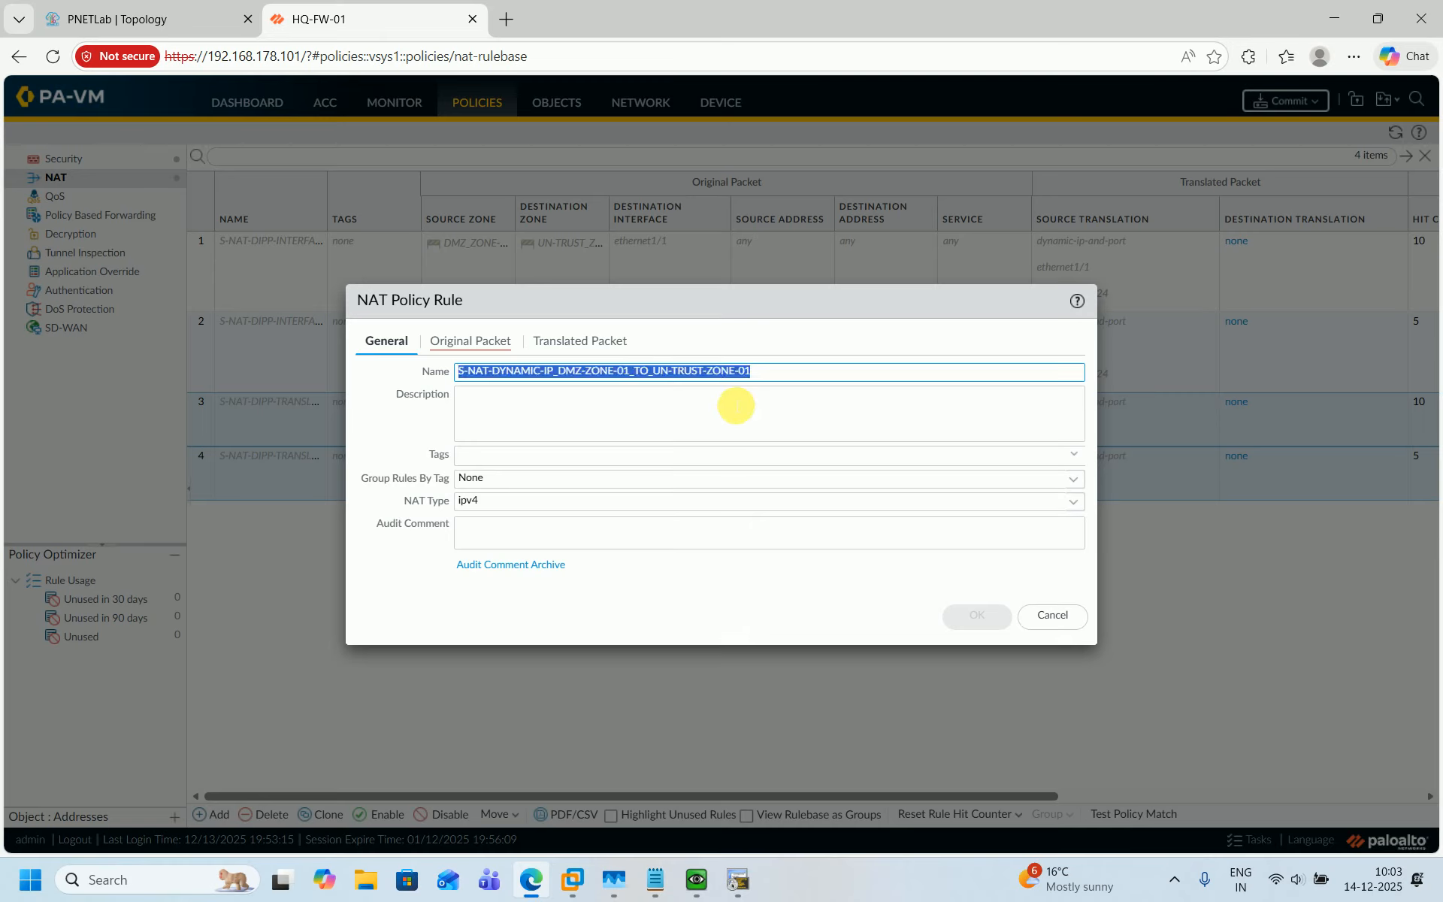
left_click(735, 406)
key("ctrl+v")
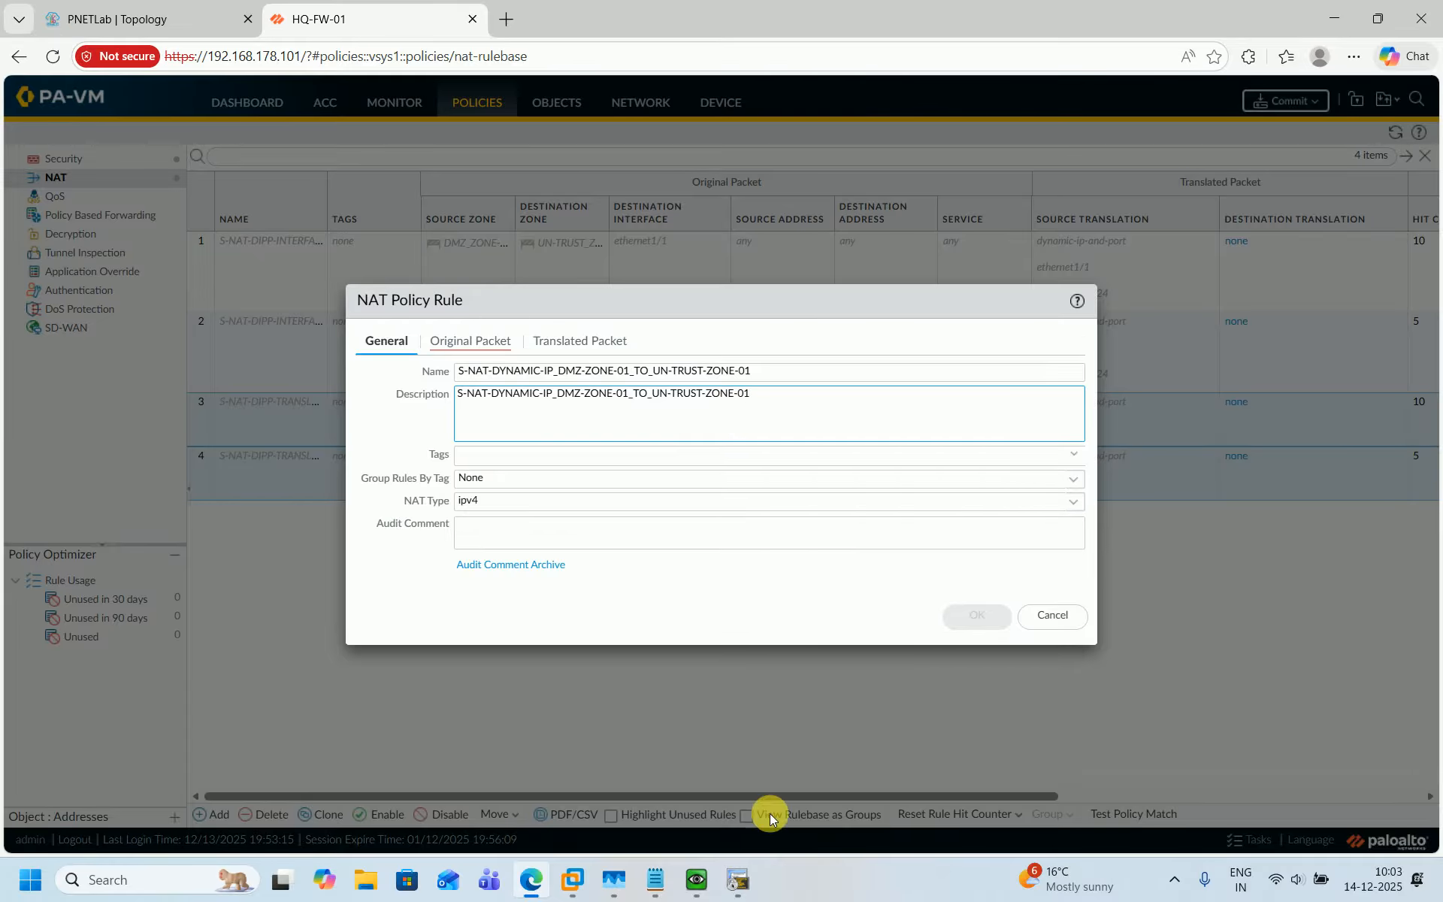
left_click(654, 879)
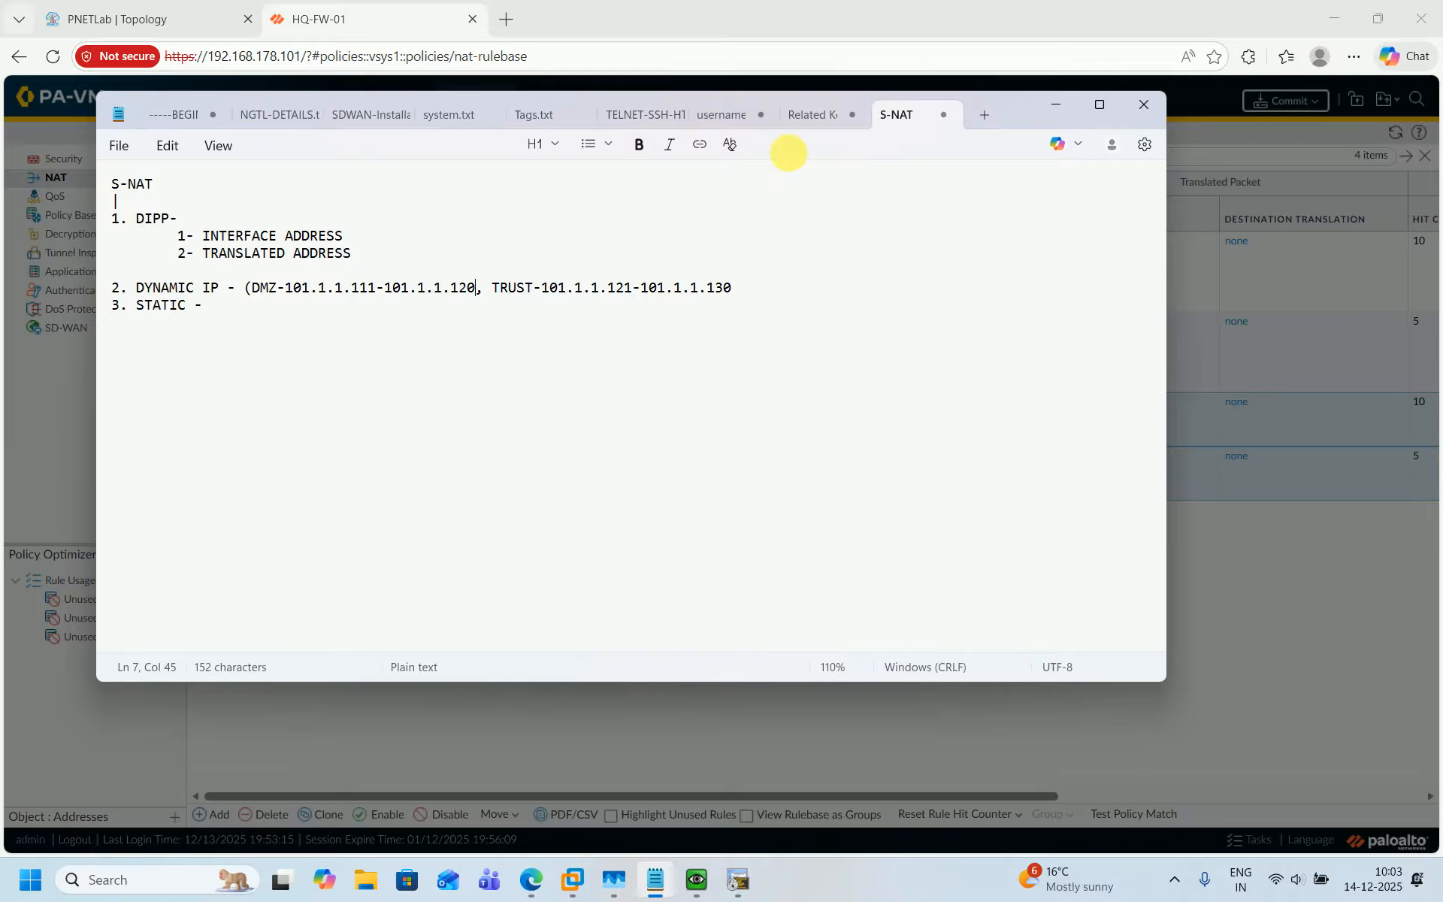
left_click(800, 19)
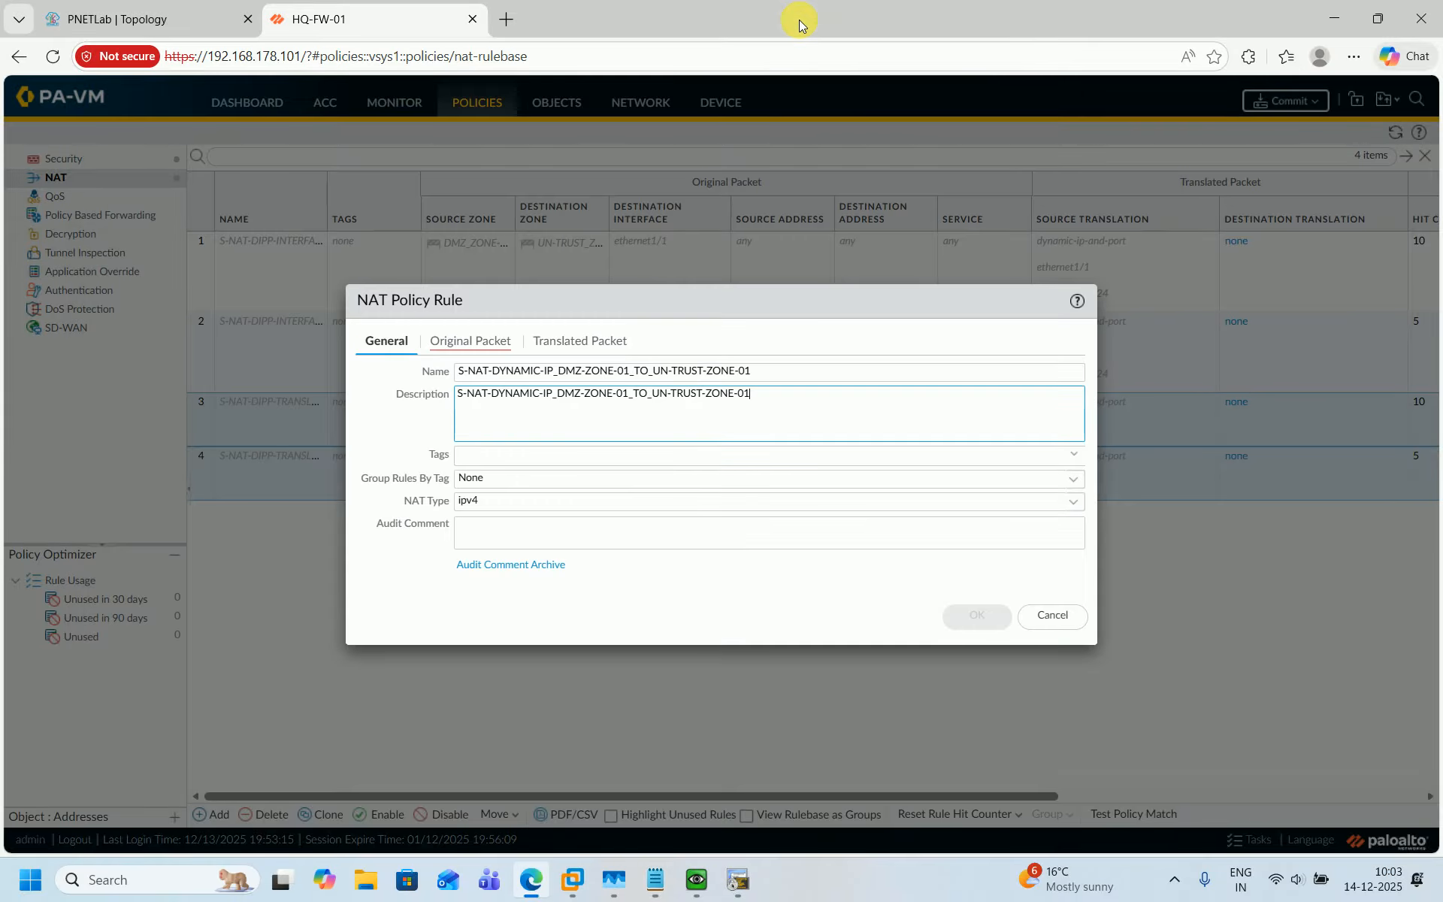
Set the original packet to source zone DMZ_ZONE-01, destination zone UN-TRUST_ZONE-01 and destination interface ethernet1/1.
left_click(474, 341)
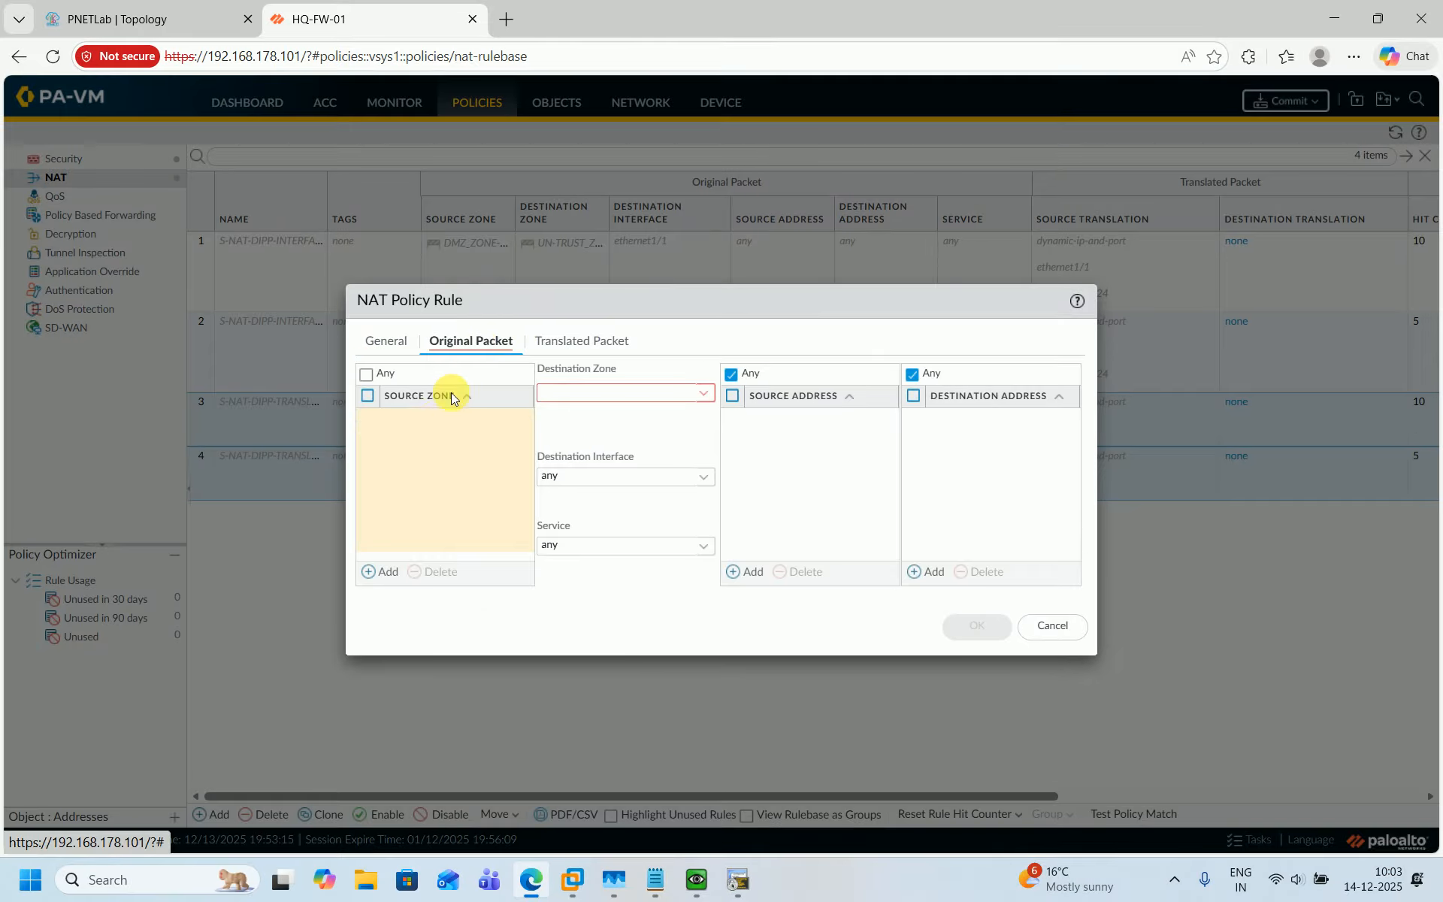
left_click(381, 573)
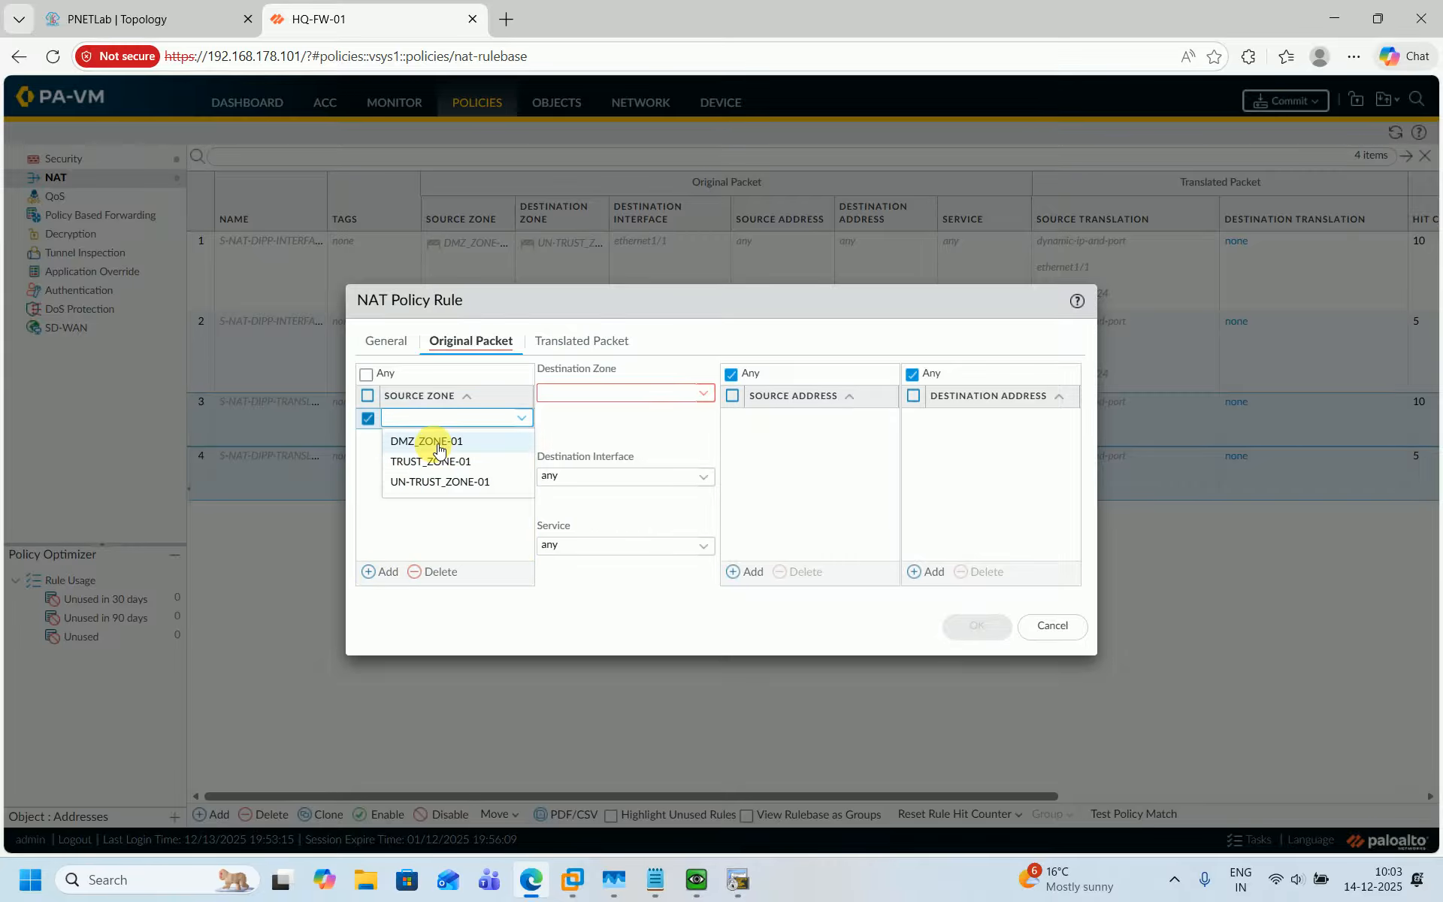
left_click(435, 445)
left_click(704, 393)
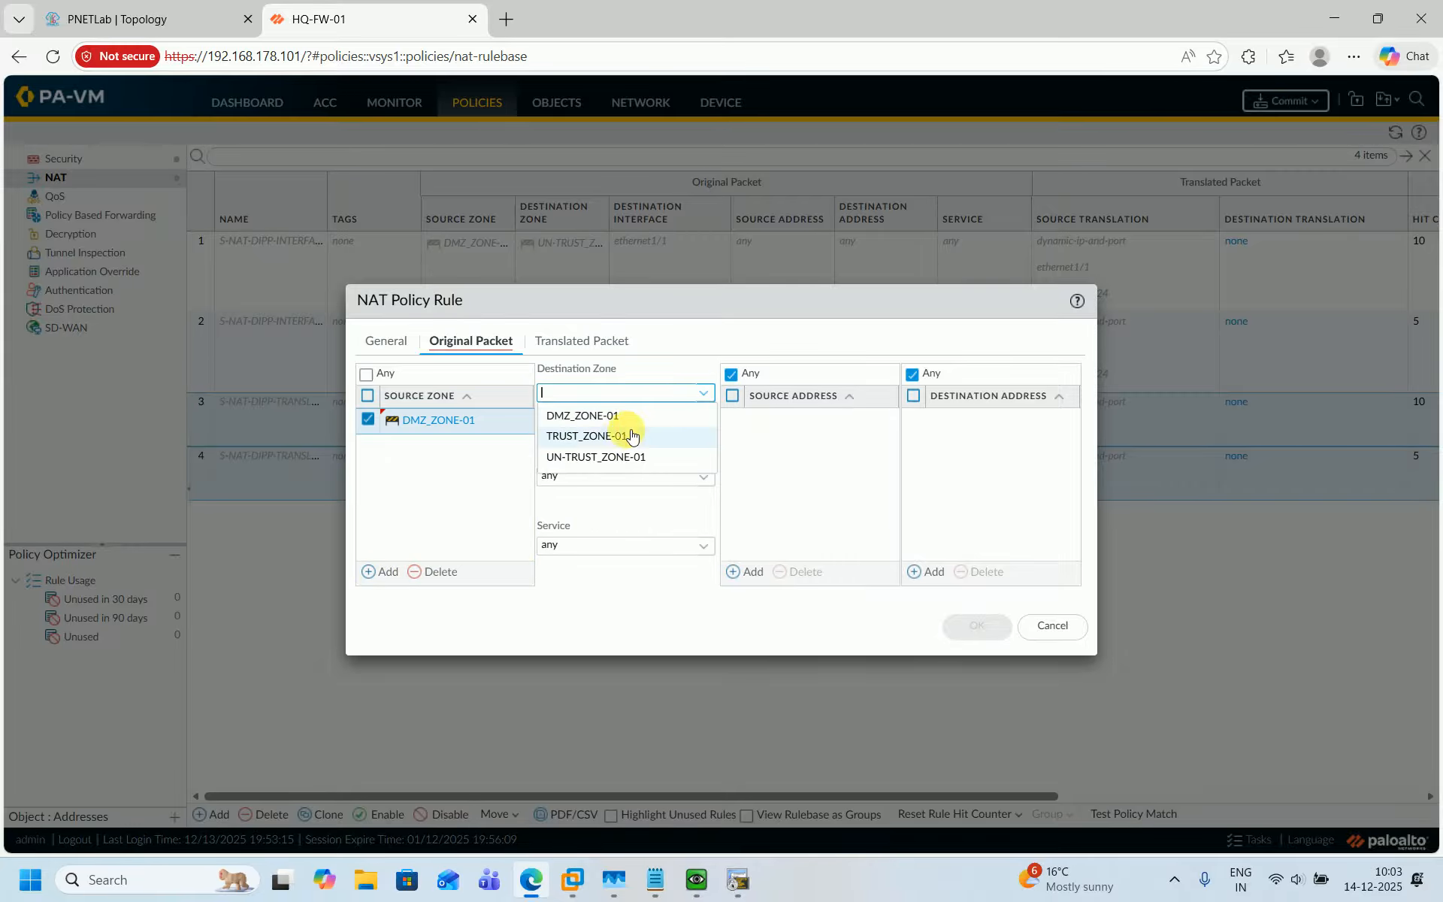
left_click(579, 458)
left_click(706, 486)
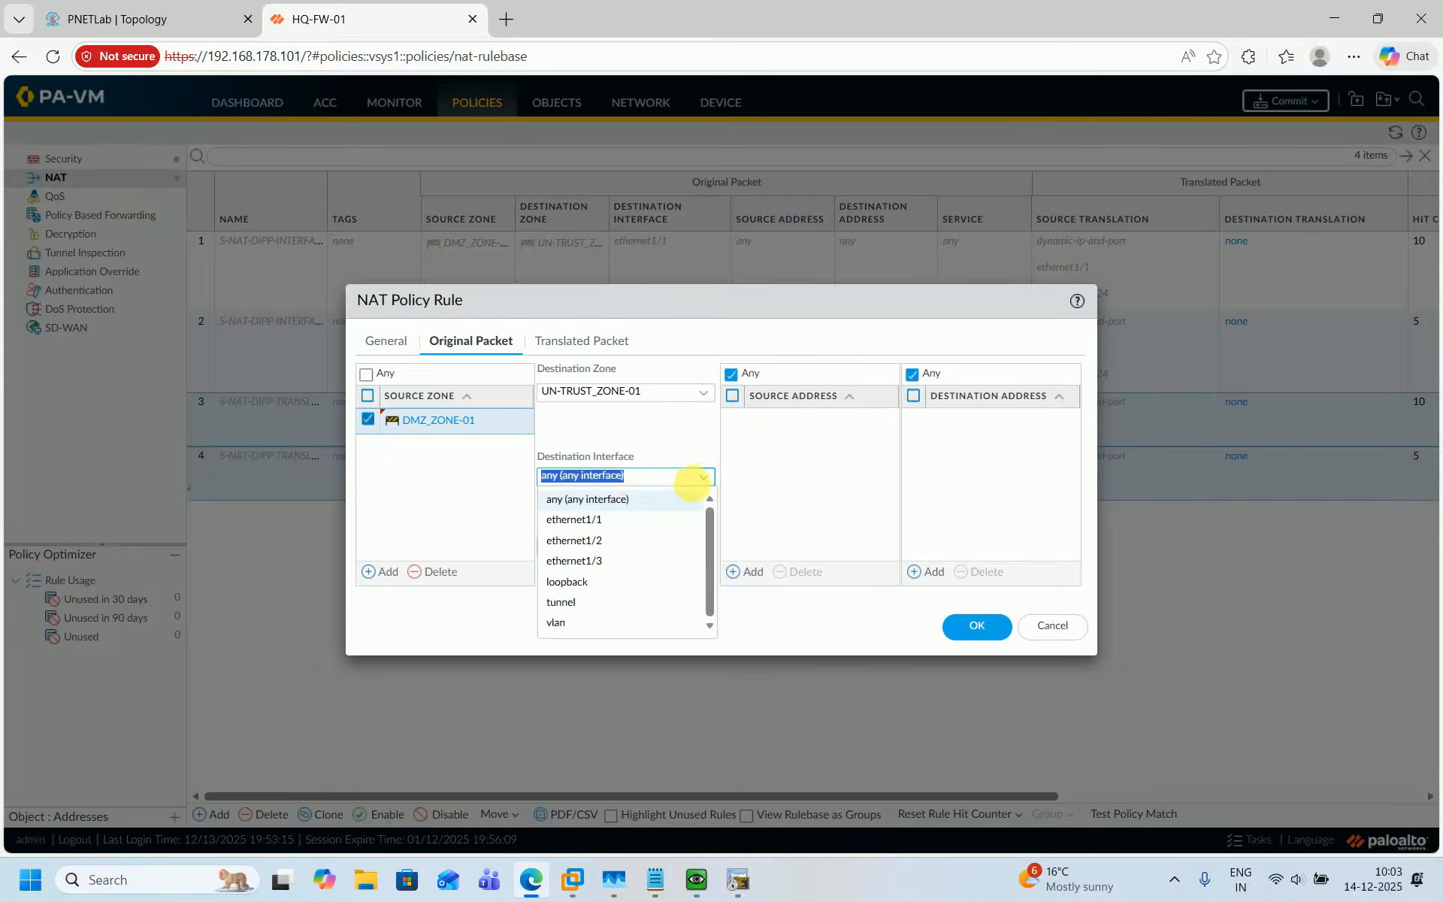
left_click(583, 519)
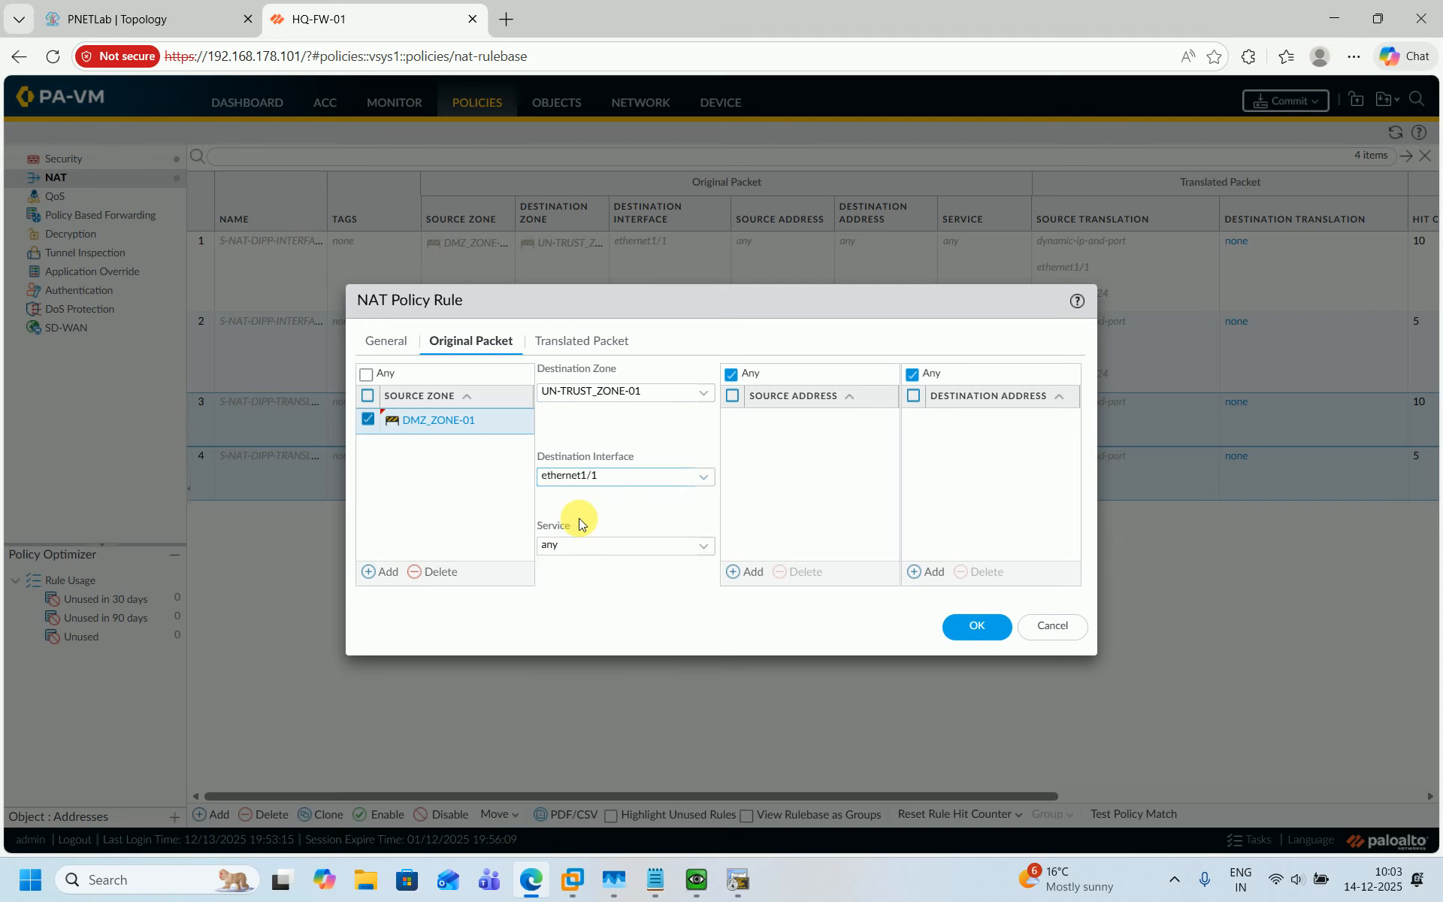
Set the source address translation type to Dynamic IP.
left_click(561, 348)
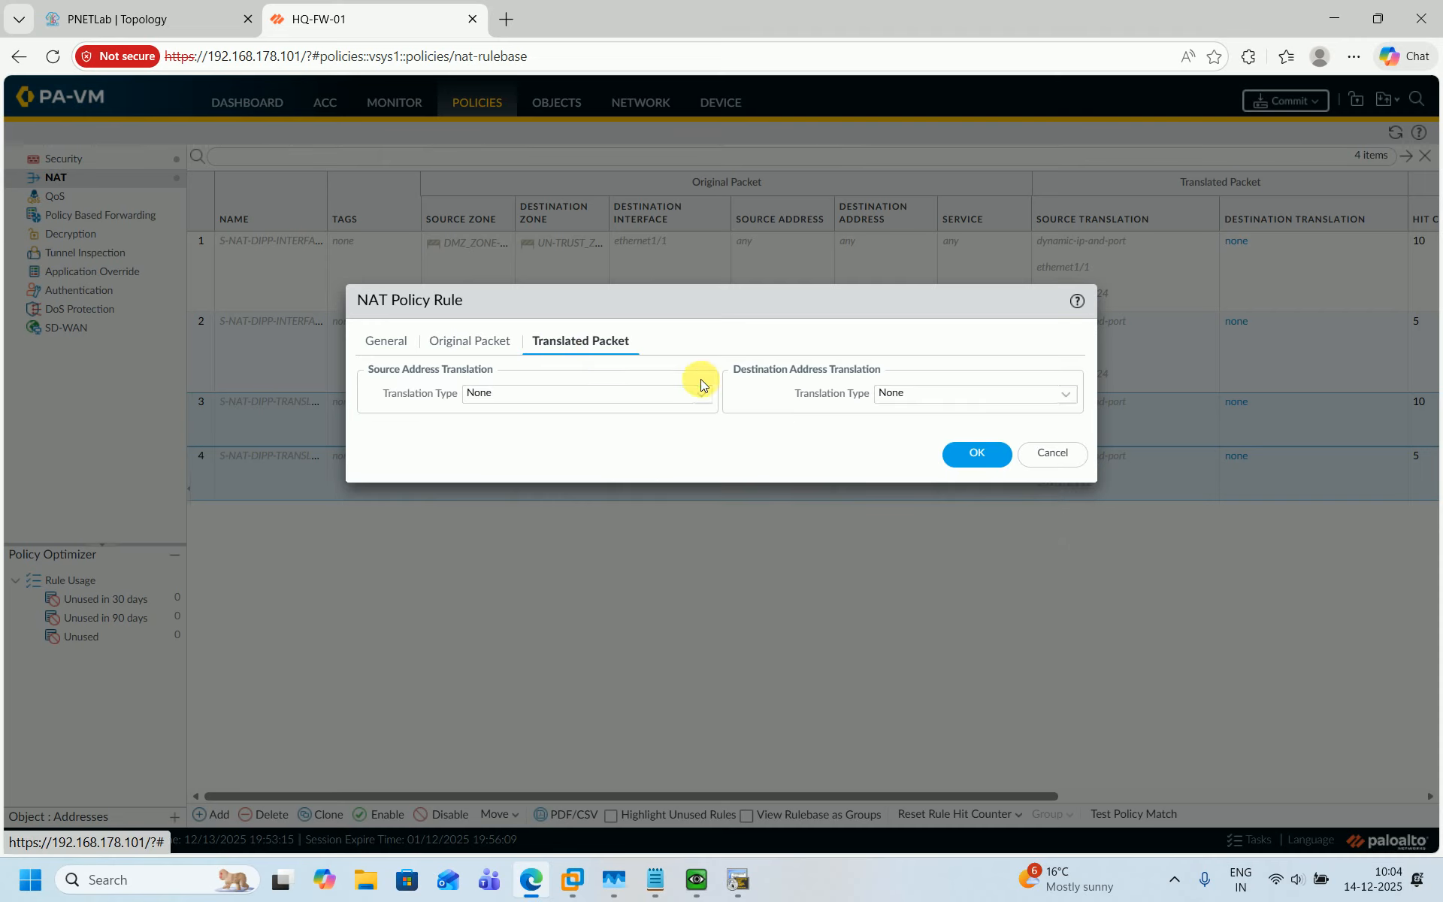
left_click(703, 394)
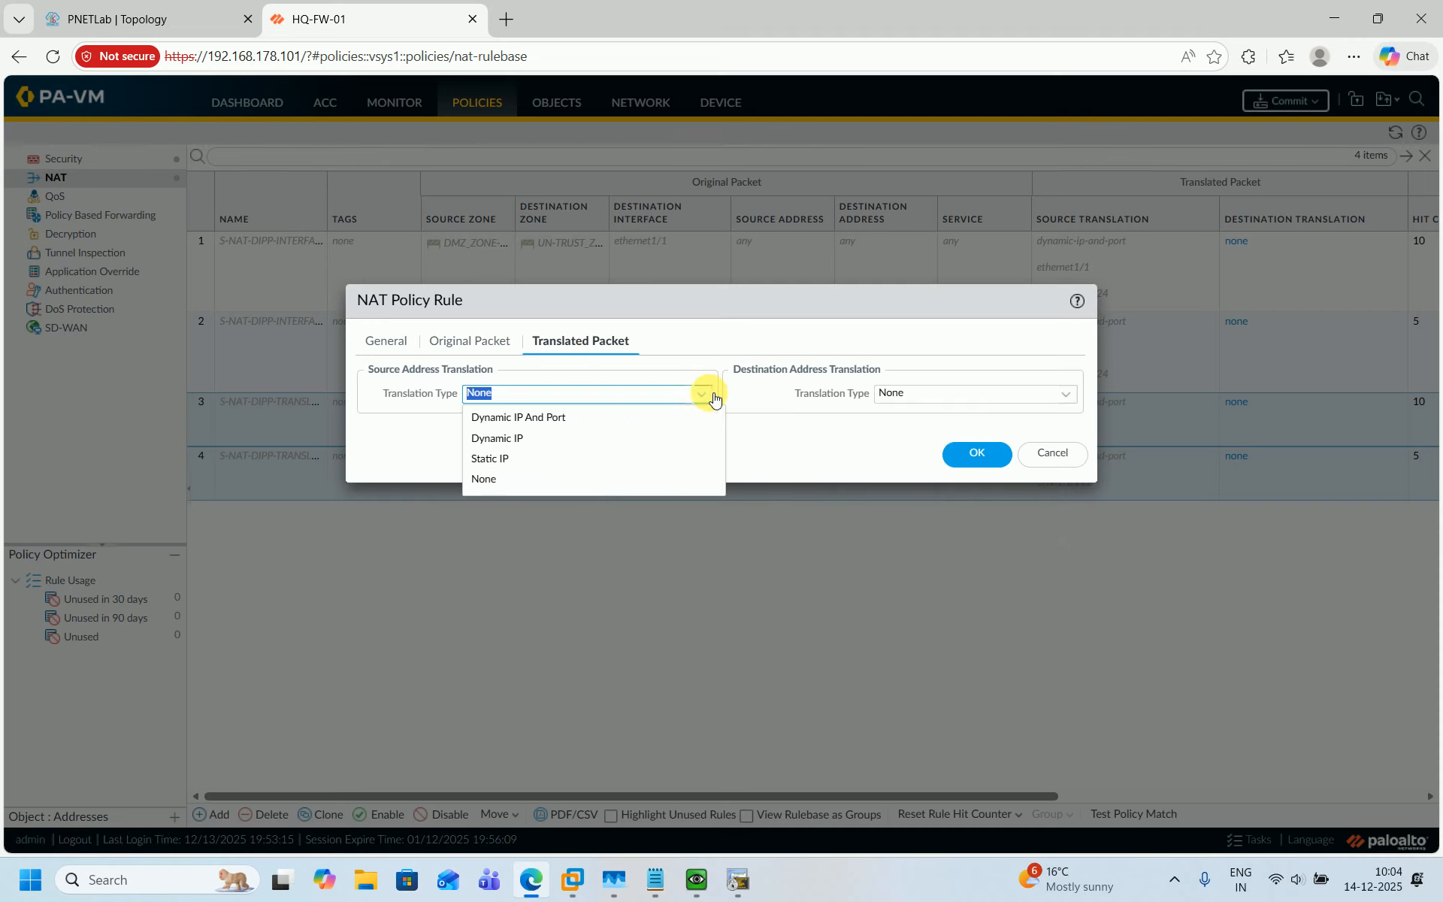
left_click(524, 442)
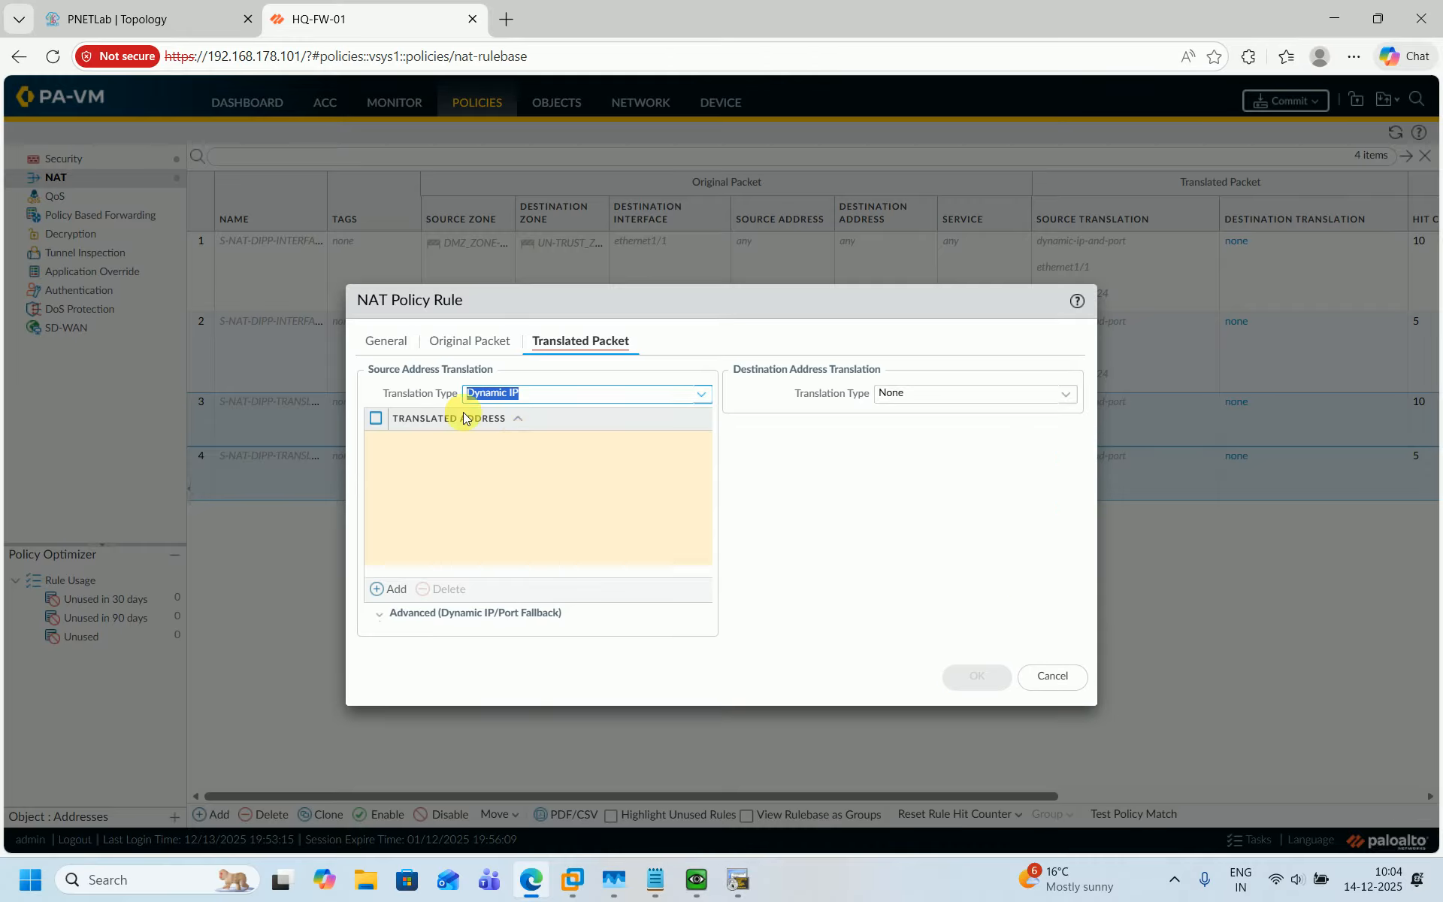
left_click(390, 340)
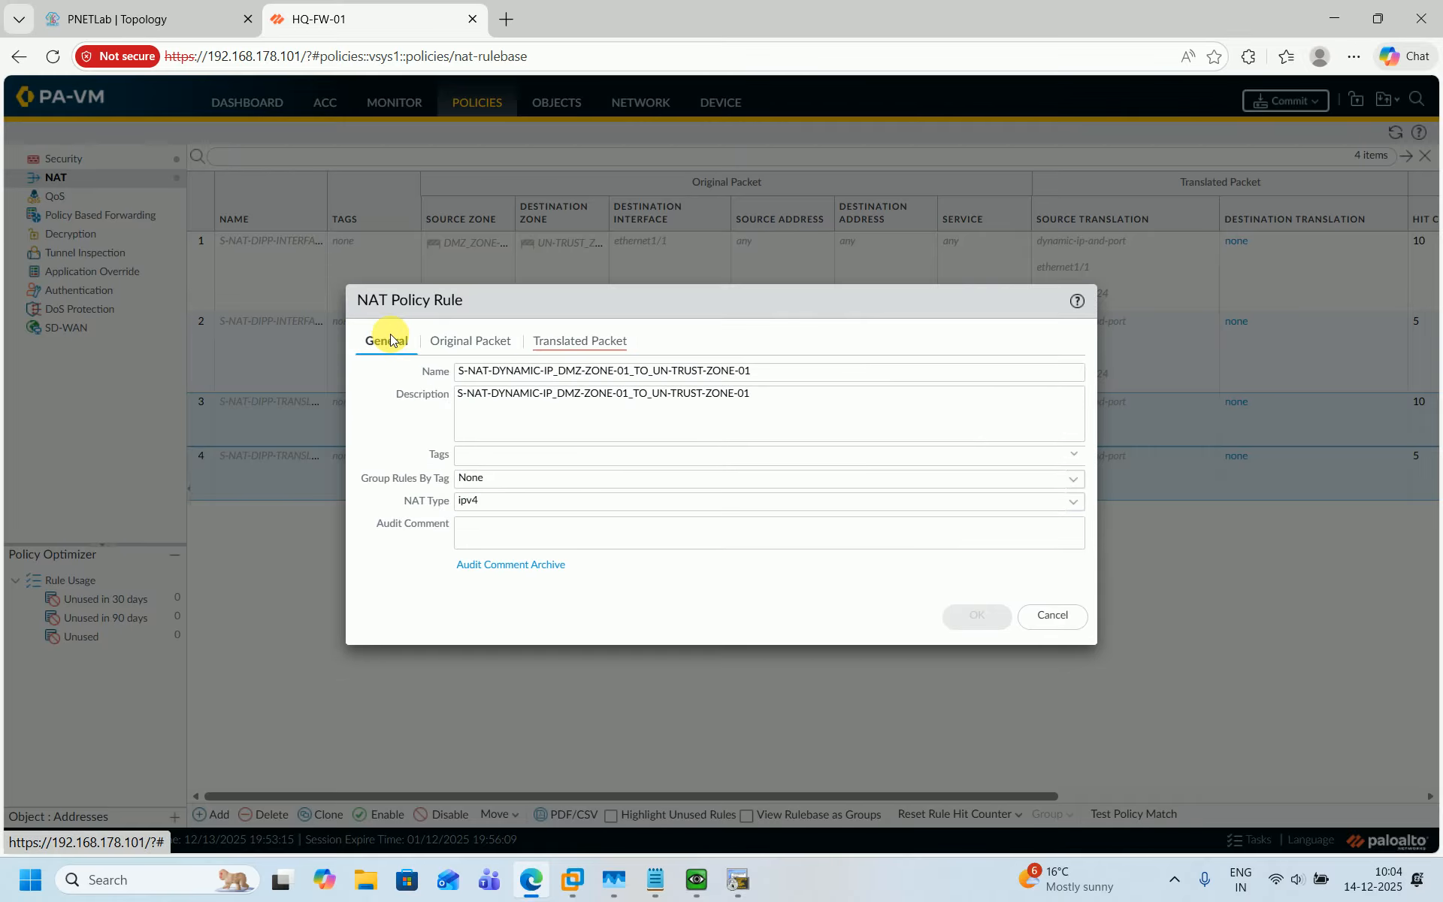
left_click(580, 336)
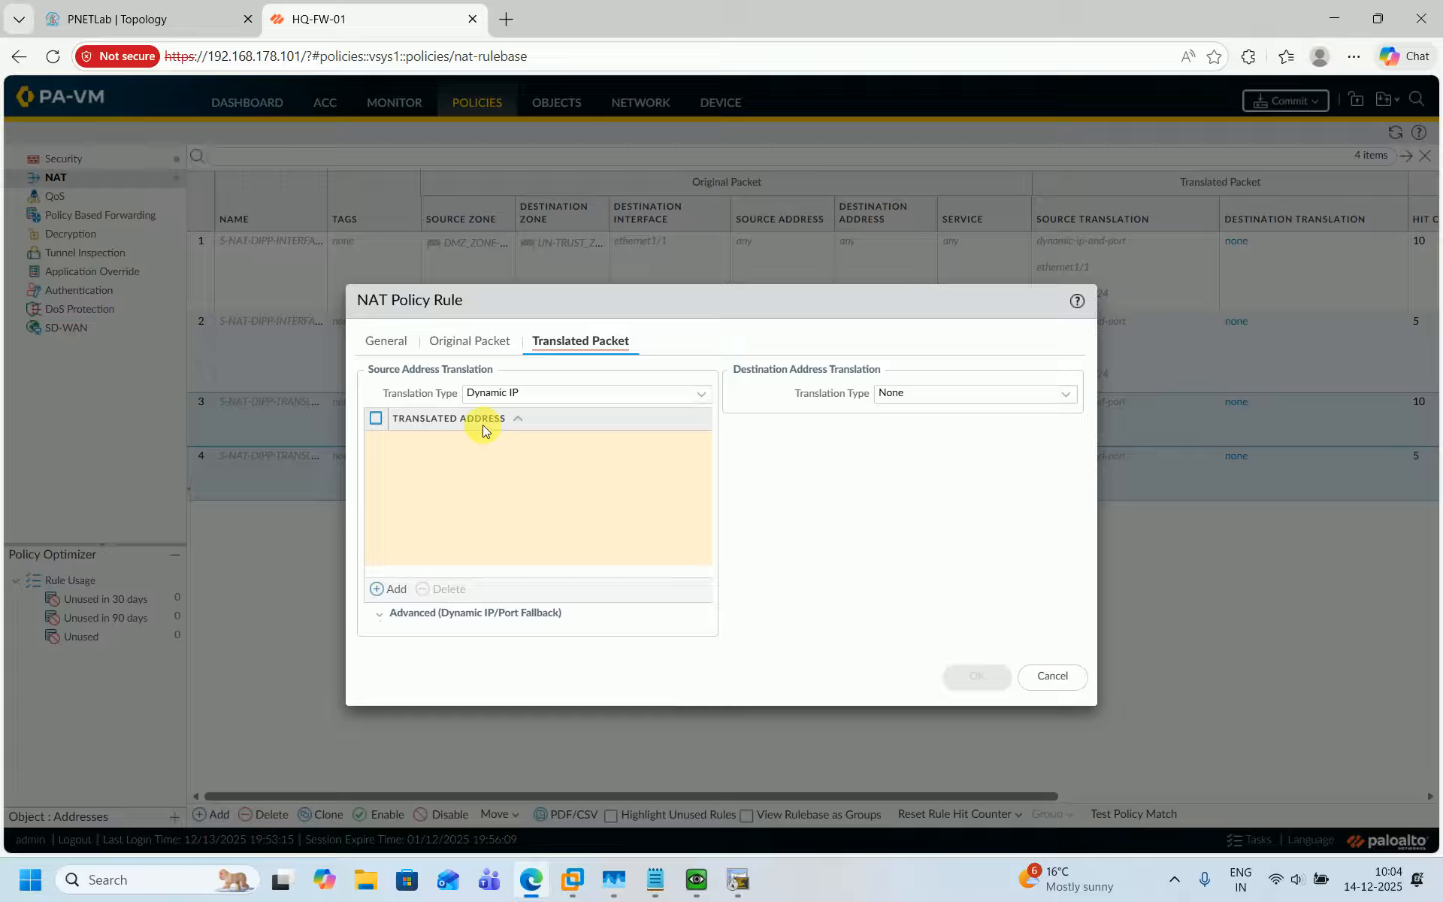
Add the translated address range 101.1.1.111-101.1.1.120 to the DMZ Dynamic IP rule.
left_click(396, 590)
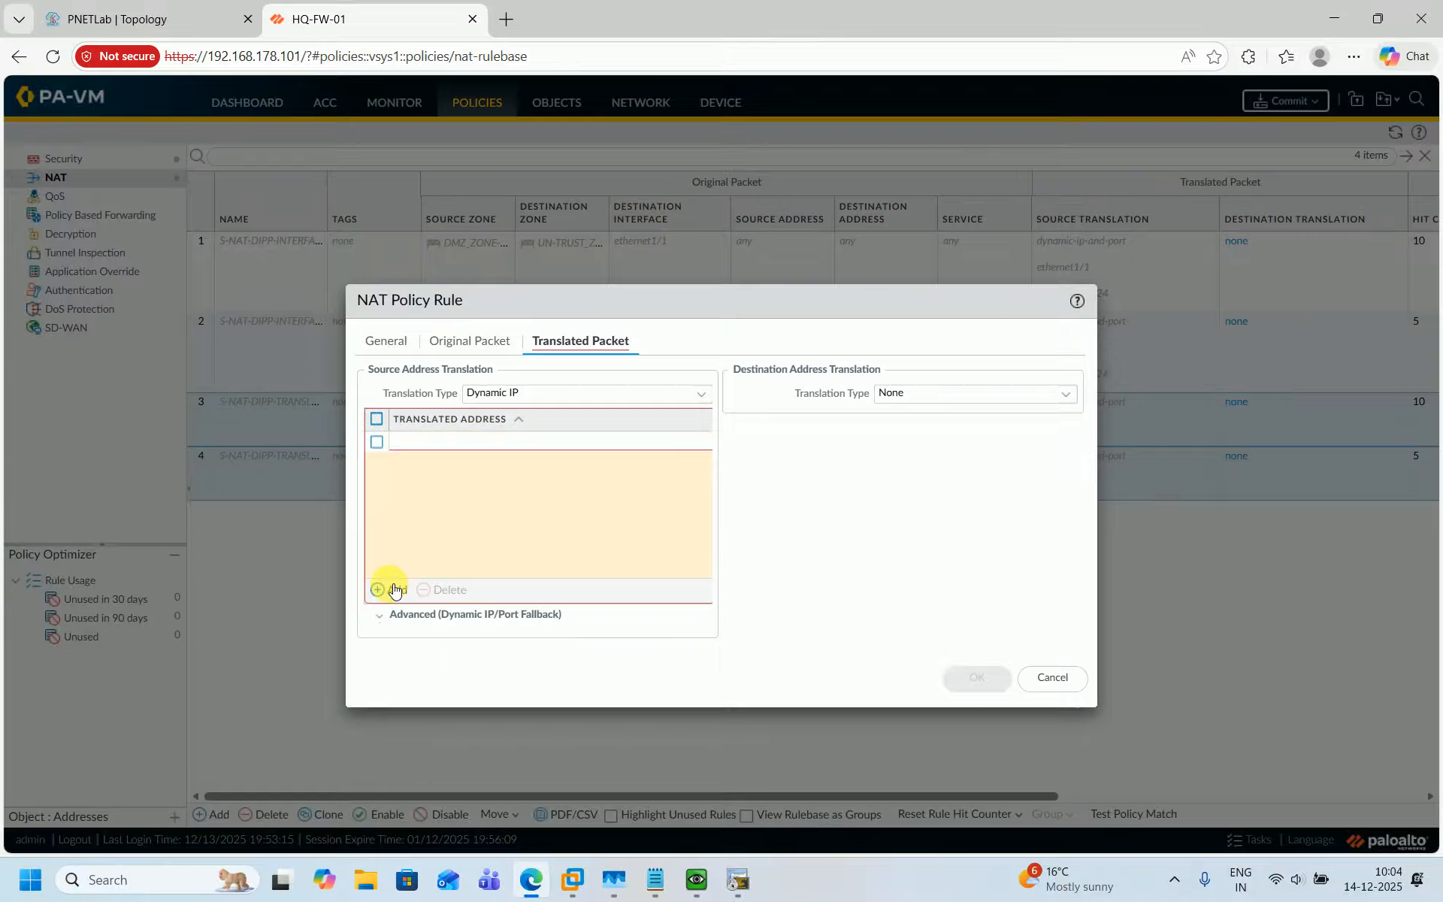
type("101")
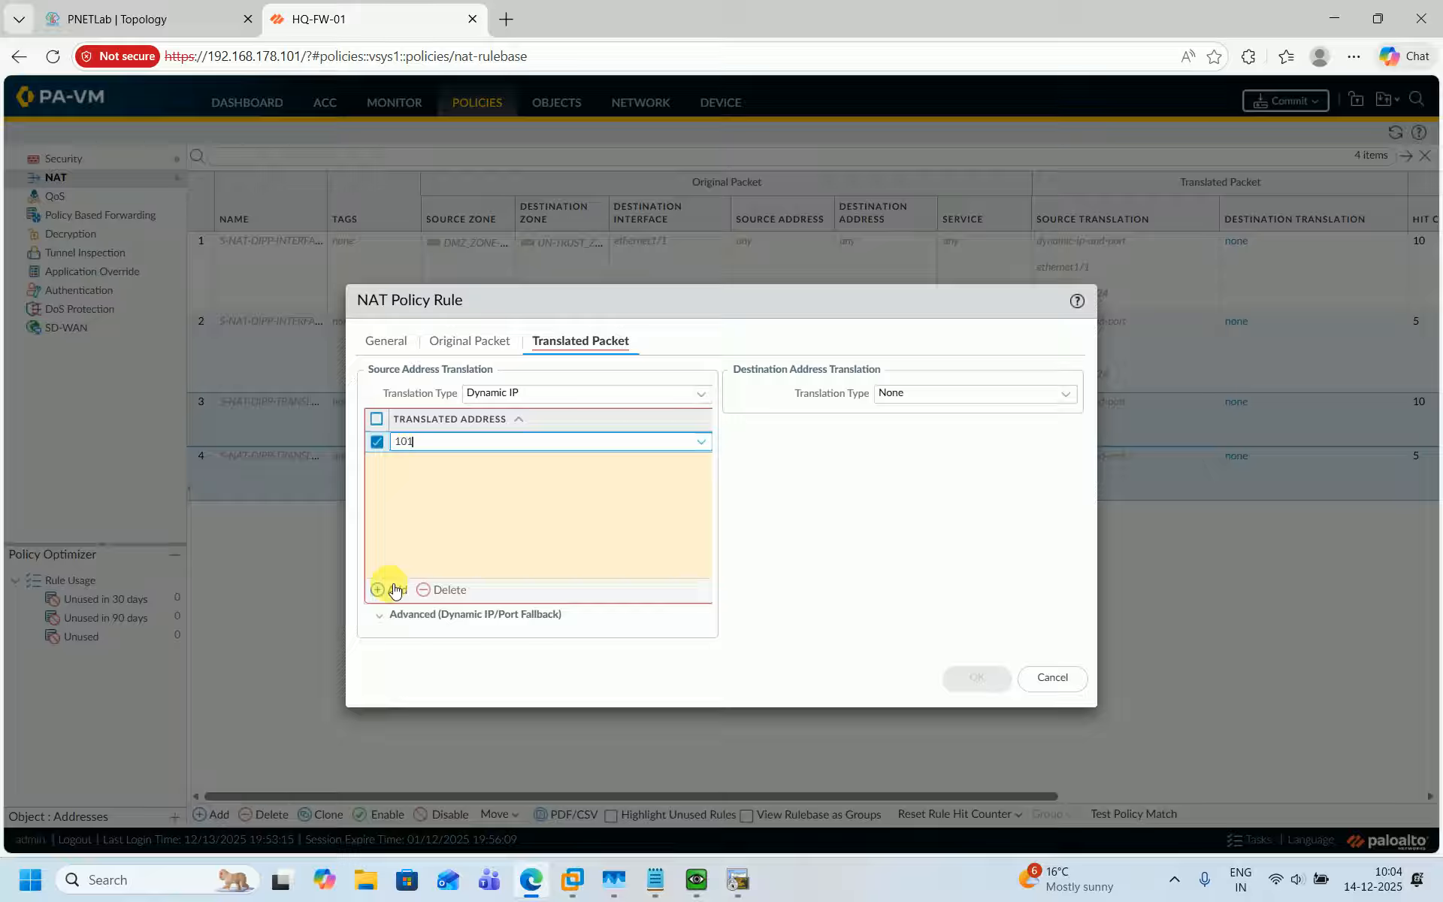
type(".1.1")
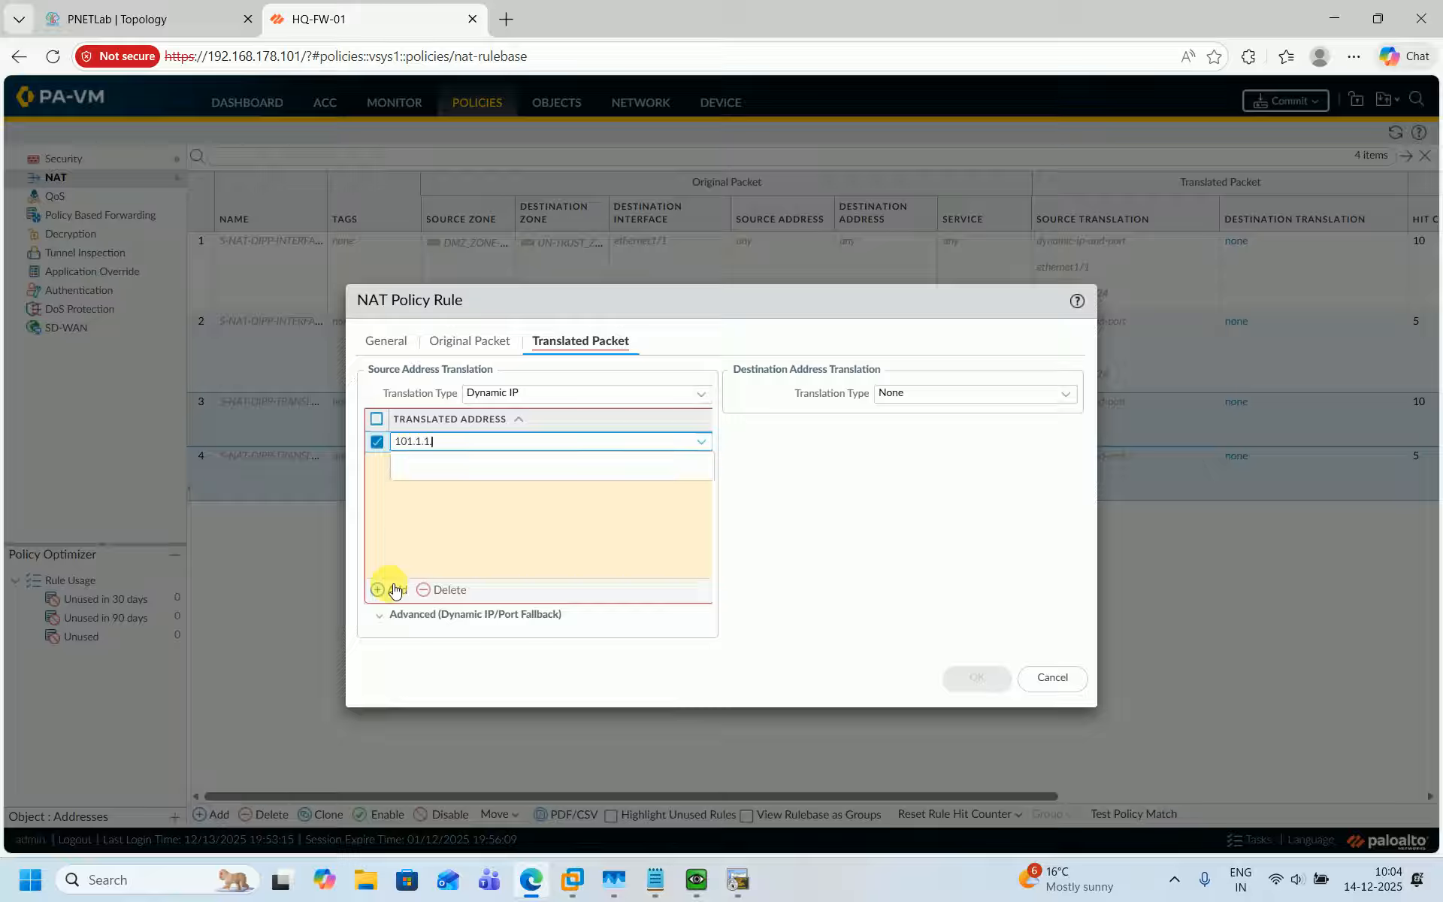
type(".111-101.1.1.120")
Compare the DMZ address range with the S-NAT notes and save the DMZ Dynamic IP rule.
left_click(657, 878)
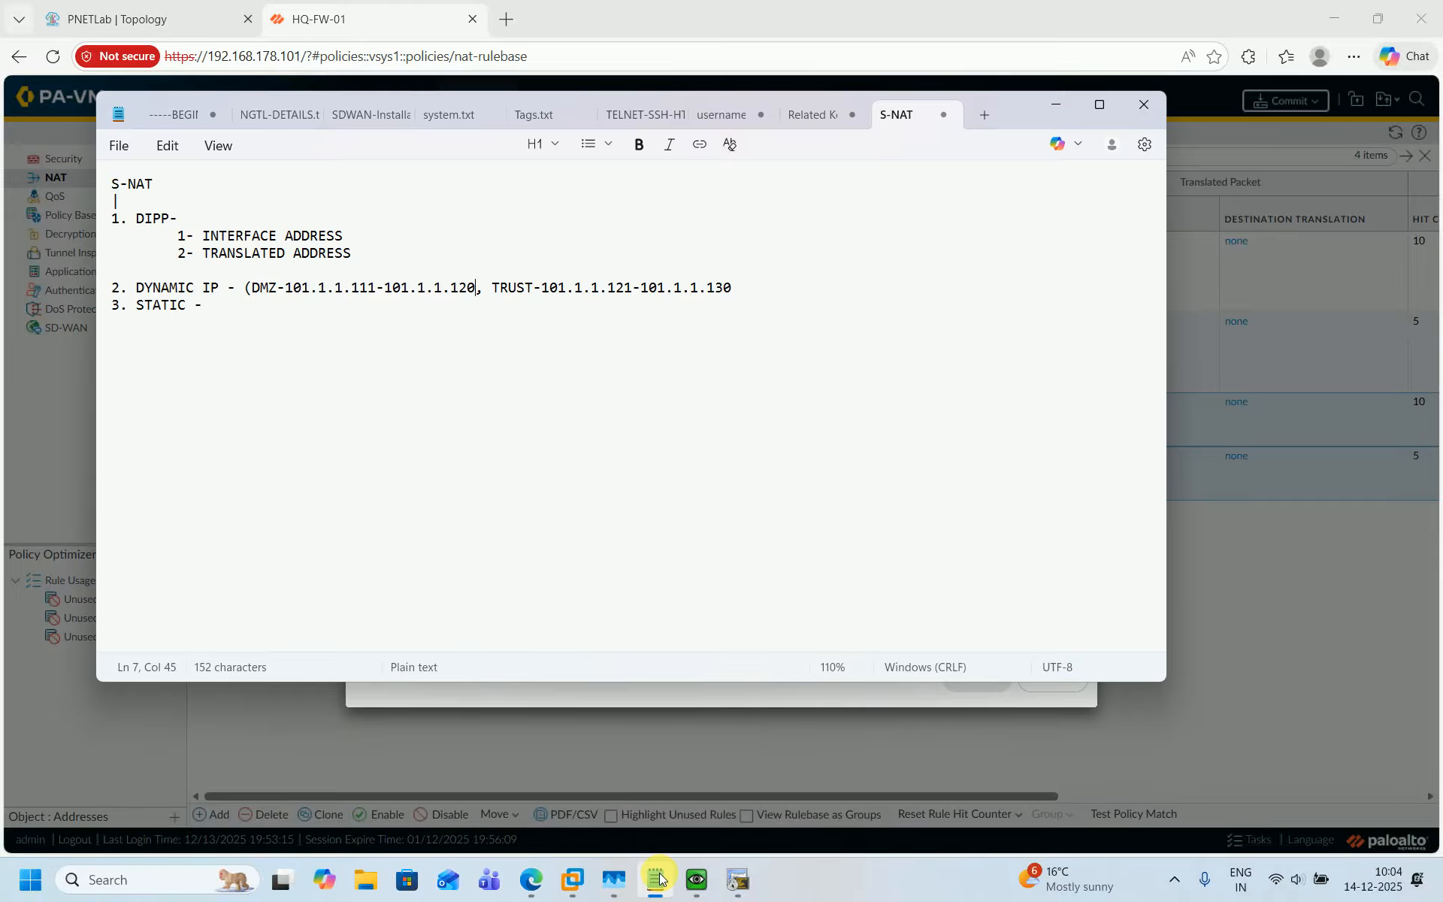
left_click(656, 878)
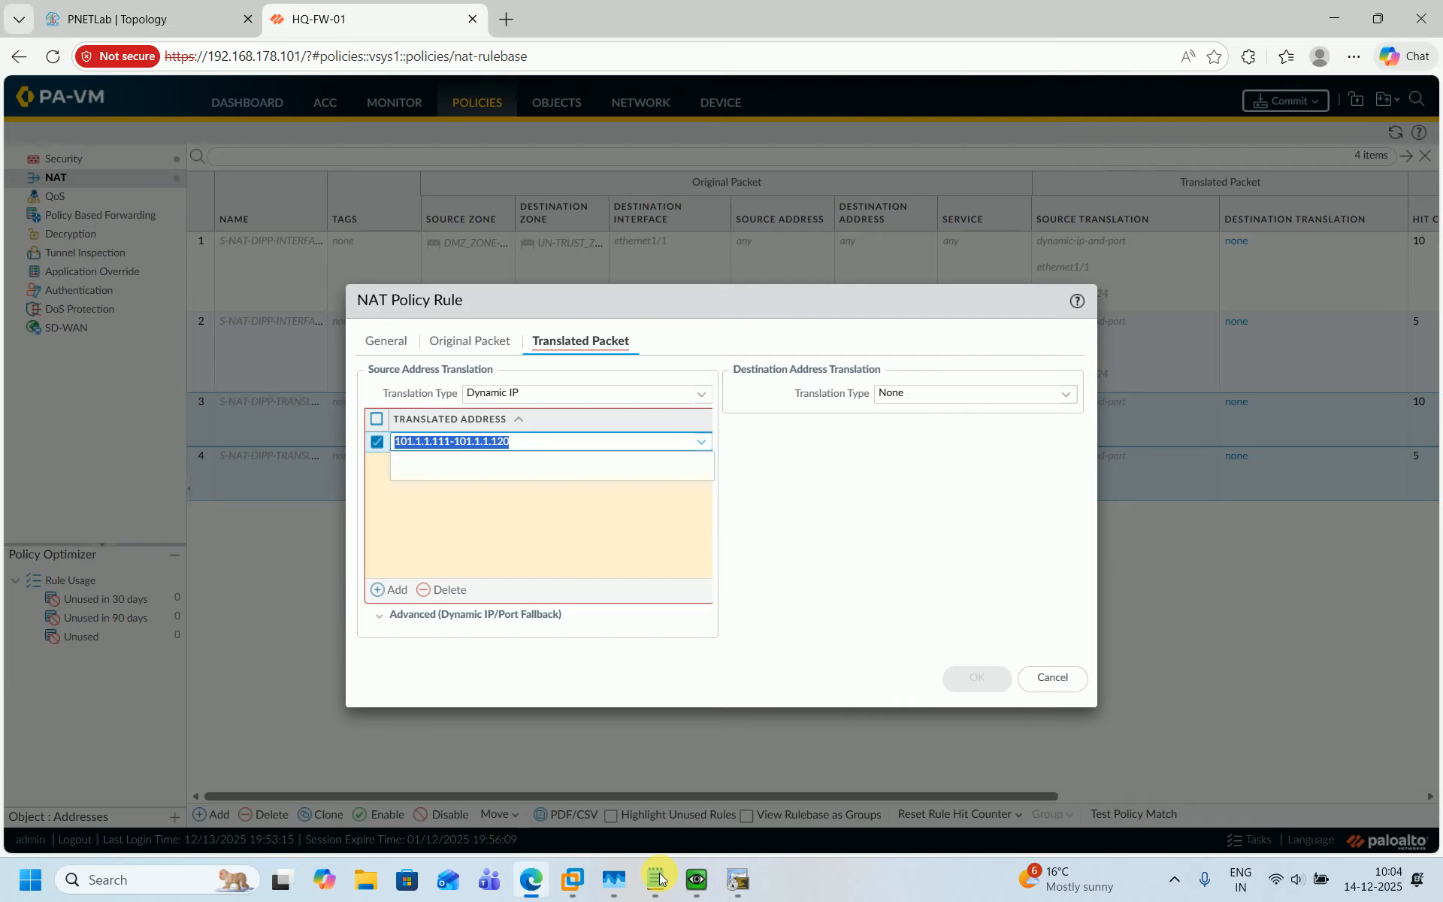
left_click(657, 878)
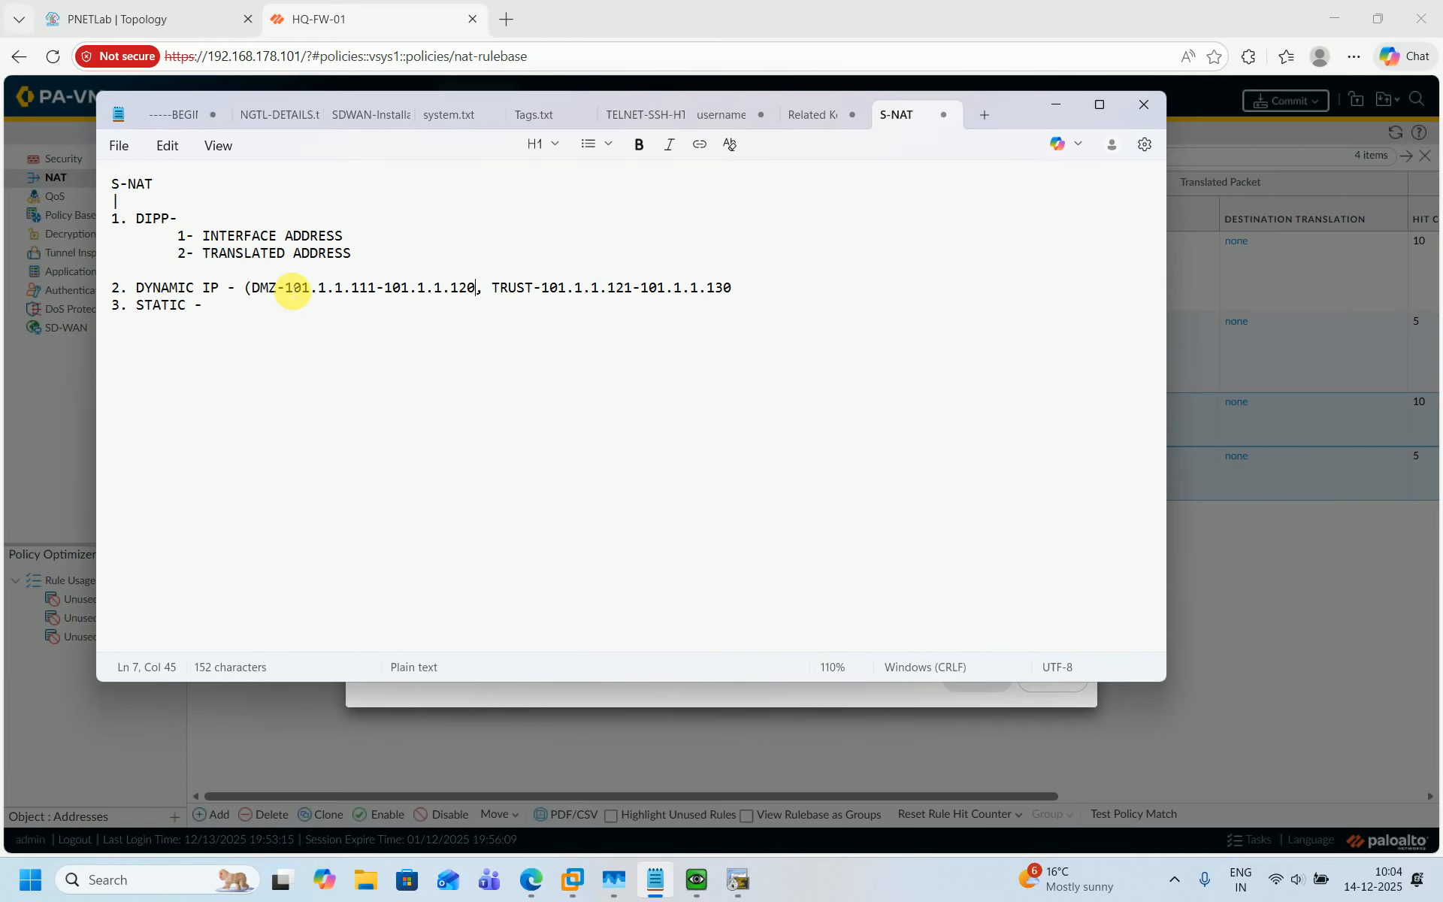
left_click(288, 291)
key("shift+Home")
left_click(475, 287, "shift")
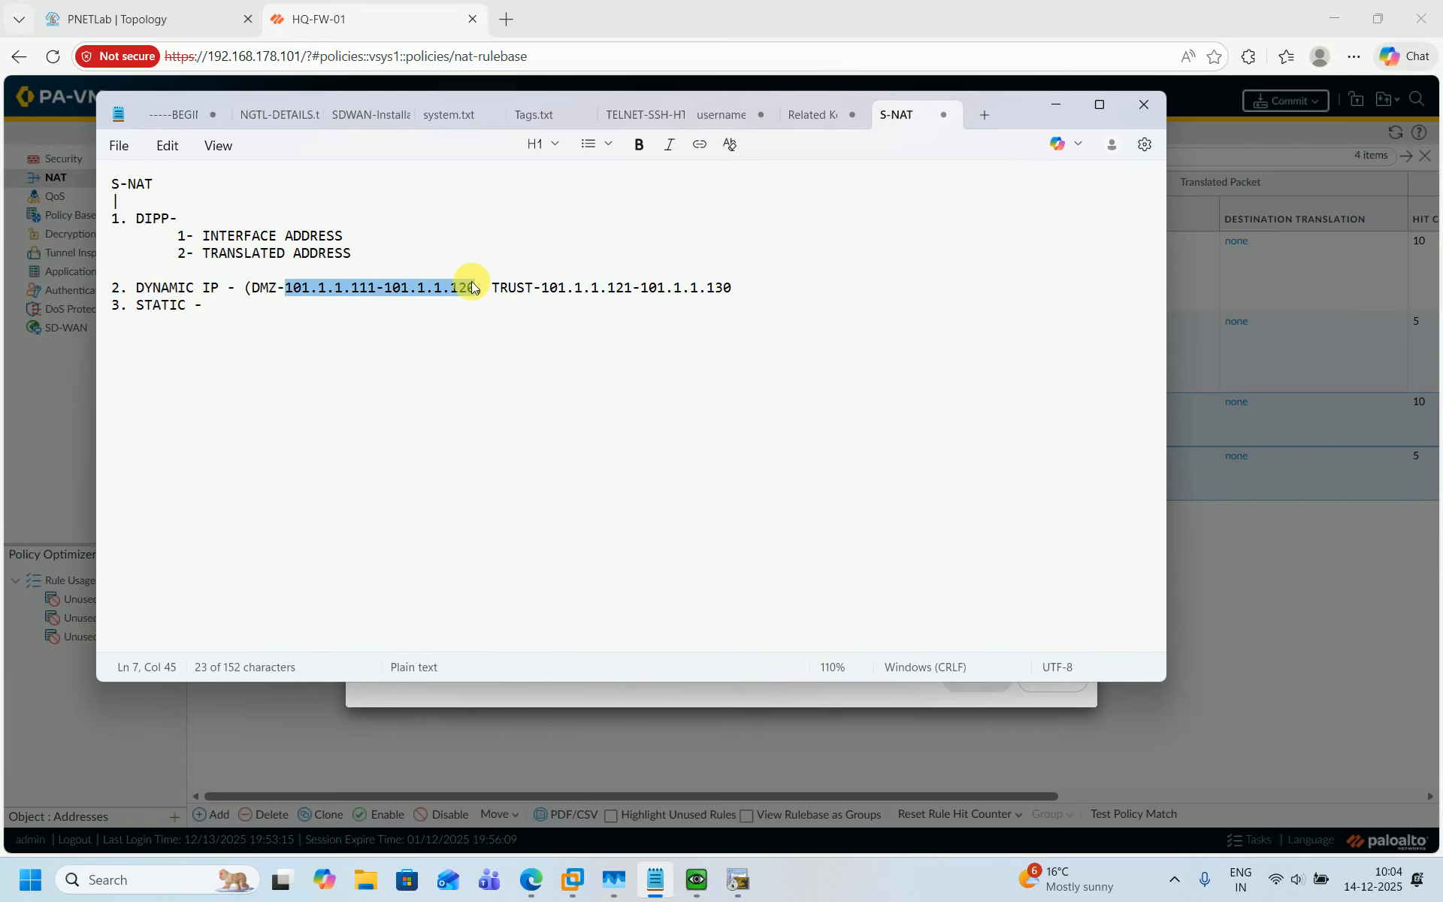
left_click(1055, 113)
left_click(512, 522)
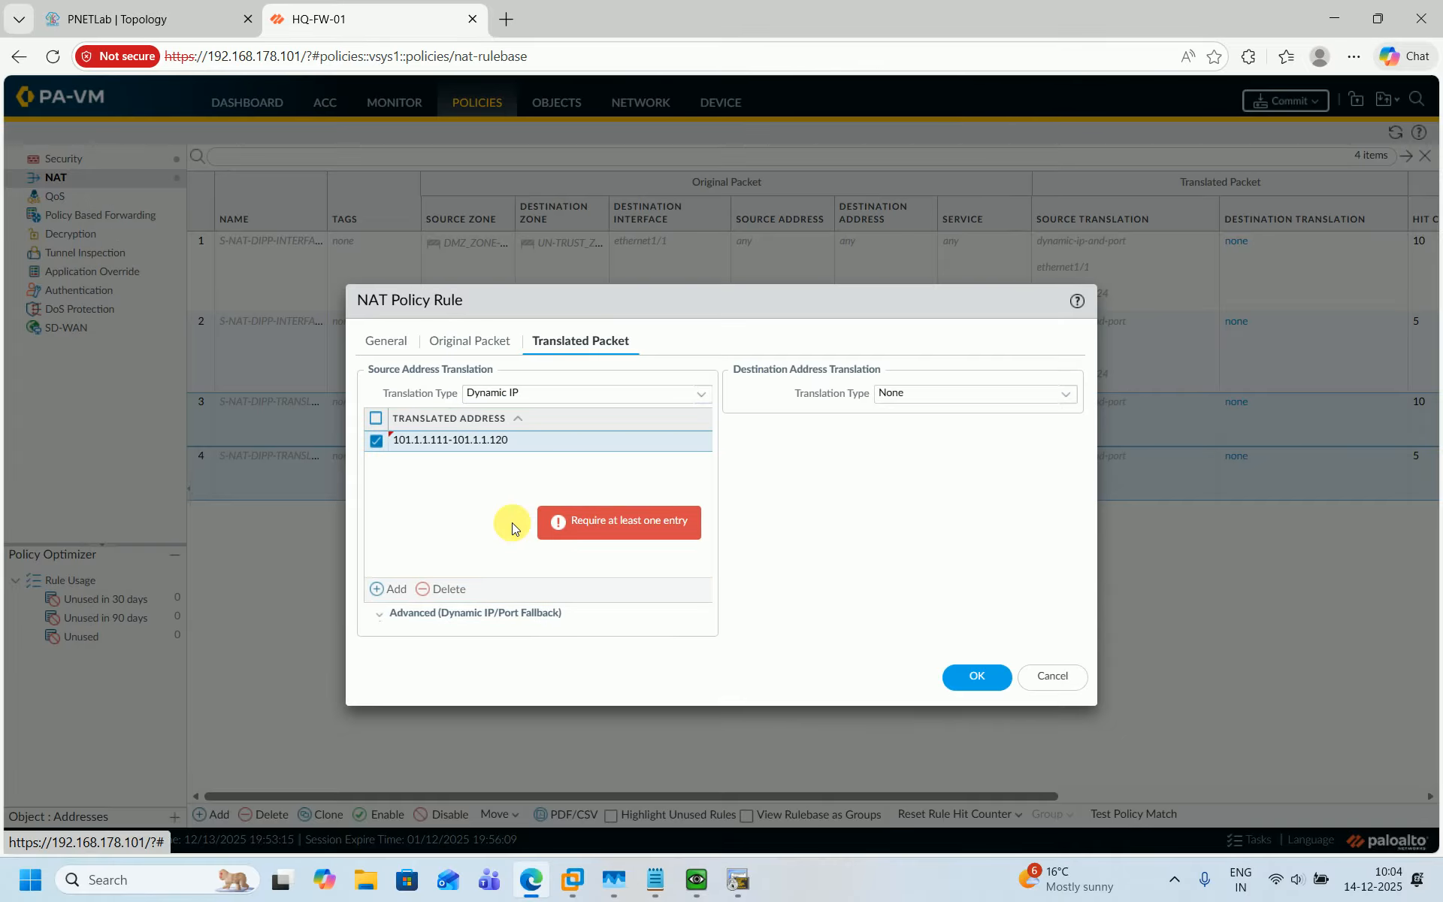
left_click(967, 684)
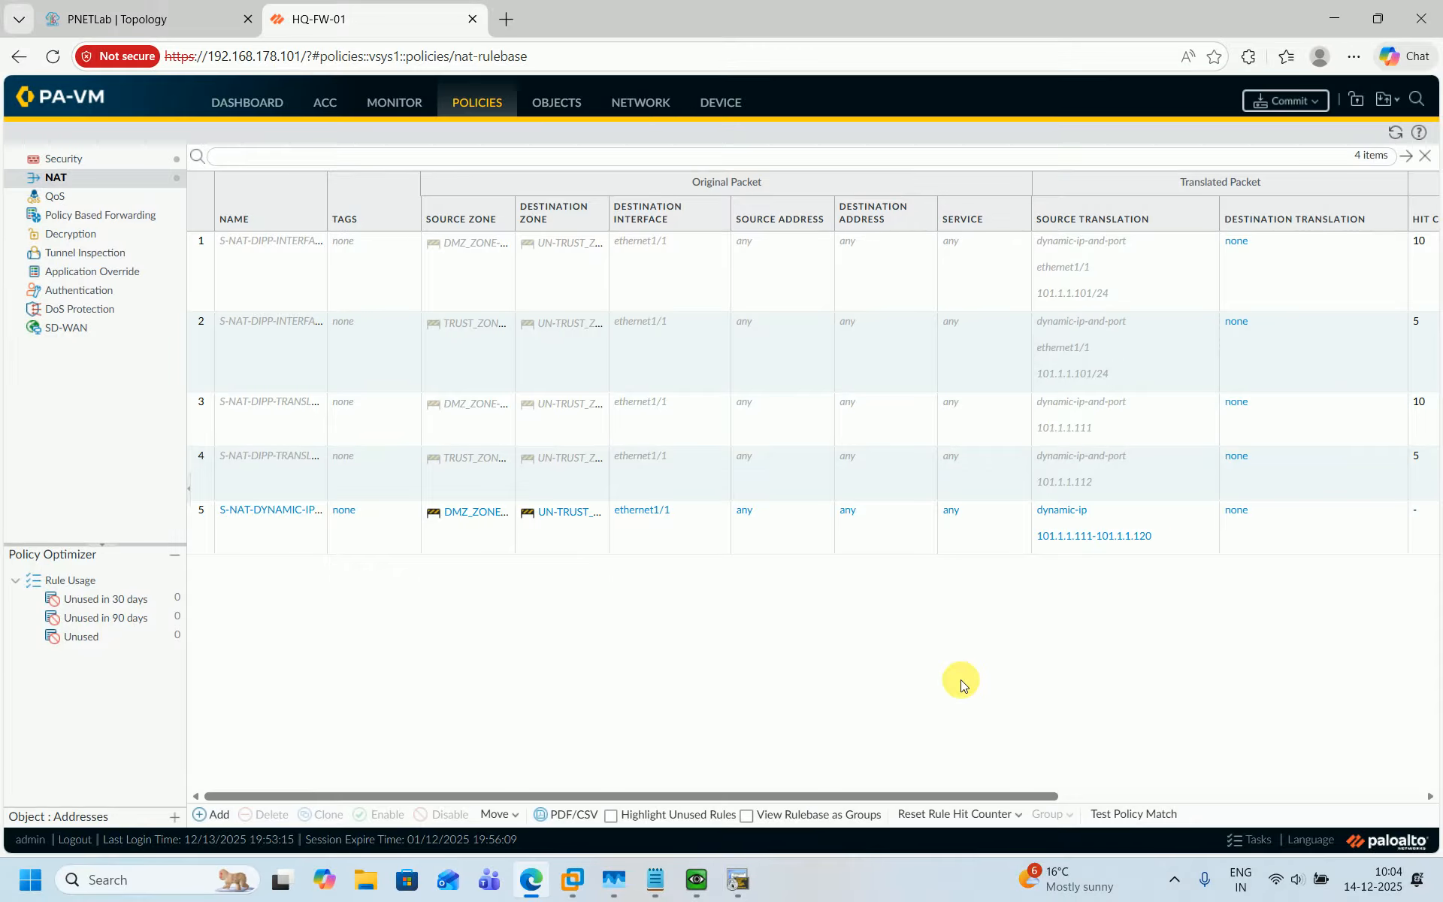
Clone the DMZ Dynamic IP rule, placing the copy after the original rule.
left_click(261, 534)
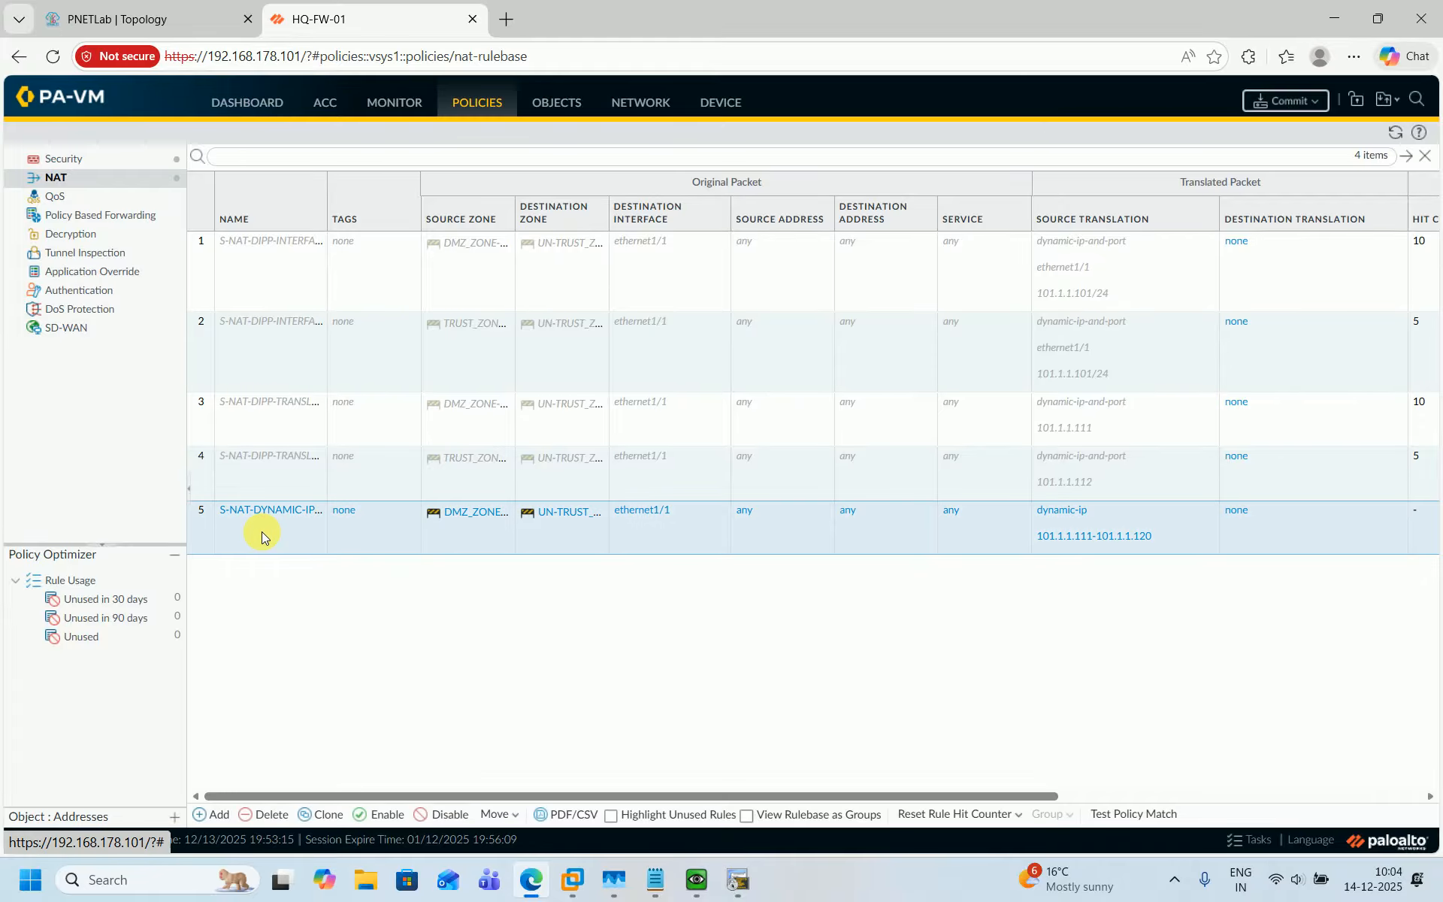
left_click(329, 815)
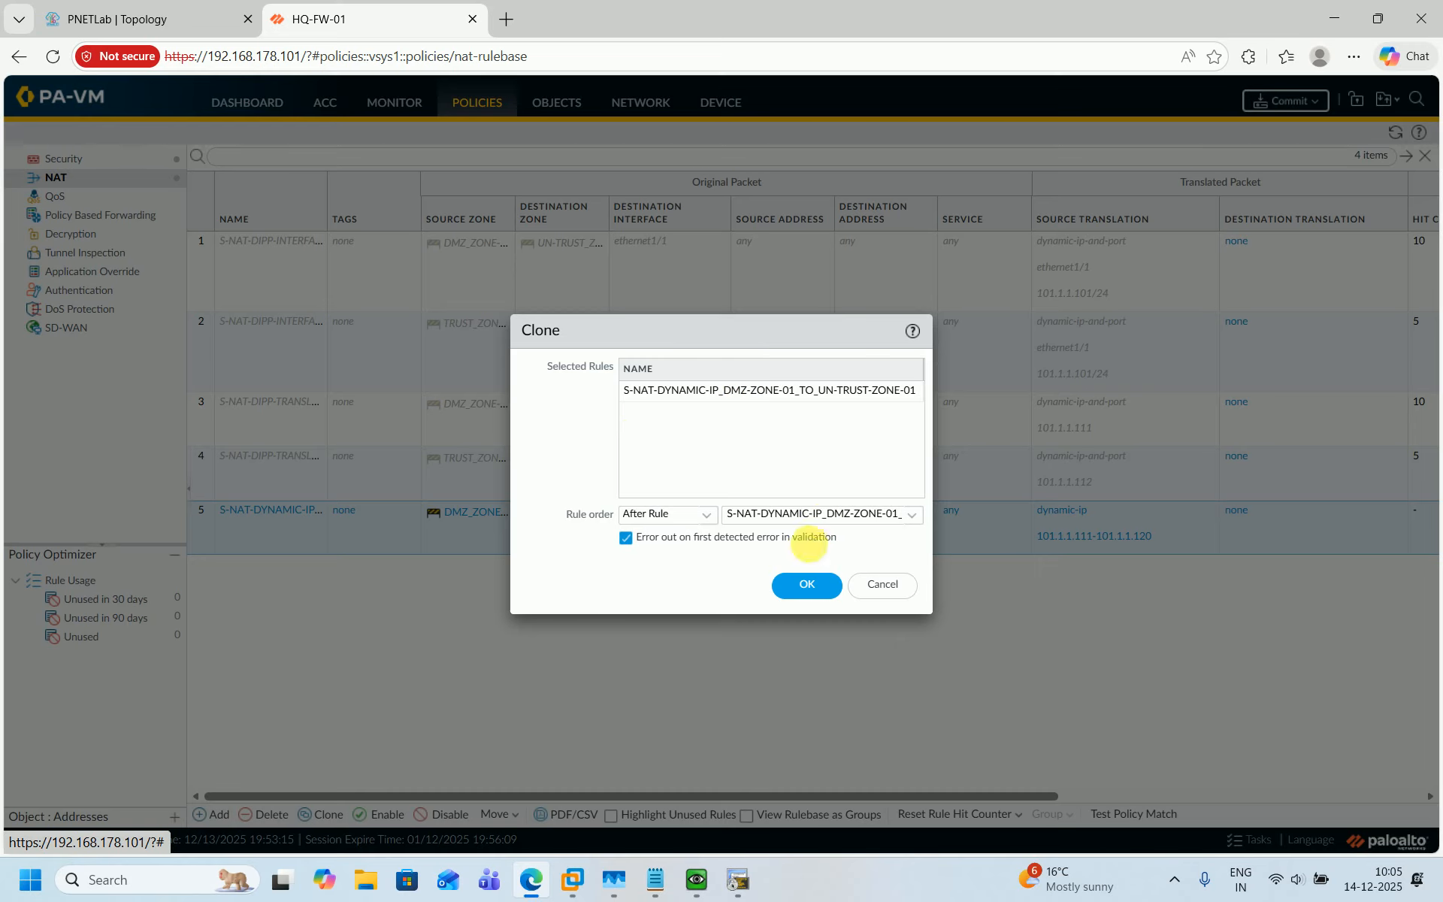
left_click(807, 584)
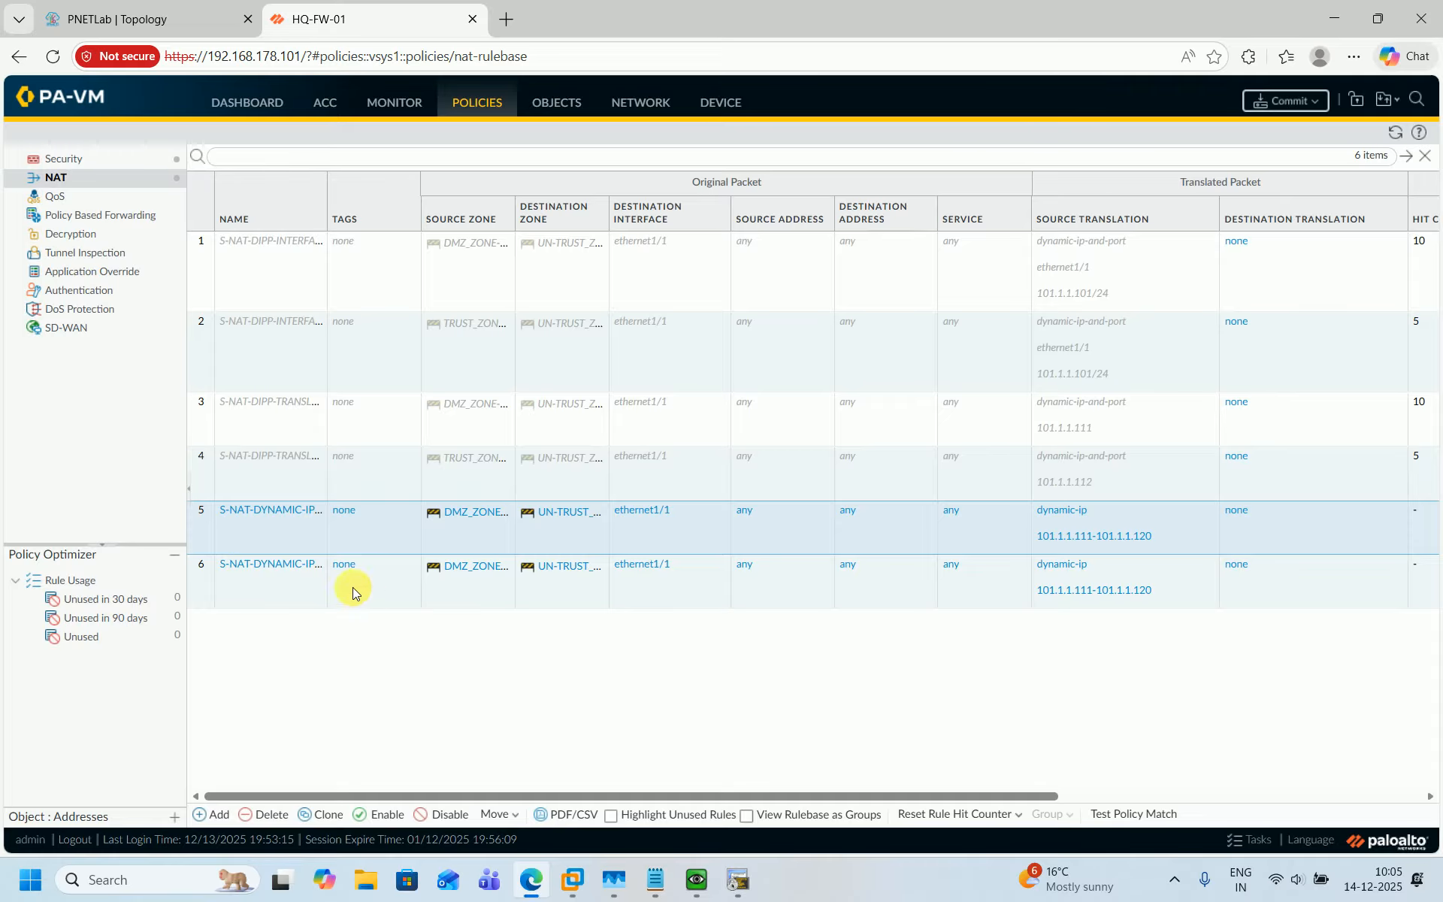
Rename the cloned rule to S-NAT-DYNAMIC-IP_TRUST-ZONE-01_TO_UN-TRUST-ZONE-01.
left_click(282, 565)
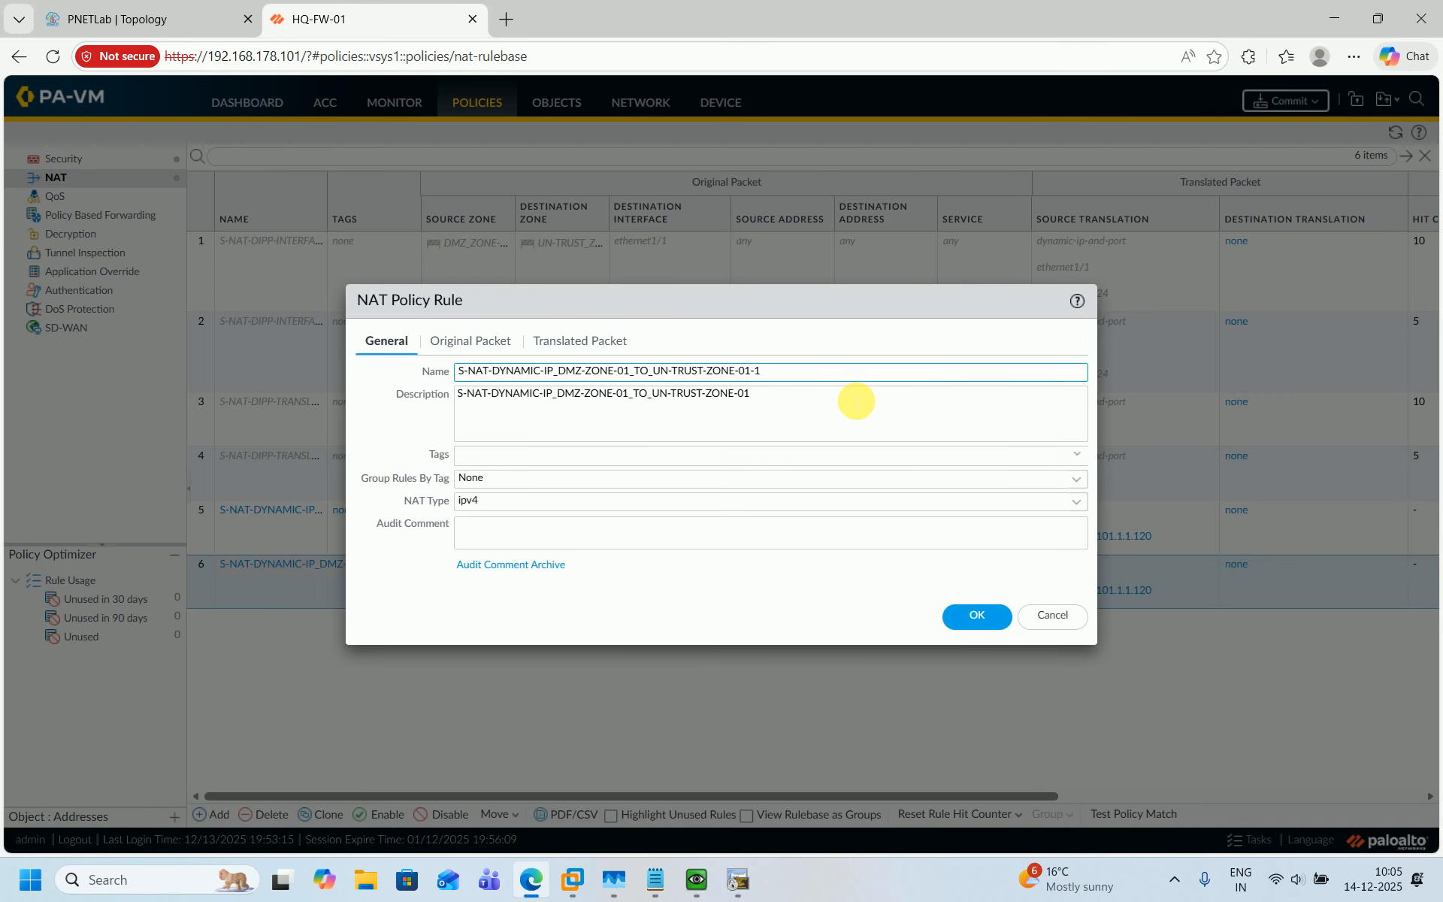
key("BackSpace")
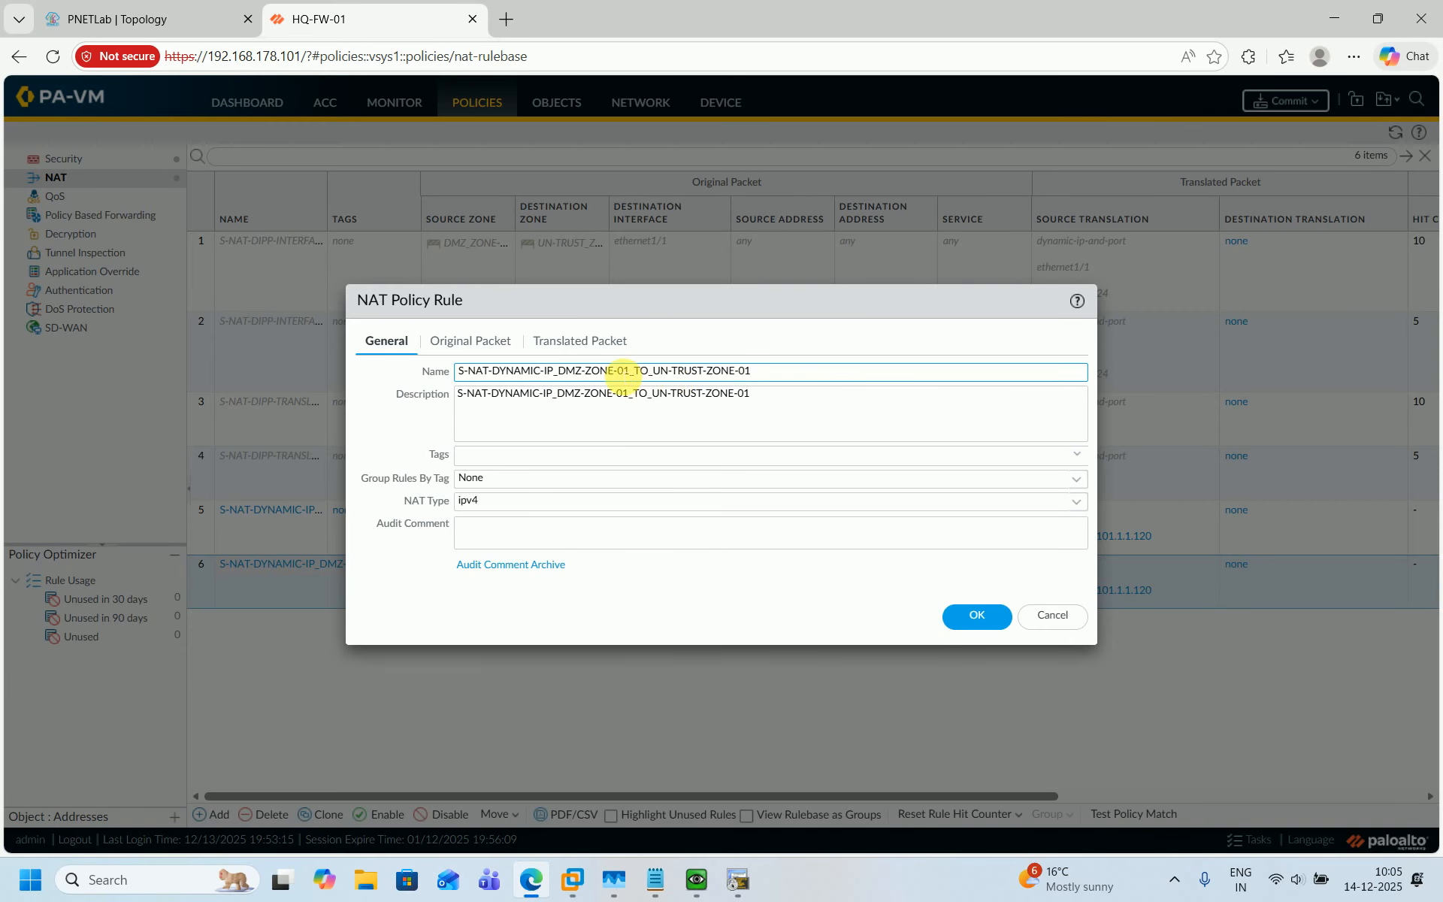
left_click(584, 374)
key("BackSpace")
key("BackSpace")
key("BackSpace")
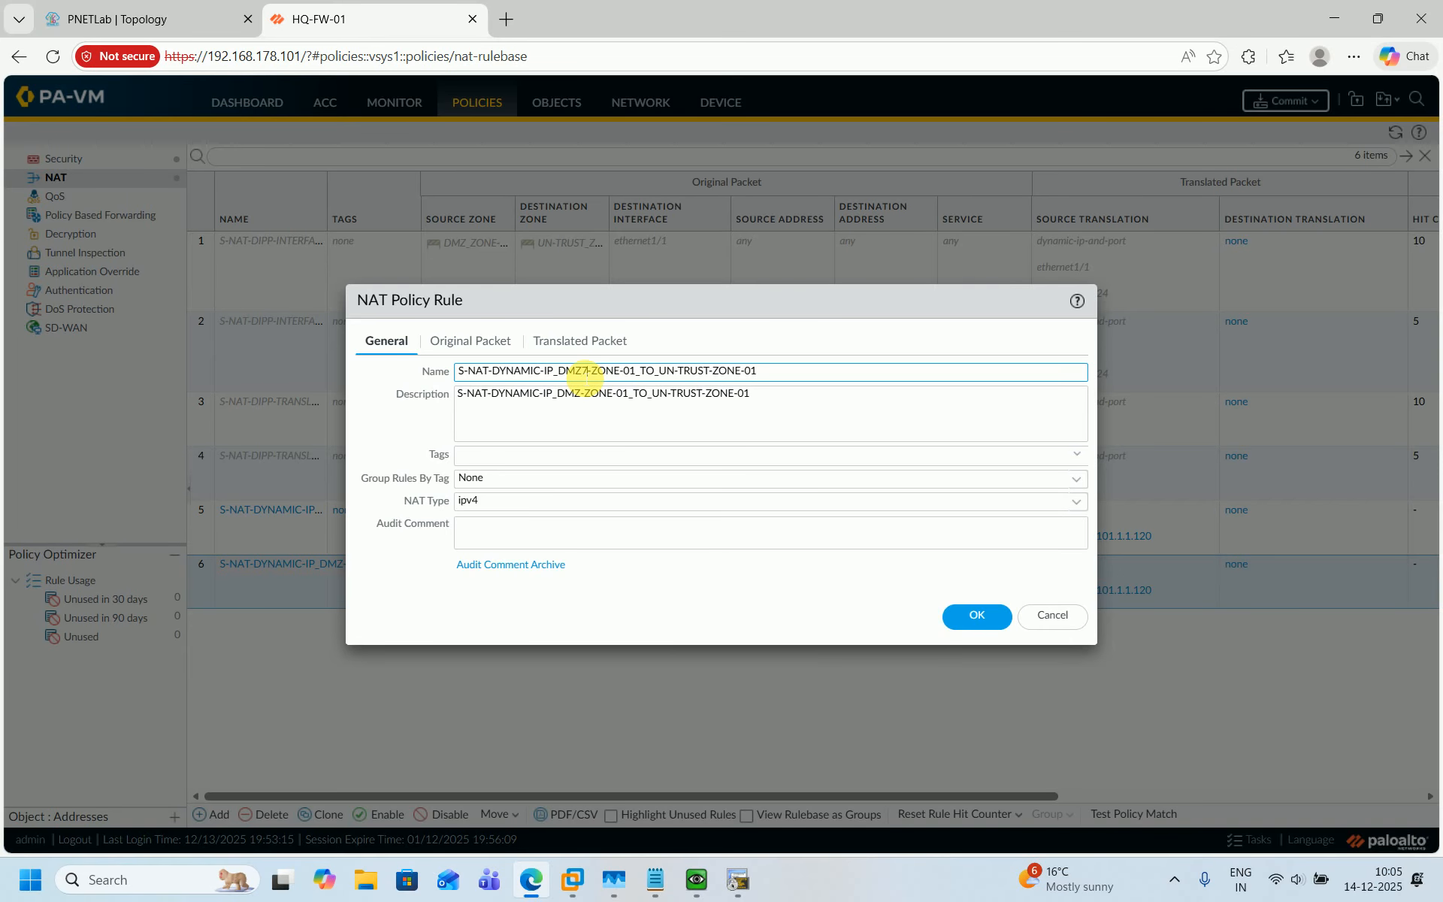
key("BackSpace")
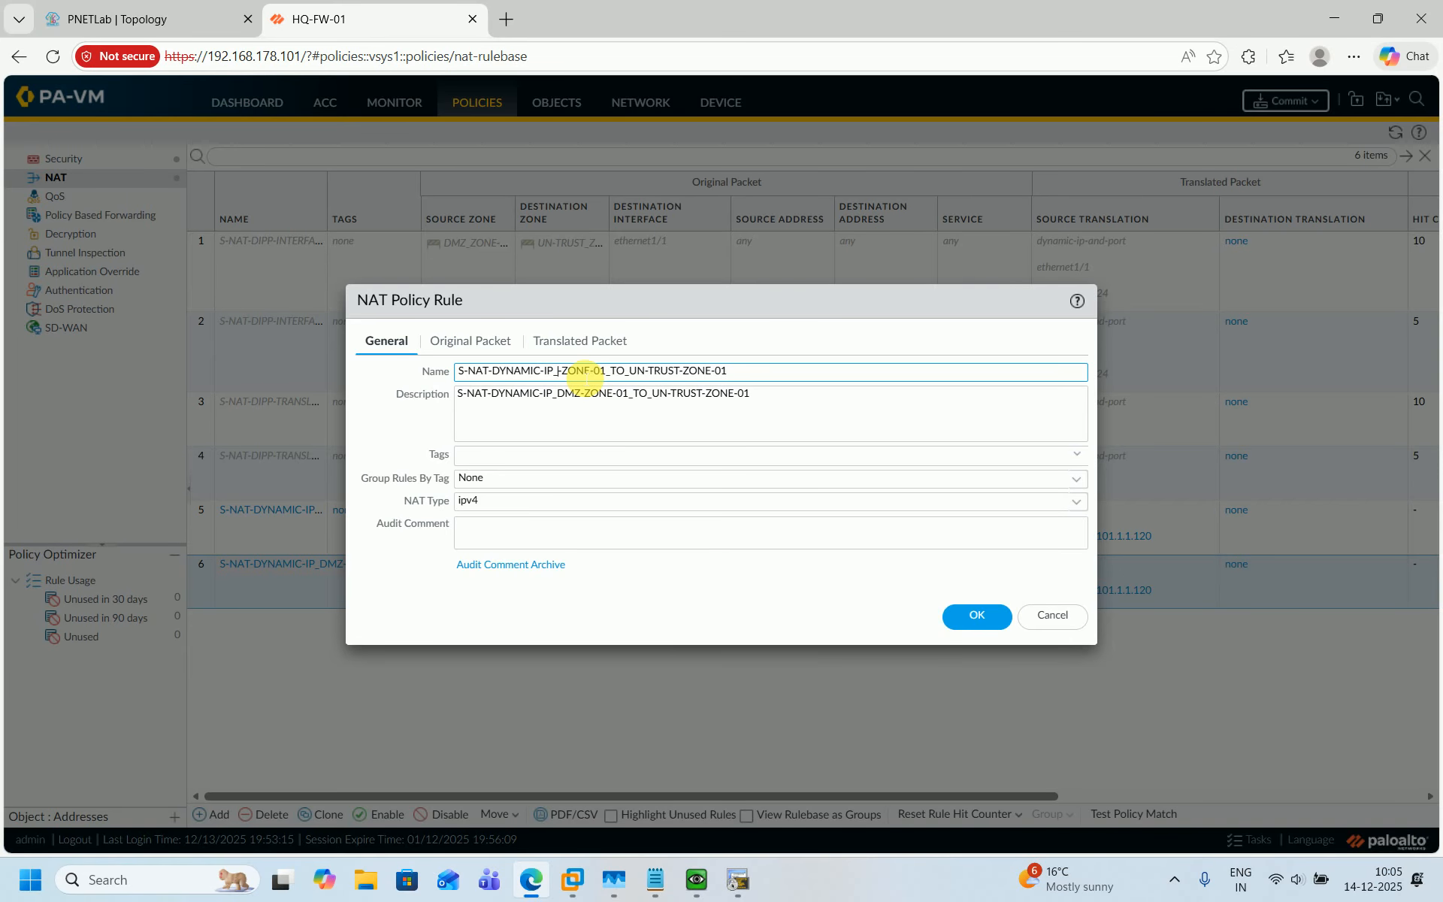
type("TRU")
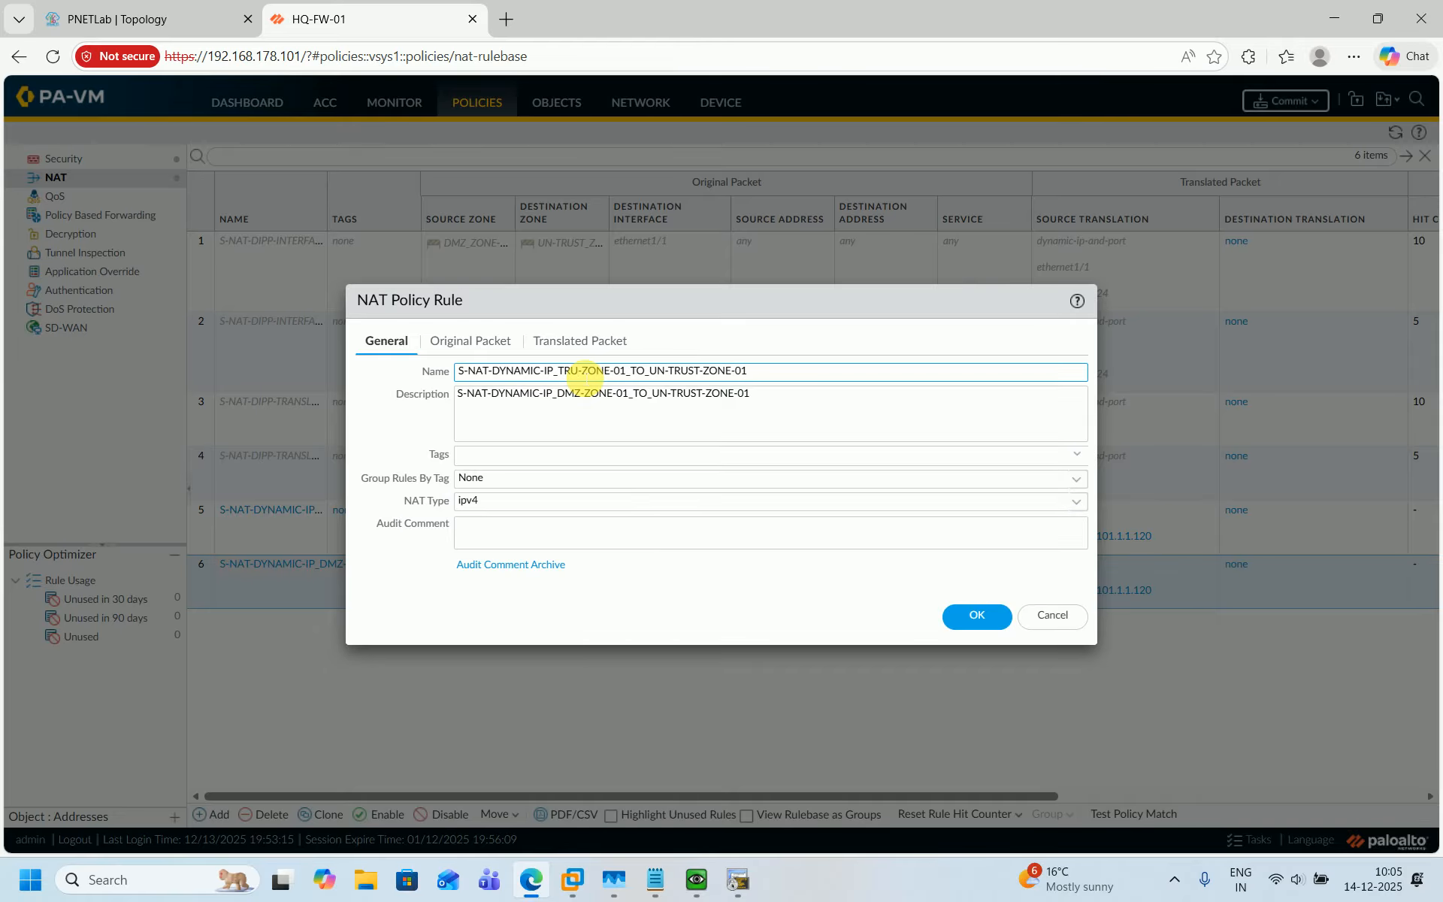
type("ST")
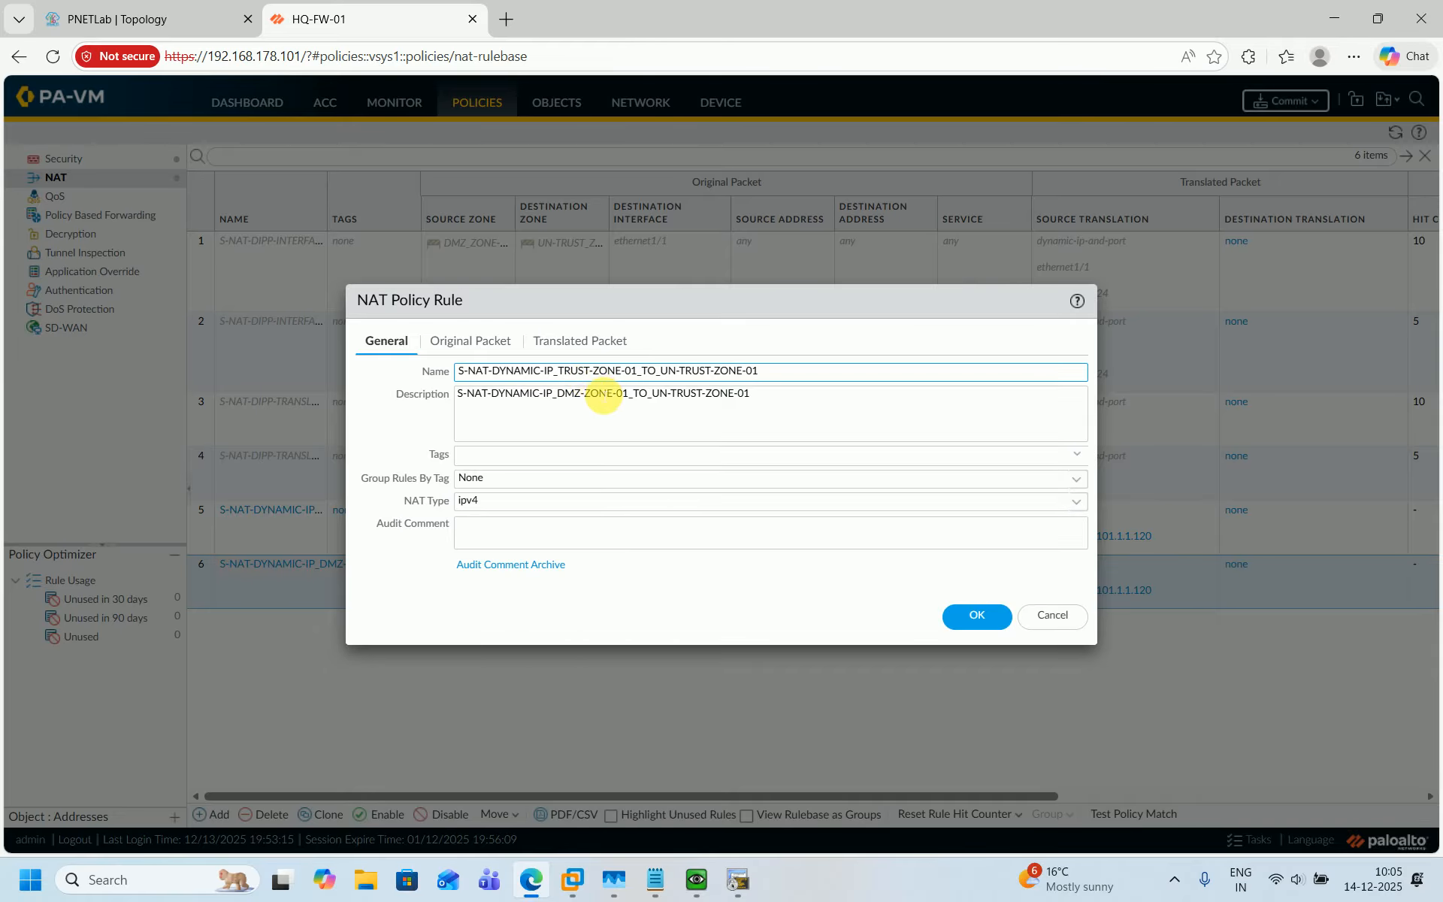
Change the cloned rule's description to S-NAT-DYNAMIC-IP_TRUST-ZONE-01_TO_UN-TRUST-ZONE-01.
left_click(590, 398)
key("BackSpace")
key("BackSpace")
key("BackSpace")
key("BackSpace")
key("BackSpace")
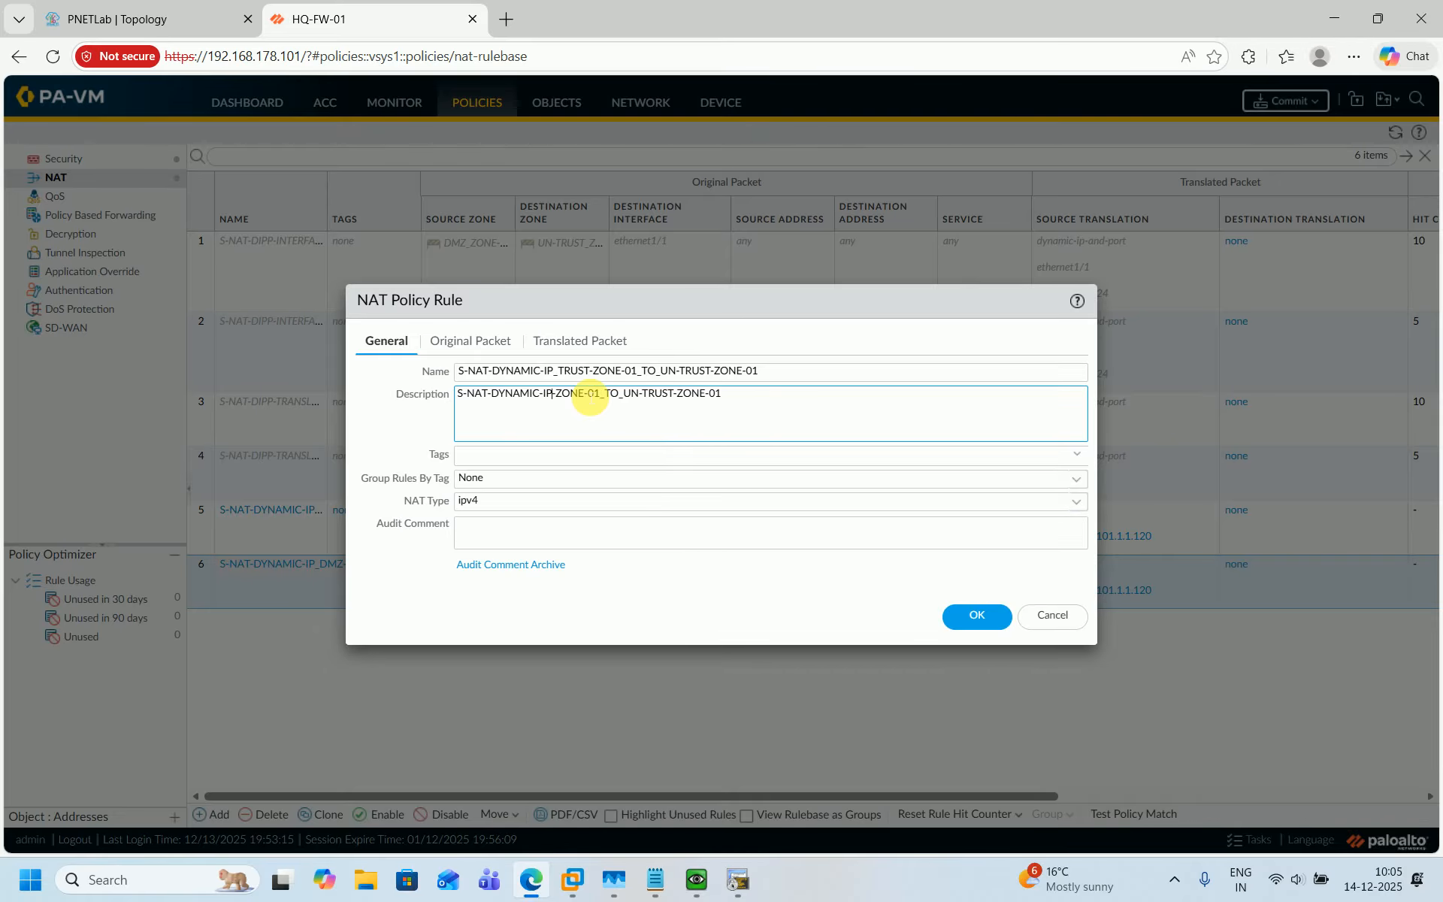
type("_TRUST")
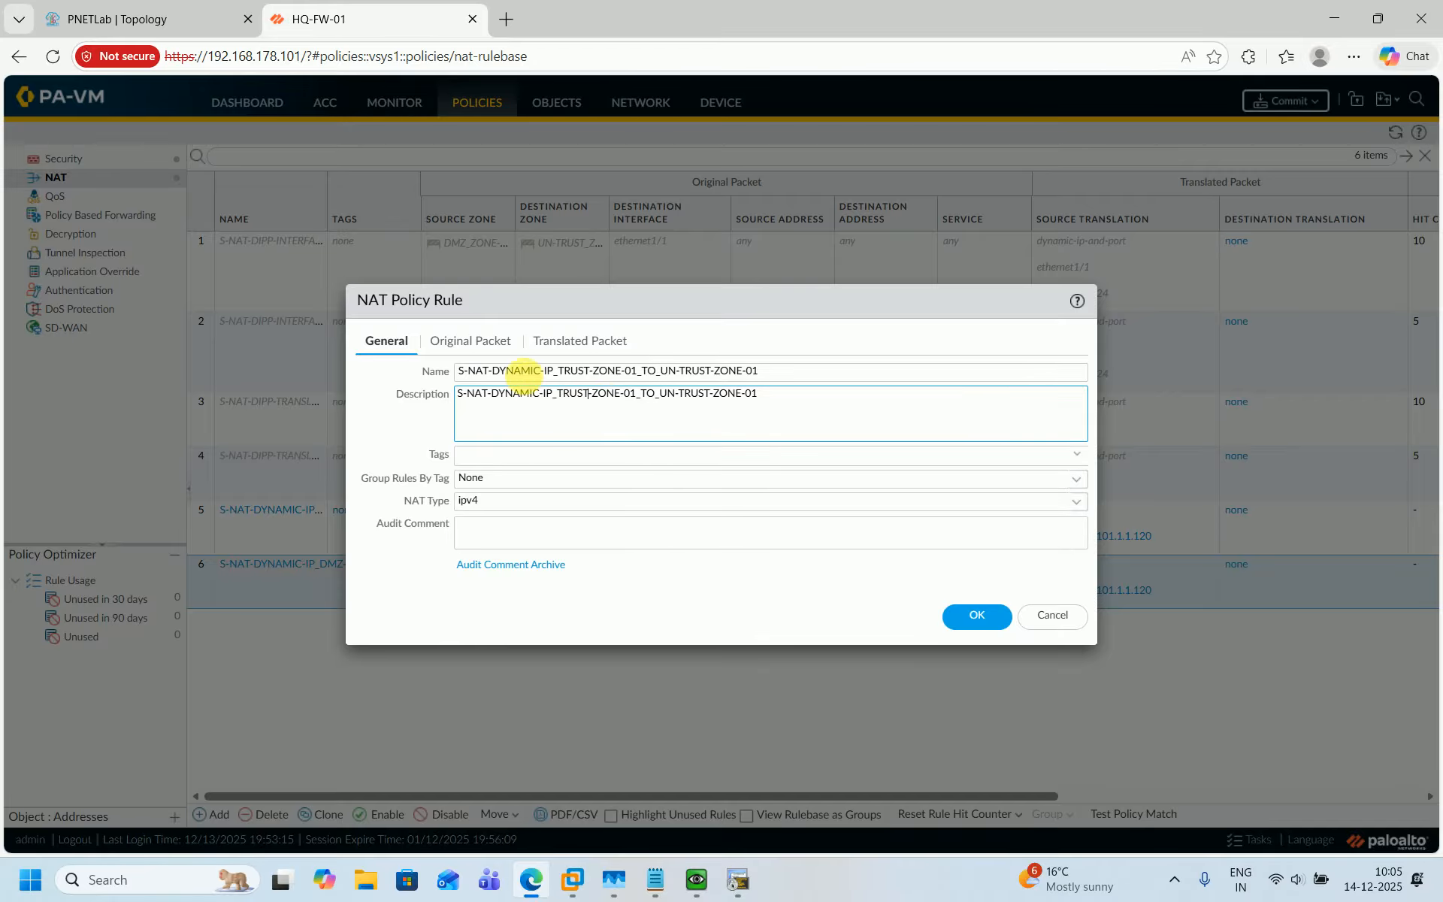
Replace the cloned rule's source zone DMZ_ZONE-01 with TRUST_ZONE-01.
left_click(481, 341)
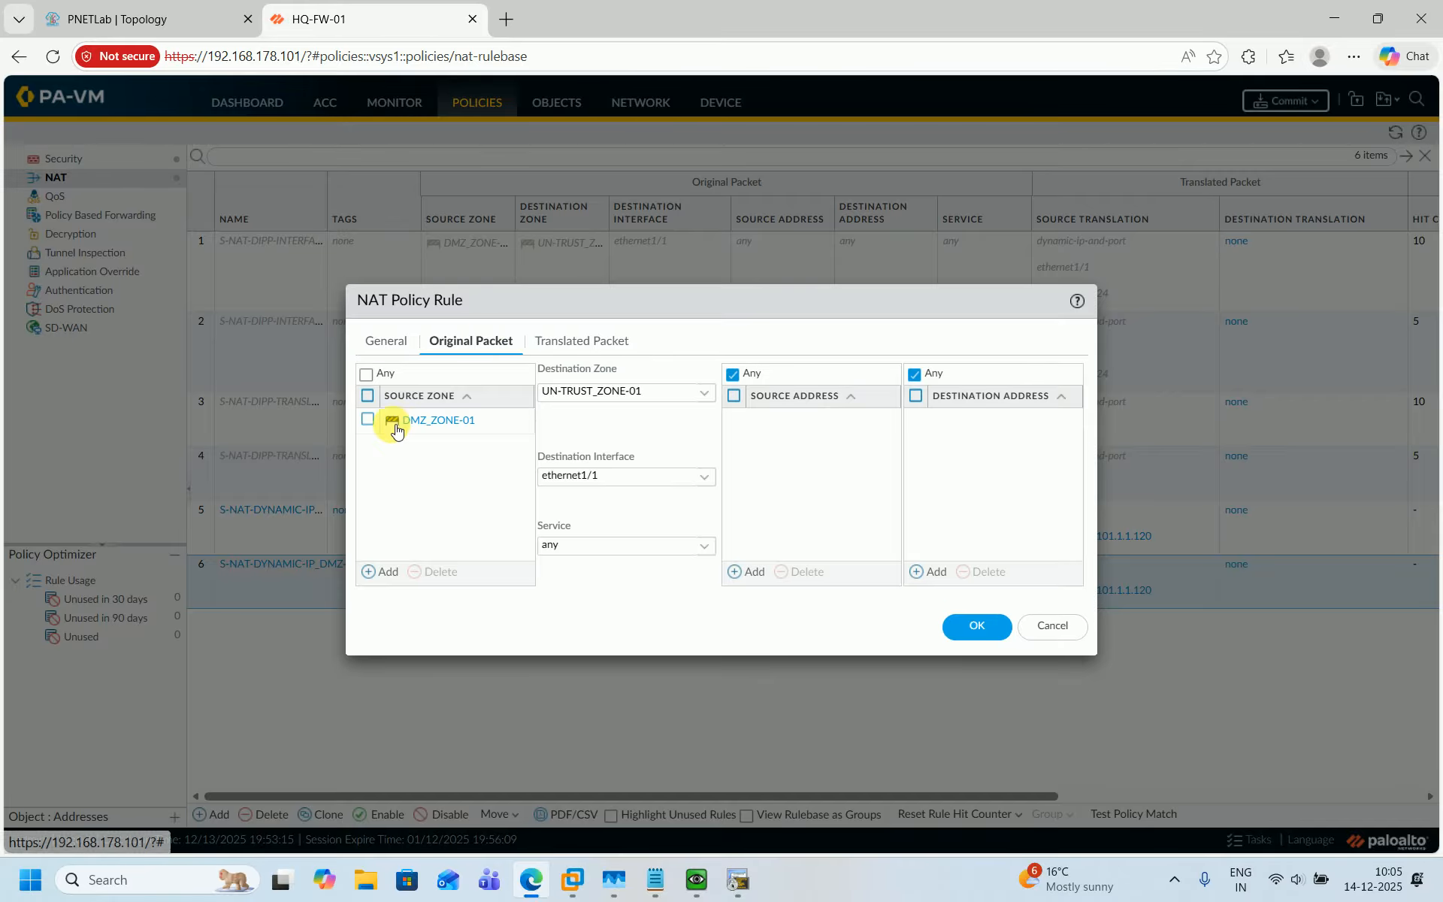
left_click(368, 420)
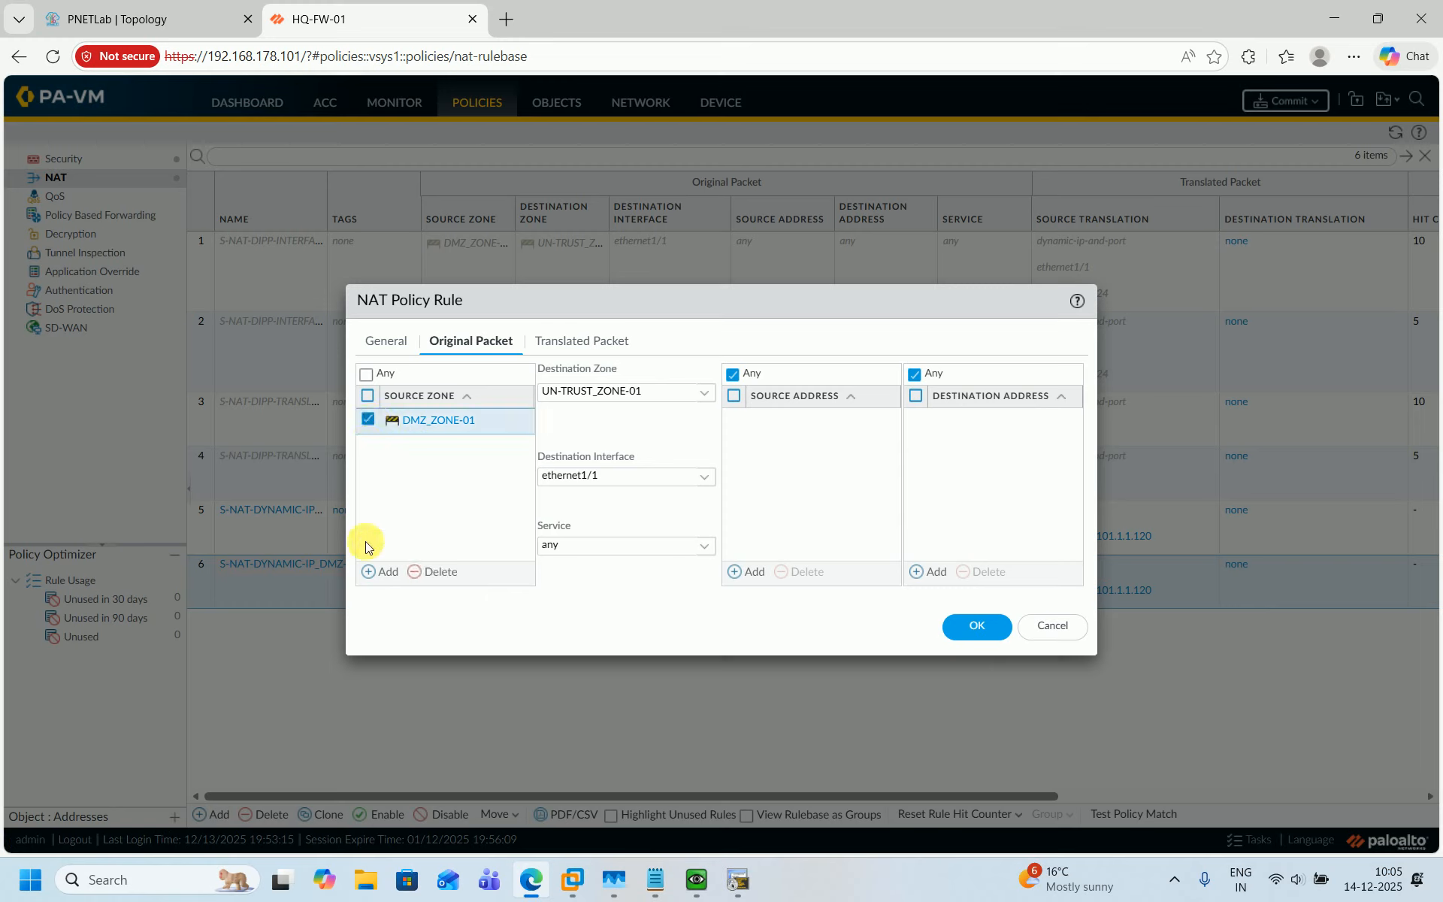
left_click(413, 572)
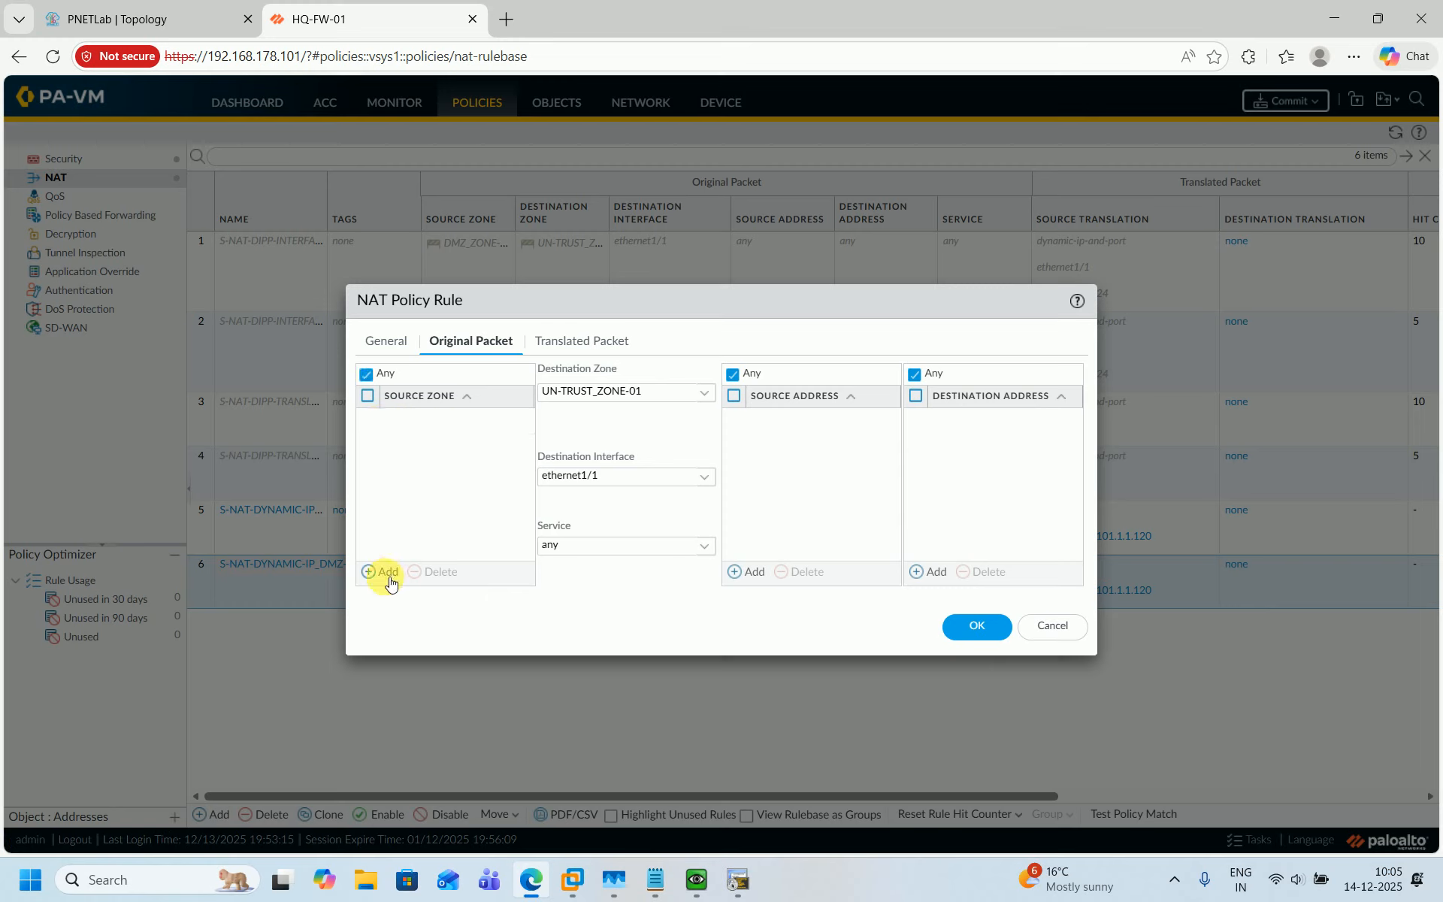
left_click(387, 573)
left_click(418, 468)
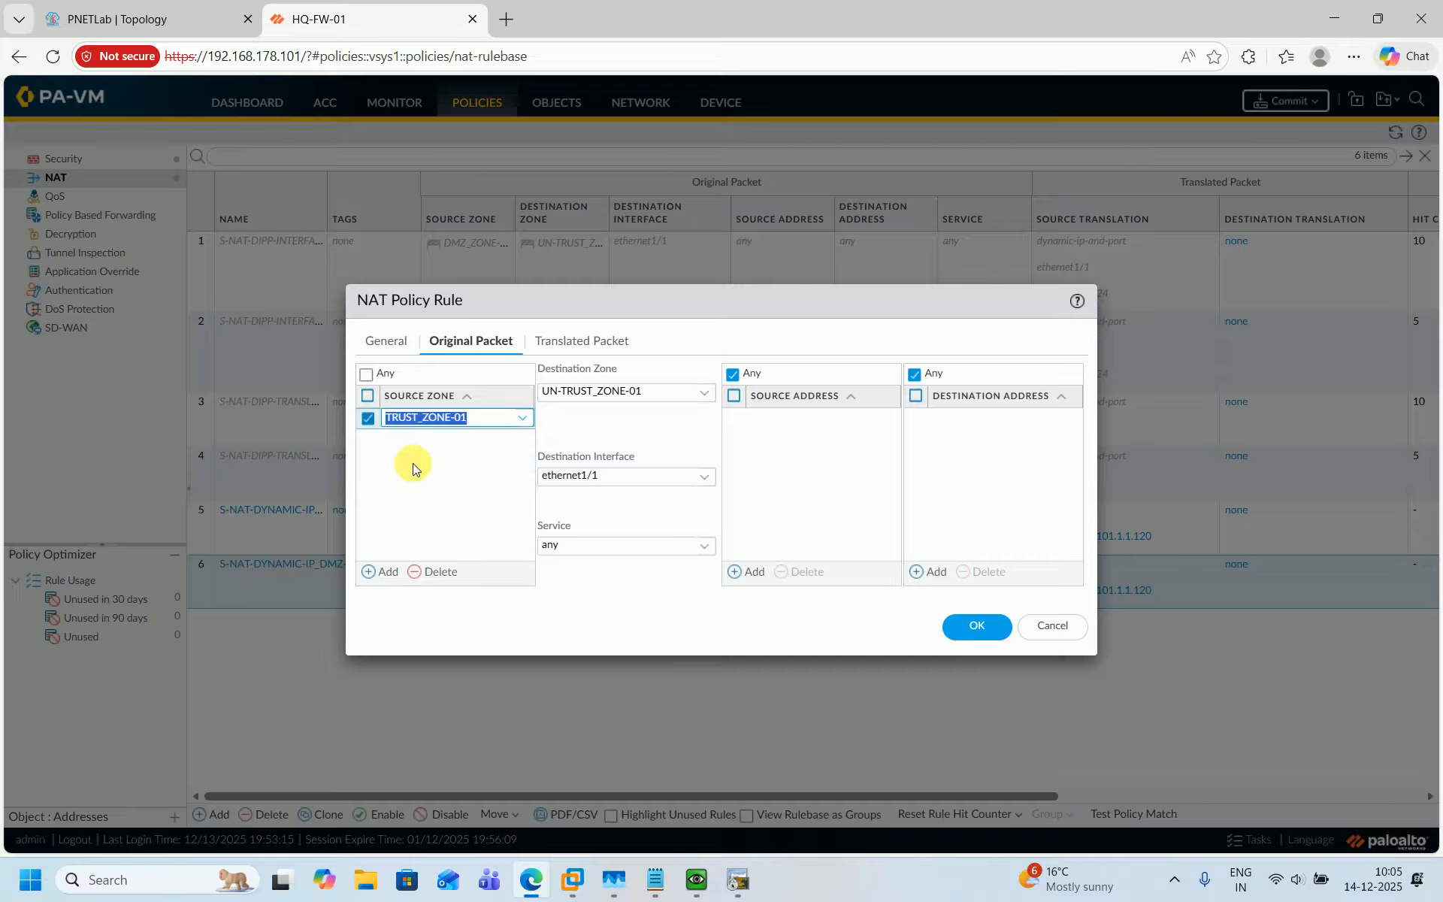
Replace the translated address with 101.1.1.121-101.1.1.130 and save the Trust Dynamic IP rule.
left_click(556, 340)
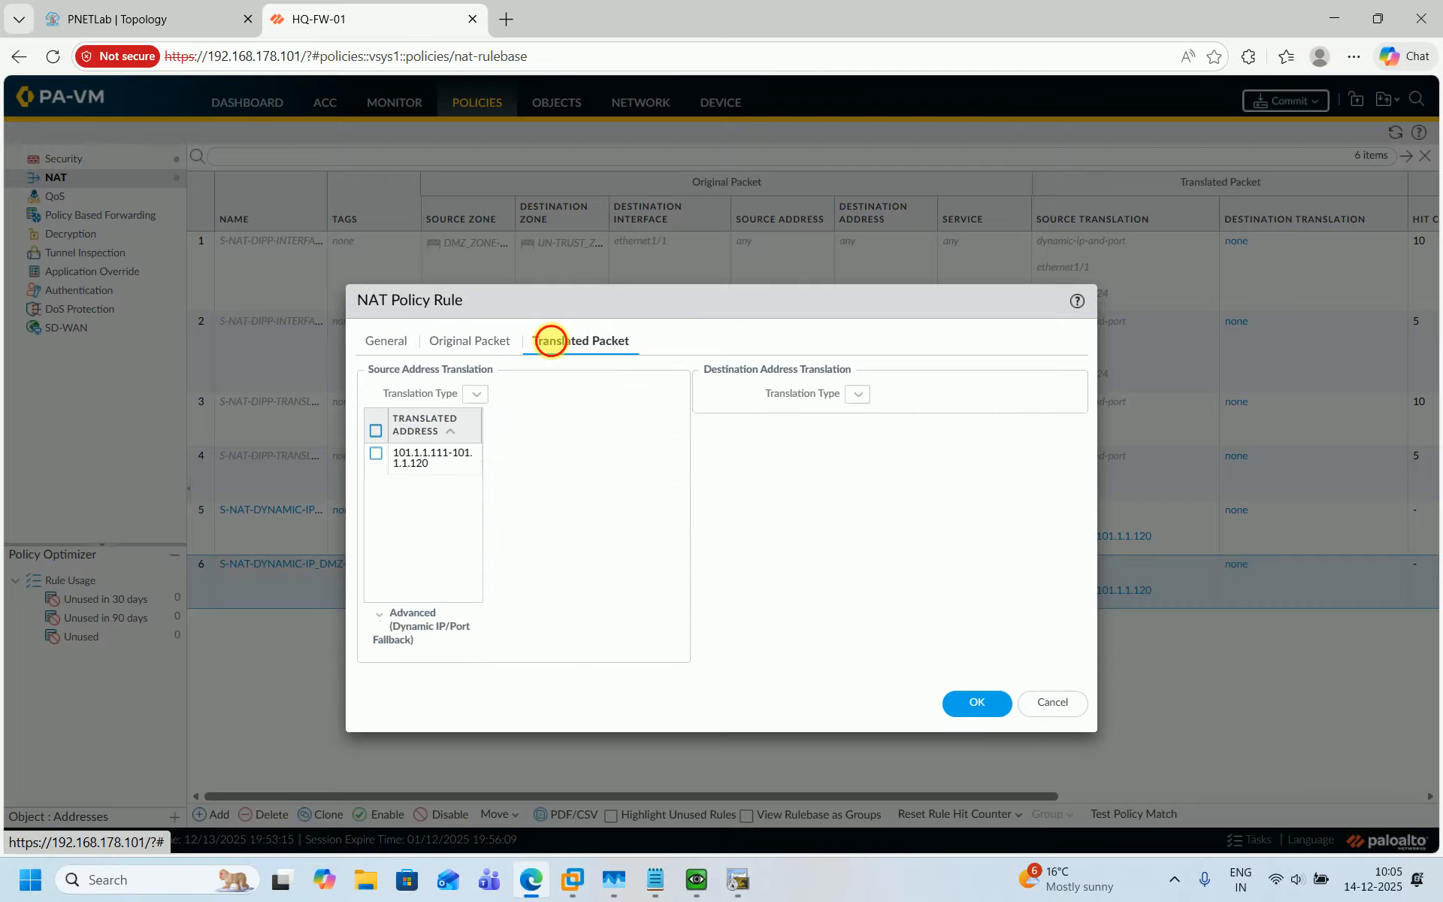
left_click(376, 442)
left_click(447, 599)
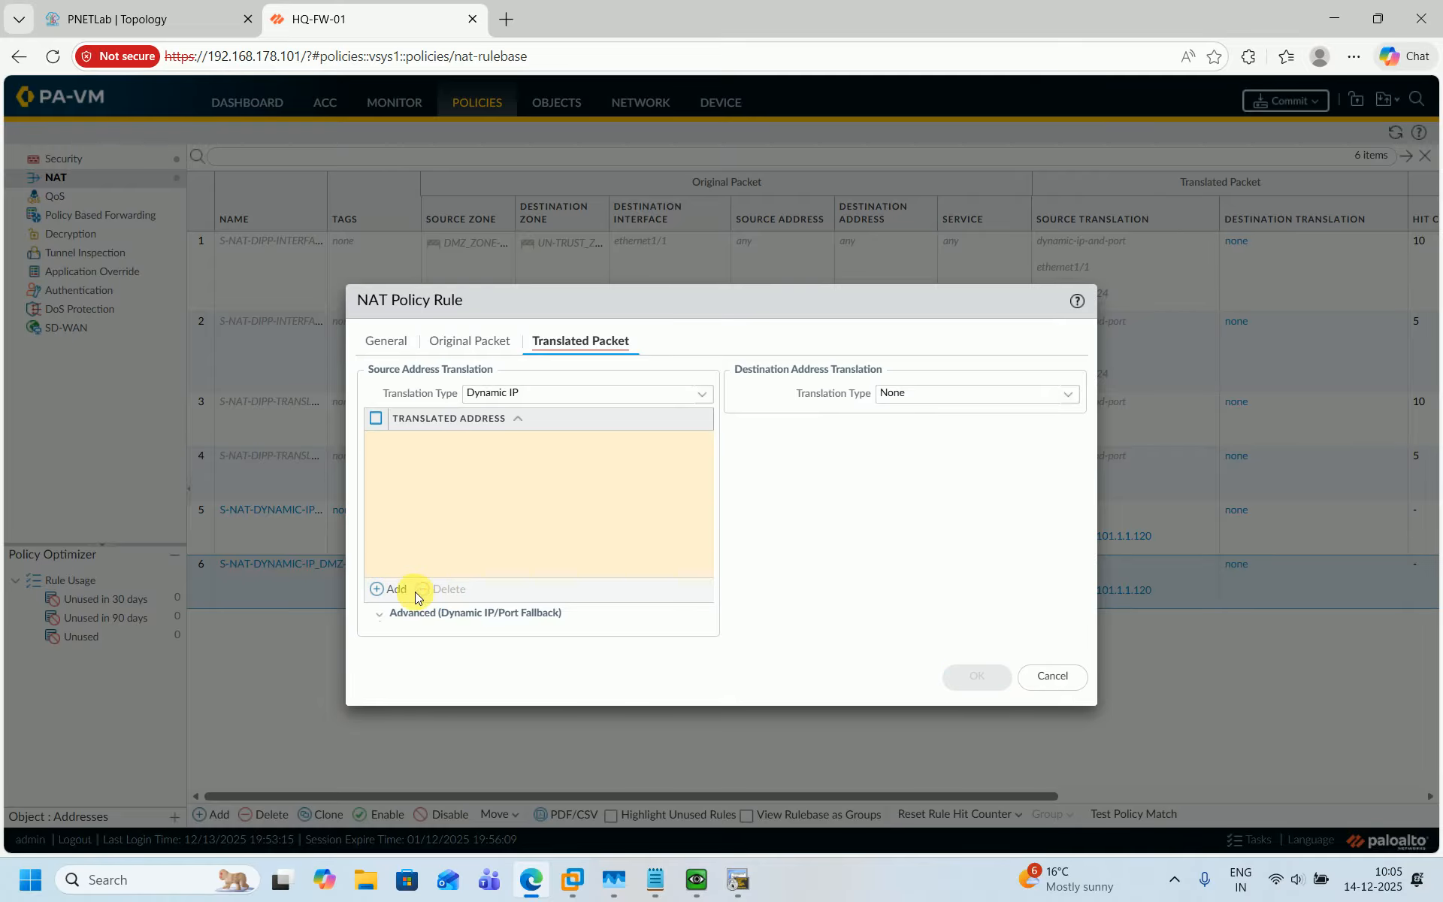
left_click(397, 592)
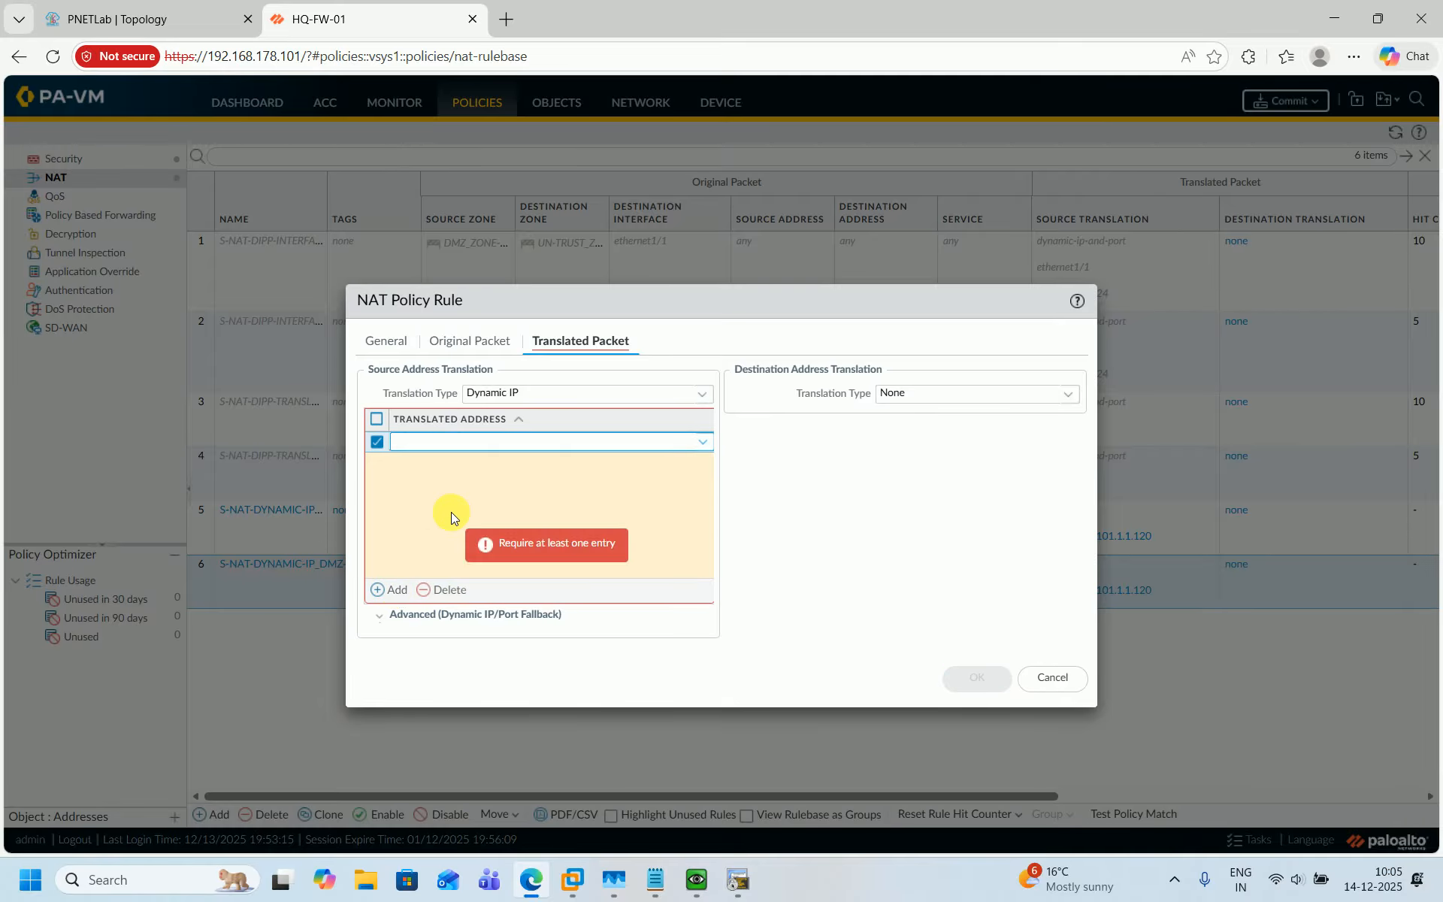
type("101")
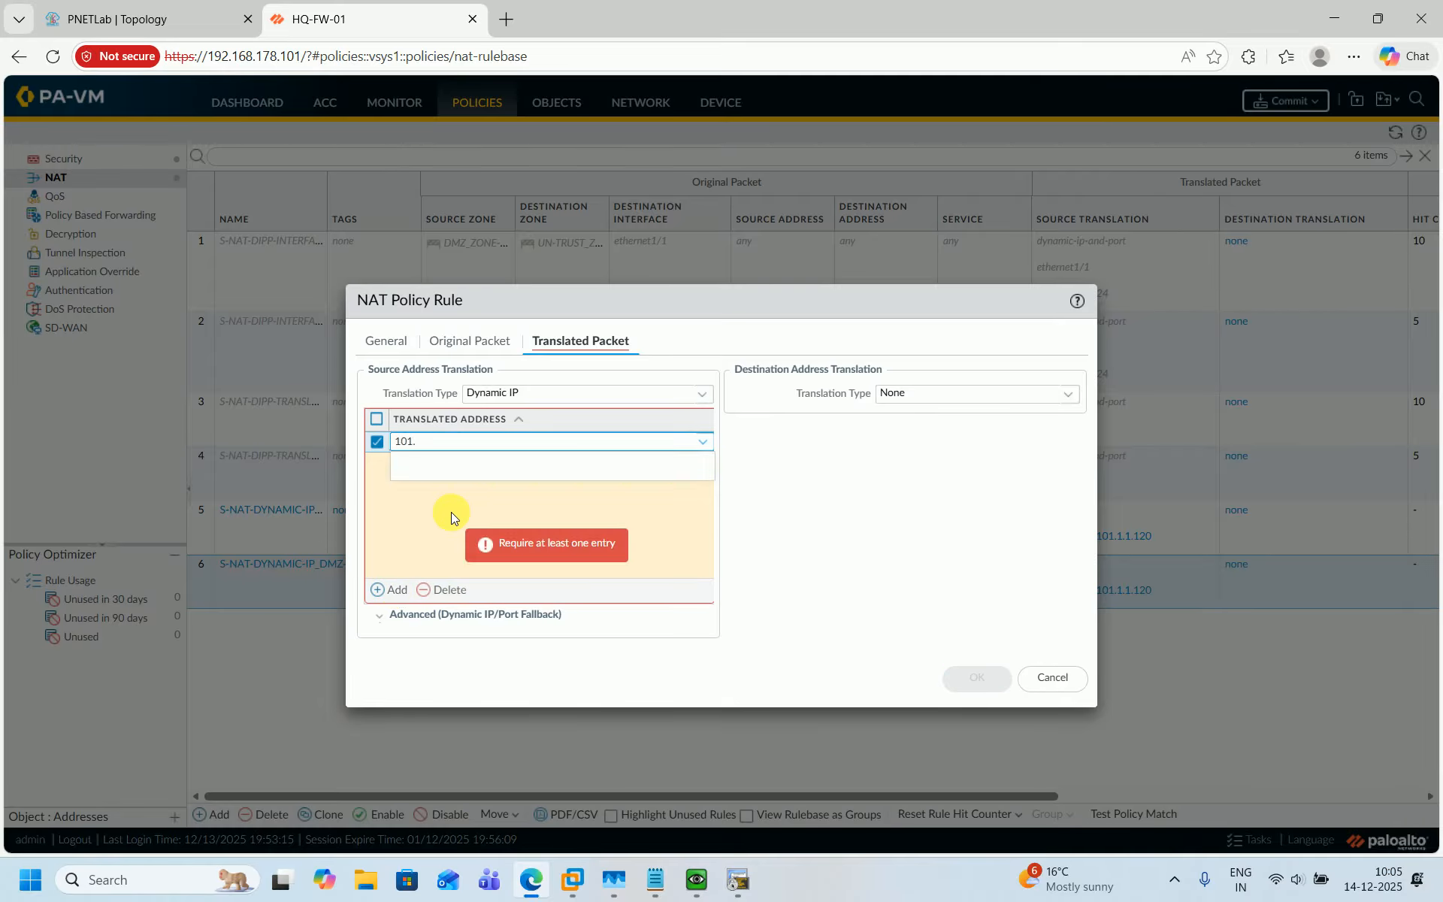
type(".1.1.121")
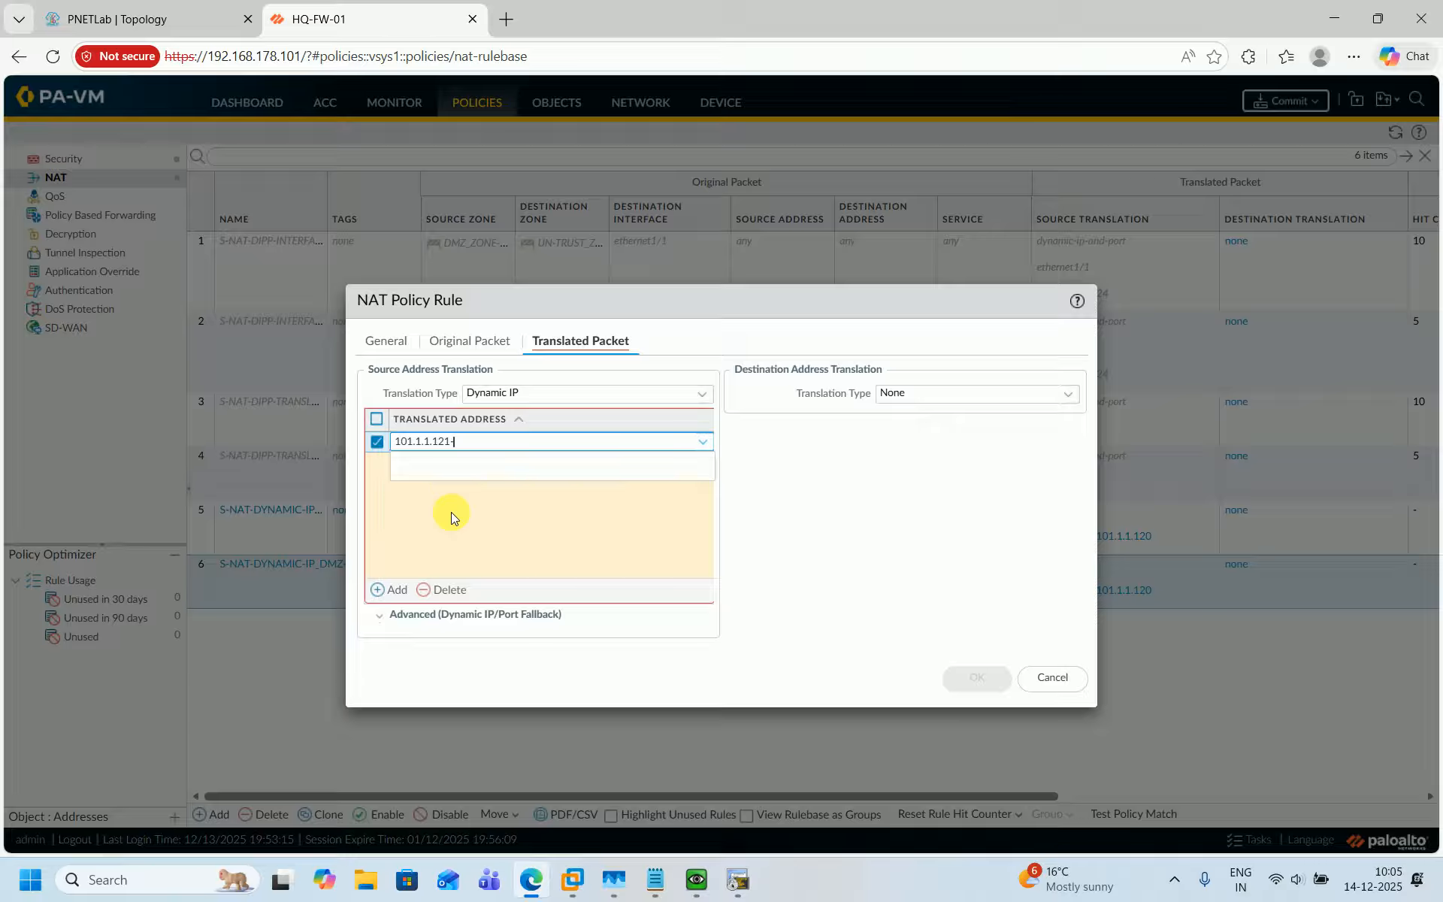
type("-101.1.1.130")
left_click(450, 512)
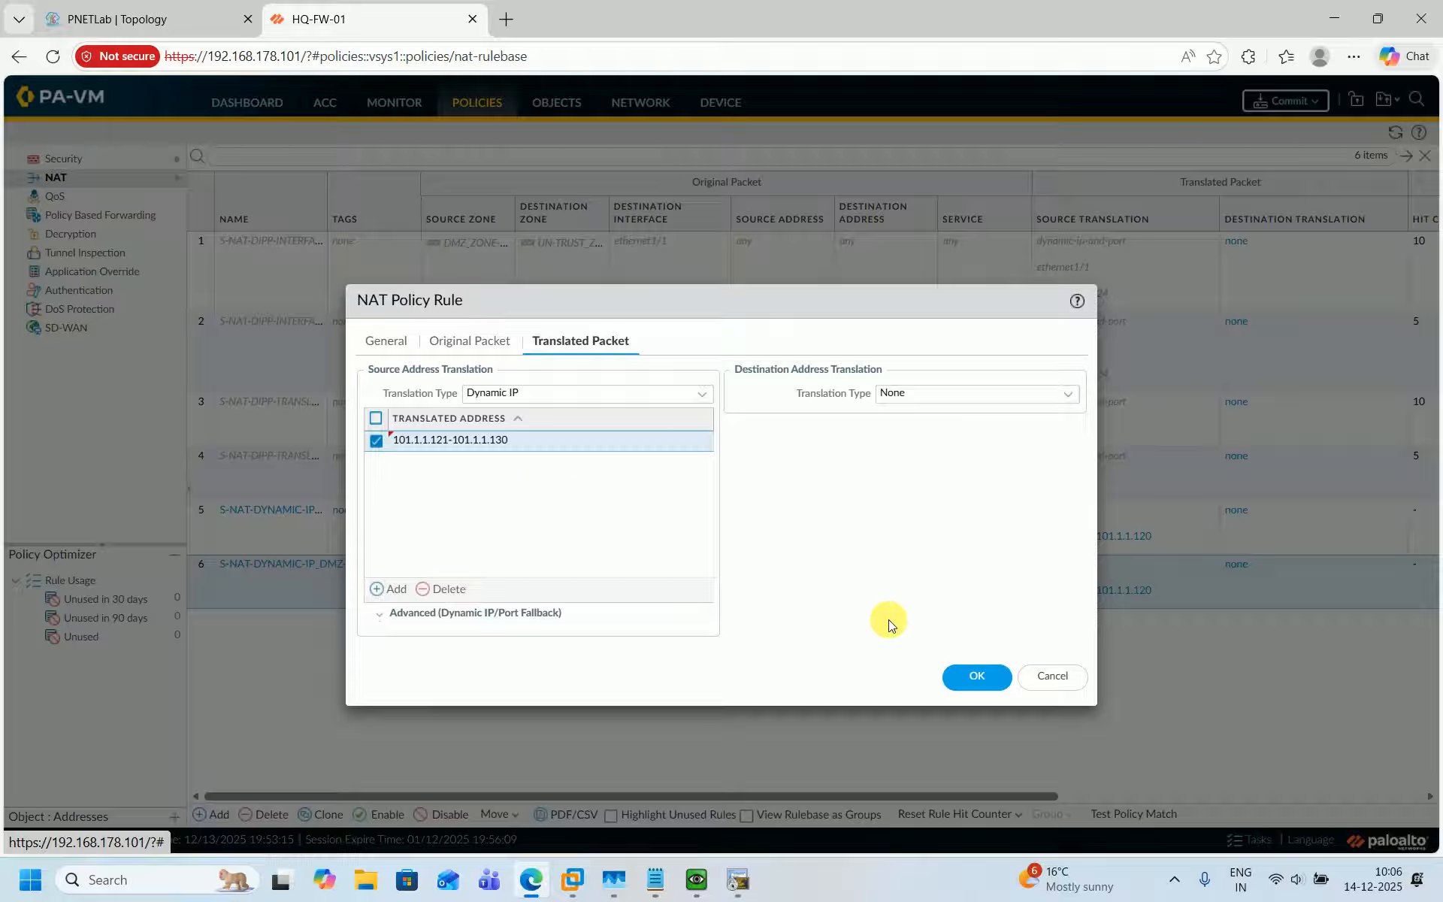
left_click(987, 676)
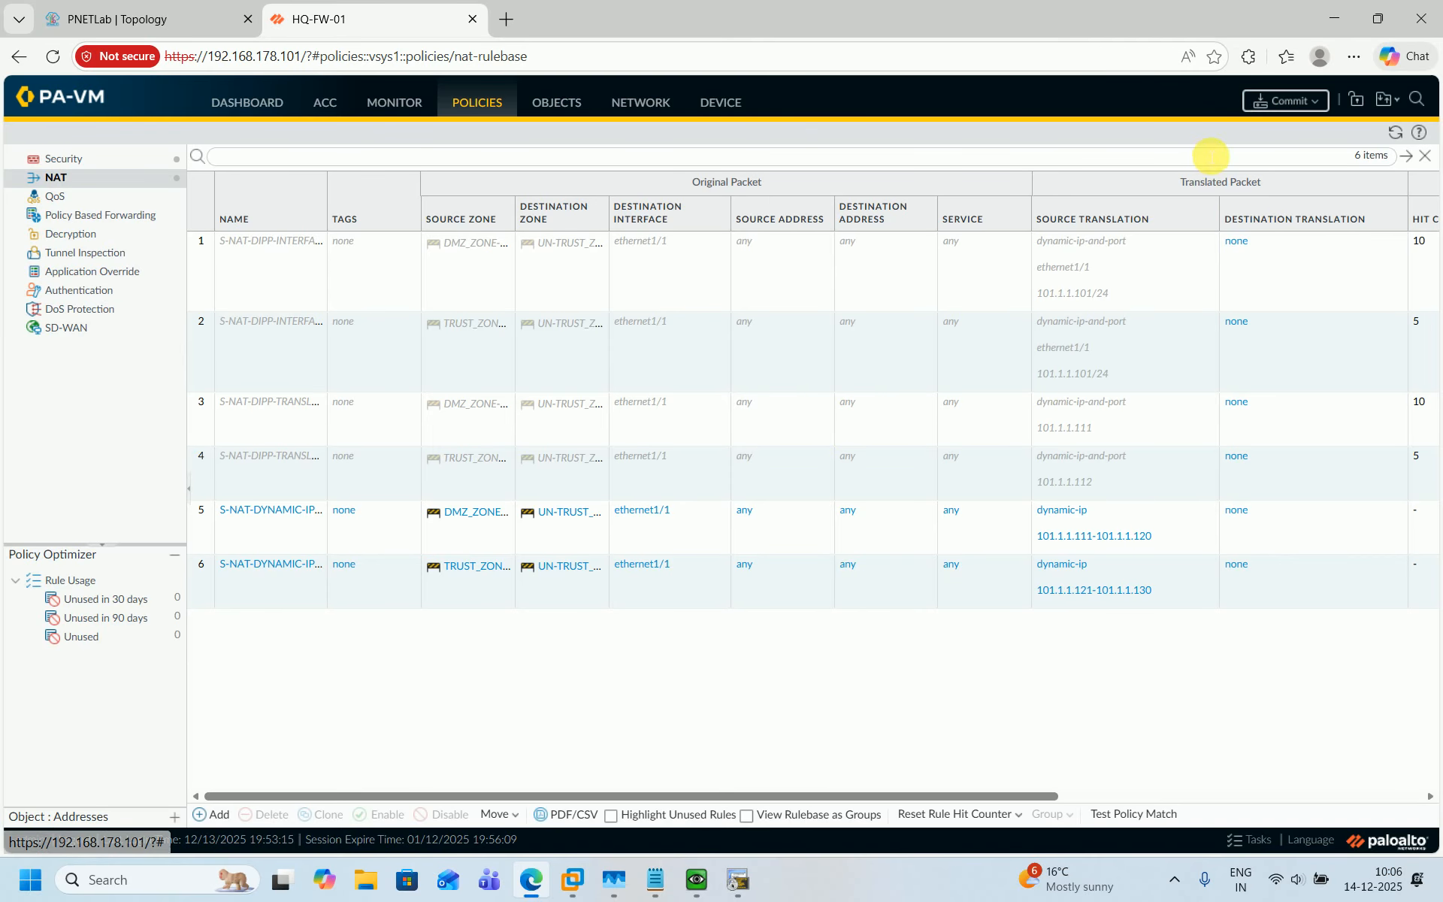
Commit all configuration changes to the firewall.
left_click(1263, 110)
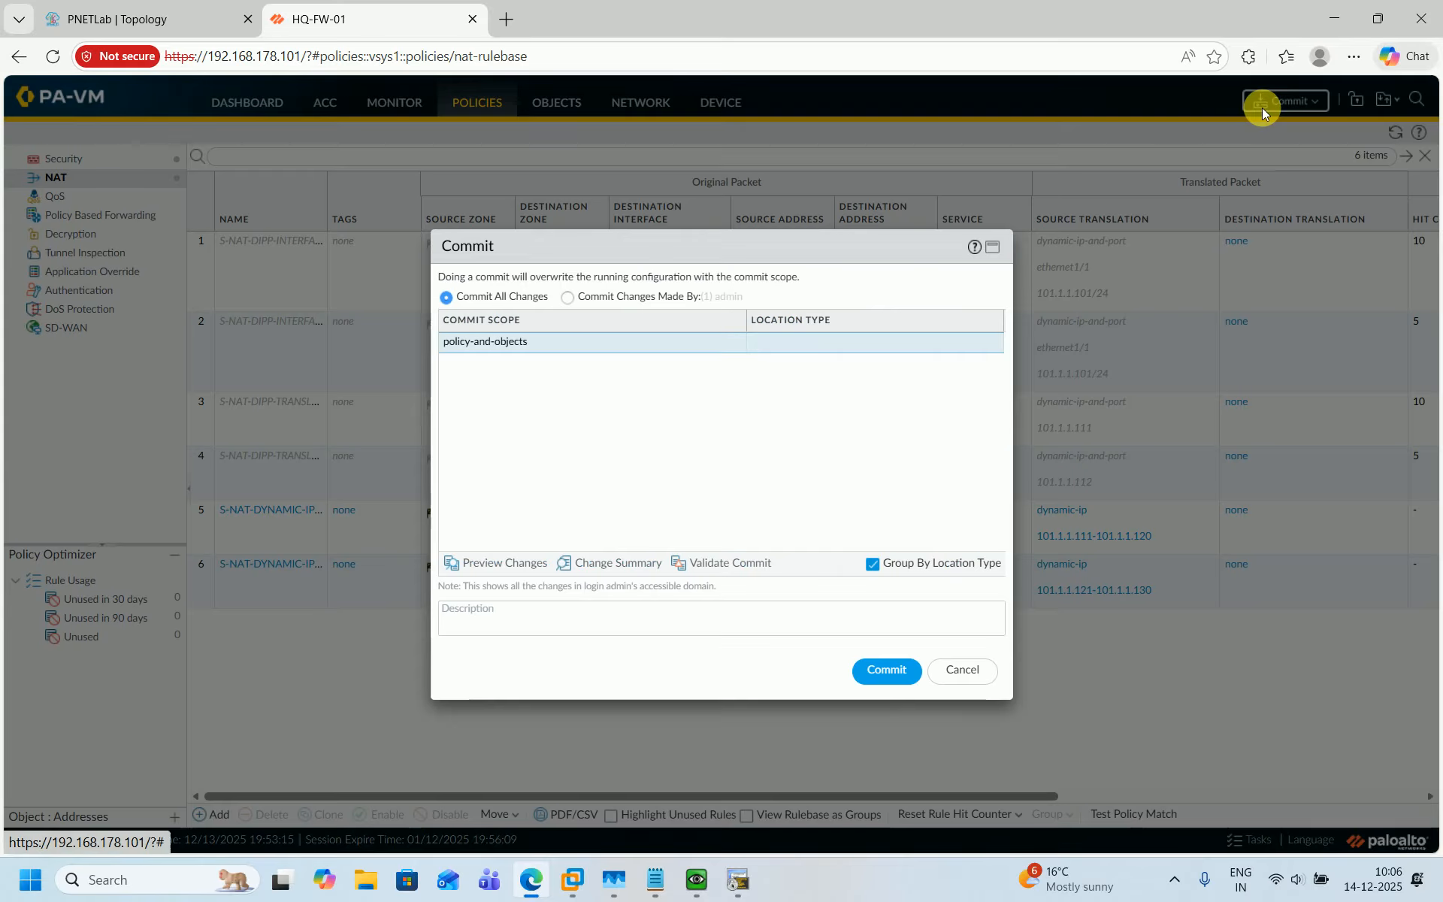
left_click(881, 671)
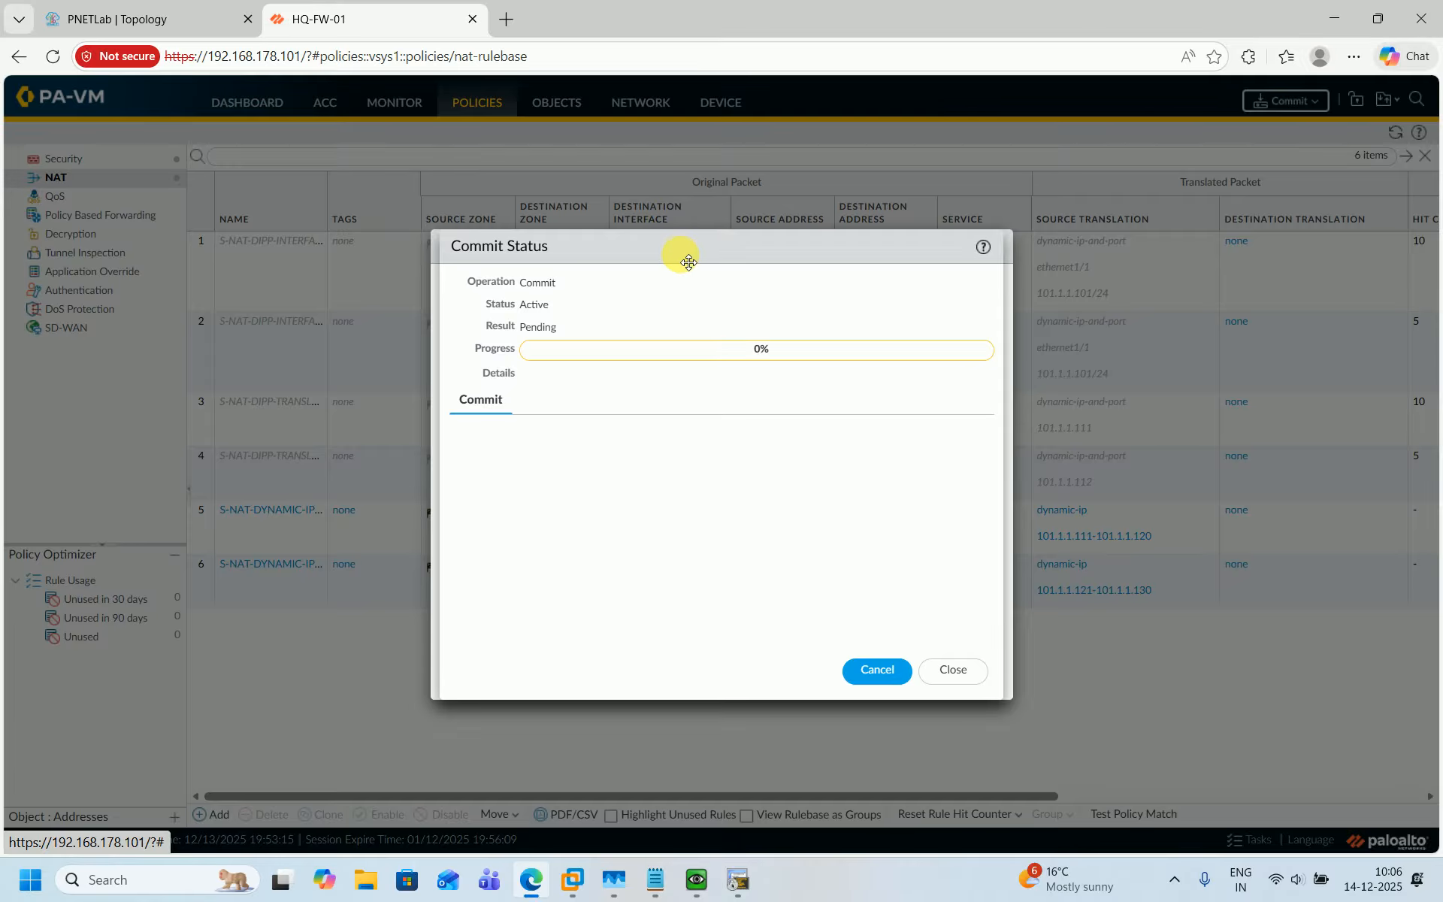
left_click_drag(688, 260, 203, 313)
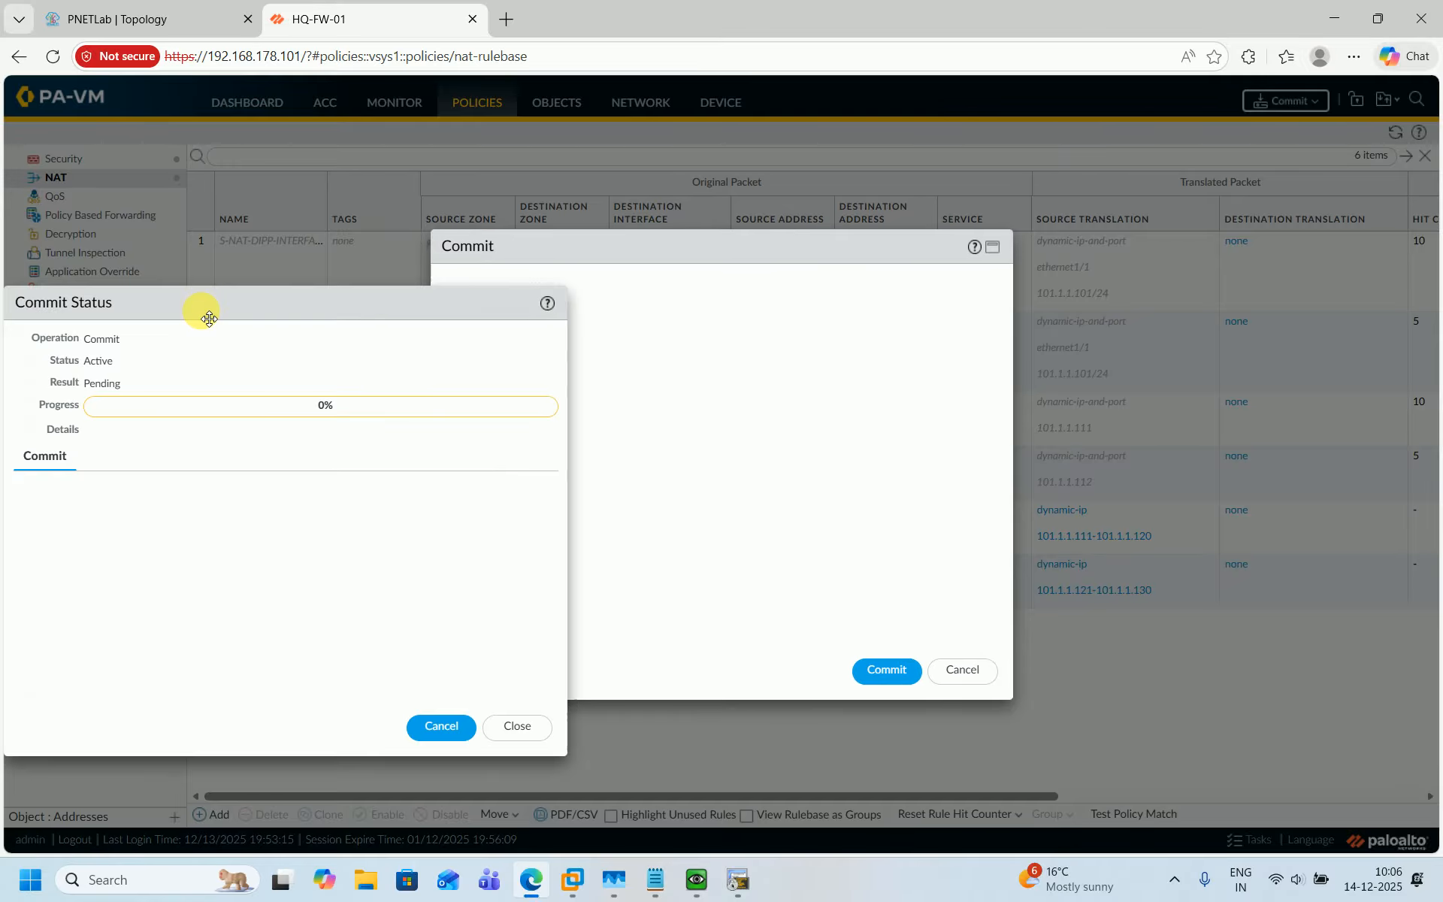
left_click(787, 265)
left_click(962, 670)
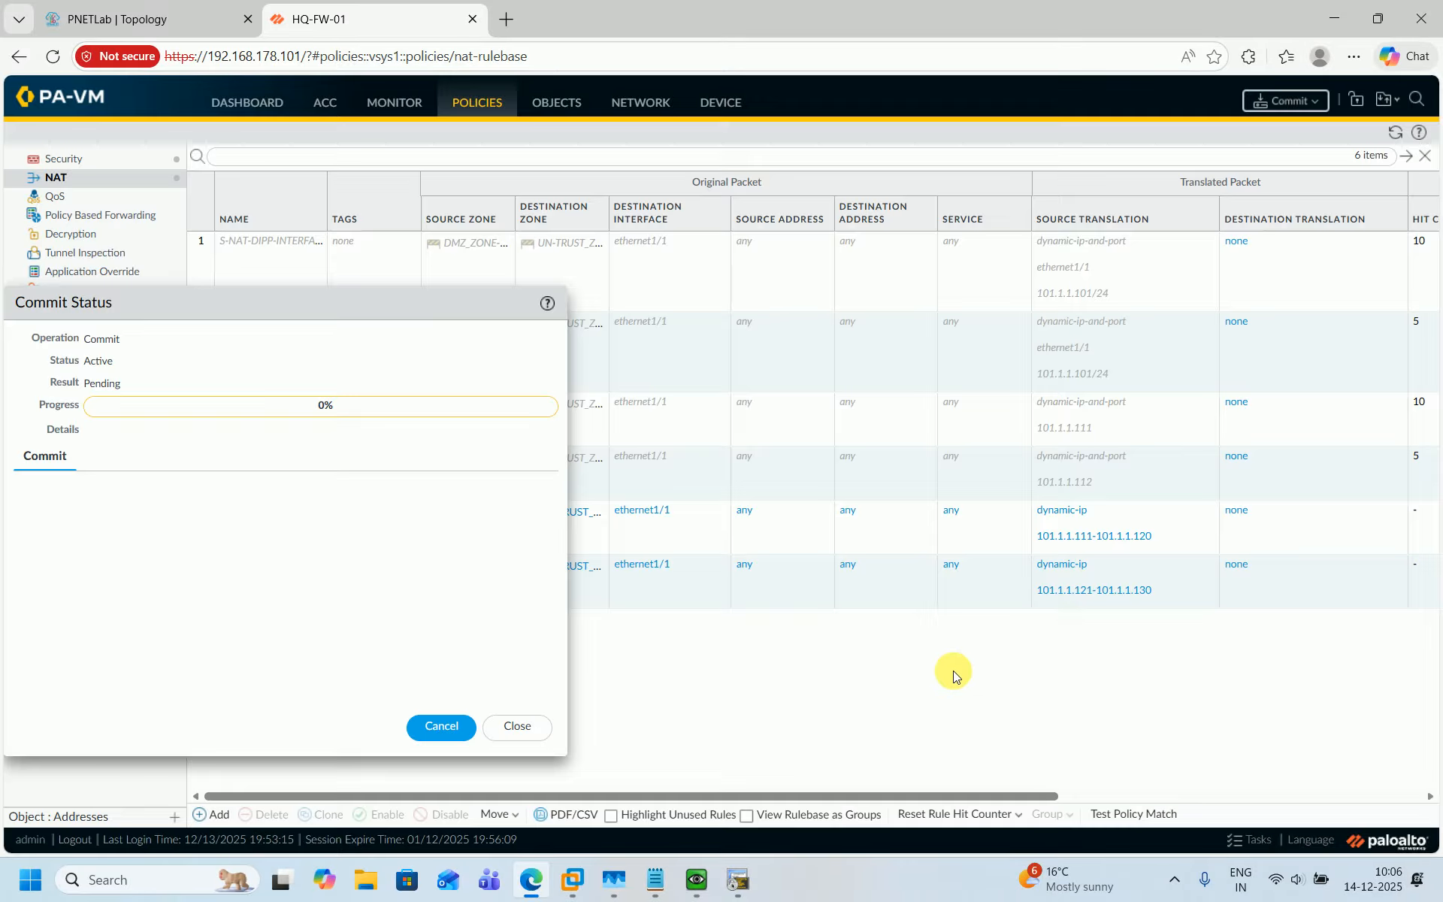
Close the commit status dialog and switch to the HQ-FW-01 firewall console.
left_click_drag(396, 303, 935, 296)
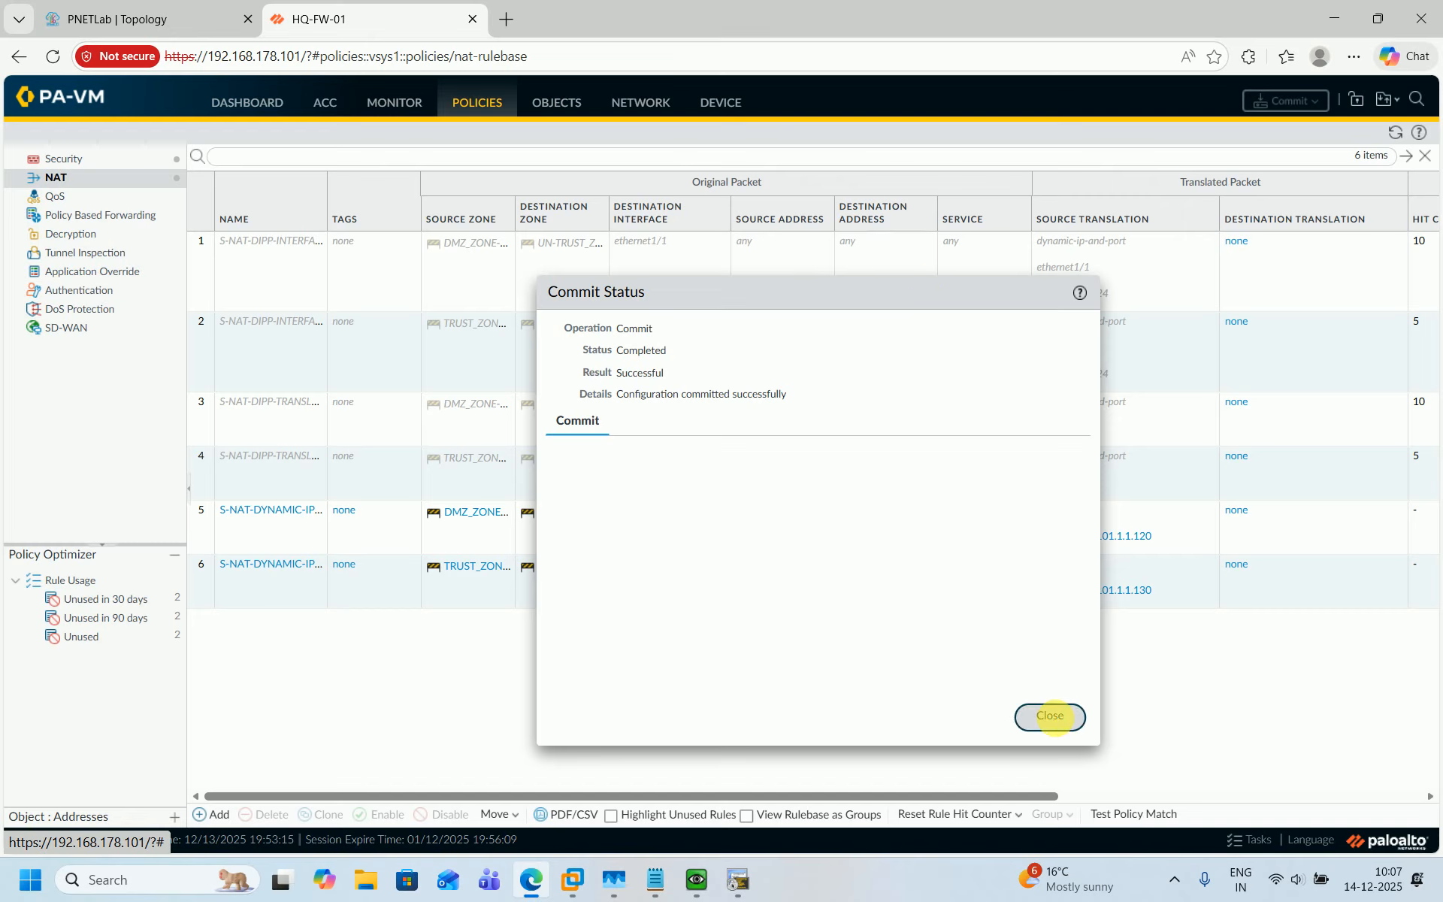
left_click(1052, 716)
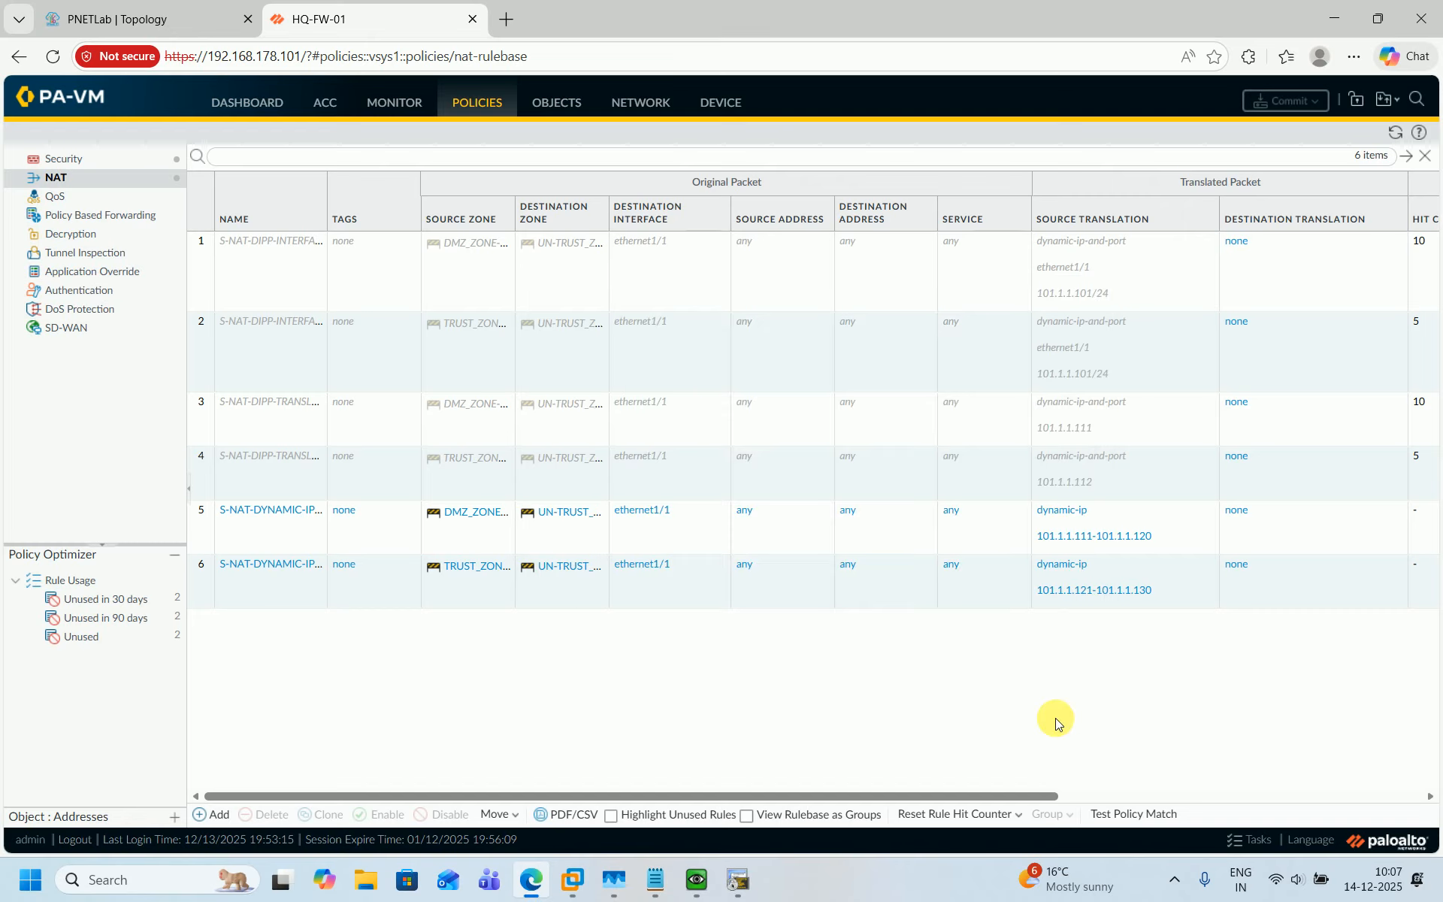
left_click(688, 894)
key("Return")
key("Return")
key("Return")
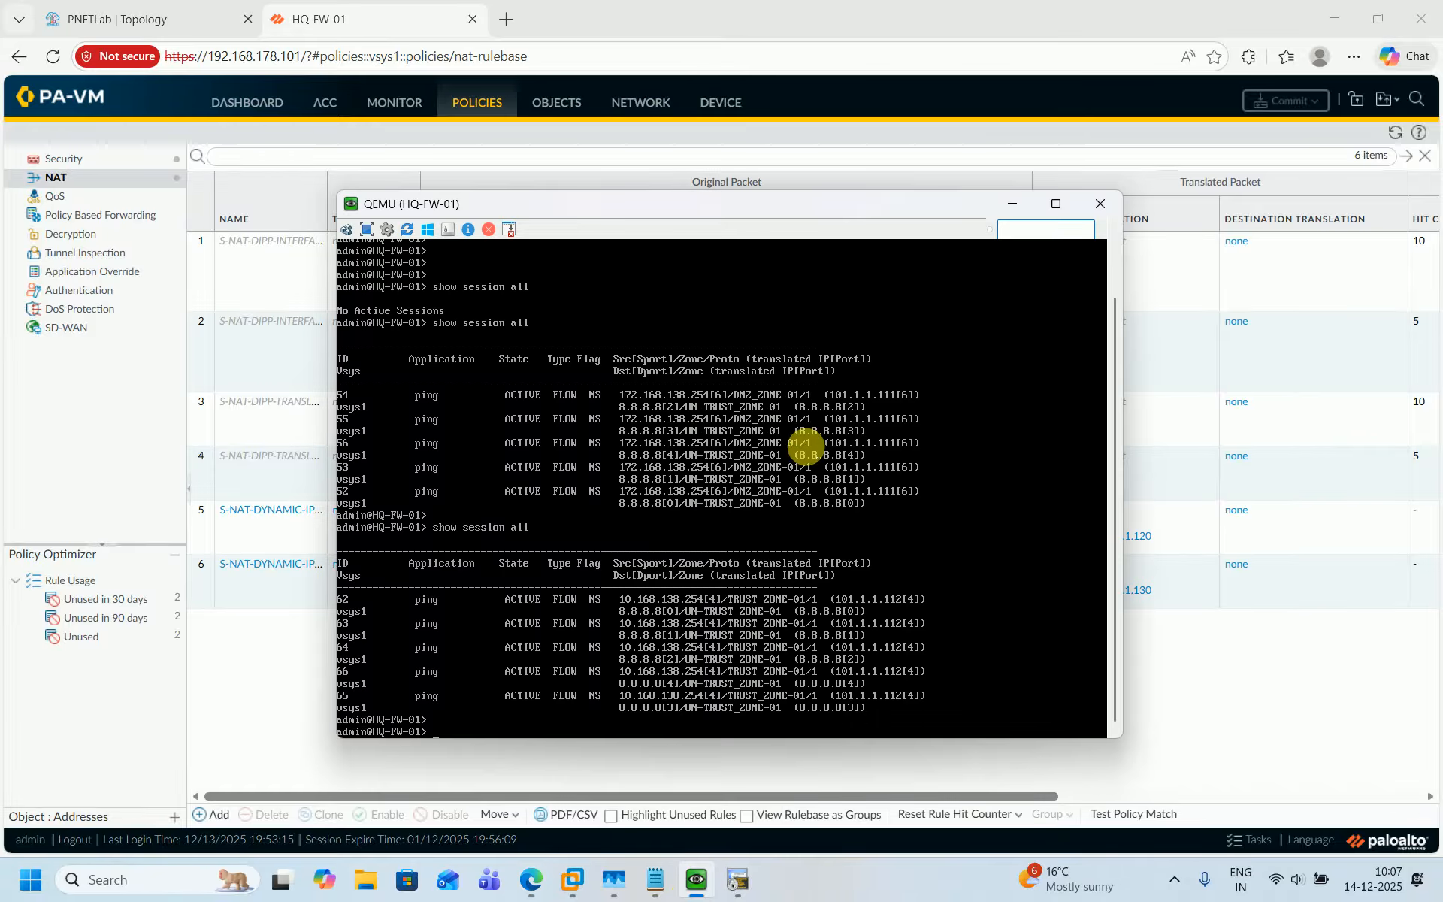
Display all sessions on the firewall with show session all, then recall the command.
key("Up")
key("Return")
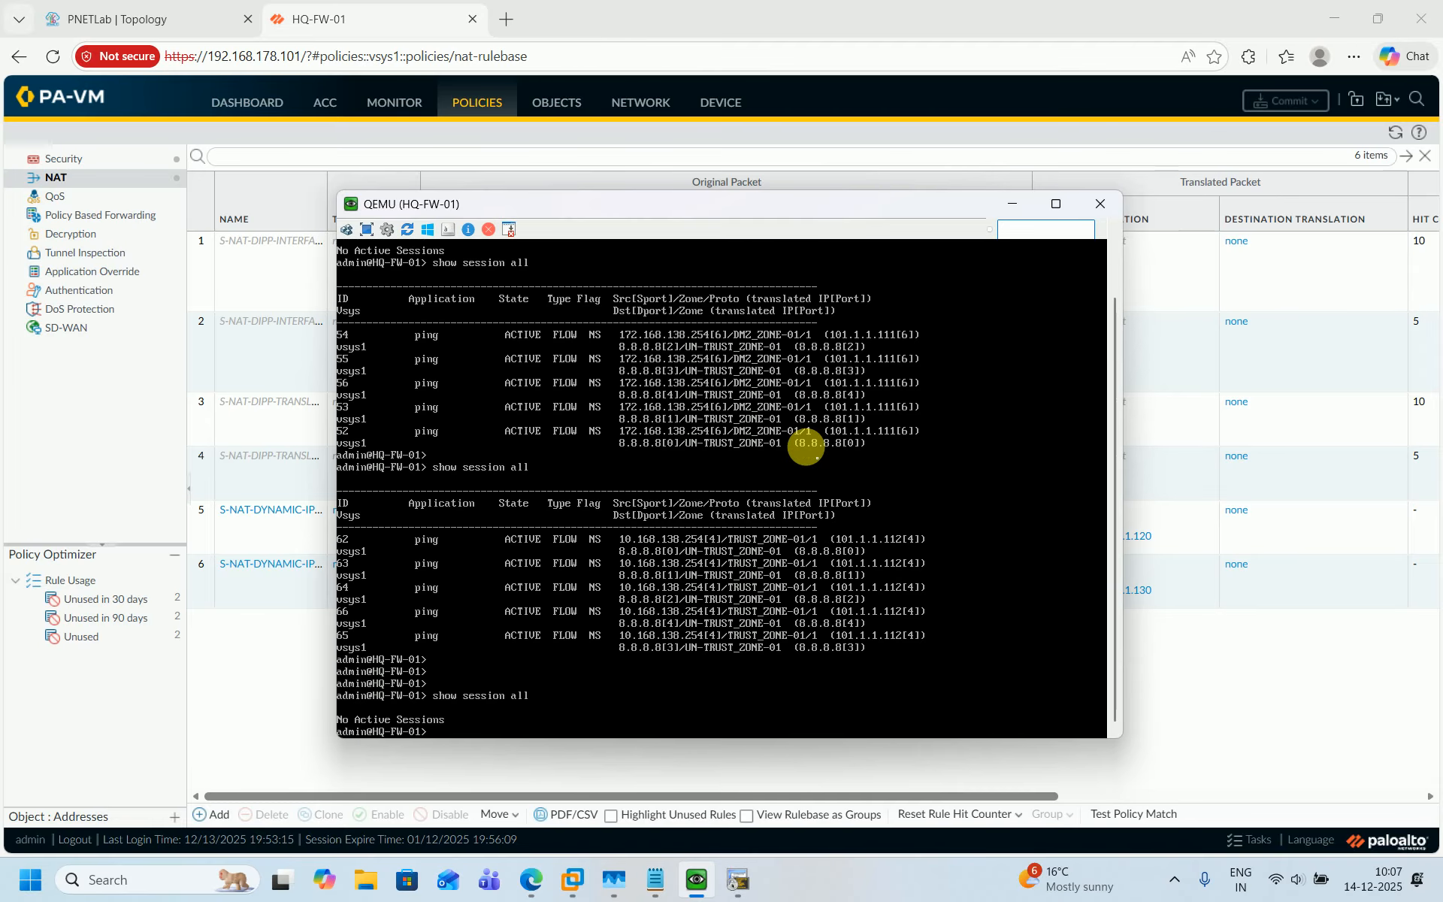
key("Return")
key("Up")
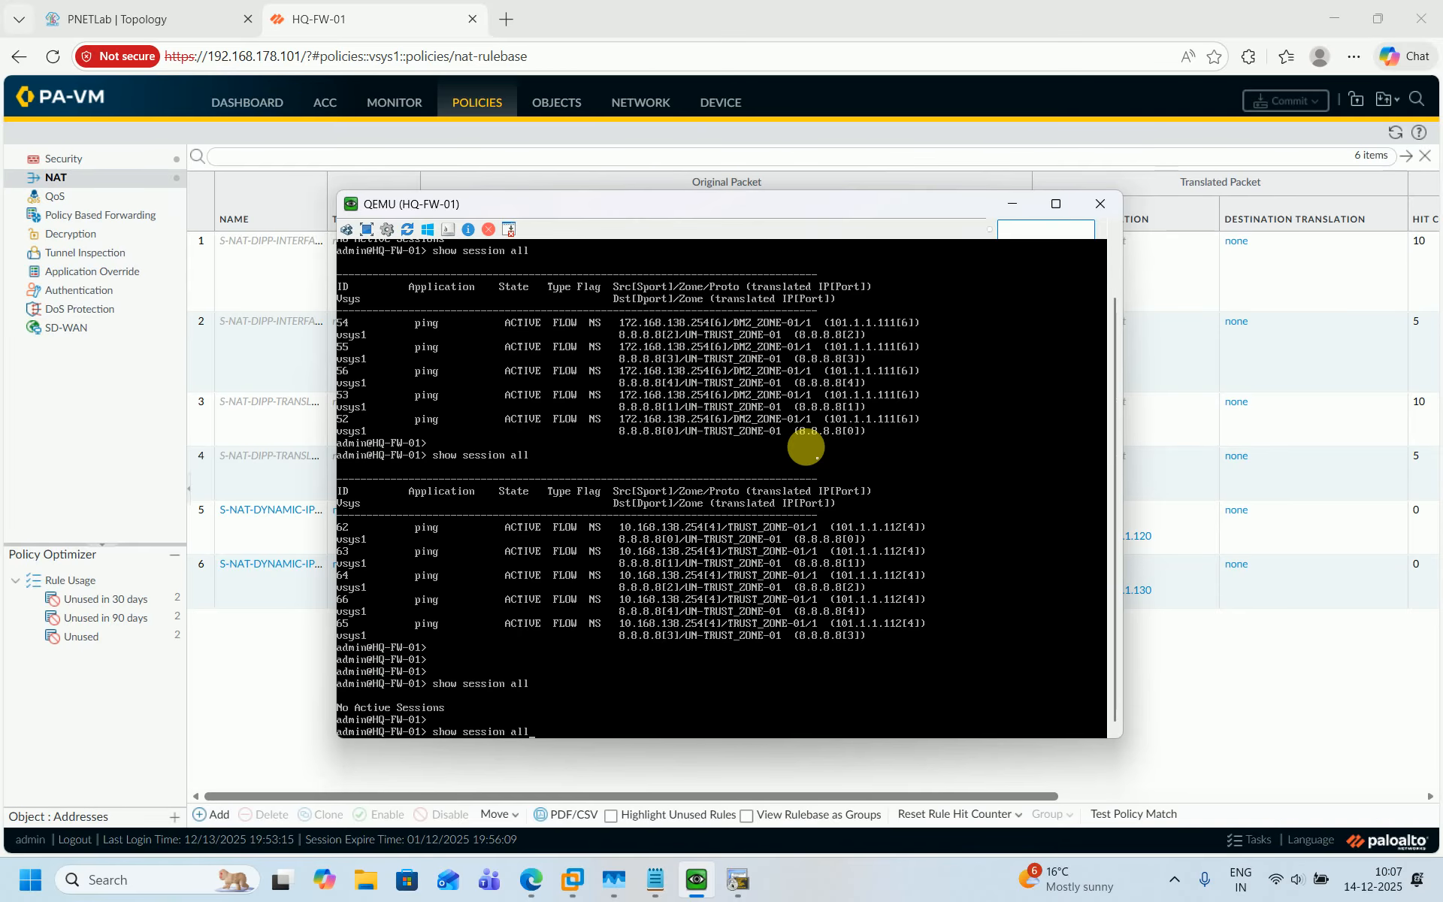
Open the DMZ-RTR-01 terminal and recall the ping to 8.8.8.8 sourced from 172.168.138.254.
left_click(184, 9)
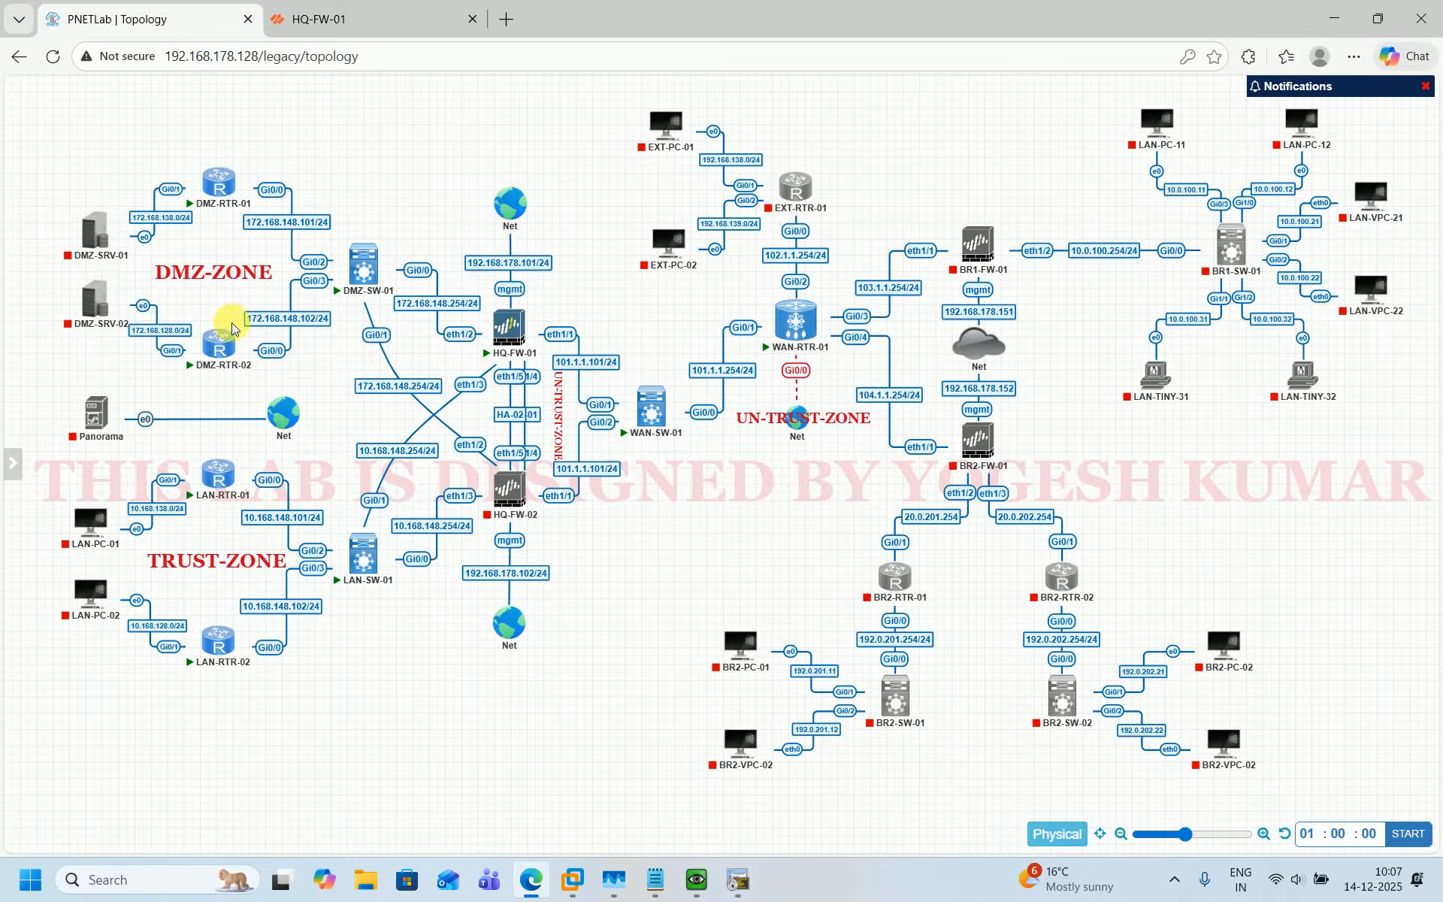
left_click(697, 879)
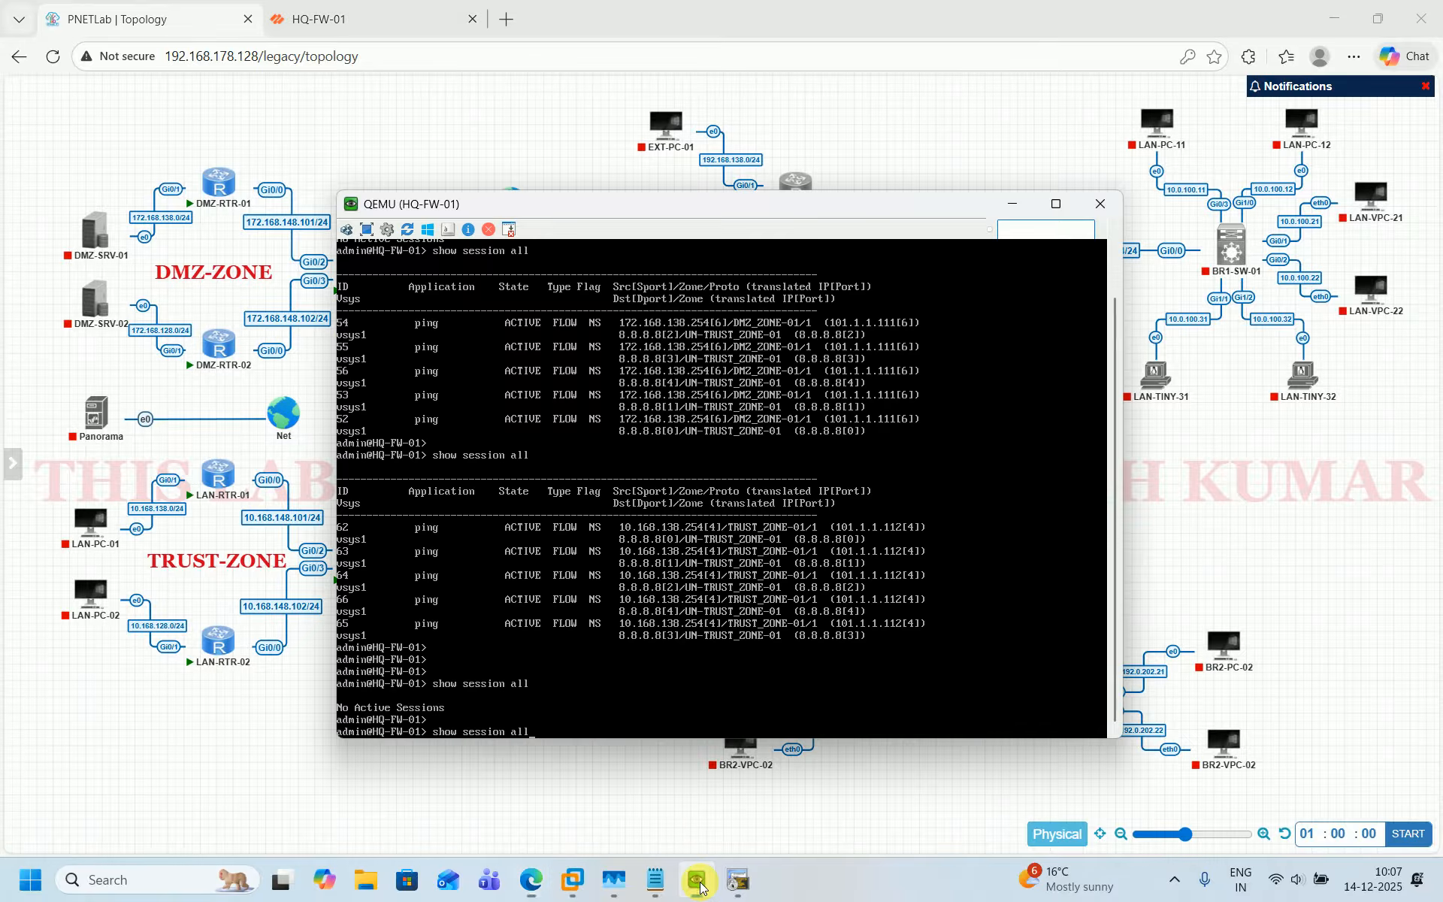
left_click(738, 879)
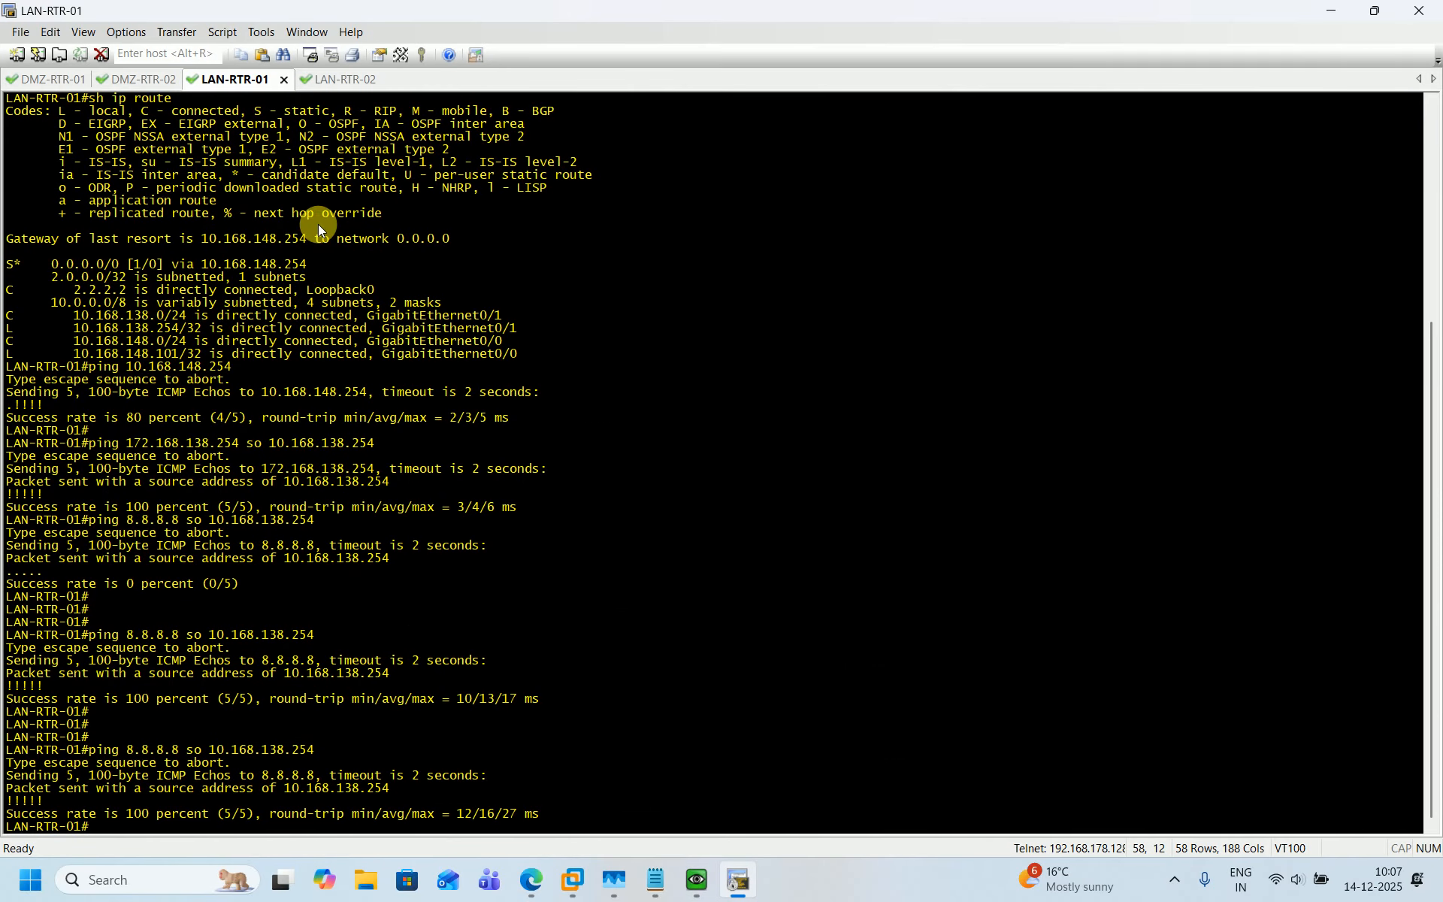
left_click(57, 80)
key("Return")
key("Up")
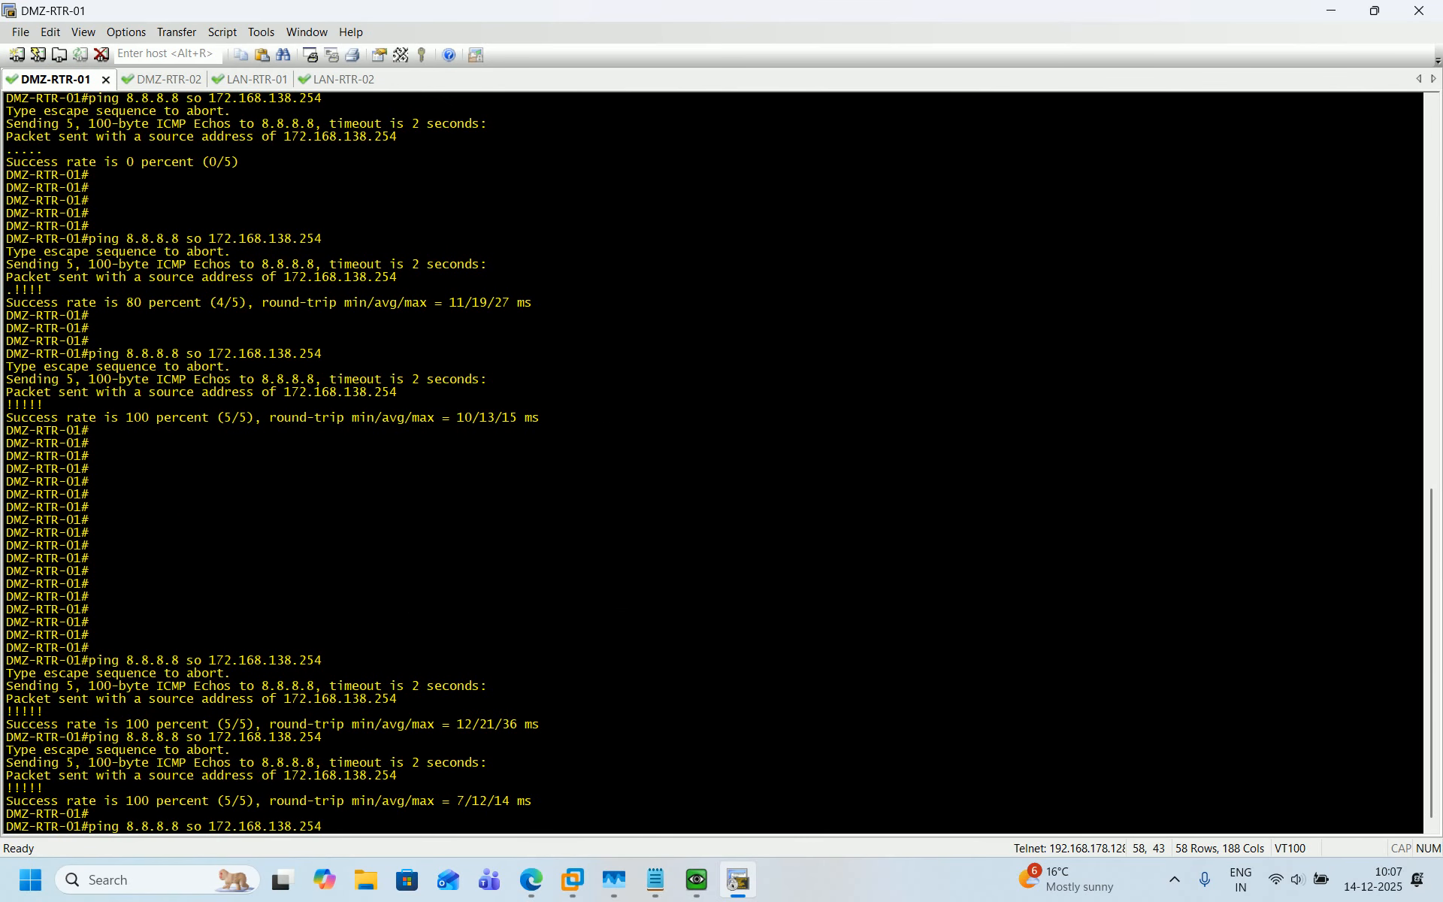
On DMZ-RTR-02, ping 8.8.8.8 sourced from 172.168.128.254.
left_click(181, 85)
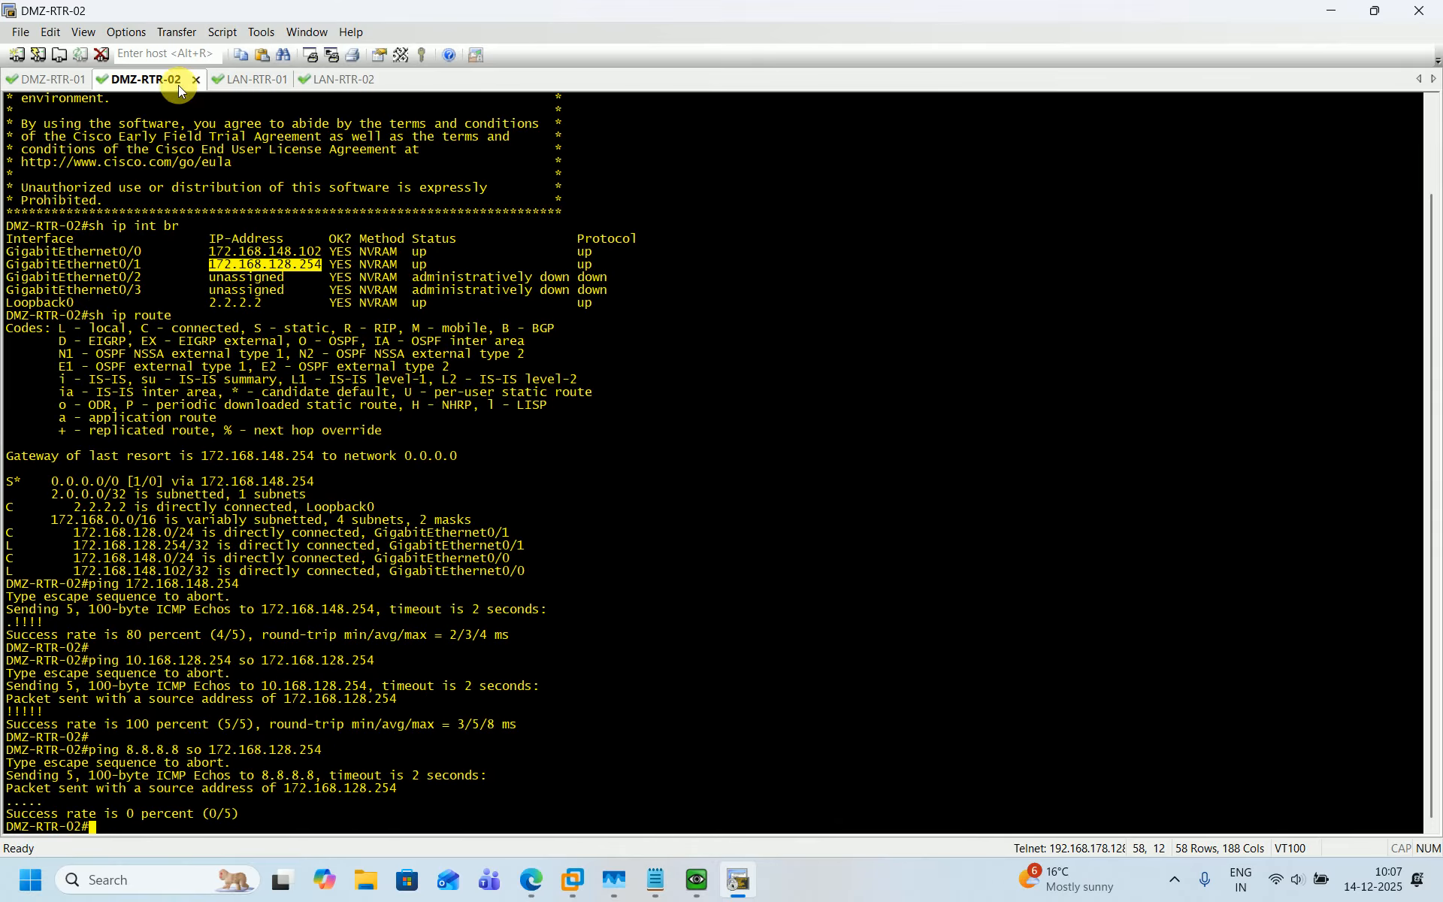
key("Return")
key("Return")
key("Up")
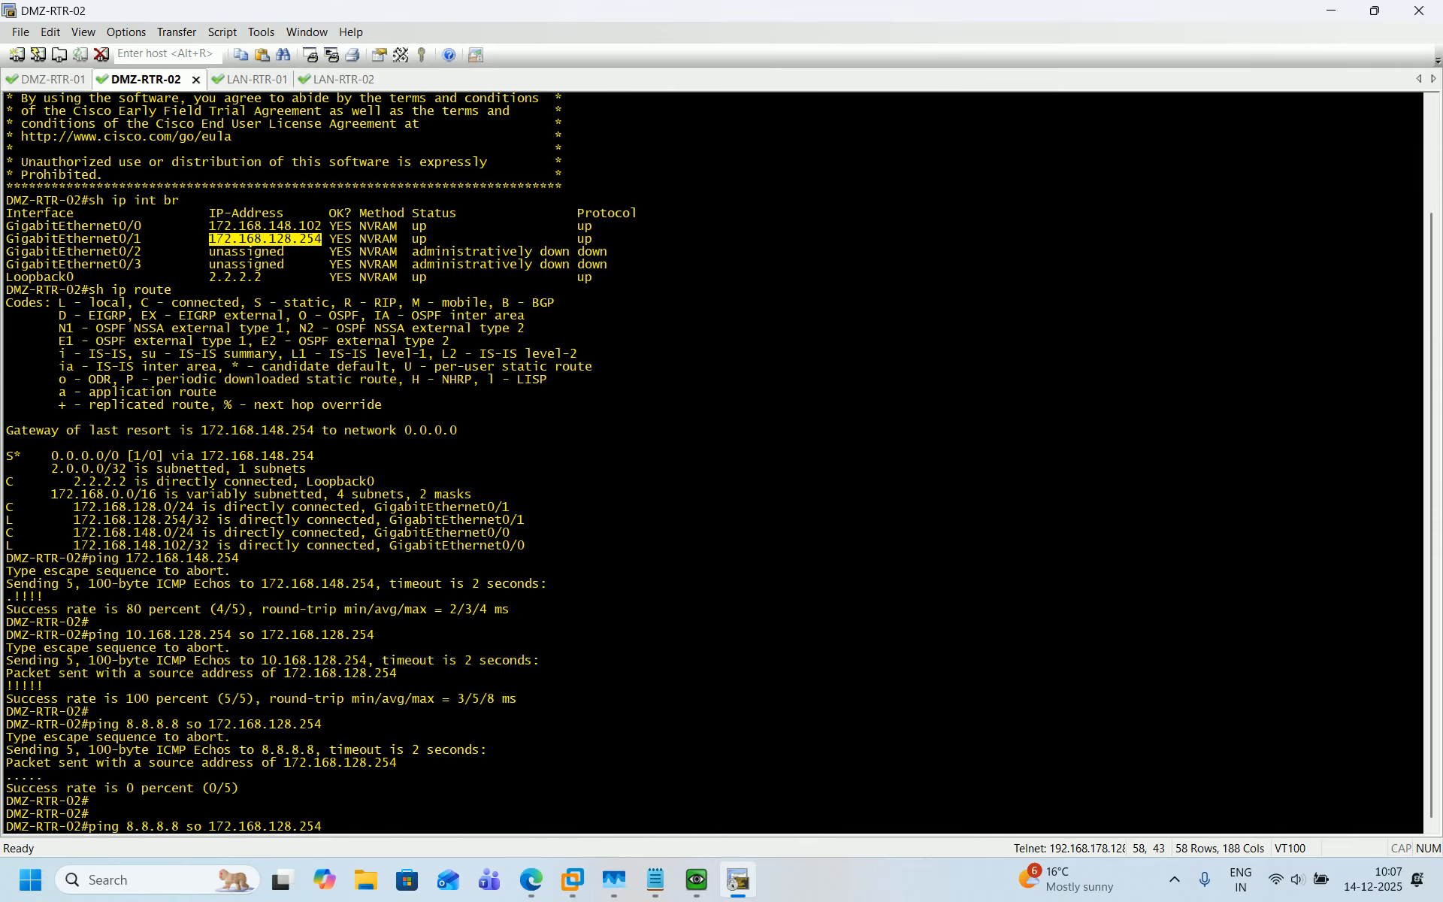
key("Return")
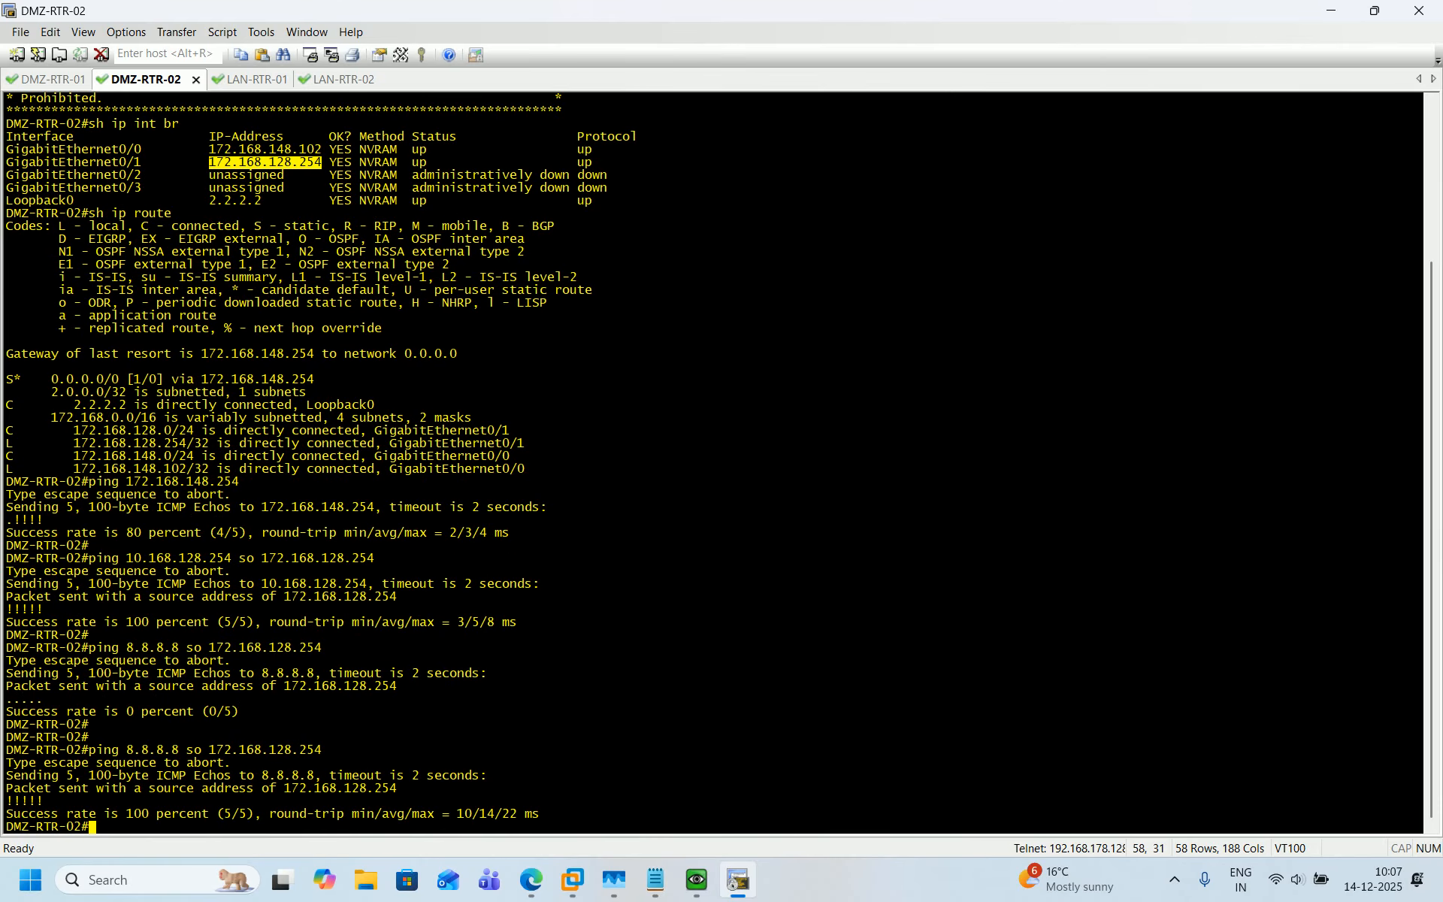
Run the ping to 8.8.8.8 from DMZ-RTR-01 and view the firewall's DMZ session translations.
left_click(55, 85)
key("Return")
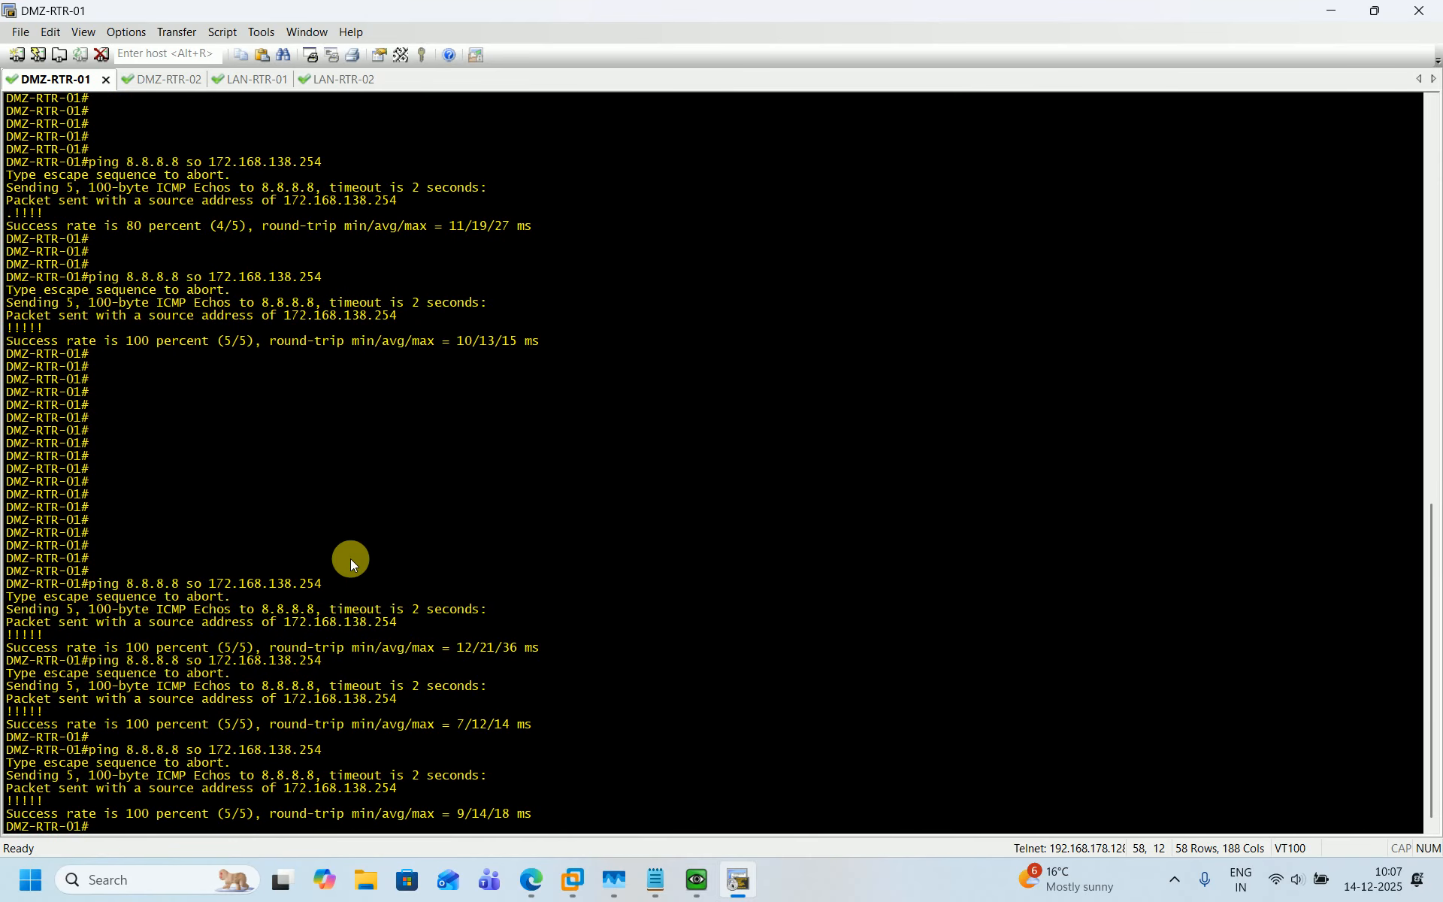
left_click(696, 879)
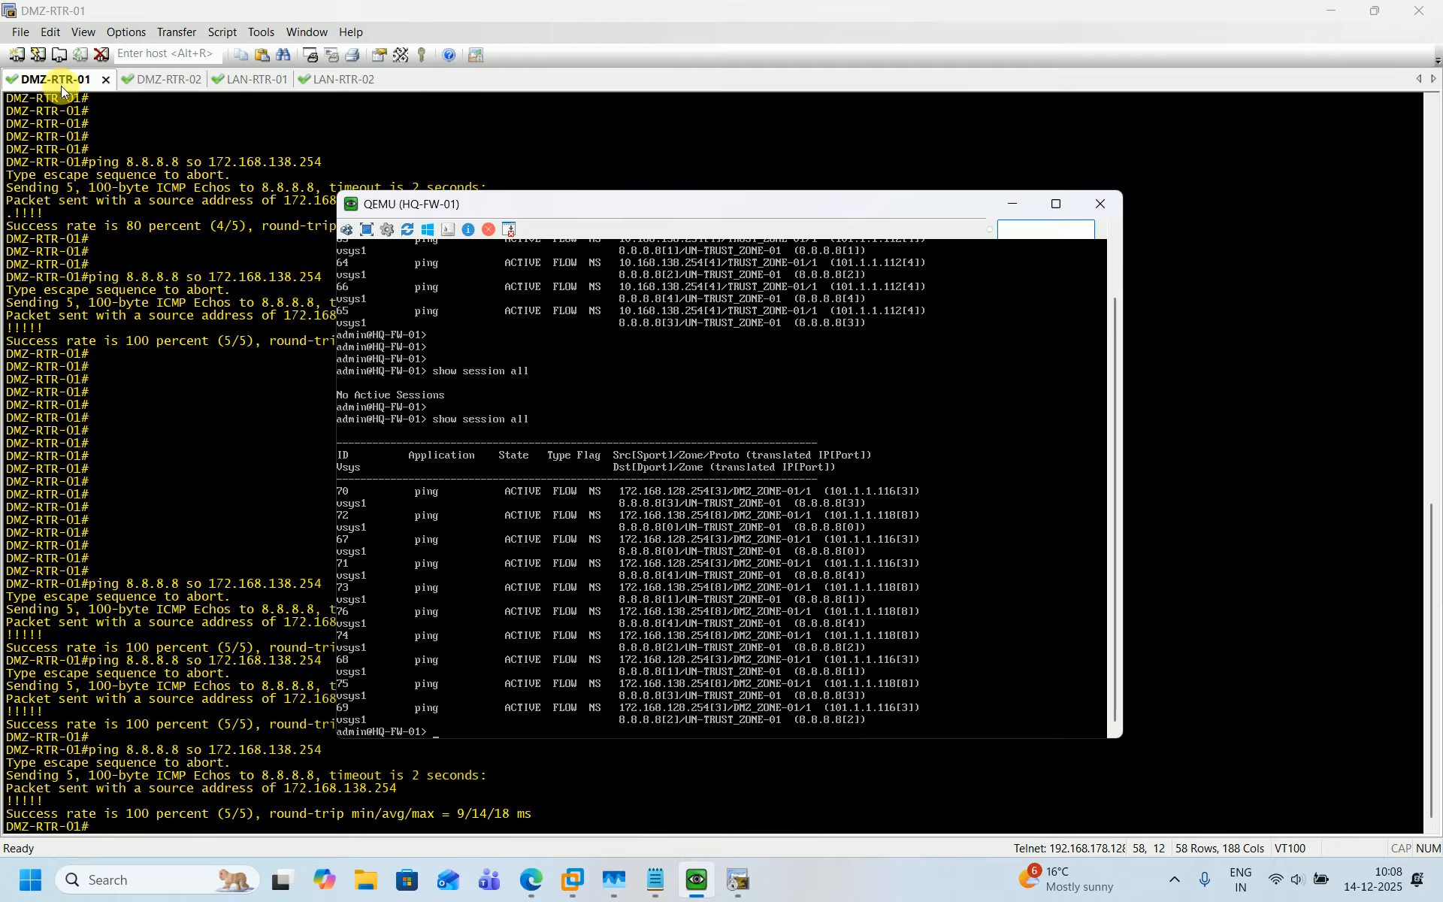
On DMZ-RTR-02, display the interface summary with sh ip int br and highlight its addresses.
left_click(180, 80)
key("Return")
type("s")
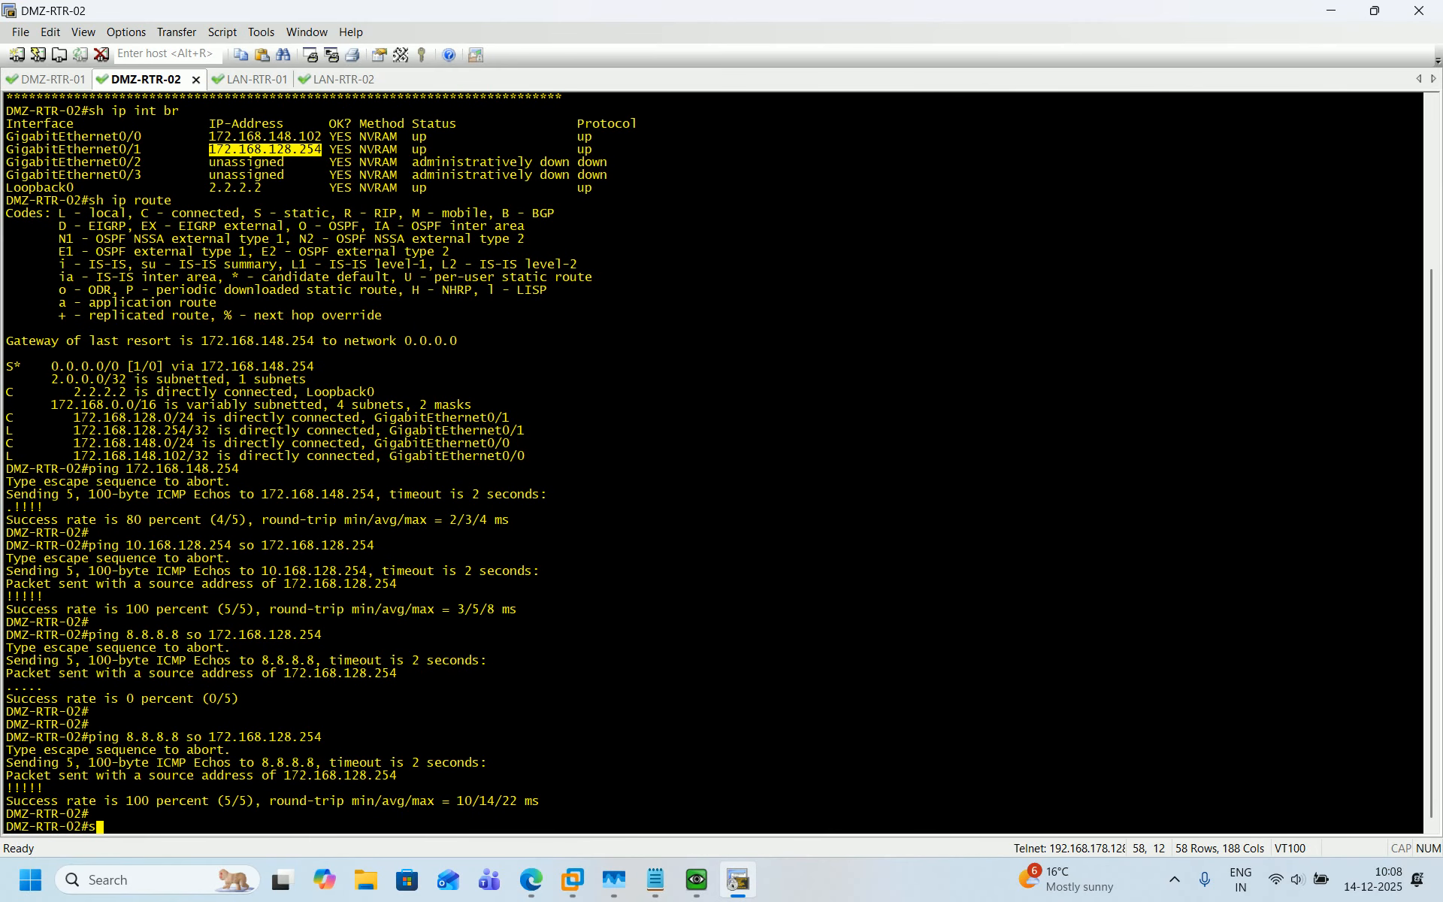
type("h ip int br")
key("Return")
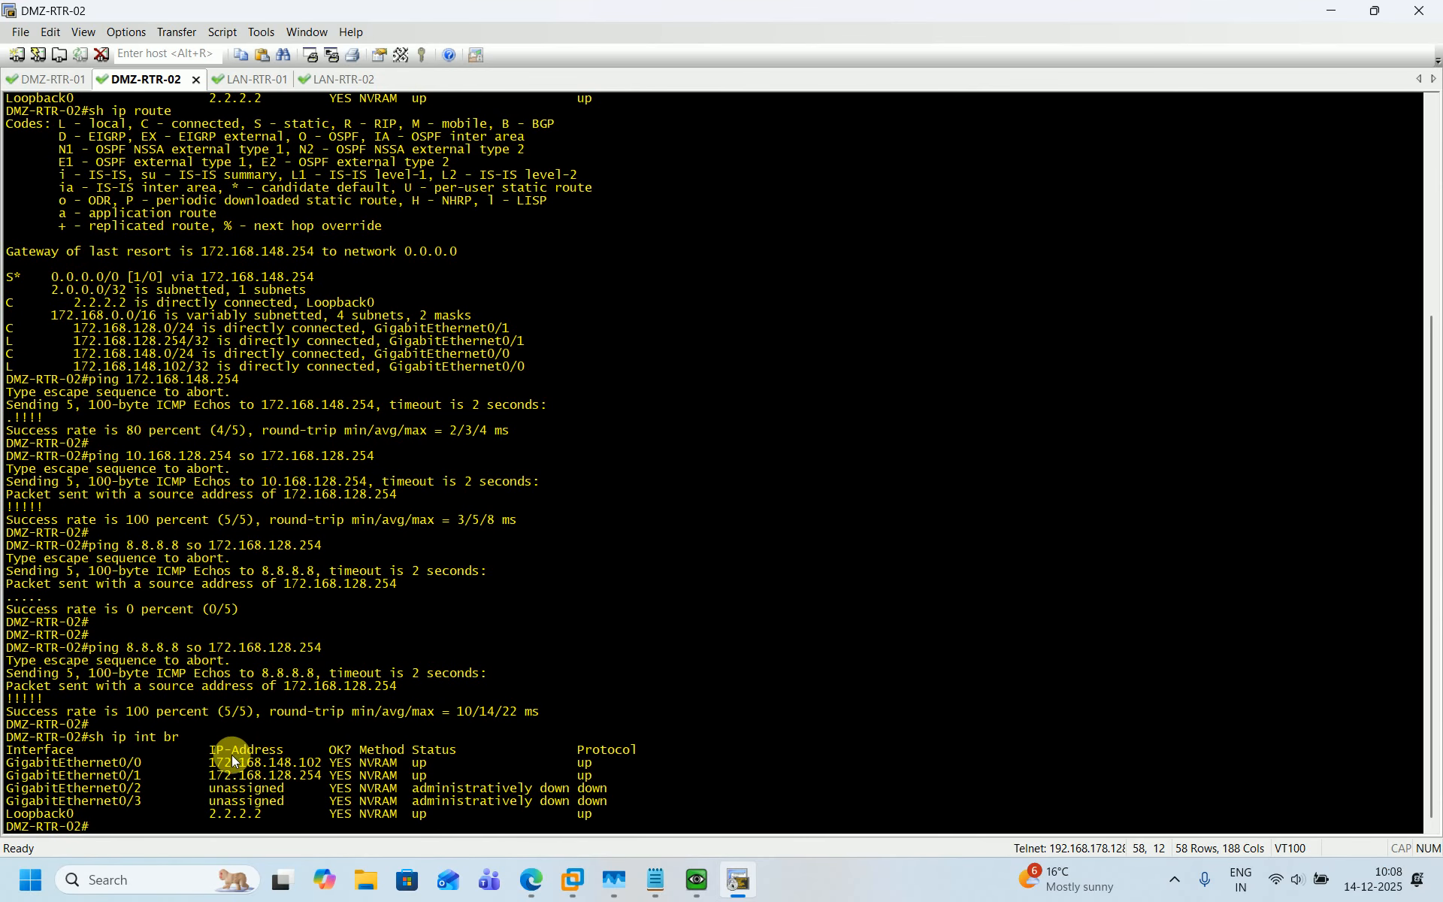
double_click(265, 780)
left_click(263, 779)
On DMZ-RTR-01, display the interface summary with sh ip int br.
left_click(699, 881)
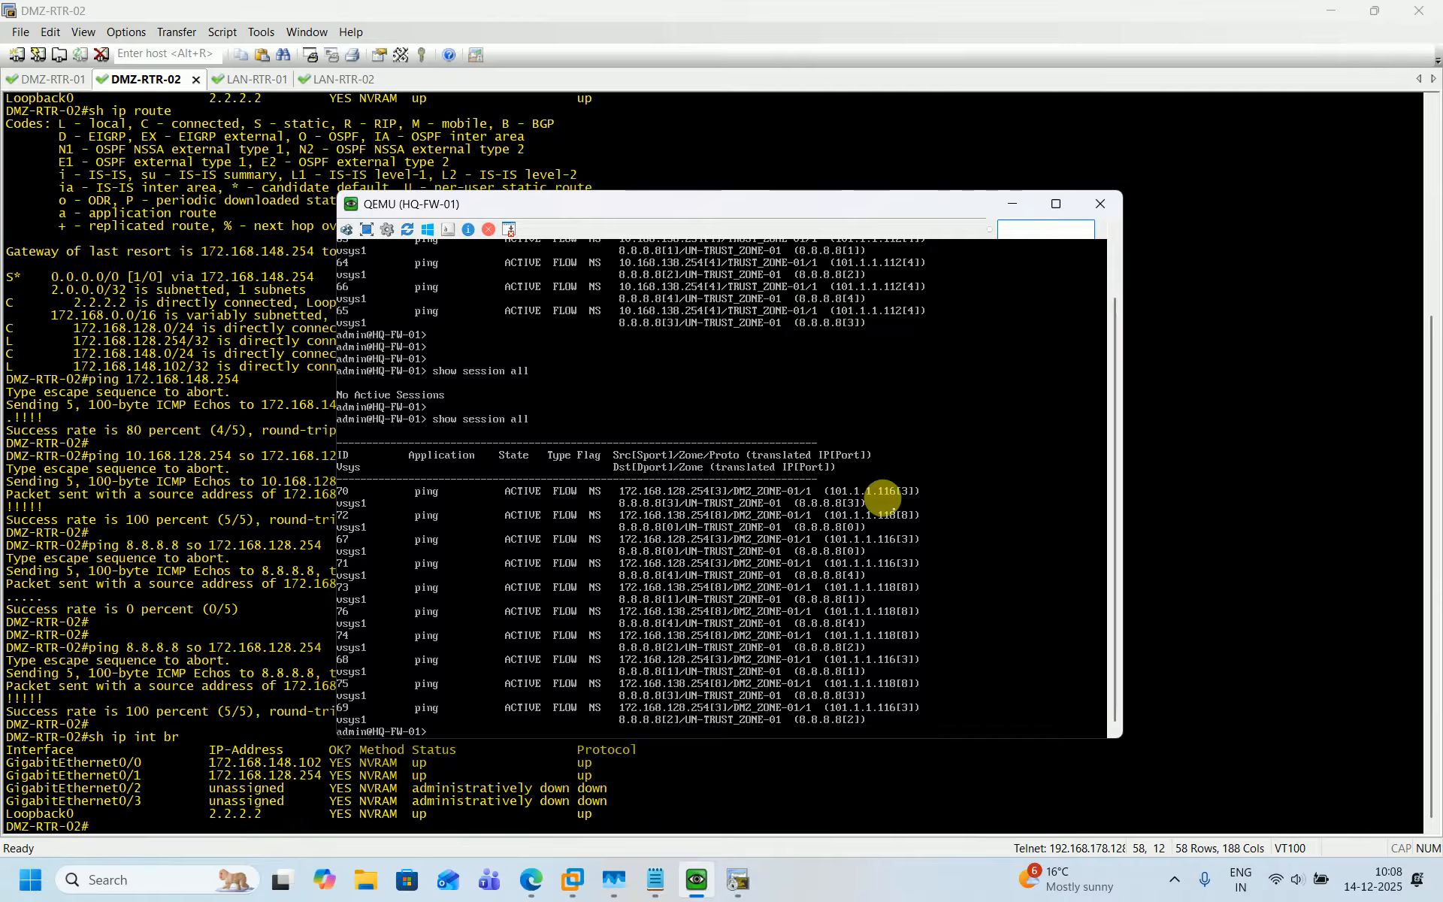
left_click(70, 84)
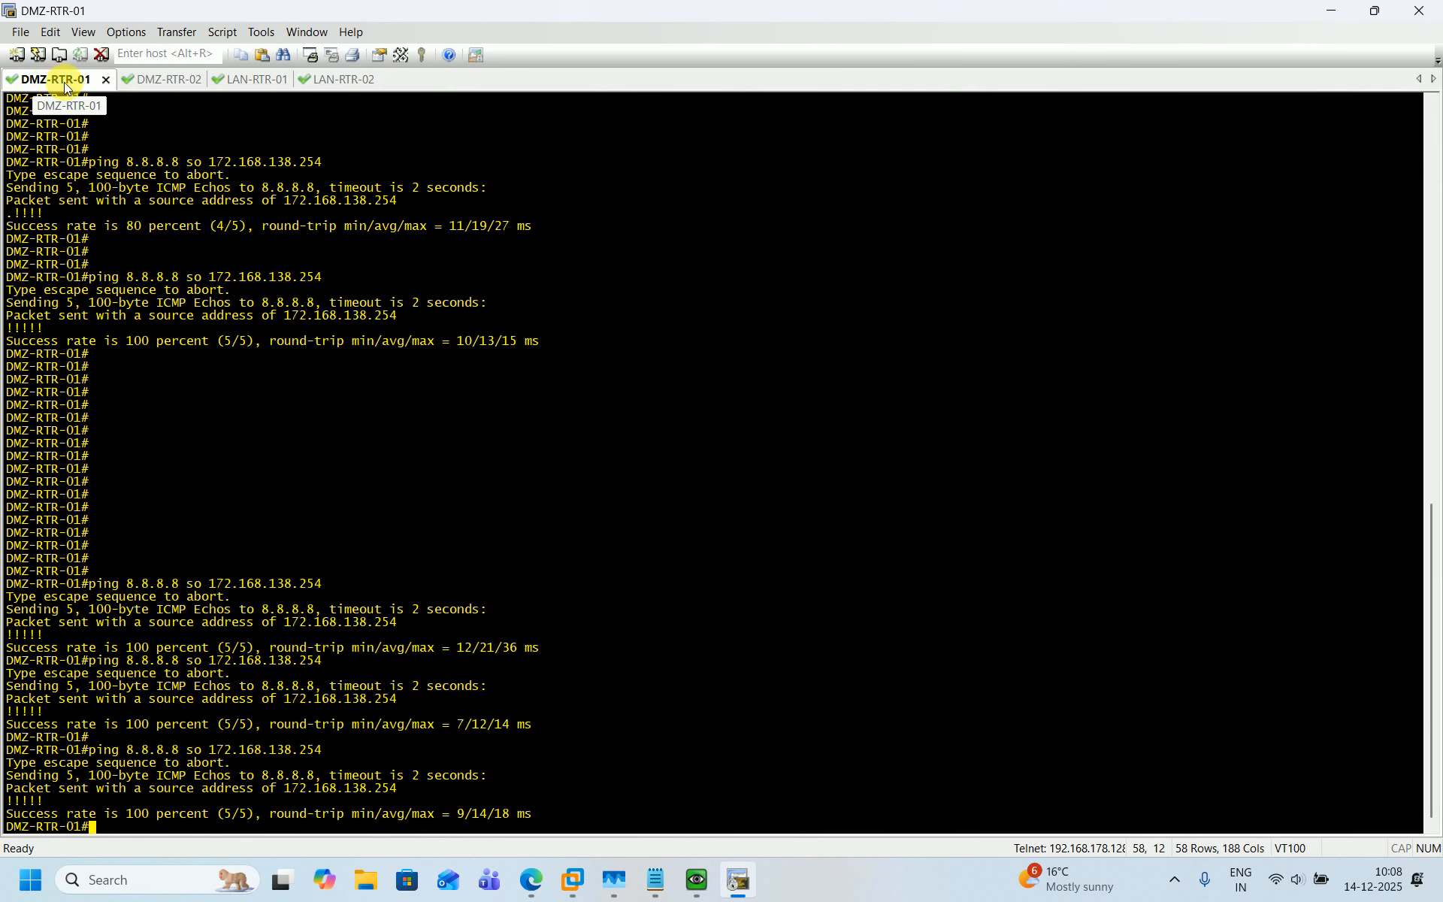
key("Return")
key("Return")
type("sh")
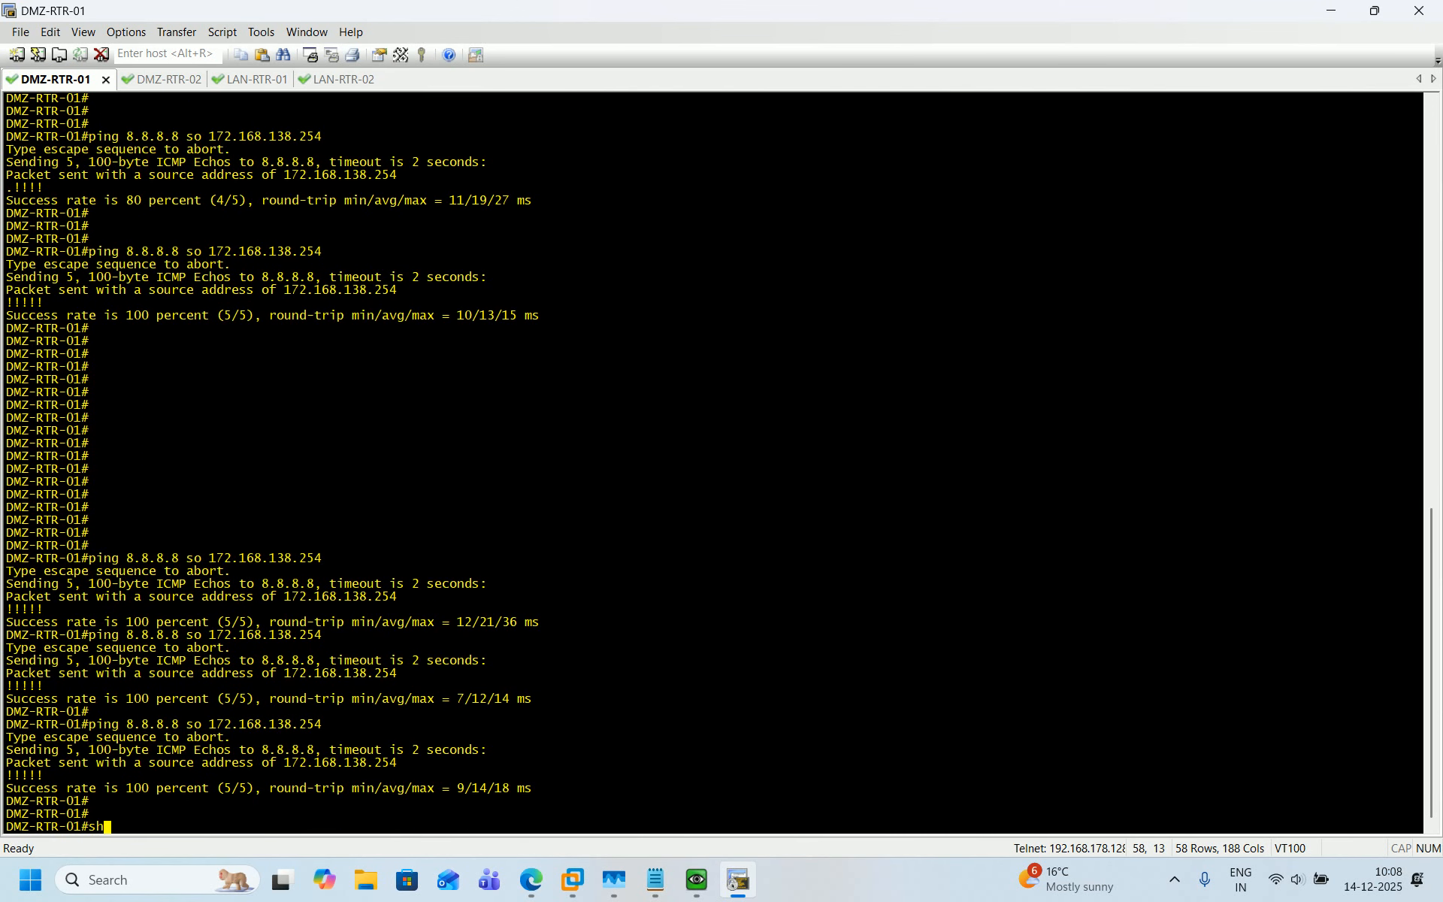
type(" ip int br")
key("Return")
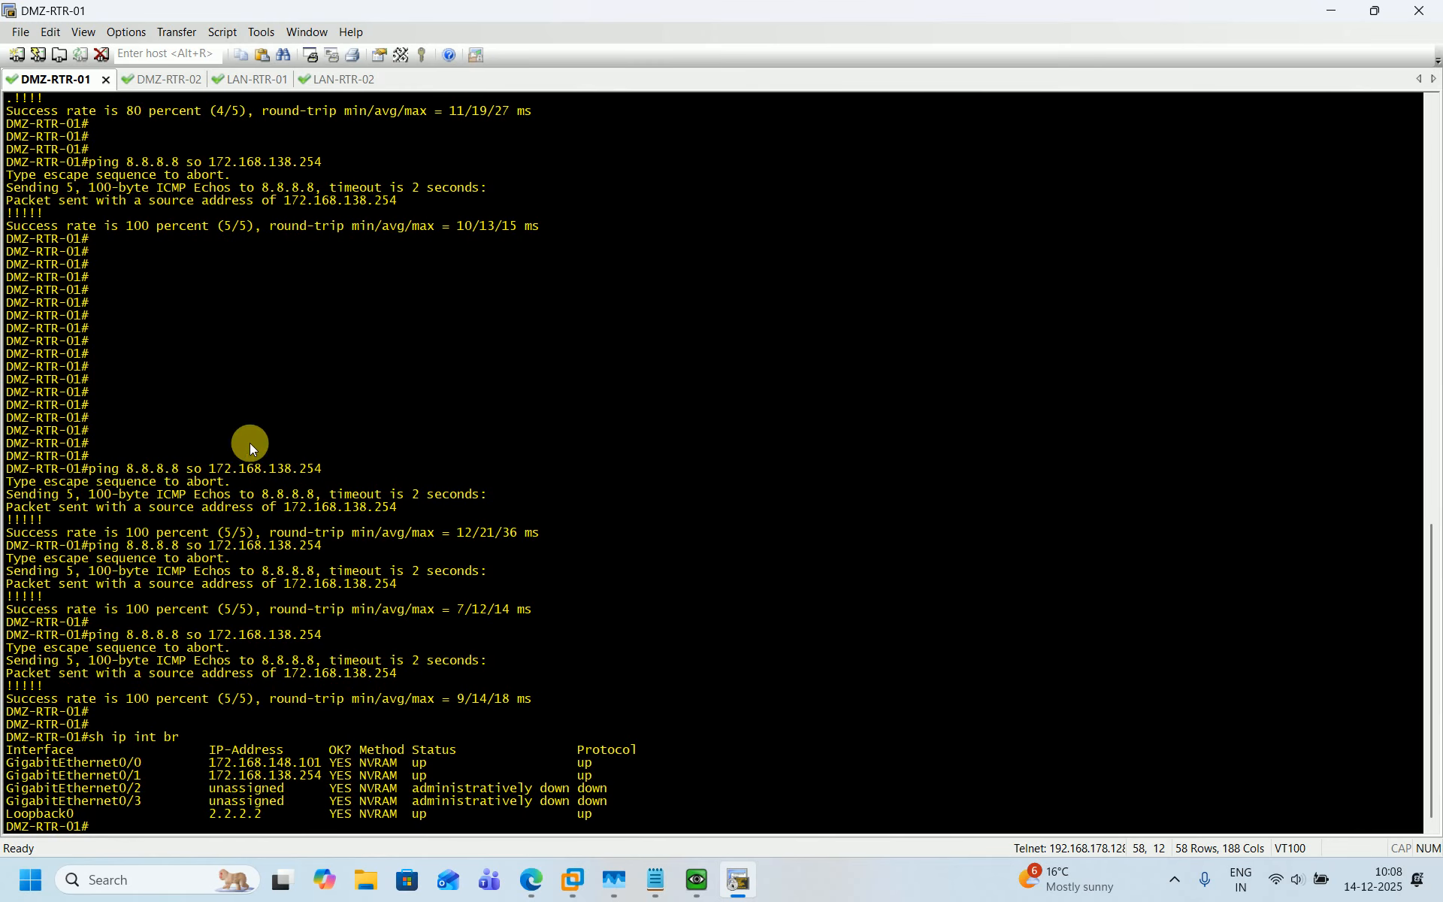
On the firewall console, recall the show session all command.
left_click(697, 881)
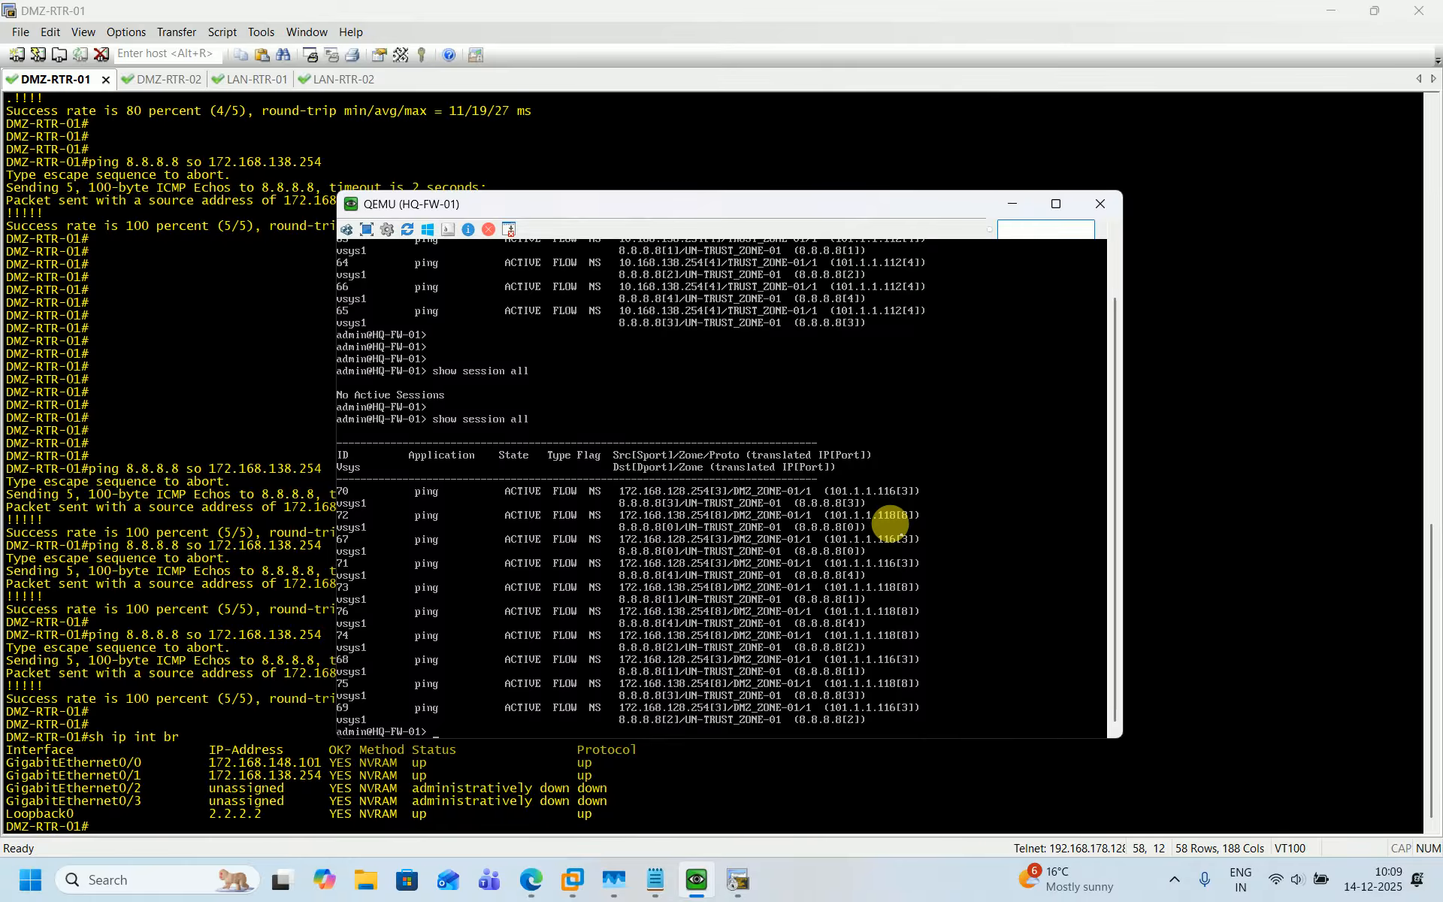
key("Return")
key("Return")
key("Return")
key("Return")
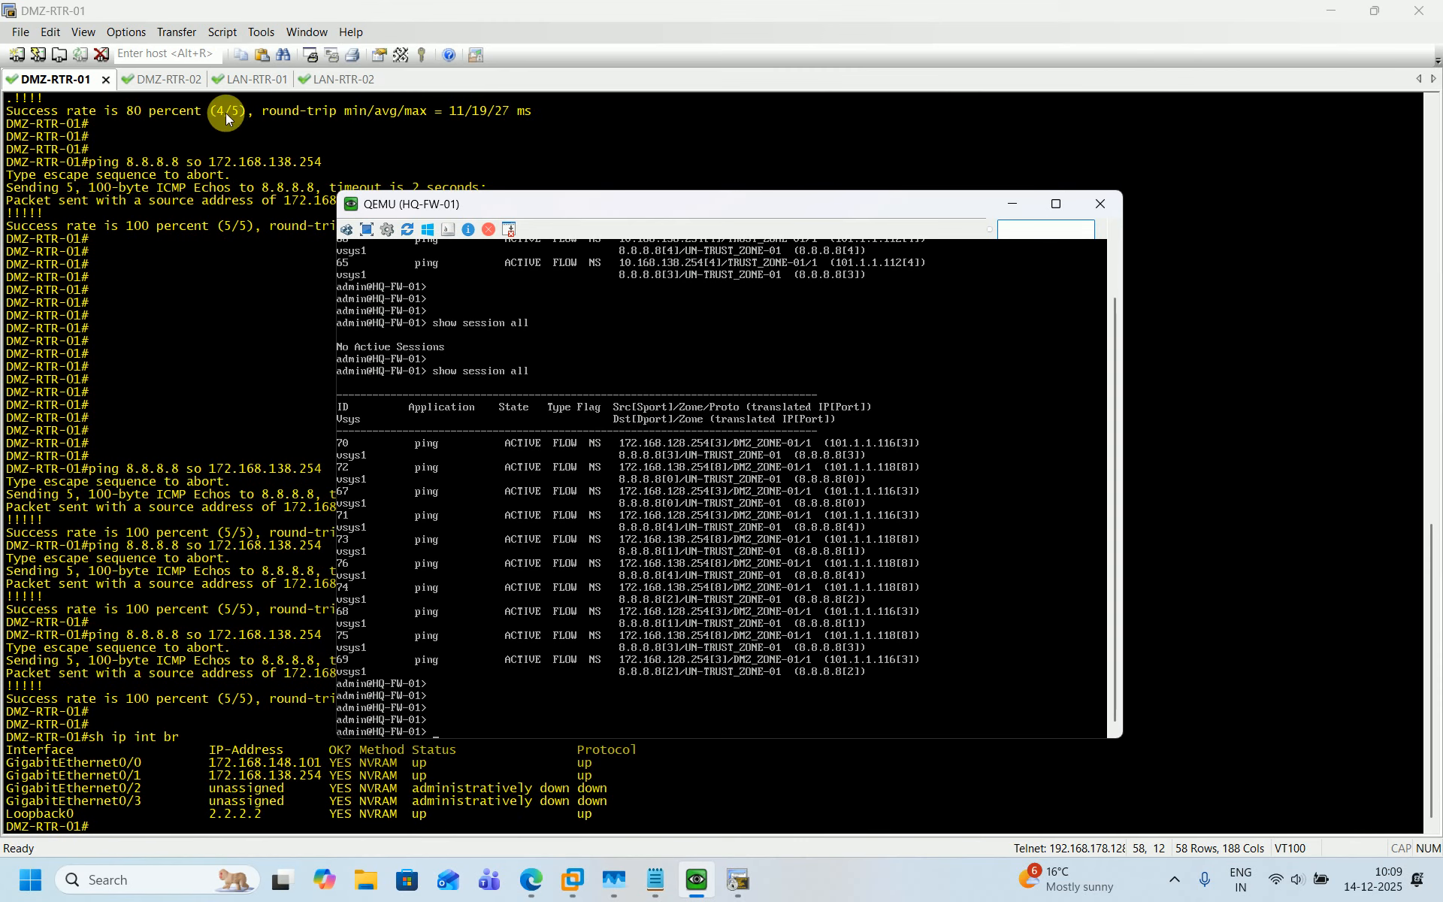
key("Up")
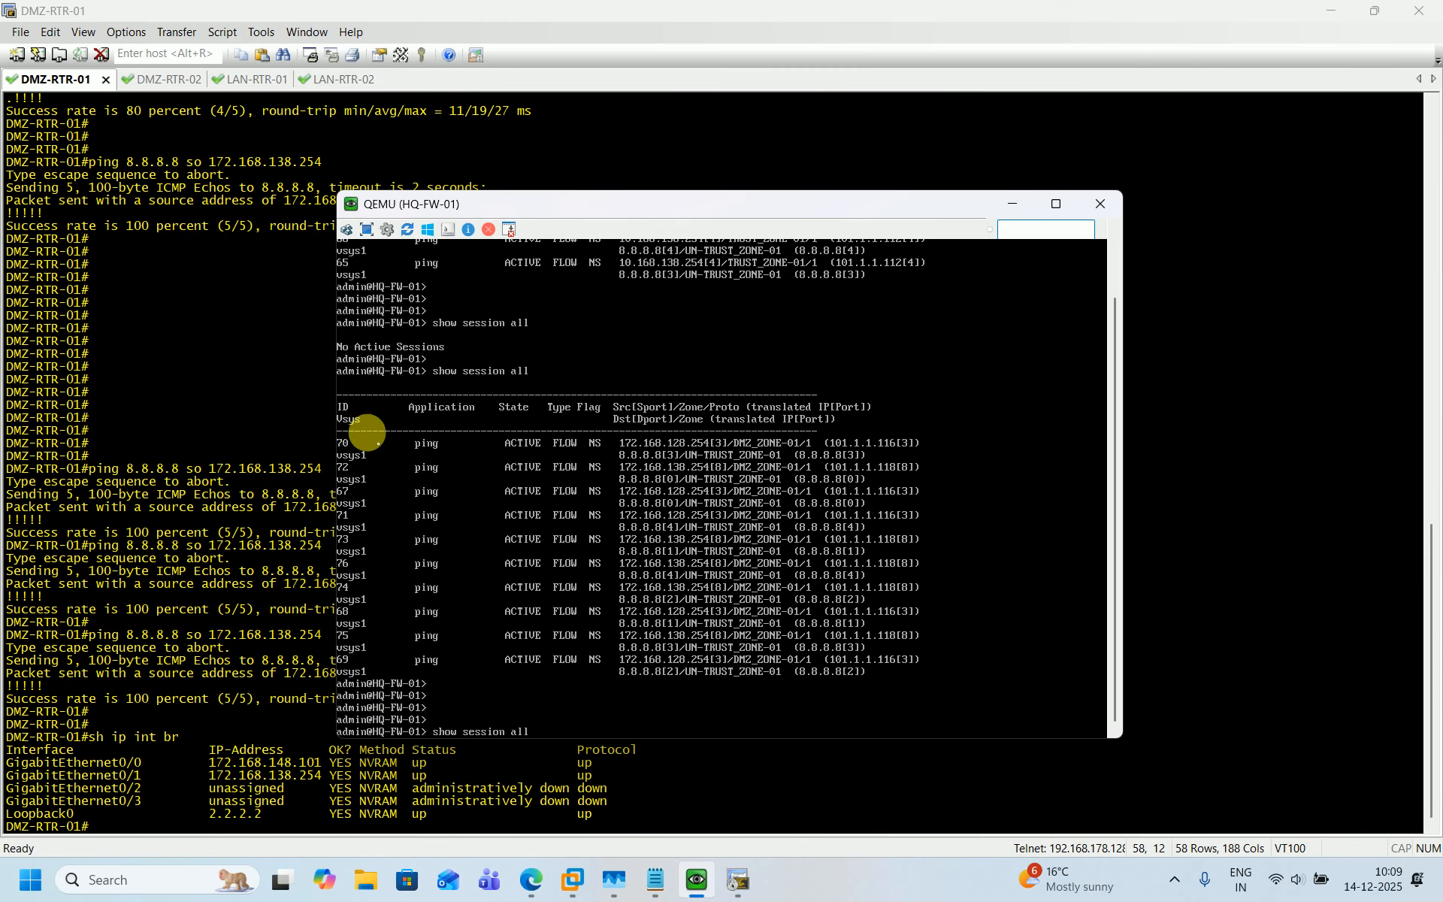
On LAN-RTR-01, recall the ping to 8.8.8.8 sourced from 10.168.138.254.
left_click(250, 78)
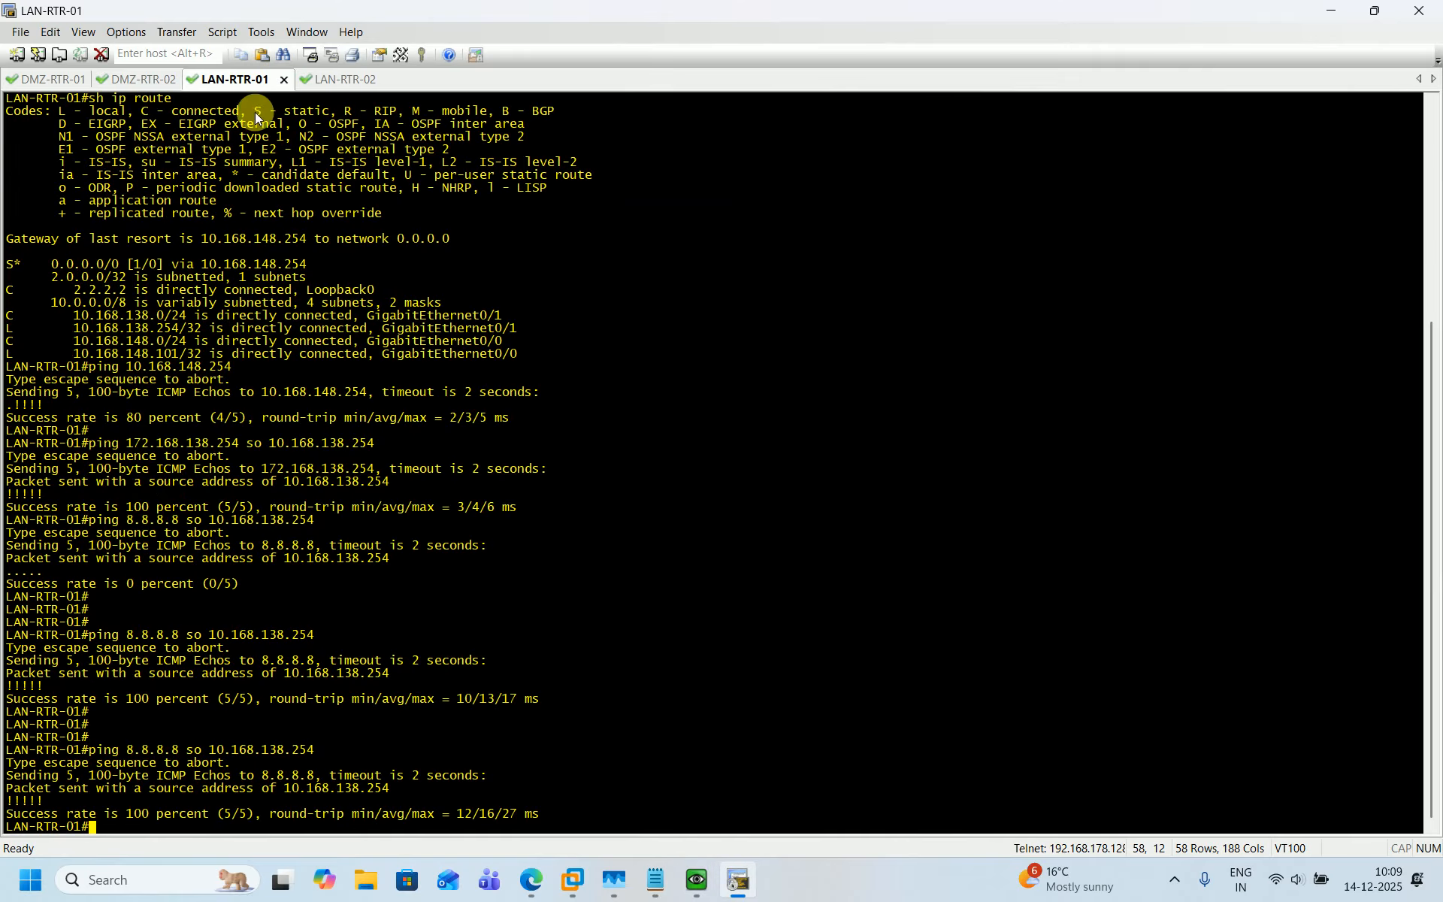
key("Return")
key("Return")
key("Return")
key("Return")
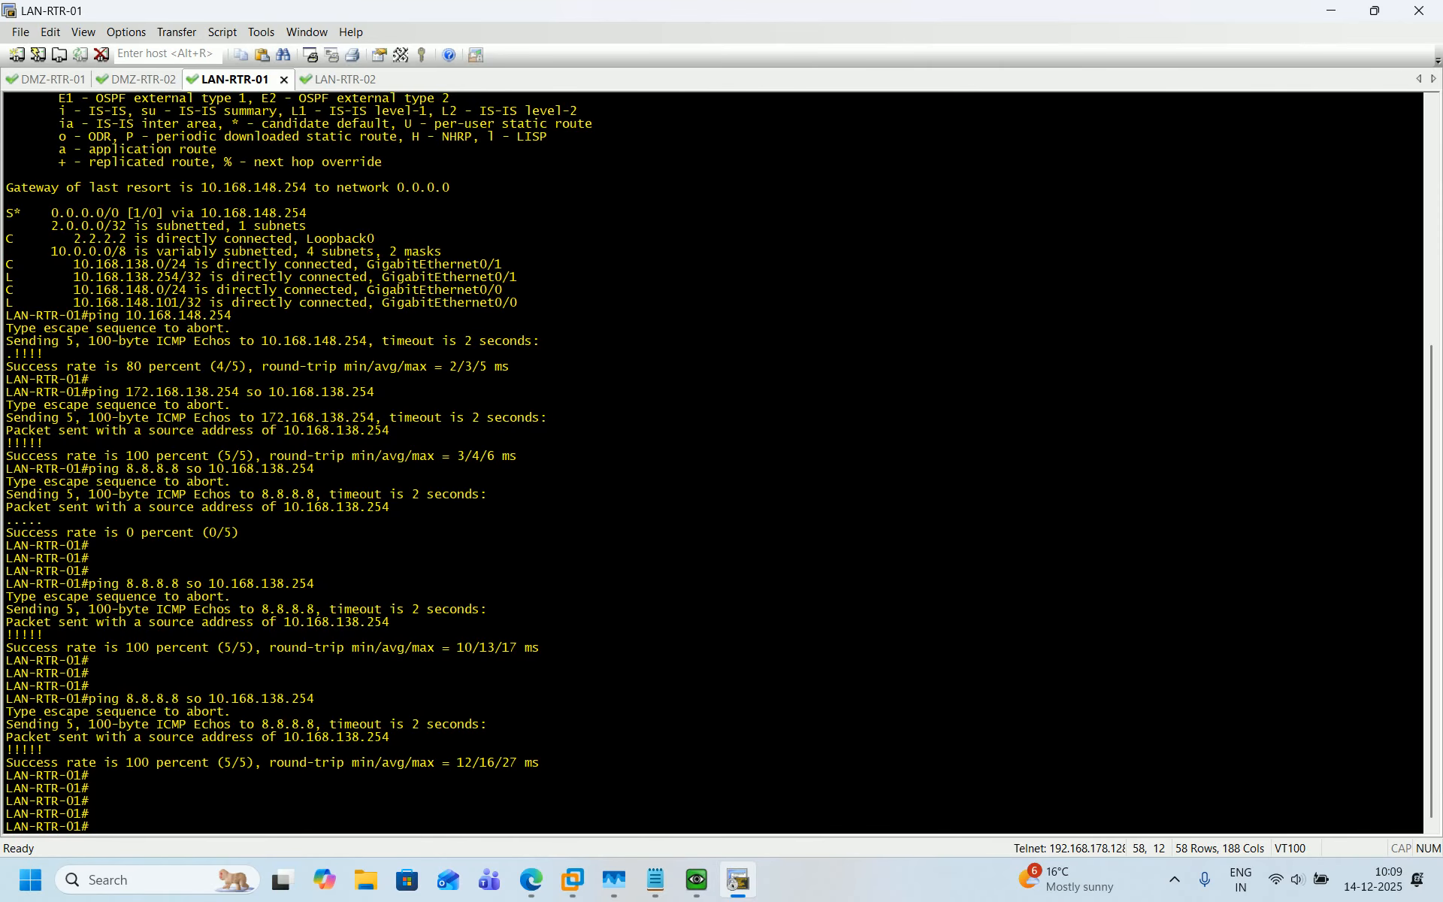
key("Up")
On LAN-RTR-02, recall the ping to 8.8.8.8 sourced from 10.168.128.254.
left_click(320, 85)
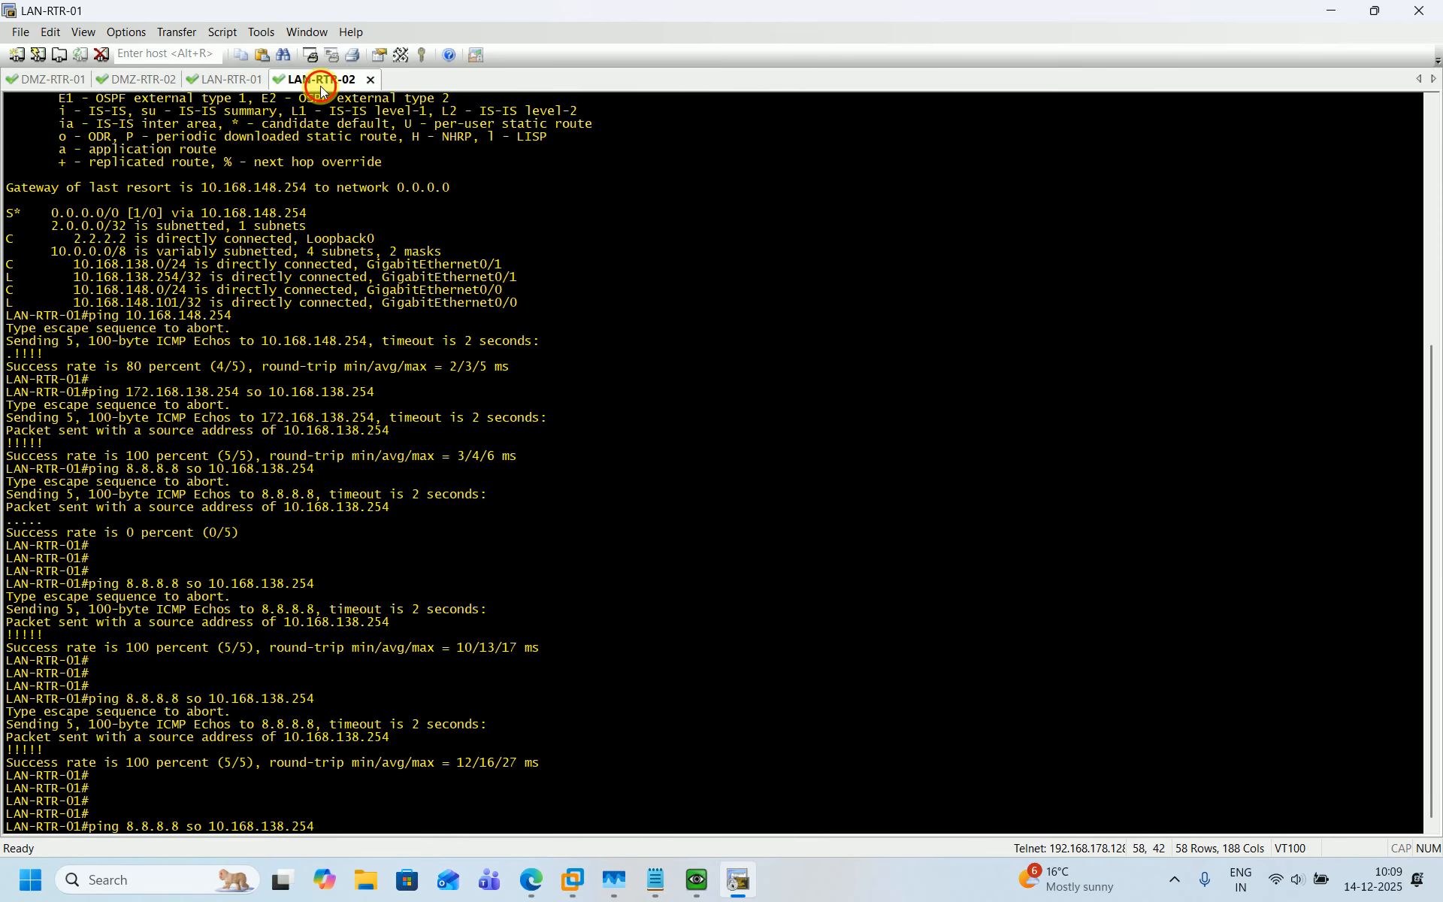
key("Return")
key("Return")
key("Return")
key("Up")
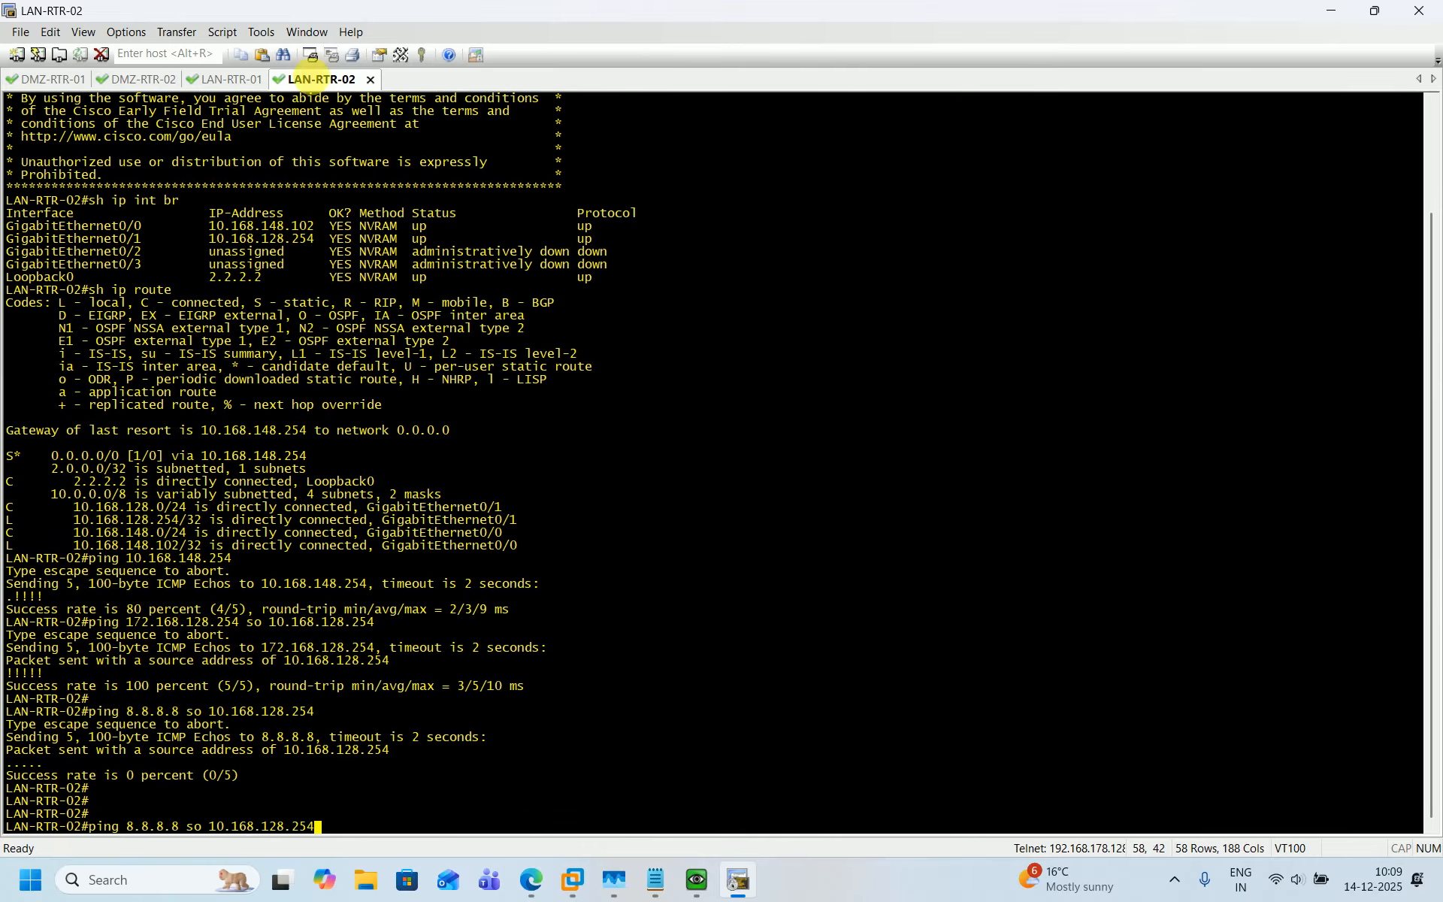
Run both LAN router pings to 8.8.8.8 and view the firewall's Trust zone session translations.
left_click(228, 83)
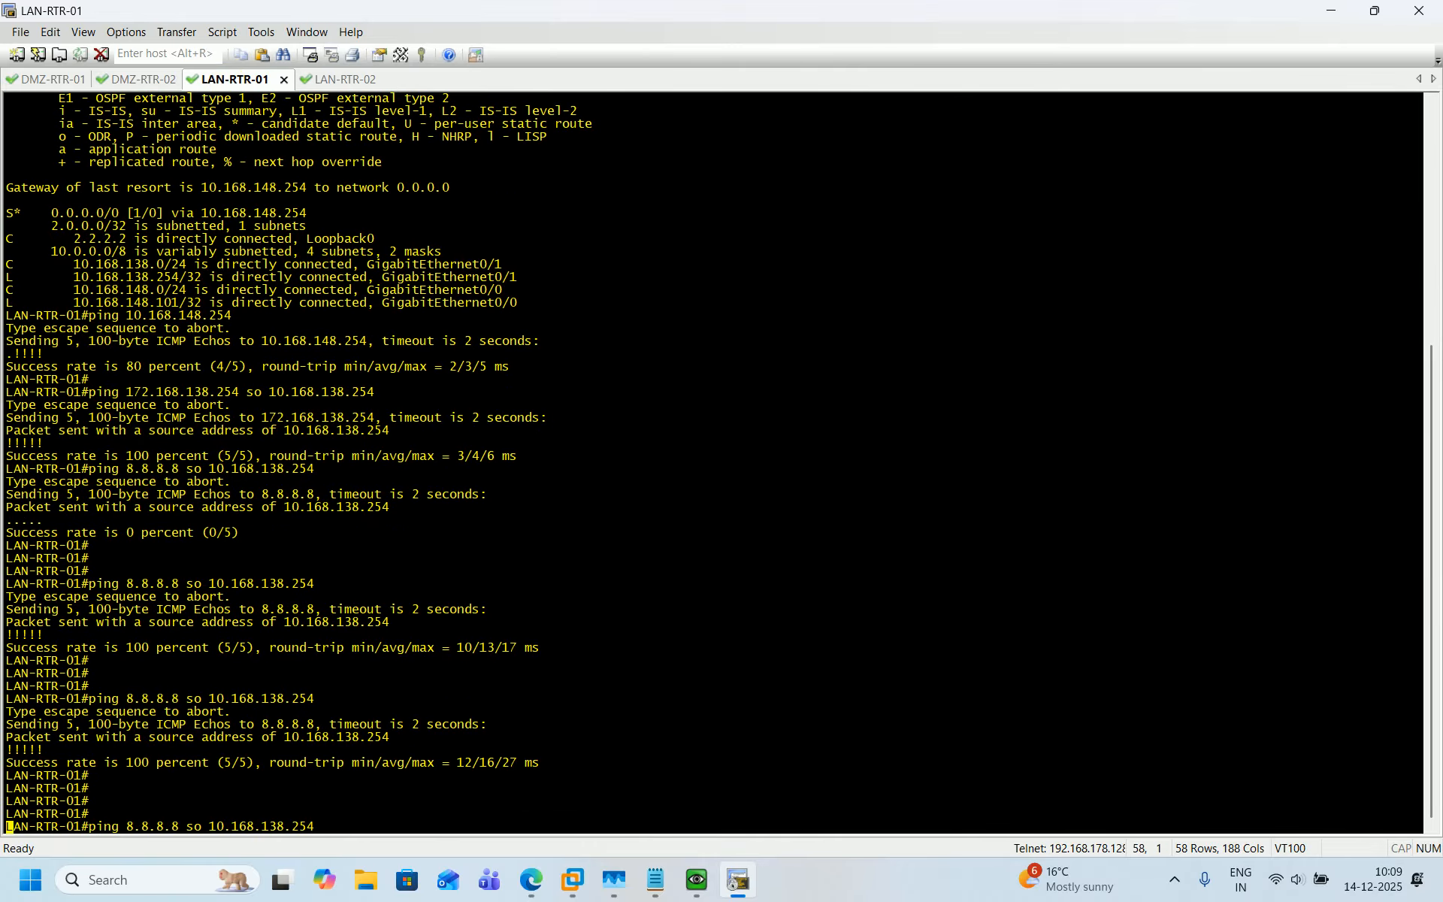
key("Return")
left_click(350, 81)
key("Return")
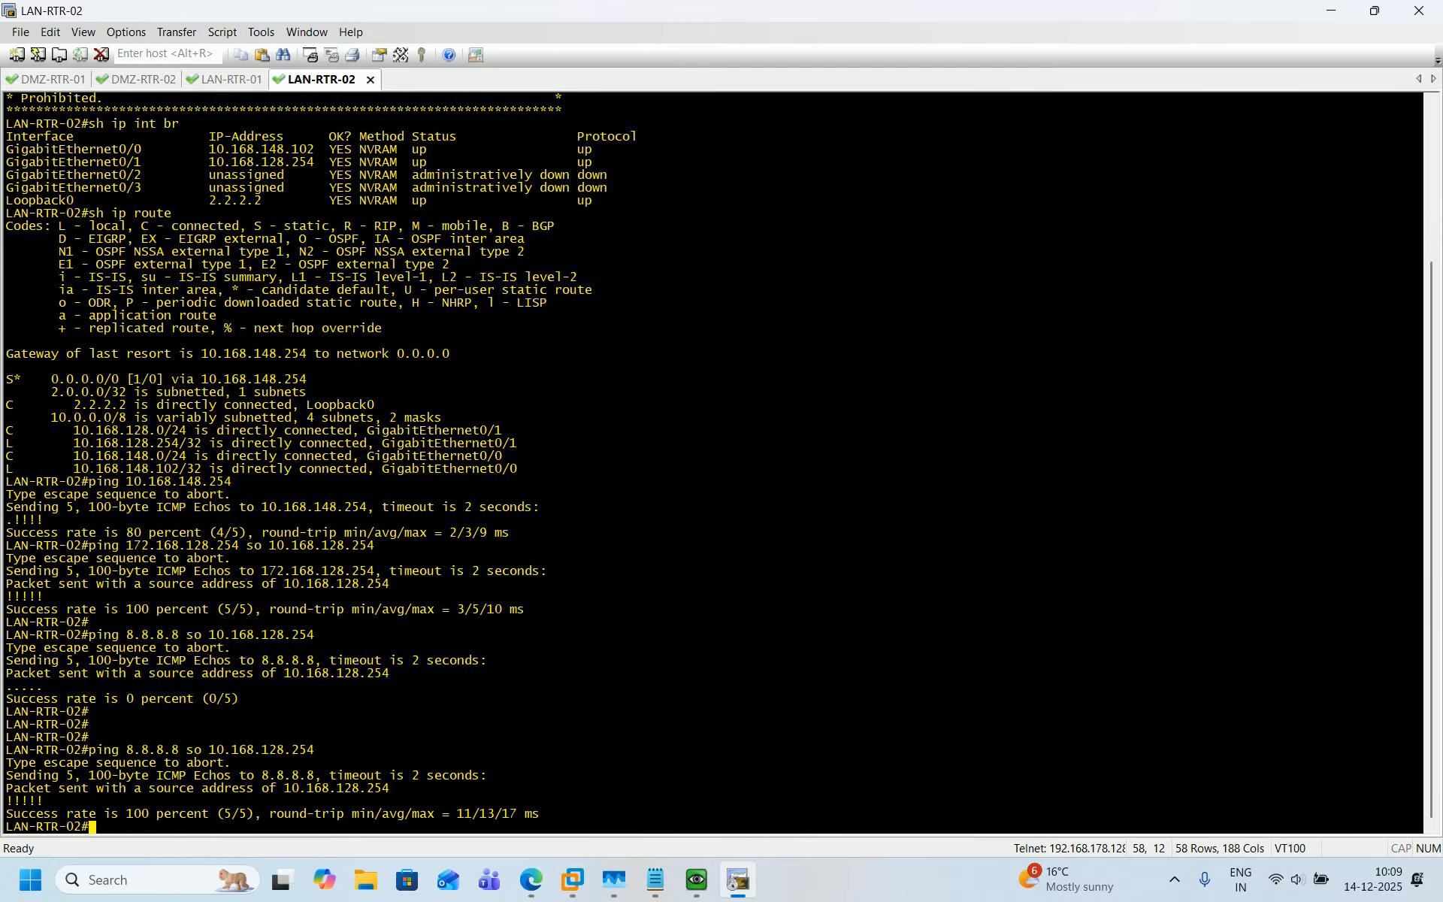
left_click(695, 881)
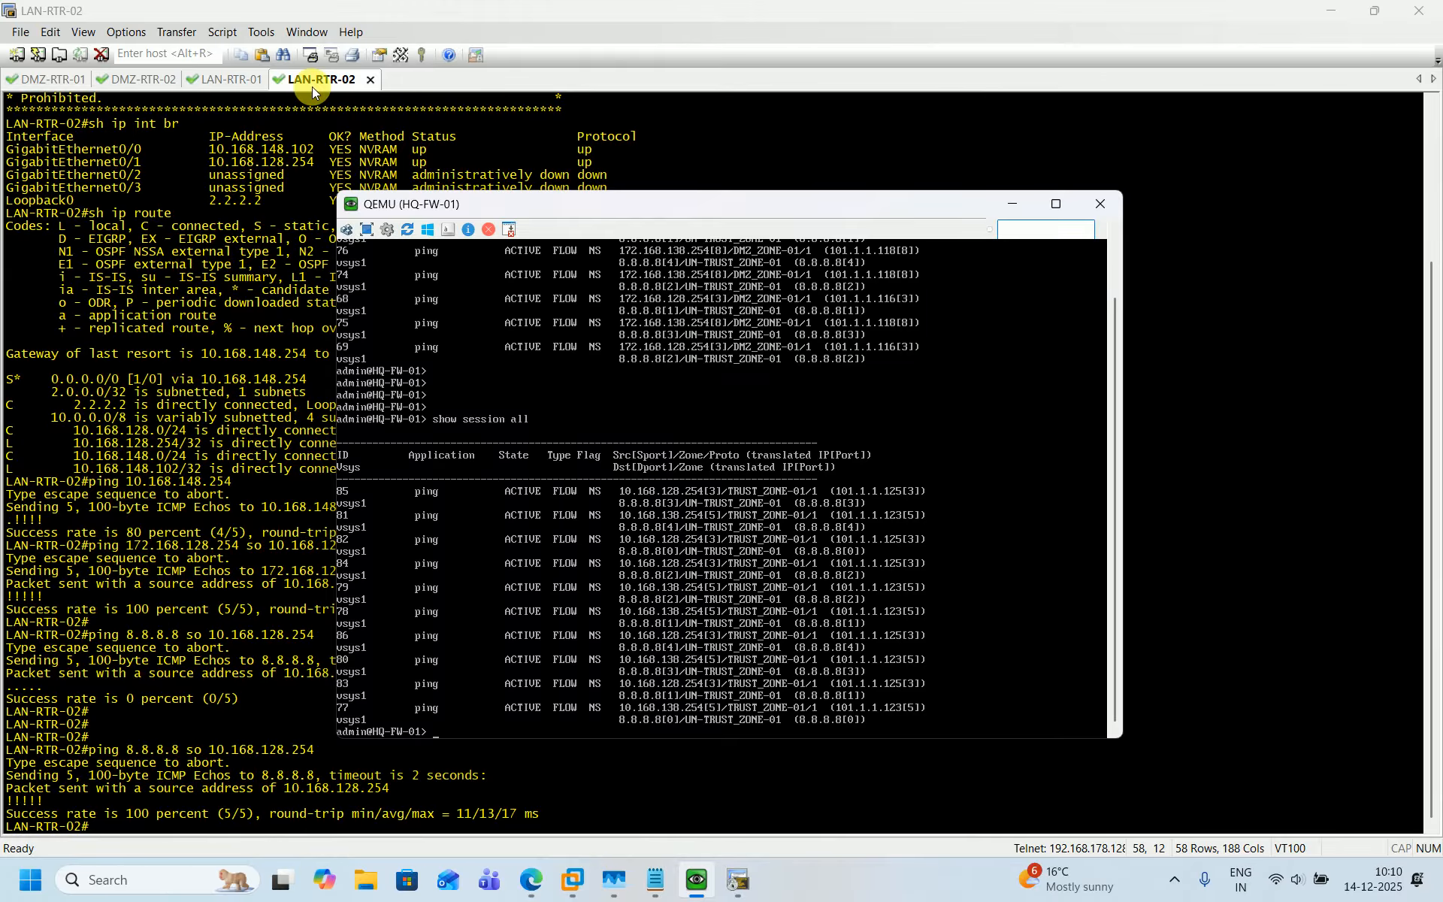
On LAN-RTR-02, display the interface summary with sh ip int br, then return to the firewall console.
left_click(260, 570)
key("Return")
key("Return")
key("Return")
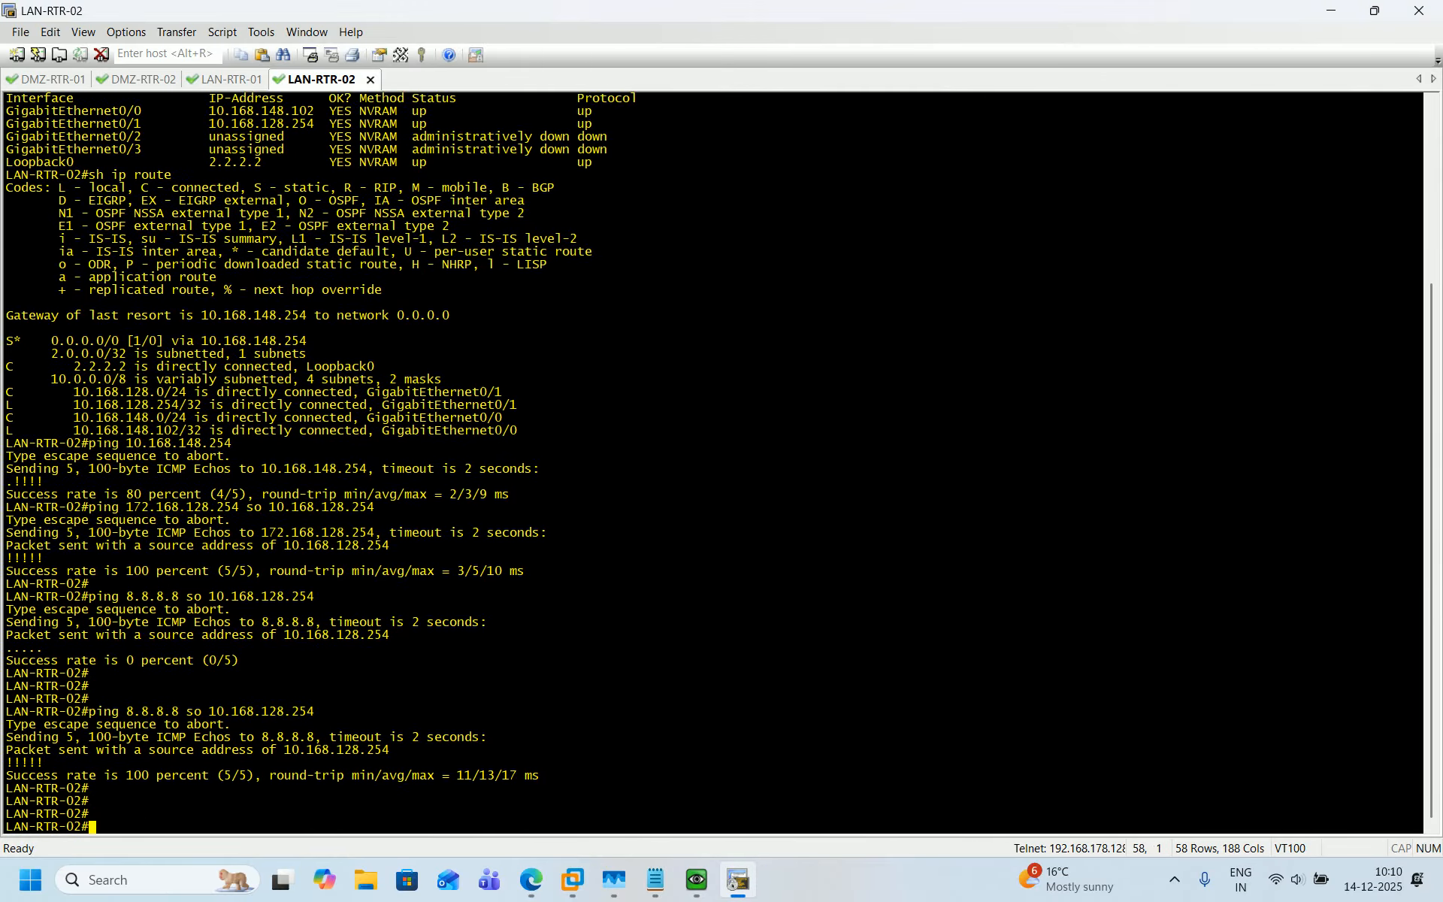
key("Return")
type("sh ip")
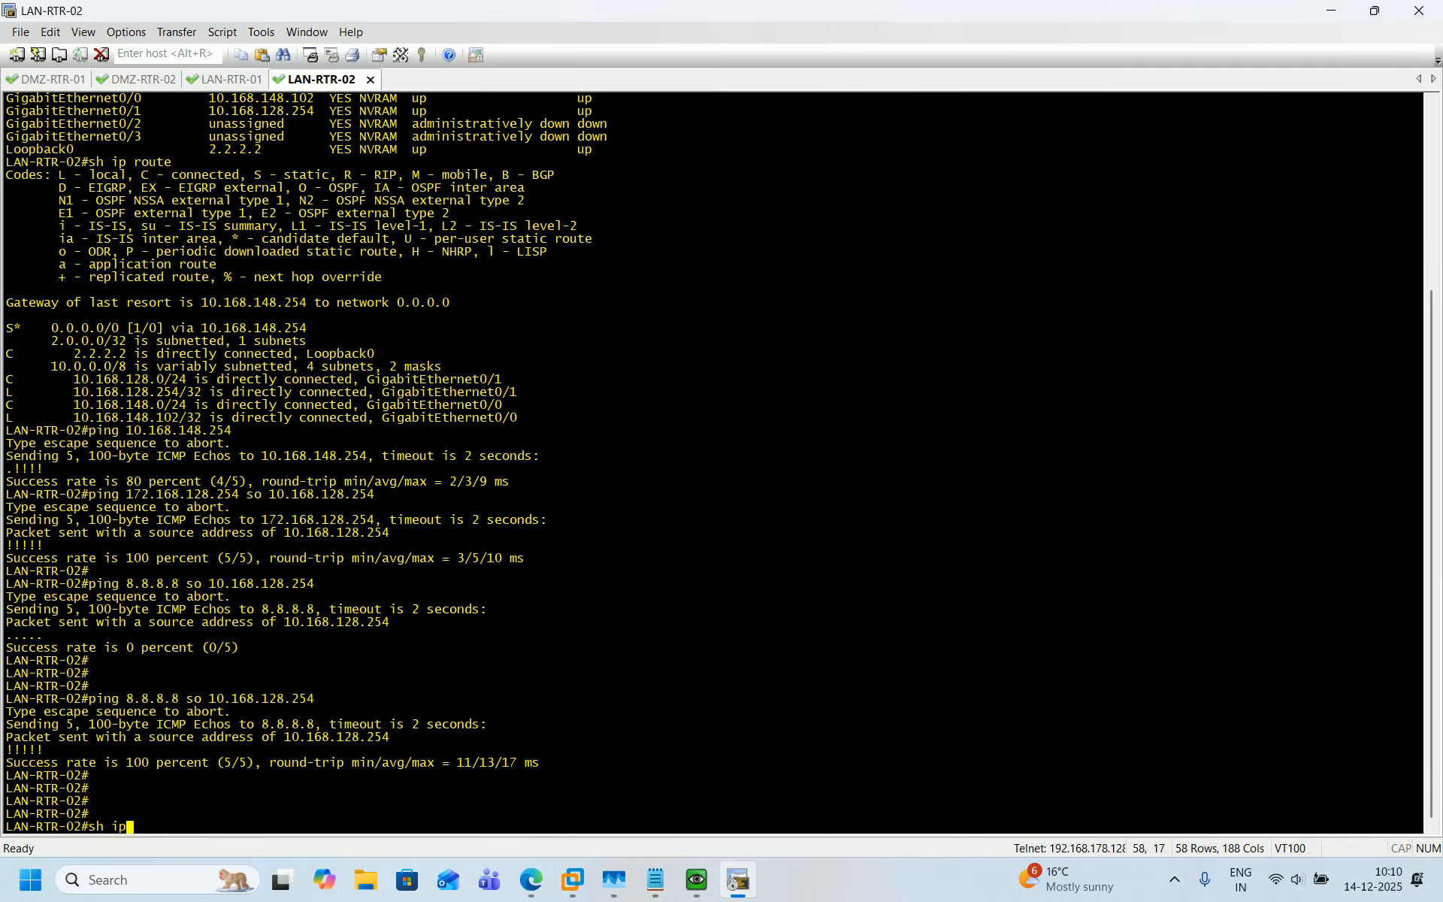
type(" int br")
key("Return")
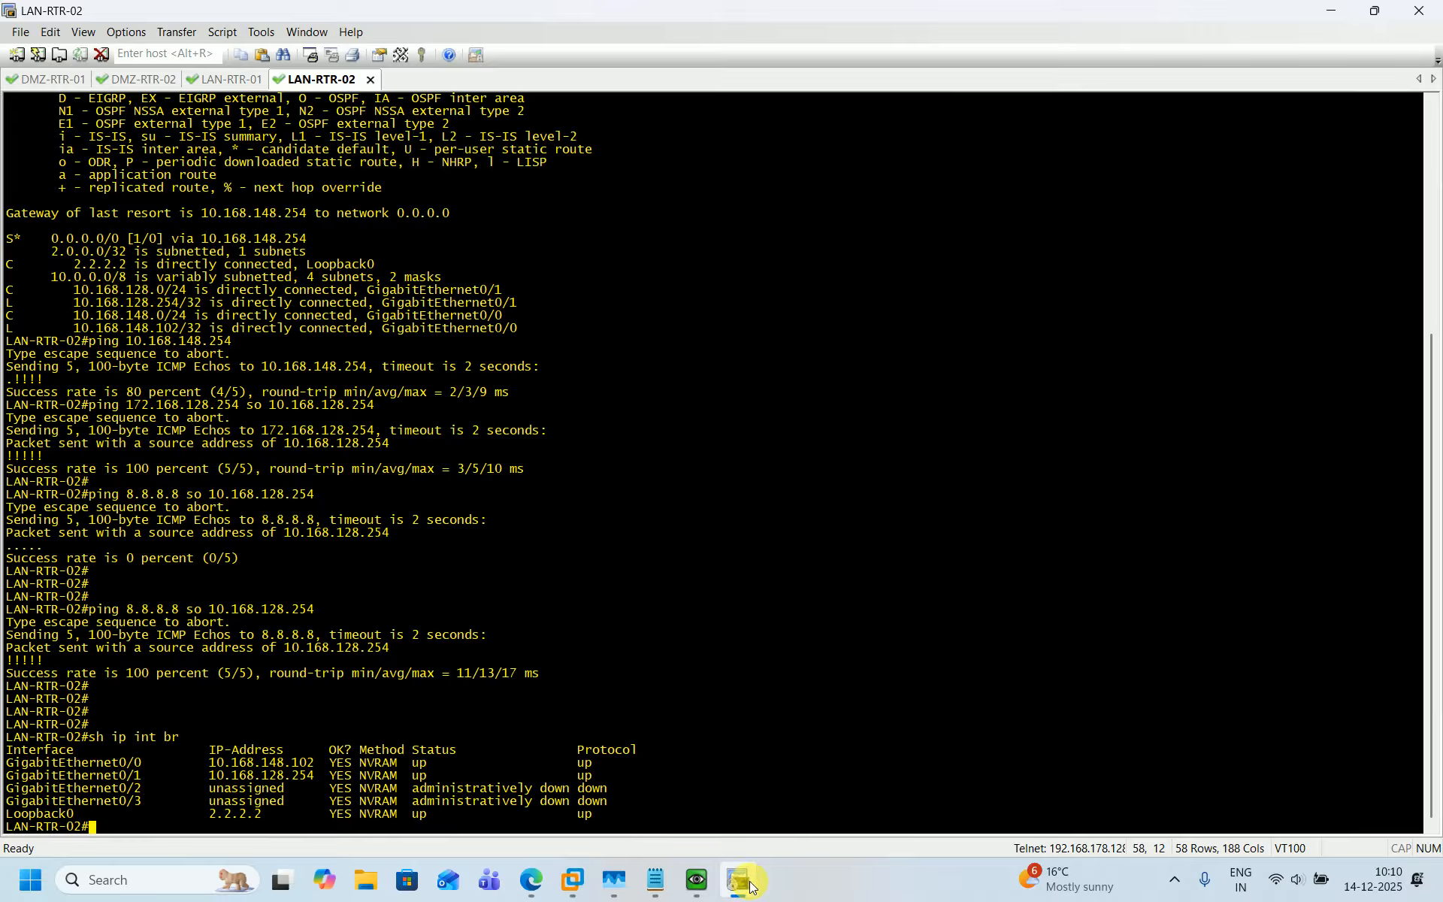
left_click(726, 878)
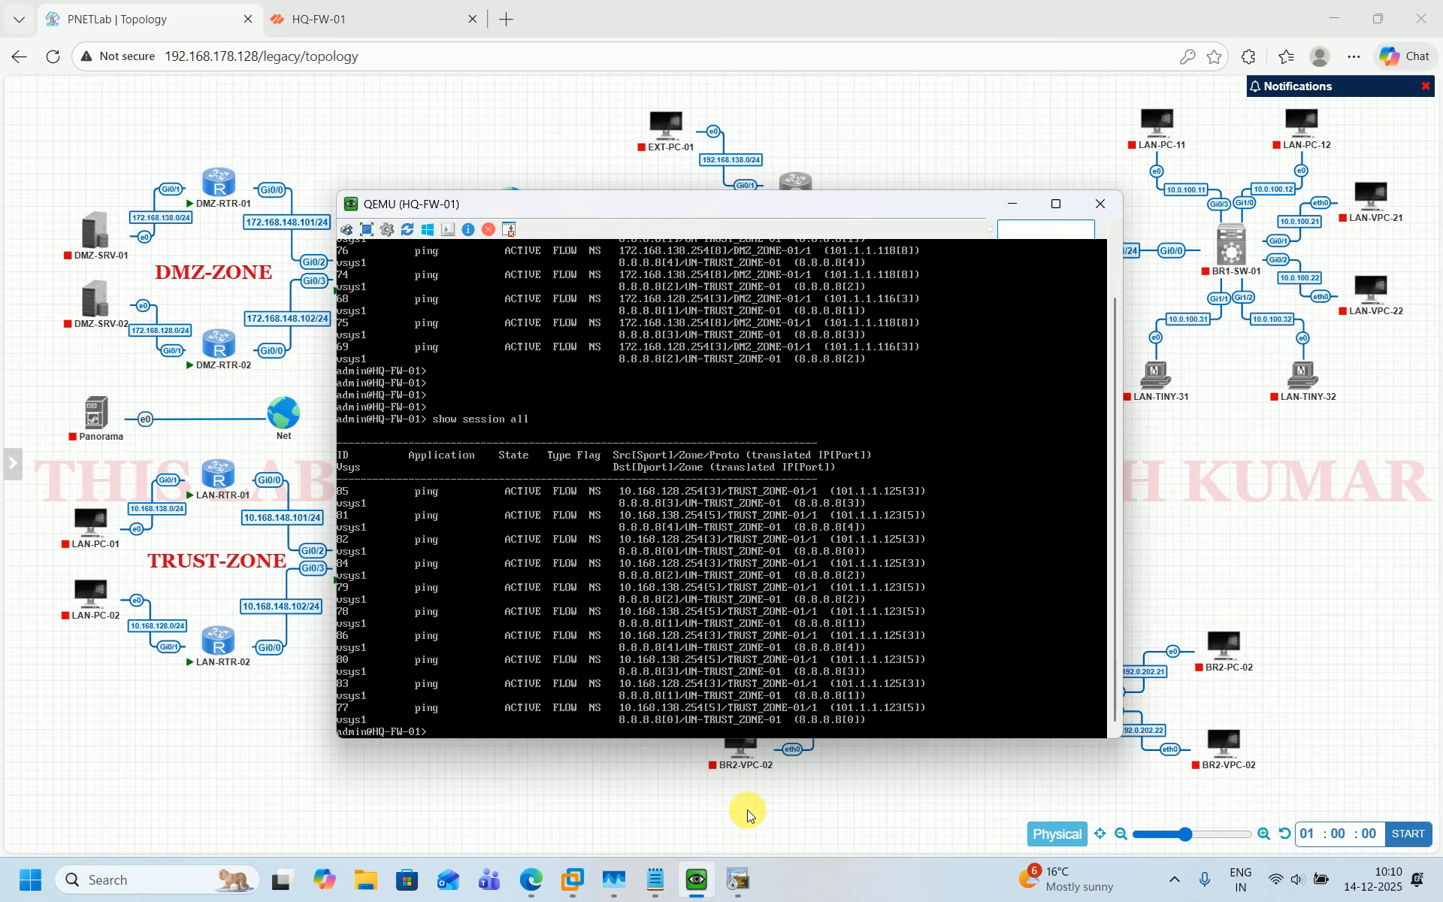
left_click(699, 883)
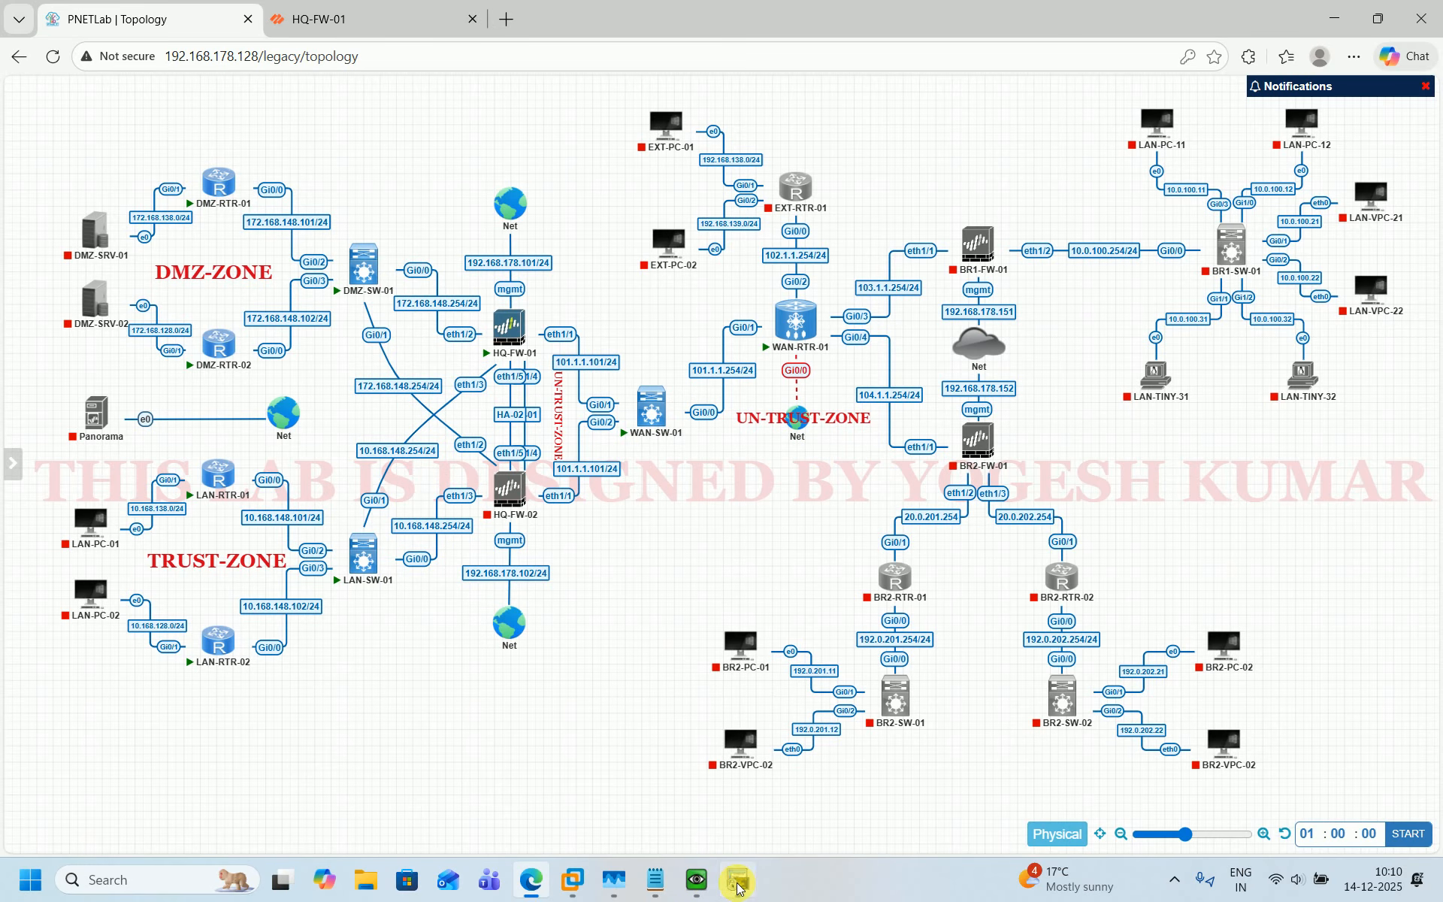
left_click(699, 886)
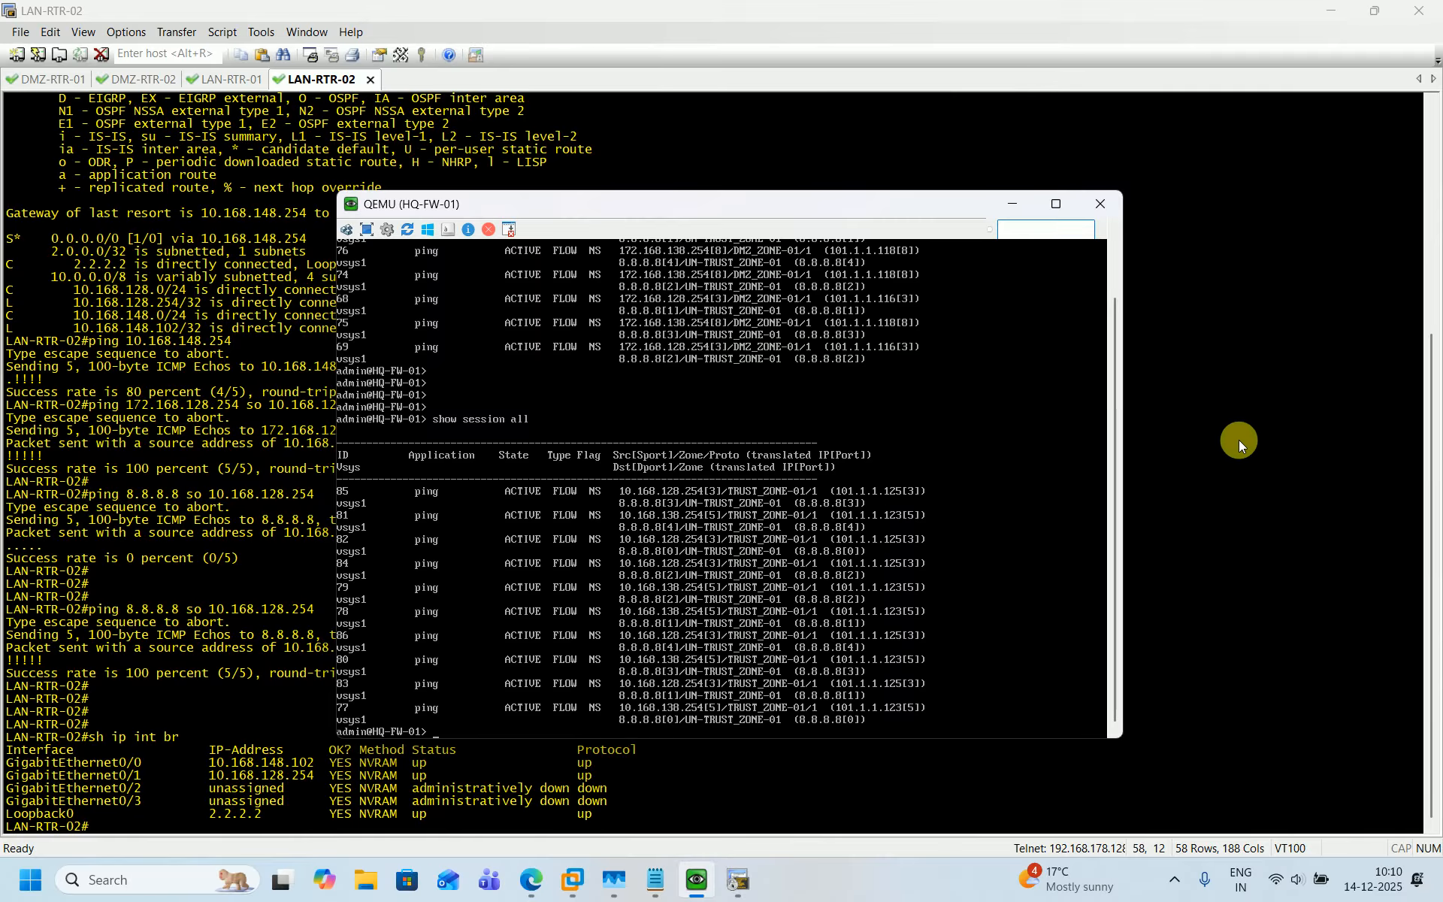
key("Return")
key("Return")
key("Return")
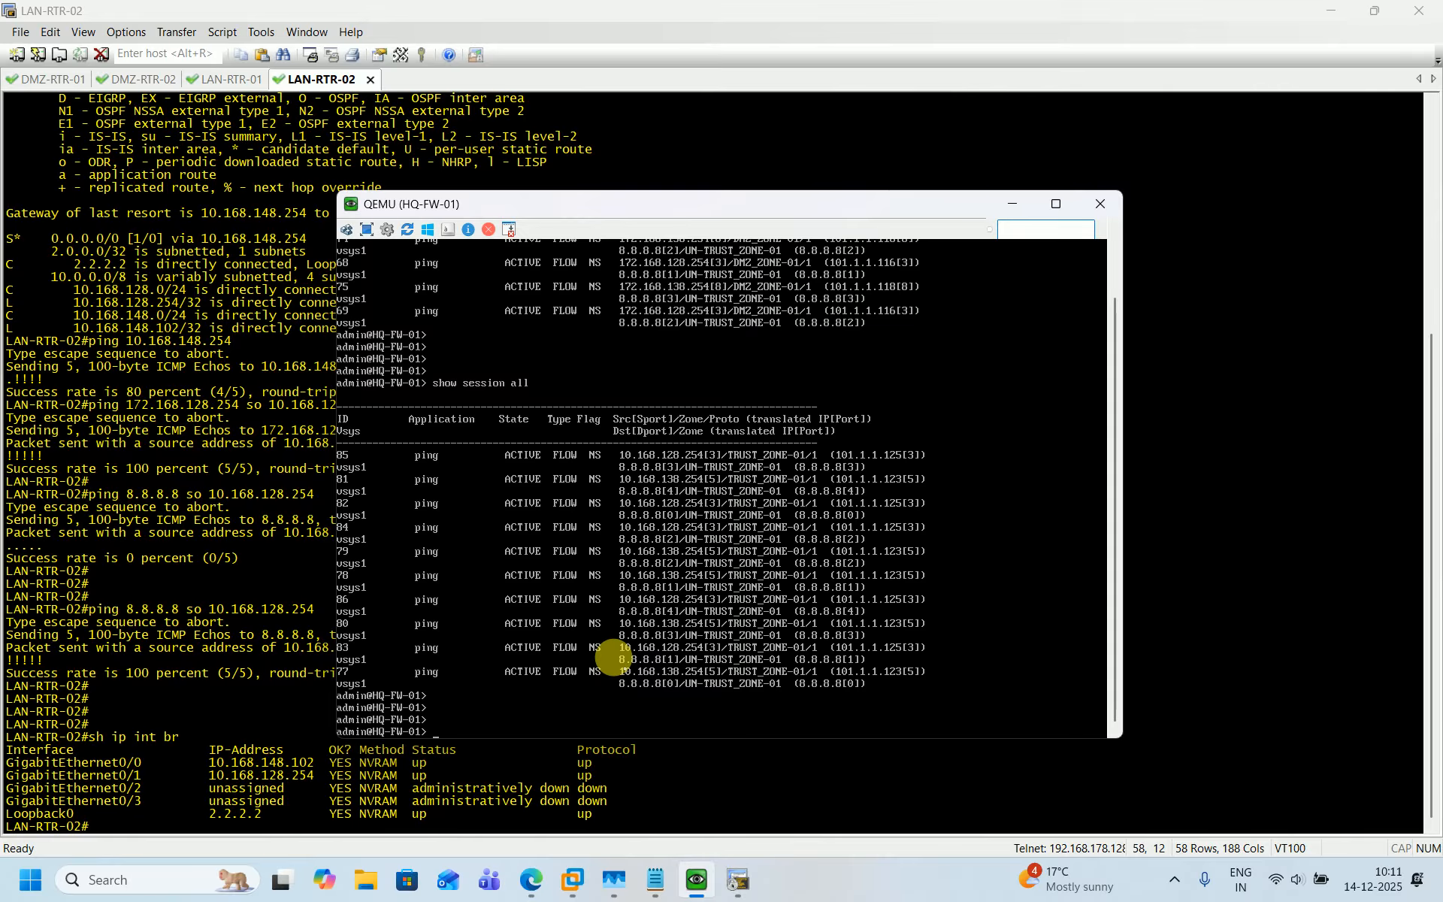
Select the DMZ-RTR-01, DMZ-SW-01 and HQ-FW-01 nodes on the lab topology.
left_click(467, 755)
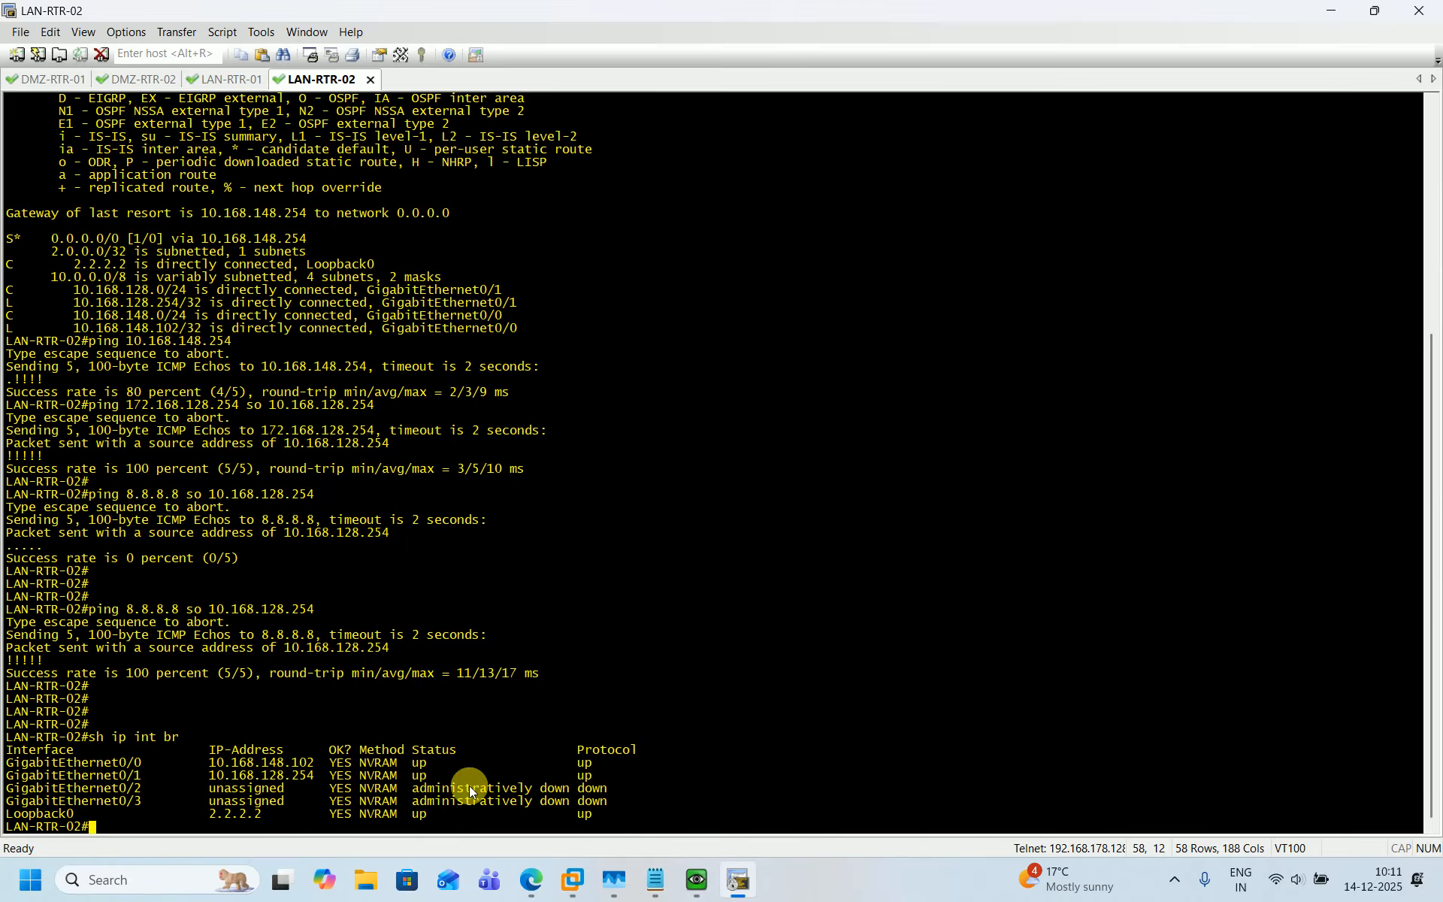
left_click(531, 878)
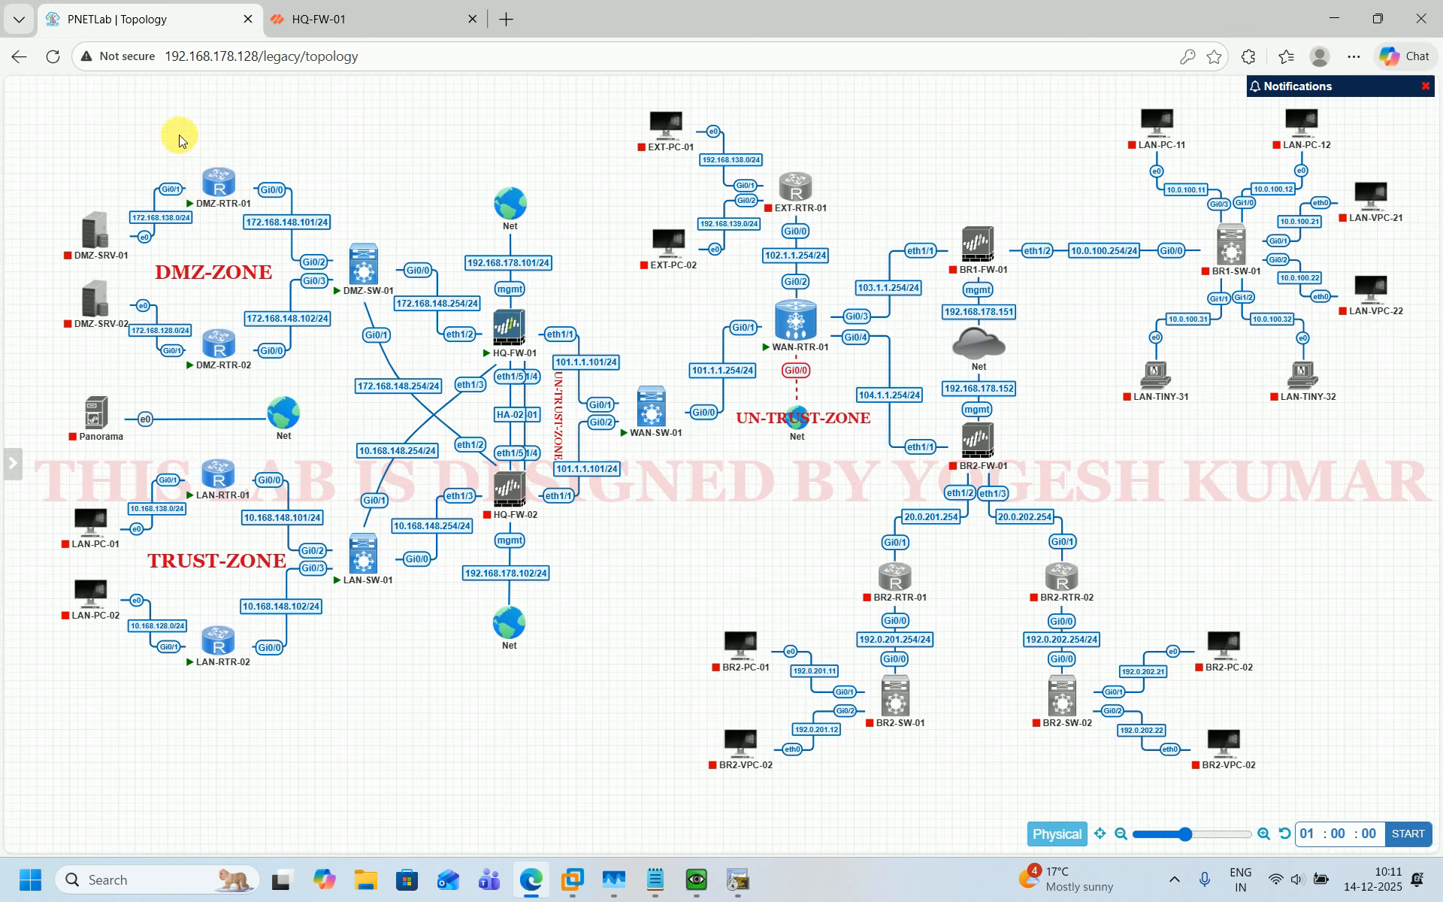
left_click_drag(173, 128, 588, 329)
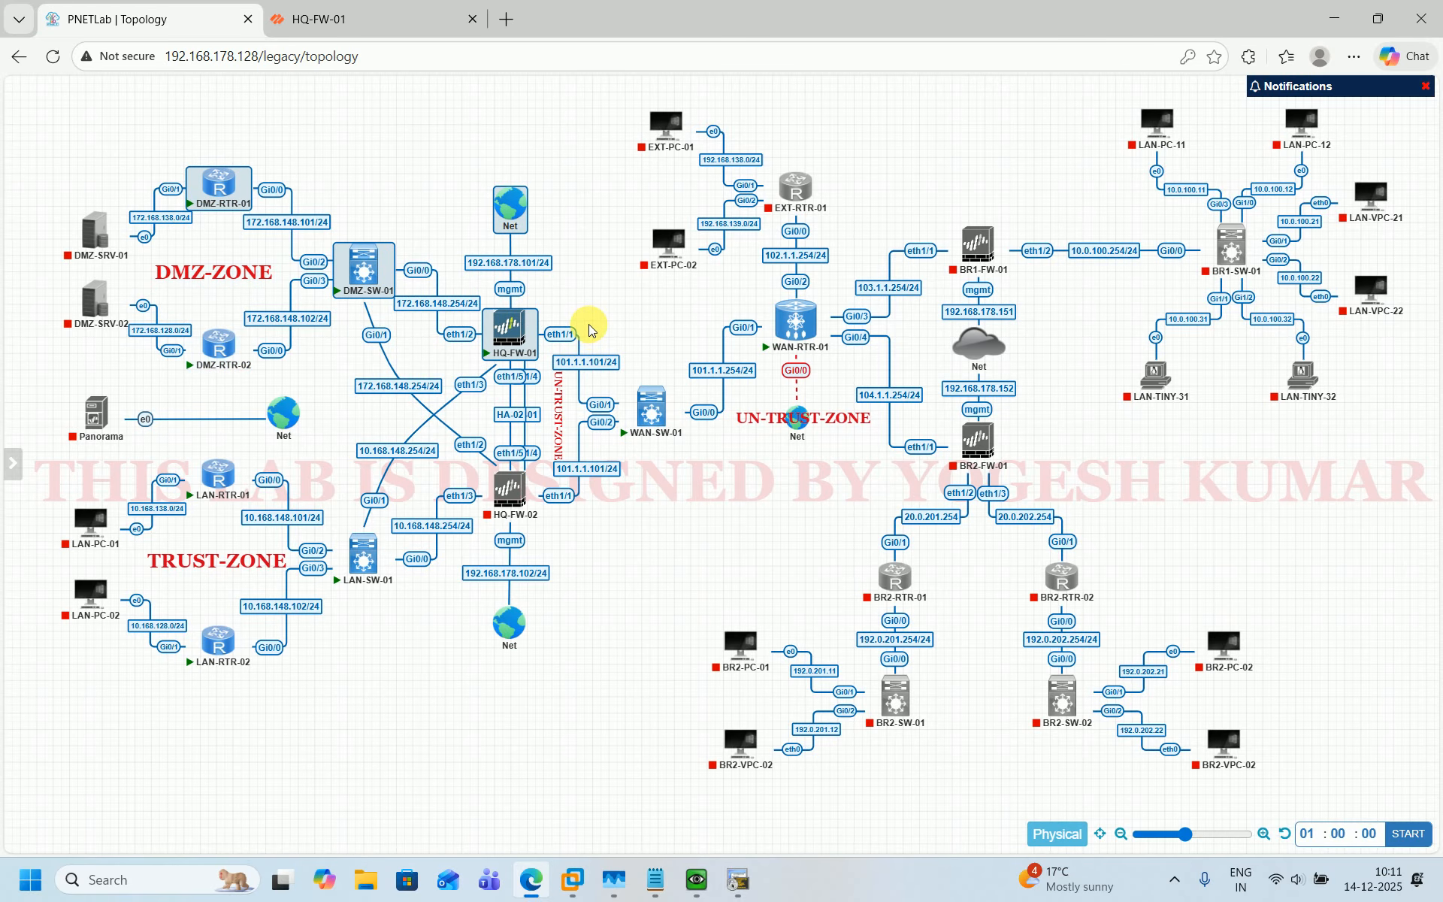
mouse_move(211, 197)
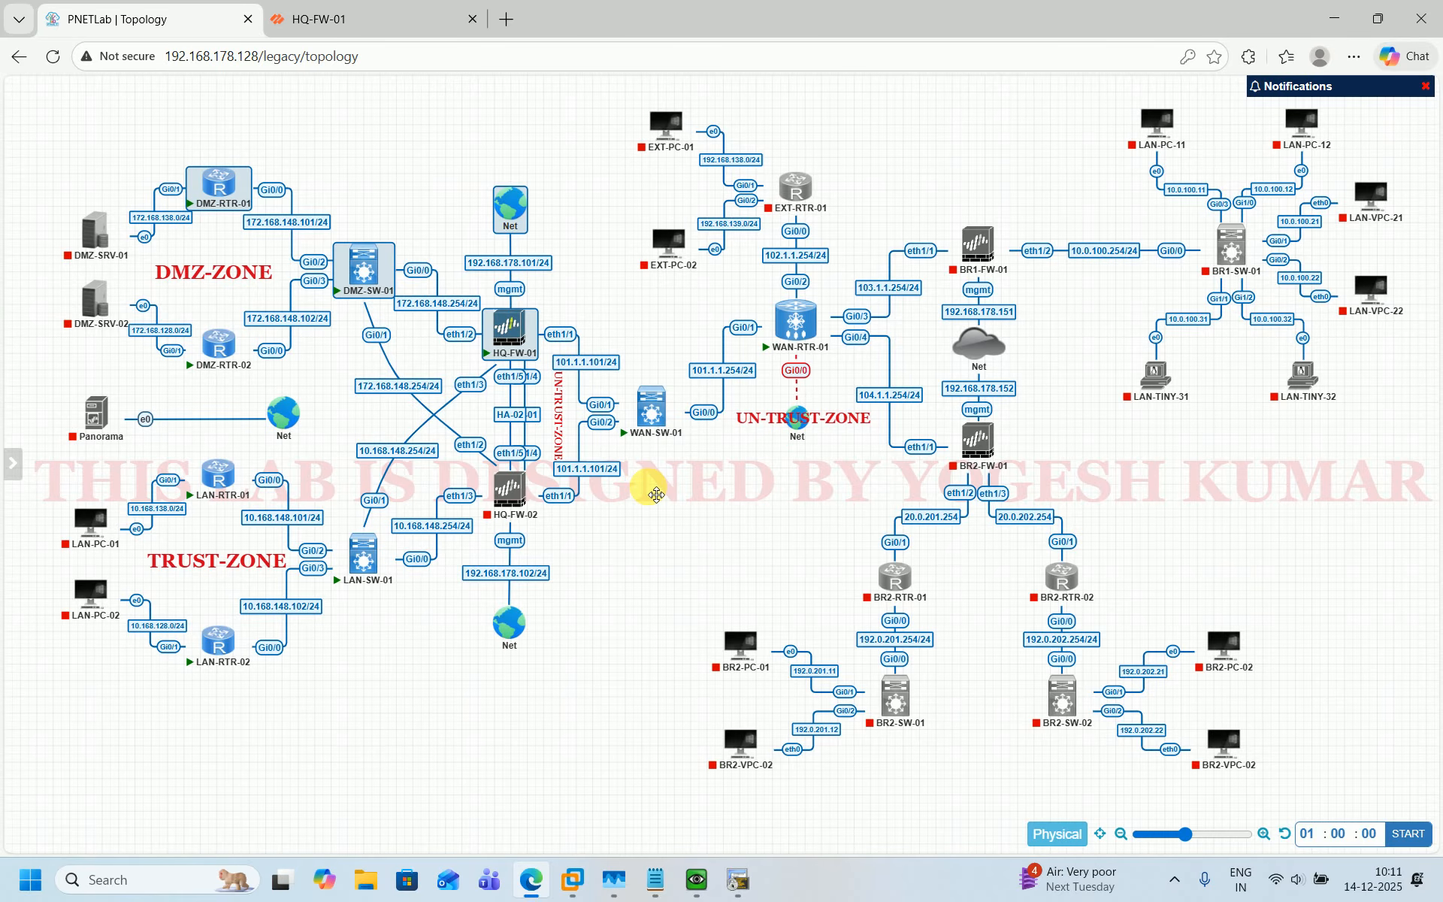
In the S-NAT notes, extend the STATIC line with "(DMZ-RTR-01 -> 101.1.1.111 -> UN-TRUST-ZONE".
left_click(655, 879)
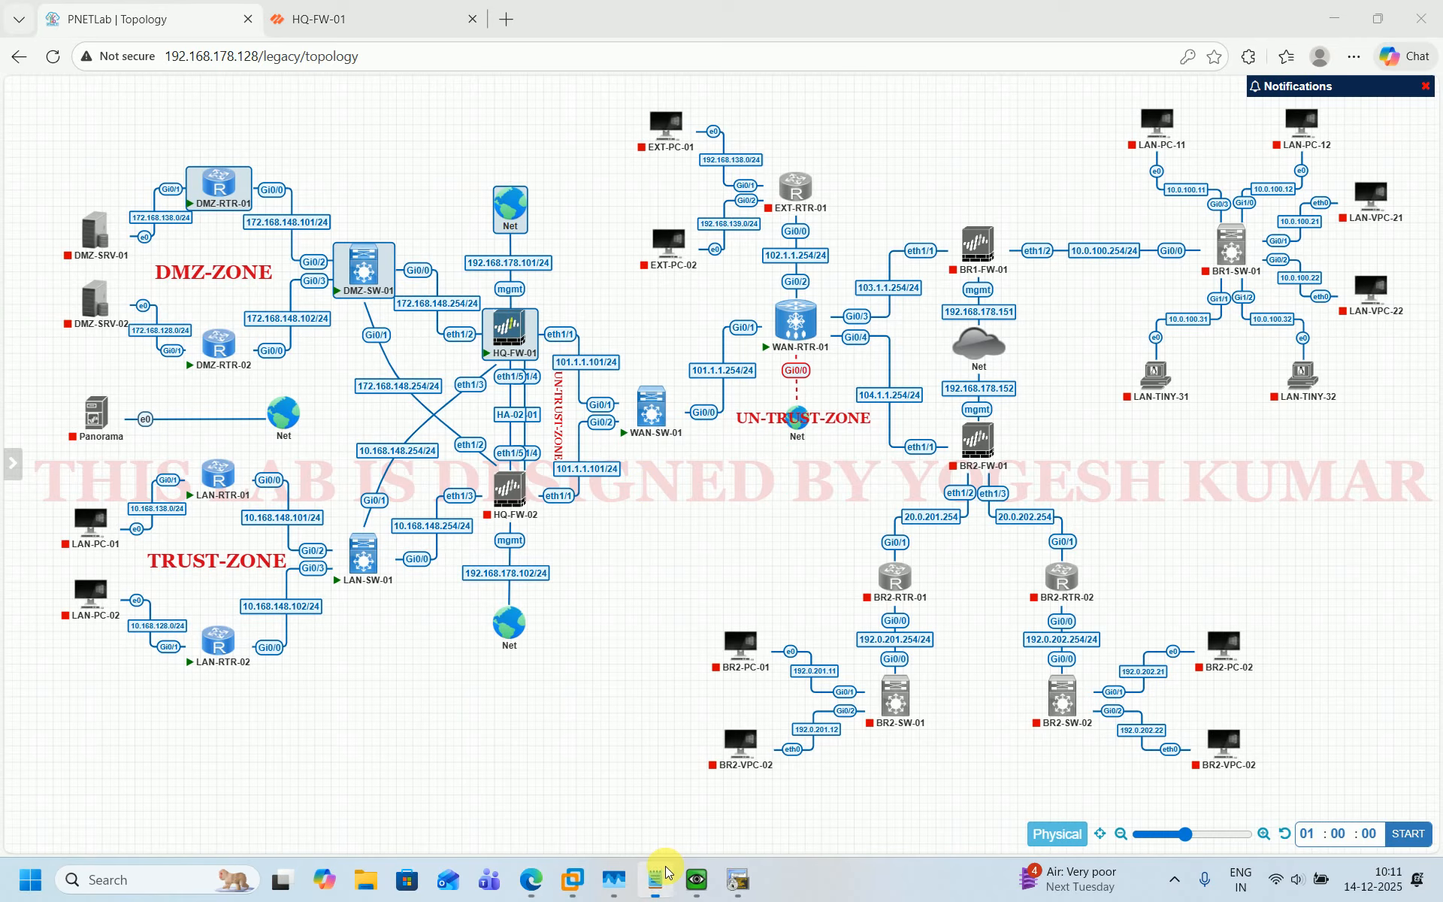
left_click(227, 309)
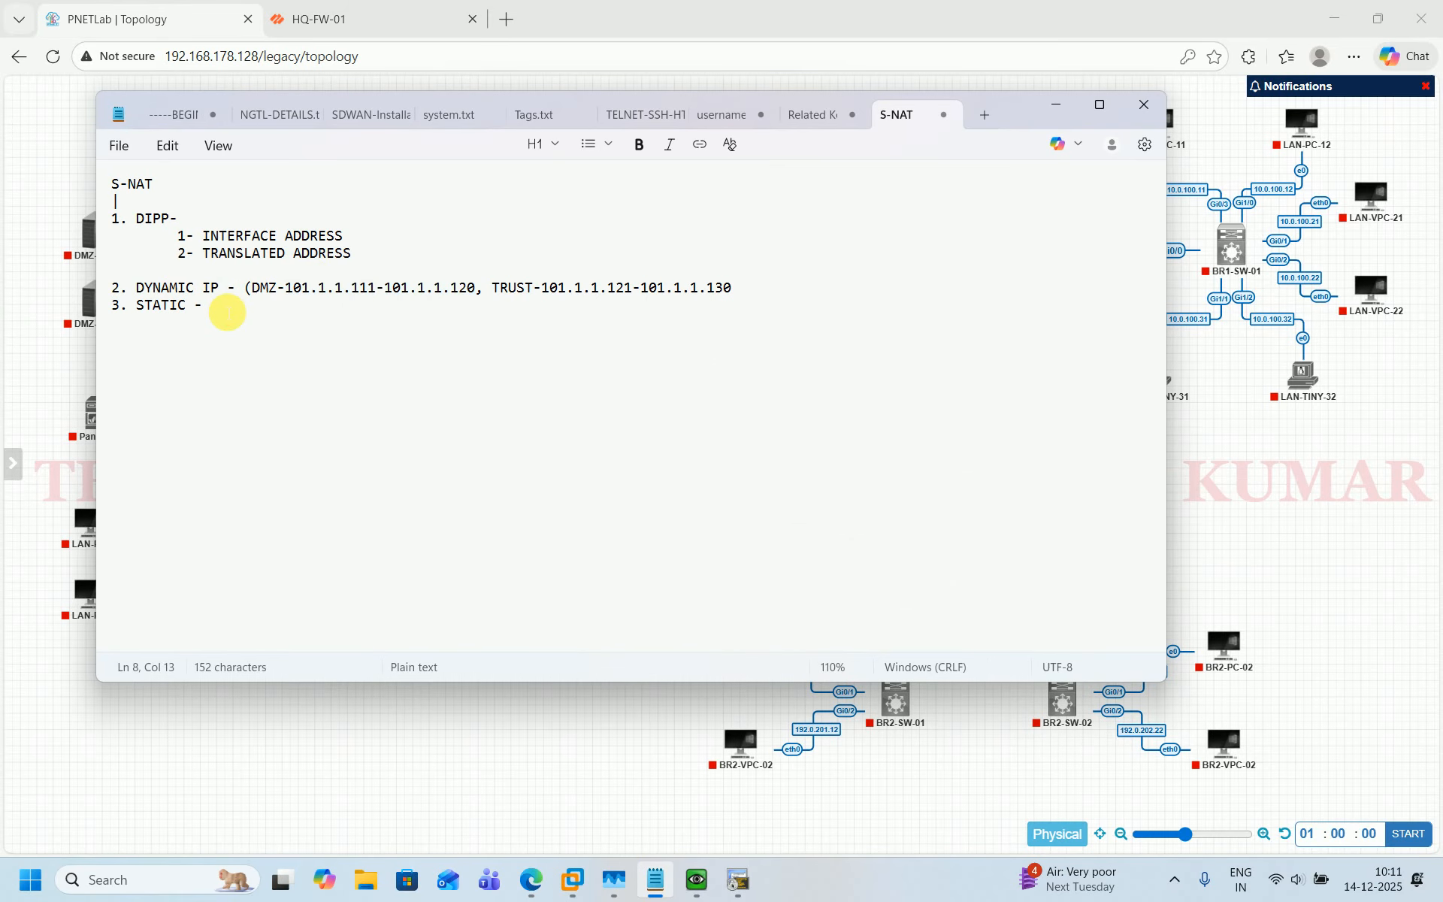
type("(DMZ-RTR-01")
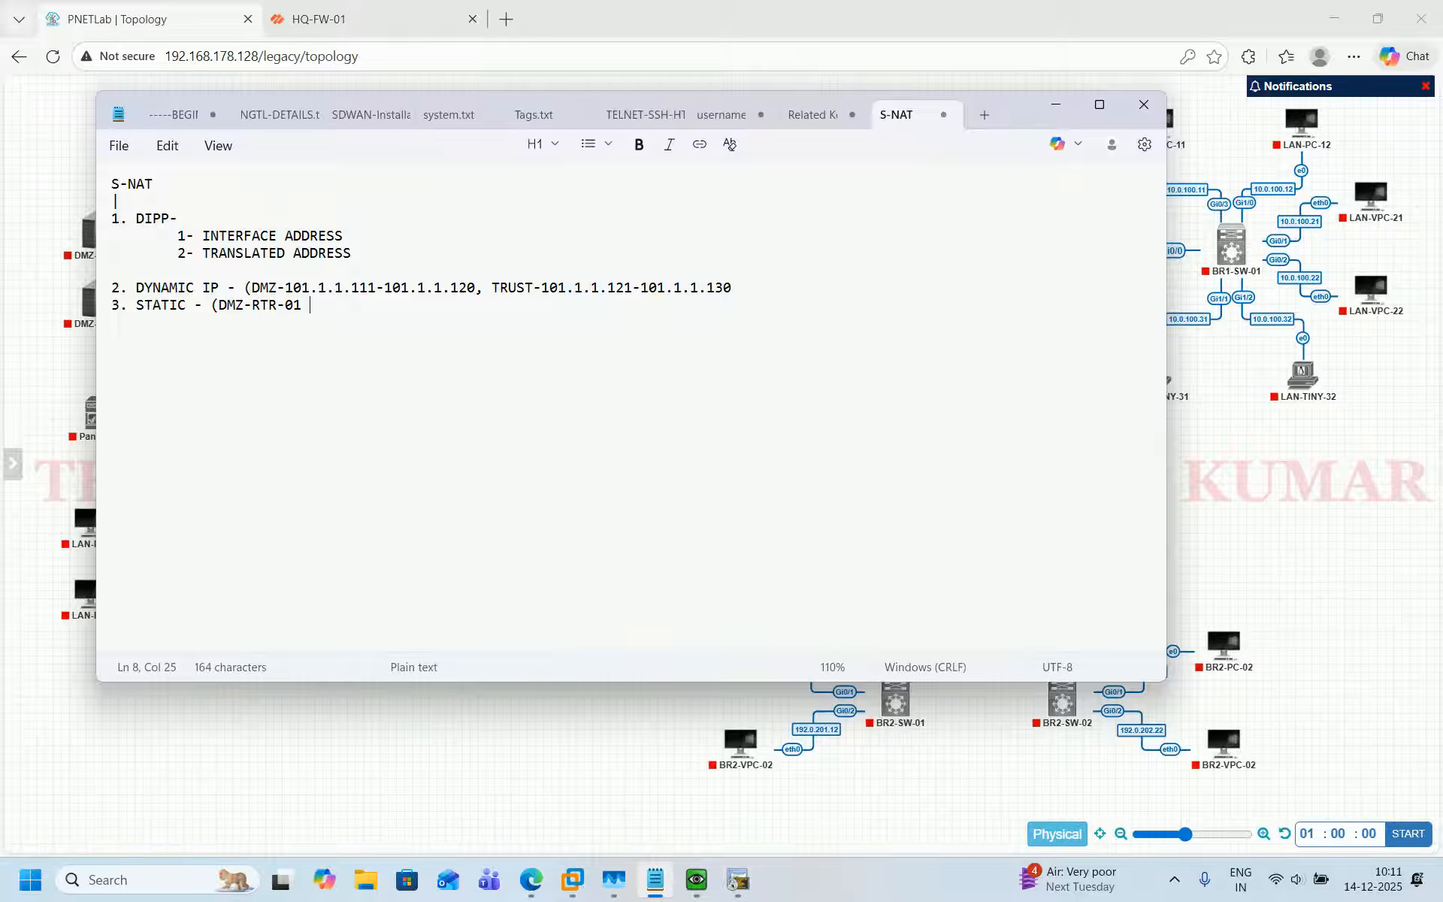
type("-> 101.1.1.111 -> UN-TRUST")
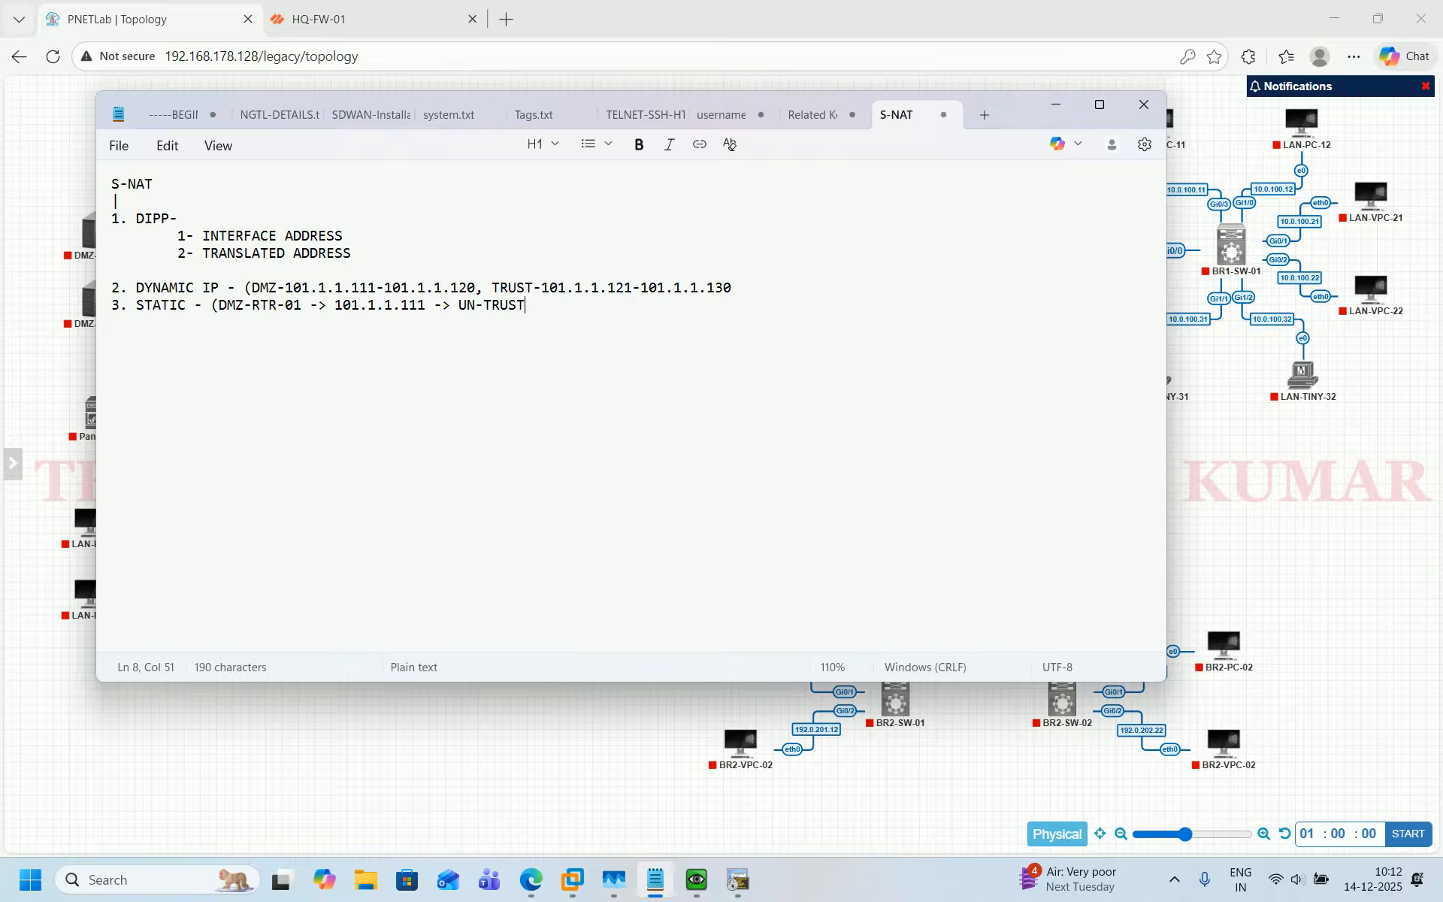
type("-ZONE")
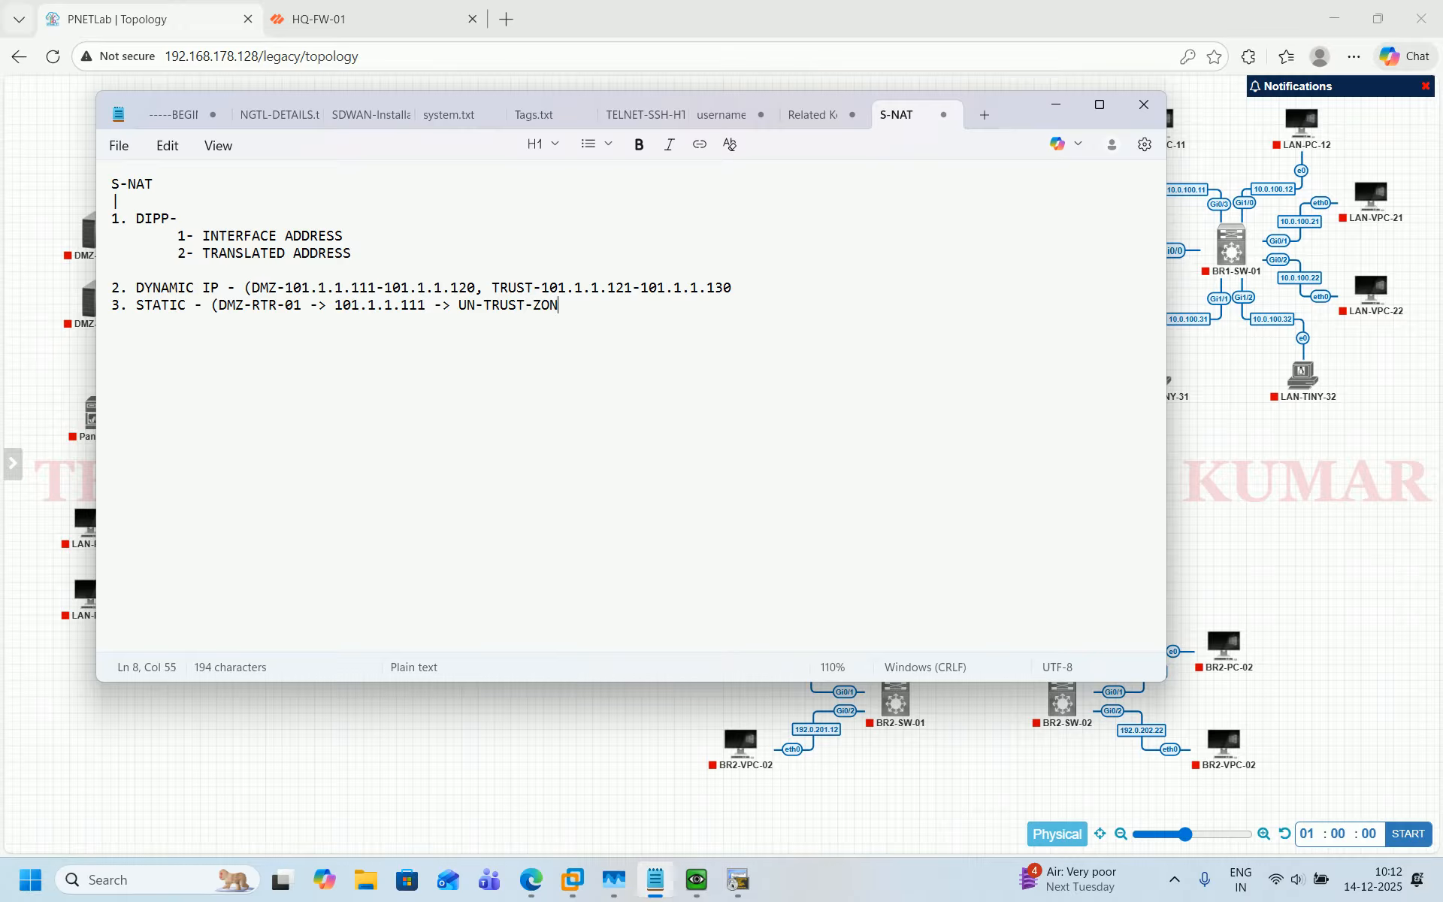
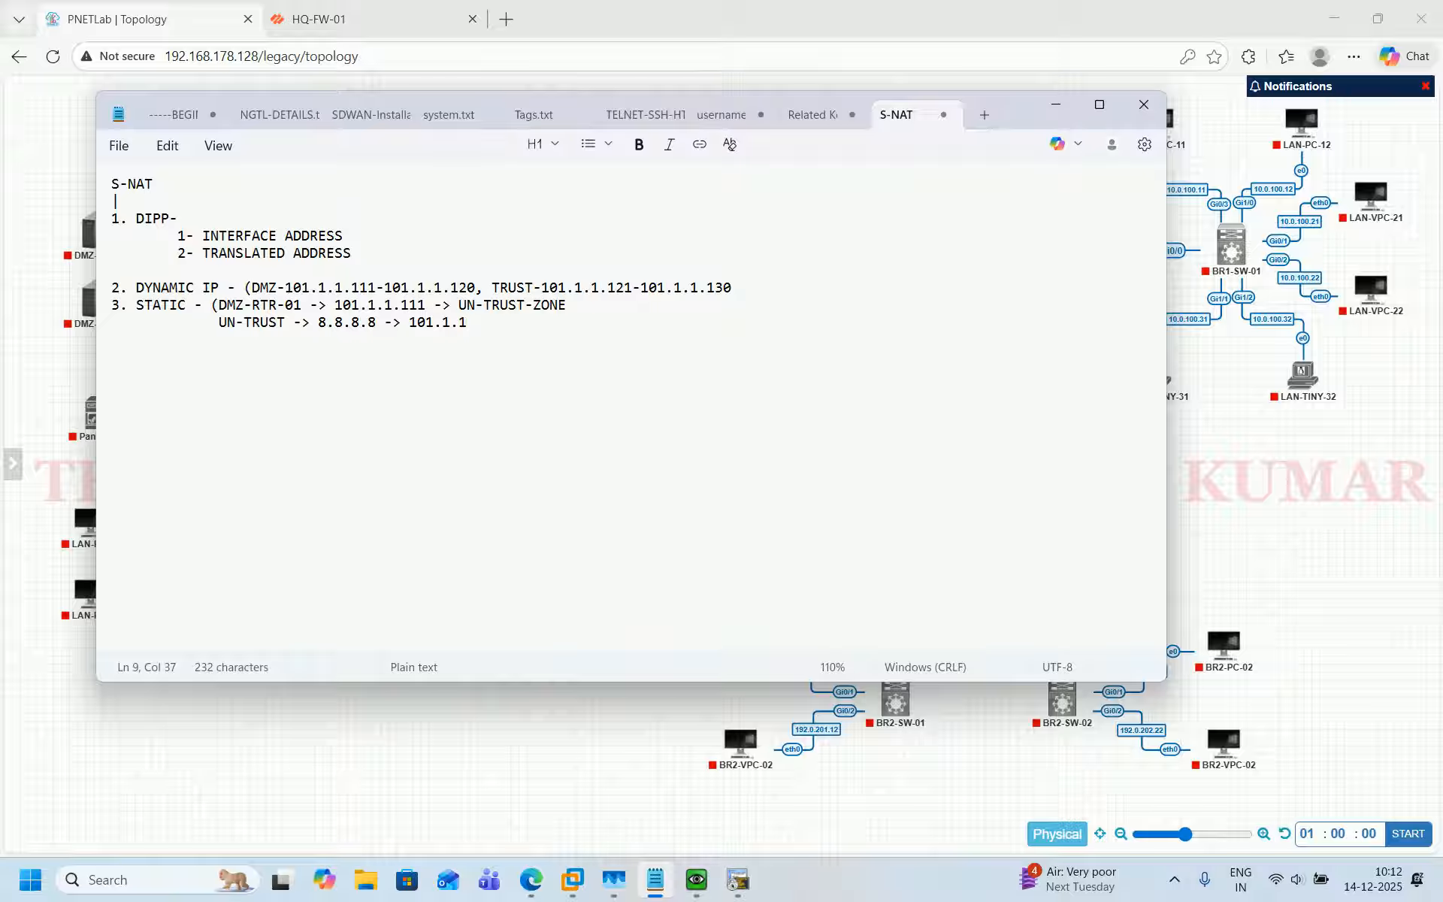
Extend the UN-TRUST line in the S-NAT notes to read "UN-TRUST -> 8.8.8.8 -> 101.1.1.111 -> DMZ-RTR-01)".
type(".111 -> ")
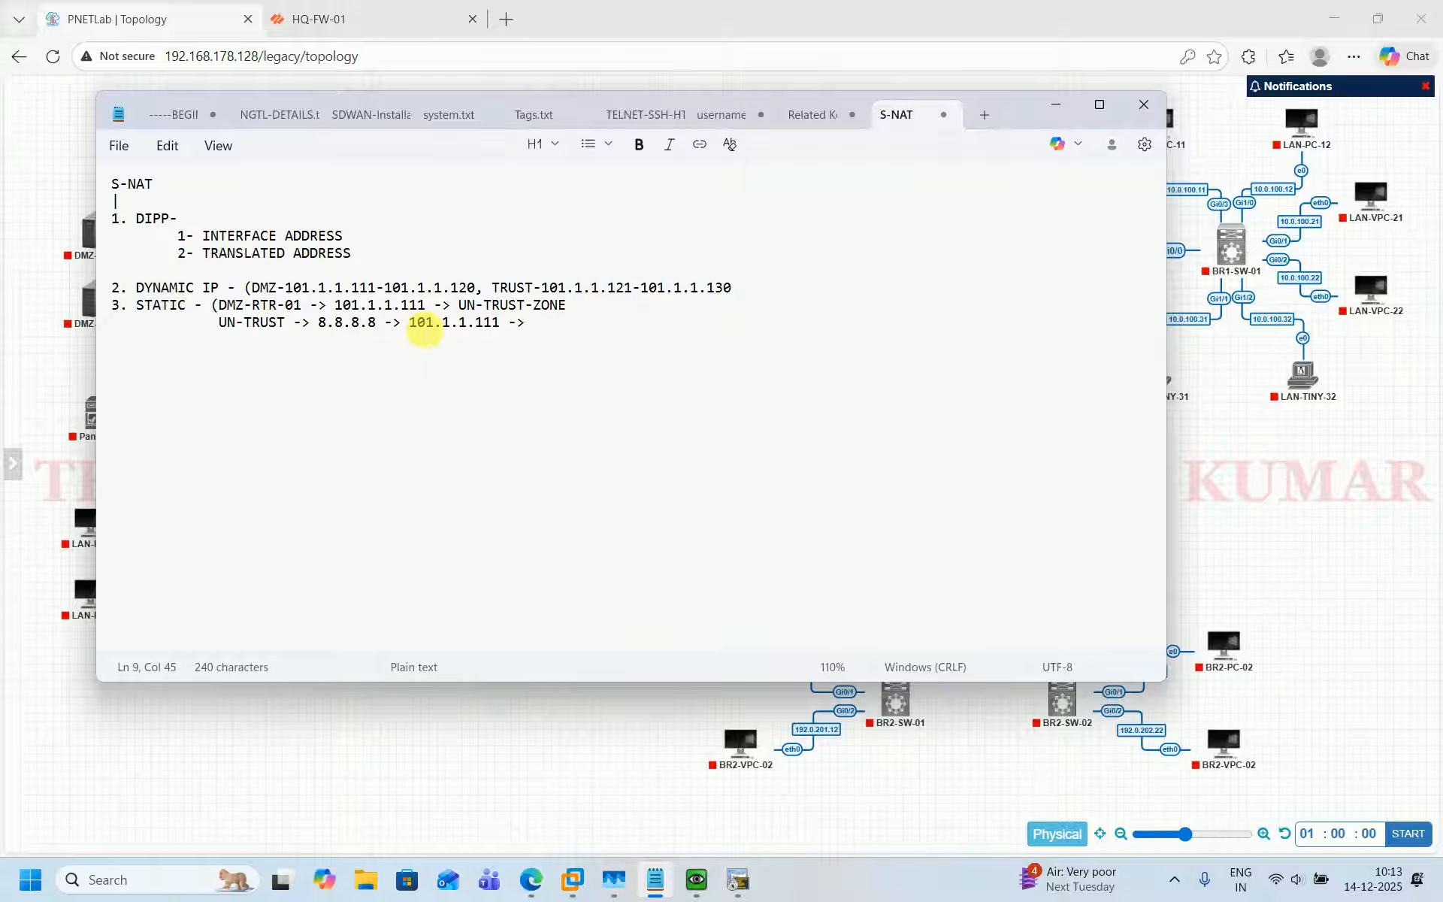
type("DMZ-RTR")
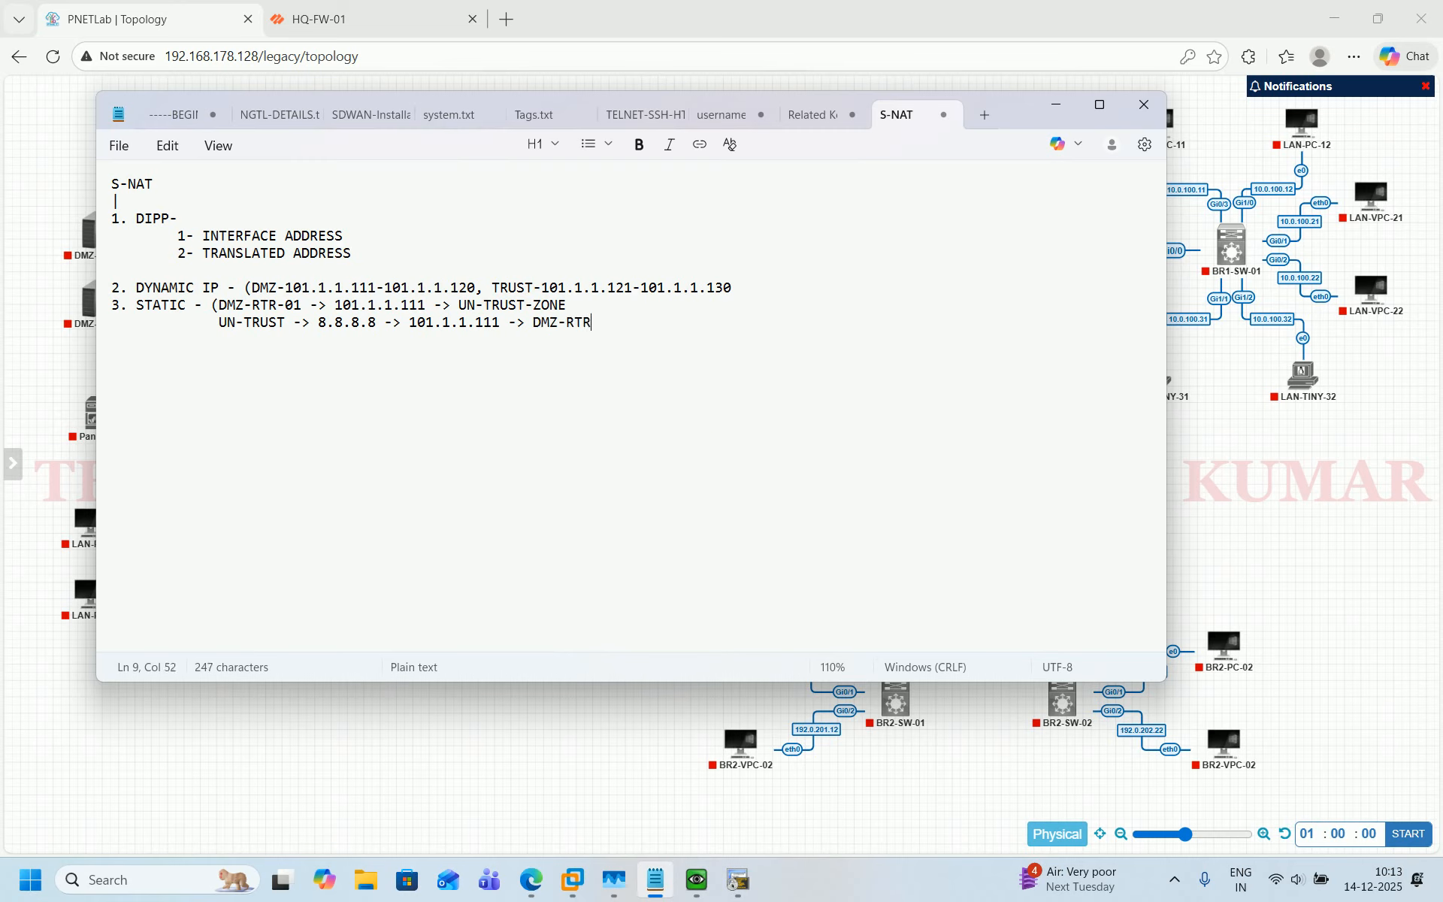
type("-01)")
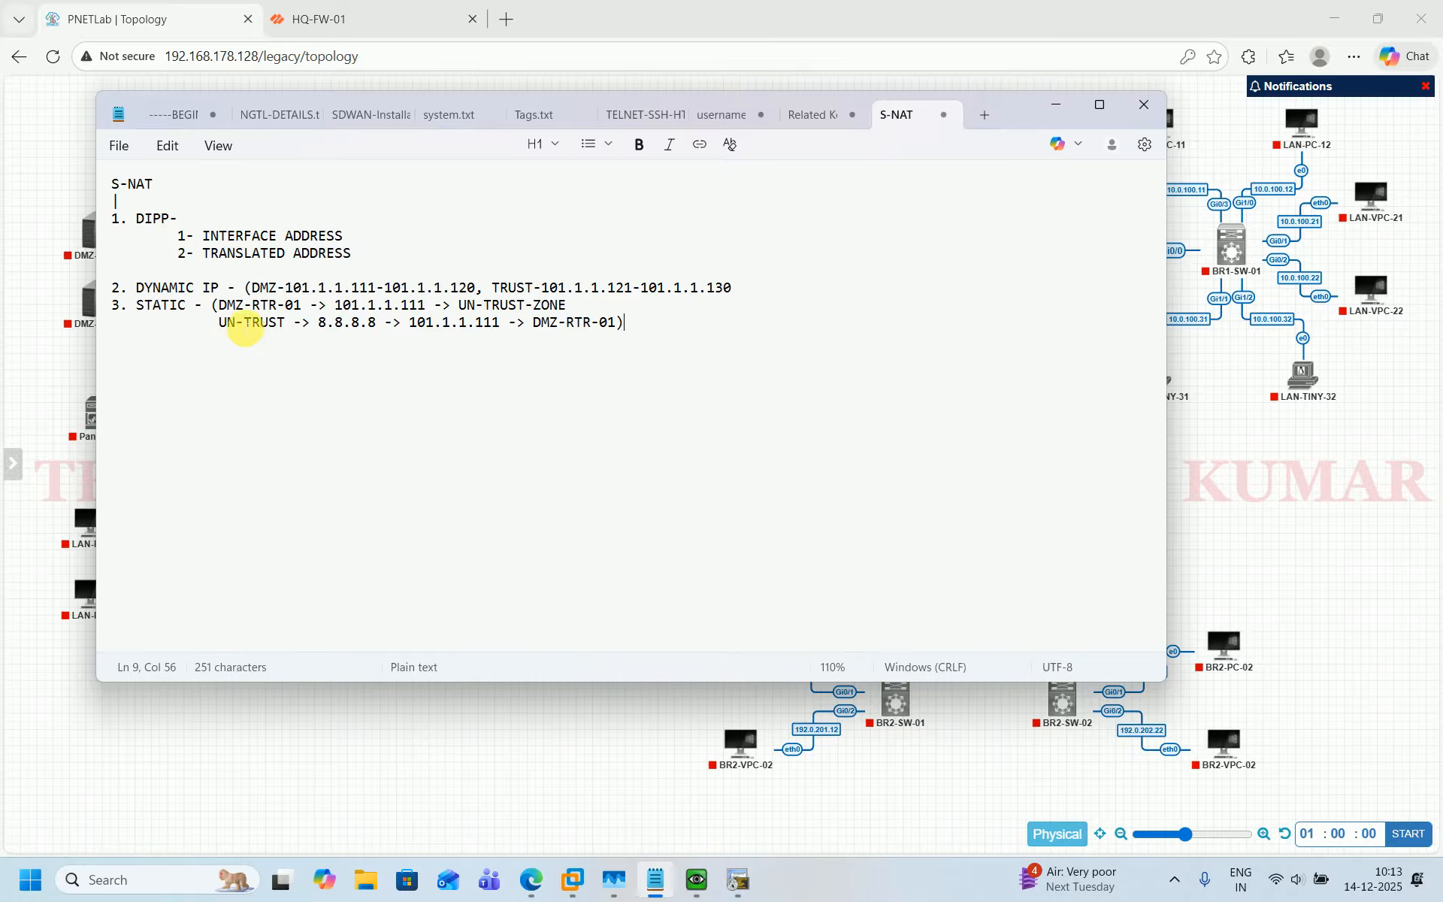
Append "->8.8.8.8" to the end of the STATIC line in the notes.
left_click(220, 324)
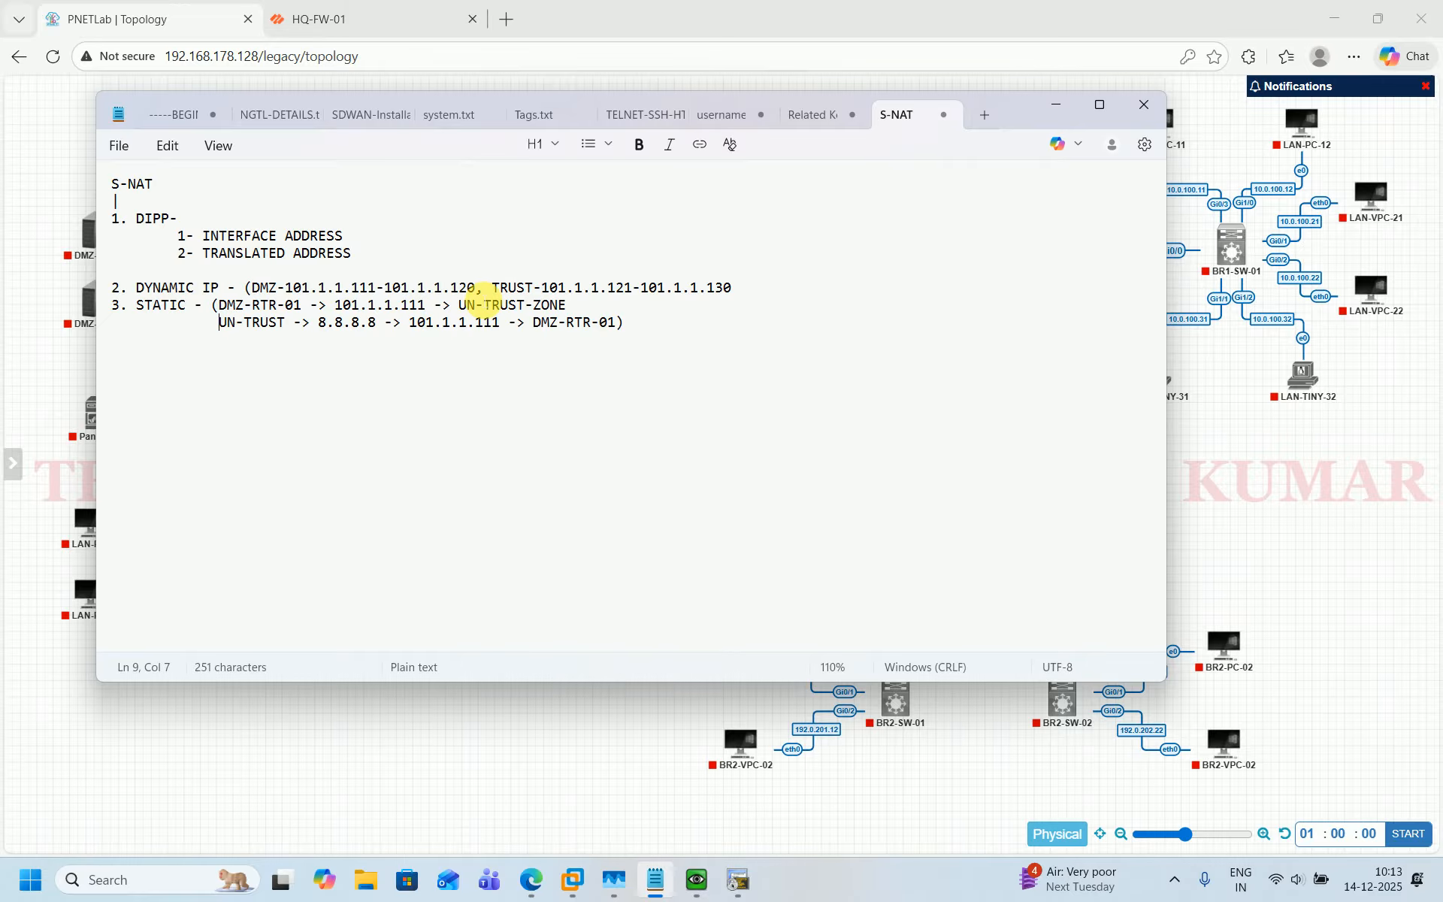
left_click(584, 306)
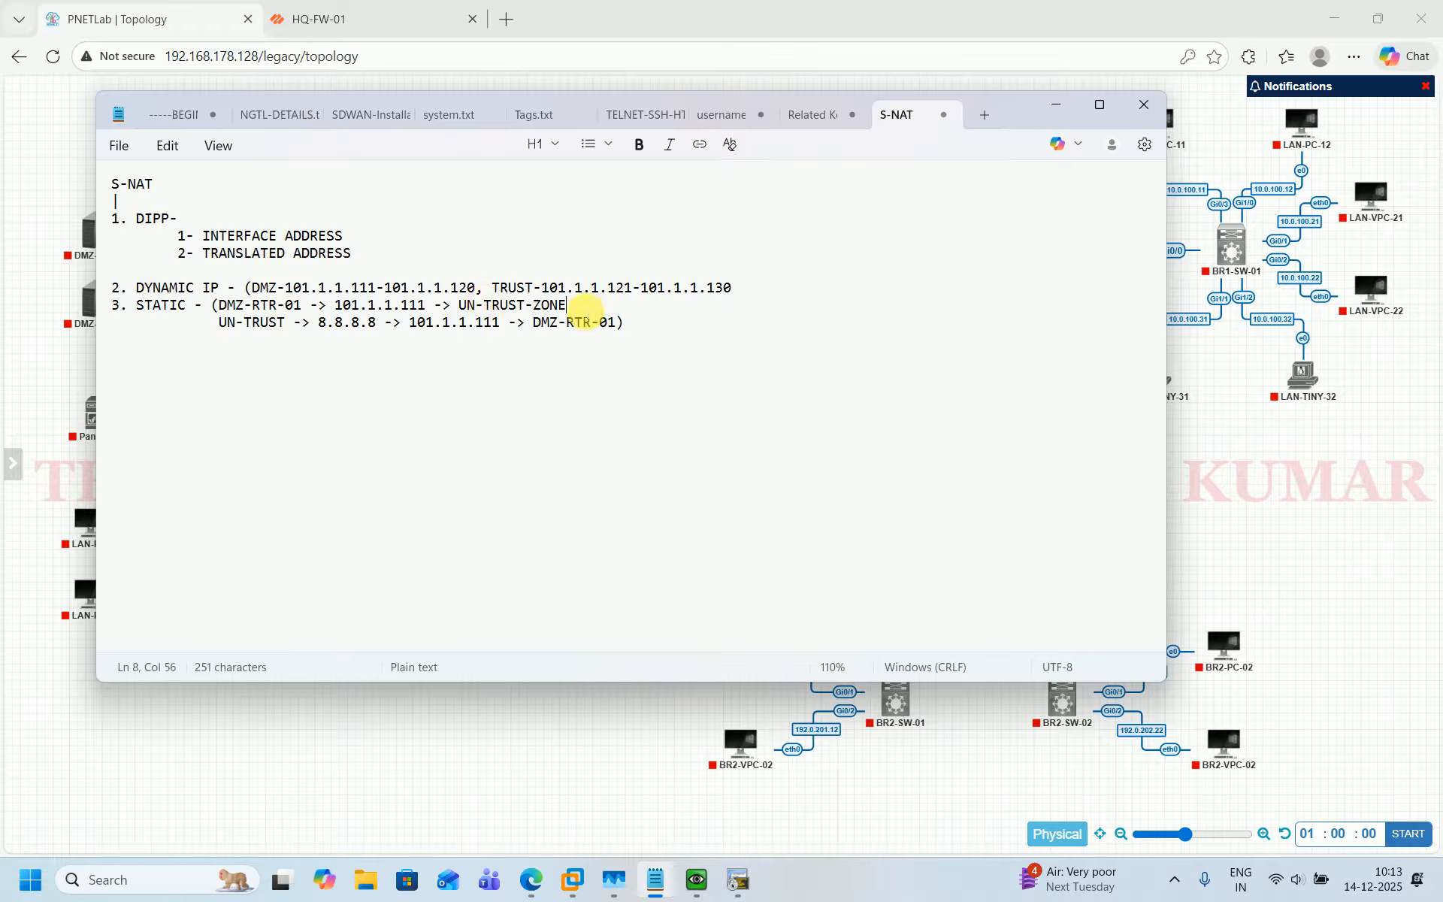
type("->")
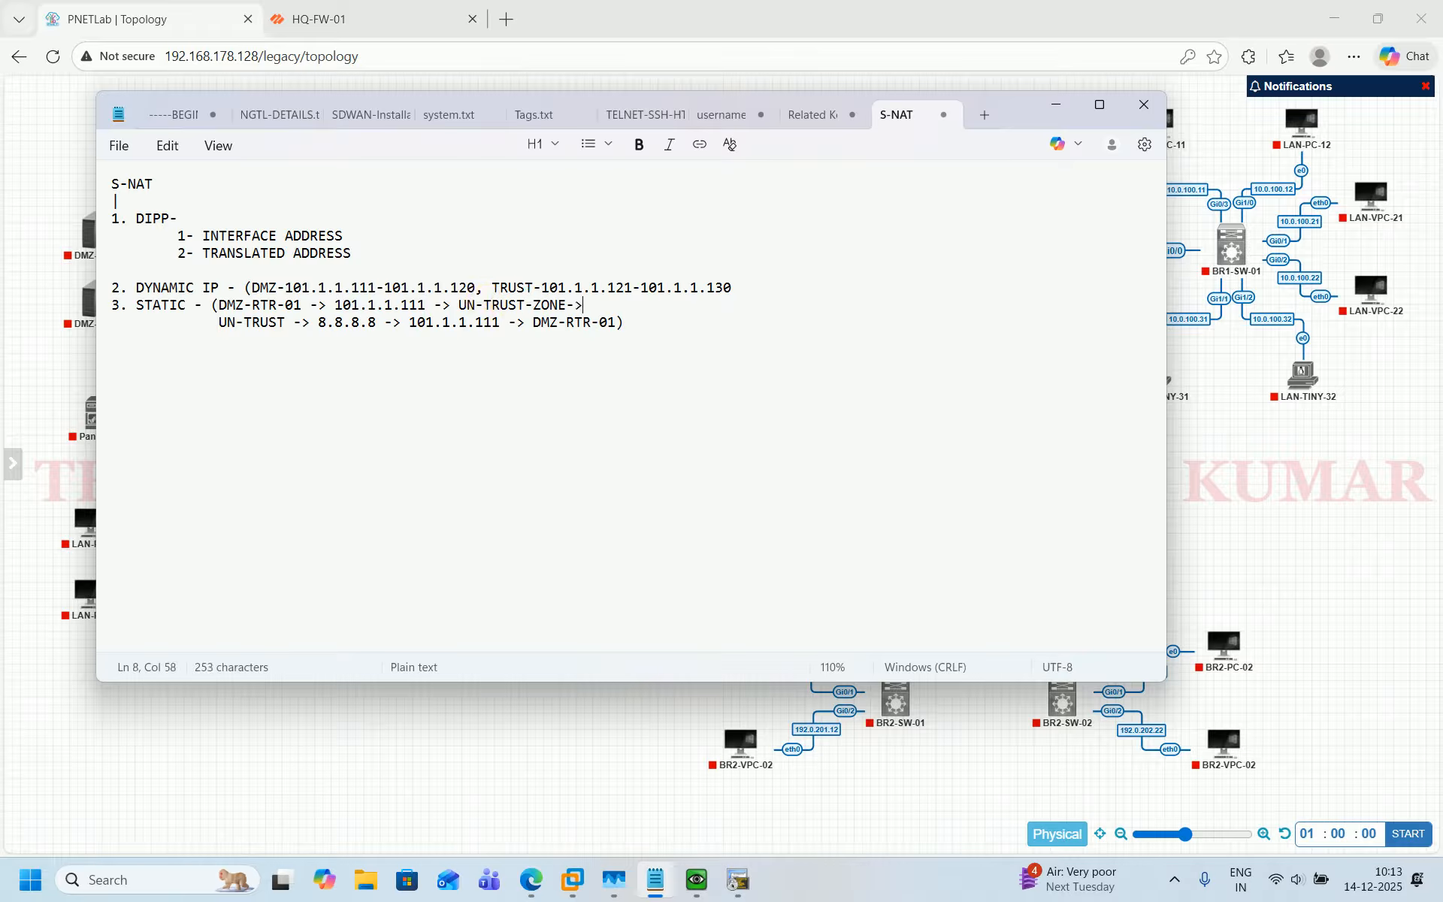
type("8.8.8.8")
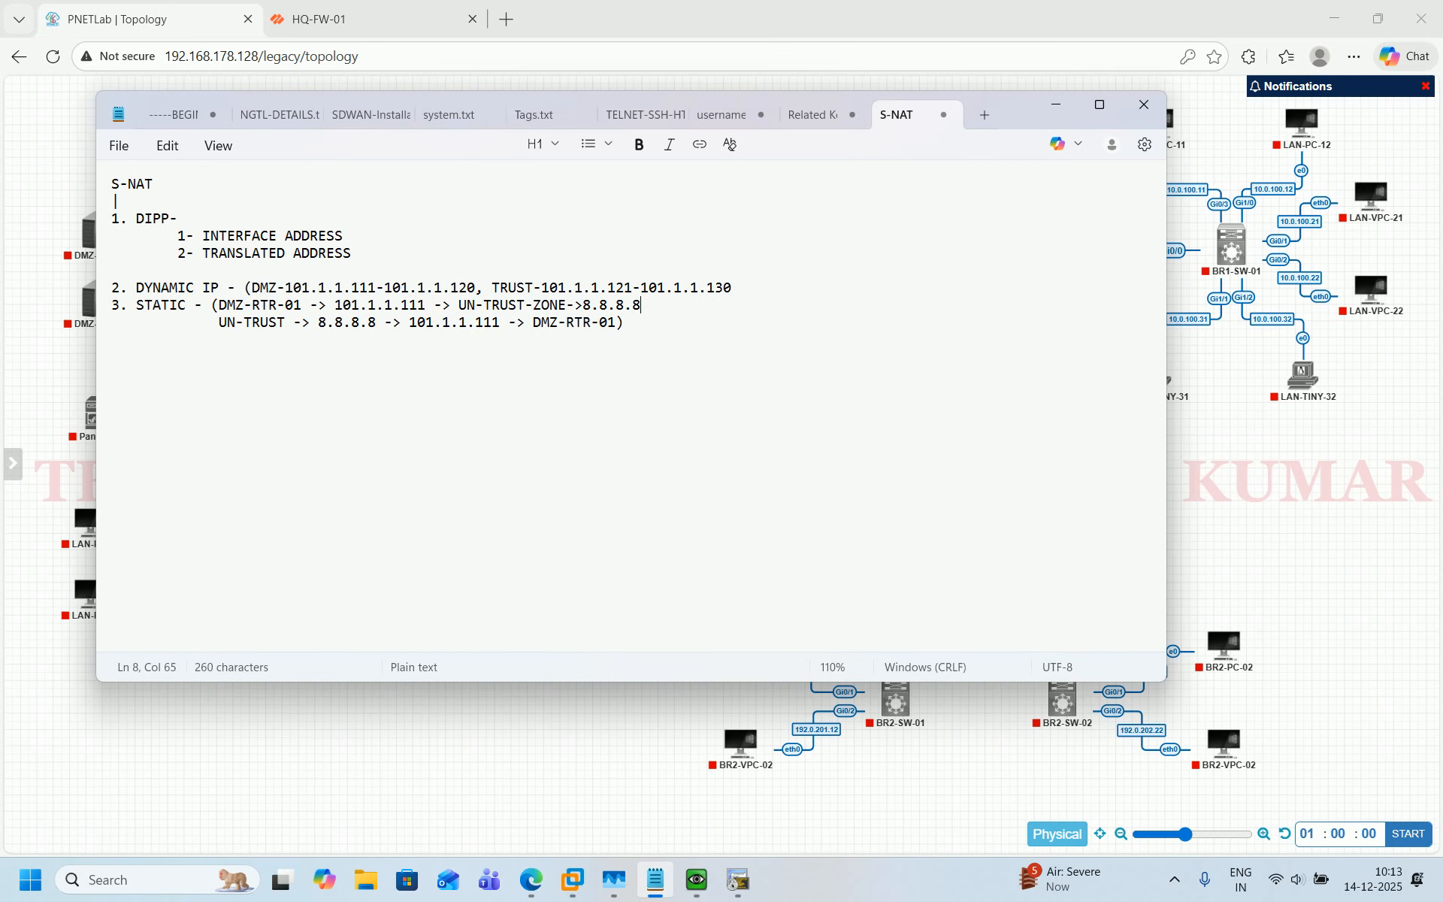
Start the EXT-RTR-01 and EXT-PC-01 nodes on the lab topology.
left_click(436, 825)
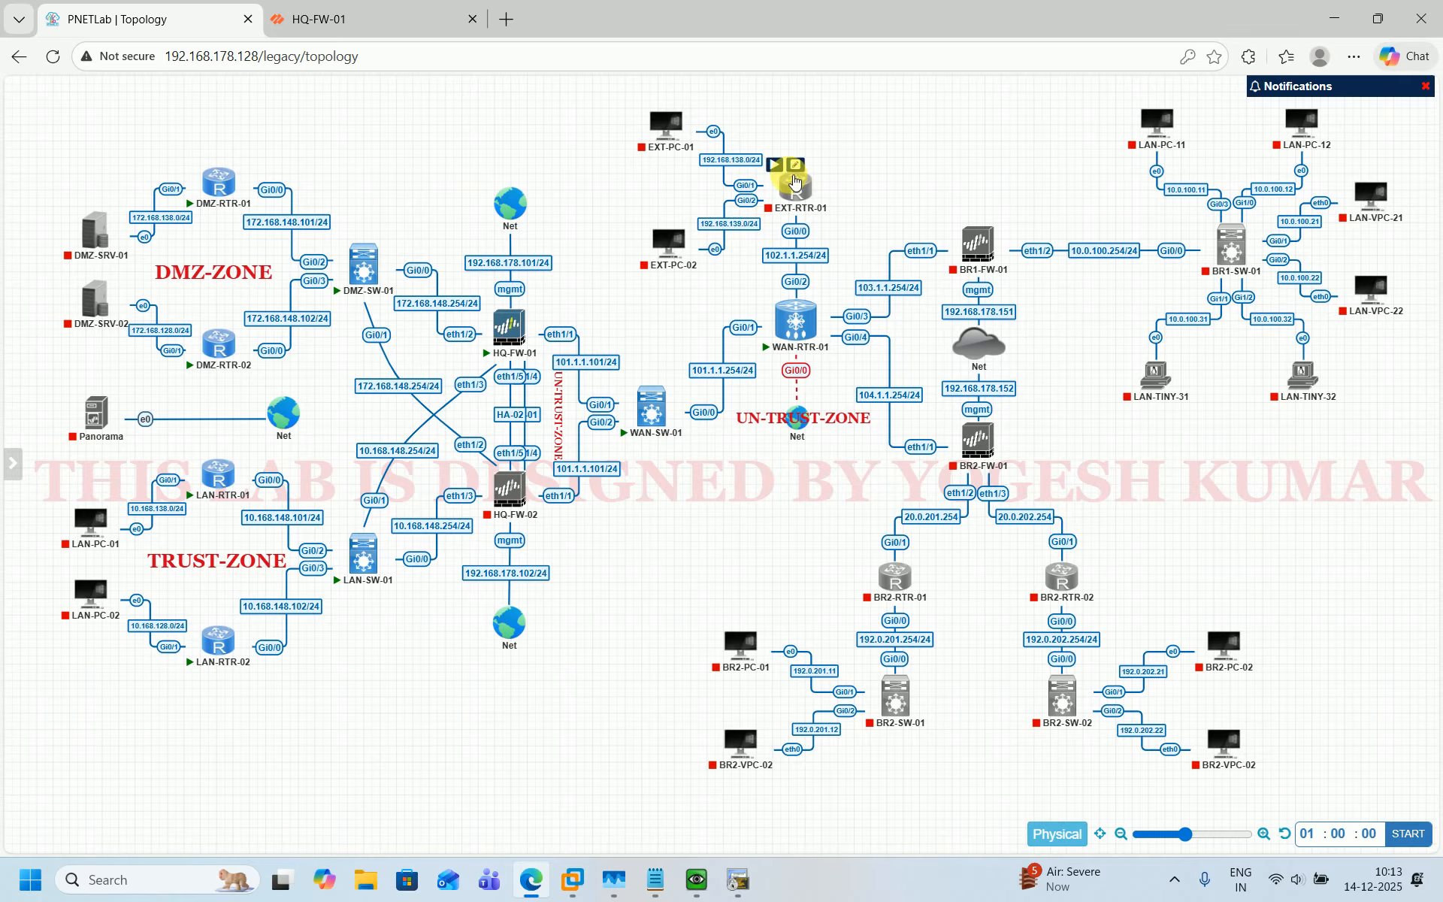
left_click(778, 165)
mouse_move(646, 117)
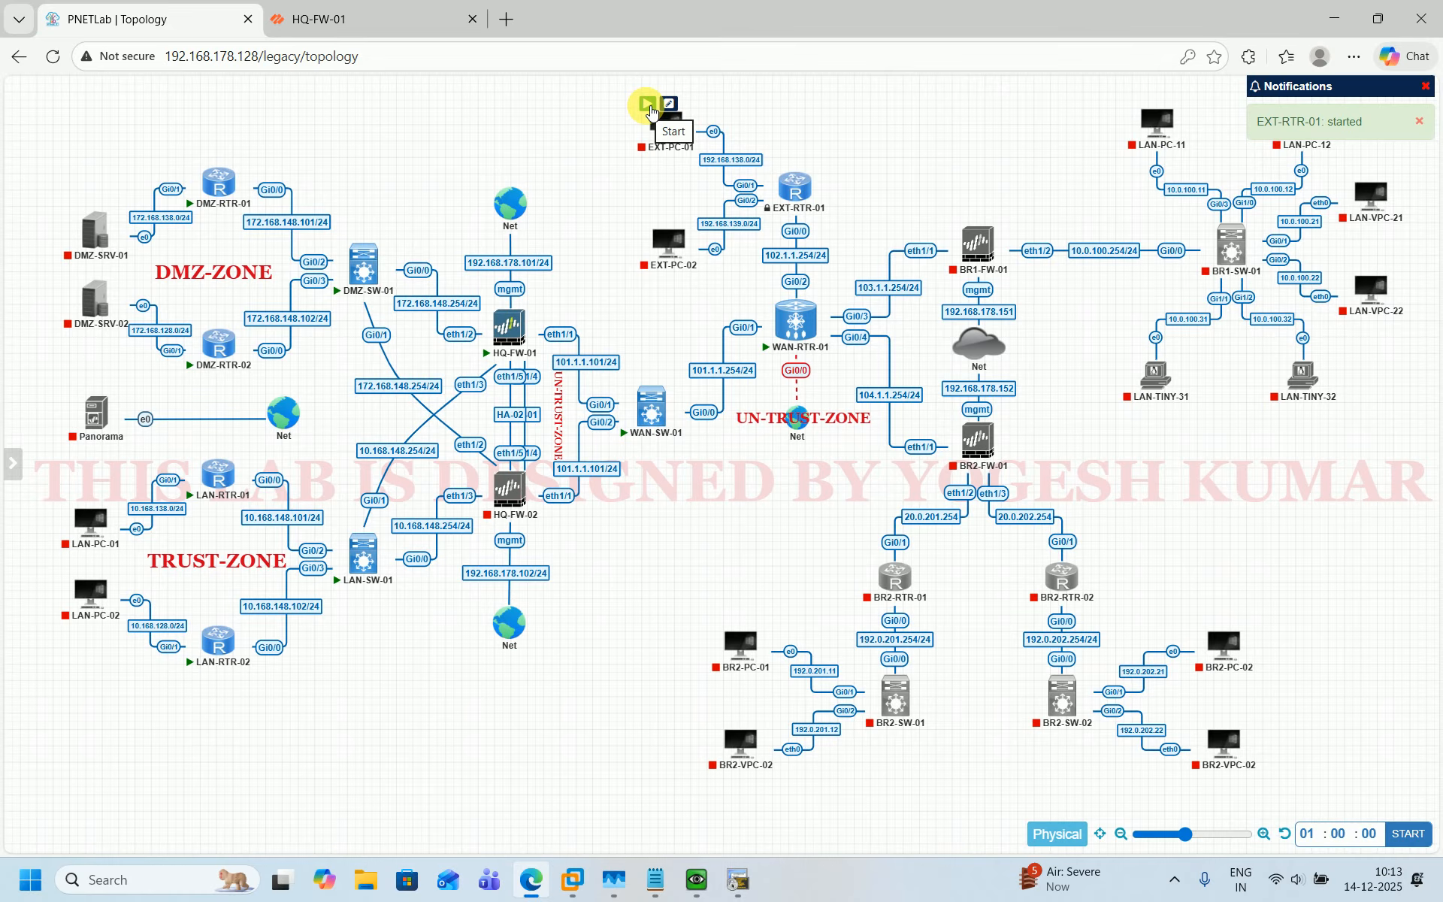
left_click(650, 109)
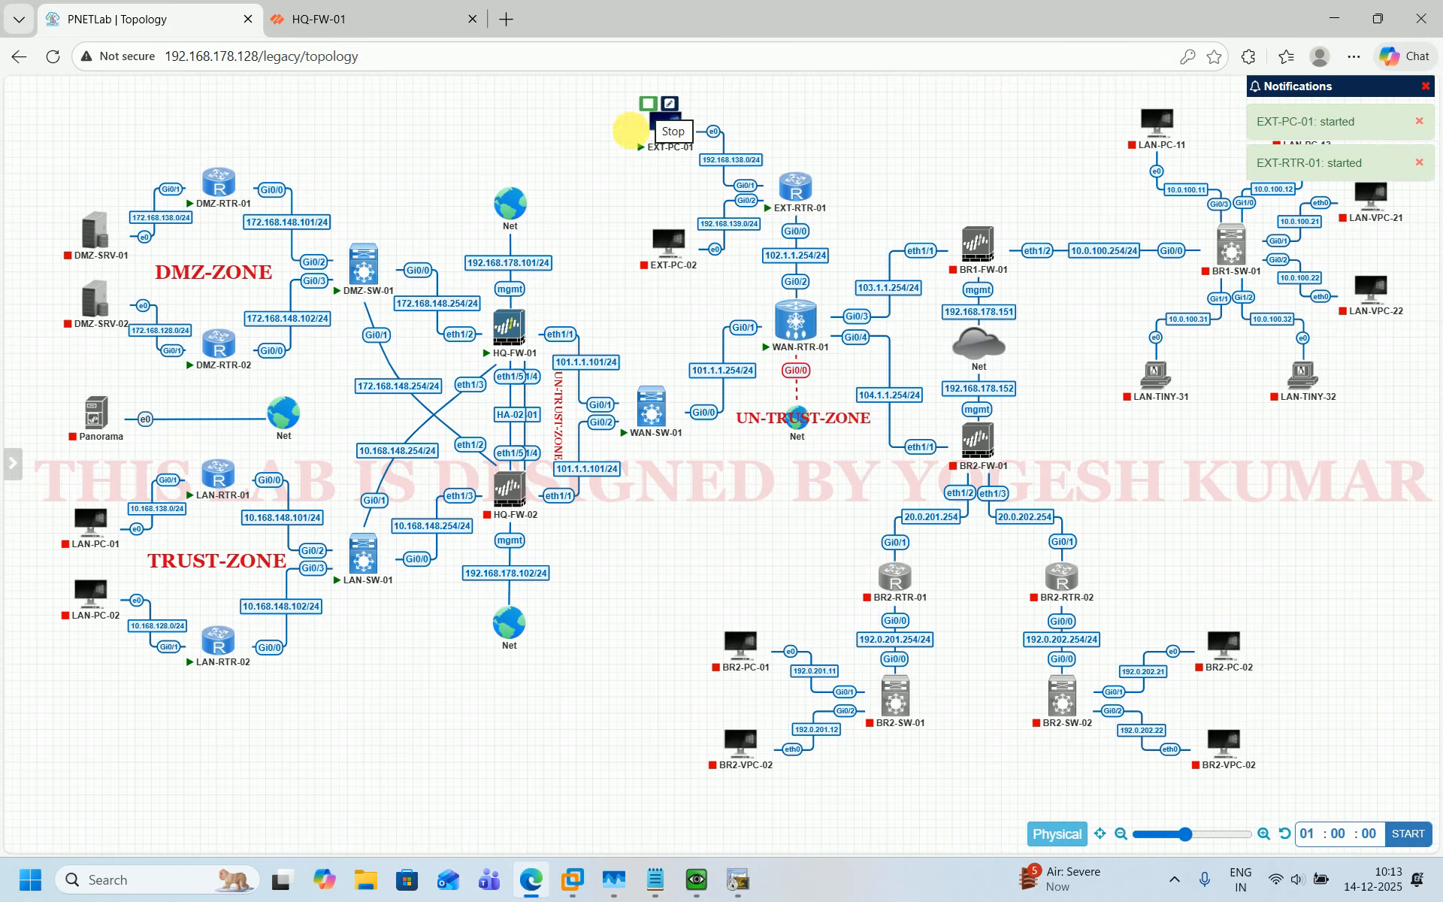
mouse_move(209, 174)
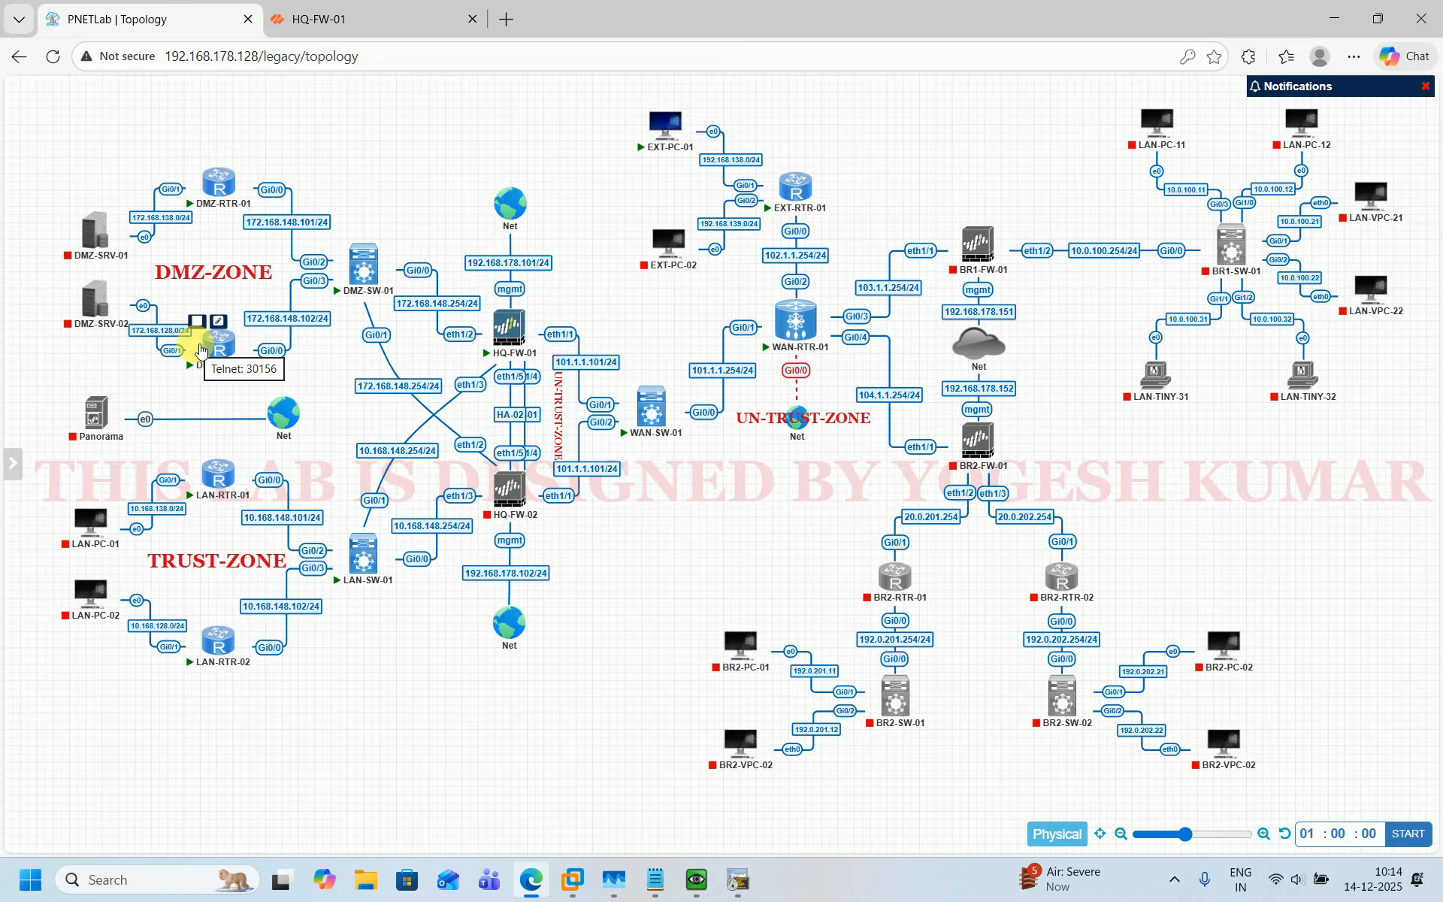
On the firewall's NAT policies, disable the two S-NAT-DYNAMIC-IP rules (rules 5 and 6).
left_click(322, 19)
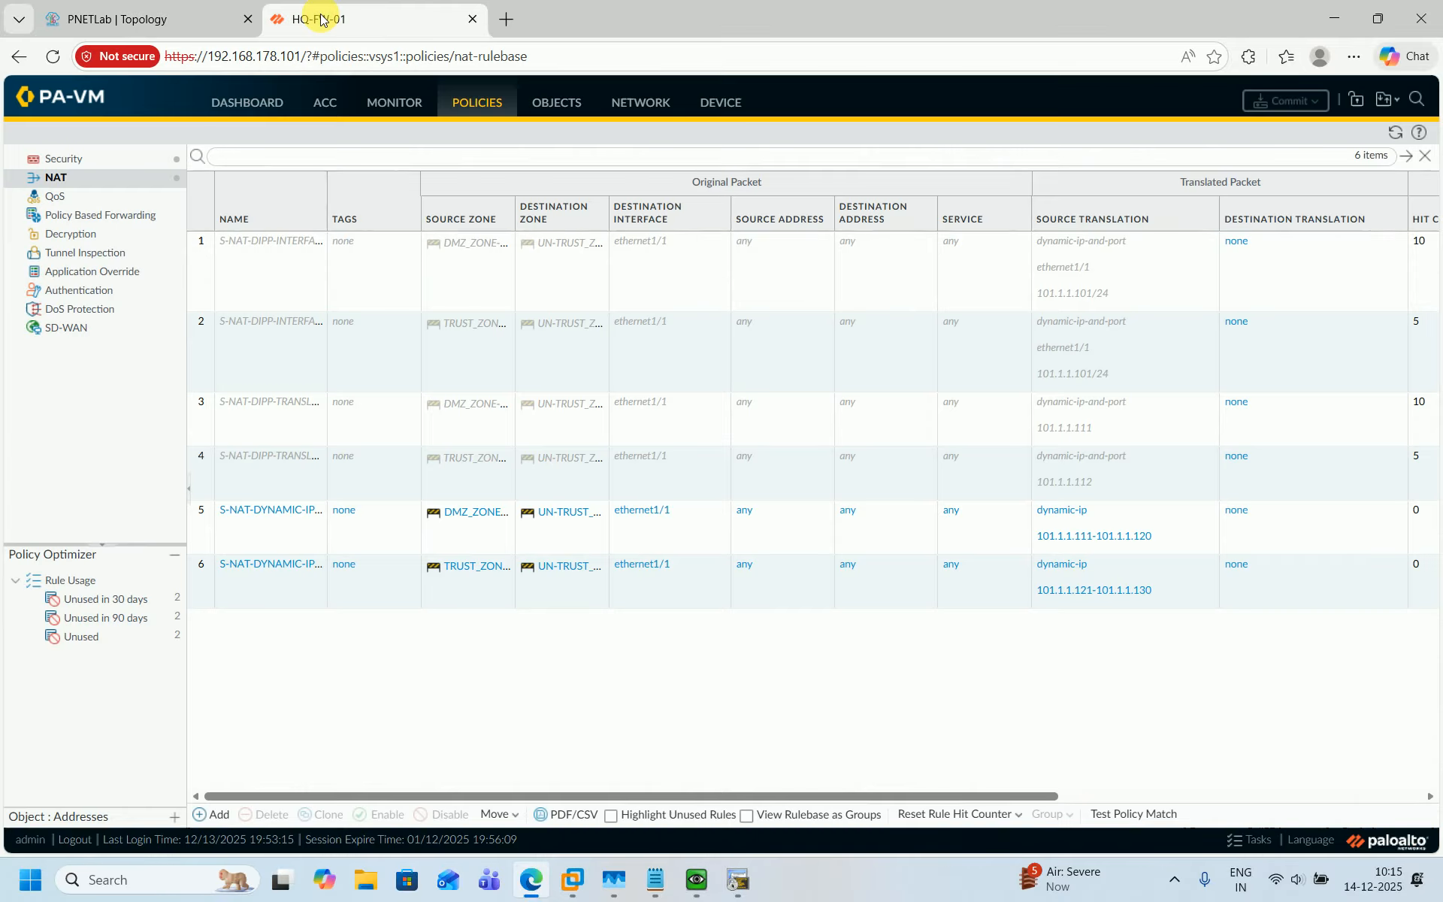
left_click(196, 537)
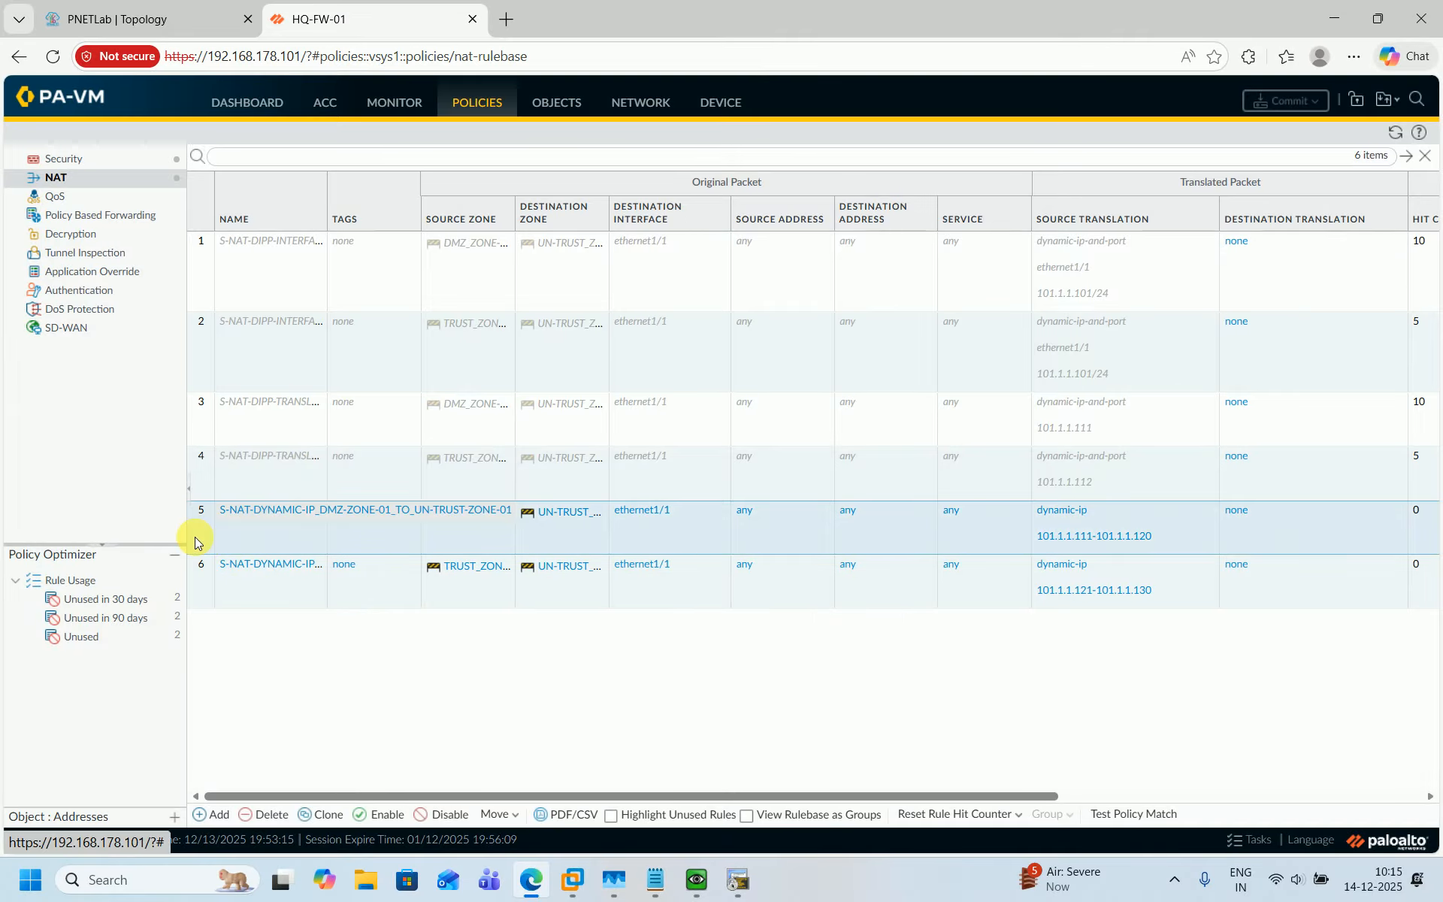
left_click(204, 590, "ctrl")
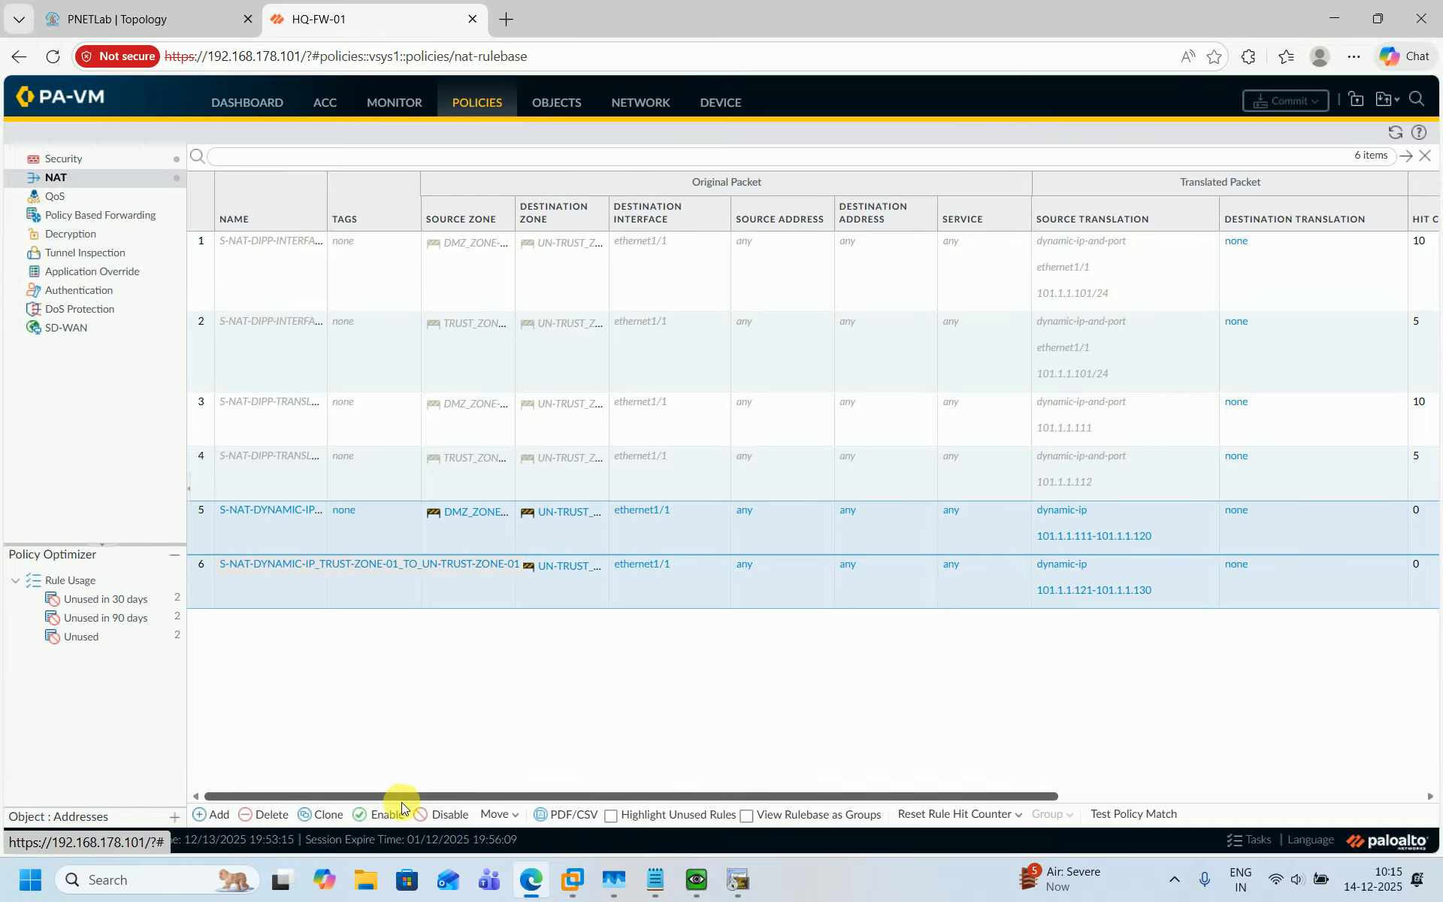
left_click(440, 817)
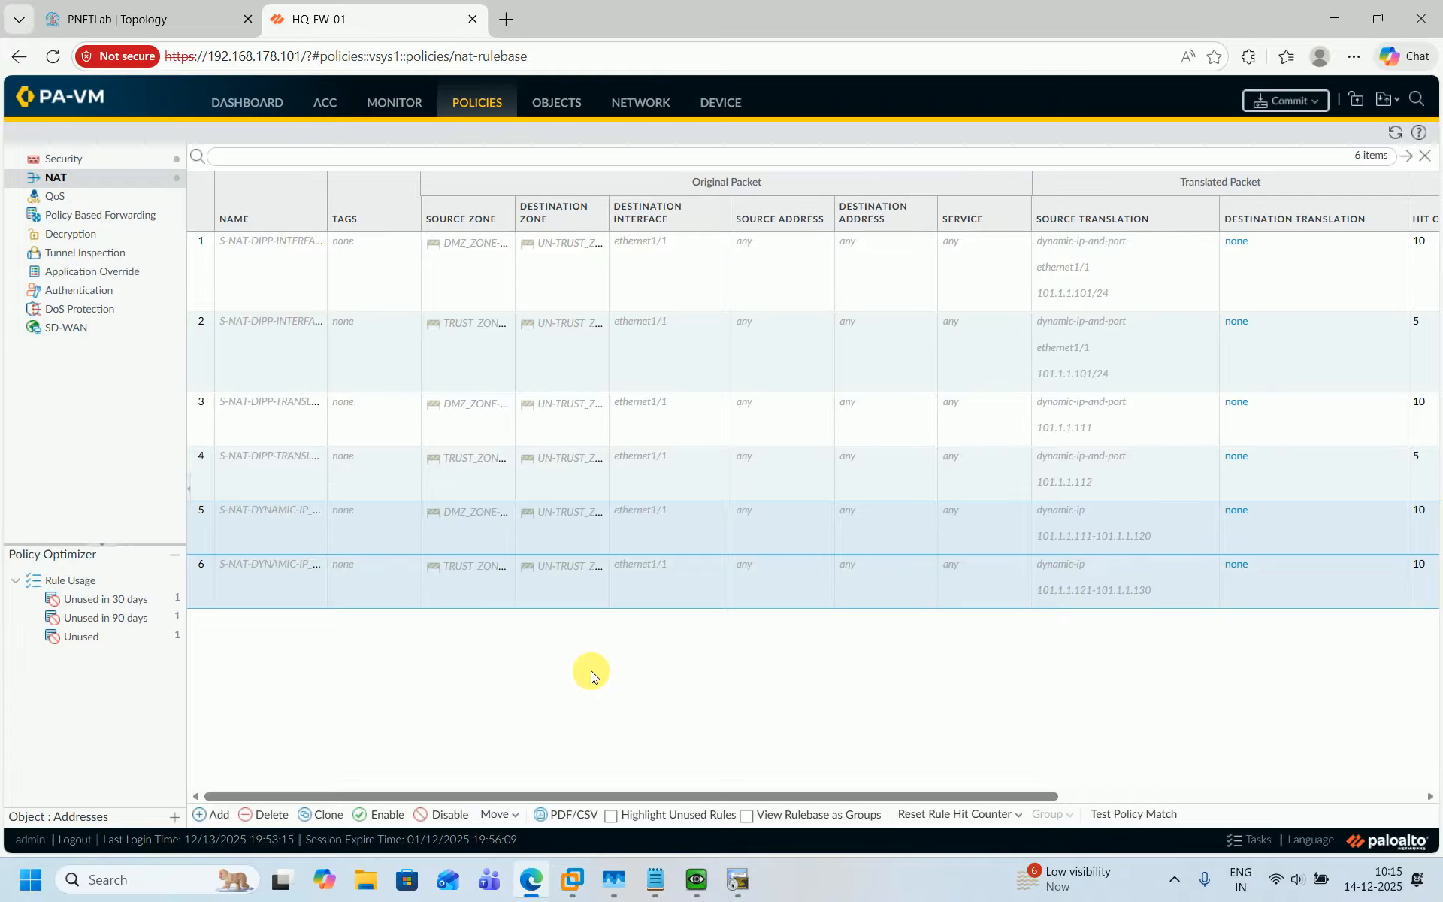
left_click(291, 566)
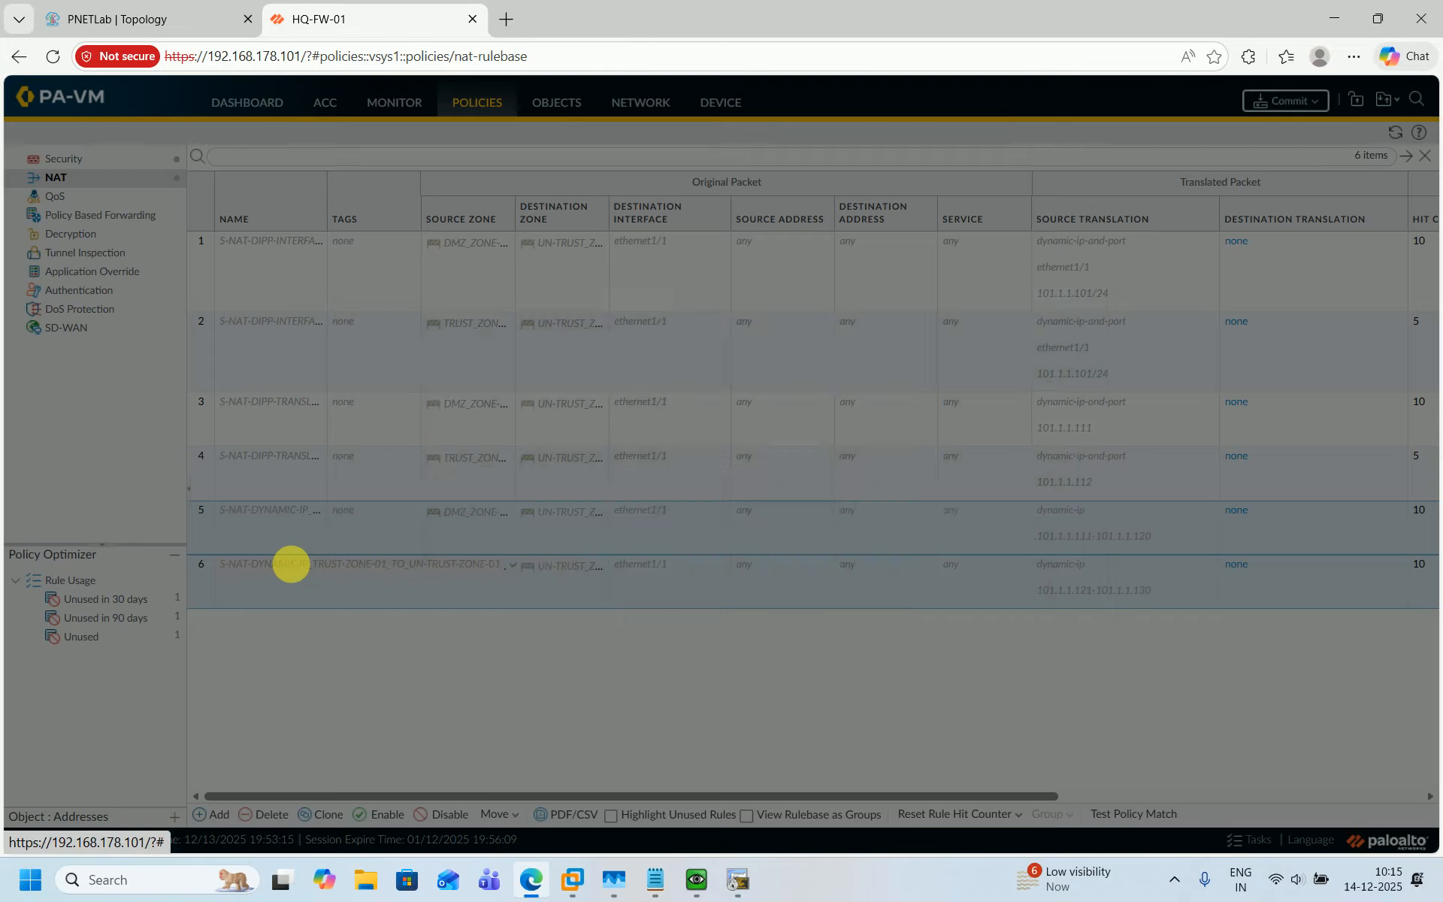
key("ctrl+a")
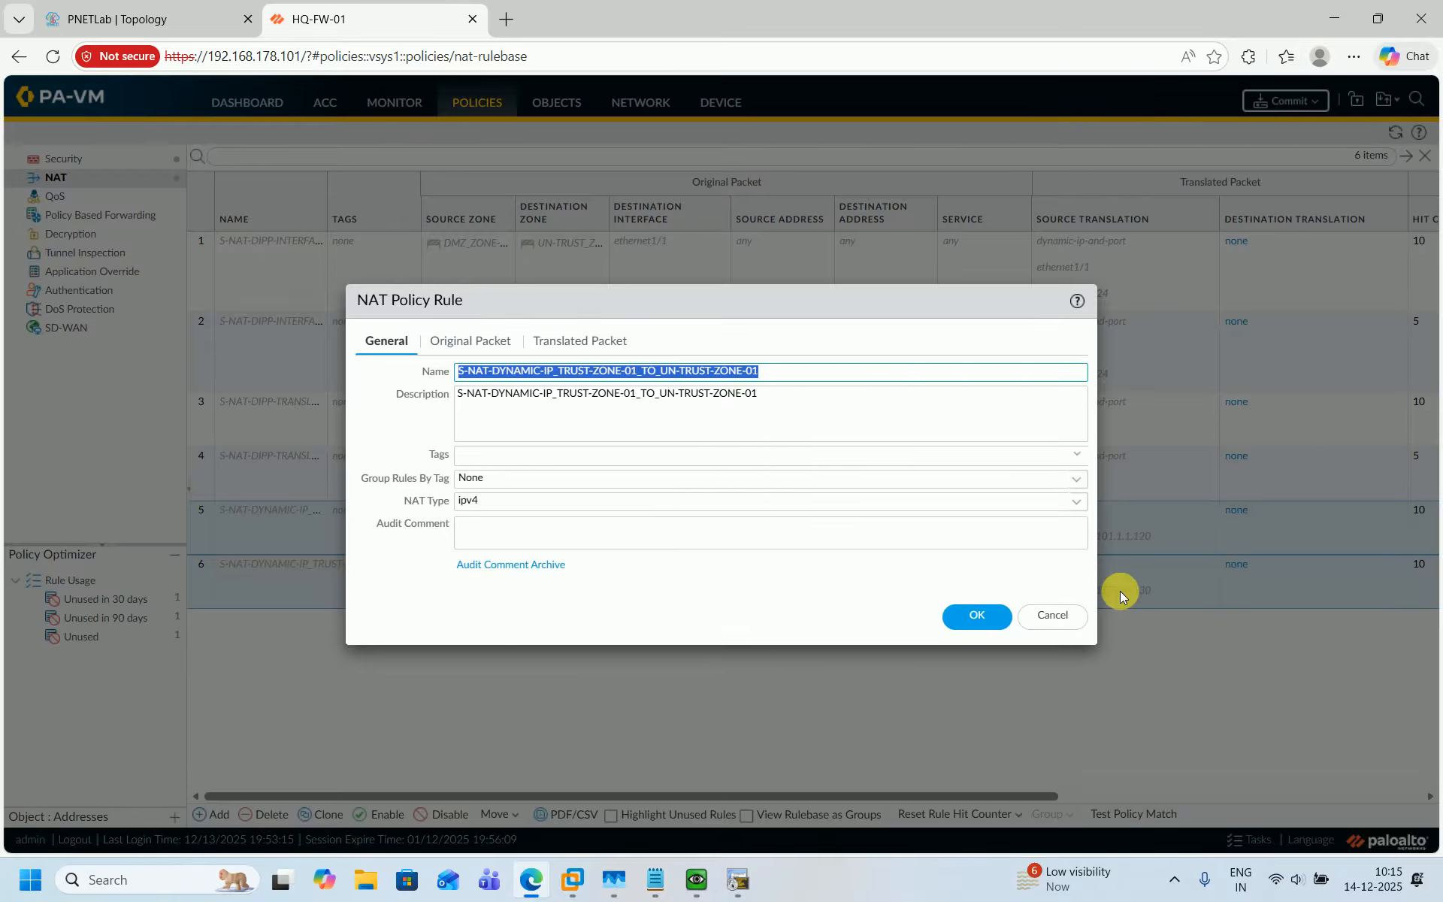
left_click(1052, 615)
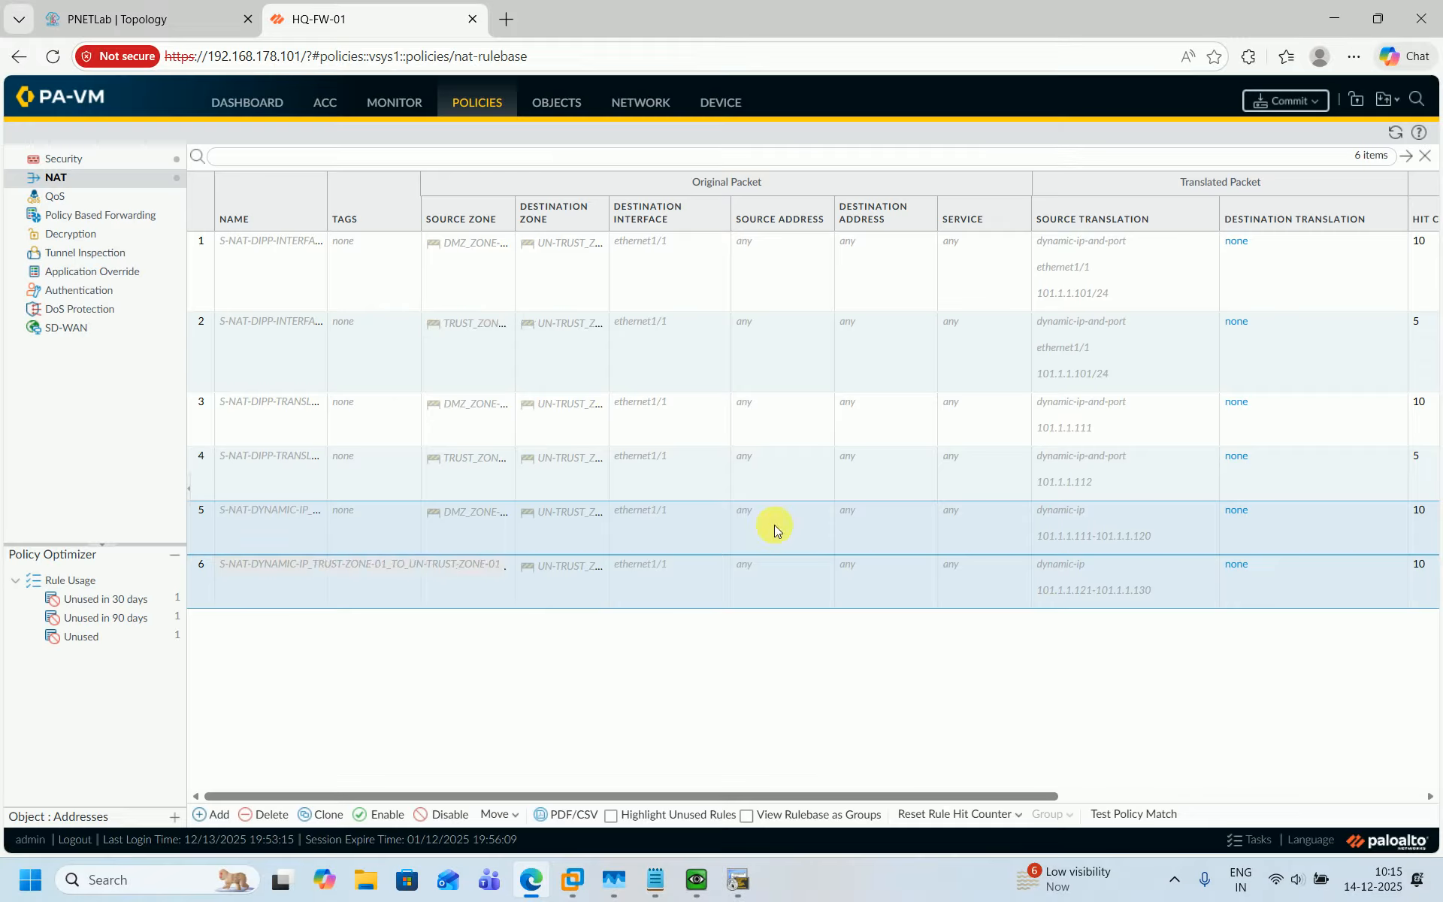
Copy the first DIPP rule's name and add a new NAT rule named S-NAT-STATIC-IP_DMZ-ZONE-01_TO_UN-TRUST-ZONE-01.
left_click(305, 232)
key("ctrl+a")
key("ctrl+c")
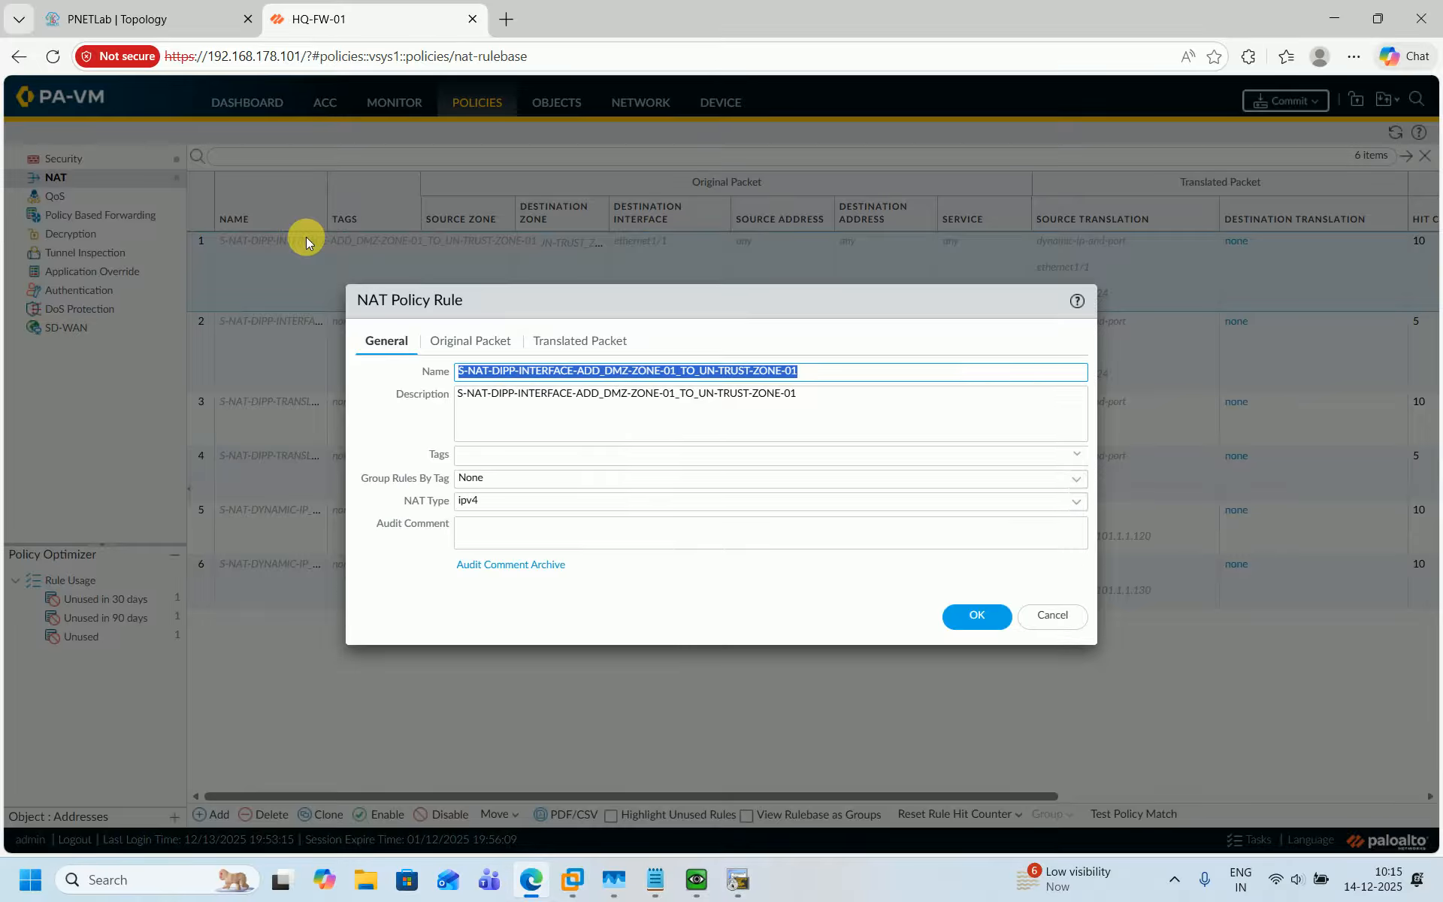
left_click(1052, 615)
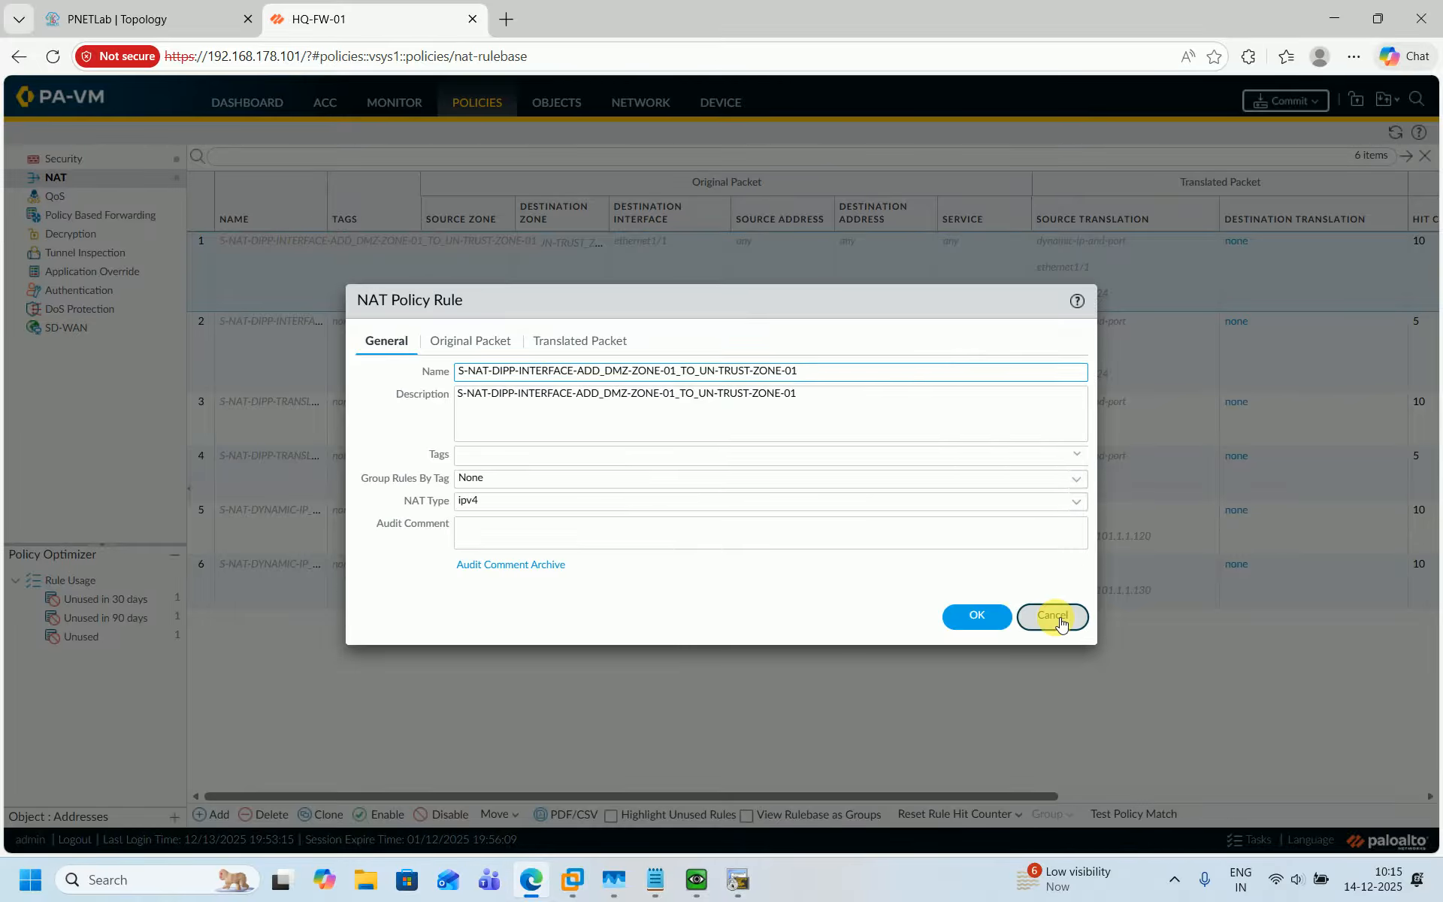
left_click(212, 814)
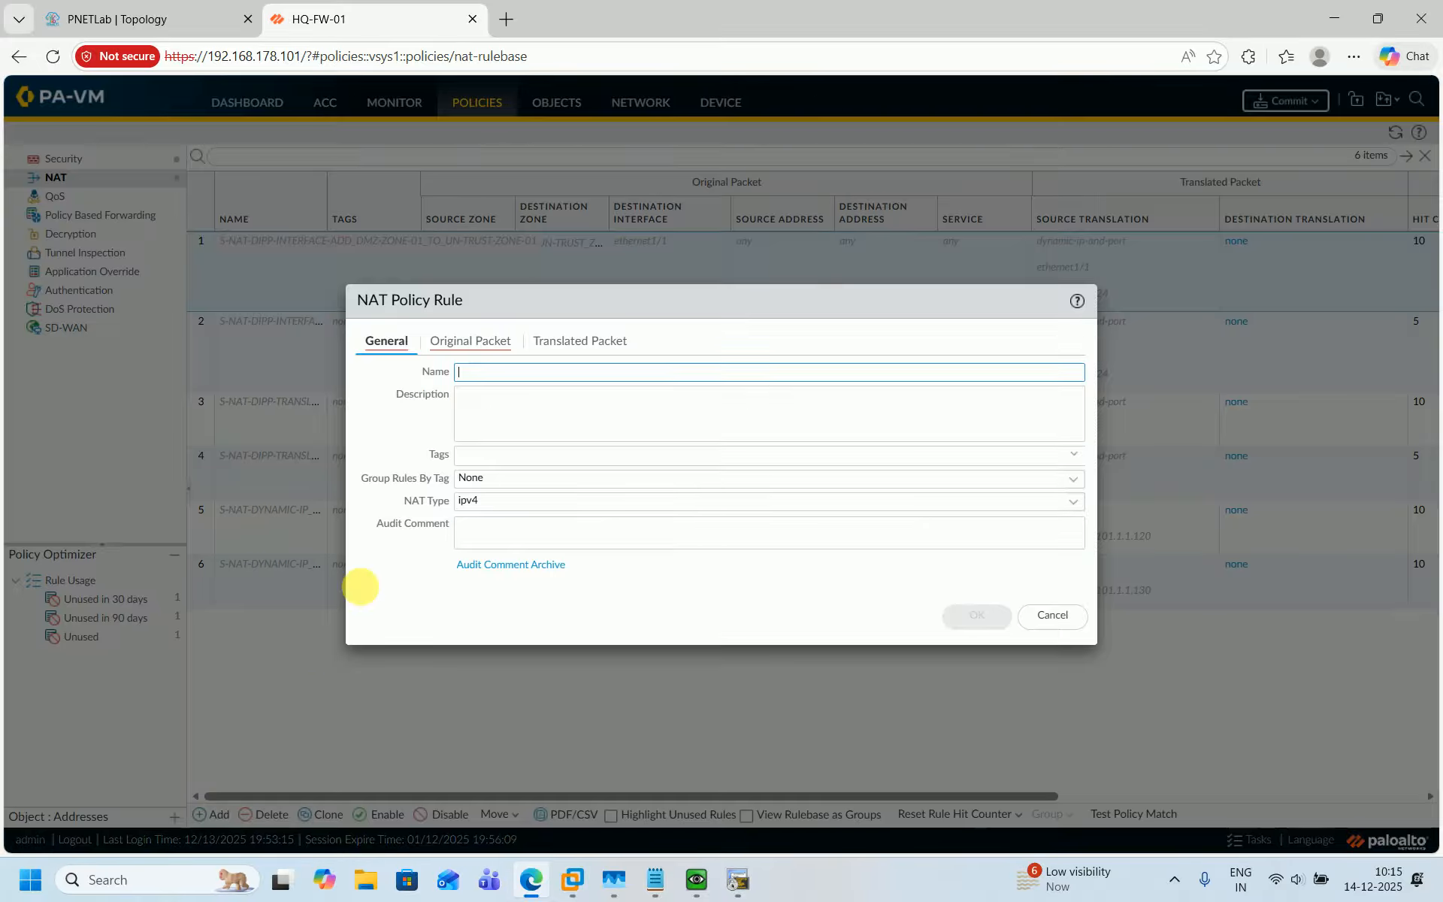
key("ctrl+v")
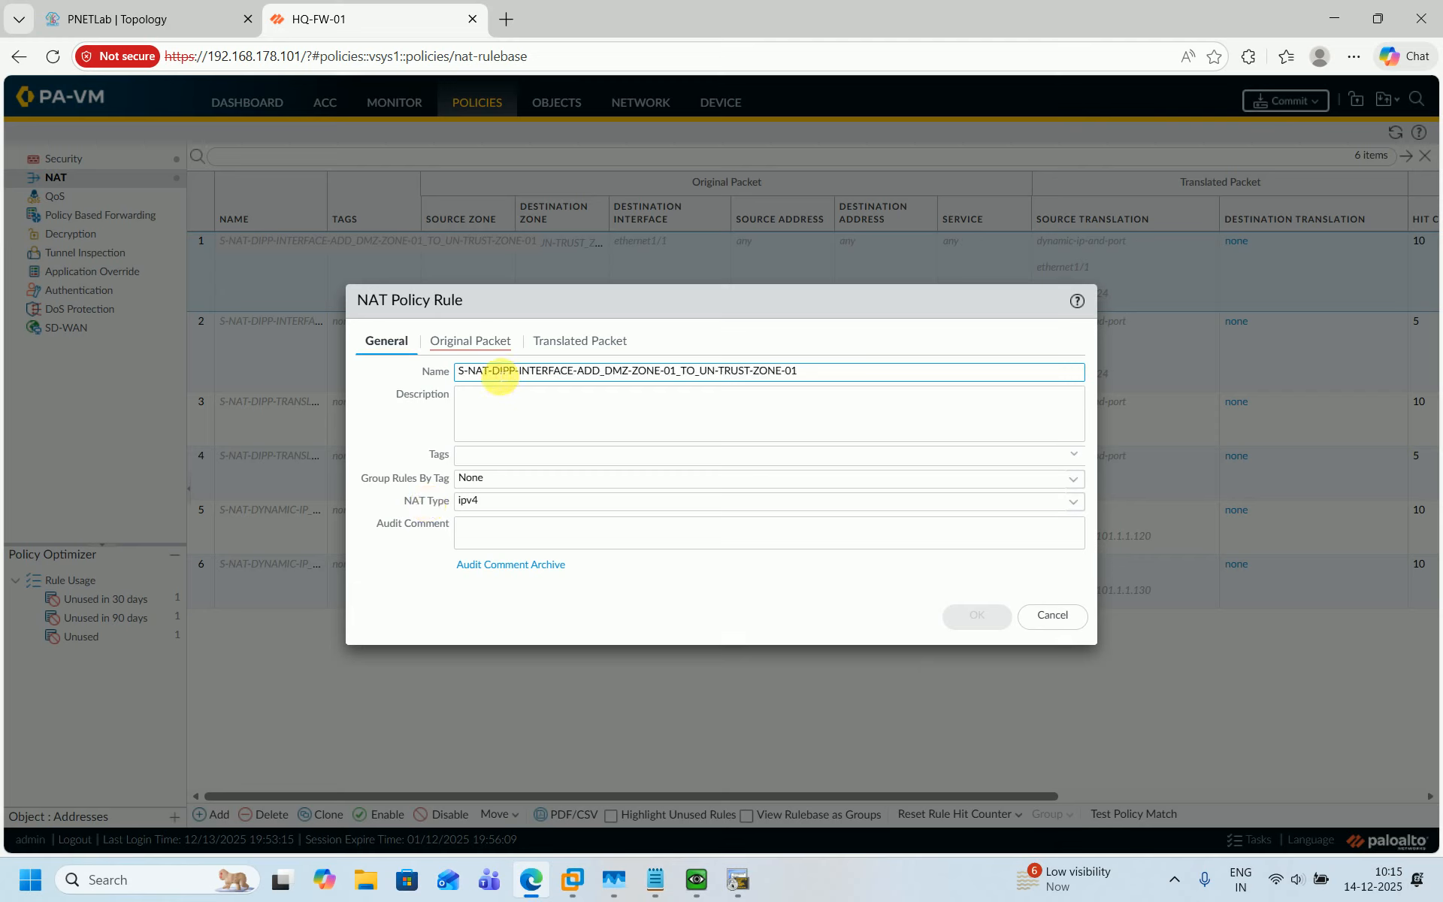
left_click_drag(493, 372, 605, 375)
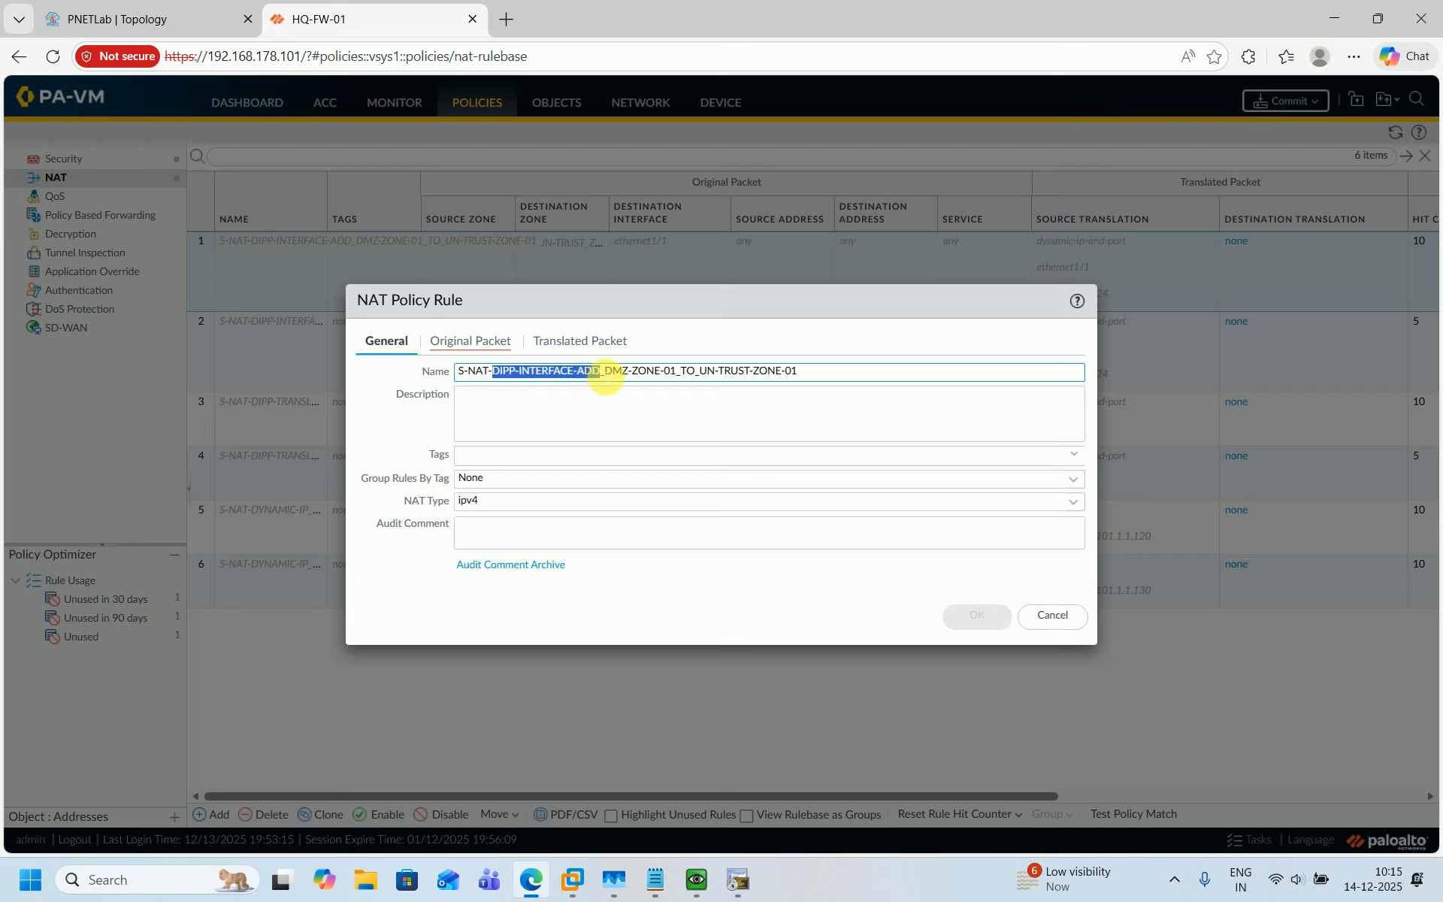
key("BackSpace")
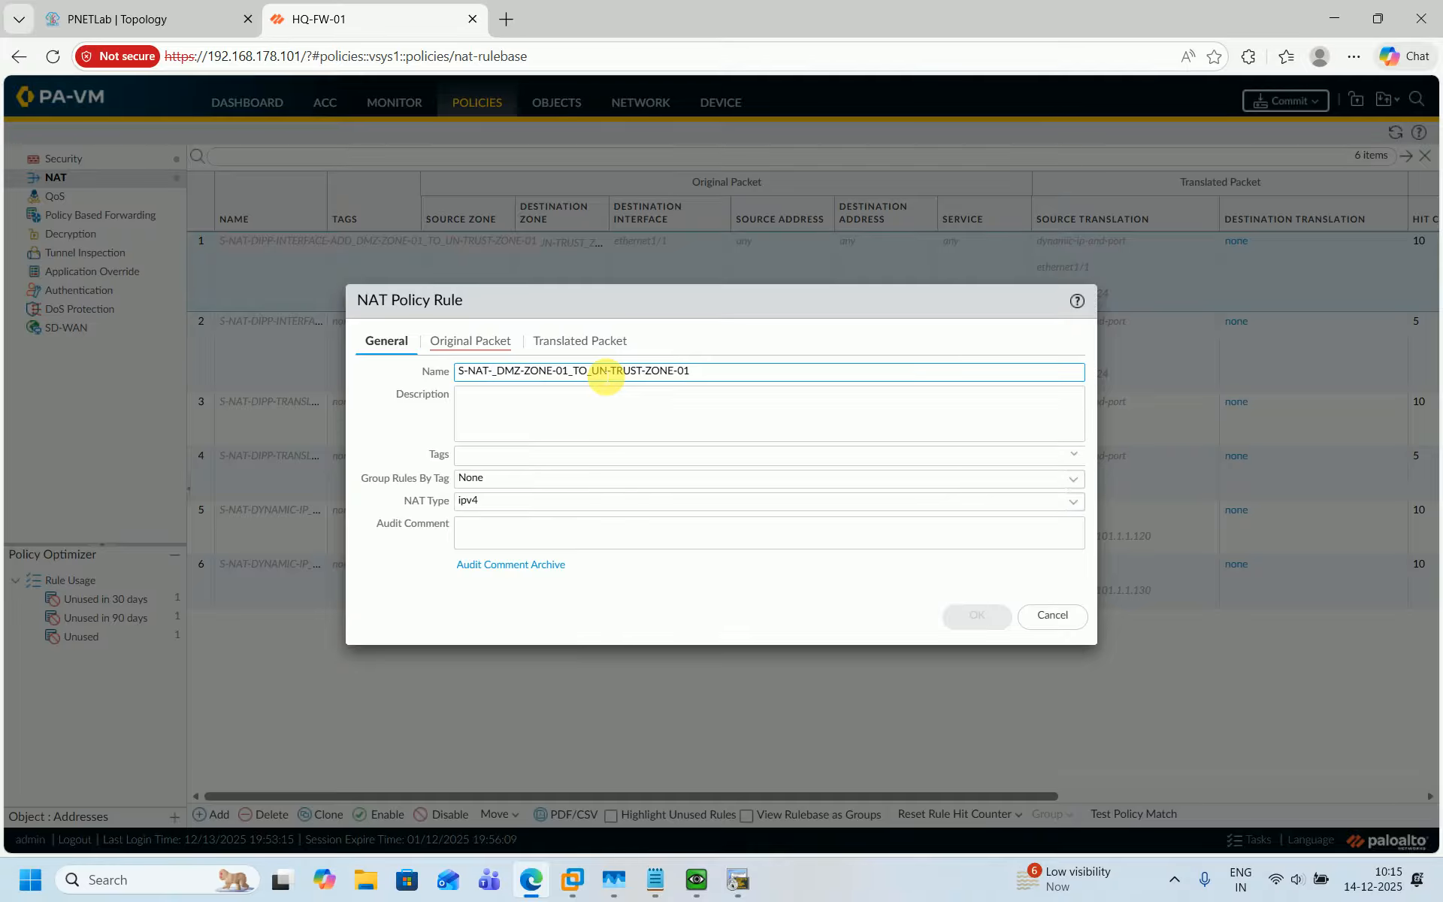
type("STAT")
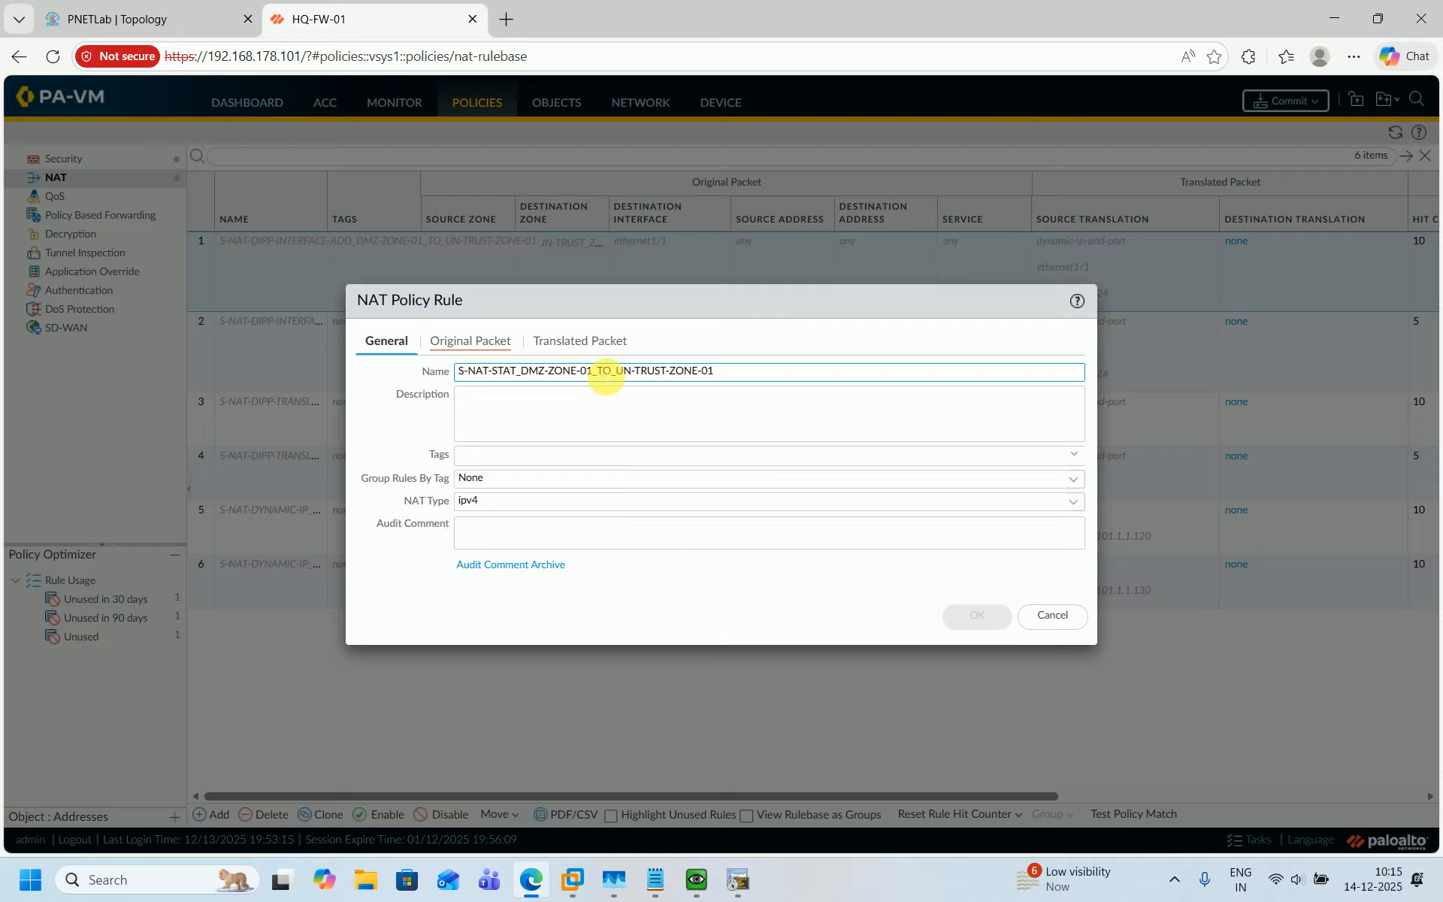
type("IC")
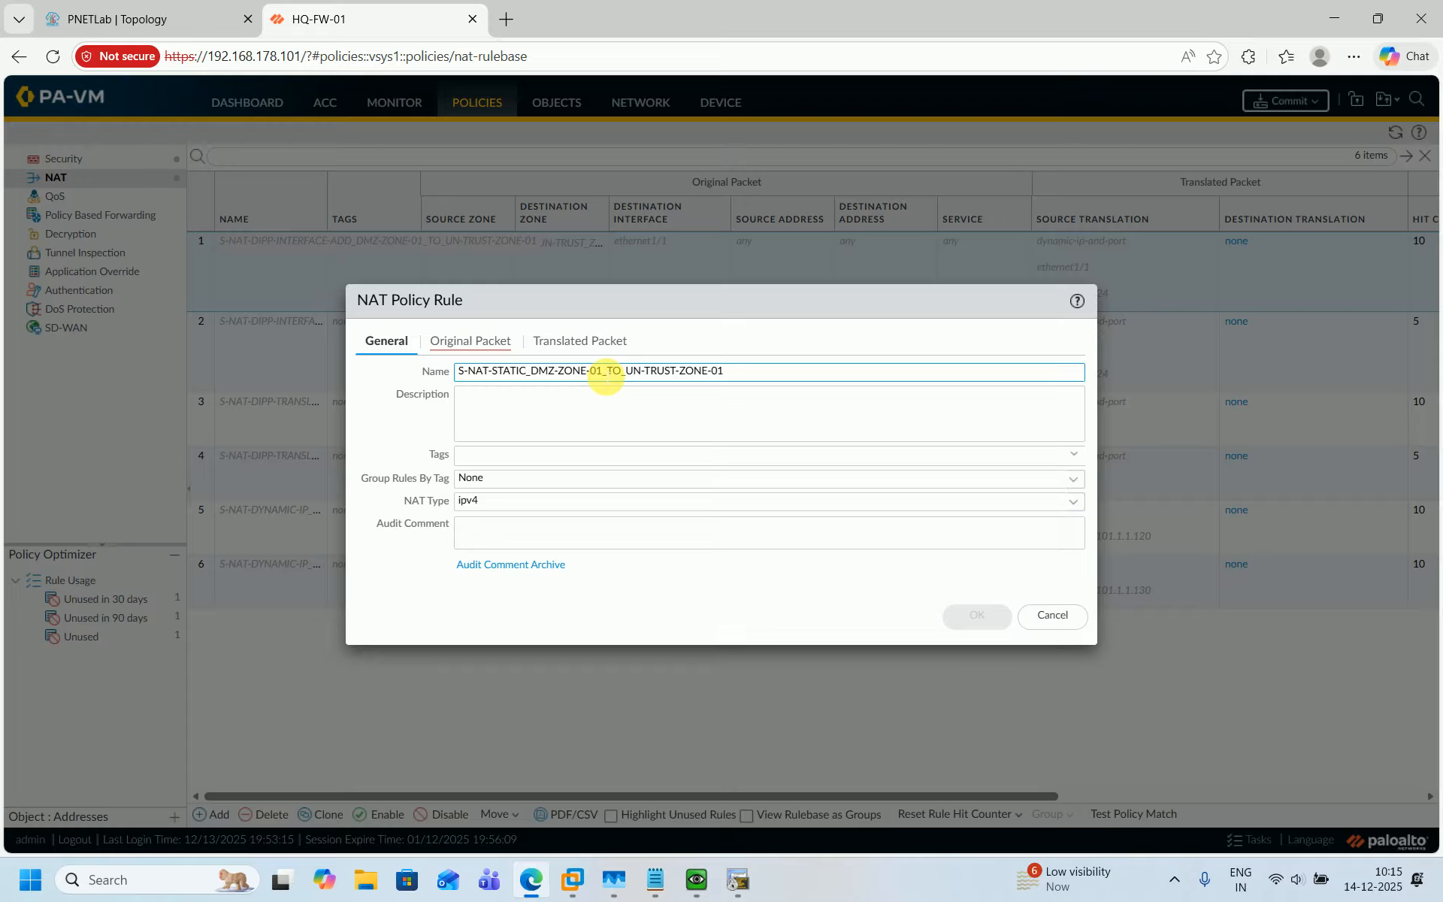
type("-IP")
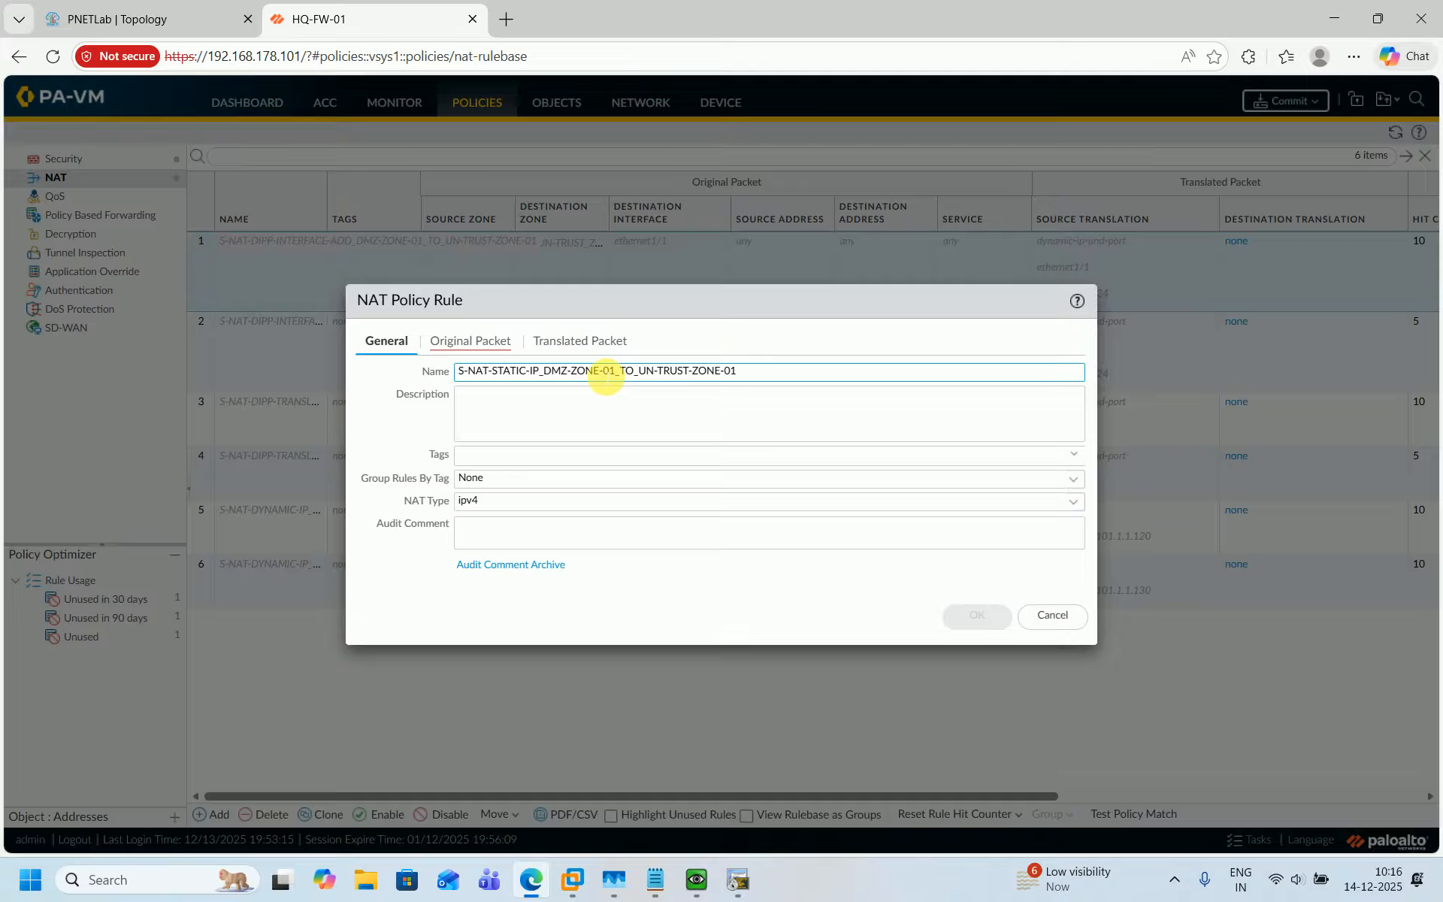
Copy the new rule's name into its description field.
triple_click(606, 376)
key("ctrl+c")
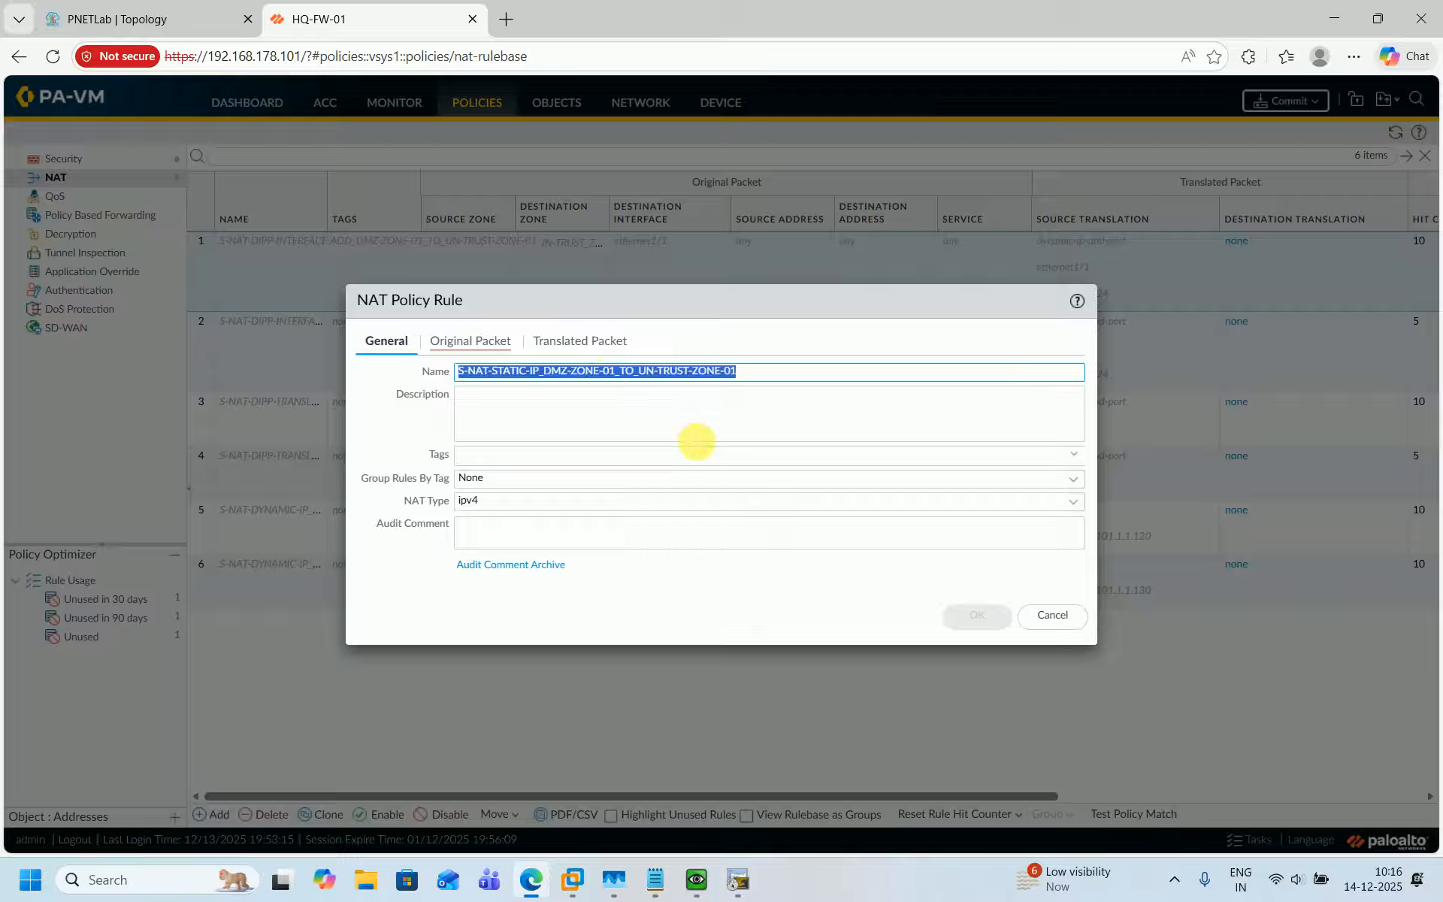
left_click(696, 436)
key("ctrl+v")
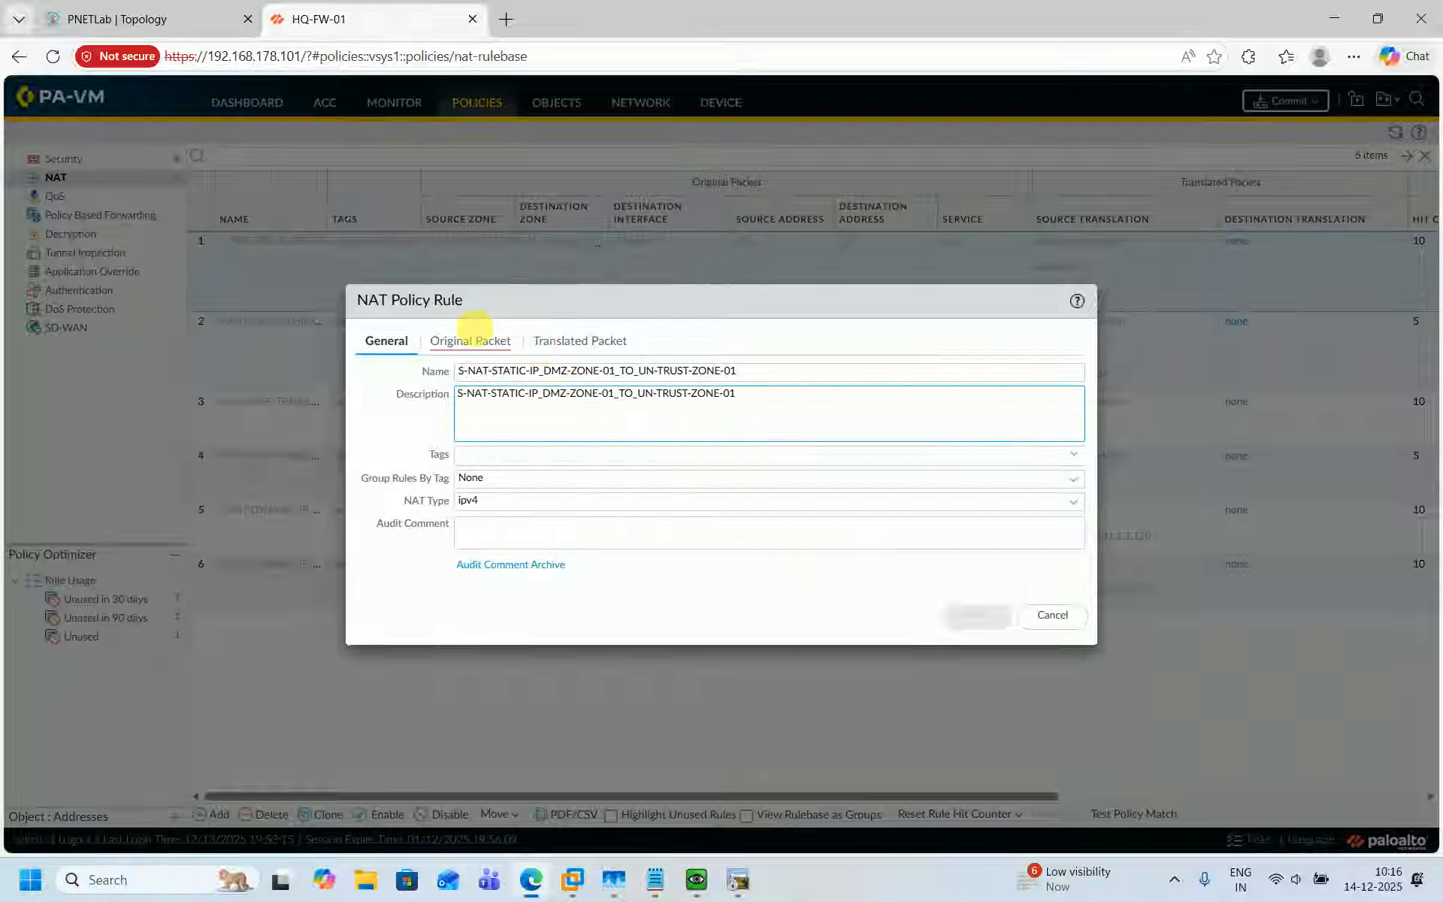
Set the rule's original packet to source zone DMZ_ZONE-01, destination zone UN-TRUST_ZONE-01 and destination interface ethernet1/1.
left_click(475, 340)
left_click(374, 572)
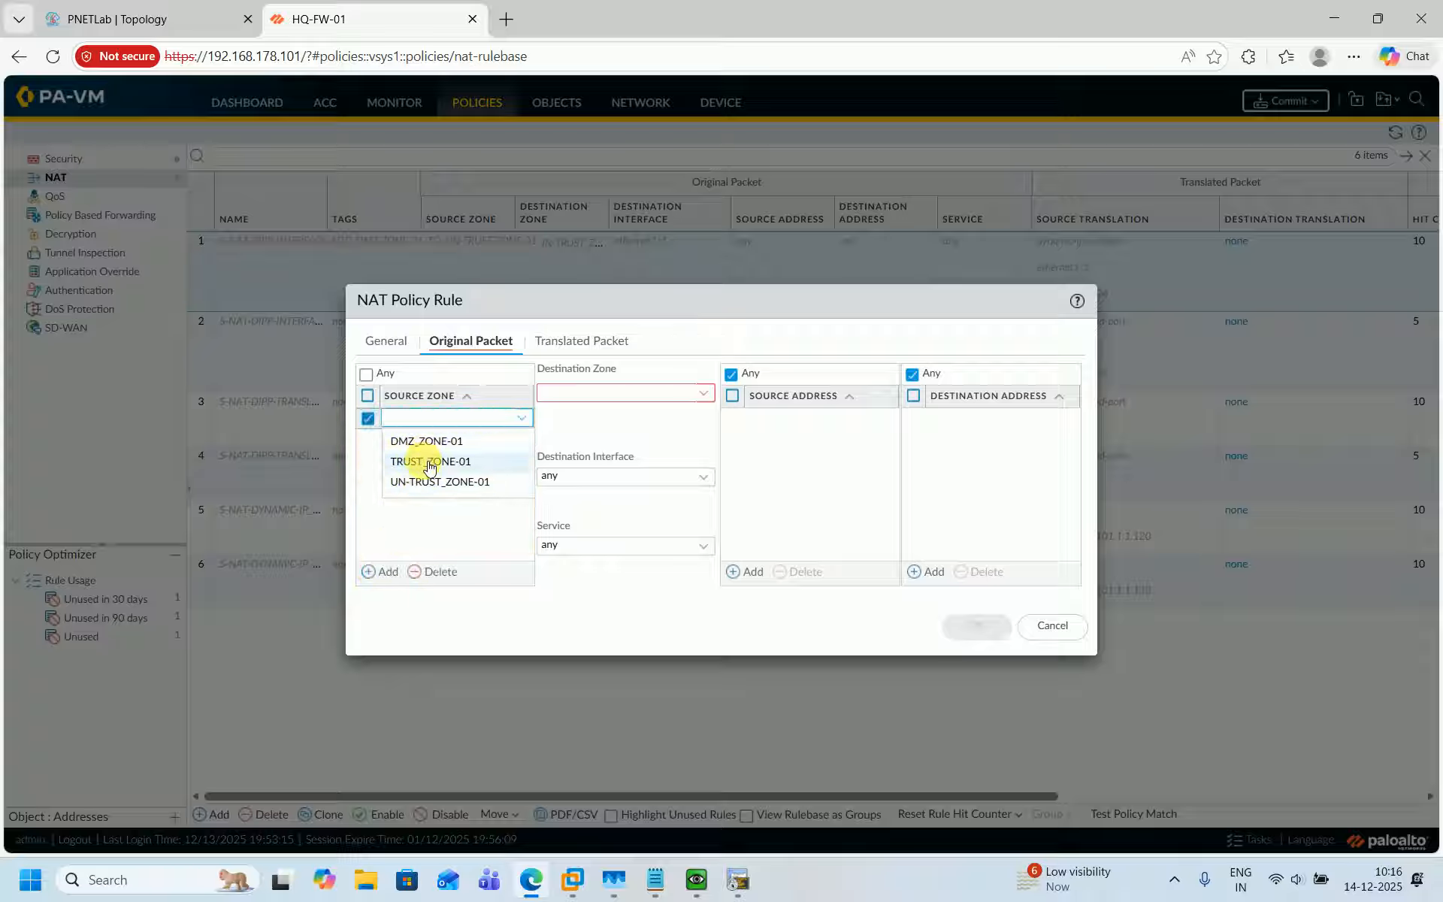
left_click(422, 440)
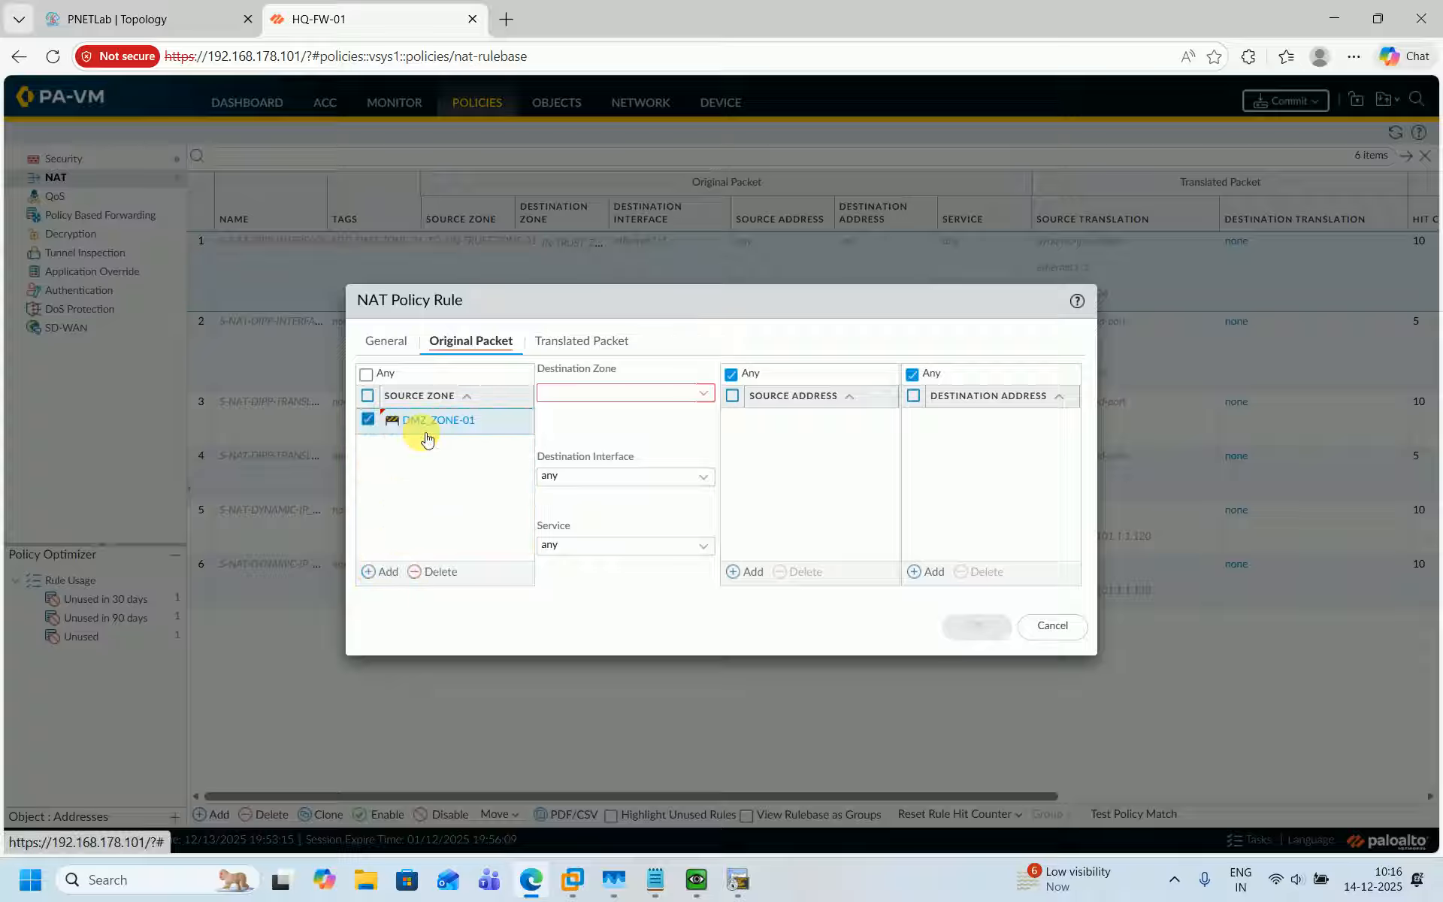
left_click(693, 393)
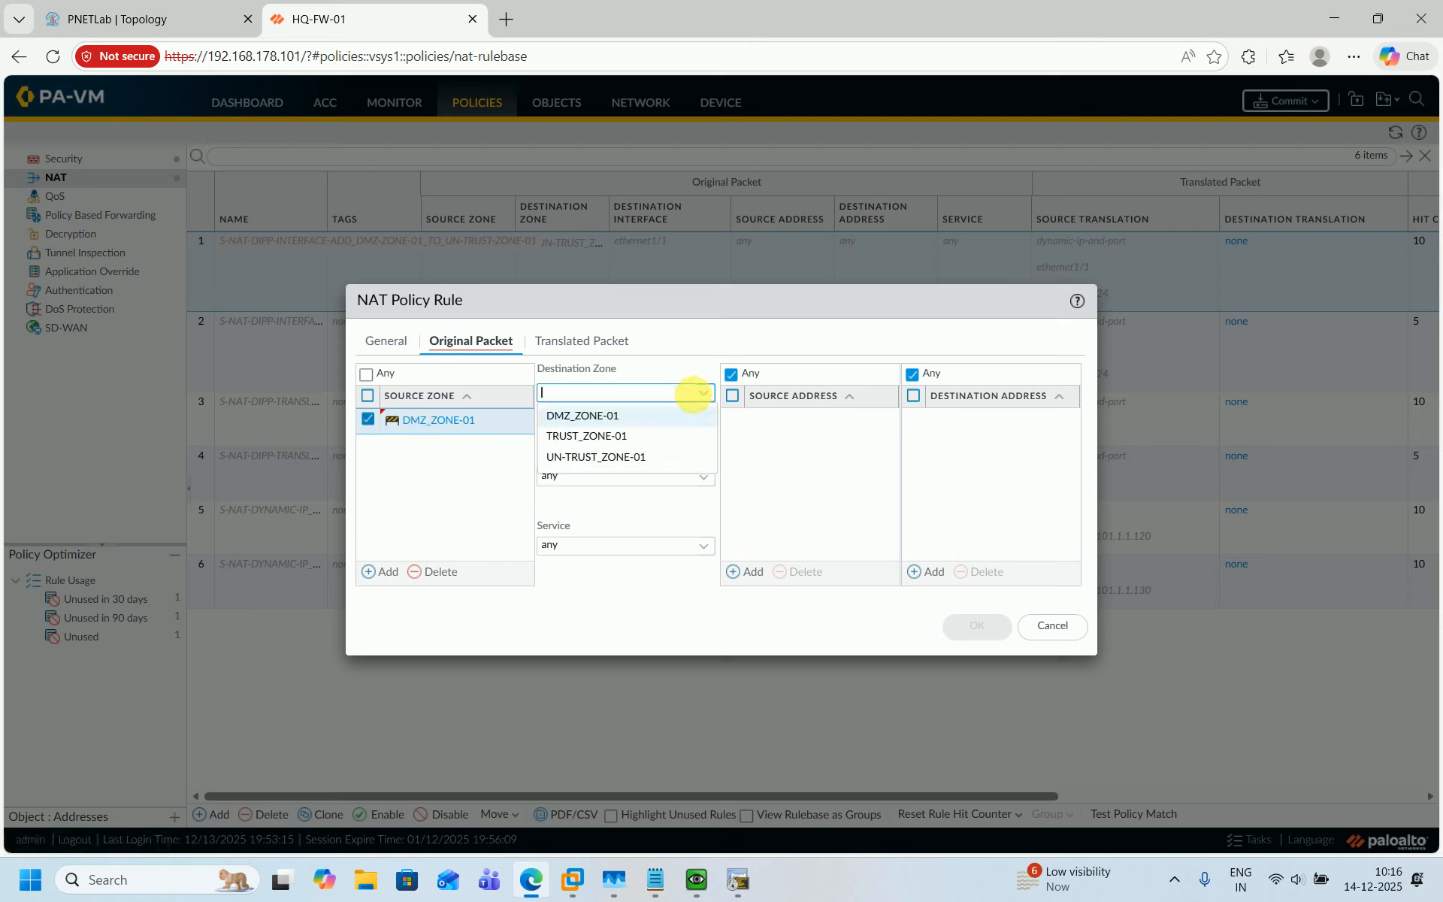
left_click(585, 457)
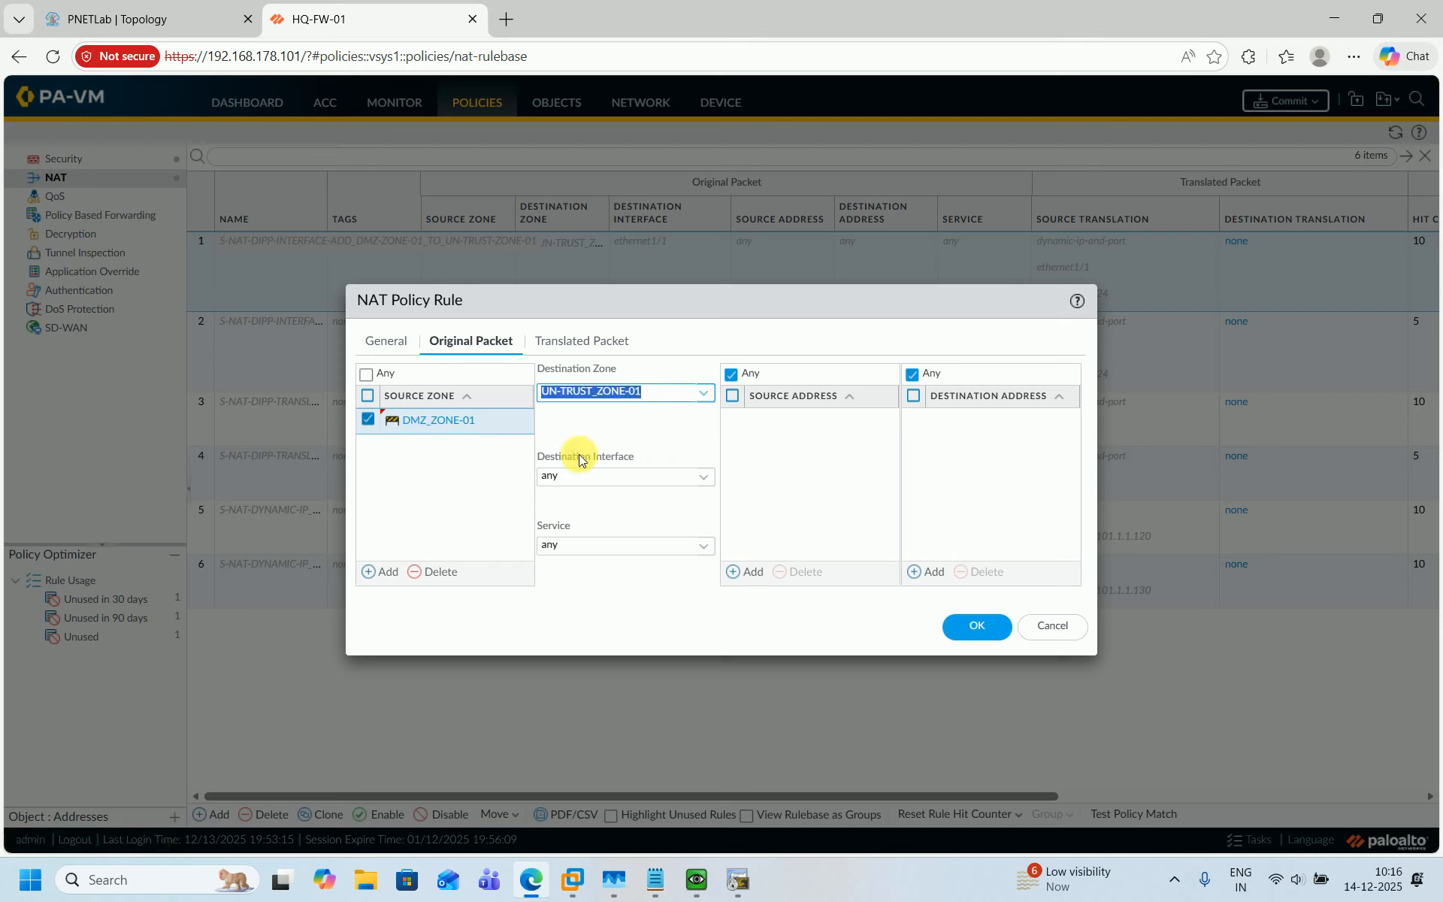
left_click(702, 480)
left_click(585, 520)
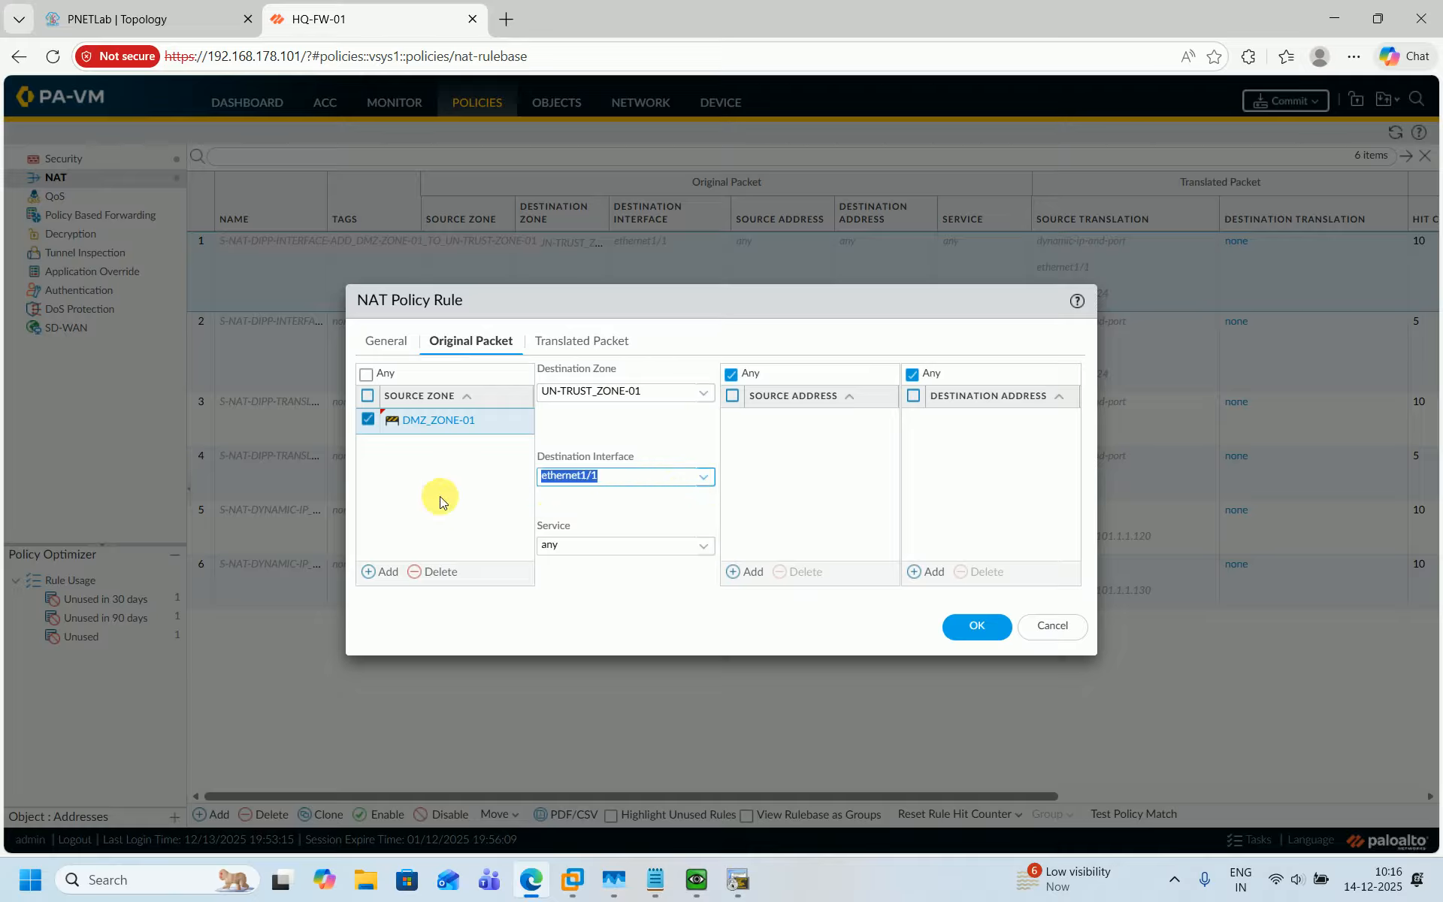
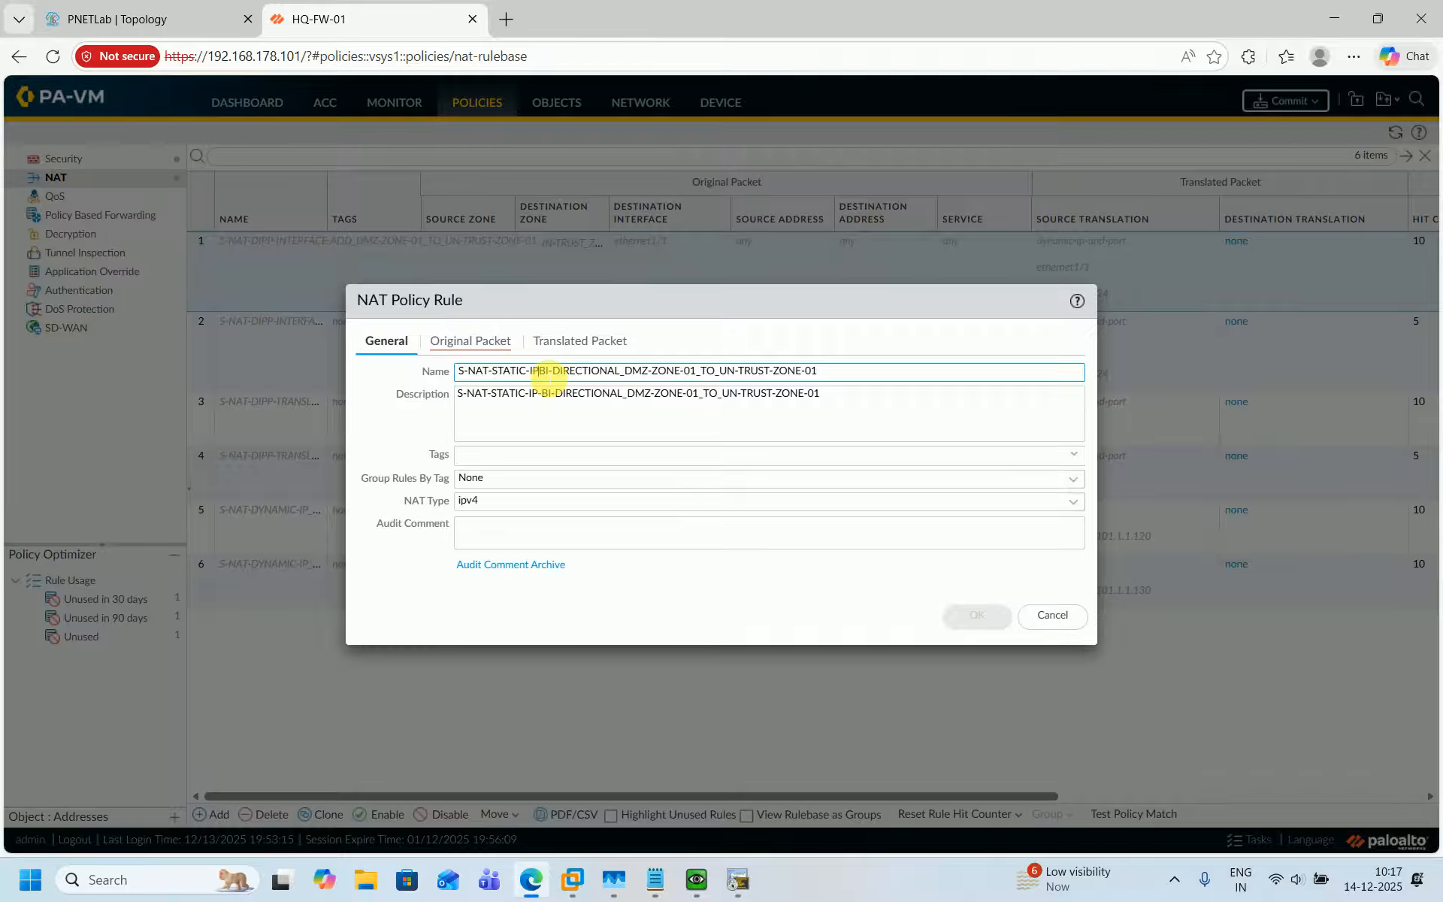
Rename the NAT rule and its description to S-NAT-STATIC-IP_BI-DIRECTIONAL_DMZ-ZONE-01_TO_UN-TRUST-ZONE-01.
type("_")
left_click(548, 402)
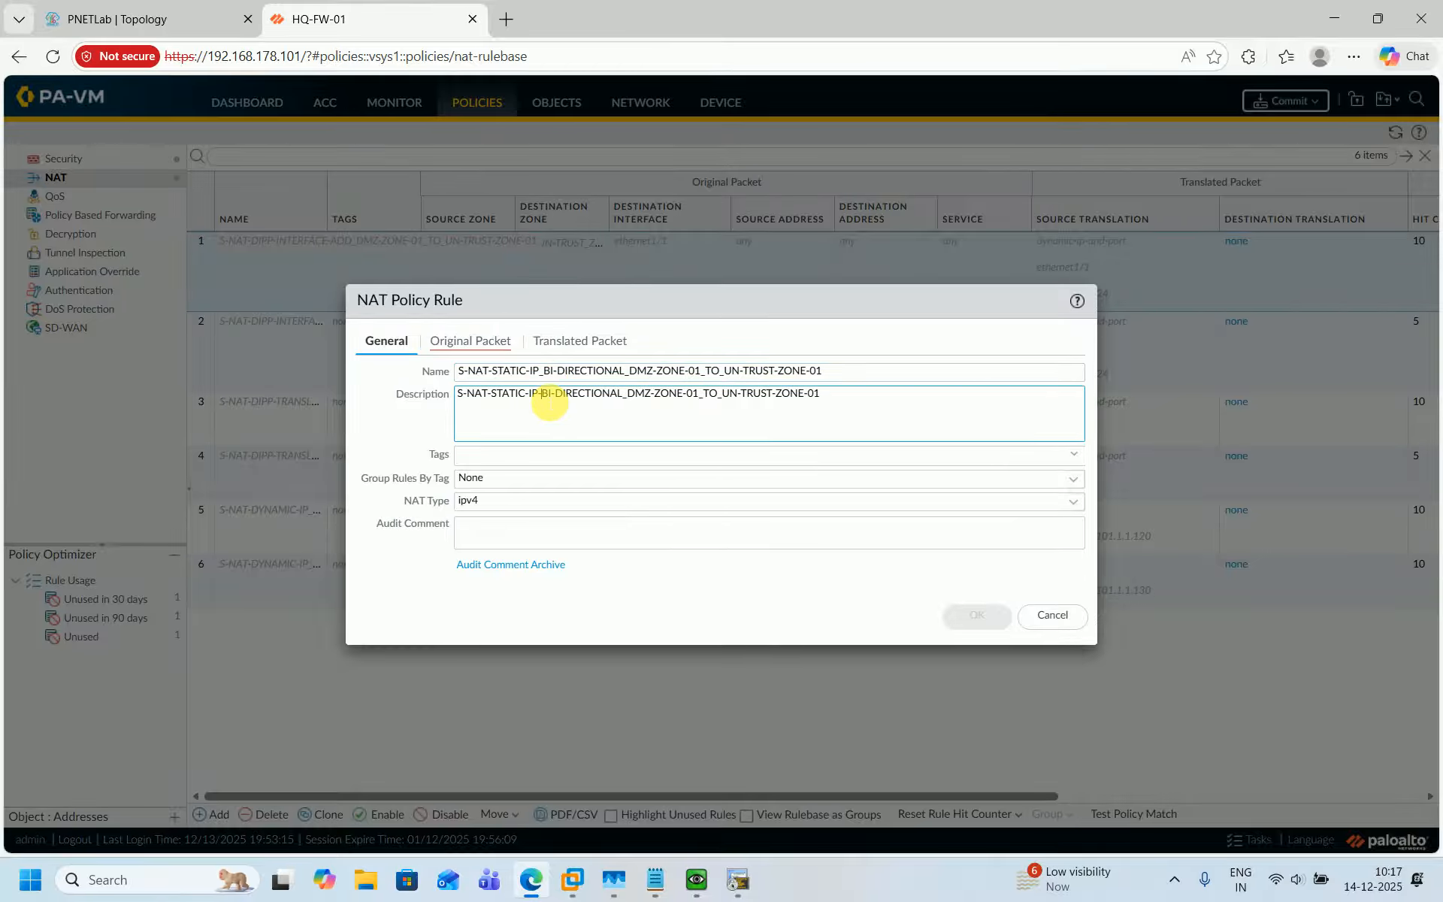
key("BackSpace")
type("_")
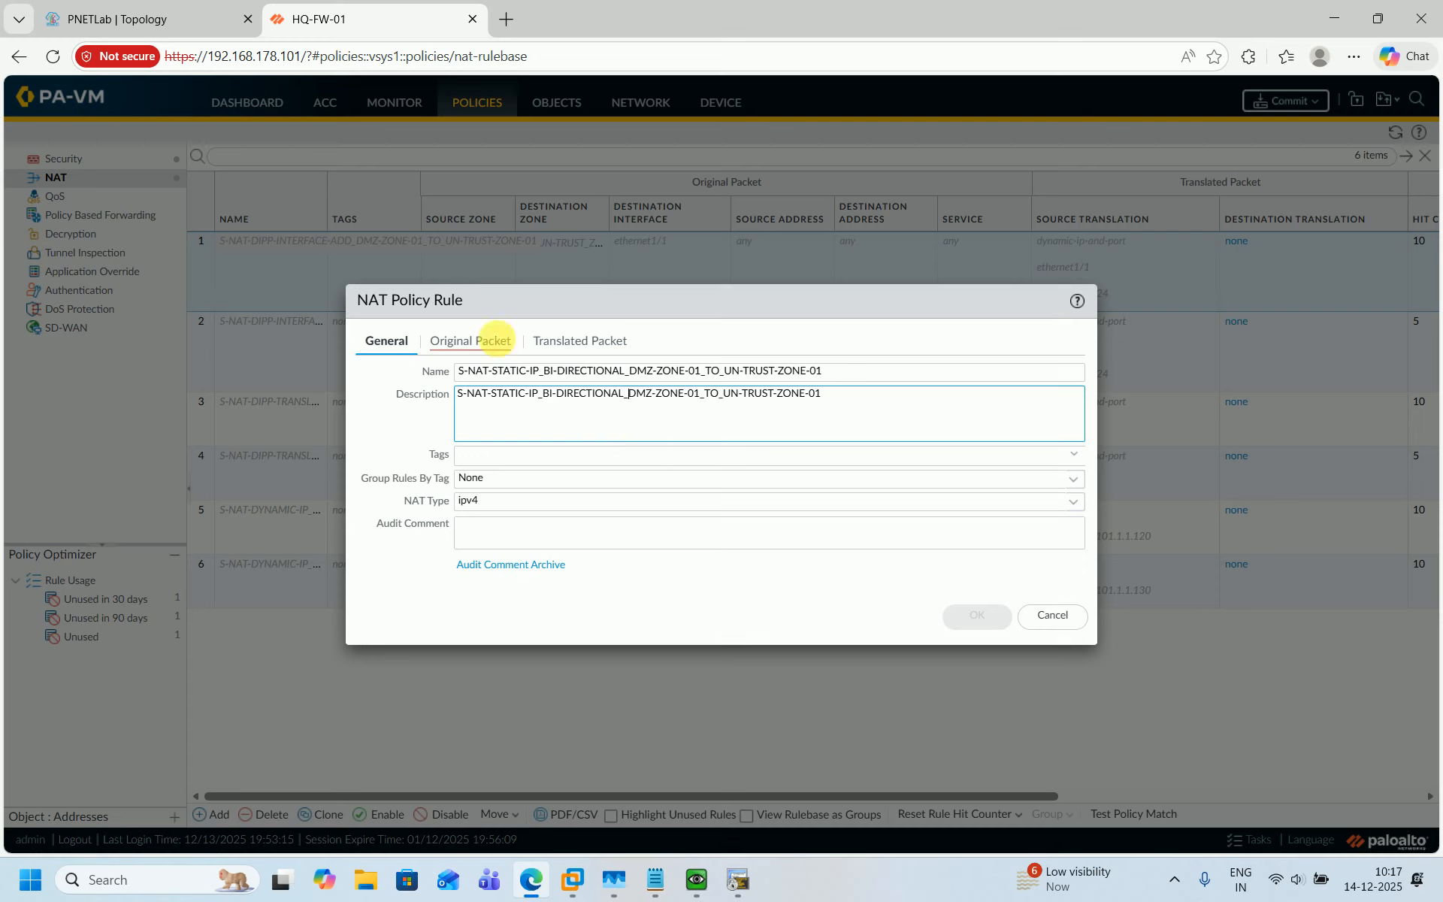
Add source address 172.168.138.254 to the rule's original packet, checking the DMZ router's address in the topology.
left_click(468, 336)
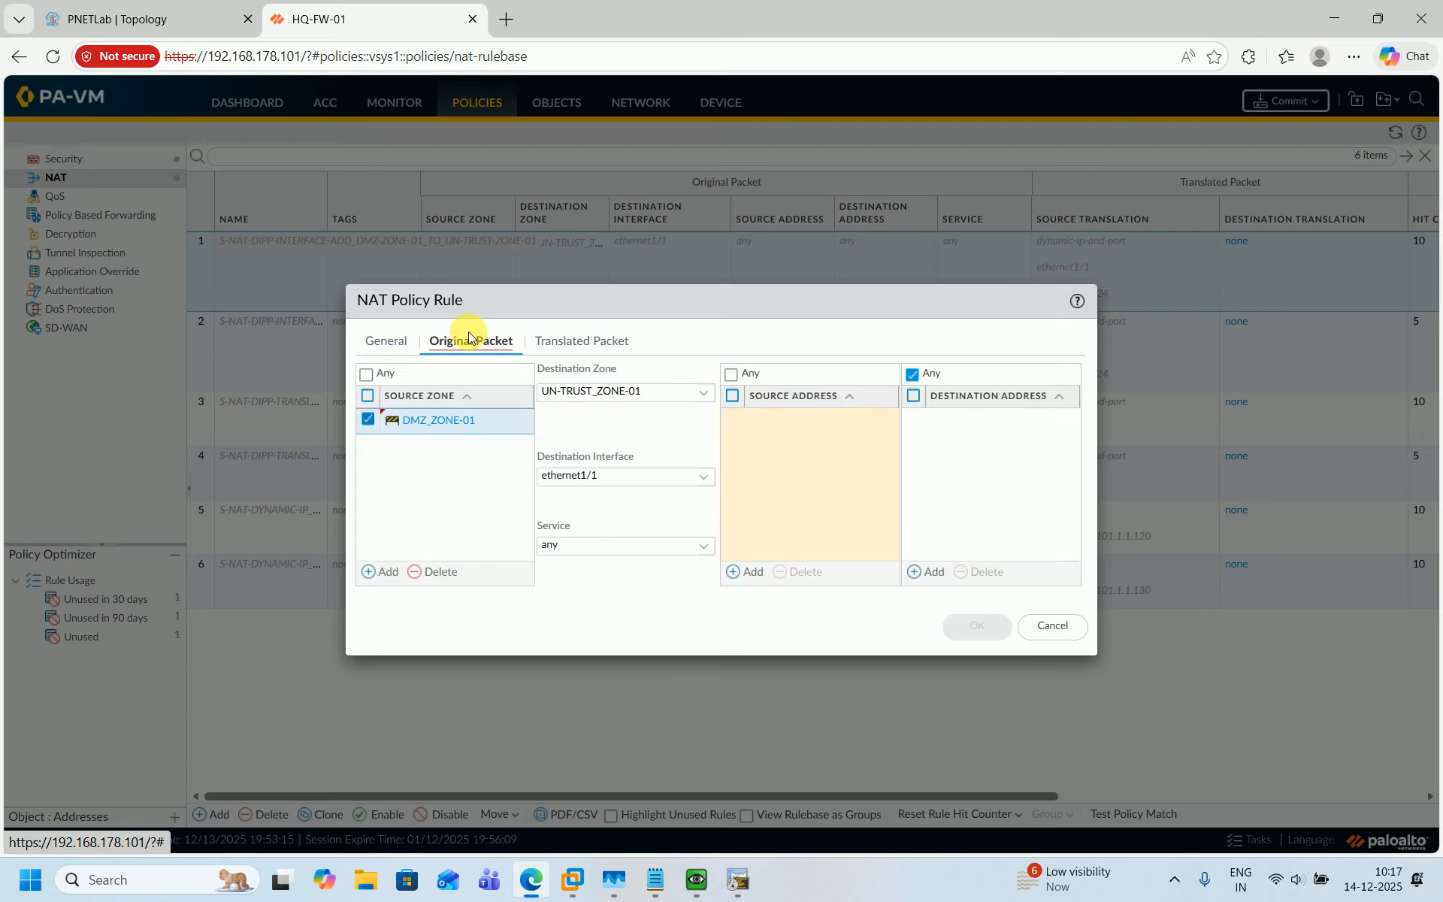
left_click(738, 577)
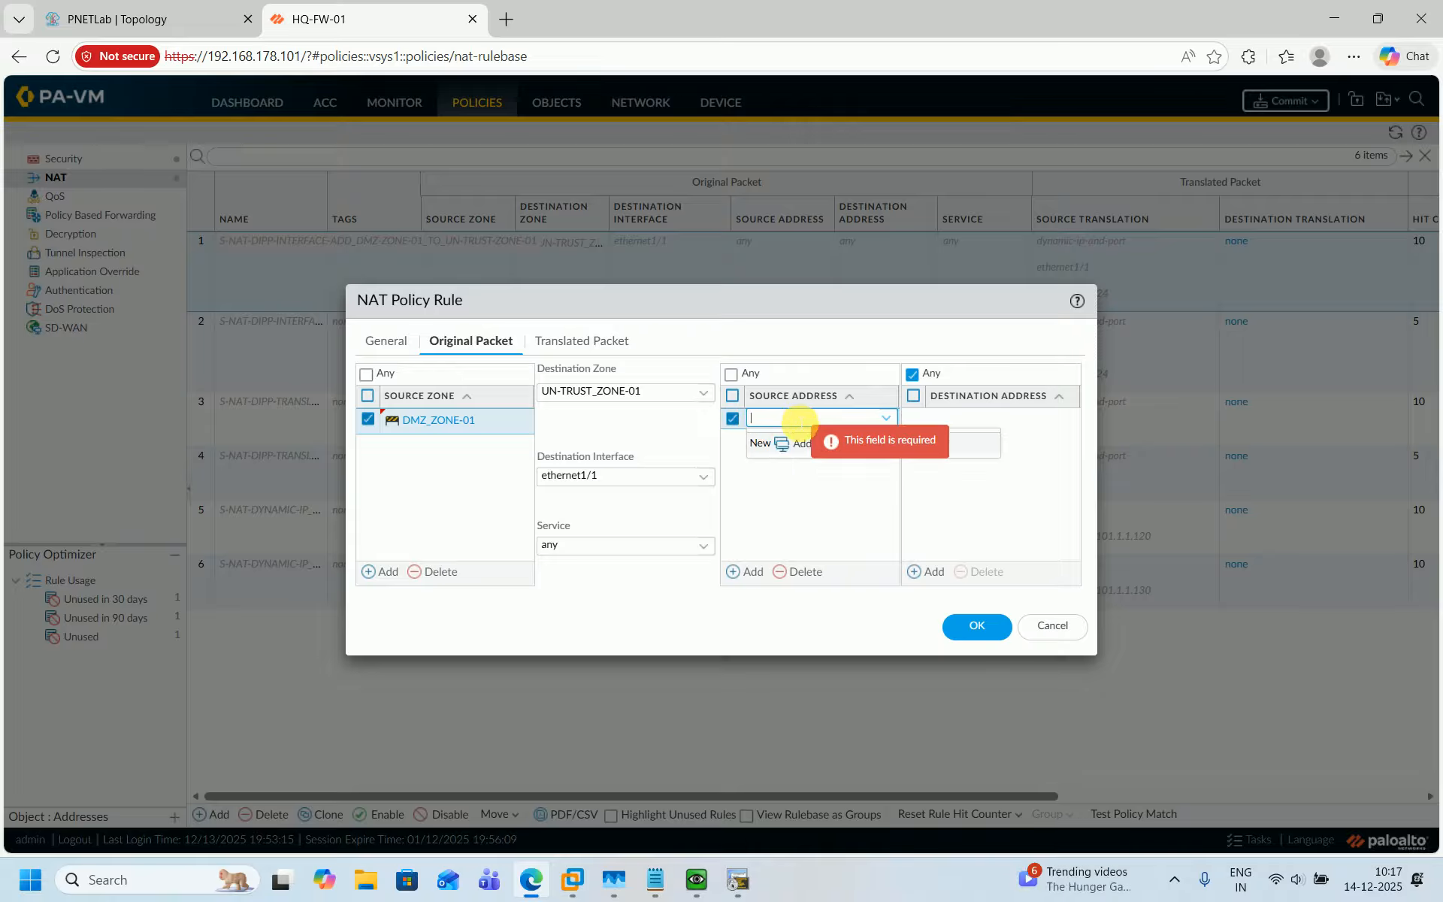
left_click(147, 18)
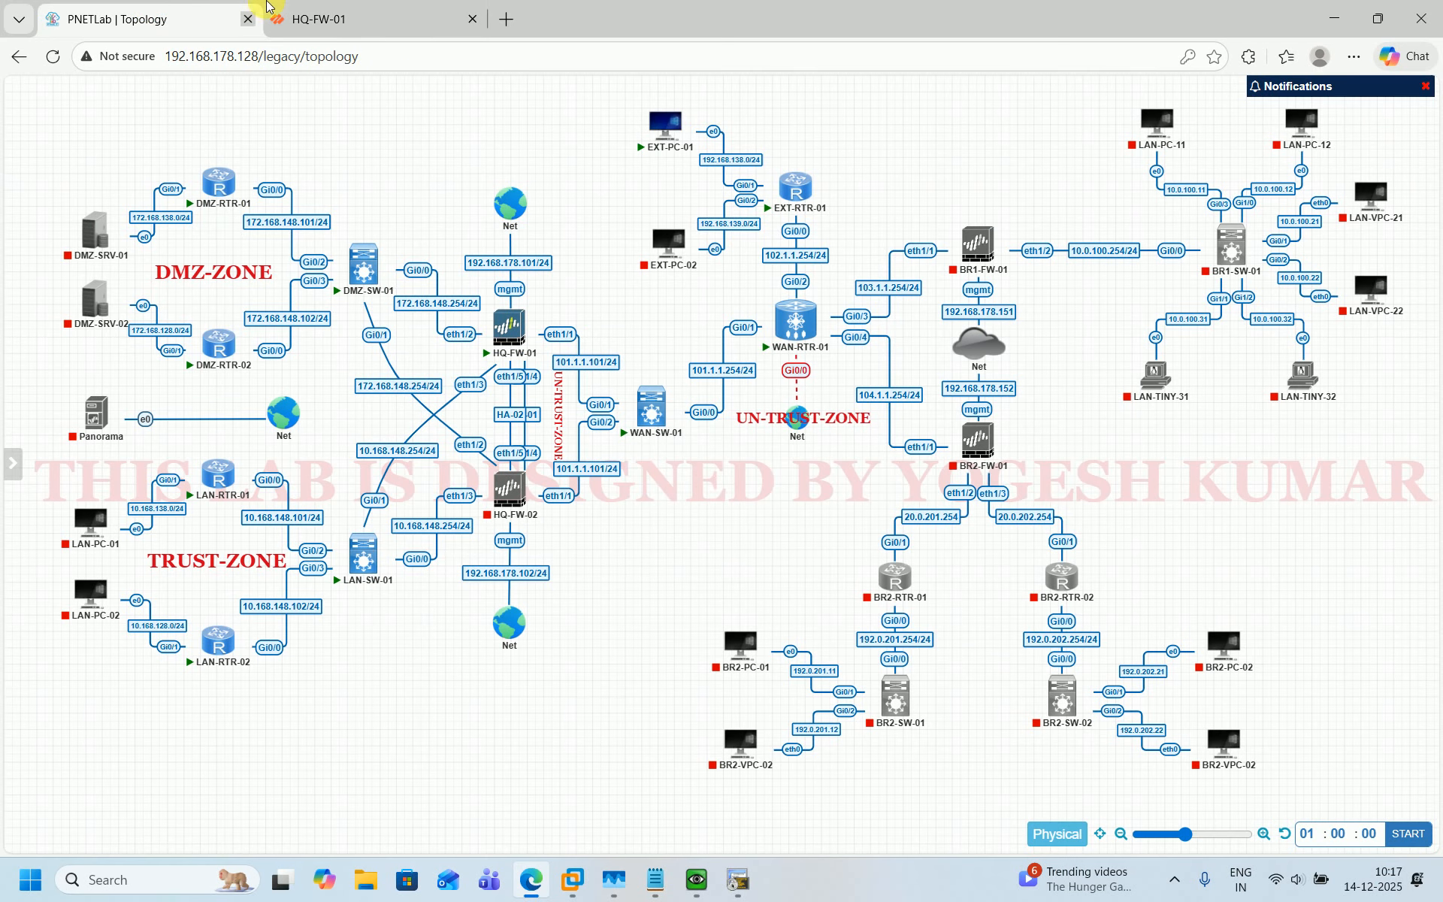
left_click(318, 18)
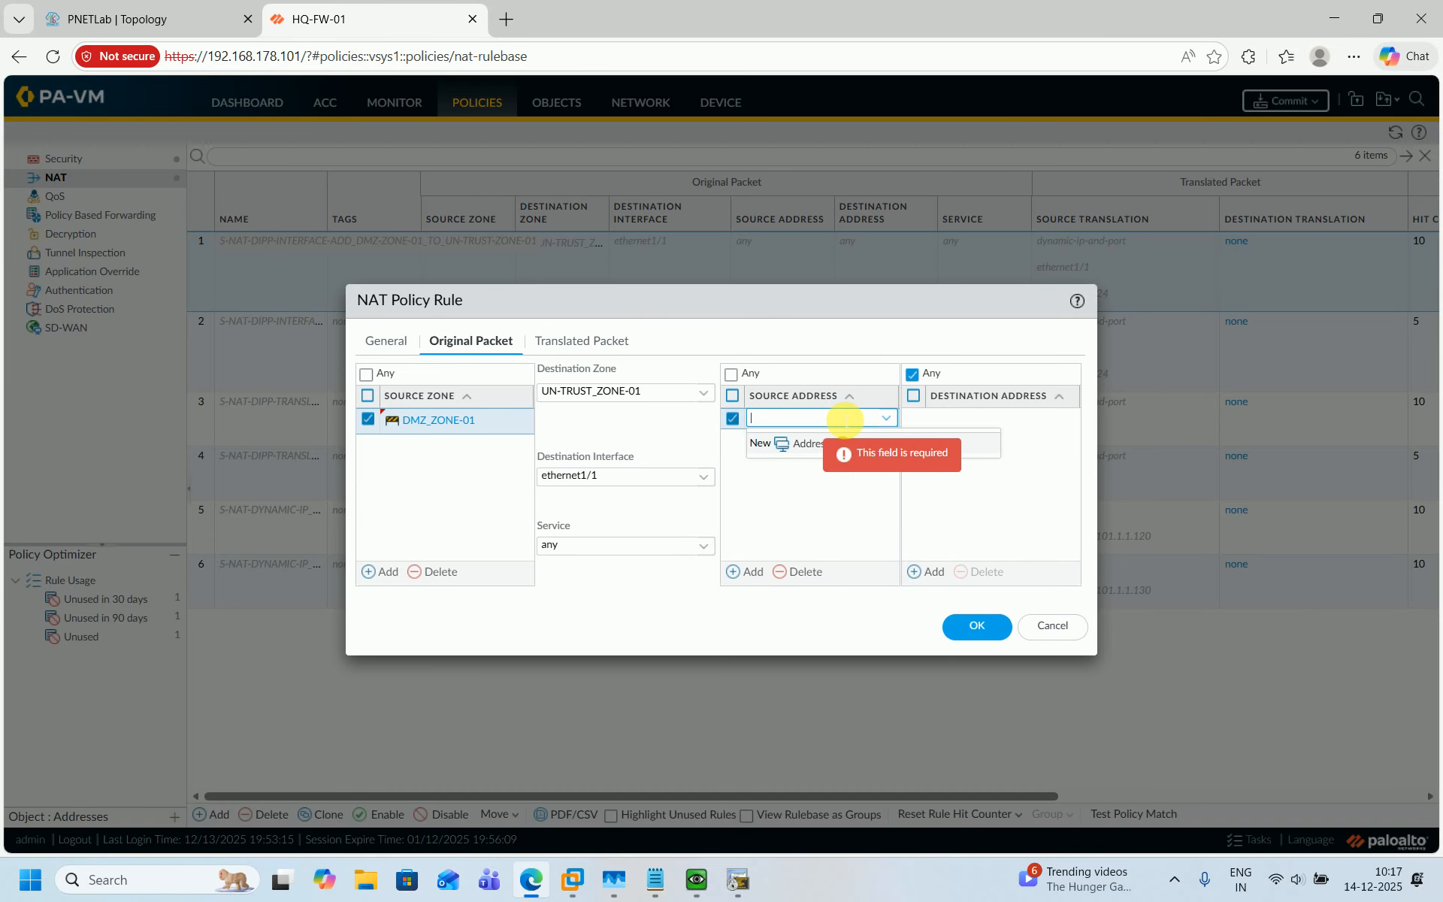
type("72.1")
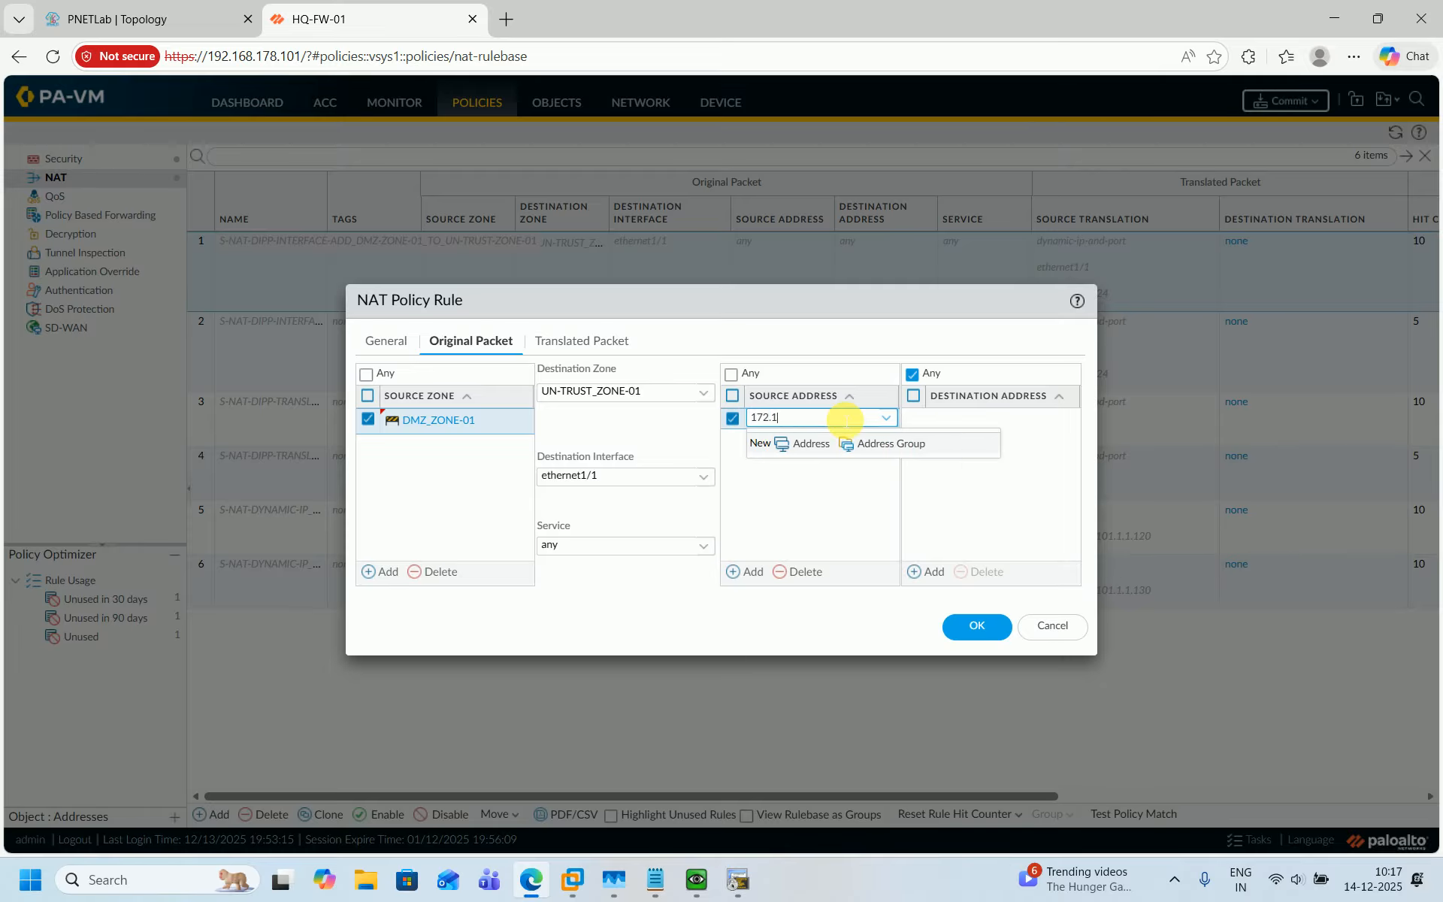
type("68.138.254/32")
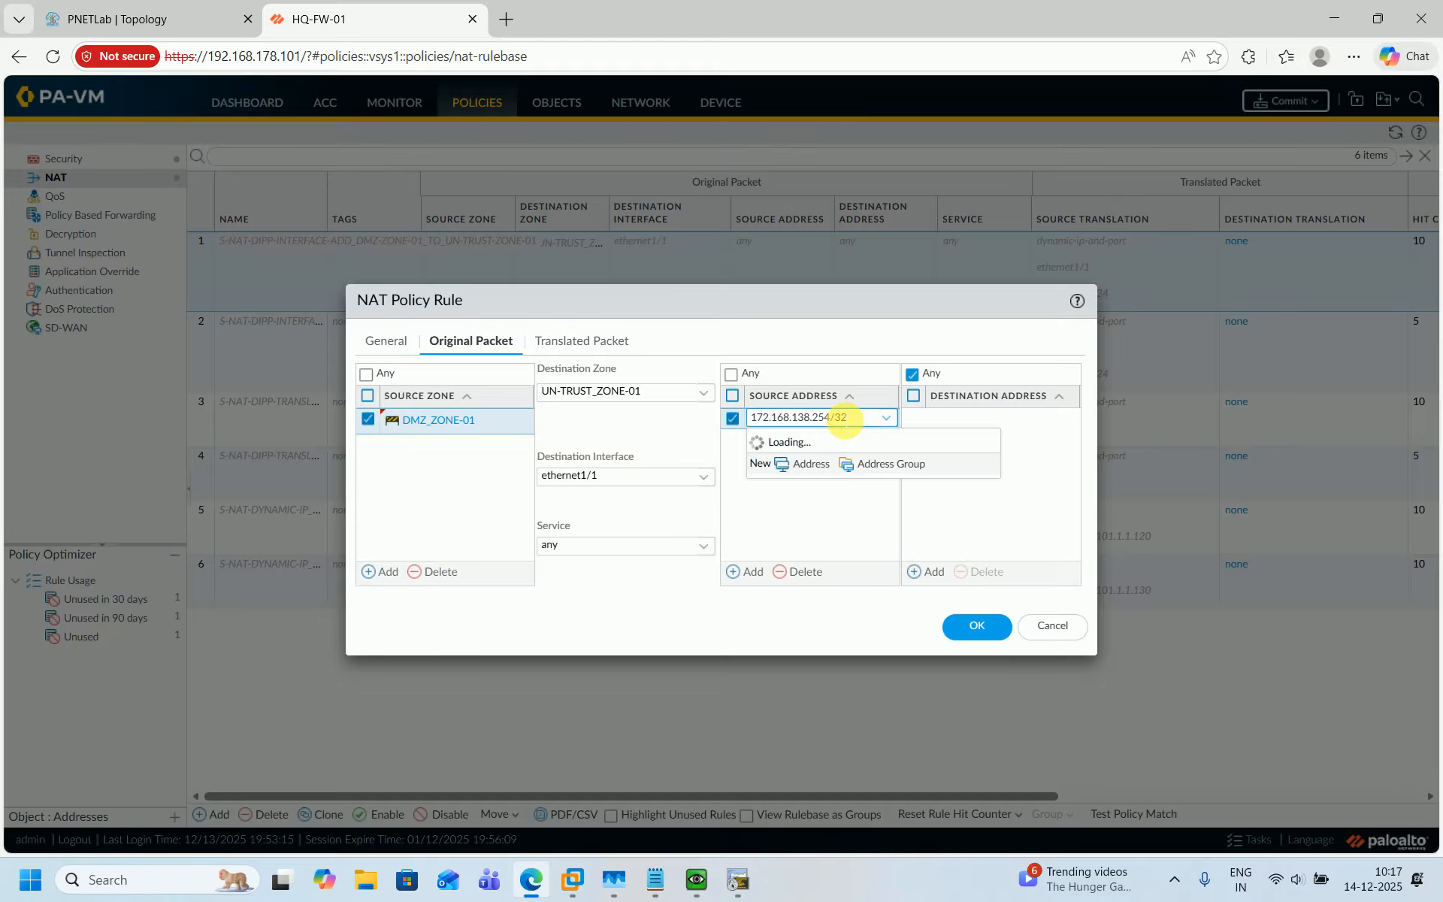
left_click(778, 485)
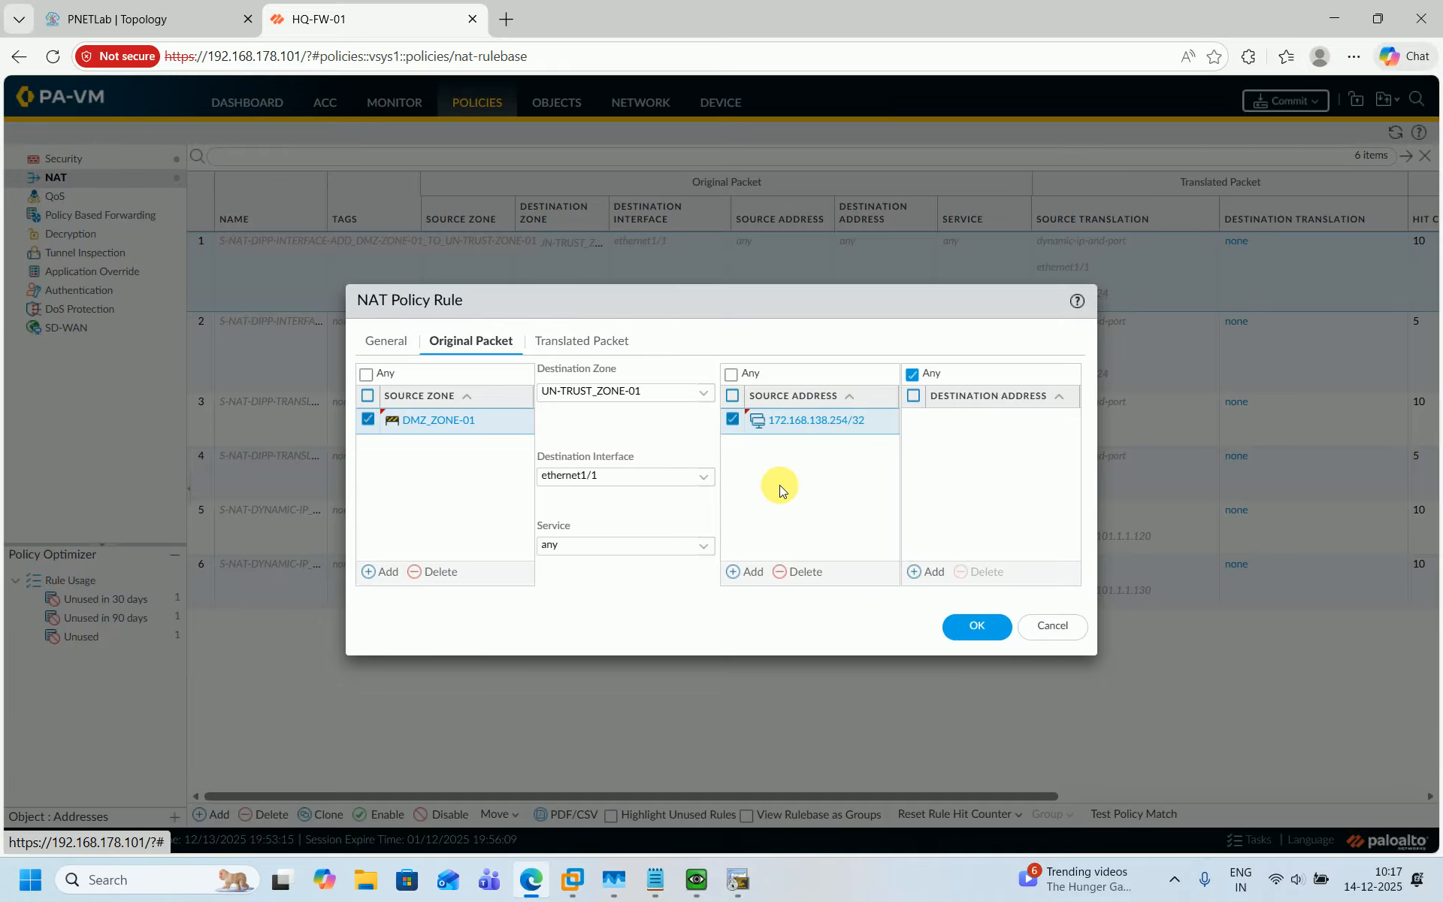
left_click(841, 429)
left_click(866, 421)
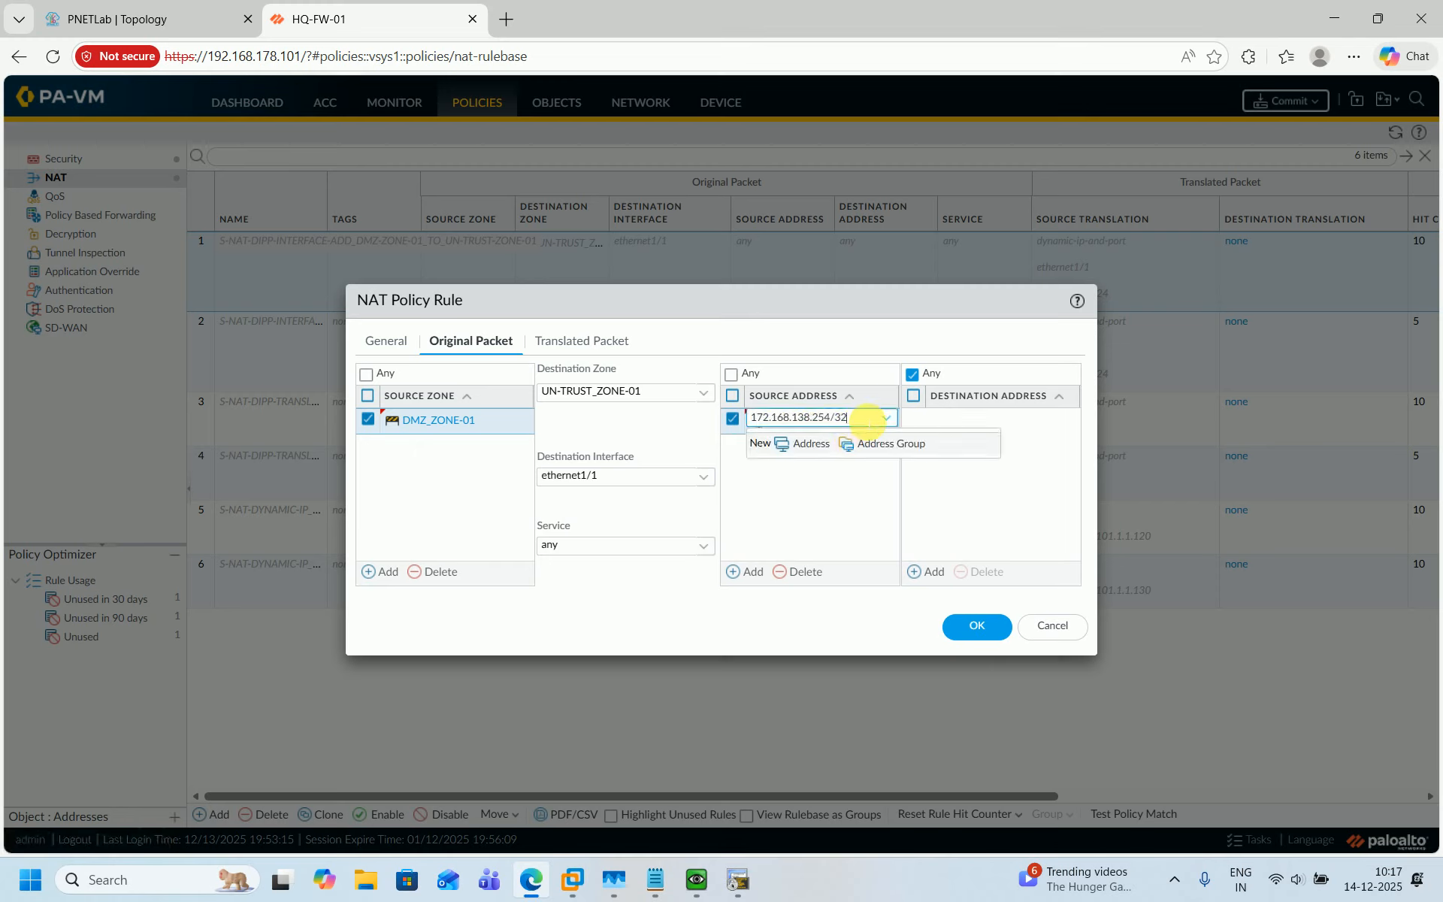
left_click(824, 469)
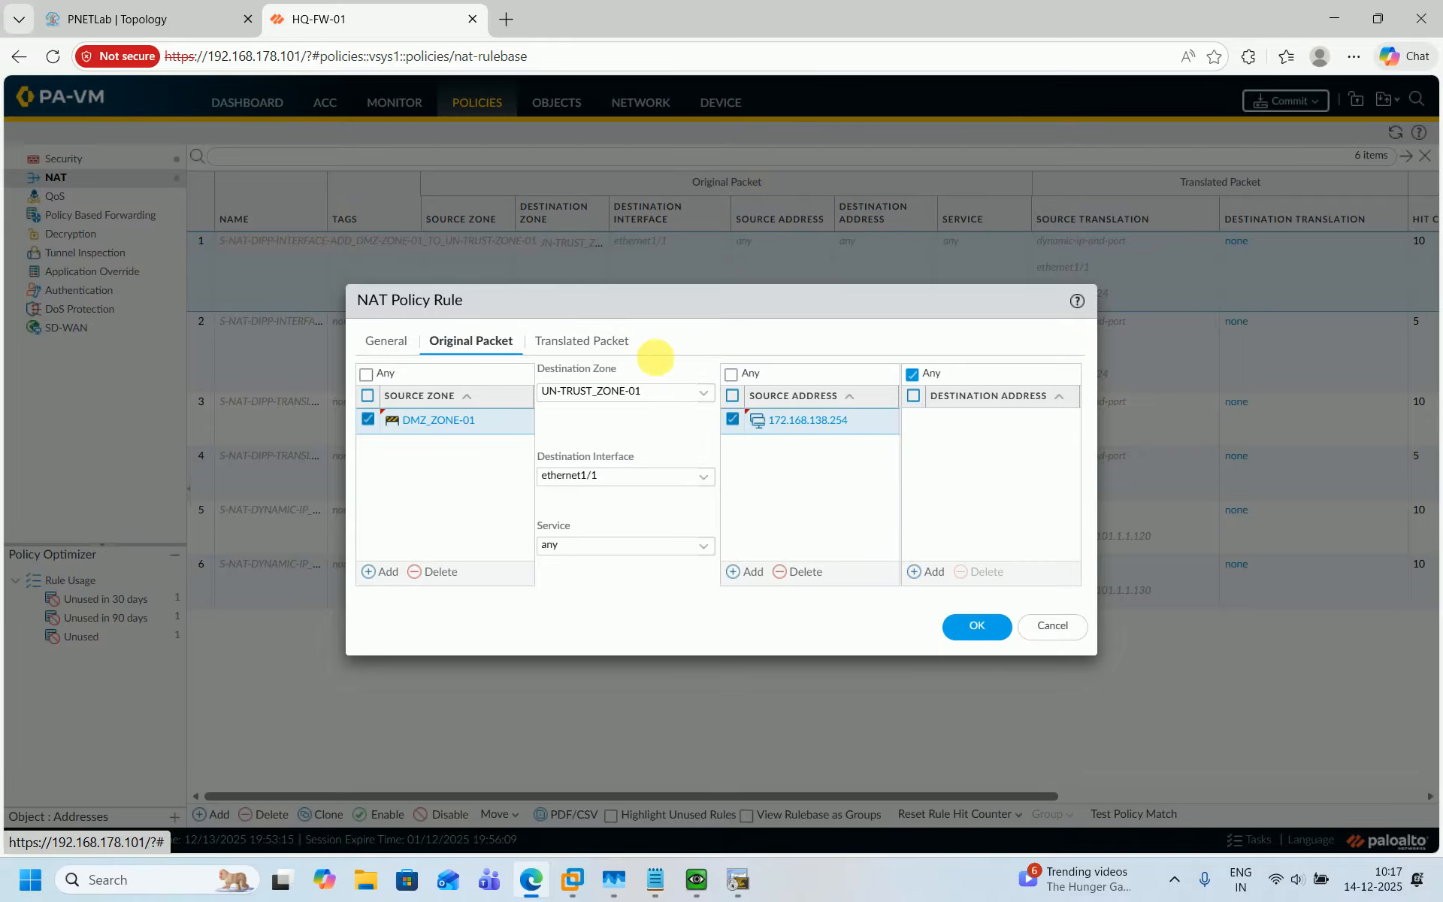
Set source translation to Static IP with translated address 101.1.1.111, enable bi-directional, and save the NAT rule.
left_click(599, 343)
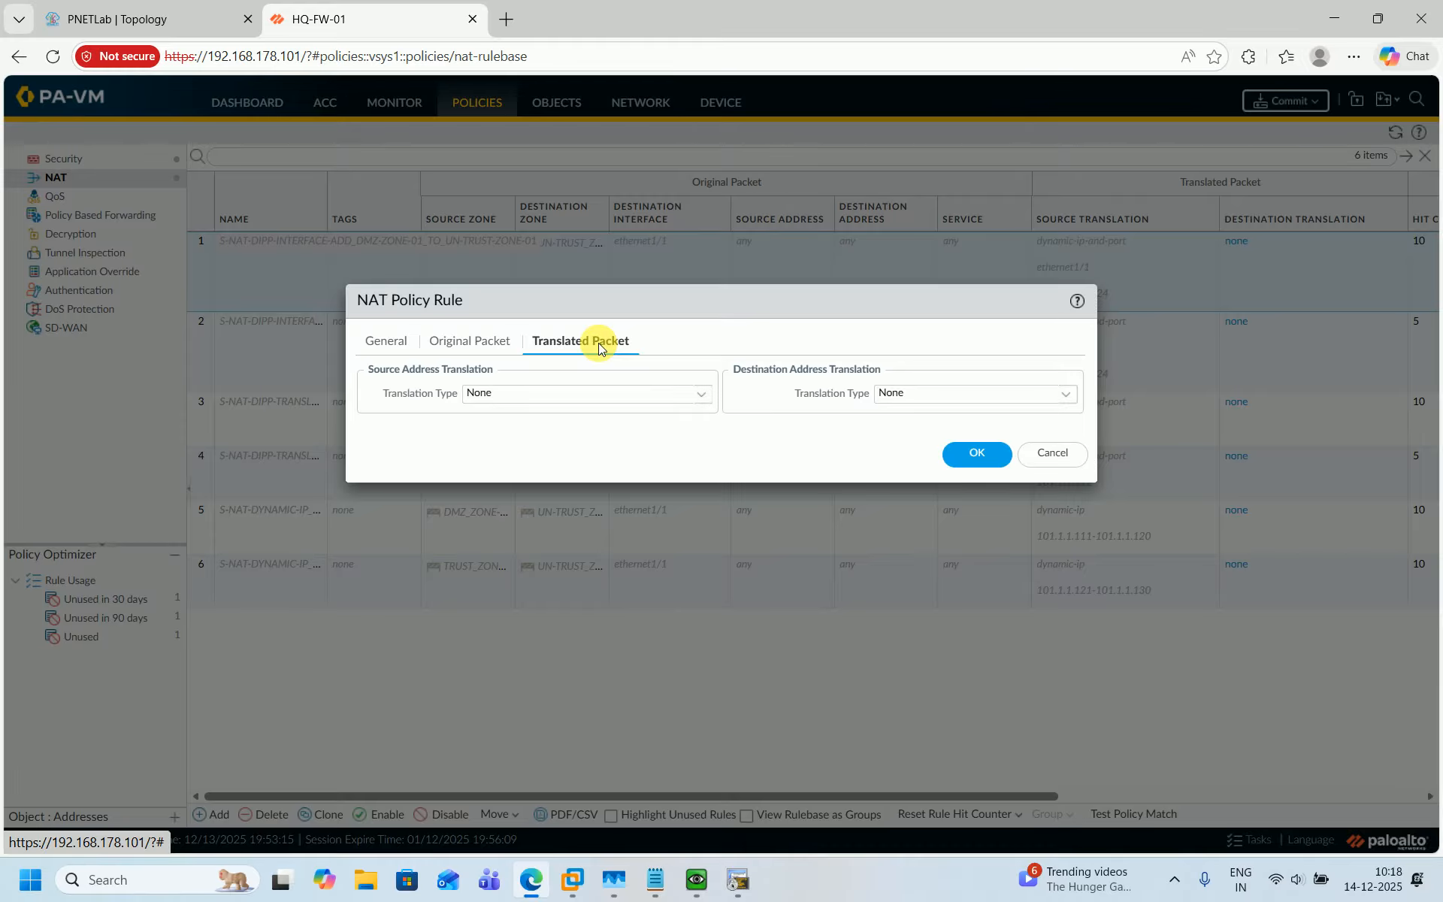
left_click(695, 399)
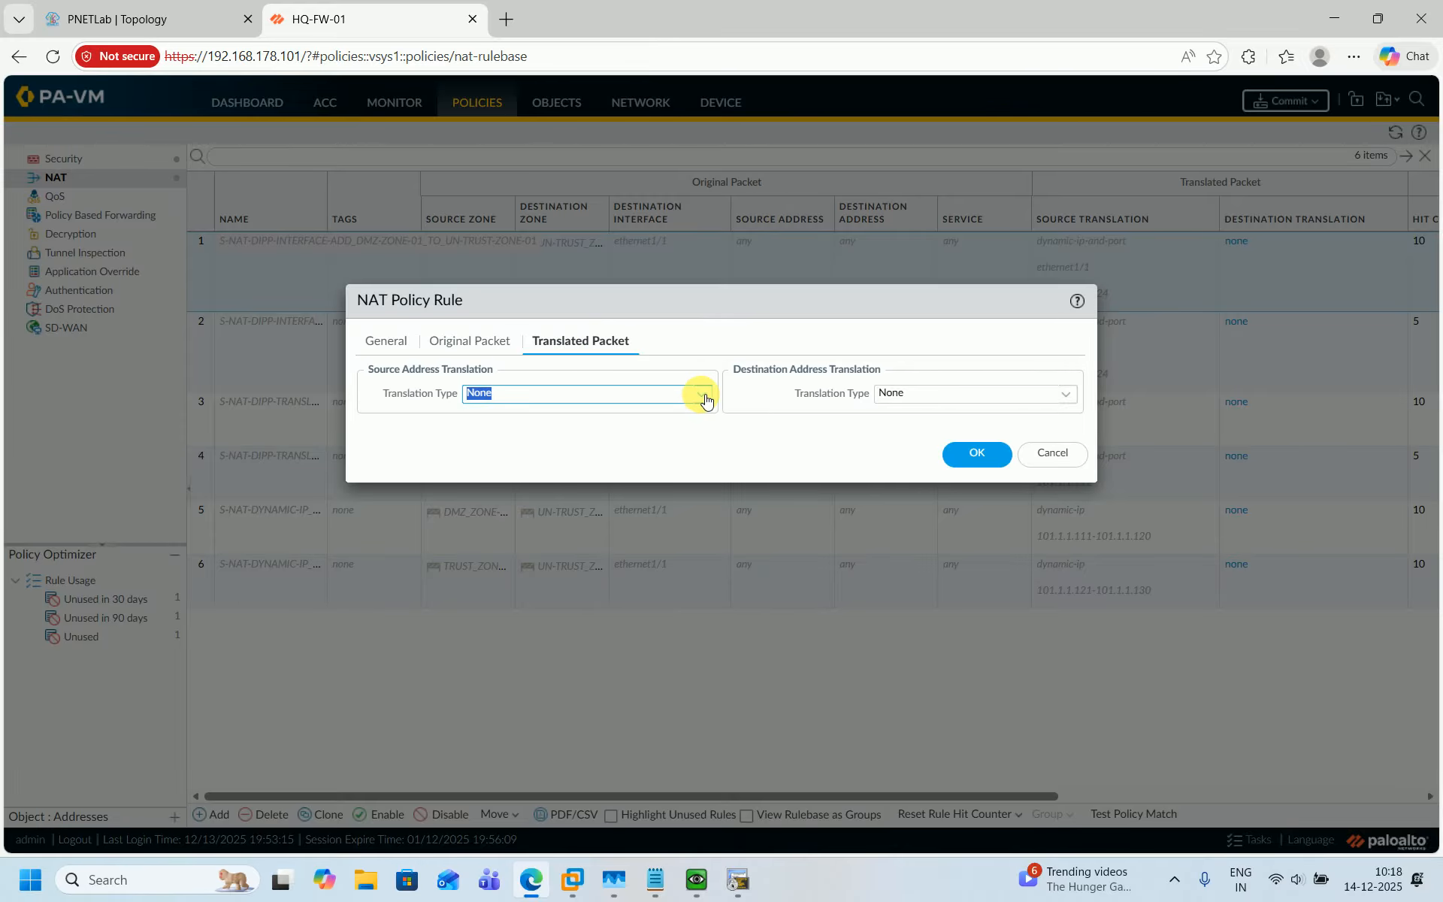
left_click(704, 397)
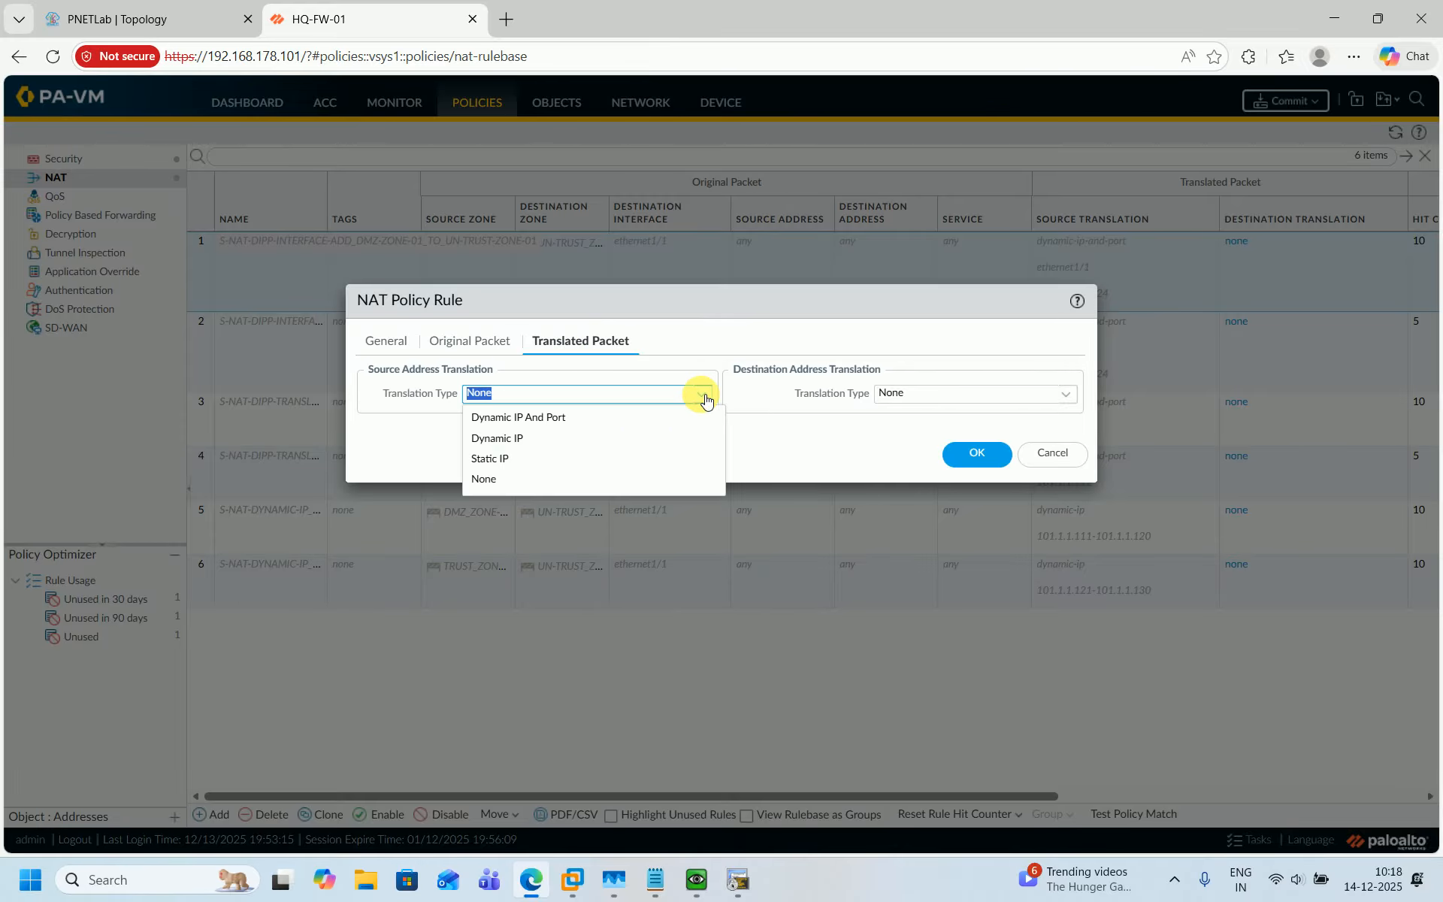
left_click(508, 460)
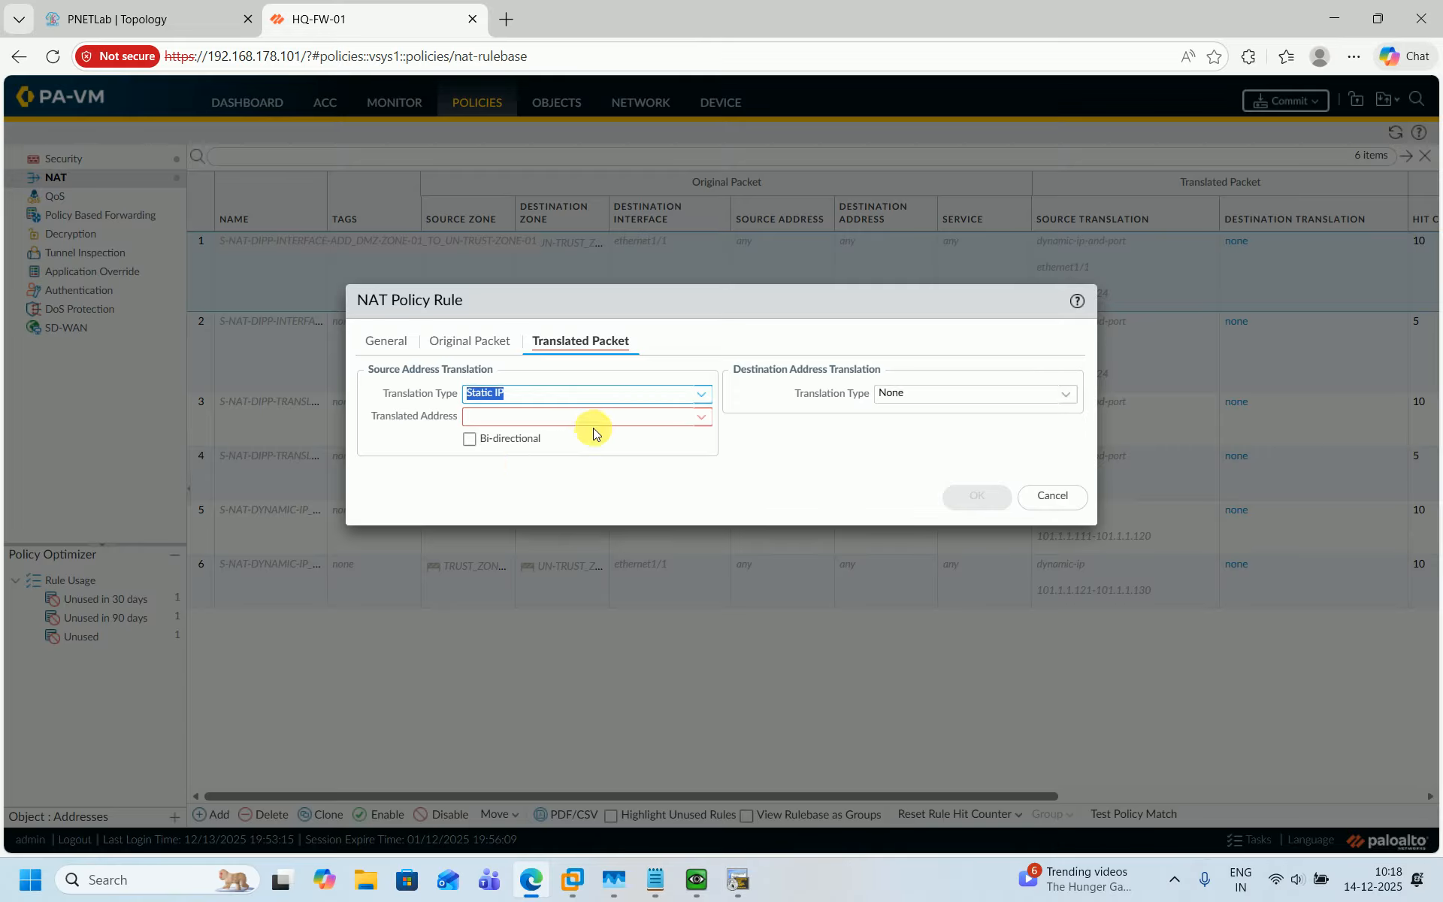
left_click(707, 426)
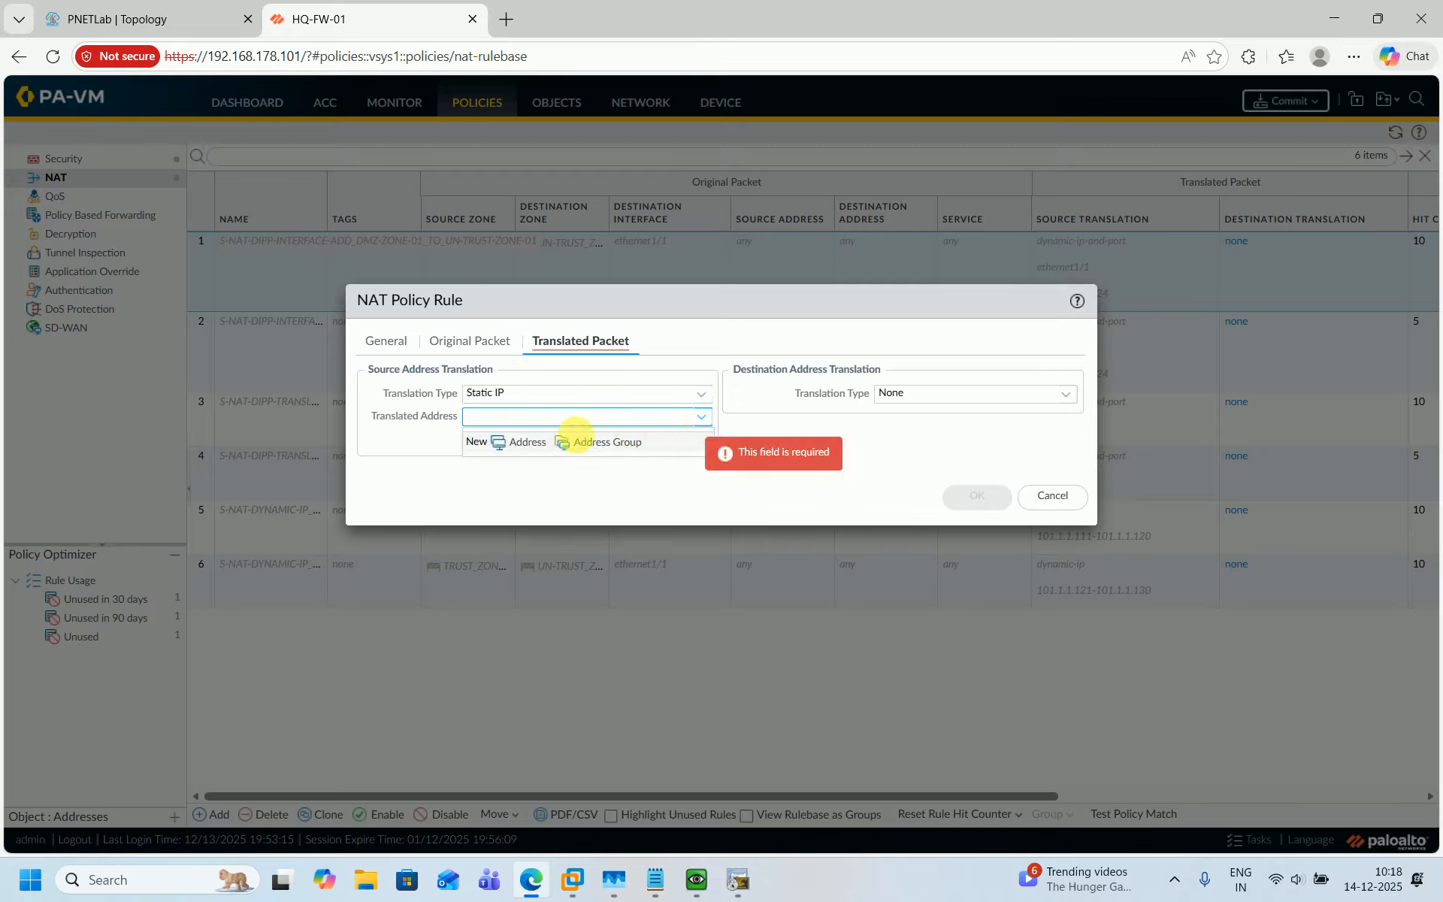
left_click(500, 417)
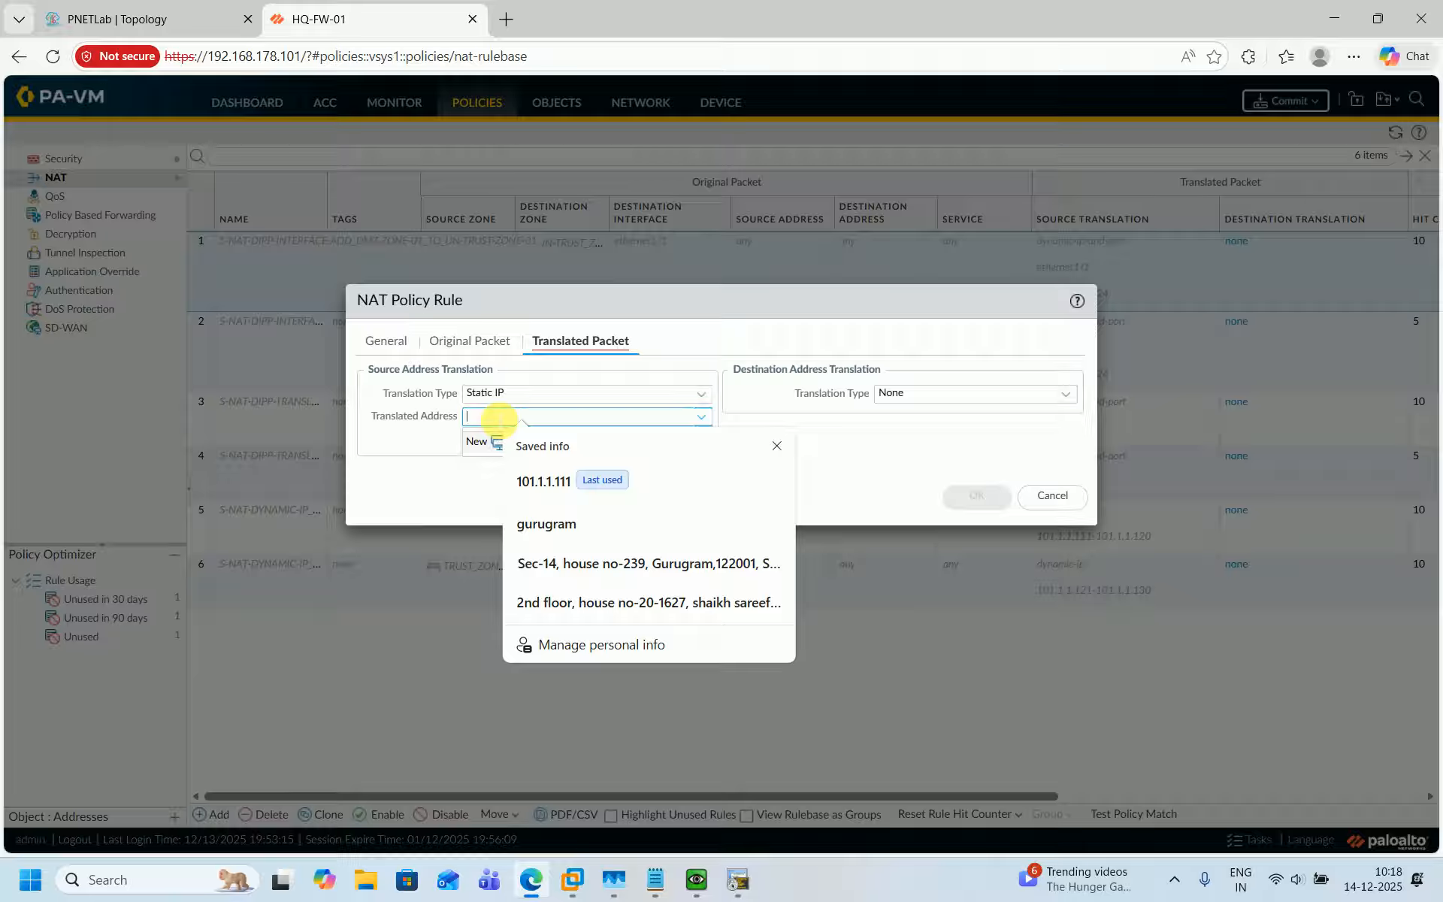
type("101")
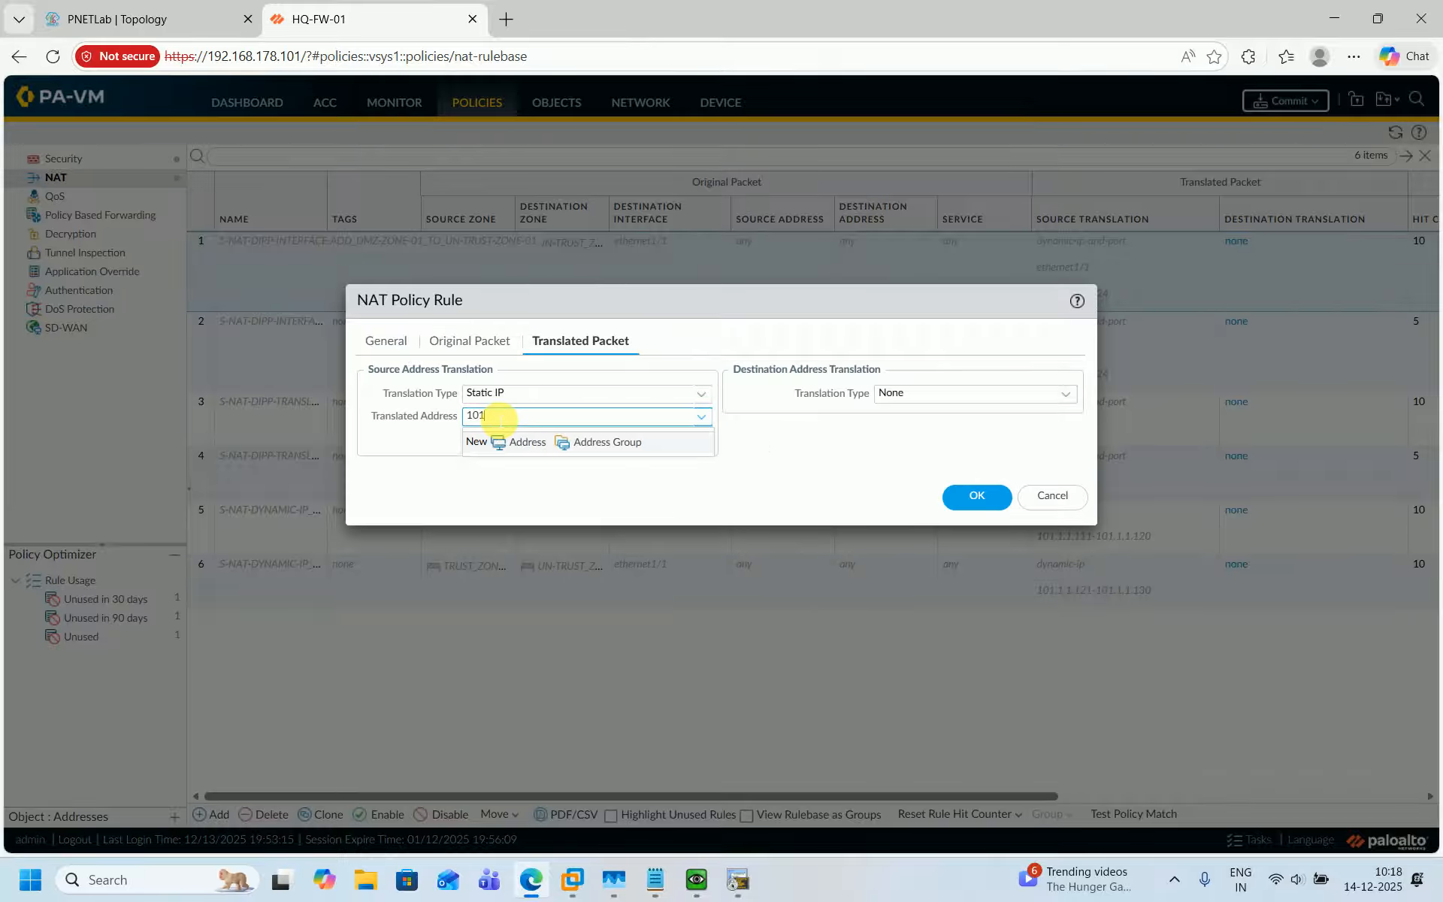
type(".1.1.111")
left_click(760, 441)
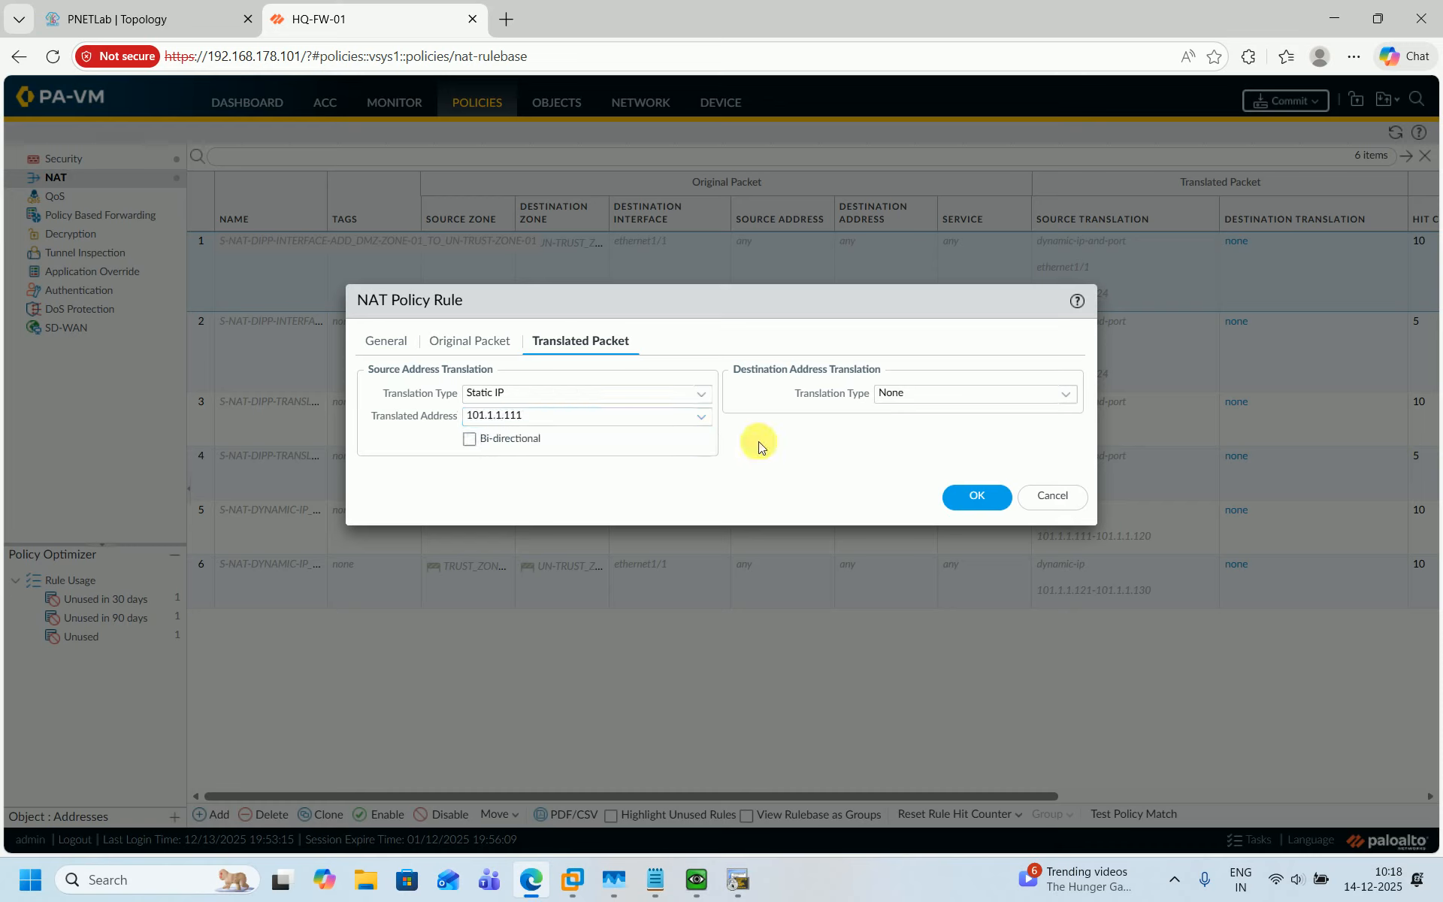
left_click(469, 439)
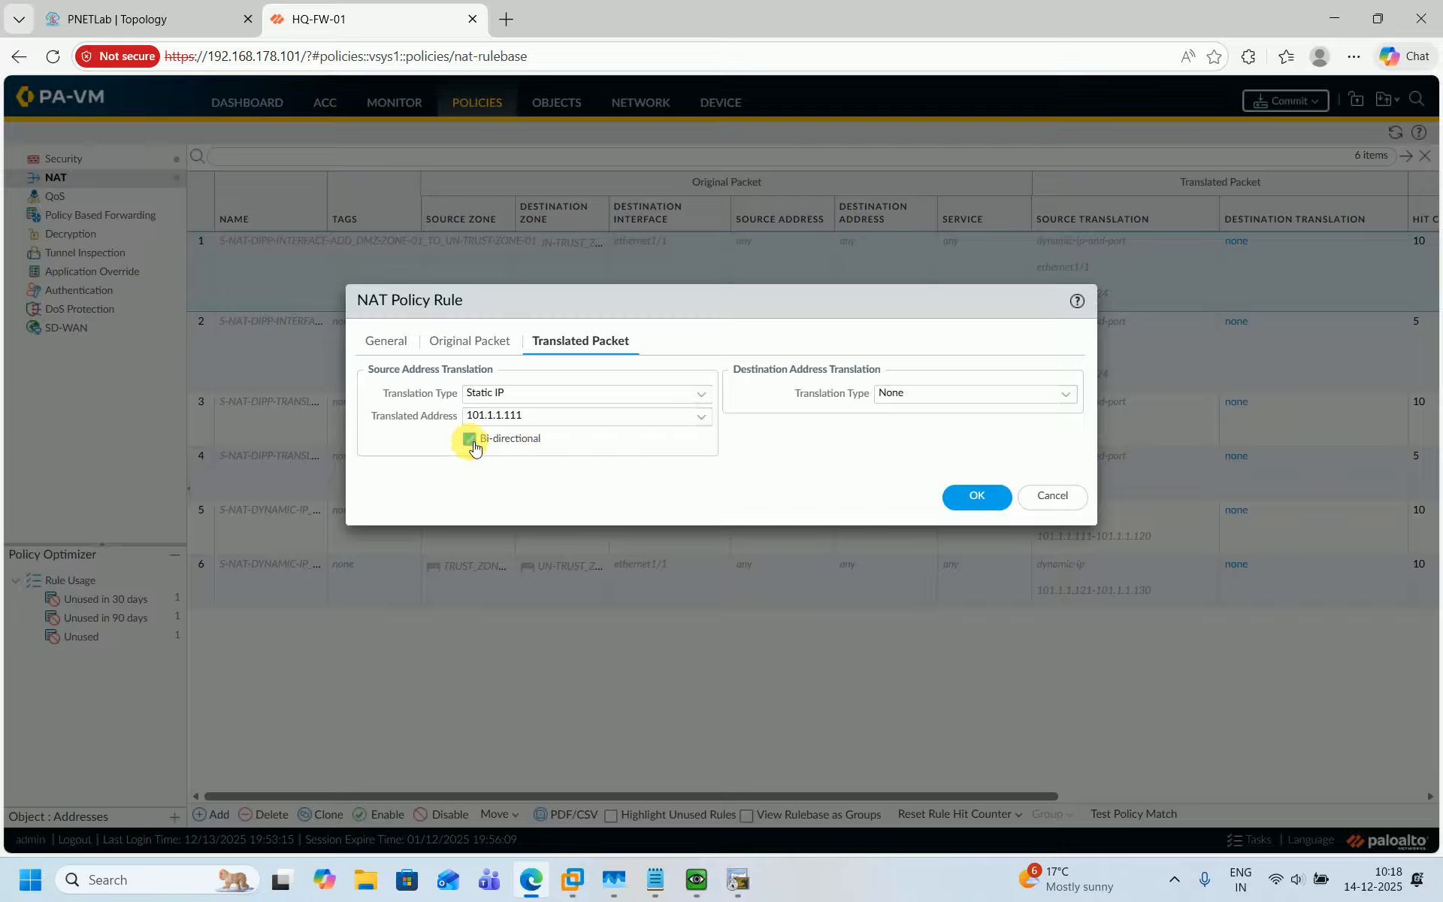
left_click(961, 493)
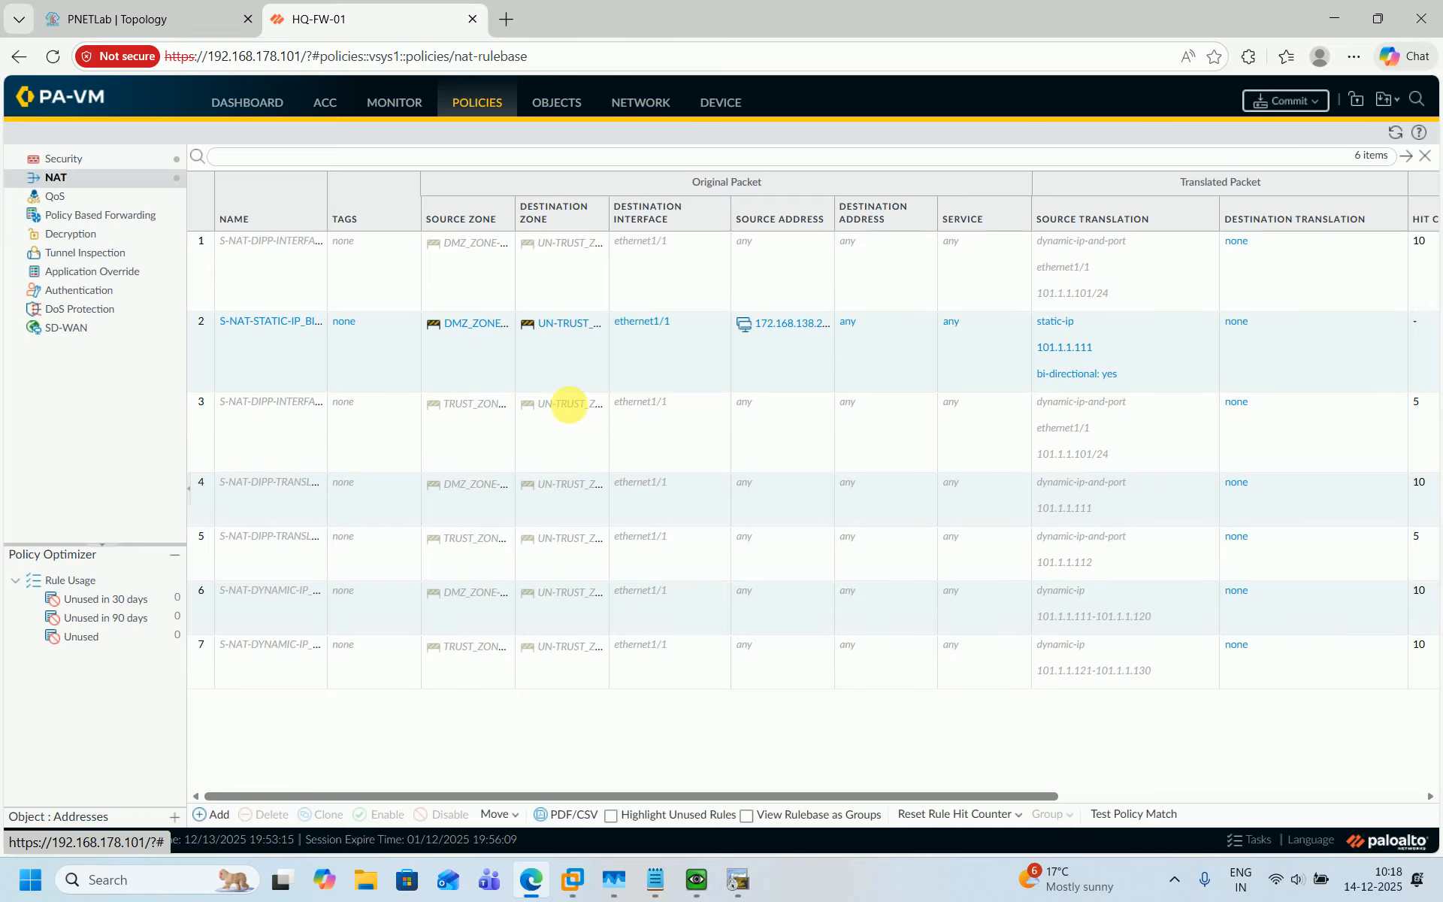
Move the new static NAT rule to the bottom of the NAT rulebase.
left_click(201, 354)
left_click_drag(208, 395, 192, 696)
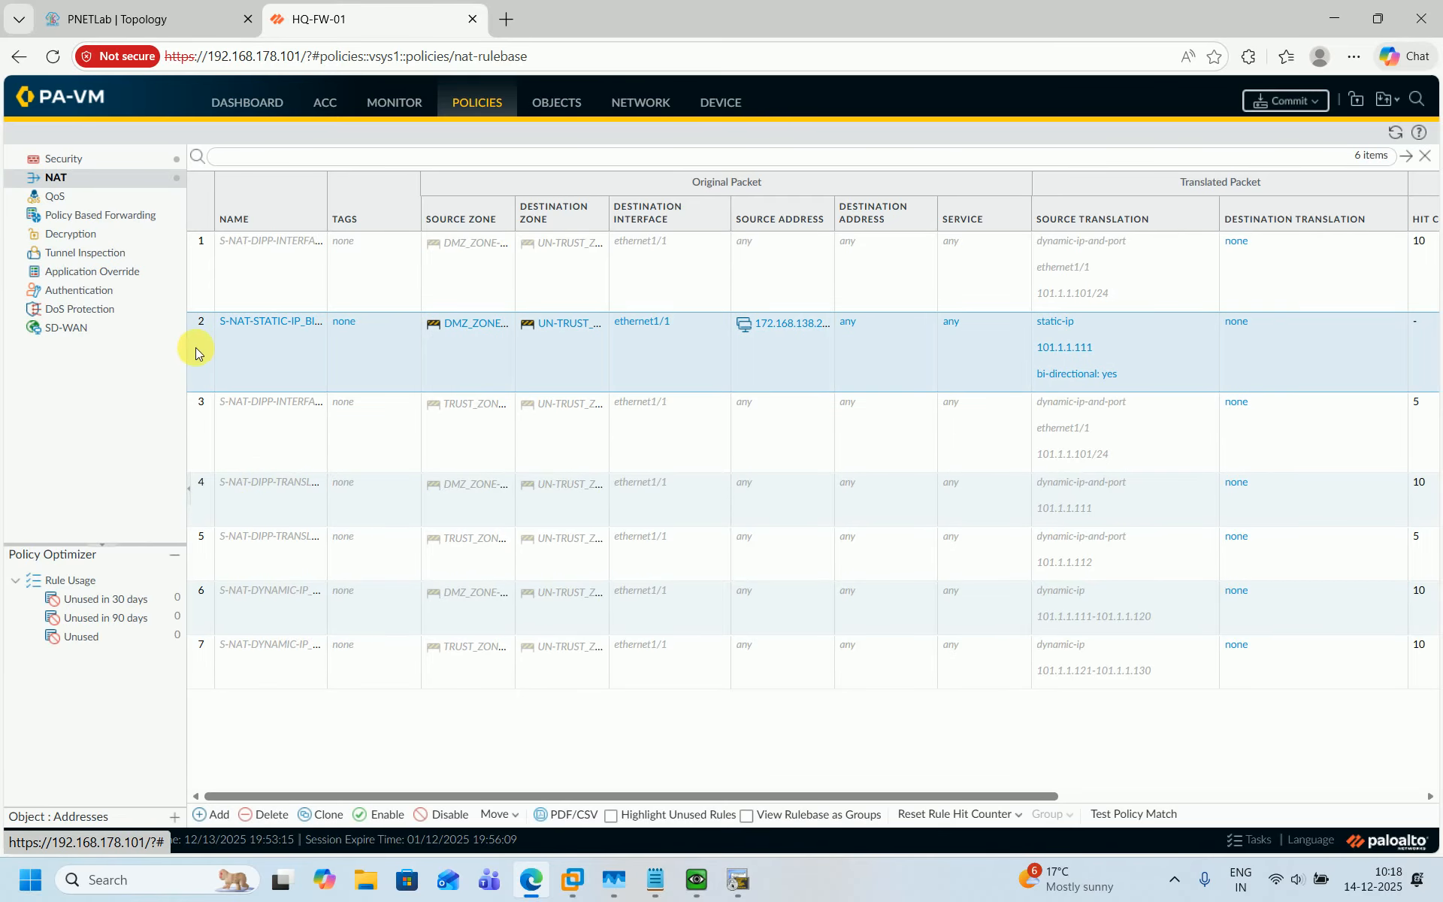
left_click_drag(194, 354, 193, 665)
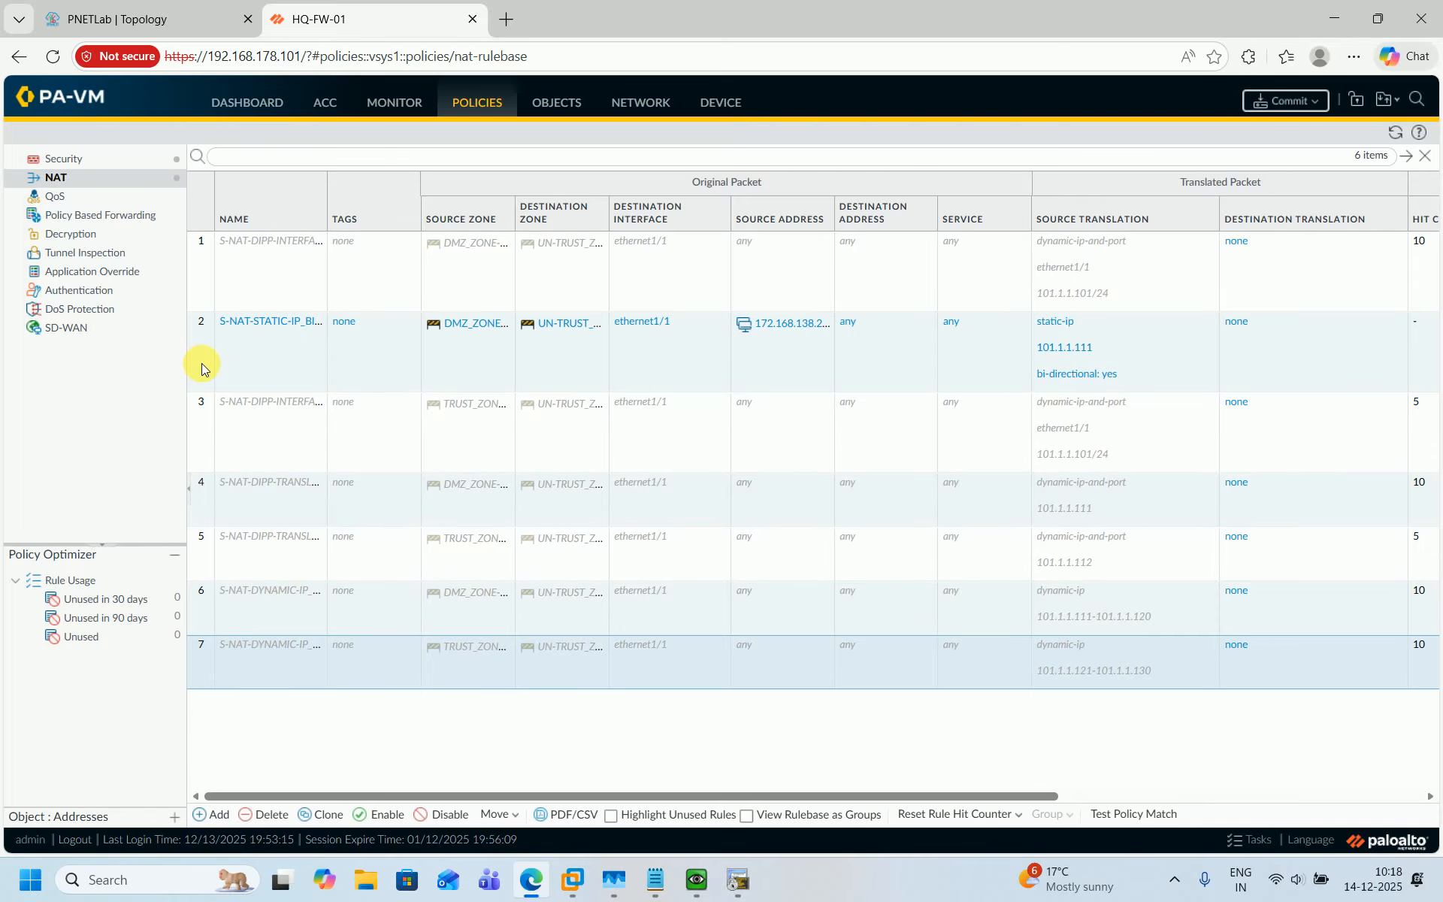
left_click_drag(201, 368, 203, 661)
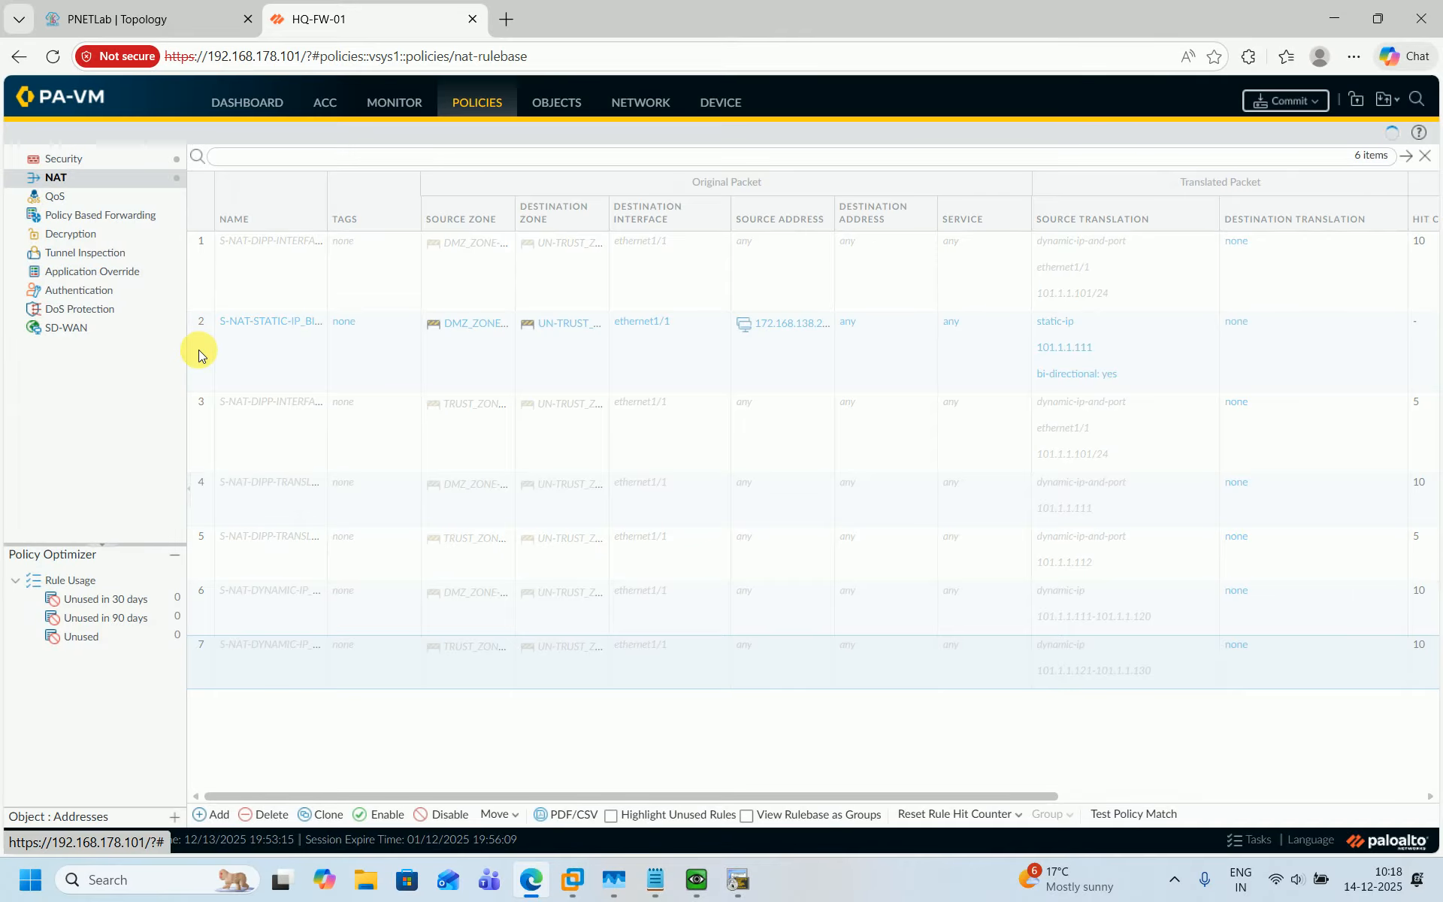
left_click_drag(203, 601, 202, 678)
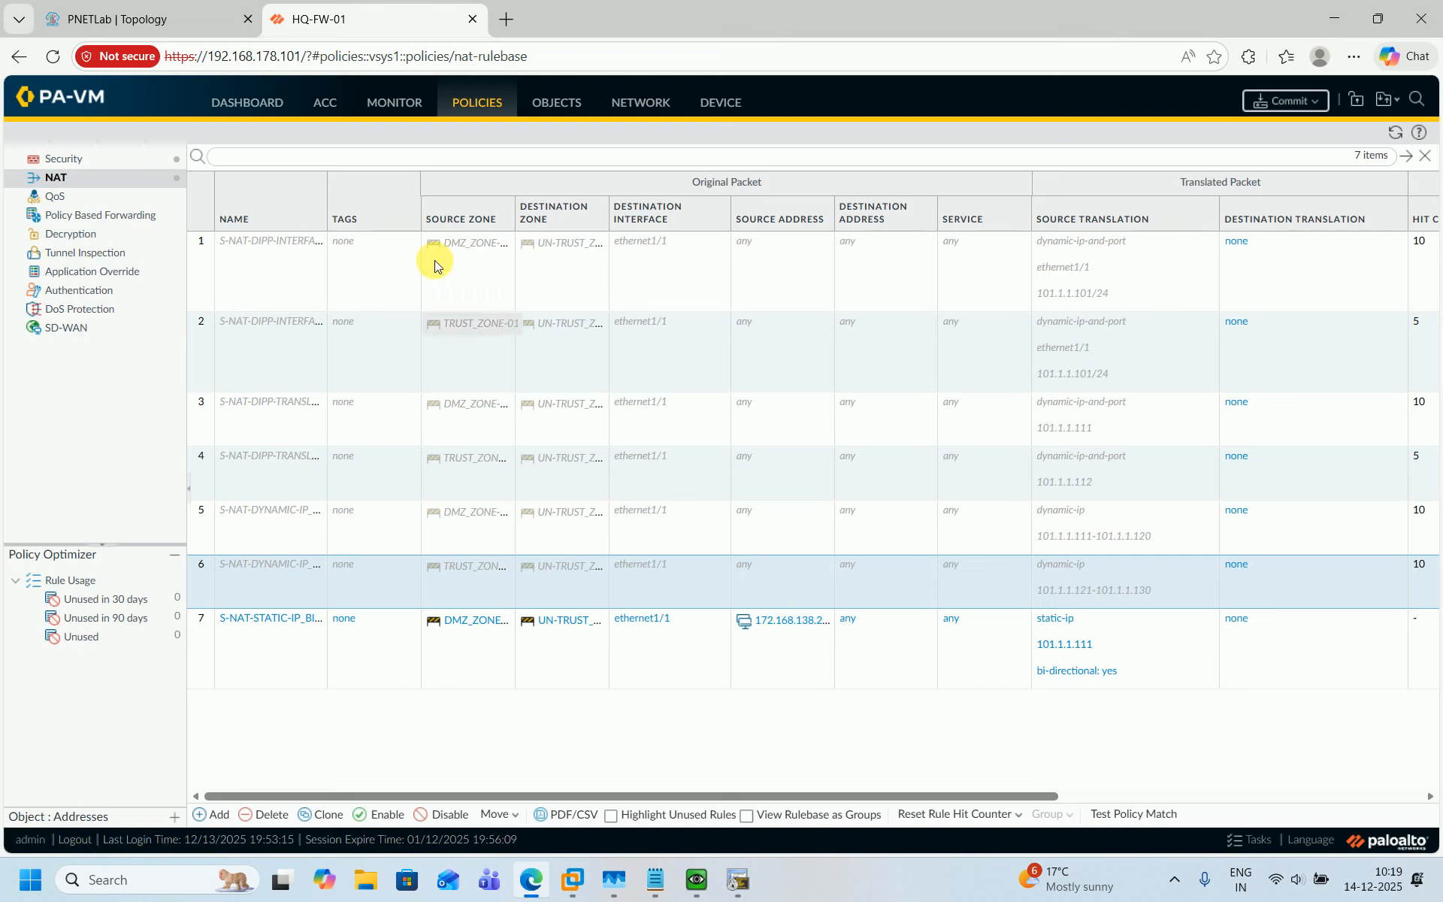
Open the DMZ and TRUST to UN-TRUST security rule and review its source and destination settings.
left_click(64, 160)
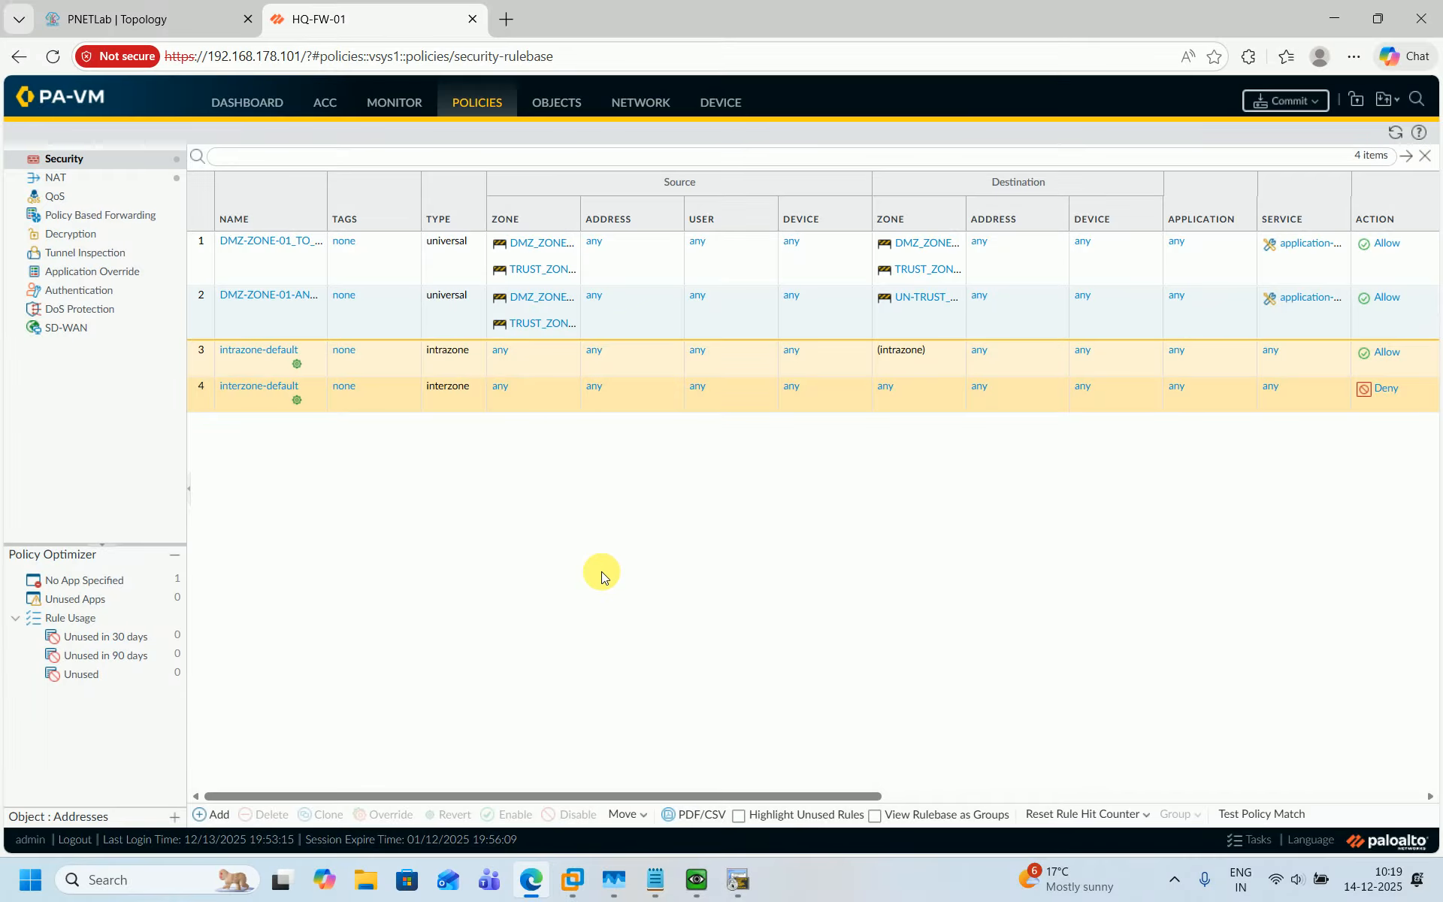
left_click(234, 297)
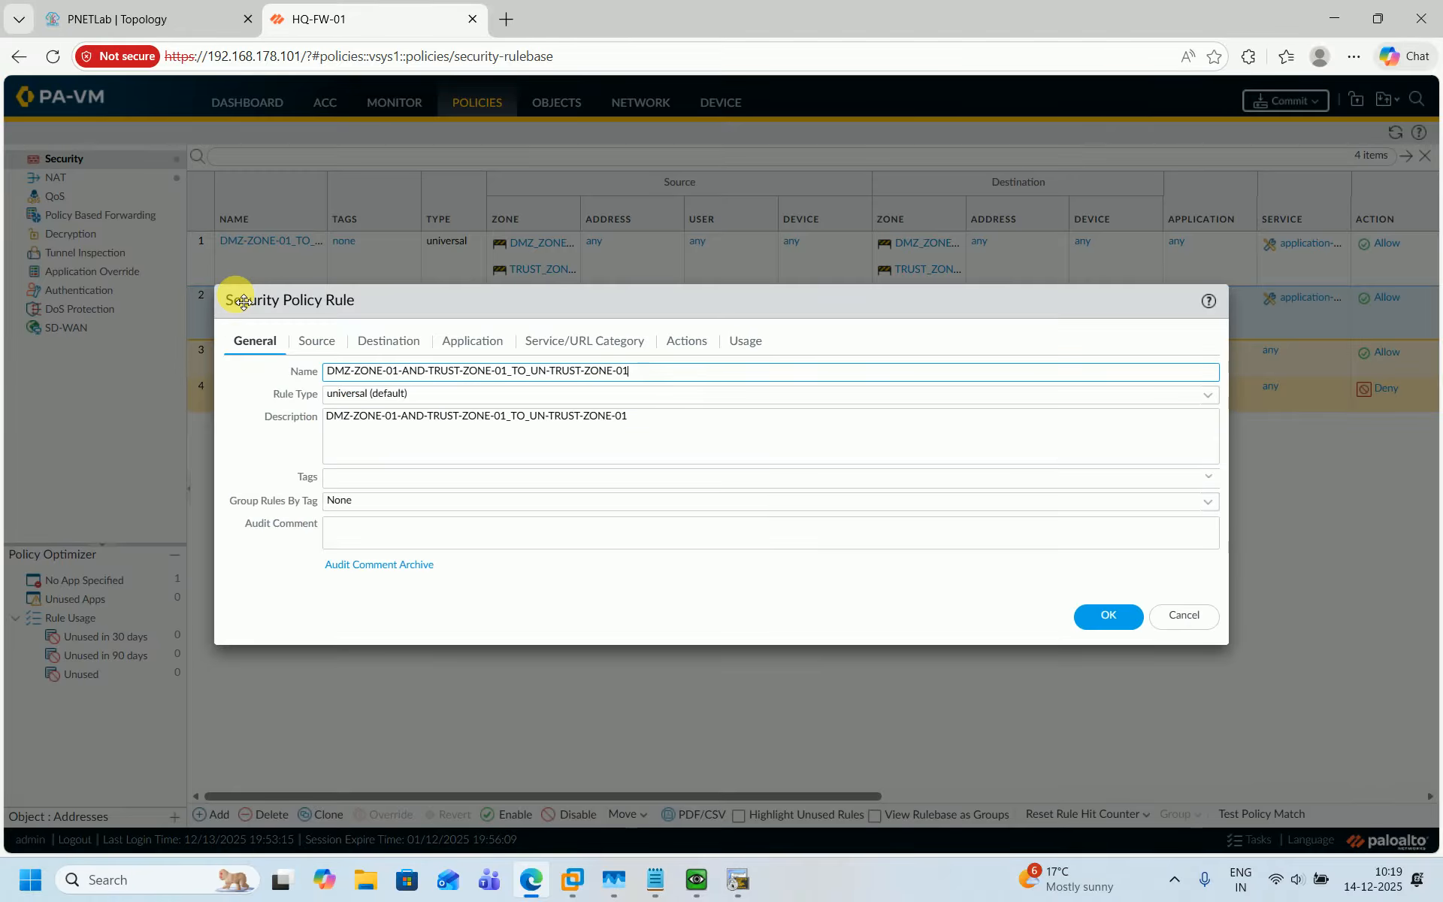
left_click(316, 340)
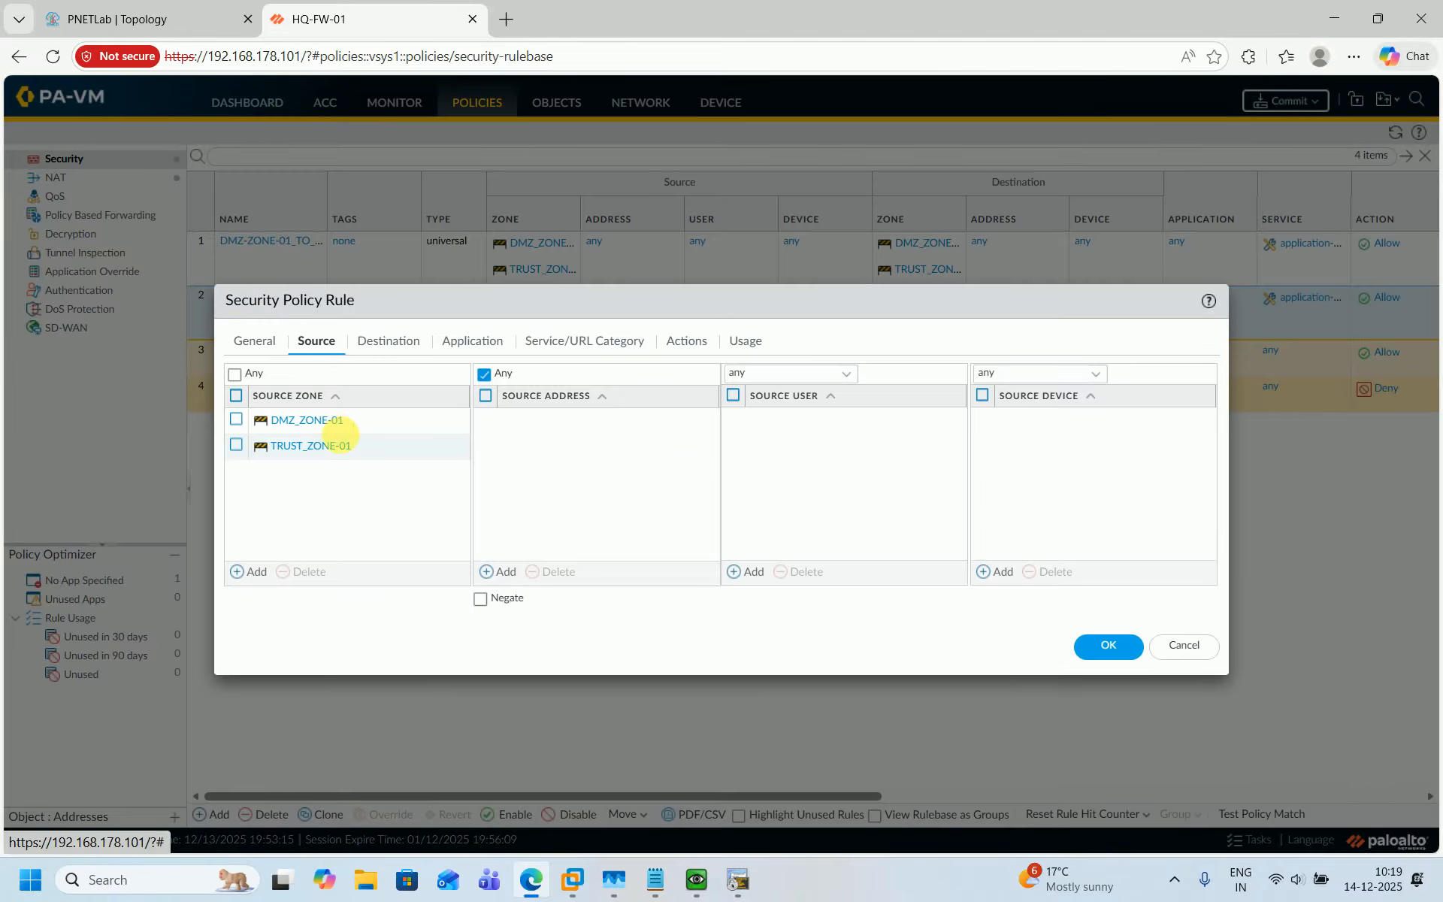
left_click(396, 344)
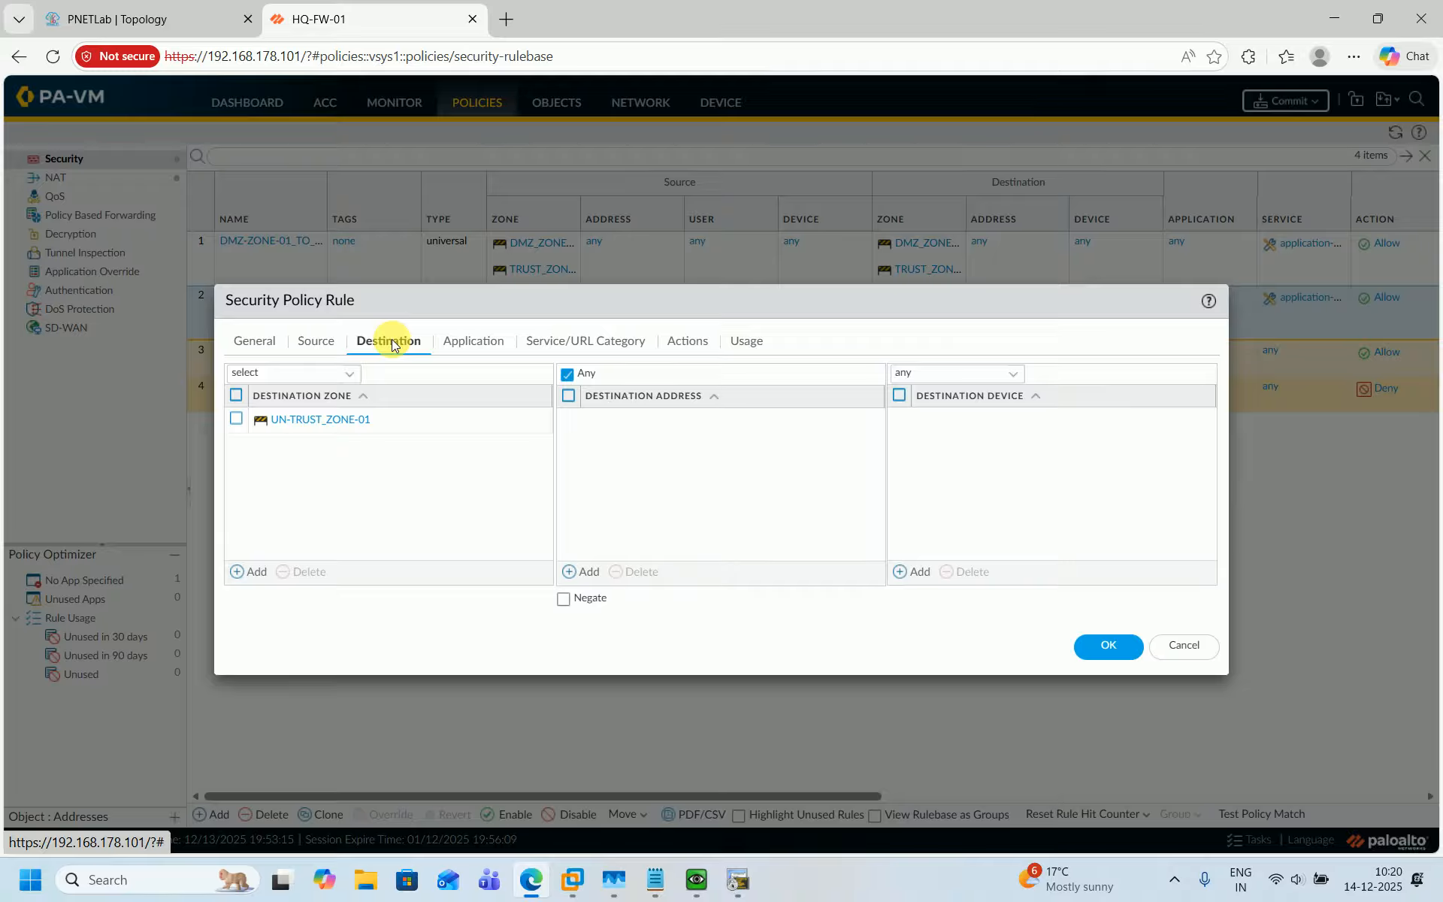
left_click(1179, 655)
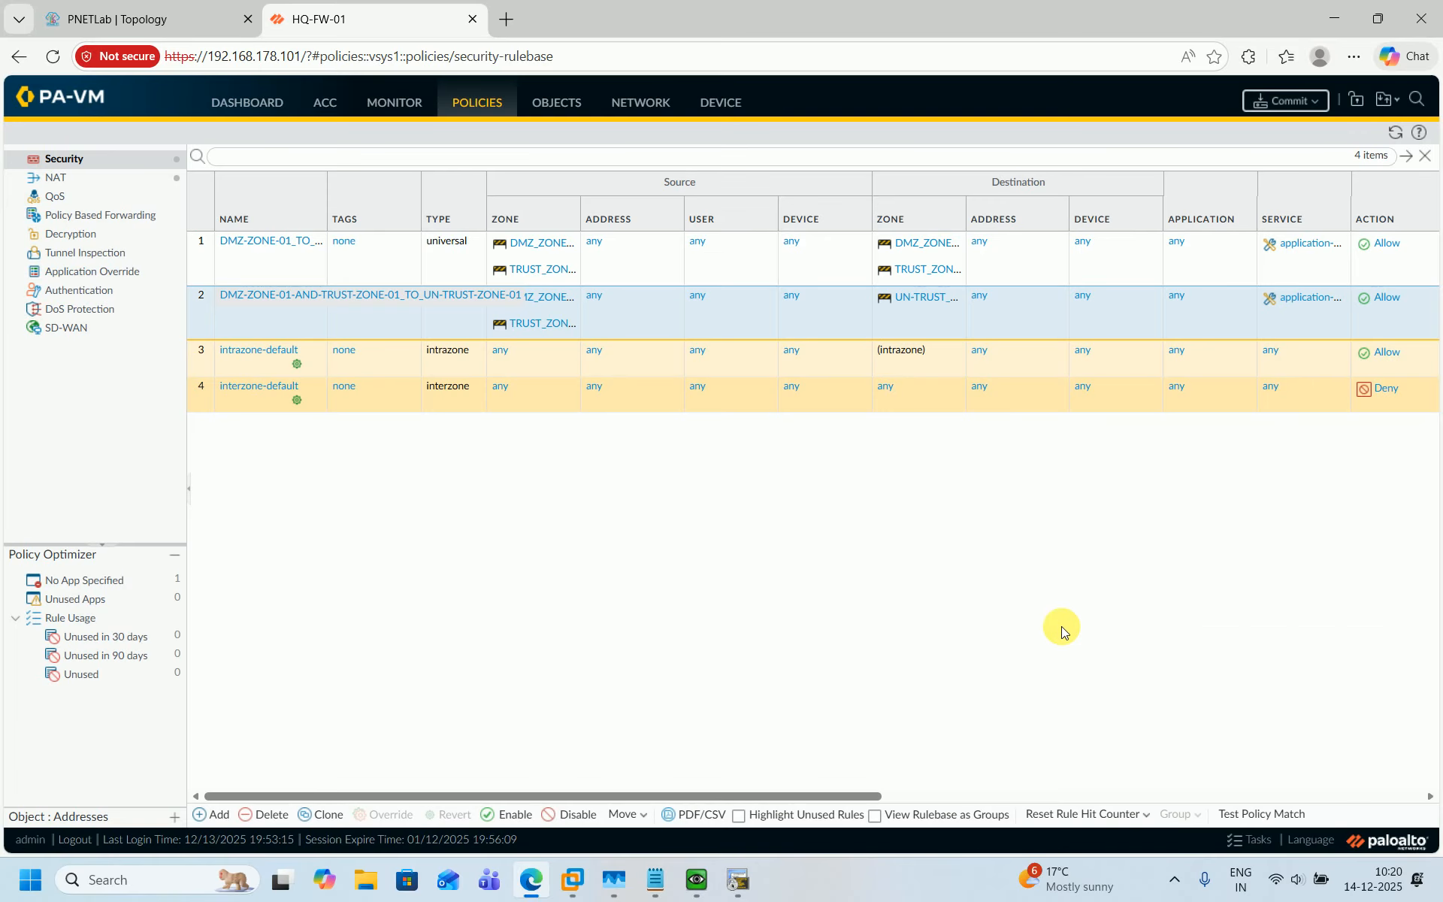
Add a new security rule named S-NAT-STATIC-IP-BI-DIRECTIONAL_UN-TRUST-ZONE-01_TO_DMZ-ZONE-01.
left_click(215, 814)
type("S-NAT-STATIC-IP-BI-DIRECTIONAL_DMZ-ZONE-01_TO_UN-TRUST-ZONE-01")
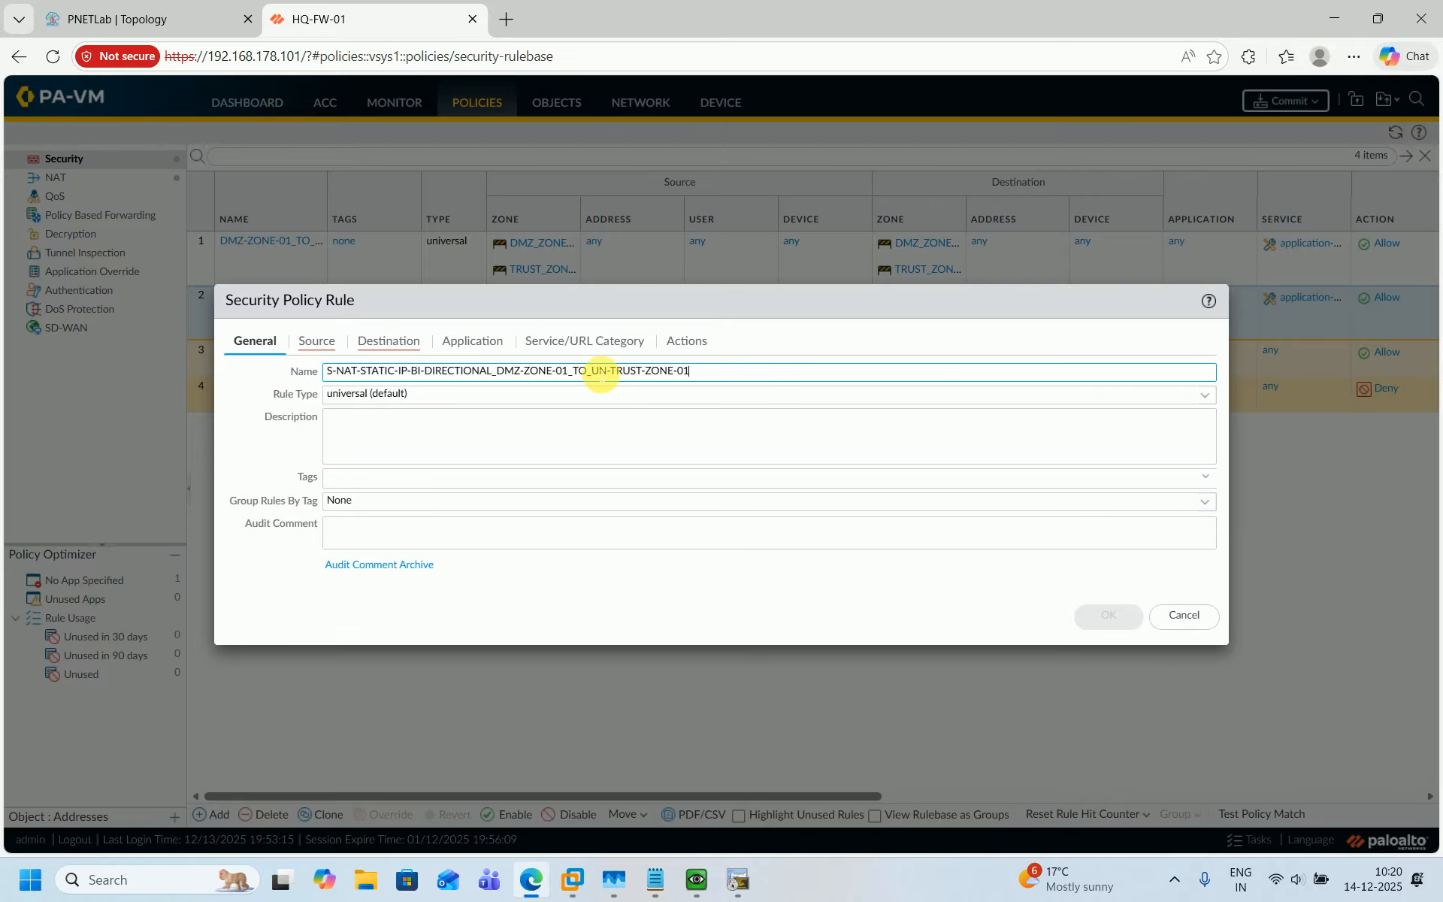
left_click_drag(594, 372, 697, 385)
key("ctrl+c")
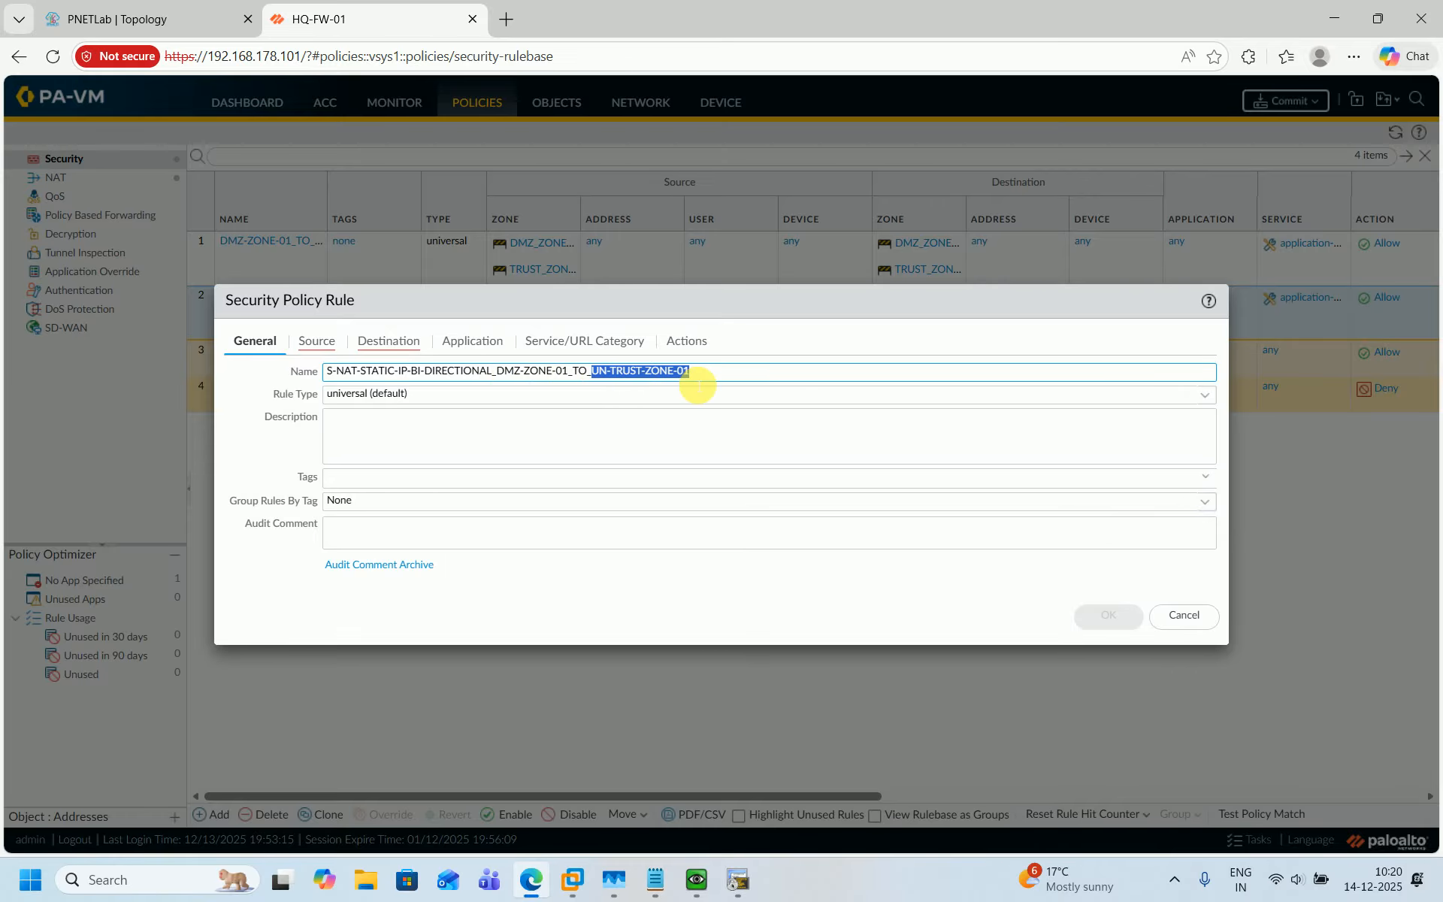
key("BackSpace")
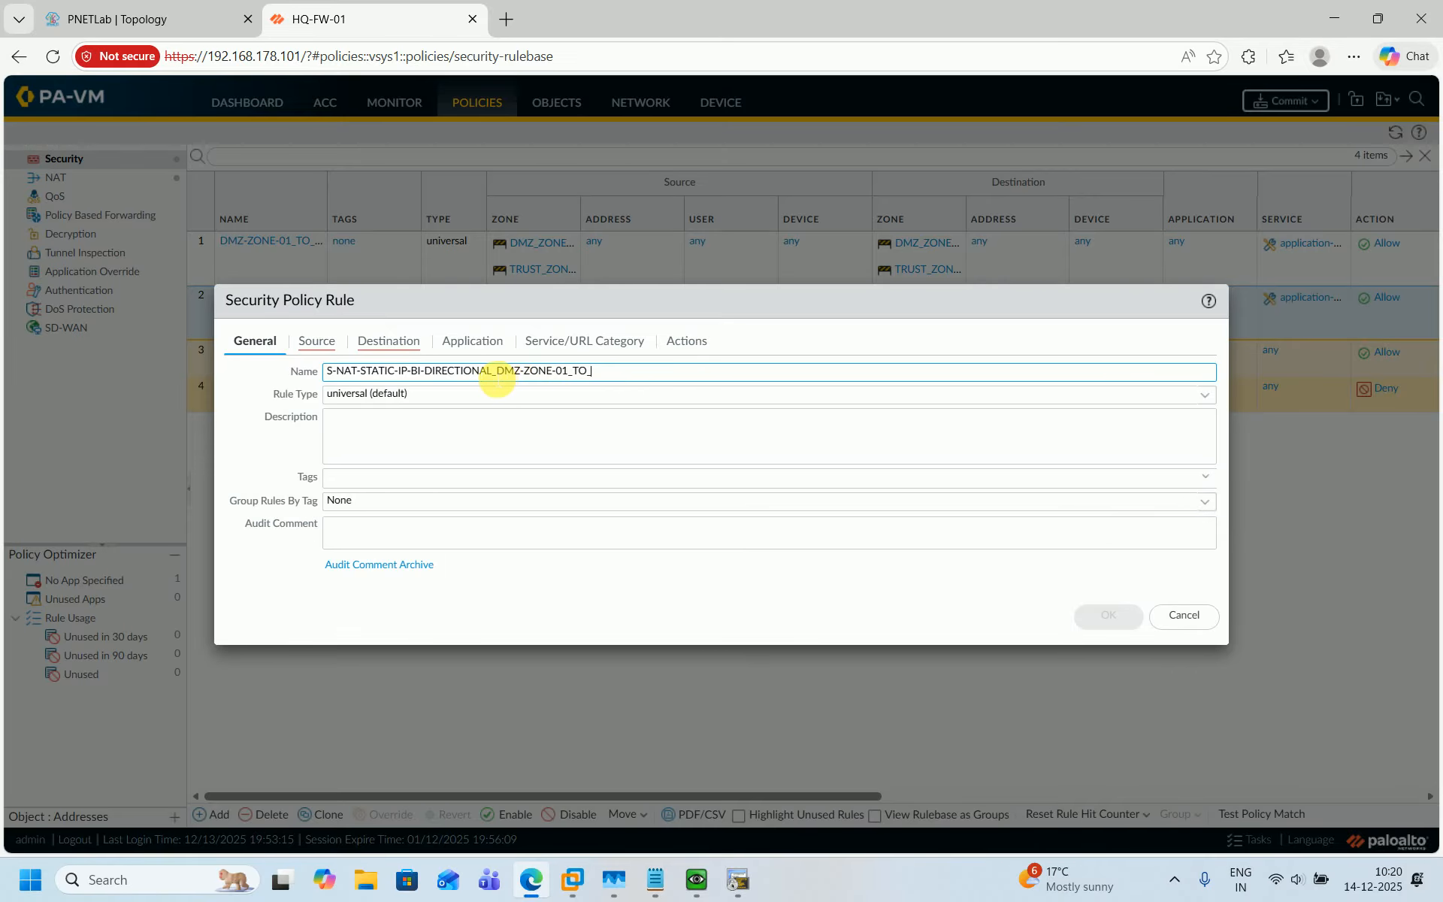
key("ctrl+v")
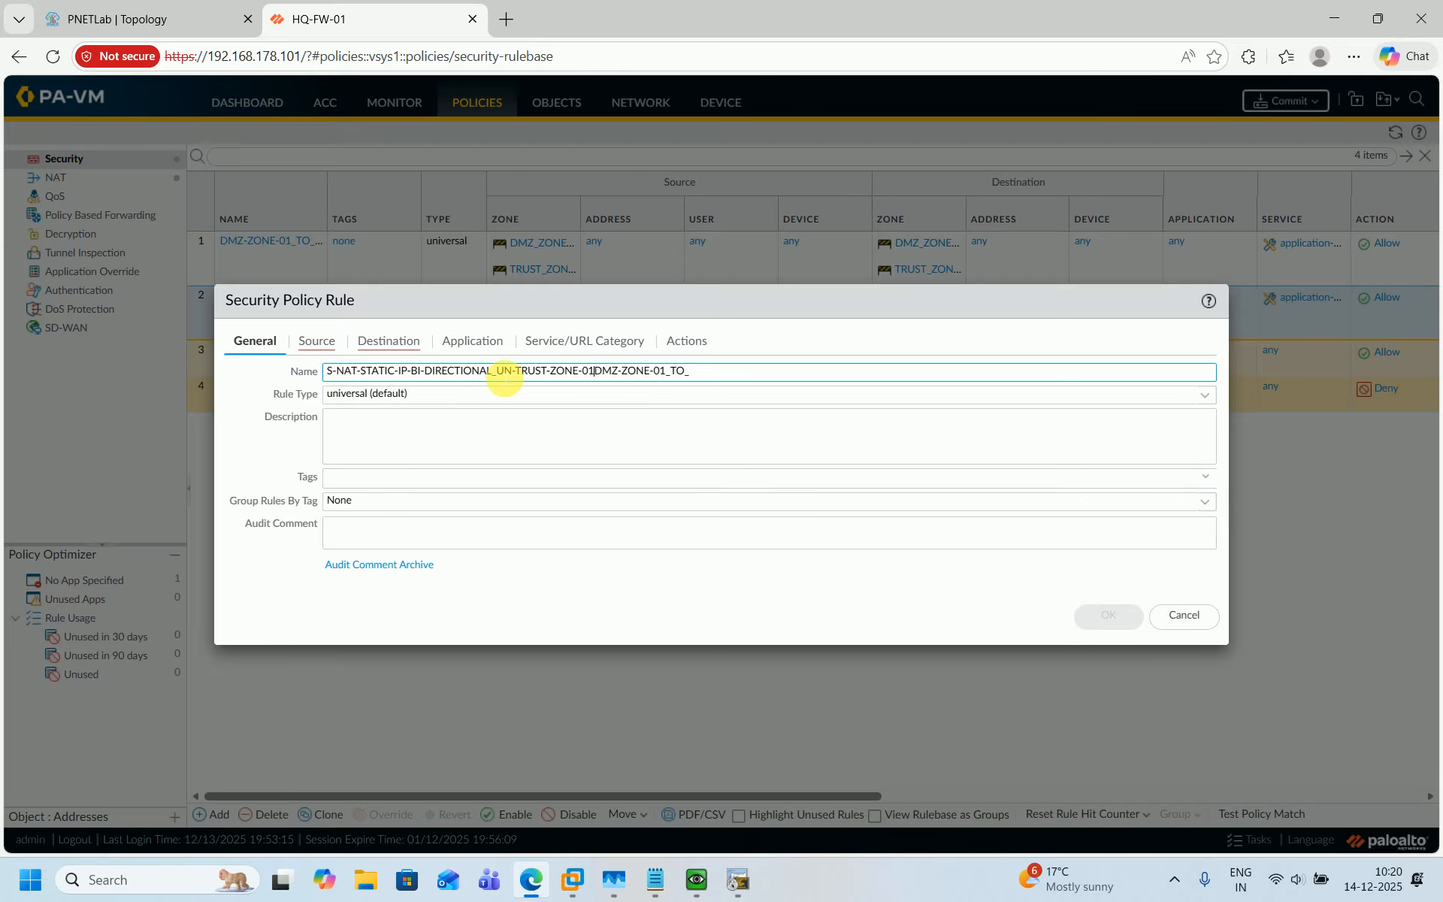
type("_TO_")
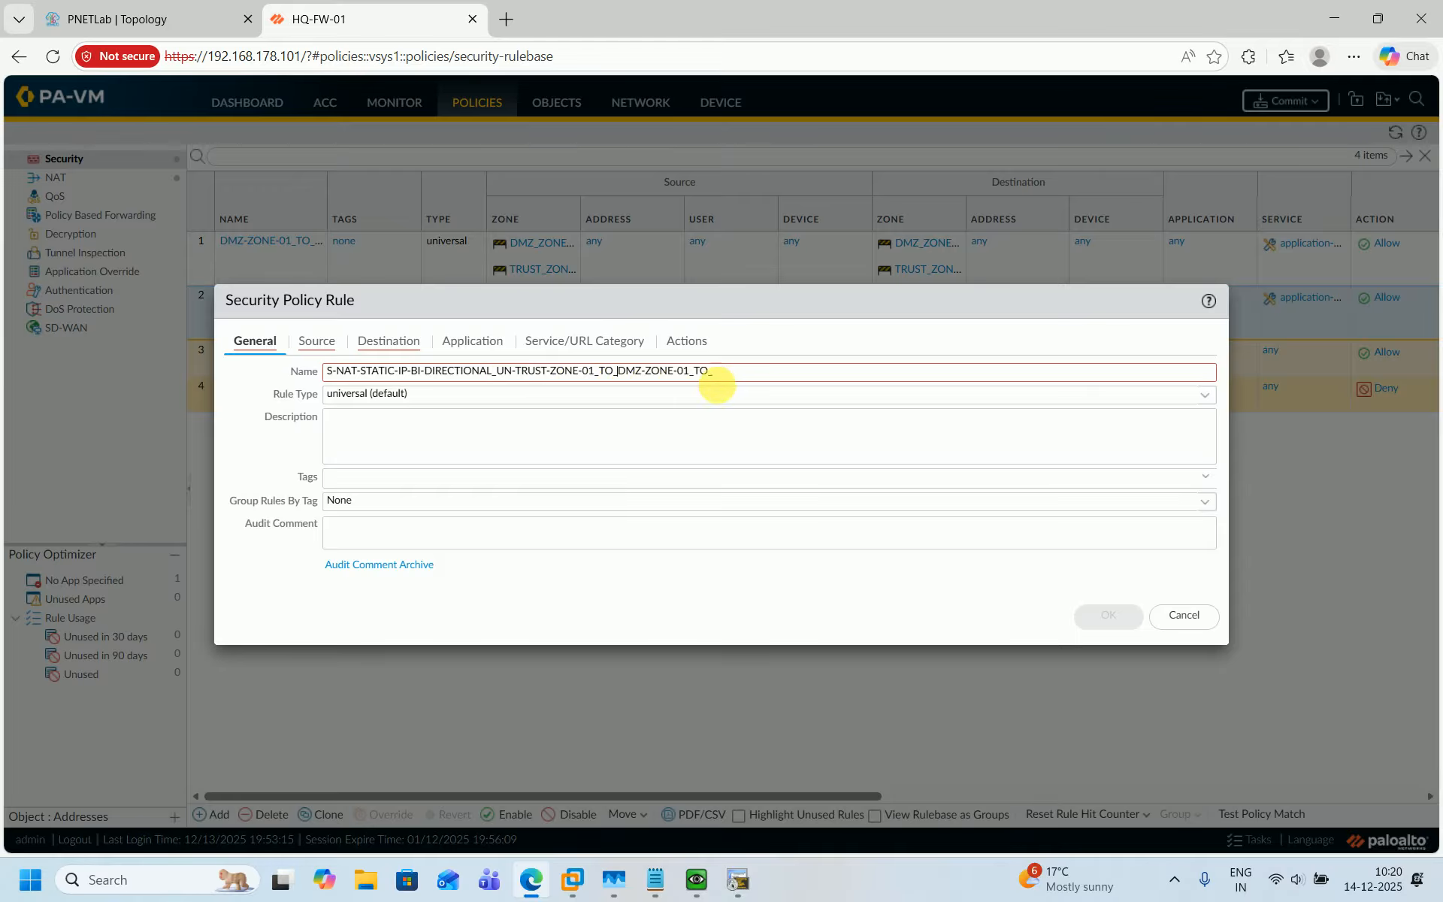
left_click(736, 378)
key("BackSpace")
key("BackSpace")
key("BackSpace")
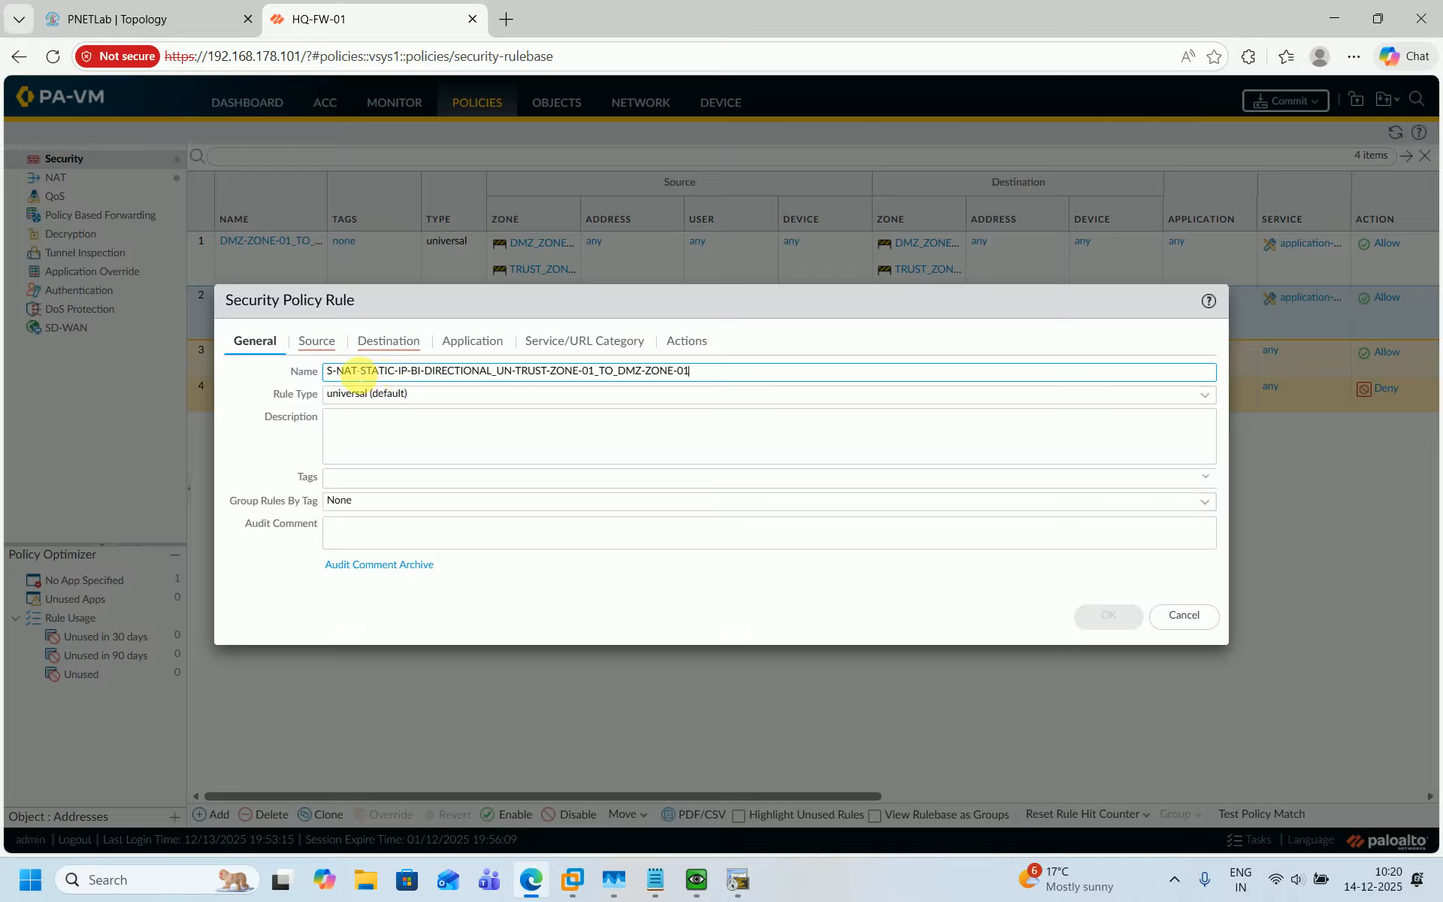
Copy the rule name into the security rule's description field.
key("ctrl+a")
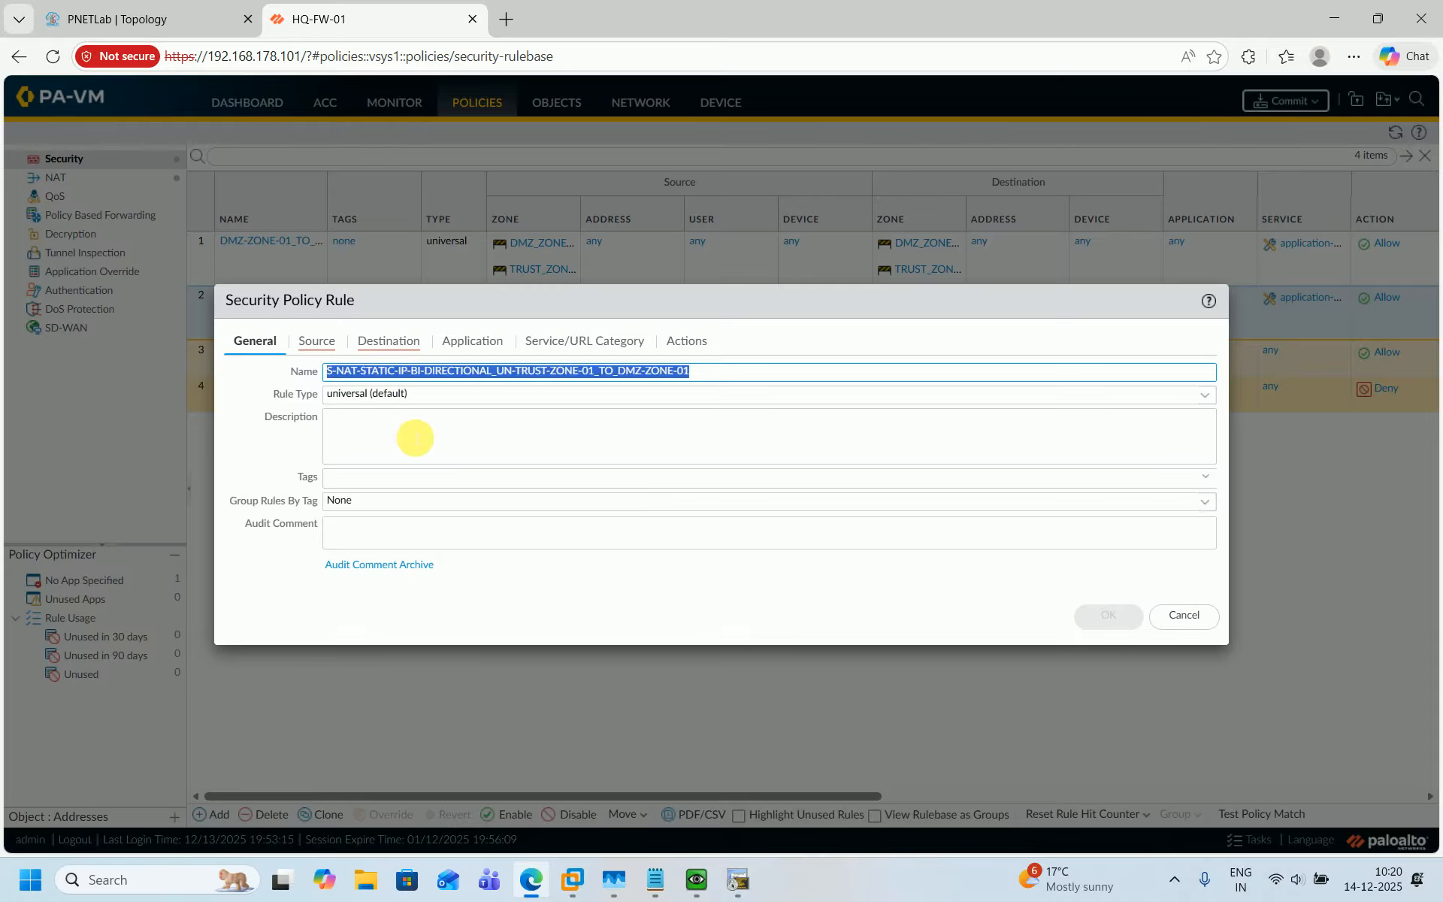
key("ctrl+c")
left_click(416, 438)
key("ctrl+v")
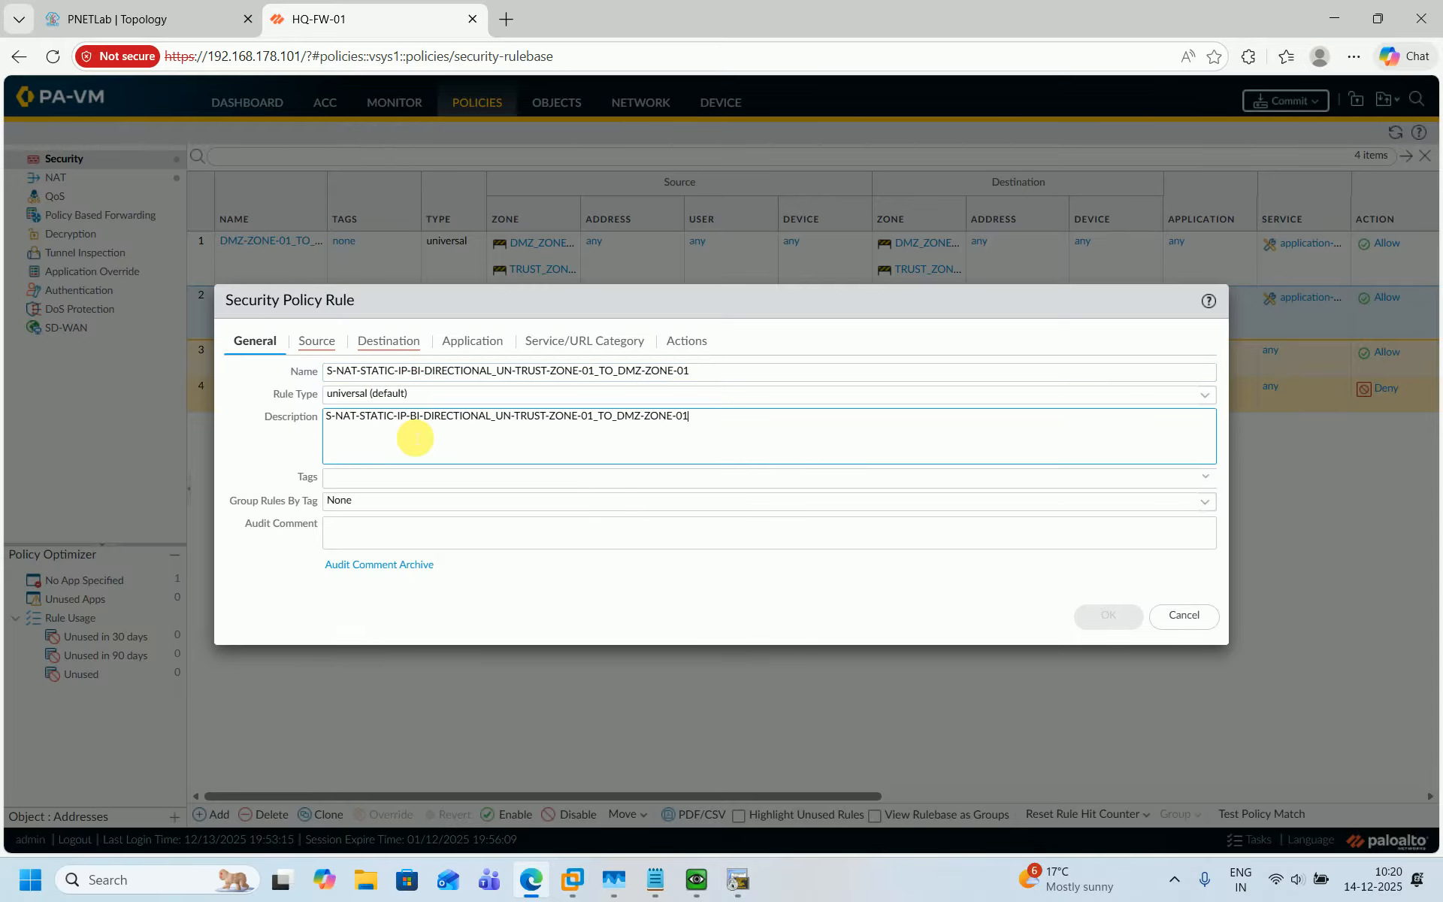
Add UN-TRUST_ZONE-01 as the rule's source zone.
left_click(301, 343)
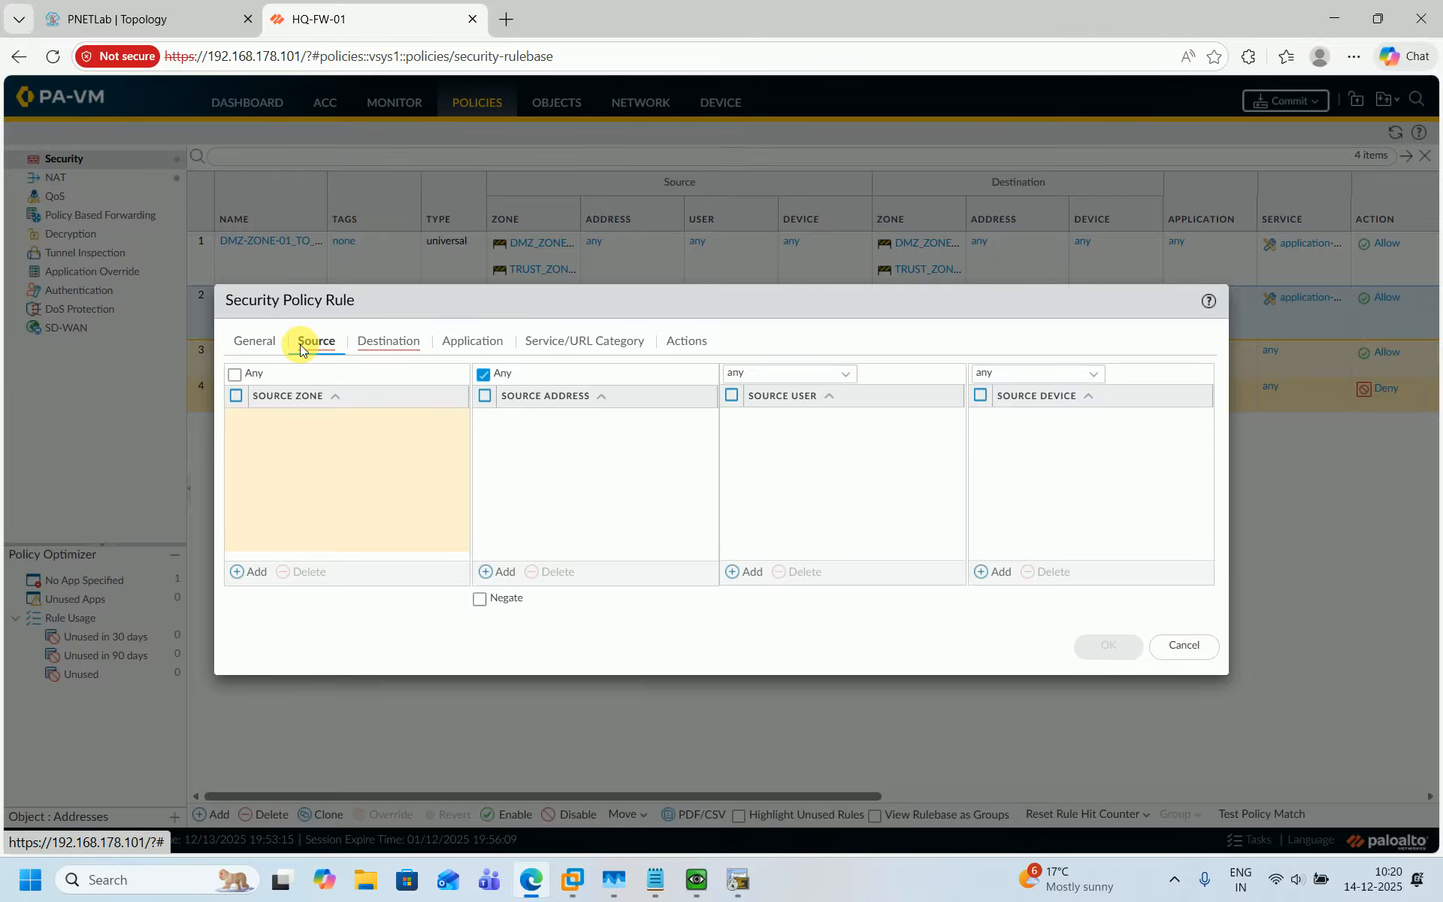
left_click(170, 30)
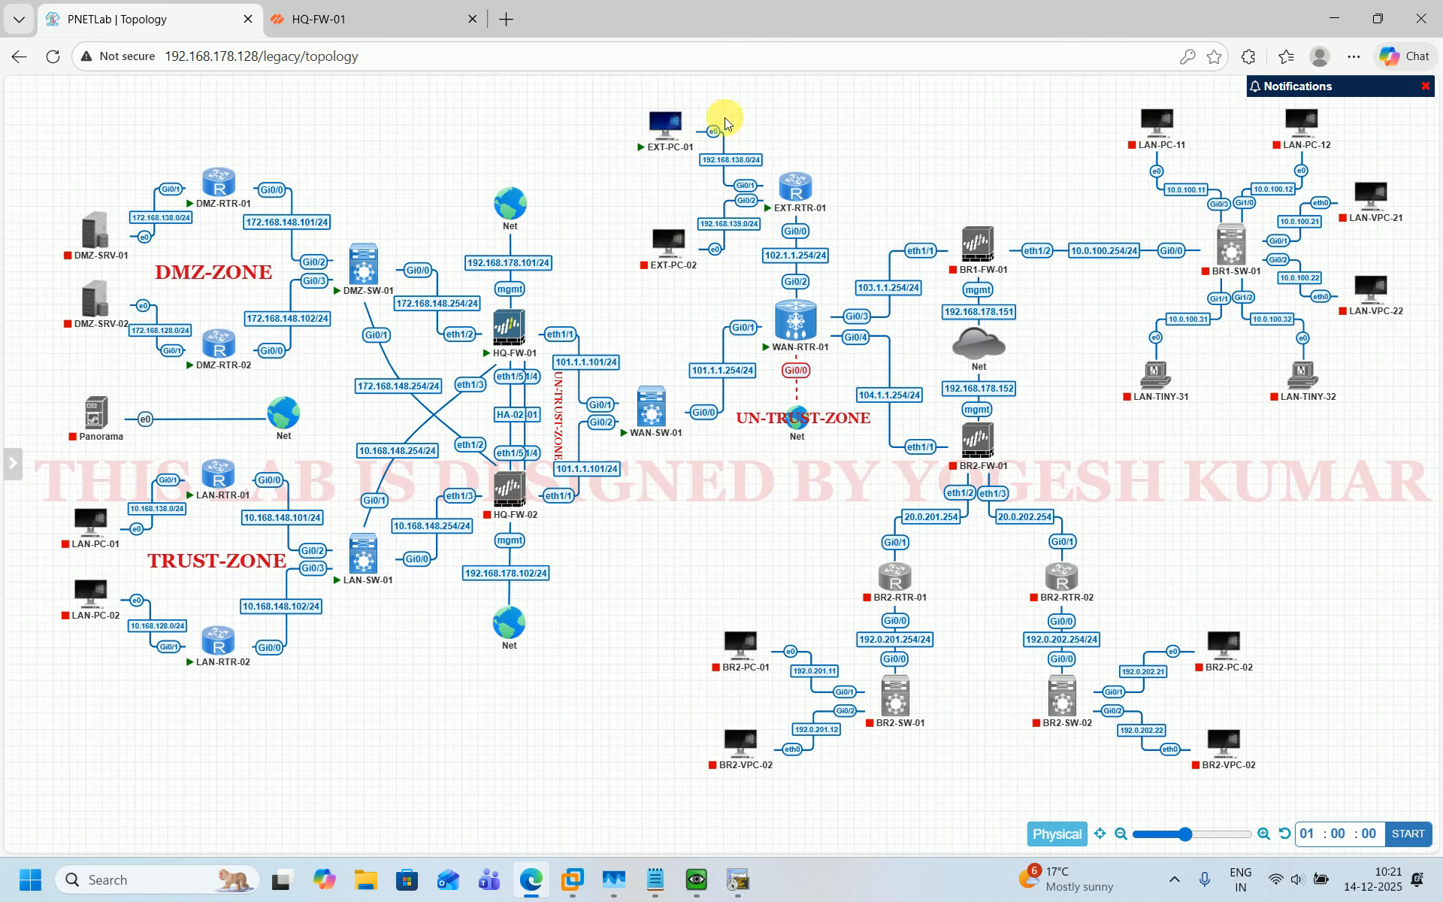
left_click(421, 20)
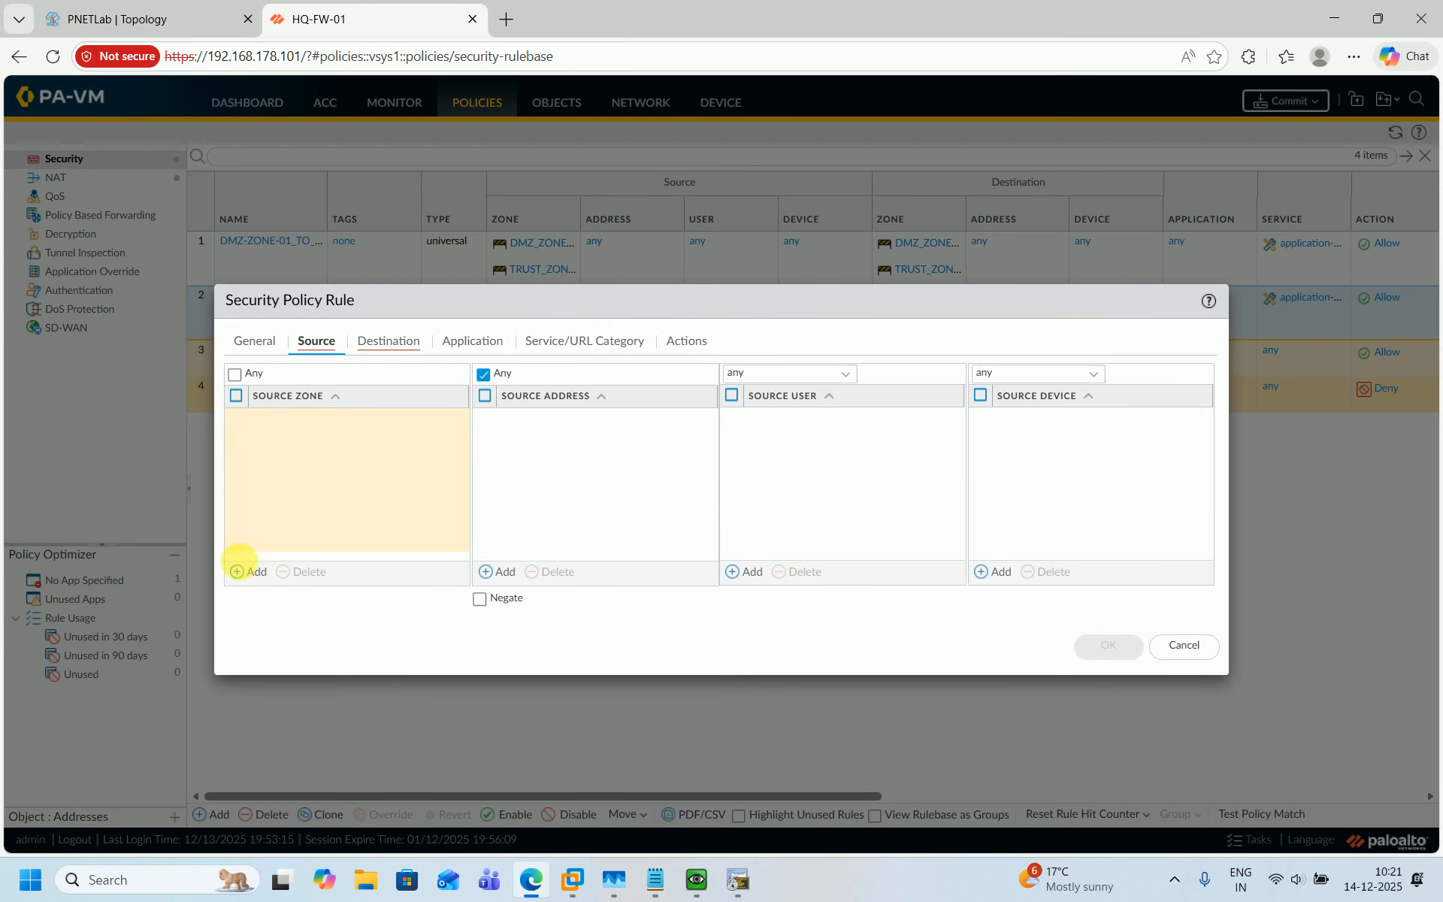
left_click(242, 572)
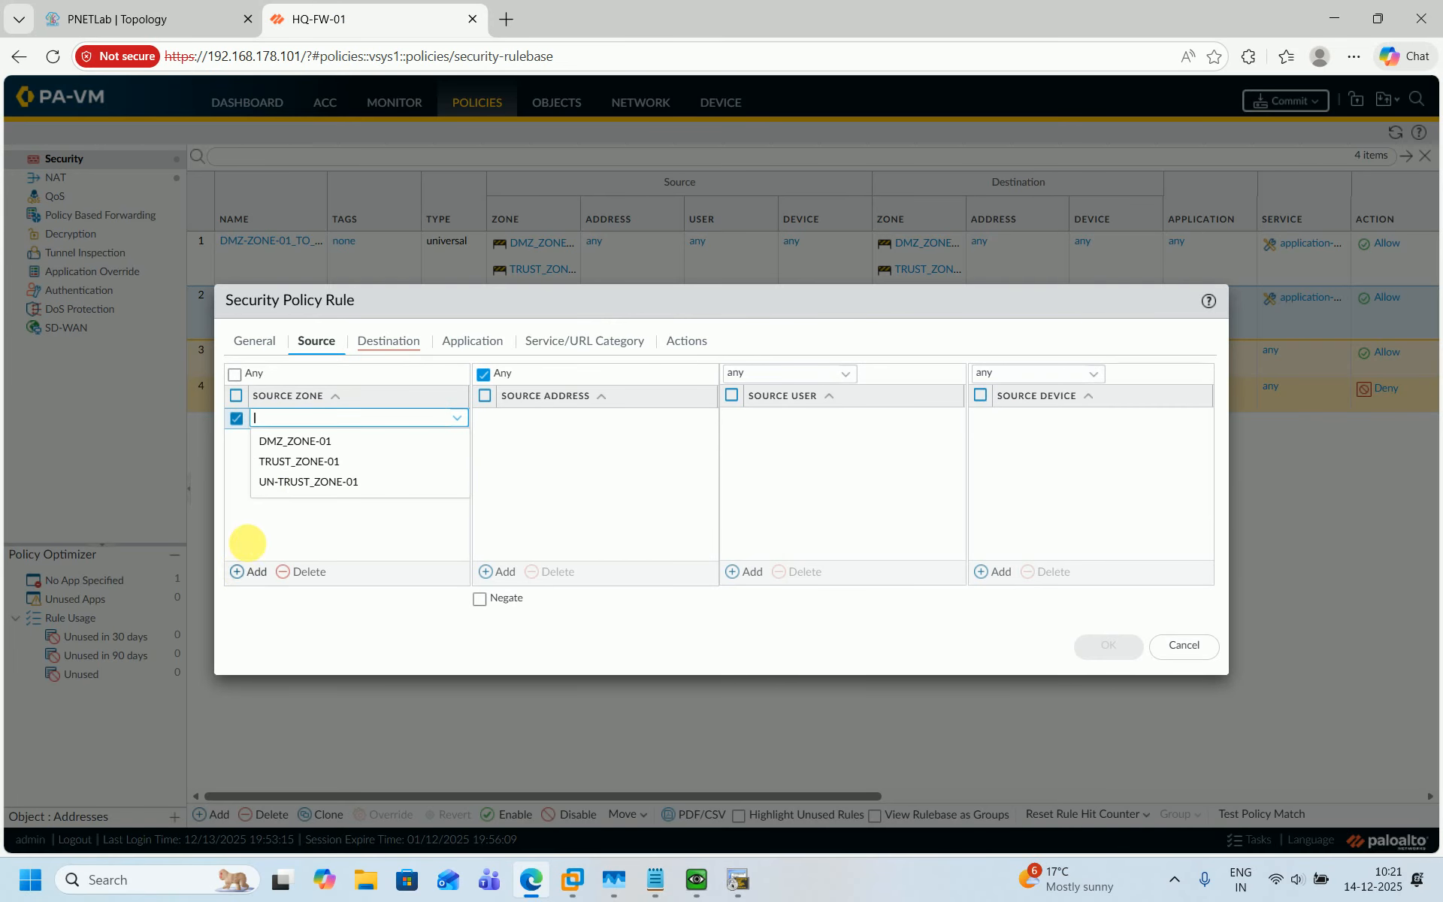
left_click(276, 481)
left_click(277, 481)
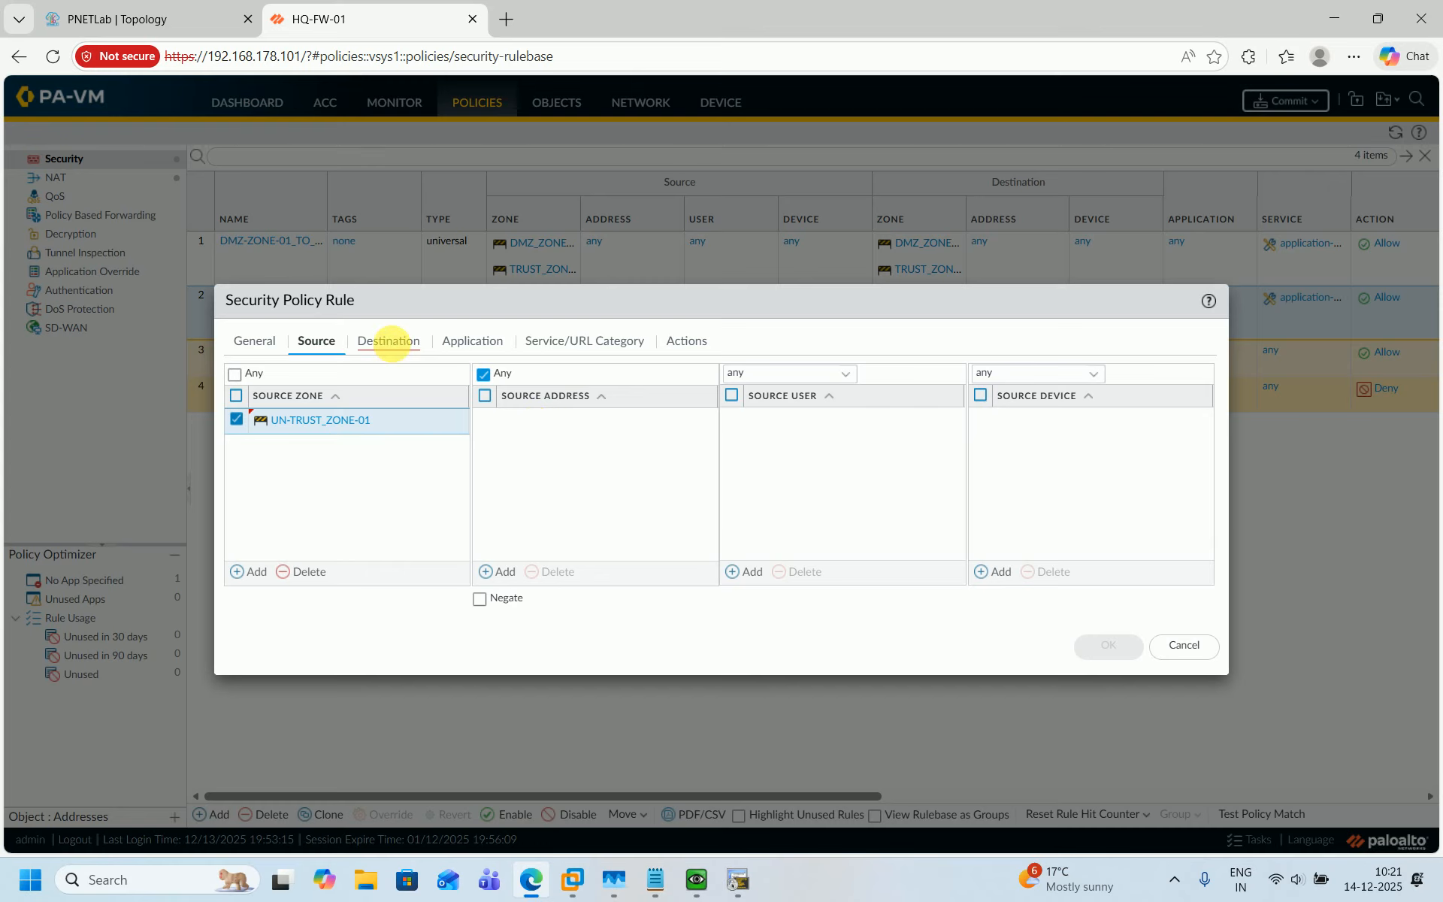
Add destination address 101.1.1.1111 and destination zone DMZ_ZONE-01 to the rule.
left_click(391, 346)
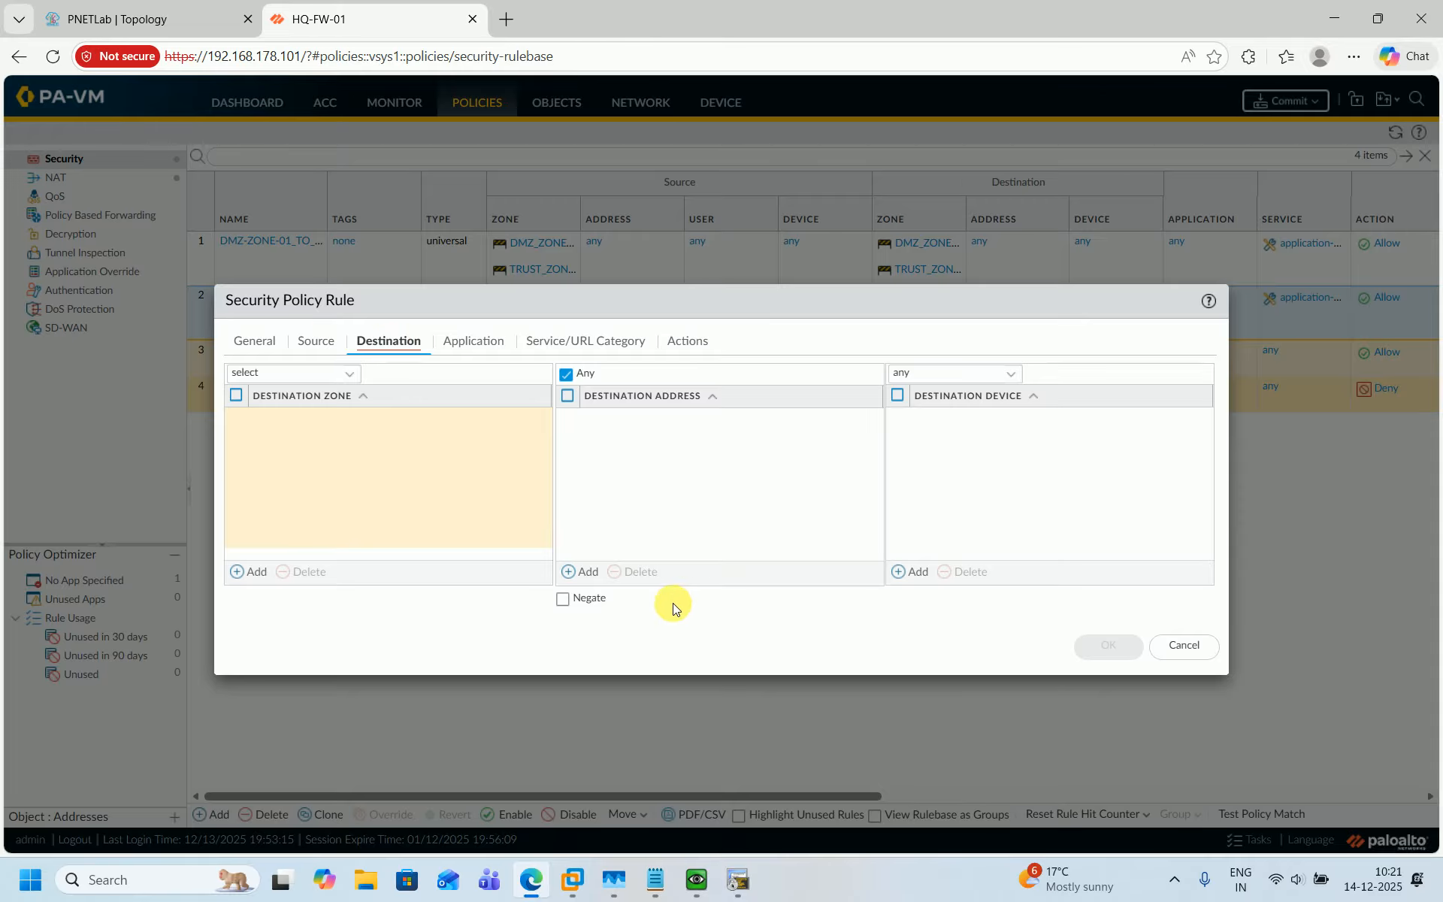
left_click(585, 561)
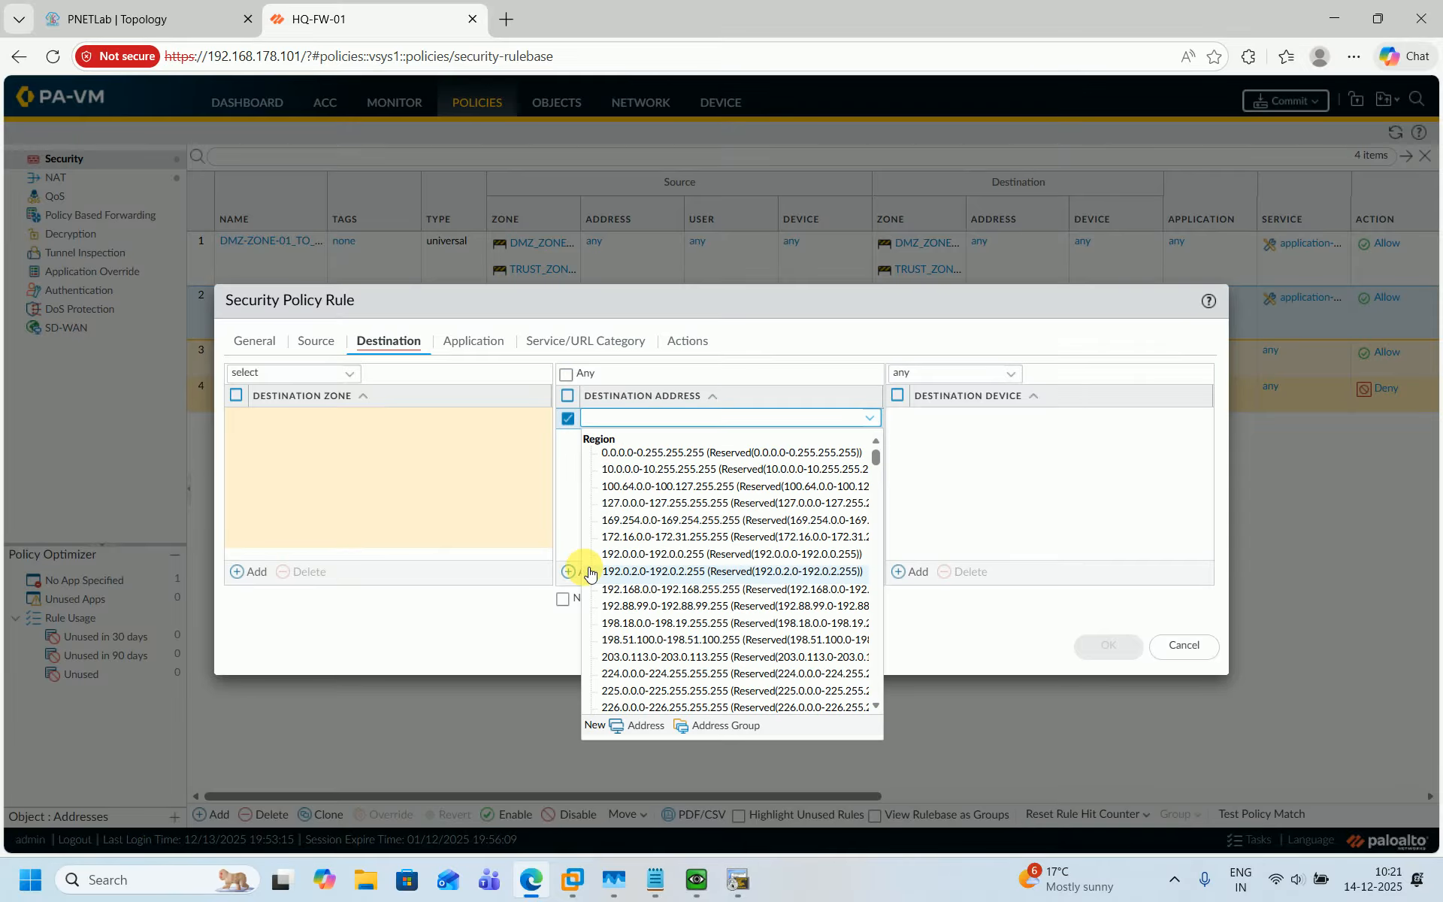
left_click(159, 14)
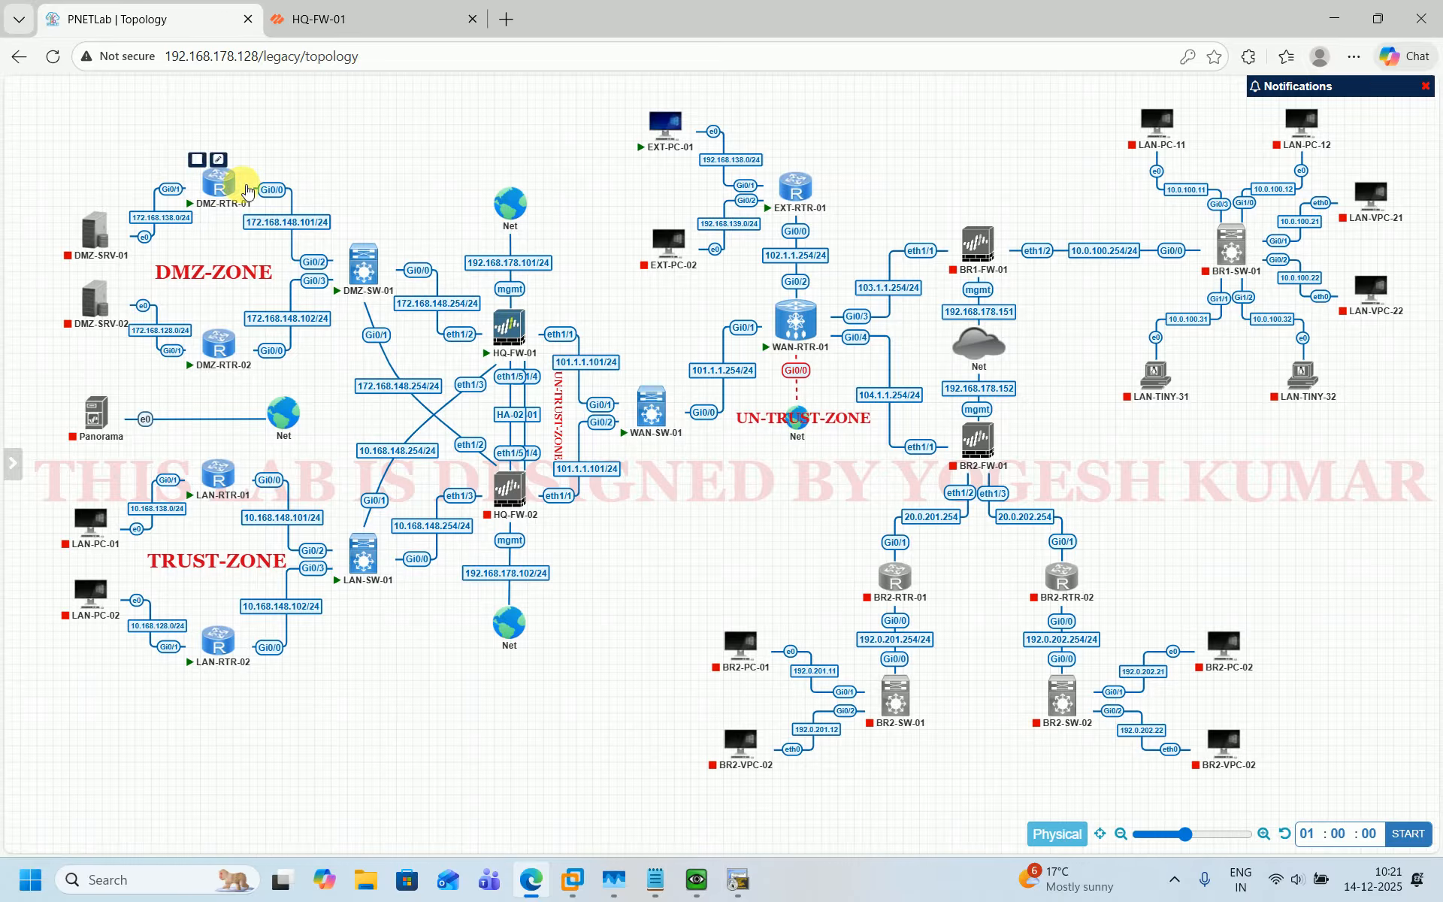
mouse_move(230, 180)
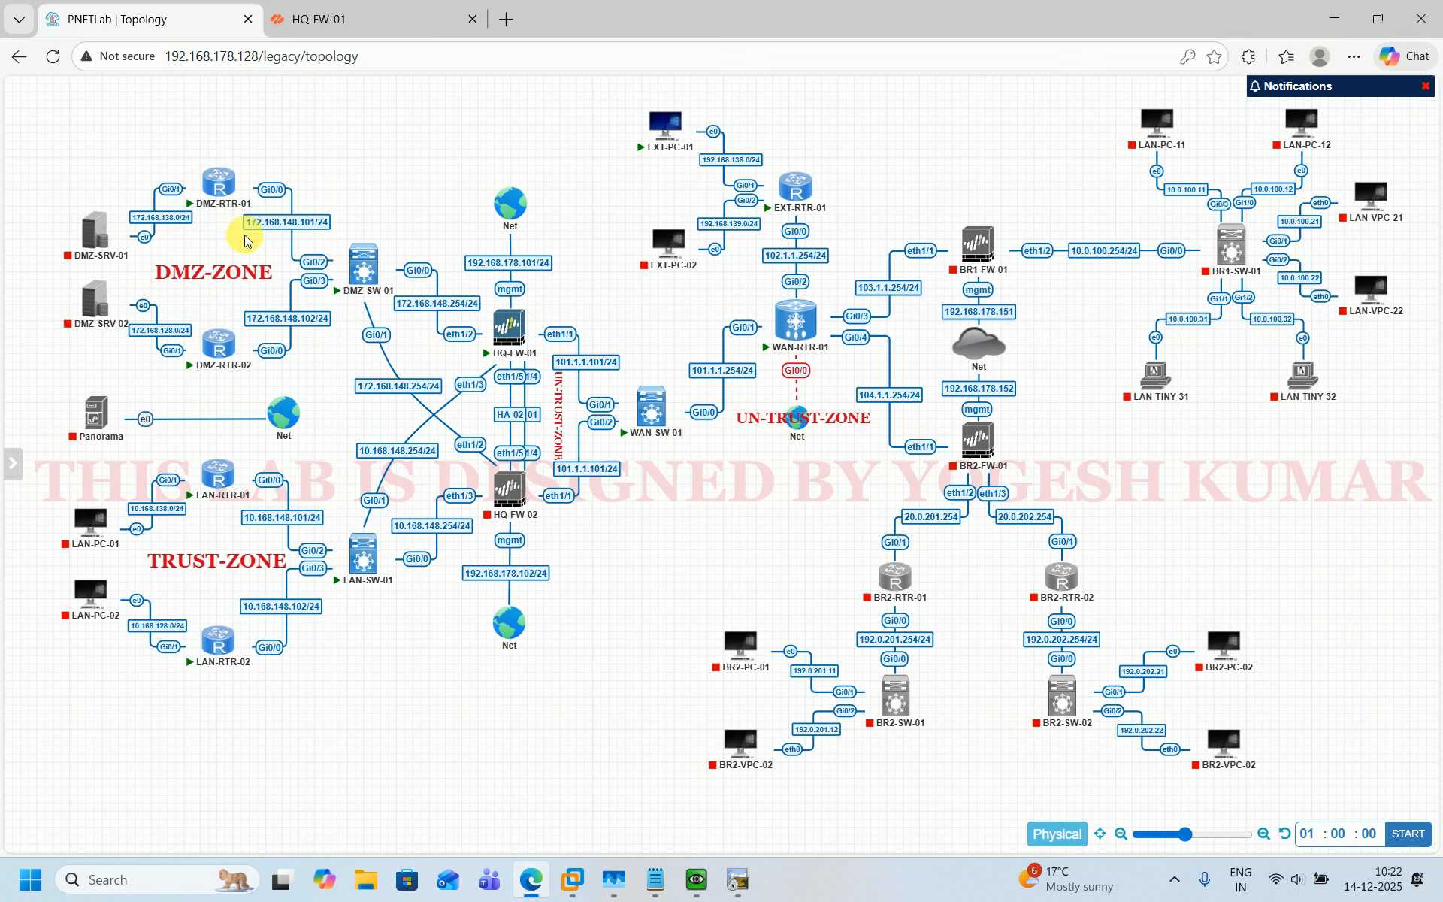
left_click(319, 37)
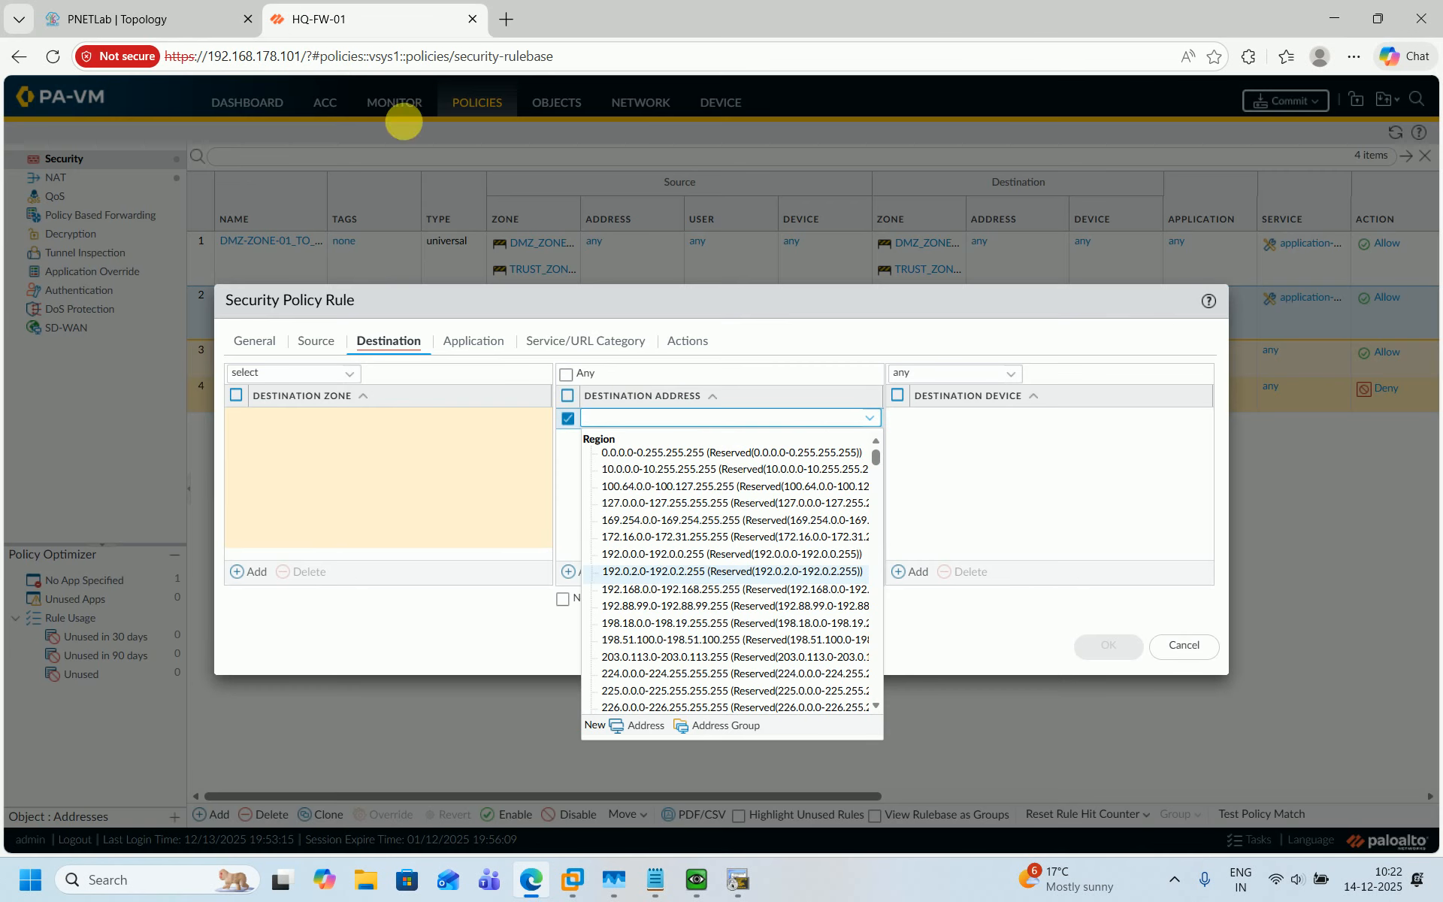
left_click(216, 10)
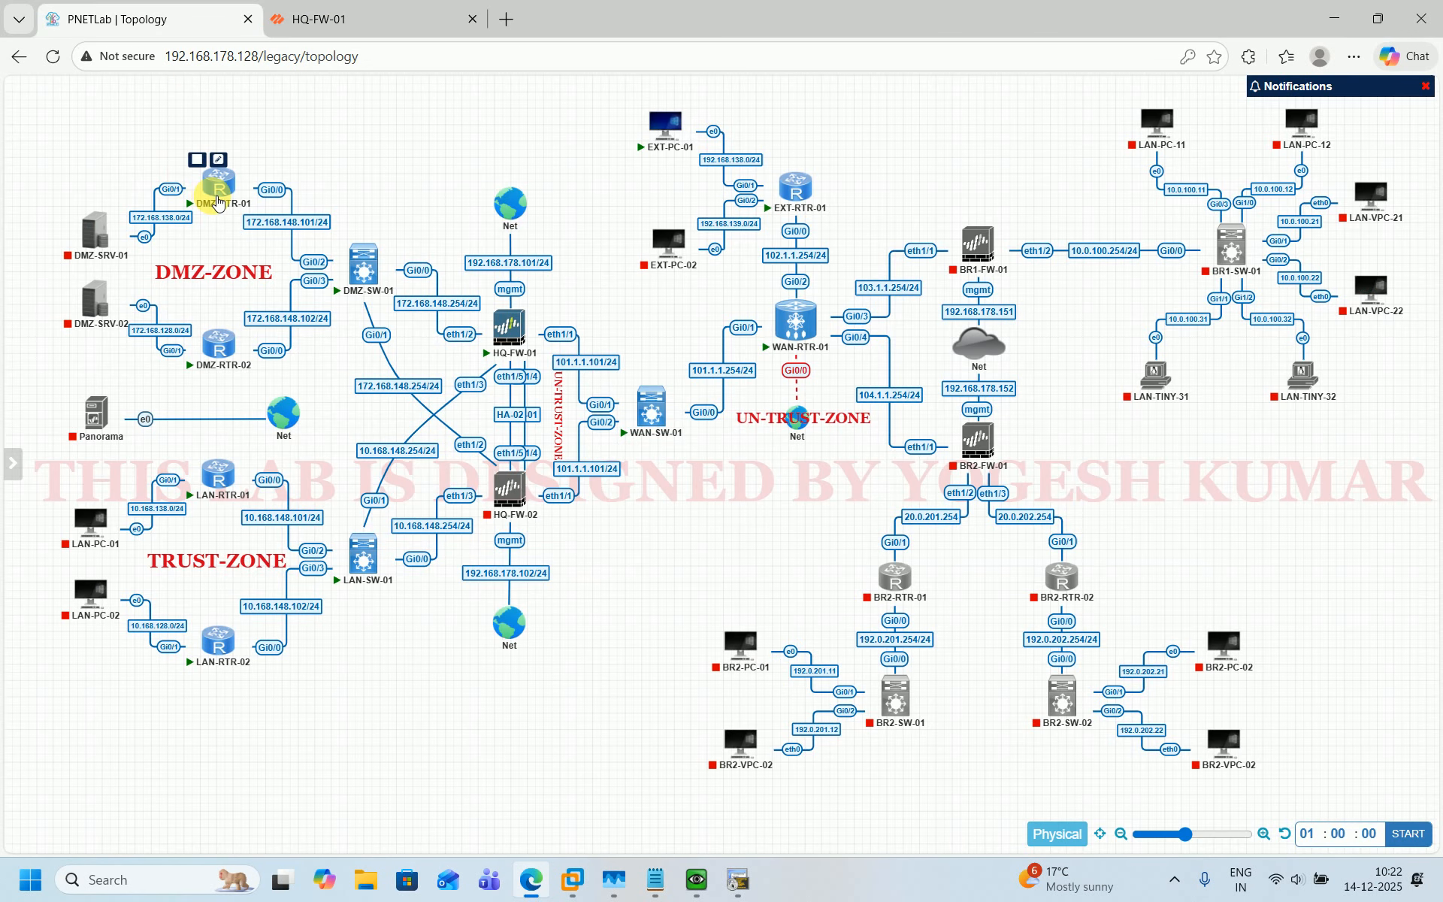
left_click(288, 6)
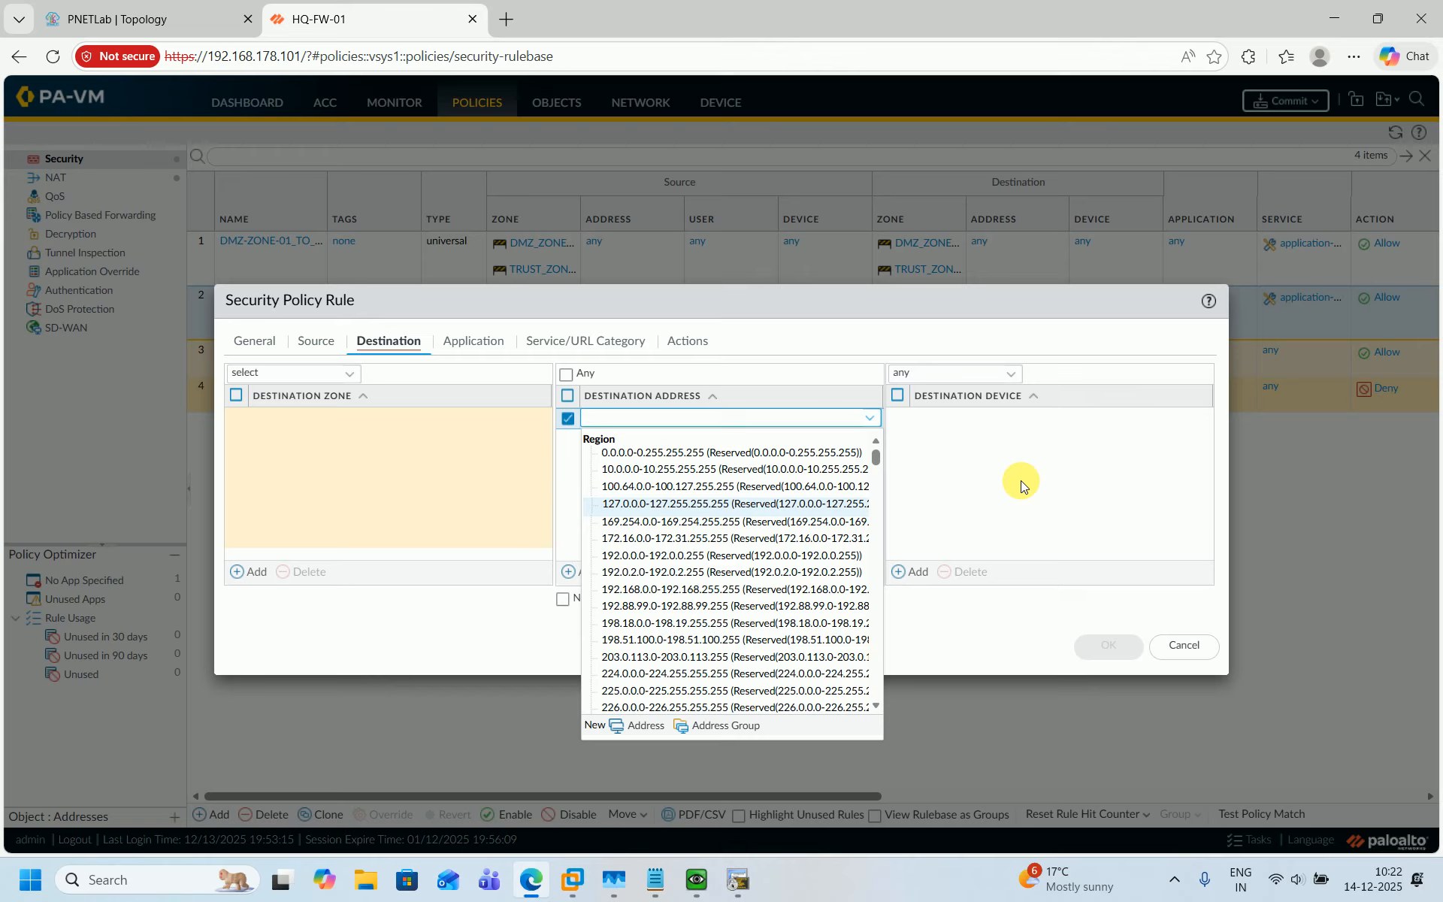
type("101.1.1.1111")
left_click(788, 628)
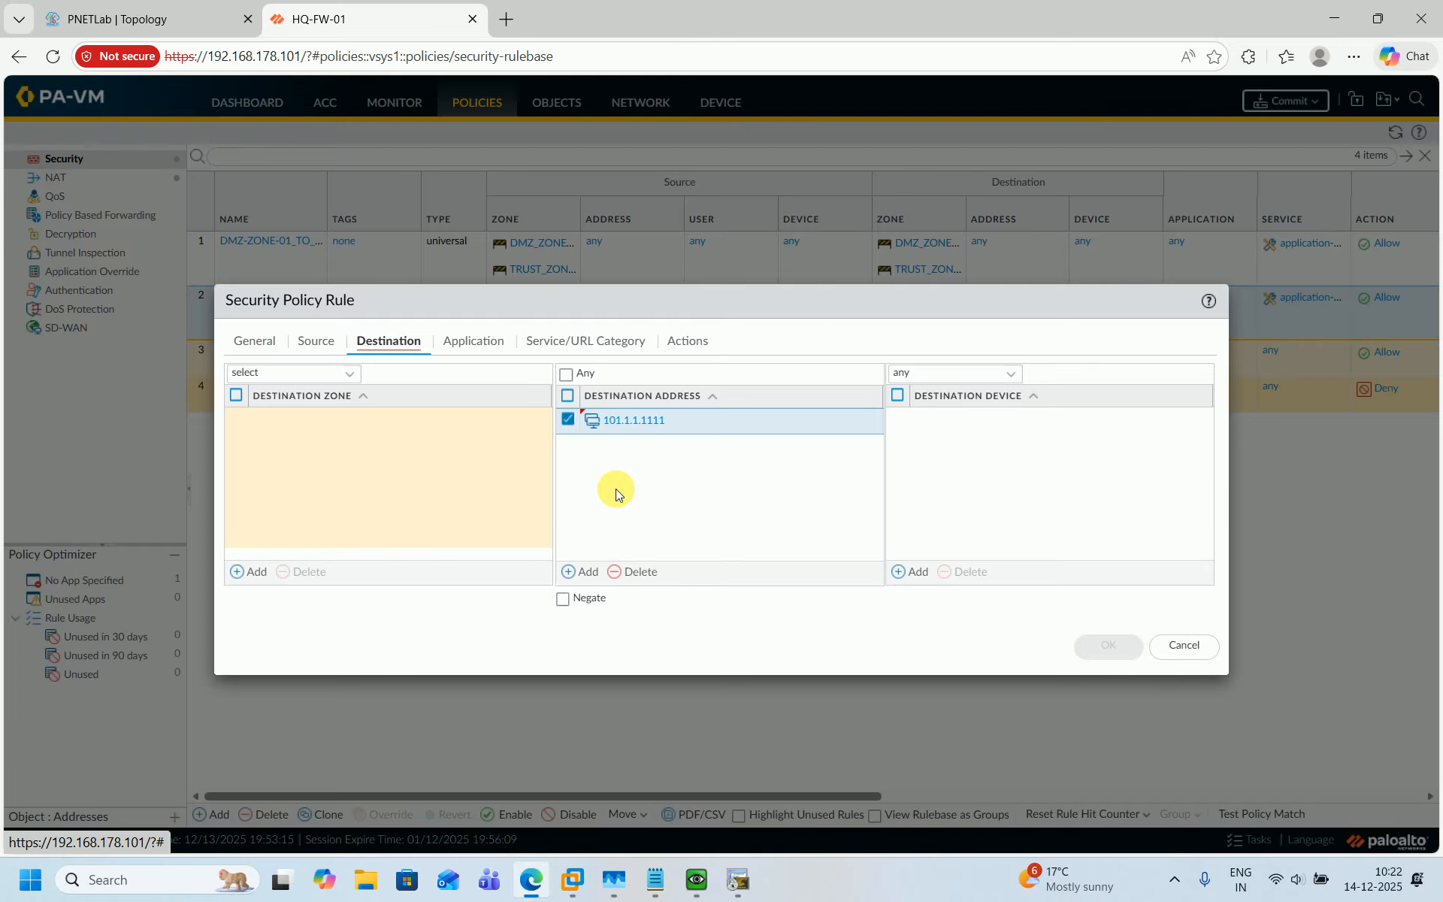
left_click(236, 572)
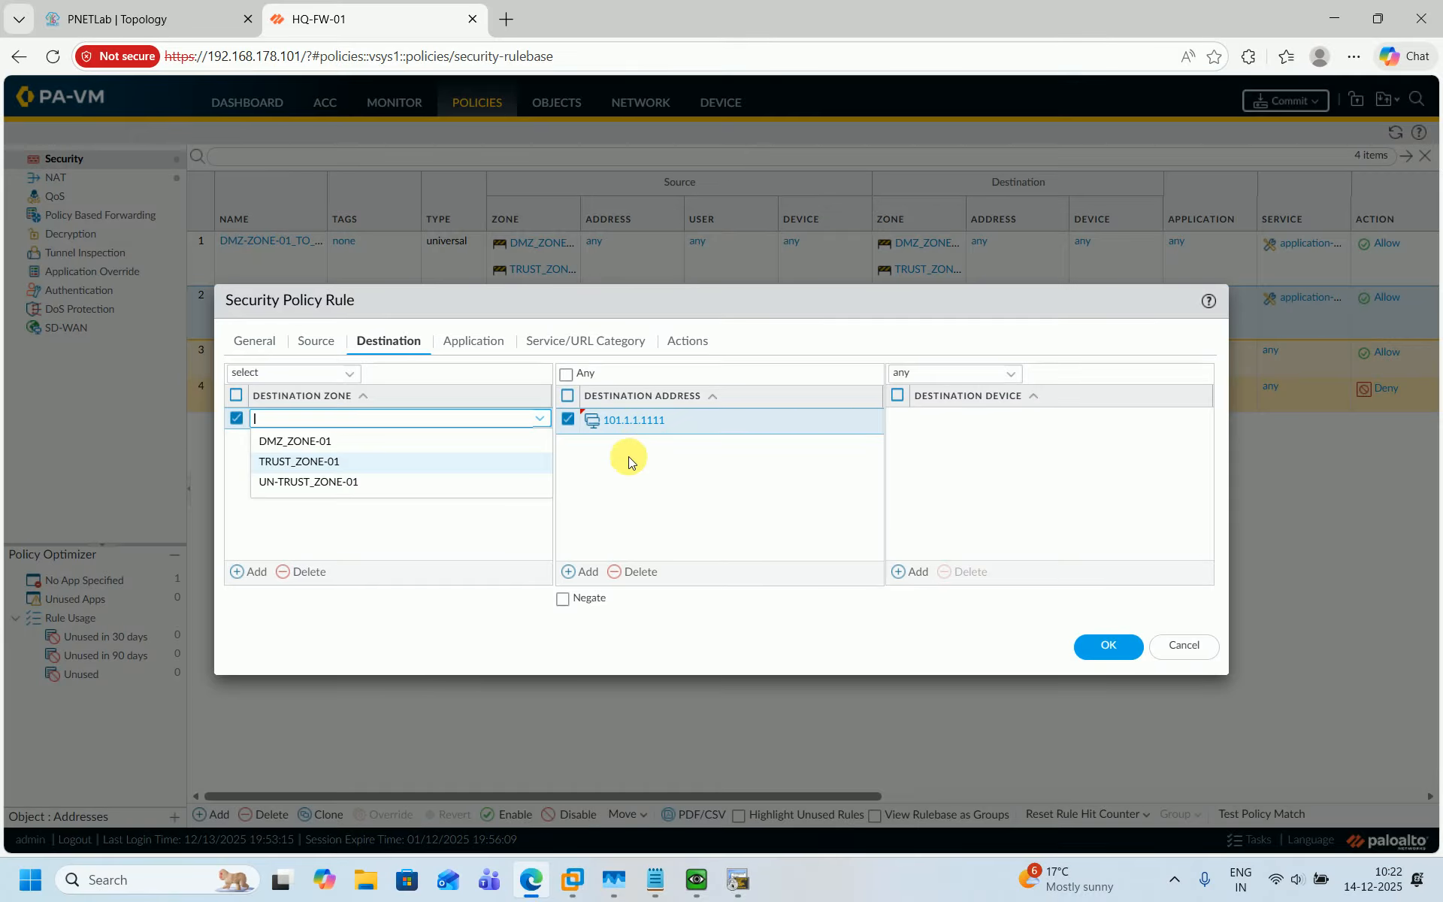
left_click(290, 441)
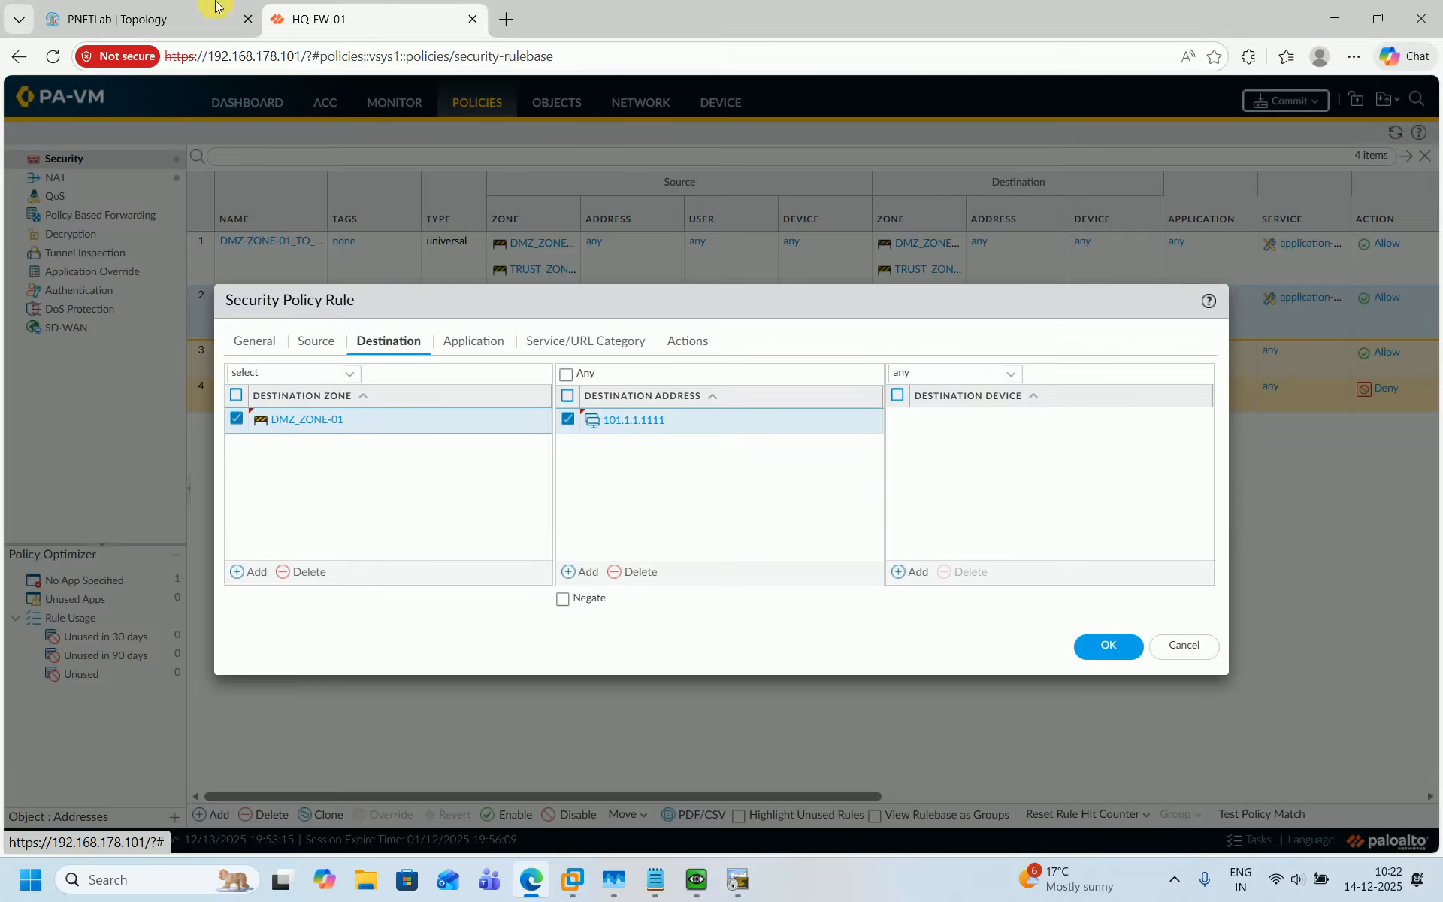
Try to save the security rule and close the error dialog.
left_click(150, 19)
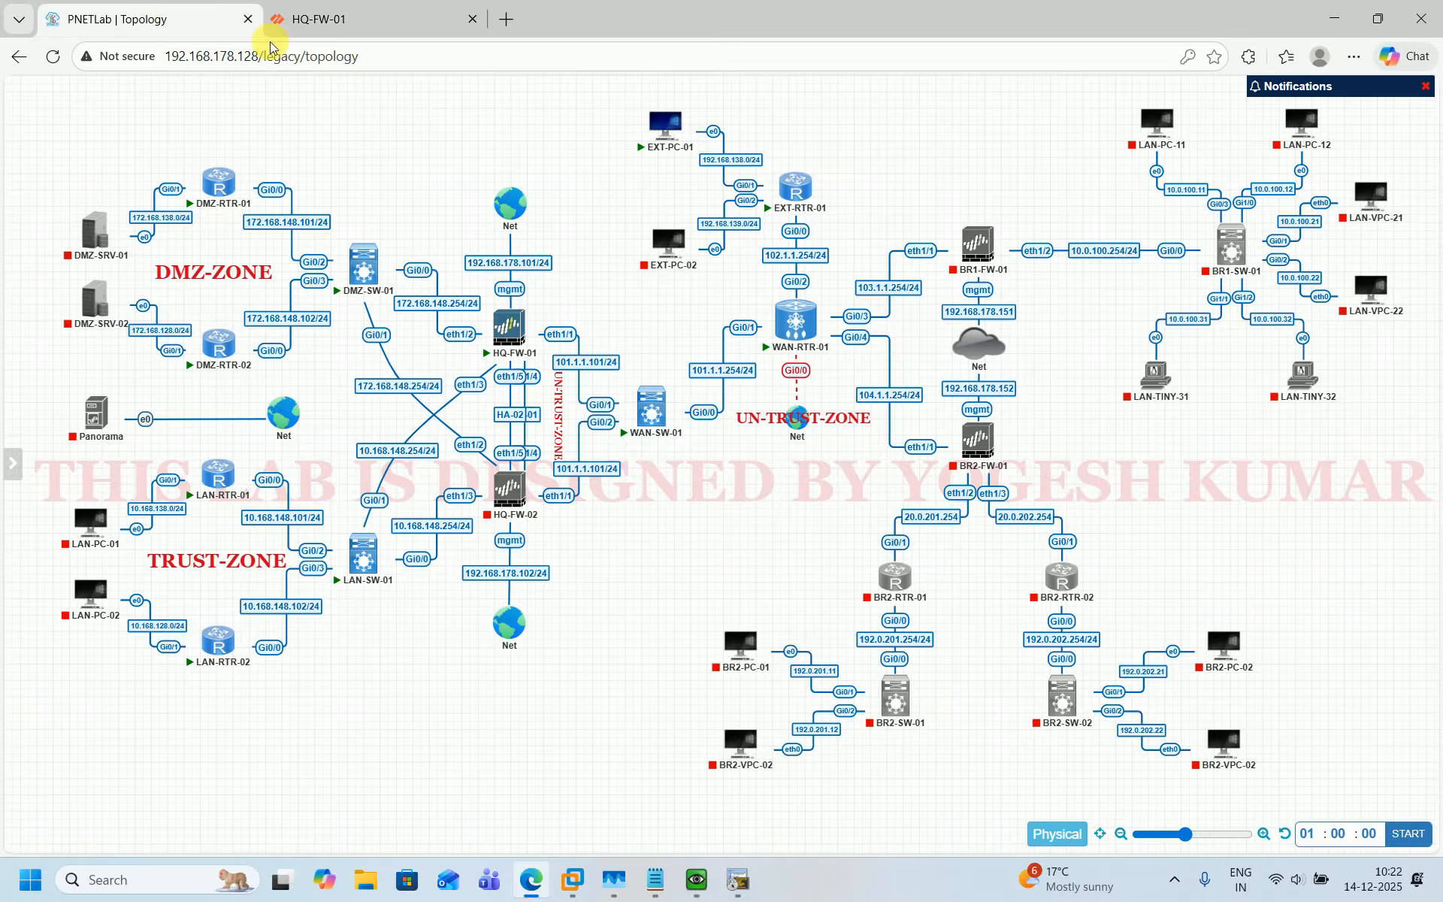
left_click(289, 18)
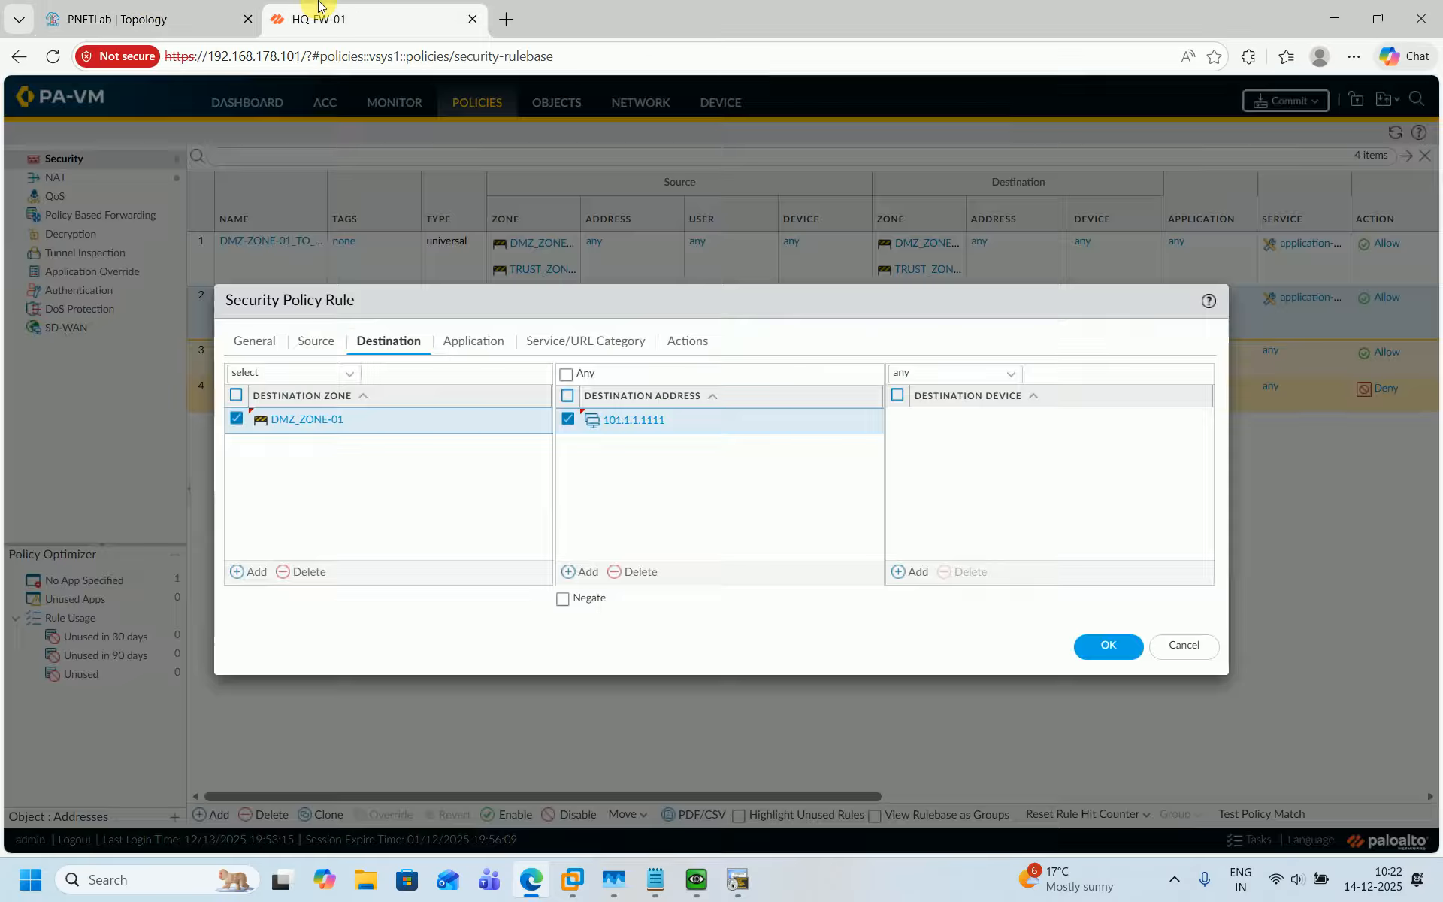
left_click(1105, 656)
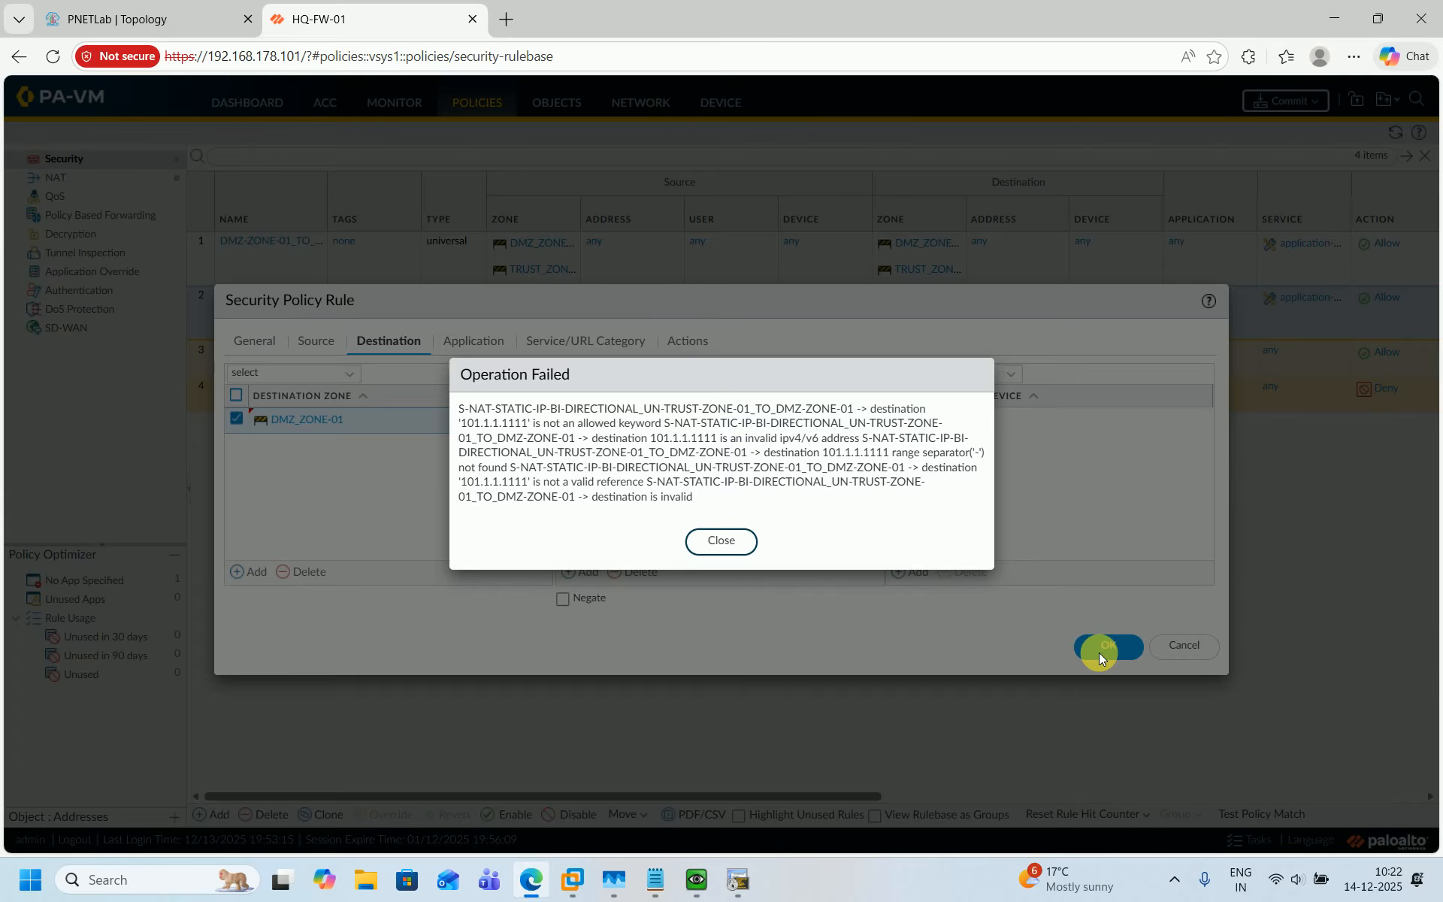
left_click(720, 542)
Correct the destination address to 101.1.1.111 and save the security rule.
left_click(658, 423)
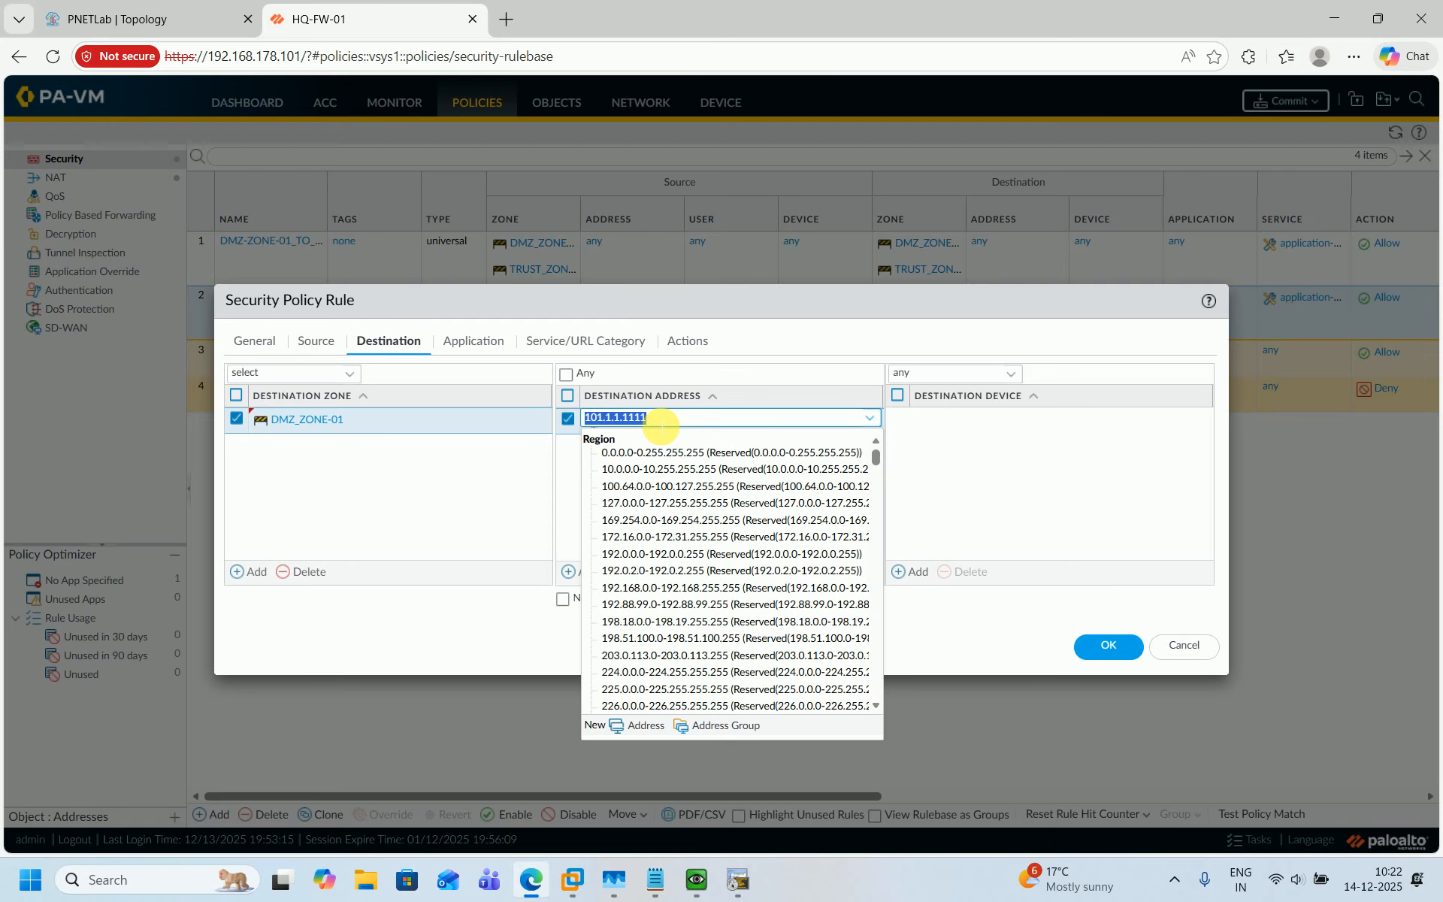
left_click(661, 424)
left_click(454, 506)
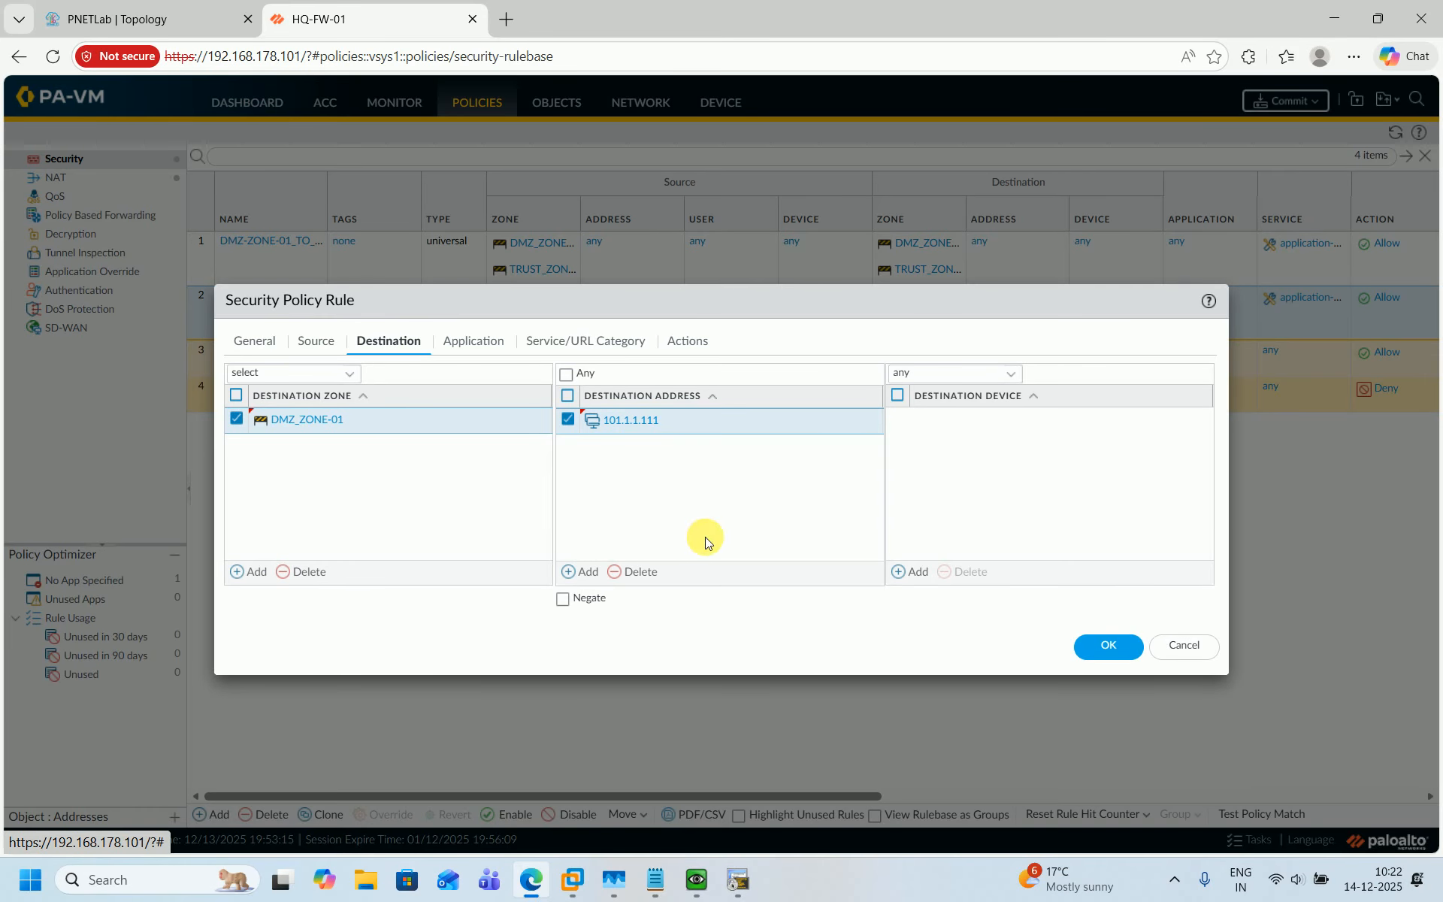
left_click(1097, 635)
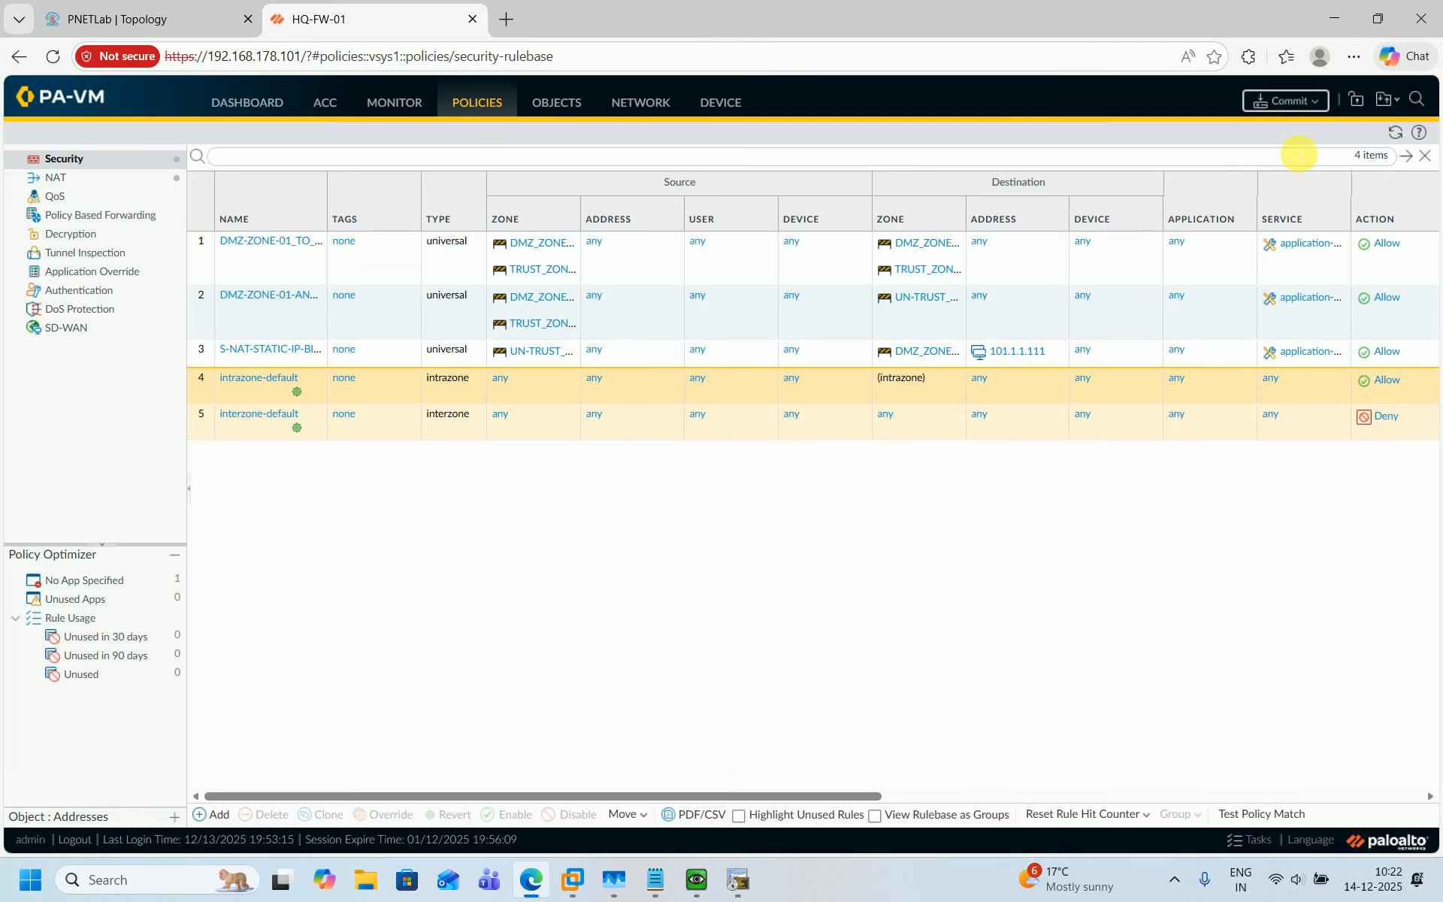
Commit all changes to the firewall and close the commit status.
left_click(1286, 102)
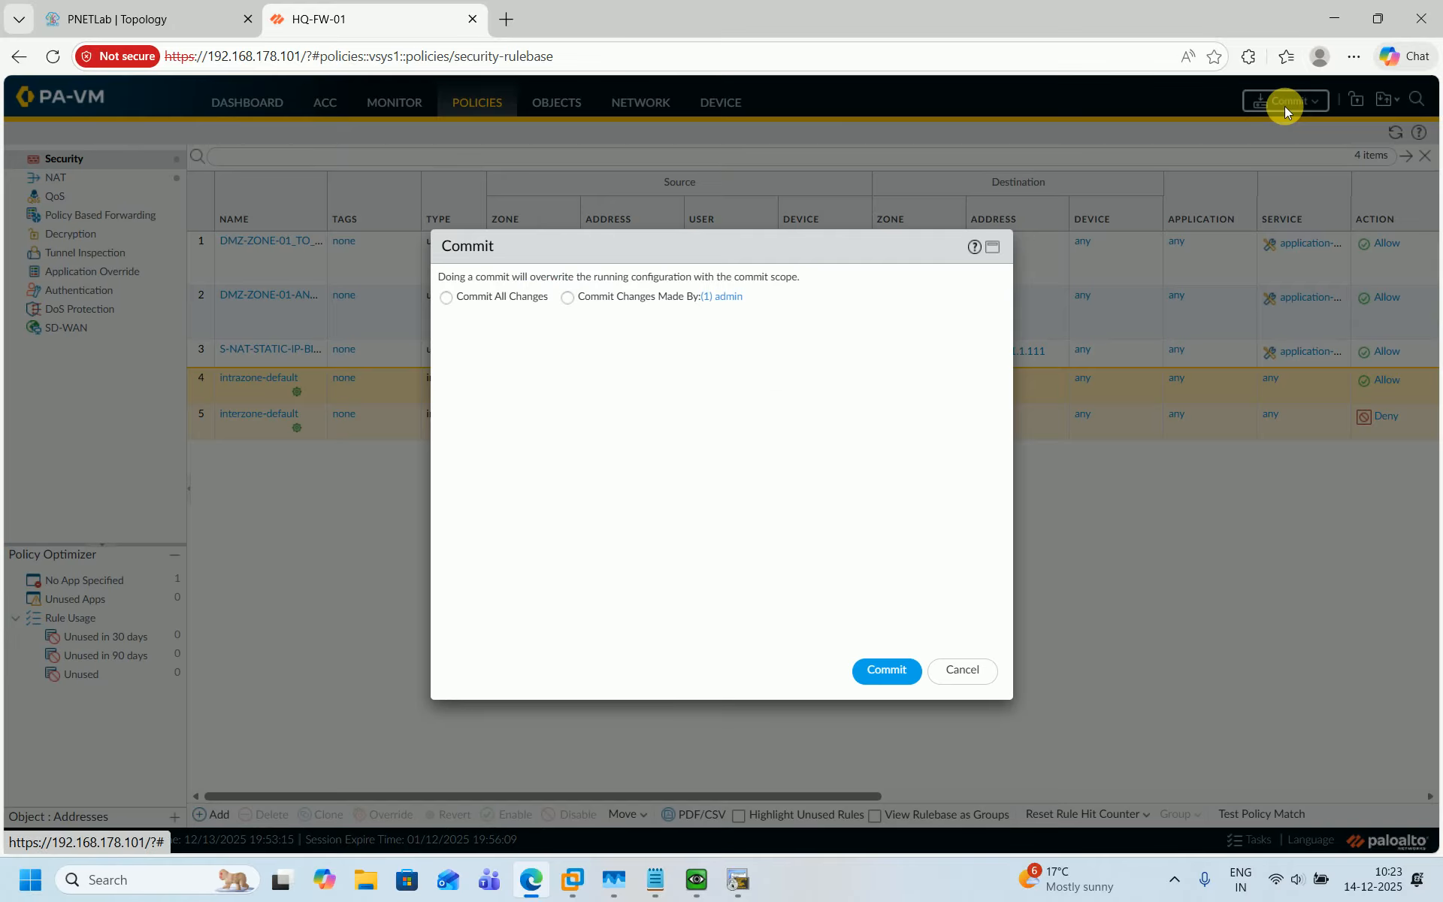
left_click(469, 299)
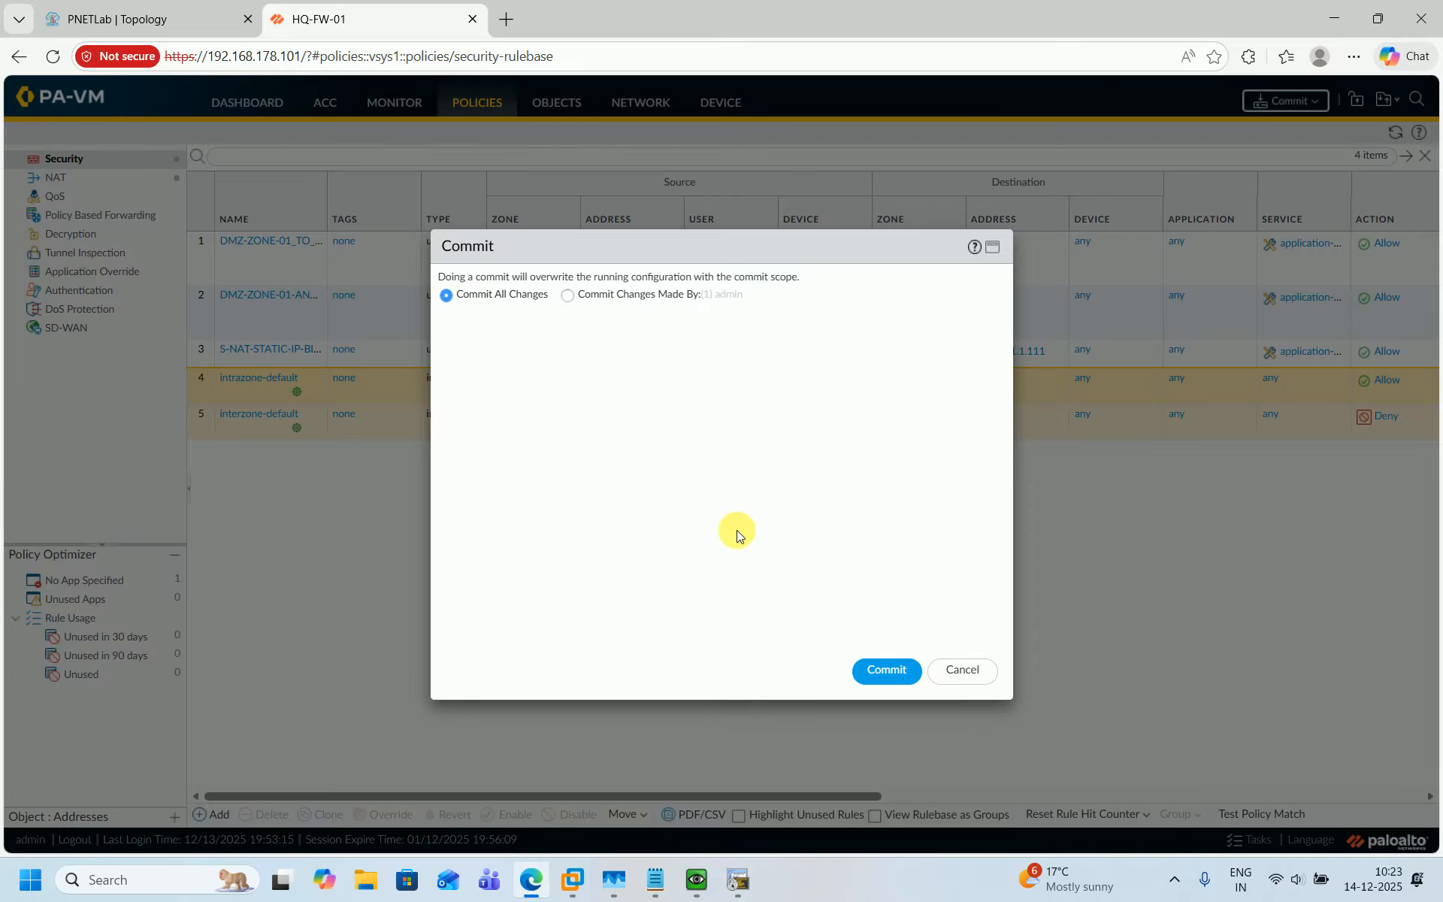
left_click(893, 667)
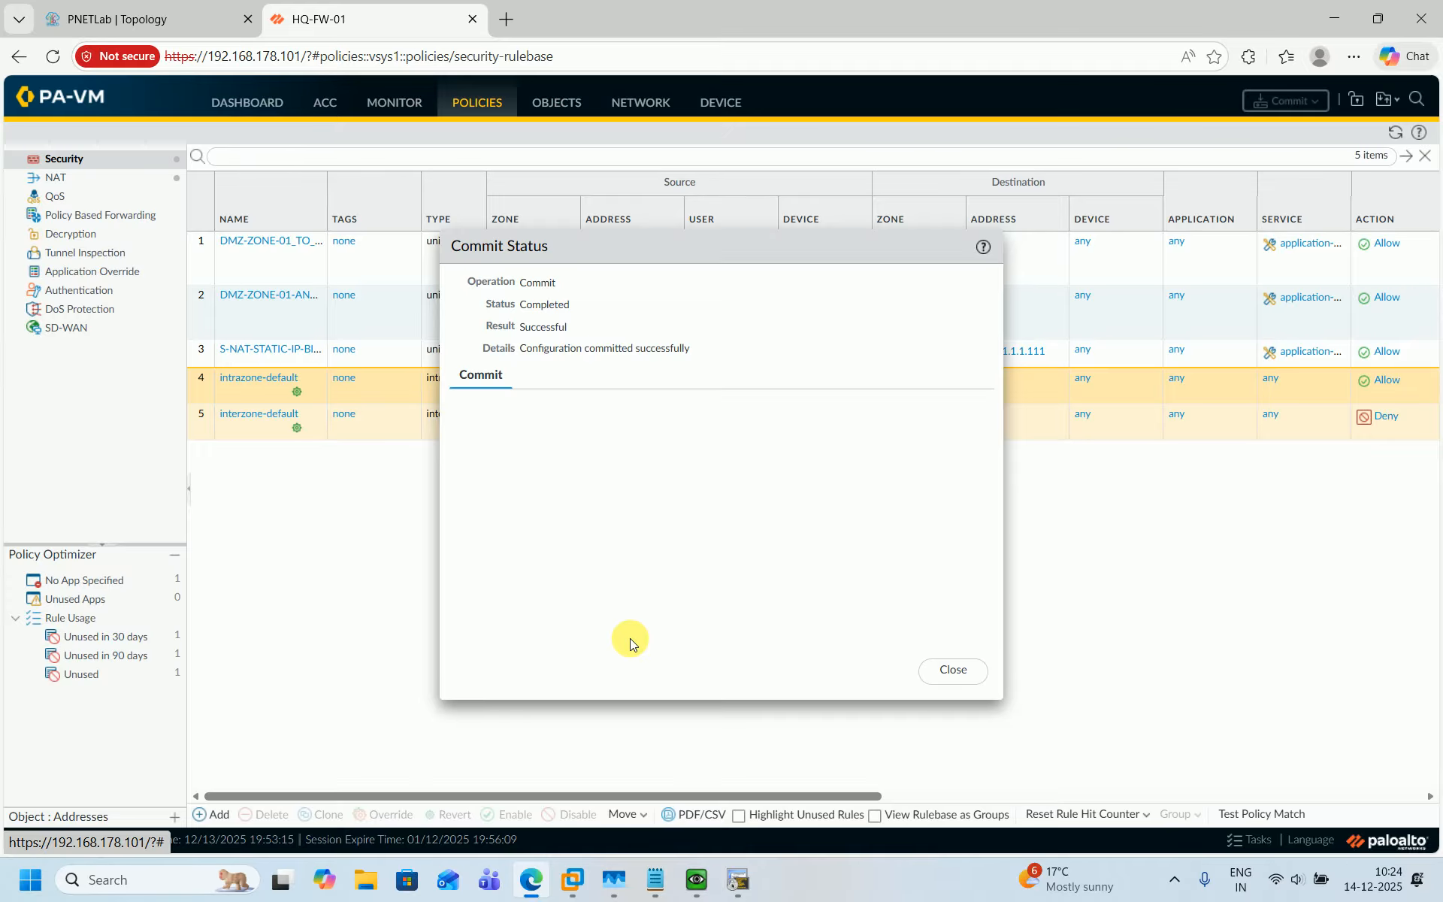
left_click(953, 668)
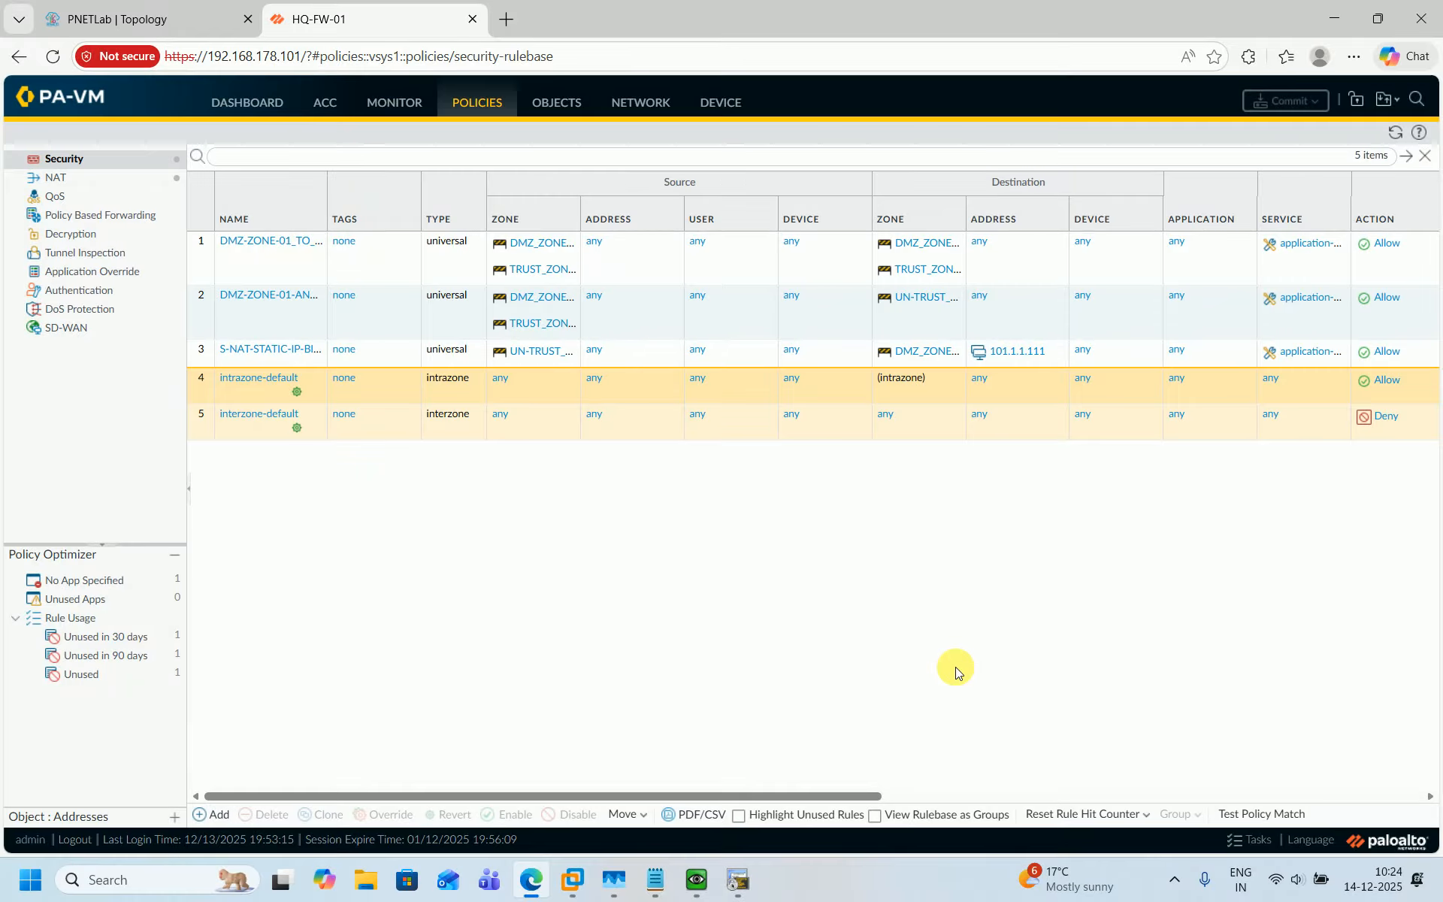
In the DMZ-RTR-01 terminal, rerun the ping to 8.8.8.8 sourced from 172.168.138.254.
left_click(180, 16)
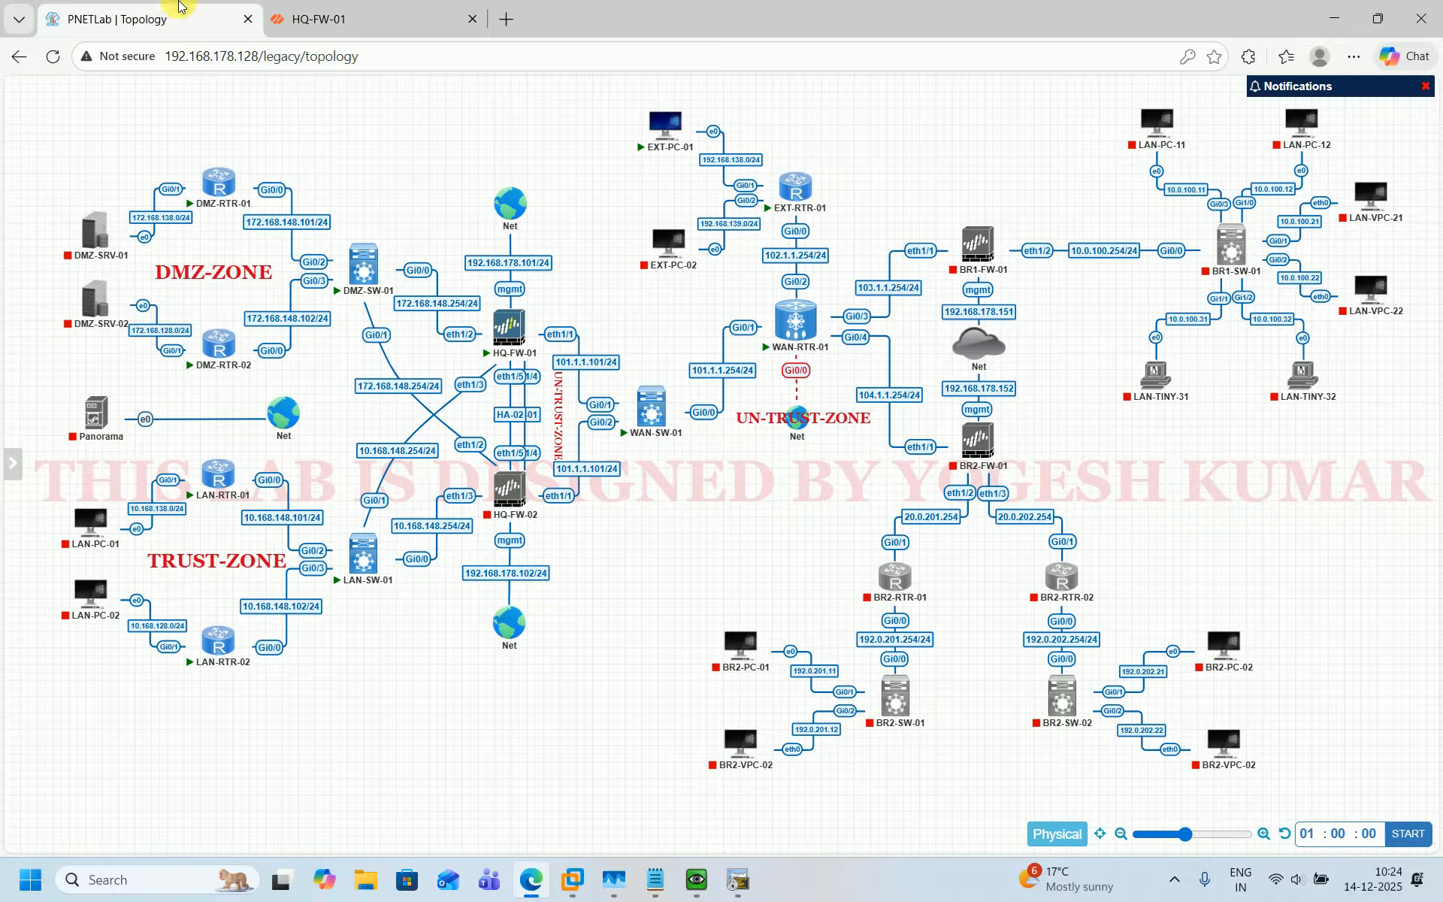
mouse_move(736, 874)
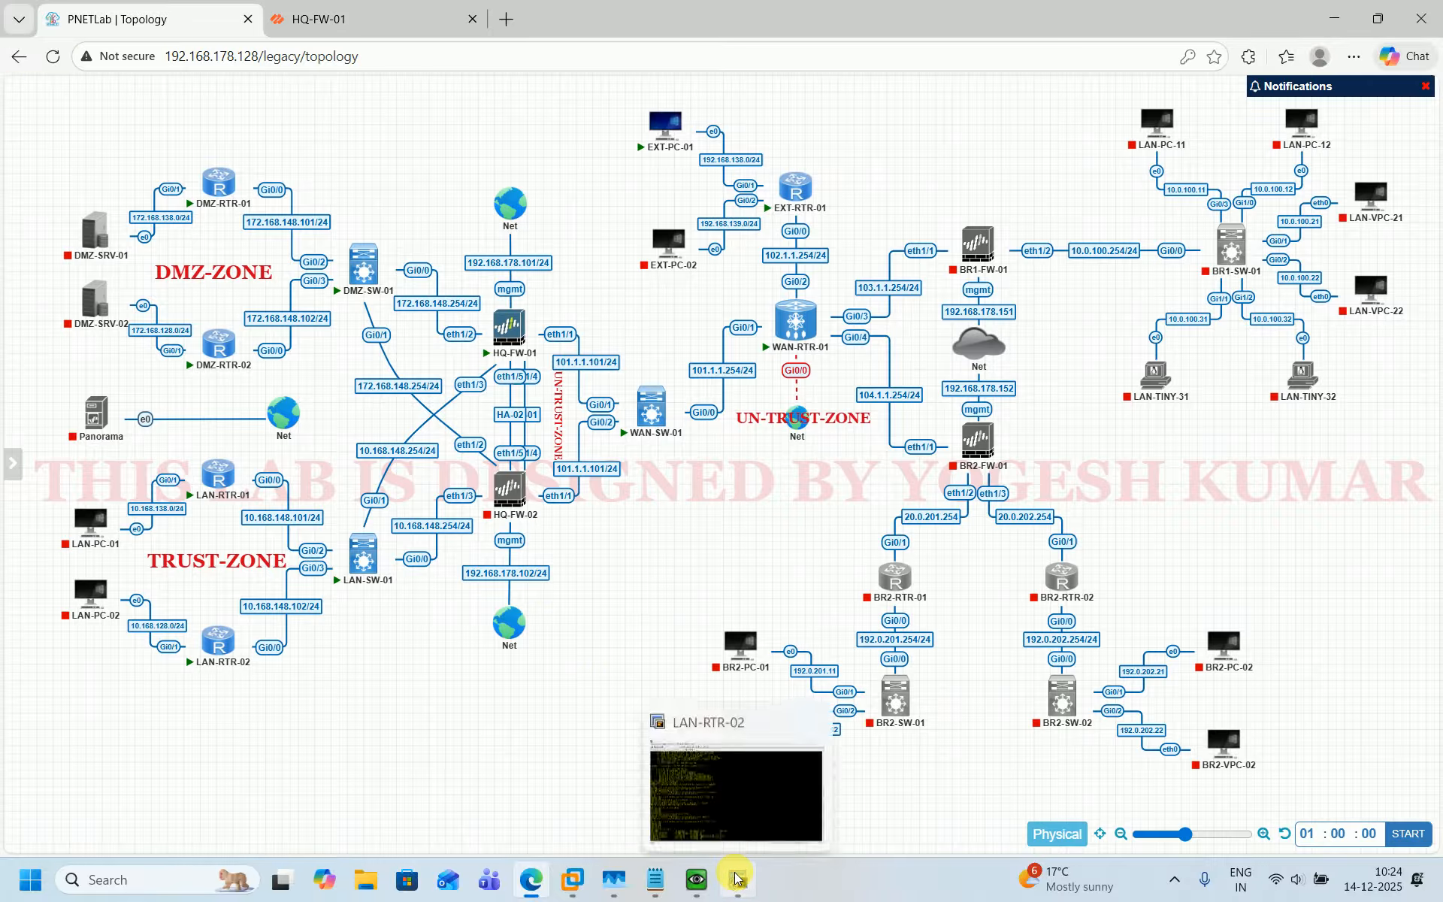
left_click(661, 669)
key("Return")
key("Return")
key("Return")
key("Return")
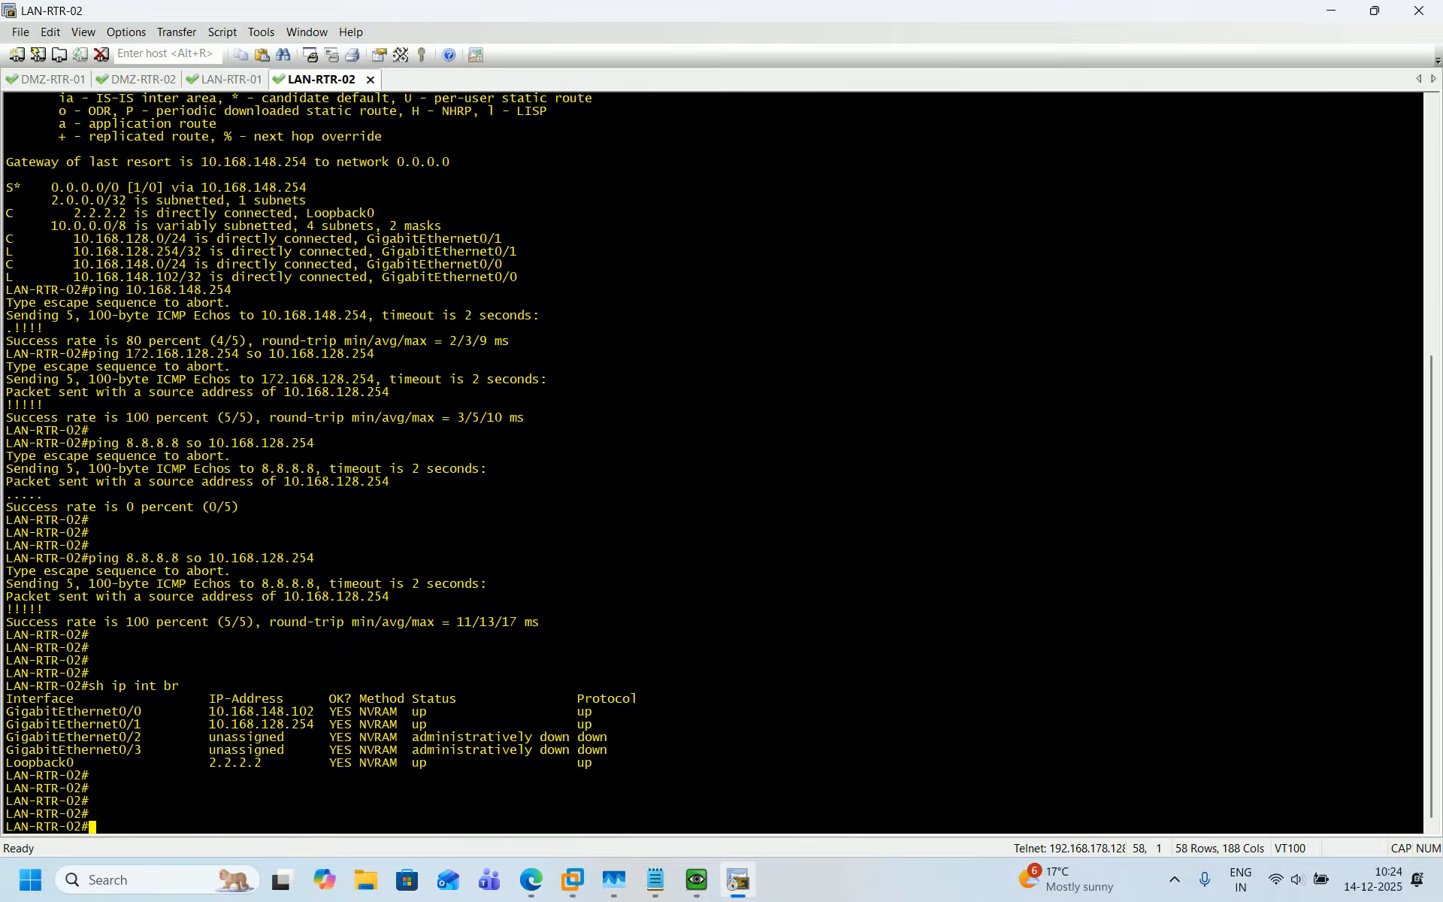
left_click(54, 79)
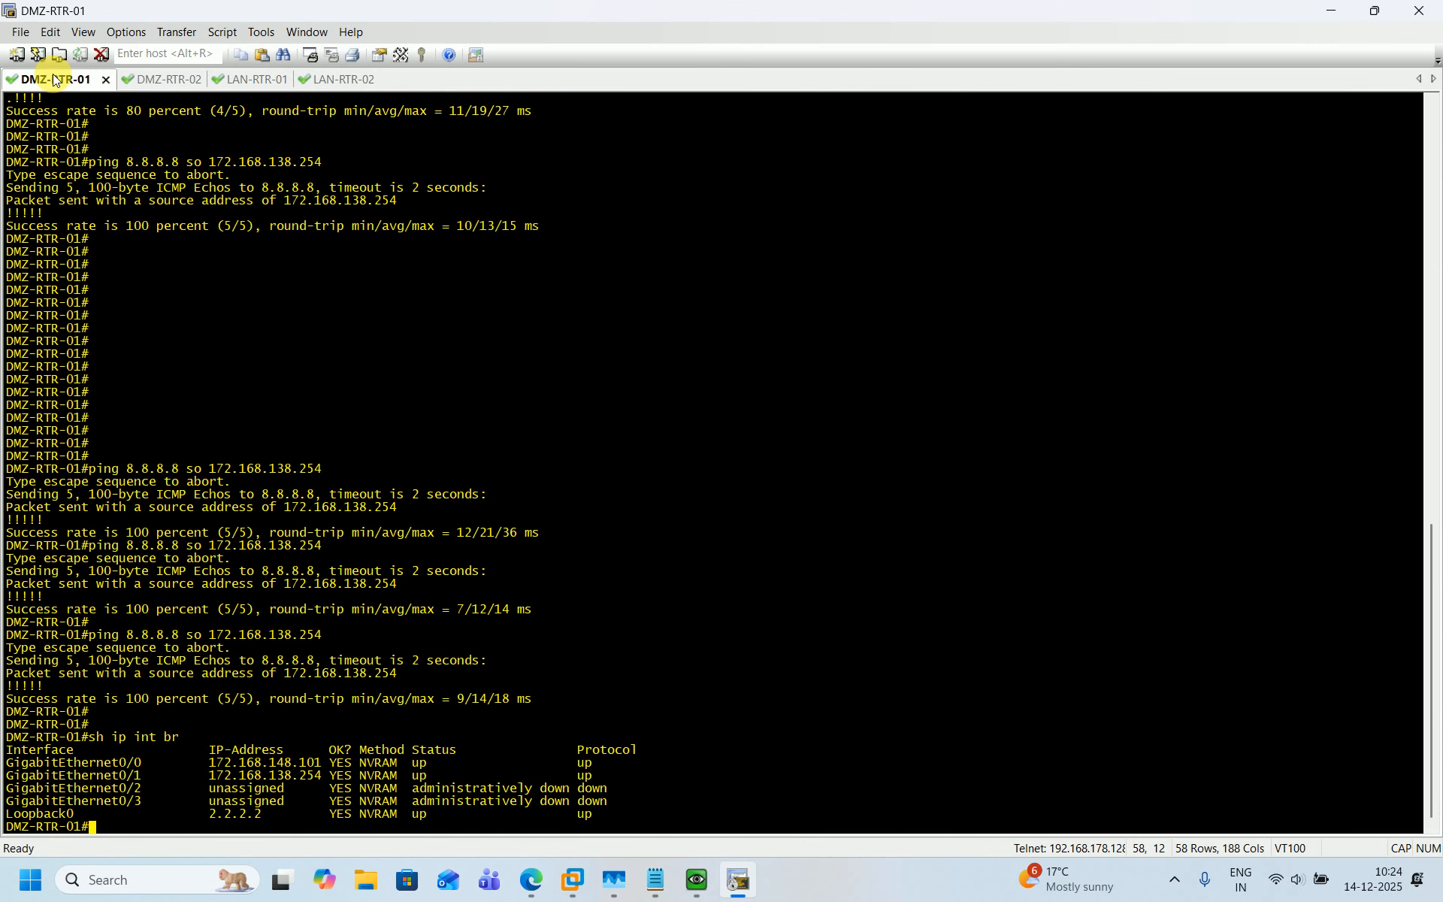
key("Return")
key("Return")
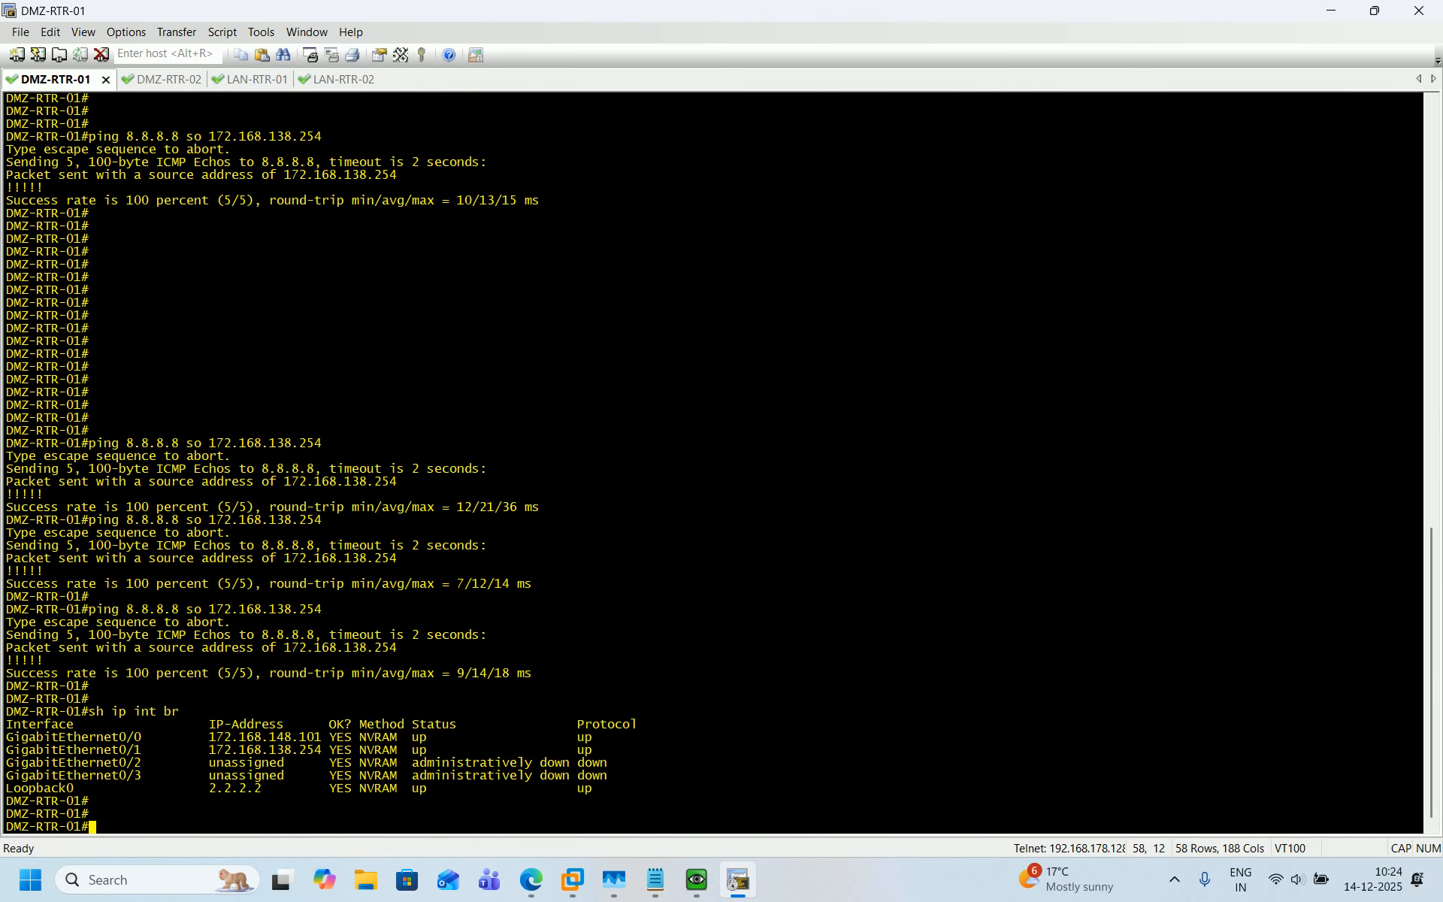
key("Up")
key("Up")
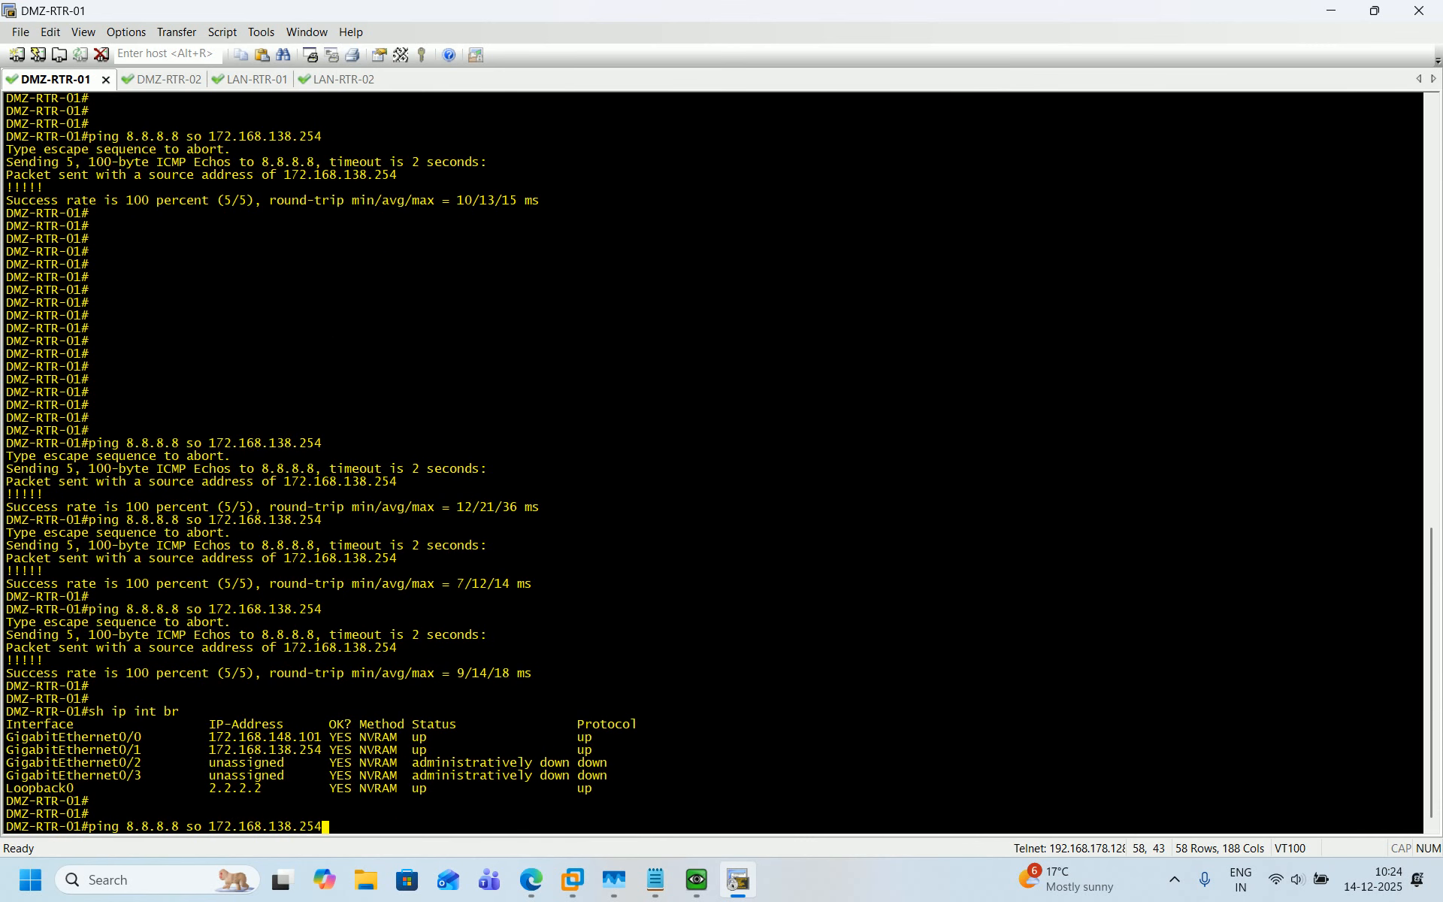
key("Return")
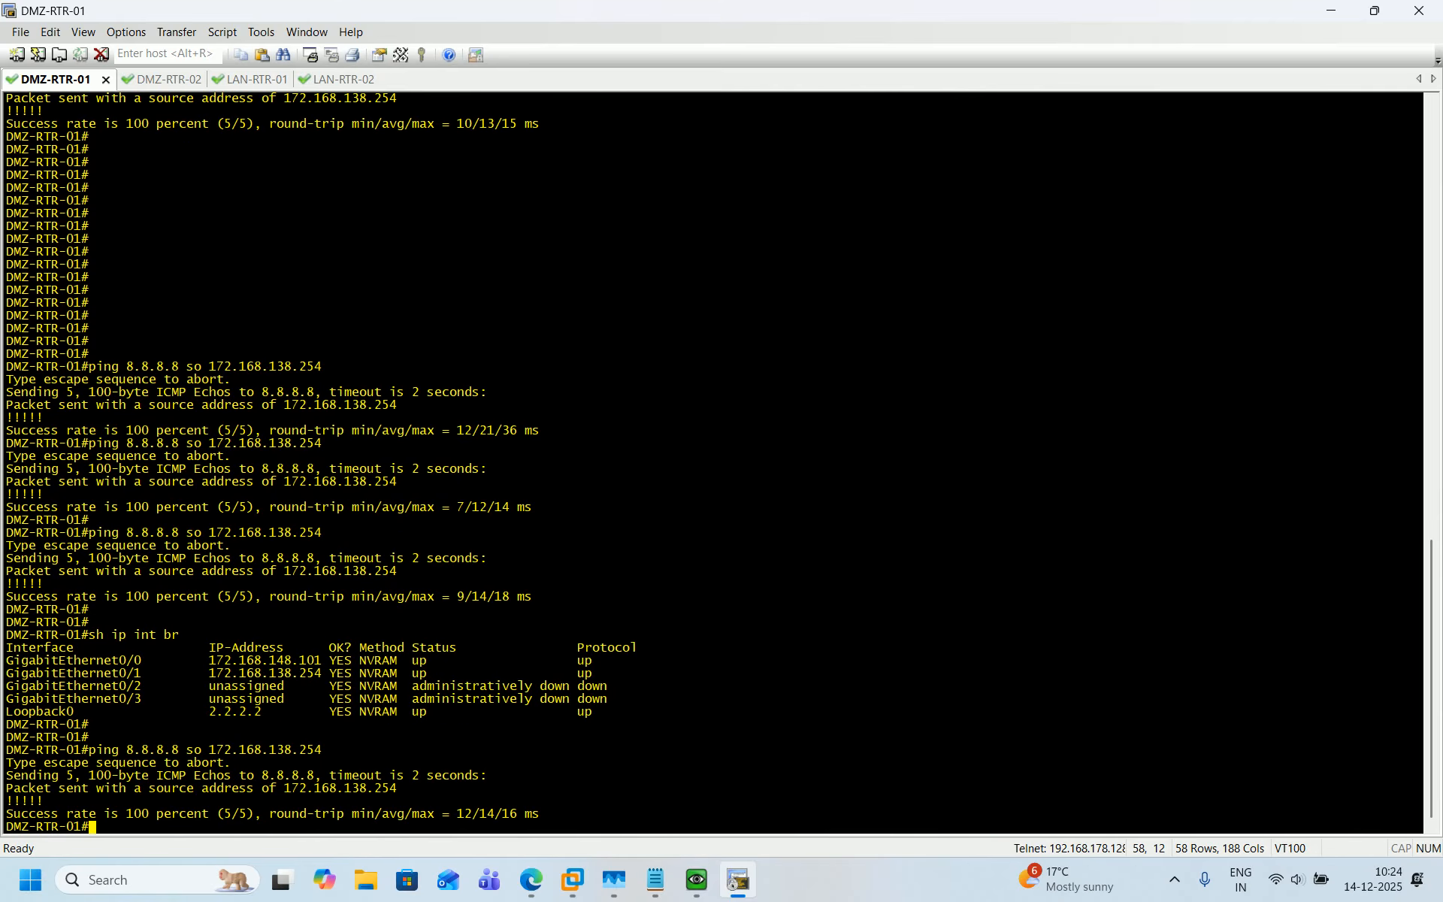
key("Return")
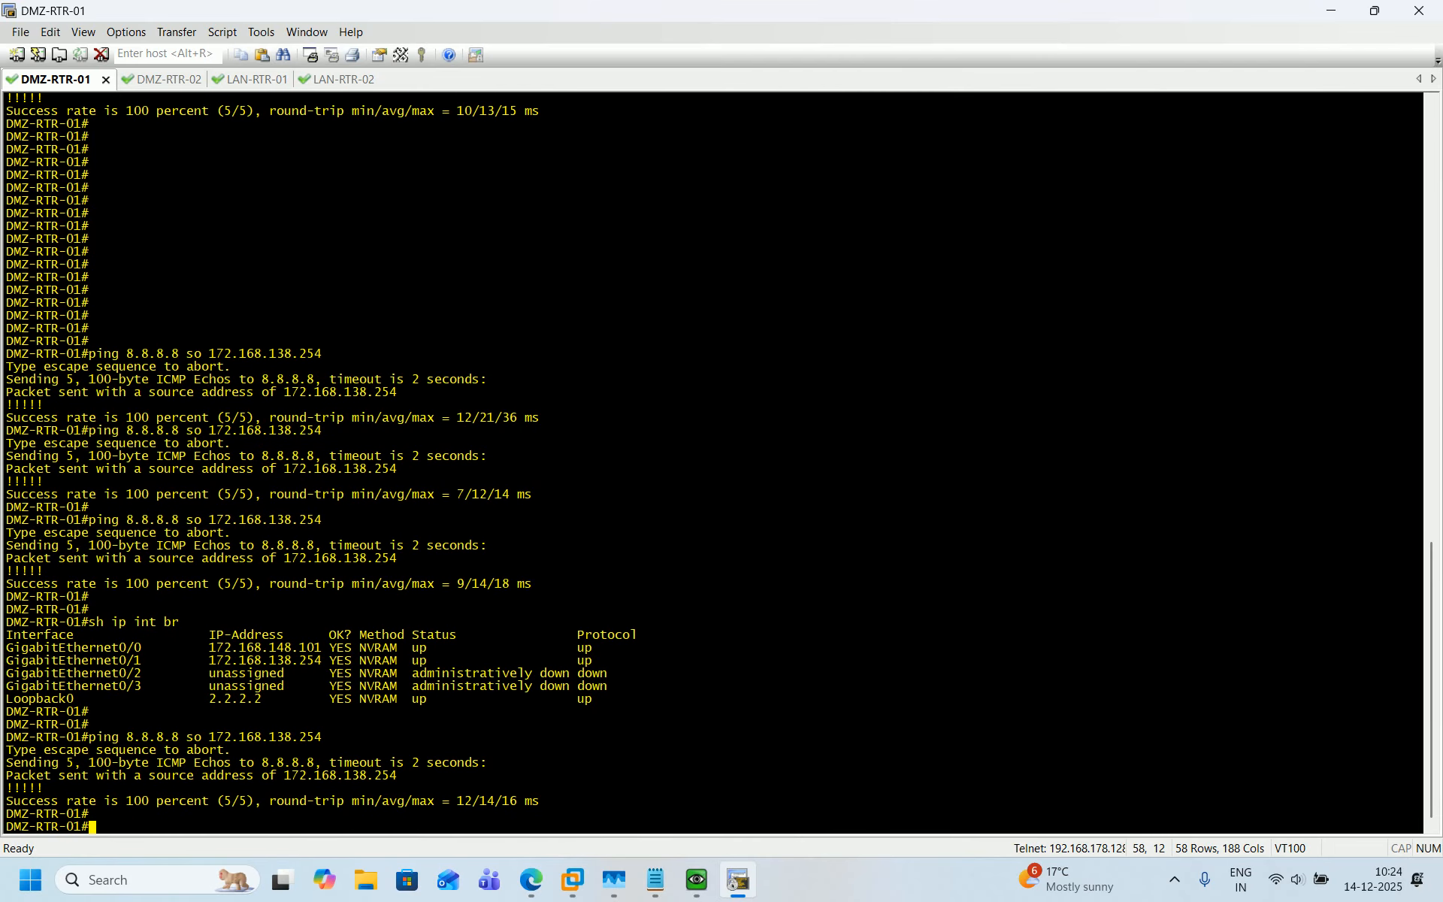
Repeat the sourced ping to 8.8.8.8 from 172.168.138.254 on DMZ-RTR-01 once more.
key("Up")
key("Return")
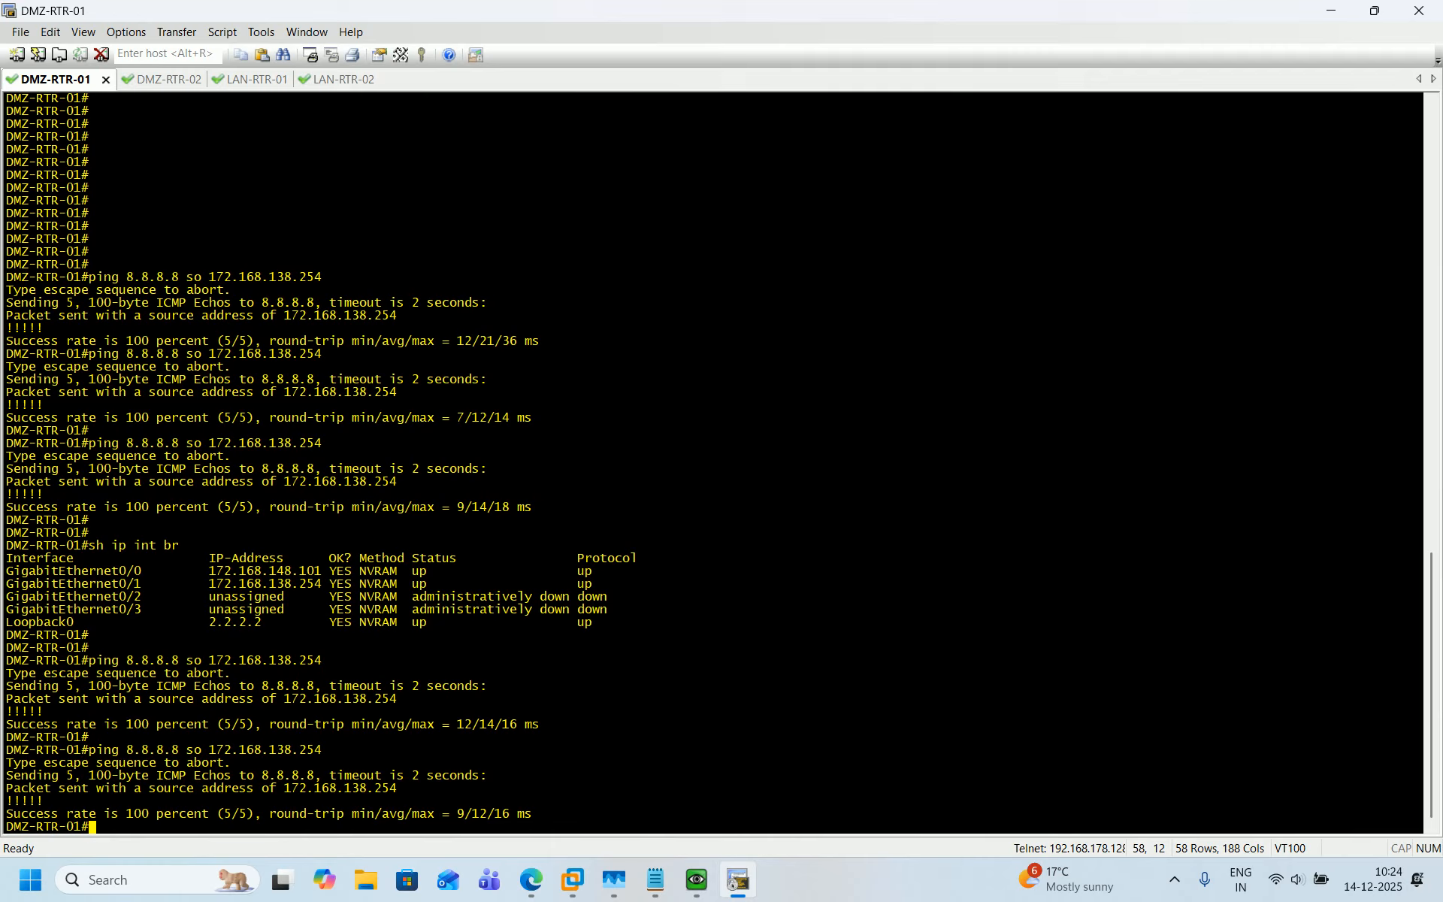
Switch to the DMZ-RTR-02 session and rerun its ping to 8.8.8.8 sourced from 172.168.128.254.
left_click(154, 83)
key("Return")
key("Return")
key("Return")
key("Return")
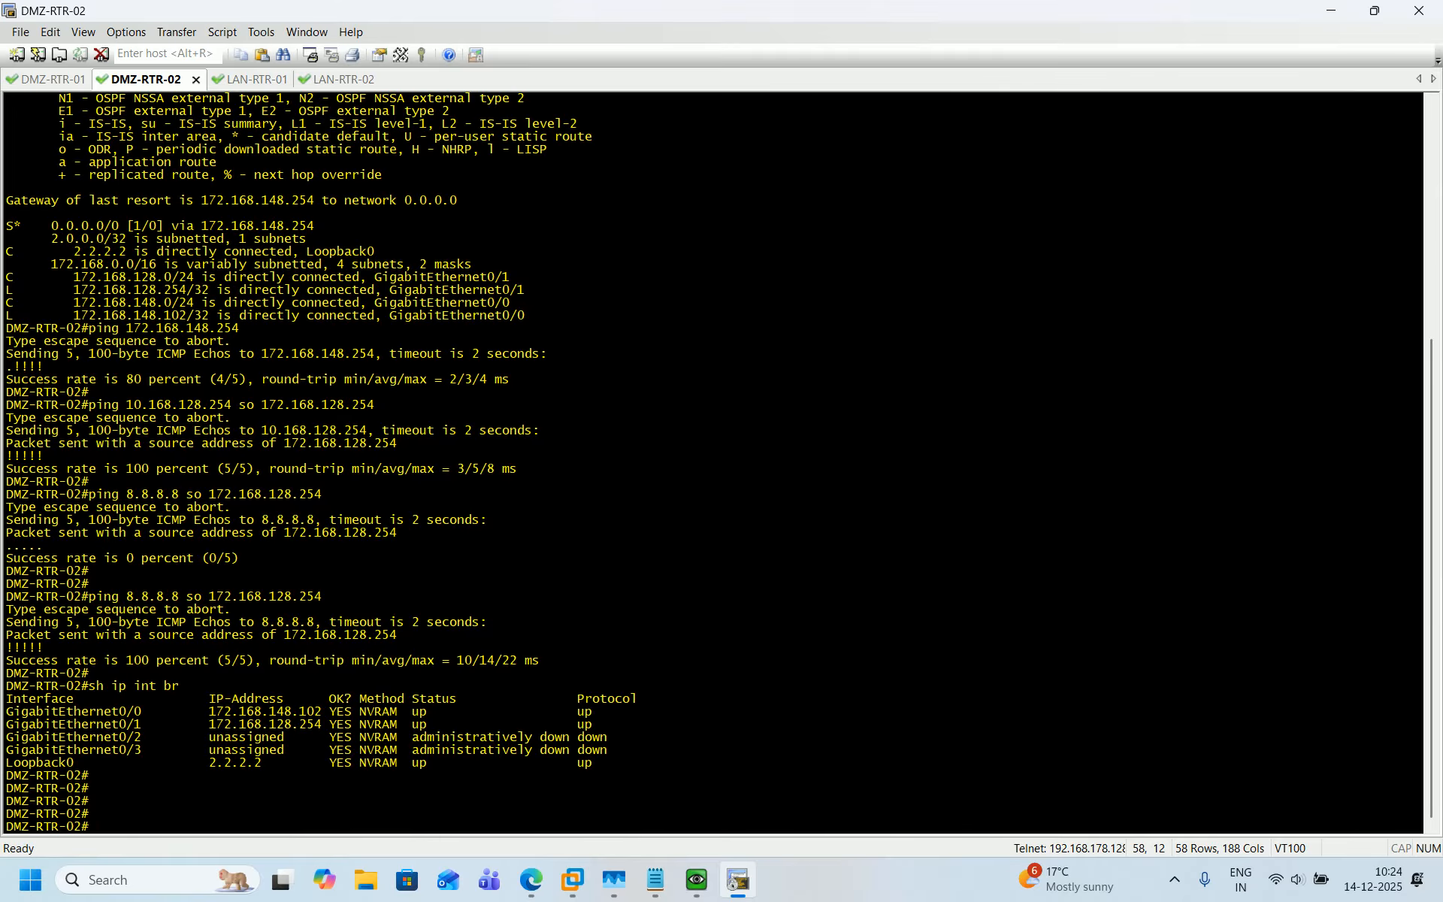
key("Up")
key("Up")
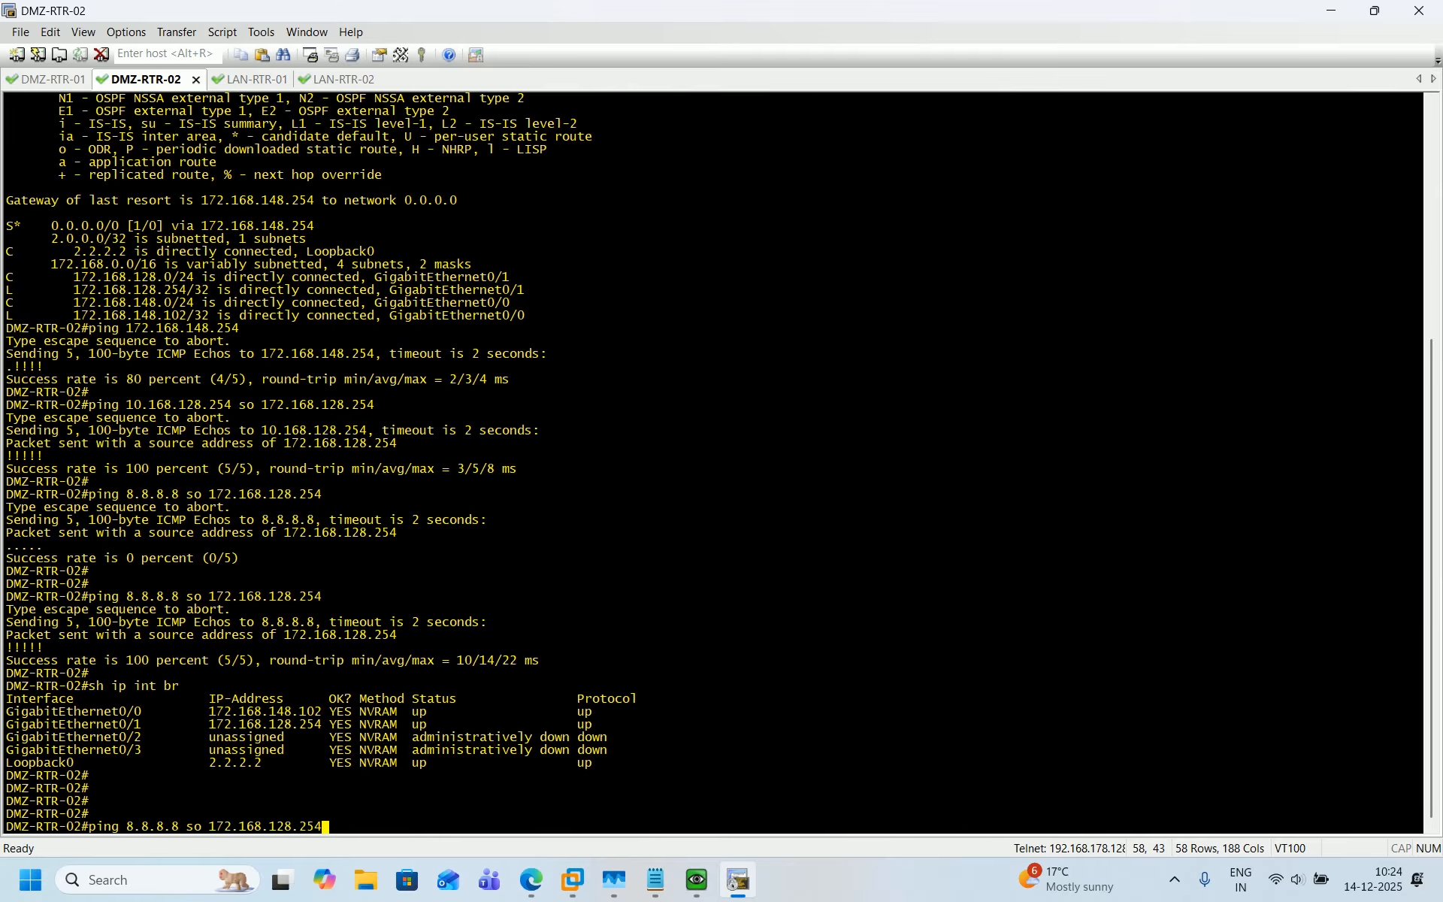
key("Return")
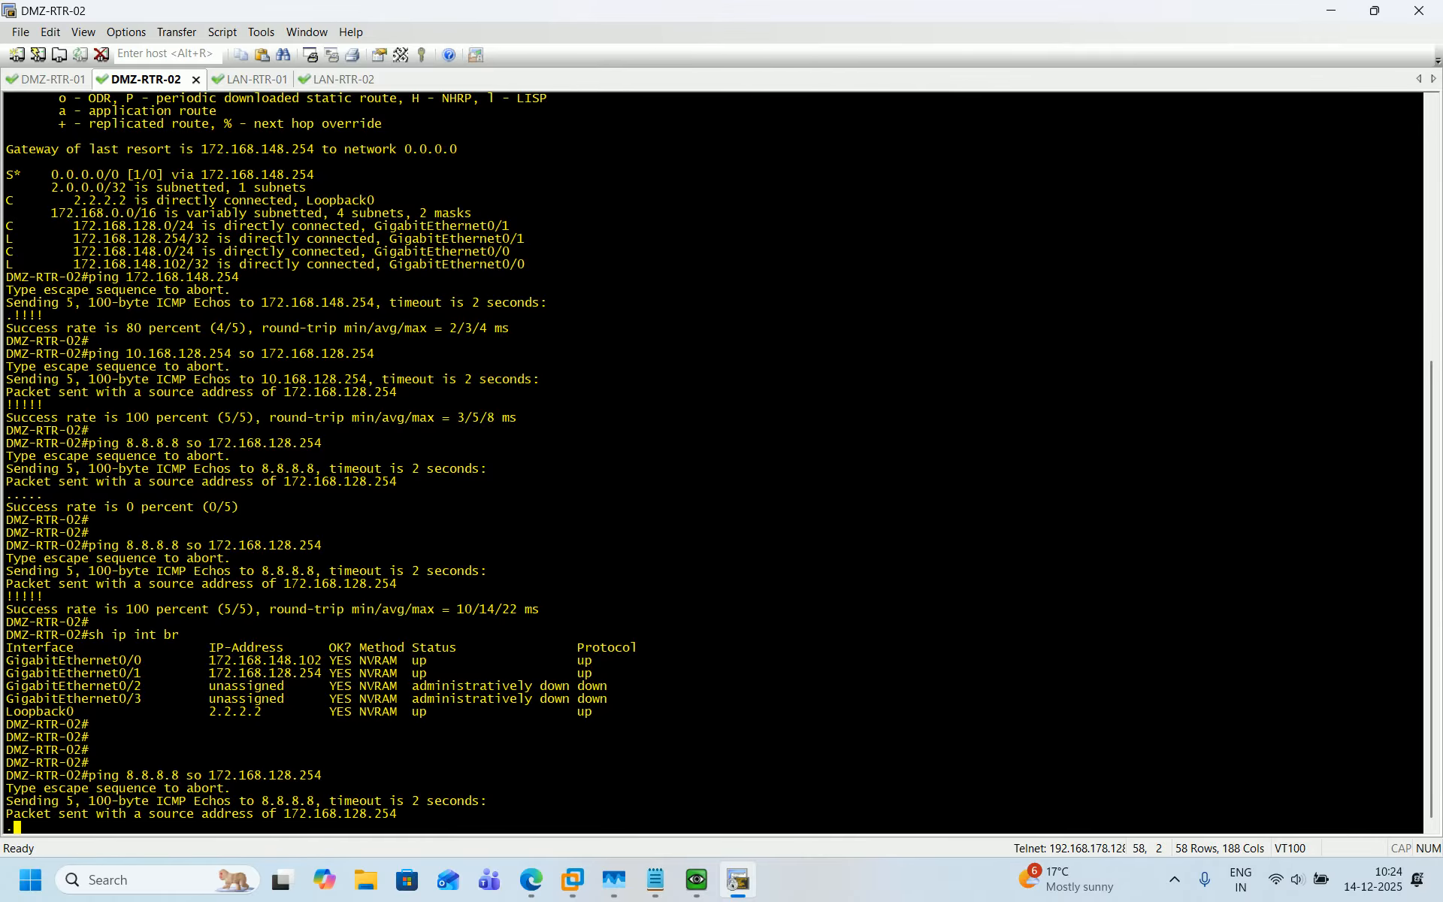
left_click(43, 81)
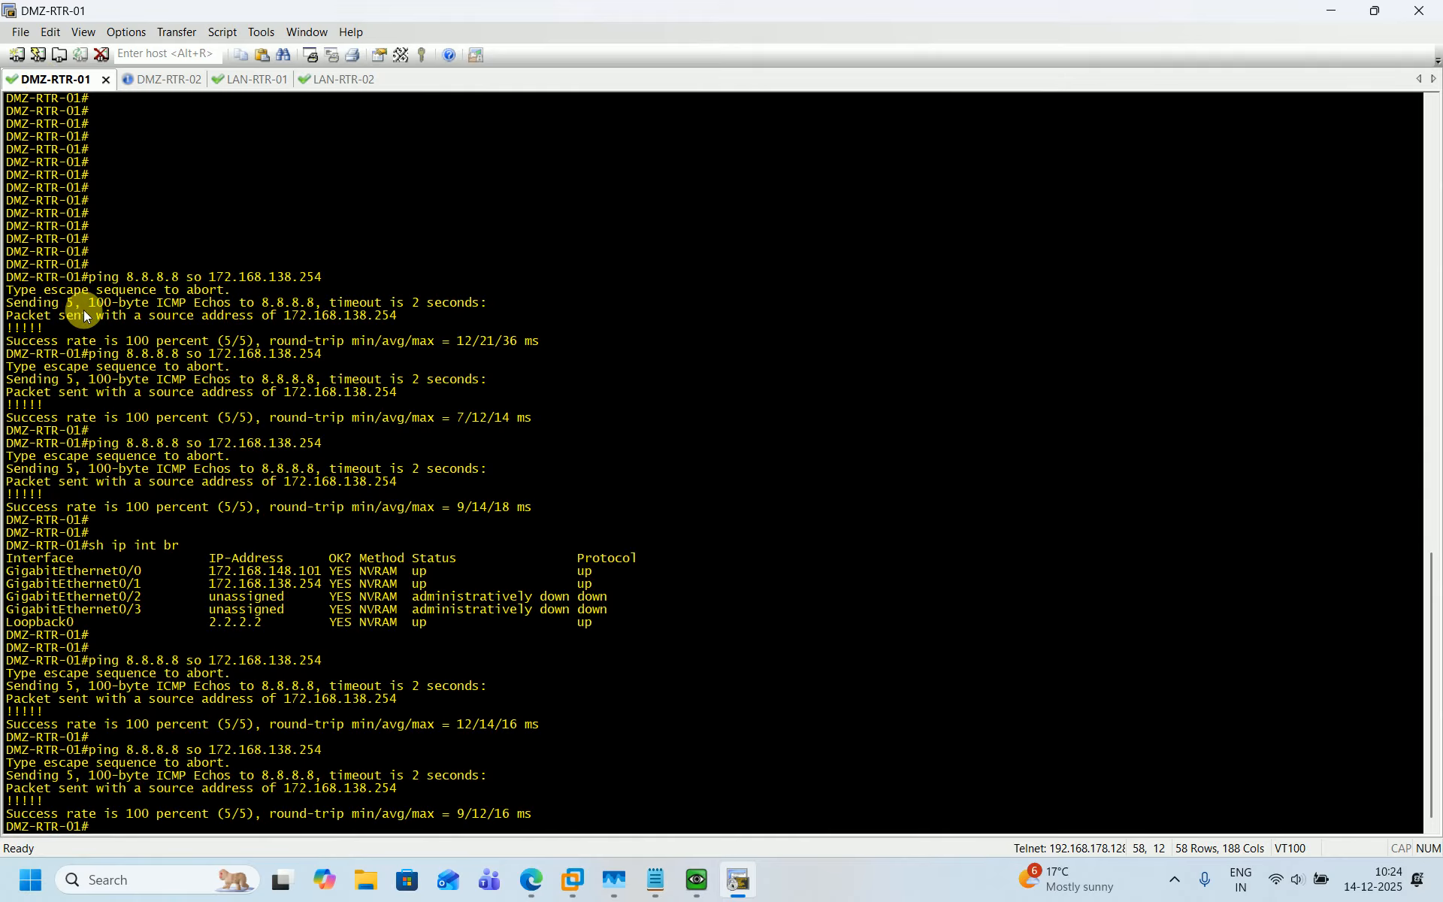
left_click(161, 88)
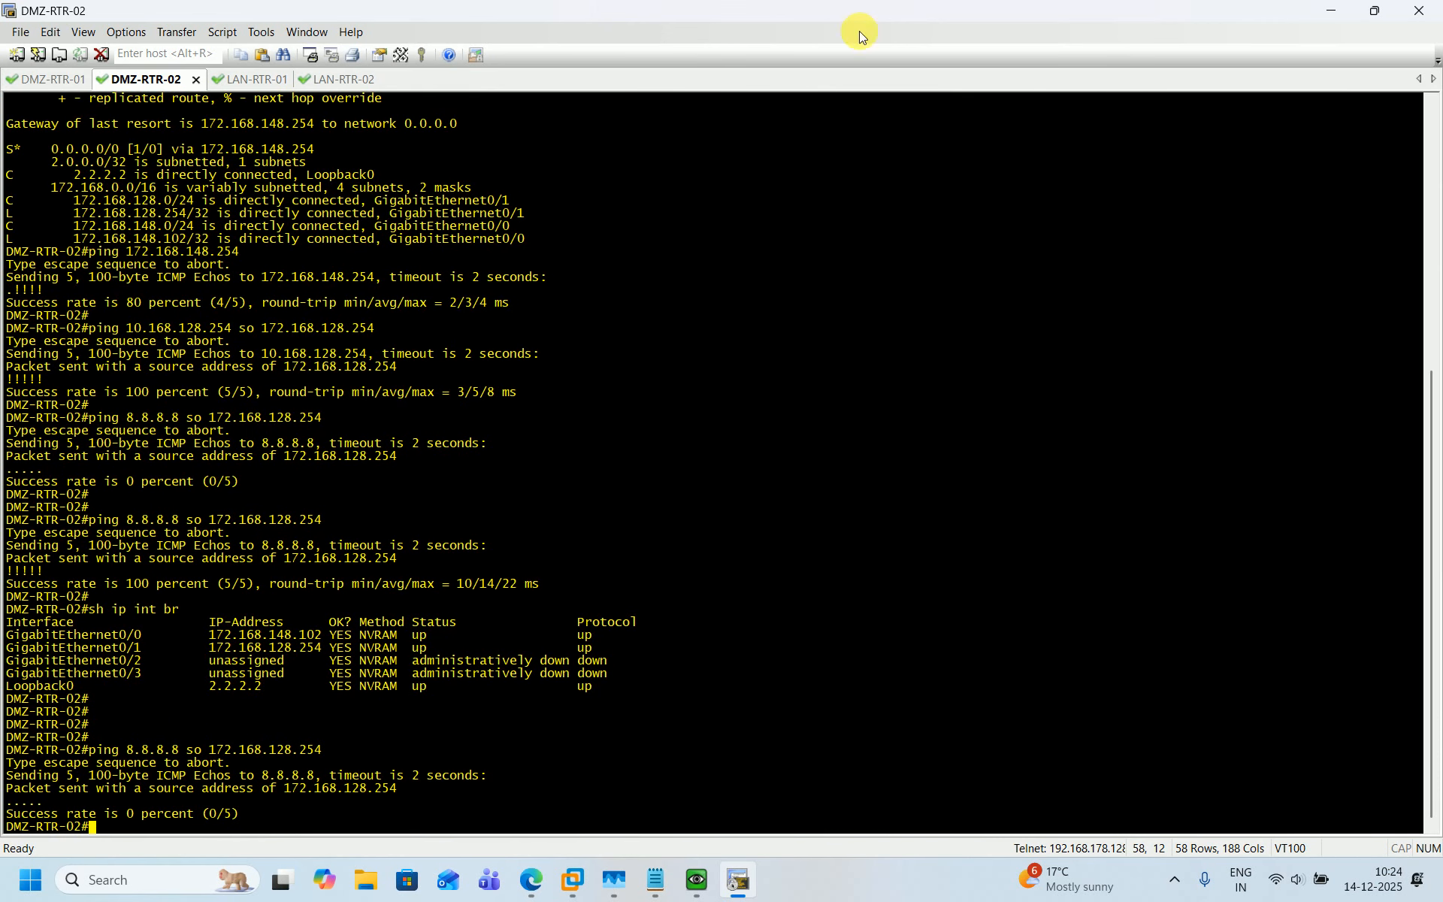
Open the EXT-RTR-01 console from the lab topology.
left_click(1336, 13)
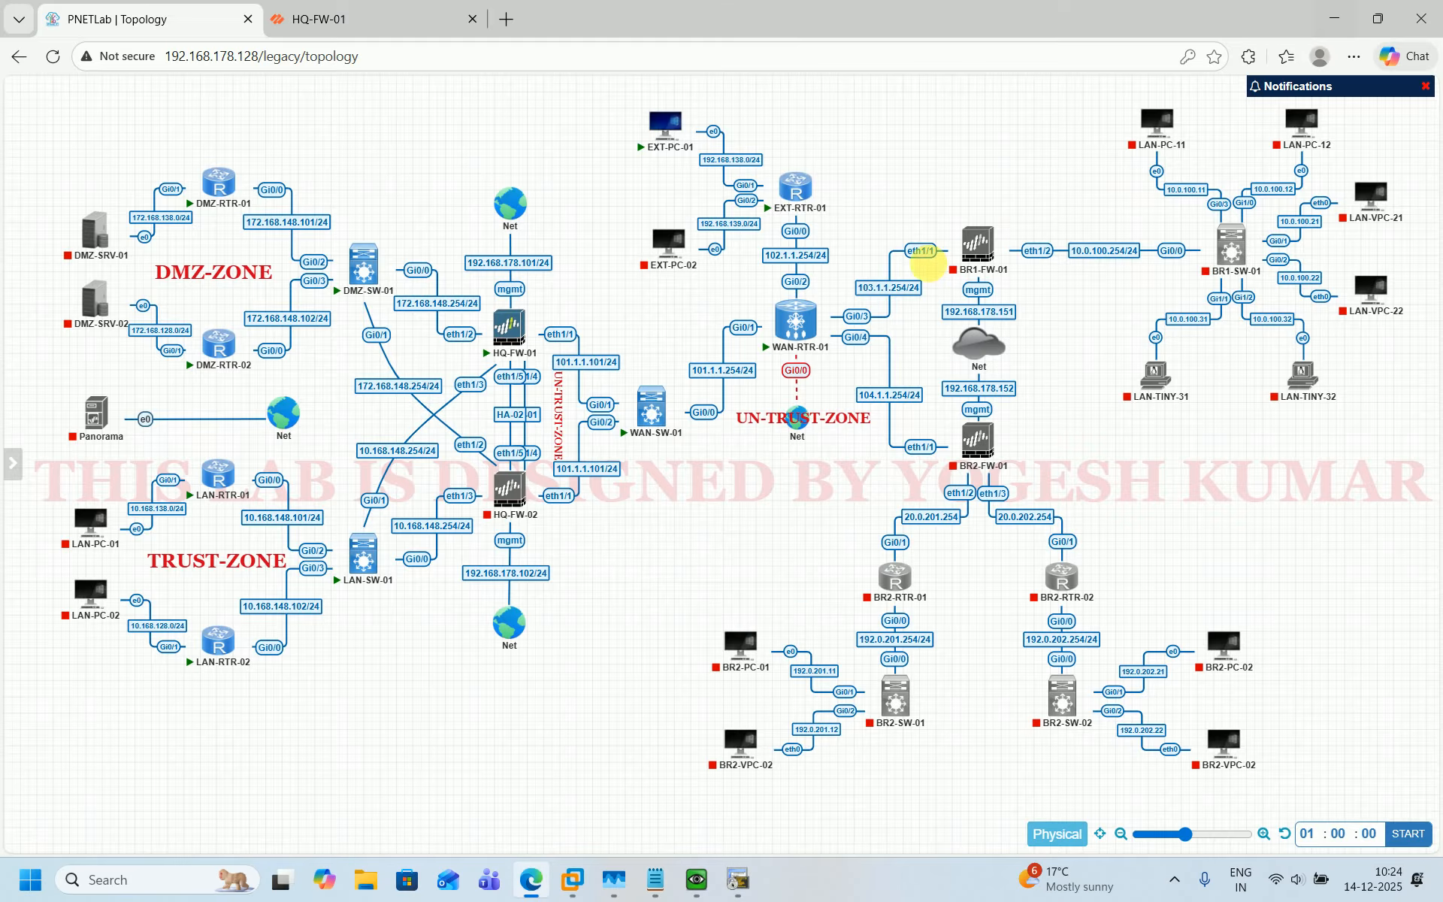
left_click(803, 199)
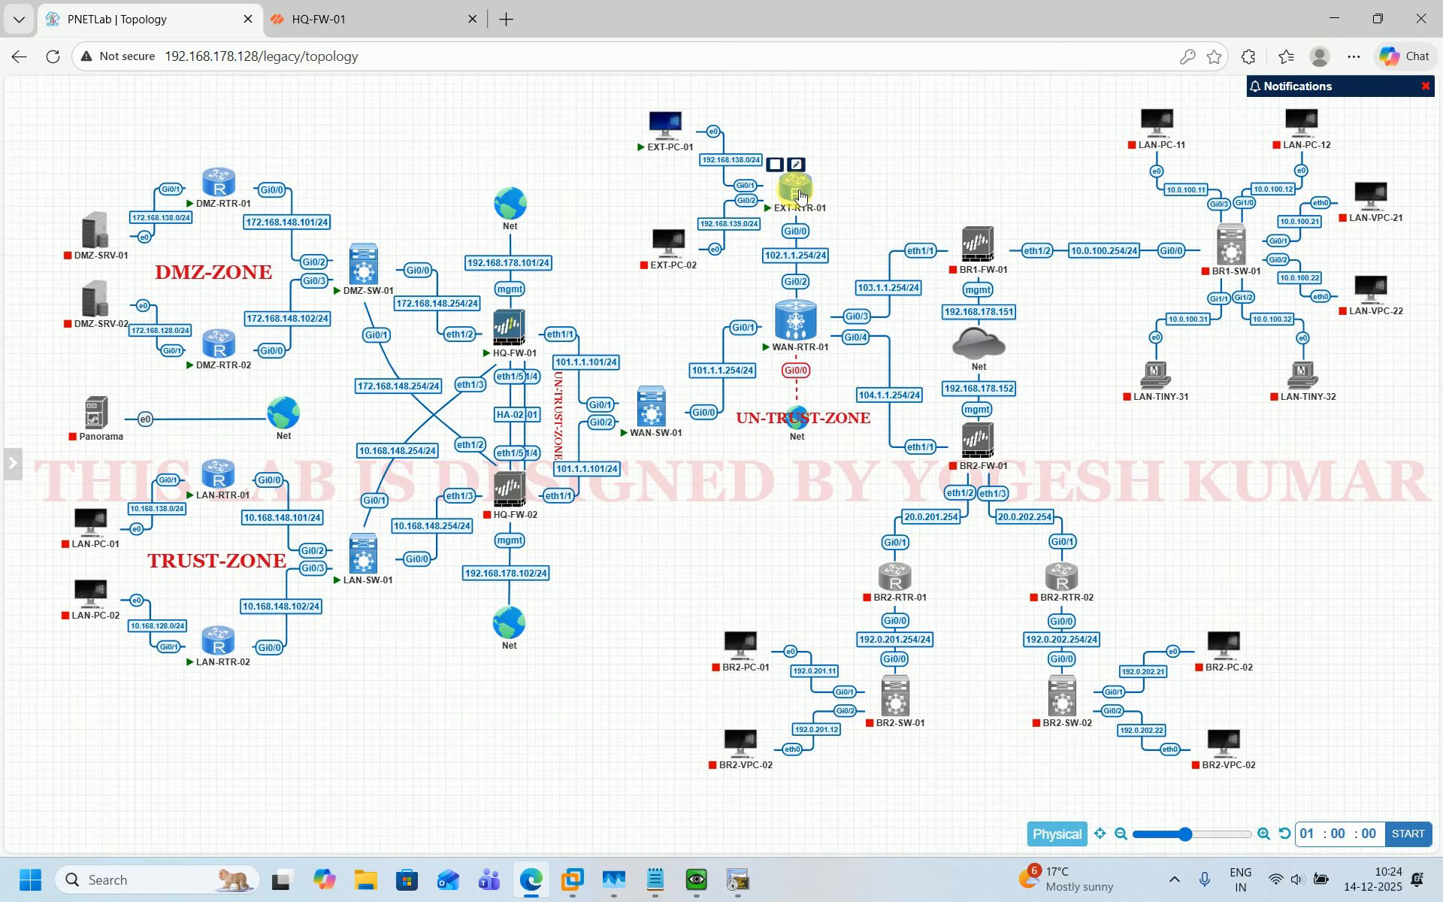
left_click(822, 218)
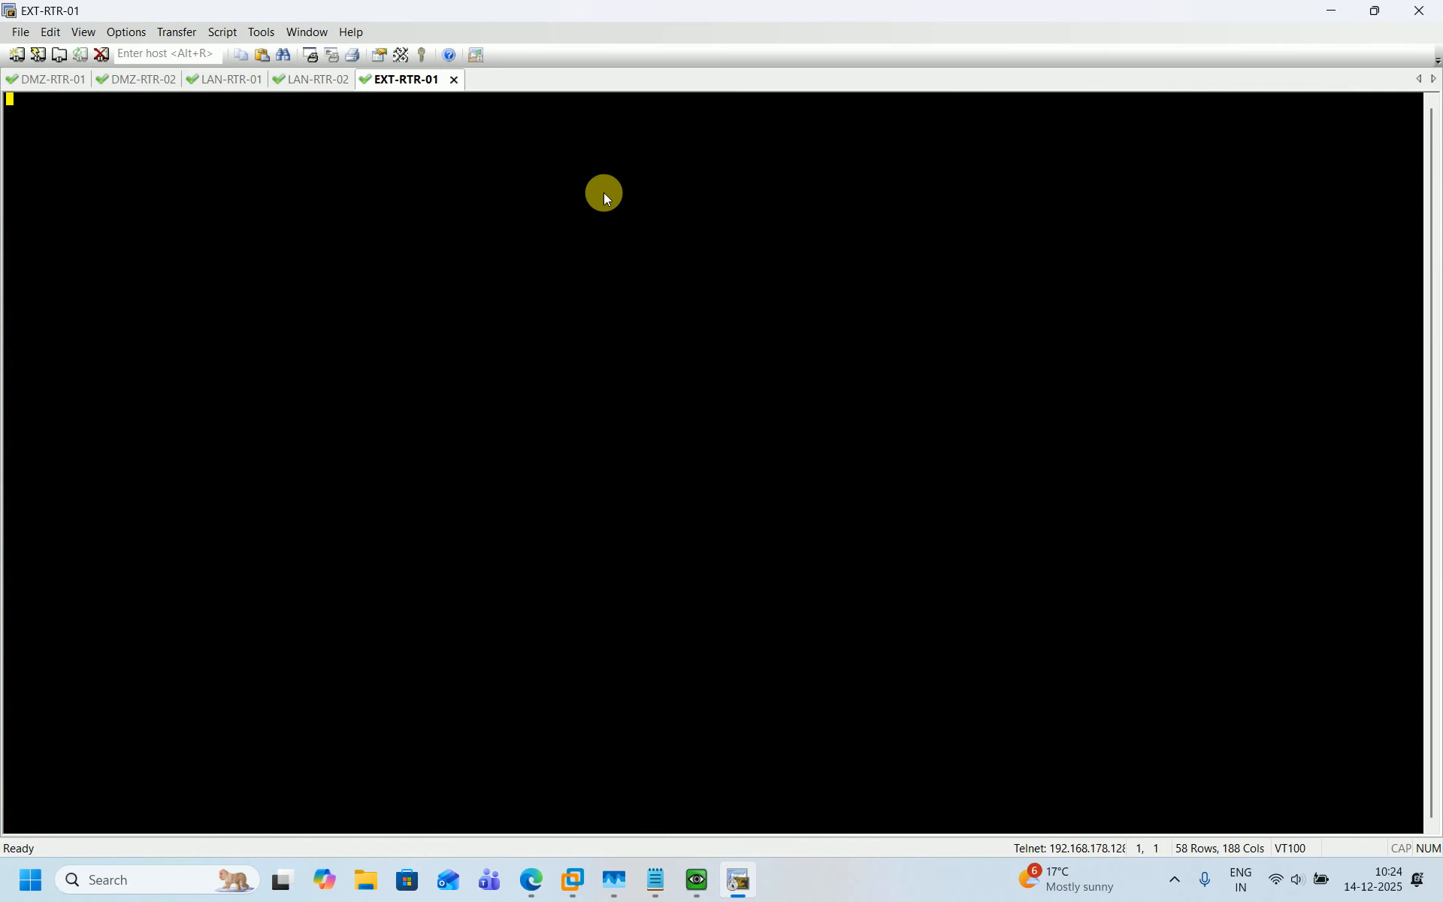
Display EXT-RTR-01's brief interface status with sh ip int br.
key("Return")
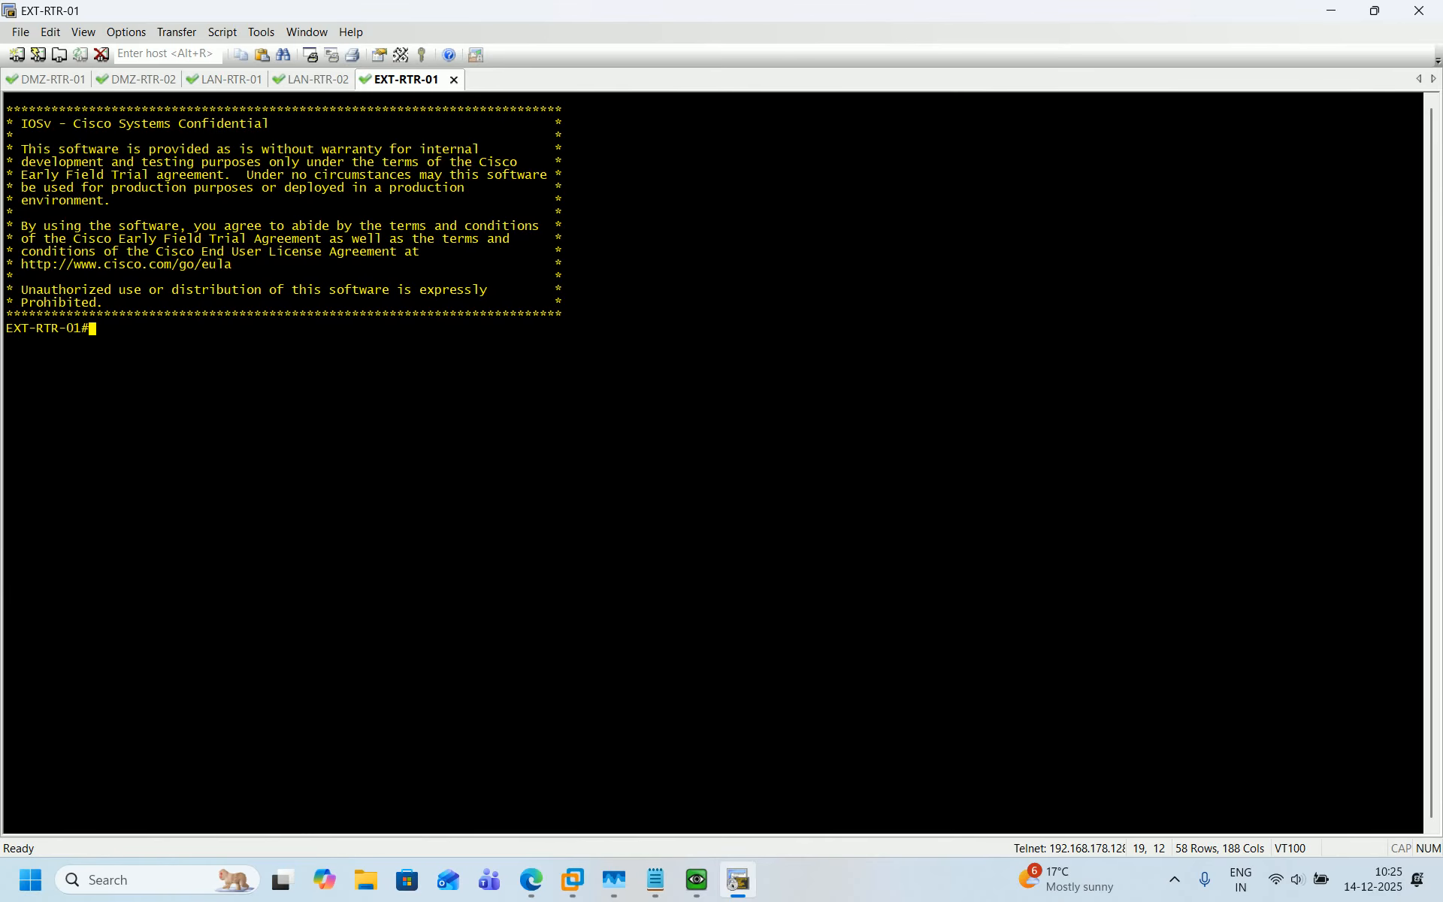
key("Return")
type("sh ip int br")
key("Return")
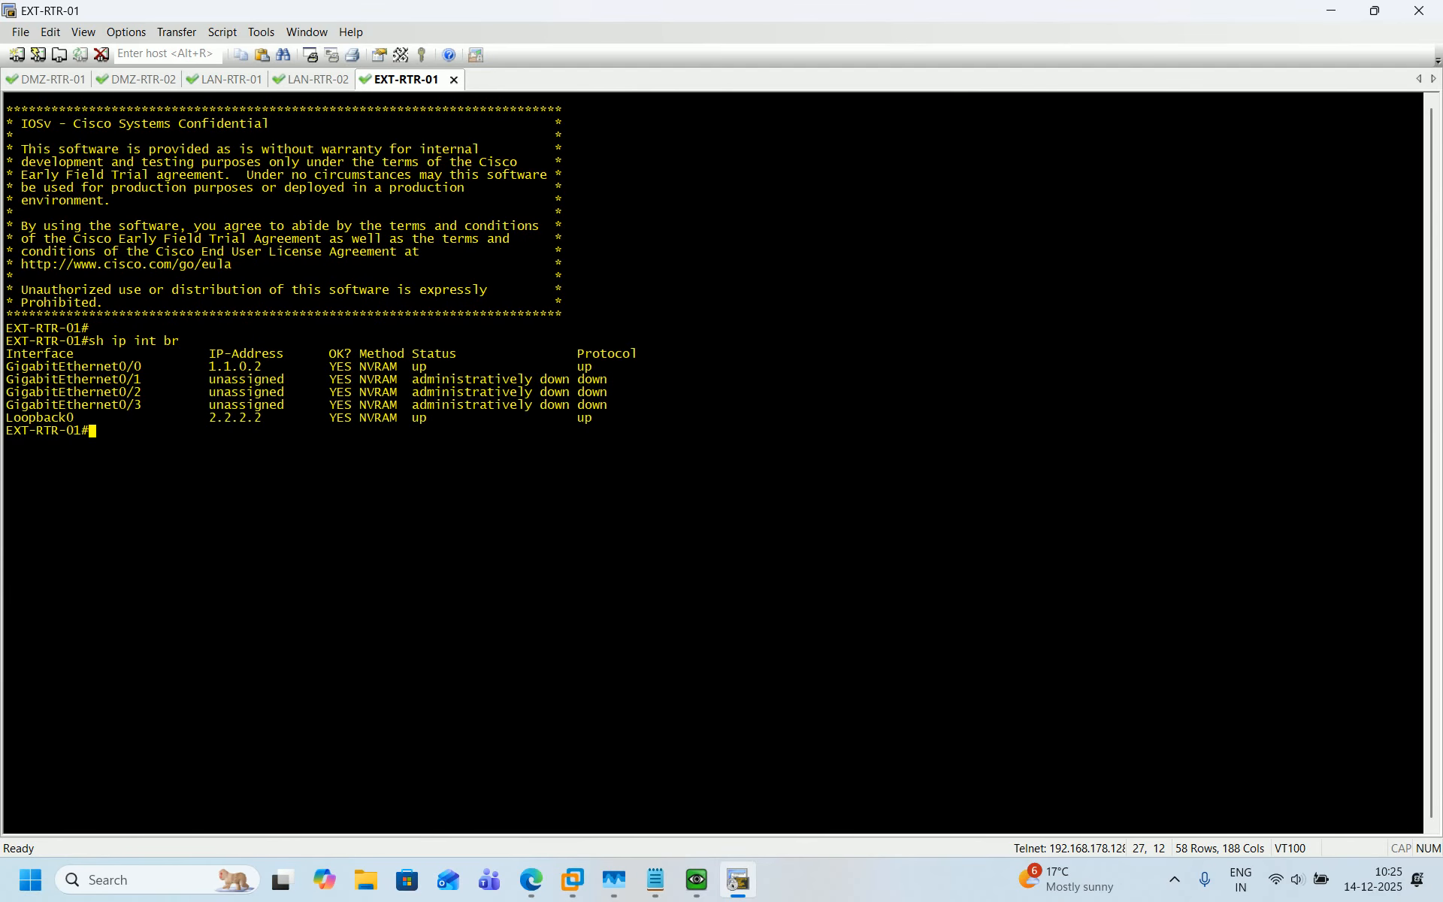
Enter configuration mode, select GigabitEthernet0/0 and mark it as the NAT outside interface.
left_click(1376, 12)
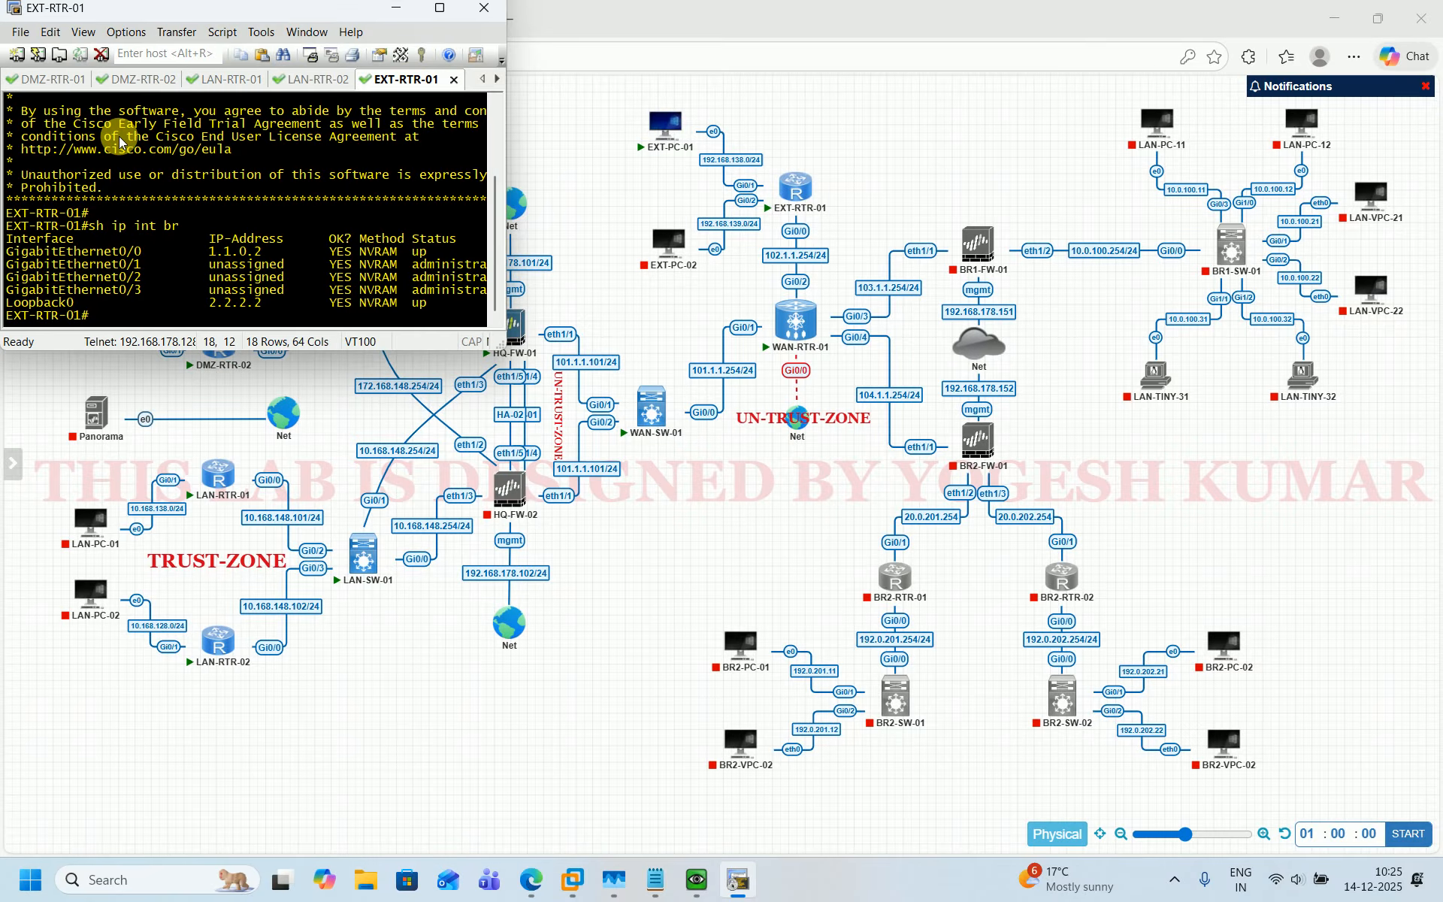
type("conf t")
key("Return")
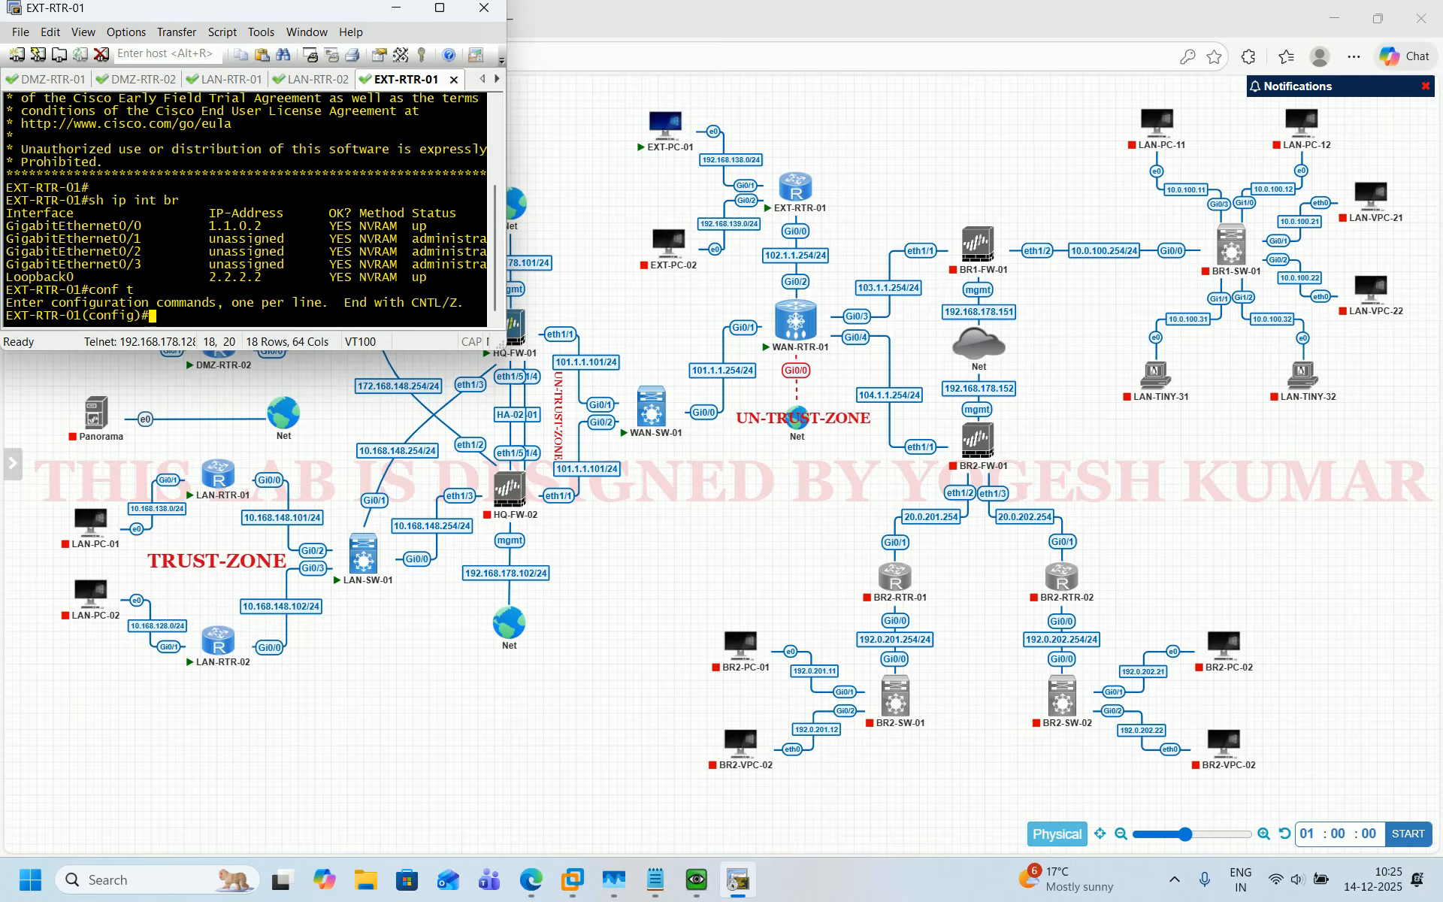
type("int")
left_click_drag(8, 225, 140, 226)
right_click(250, 251)
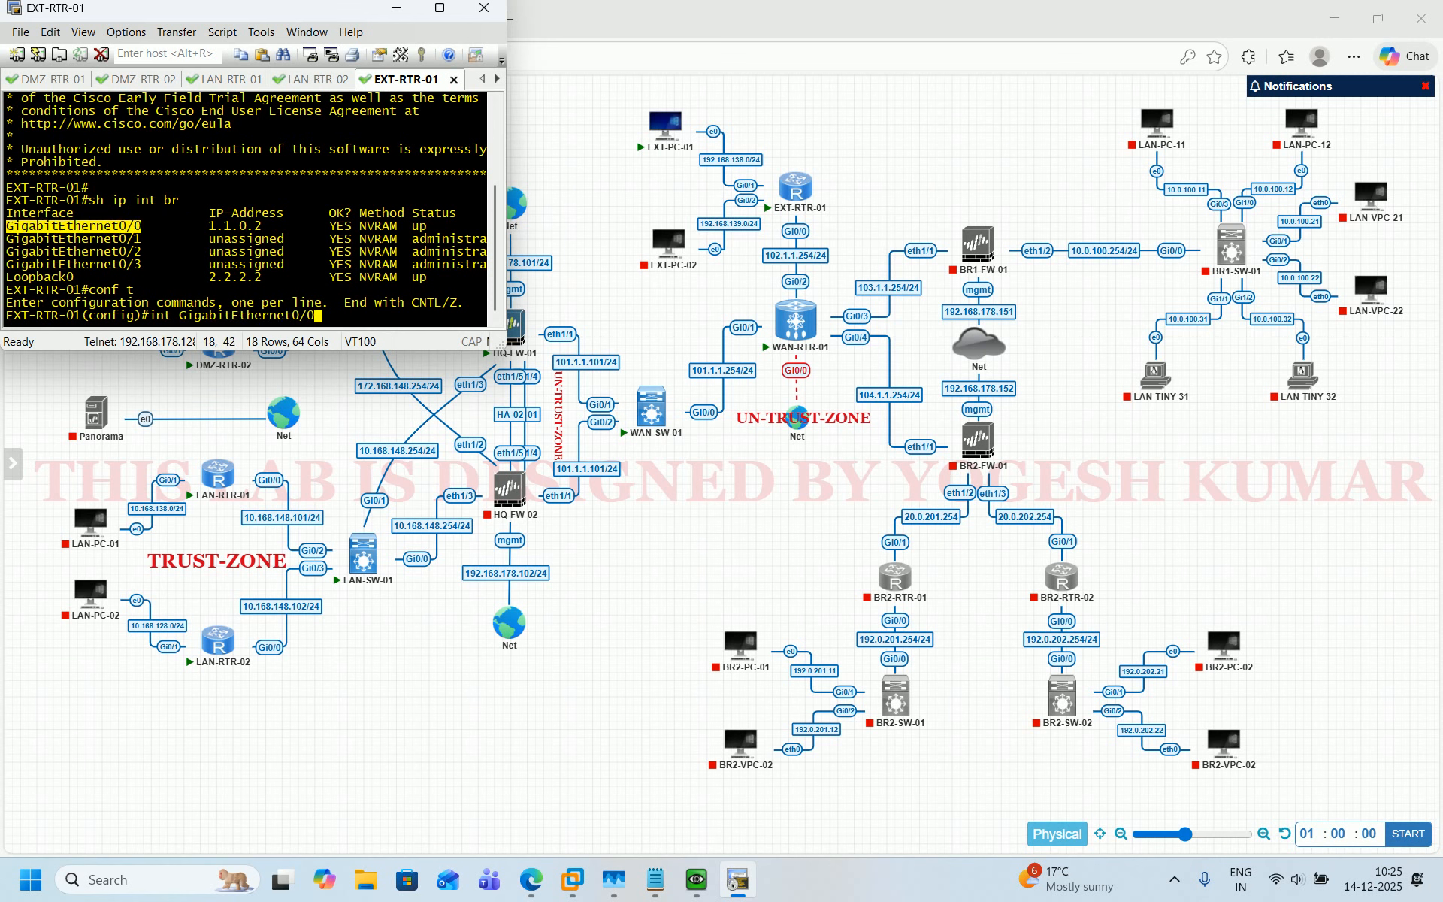
key("Return")
type("ip add")
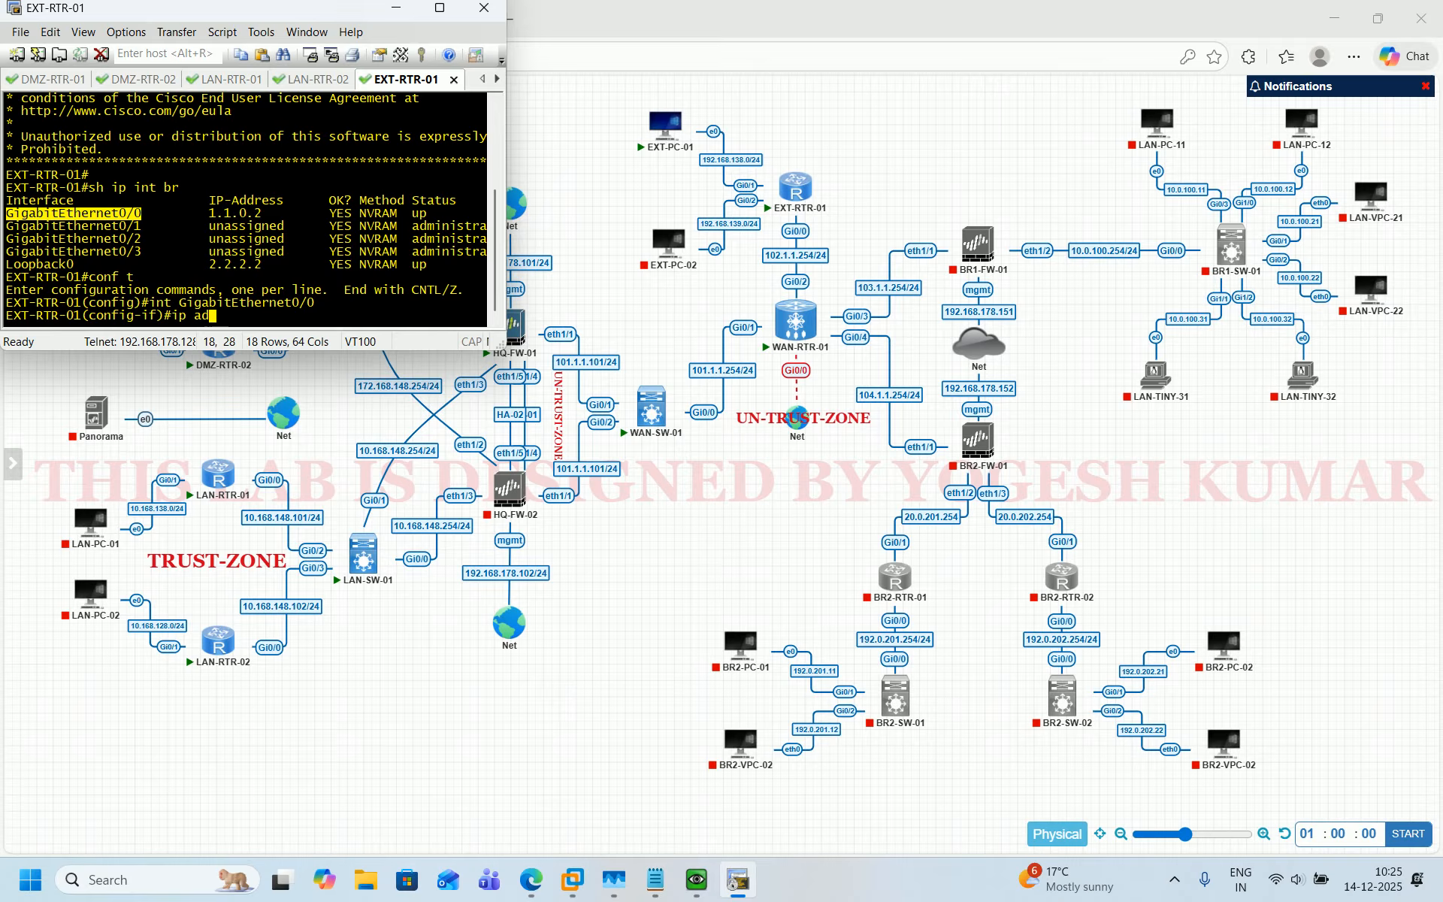
key("BackSpace")
key("BackSpace")
key("BackSpace")
type("nat out")
key("Tab")
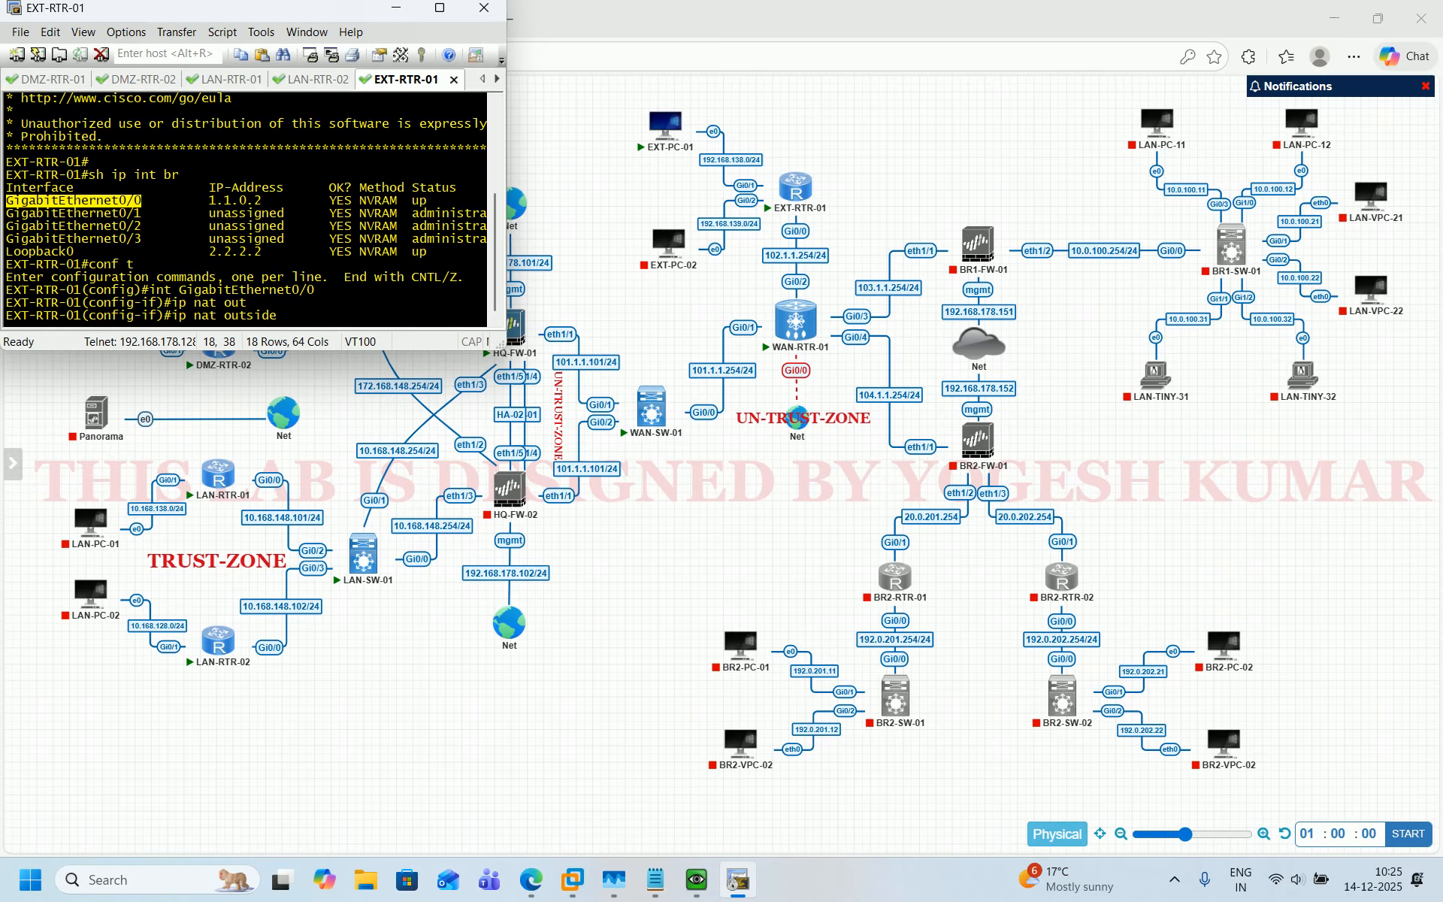
key("Return")
Assign 102.1.1.102 255.255.255.0 to GigabitEthernet0/0, enable the interface and exit it.
type("ip")
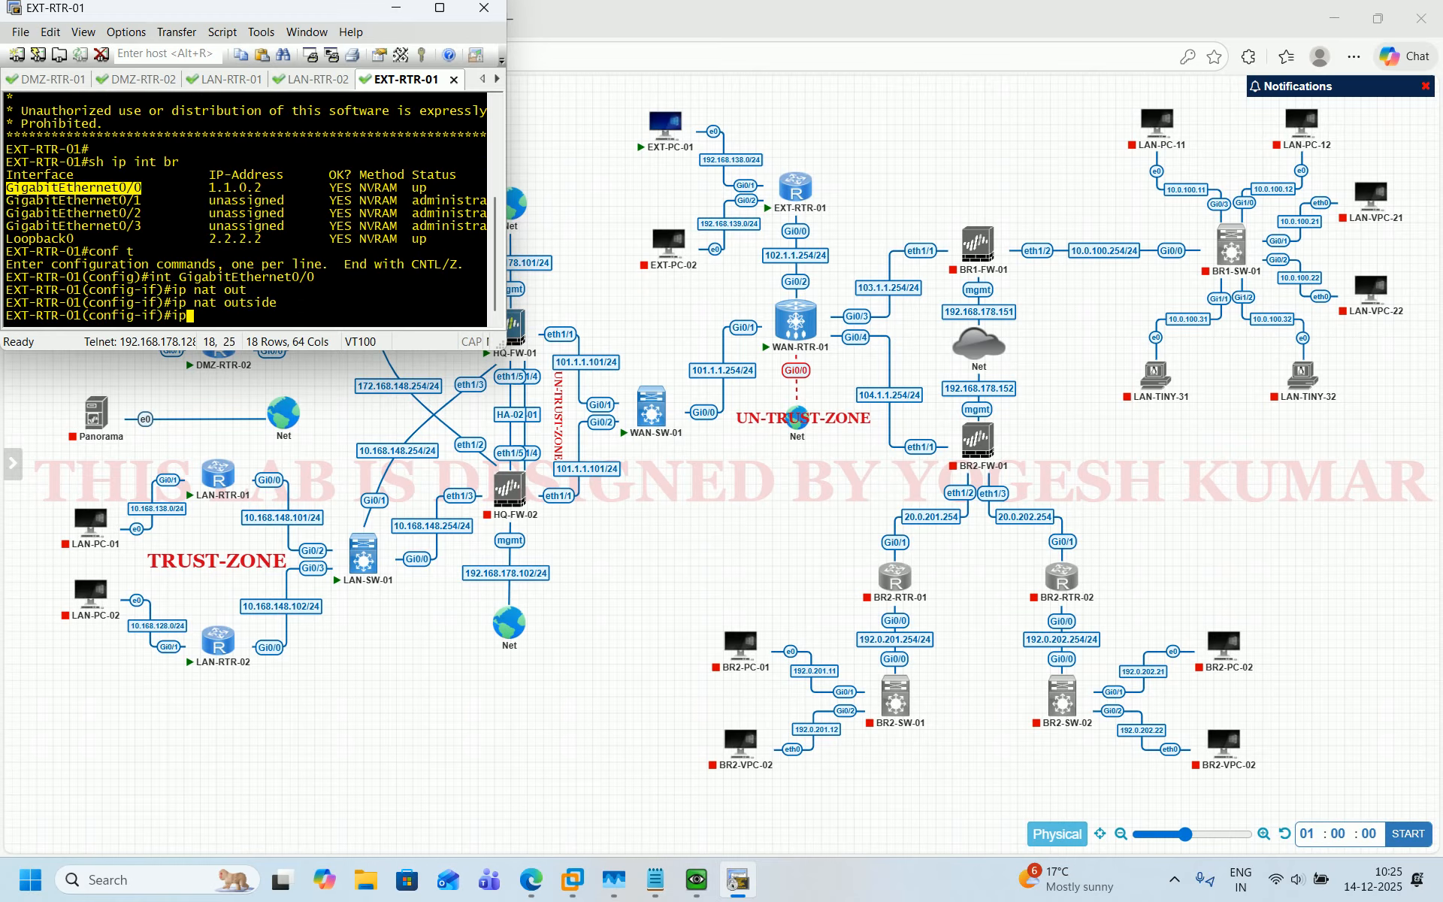
type(" add")
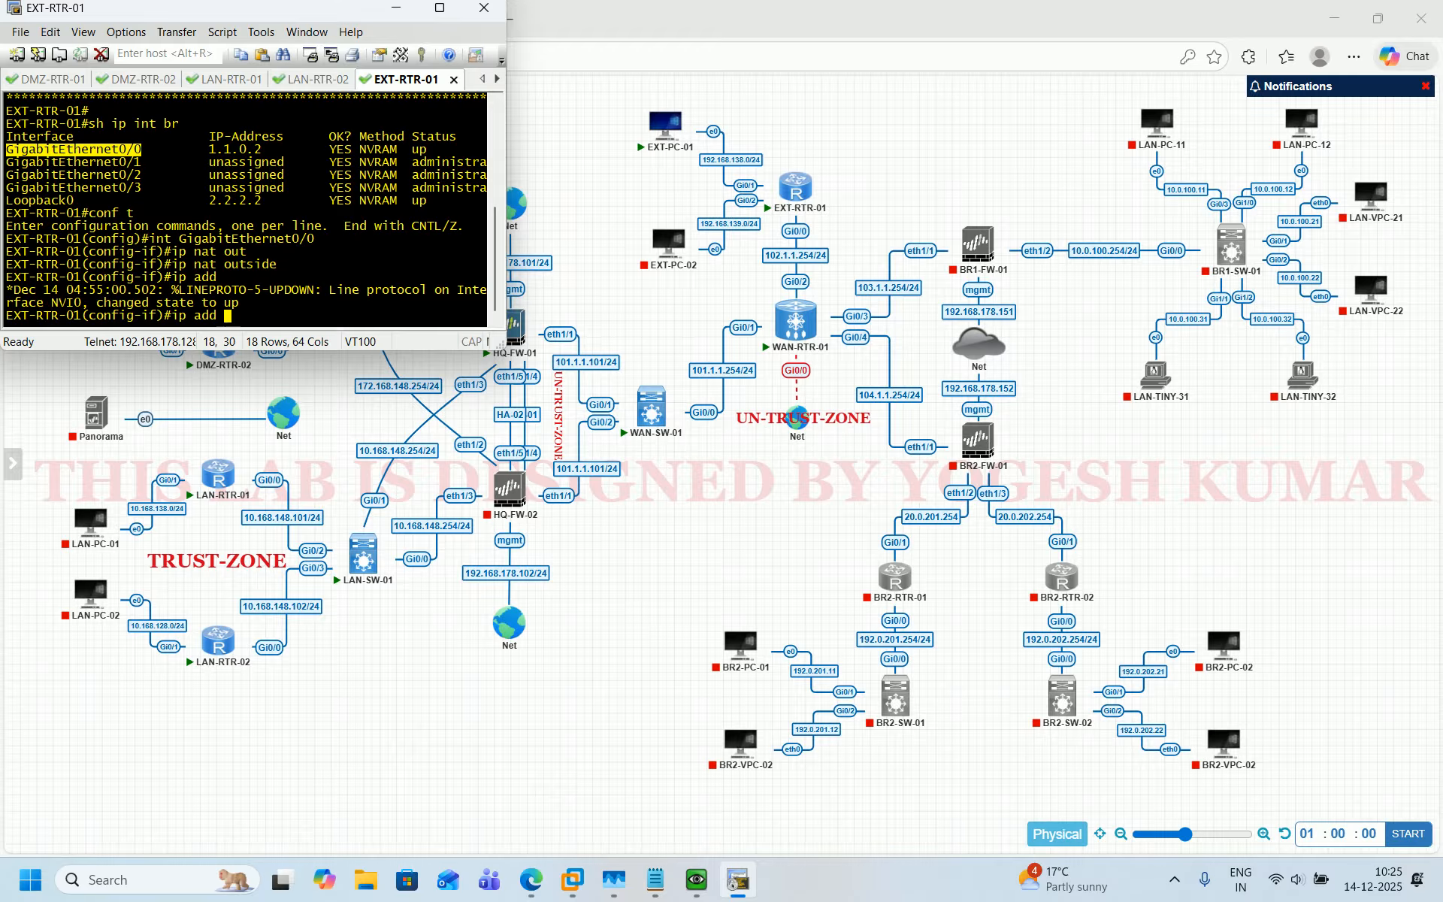
type("102.1.1.25")
key("BackSpace")
type("102 255.255.255.")
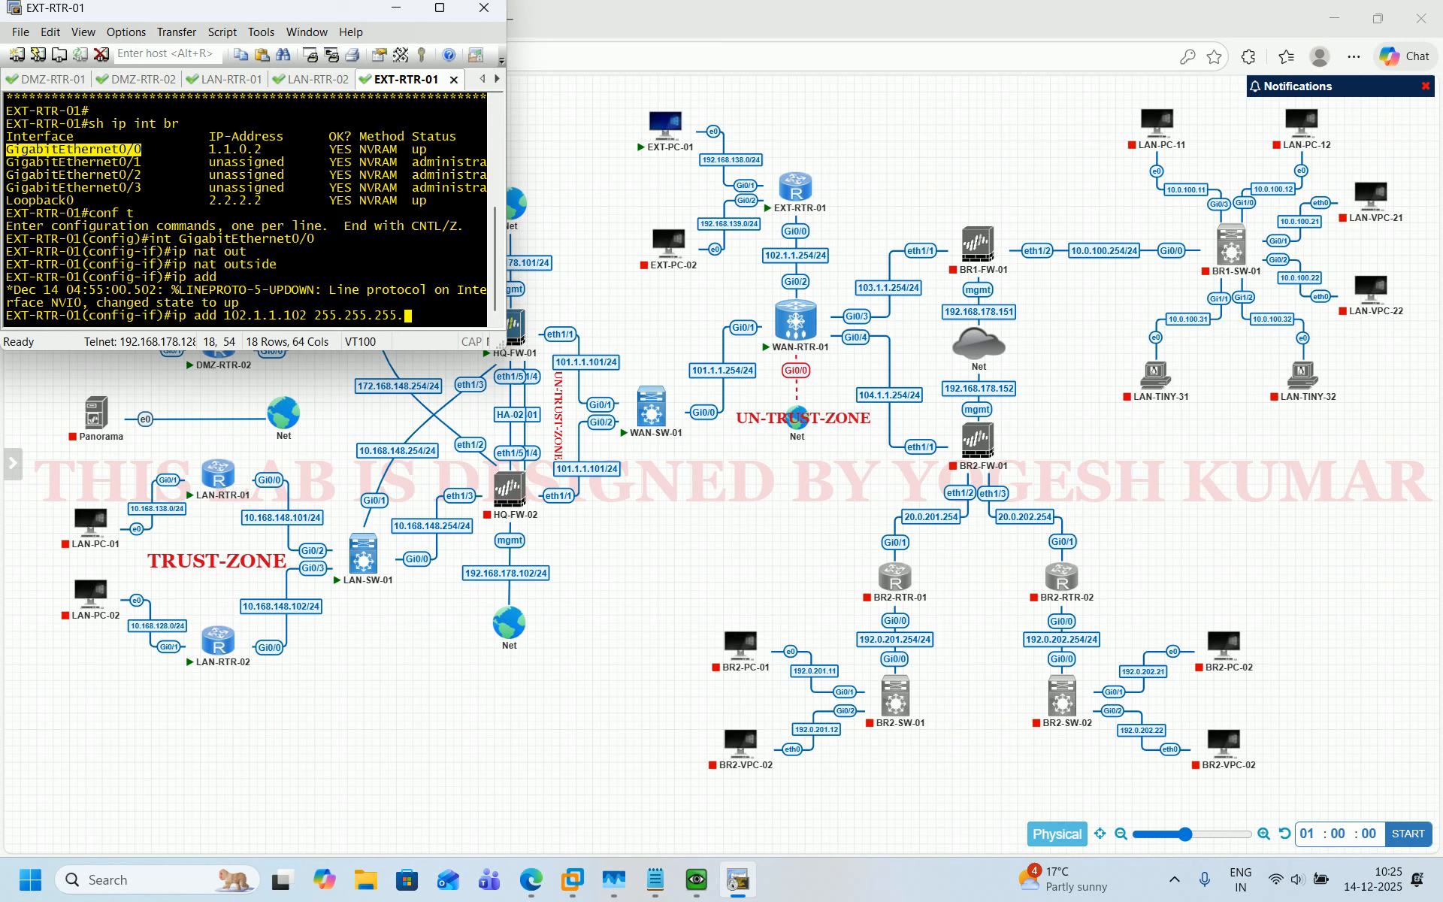
type("0")
key("Return")
type("no sh")
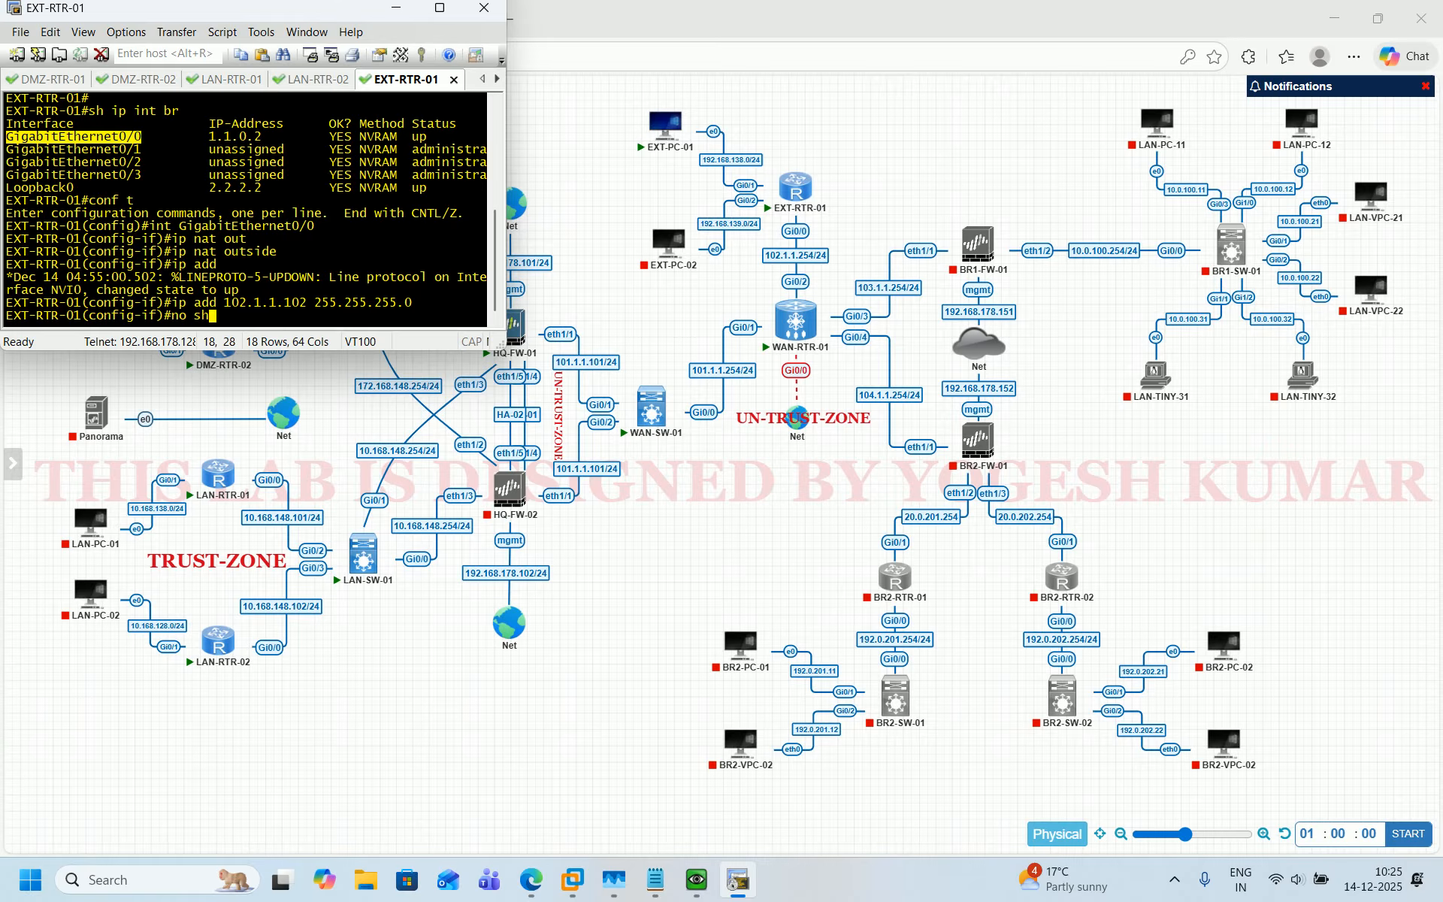
type("ut")
key("Return")
type("exit")
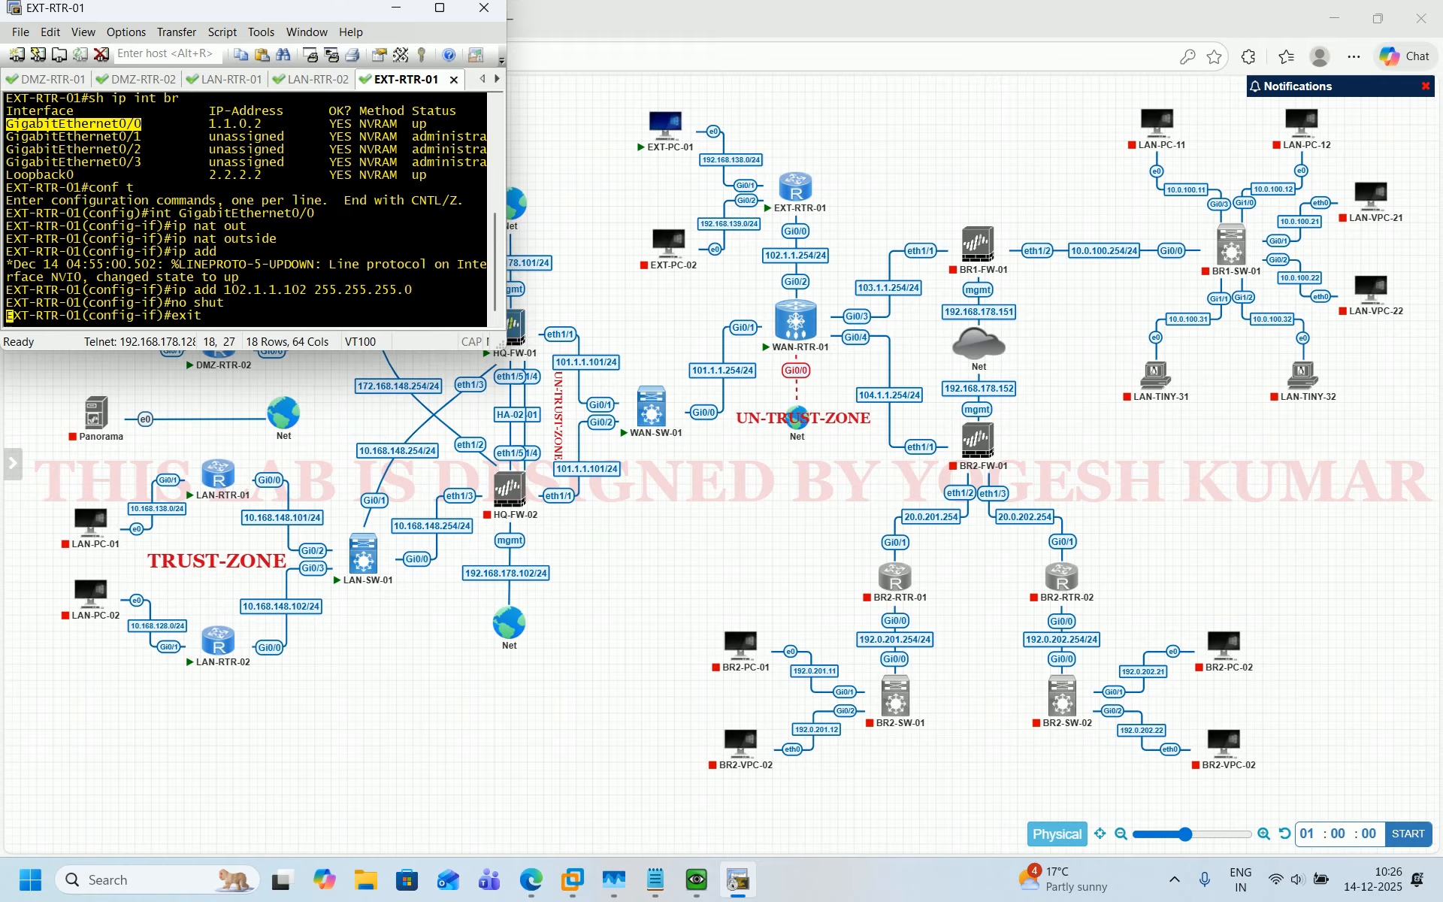
key("Return")
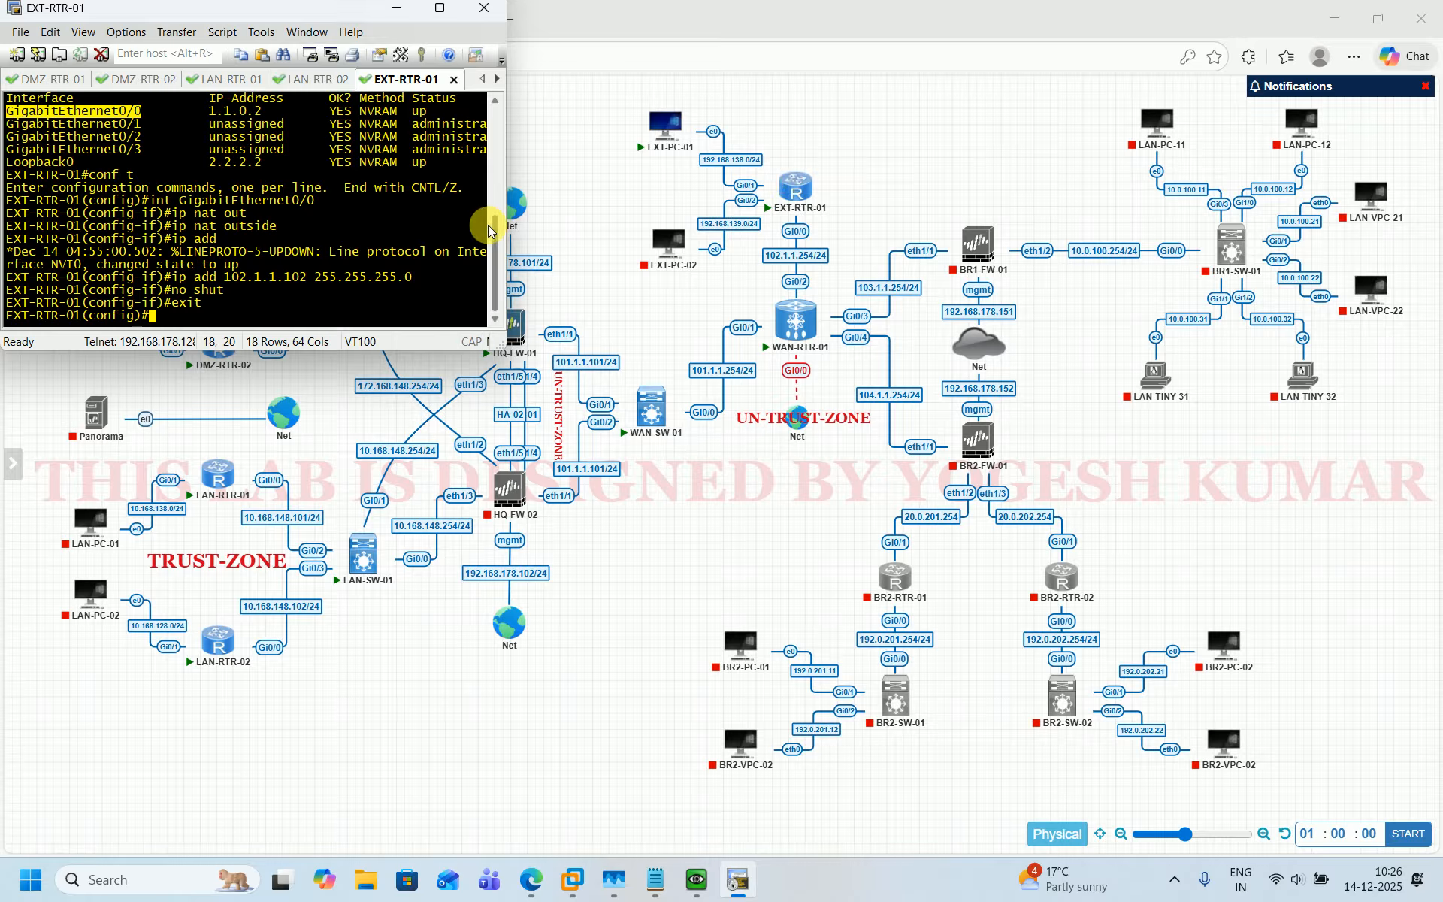
Select GigabitEthernet0/1 and mark it as the NAT inside interface.
key("Return")
key("Return")
key("Return")
type("no shut")
key("Up")
key("Up")
key("Up")
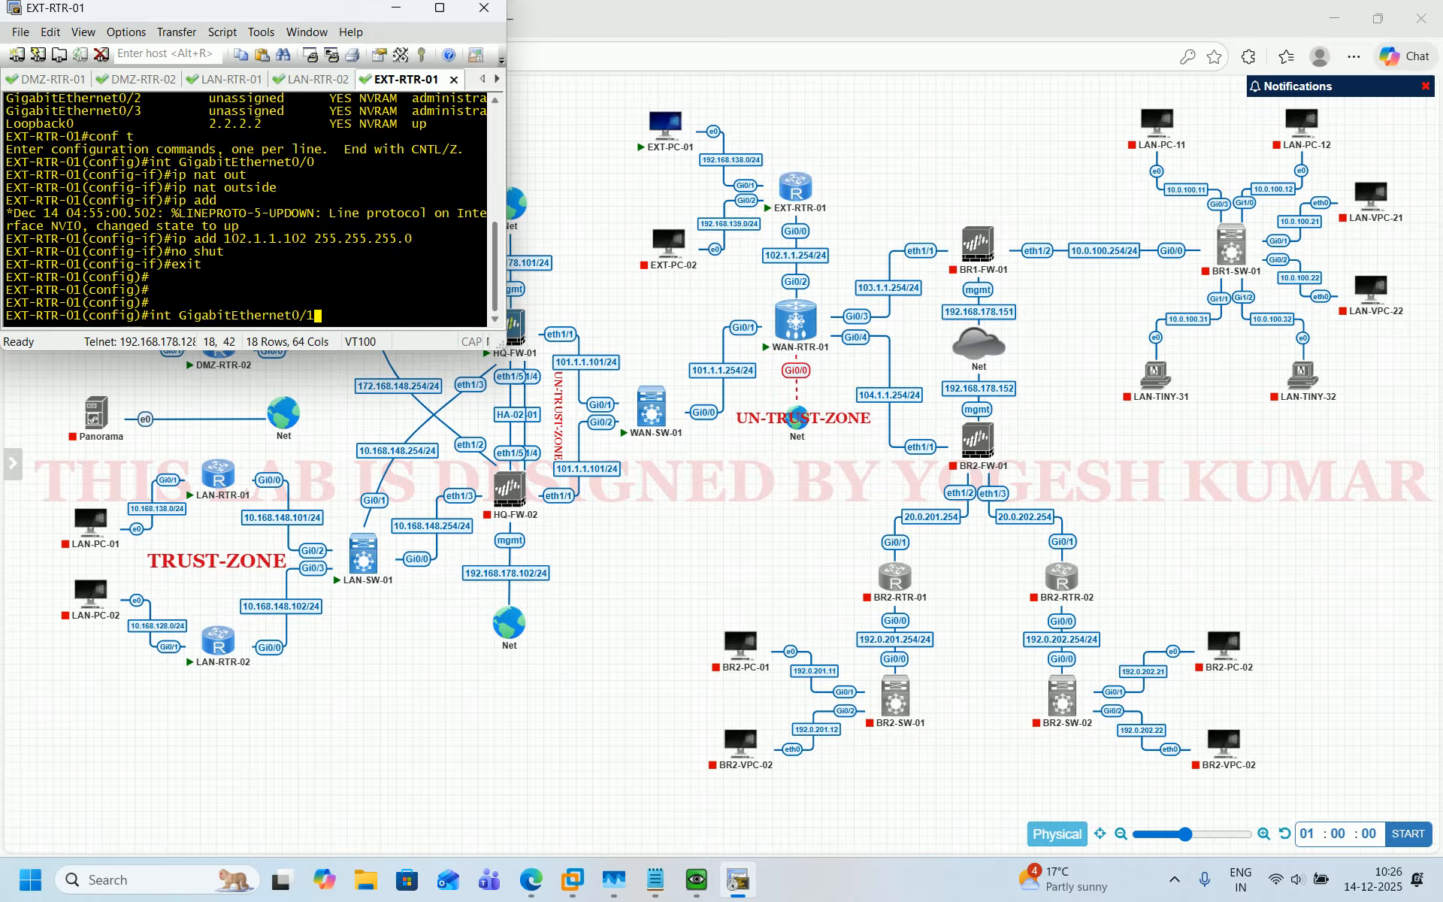
key("BackSpace")
type("1")
key("Return")
key("Up")
key("Up")
key("Up")
key("Up")
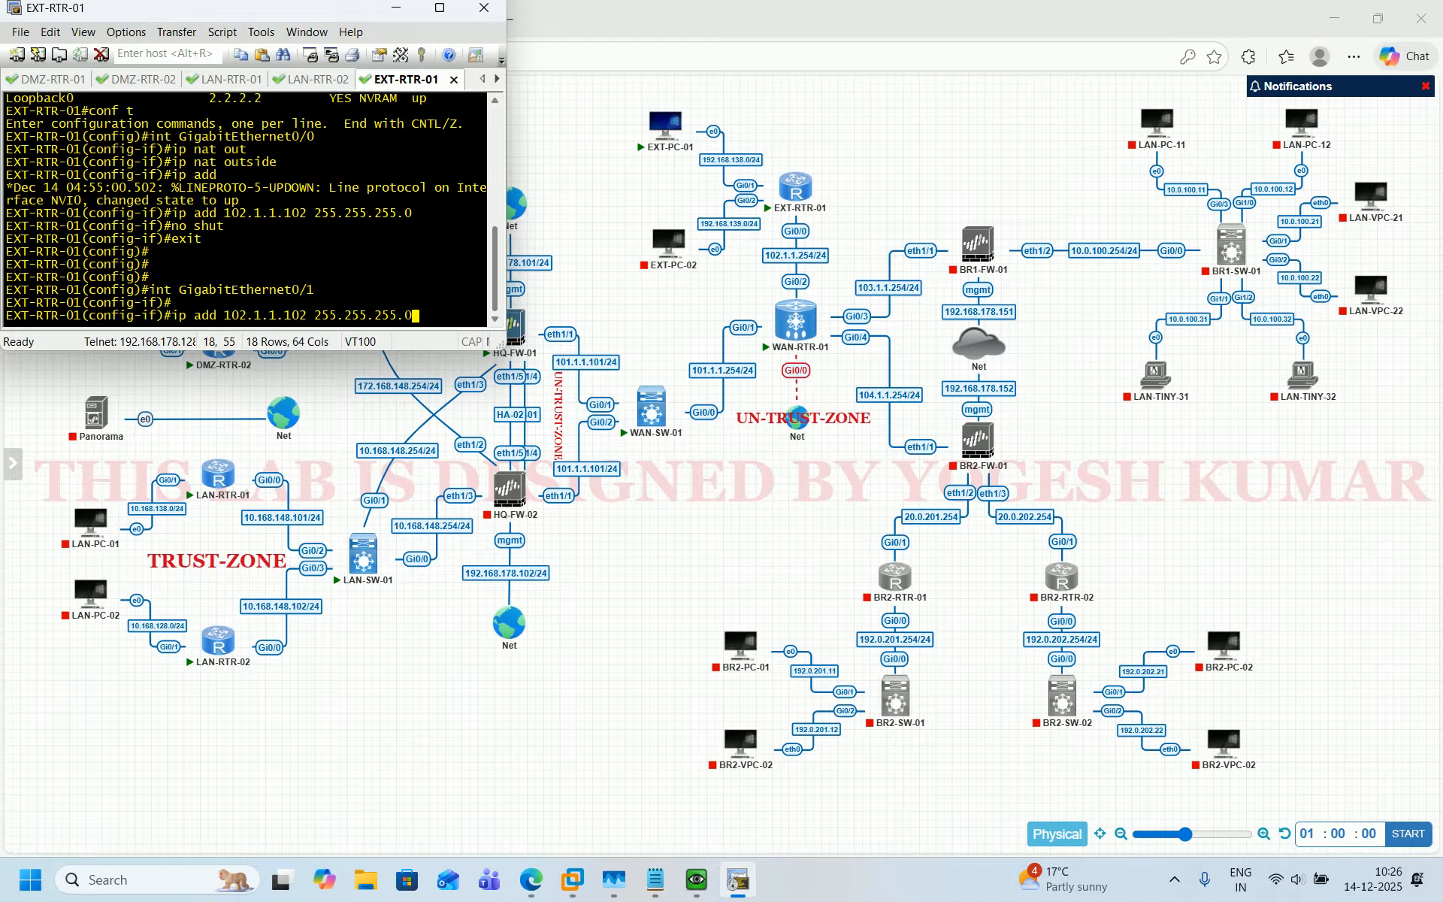
key("Up")
key("Up")
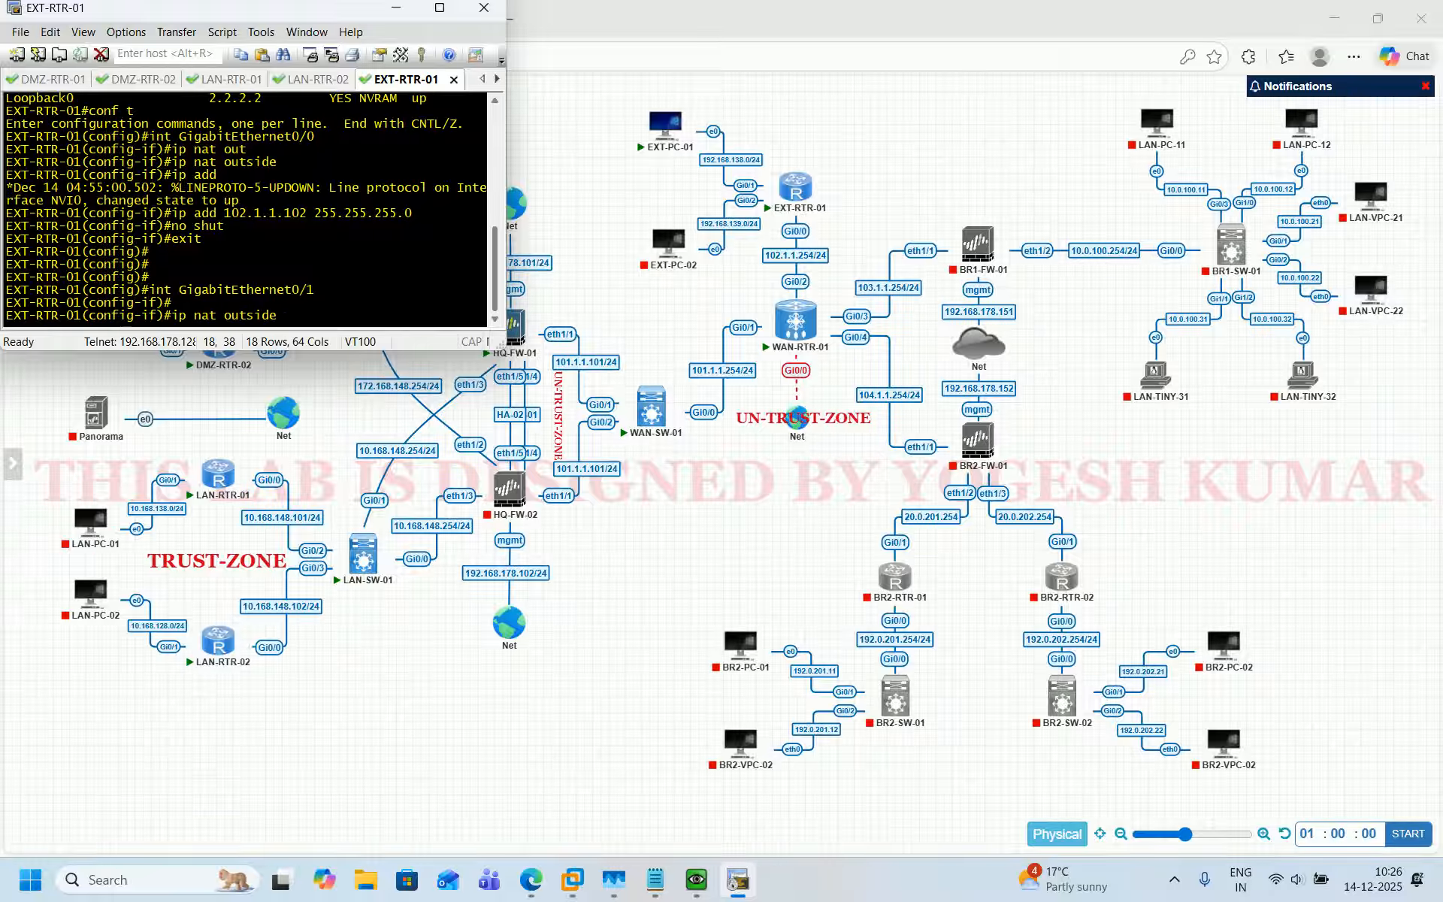
key("Left")
key("Left")
key("Left")
key("BackSpace")
key("BackSpace")
key("BackSpace")
type("in")
key("Return")
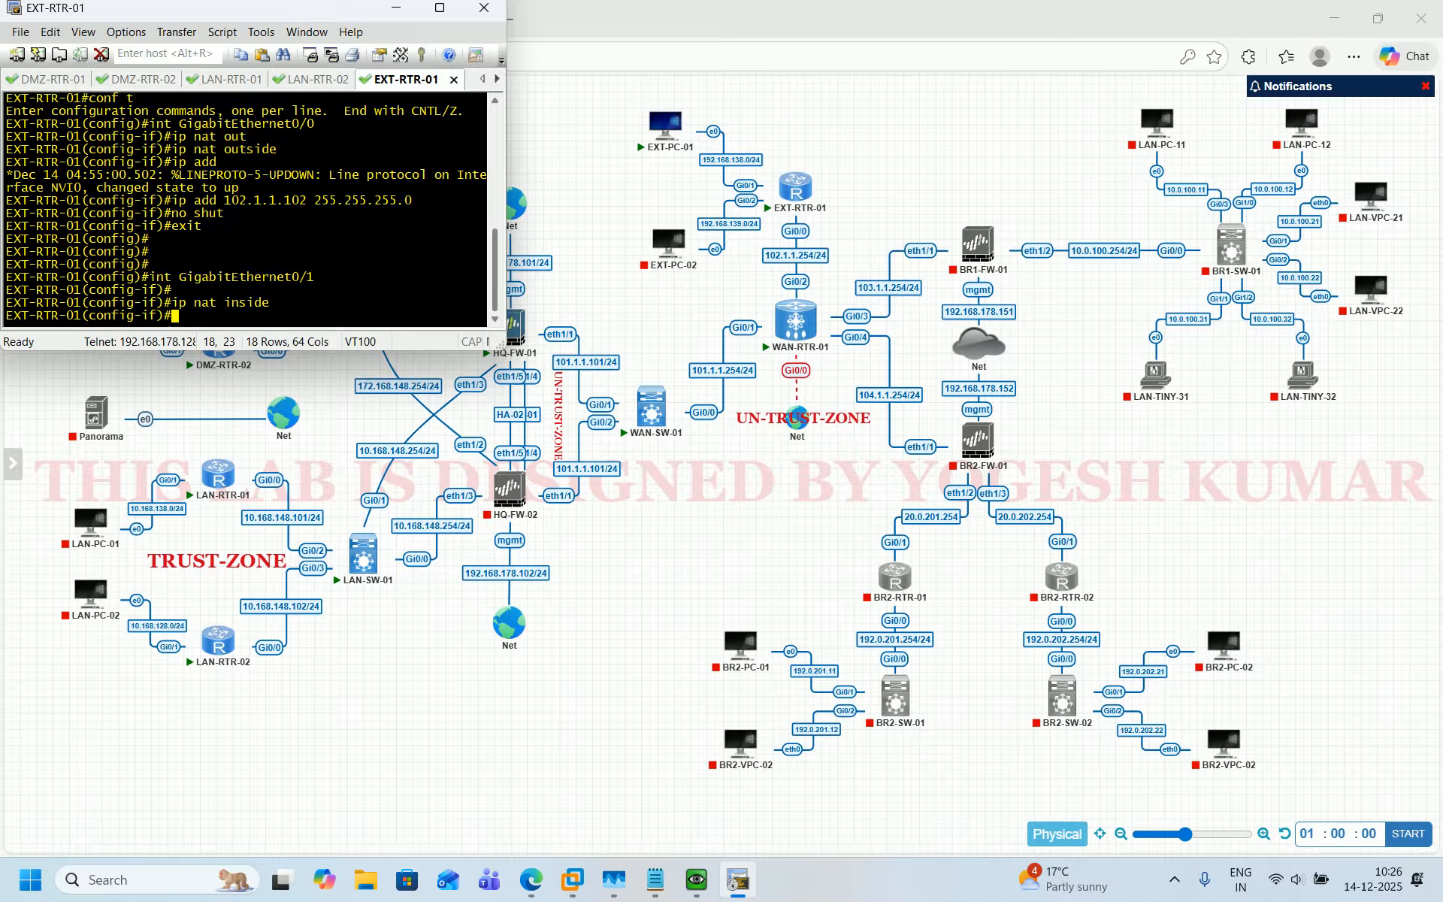
Assign 192.168.138.254 255.255.255.0 to GigabitEthernet0/1, enable the interface and exit it.
key("Up")
key("Up")
key("Up")
key("Up")
key("Up")
key("Left")
key("Left")
key("Left")
key("Left")
key("Left")
key("Left")
key("Left")
key("Left")
key("Left")
key("Left")
key("Left")
key("Left")
key("Left")
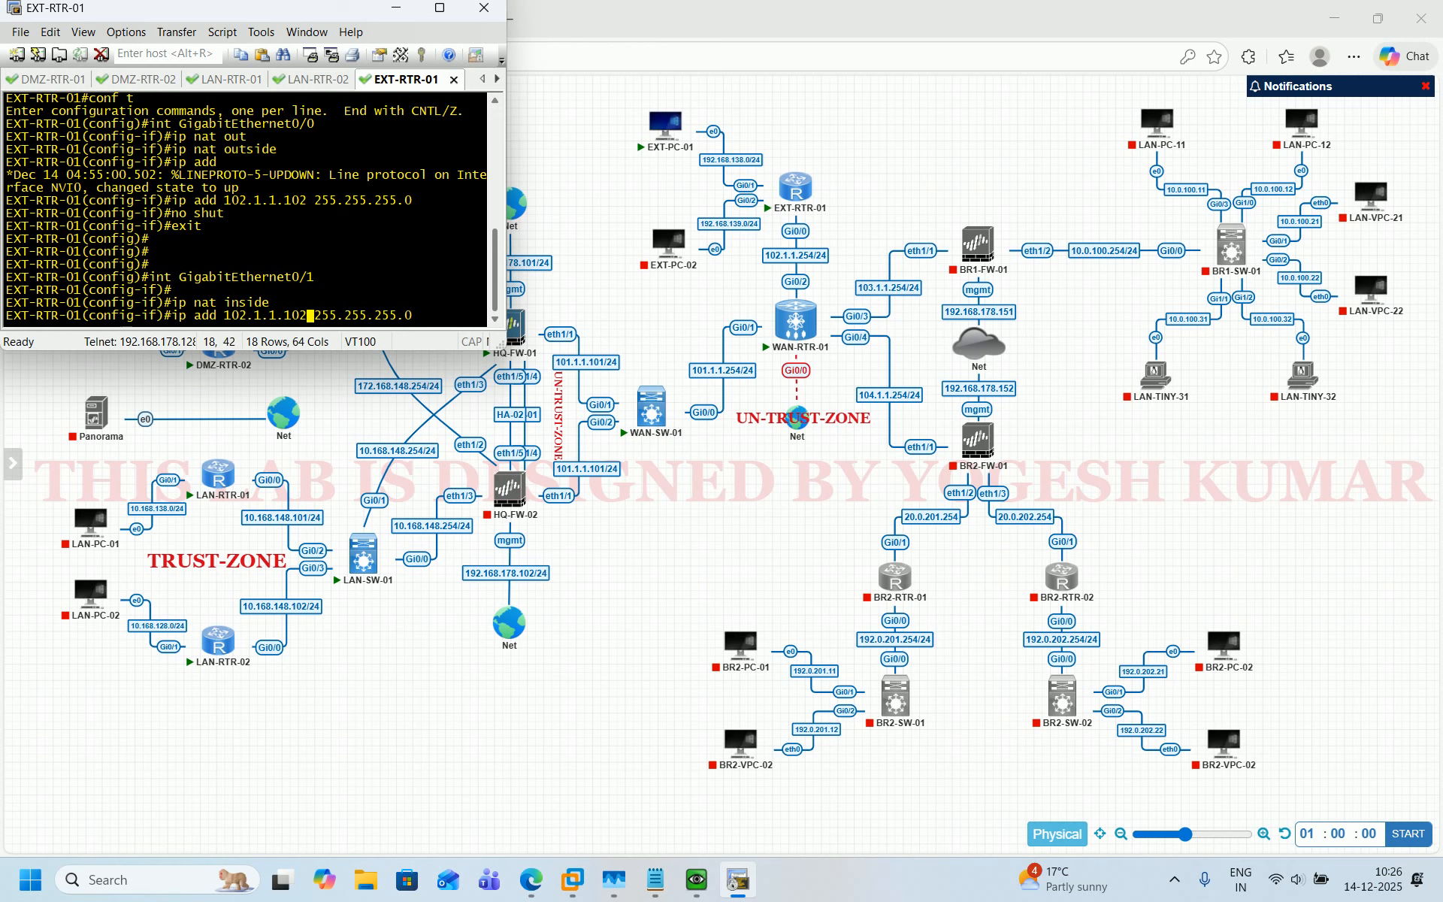
key("BackSpace")
key("BackSpace")
key("BackSpace")
type("254")
key("Left")
key("Left")
key("Left")
key("Left")
type("38")
key("Left")
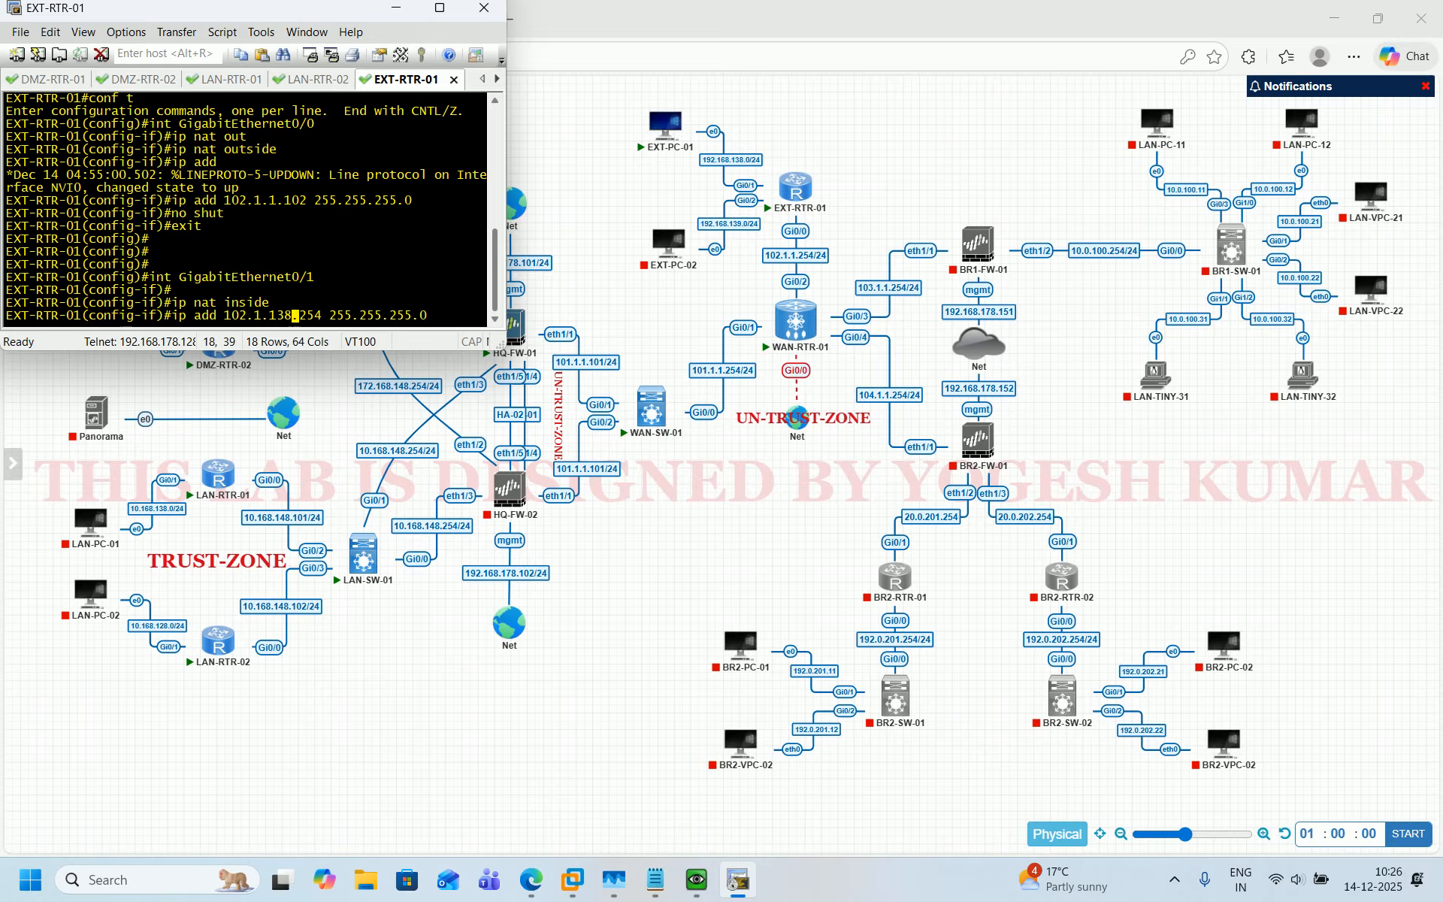
key("Left")
key("Left")
key("Left")
type("68")
key("Left")
key("Left")
key("Left")
key("Left")
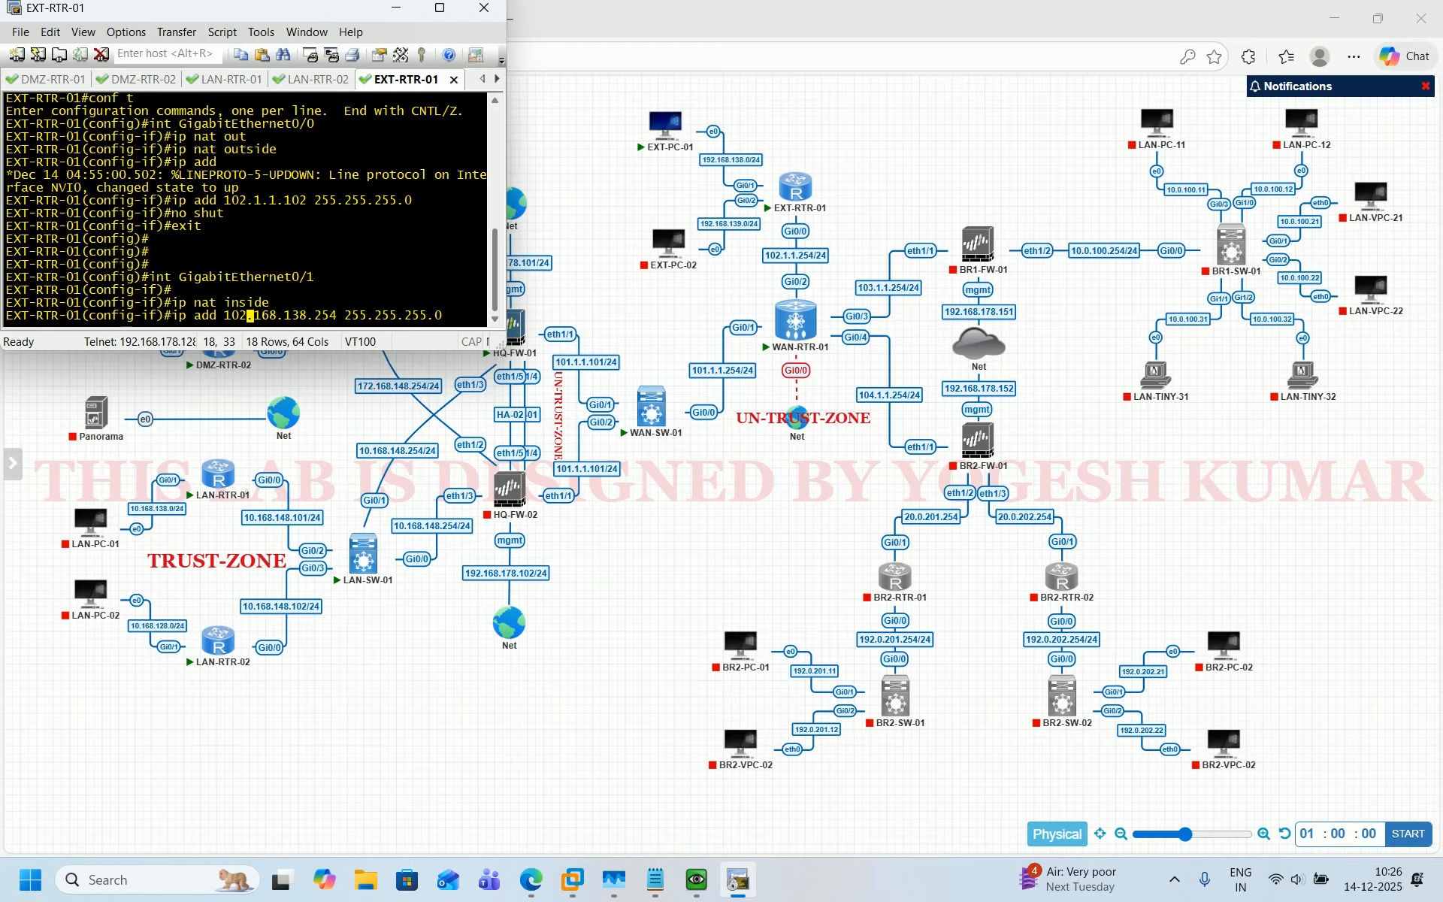
key("BackSpace")
key("BackSpace")
type("92")
key("Return")
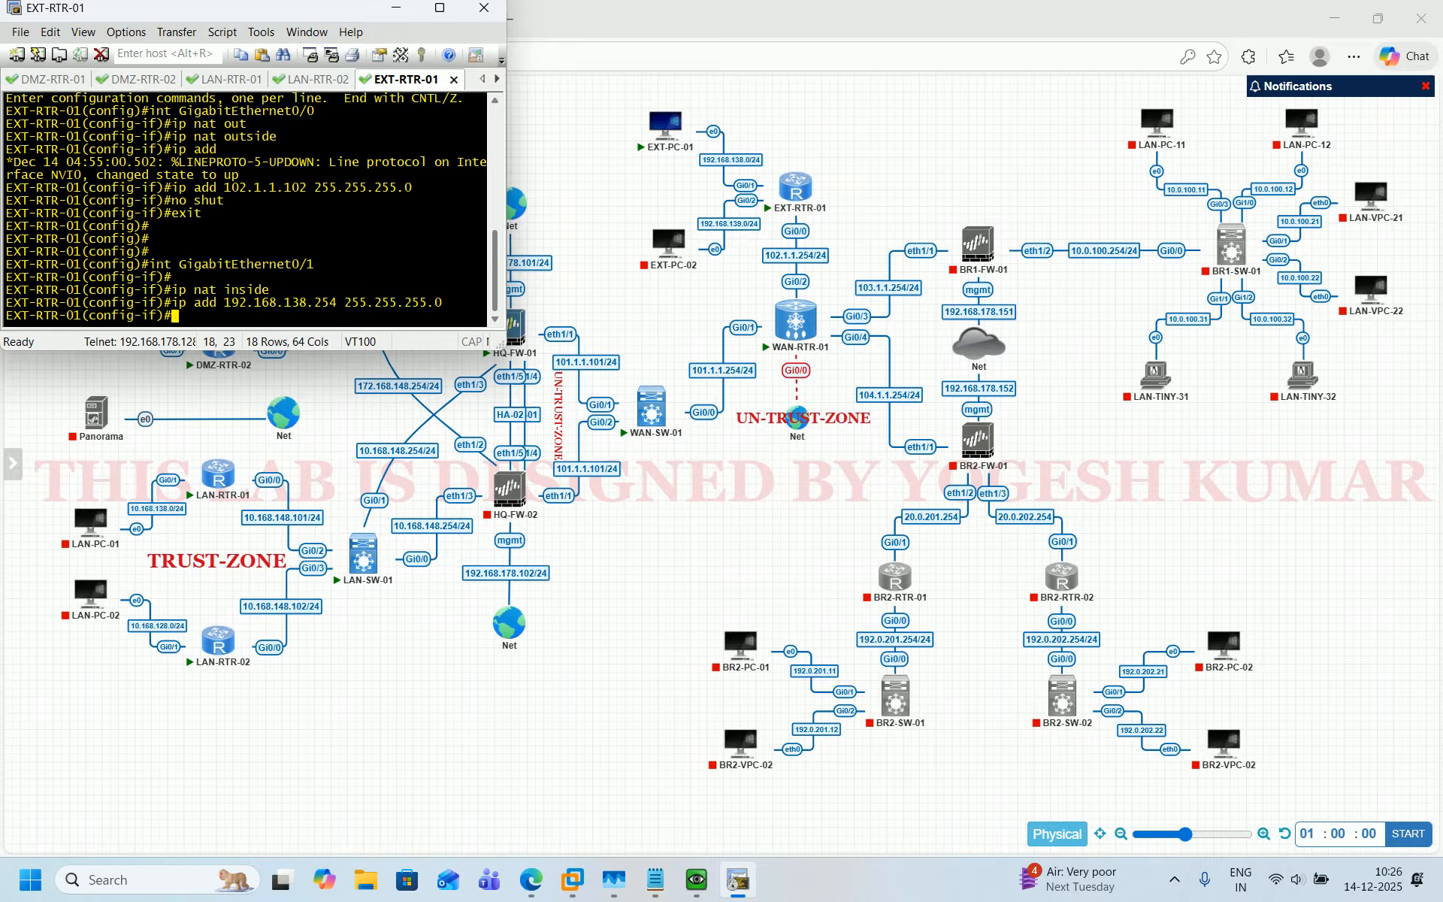
type("no shut")
key("Return")
type("exit")
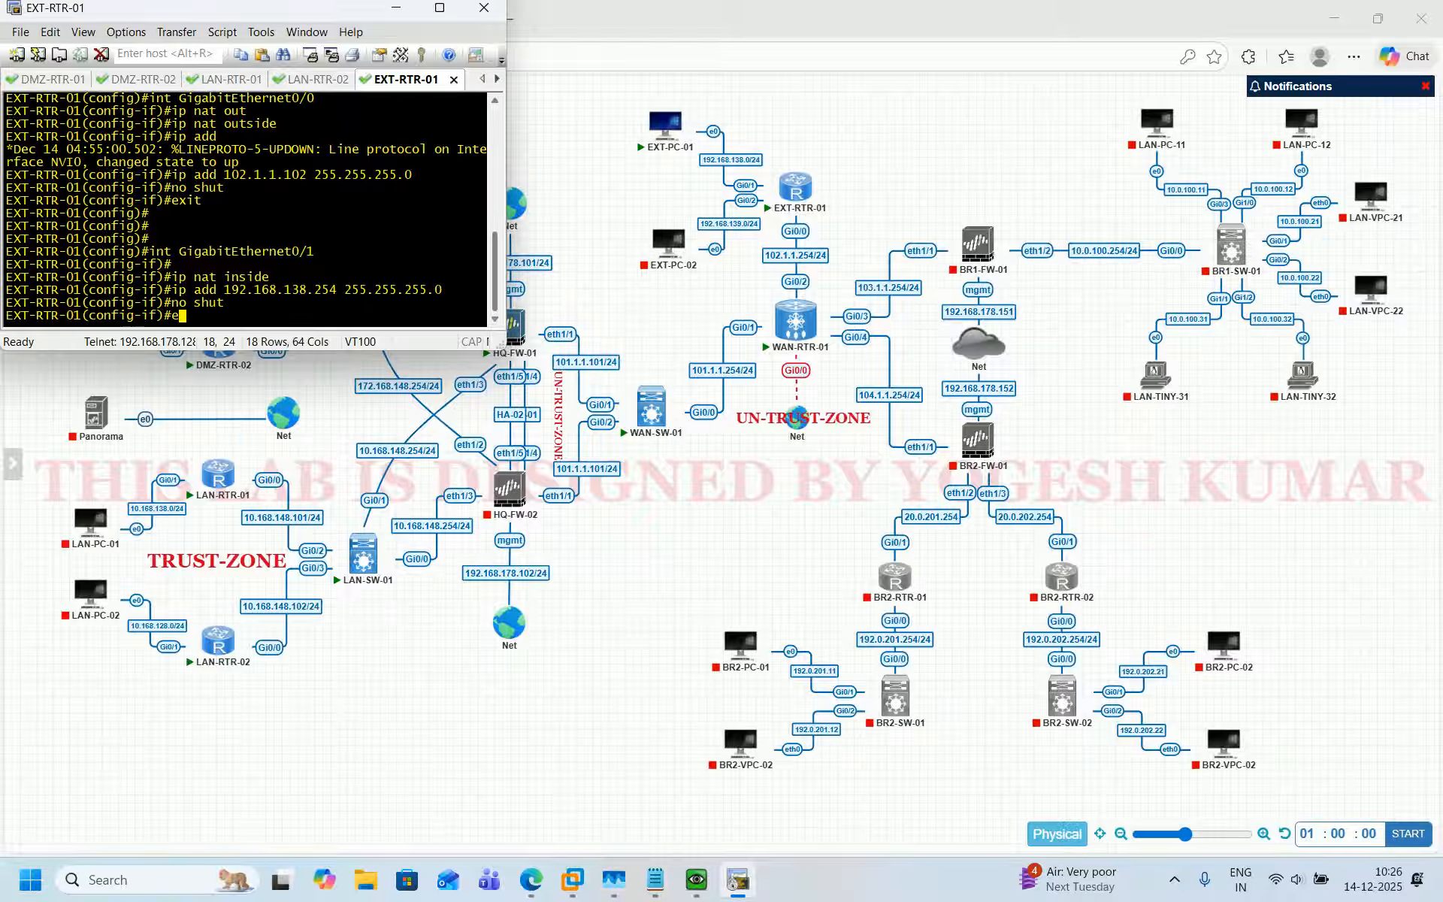
key("Return")
key("Return")
key("Return")
key("Return")
key("Return")
key("Return")
key("Return")
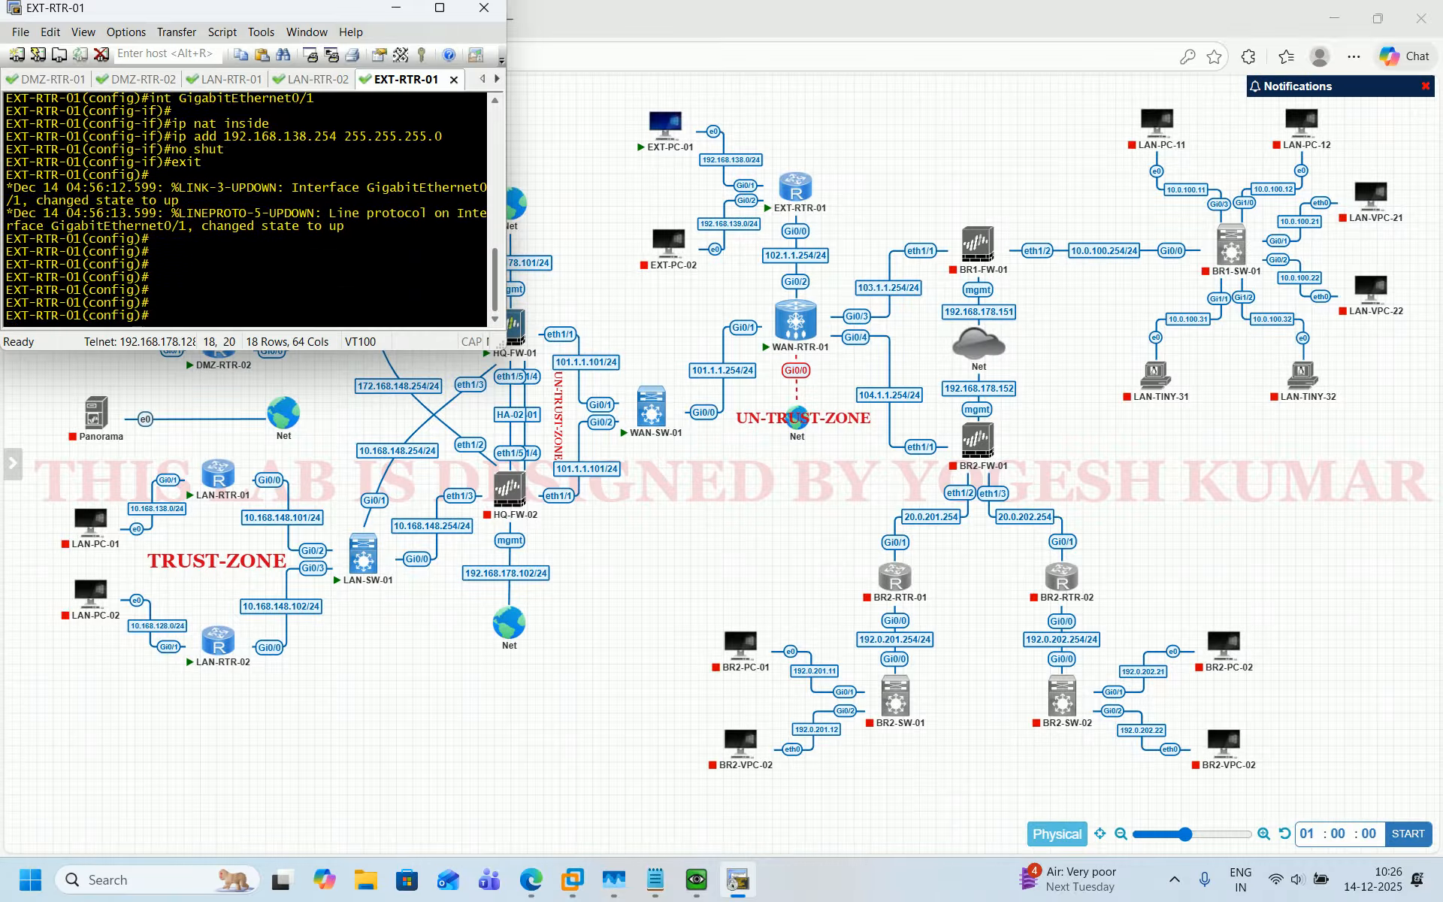
Create extended access list 100 permitting IP traffic from any source to any destination.
type("acc")
key("Tab")
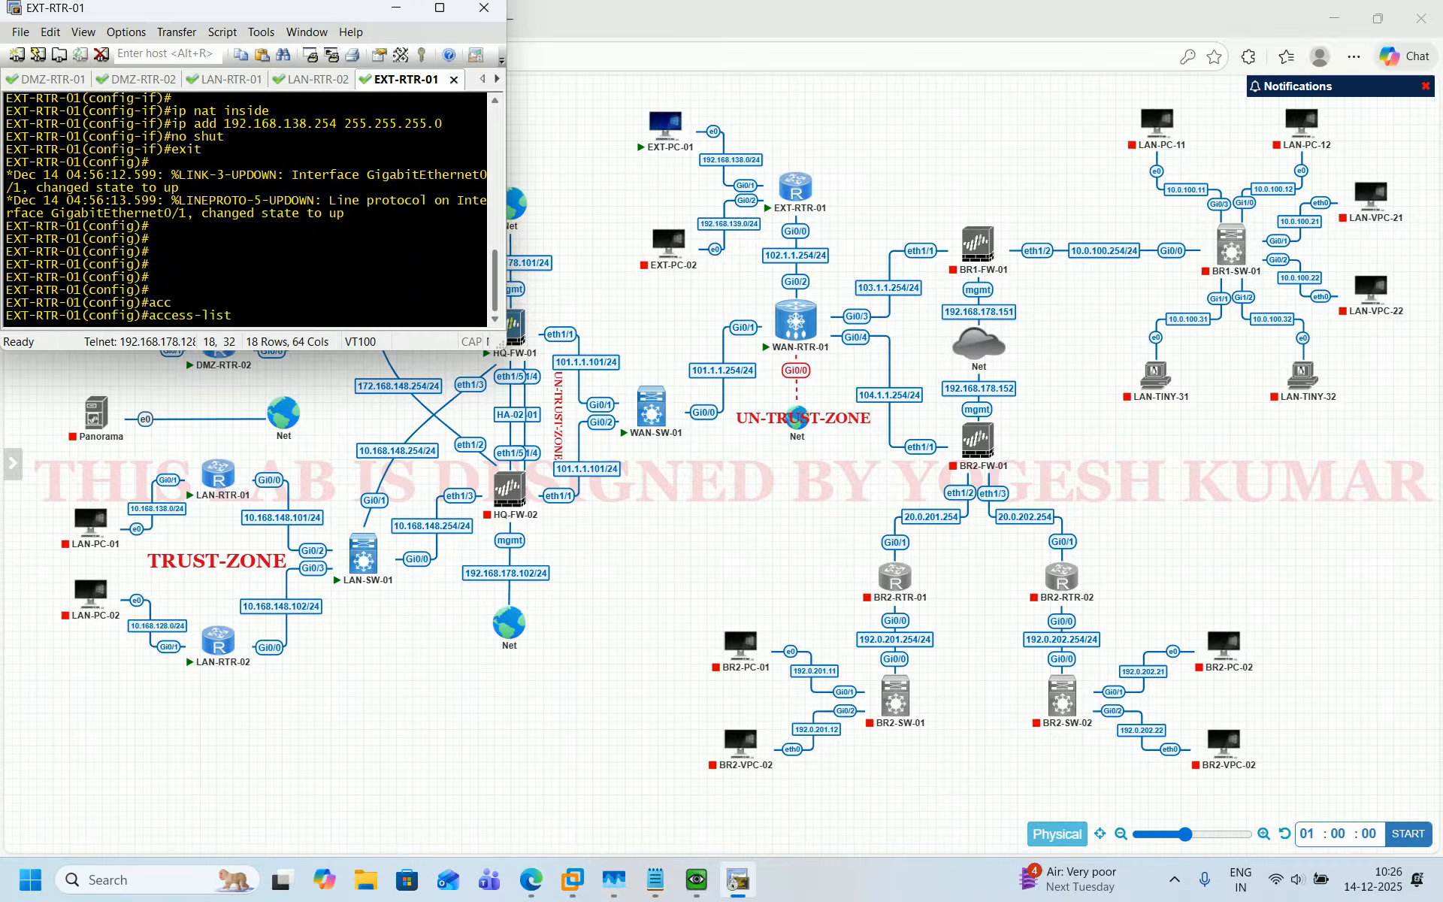
type("100 prerm")
key("Tab")
type("ip an")
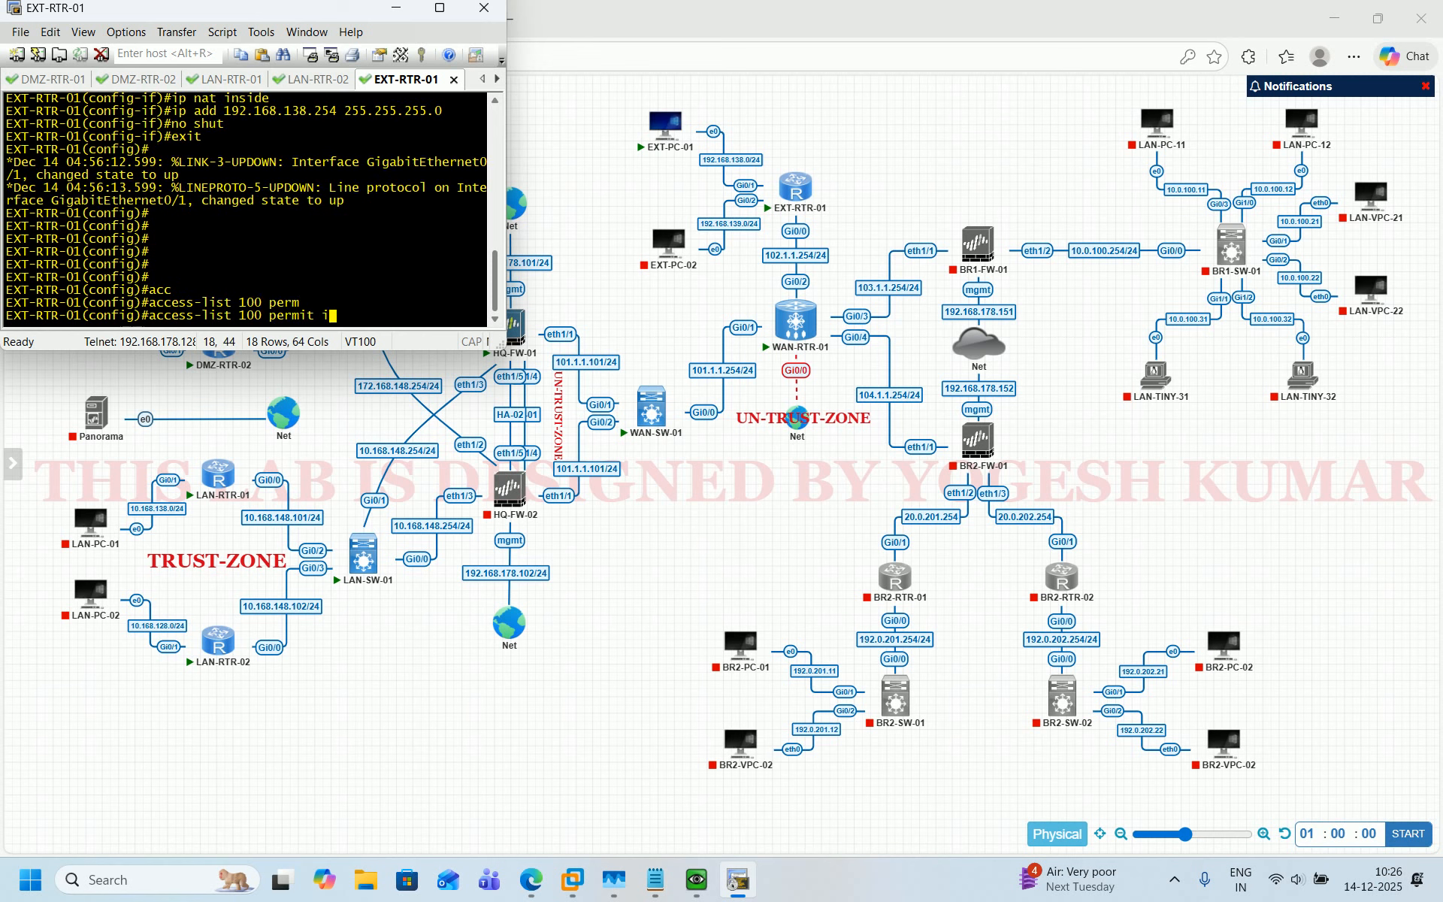
key("Tab")
type("an")
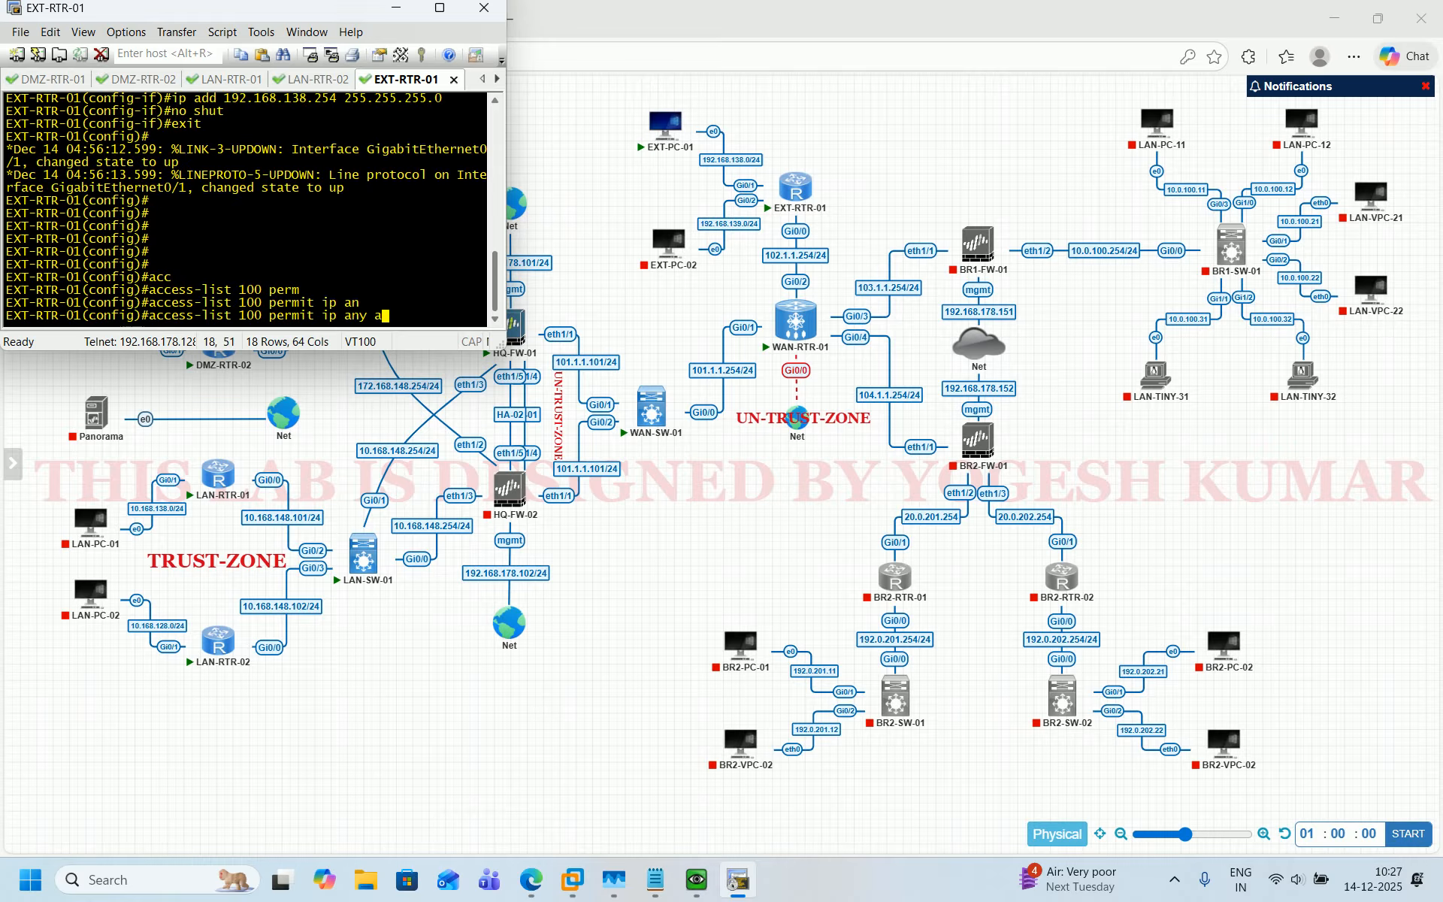
key("Tab")
key("Return")
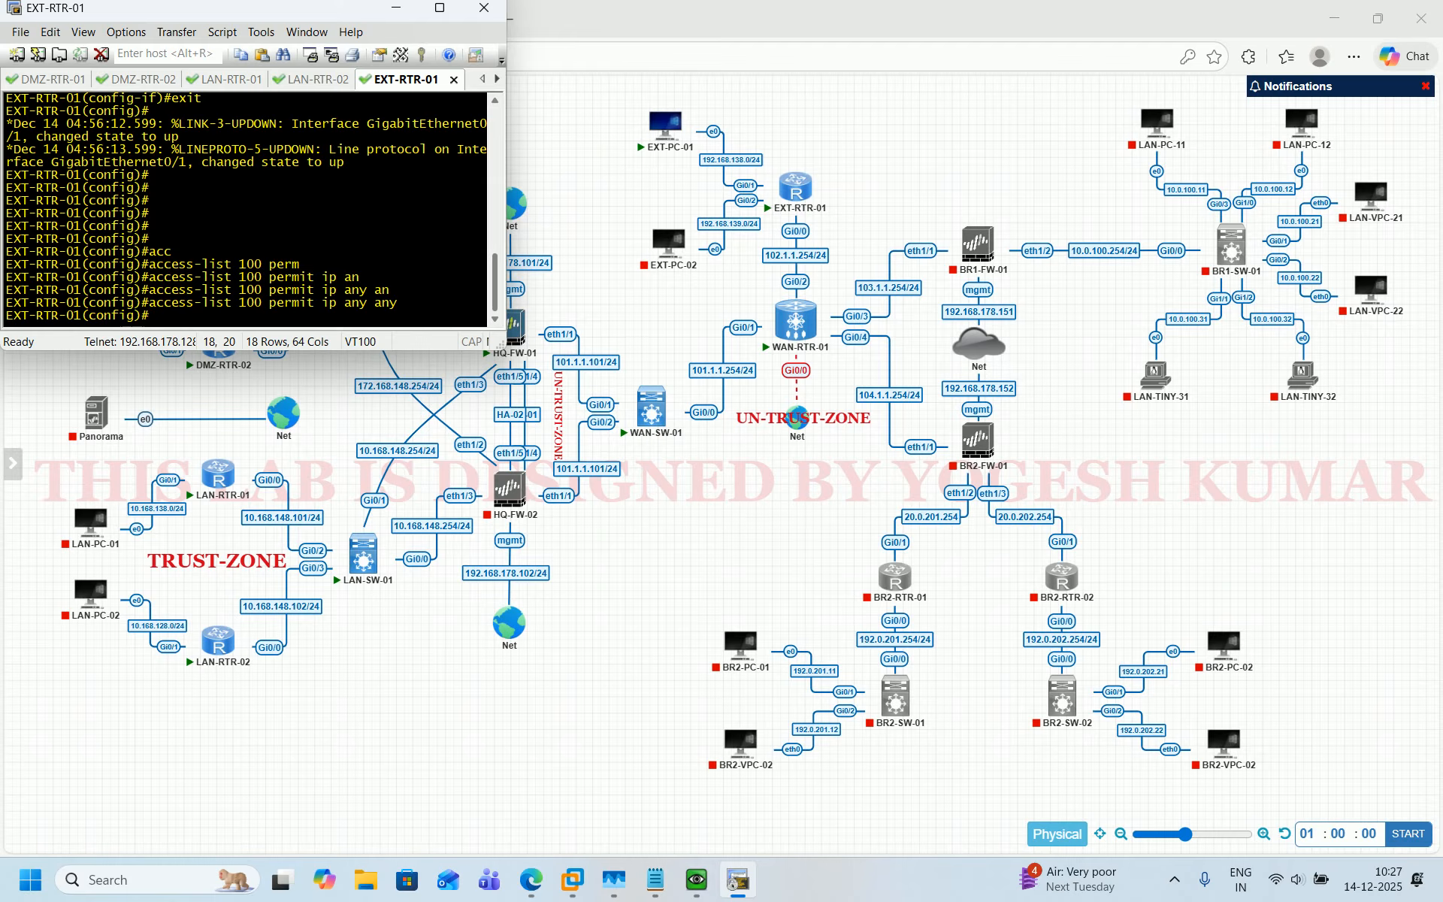
key("Return")
Configure inside source NAT overload using access list 100 translated to interface GigabitEthernet0/0.
type("i")
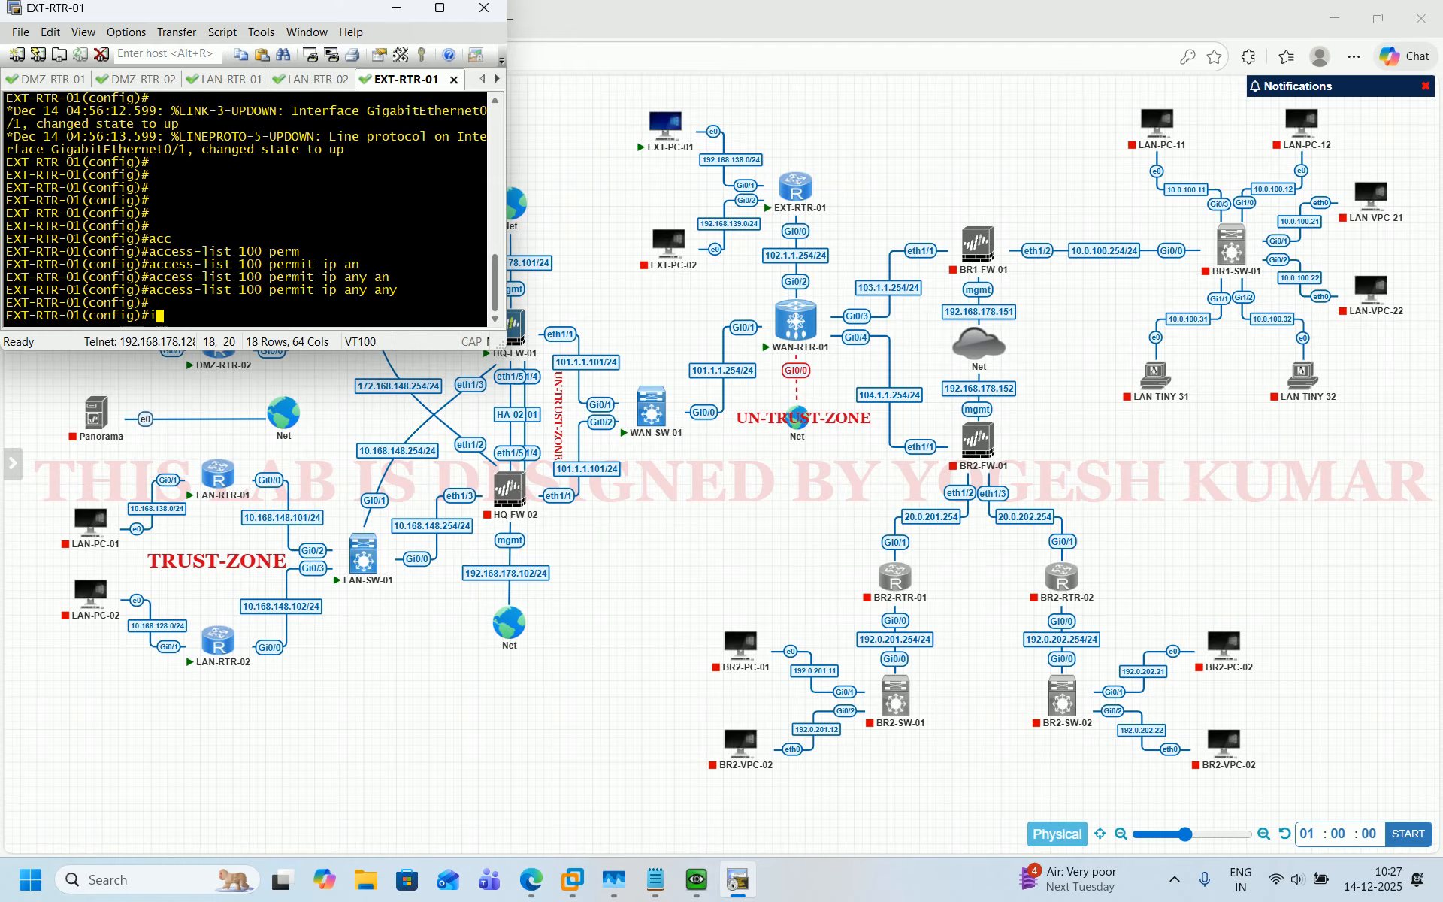
type("p nat ins")
key("Tab")
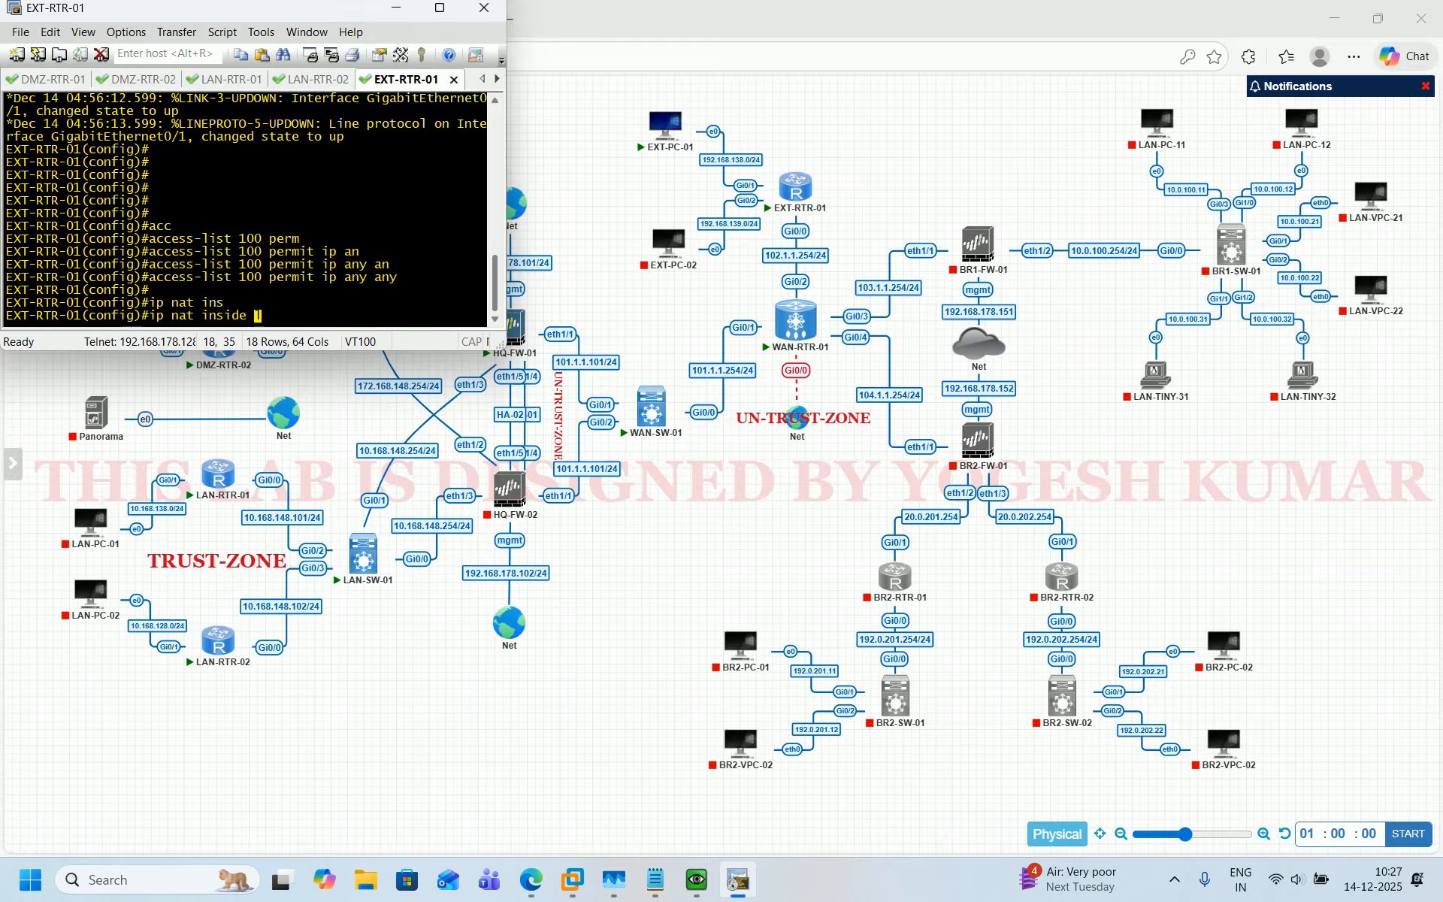
type("so")
key("Tab")
type("10")
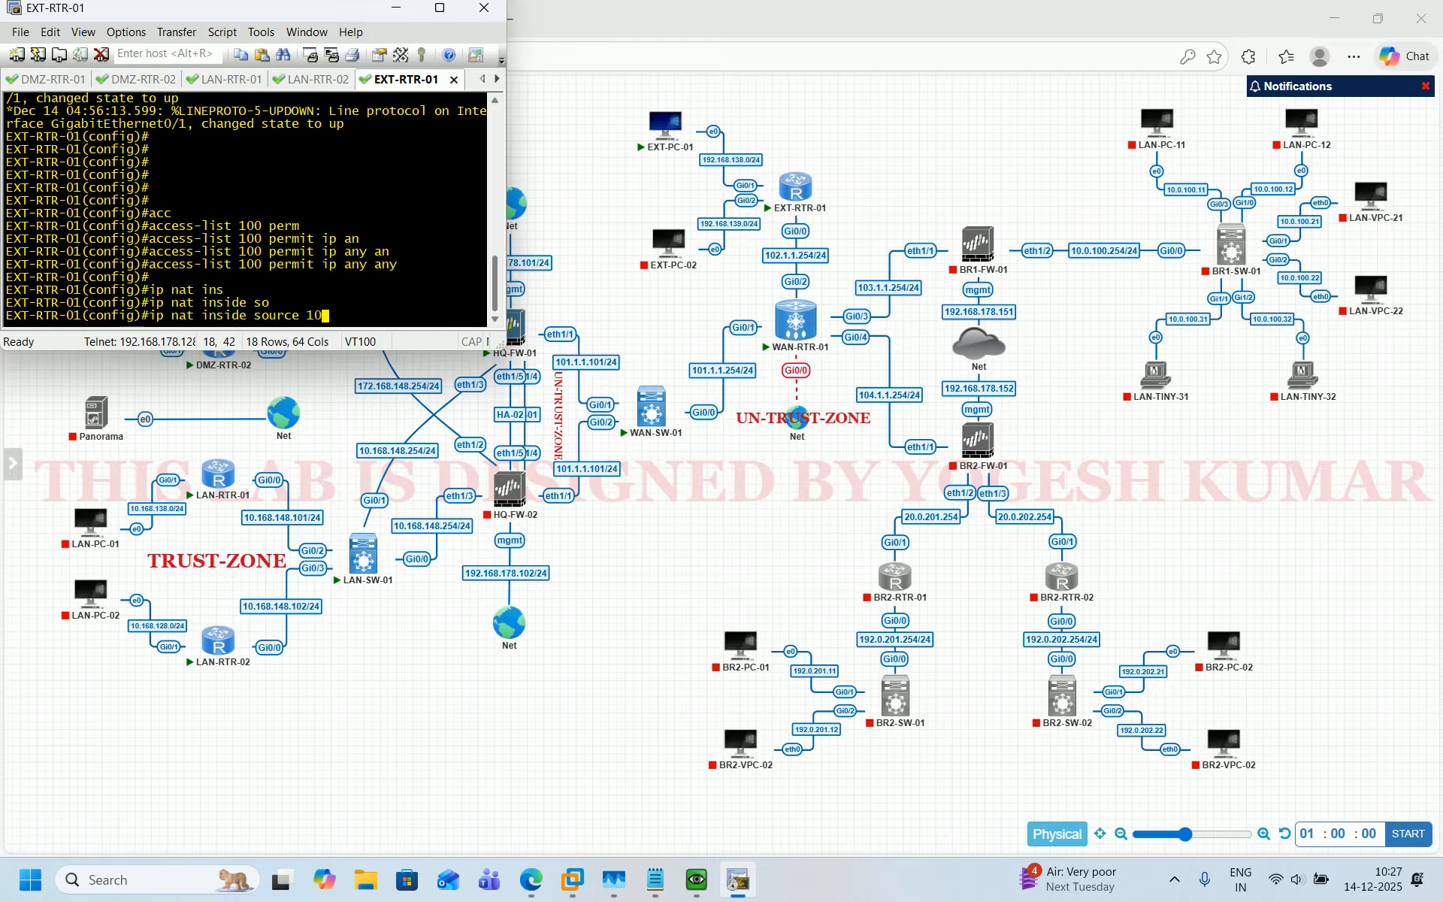
type("0 in")
key("Tab")
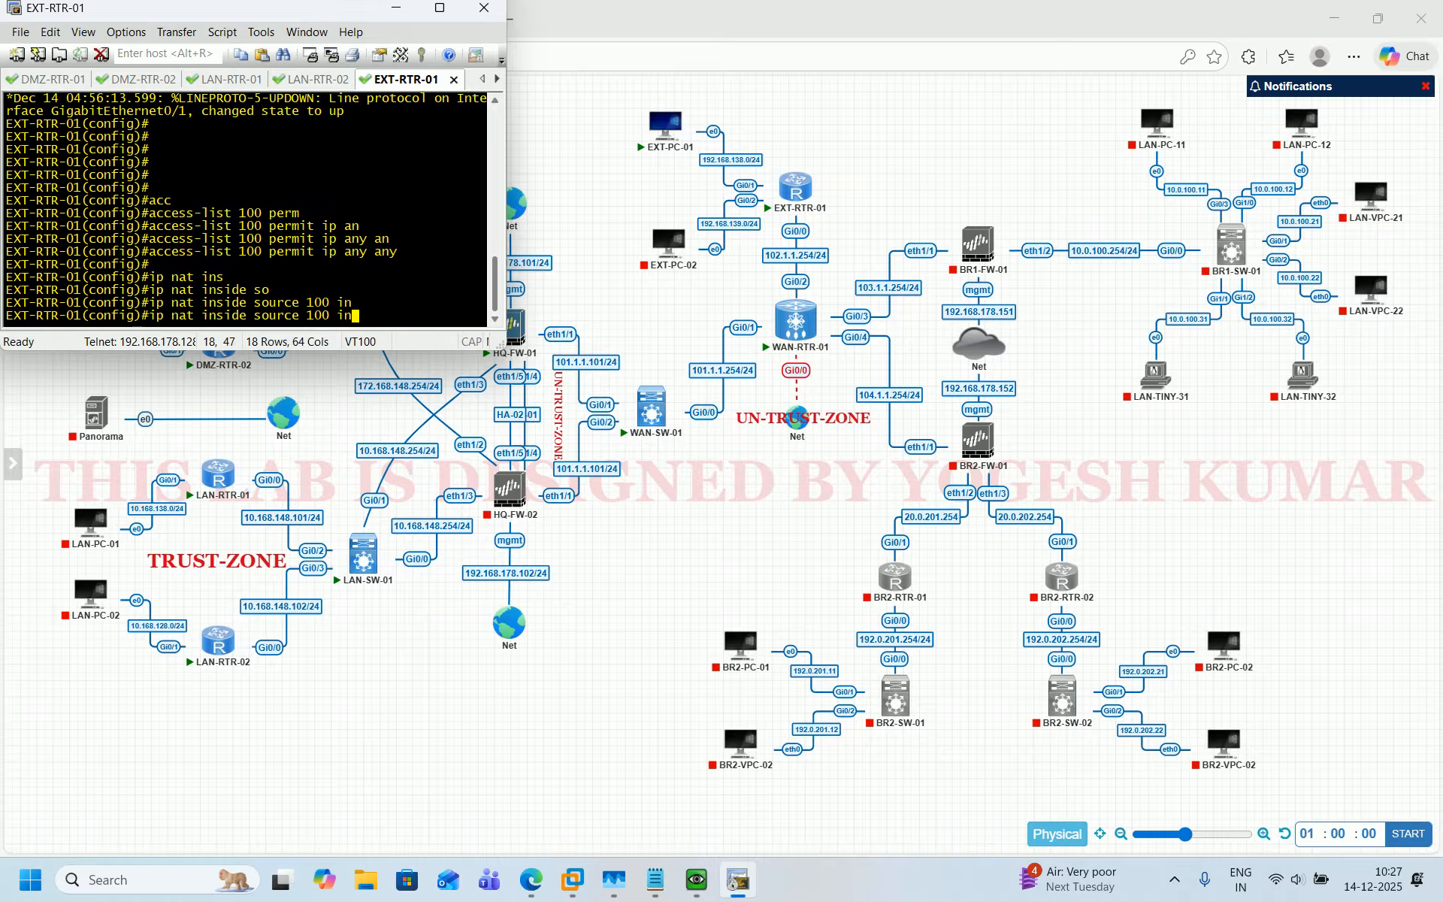
type("t")
key("Tab")
key("BackSpace")
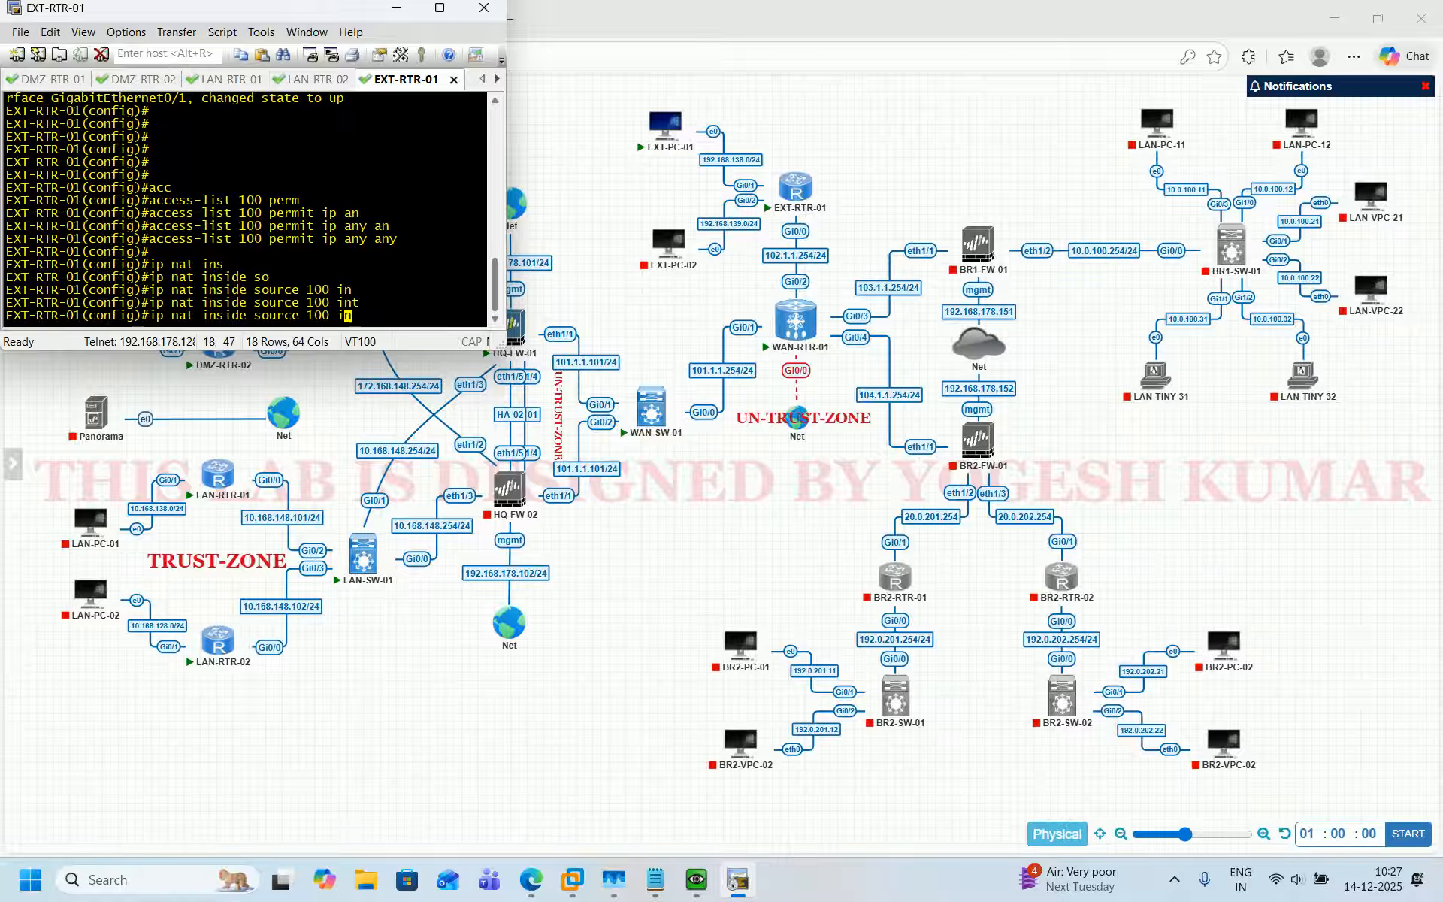
key("BackSpace")
key("BackSpace")
key("BackSpace")
key("BackSpace")
key("BackSpace")
type("li")
key("Tab")
type("100 in")
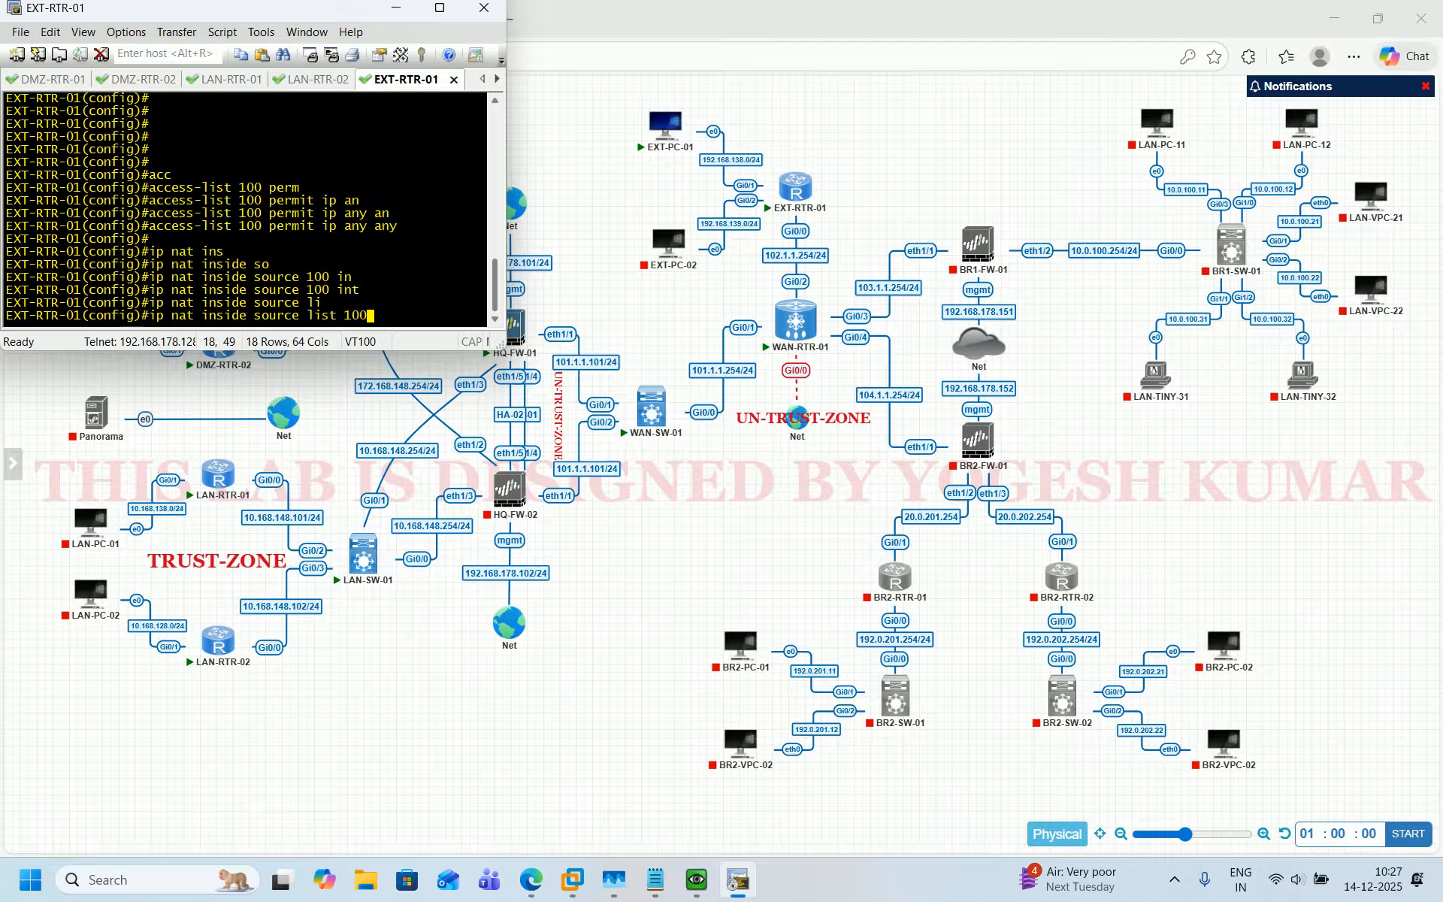
key("Tab")
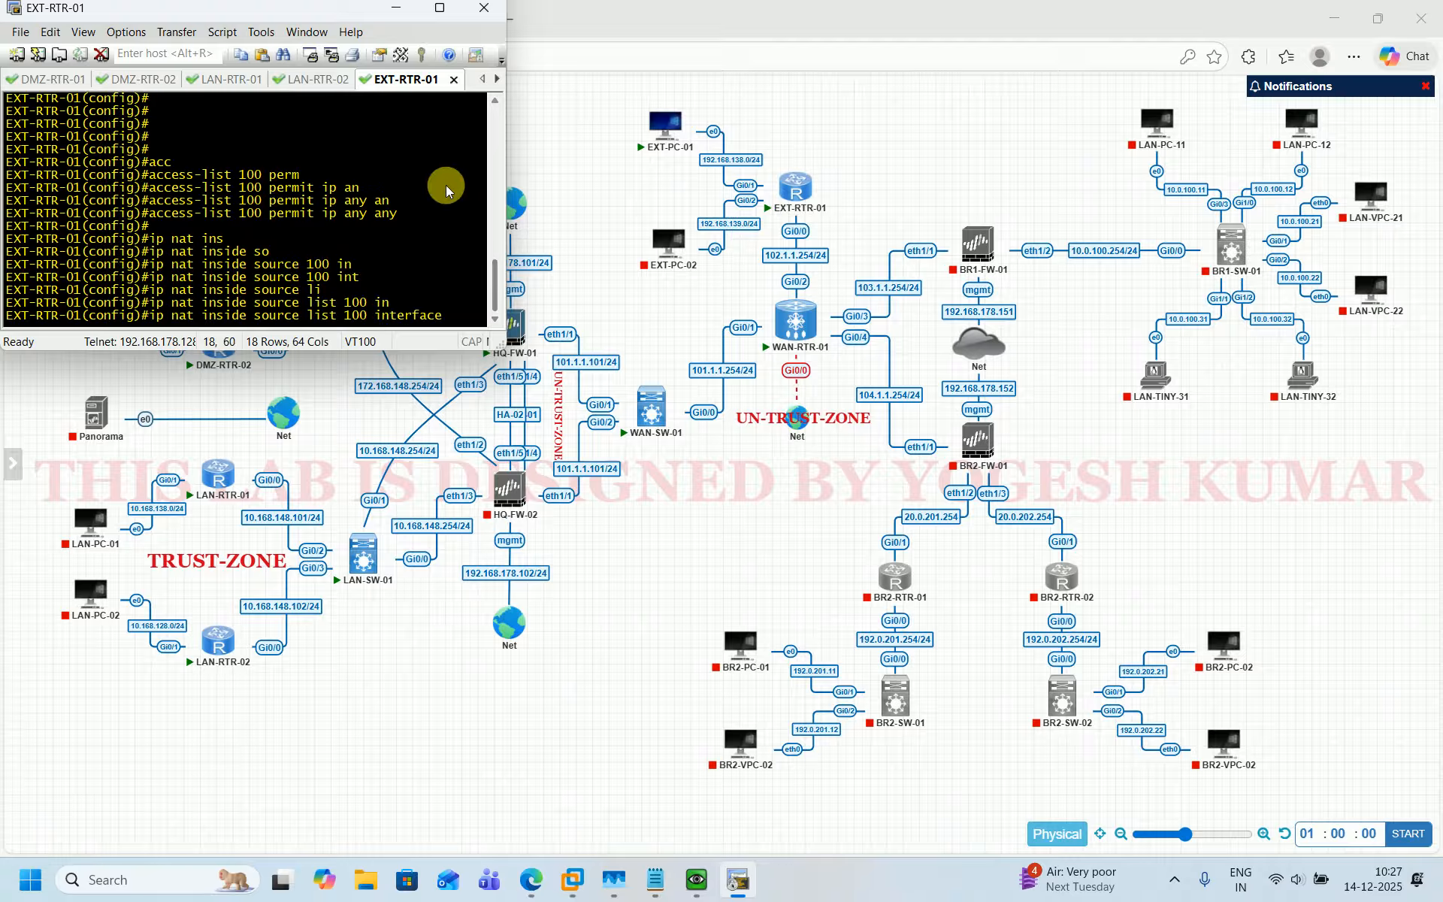
scroll(336, 218, "up", 10)
scroll(236, 231, "down", 5)
scroll(236, 236, "up", 5)
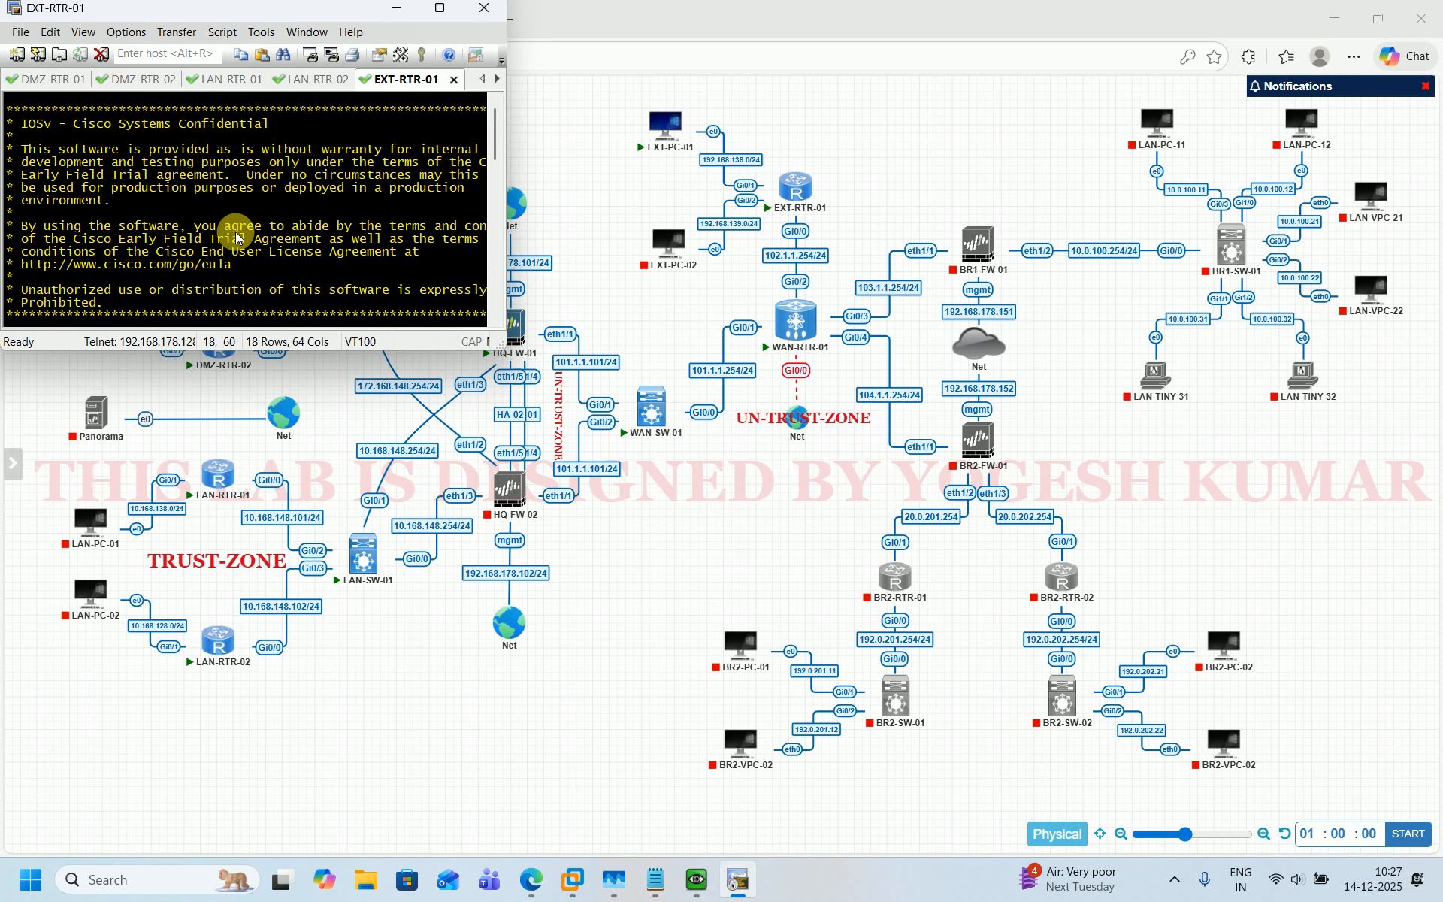
scroll(236, 238, "down", 5)
scroll(236, 238, "up", 5)
scroll(236, 237, "down", 3)
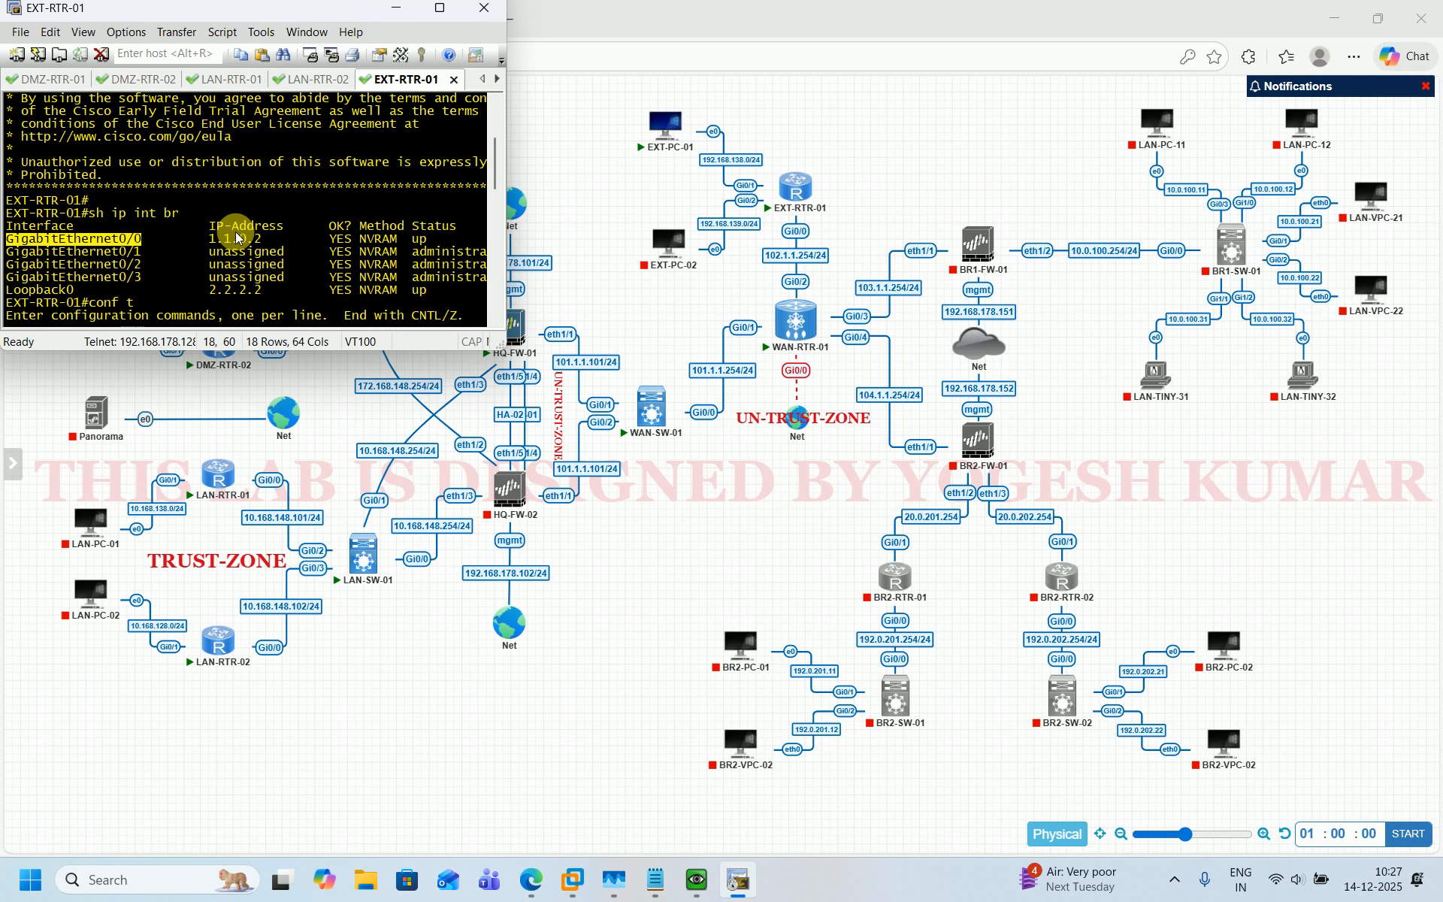
scroll(236, 233, "down", 10)
right_click(371, 261)
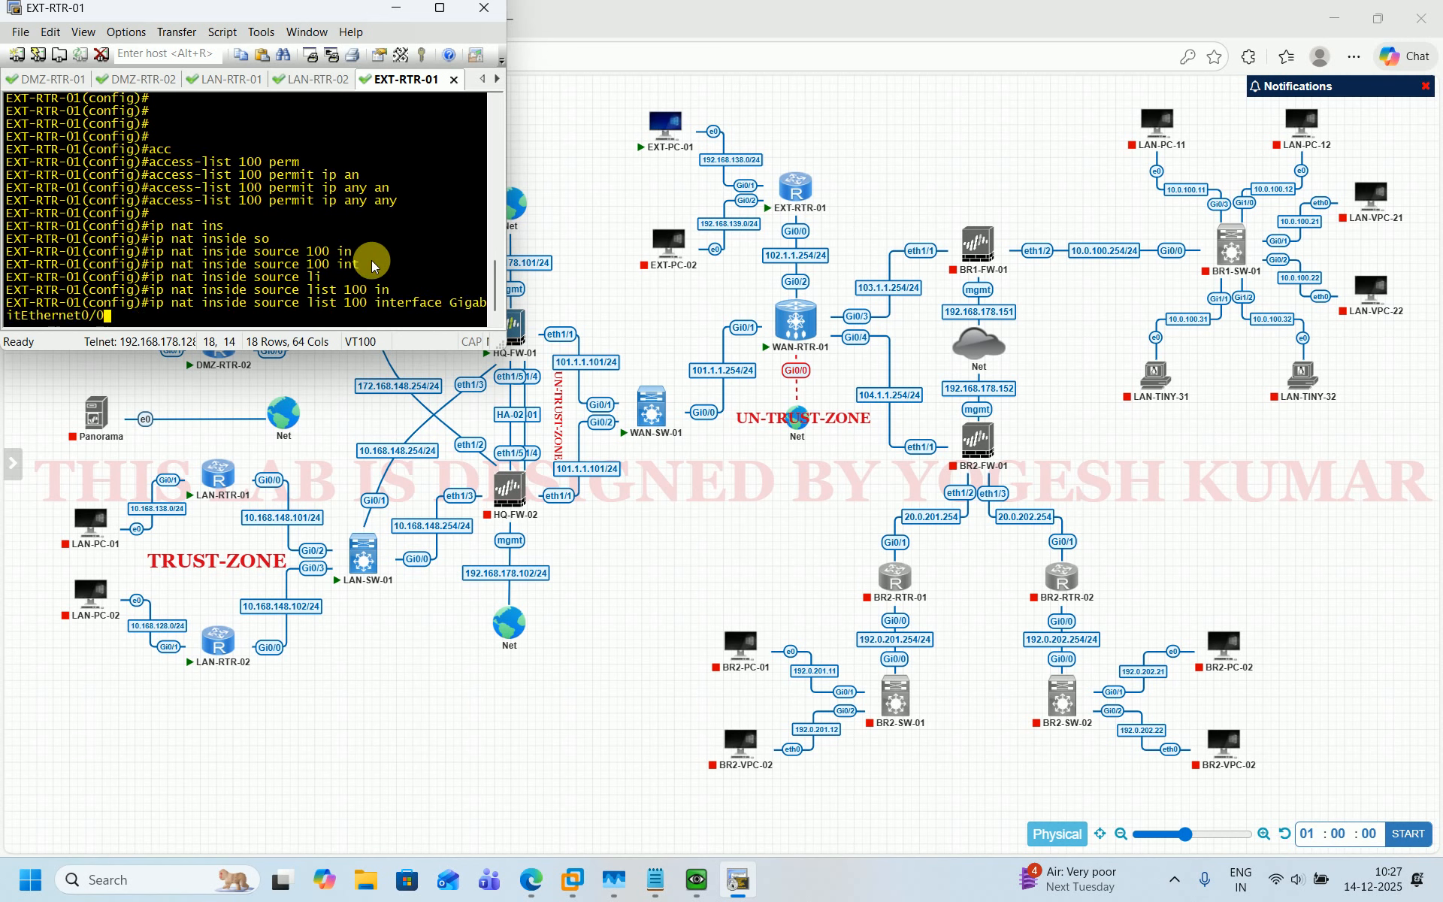
type("ove")
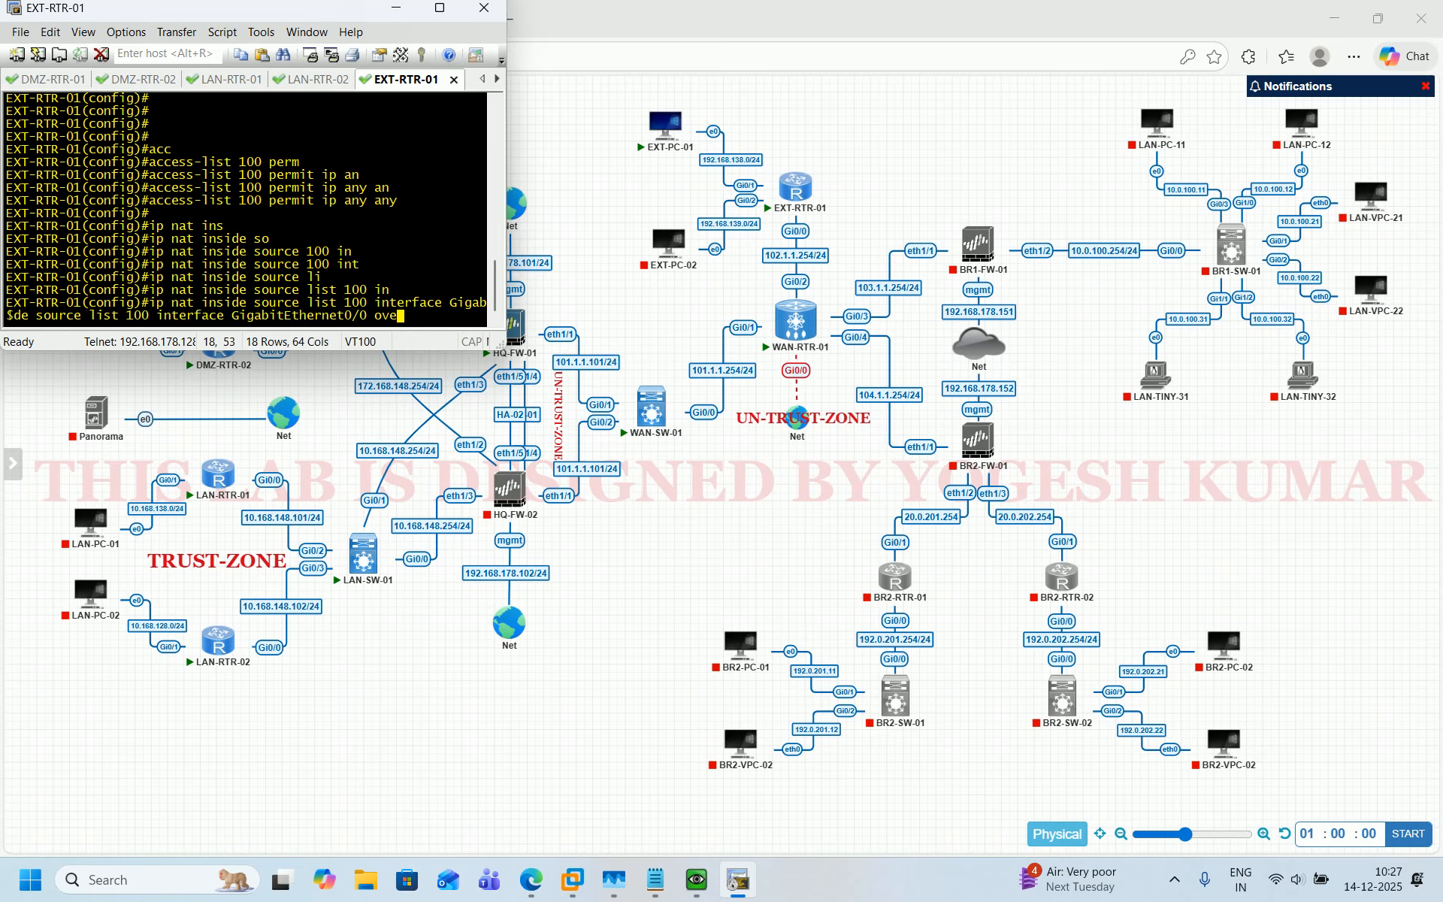
key("Tab")
key("Return")
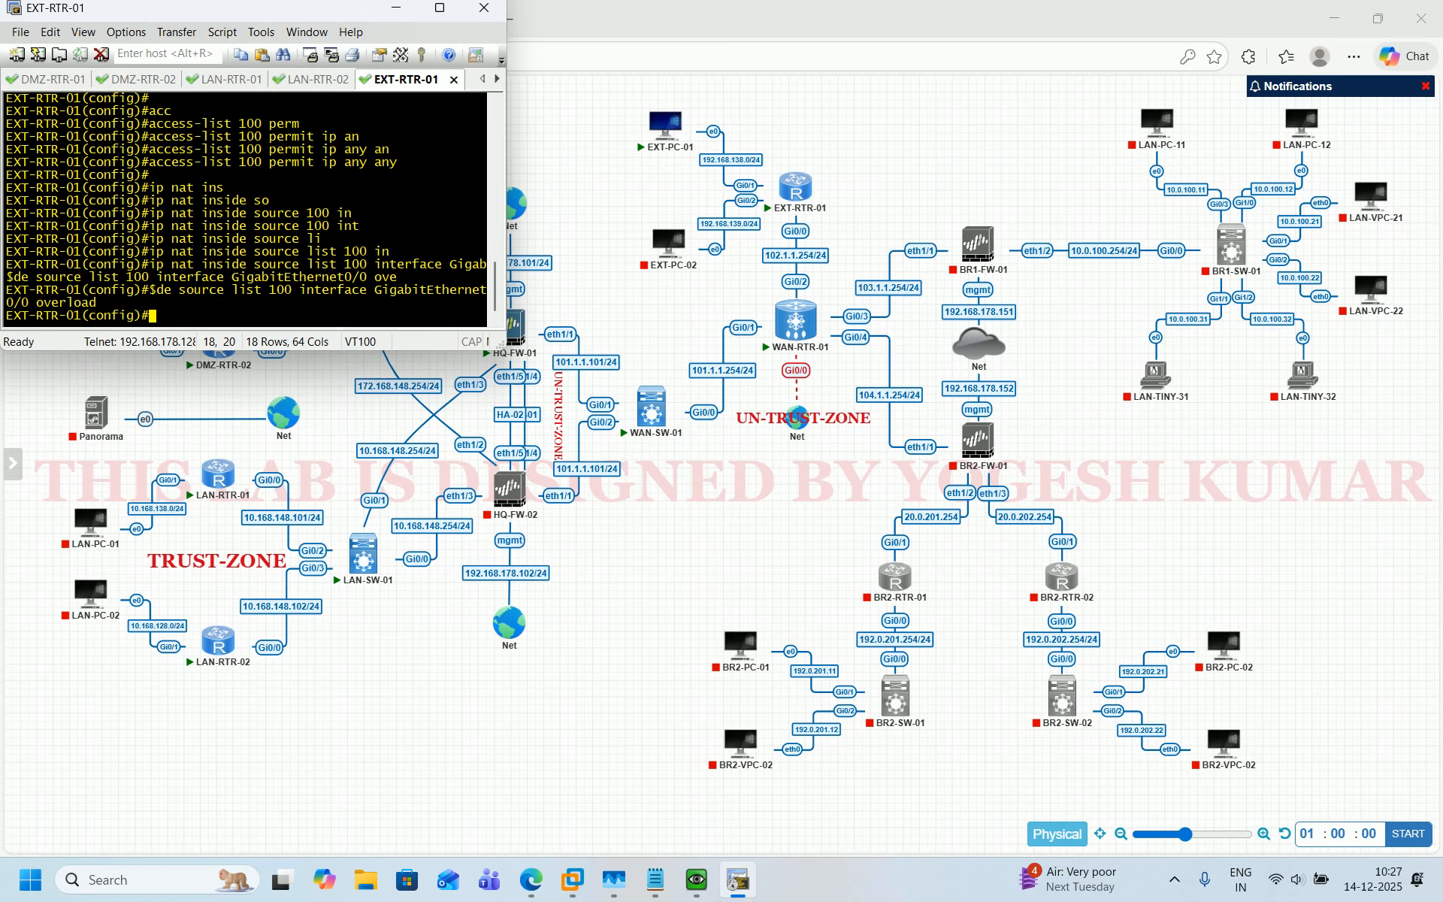
key("Return")
key("Return")
key("Return")
key("Return")
key("Return")
key("Return")
Add a default static route 0.0.0.0 0.0.0.0 via next hop 102.1.1.254.
type("ip")
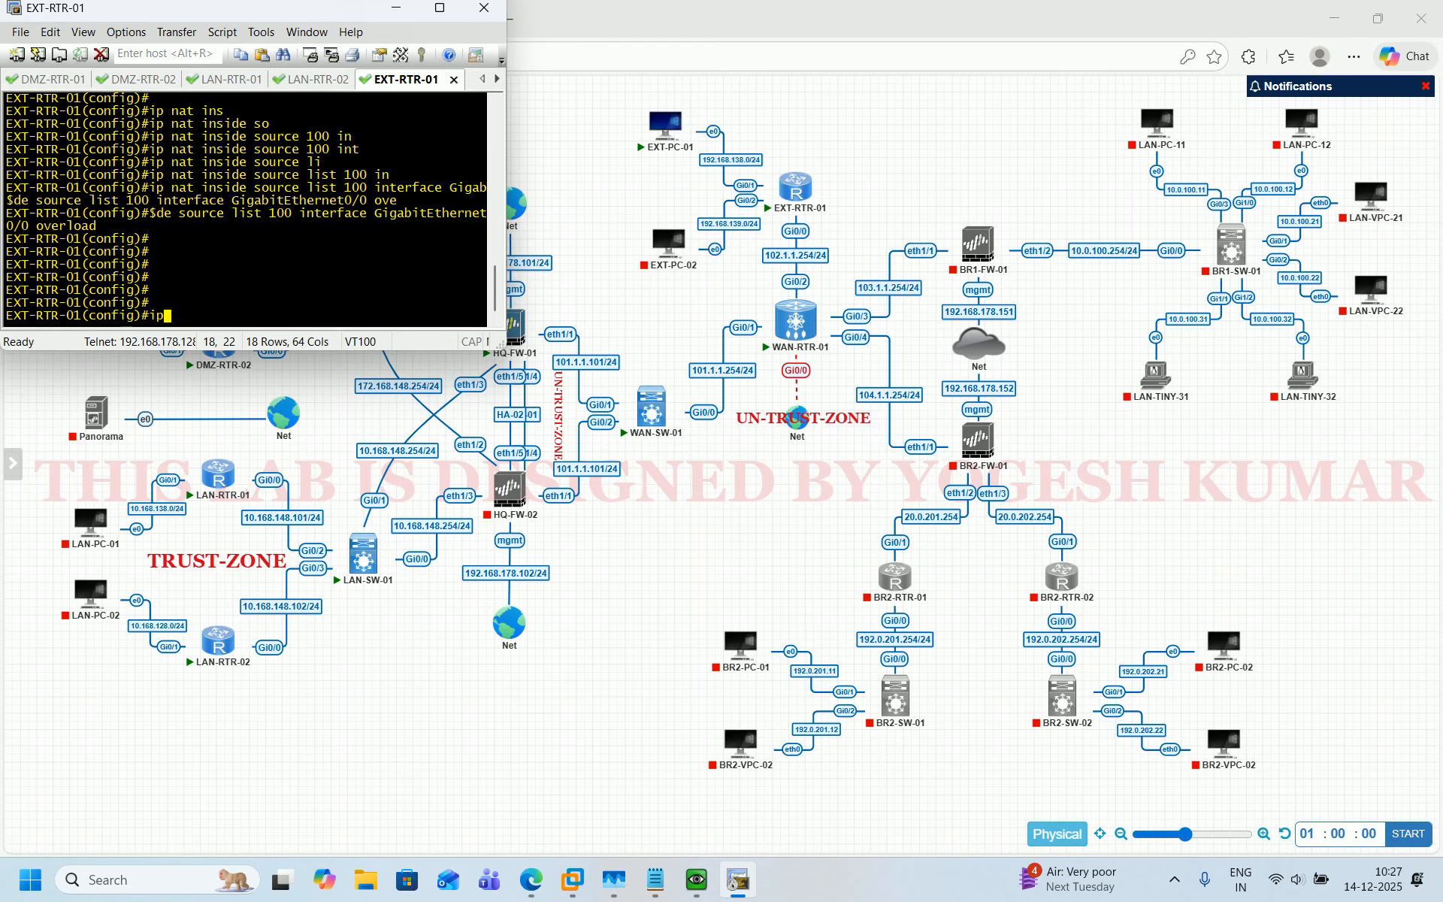
type(" roue")
key("BackSpace")
type("te")
type("0.0.0.0 0.0.0.0 102.")
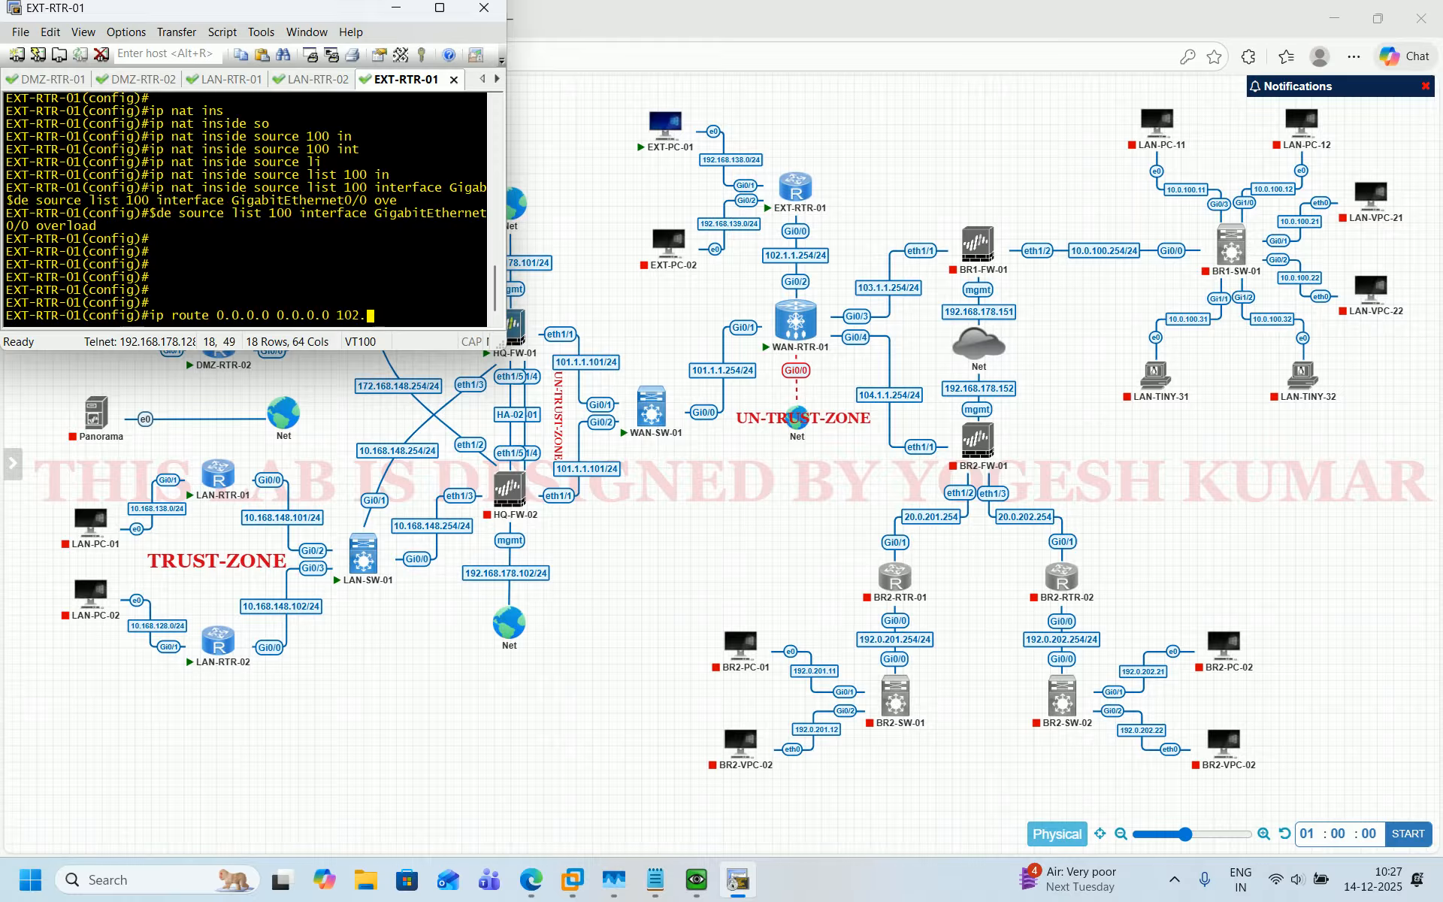
type("1.1.254")
key("Return")
Save the running configuration and leave configuration mode.
type("d")
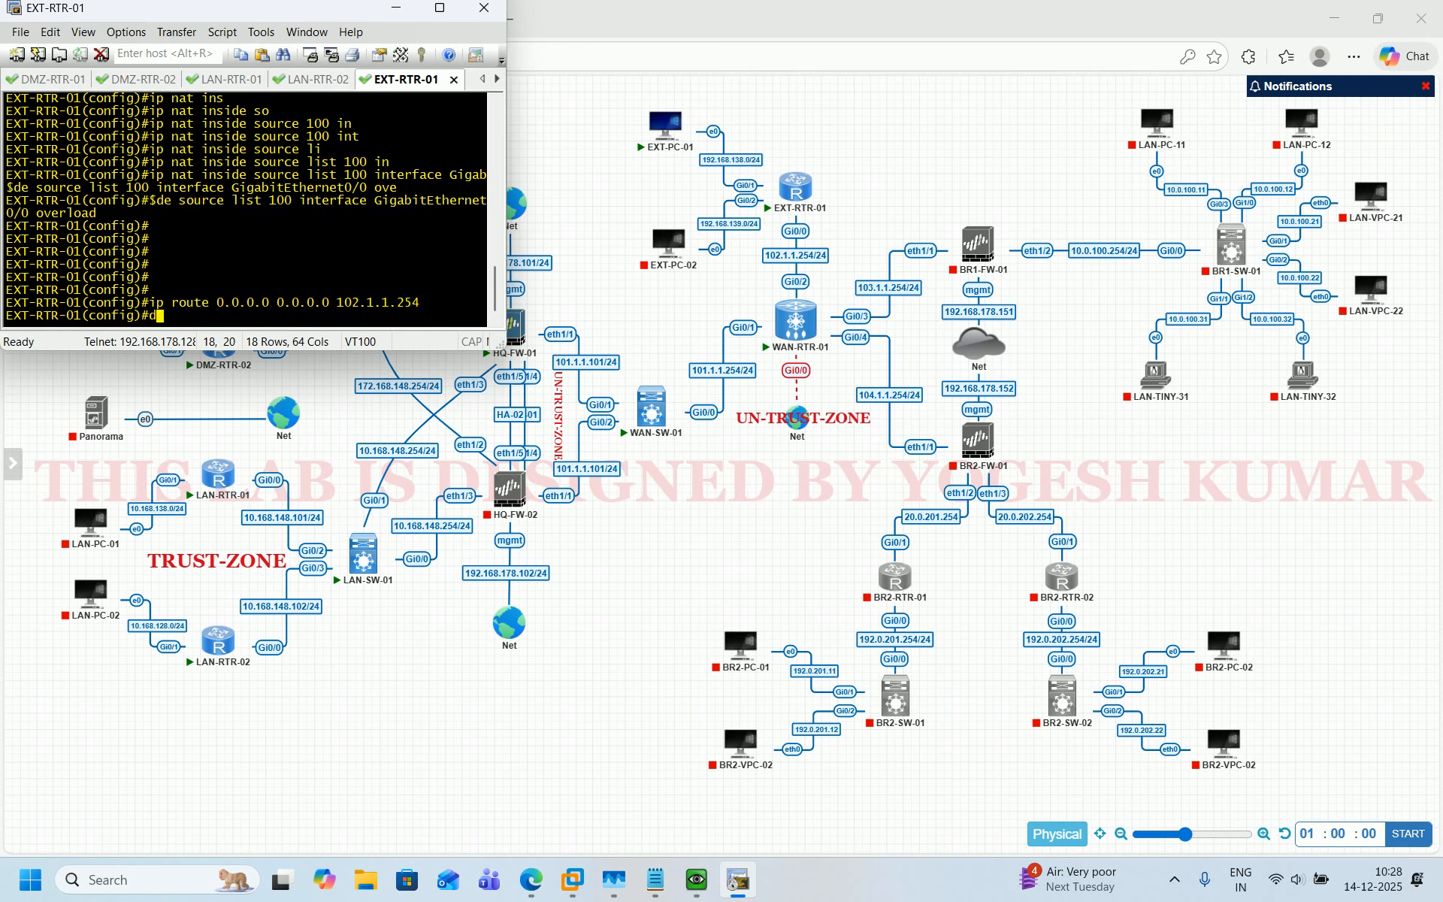
type("o wr")
key("Return")
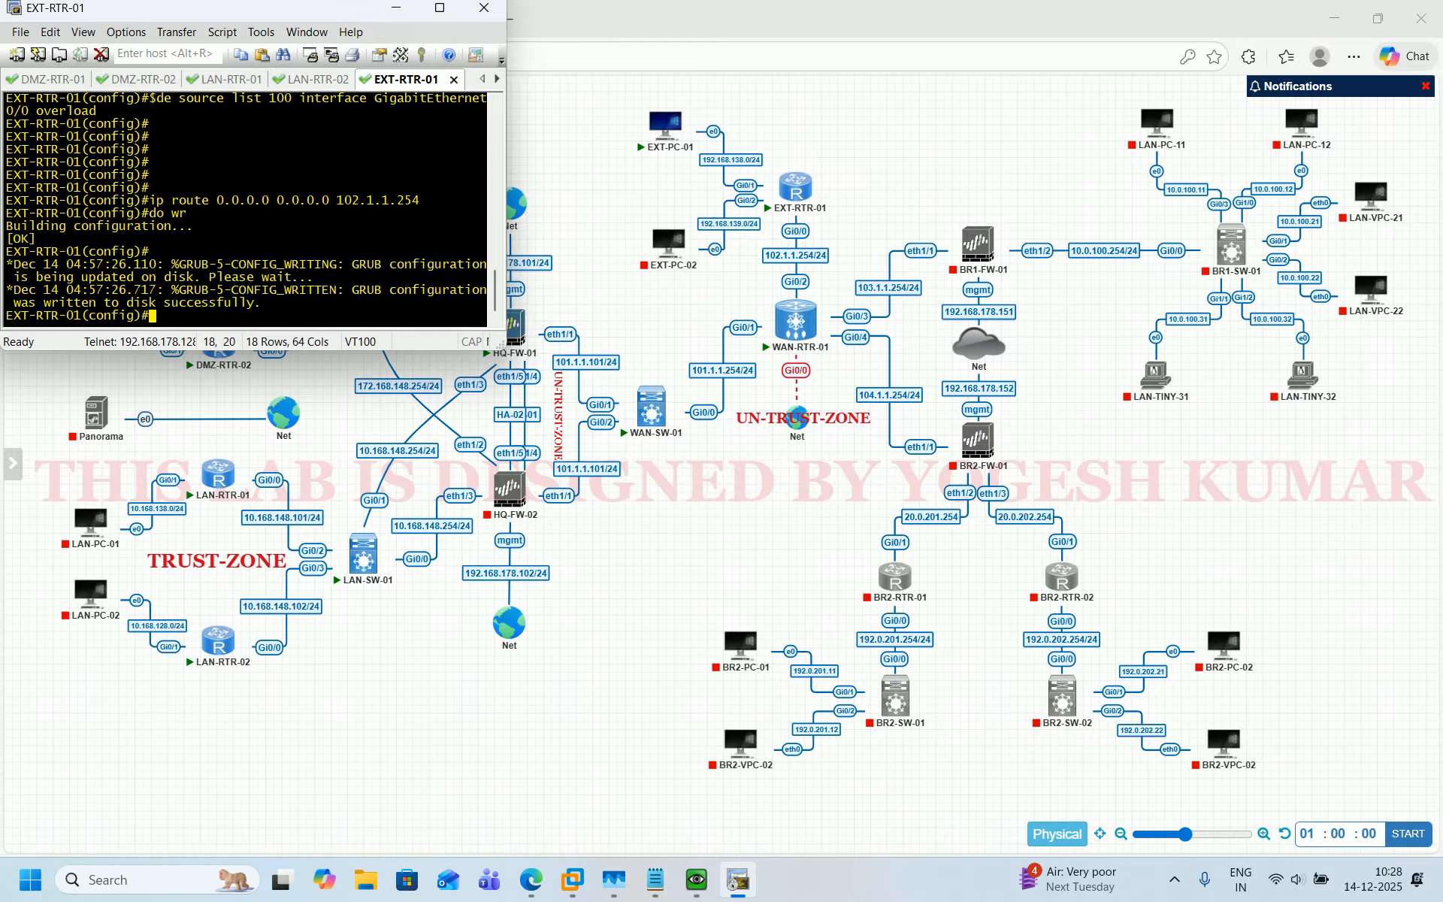
key("ctrl+z")
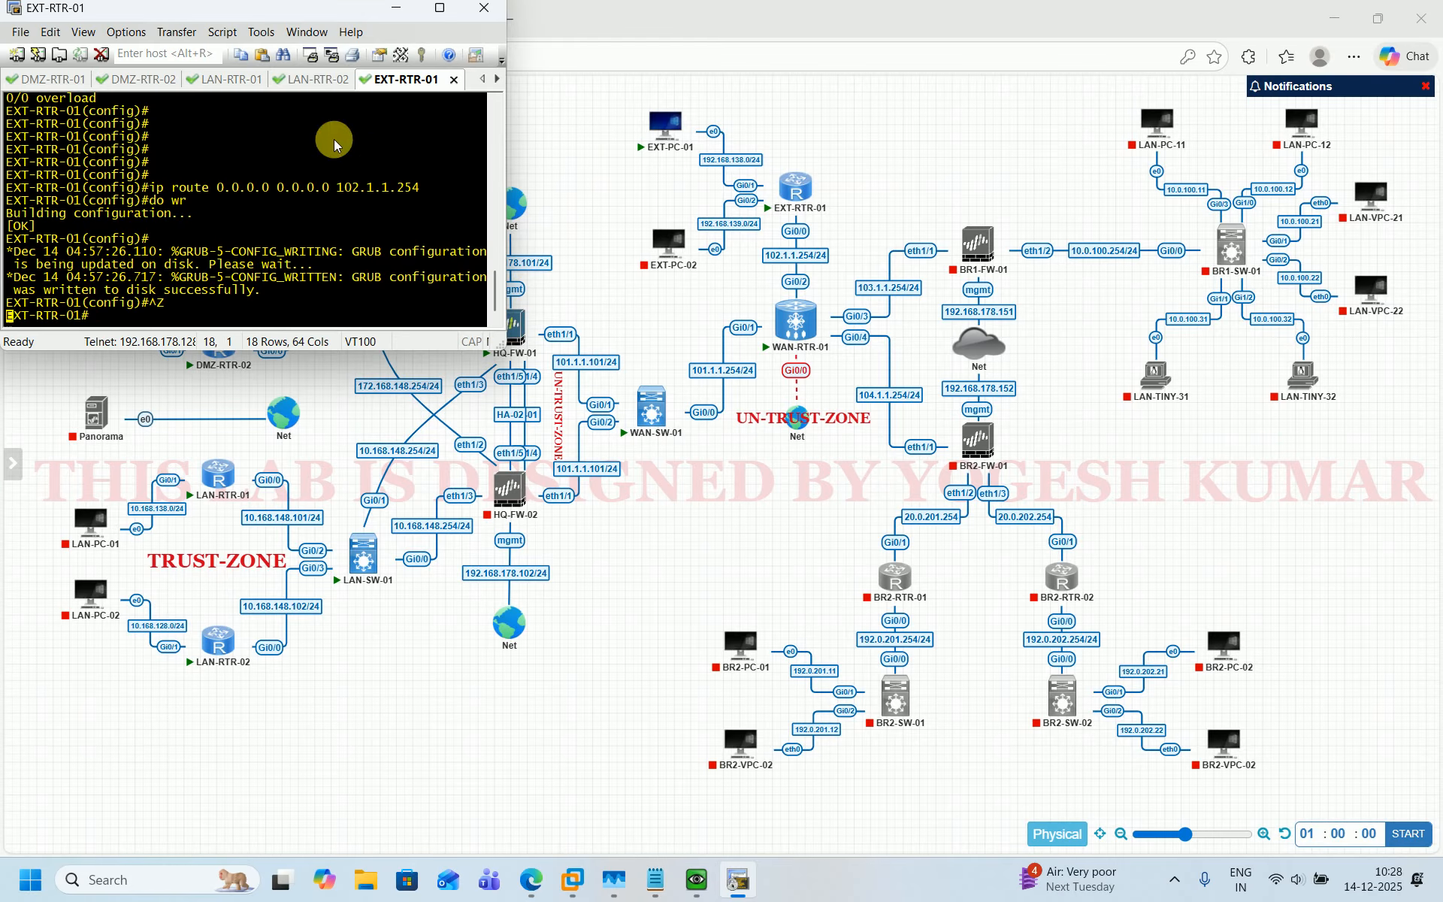
left_click(448, 12)
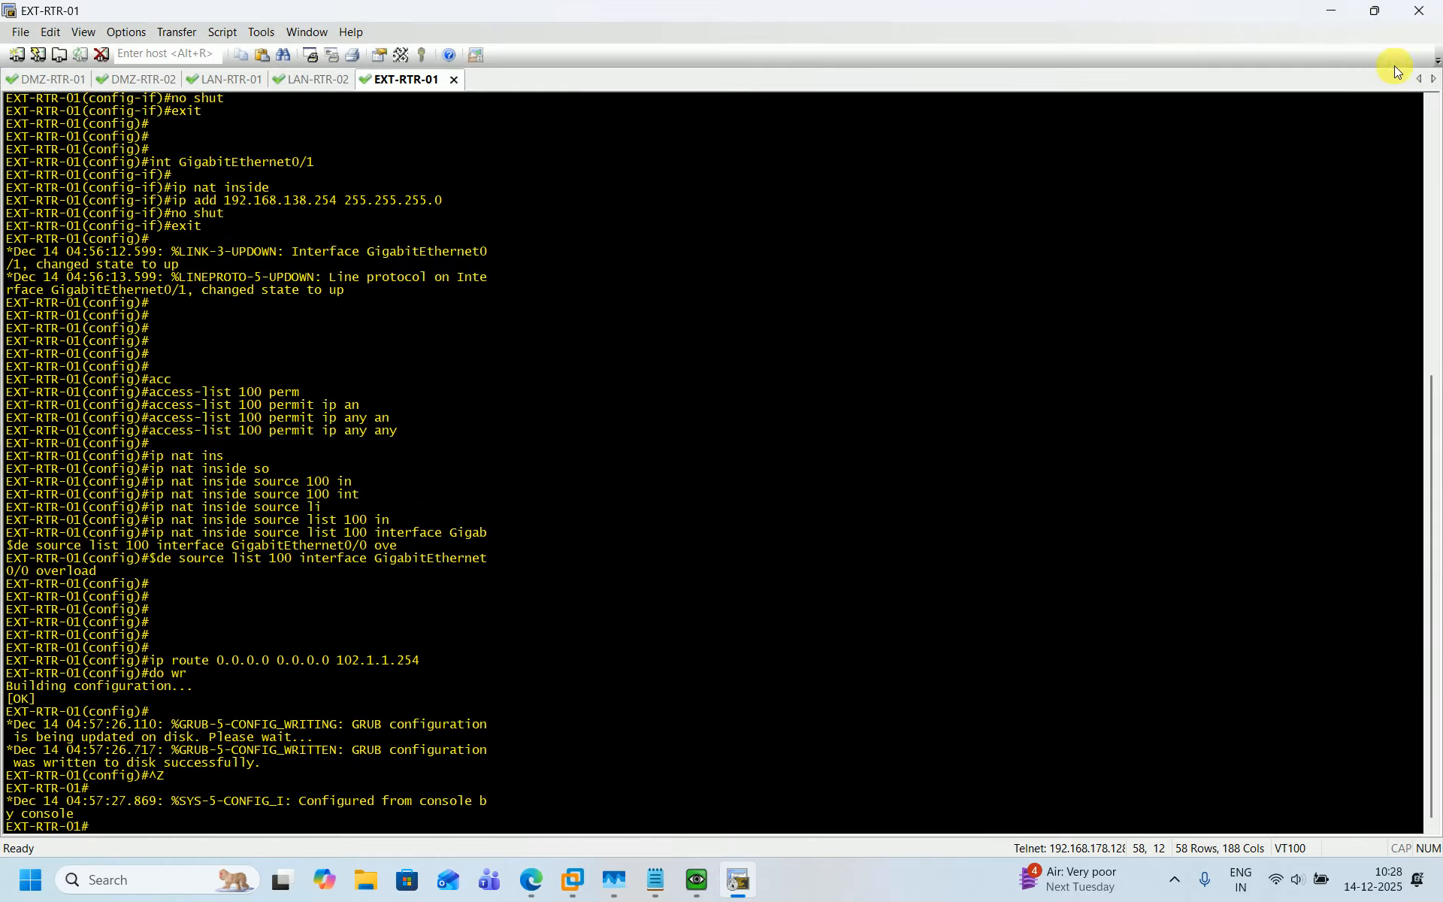
left_click(1326, 11)
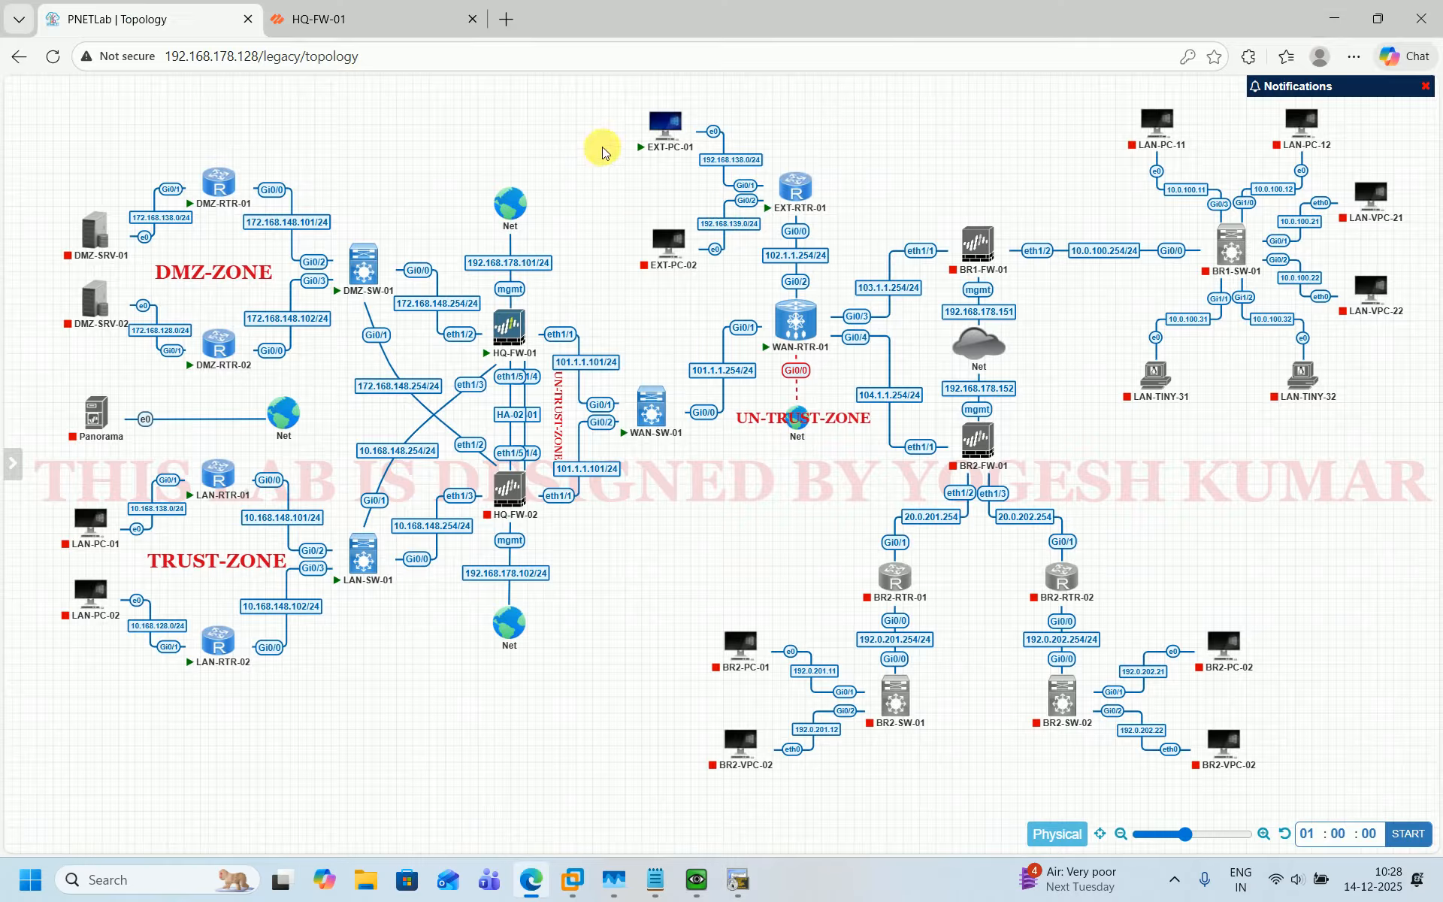
left_click(687, 893)
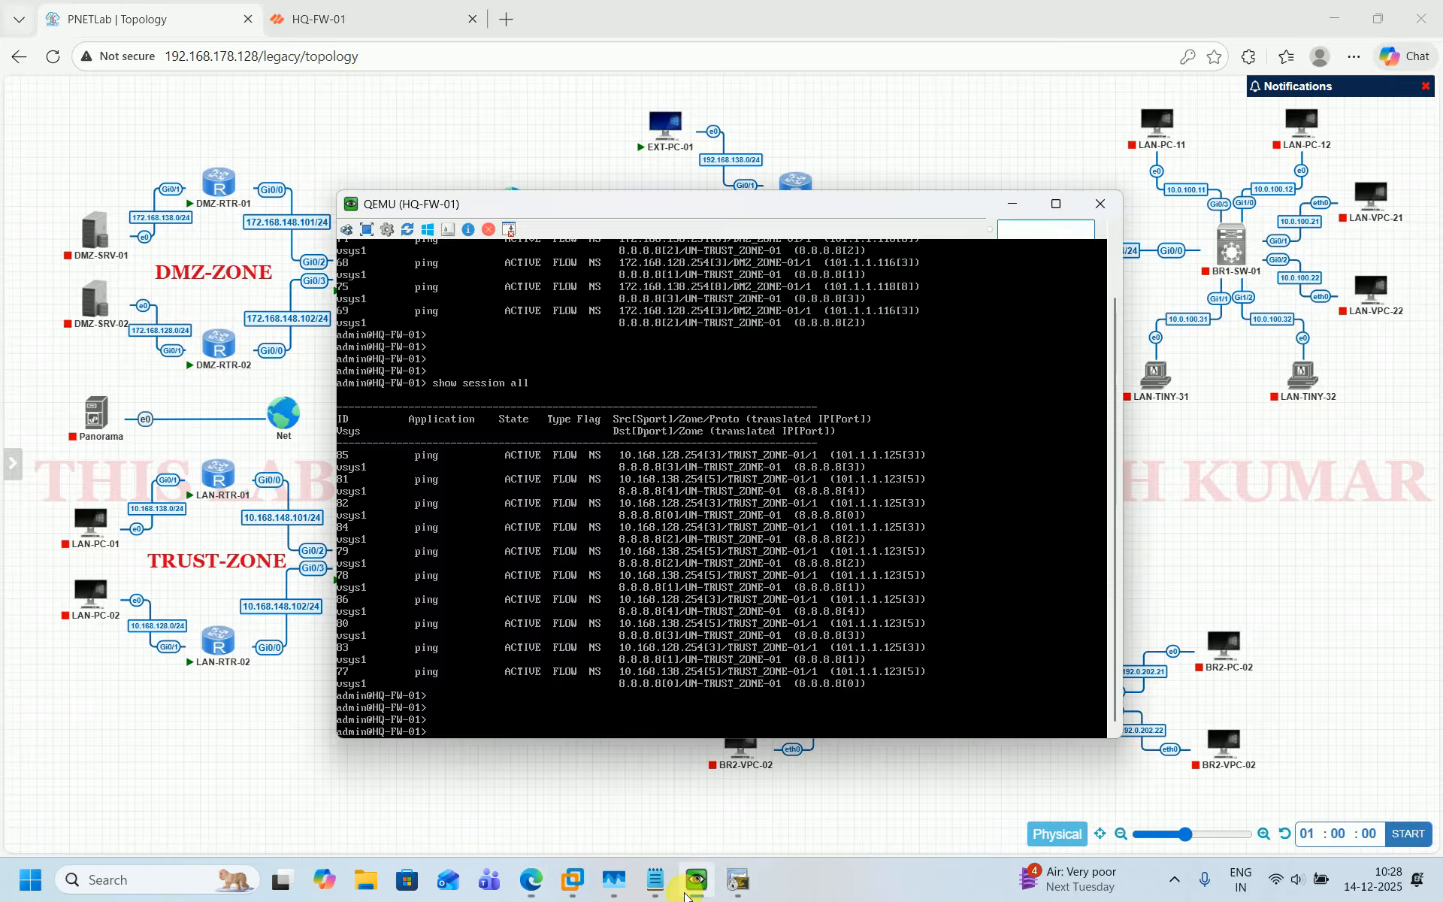
left_click(695, 887)
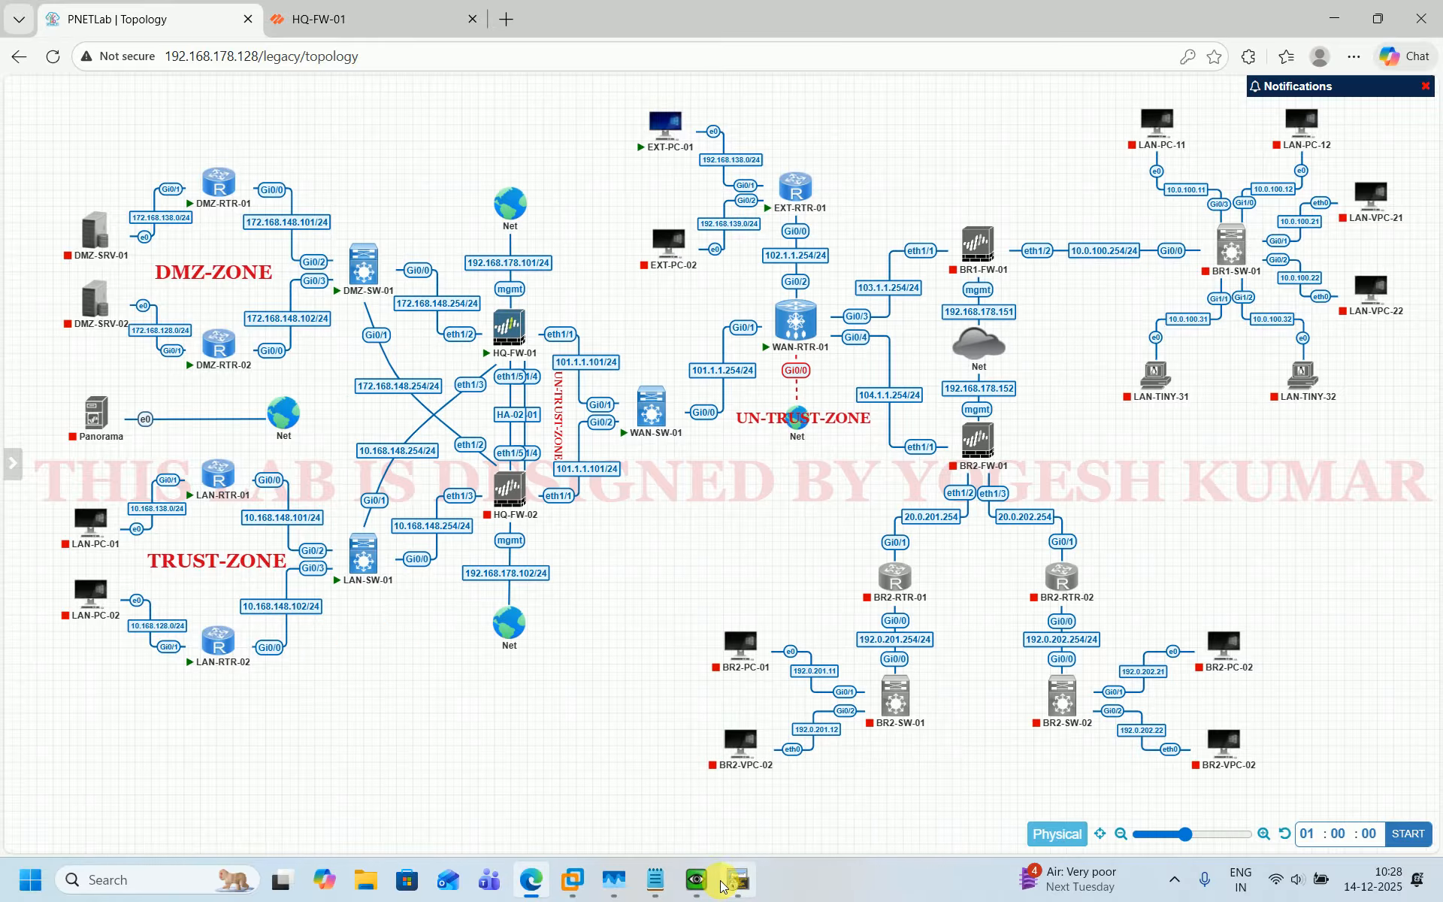
mouse_move(722, 887)
left_click(654, 764)
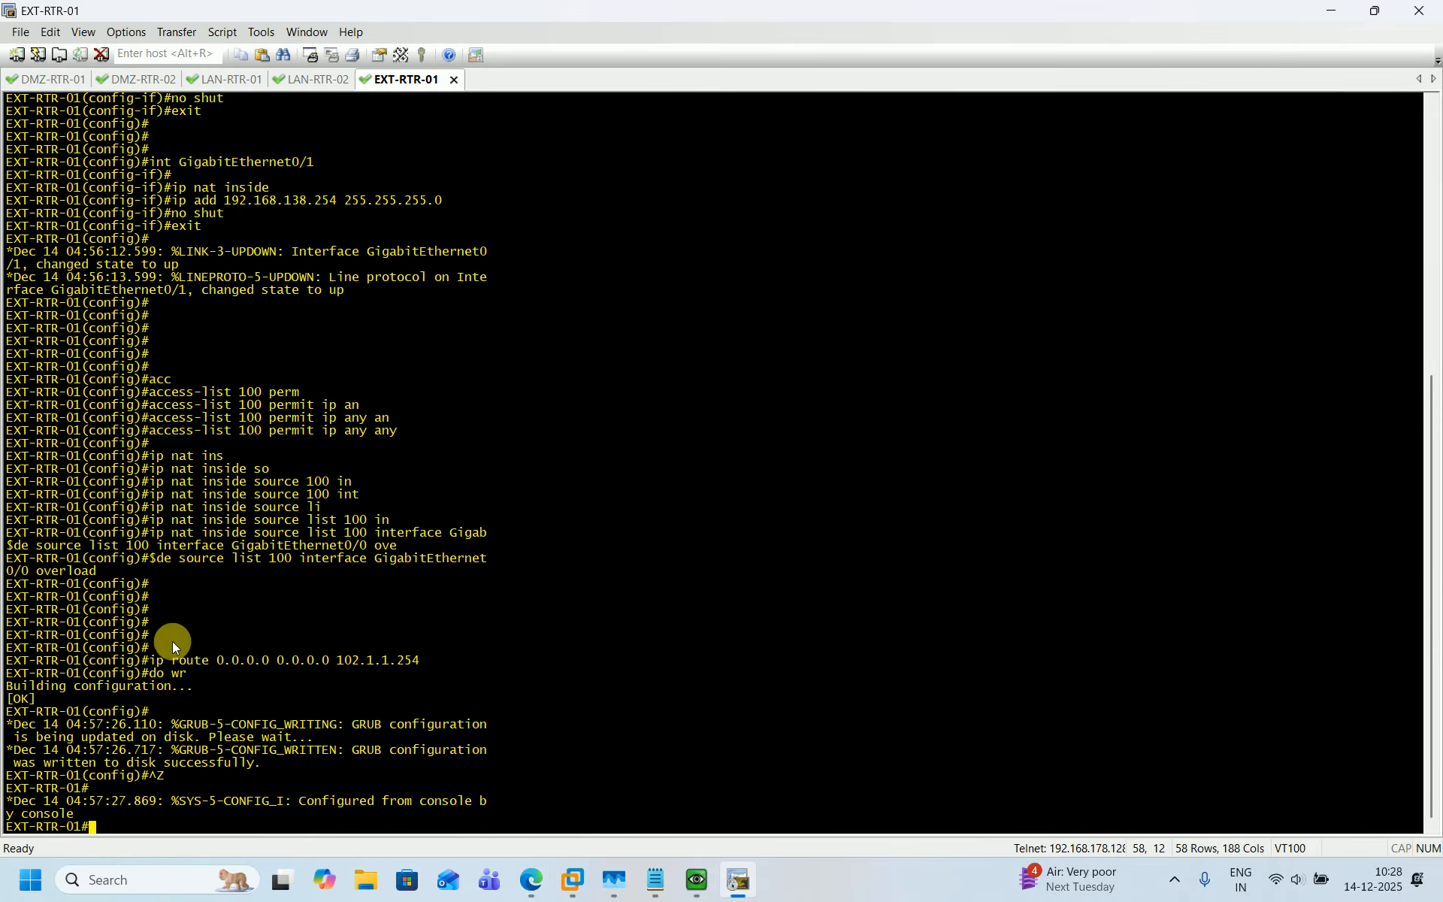
Ping 8.8.8.8 from the EXT-RTR-01 router to test external connectivity.
left_click_drag(155, 660, 418, 660)
left_click(418, 658)
key("Return")
key("Return")
key("Return")
key("Return")
key("Return")
type("p")
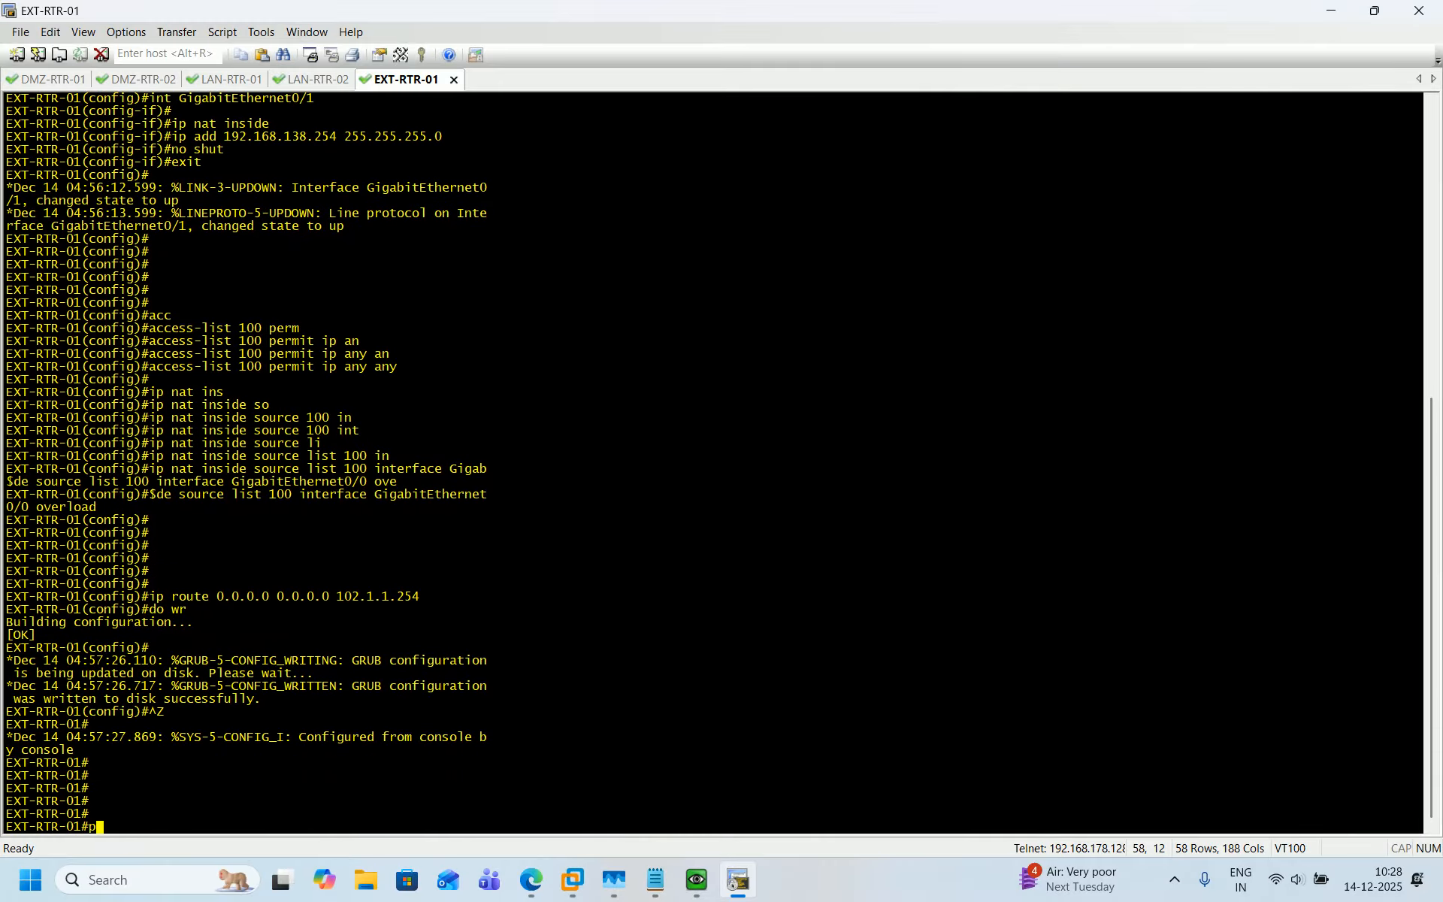
type("ing 8.8.8.8")
key("Return")
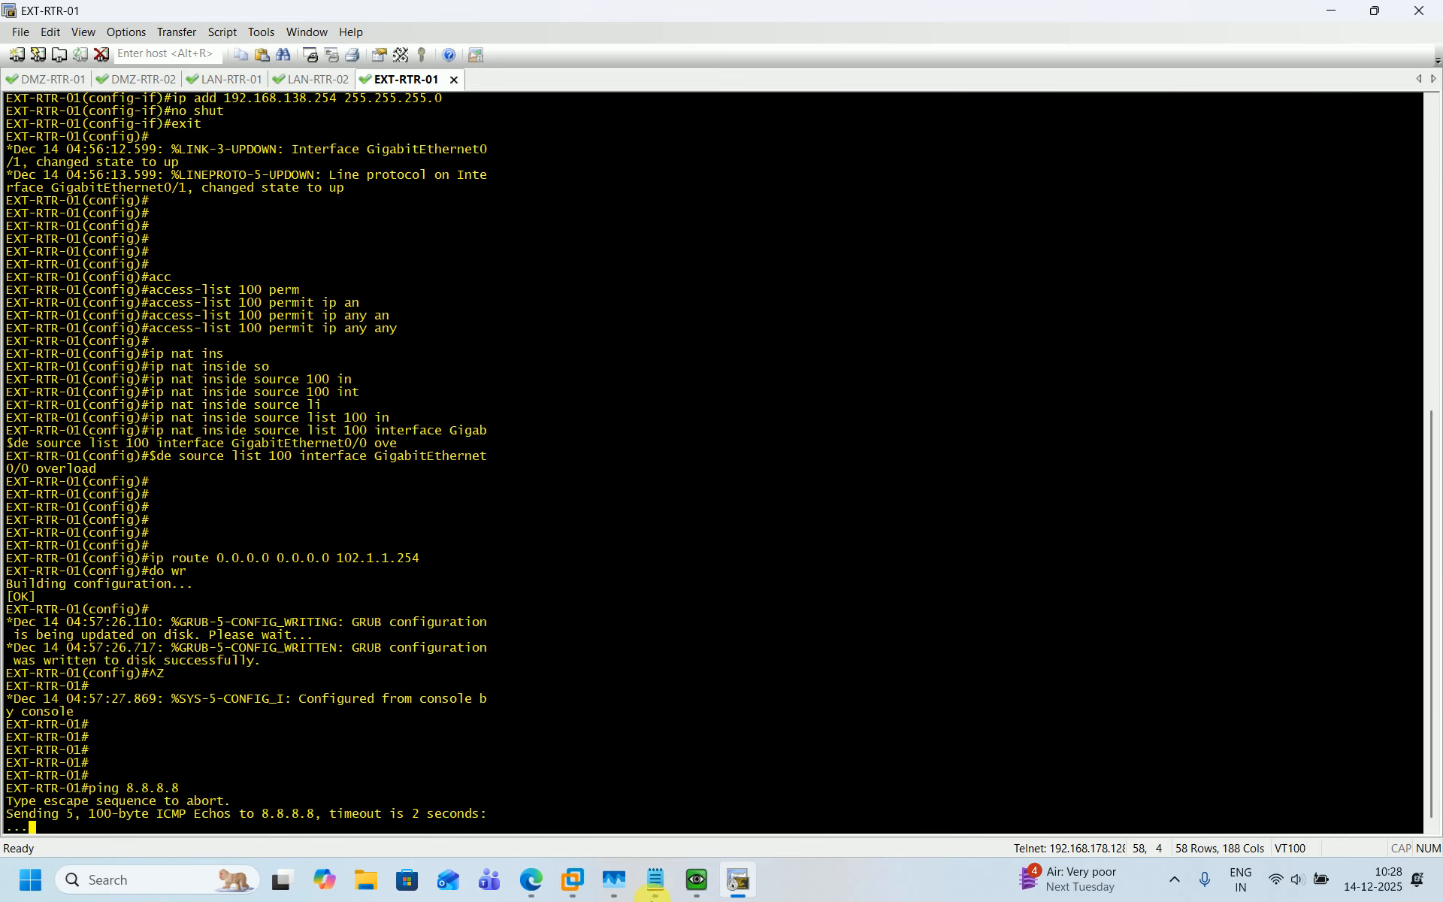
Open the EXT-PC-01 console and sign in by entering the account password.
mouse_move(705, 889)
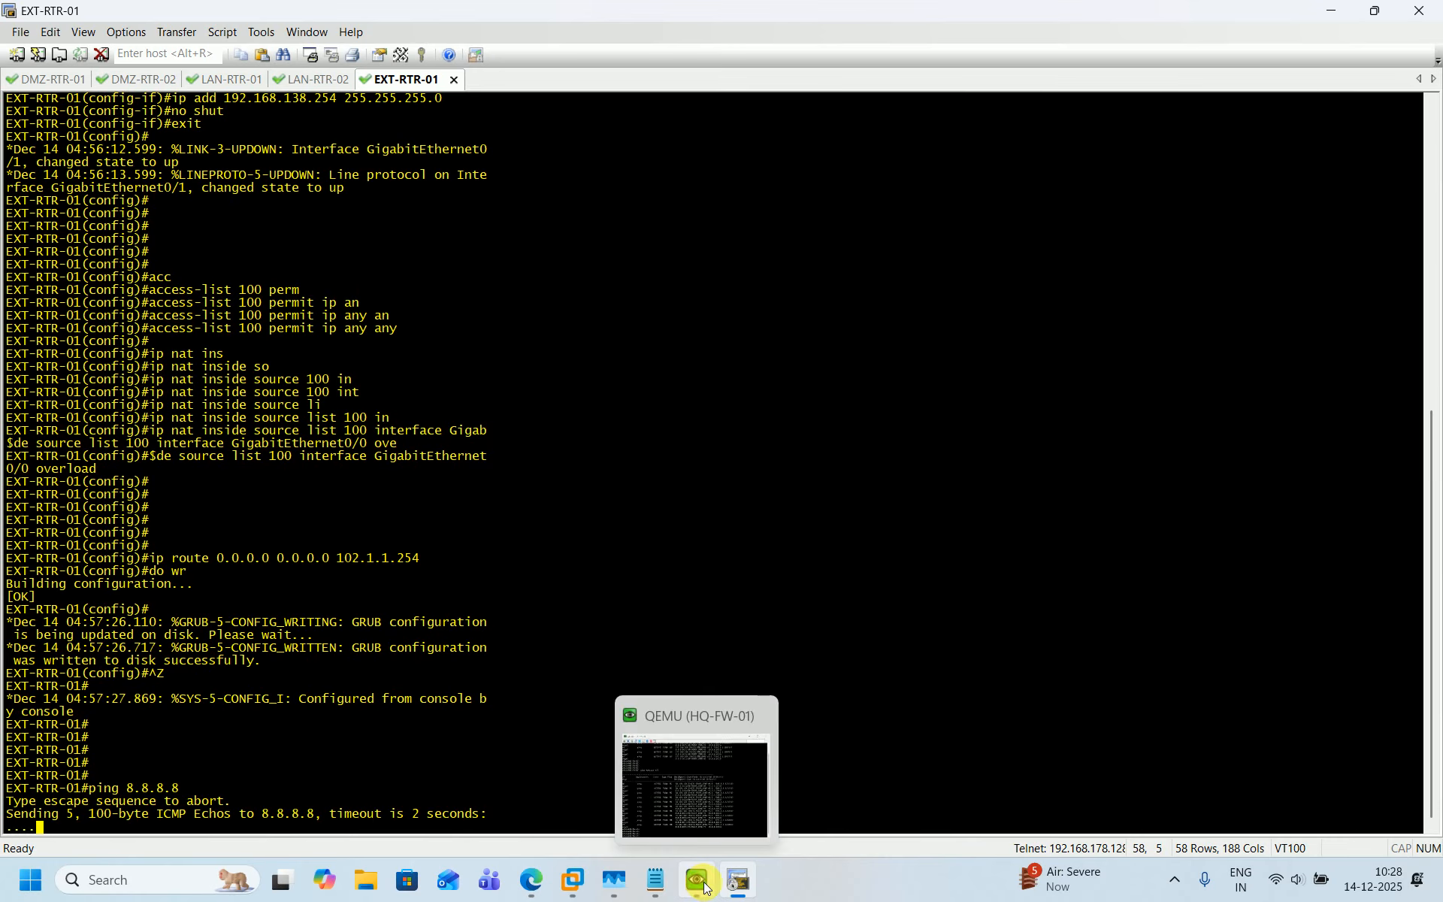
left_click(533, 891)
left_click(661, 126)
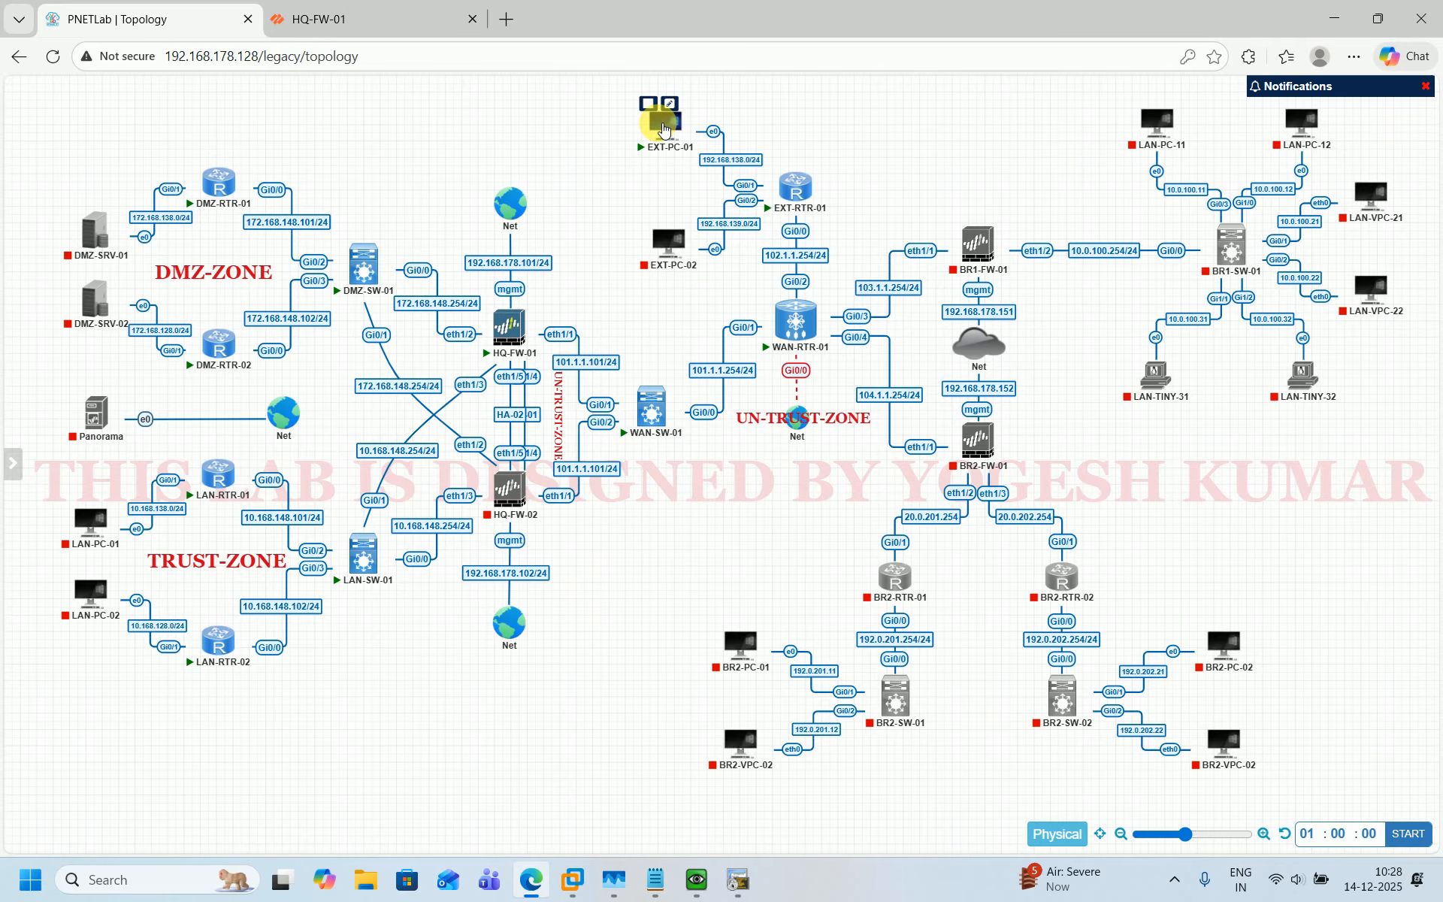
left_click(827, 192)
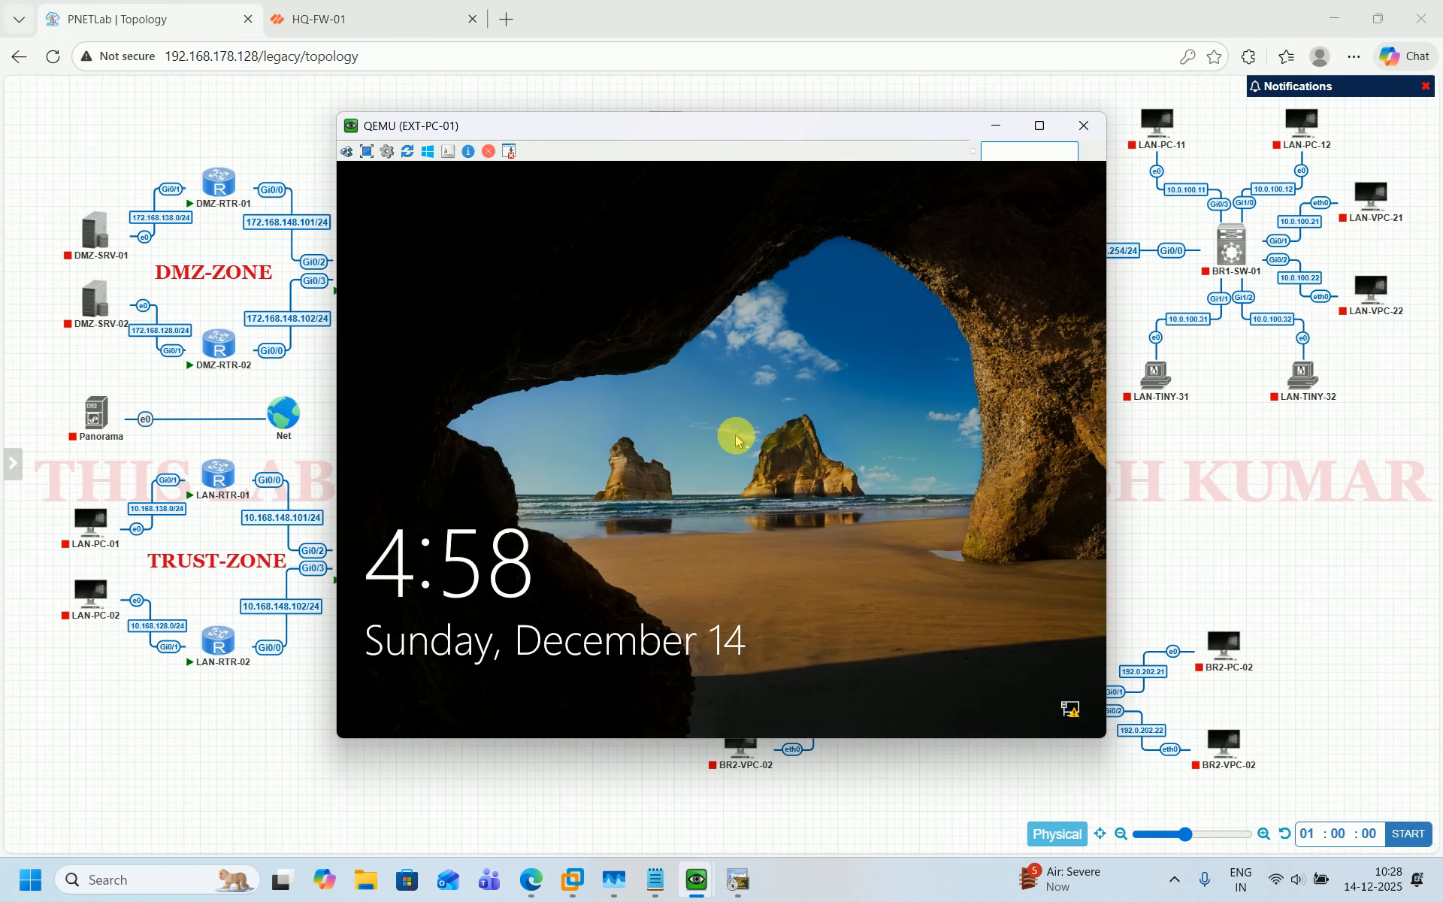
left_click(736, 436)
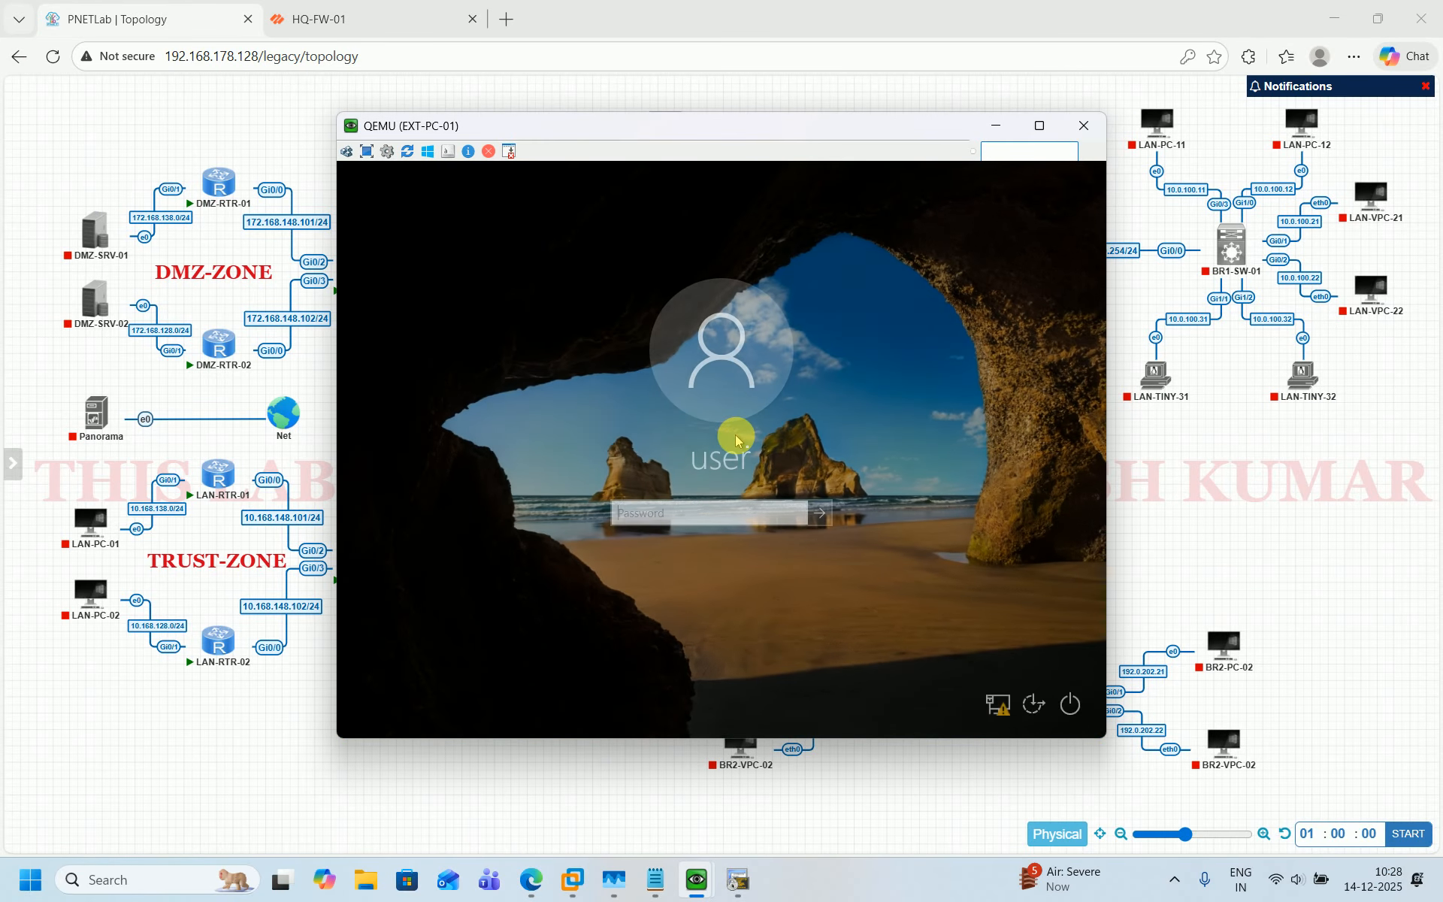
type("pass")
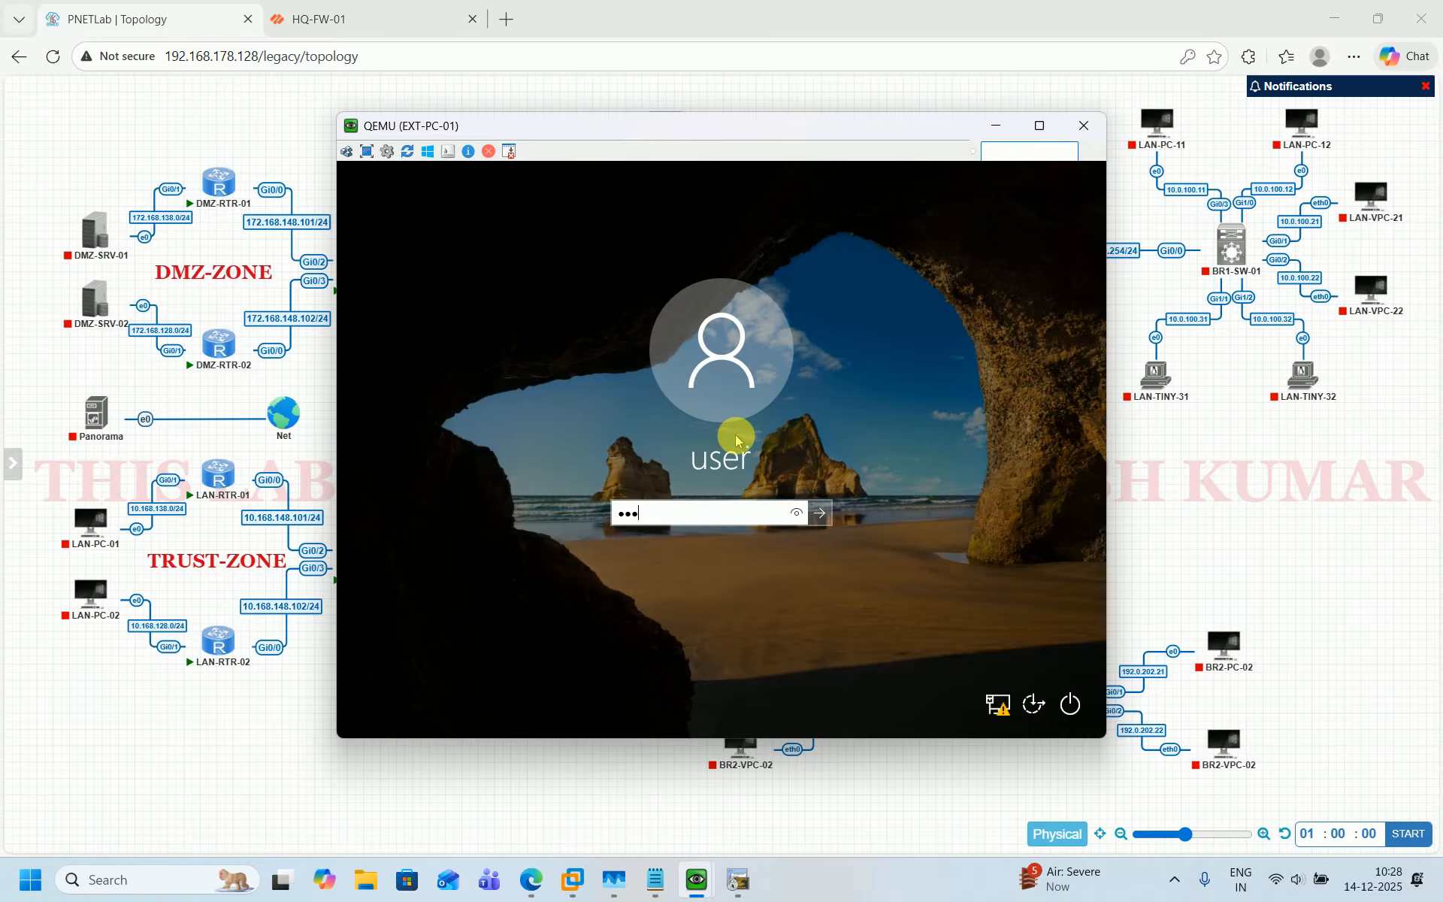
type("123")
key("Return")
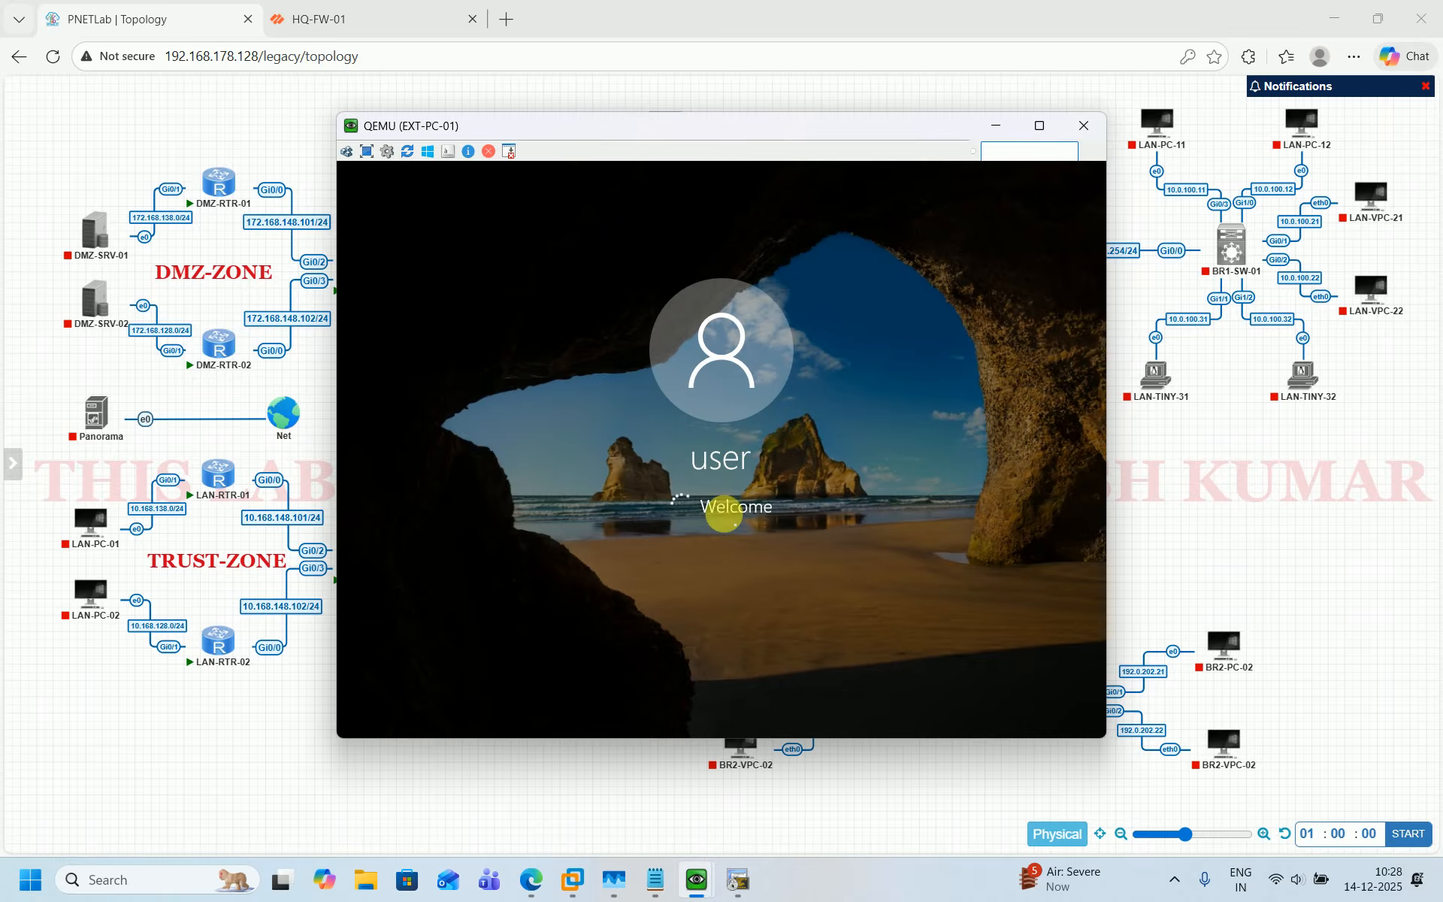
left_click(737, 884)
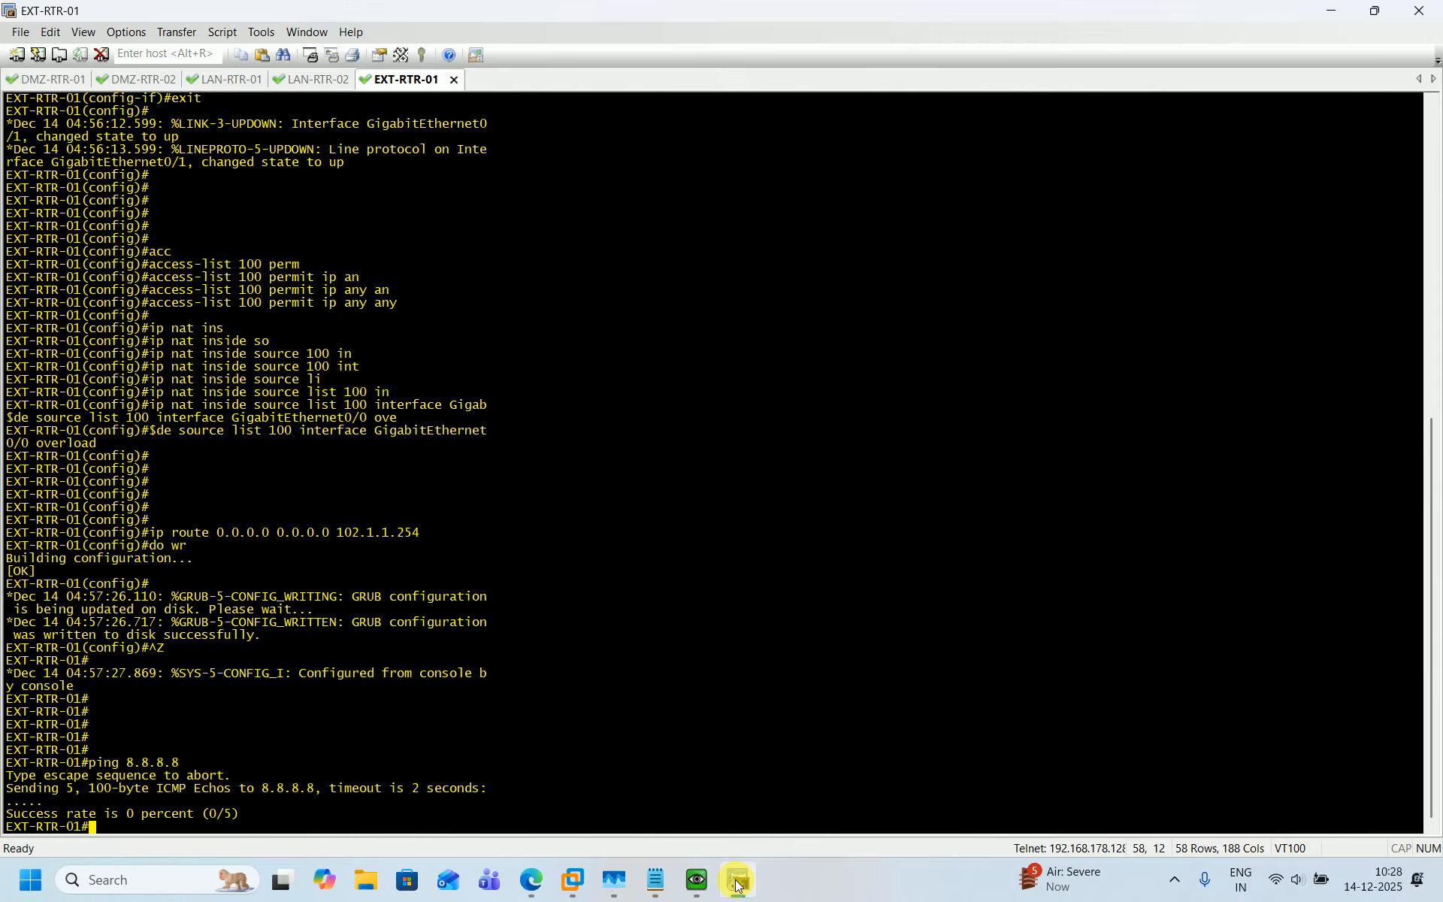
Repeat the ping to 8.8.8.8 from the EXT-RTR-01 router.
key("Up")
key("Return")
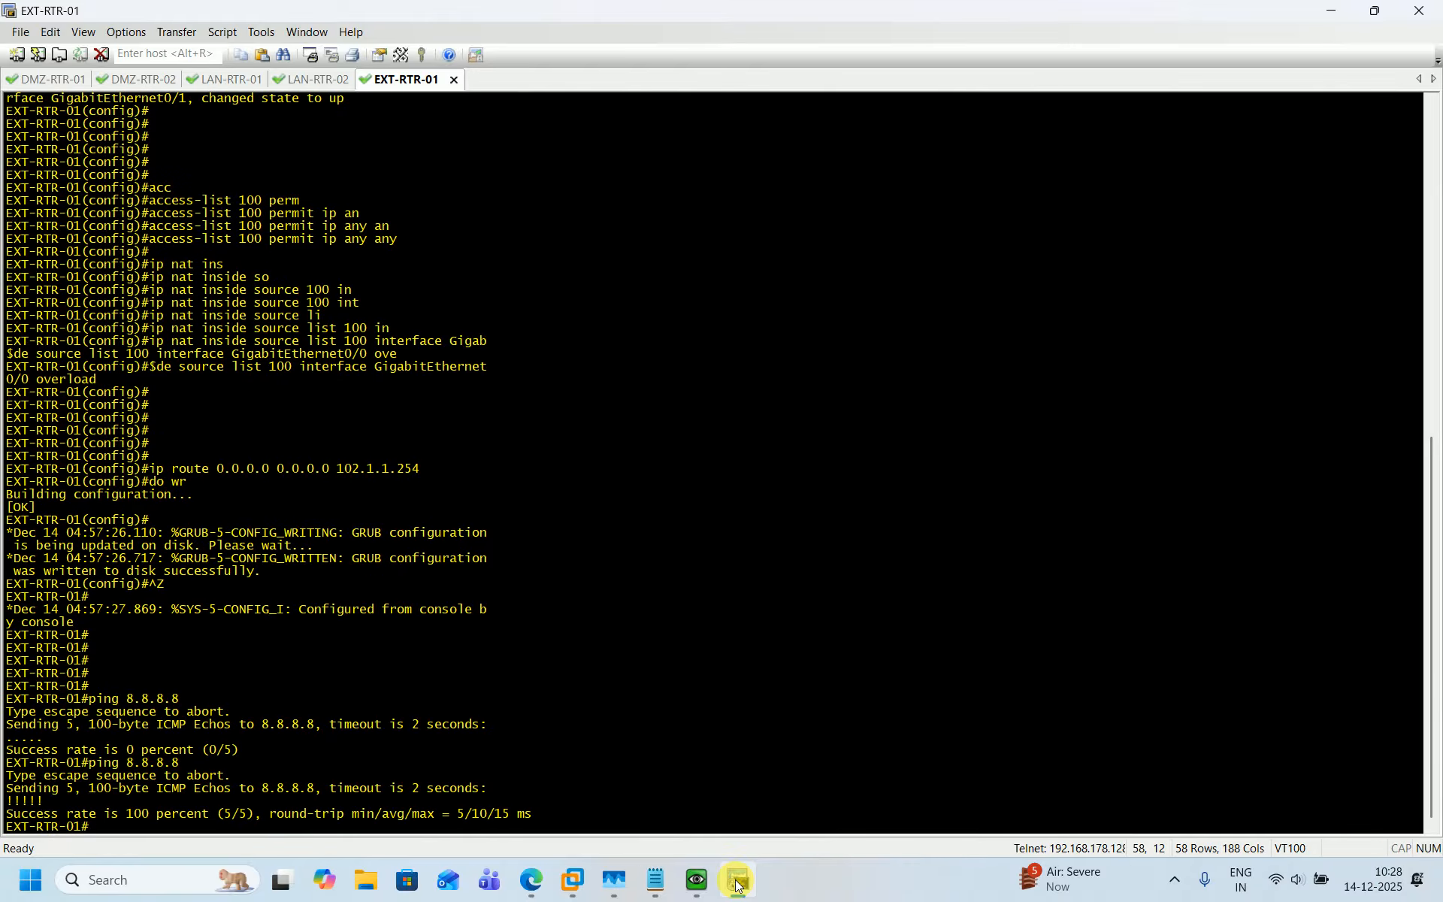
On EXT-PC-01, open the Ethernet adapter's properties from the network connection settings.
left_click(737, 884)
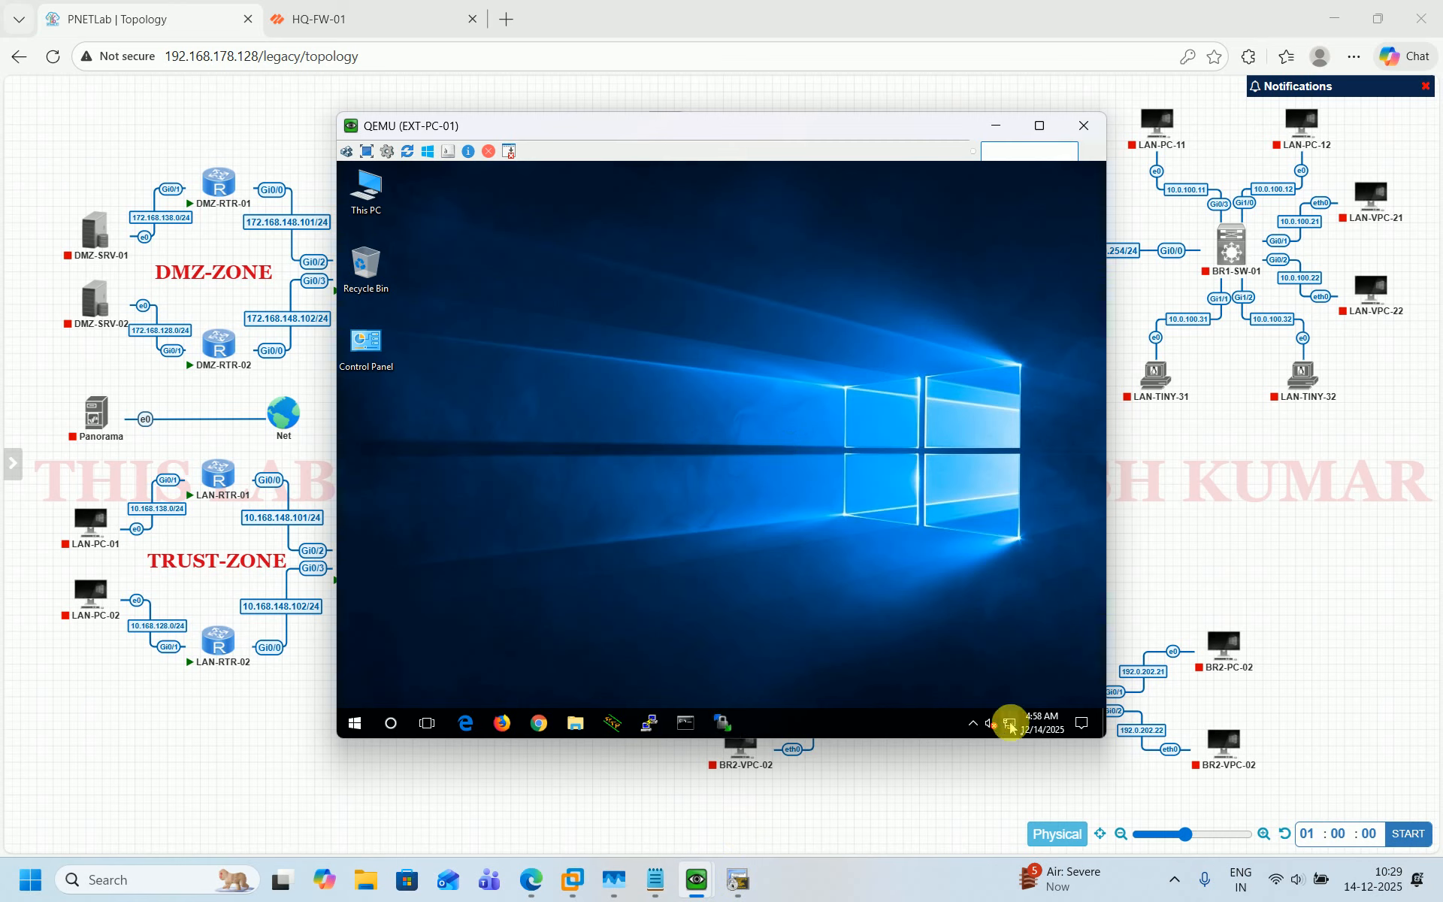
left_click(1010, 725)
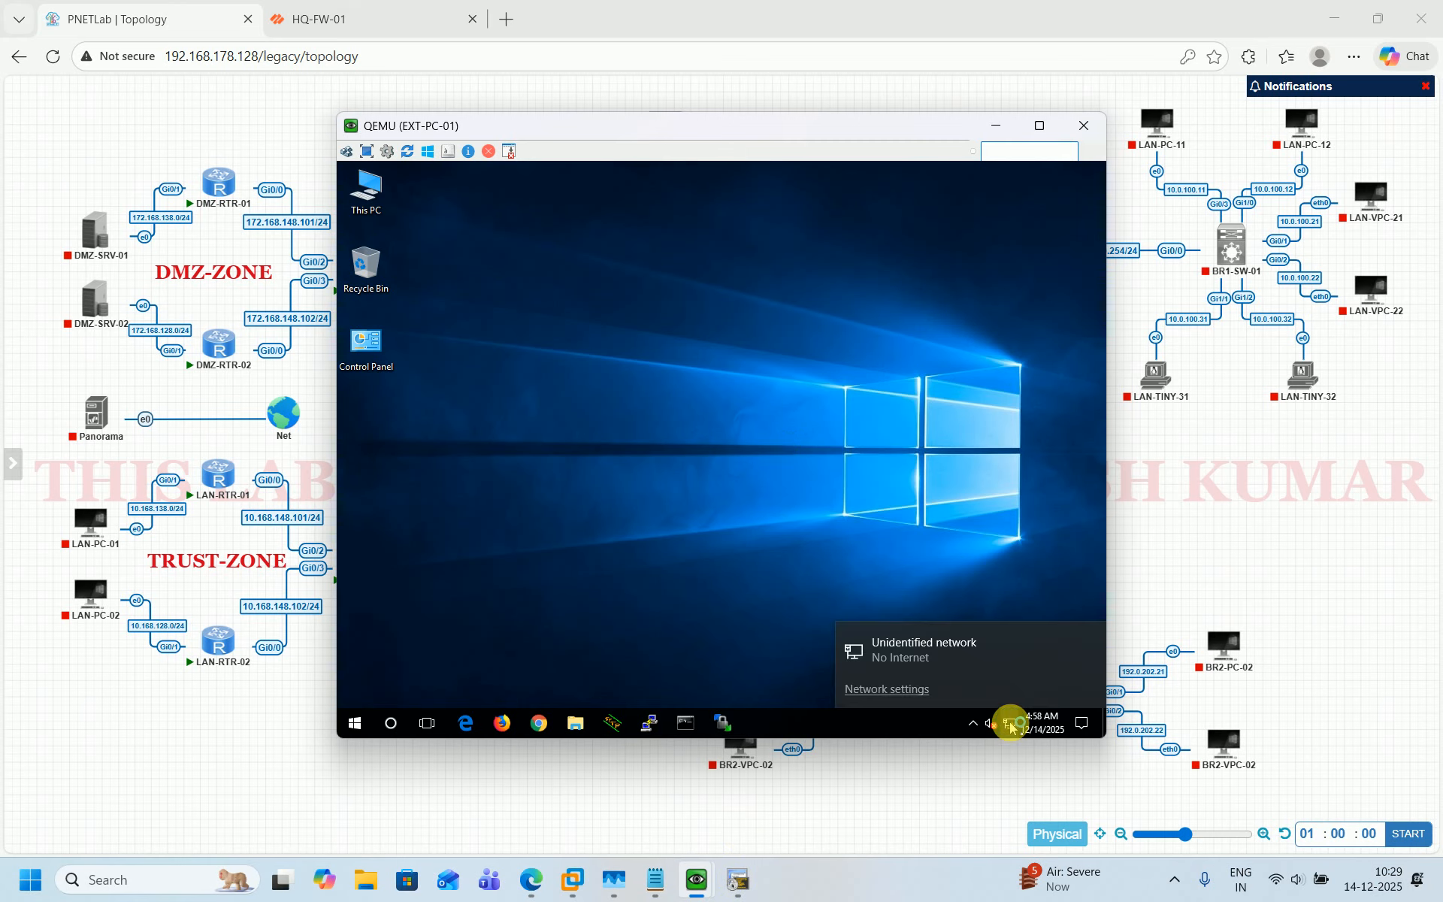
right_click(1010, 725)
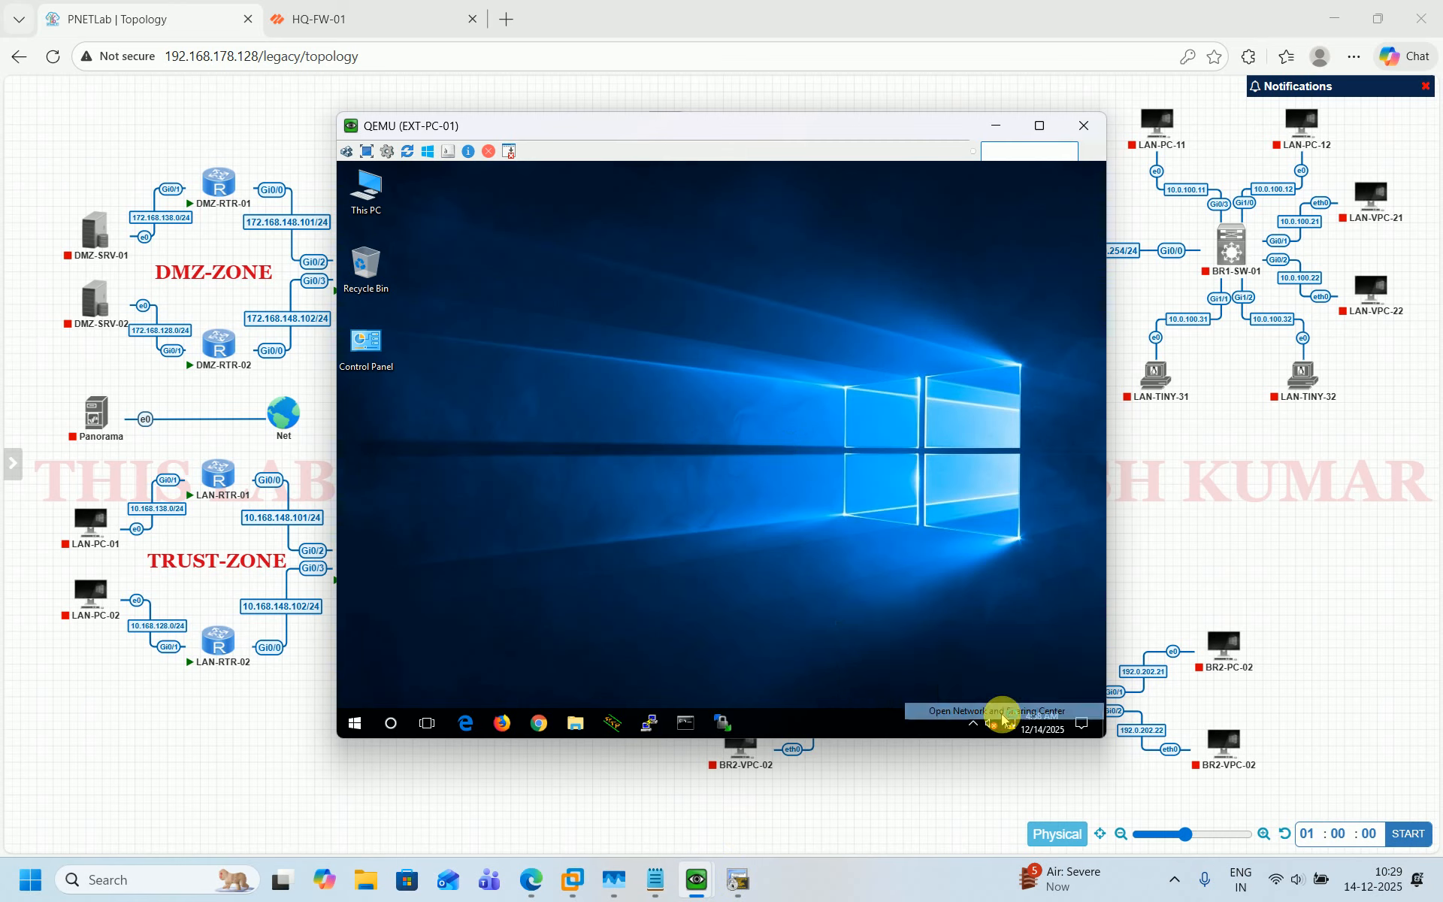
left_click(1003, 711)
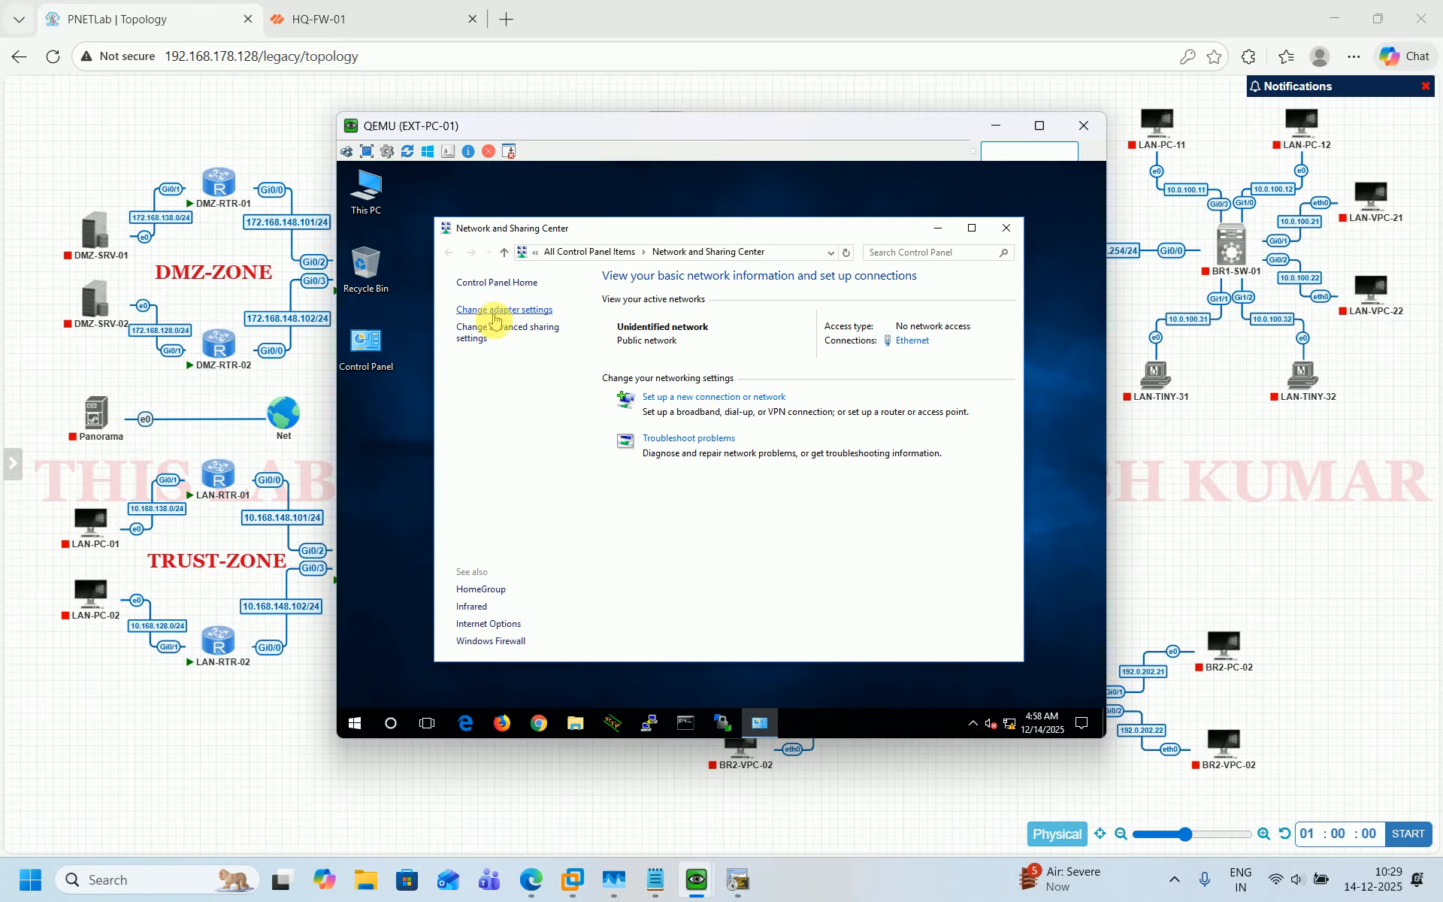
left_click(496, 326)
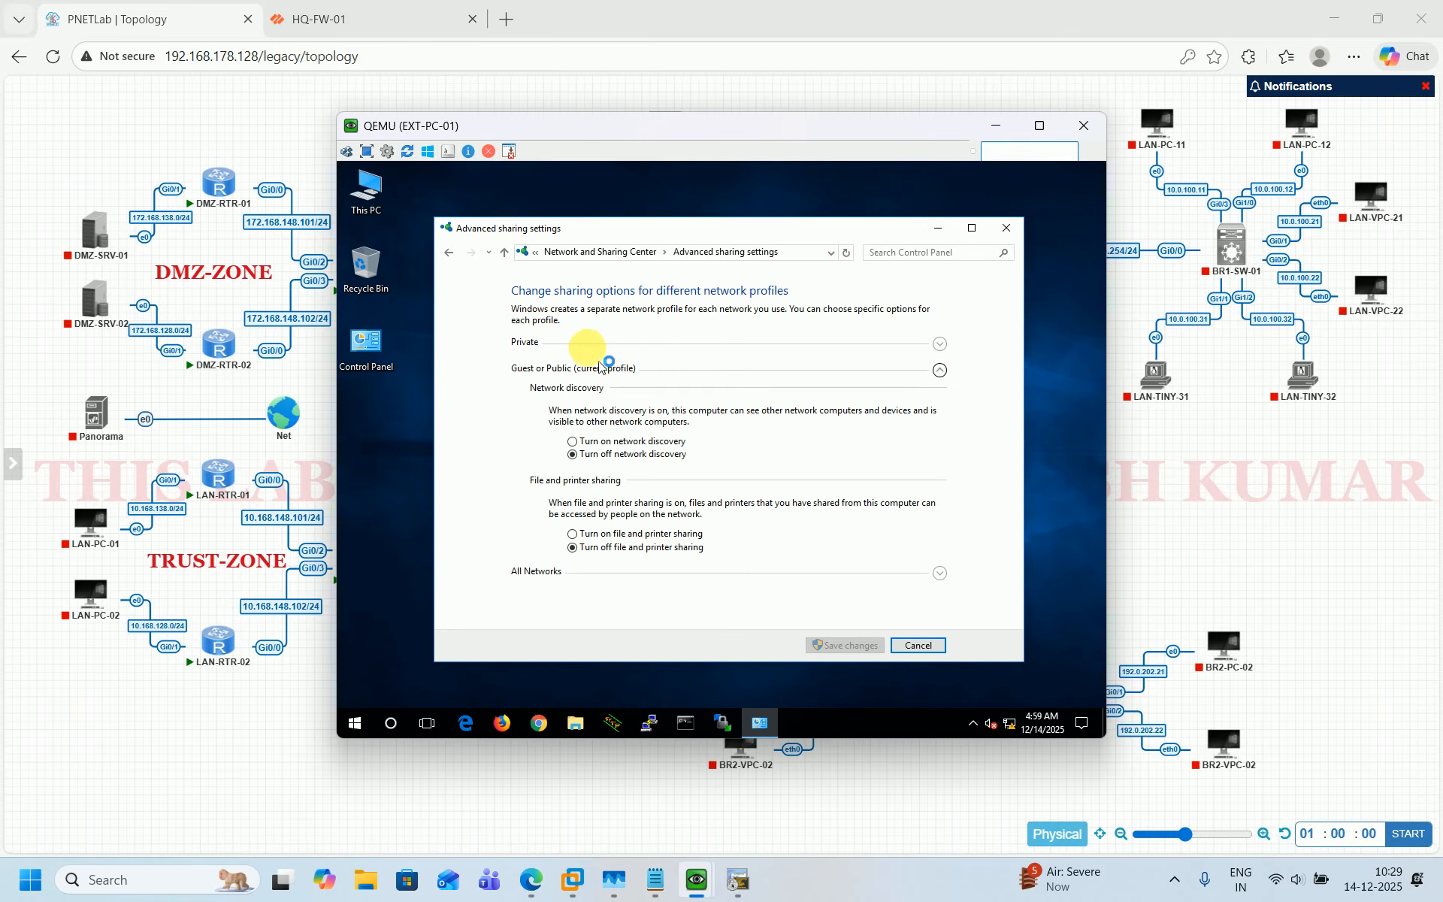
left_click(446, 256)
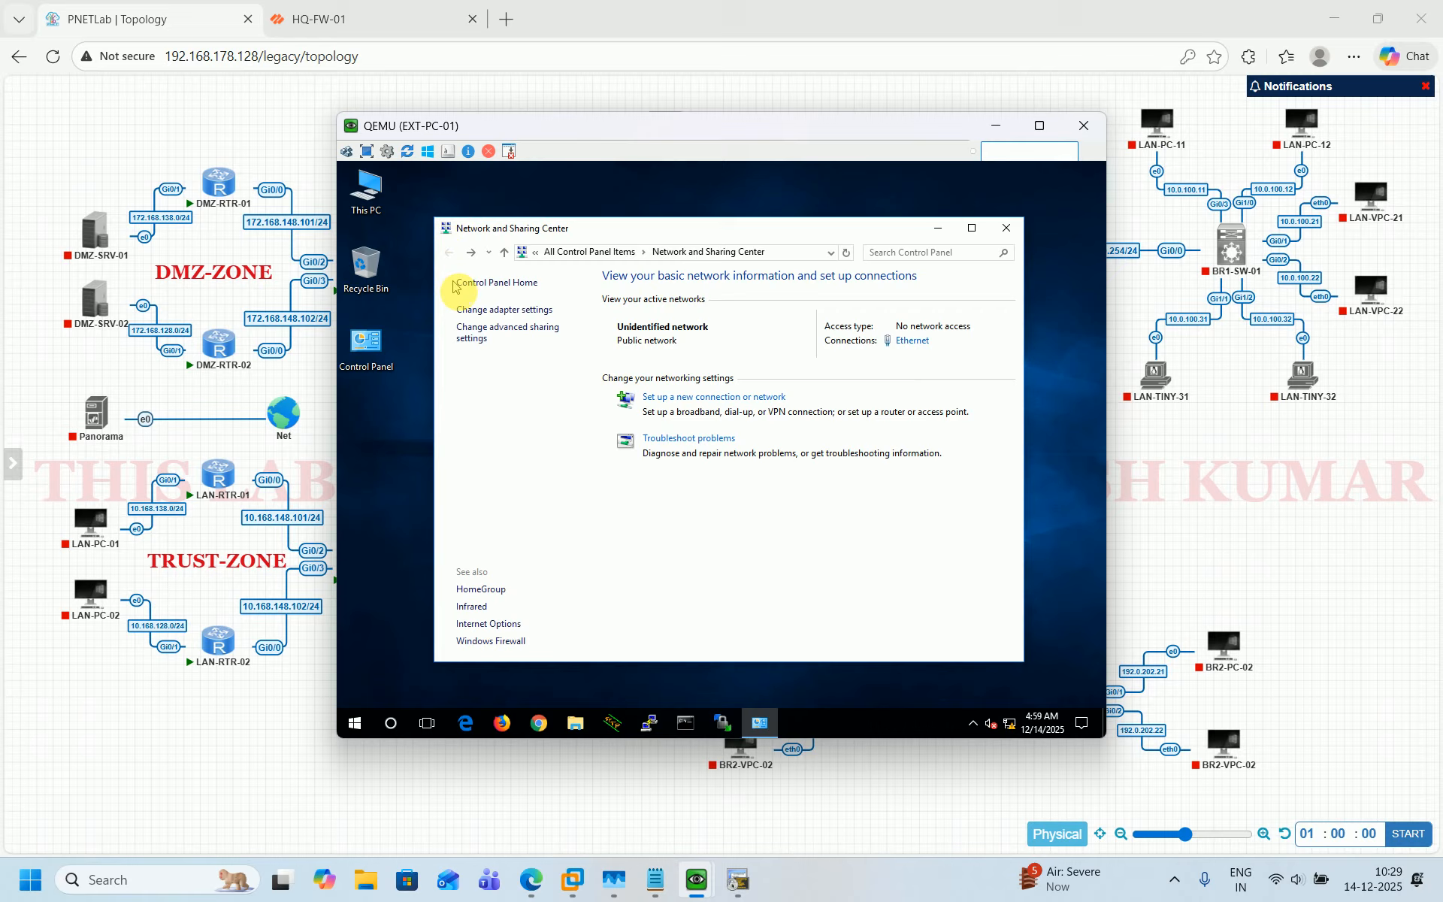
left_click(478, 315)
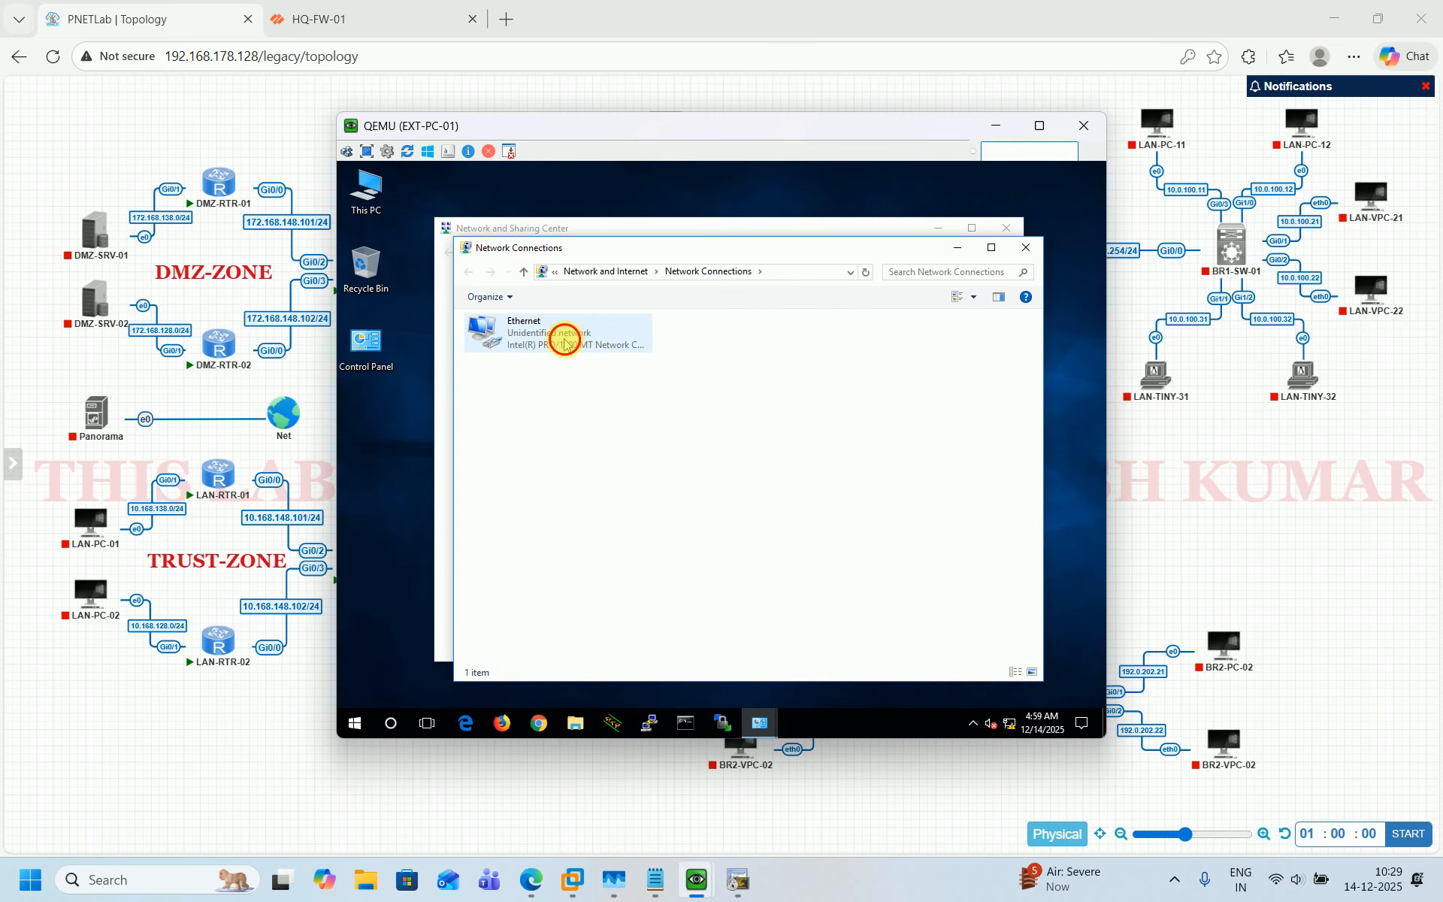
double_click(564, 338)
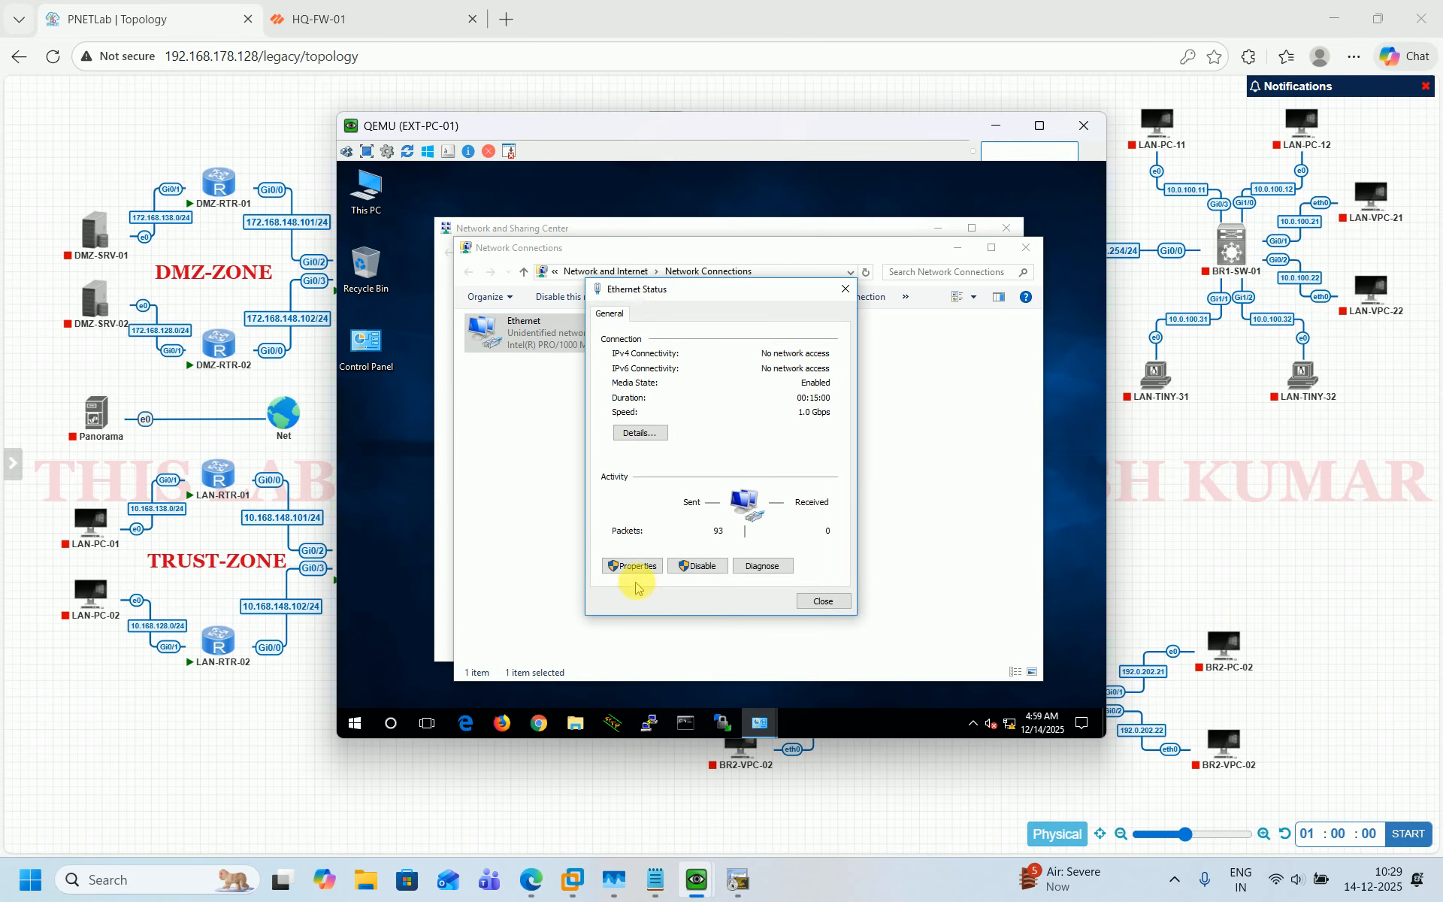
left_click(642, 571)
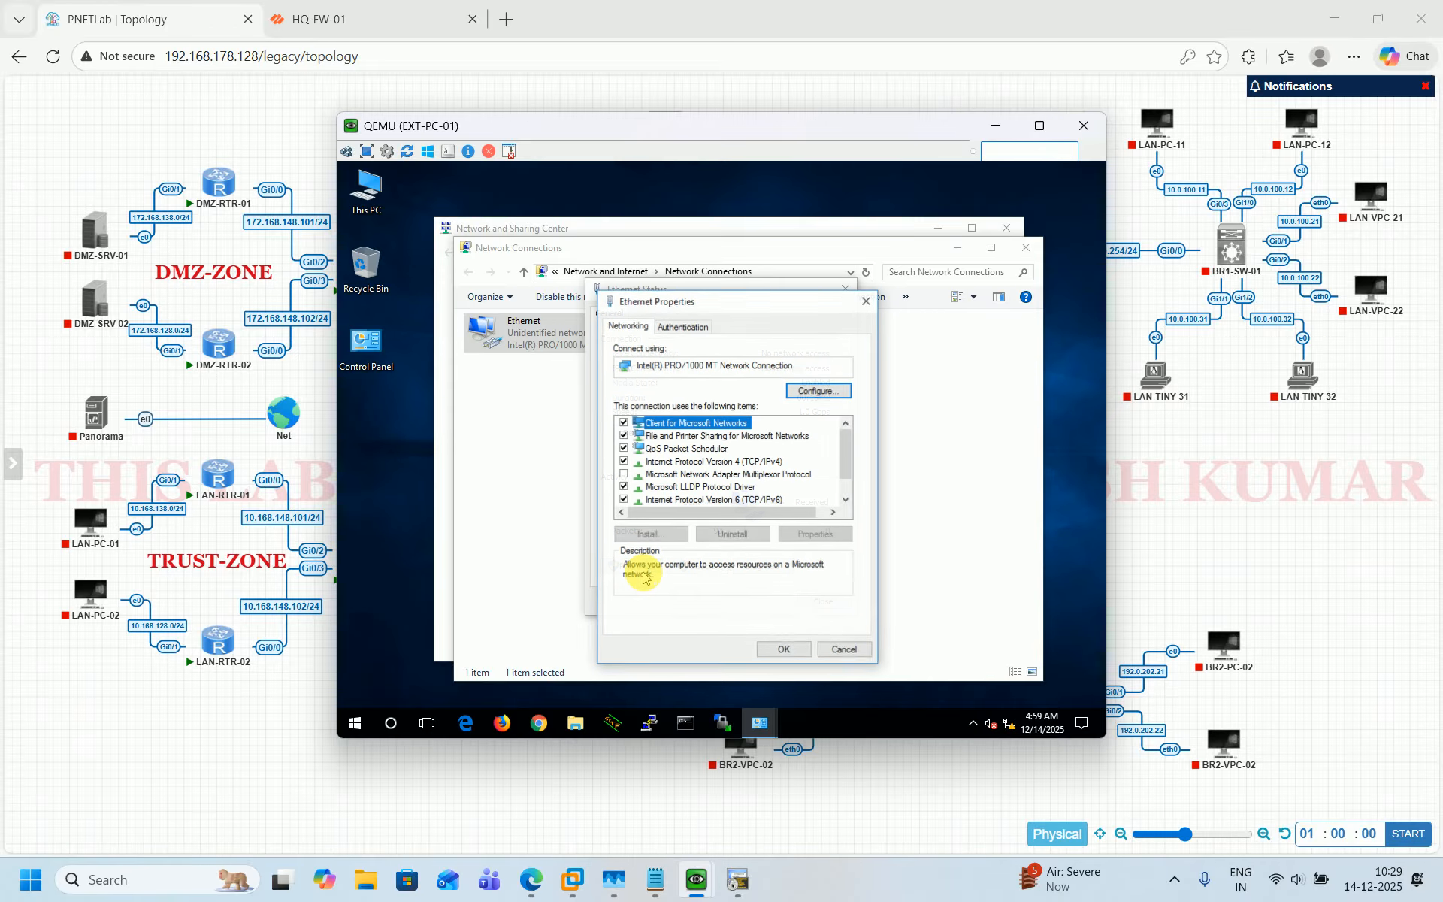
Set IPv4 to static 192.168.138.101, mask 255.255.255.0, gateway 192.168.138.254, DNS 8.8.8.8 and 1.1.1.1, and apply.
double_click(740, 461)
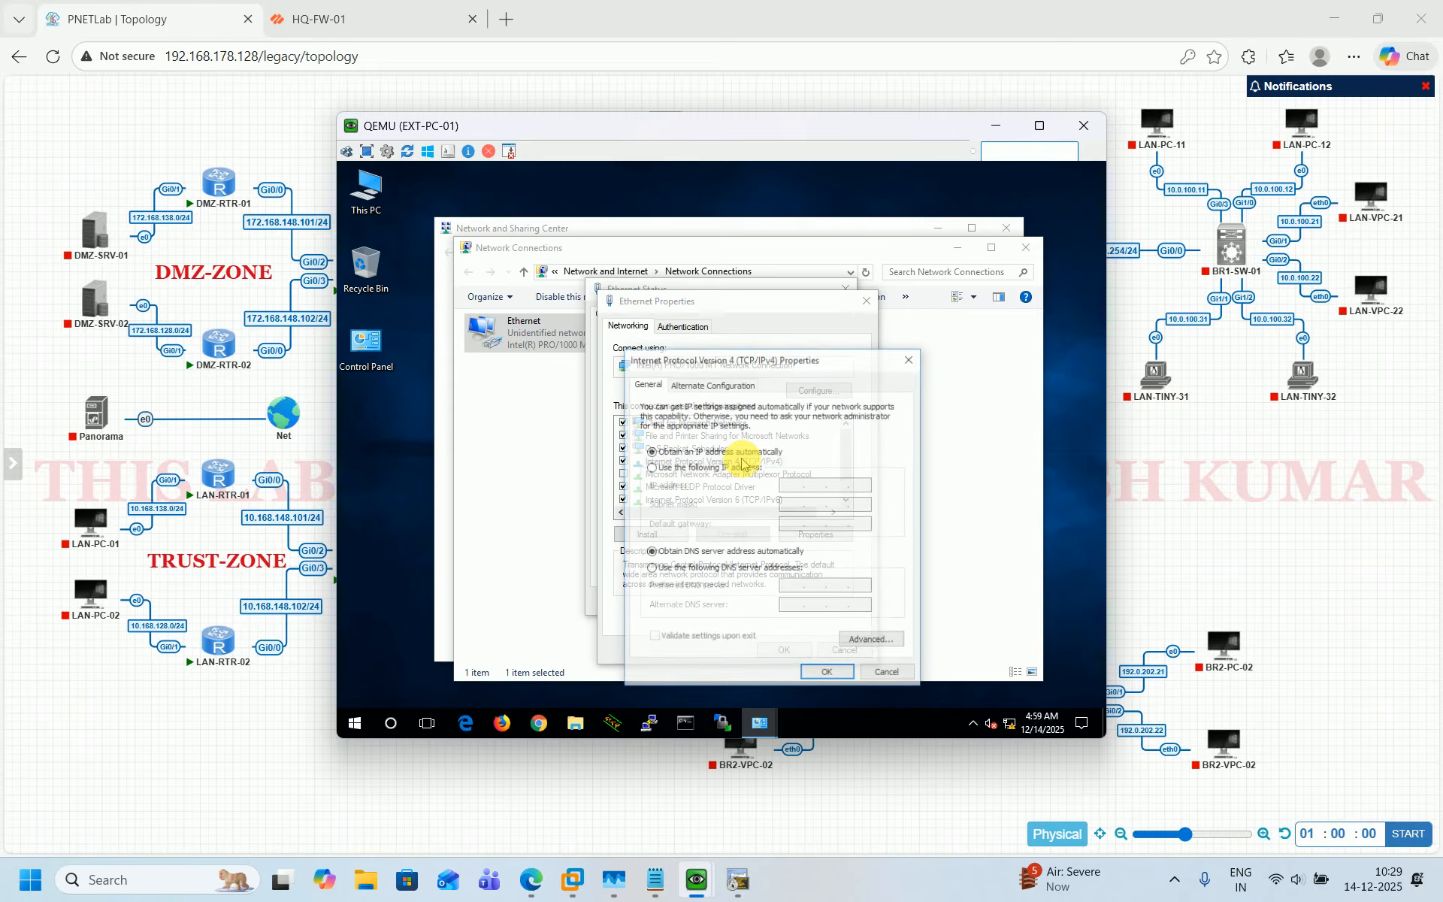
left_click(664, 471)
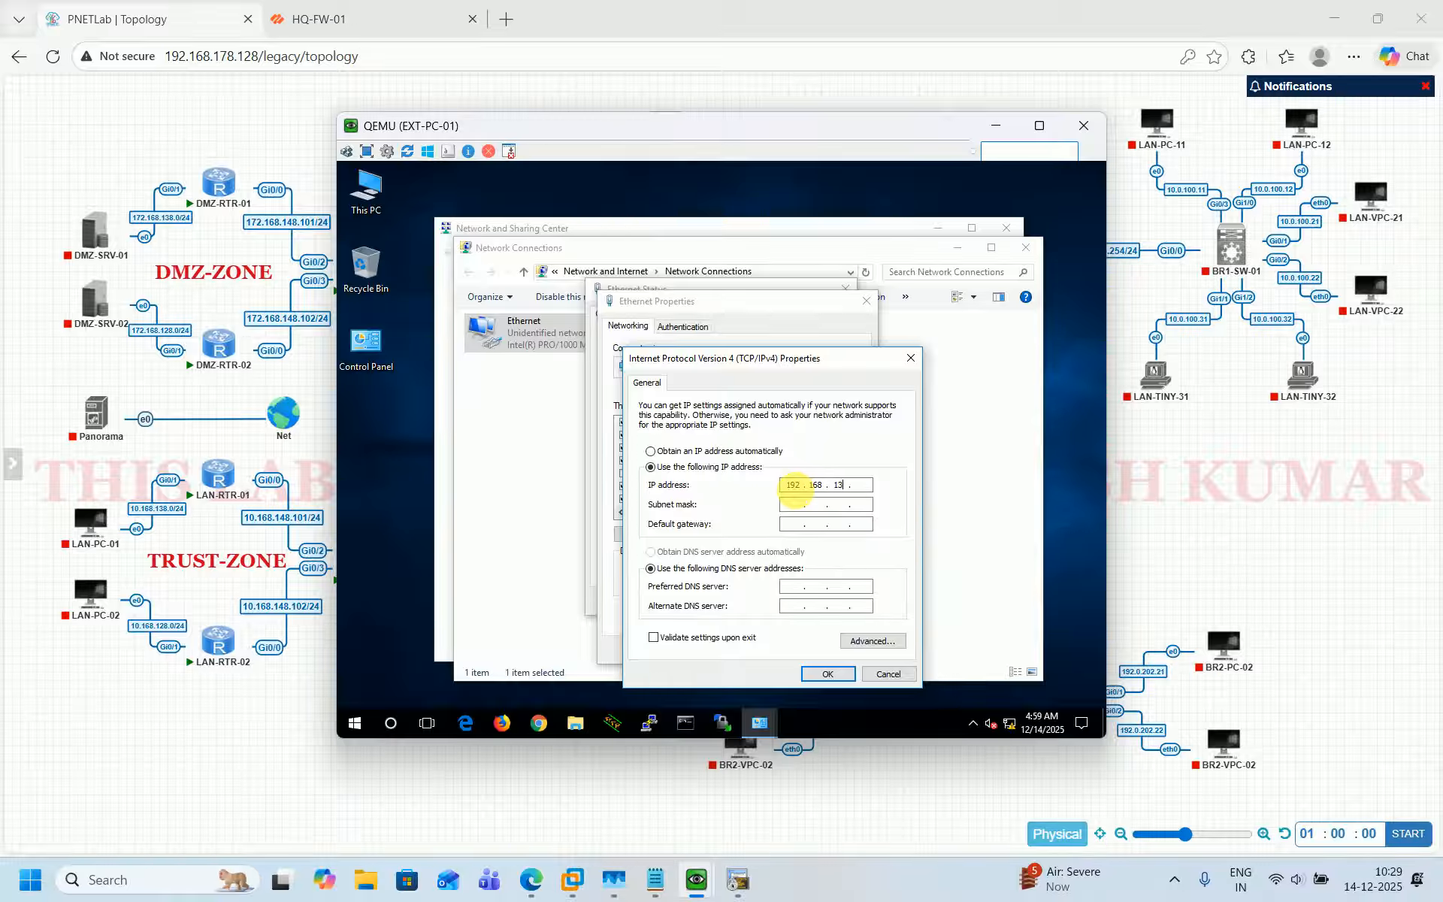
left_click(794, 486)
type("192 . 168 . 138 . 101")
left_click(793, 504)
left_click(793, 523)
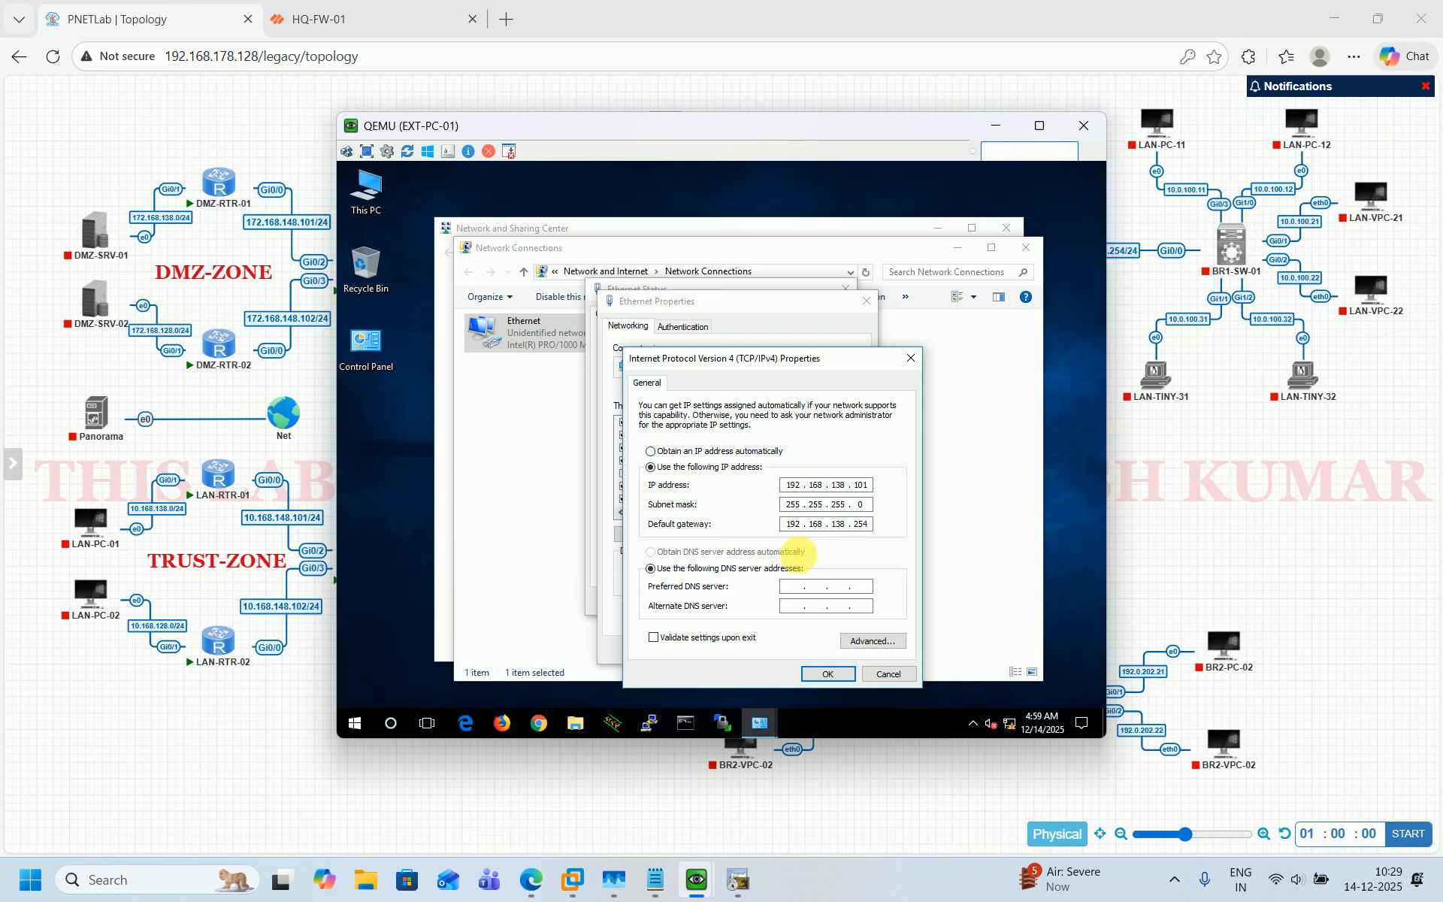
left_click(794, 587)
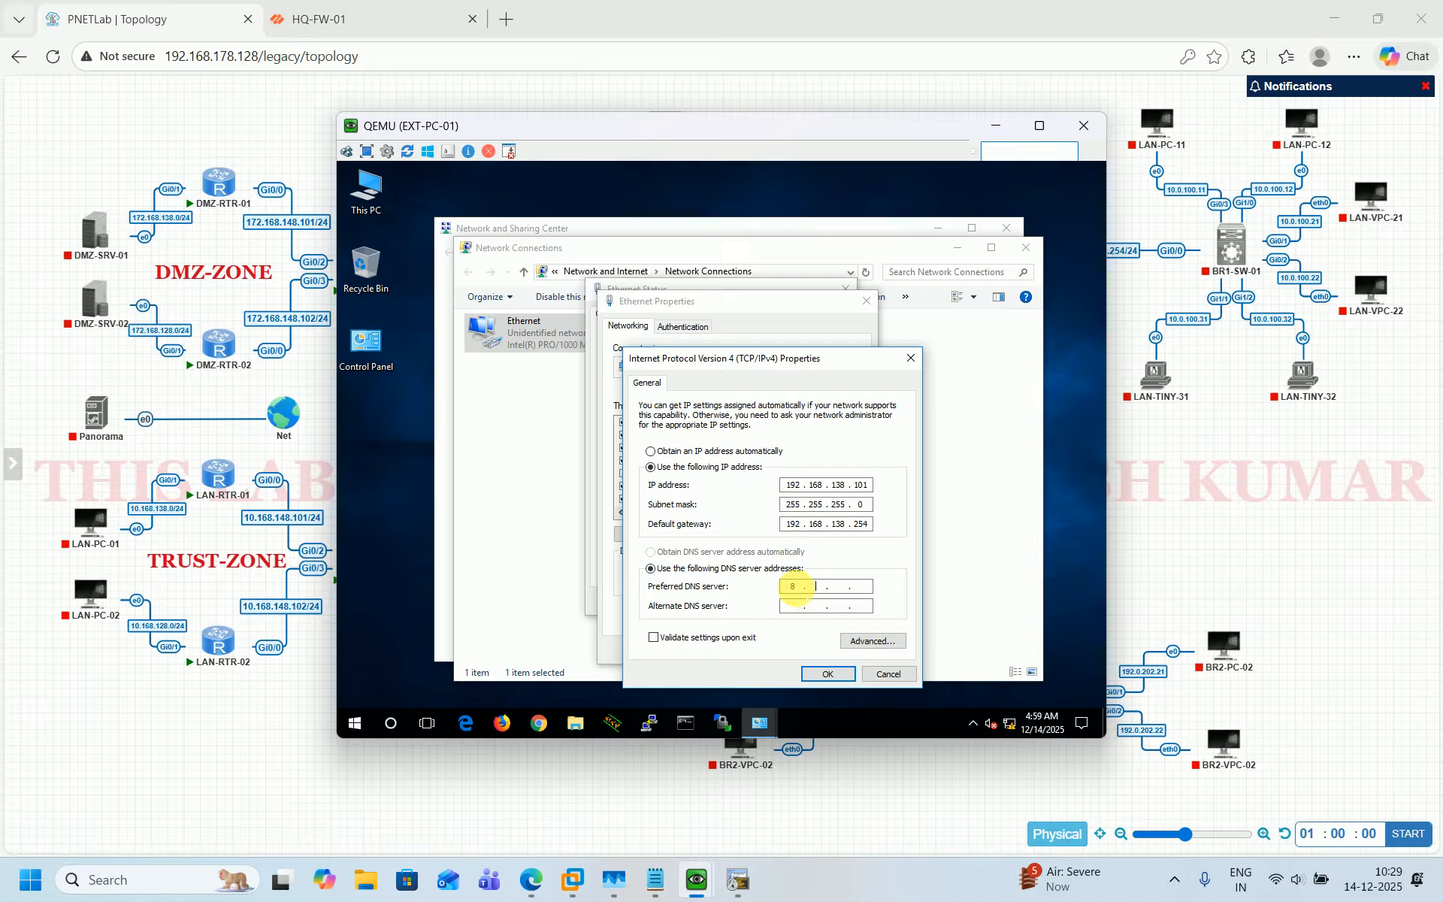
left_click(794, 604)
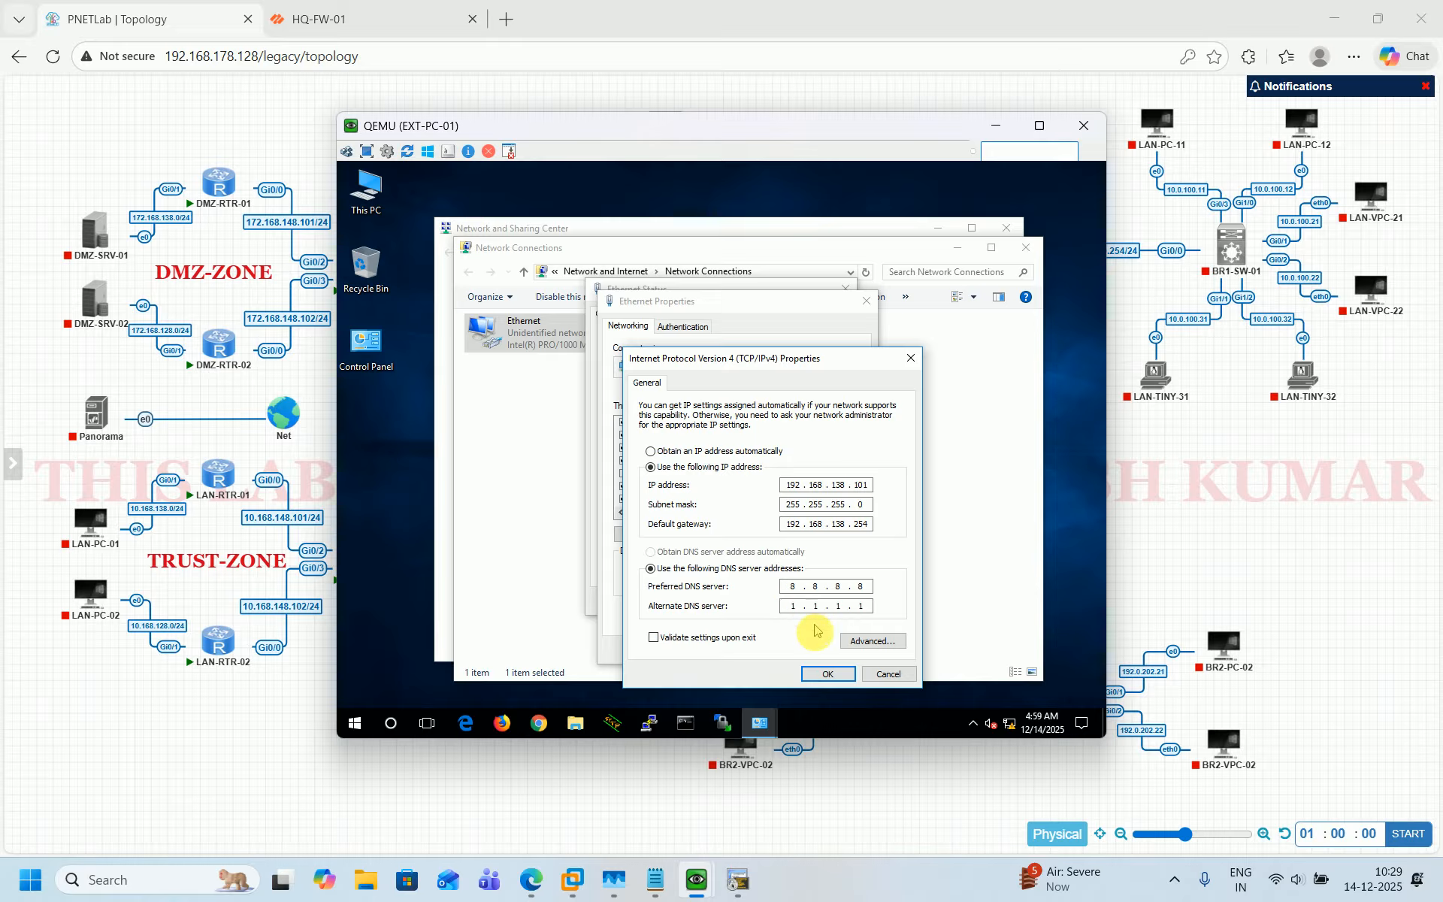
left_click(823, 674)
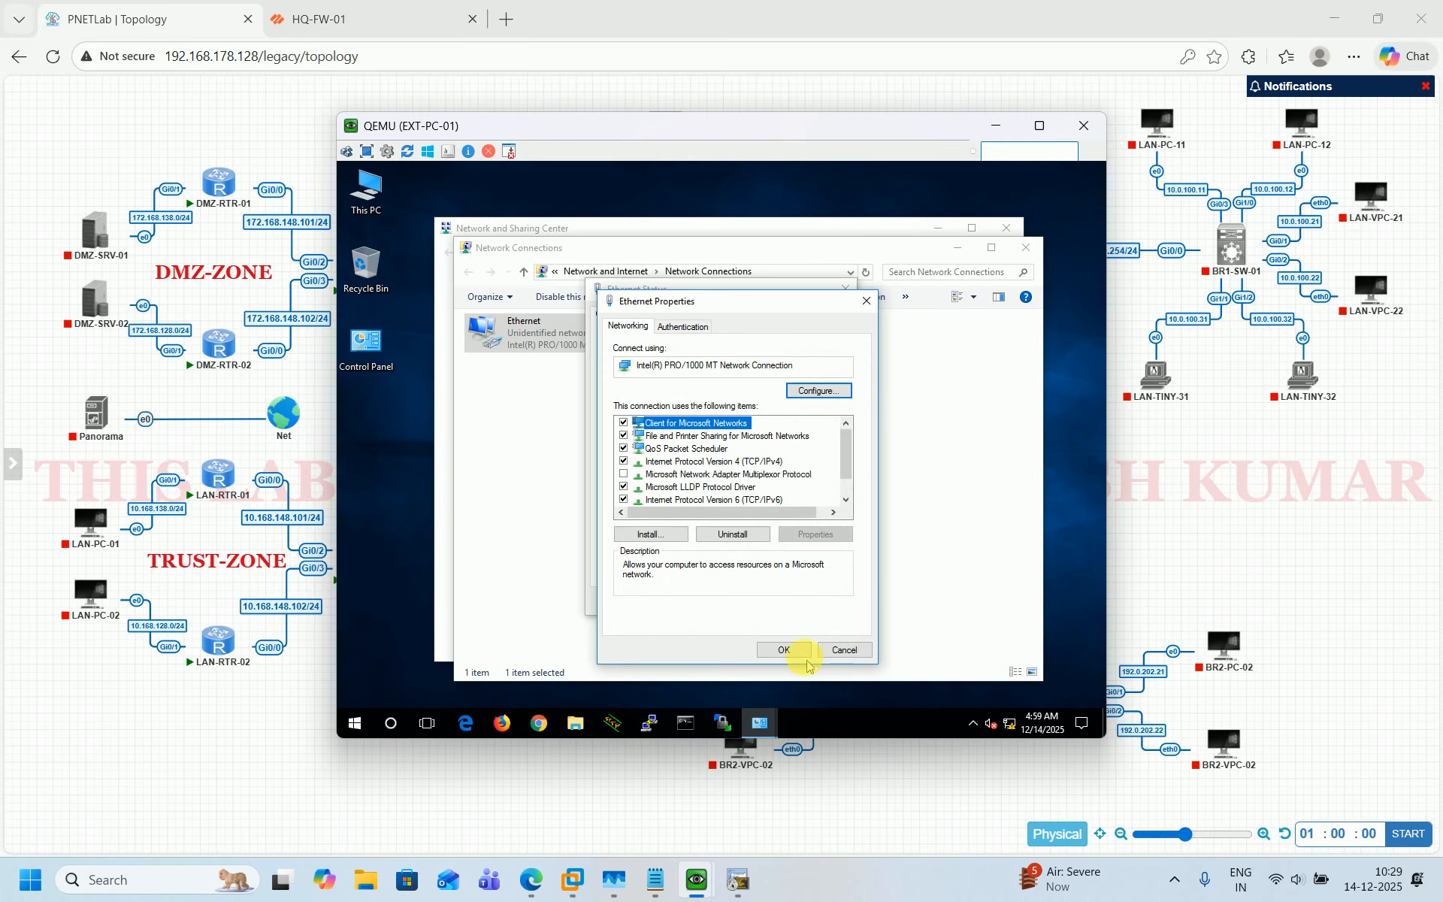
left_click(783, 648)
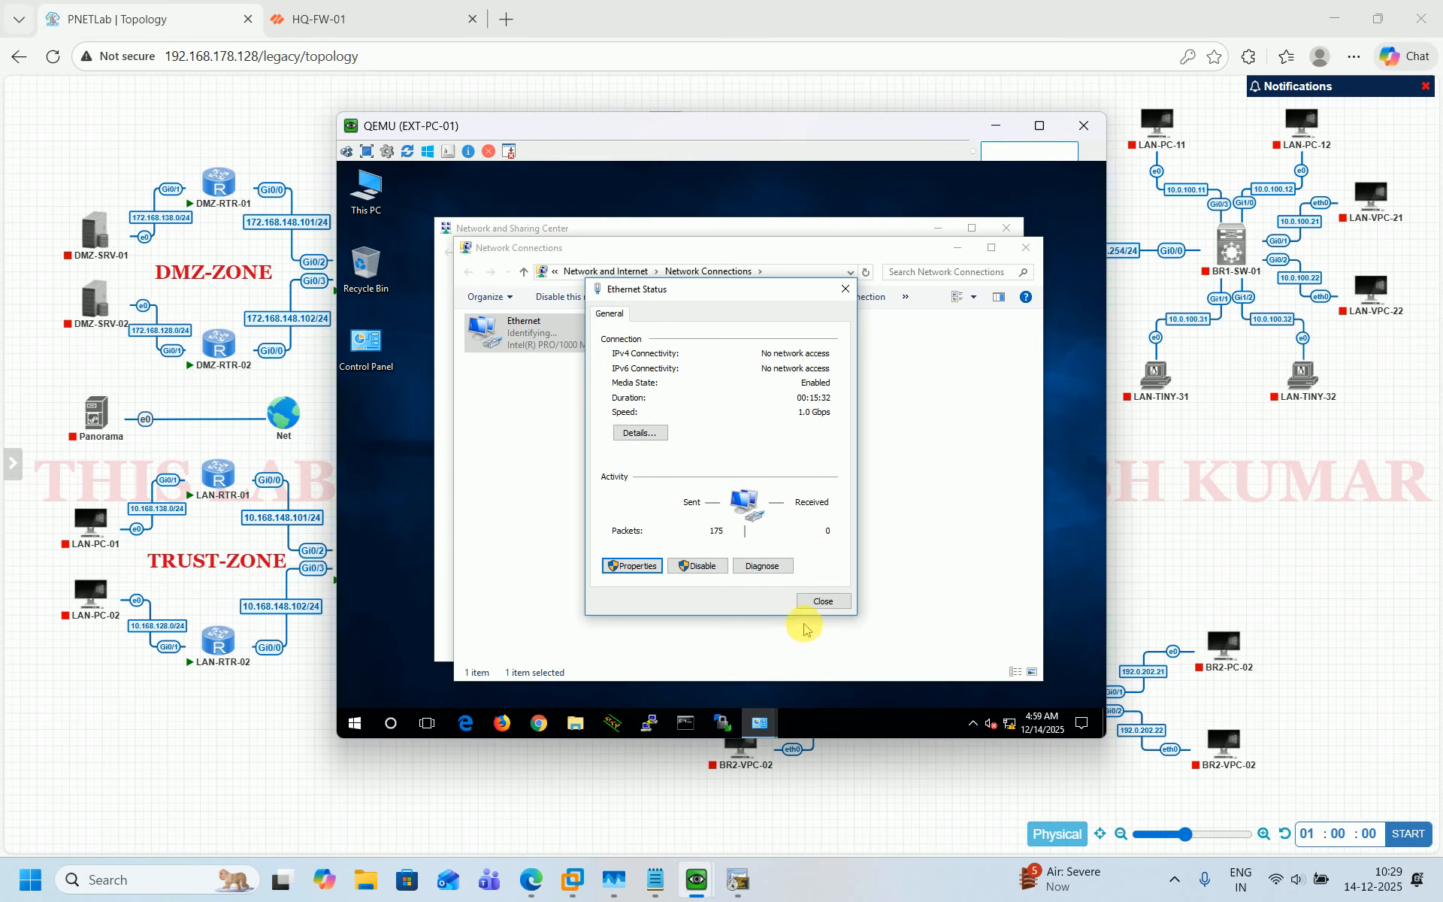
Close the adapter status, allow the PC to be discoverable on the network, and close the network windows.
left_click(821, 602)
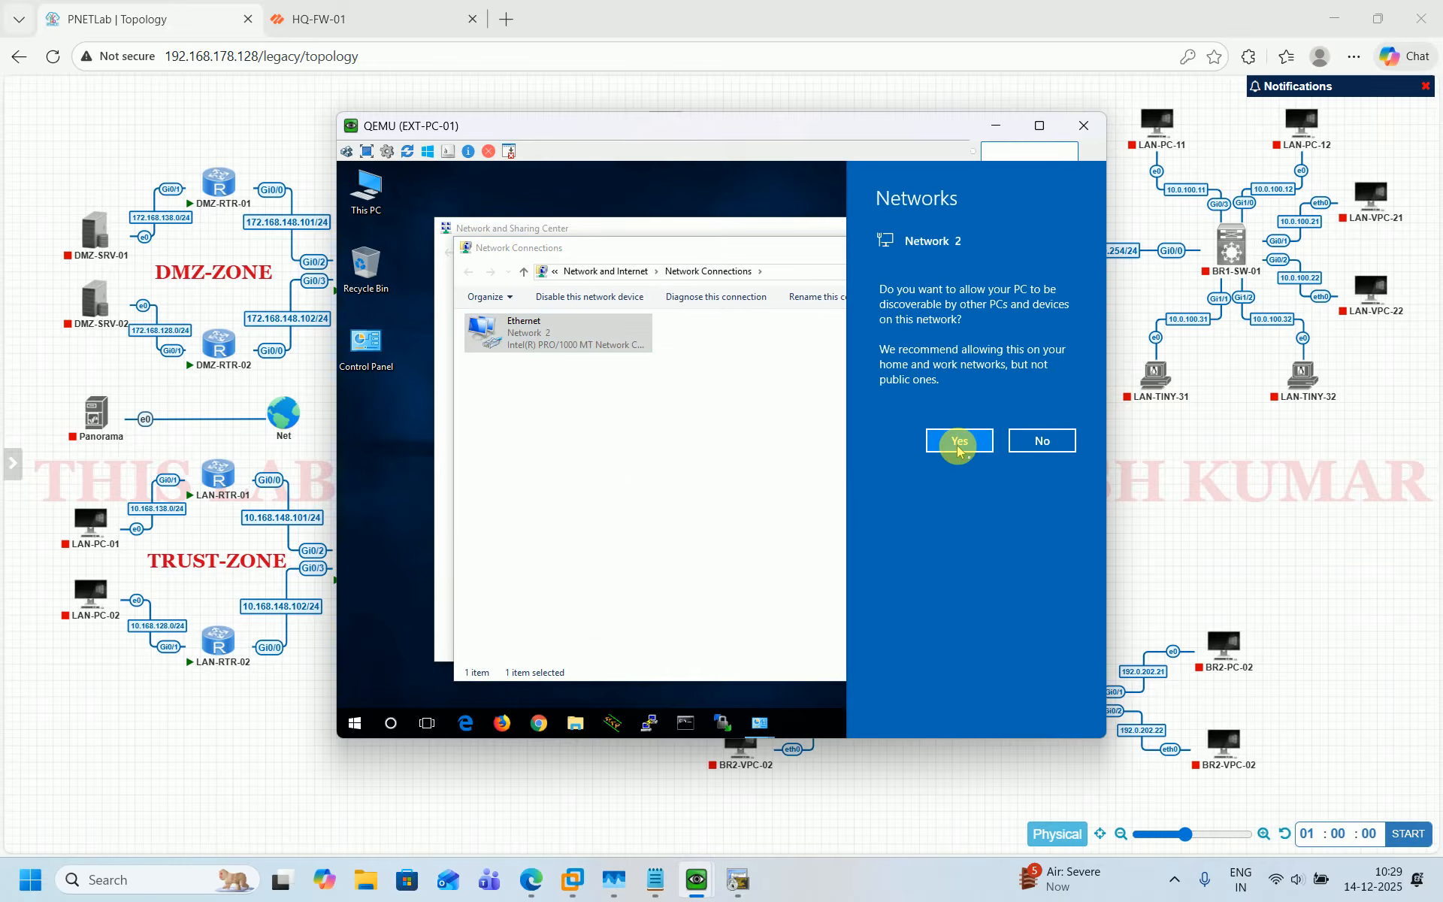
left_click(961, 442)
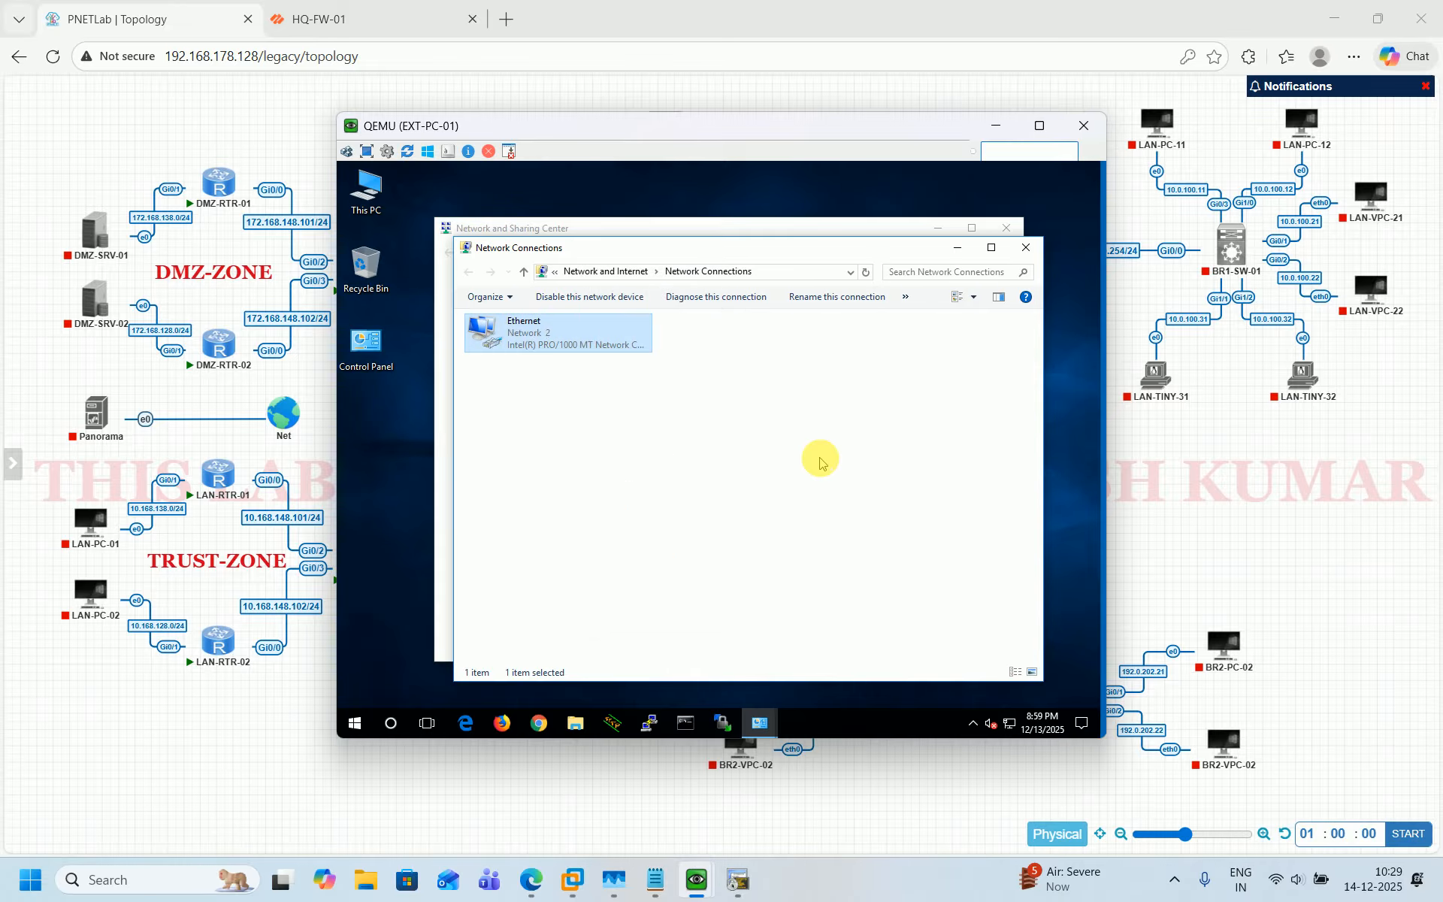
left_click(1026, 247)
left_click(1008, 231)
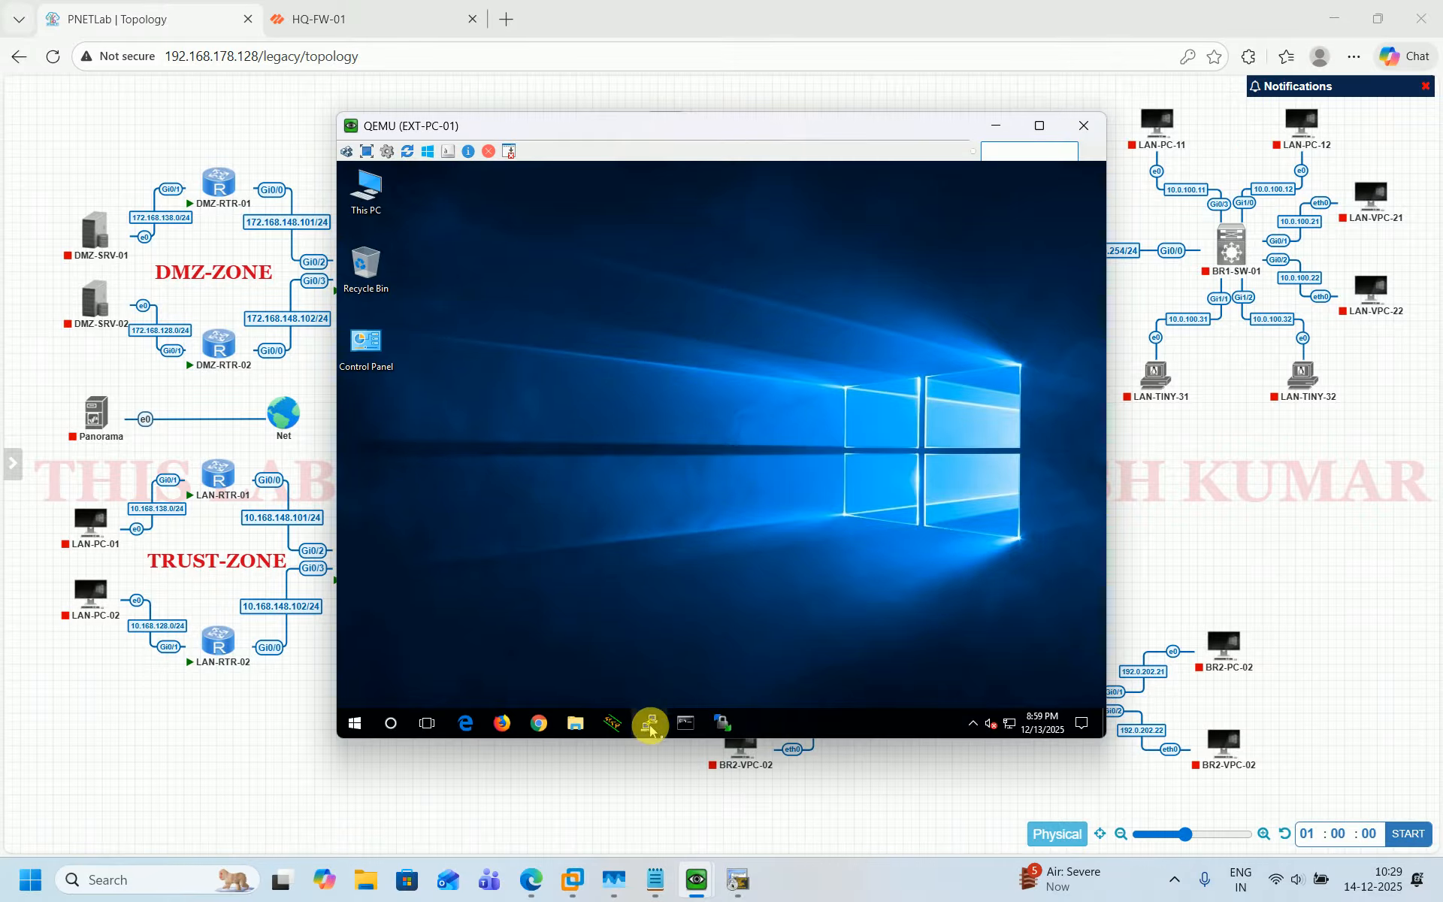
Open a Command Prompt on EXT-PC-01 and ping 8.8.8.8, then stop the ping.
left_click(686, 721)
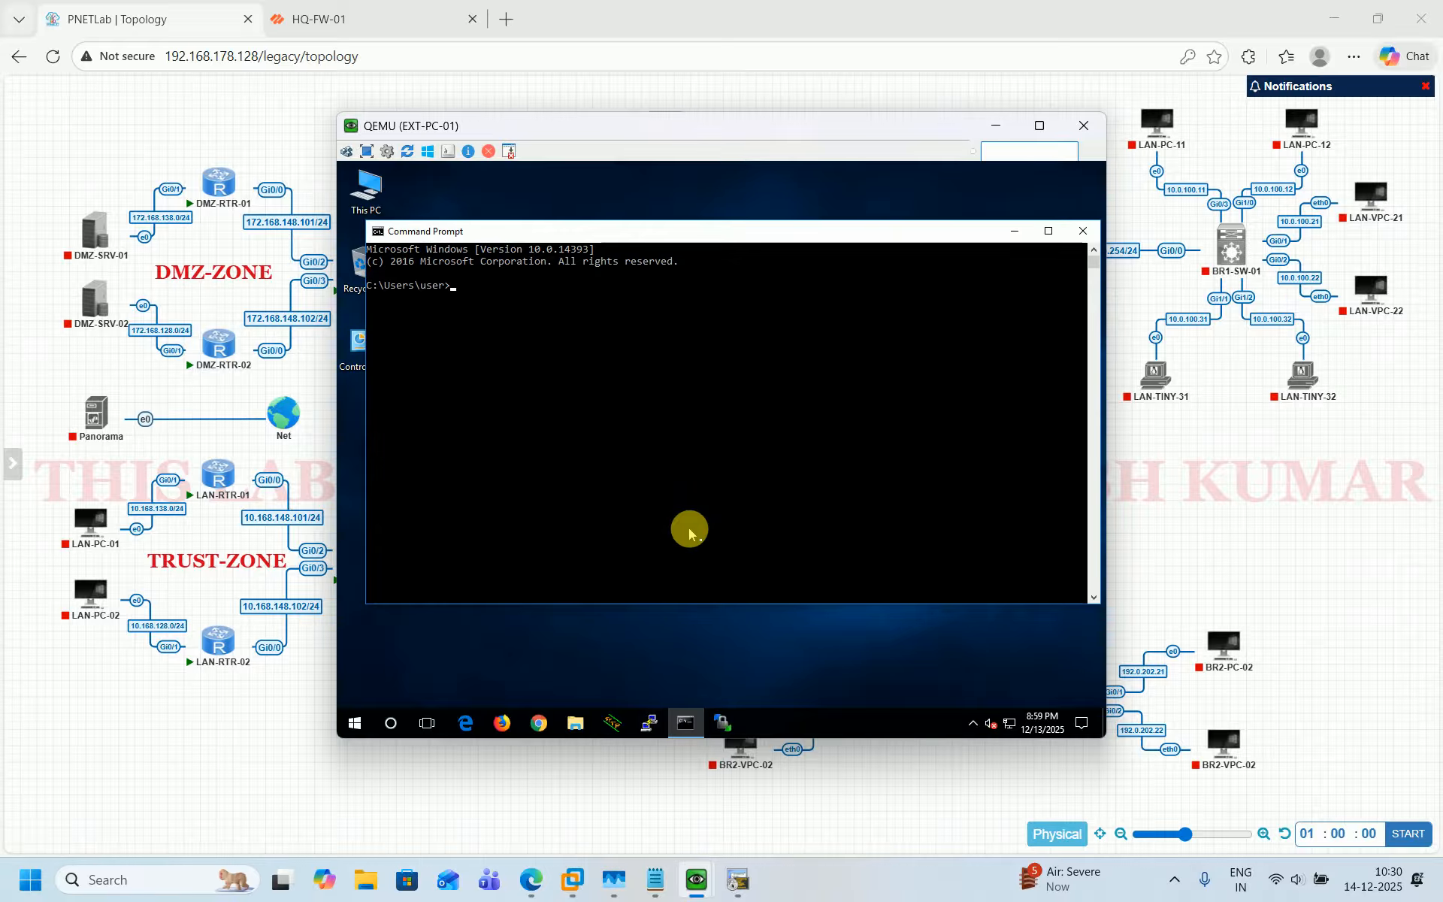
type("ping 8.8.8.8")
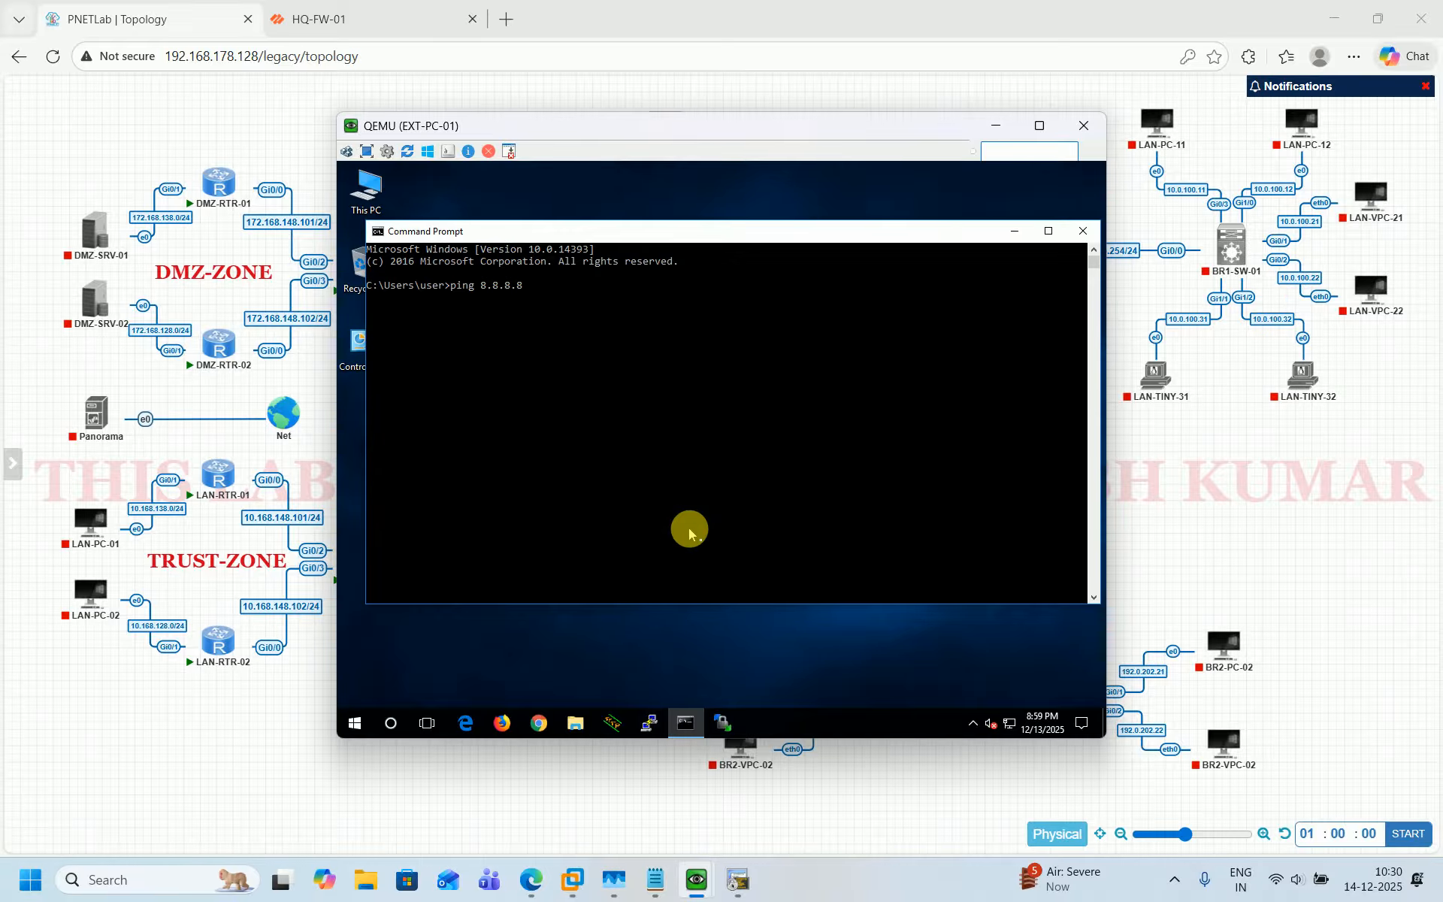
key("Return")
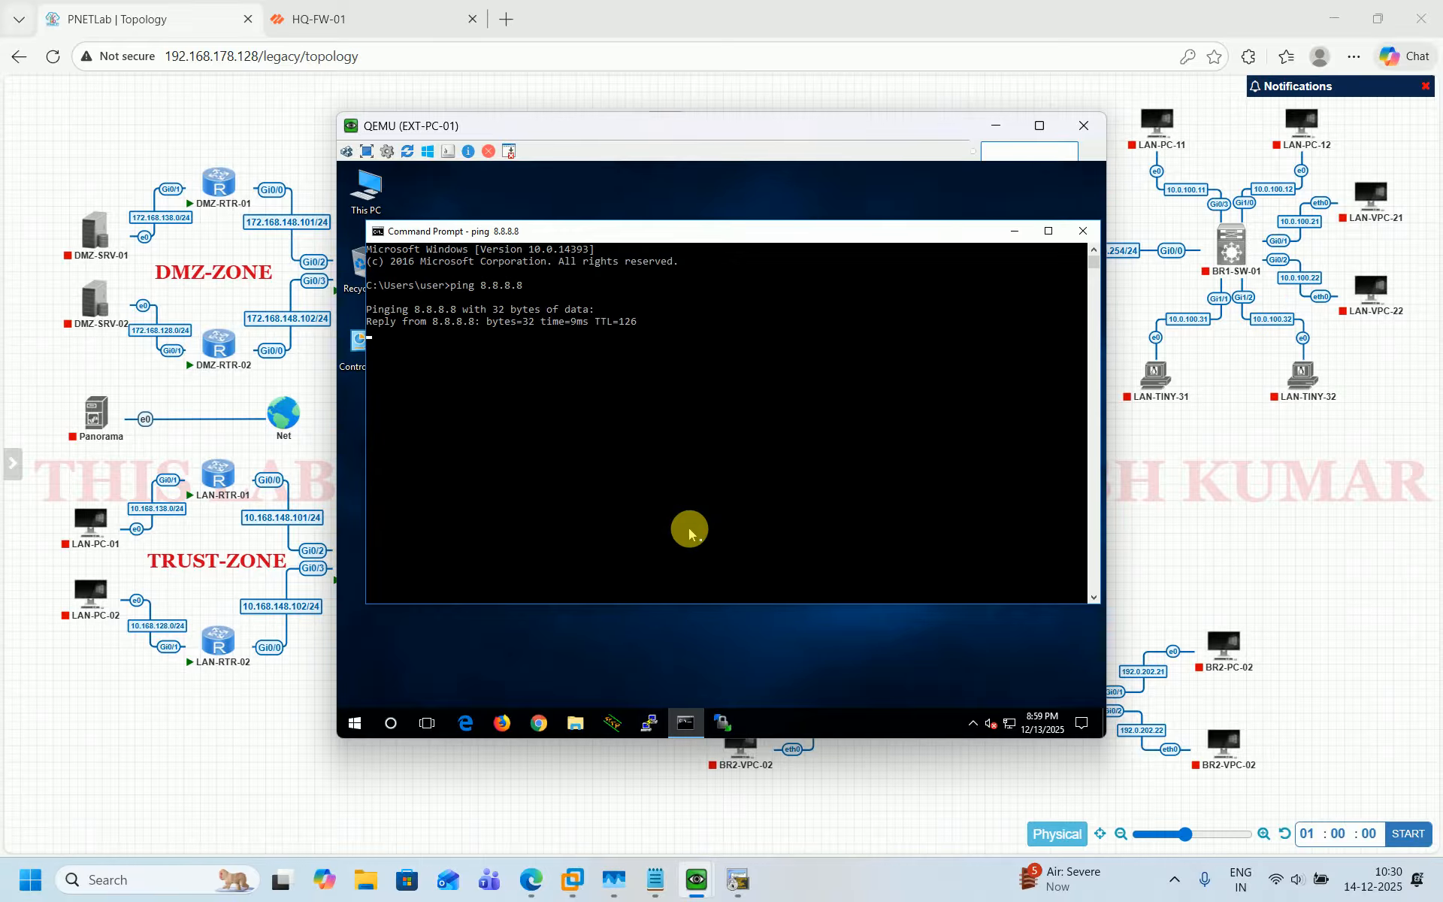
key("ctrl+c")
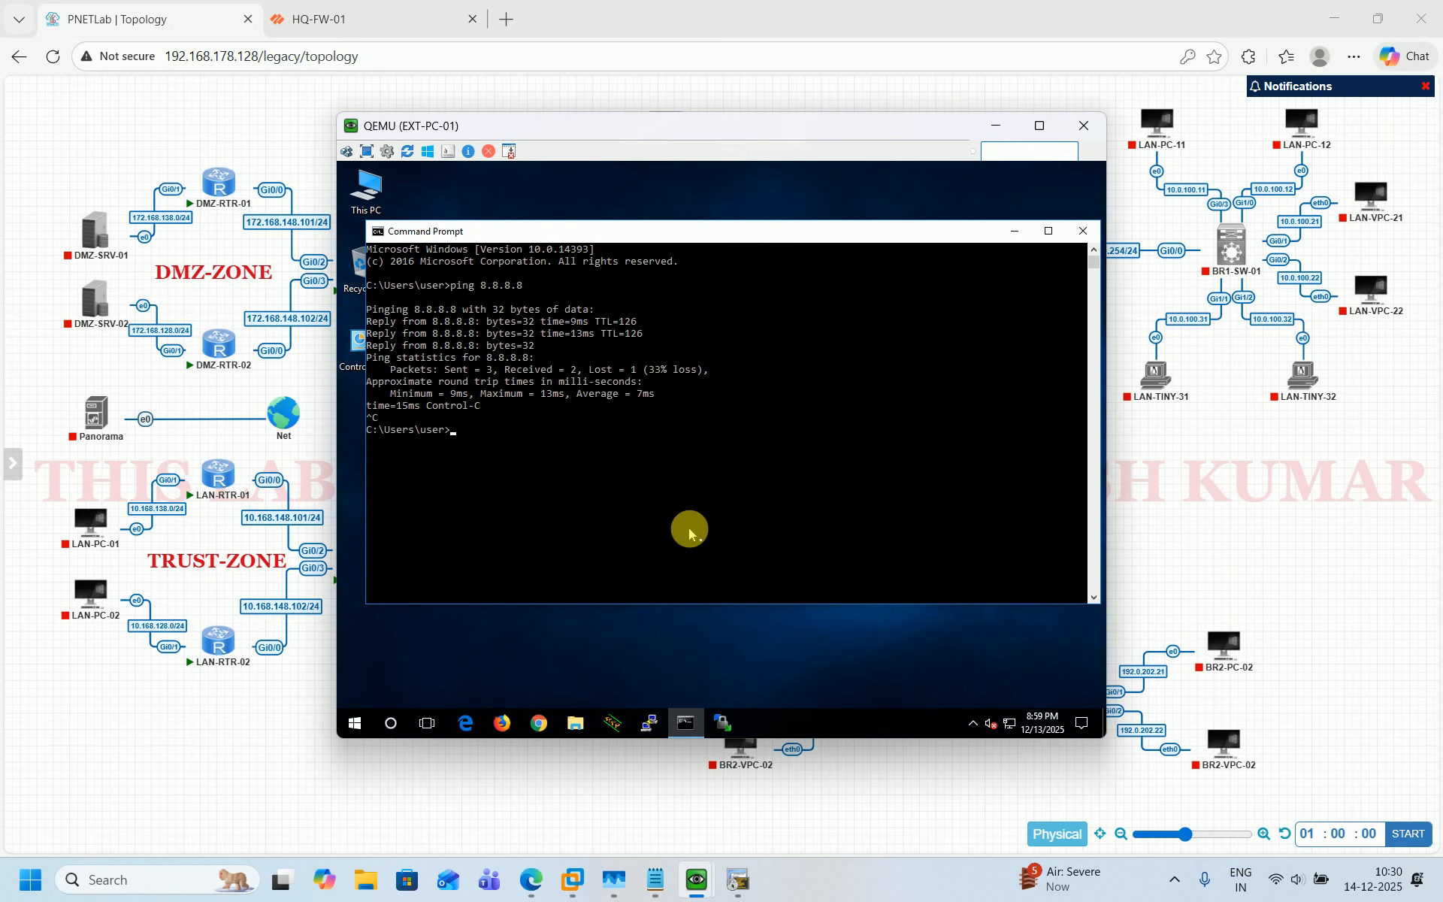
Return to the EXT-PC-01 console and close the Command Prompt.
left_click(747, 885)
left_click(740, 881)
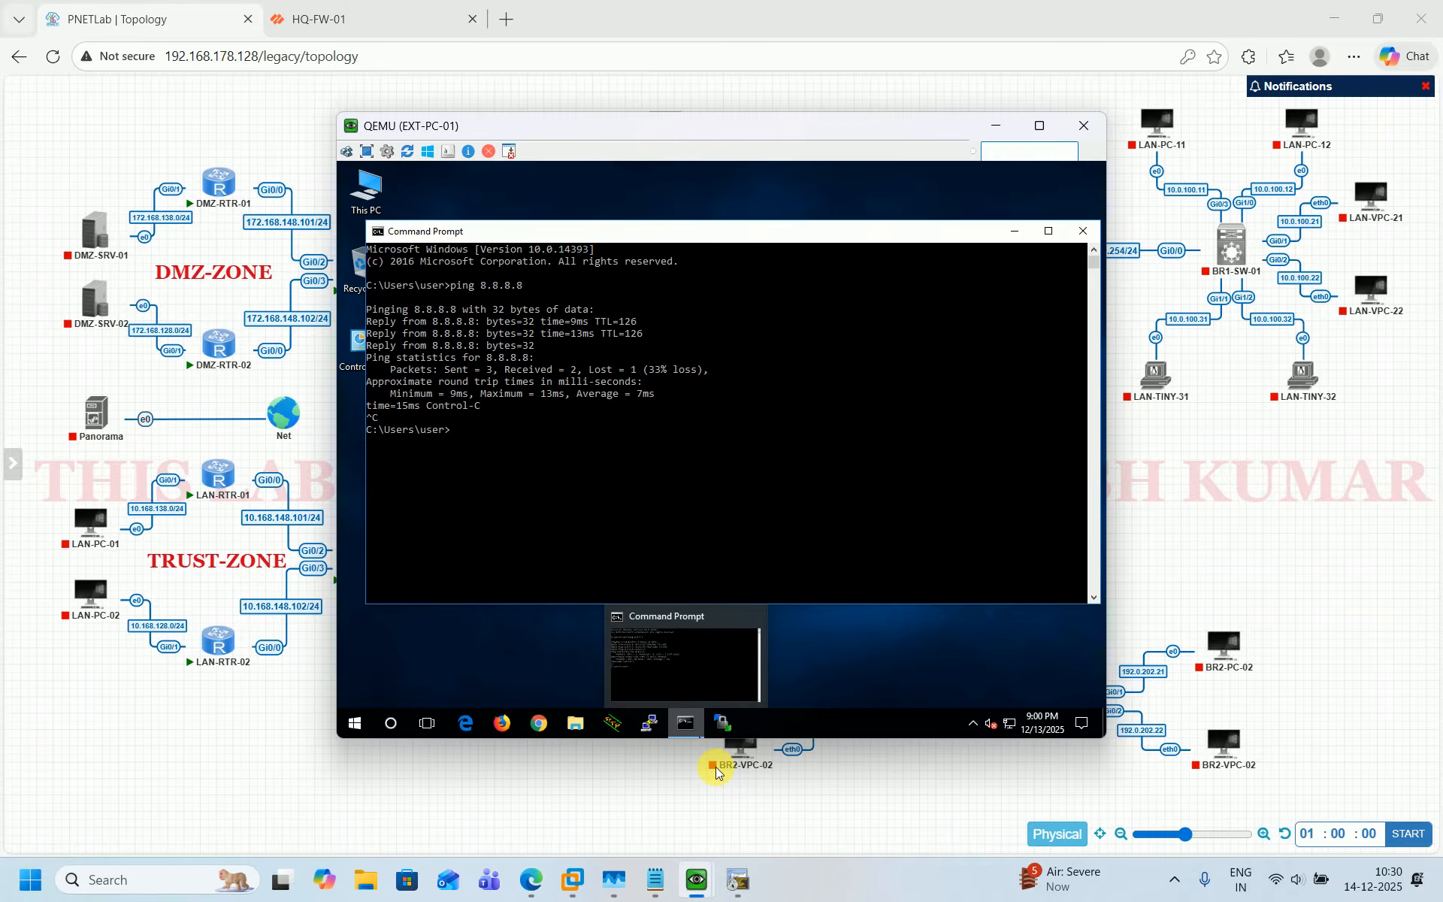
left_click(295, 789)
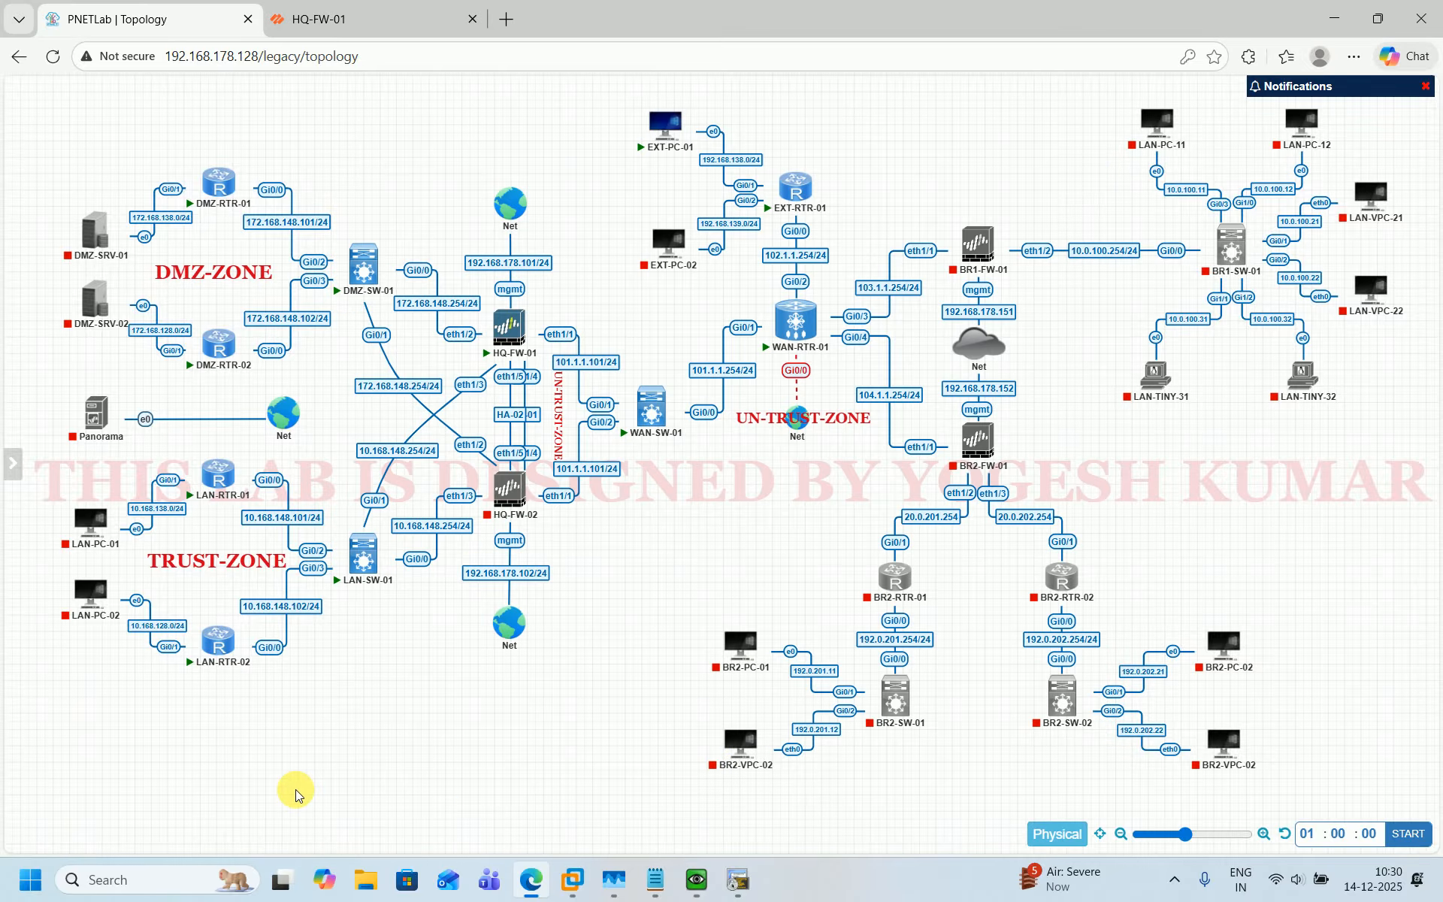
mouse_move(233, 191)
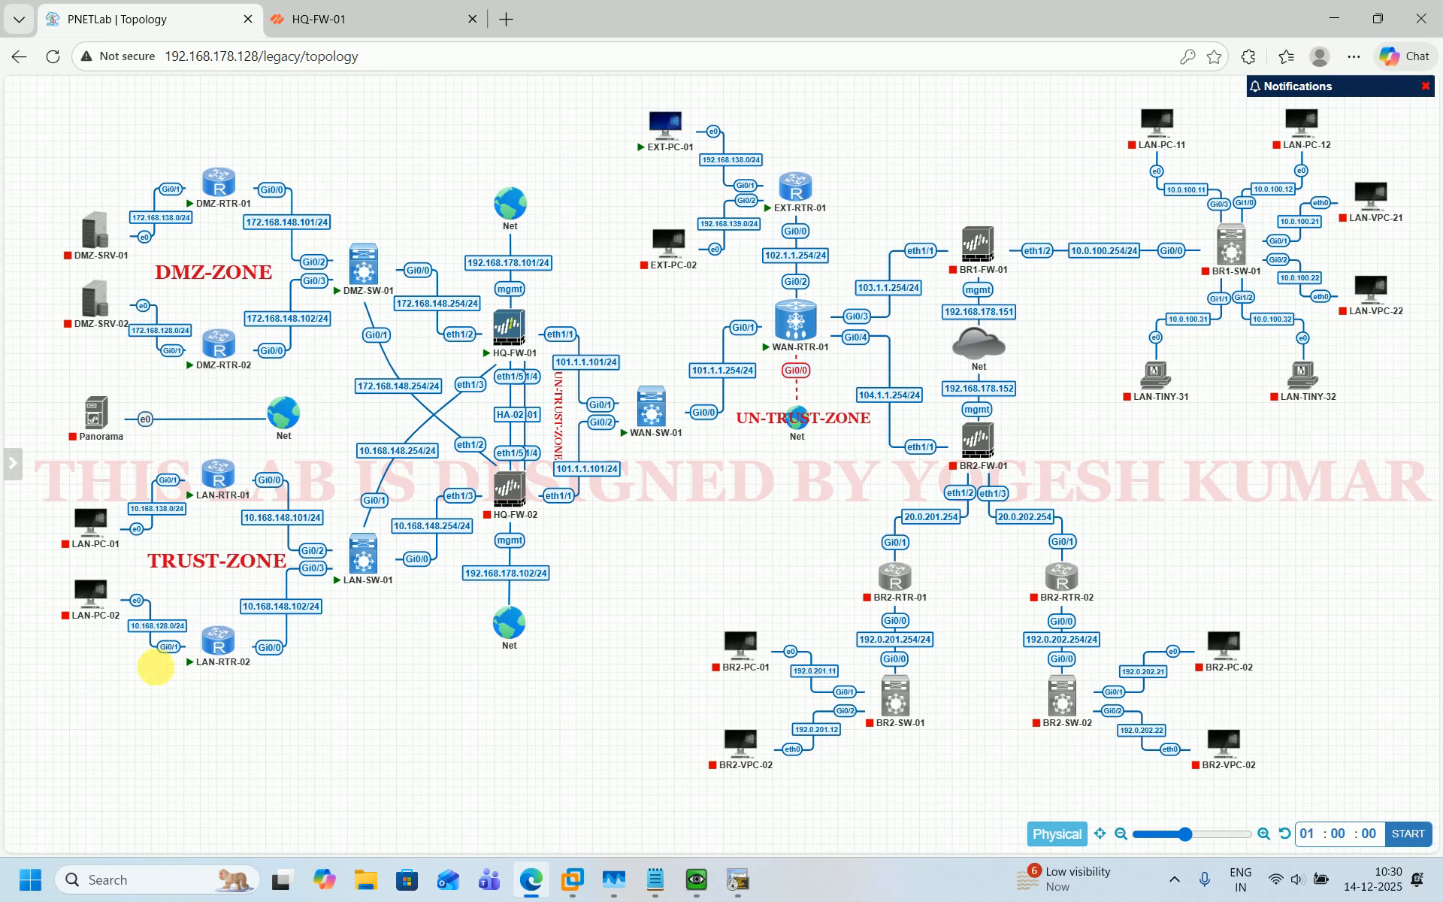
left_click(738, 881)
left_click(735, 885)
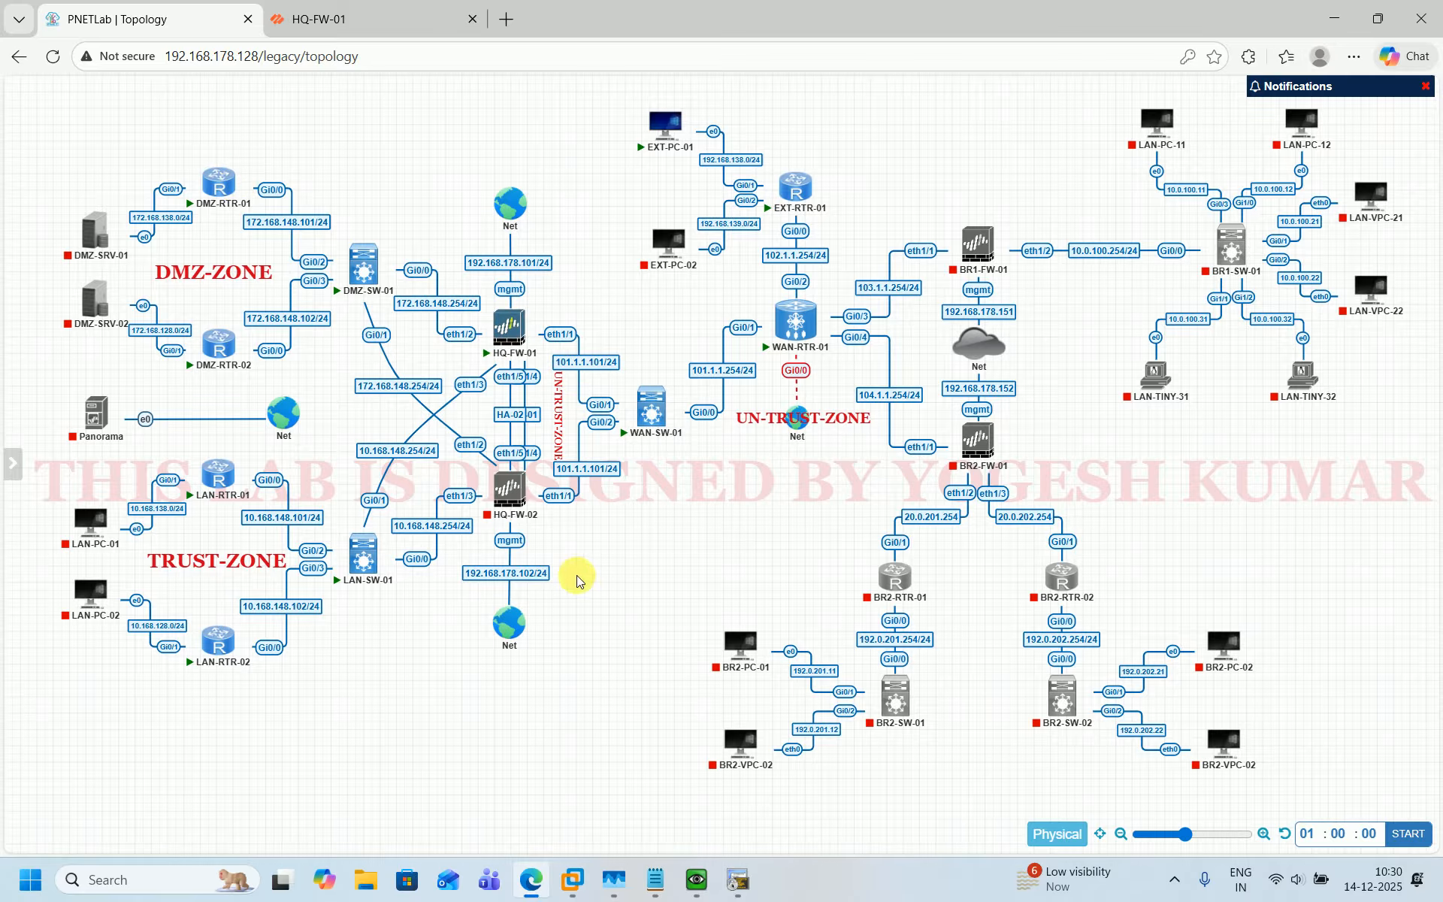
mouse_move(703, 874)
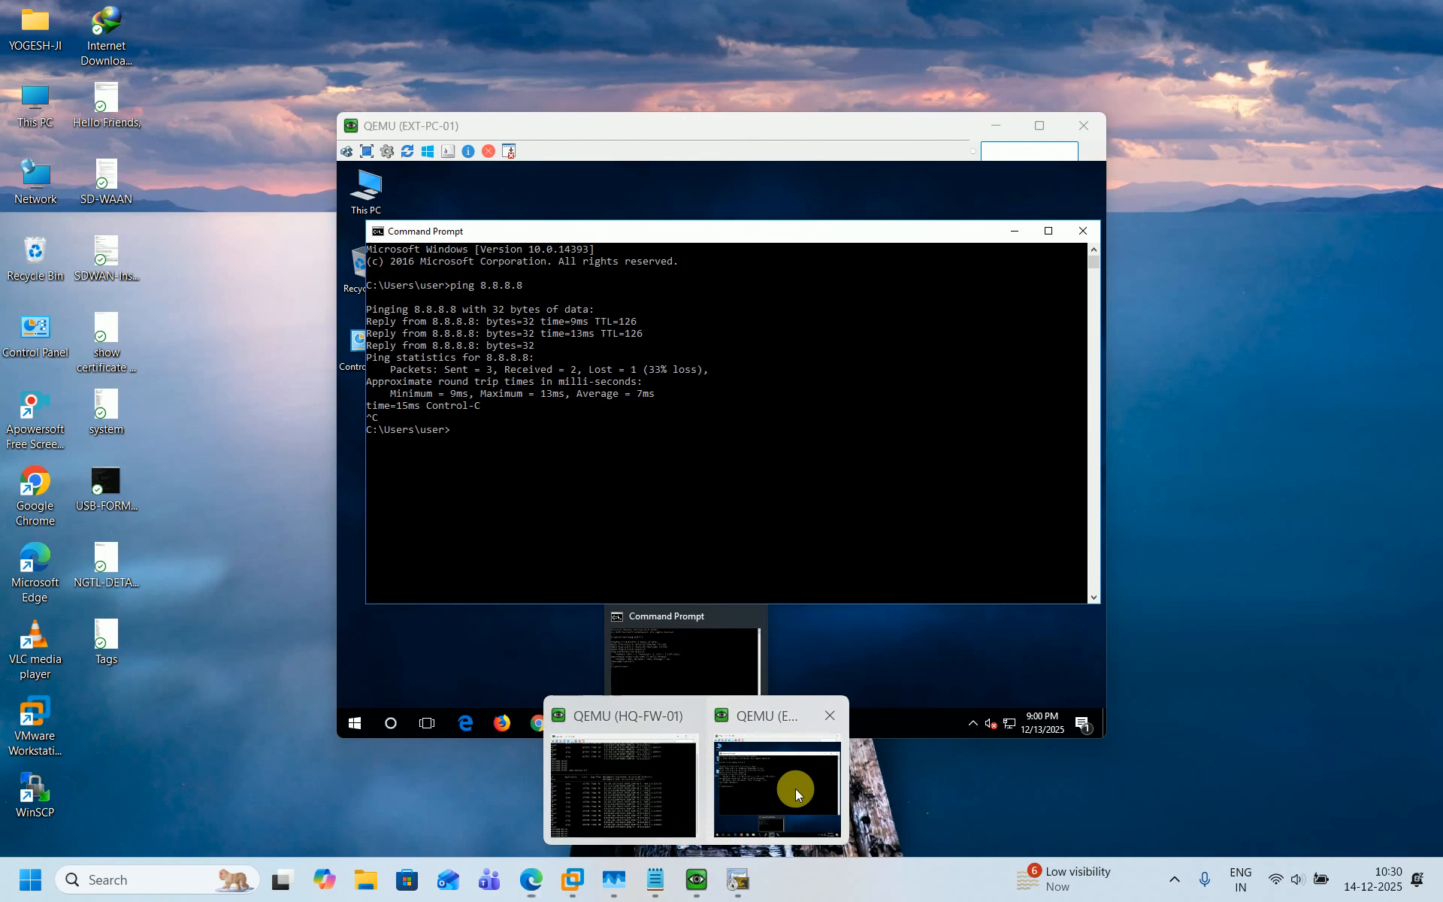
left_click(795, 788)
left_click(1014, 231)
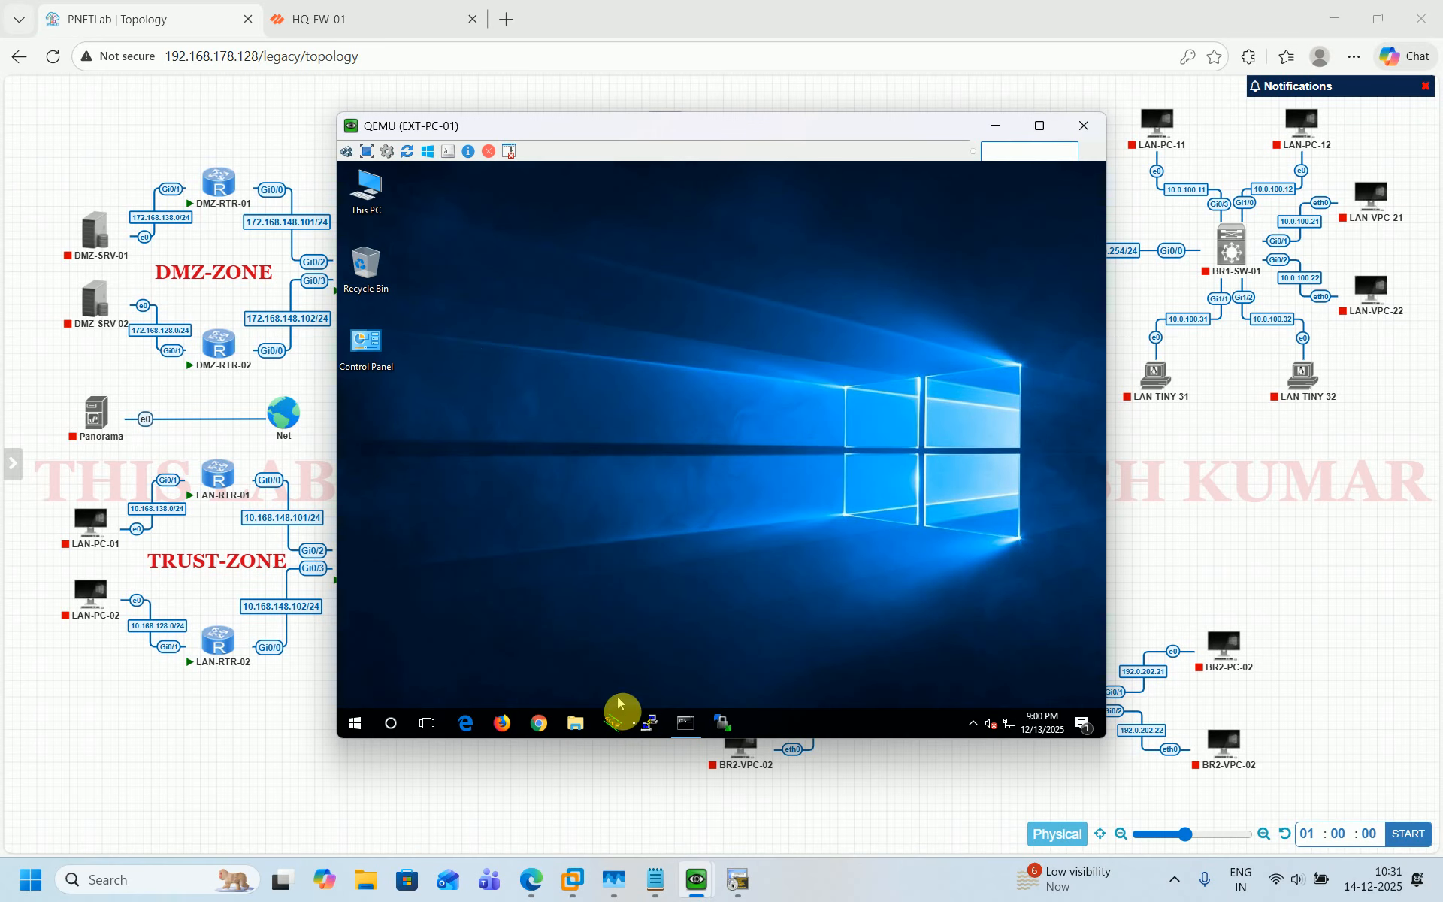
Open a PuTTY Telnet session from EXT-PC-01 to the NAT address 101.1.1.111.
left_click(651, 725)
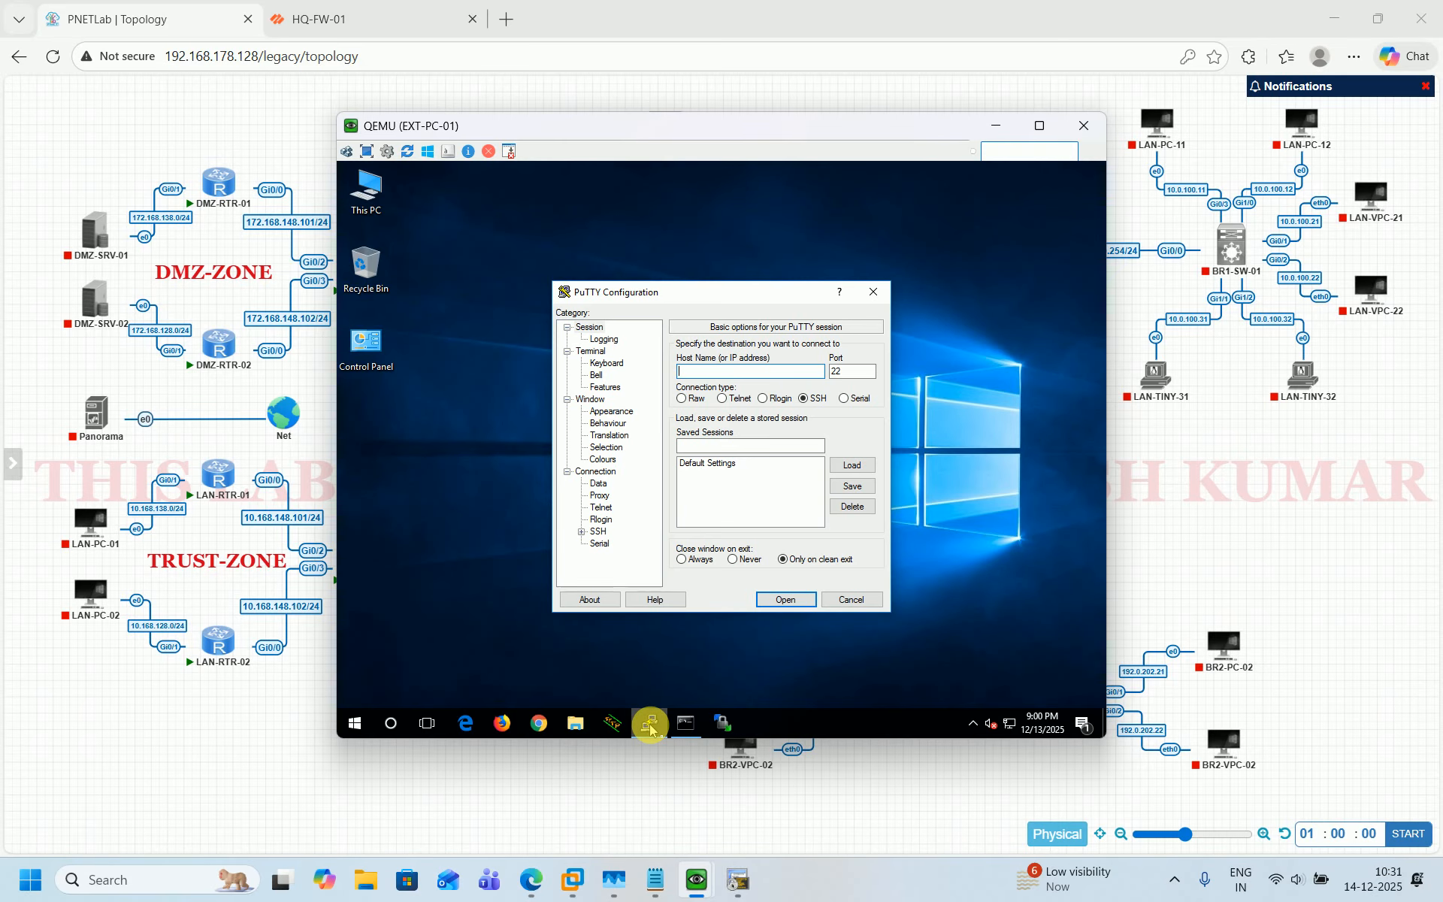
left_click(722, 399)
left_click(717, 375)
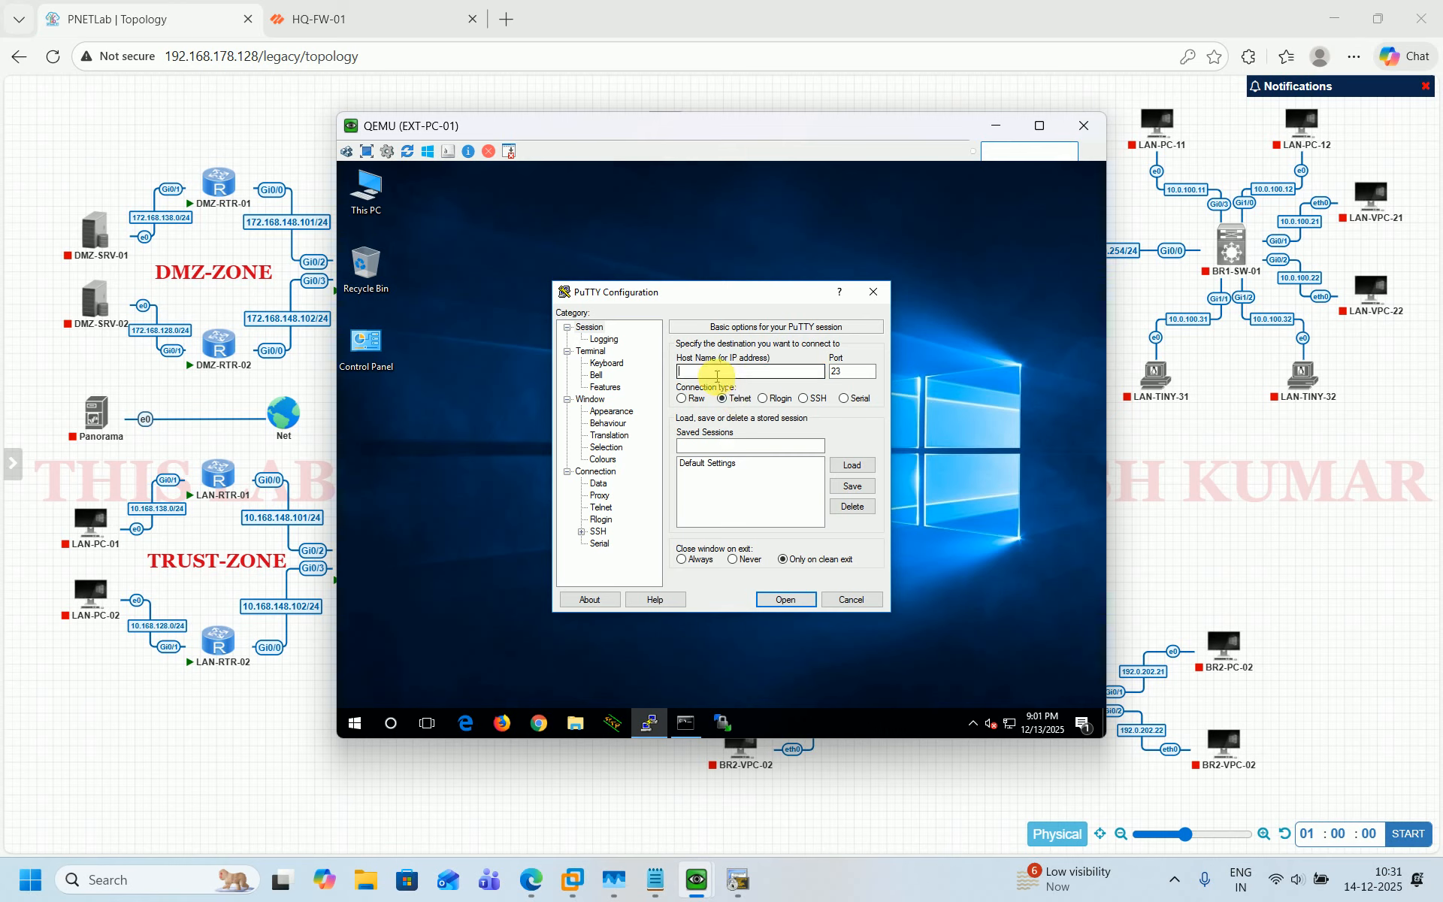
type("101.1.1.111")
left_click(782, 602)
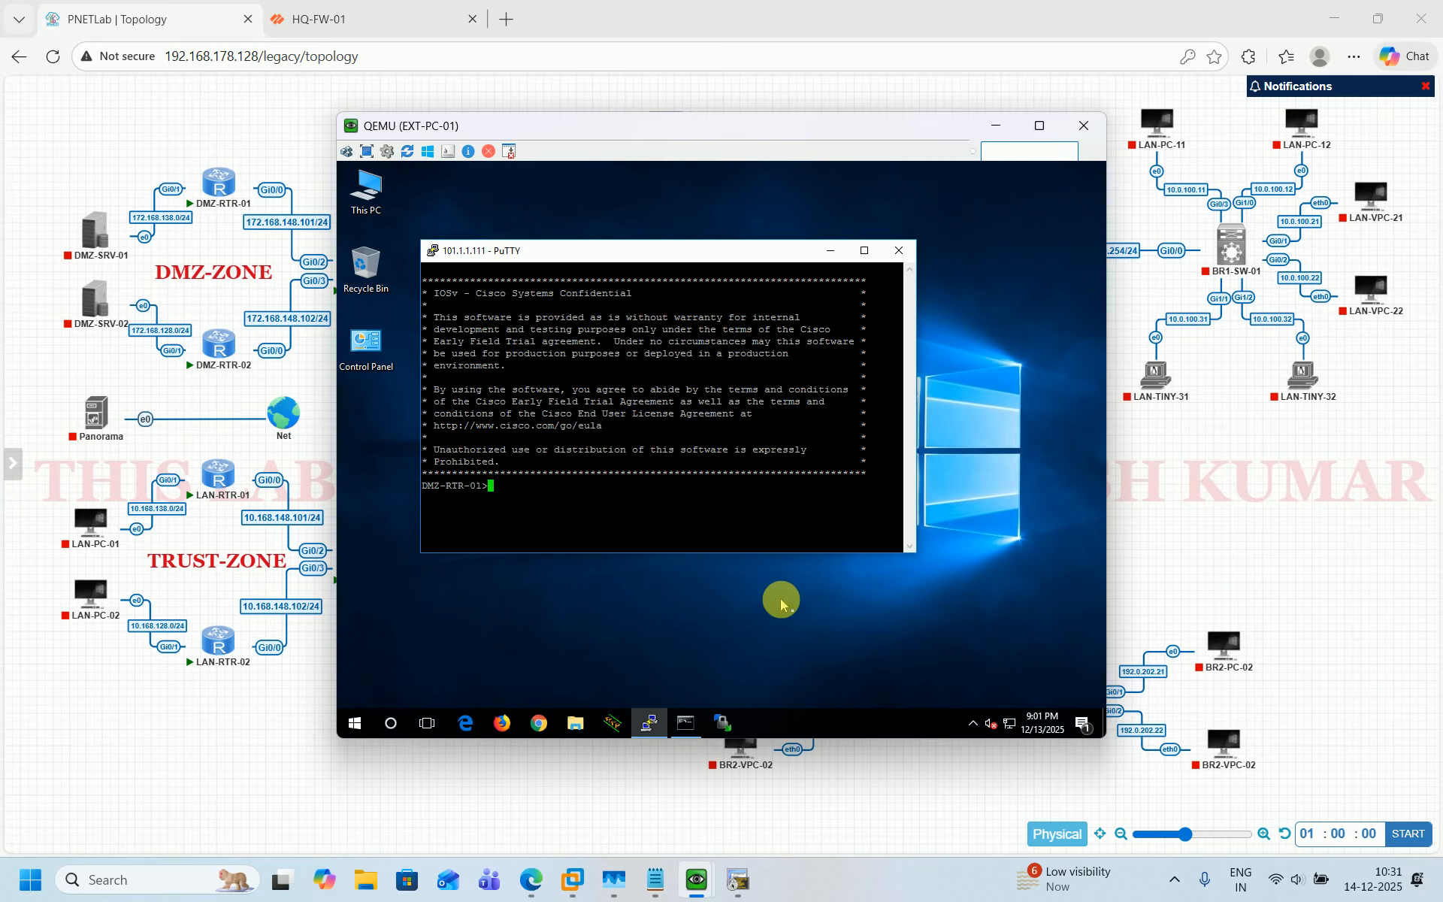
mouse_move(718, 892)
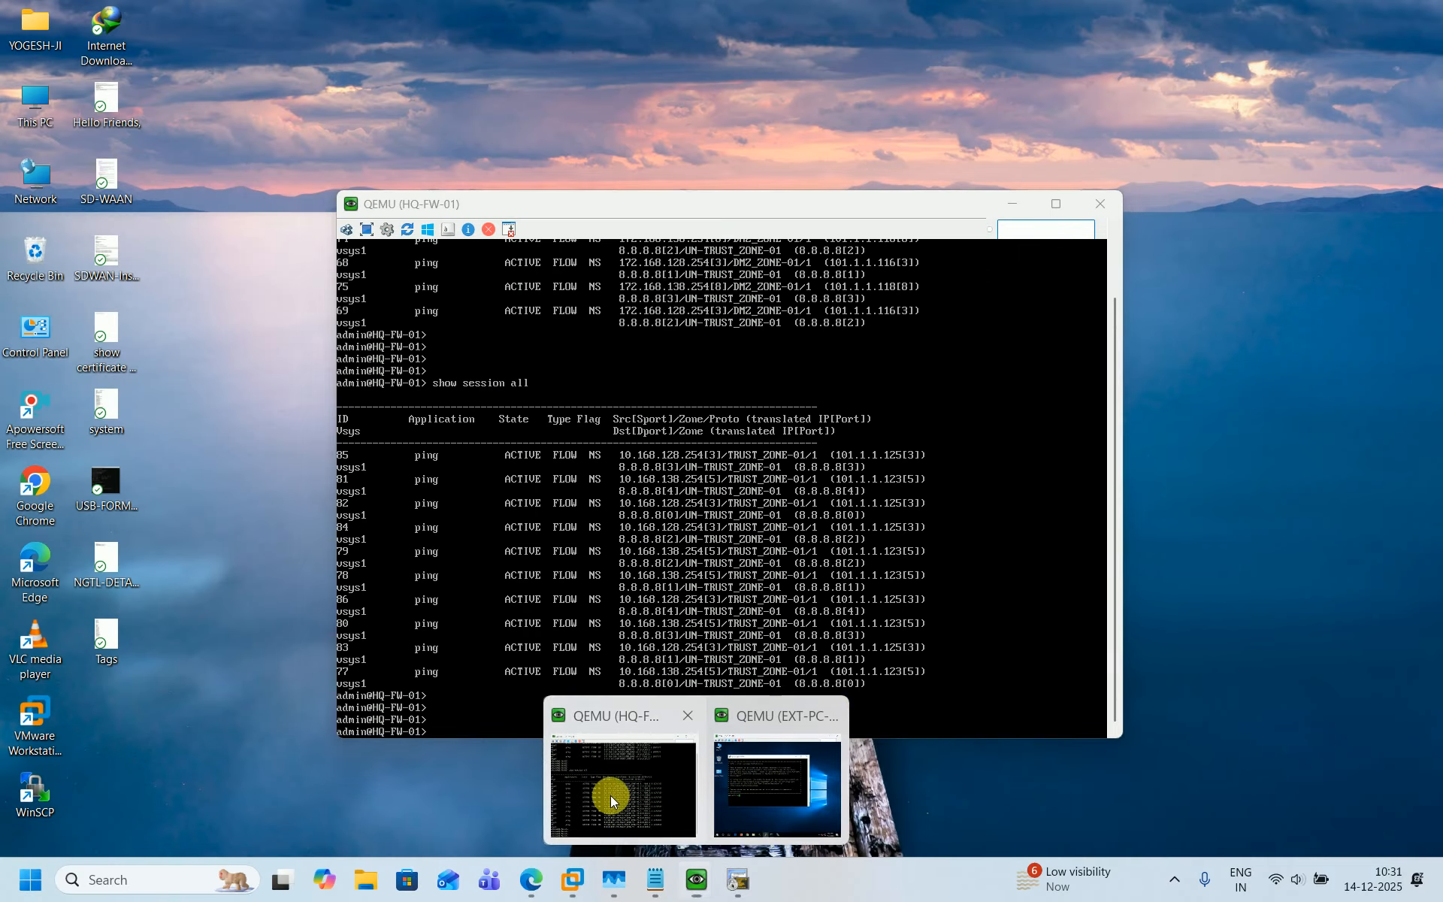
Rerun show session all on HQ-FW-01 to check the Telnet session translated to DMZ-RTR-01.
left_click(610, 795)
key("Return")
key("Return")
key("Up")
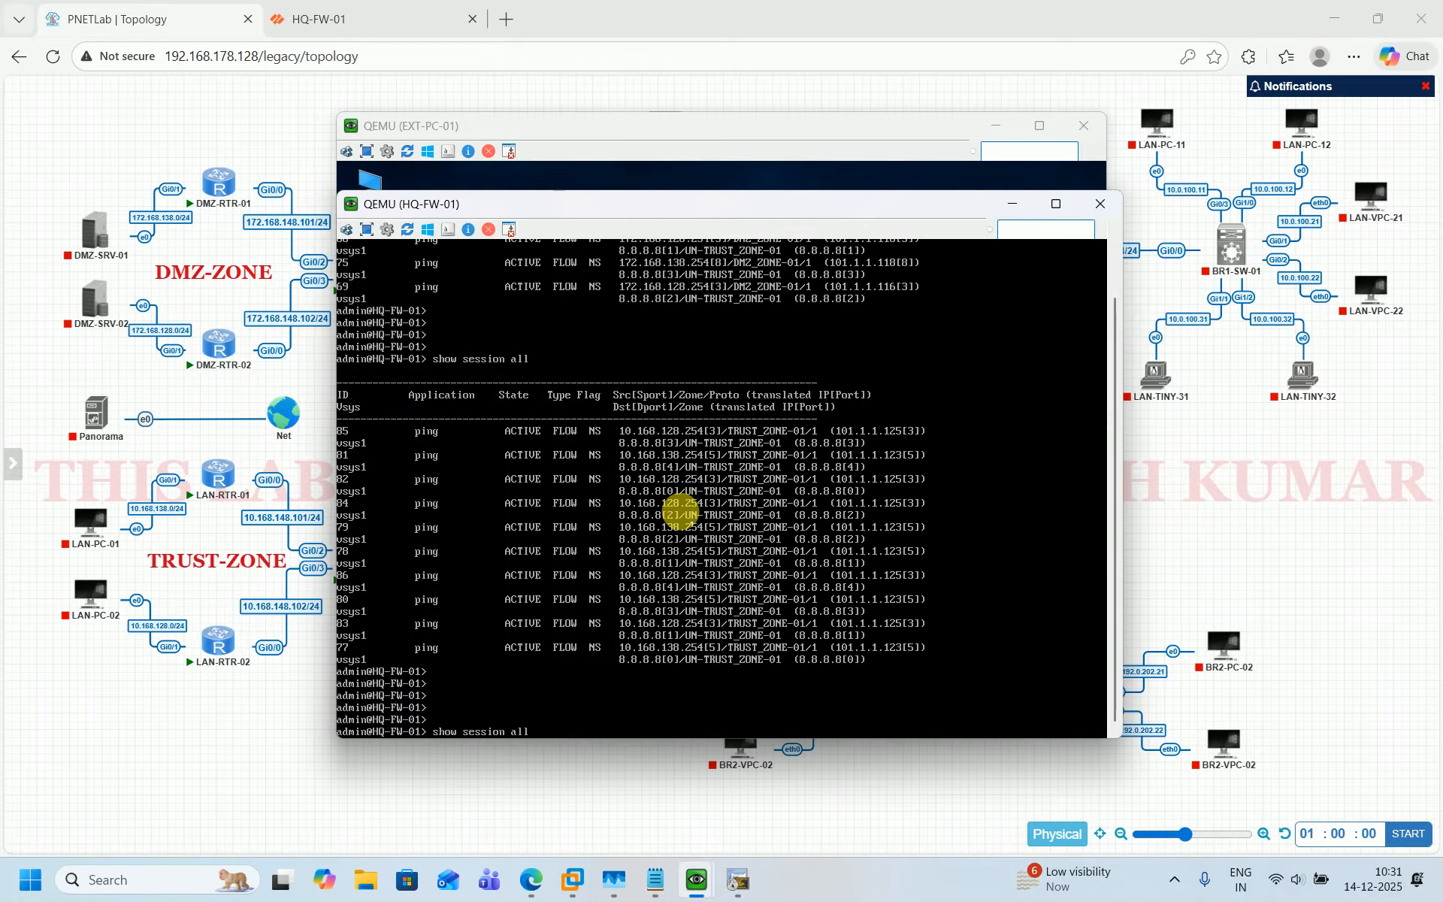
key("Return")
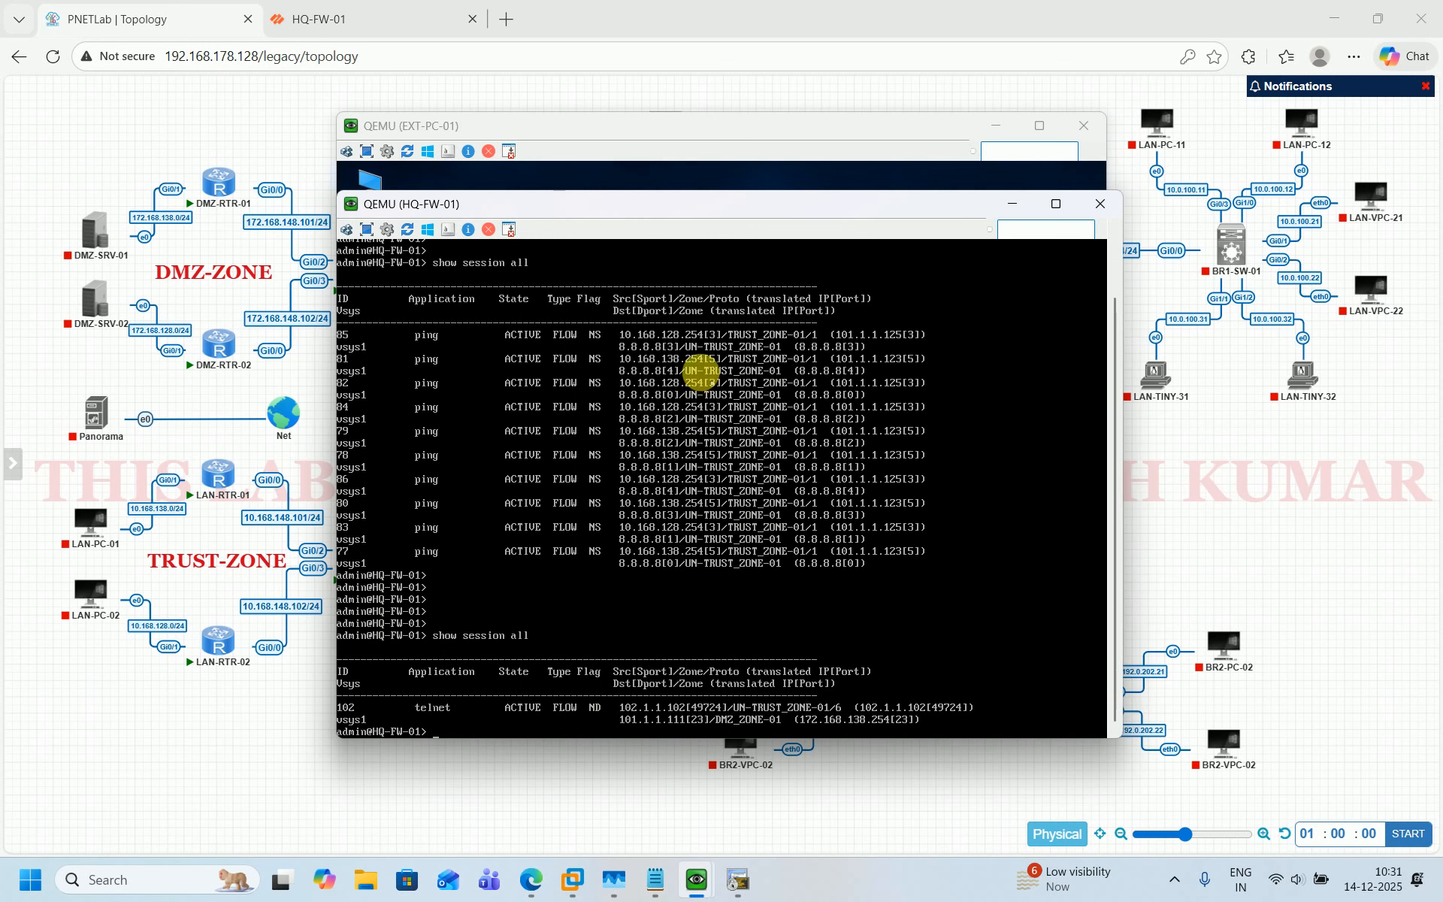
left_click(296, 706)
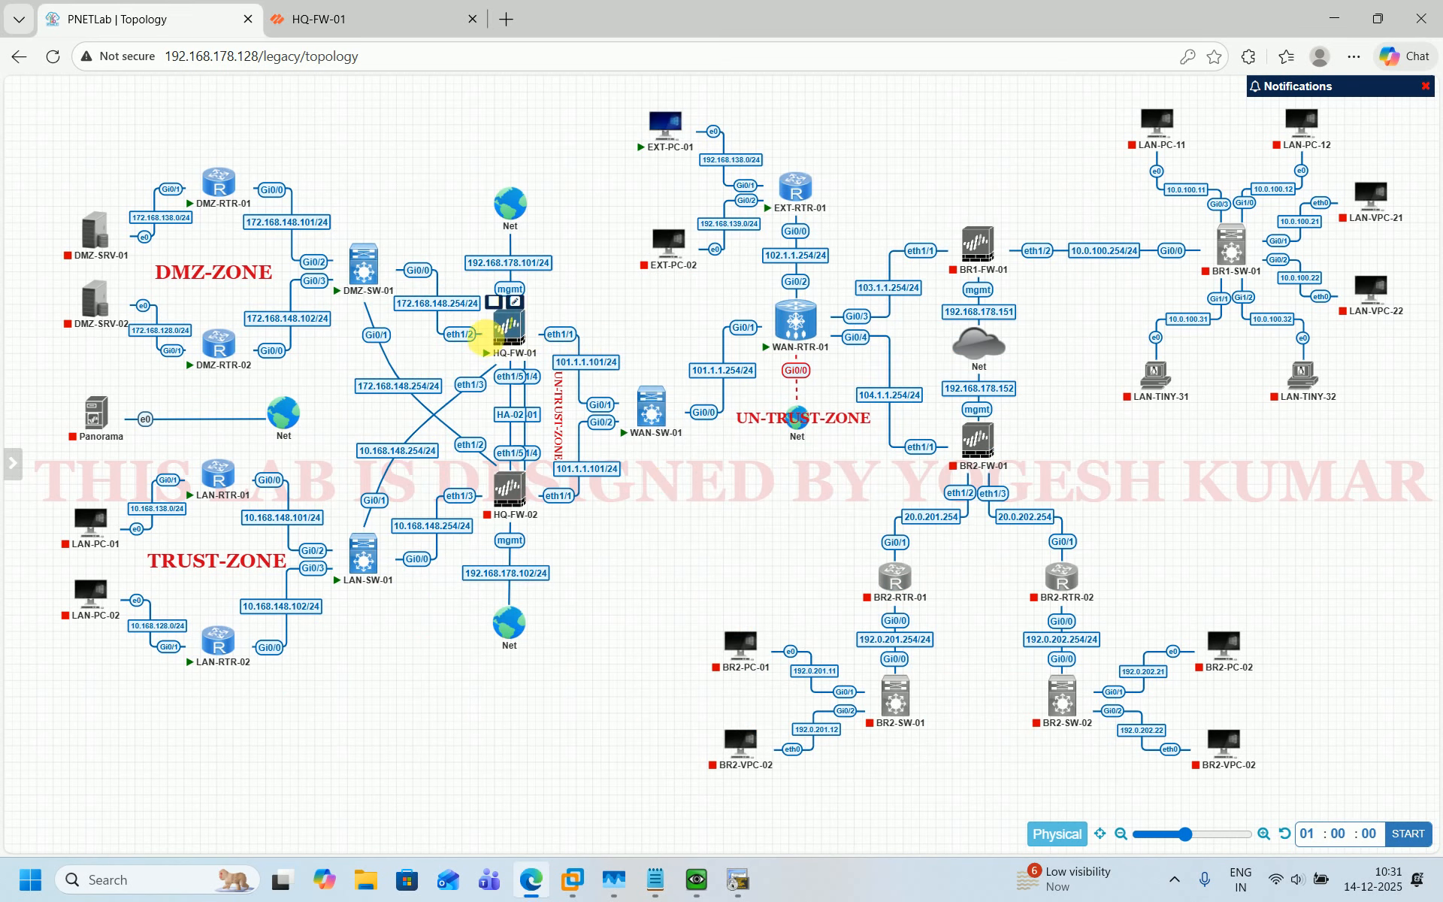
mouse_move(797, 214)
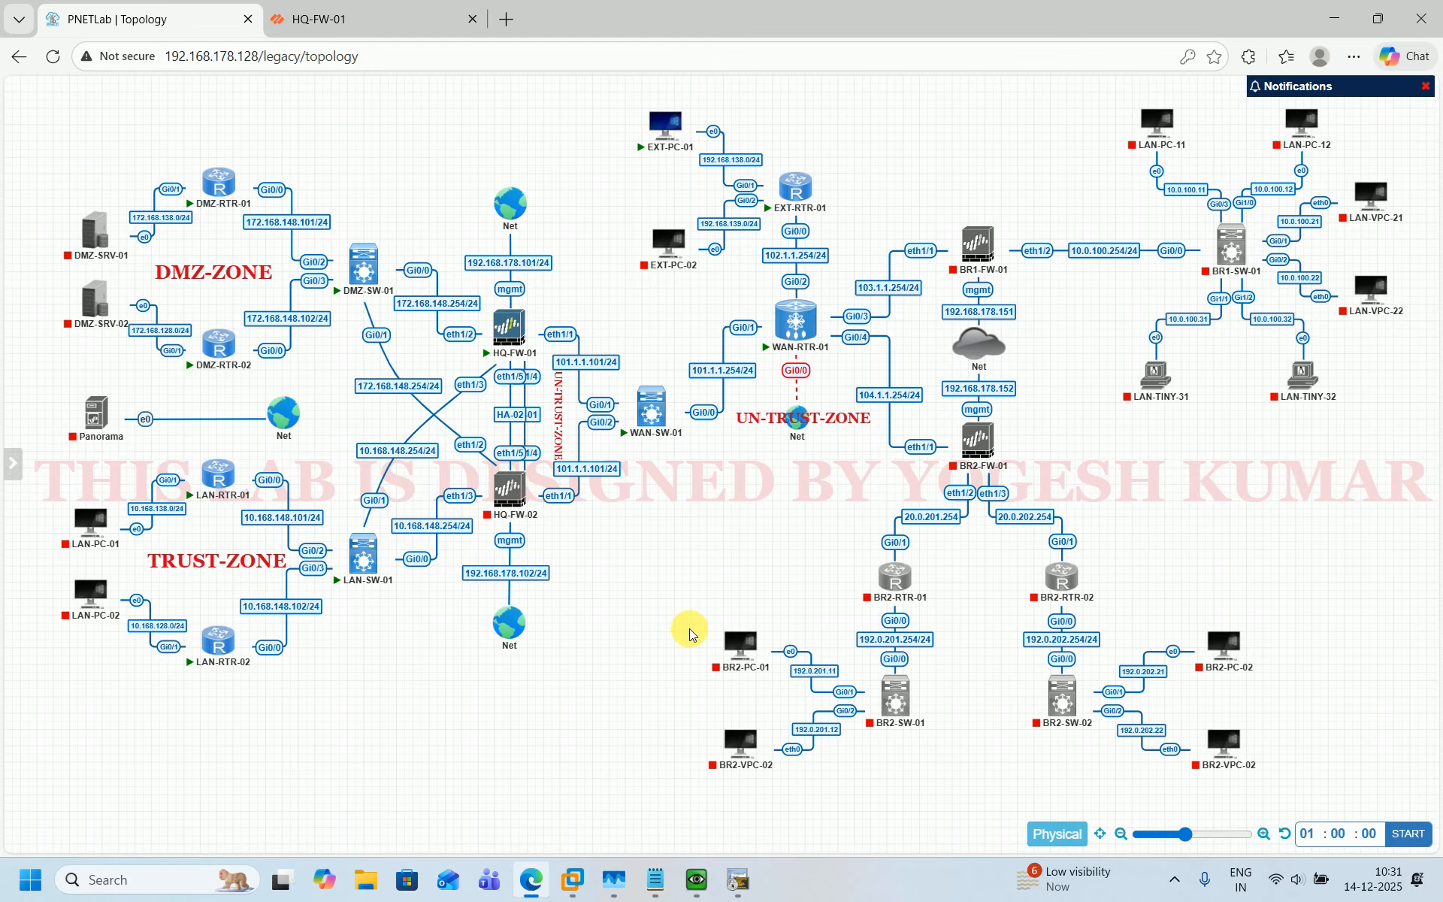
mouse_move(697, 880)
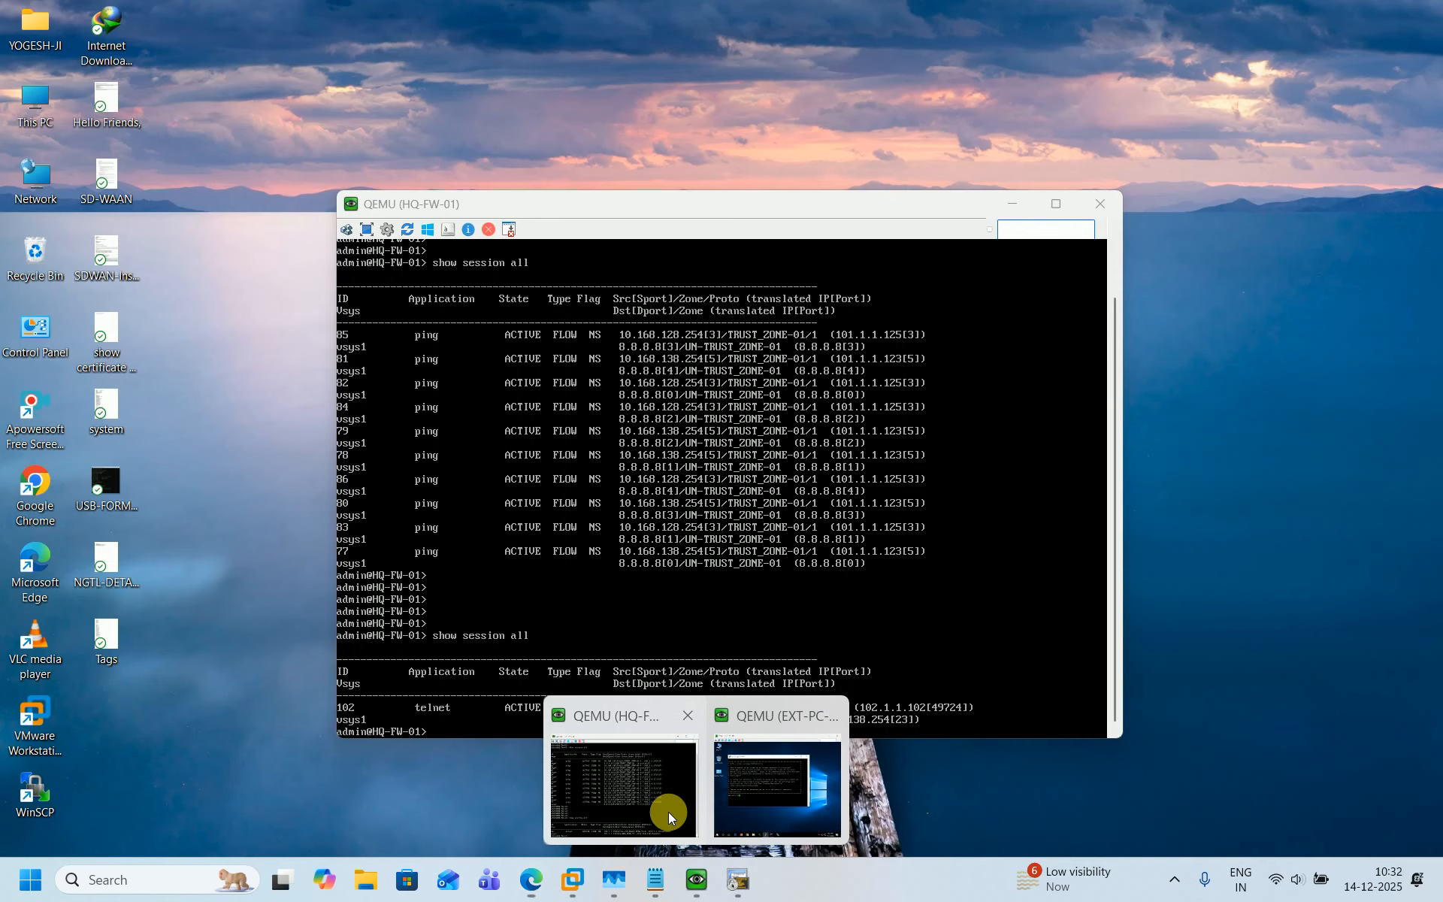
left_click(669, 812)
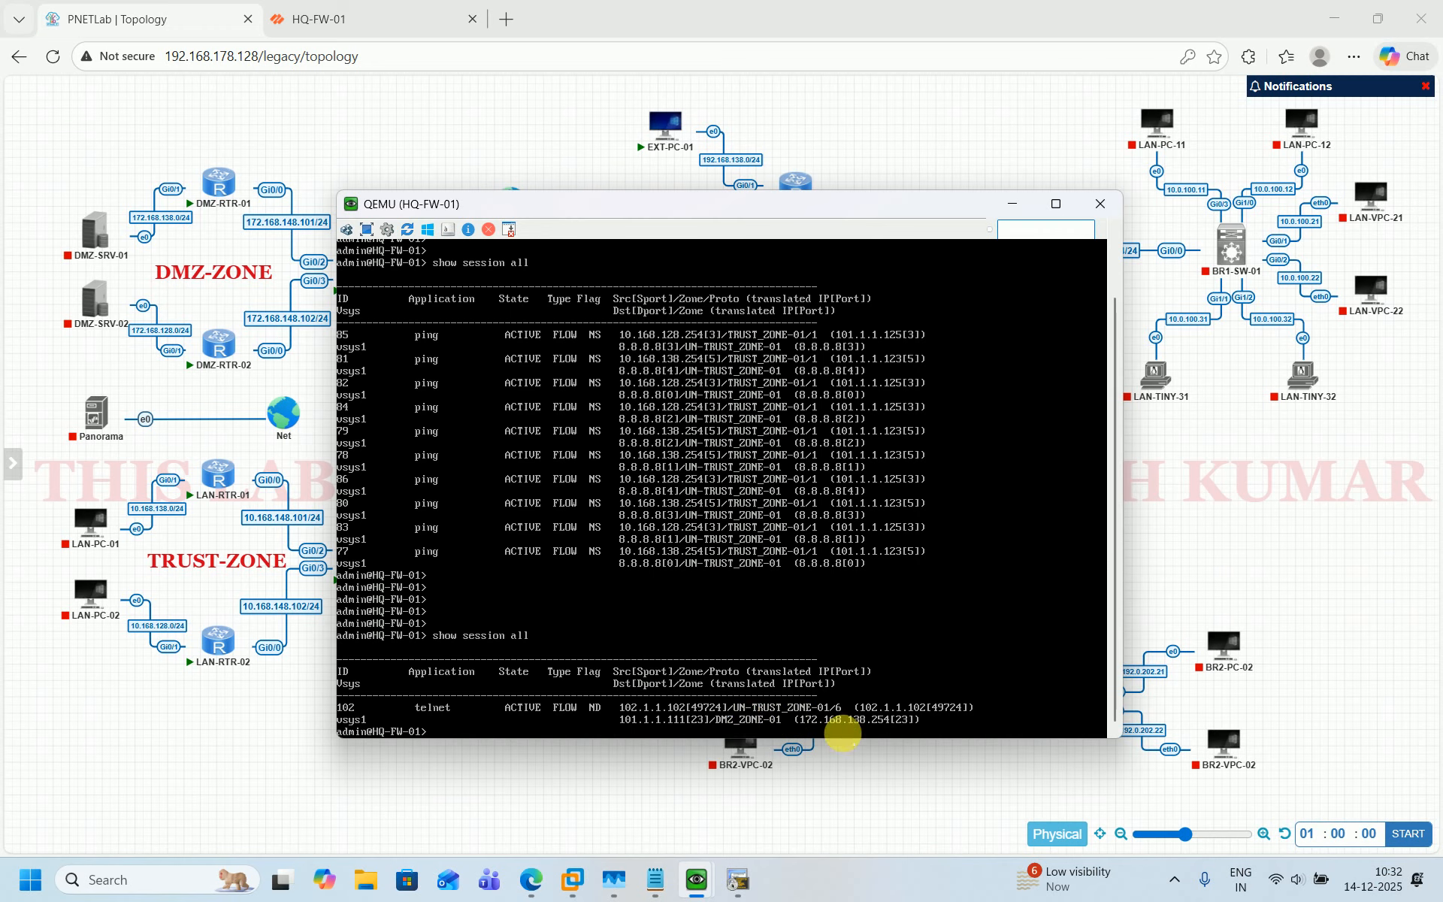
mouse_move(230, 216)
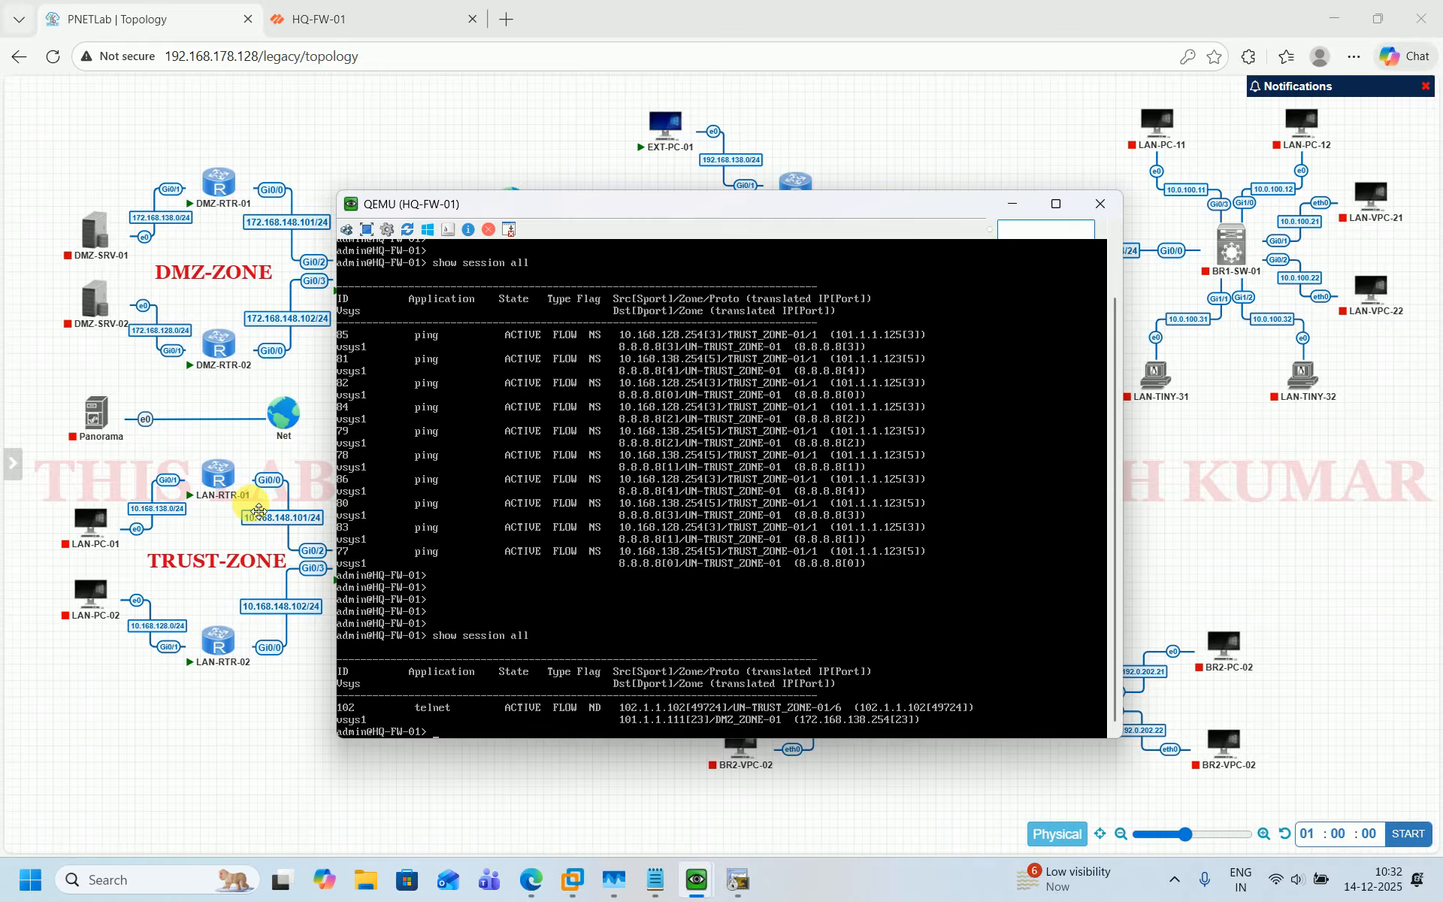
left_click(516, 815)
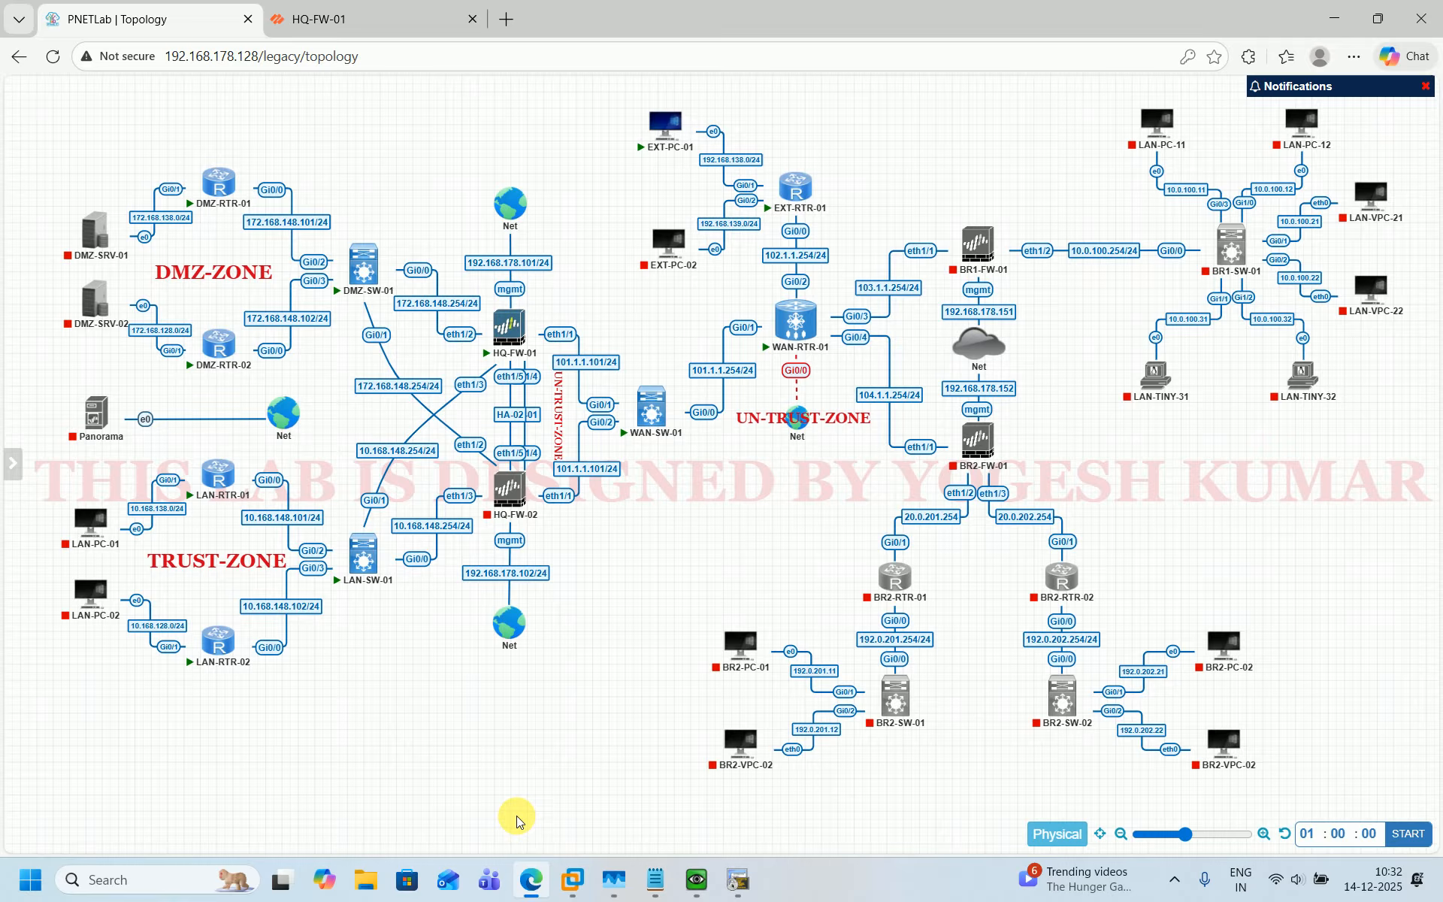
mouse_move(1, 659)
left_click_drag(192, 121, 599, 324)
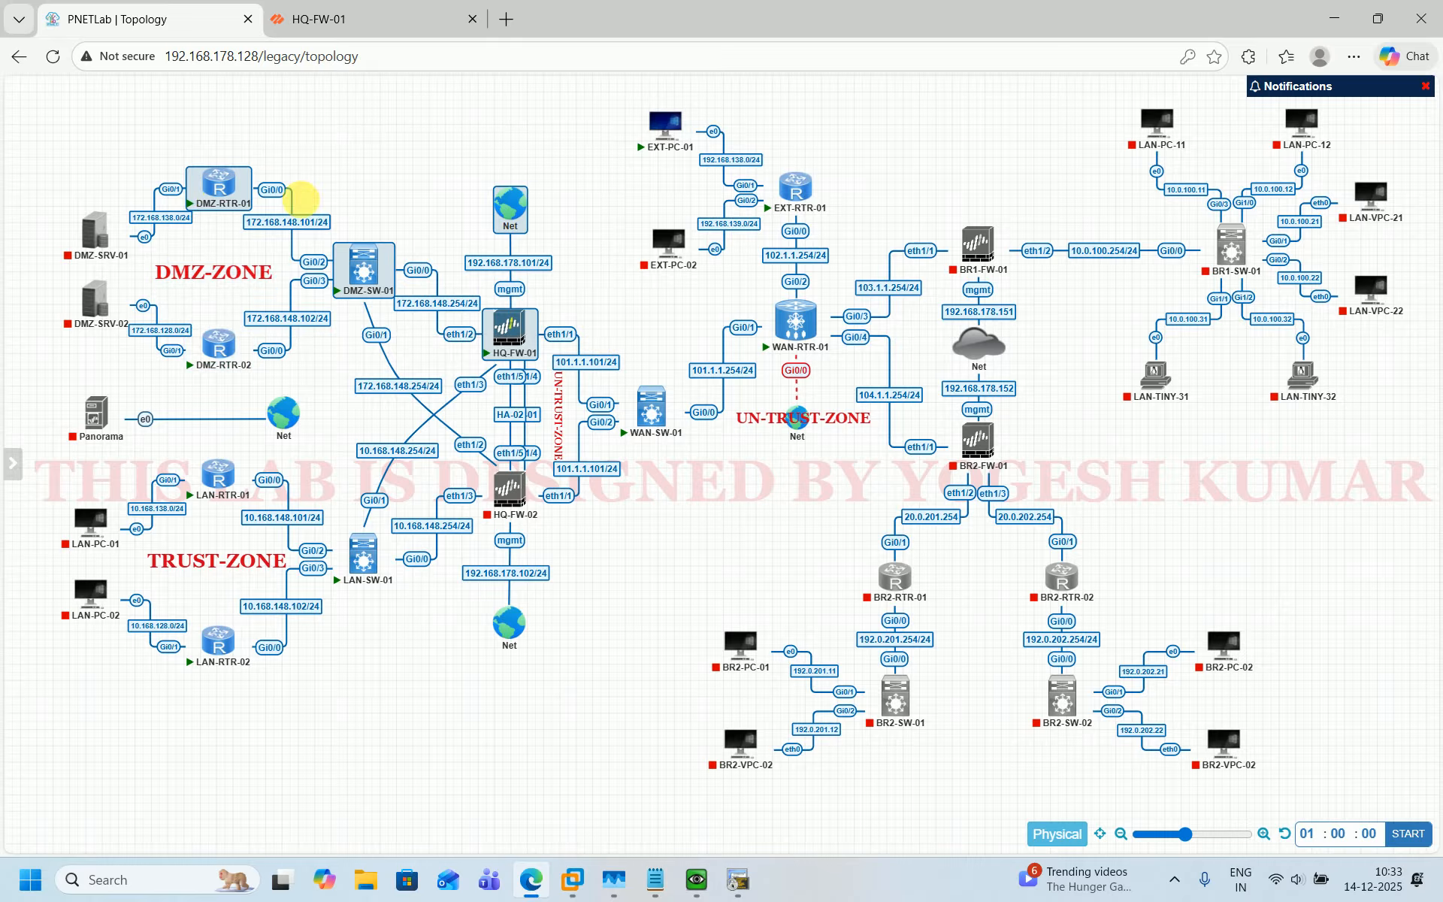
left_click(626, 344)
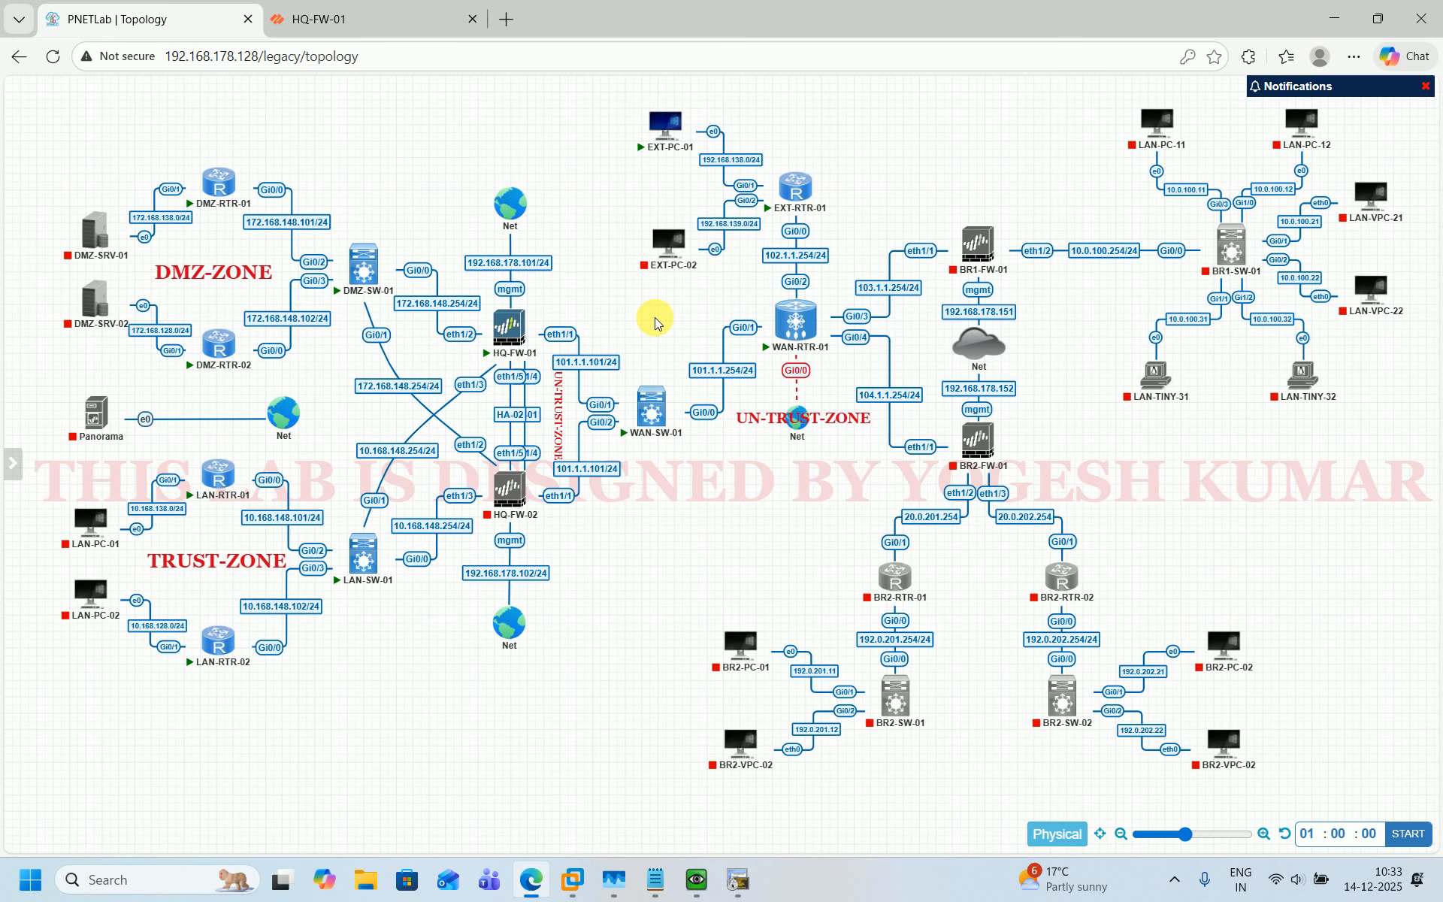
Bring up the S-NAT notes and add the line "USER-> 101.1.1.111 23 -> DMZ-RTR-01 - TELNET-23" below the static NAT notes.
mouse_move(759, 685)
left_click(668, 892)
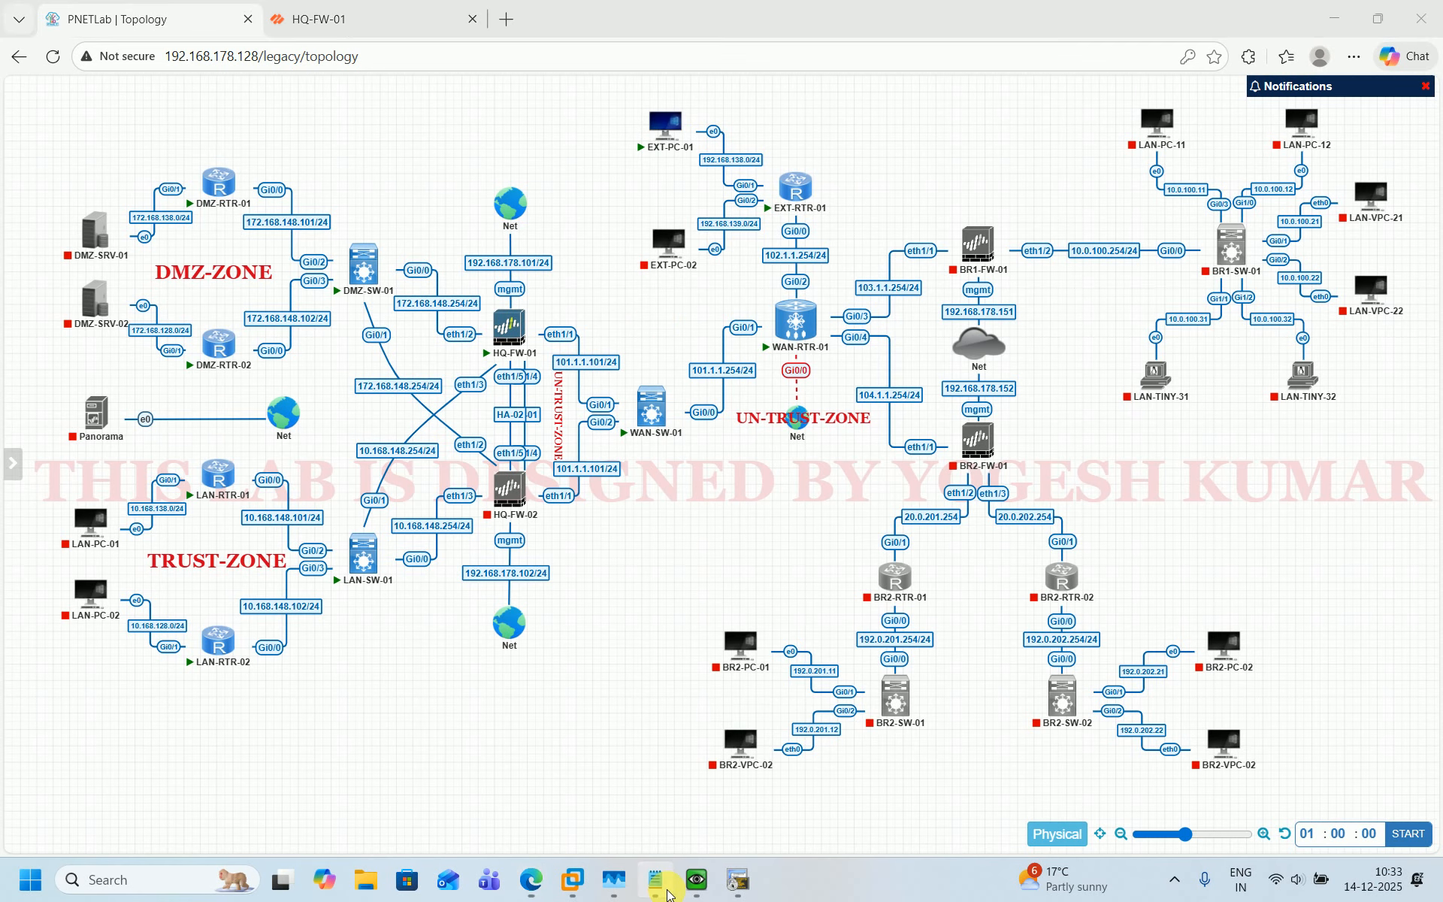
left_click_drag(1008, 113, 996, 393)
left_click_drag(884, 380, 884, 535)
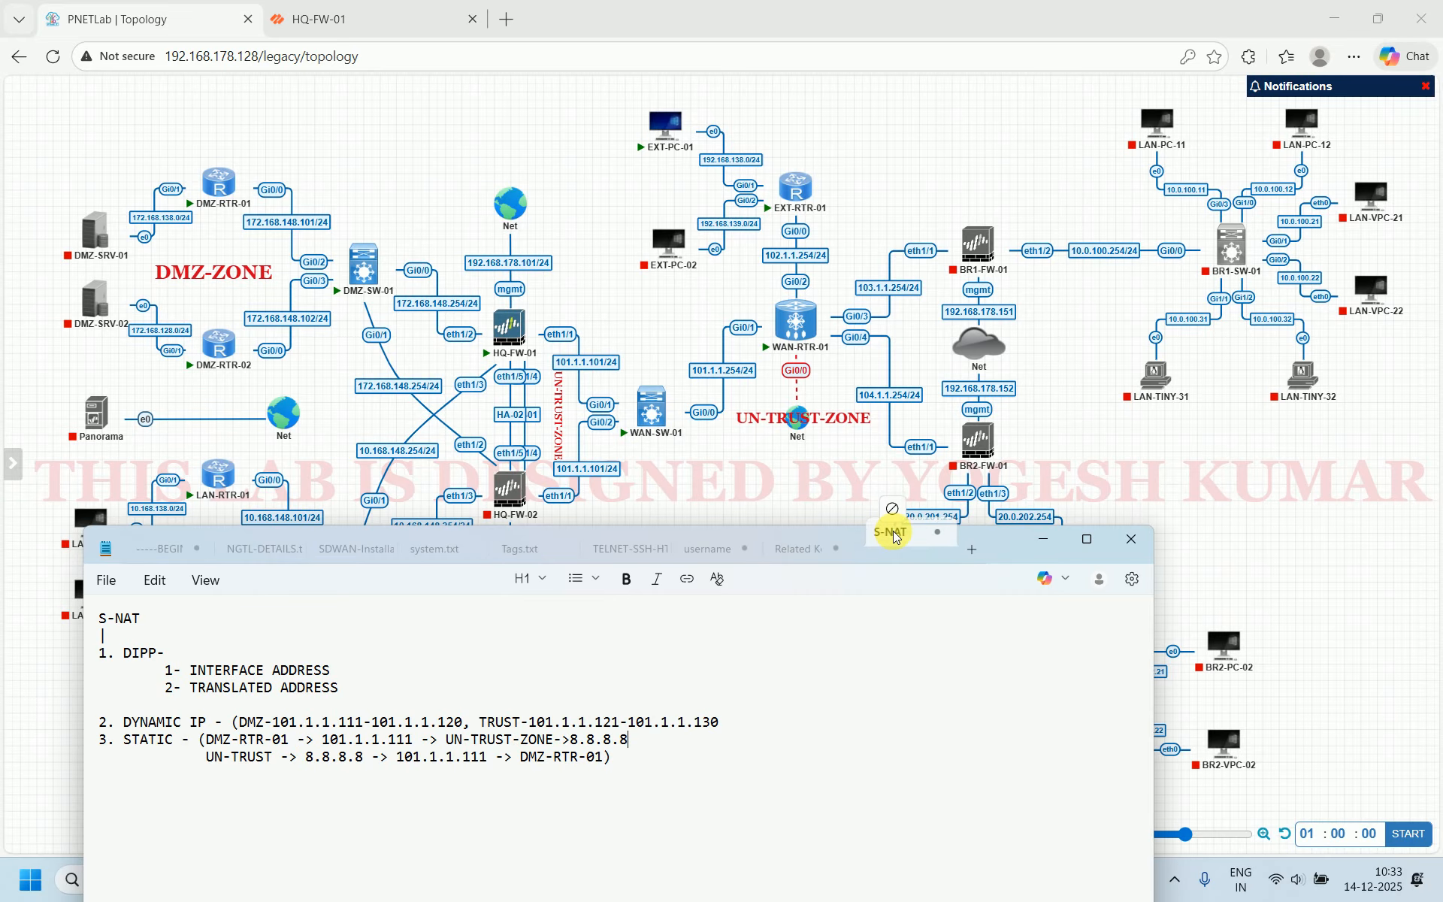
left_click_drag(990, 550, 968, 458)
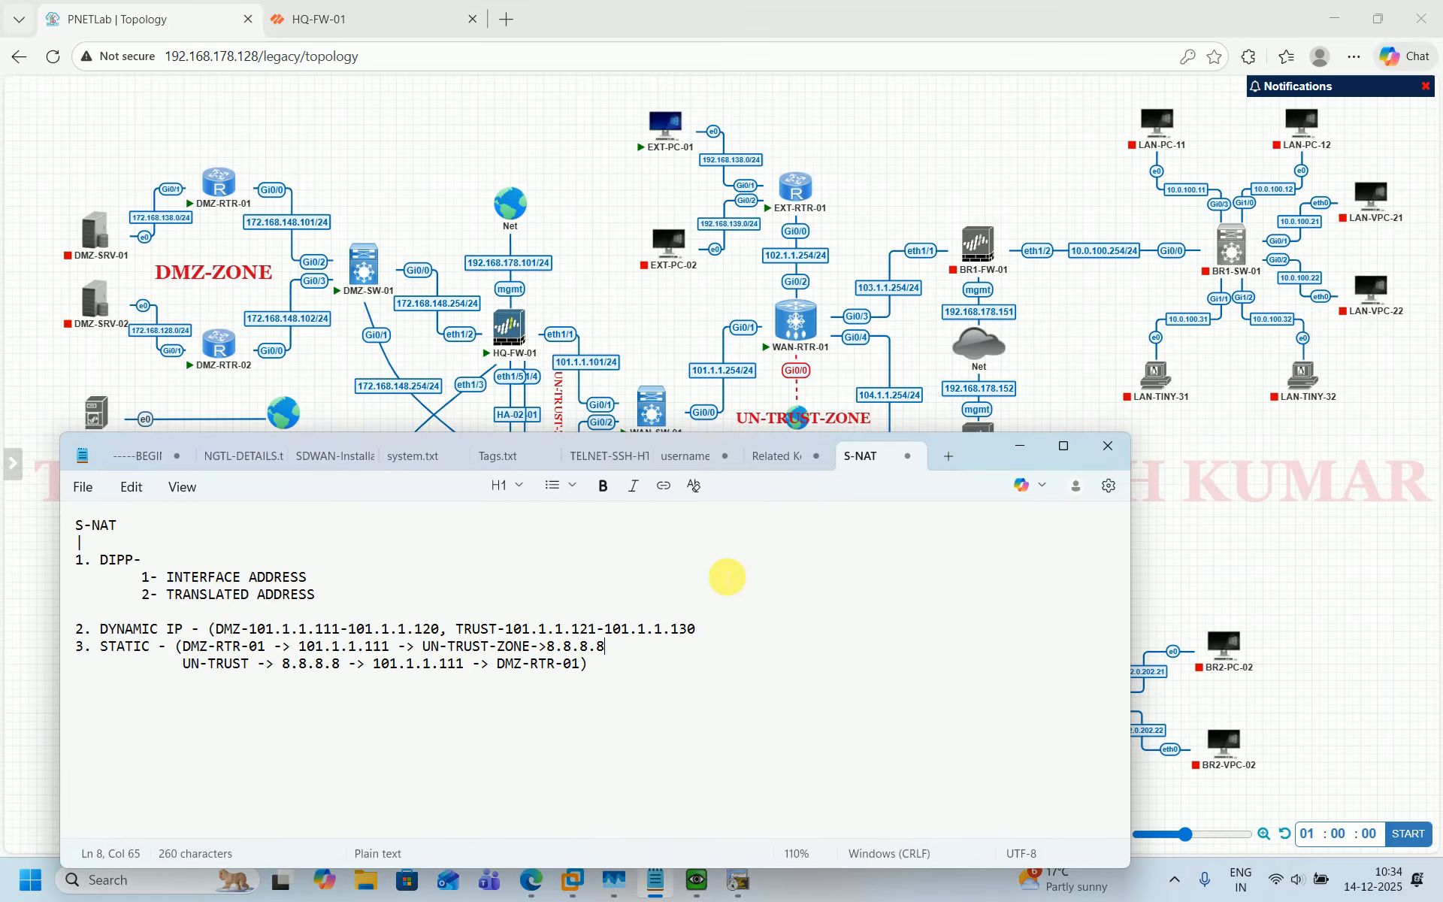
left_click(593, 734)
key("Return")
key("Return")
key("Return")
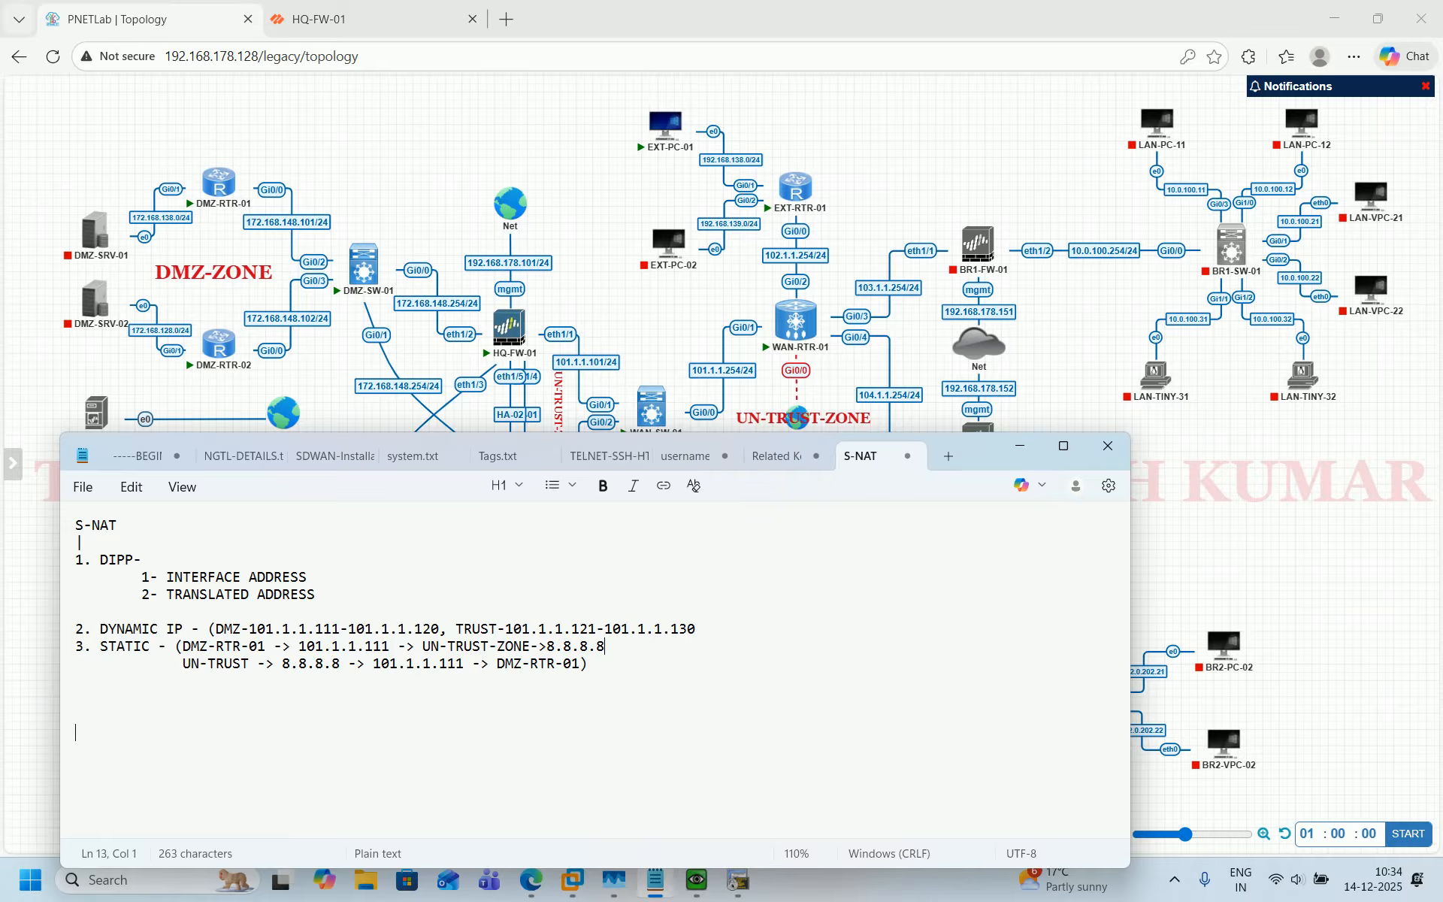
type("USER-> 101.1.1.")
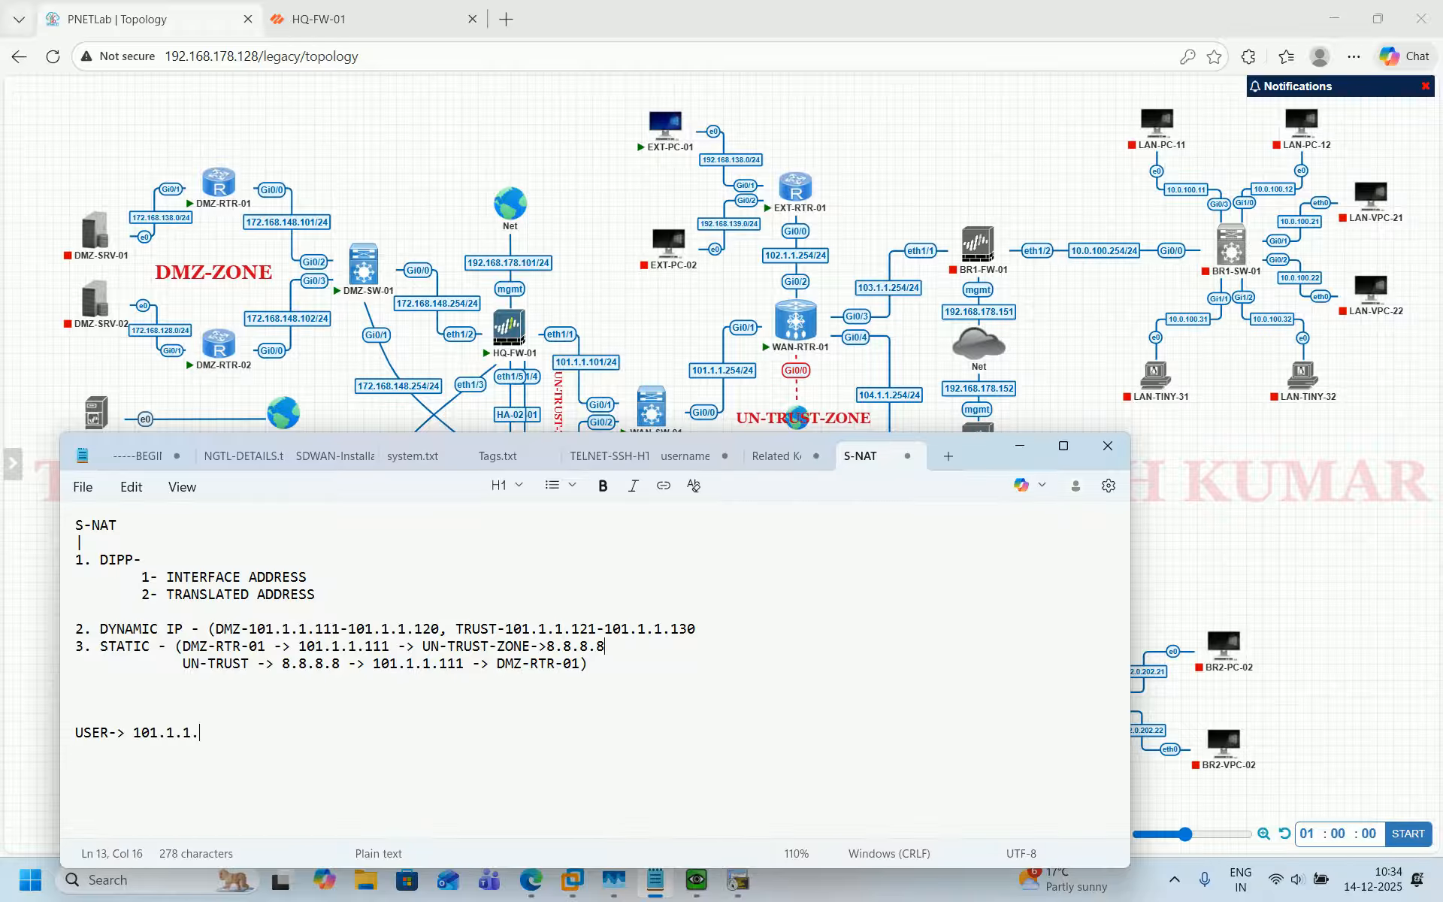
type("111 23")
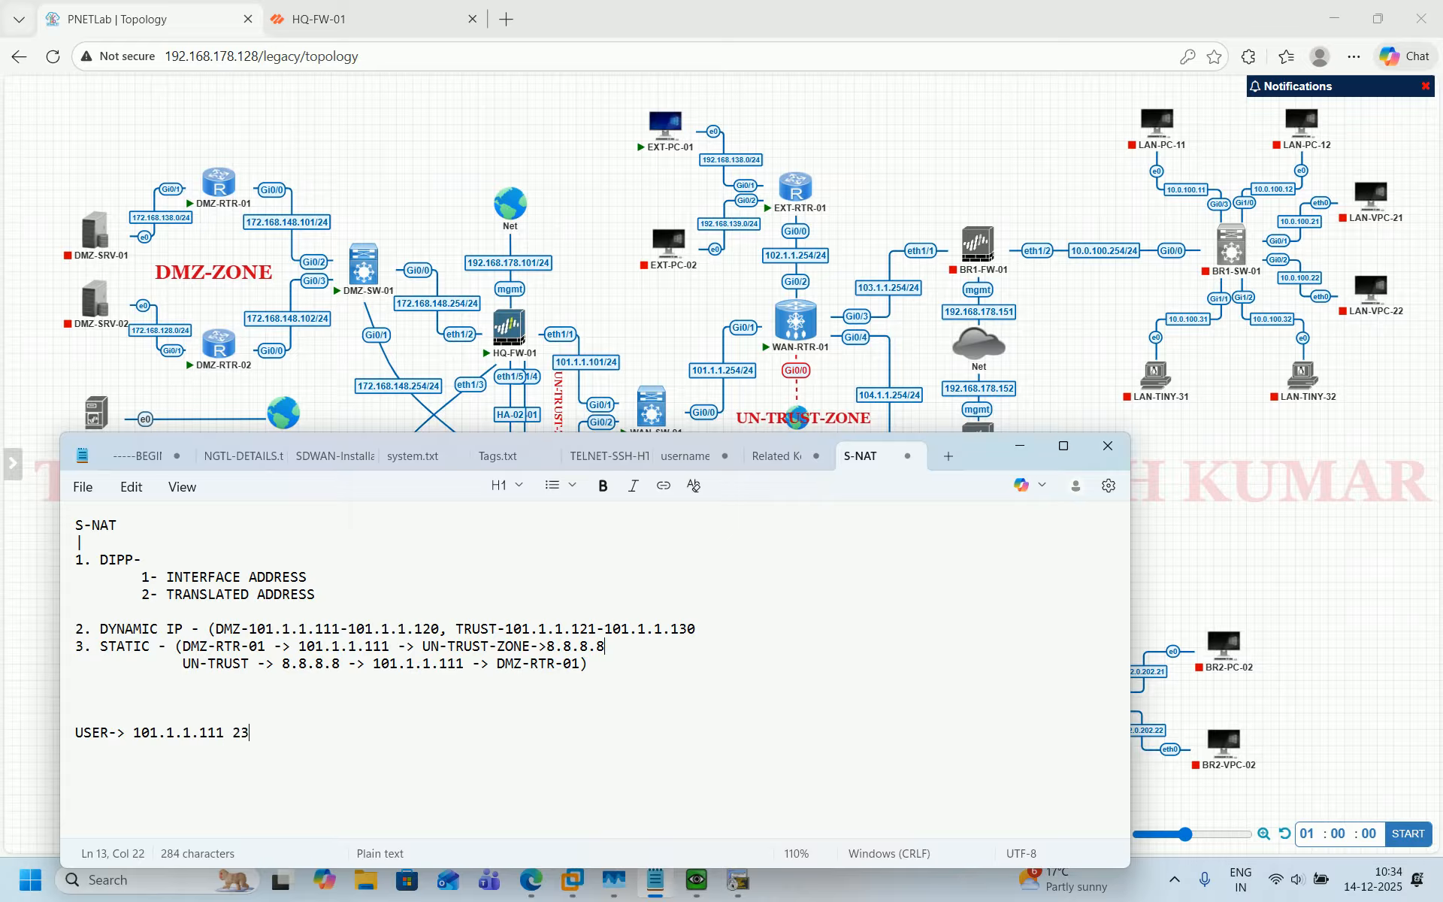
type(" -> DMZ-RTR-01 - TELNET-23")
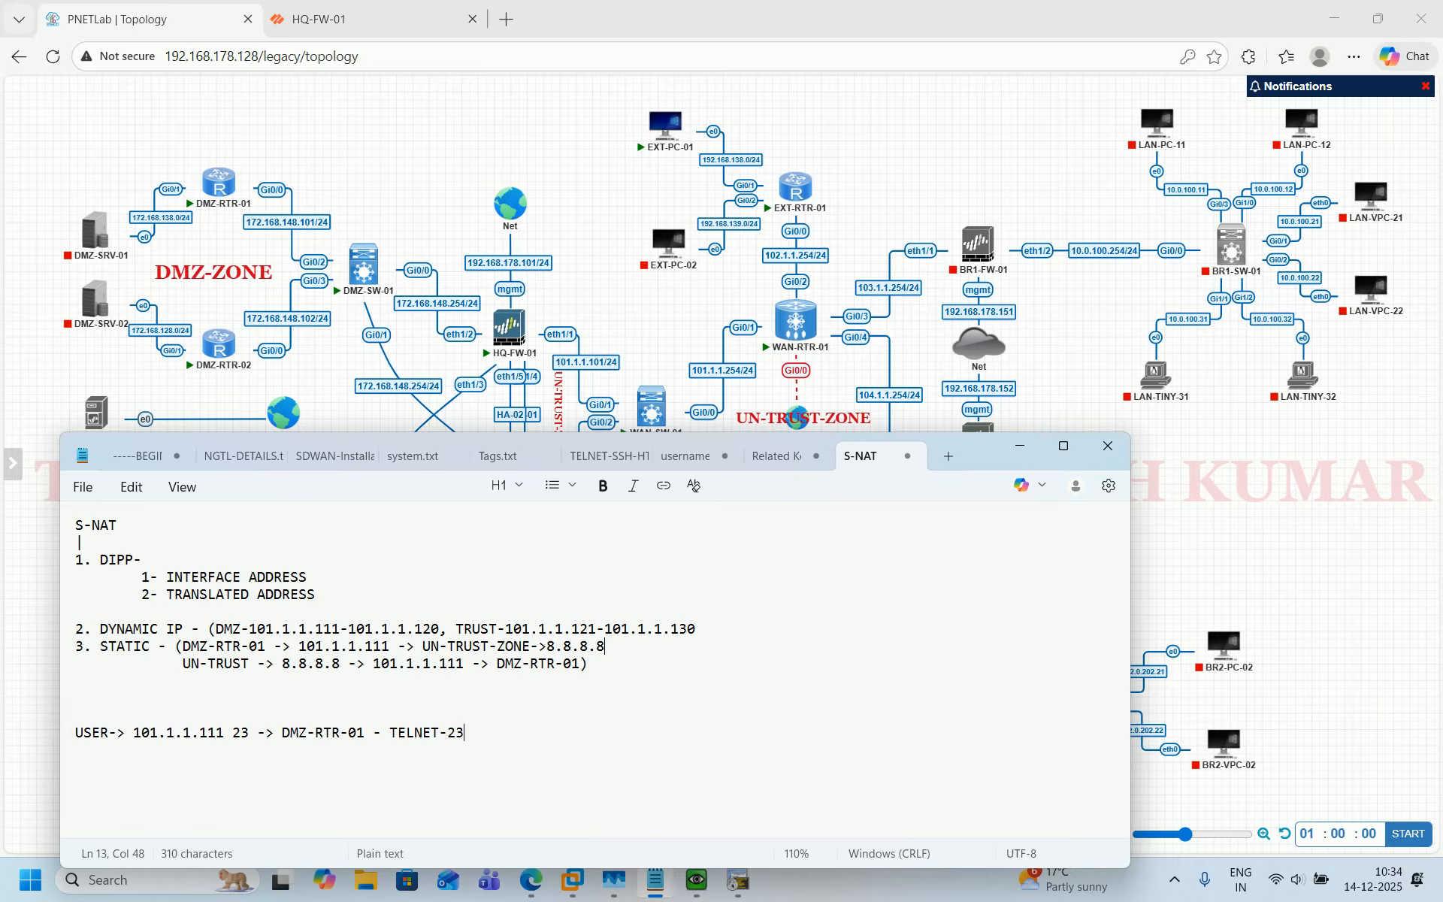
Add the next line "USER-> 101.1.1.111 80 -> DMZ-RTR-02 - HTTP -80" to the S-NAT notes.
key("Return")
type("USER-")
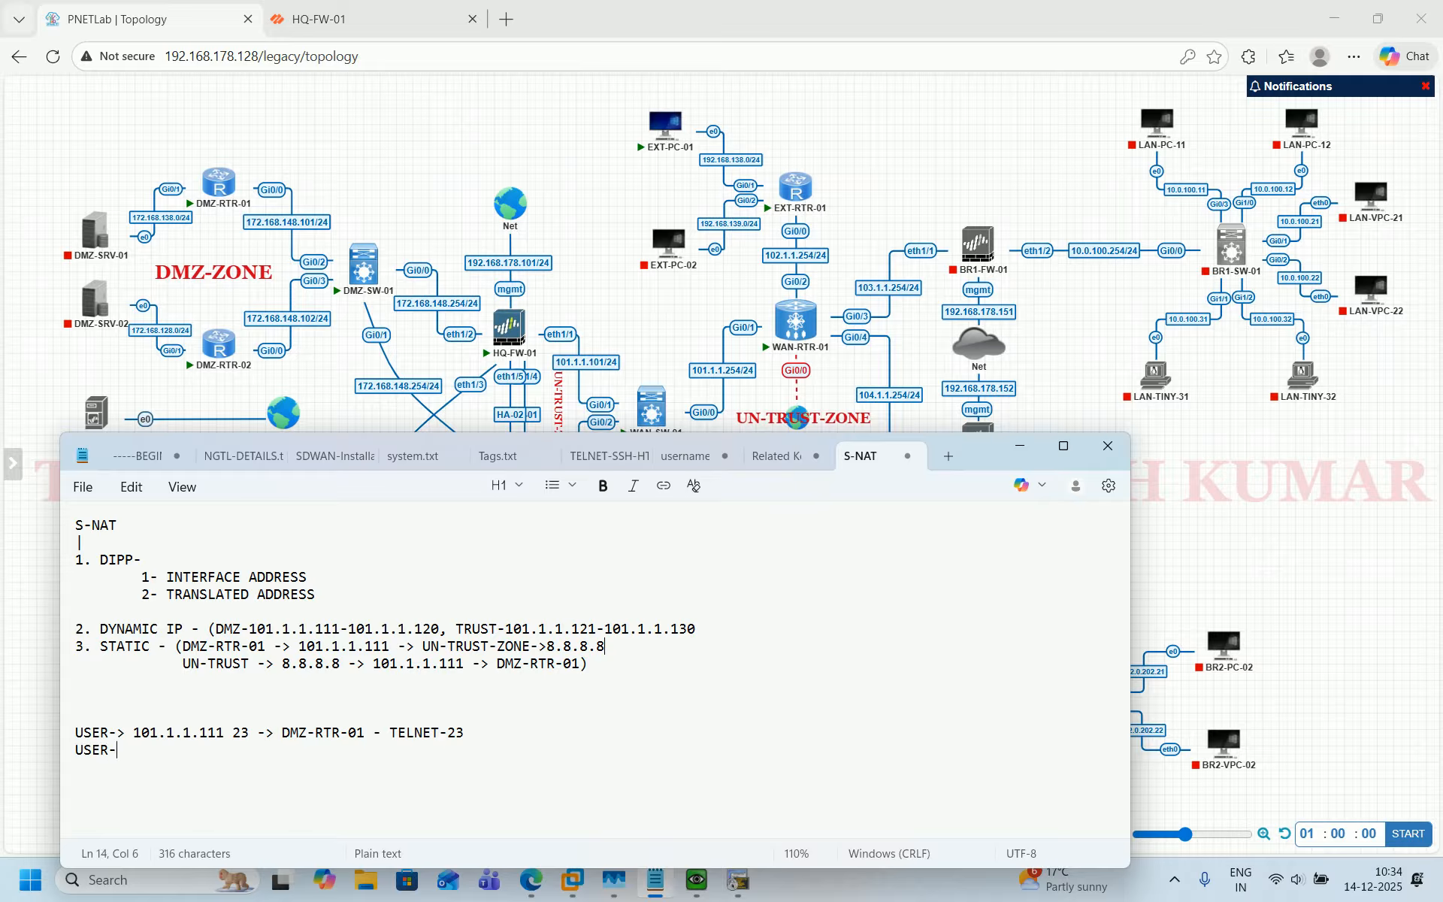
type("> 101.1.11.11")
key("BackSpace")
key("BackSpace")
key("BackSpace")
key("BackSpace")
type(".111 ")
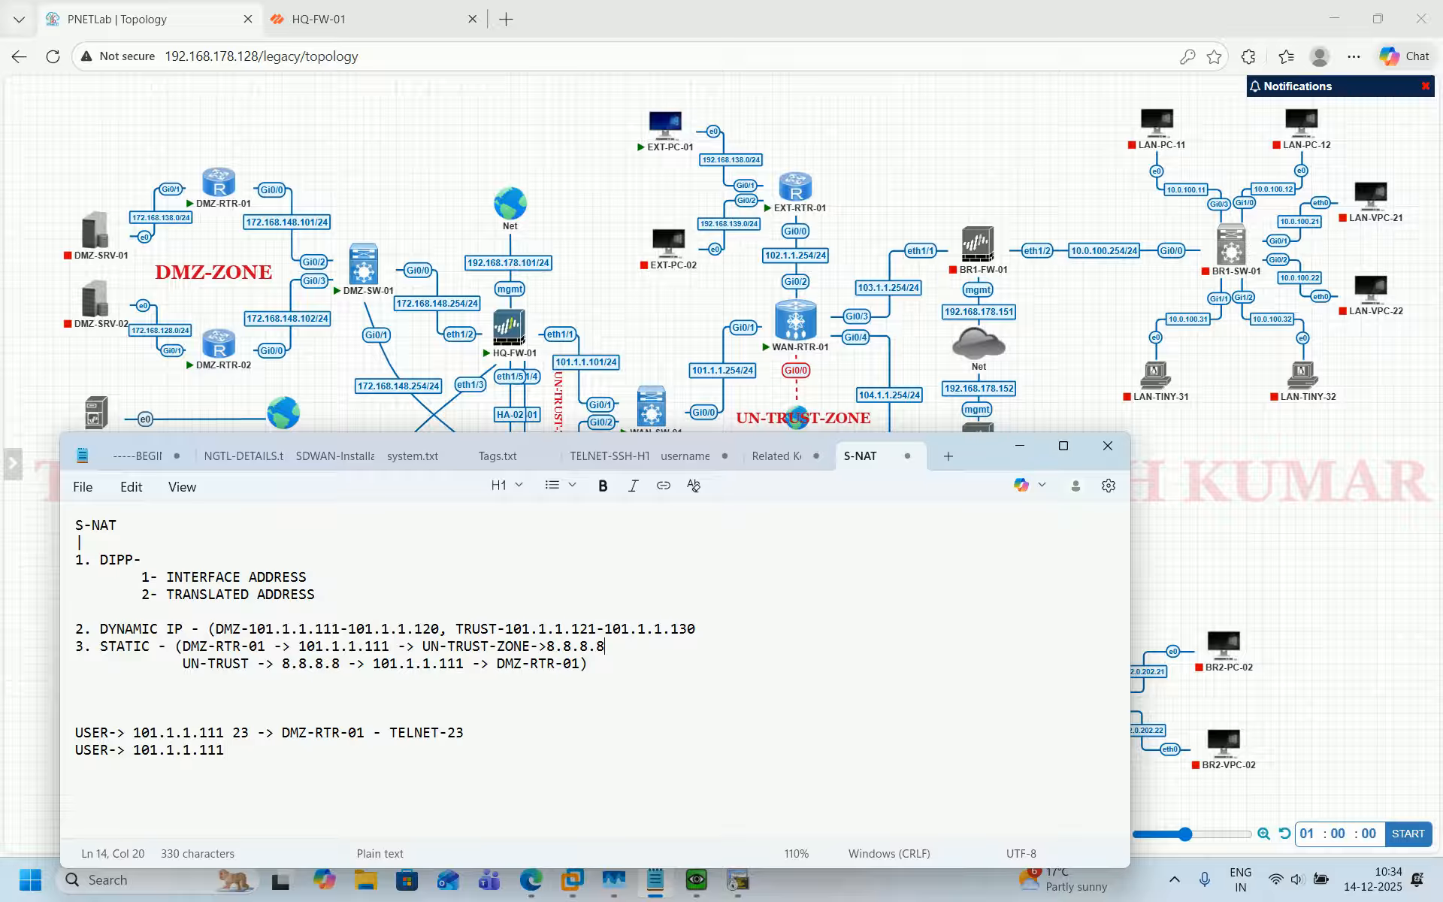
type("80 -> DMZ-RTR-02 - HTTP -")
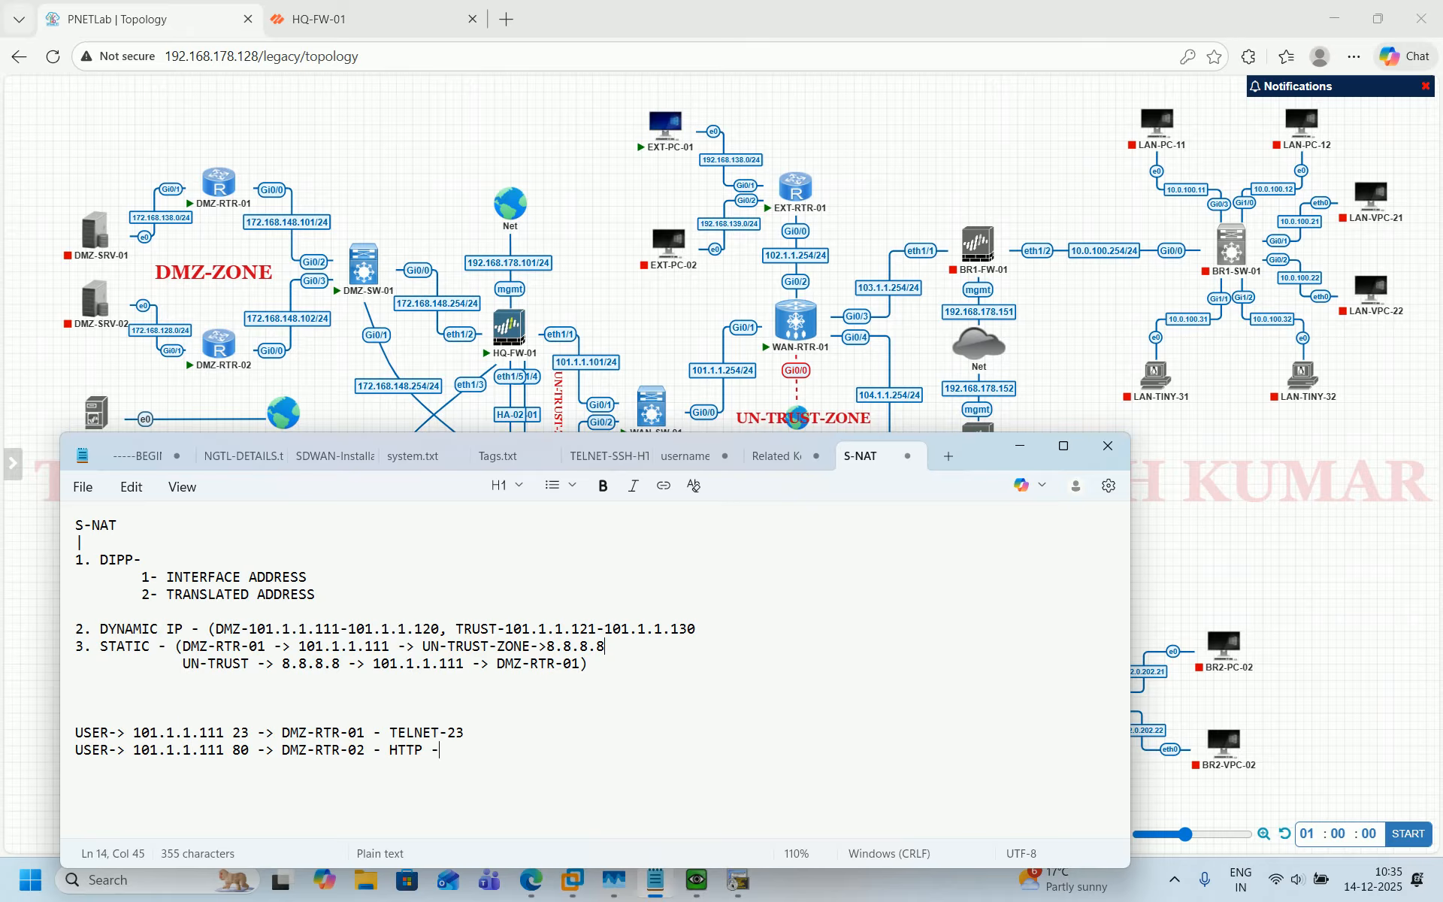
type("80")
key("Return")
Start a third note line "USER-> 101.1.1.111" for another port mapping.
type("USER")
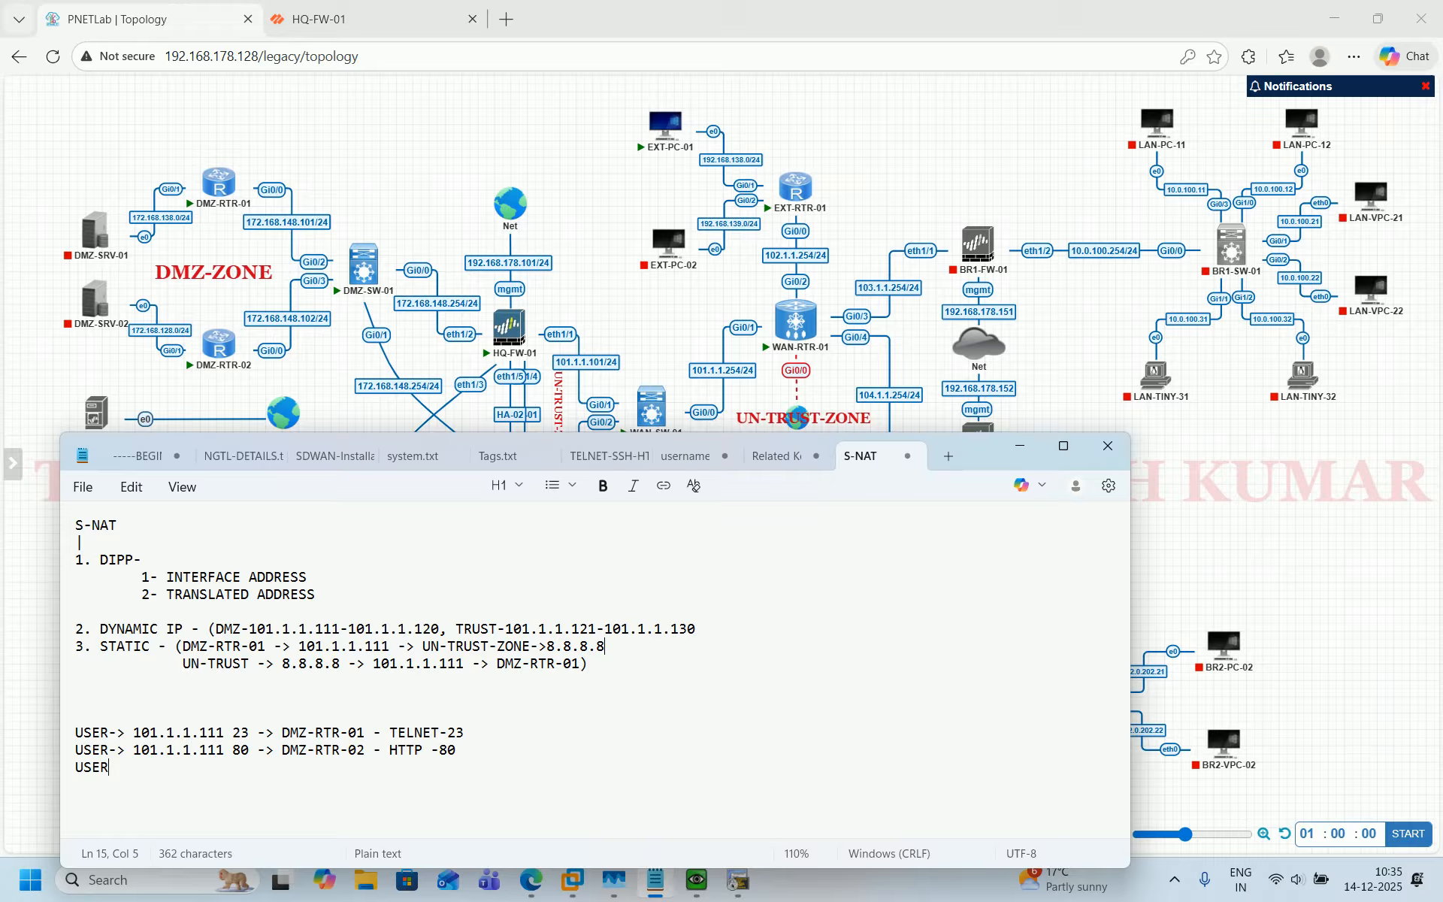
type("-> 101.1.1.111")
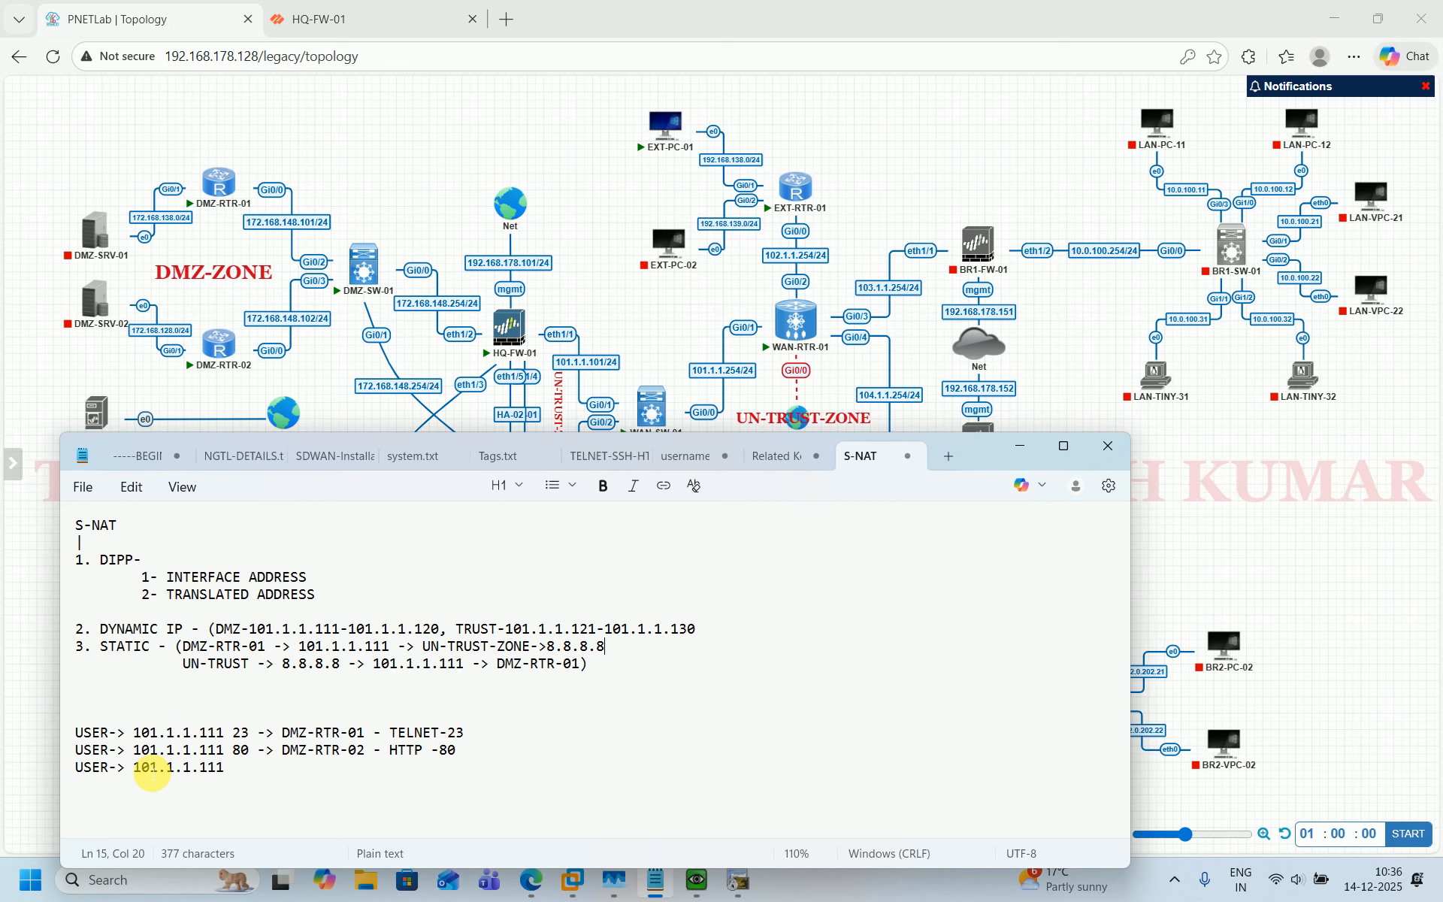
key("alt+Tab")
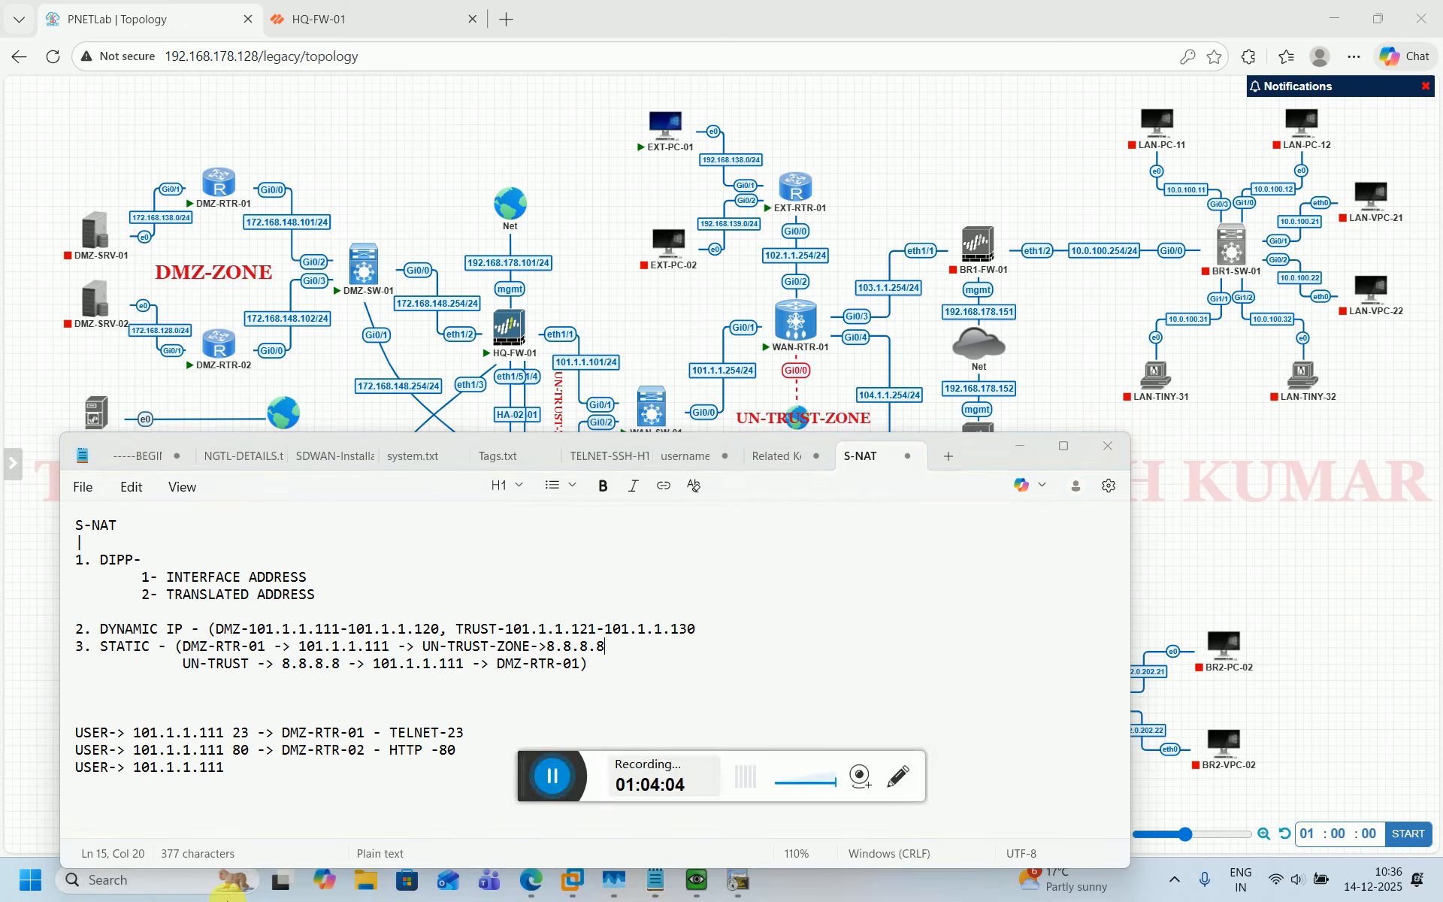